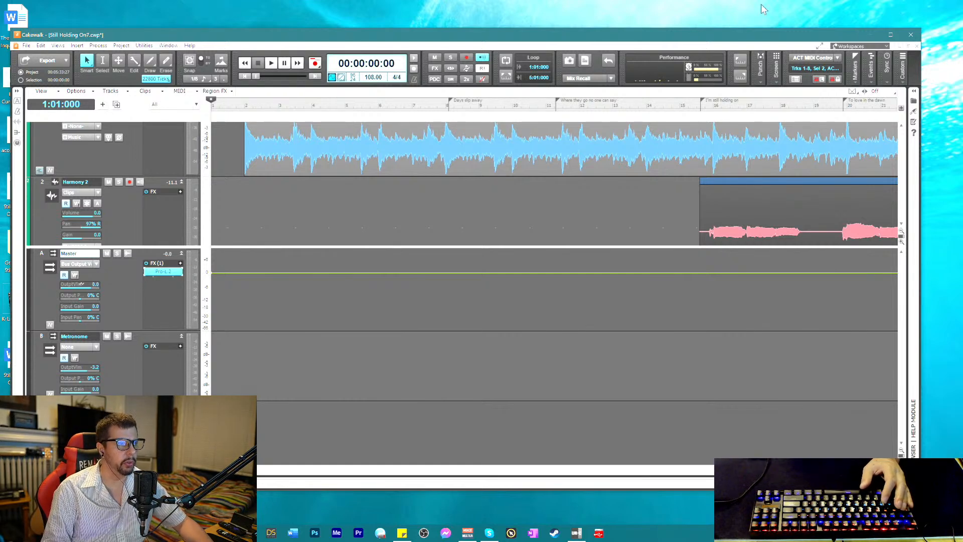
- Play the project from near its start to audition the opening, and stop playback
left_click(226, 116)
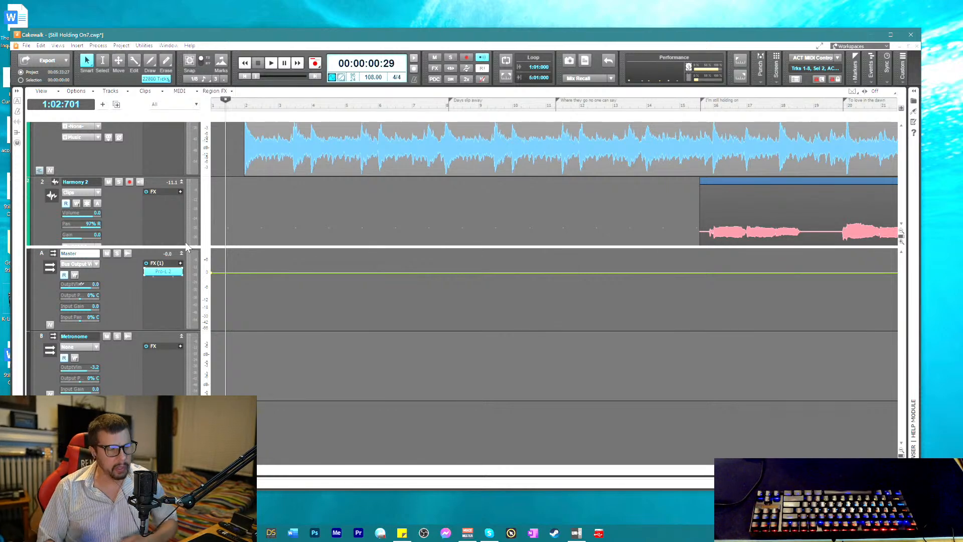
left_click(219, 111)
key("space")
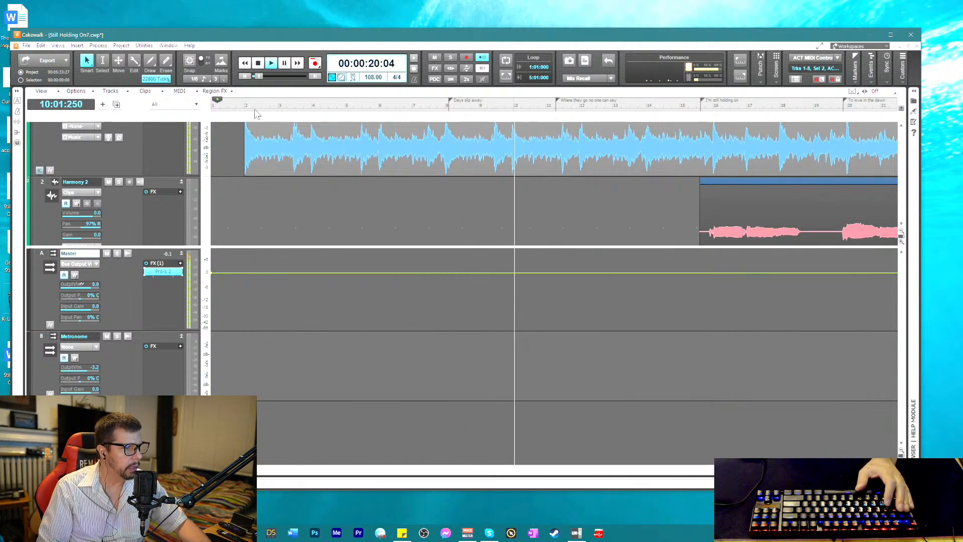
key("space")
- Enlarge the tracks pane over the bus pane to make room for the Ooo vocal tracks
scroll(221, 203, "up", 2)
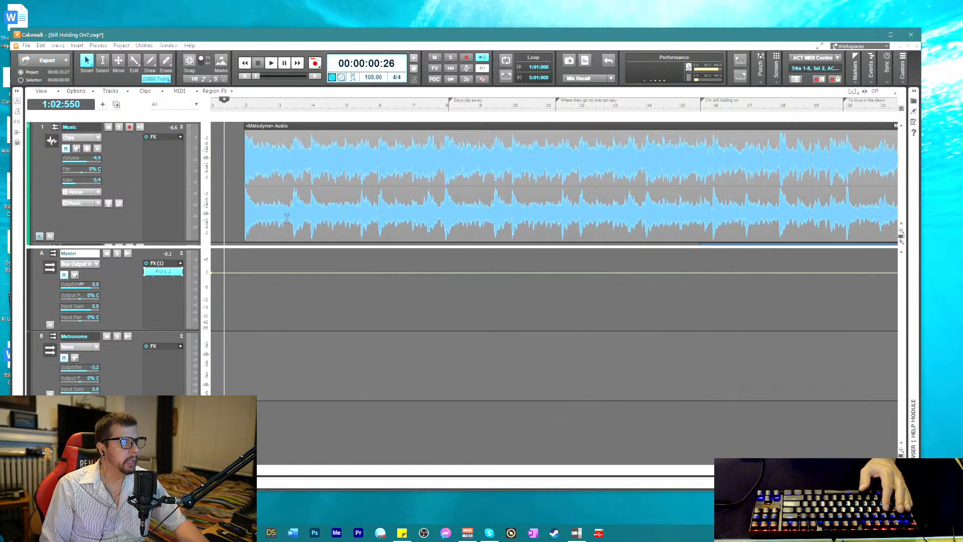
left_click_drag(172, 249, 196, 426)
scroll(310, 299, "down", 5)
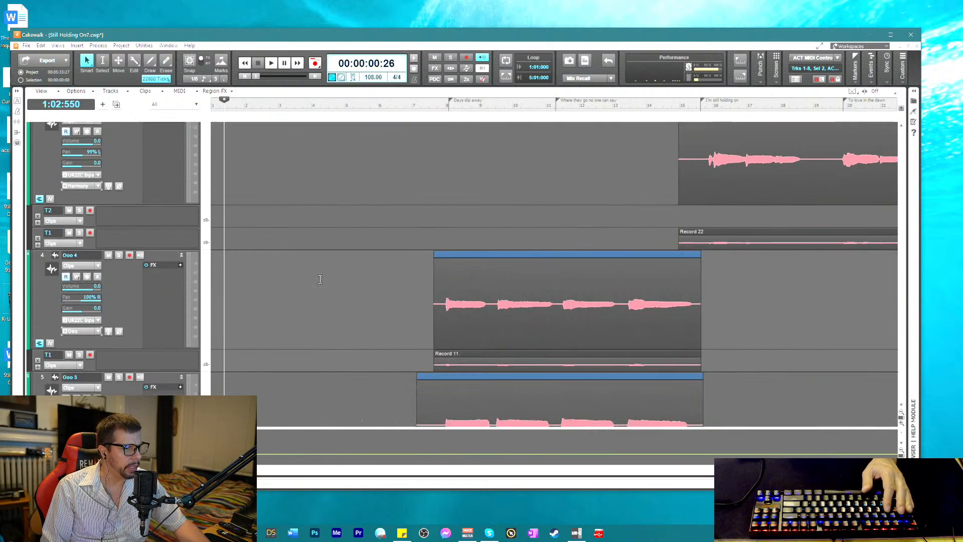
- Play briefly from measure 6 and place the playhead at the start of measure 7, just before the Ooo vocals
scroll(346, 273, "up", 4)
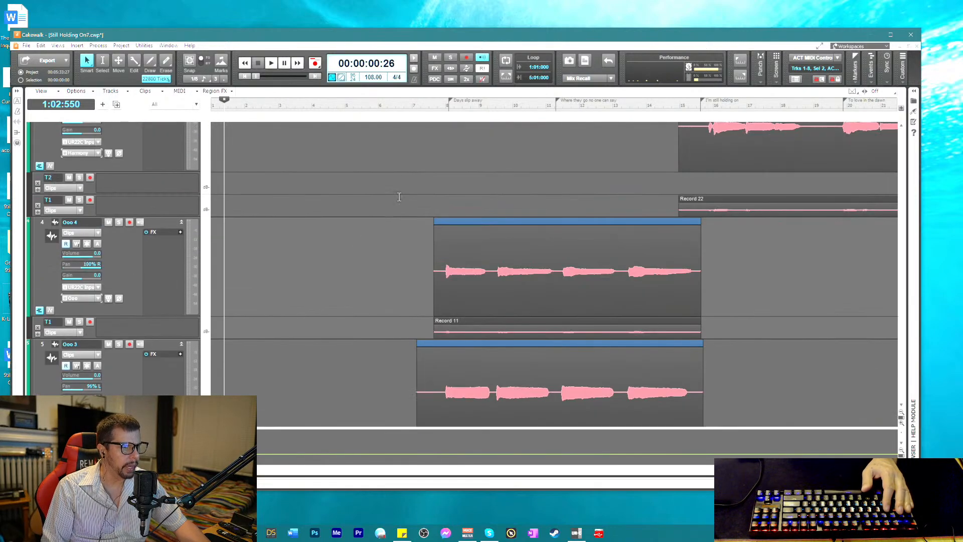
left_click(399, 103)
key("space")
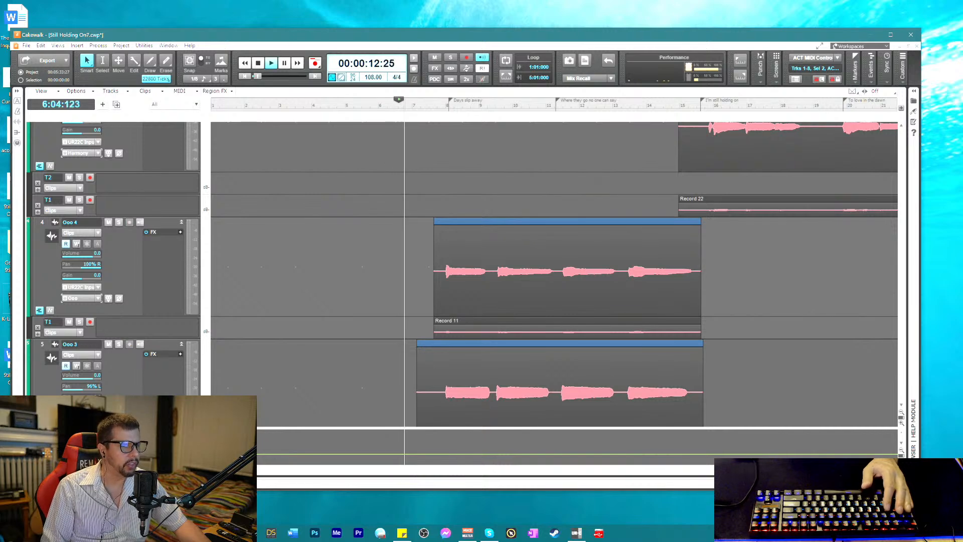
key("space")
key("ctrl+Right")
key("ctrl+Right")
key("ctrl+Right")
key("ctrl+Right")
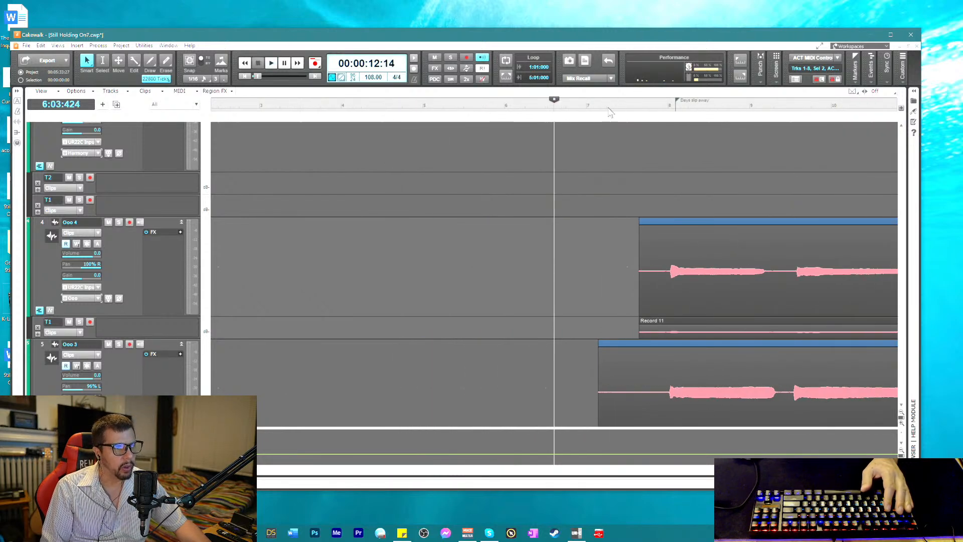
left_click(588, 106)
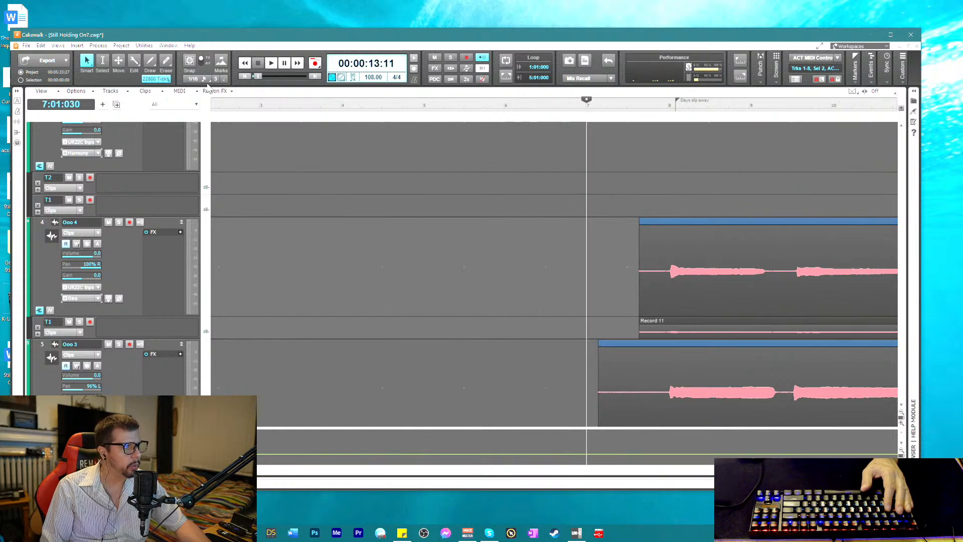
- Turn on snap to grid and set its resolution to half notes (1/2)
left_click(189, 61)
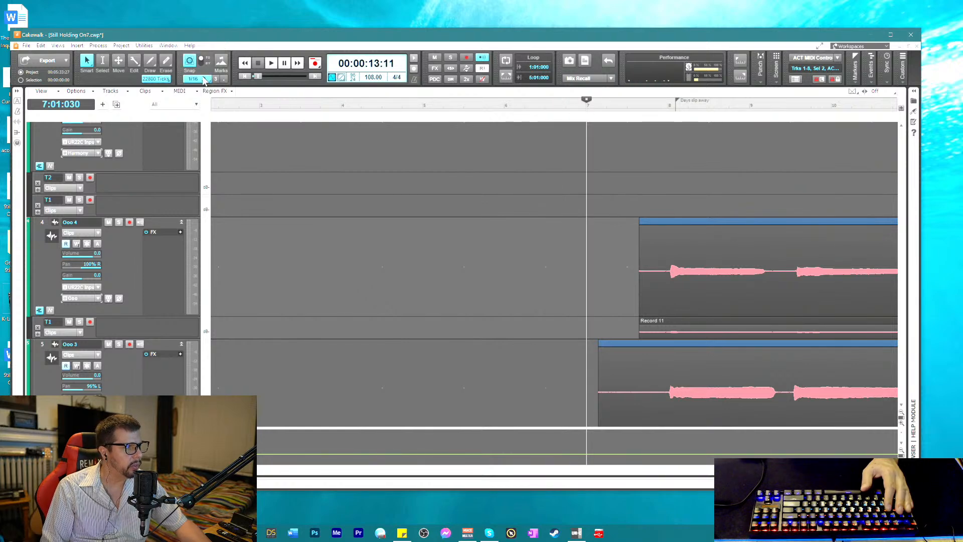
left_click(204, 80)
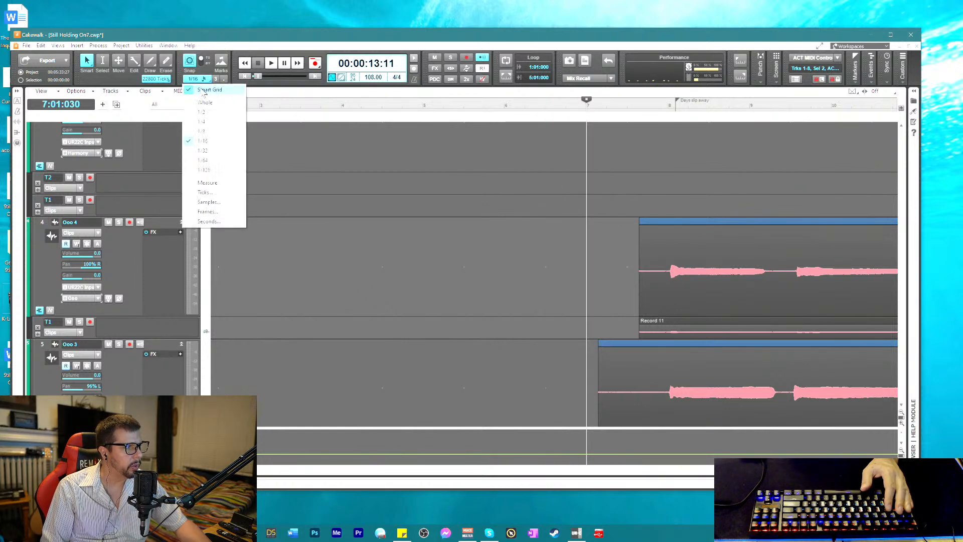
left_click(204, 102)
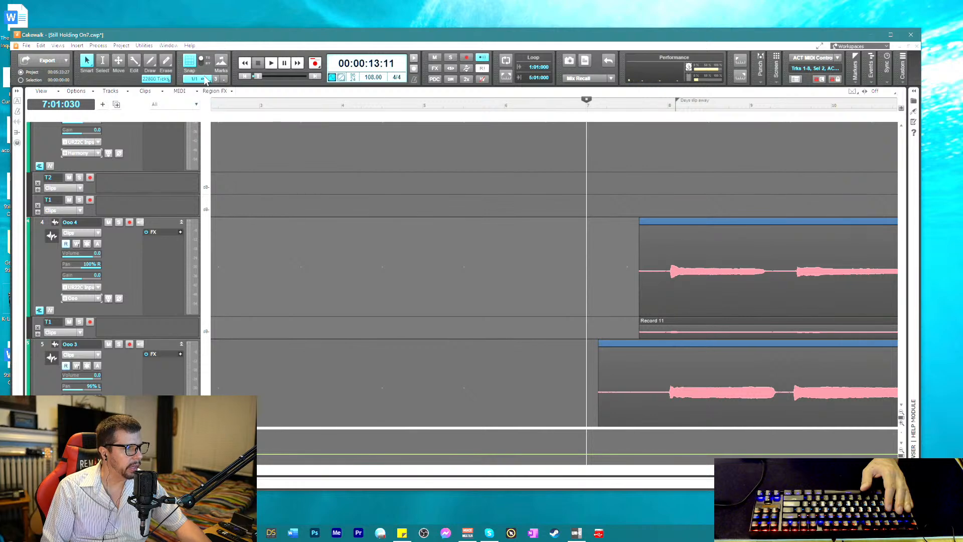
left_click(205, 80)
left_click(203, 112)
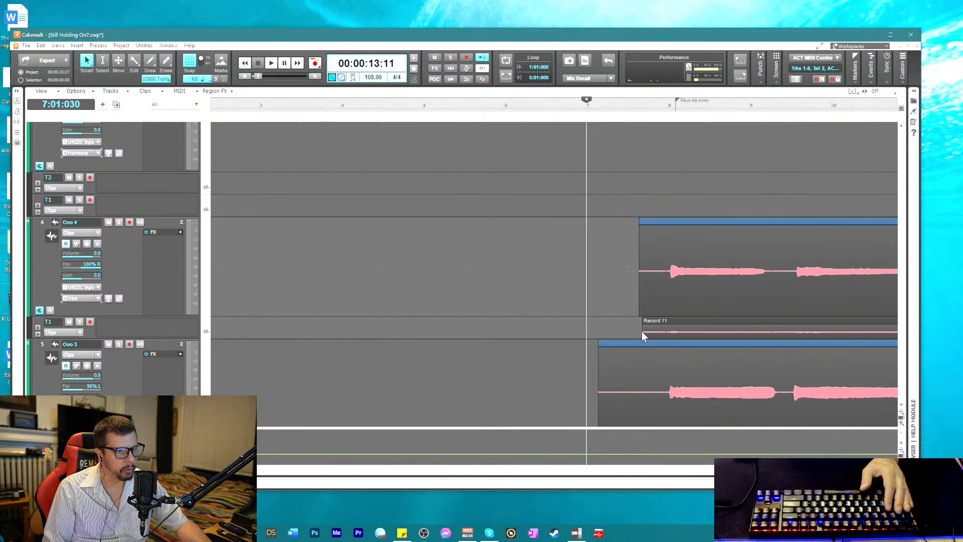
- Try to crop the start of the Ooo 4 take Record 11 to the half-note grid
left_click_drag(642, 331, 640, 331)
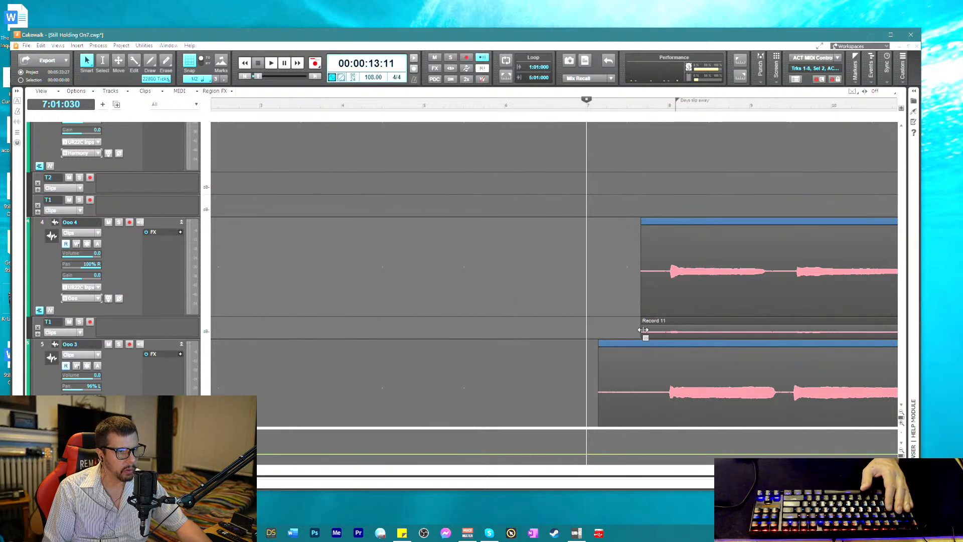
mouse_move(643, 329)
left_mouse_down()
mouse_move(572, 334)
mouse_move(641, 332)
left_mouse_up()
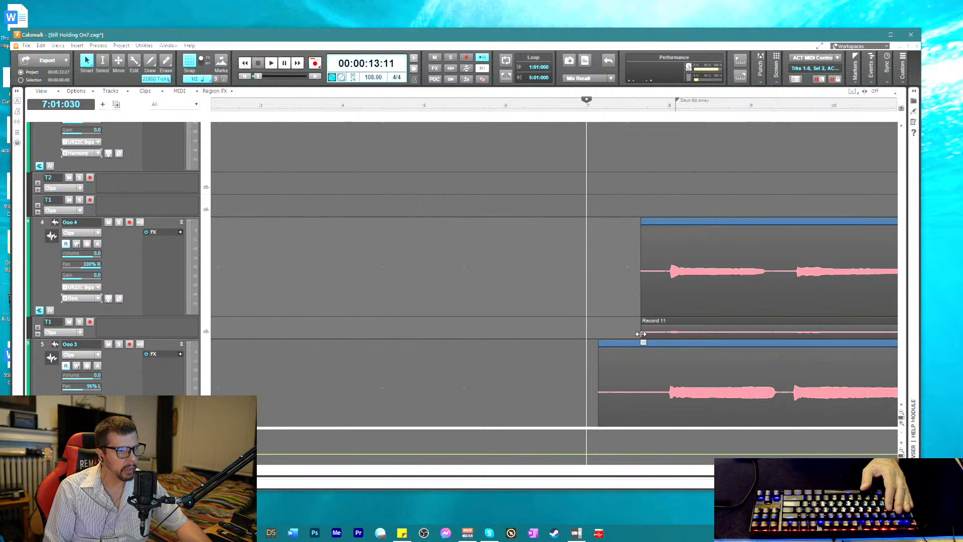
- Set the snap intensity to Extreme in the Snap to Grid preferences
right_click(219, 63)
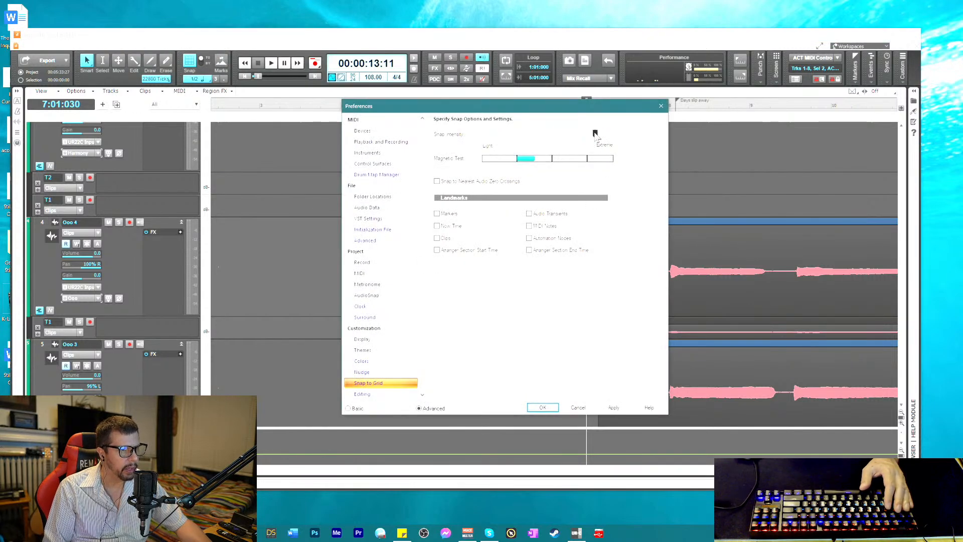
left_click_drag(596, 134, 604, 134)
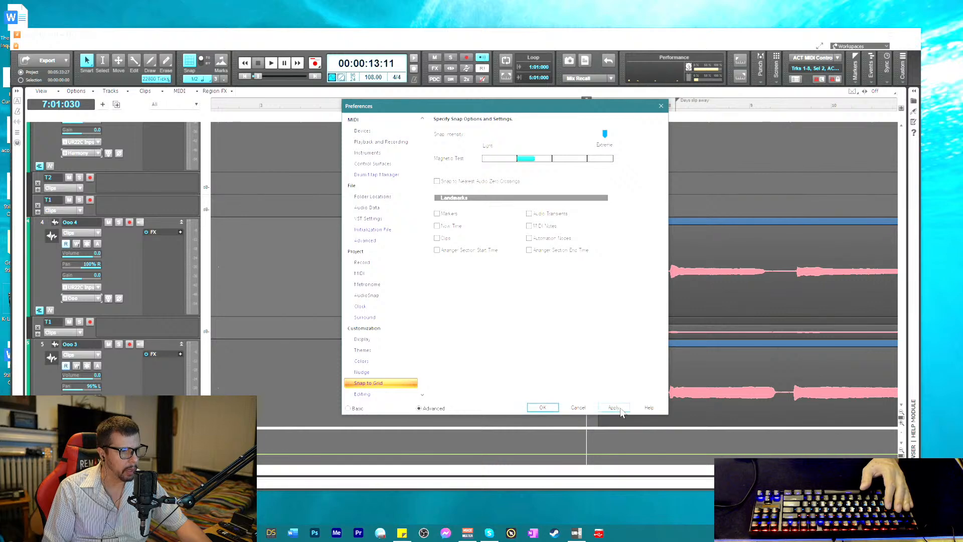
left_click(543, 407)
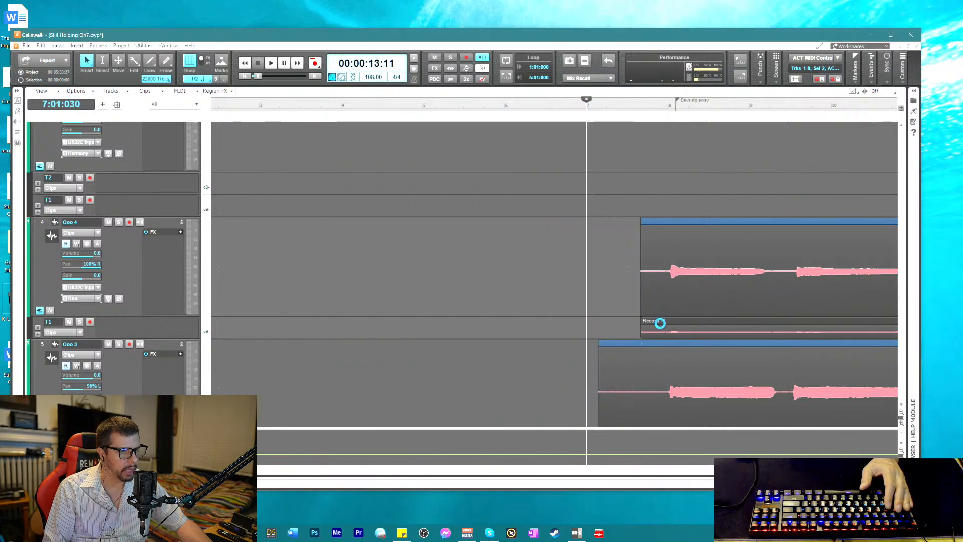
- Crop the starts of the takes on the Ooo 4, Ooo 3, Ooo 2 and Ooo 1 tracks to beat 3 of measure 7
left_click_drag(642, 328, 630, 332)
scroll(625, 322, "down", 2)
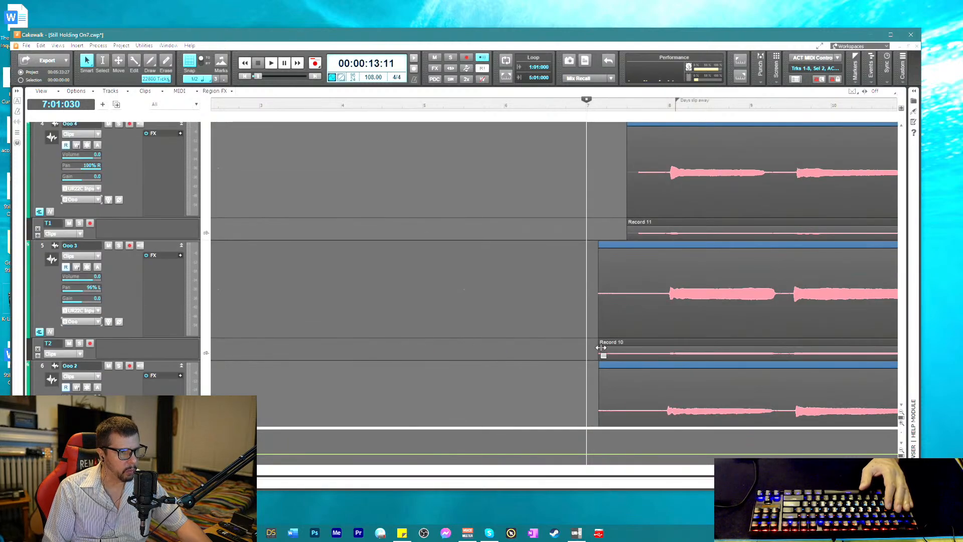
left_click_drag(599, 348, 625, 347)
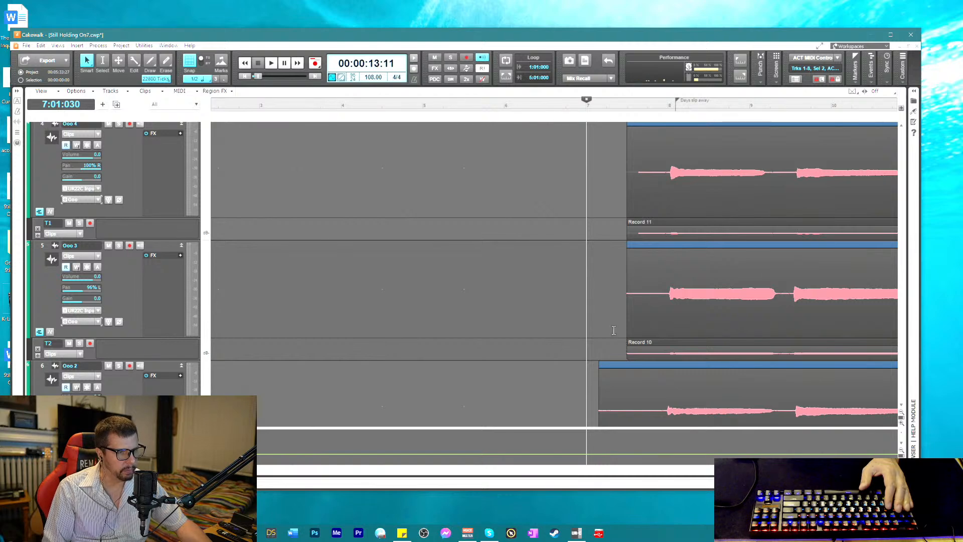
scroll(608, 311, "down", 3)
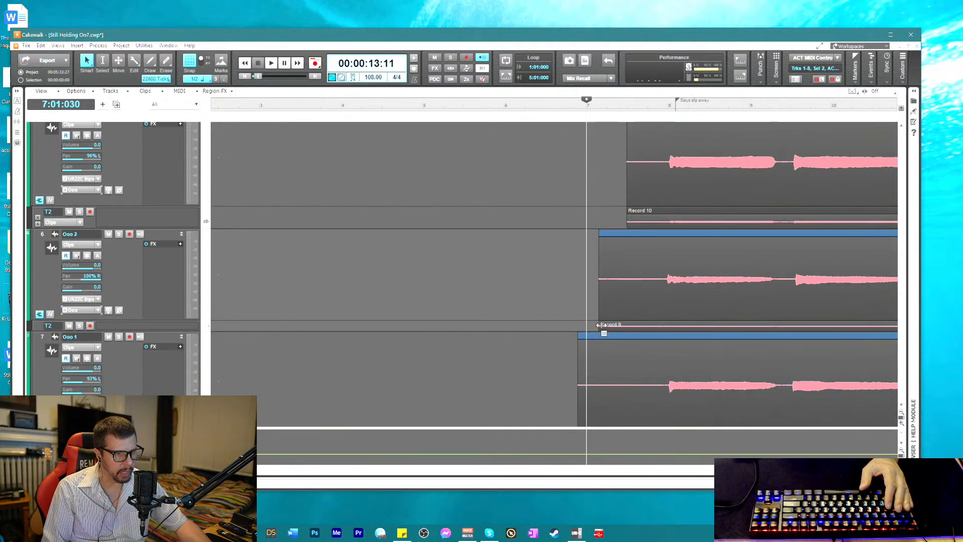
left_click_drag(602, 325, 626, 326)
scroll(604, 302, "down", 2)
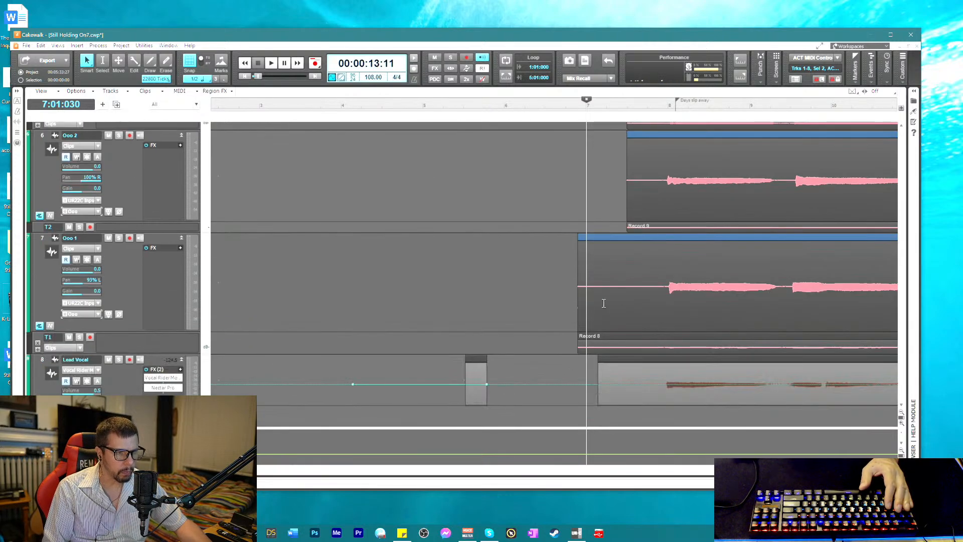
left_click_drag(580, 346, 632, 336)
scroll(630, 316, "up", 10)
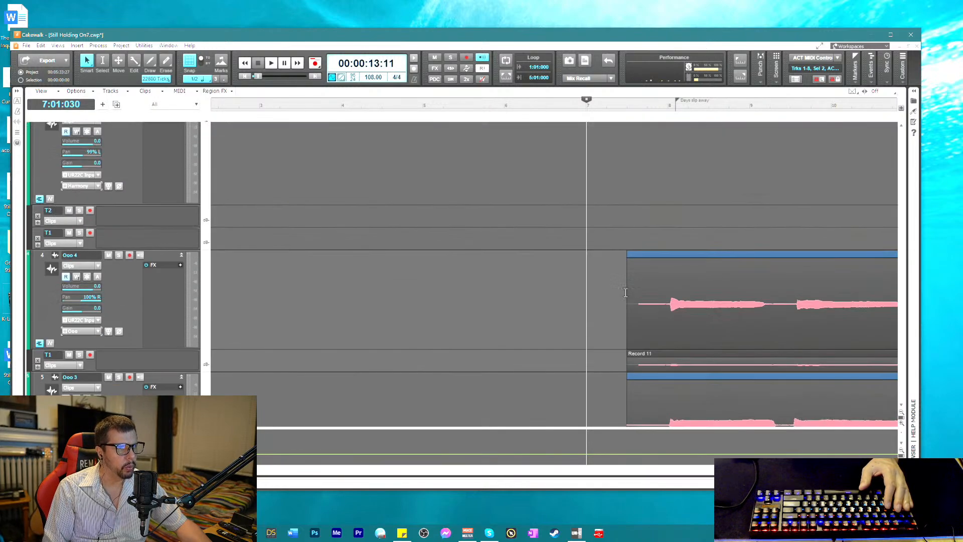
scroll(629, 288, "up", 3)
scroll(632, 281, "down", 5)
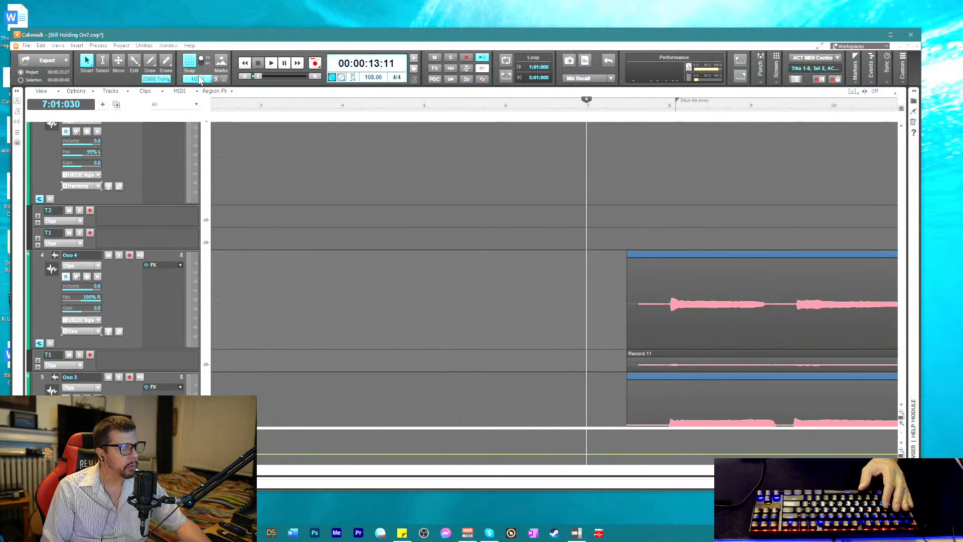
- Set the snap resolution to quarter notes (1/4) and crop the starts of all four Ooo takes to beat 4 of measure 7
left_click(200, 79)
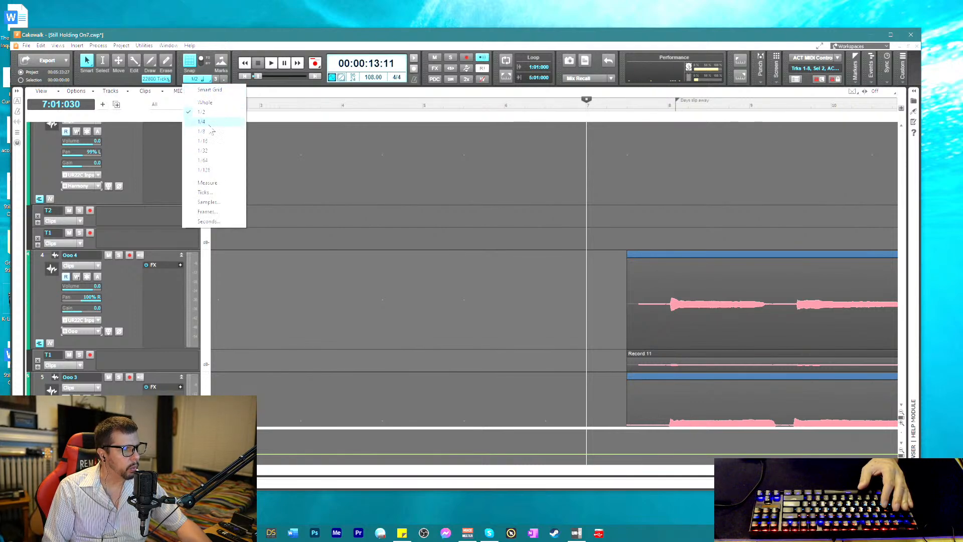
left_click(206, 123)
scroll(663, 135, "down", 3)
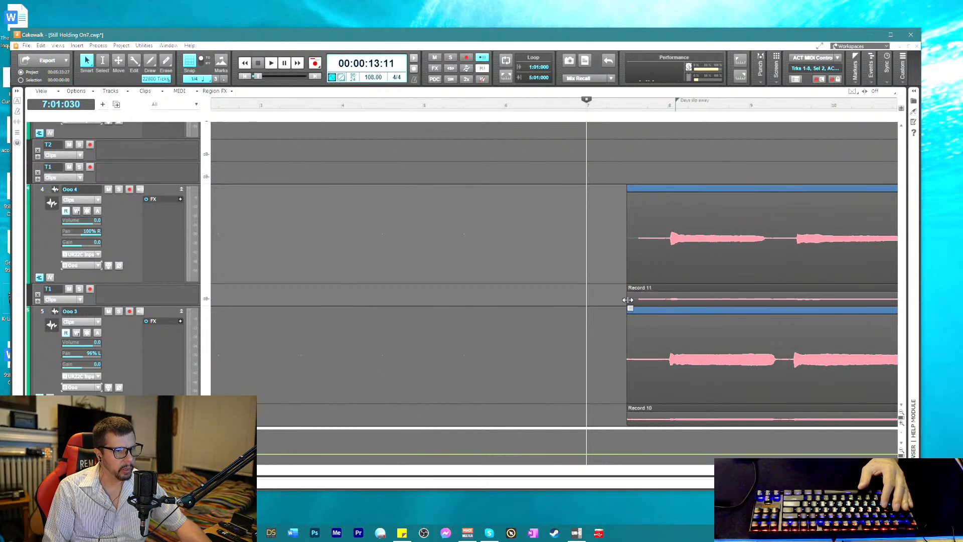
left_click_drag(627, 296, 647, 294)
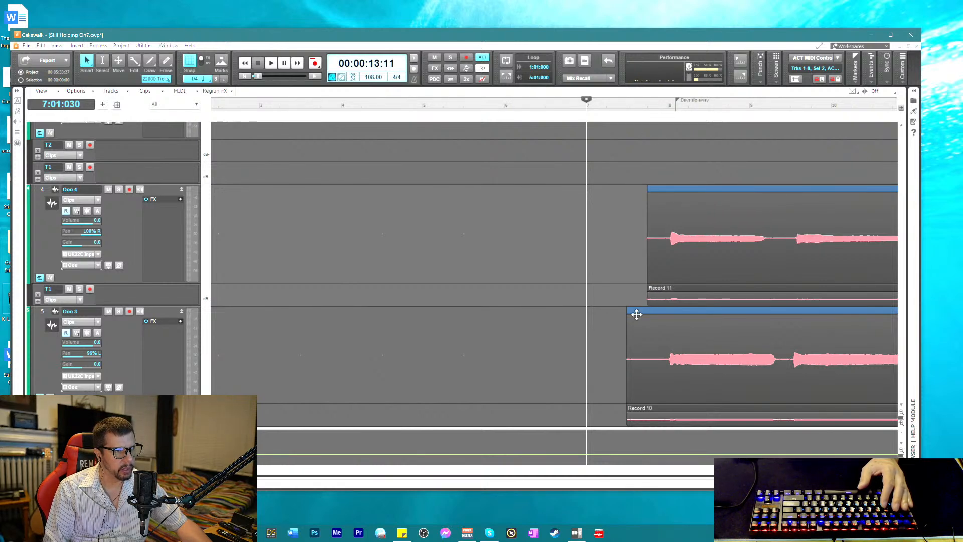
scroll(630, 346, "down", 1)
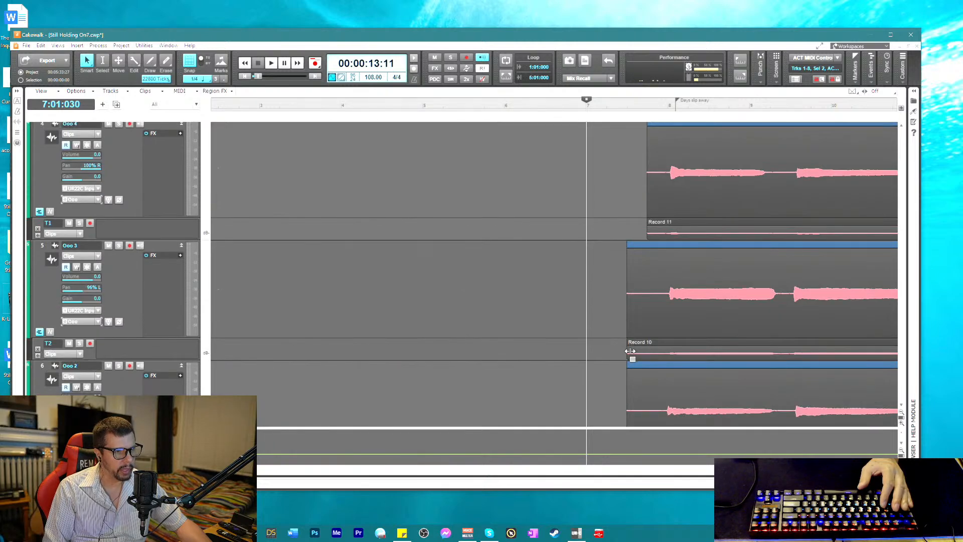
left_click_drag(629, 351, 646, 324)
scroll(647, 321, "down", 2)
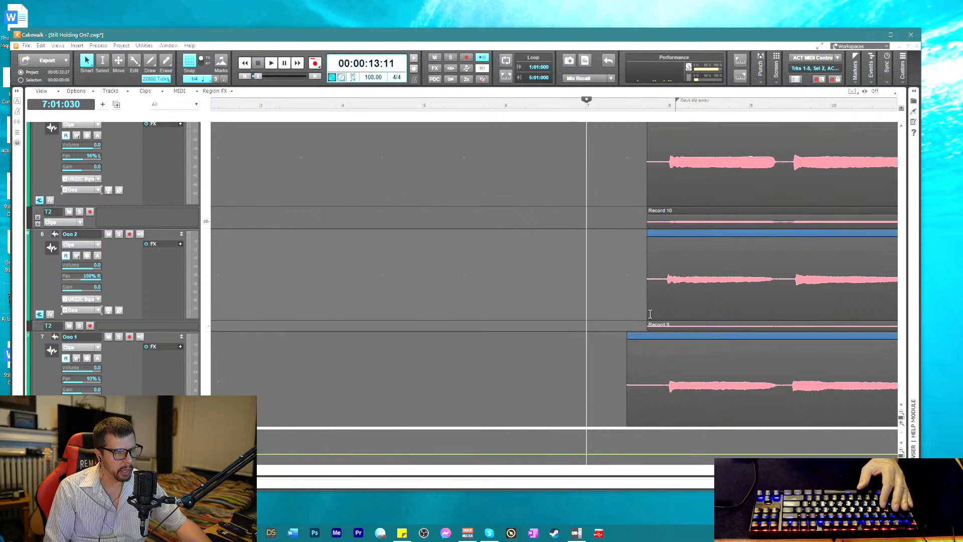
scroll(647, 317, "down", 1)
left_click_drag(627, 381, 647, 380)
scroll(626, 316, "up", 2)
scroll(627, 313, "up", 3)
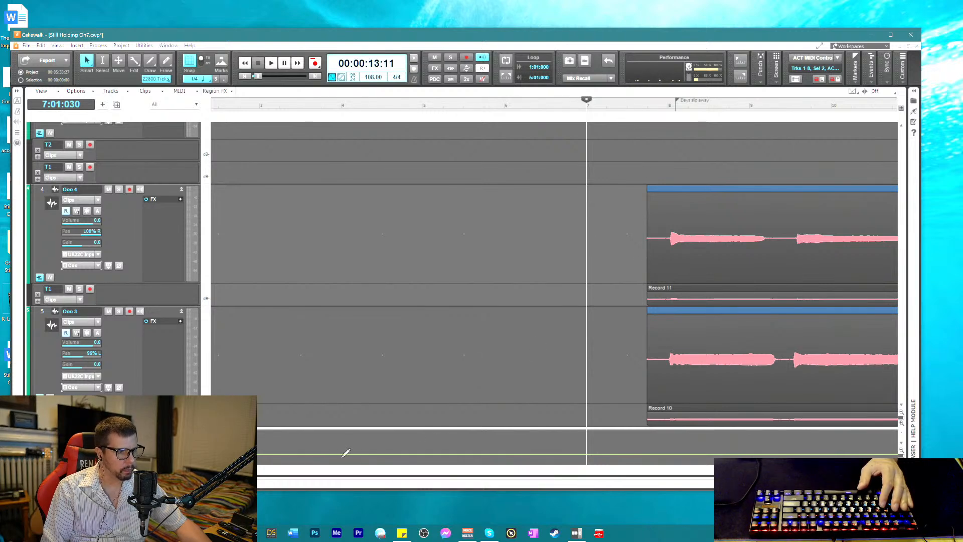
- Check the alignment of the cropped Ooo clips through measure 15 and play them from beat 3 of measure 7
scroll(258, 480, "right", 10)
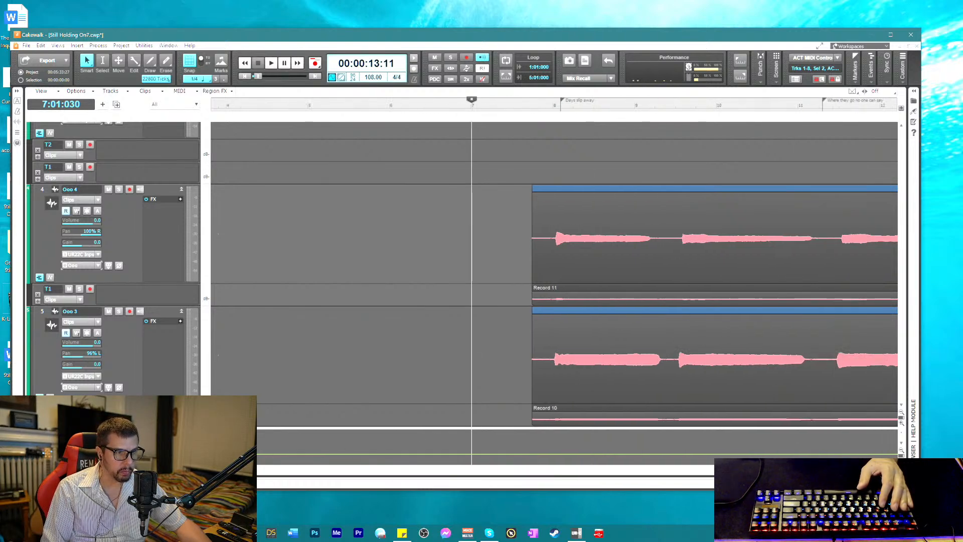
scroll(257, 480, "left", 2)
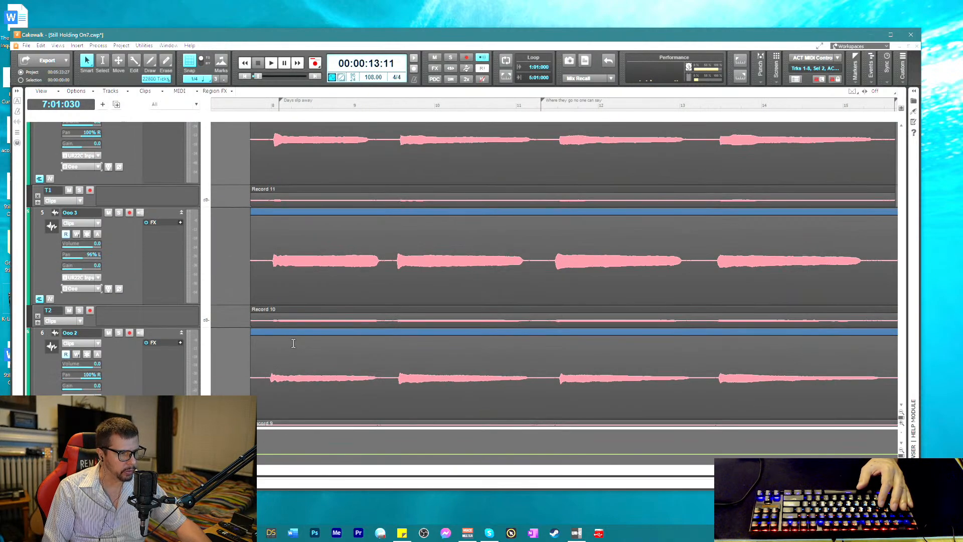
scroll(291, 343, "down", 6)
scroll(290, 342, "up", 4)
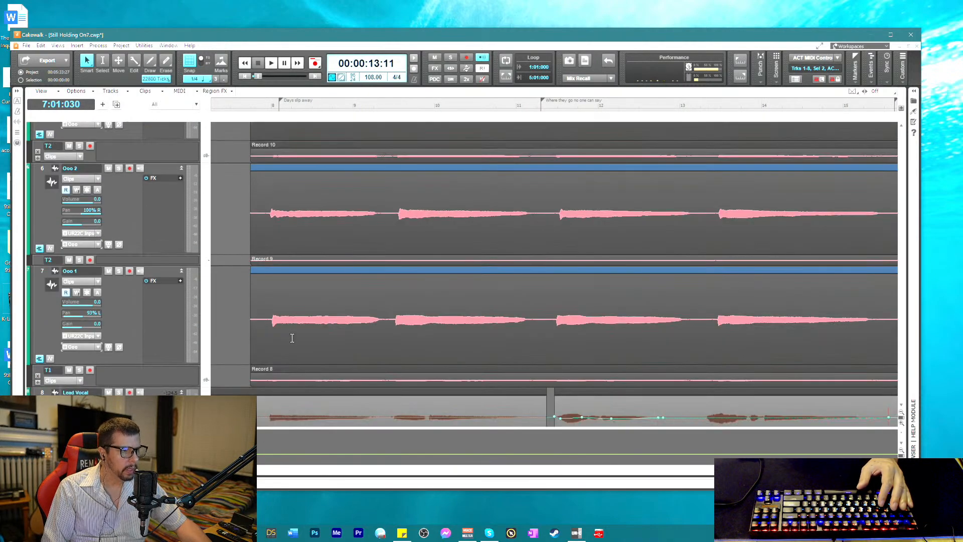
key("space")
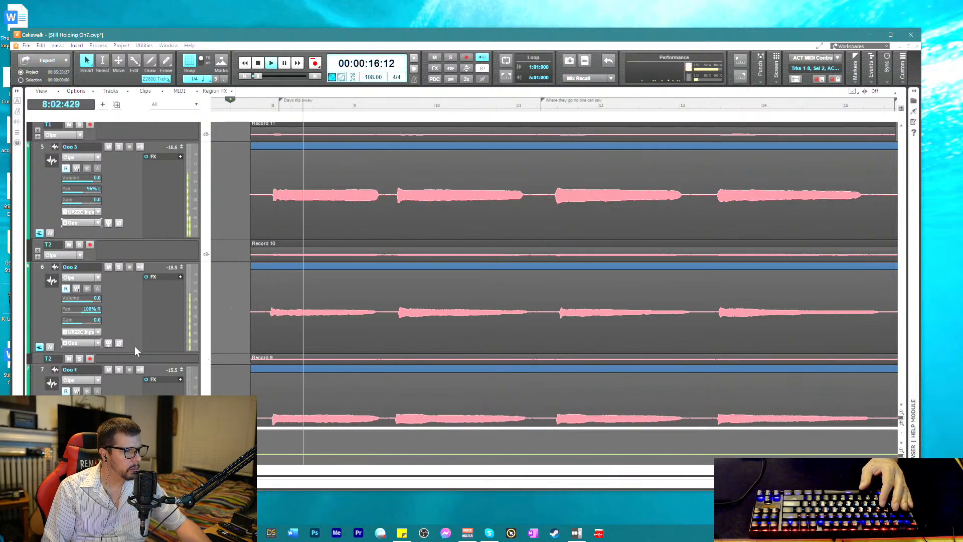
scroll(176, 320, "up", 2)
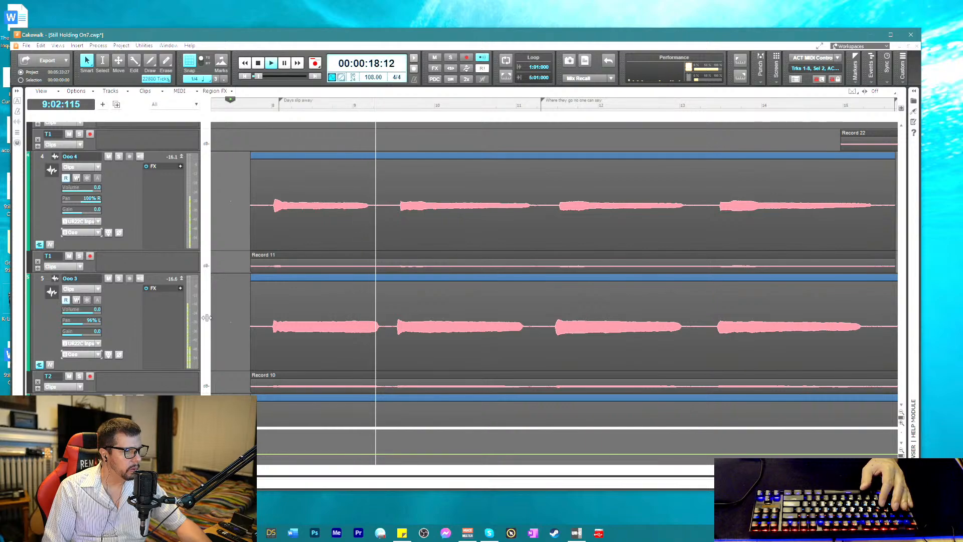
key("space")
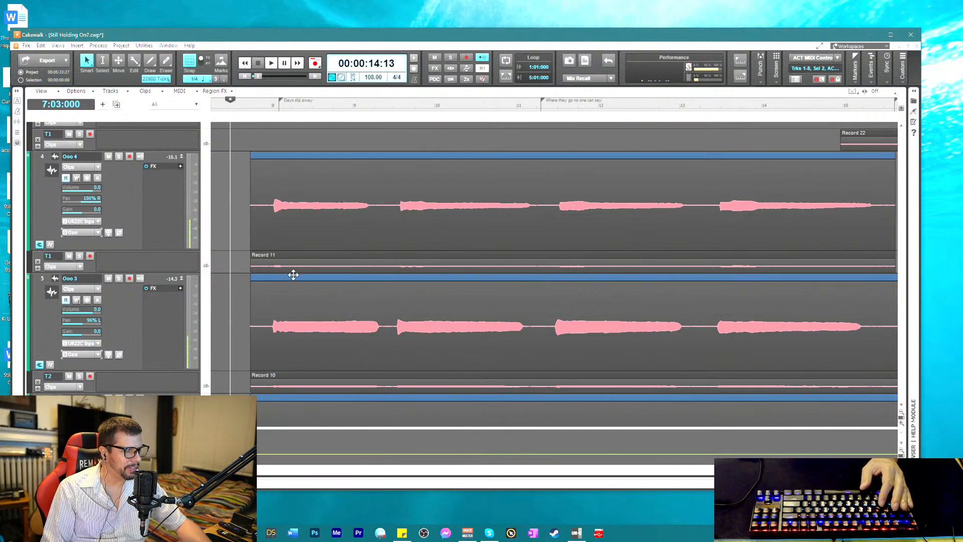
- Review the Ooo 2 and Ooo 1 takes while briefly playing the song from beat 3 of measure 7
scroll(292, 273, "down", 3)
scroll(294, 273, "down", 1)
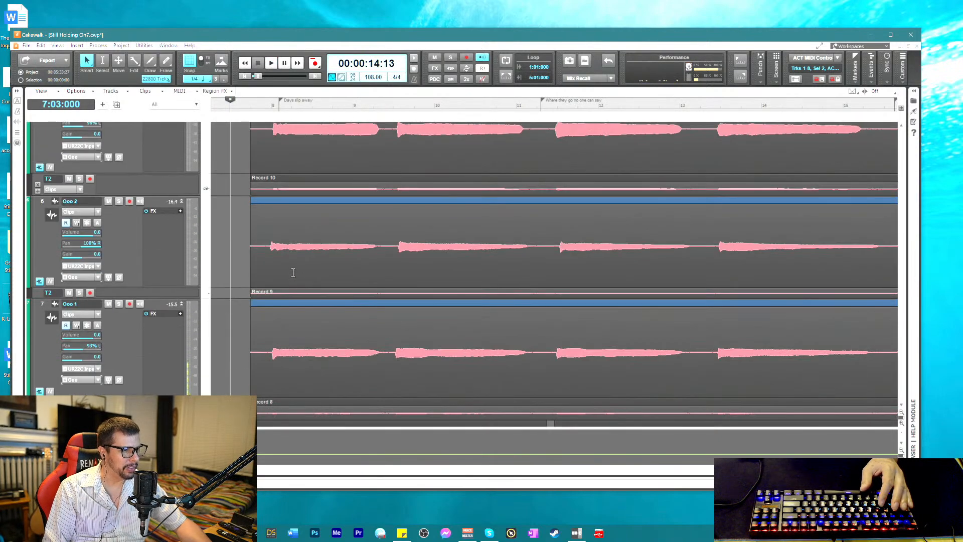
key("space")
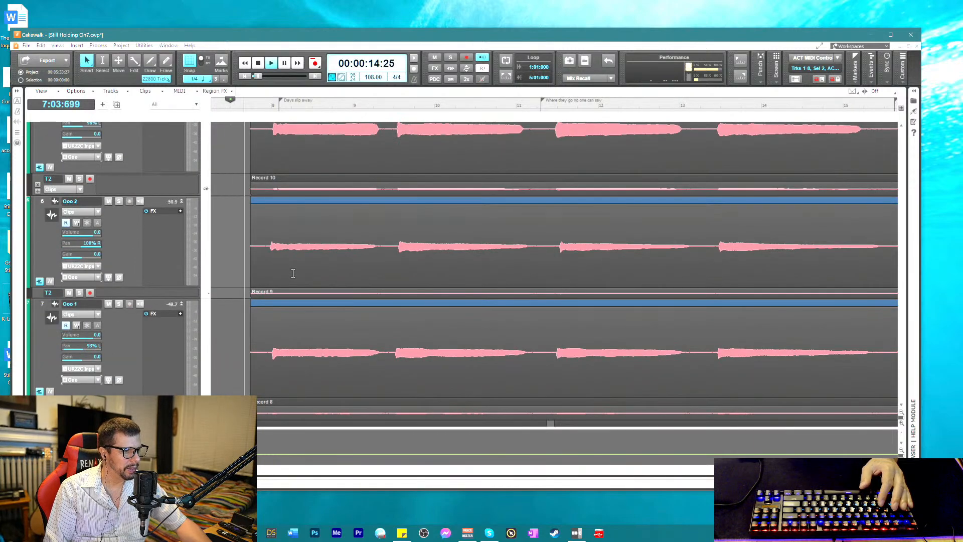
scroll(293, 275, "down", 3)
key("space")
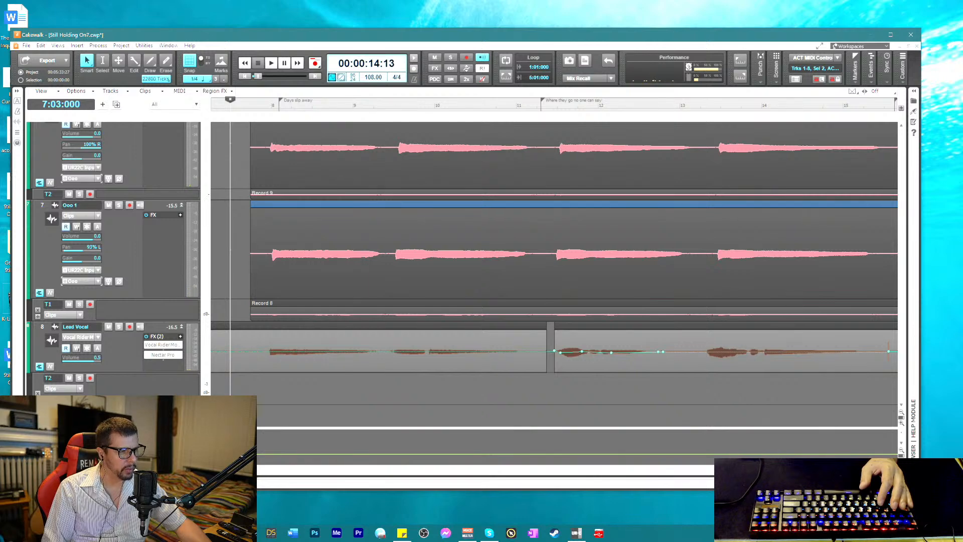
- Extend the ends of the takes on all four Ooo tracks to the start of measure 16
scroll(269, 474, "right", 4)
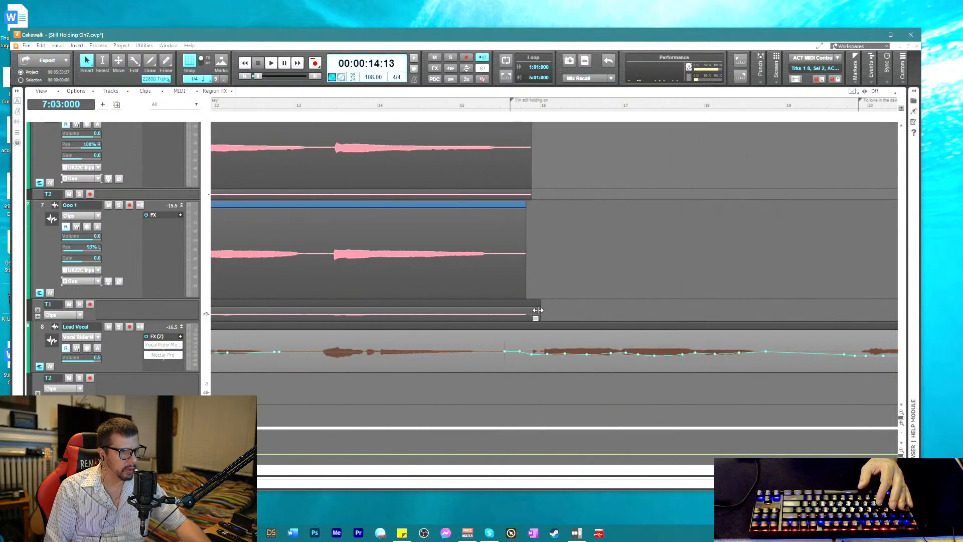
left_click_drag(530, 309, 540, 309)
mouse_move(527, 191)
left_mouse_down()
mouse_move(540, 191)
mouse_move(516, 198)
mouse_move(533, 199)
left_mouse_up()
scroll(546, 205, "up", 2)
scroll(532, 194, "up", 2)
scroll(524, 204, "up", 2)
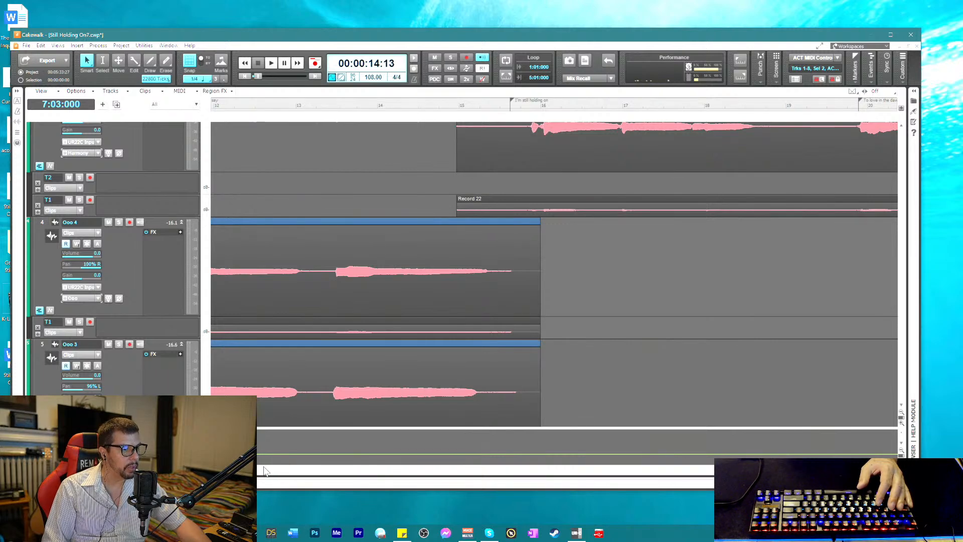
- Place the playhead at beat 4 of measure 7 and check the clip edges across the four Ooo tracks
left_click_drag(268, 471, 241, 470)
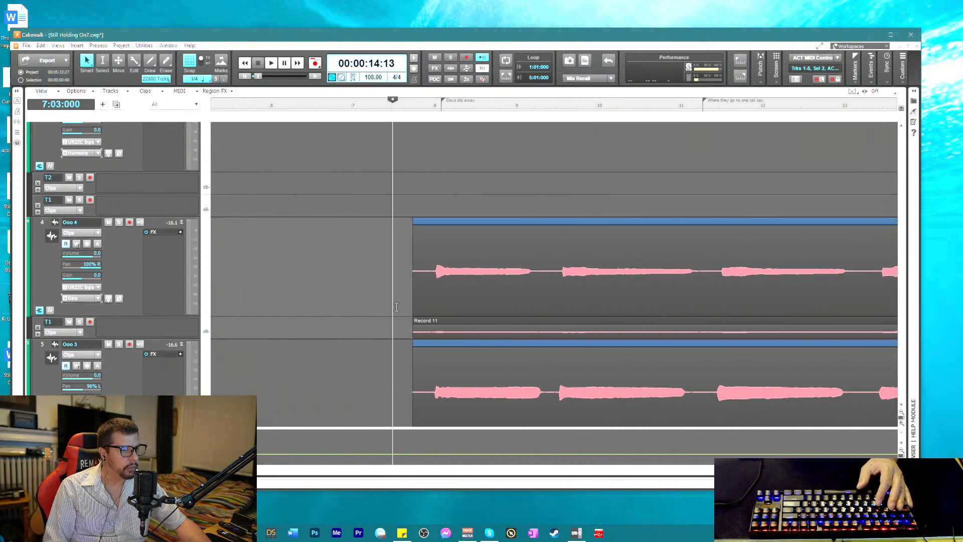
scroll(434, 146, "down", 2)
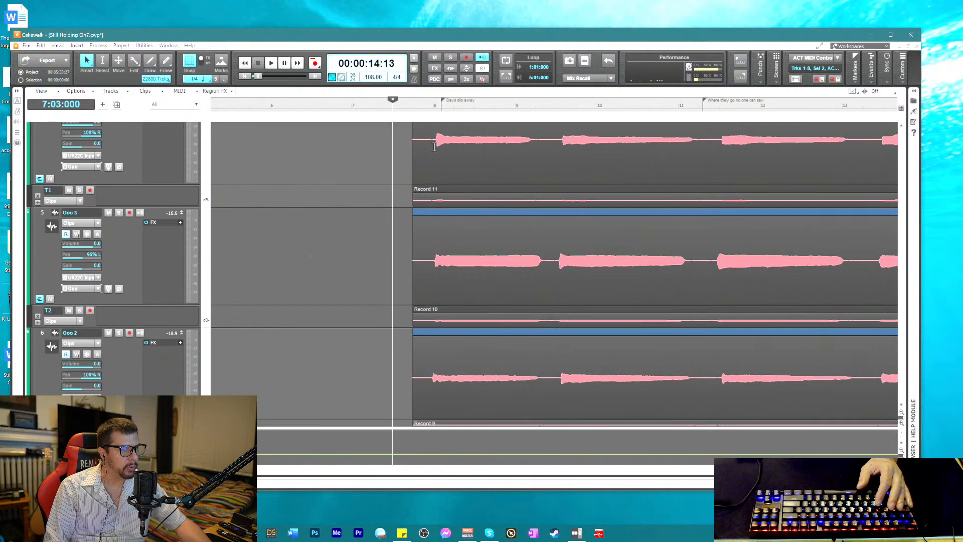
left_click(413, 115)
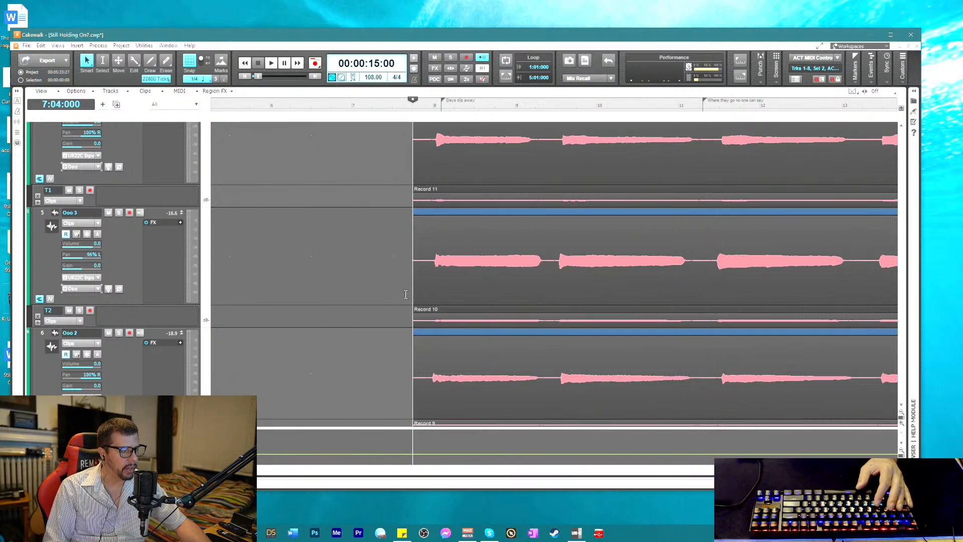
scroll(406, 294, "down", 3)
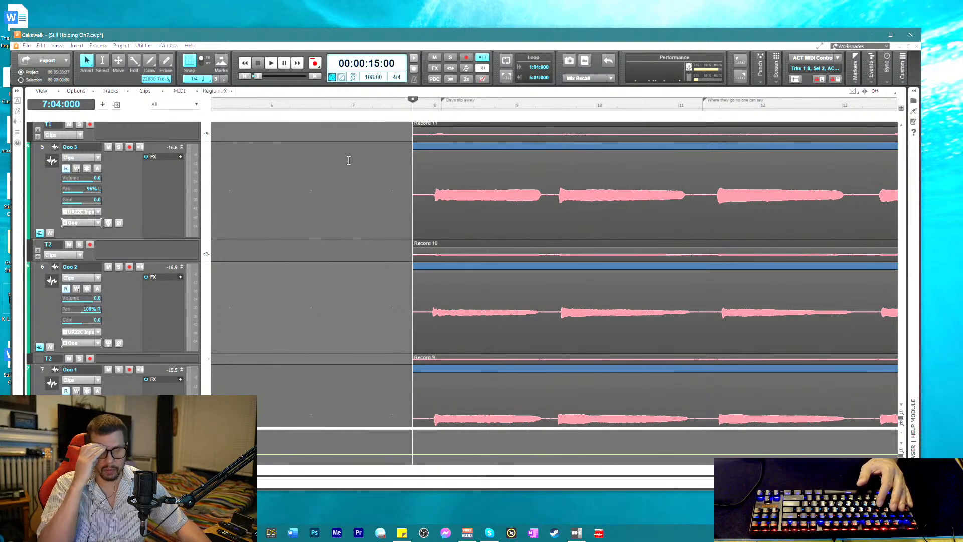
scroll(382, 193, "up", 5)
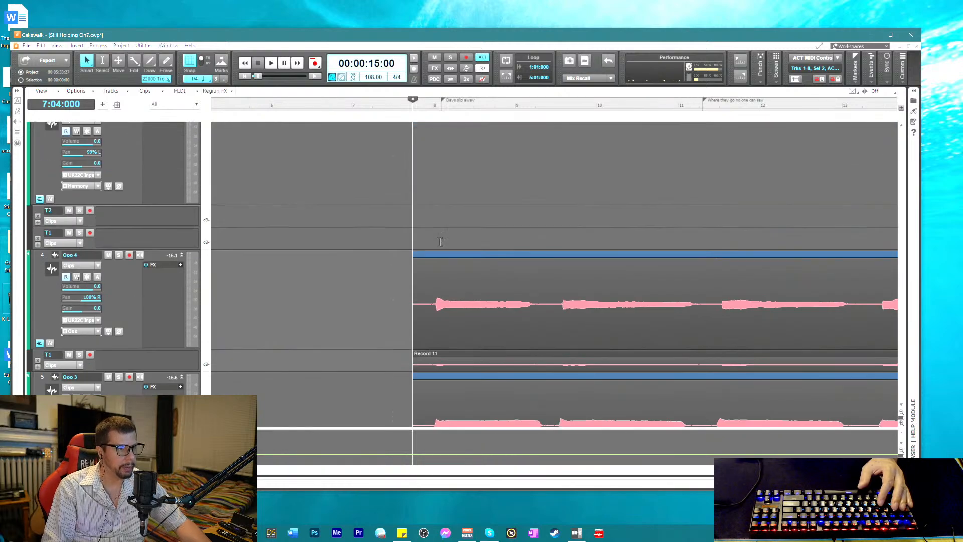
scroll(442, 253, "down", 3)
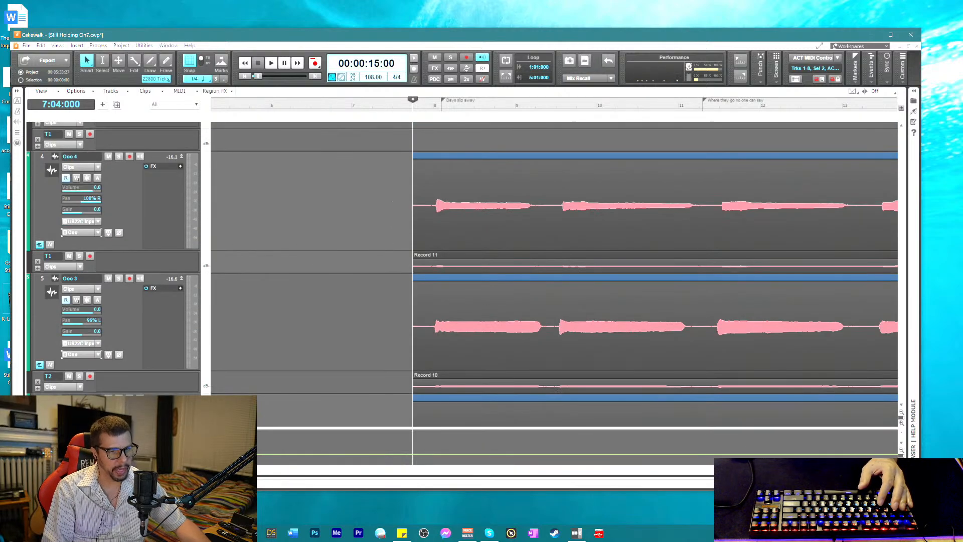
scroll(844, 400, "down", 4)
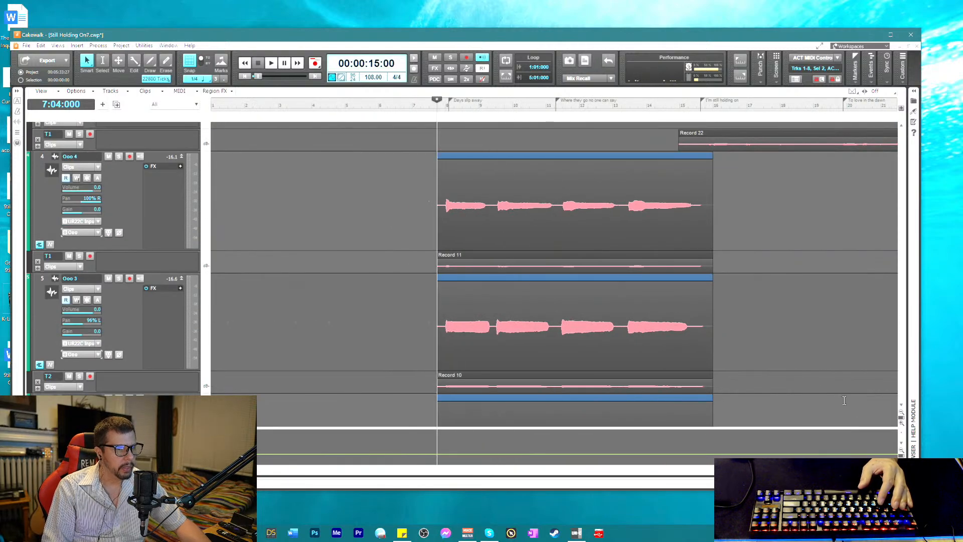
scroll(467, 334, "down", 5)
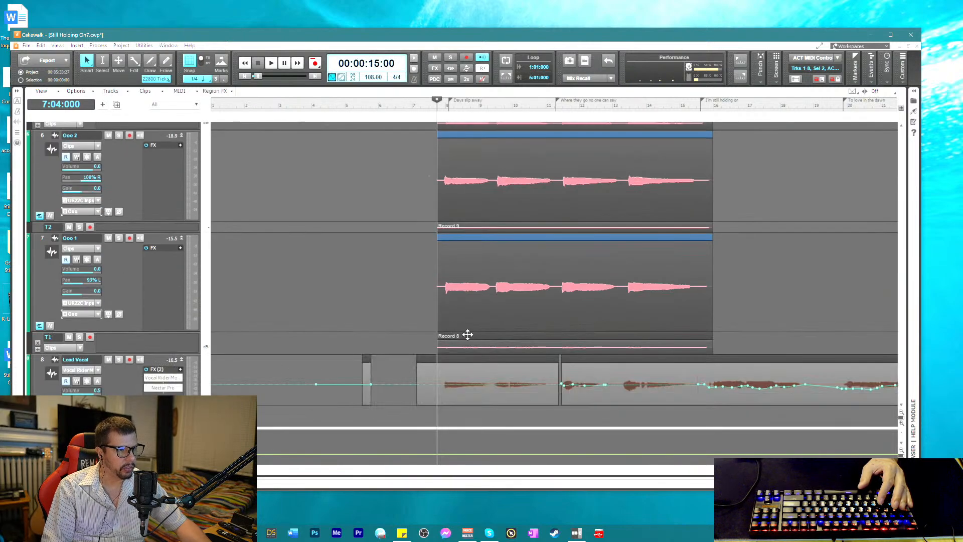
scroll(467, 334, "up", 5)
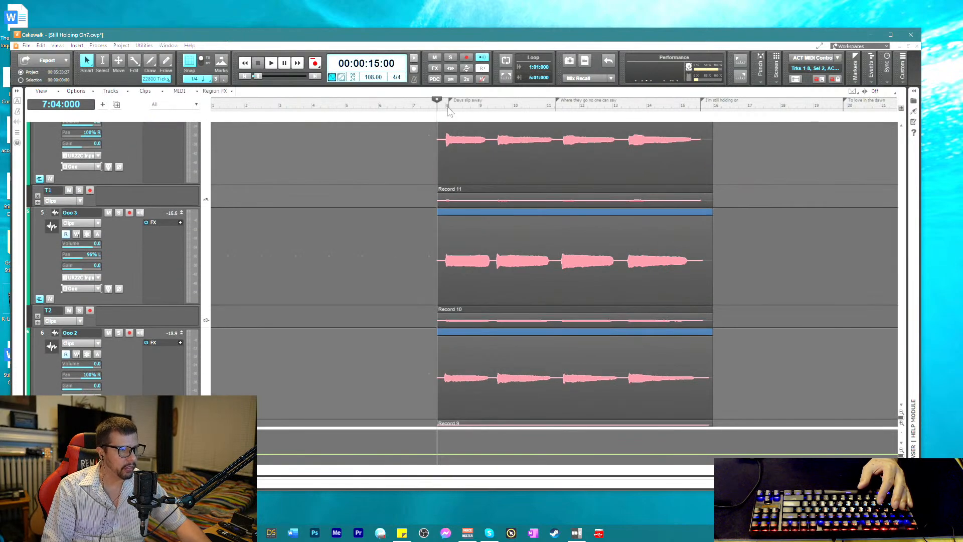
- Compare the first Ooo notes against the playhead at measure 8, and return the playhead to beat 4 of measure 7
left_click(448, 112)
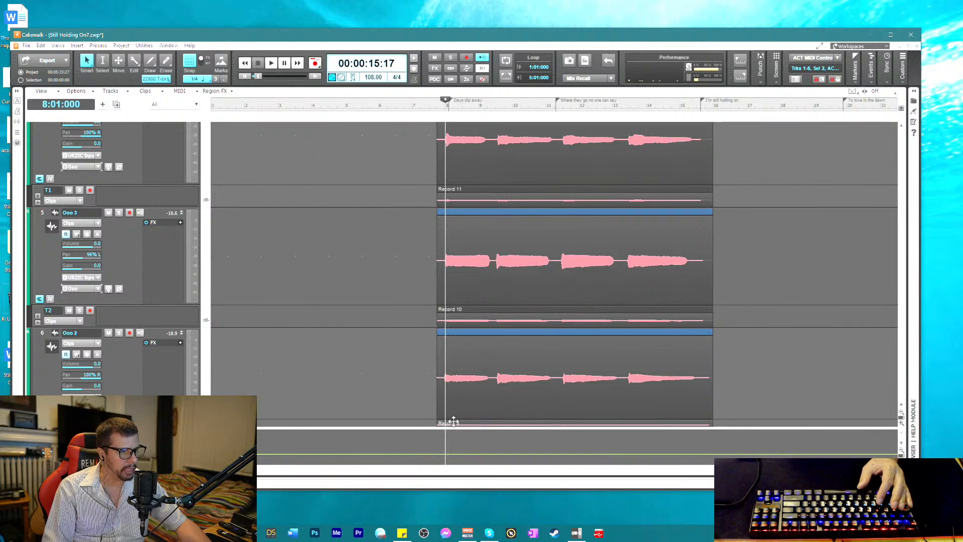
scroll(452, 421, "down", 5)
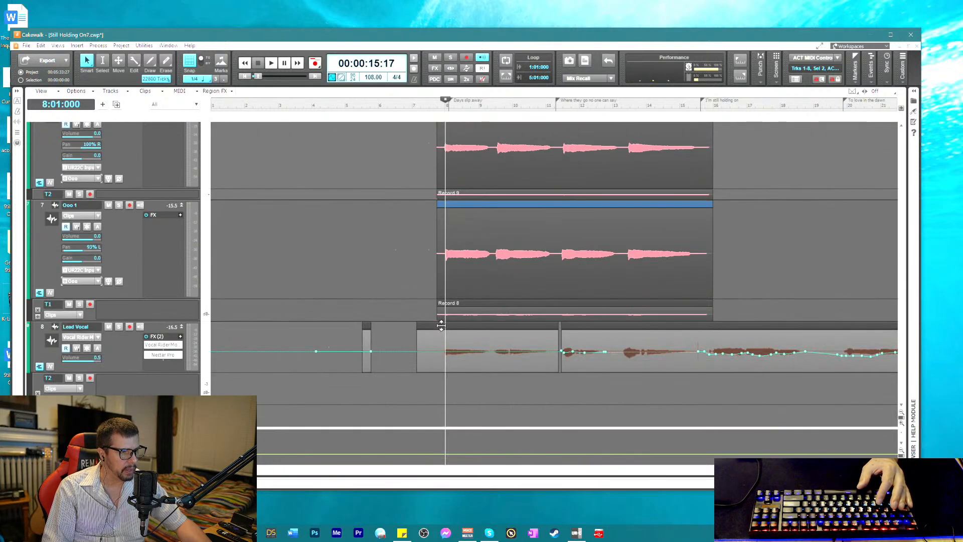
scroll(441, 301, "up", 6)
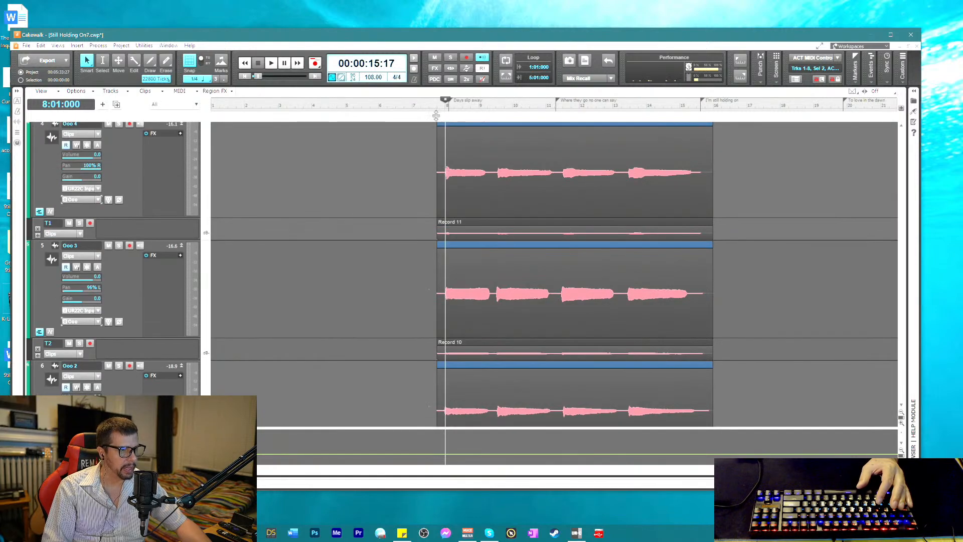
left_click(437, 107)
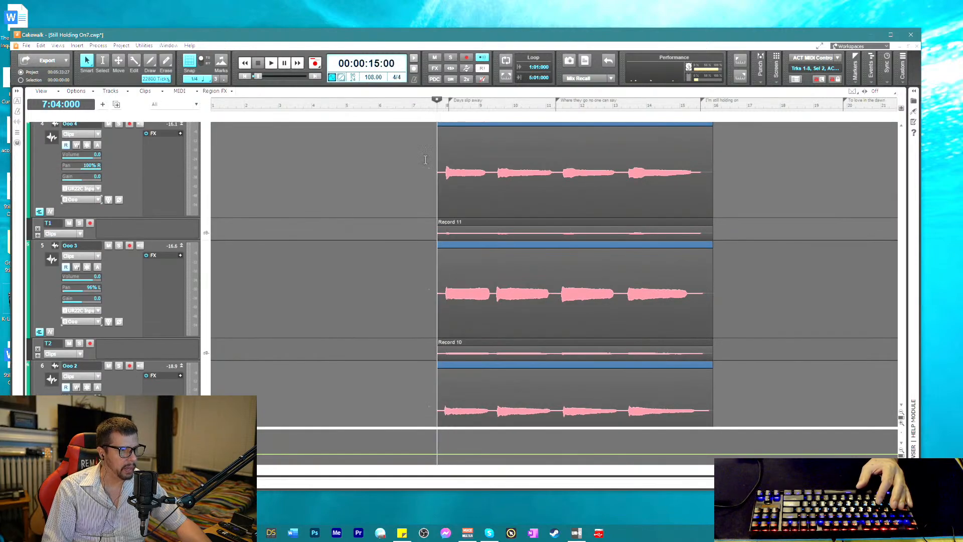
- Select the whole Record 8 take on the Ooo 1 track and create a Melodyne region effect on it
scroll(434, 234, "down", 1)
scroll(434, 241, "down", 2)
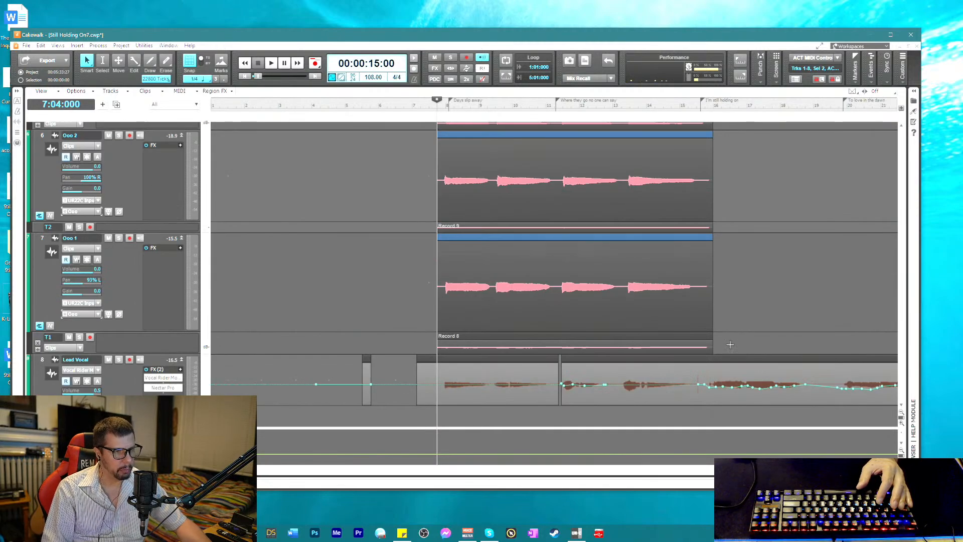
left_click_drag(730, 345, 469, 347)
right_click(475, 348)
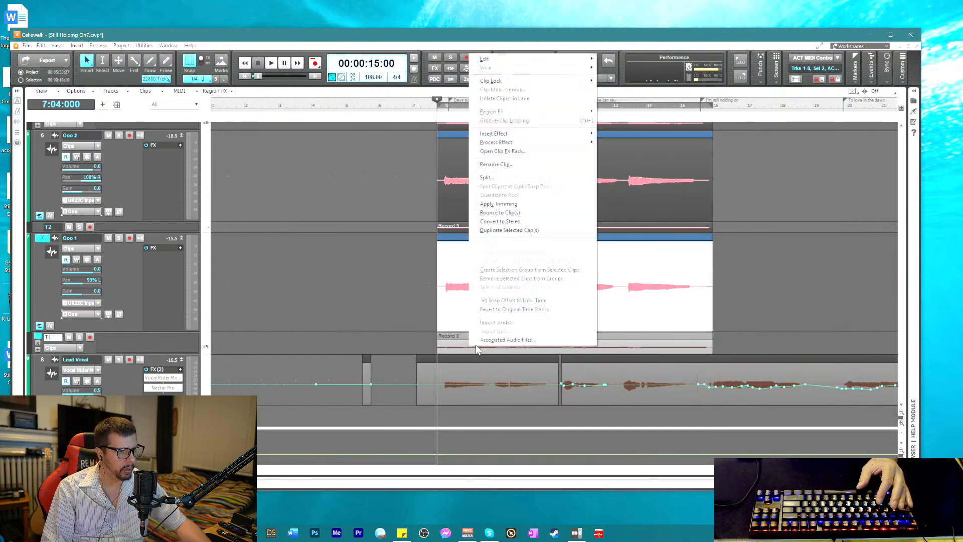
mouse_move(577, 111)
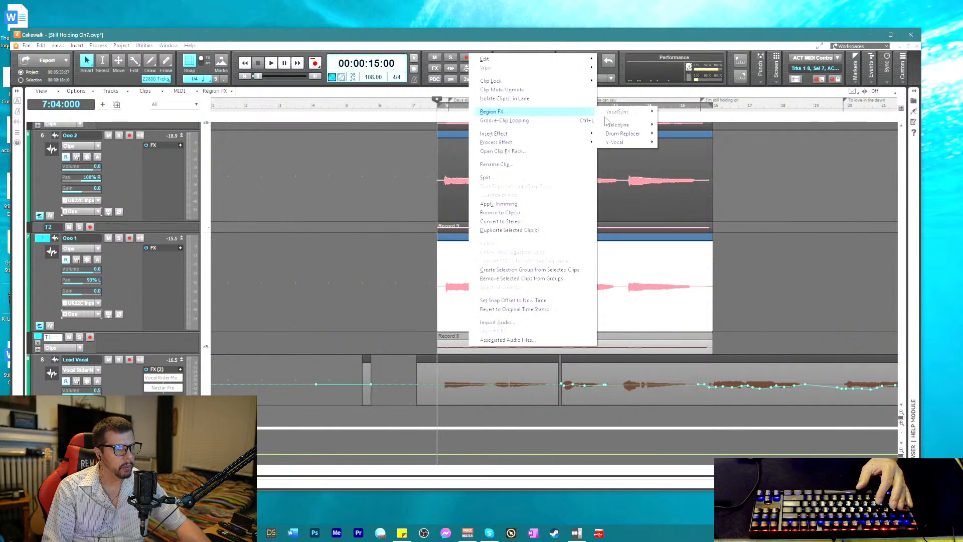
mouse_move(619, 124)
left_click(684, 124)
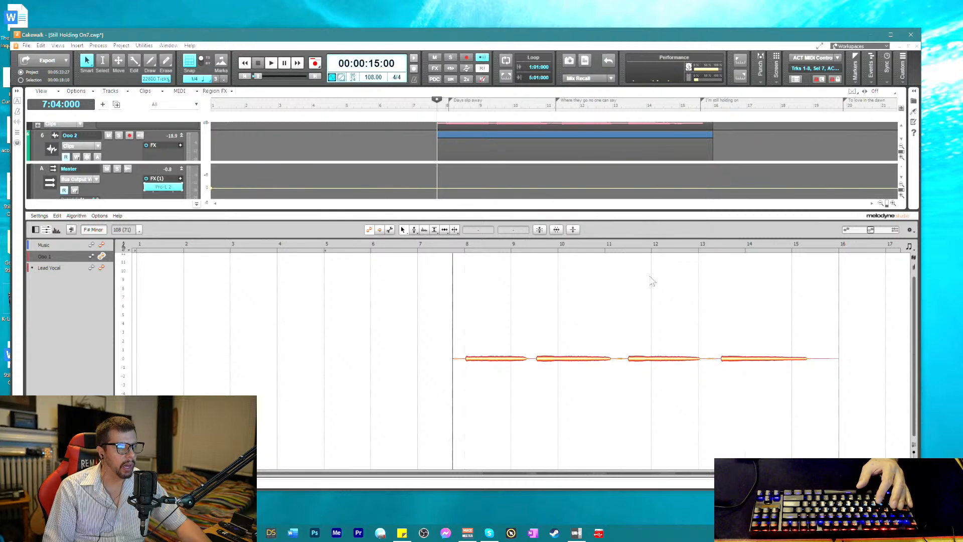
- Redetect the Ooo 1 take in Melodyne with the Melodic algorithm and close the editor view
left_click(77, 216)
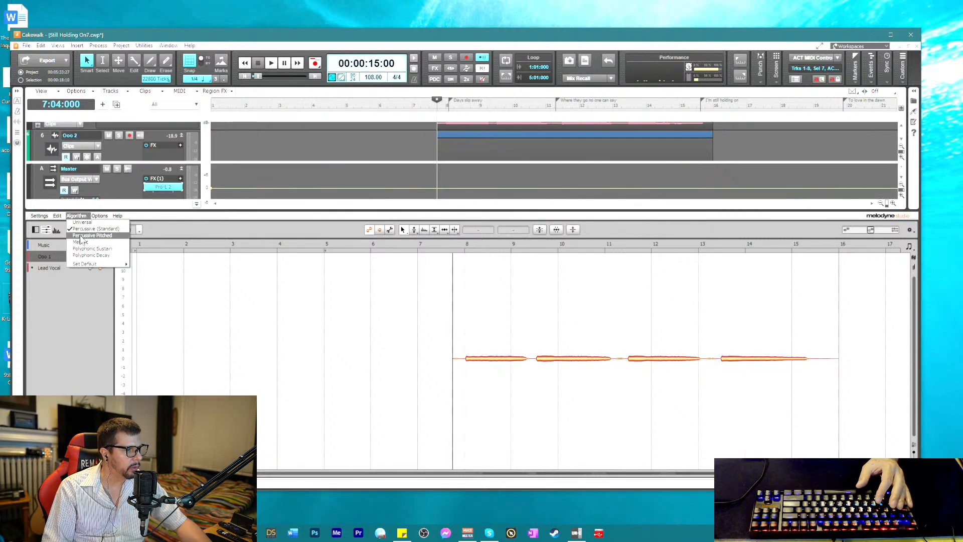
left_click(100, 254)
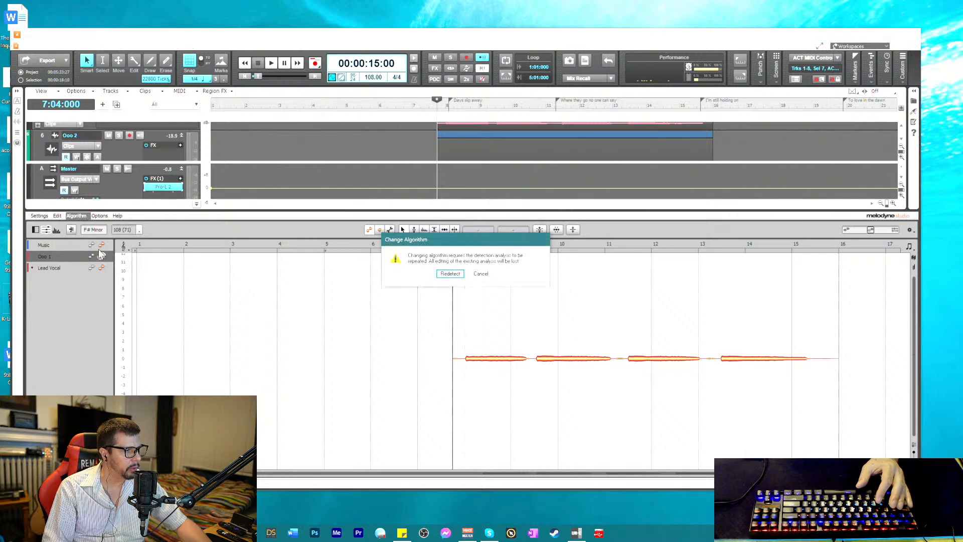
left_click(450, 275)
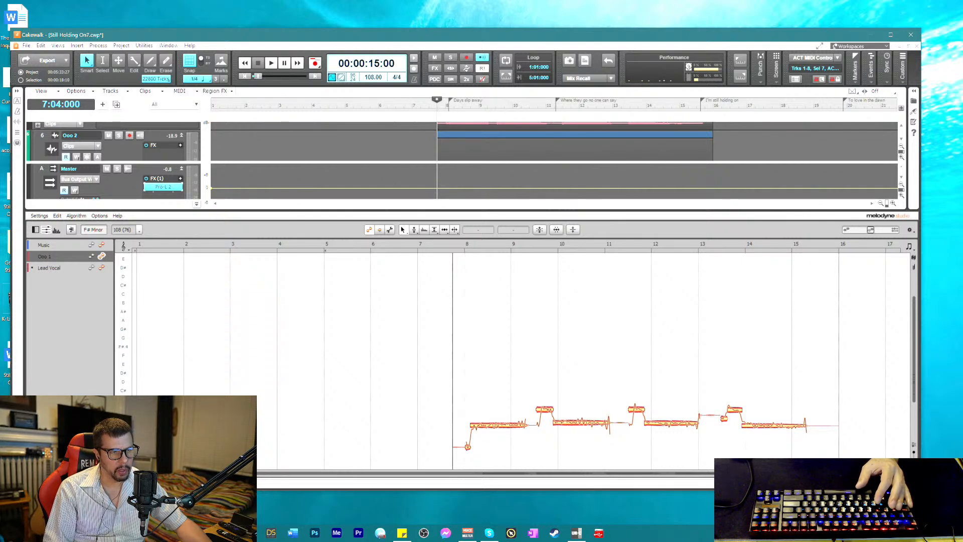
key("d")
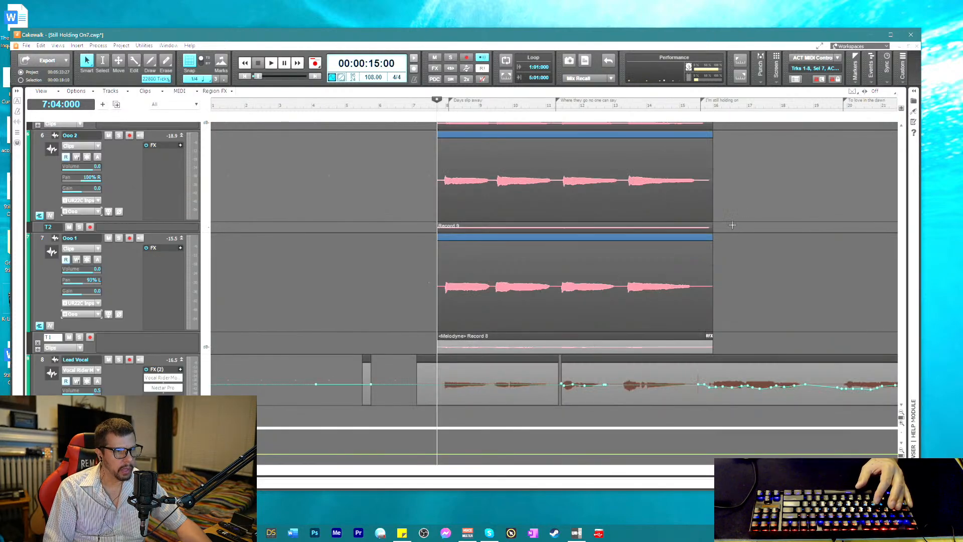
- Create a Melodyne region effect on the Record 9 take of the Ooo 2 track and show its notes for editing
left_click_drag(732, 225, 560, 228)
right_click(560, 228)
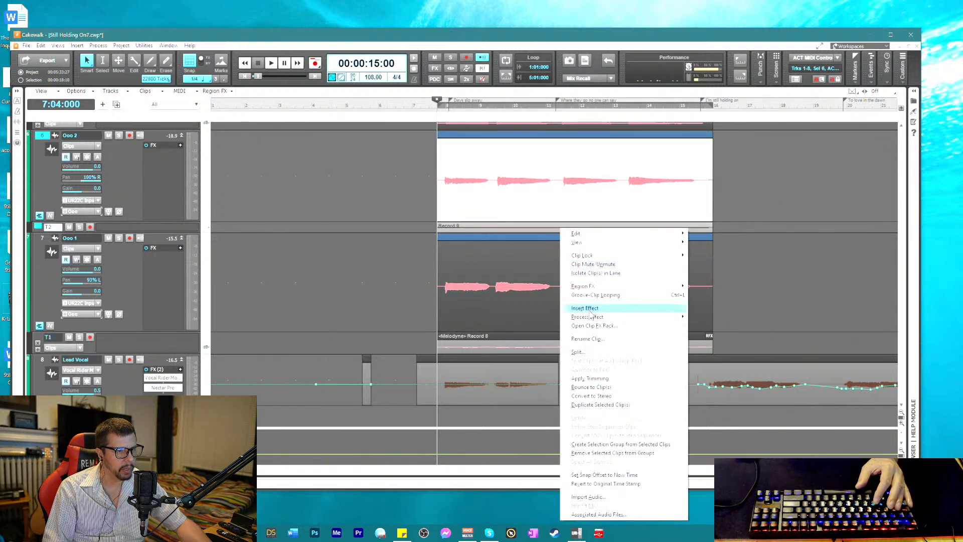
mouse_move(667, 286)
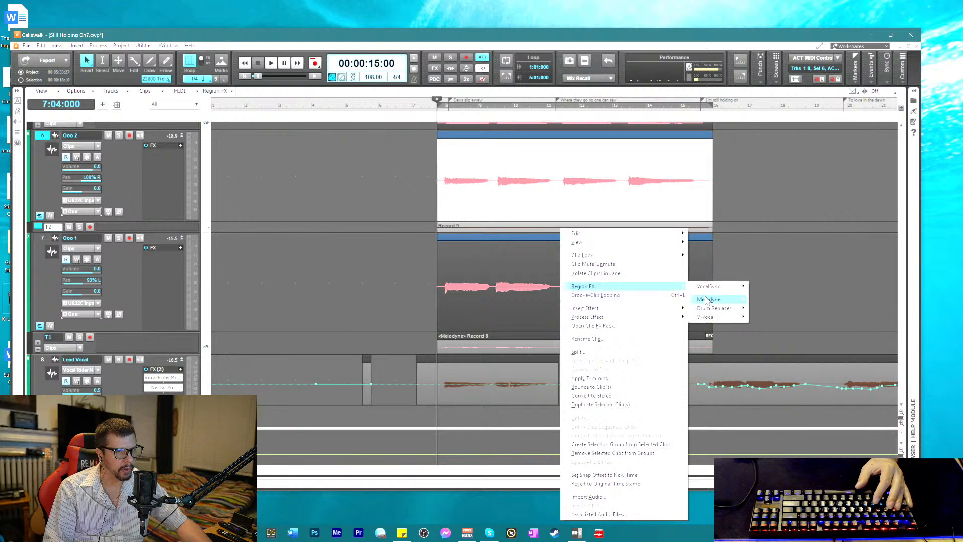
mouse_move(711, 303)
left_click(776, 300)
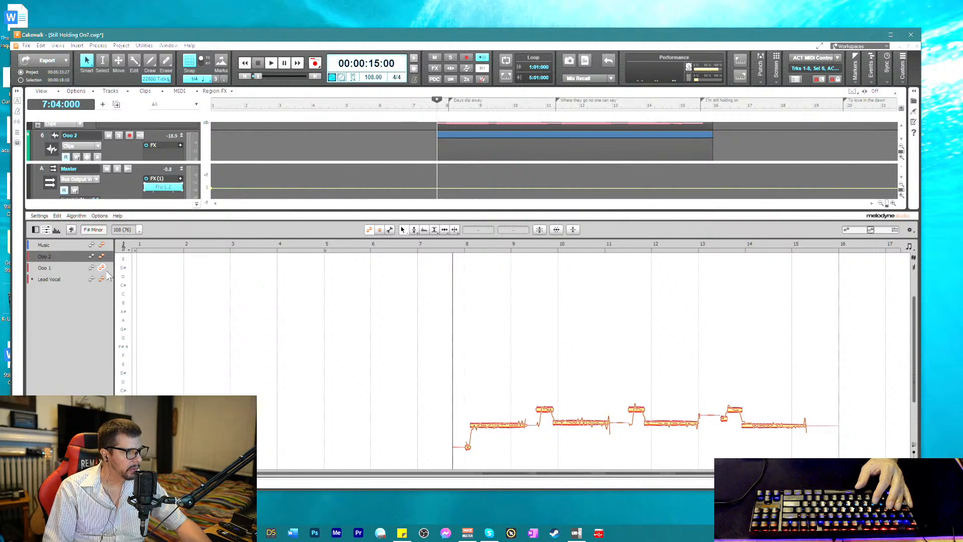
left_click(102, 256)
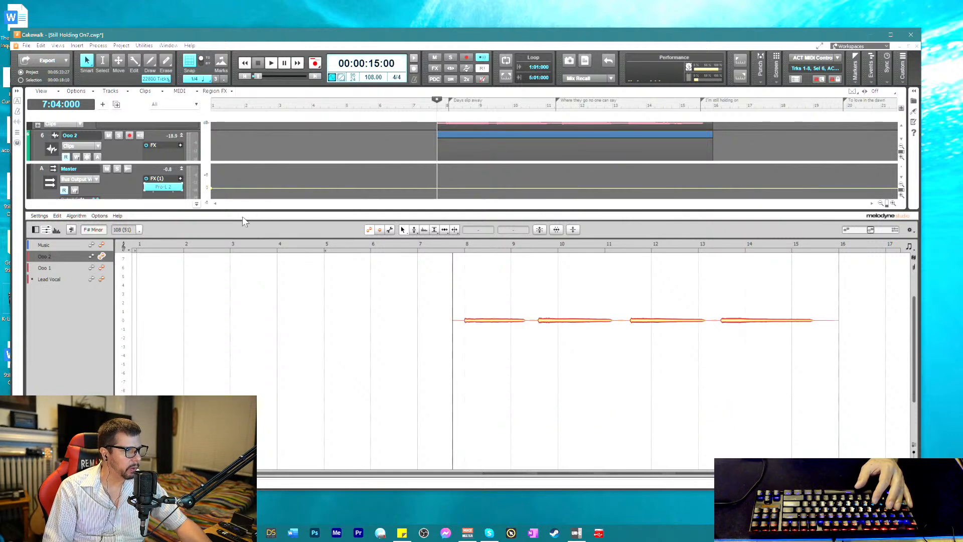
- Redetect the Ooo 2 take in Melodyne with the Melodic algorithm
left_click(73, 216)
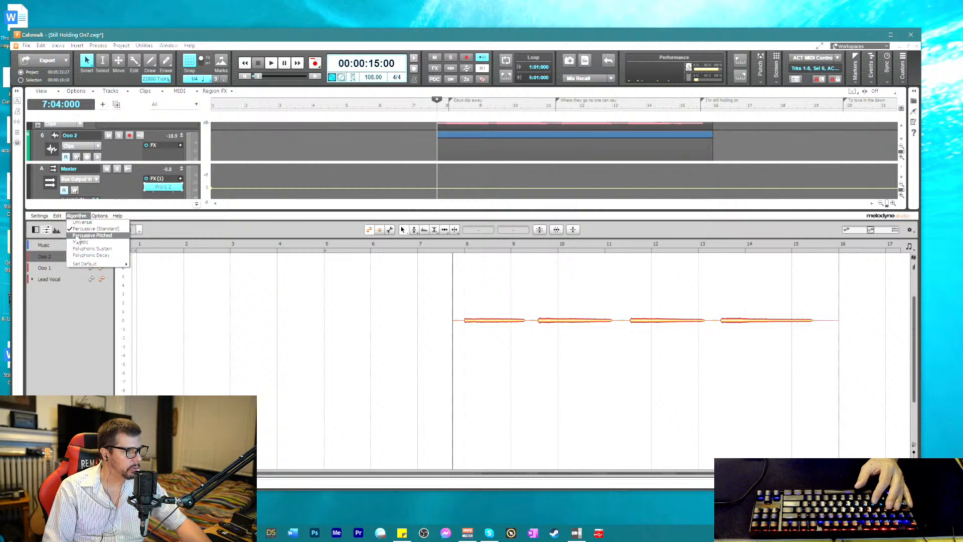
left_click(77, 242)
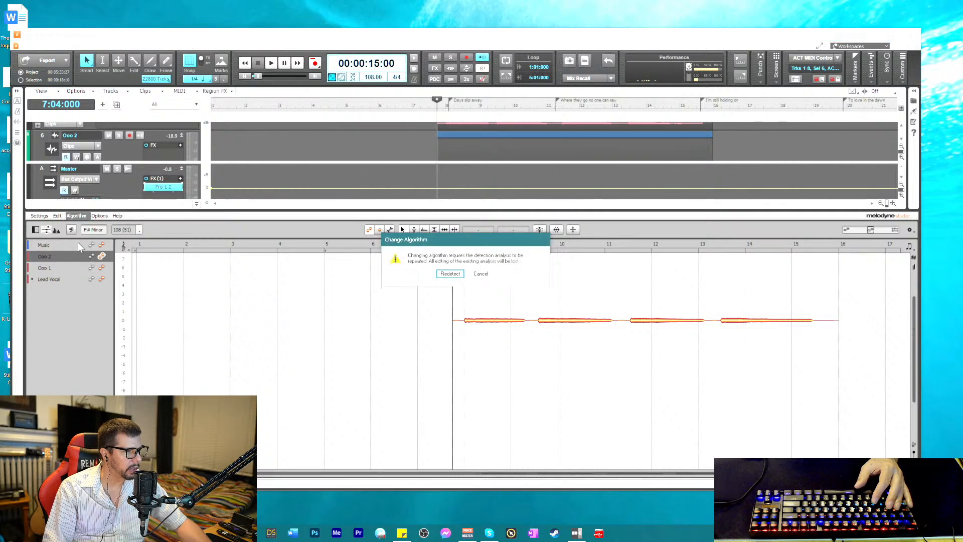
left_click(448, 275)
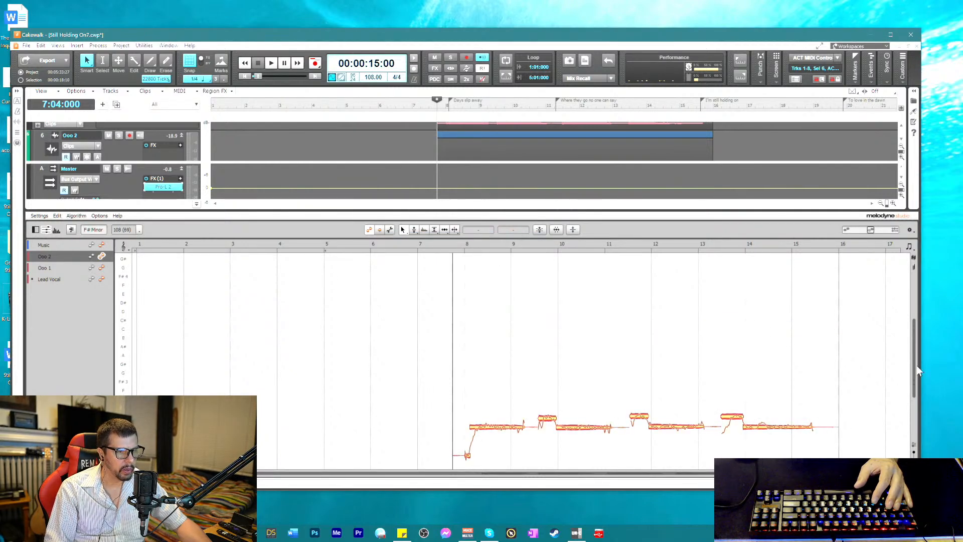
left_click(57, 215)
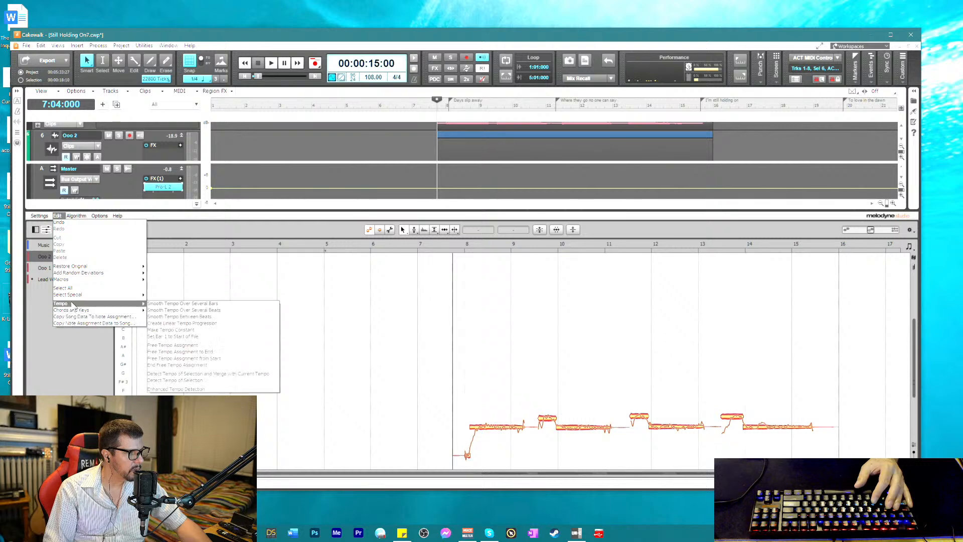
mouse_move(39, 216)
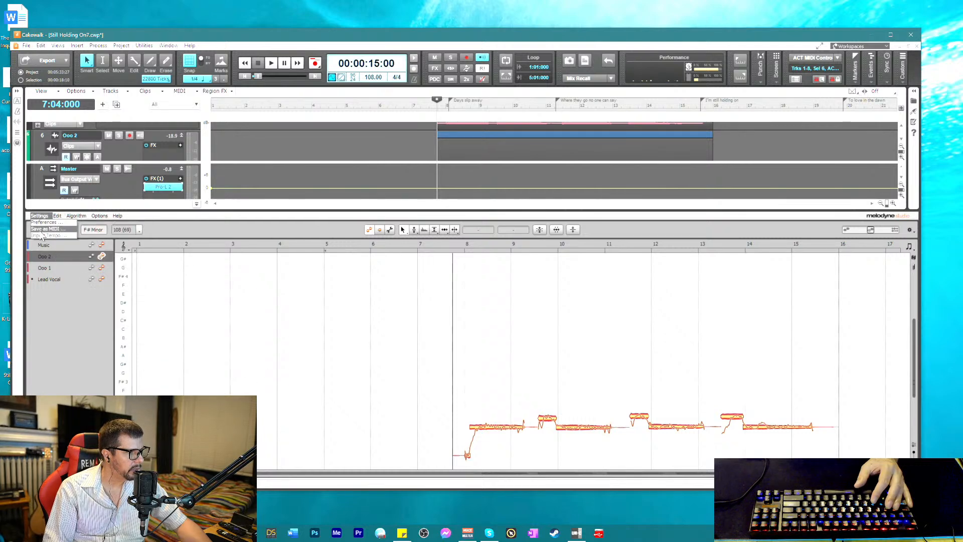
left_click(46, 223)
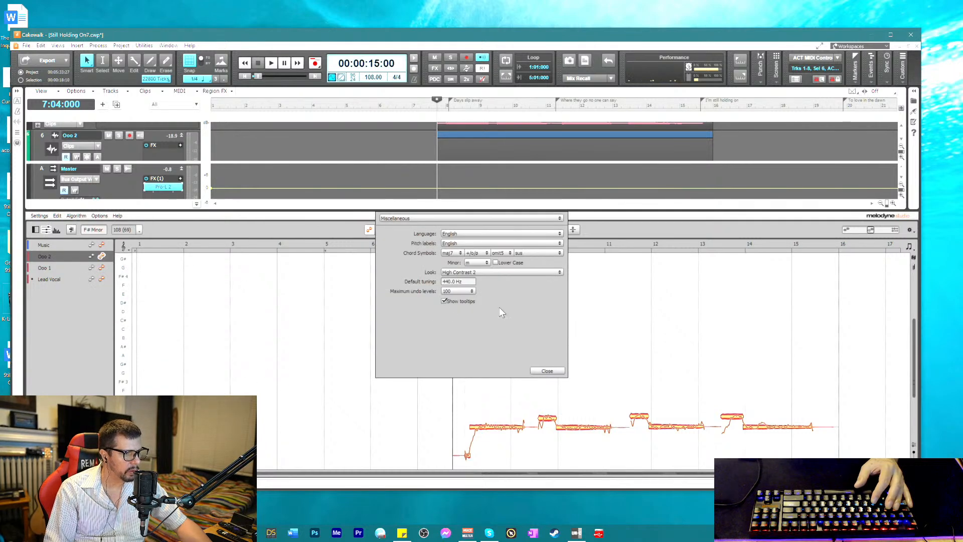
left_click(423, 219)
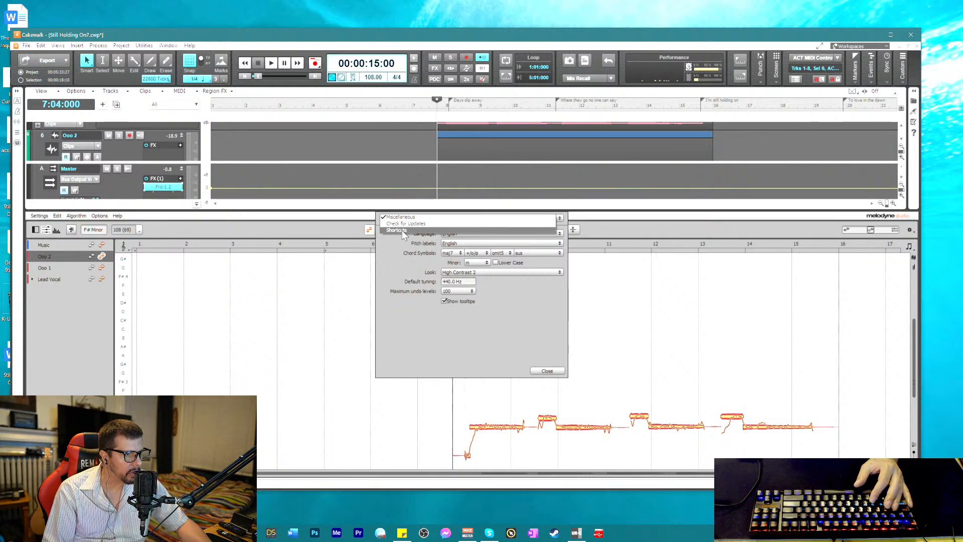
left_click(398, 266)
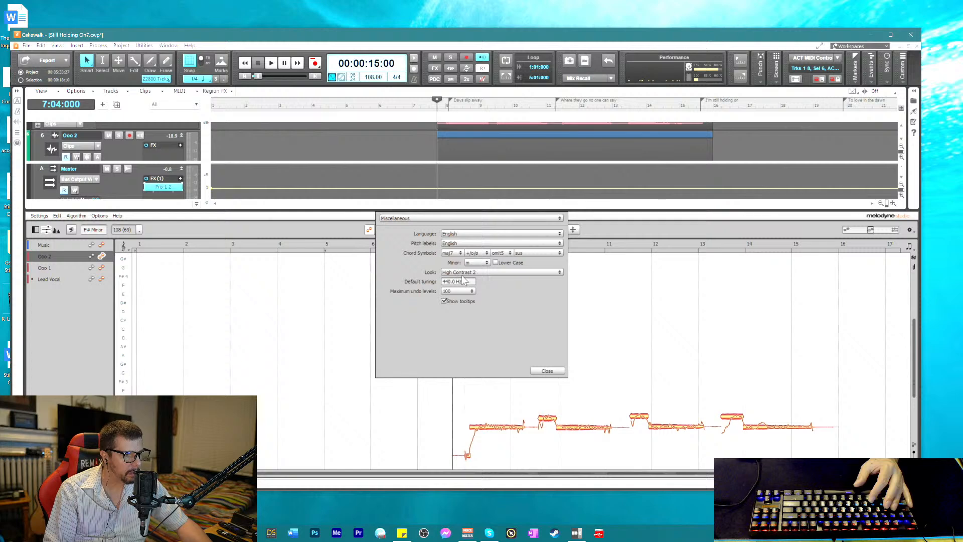
left_click(547, 372)
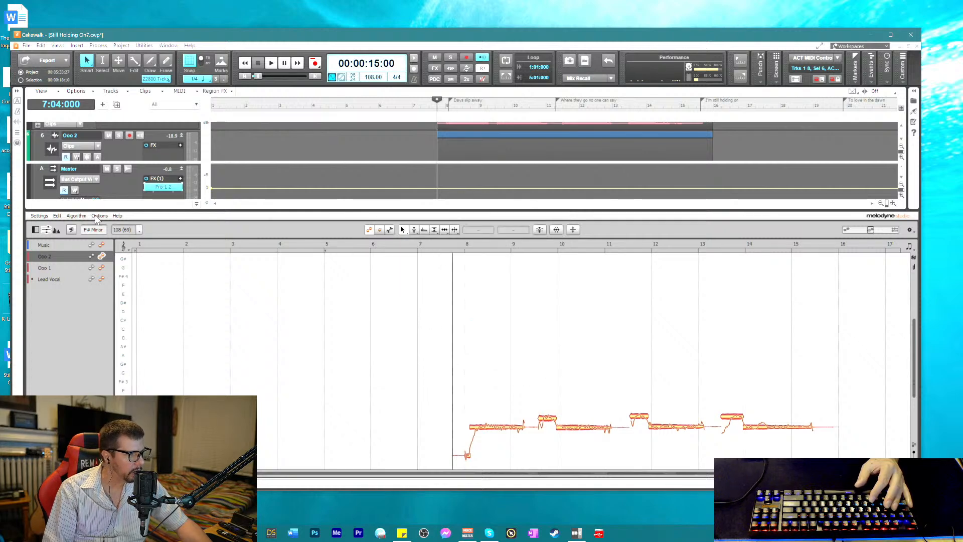
- Set Melodyne's default detection algorithm to Melodic and close the editor view
left_click(79, 217)
mouse_move(86, 266)
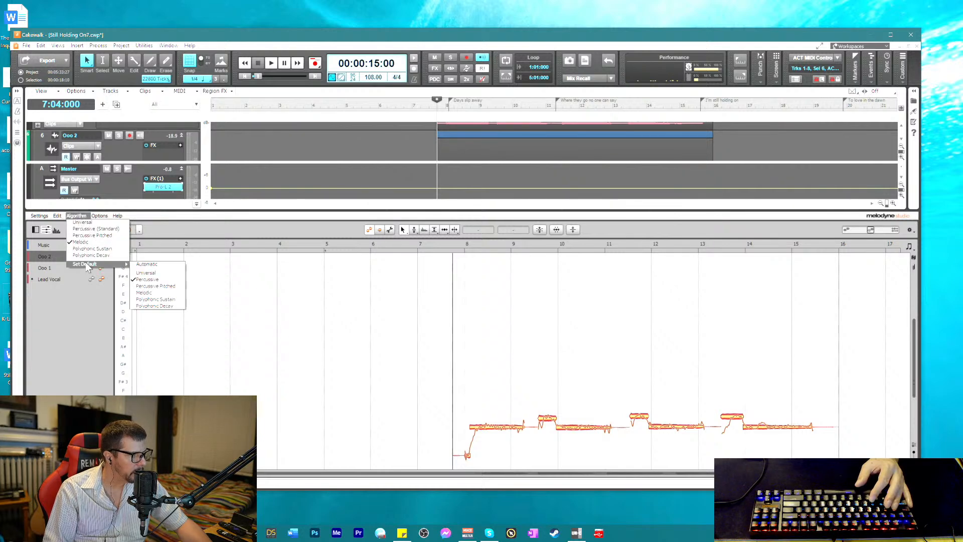
left_click(146, 293)
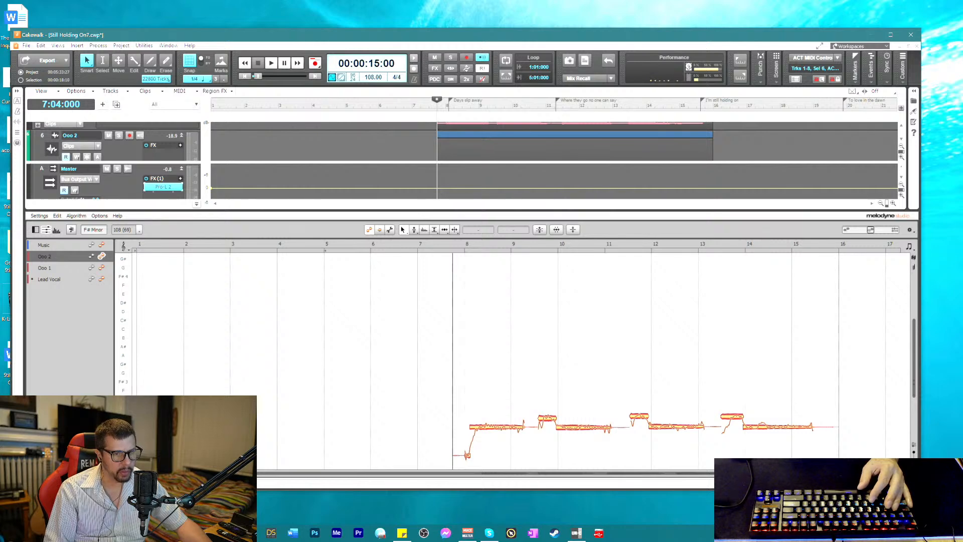
key("d")
- Create a Melodyne region effect on the Record 10 take of the Ooo 3 track and close the editor view
scroll(508, 288, "up", 1)
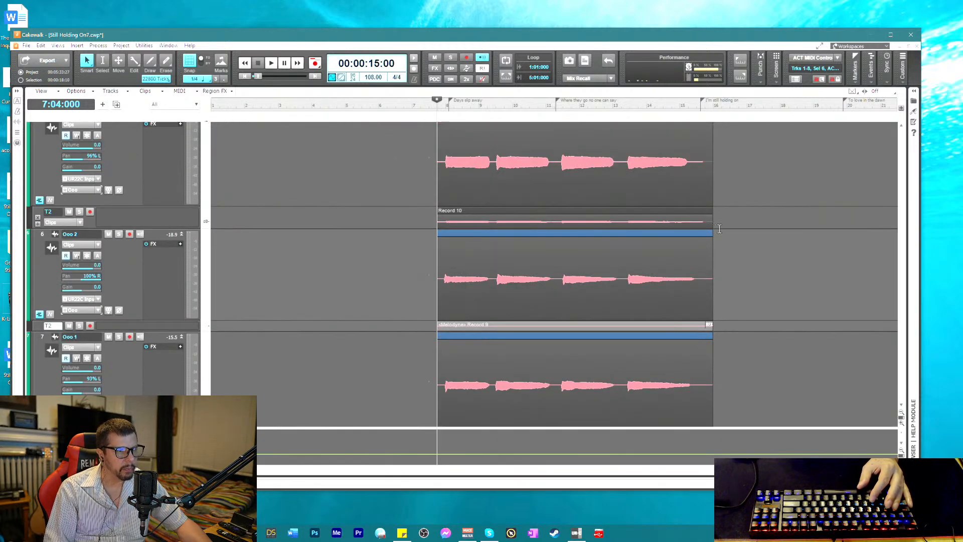
left_click_drag(715, 222, 542, 215)
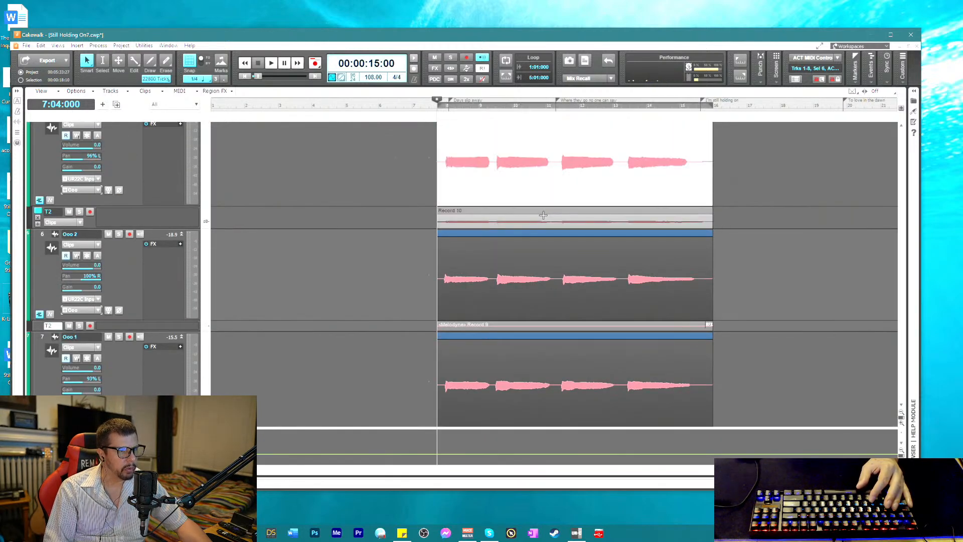
right_click(543, 214)
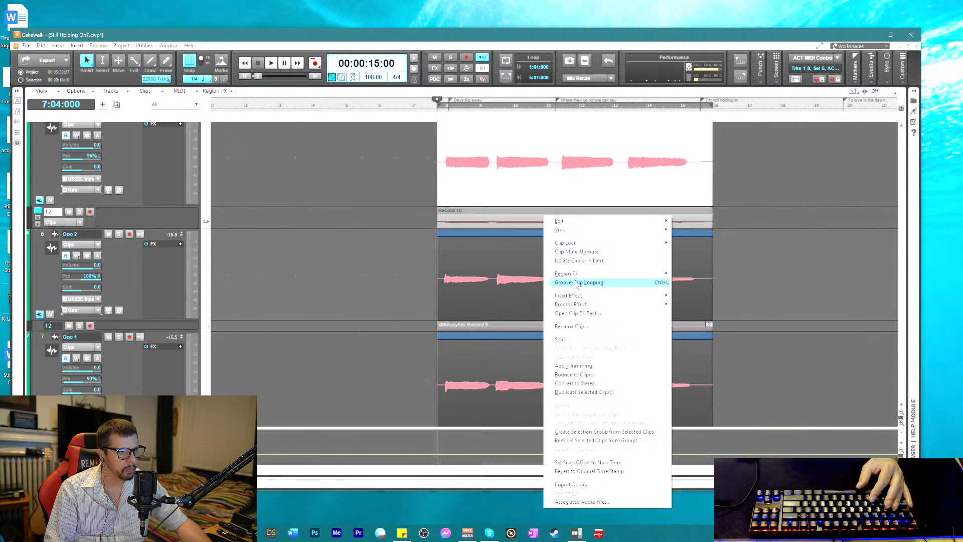
mouse_move(576, 275)
mouse_move(698, 289)
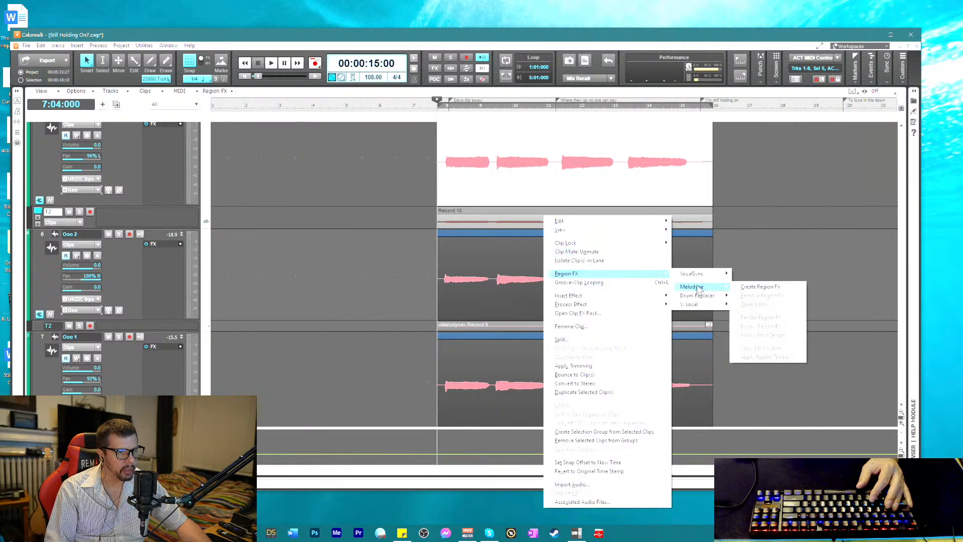
left_click(760, 286)
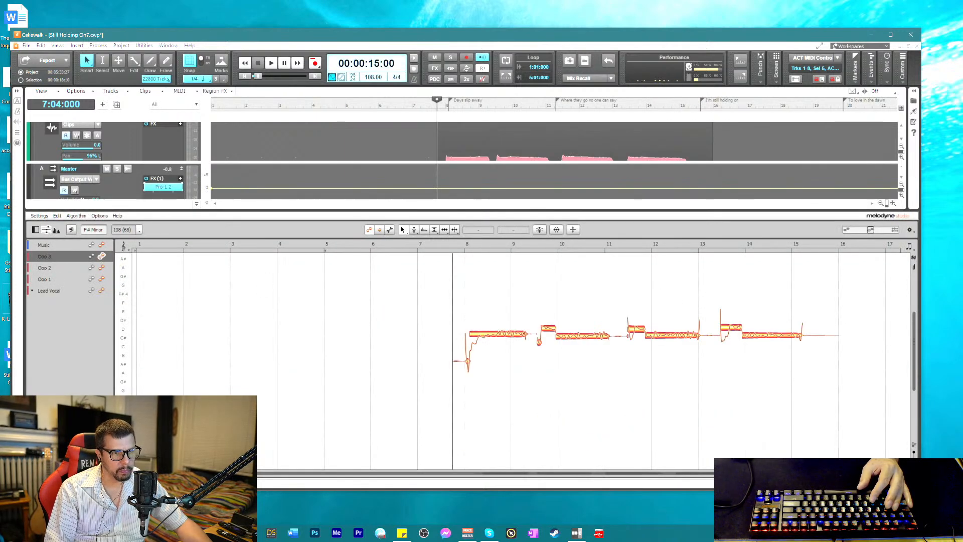
key("d")
- Create a Melodyne region effect on the whole Record 11 take of the Ooo 4 track
scroll(700, 232, "up", 2)
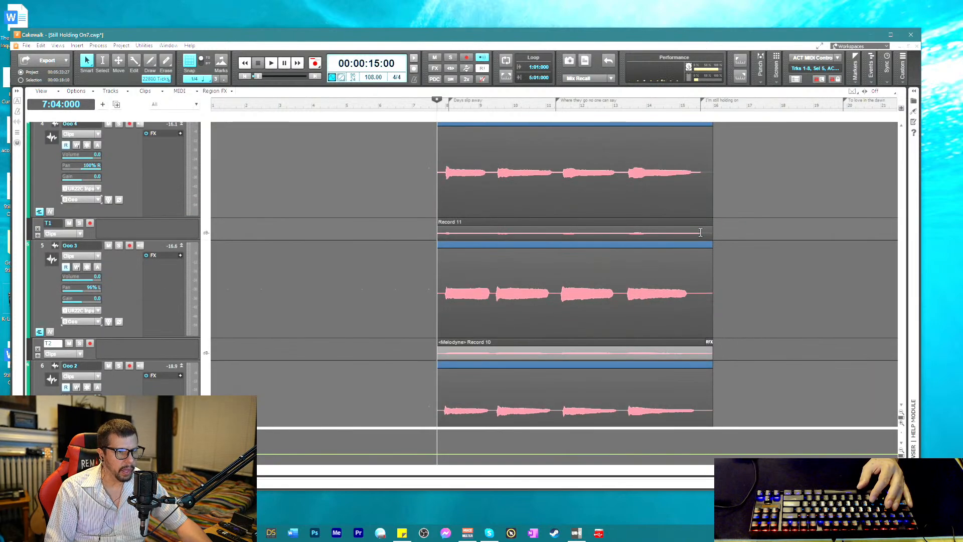
left_click(535, 227)
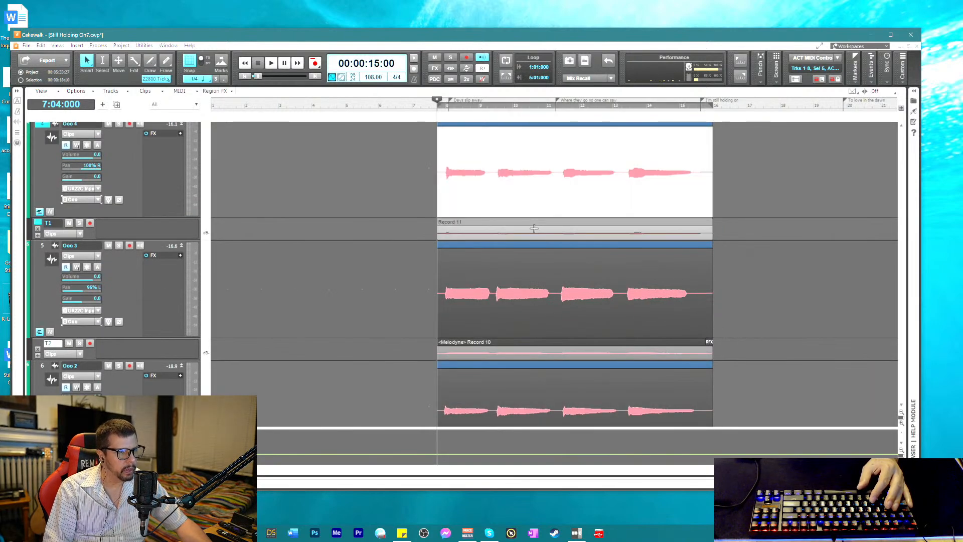
right_click(533, 229)
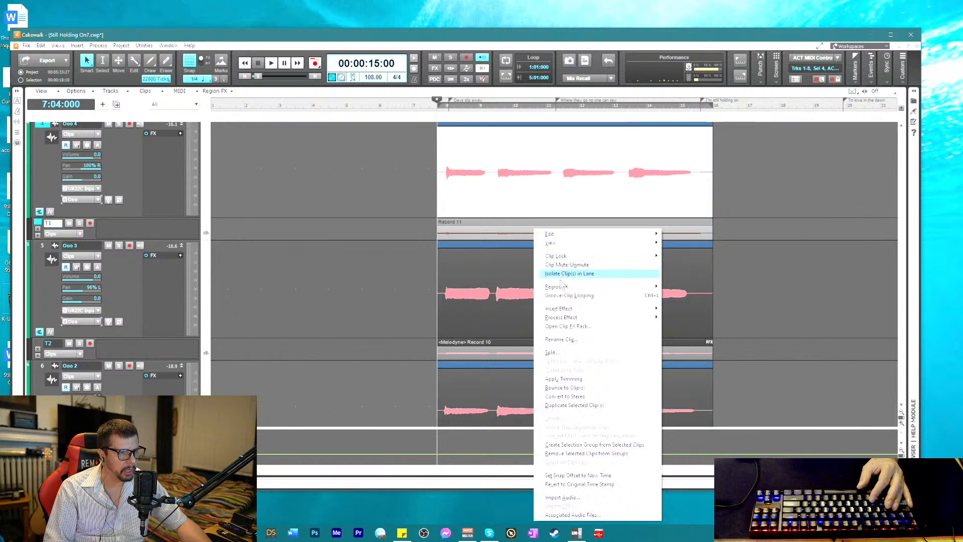
mouse_move(561, 285)
mouse_move(682, 300)
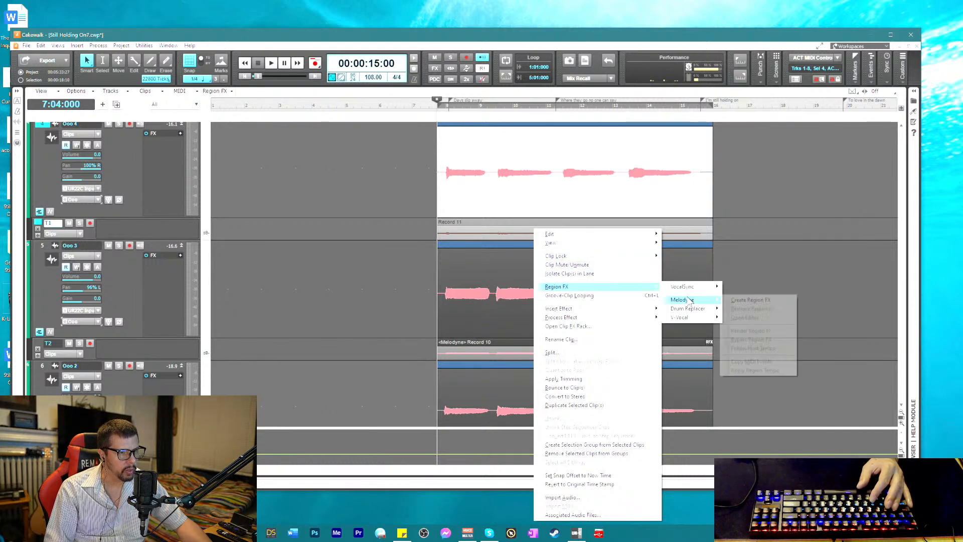
left_click(736, 301)
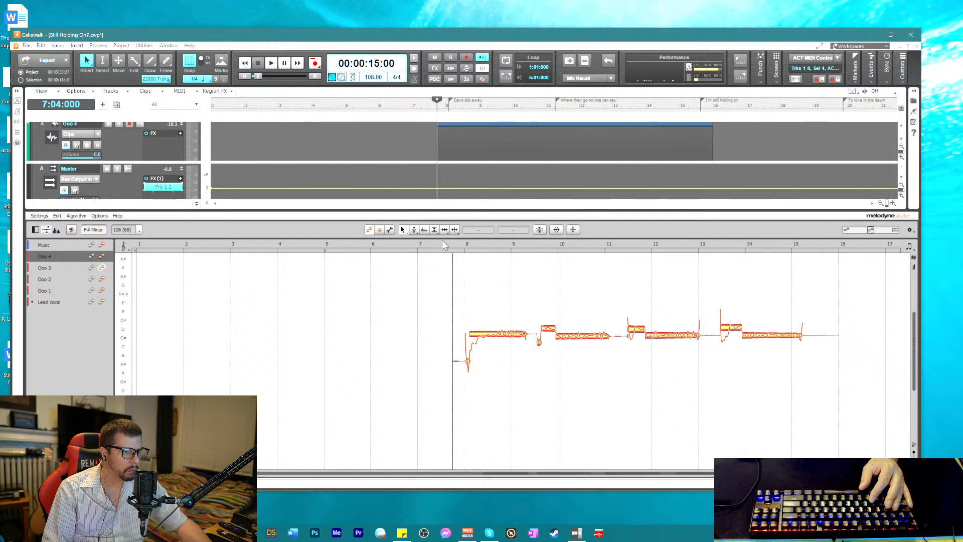
- Play the layered vocals from midway through bar 7 to check how the Ooo takes sound
left_click(436, 243)
key("space")
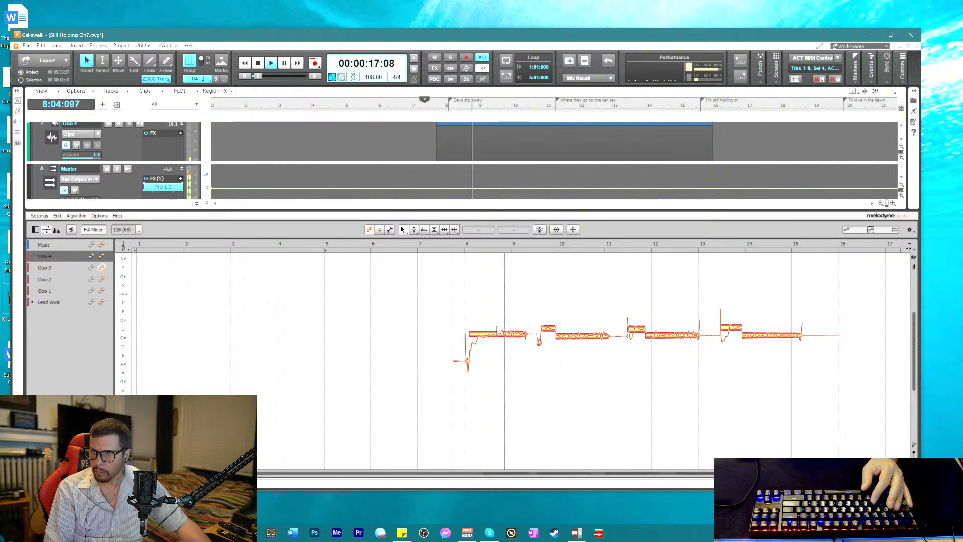
key("space")
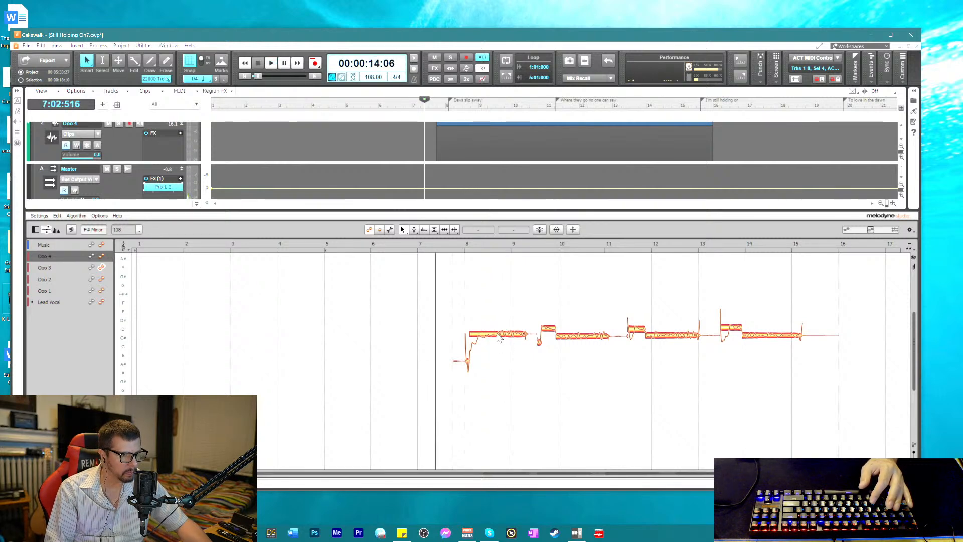
- With the Pitch tool, tune the first long Ooo 3 note to C#4 and snap all Ooo 3 notes to their nearest semitones
right_click(498, 338)
left_click(517, 328)
left_click(502, 332)
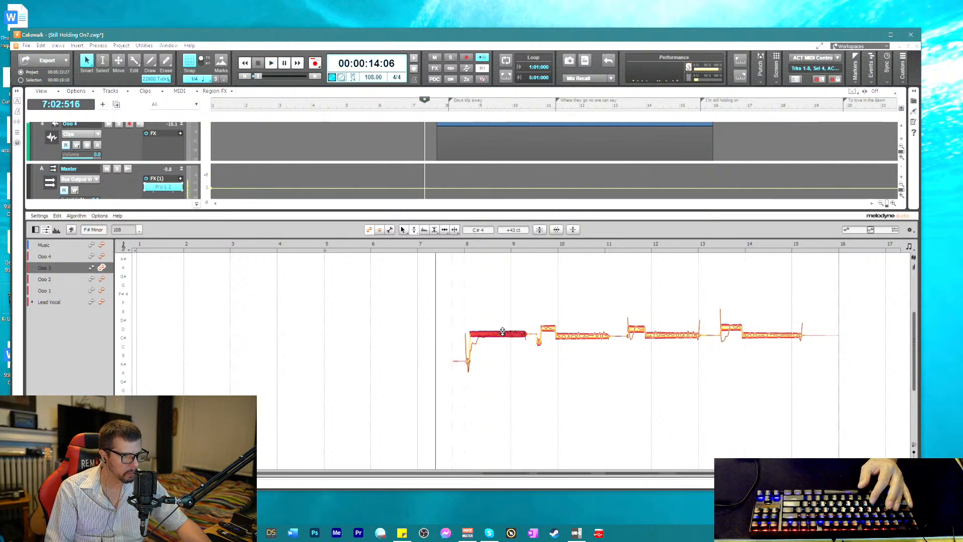
double_click(504, 333)
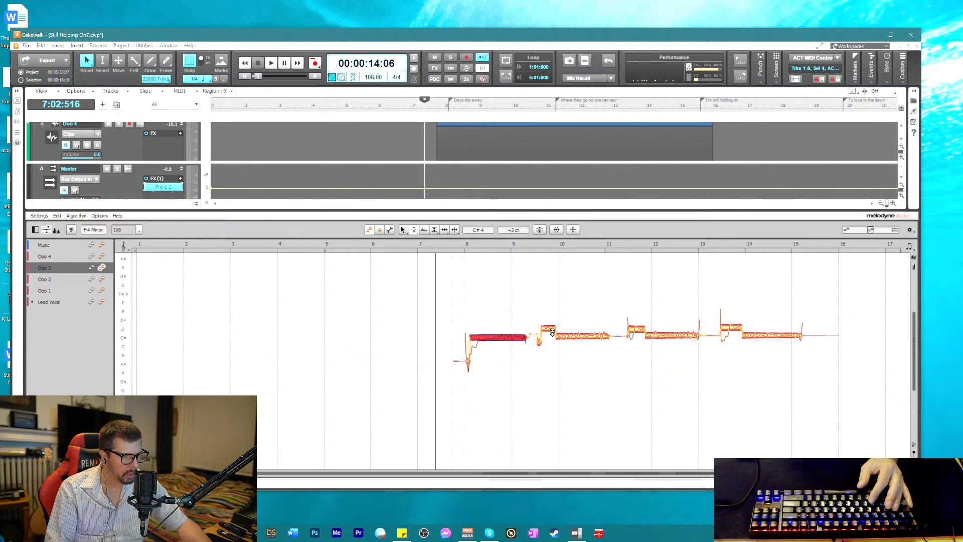
left_click_drag(445, 292, 844, 426)
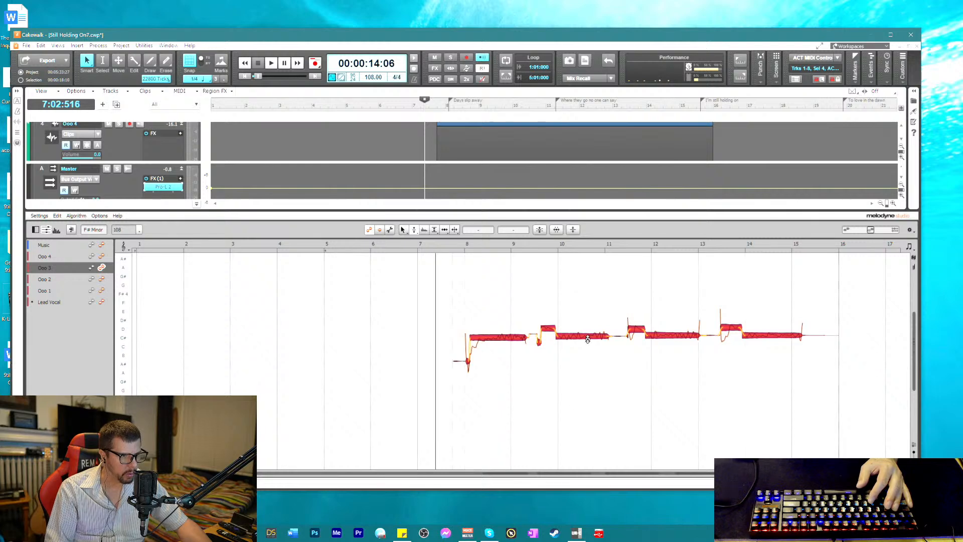
left_click_drag(587, 338, 584, 340)
- Play back the retuned Ooo 3 notes from midway through bar 7
key("space")
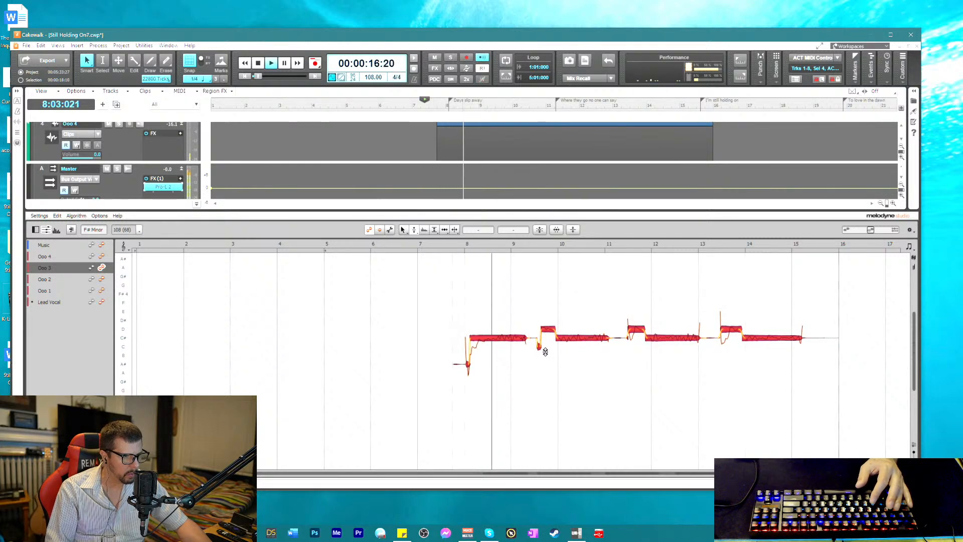
right_click(482, 323)
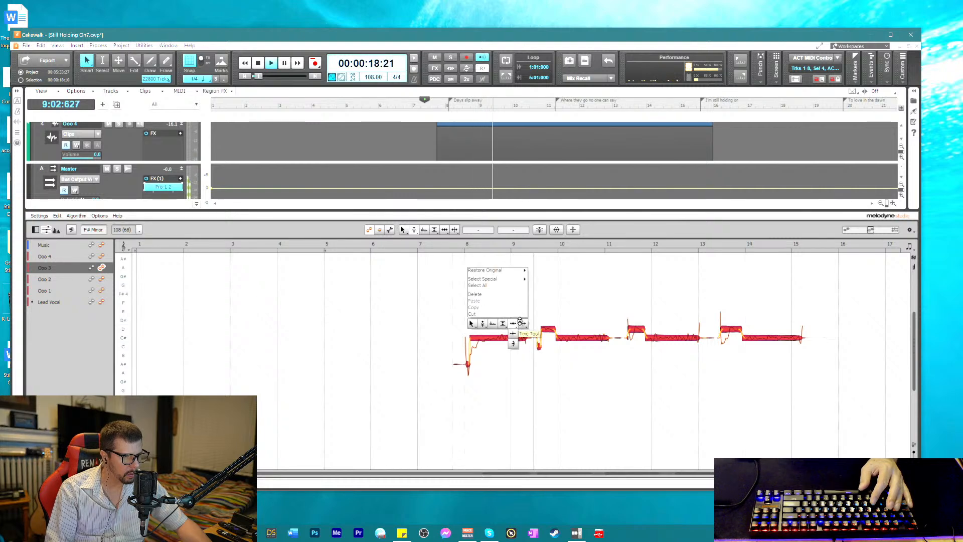
left_click(521, 322)
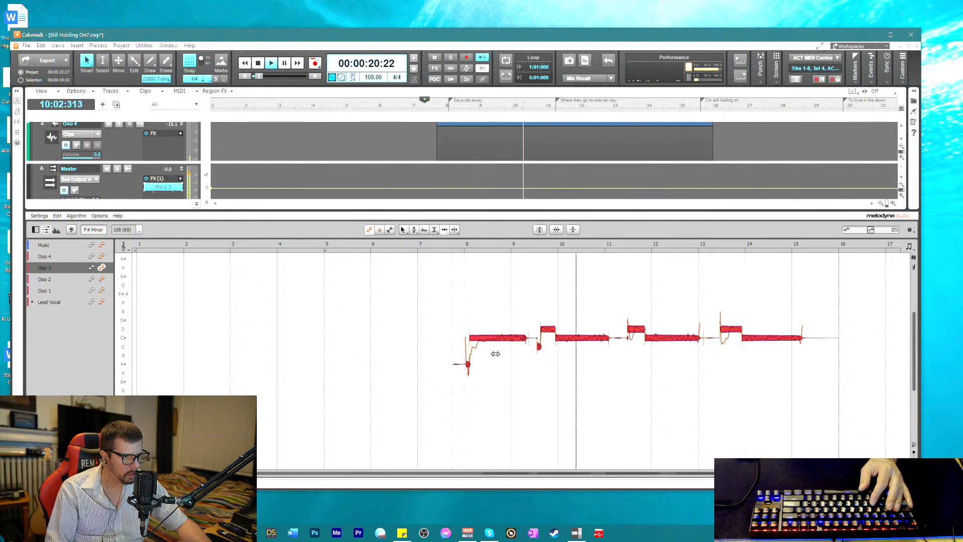
key("space")
- Split the first long Ooo 3 note shortly after its start in bar 8 with the Note Separation tool
right_click(492, 347)
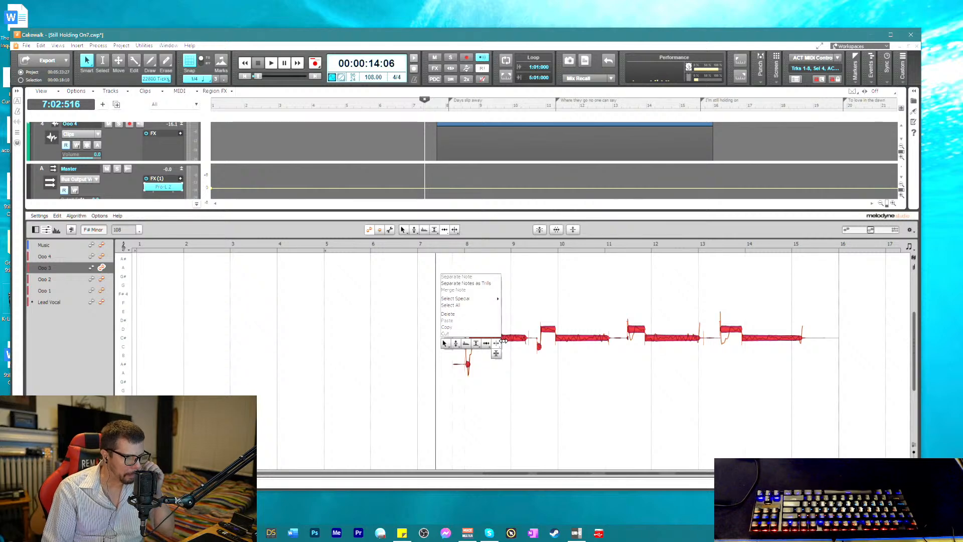
left_click(498, 342)
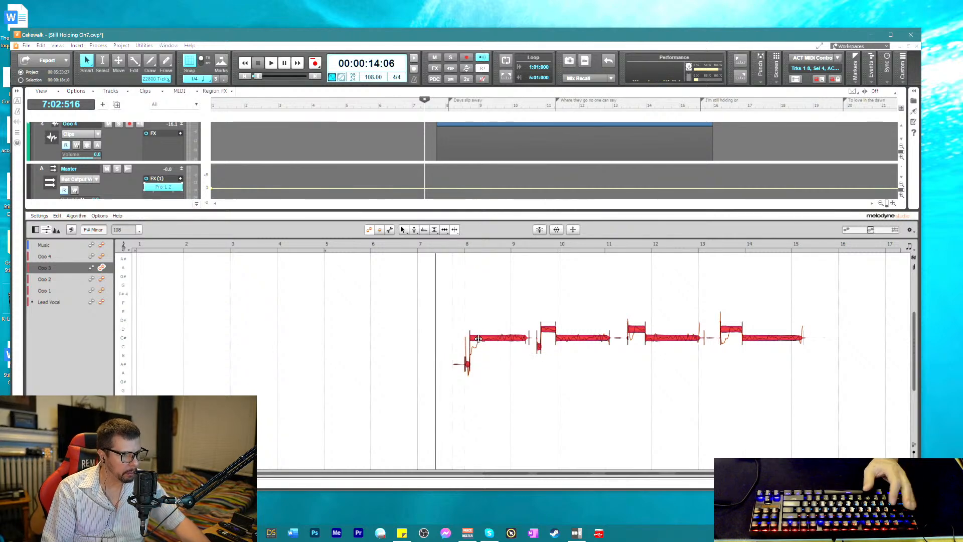
left_click(475, 311)
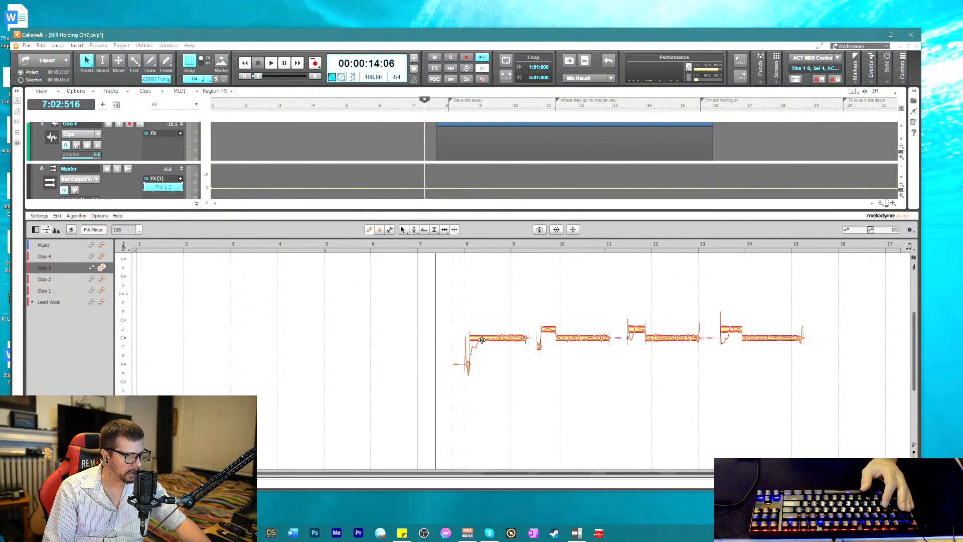
left_click(478, 340)
double_click(478, 340)
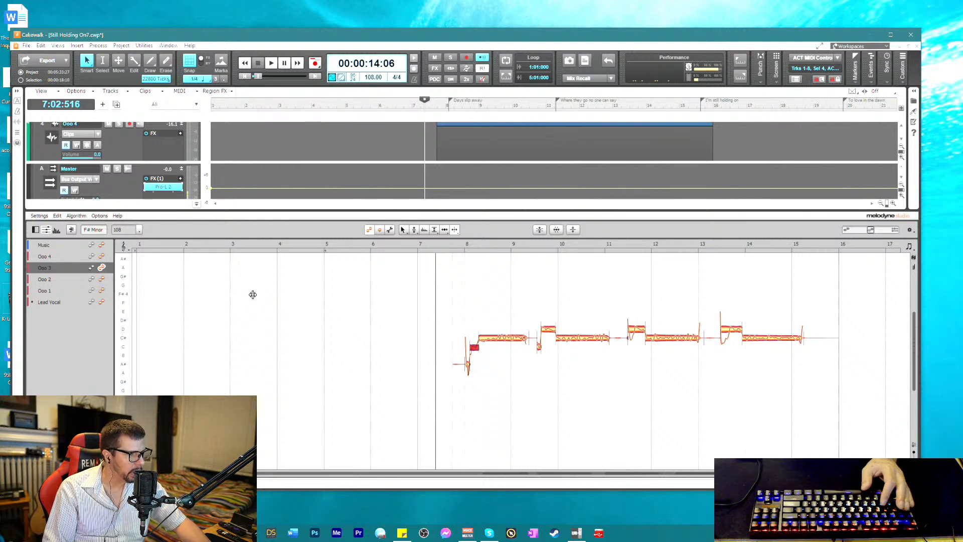
- Show the Ooo 1, Ooo 2 and Ooo 4 notes for editing together with those of Ooo 3
left_click(102, 278)
left_click(102, 290)
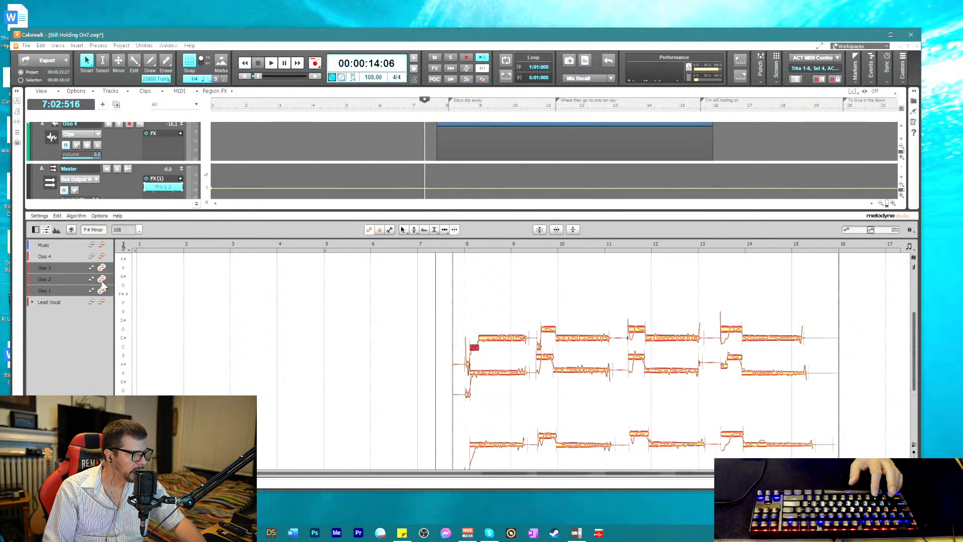
left_click(101, 257)
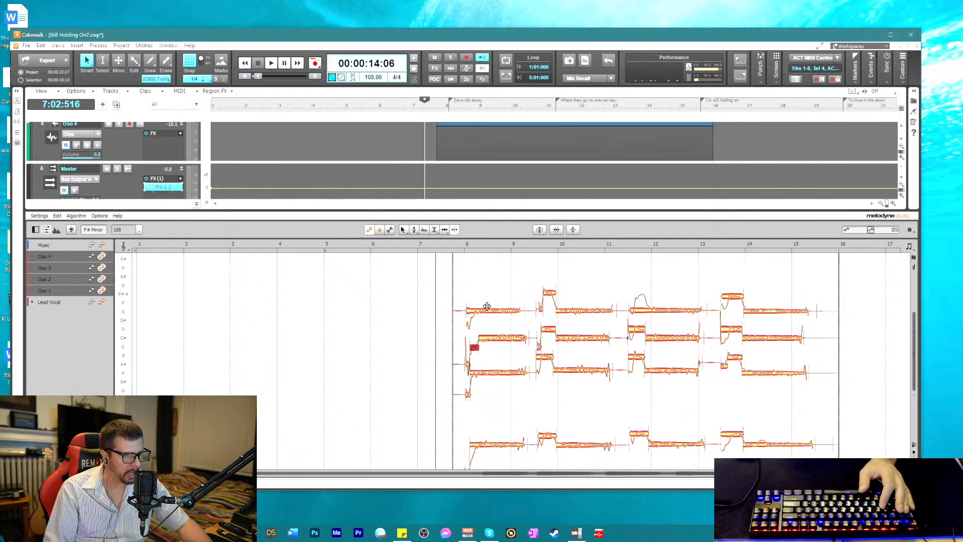
- Split the first Ooo 4 note just after the start of bar 8 and the third phrase's long note just before bar 12
left_click(473, 312)
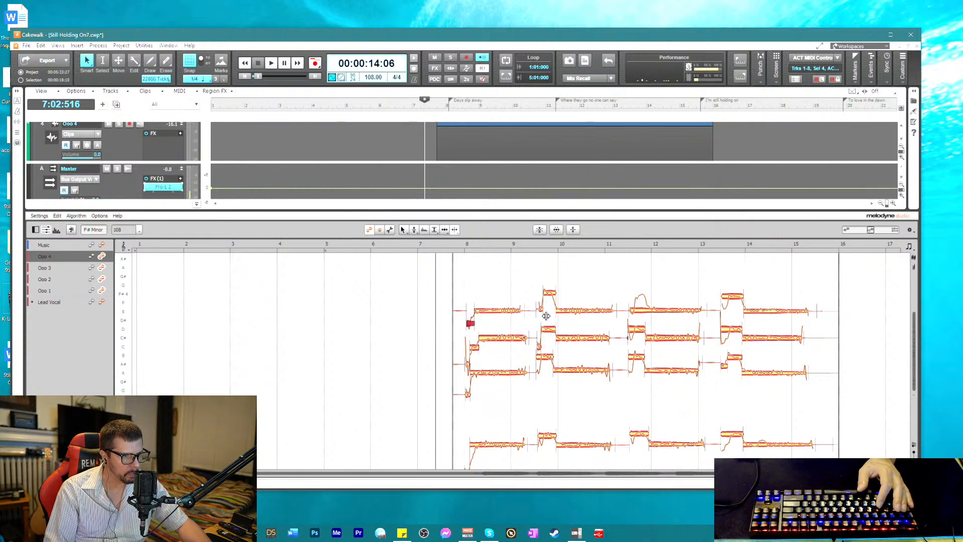
left_click(649, 309)
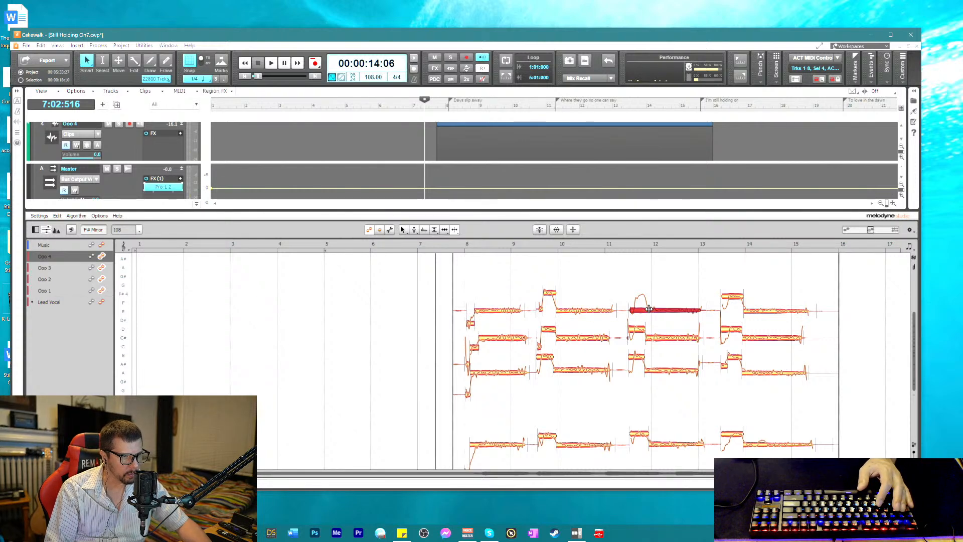
double_click(649, 309)
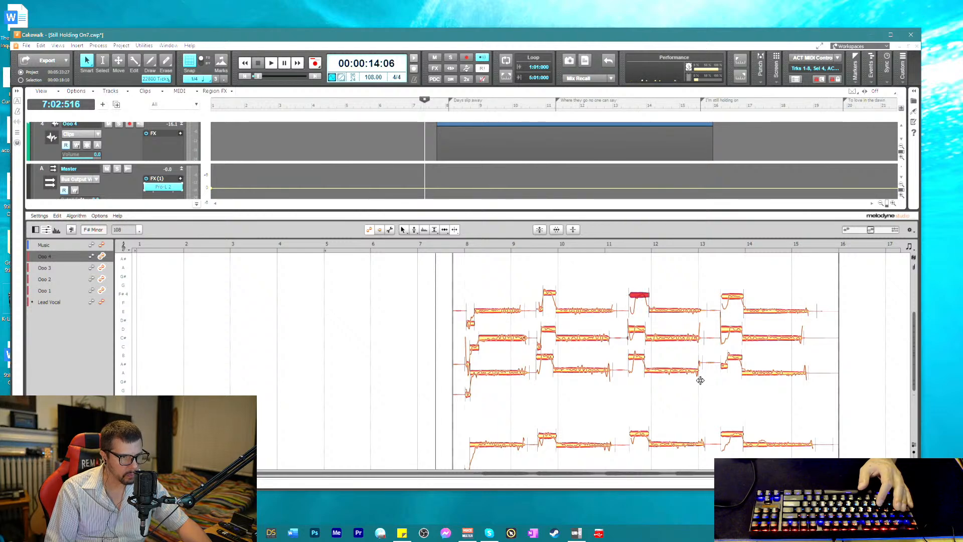
- Maximize the Cakewalk window and delete the noise segments ahead of bar 8 on the Ooo tracks
scroll(700, 380, "down", 3)
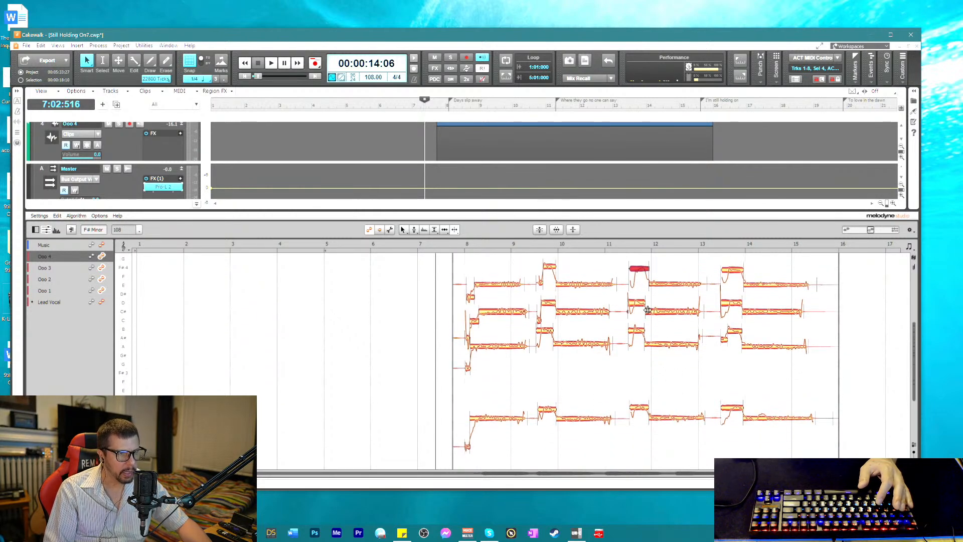
left_click(891, 34)
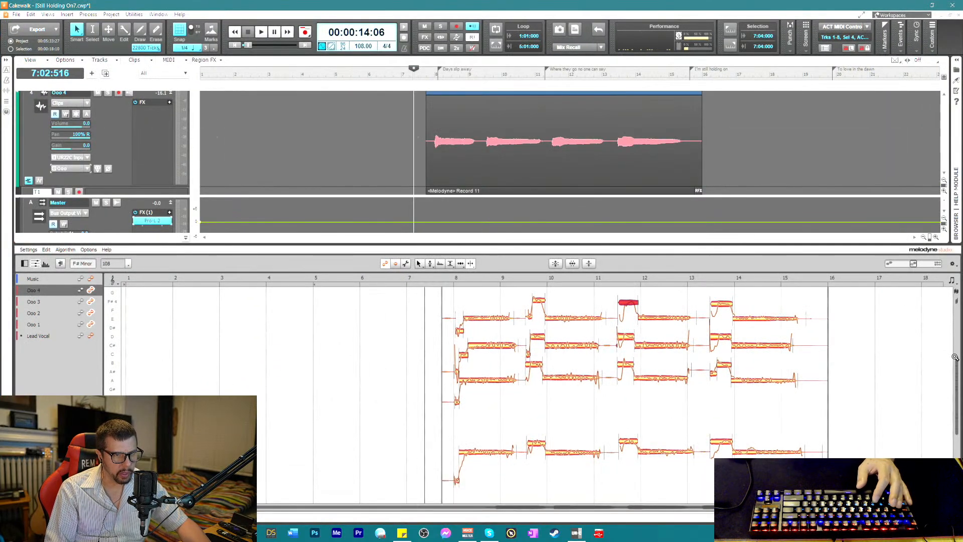
left_click_drag(955, 356, 951, 390)
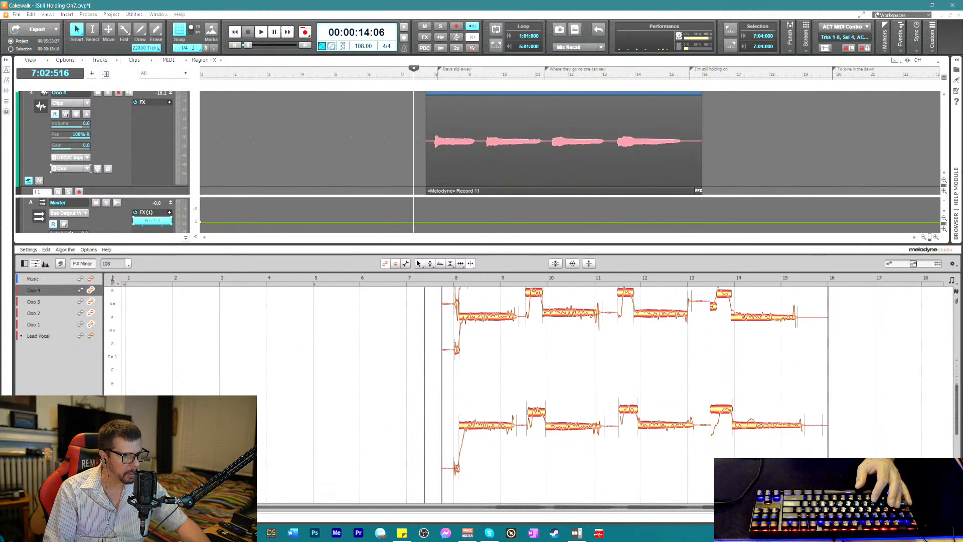
left_click_drag(479, 508, 477, 526)
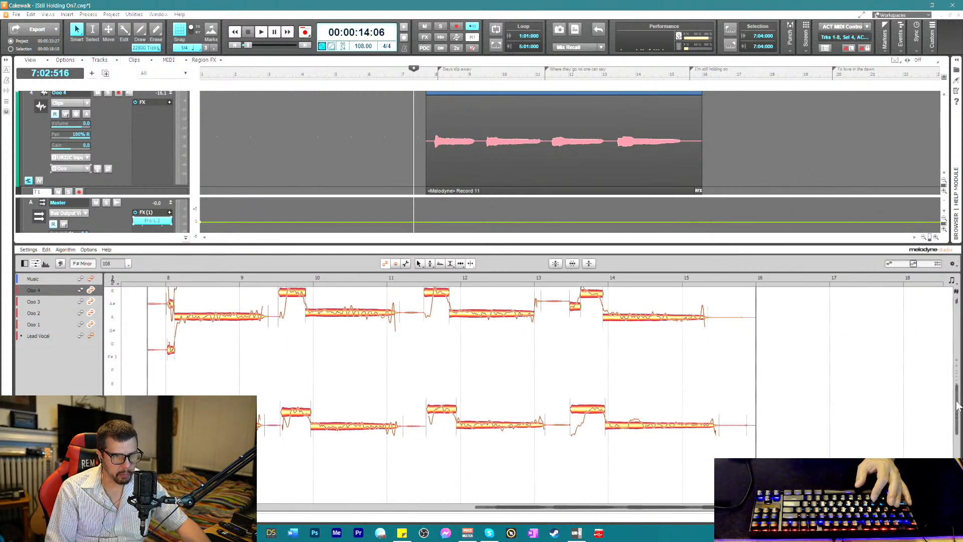
left_click_drag(956, 387, 954, 358)
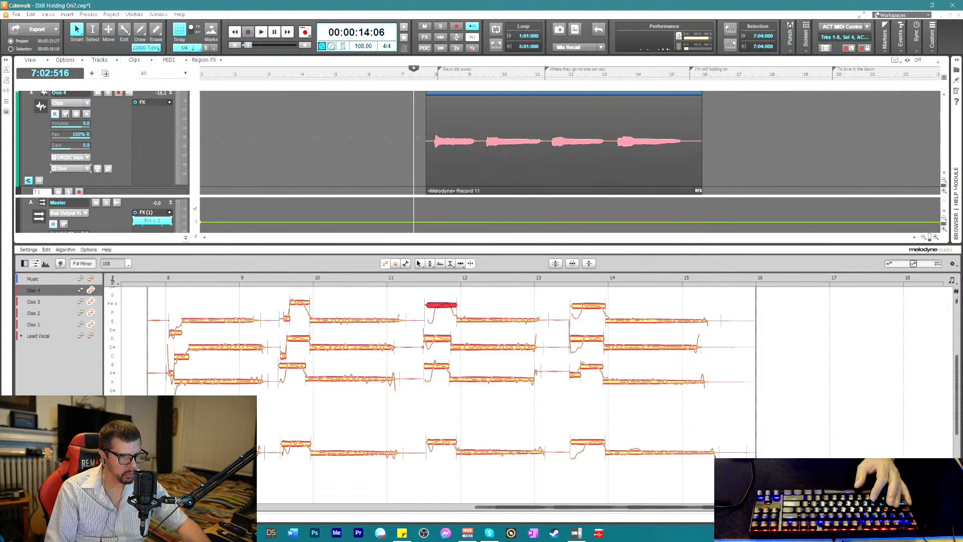
left_click_drag(943, 507, 851, 506)
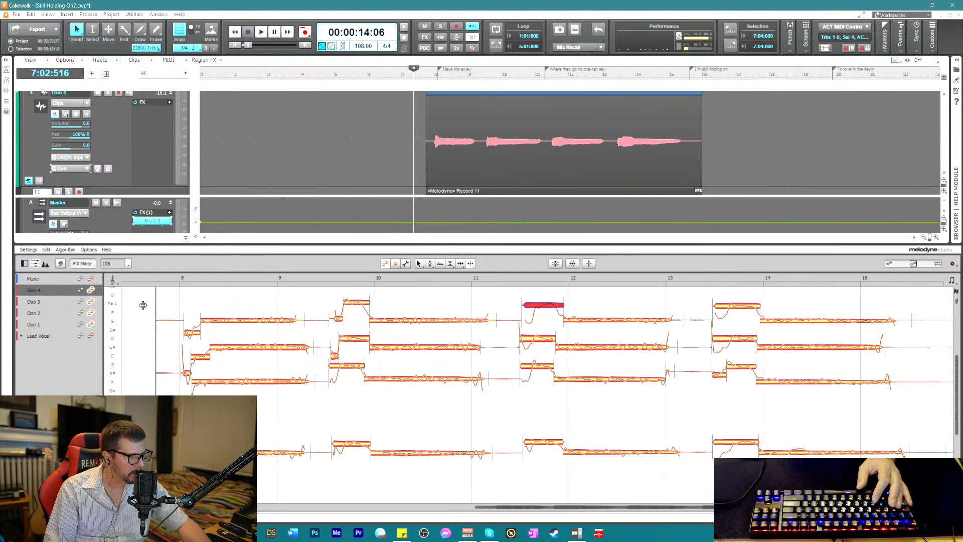
left_click_drag(145, 303, 177, 405)
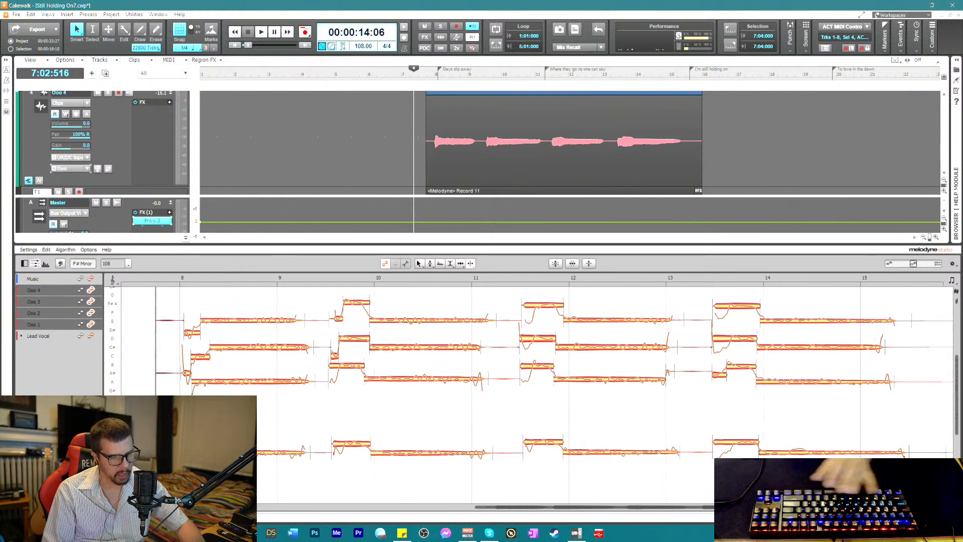
key("Delete")
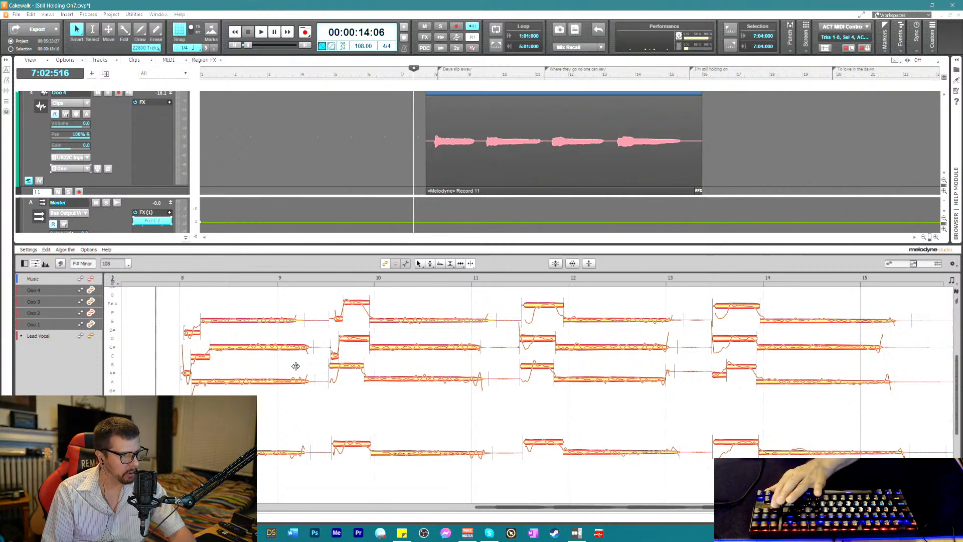
- Delete the breath and noise segments after the second Ooo phrase near bar 11 and after the first phrase past bar 9
left_click_drag(500, 313, 513, 456)
key("Delete")
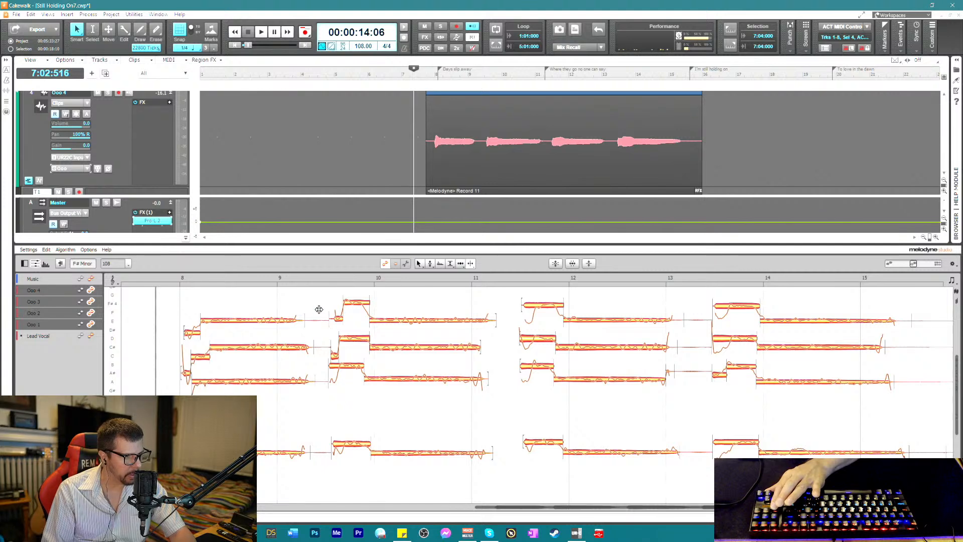
left_click(318, 326)
left_click_drag(318, 331, 321, 407)
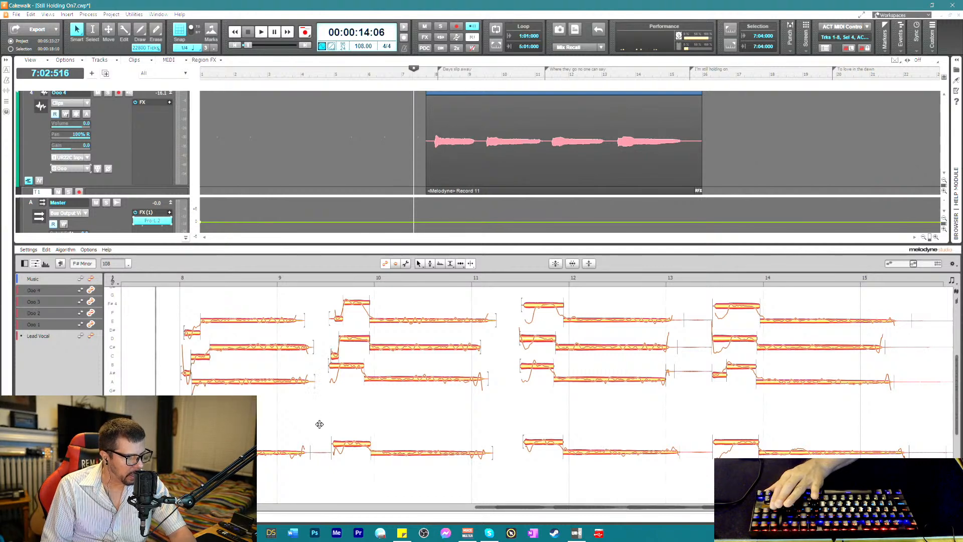
left_click_drag(317, 441, 321, 461)
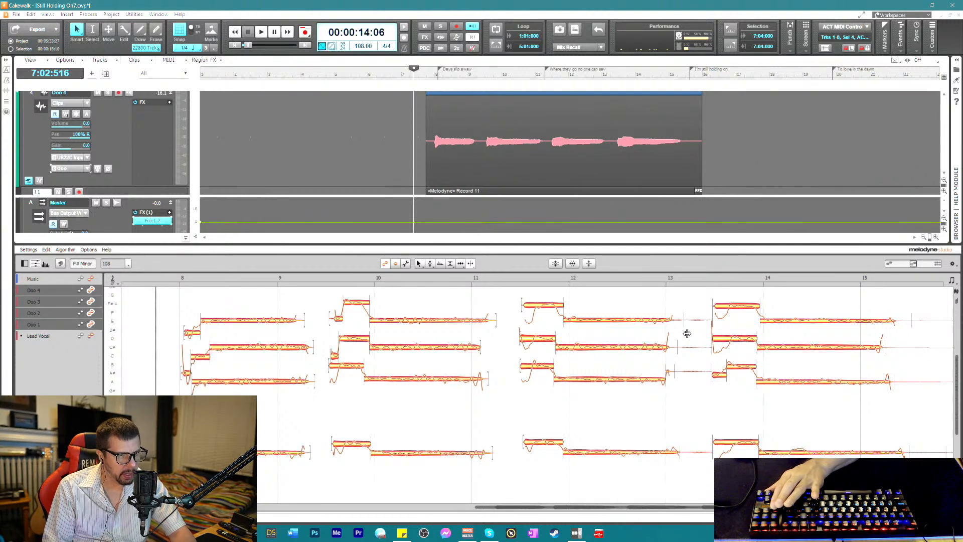
- Delete the leftover segments after the third Ooo phrase past bar 13 and after the fourth phrase past bar 15
left_click_drag(691, 320, 696, 463)
key("Delete")
left_click_drag(923, 311, 924, 467)
key("Delete")
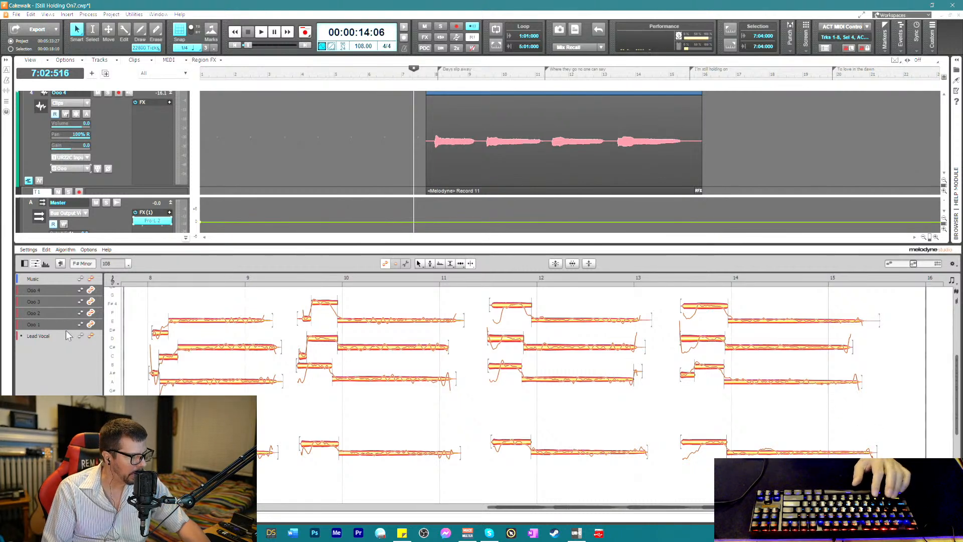
- Display the Lead Vocal notes for reference and snap all the Ooo notes to exact semitones with the Pitch tool
left_click(81, 336)
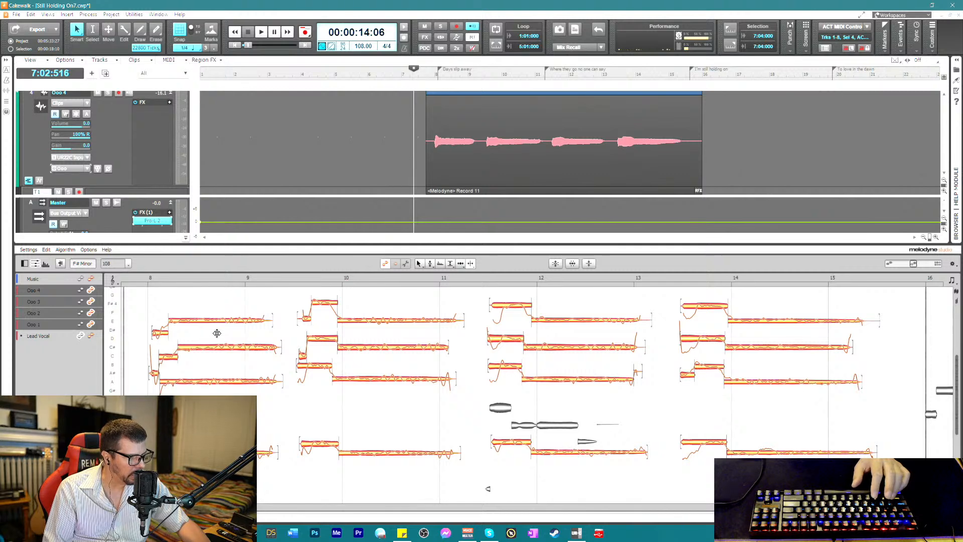
scroll(222, 349, "up", 1)
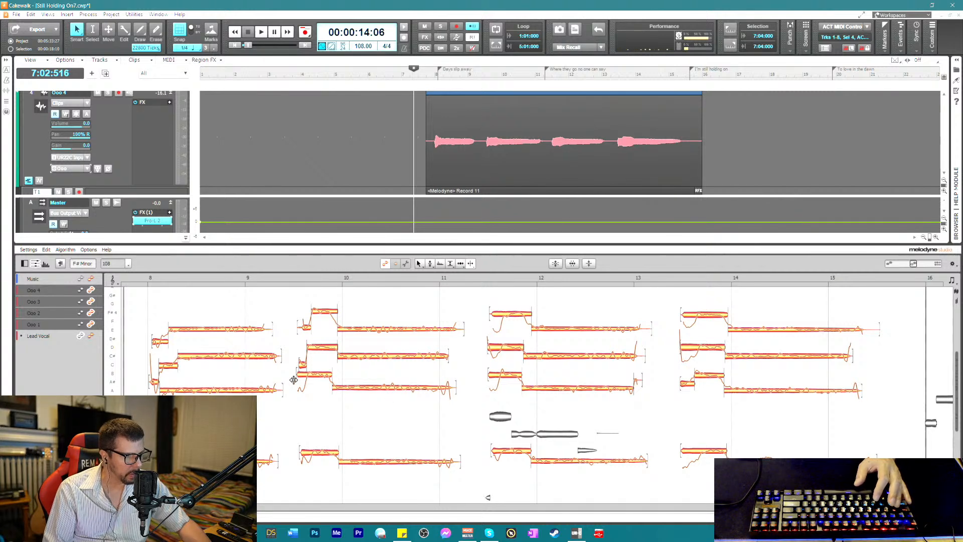
right_click(208, 360)
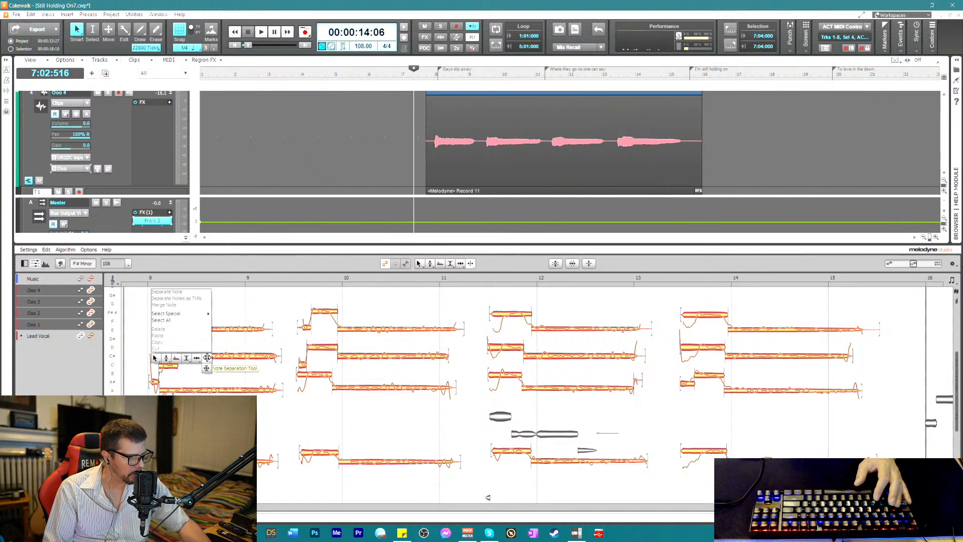
left_click(176, 358)
right_click(126, 299)
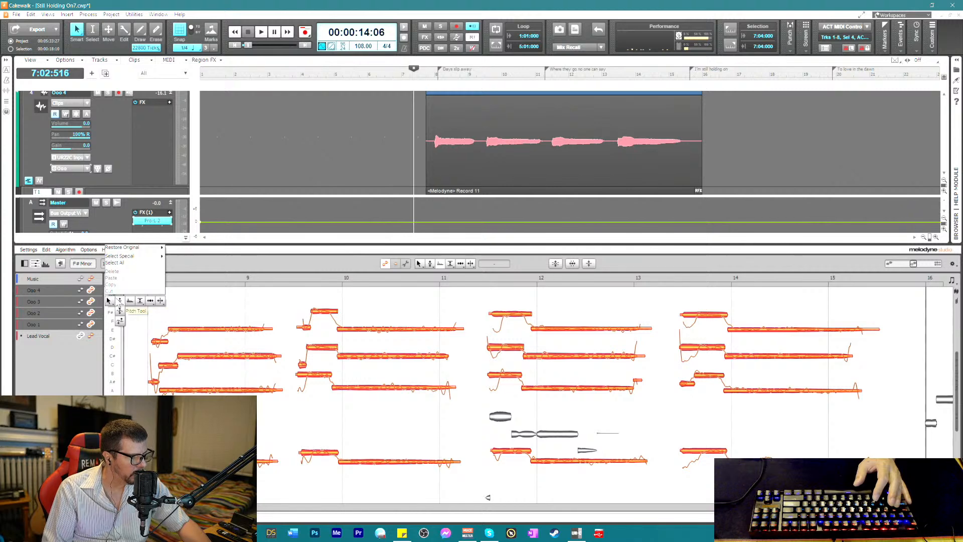
left_click(119, 301)
left_click_drag(140, 293, 906, 487)
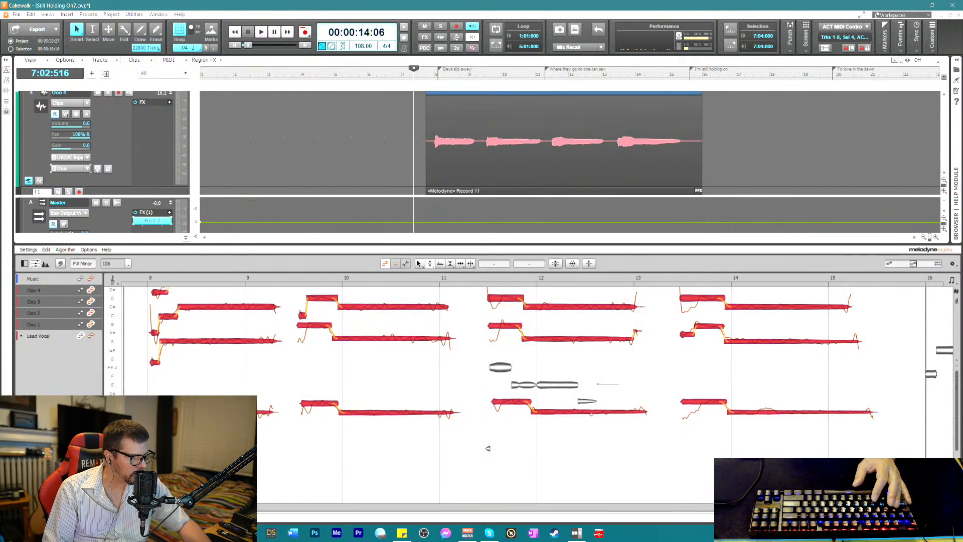
double_click(798, 411)
scroll(227, 379, "up", 2)
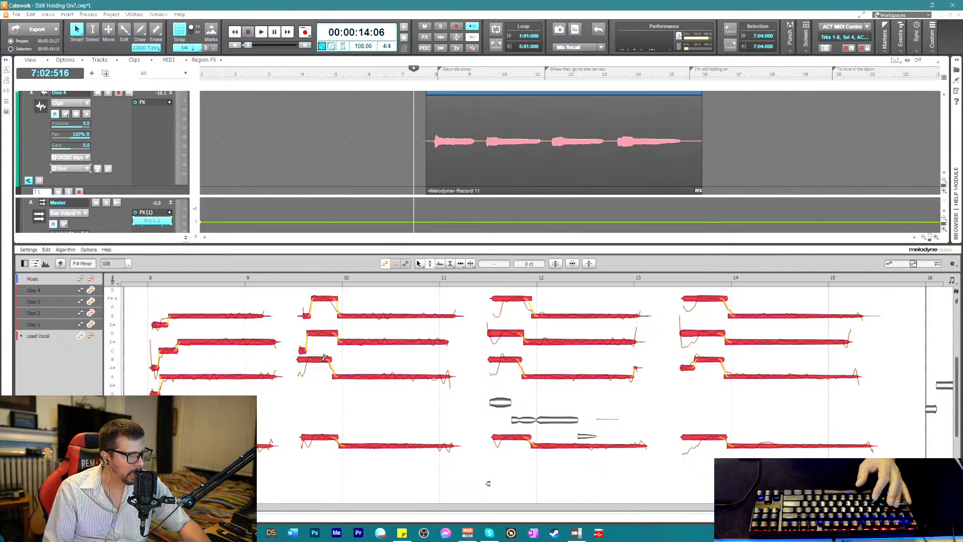
- Play back the snapped Ooo notes from just before bar 8
left_click(140, 282)
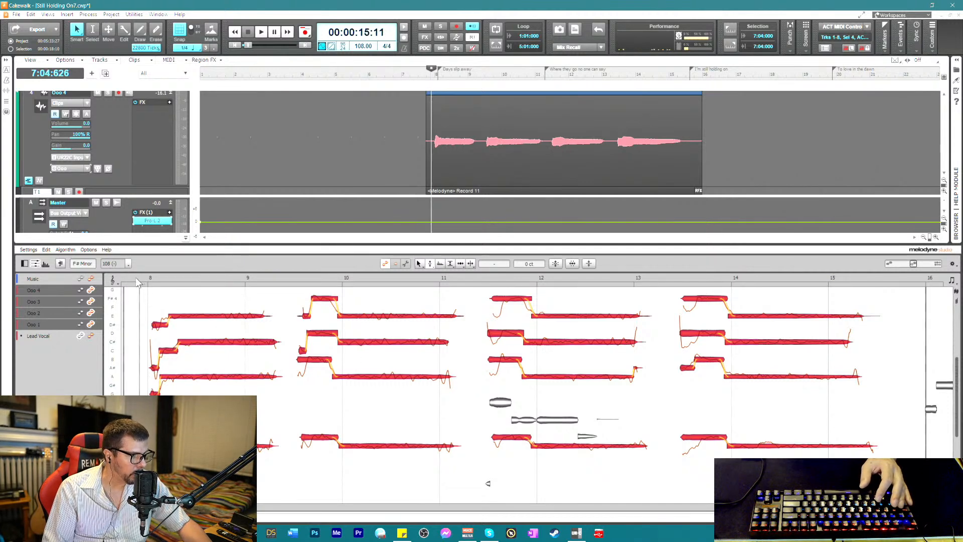
key("space")
key("ctrl+a")
- Set the pitch drift of the first phrase's long notes to about -17% on Ooo 3 and 30% on Ooo 4
right_click(214, 330)
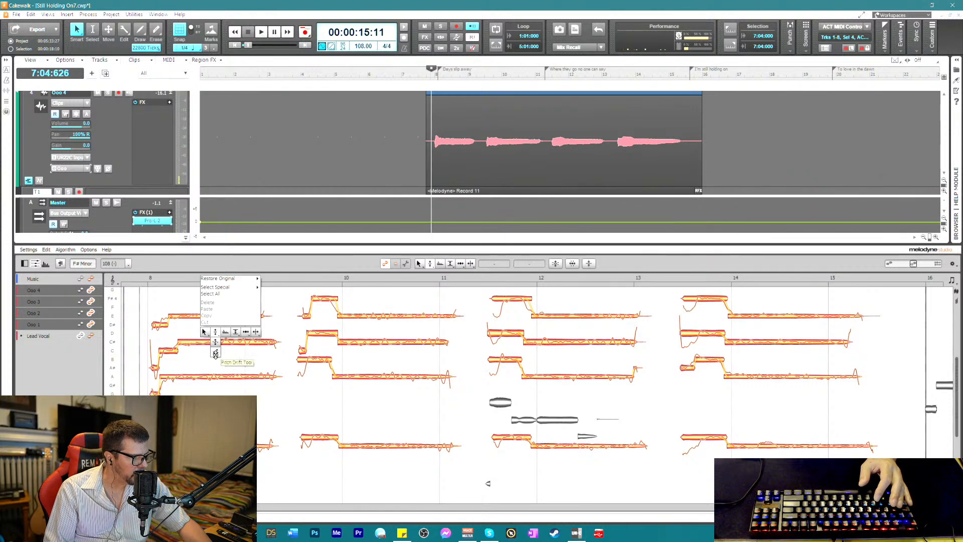
left_click(215, 352)
left_click(211, 341)
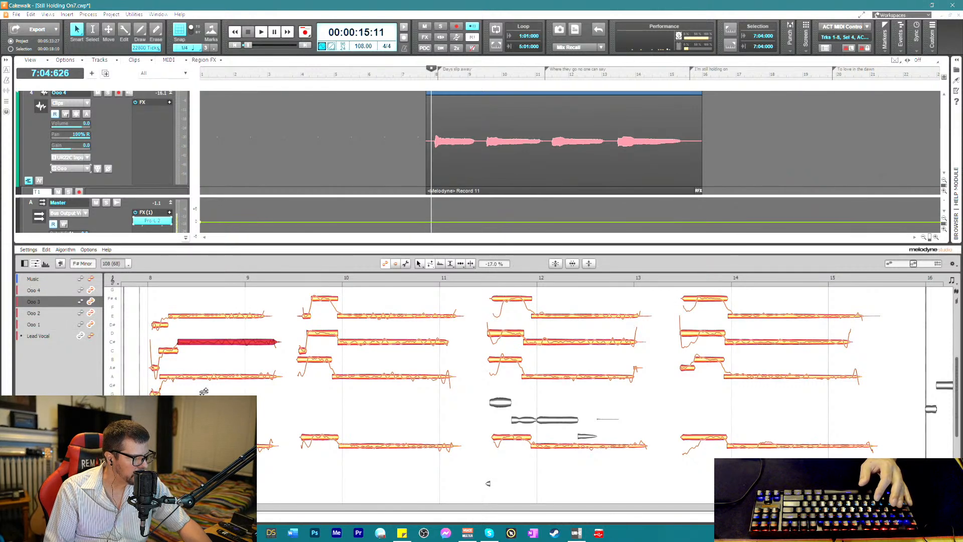
left_click(211, 316)
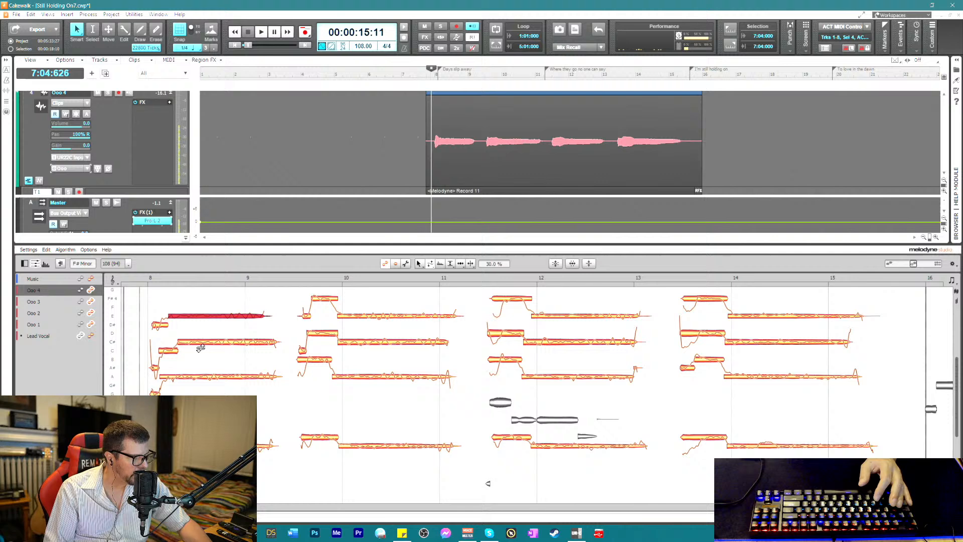
- Reduce the pitch drift of the second phrase's long Ooo notes, with Ooo 4 about -32%, Ooo 1 about 42% and Ooo 2 about 14%
left_click(358, 317)
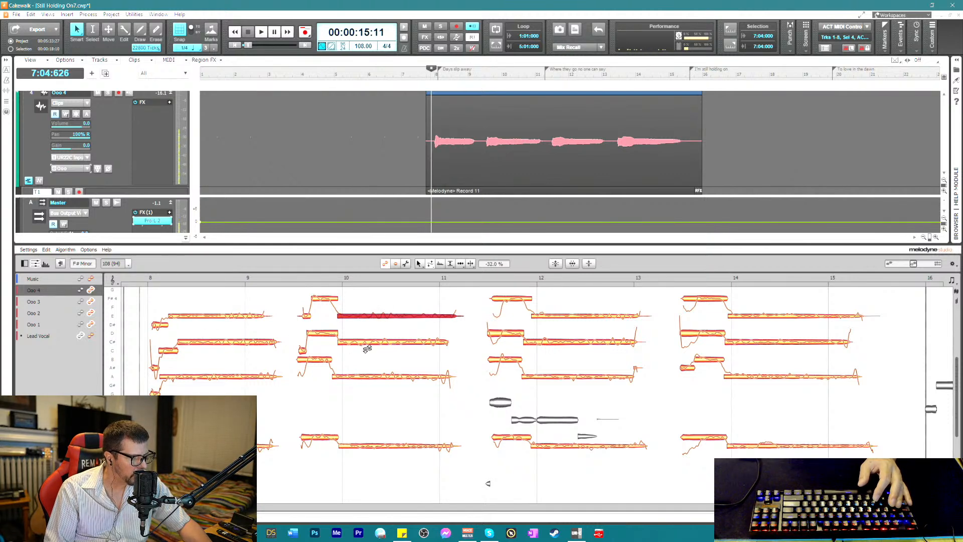
left_click(375, 343)
left_click(373, 377)
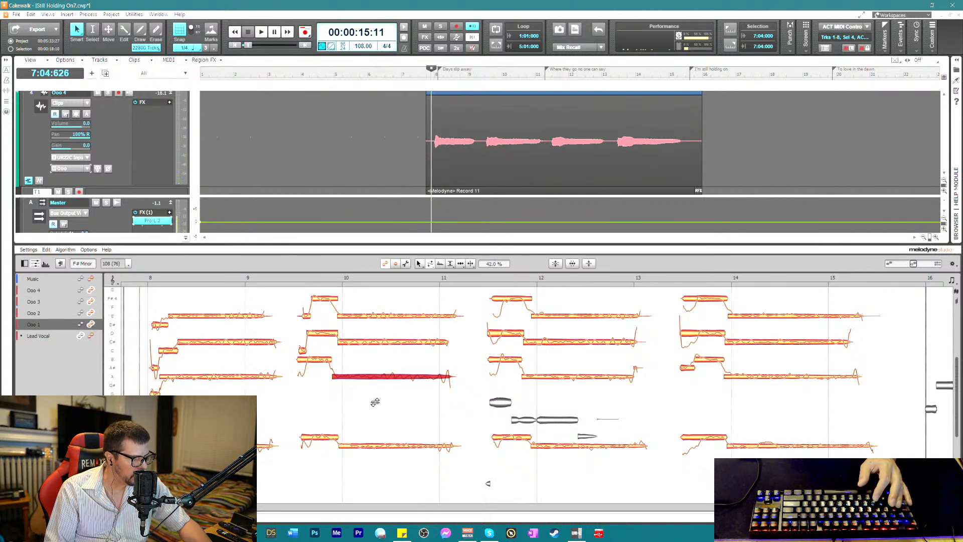
left_click(381, 451)
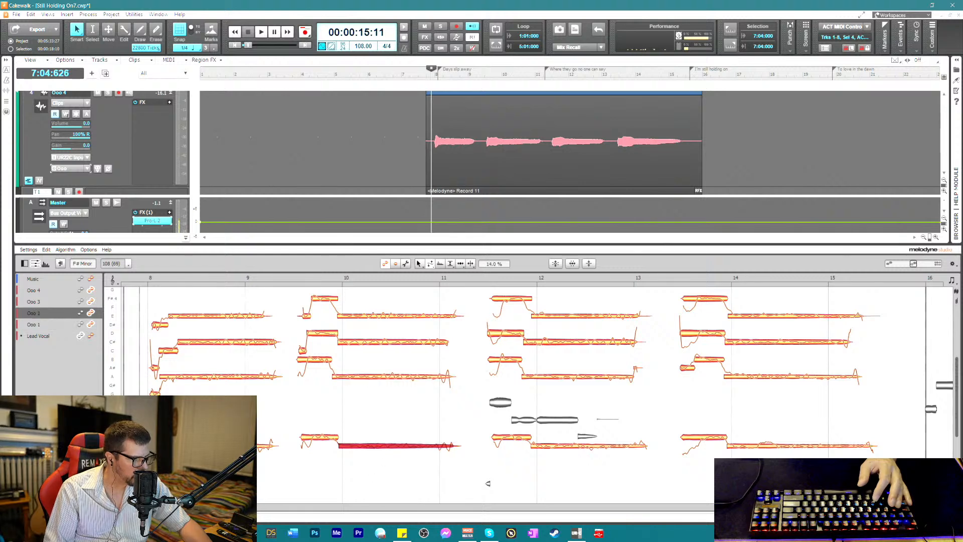
key("Left")
right_click(184, 324)
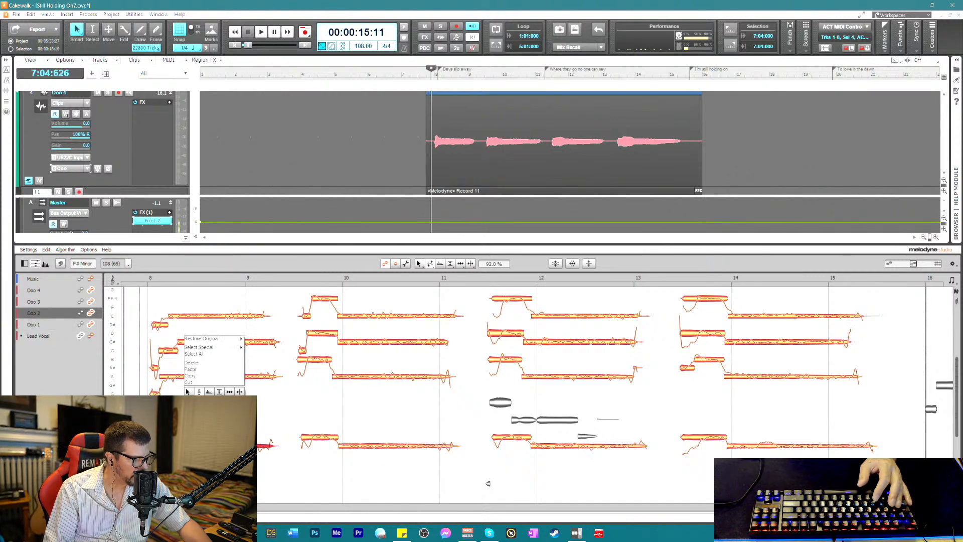
left_click(240, 392)
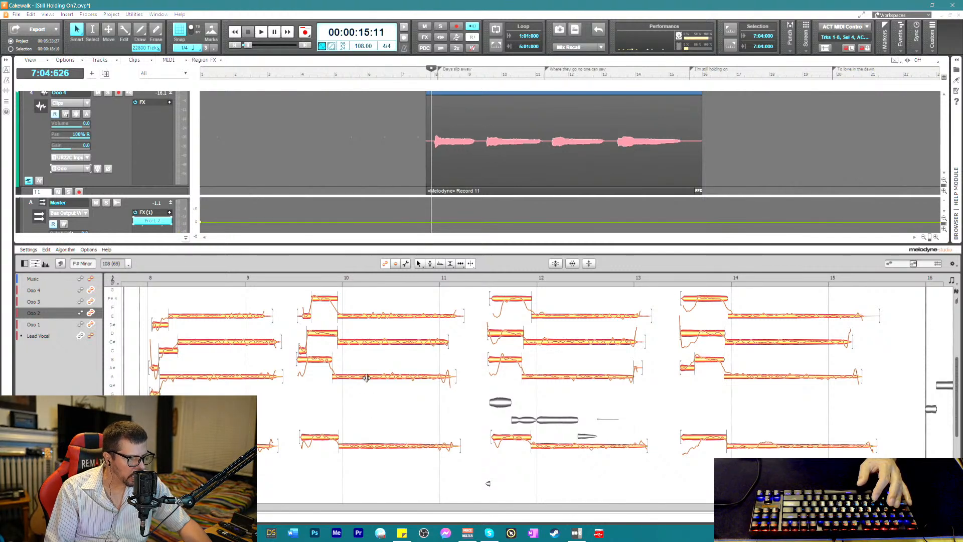
right_click(572, 339)
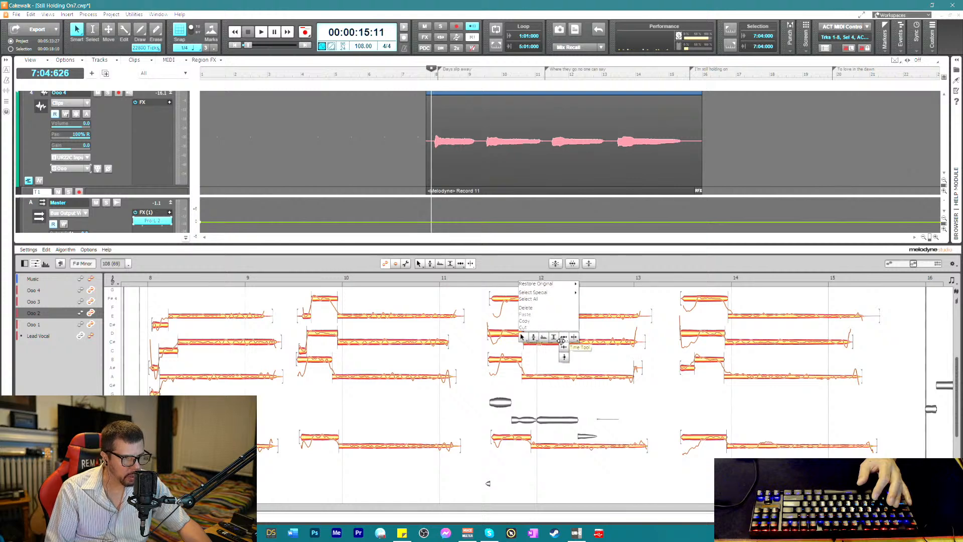
left_click(535, 351)
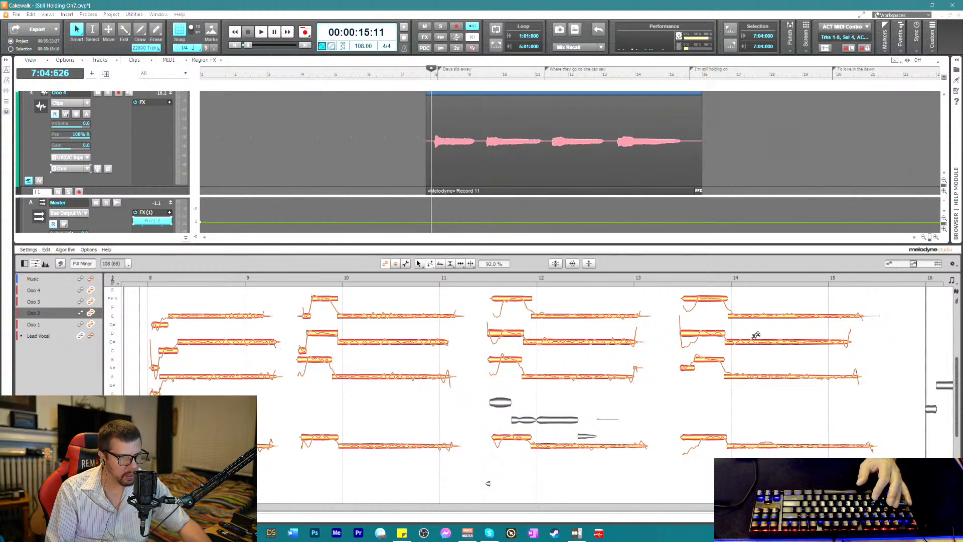
- Reduce the pitch drift of the fourth phrase's long Ooo notes, with Ooo 4 about 3%, Ooo 1 about 18% and Ooo 2 about 24%
left_click_drag(760, 316, 763, 357)
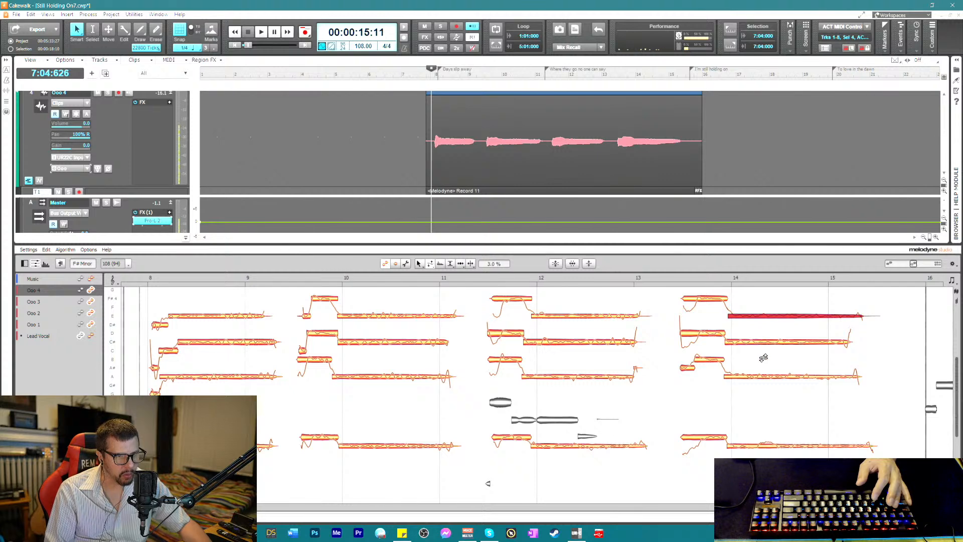
left_click(763, 344)
left_click(767, 376)
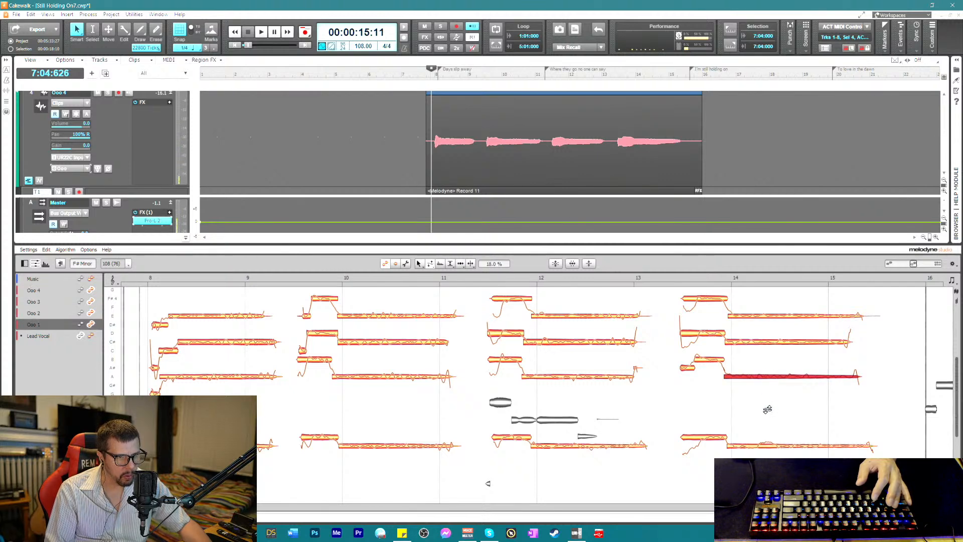
left_click(766, 444)
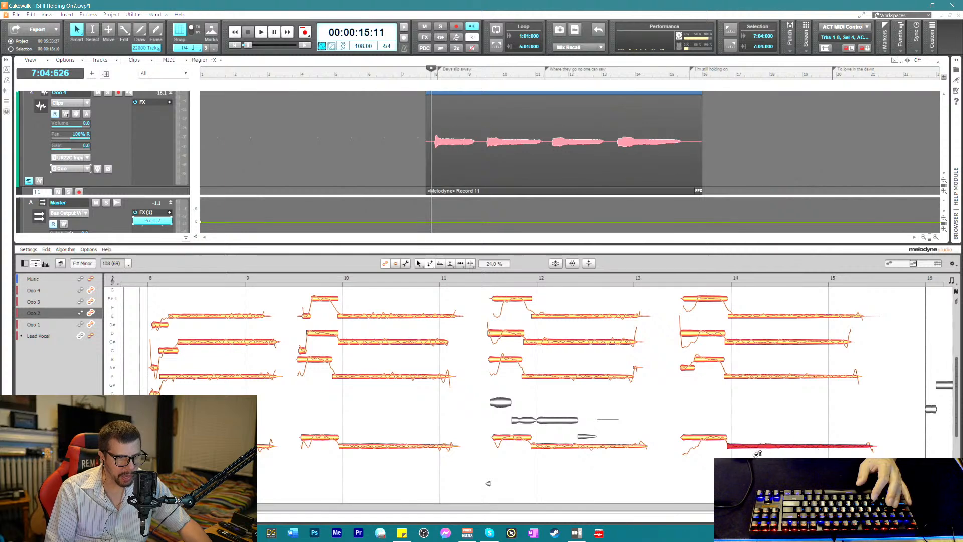
- Reduce the pitch drift of the third phrase's long notes on all four Ooo tracks, with Ooo 2 about 21% and Ooo 4 about 61%
left_click(566, 446)
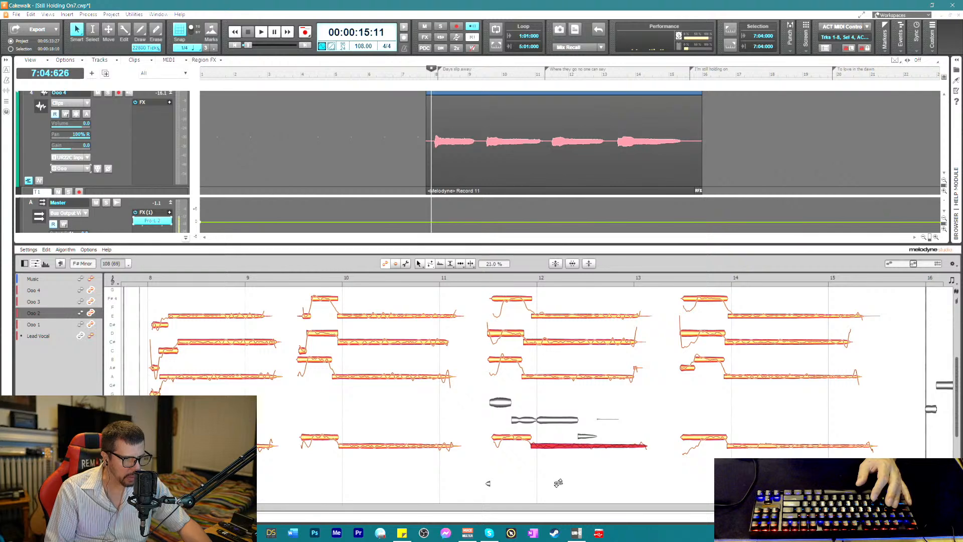
left_click(557, 376)
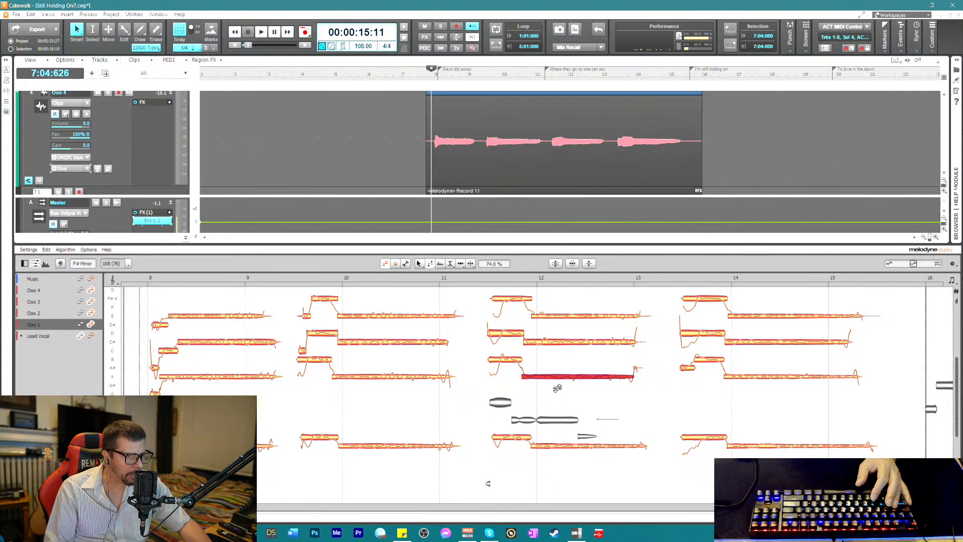
left_click(562, 343)
left_click(563, 317)
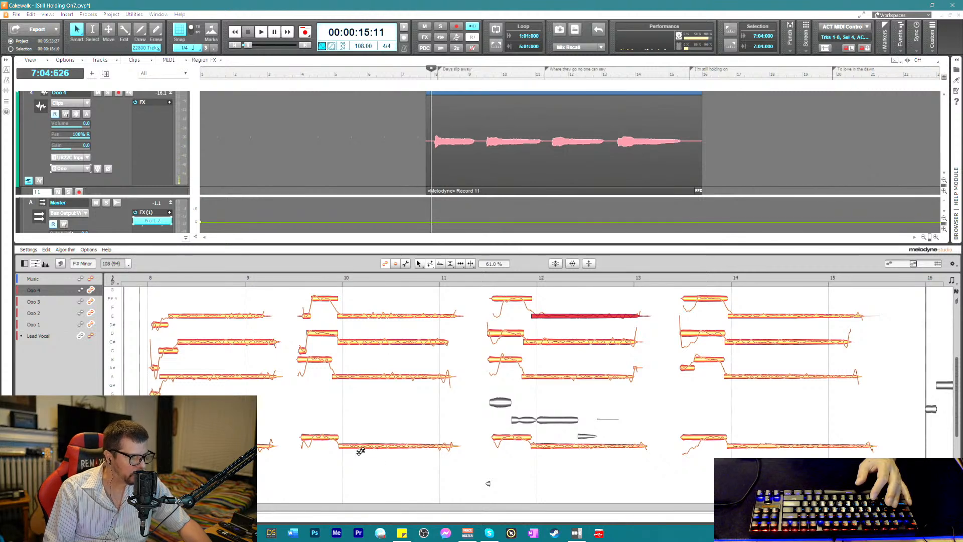
- With the Time tool, retime Ooo 1's first-phrase notes so the short opening note starts at bar 8 and flows into the long note
right_click(358, 401)
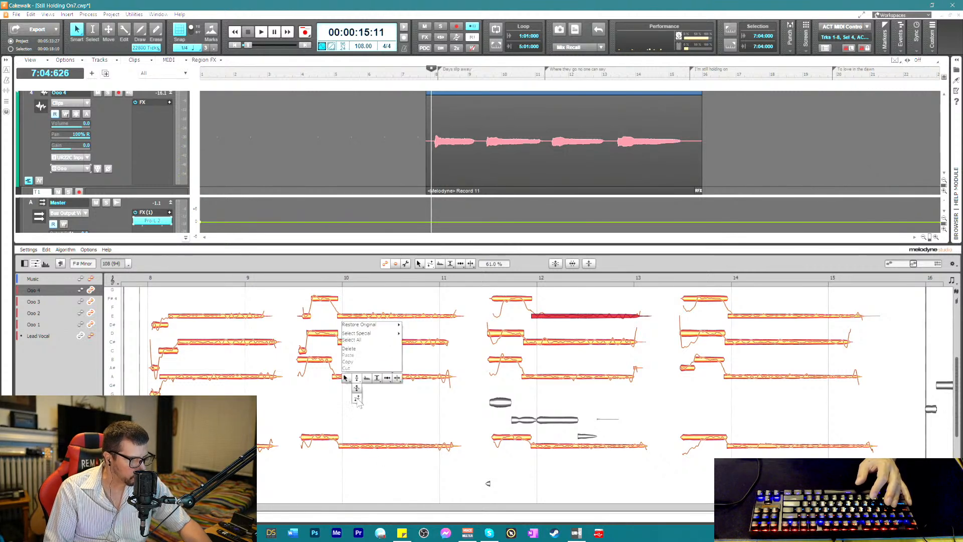
left_click(386, 377)
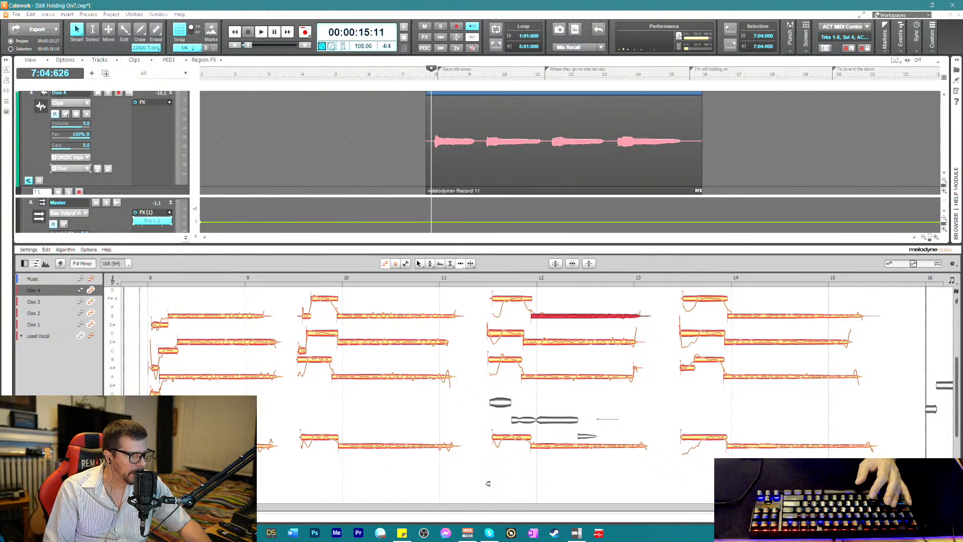
scroll(488, 483, "up", 5)
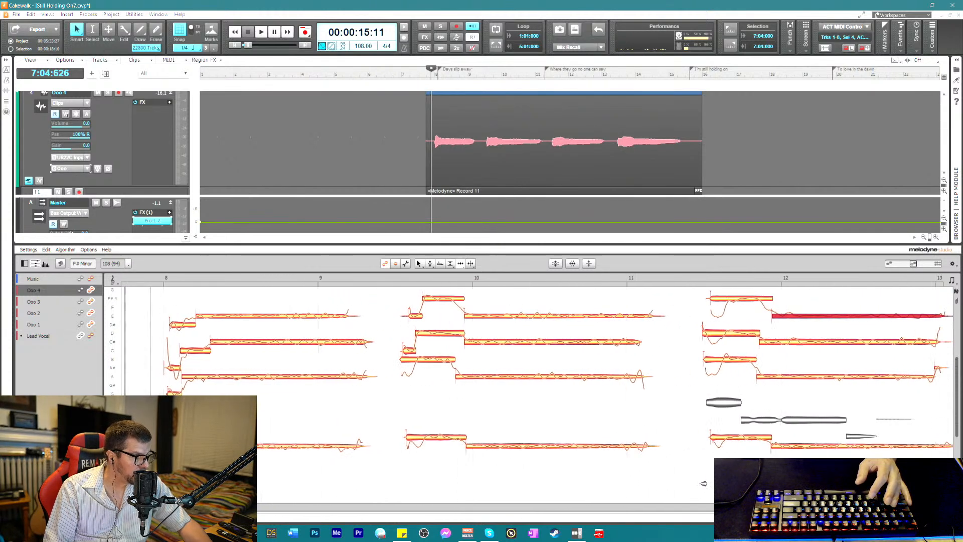
scroll(488, 483, "up", 2)
right_click(215, 392)
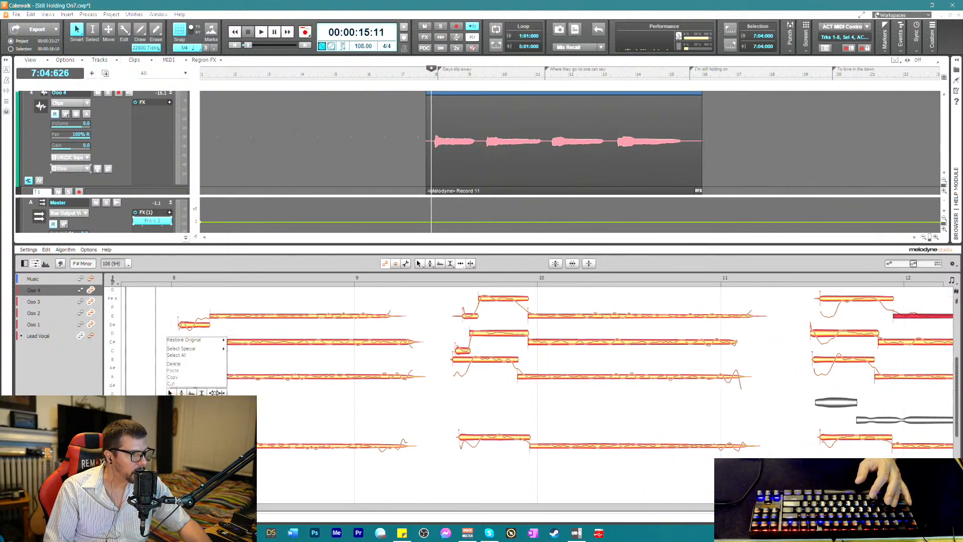
left_click(215, 393)
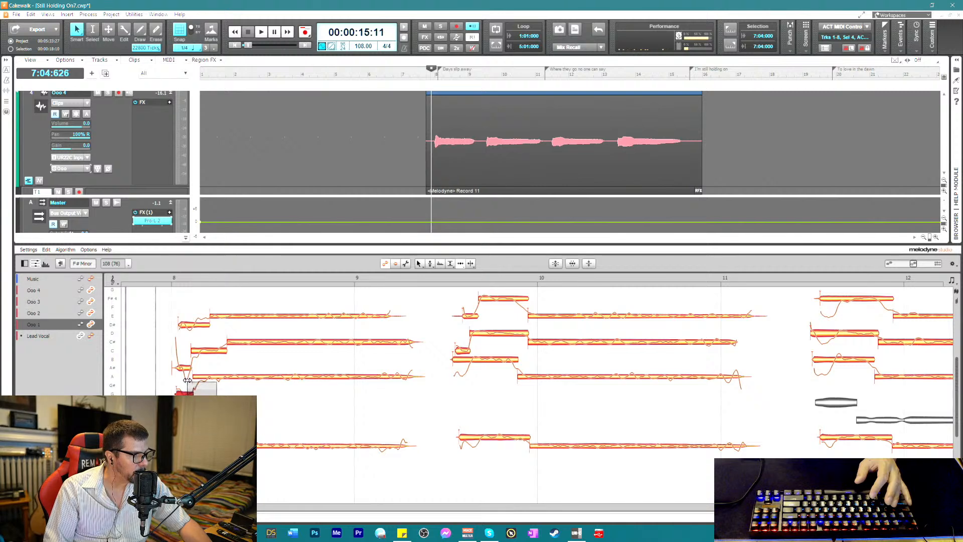
left_click(191, 377)
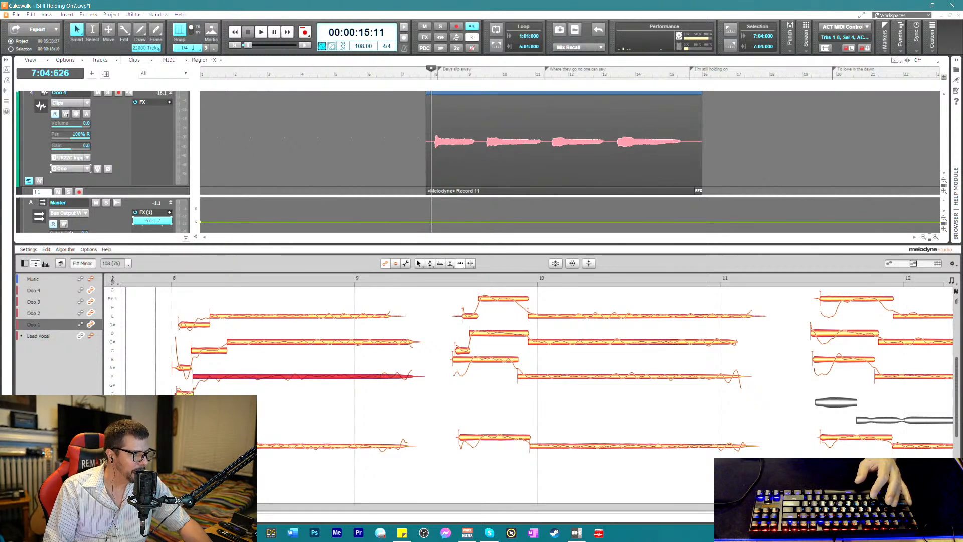
left_click(185, 392)
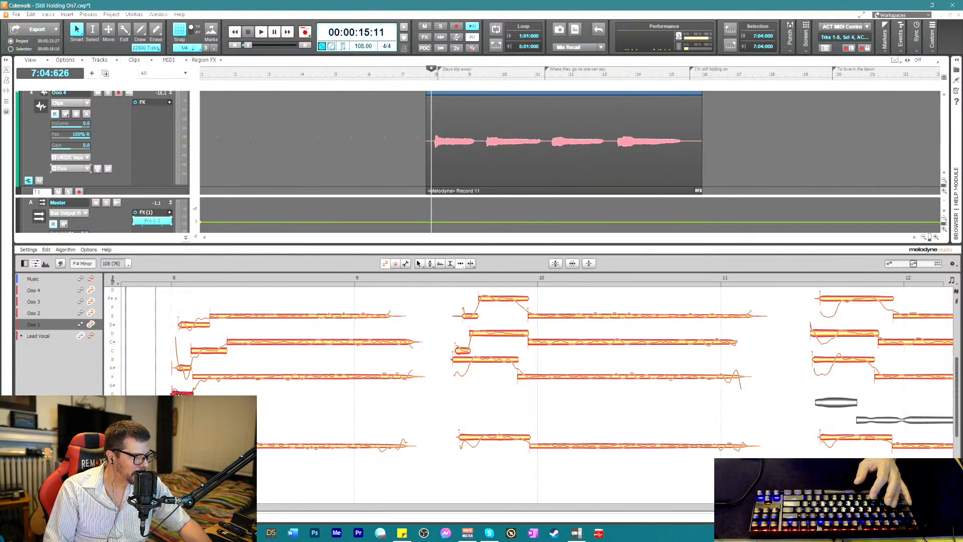
left_click(201, 377)
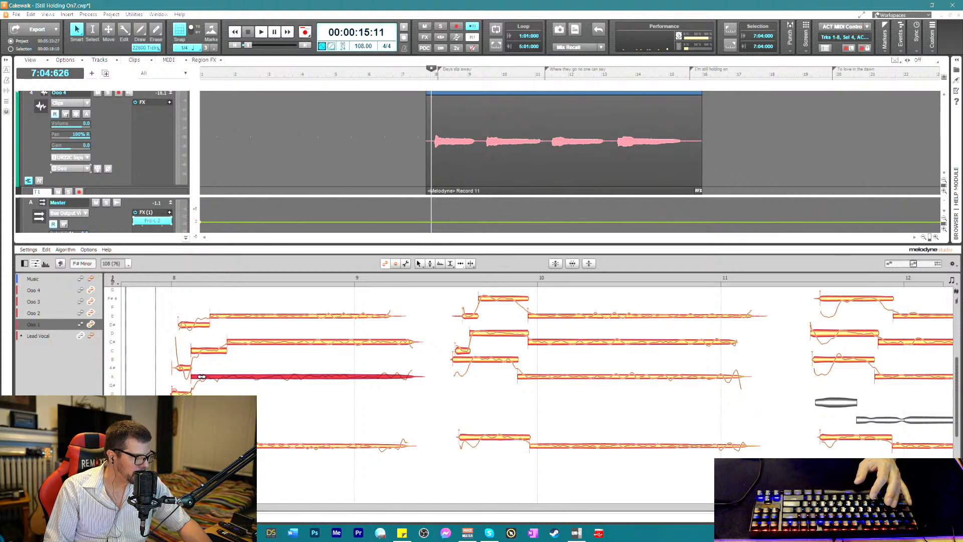
- Align the starts of the short opening notes on Ooo 3 and Ooo 4 with bar 8
left_click(33, 313)
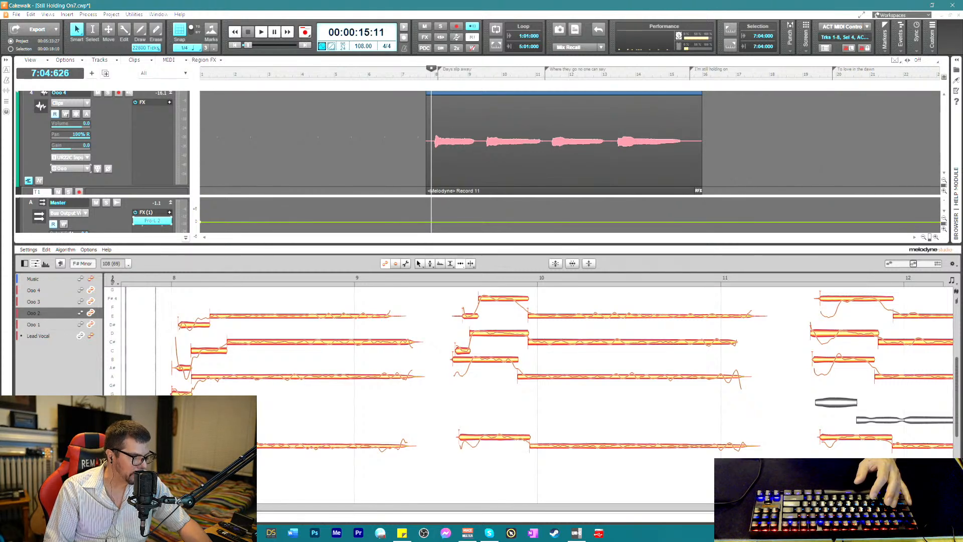
left_click(179, 368)
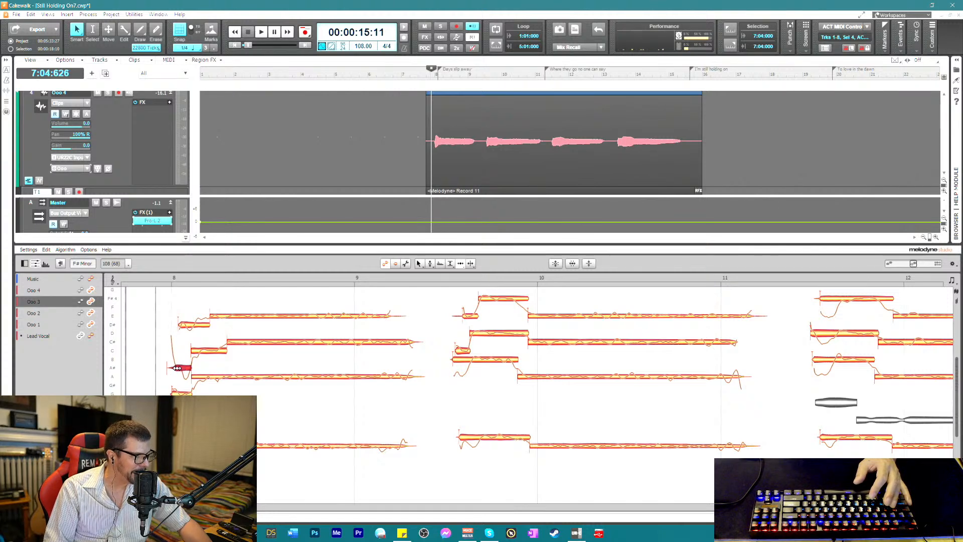
left_click(183, 325)
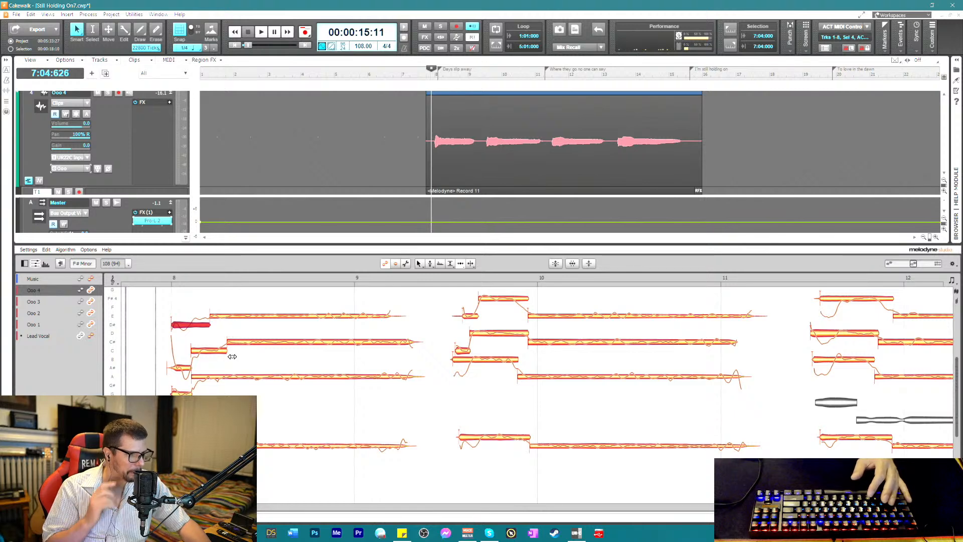
- Split Ooo 4's short opening note in the first phrase at the point where the lower voices change notes
left_click(220, 315)
right_click(210, 333)
left_click(193, 335)
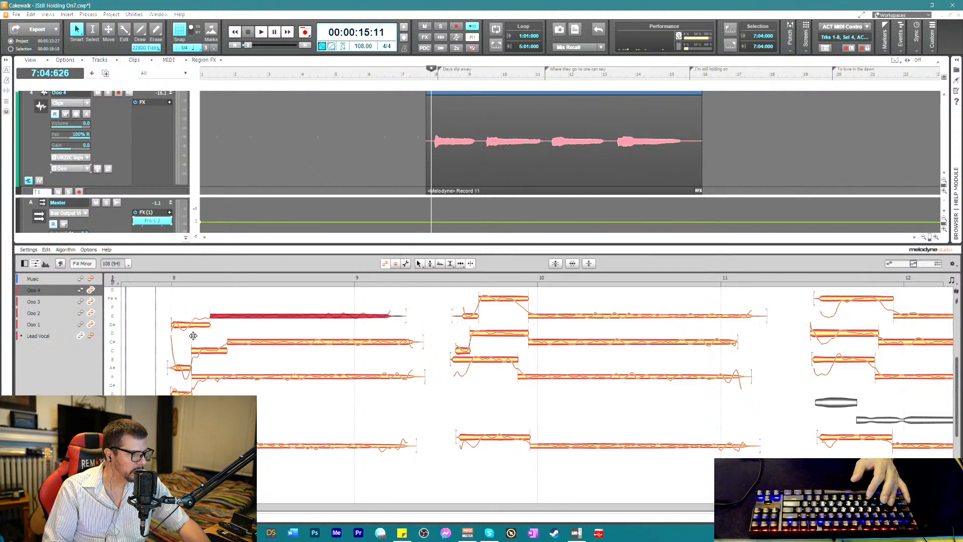
left_click(190, 324)
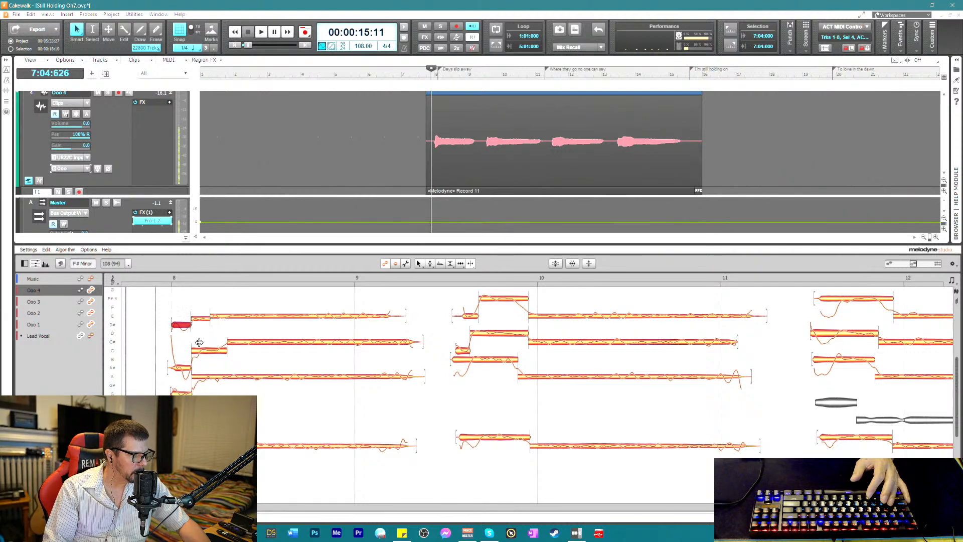
- Move the second half of Ooo 4's split opening note to E4 and play the phrase back
right_click(196, 340)
left_click(165, 343)
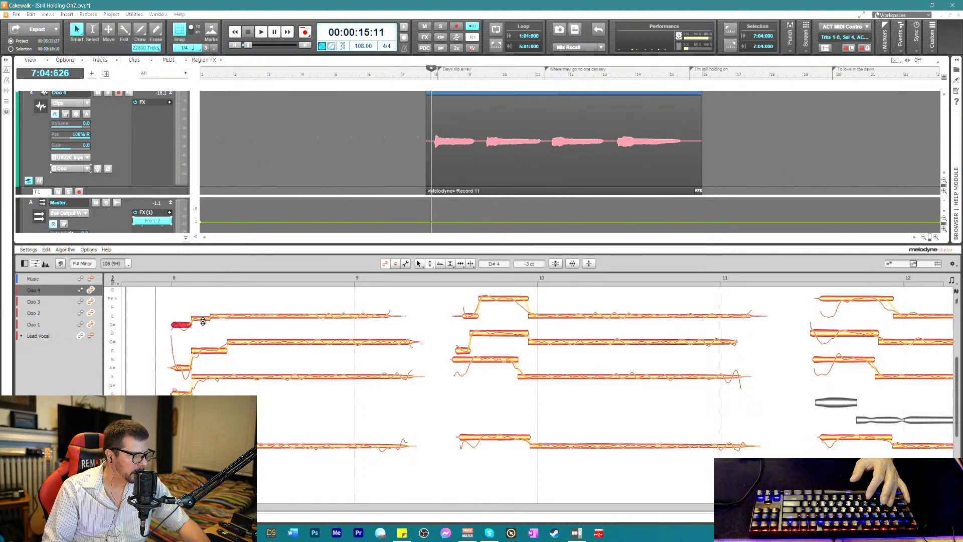
left_click(203, 321)
key("space")
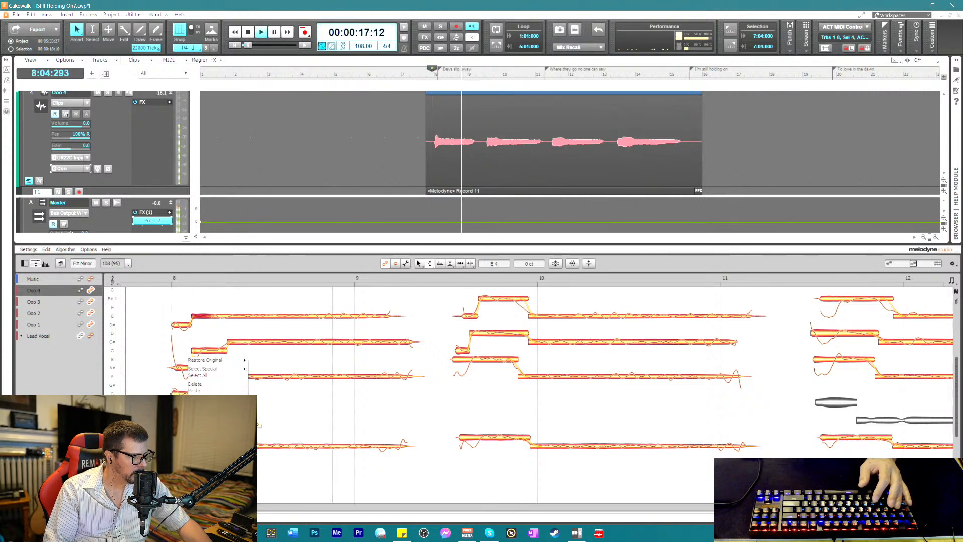
key("space")
- Adjust the amplitude of Ooo 4's long first-phrase note by about +0.12 dB and play the phrase back
left_click(180, 393)
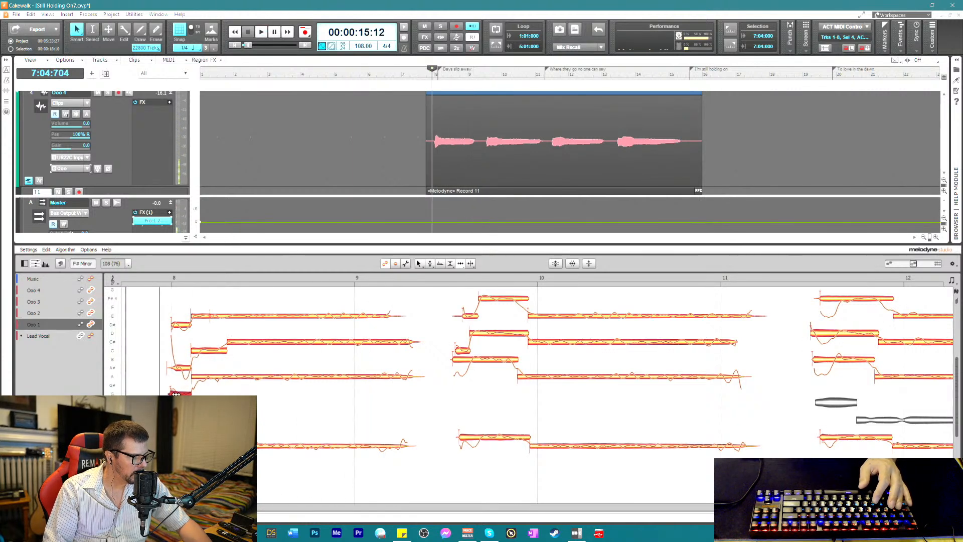
right_click(177, 302)
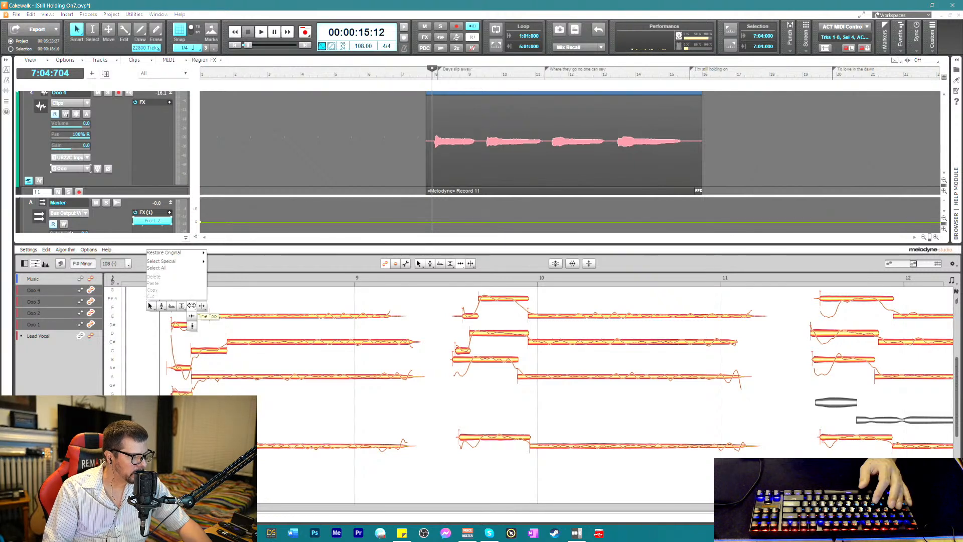
left_click(190, 306)
left_click(220, 312)
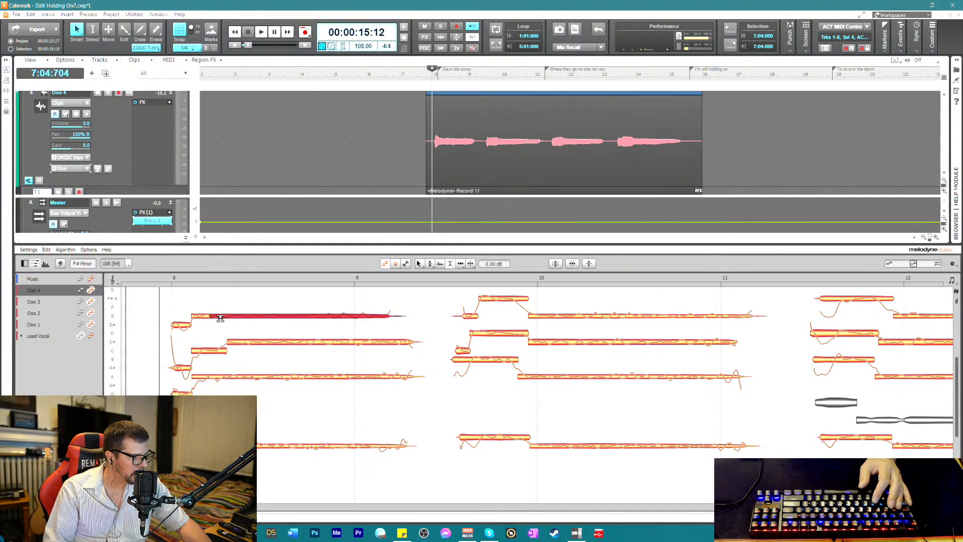
right_click(190, 311)
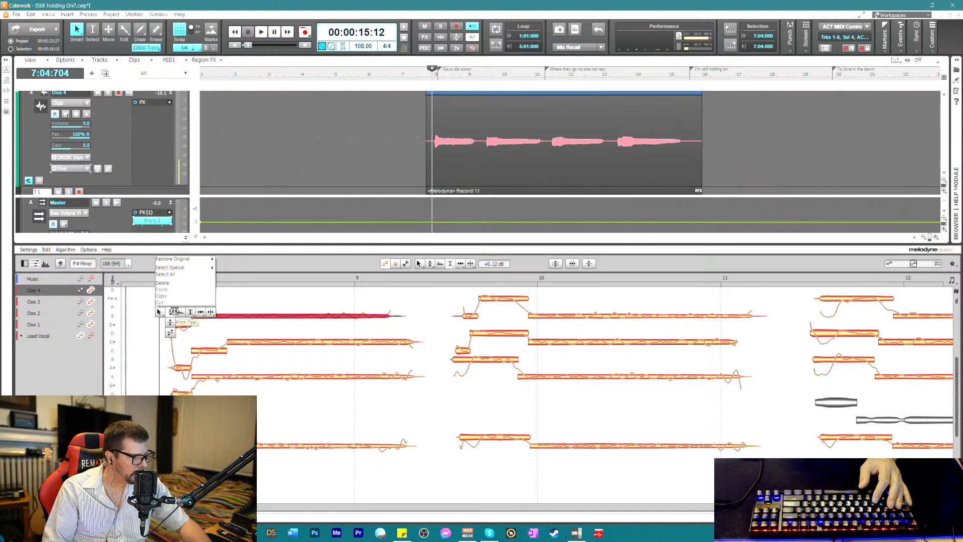
left_click(172, 300)
left_click_drag(172, 303, 248, 327)
right_click(235, 317)
left_click(249, 318)
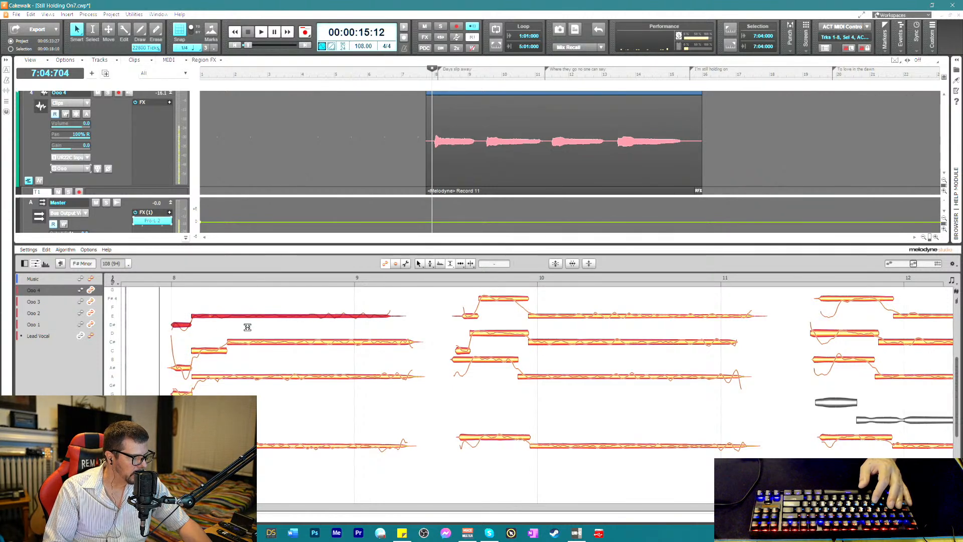
key("space")
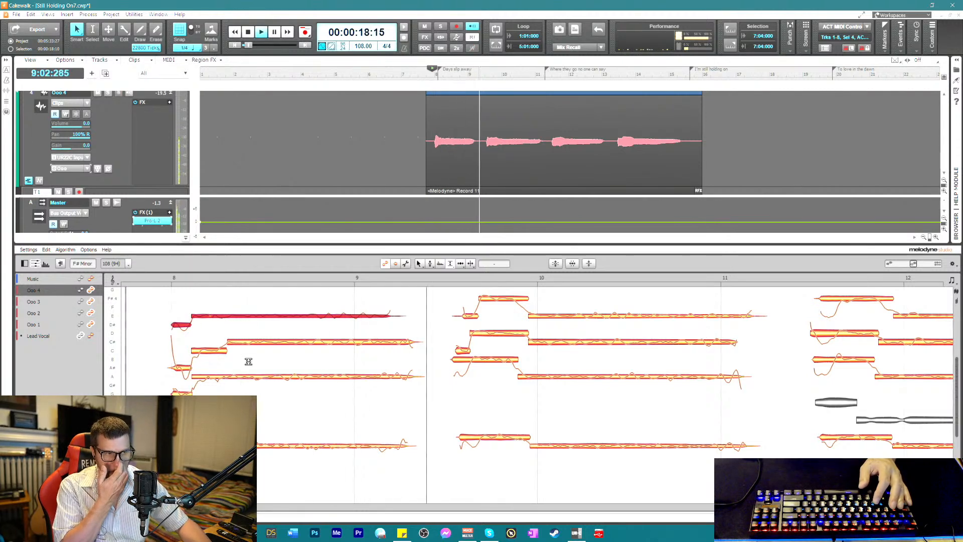
key("space")
- Line up the ends of the first phrase's long notes across the Ooo tracks with the Time tool, and play back the phrase
right_click(418, 330)
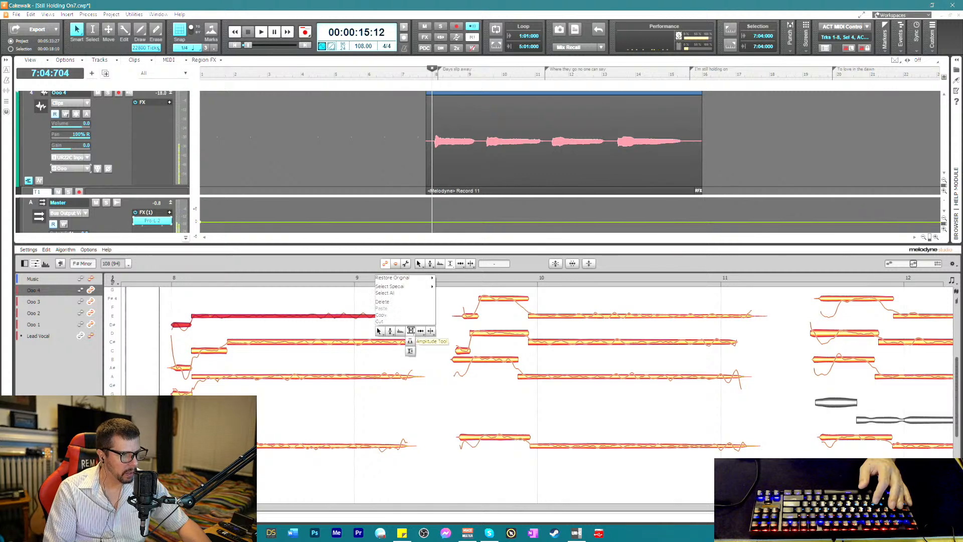
left_click(420, 341)
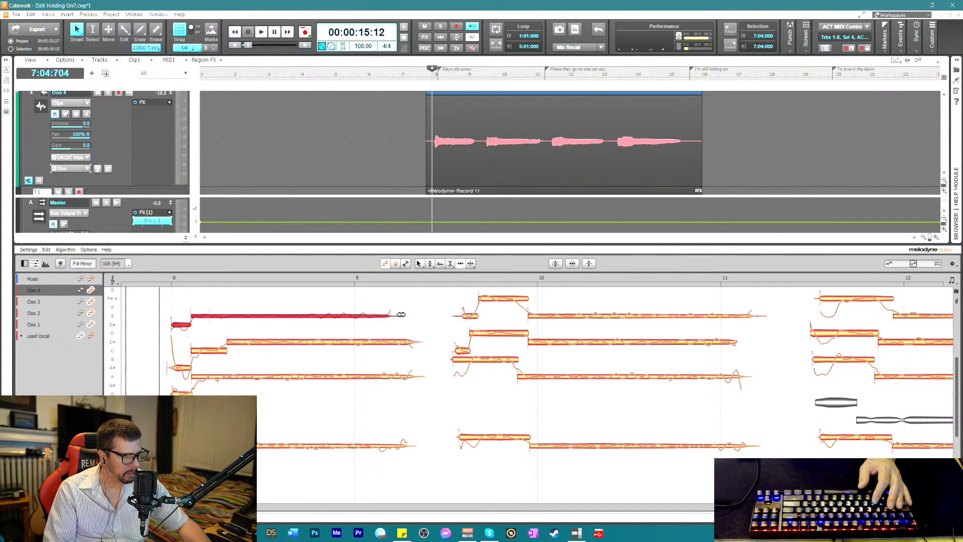
left_click_drag(401, 314, 410, 341)
left_click(409, 377)
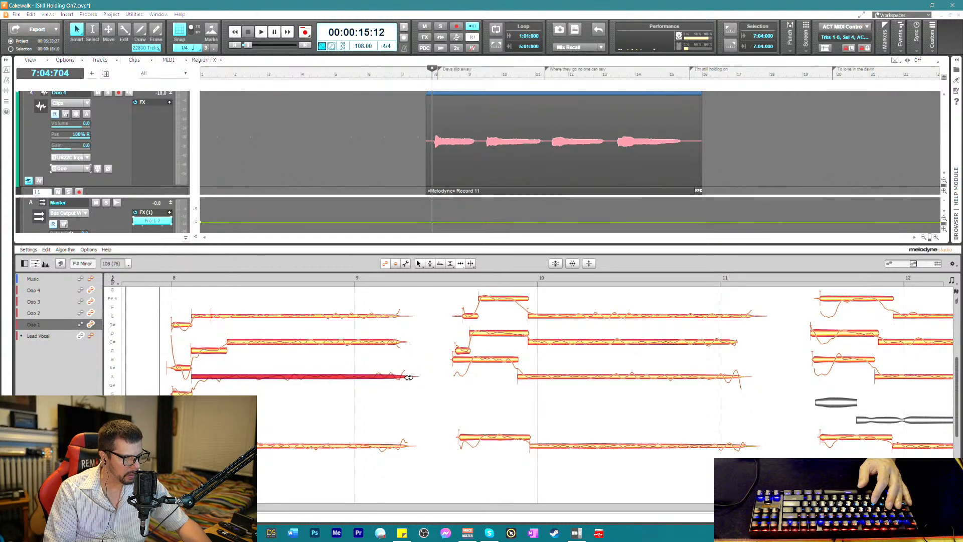
left_click_drag(408, 377, 406, 377)
left_click(410, 446)
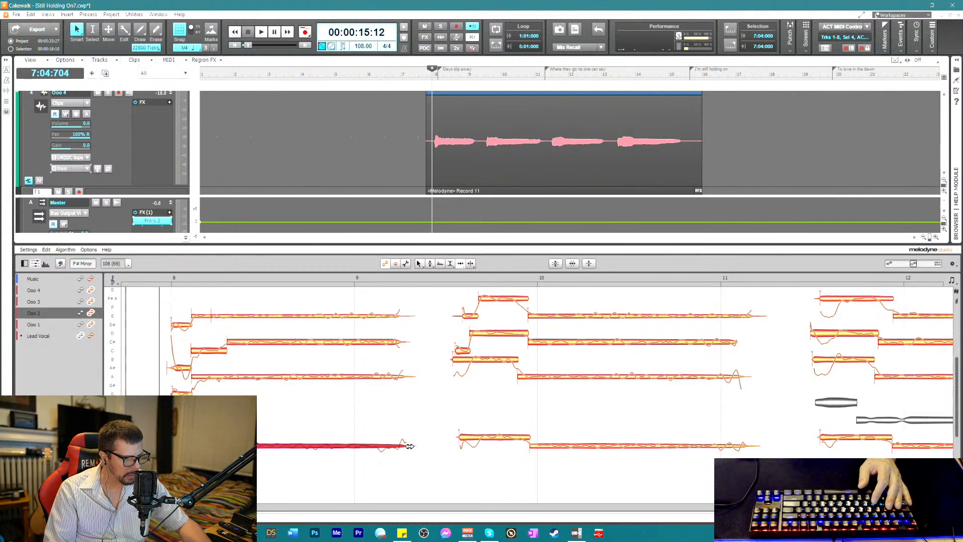
key("space")
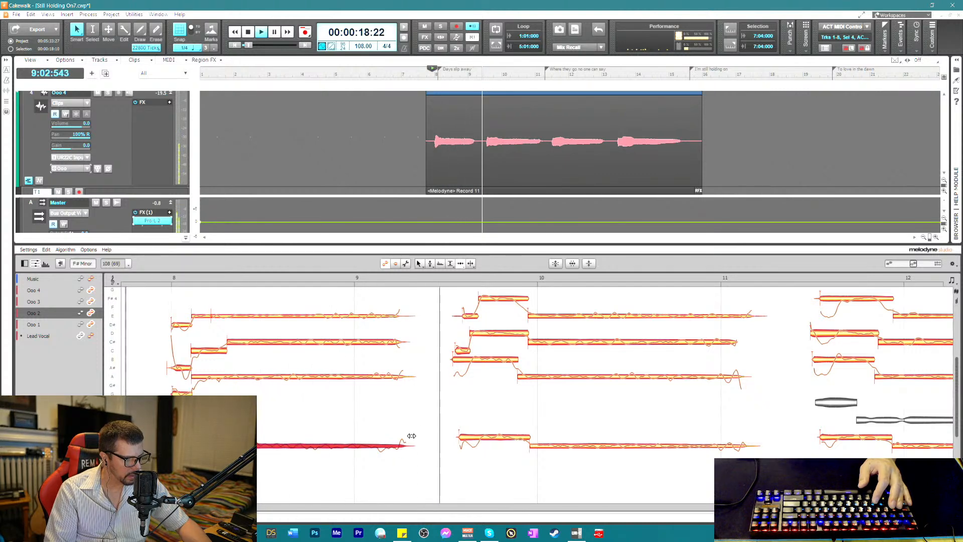
key("space")
- Retime Ooo 4's second-phrase notes, moving the two short notes earlier and starting the long note at bar 10, and play back the result
right_click(445, 322)
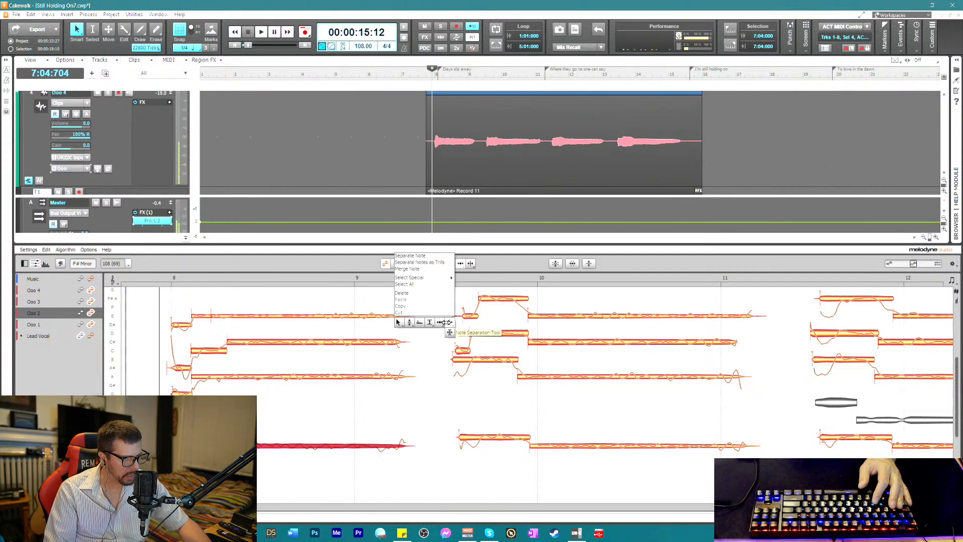
left_click(445, 322)
left_click(462, 315)
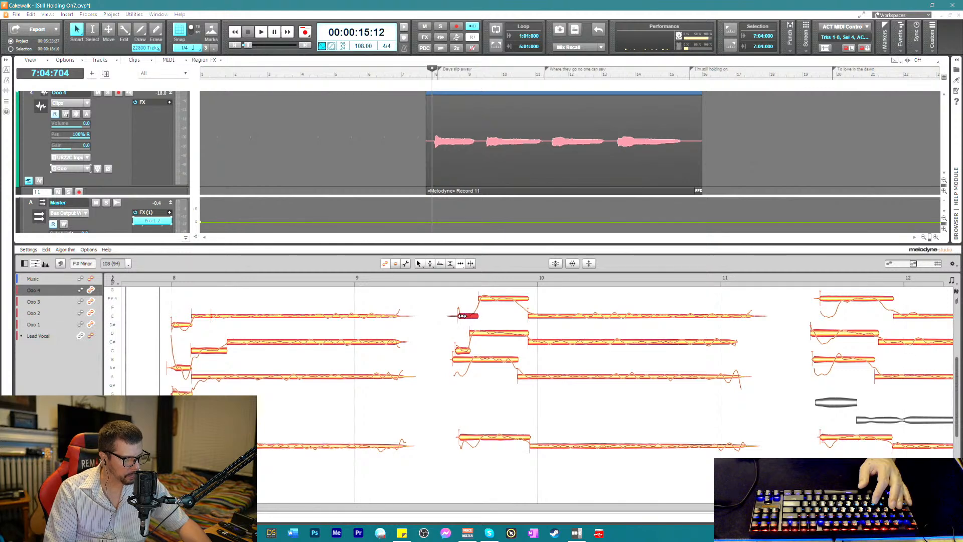
mouse_move(461, 315)
left_mouse_down()
mouse_move(452, 317)
mouse_move(469, 299)
left_mouse_up()
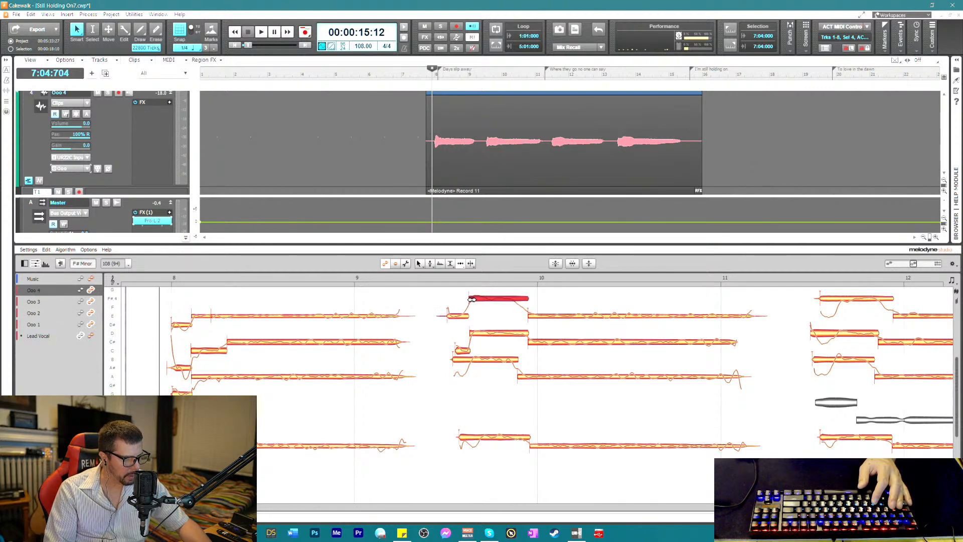
left_click_drag(528, 316, 540, 317)
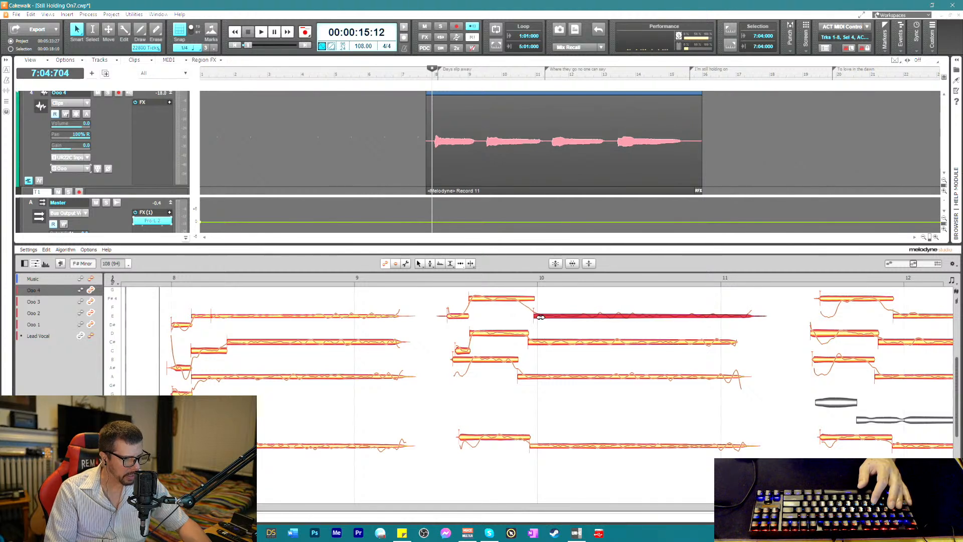
left_click(430, 287)
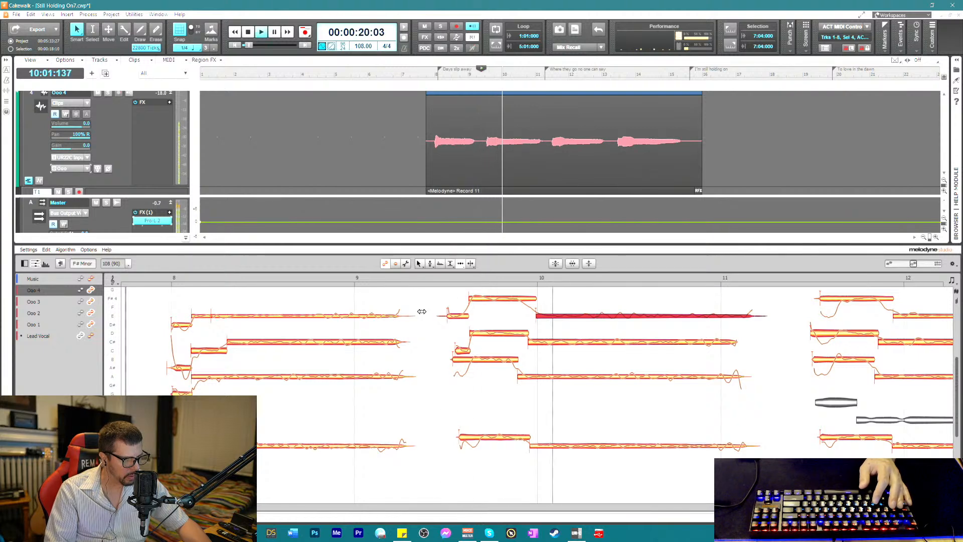
key("space")
- Align the starts of the second phrase's long notes on Ooo 3, Ooo 1 and Ooo 2 with bar 10
left_click(534, 343)
left_click_drag(533, 344, 543, 344)
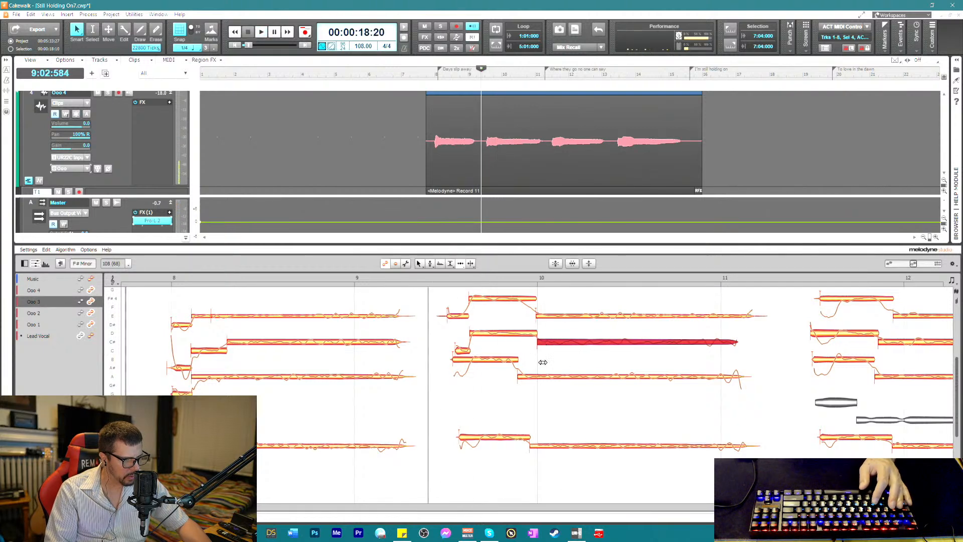
left_click_drag(529, 376, 547, 376)
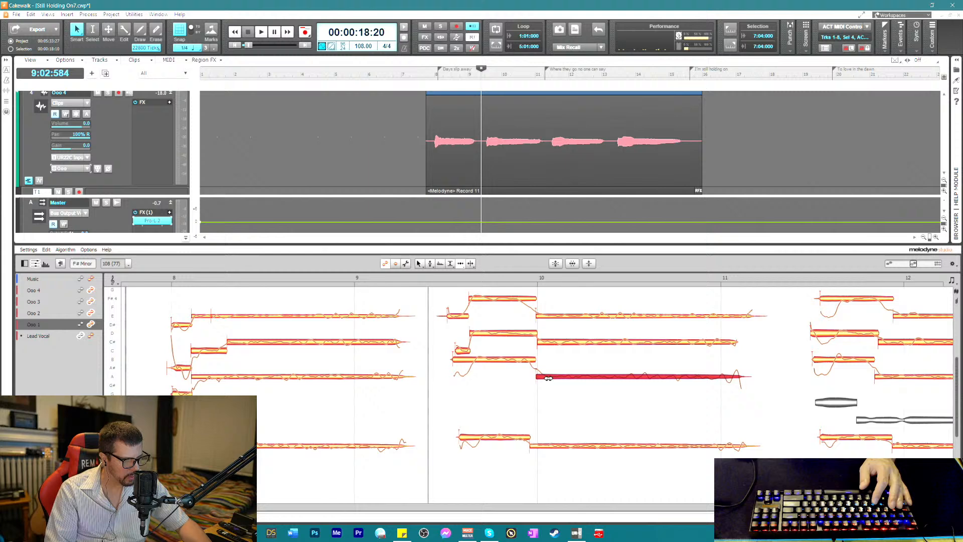
left_click(536, 443)
left_click_drag(537, 444, 541, 444)
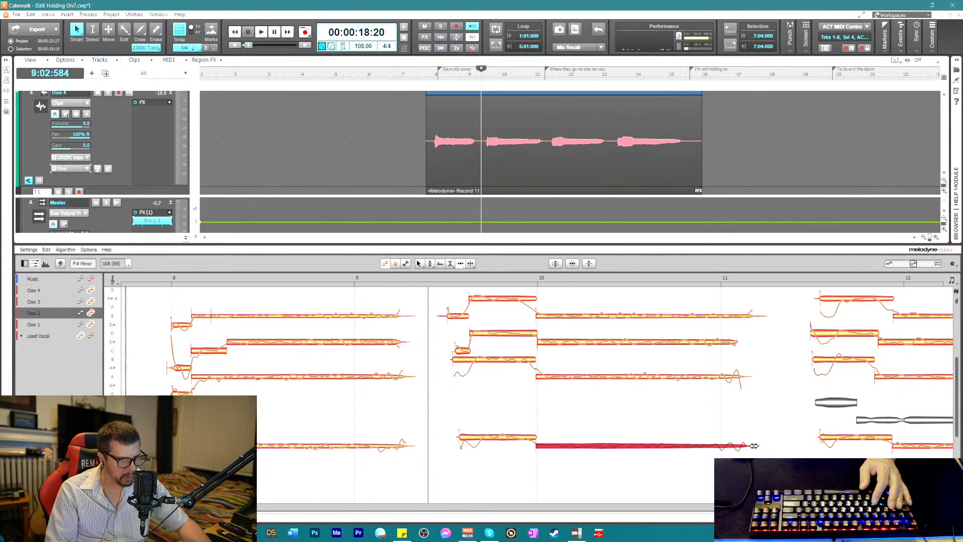
- Extend the ends of the second phrase's long notes on all four Ooo tracks so they finish together
left_click_drag(754, 445, 777, 445)
left_click_drag(746, 377, 772, 377)
left_click_drag(732, 340, 763, 341)
left_click(762, 316)
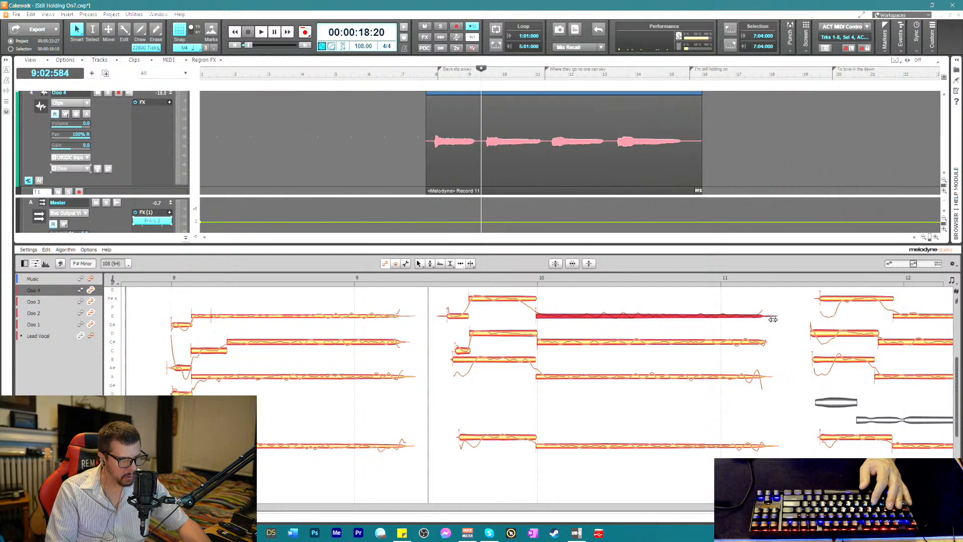
- Extend the start of Ooo 1's opening second-phrase note earlier, then split that note where its pitch rises
left_click(455, 360)
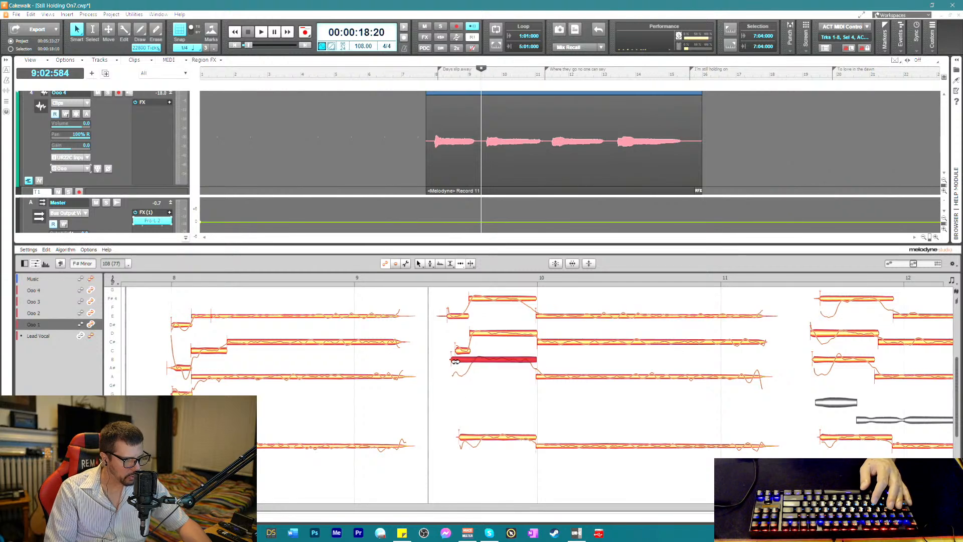
right_click(474, 393)
left_click(473, 387)
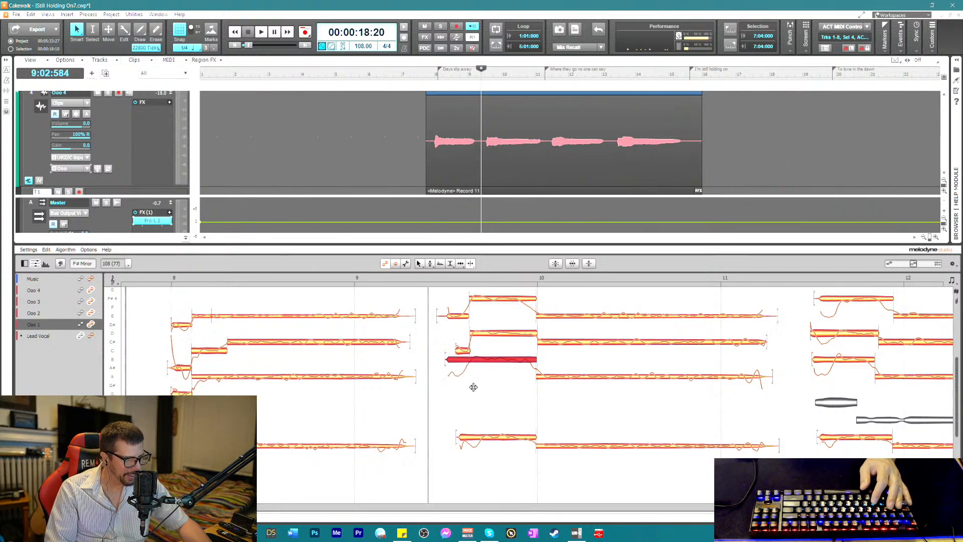
double_click(468, 362)
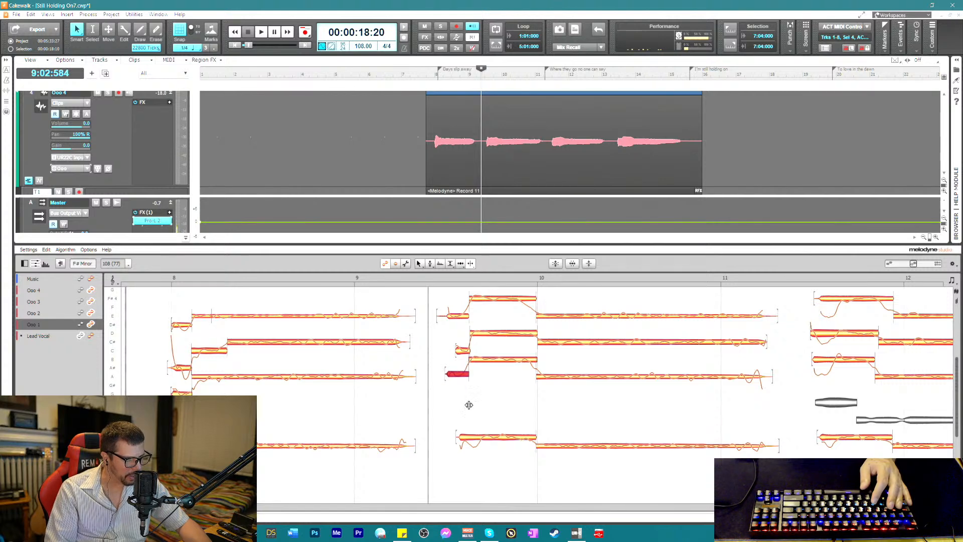
- Extend the start of Ooo 3's short opening note in the second phrase earlier to match Ooo 4 and Ooo 1
right_click(469, 404)
left_click(466, 404)
left_click(457, 348)
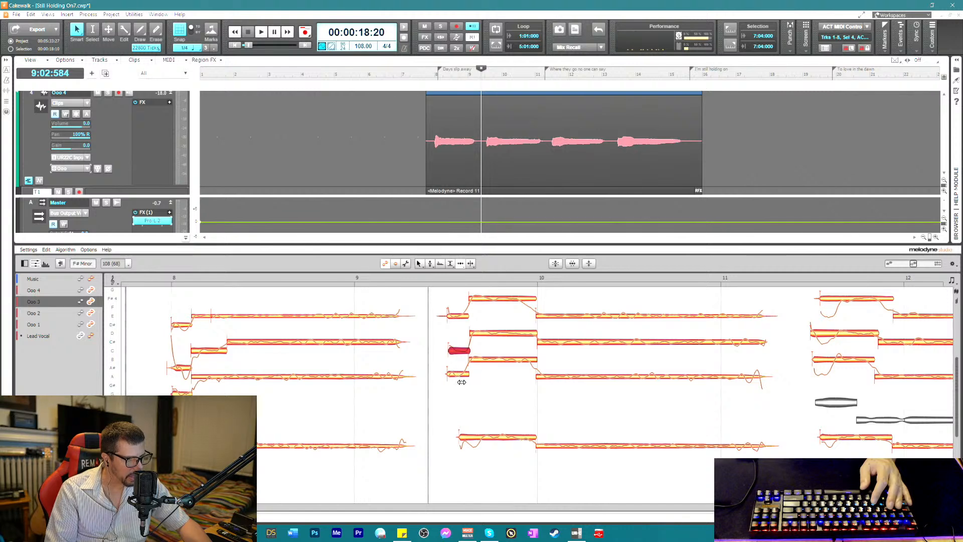
- Split Ooo 2's opening second-phrase note, extend the short first part earlier to match the other Ooo tracks, and play it back
right_click(469, 440)
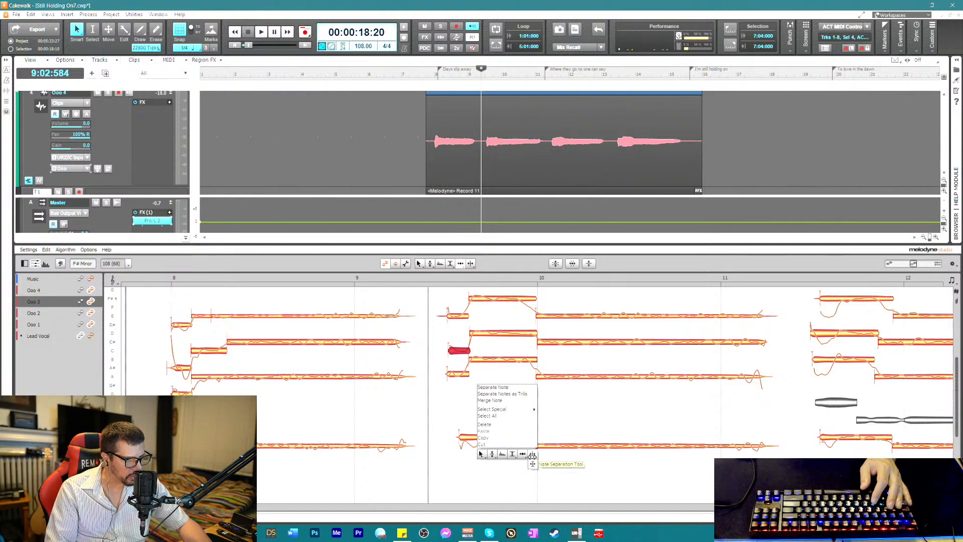
left_click(486, 447)
left_click(481, 437)
double_click(481, 437)
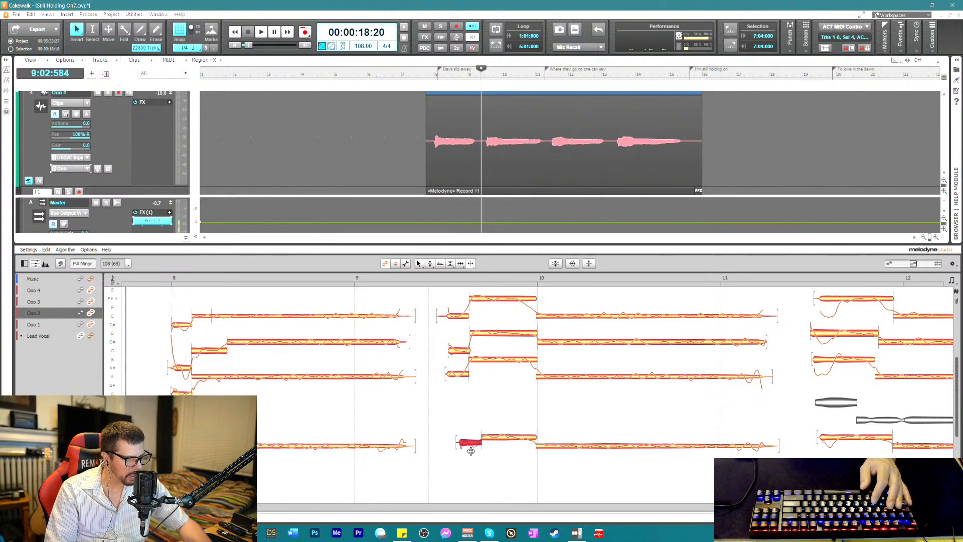
right_click(469, 447)
left_click(447, 466)
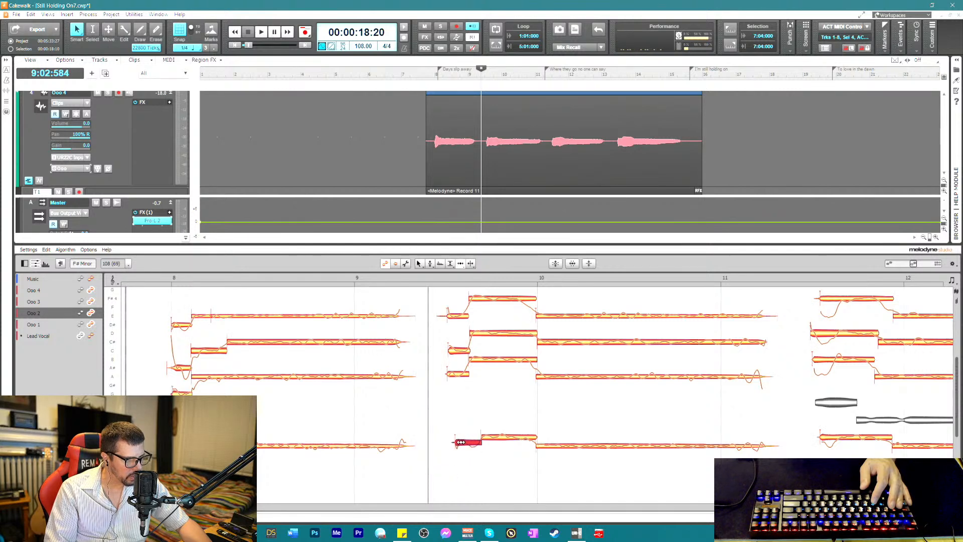
key("space")
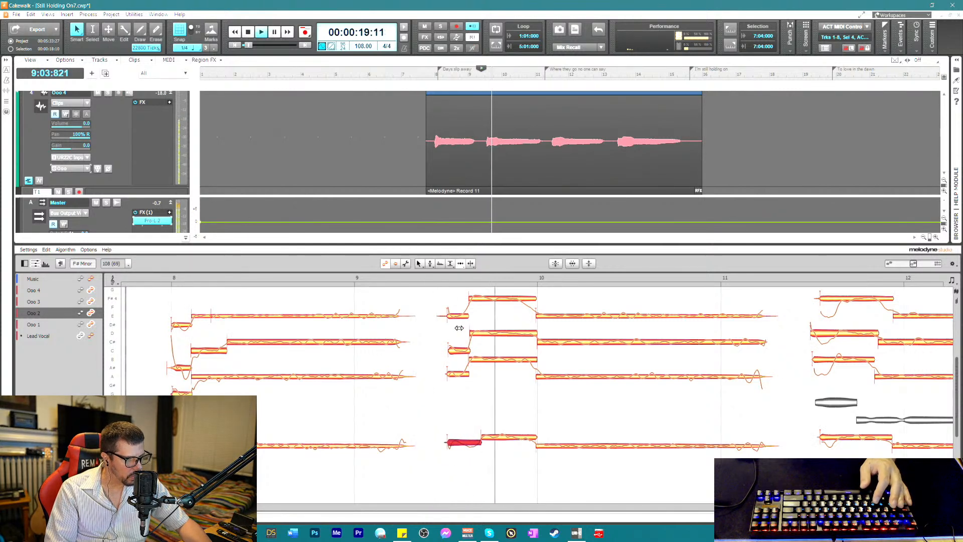
key("space")
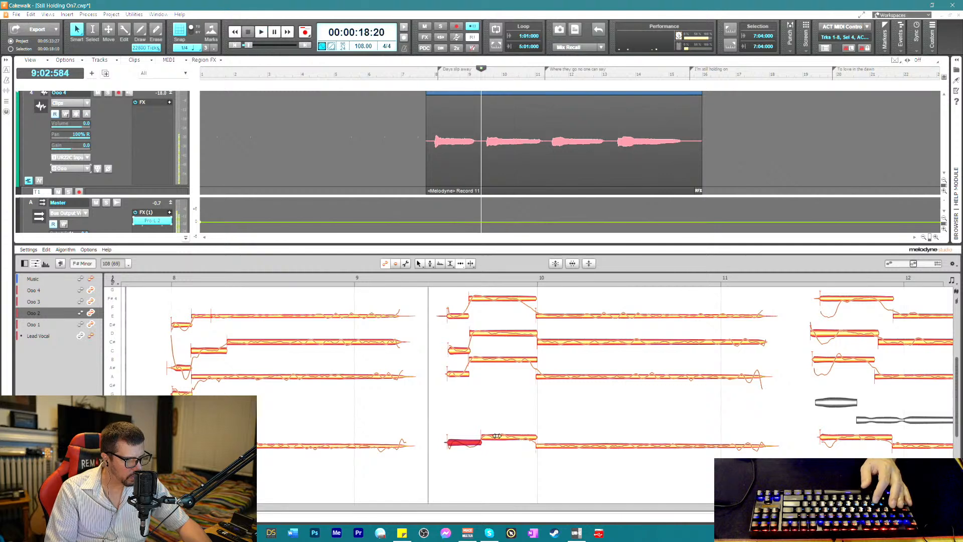
- Move the start of Ooo 2's second note in the second phrase earlier to match the other tracks, and play it back
left_click(484, 435)
key("space")
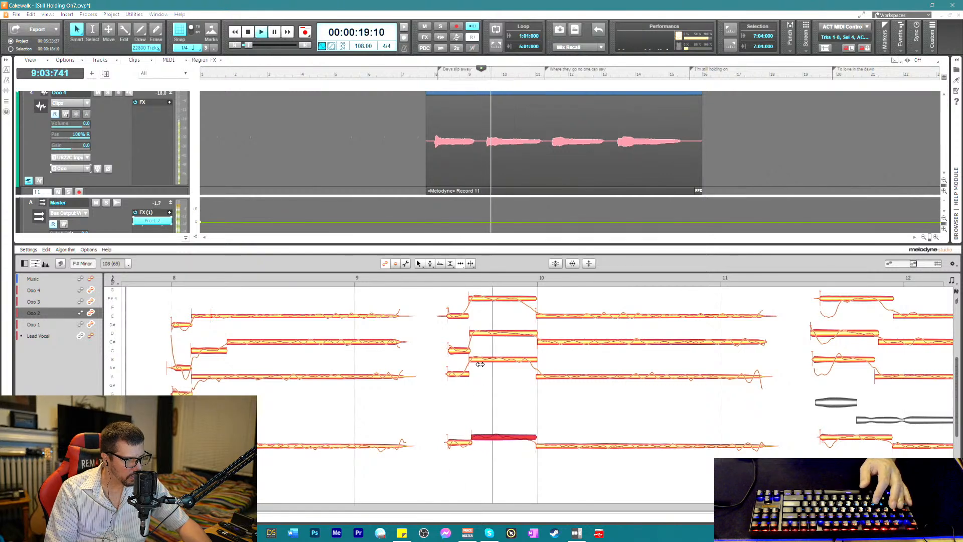
key("space")
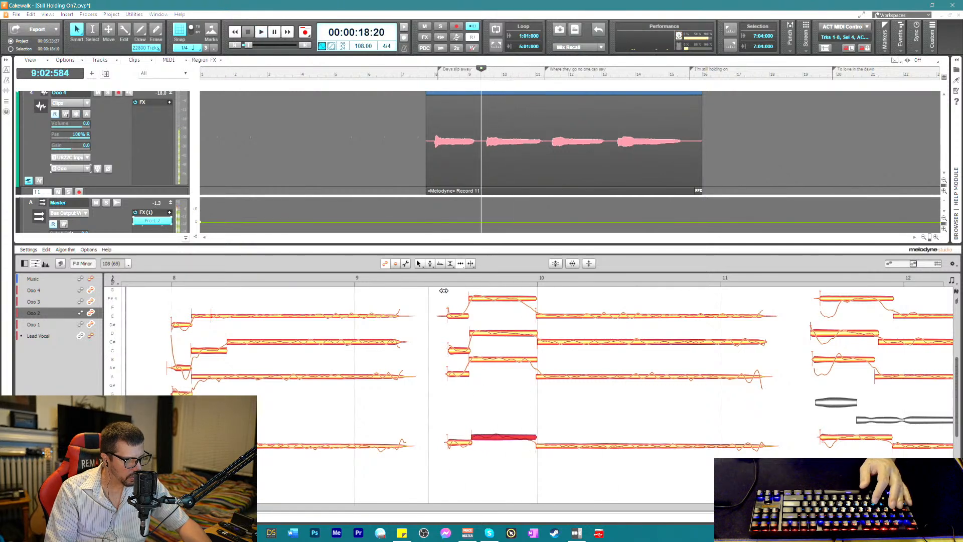
- Lower the amplitude of all Ooo 4's second-phrase notes to -2.52 dB and play back the phrase
double_click(474, 303)
right_click(542, 318)
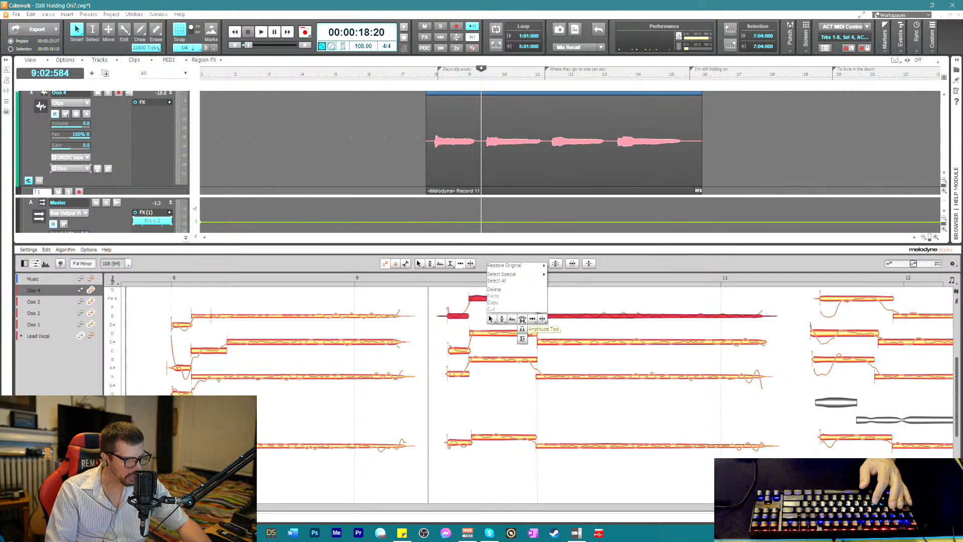
left_click(522, 319)
key("space")
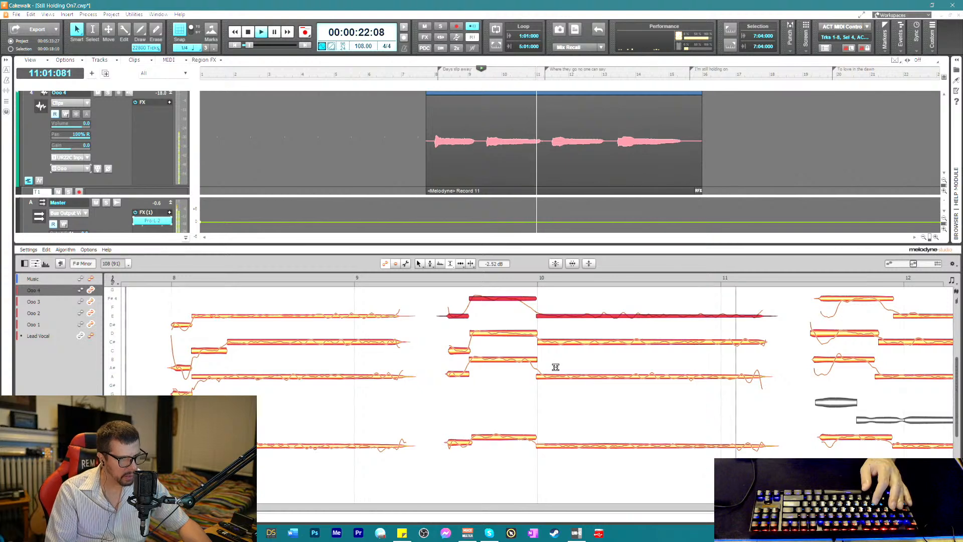
key("space")
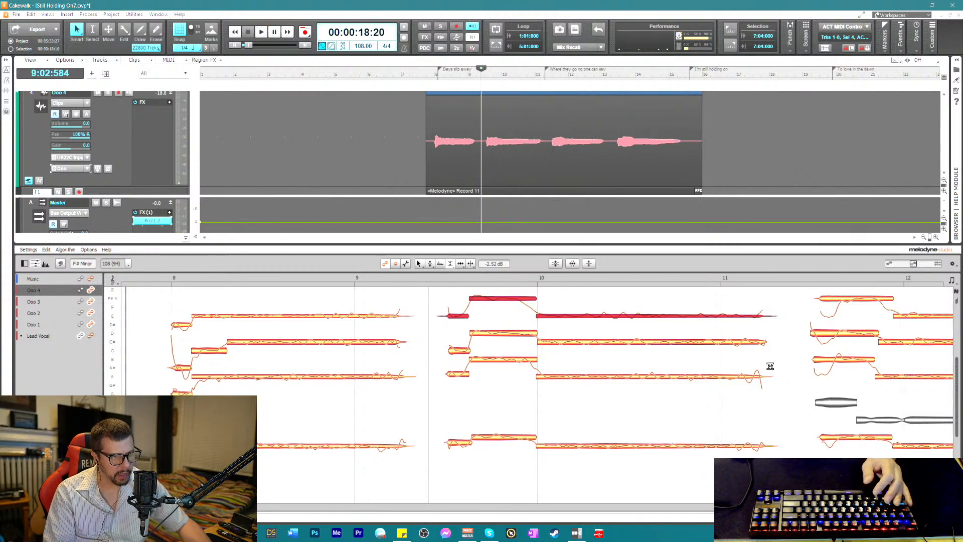
- Split the opening third-phrase note on Ooo 4, Ooo 3, Ooo 1 and Ooo 2 where the pitch rises
right_click(787, 366)
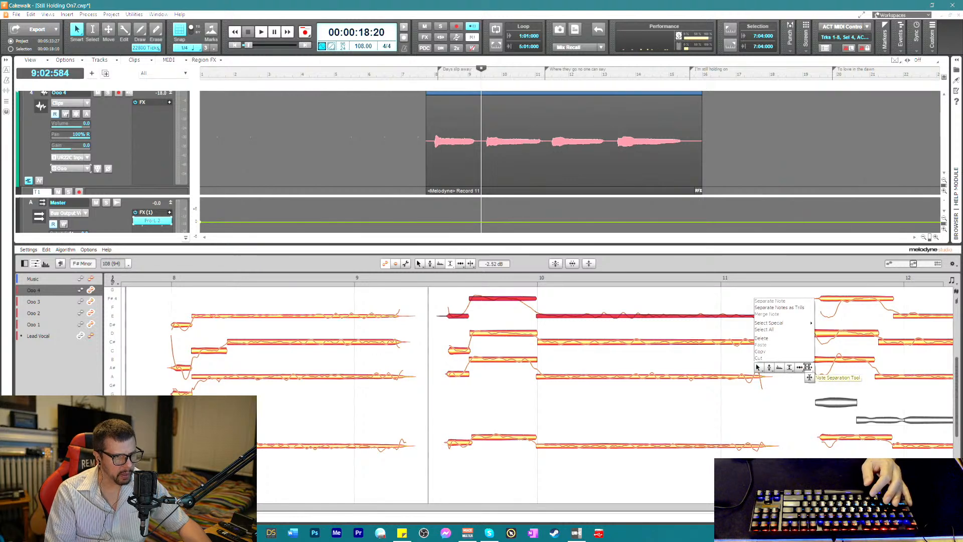
left_click(807, 367)
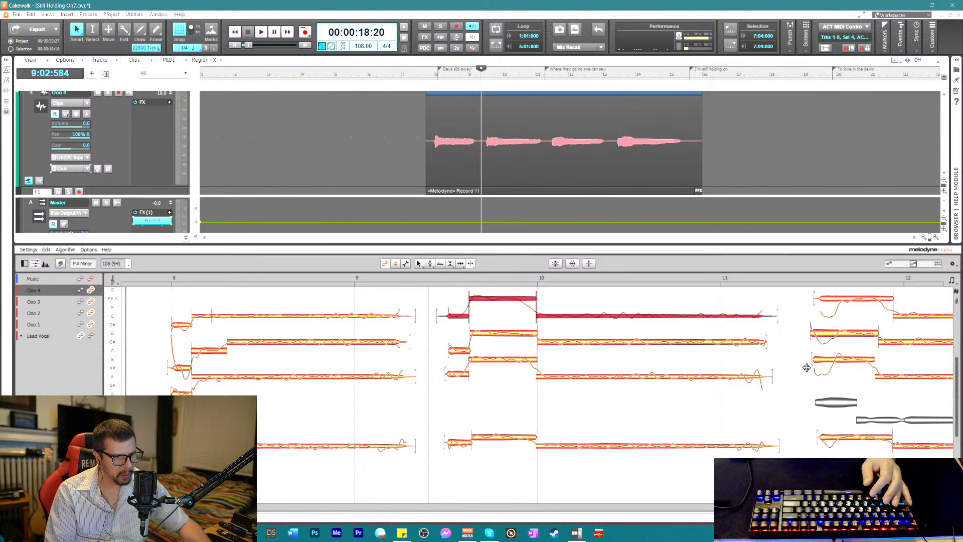
left_click(840, 304)
left_click_drag(835, 300, 835, 374)
left_click(835, 332)
left_click(836, 360)
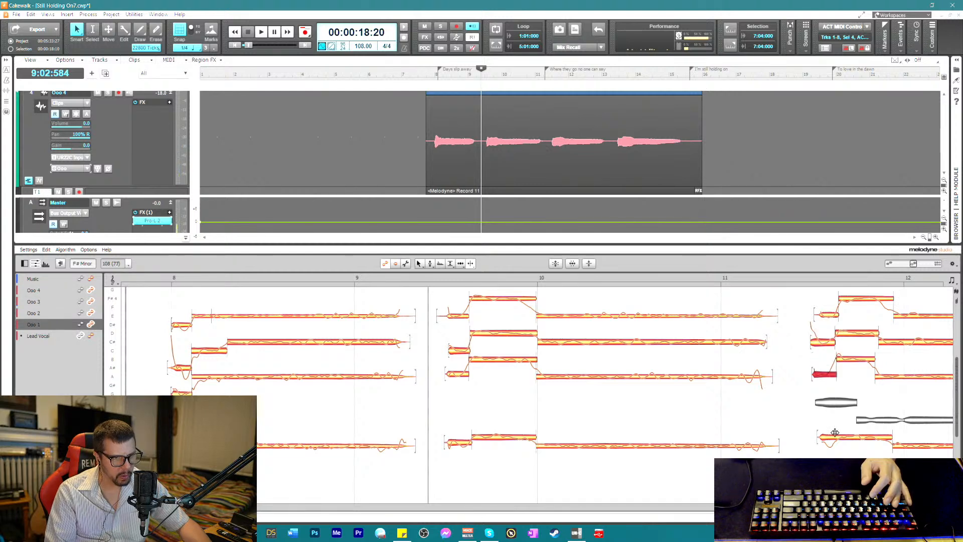
left_click(837, 437)
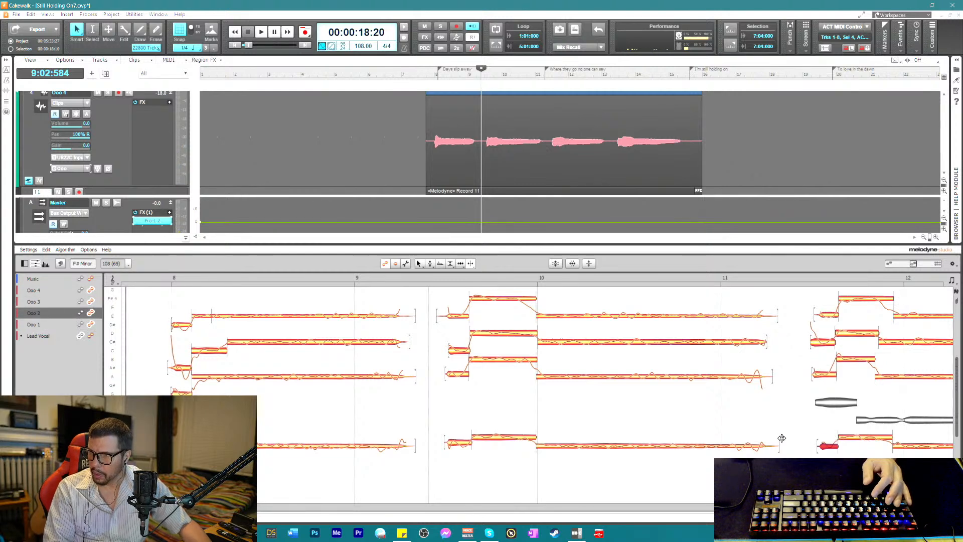
- Retime Ooo 2's opening third-phrase notes, and align the starts of the long notes on Ooo 2, Ooo 1 and Ooo 3 just before bar 12
right_click(694, 430)
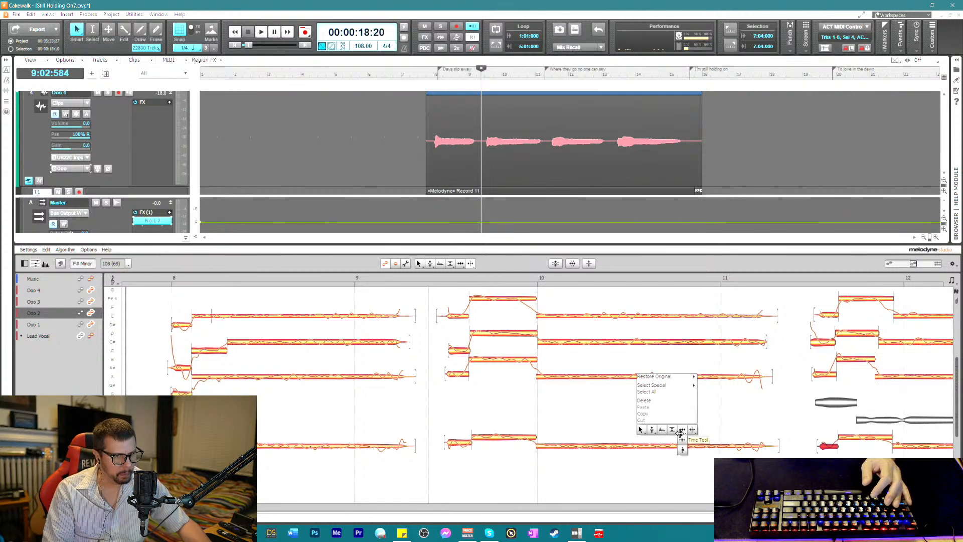
left_click(682, 430)
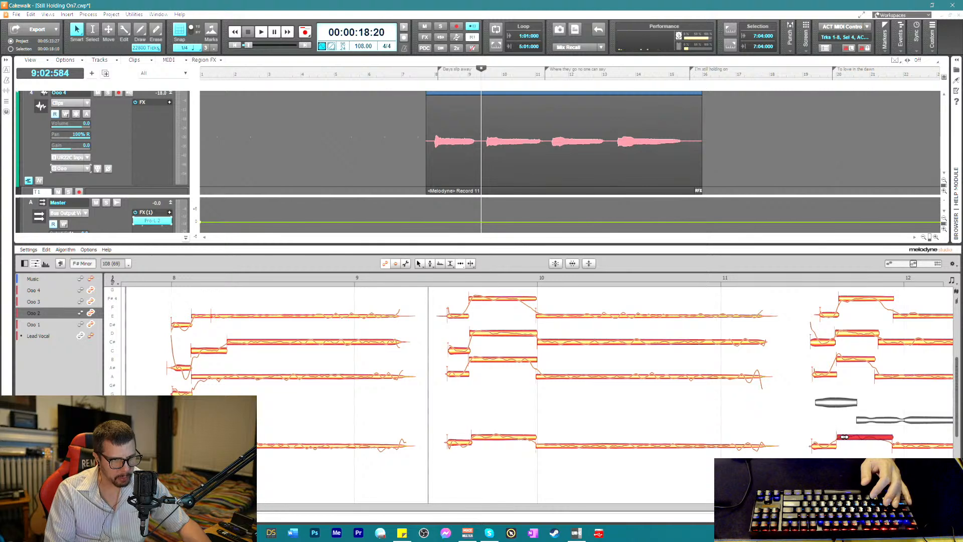
left_click(901, 444)
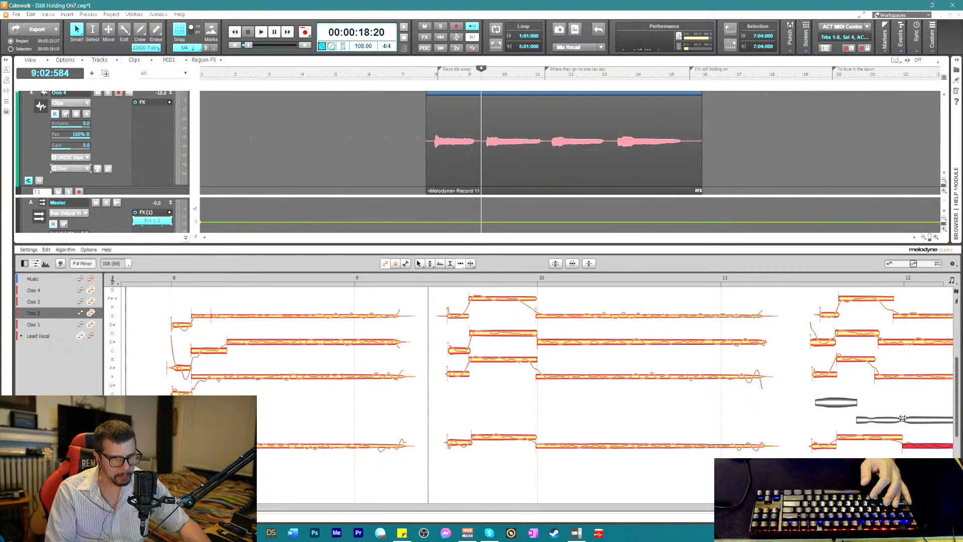
left_click(888, 377)
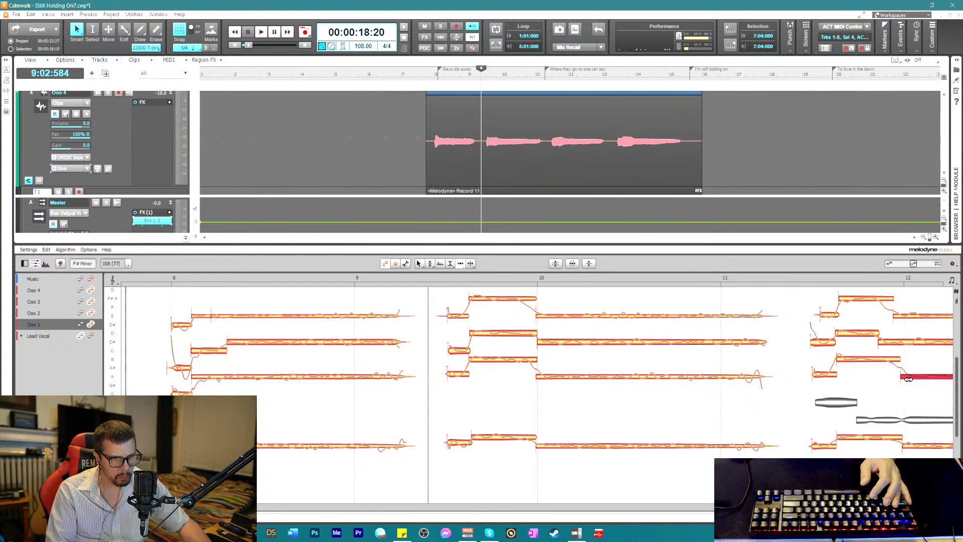
left_click(885, 343)
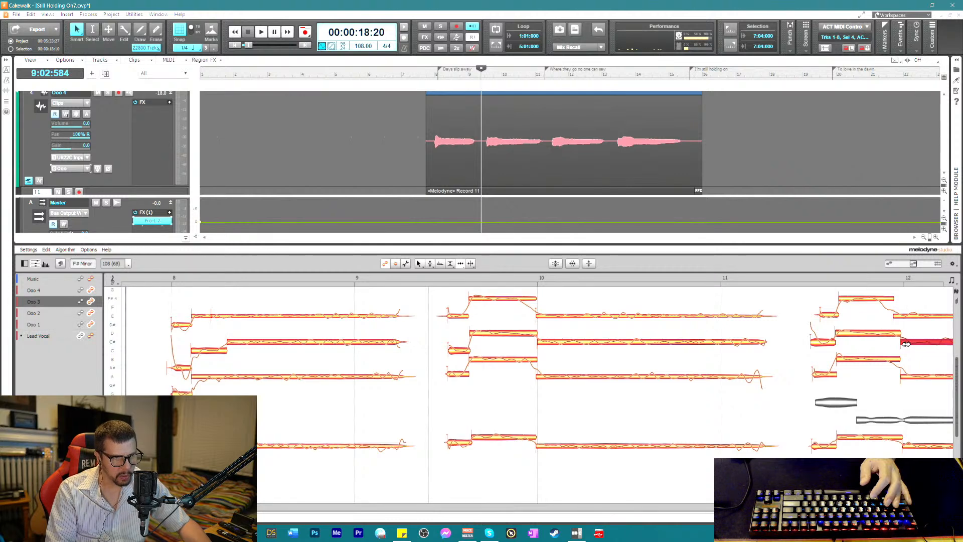
- Retime Ooo 4's third-phrase note starts to match the other tracks, and adjust the start of Ooo 3's short opening note
left_click(894, 316)
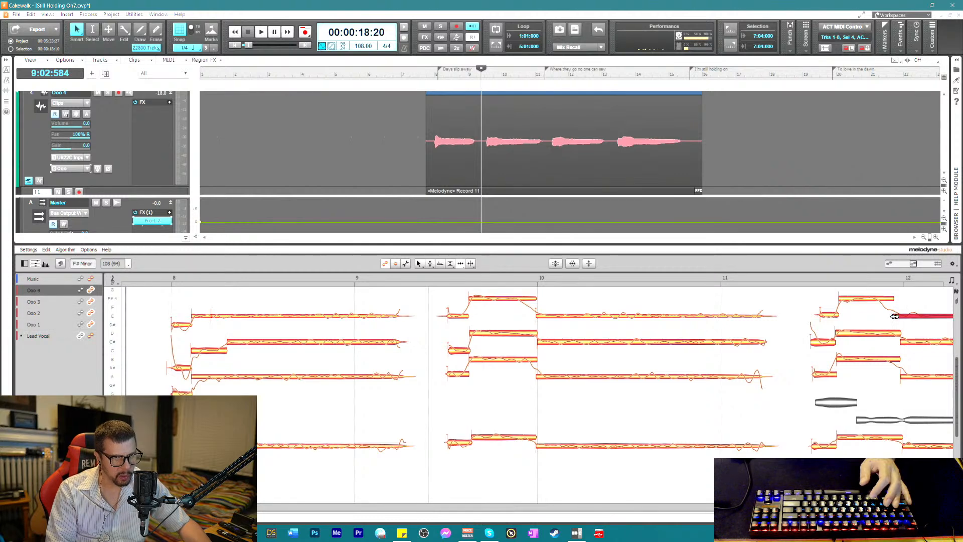
left_click(845, 300)
left_click(828, 313)
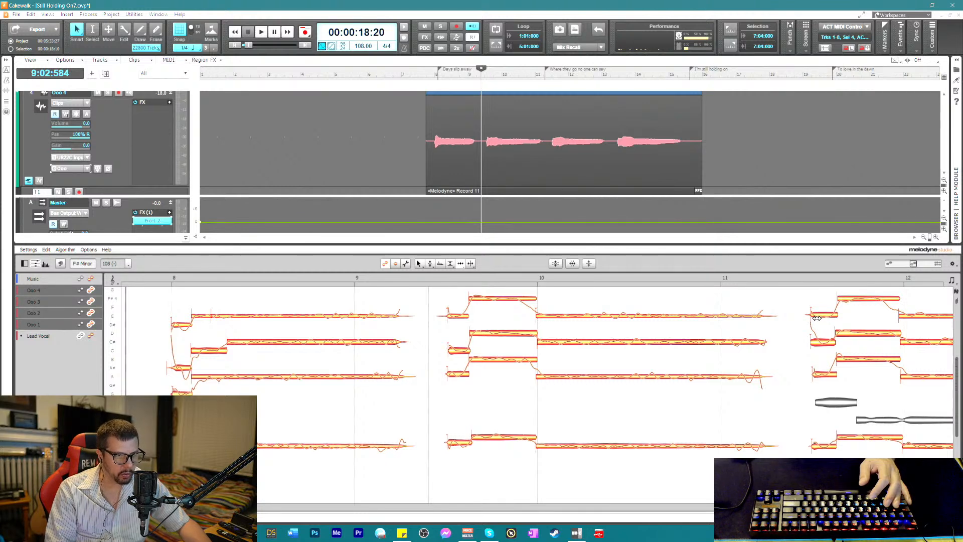
left_click(814, 339)
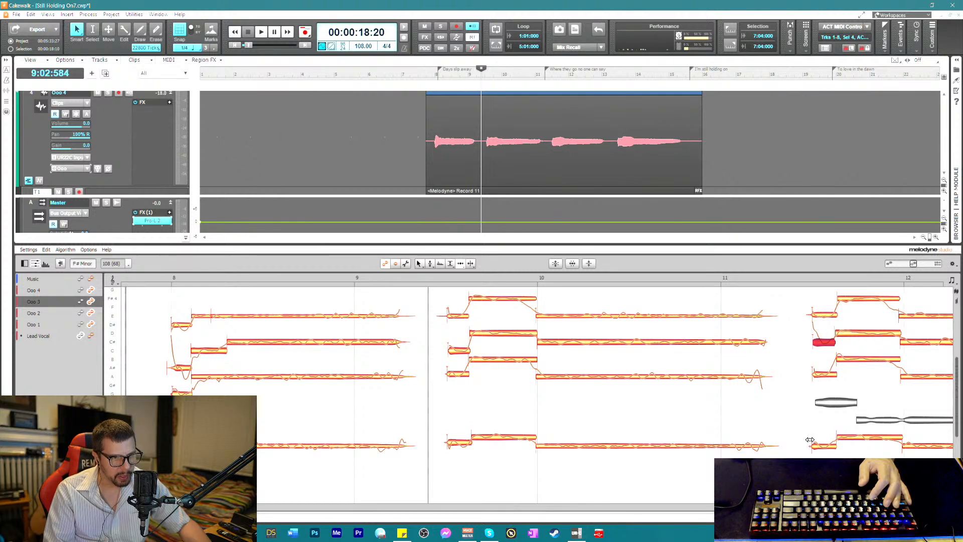
- Lower the amplitude of Ooo 4's third-phrase notes to -3.12 dB and play back from just before the phrase
left_click(791, 279)
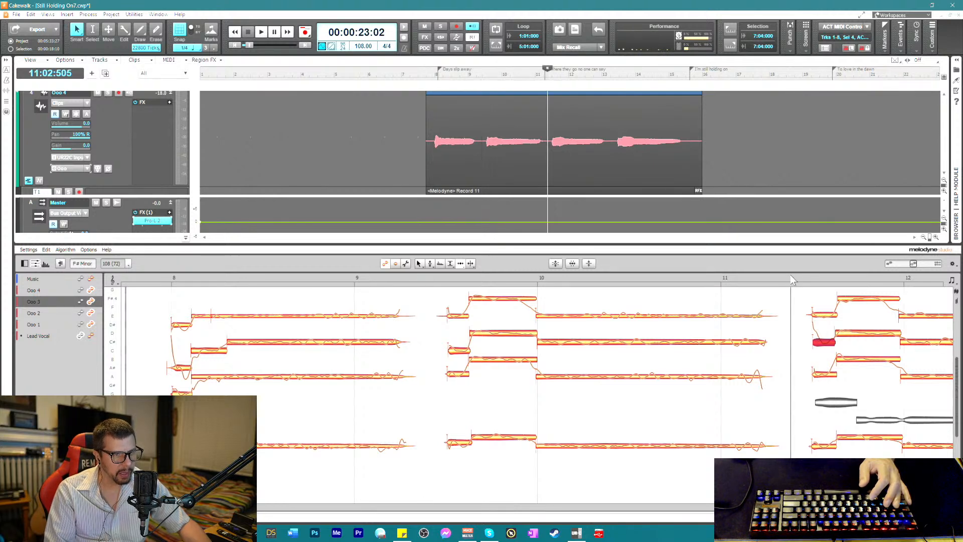
key("space")
left_click(819, 297)
left_click_drag(819, 296, 919, 324)
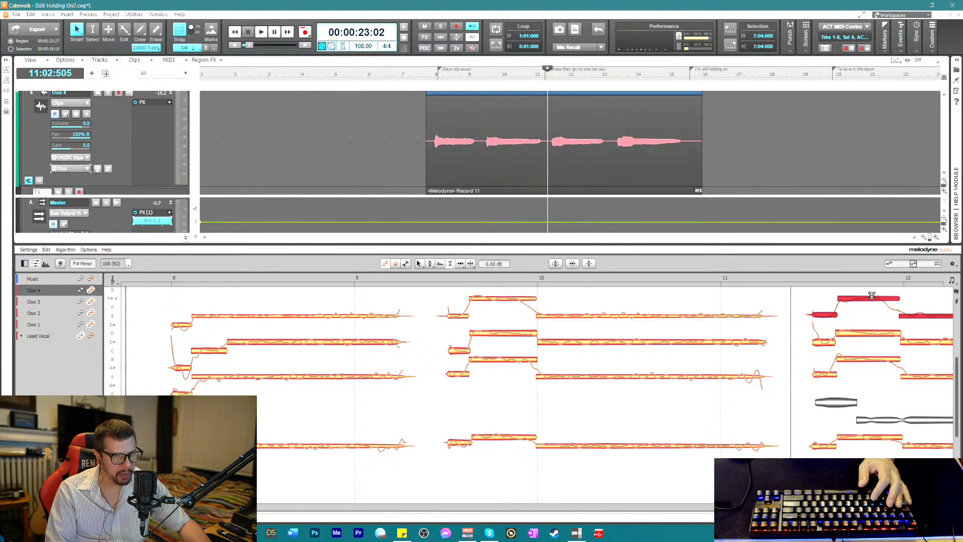
left_click_drag(871, 297, 871, 303)
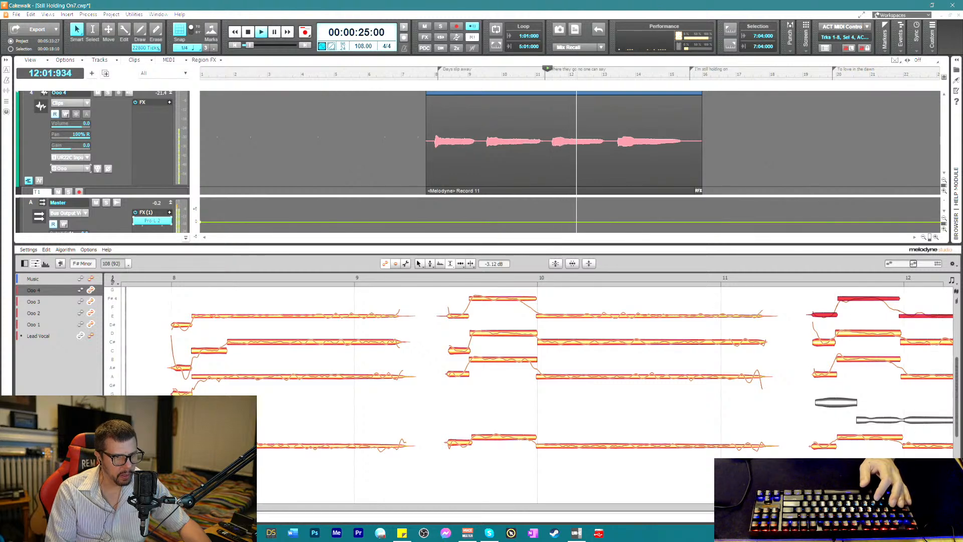
key("space")
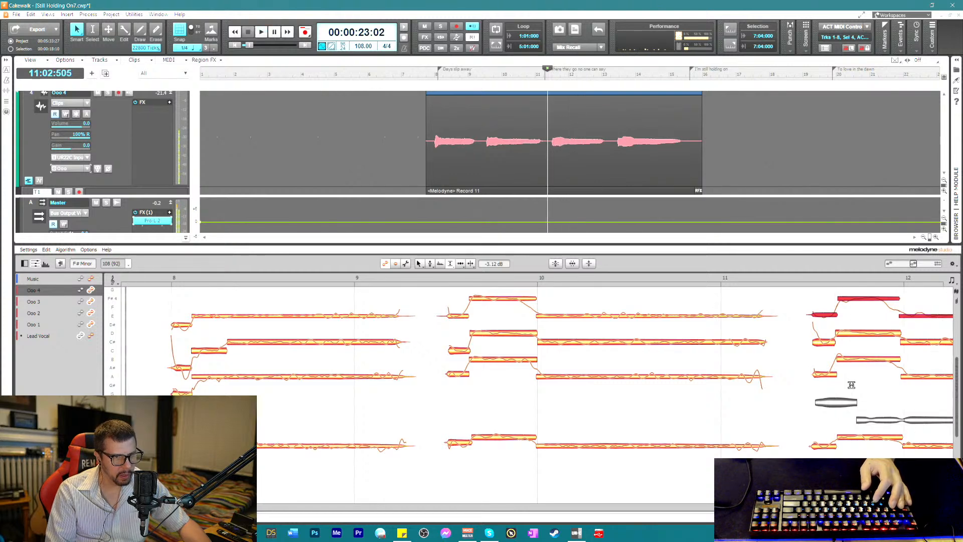
- Lower the amplitude of Ooo 3's third-phrase notes and play back the phrase
left_click(851, 333)
left_click(817, 329)
left_click_drag(816, 329, 909, 342)
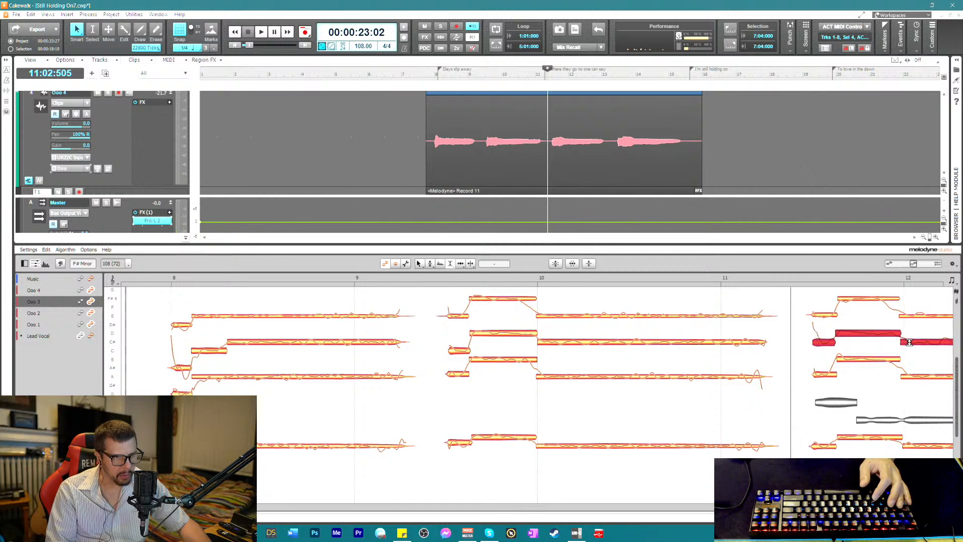
key("space")
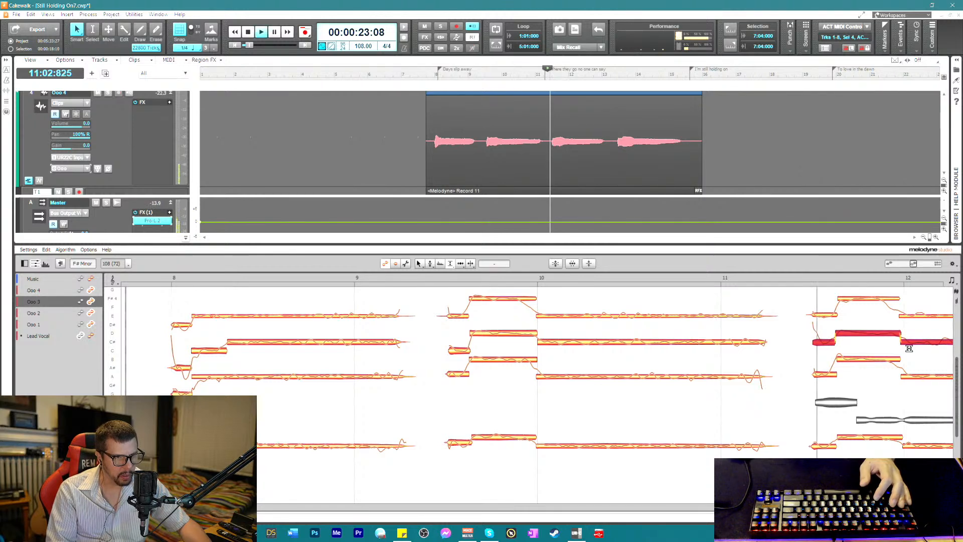
key("space")
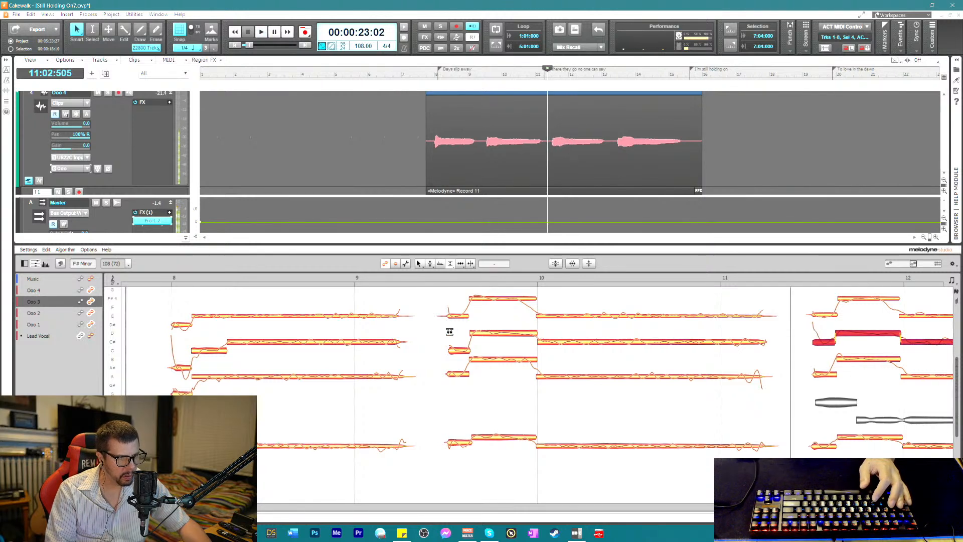
- Lower the amplitude of Ooo 3's second-phrase notes, set its first-phrase notes to -1.68 dB, and play back from before bar 8
left_click_drag(447, 329, 568, 351)
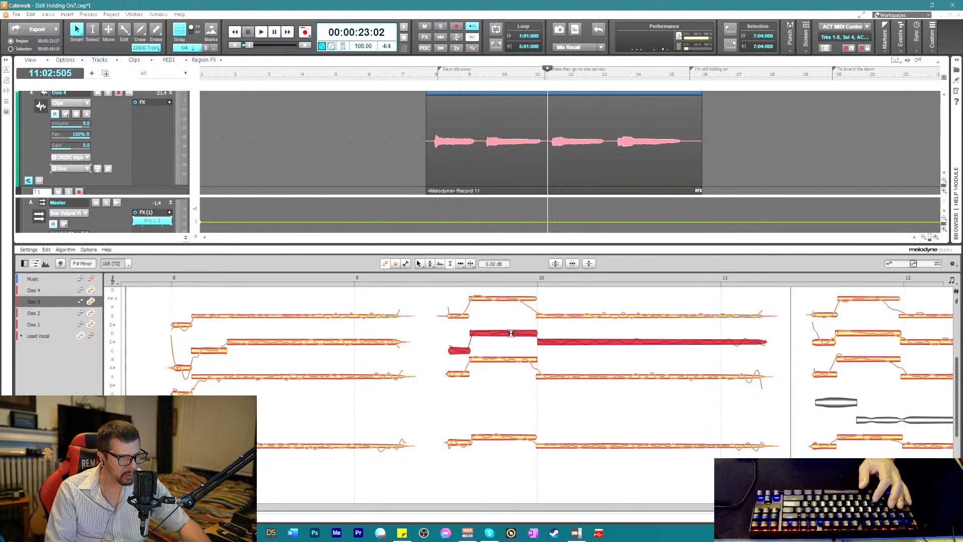
left_click_drag(511, 333, 510, 336)
left_click_drag(165, 346, 281, 348)
double_click(146, 277)
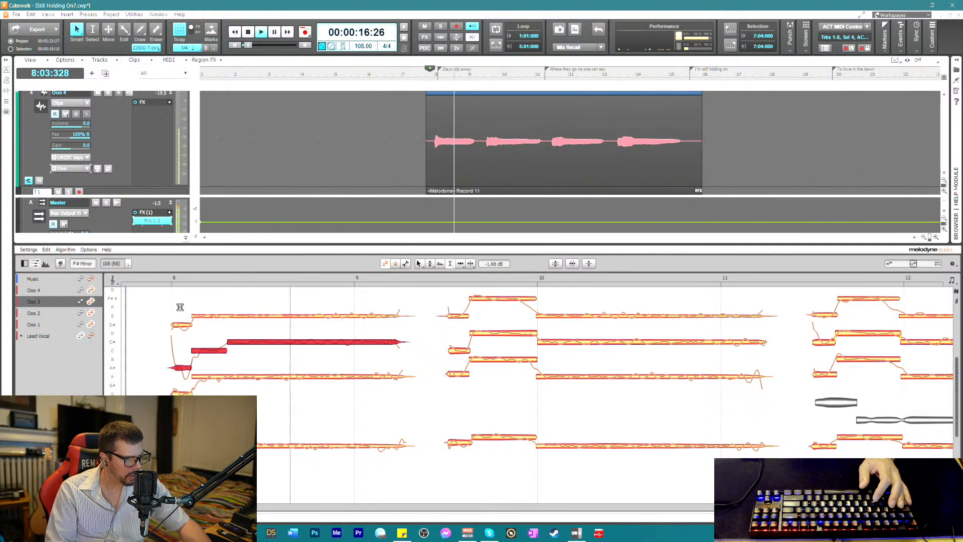
- Raise Ooo 3's second first-phrase note to C#4, centre it at 0 ct, and play back the phrase
key("space")
right_click(189, 323)
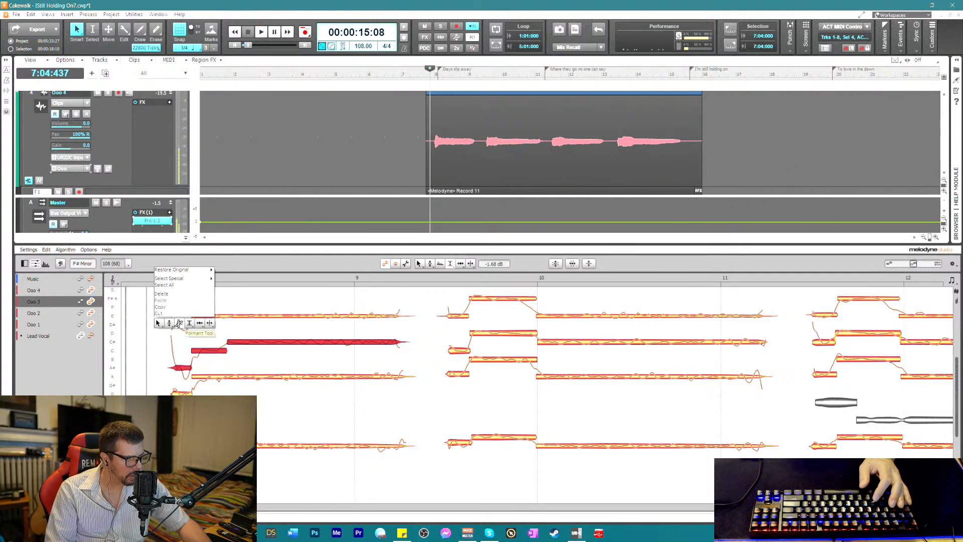
left_click(170, 291)
left_click(209, 349)
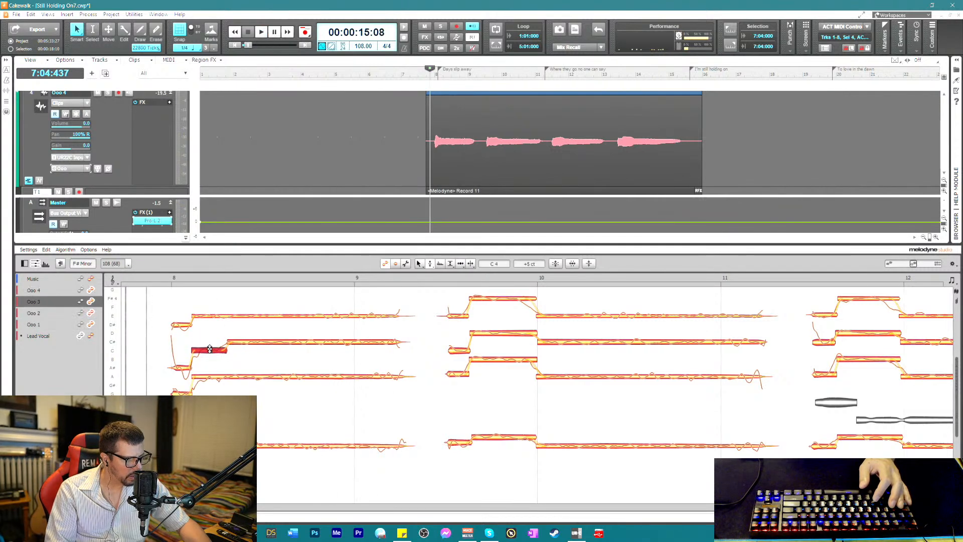
key("space")
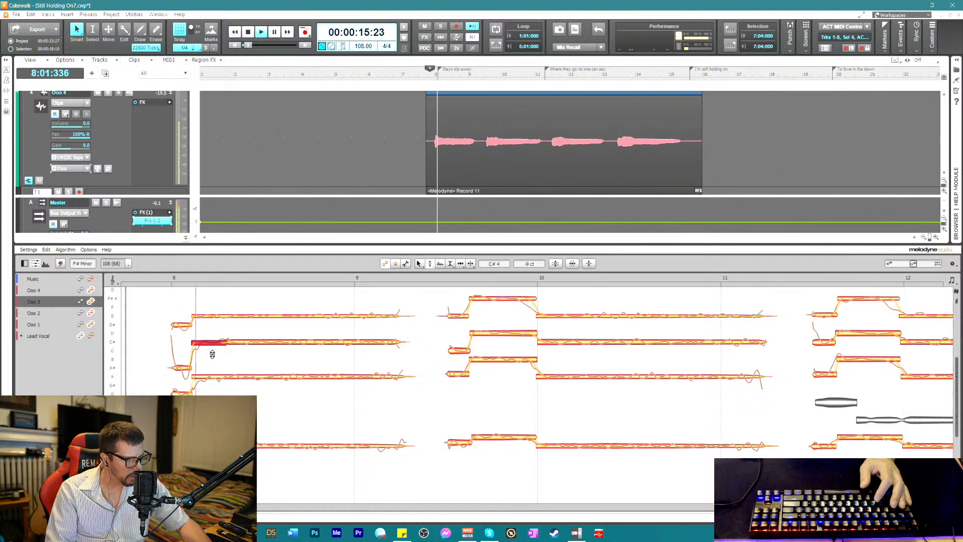
double_click(214, 346)
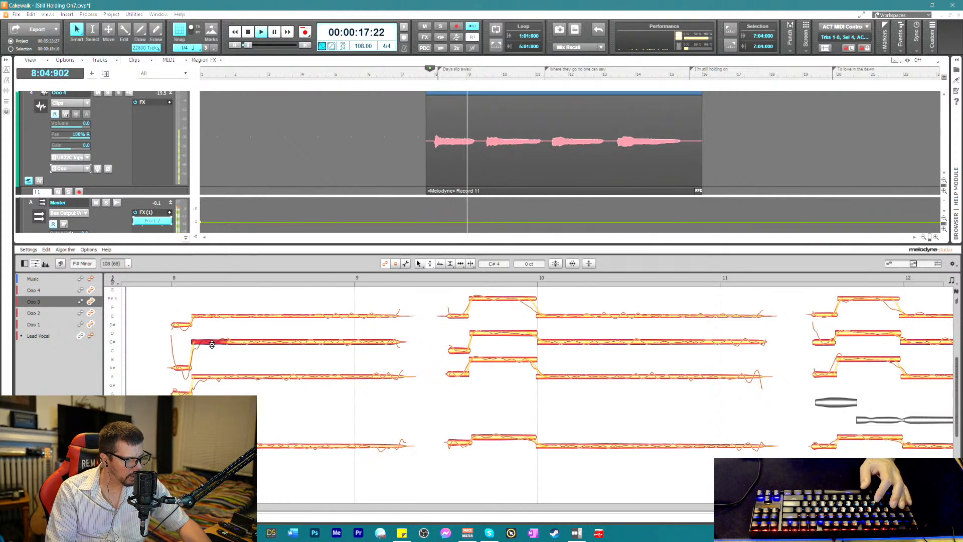
key("space")
key("space")
key("space")
- Reduce the pitch modulation of Ooo 1's long first-phrase note to 19.0 % and play back into the second phrase
right_click(237, 376)
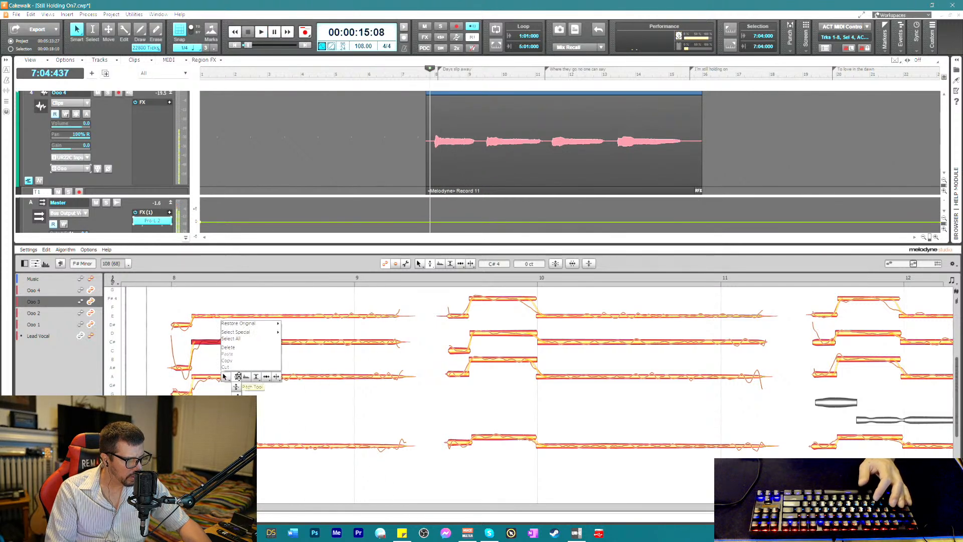
left_click(236, 387)
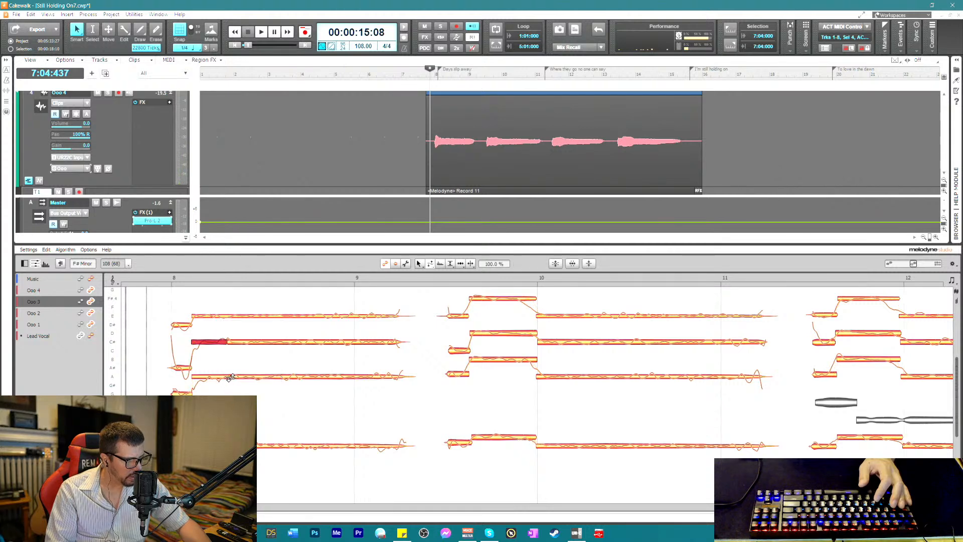
left_click(231, 377)
key("space")
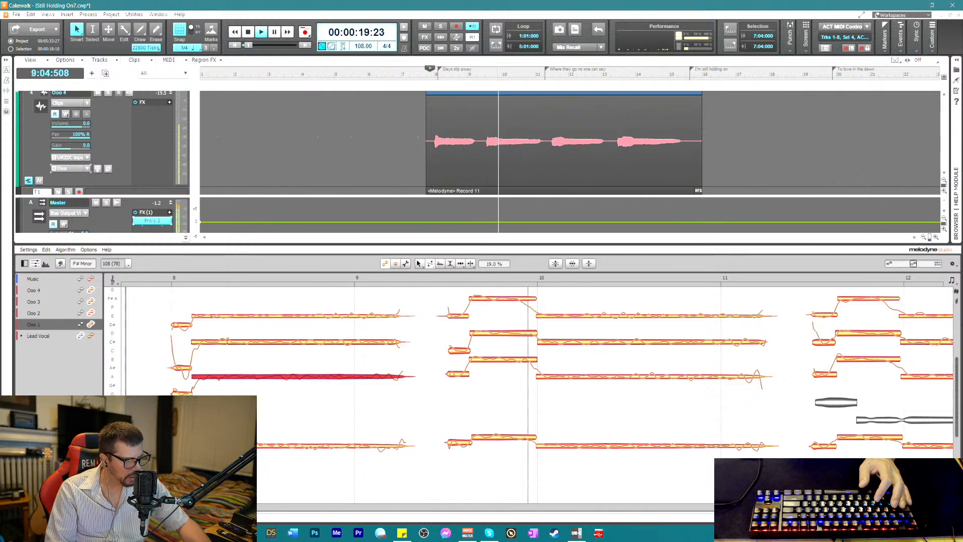
key("space")
- Set the amplitude of Ooo 4's second-phrase notes to -4.32 dB and Ooo 3's to -2.40 dB, and play them back
left_click_drag(447, 290, 587, 327)
right_click(538, 304)
left_click(569, 303)
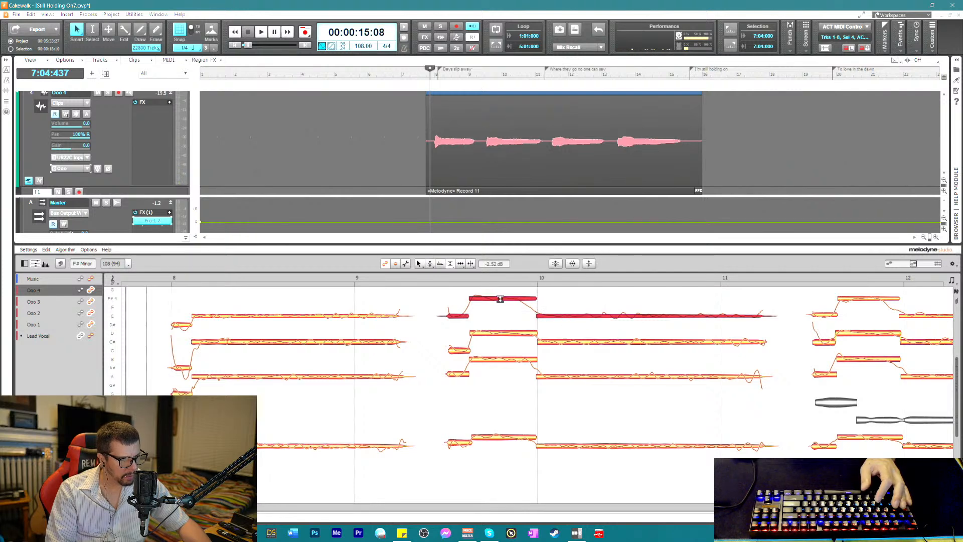
key("space")
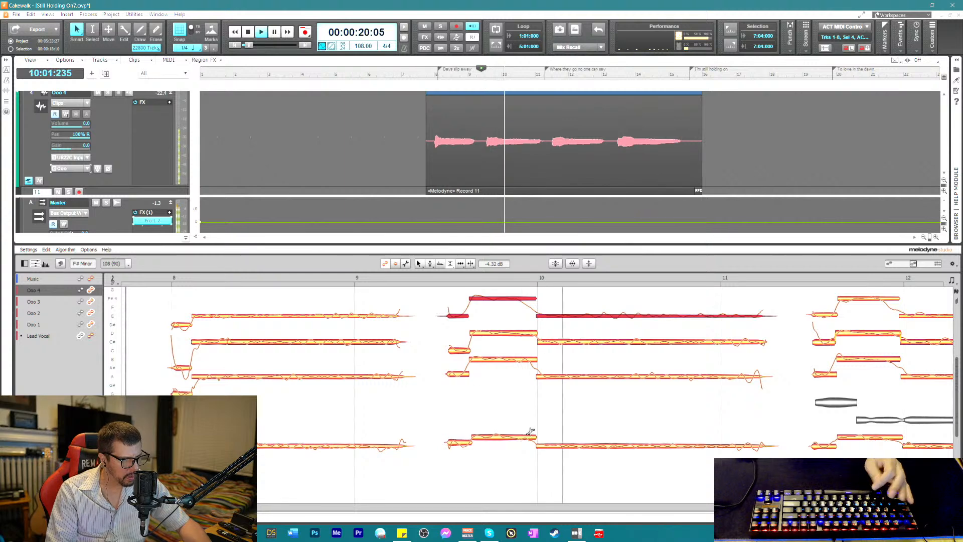
left_click(457, 334)
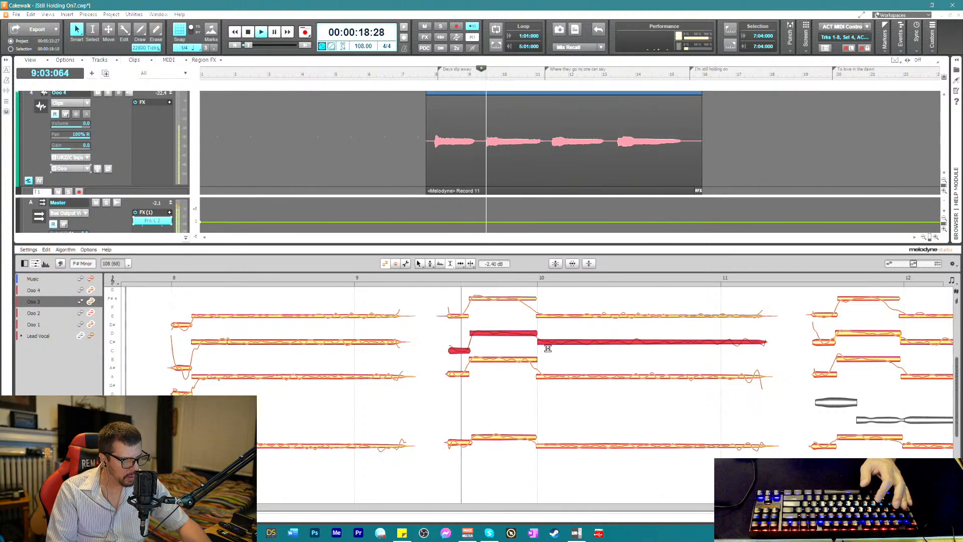
key("space")
- Shift Ooo 3's second-phrase notes slightly earlier with the Time Tool to match Ooo 4, and deselect them
right_click(427, 344)
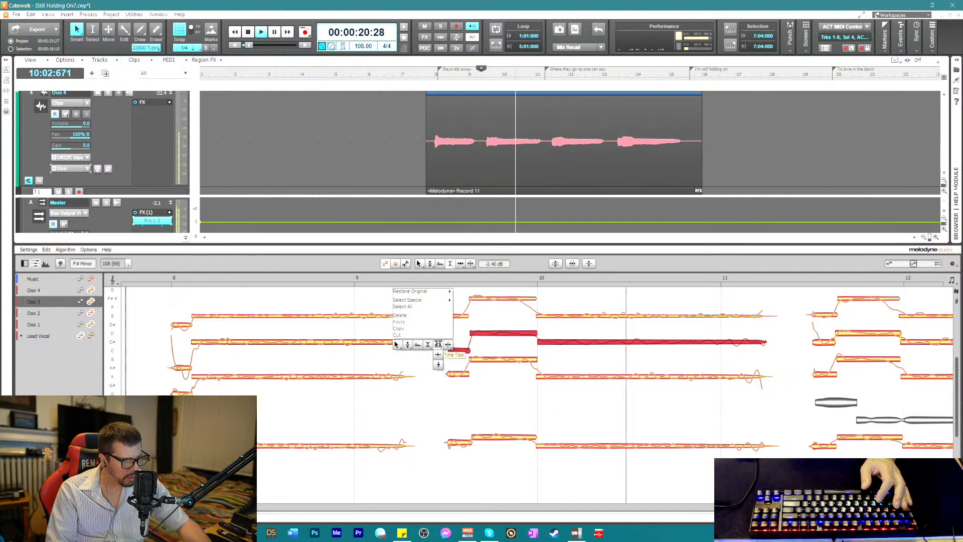
key("space")
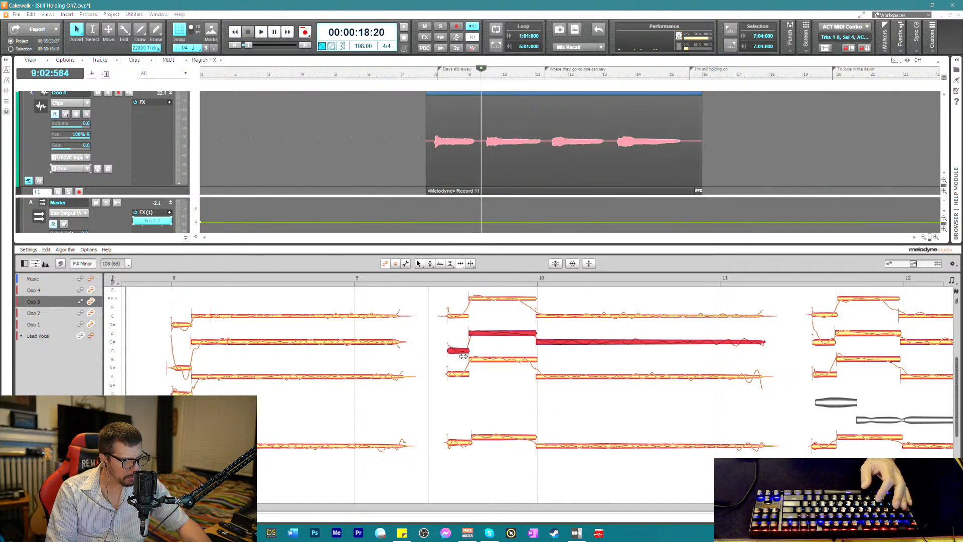
key("space")
key("space")
left_click(562, 344)
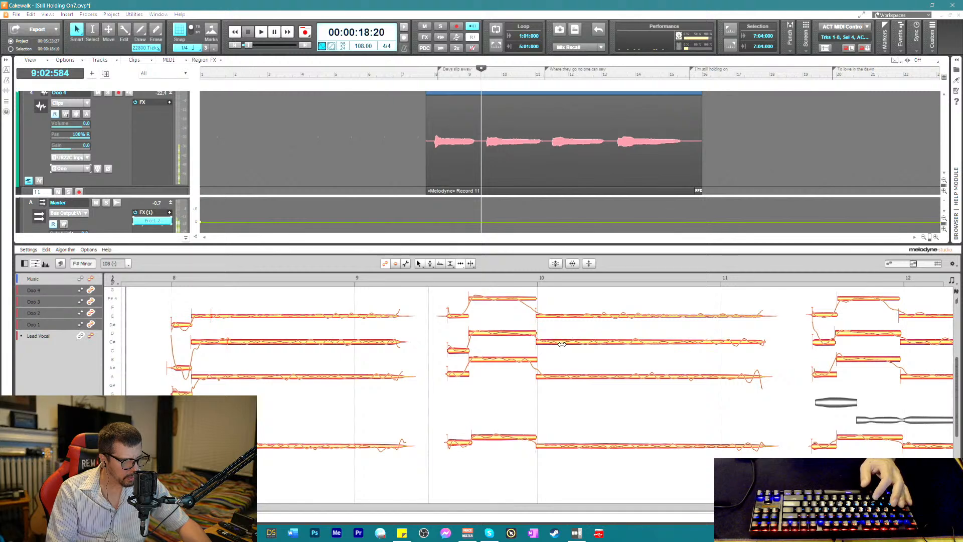
- Pull the start of Ooo 1's long second-phrase note slightly earlier and play back the second phrase
key("space")
left_click(542, 376)
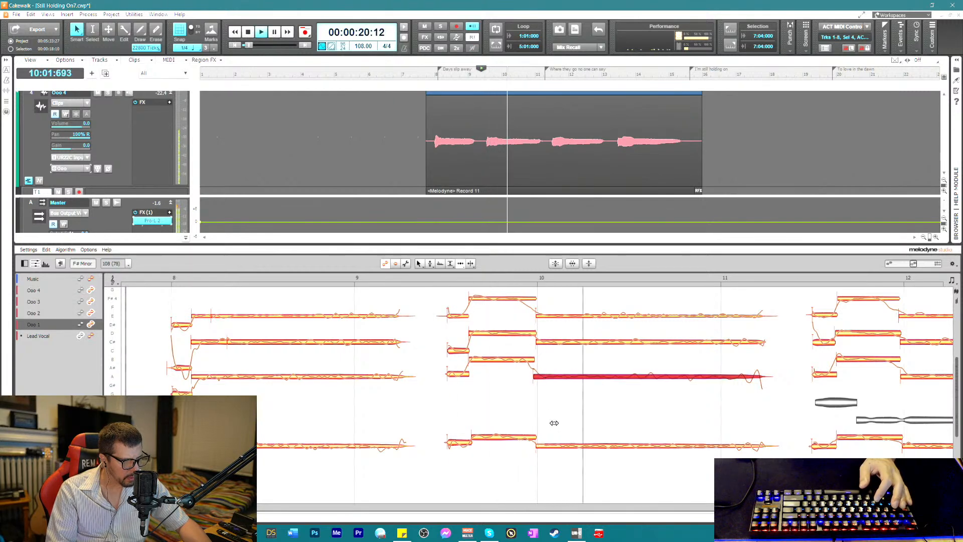
left_click(452, 443)
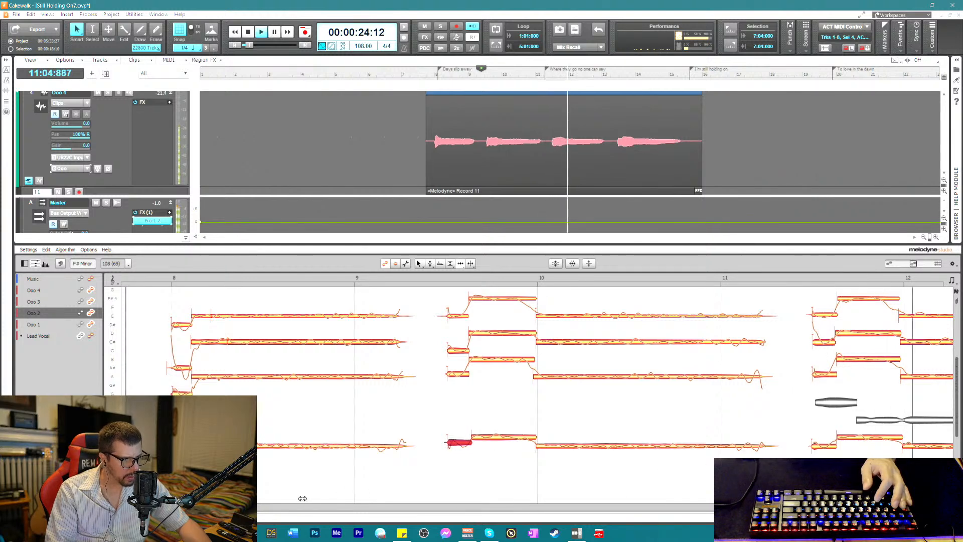
key("space")
scroll(515, 482, "right", 5)
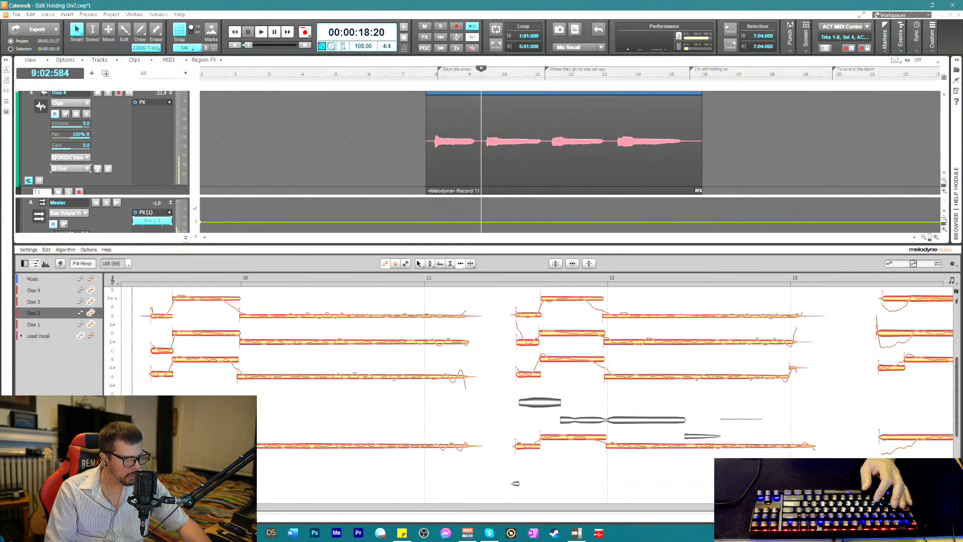
key("space")
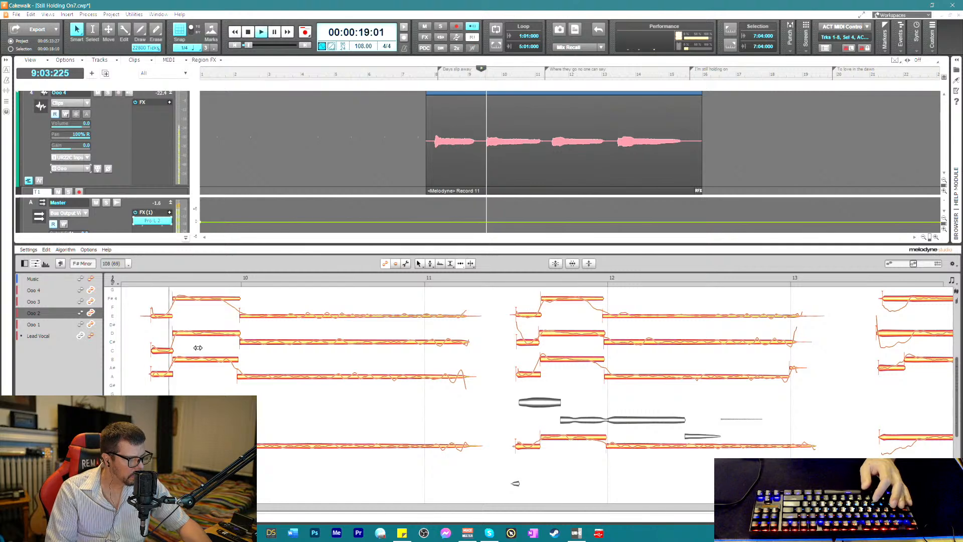
key("space")
- Raise the amplitude of Ooo 1's second-phrase notes to +2.04 dB and play back the phrase
left_click(196, 359)
right_click(194, 359)
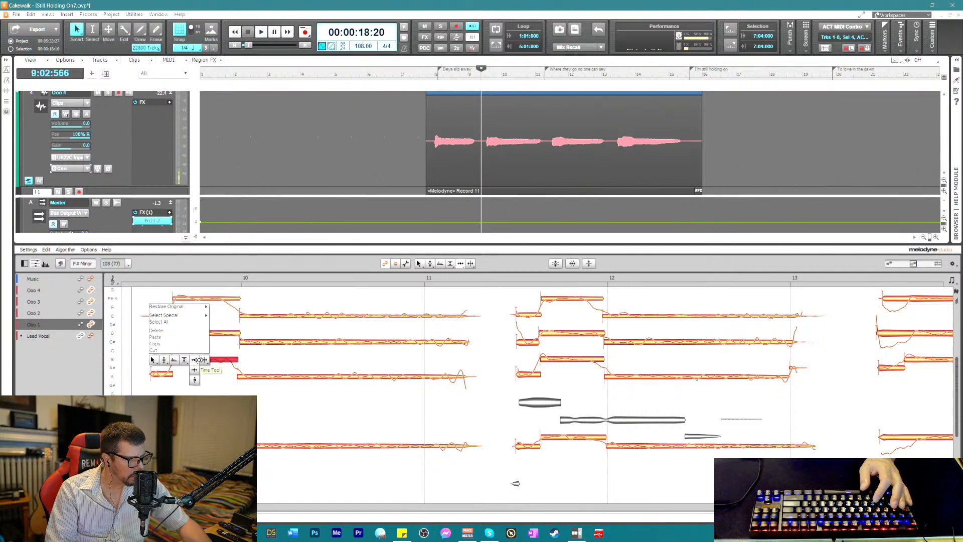
left_click(185, 360)
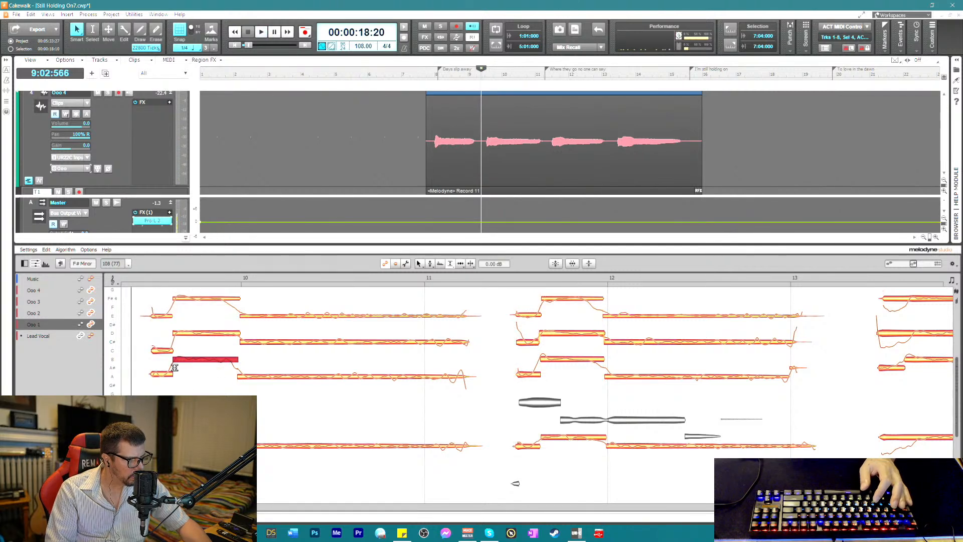
left_click_drag(151, 363, 290, 370)
key("space")
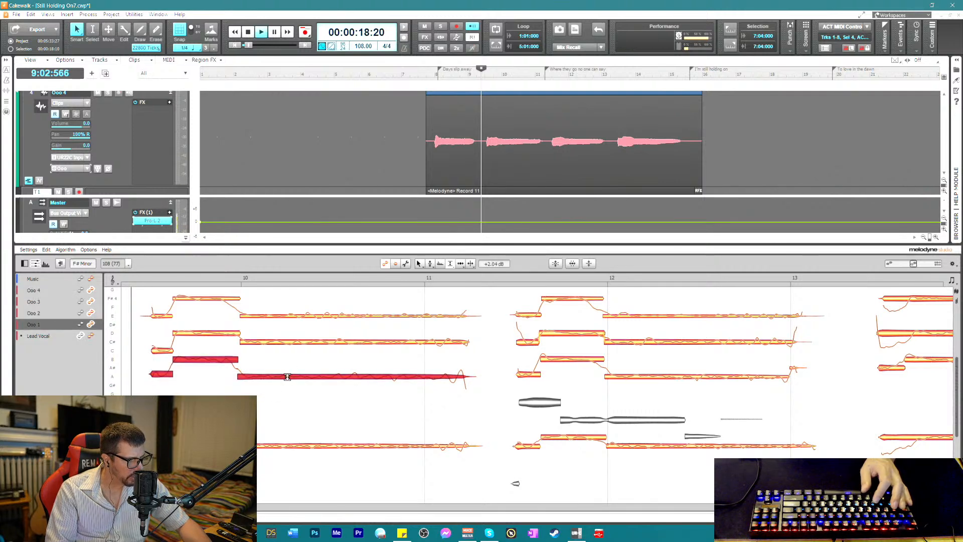
key("space")
- Raise the amplitude of Ooo 2's long second-phrase note to +1.68 dB and play through to the fourth phrase
left_click(259, 447)
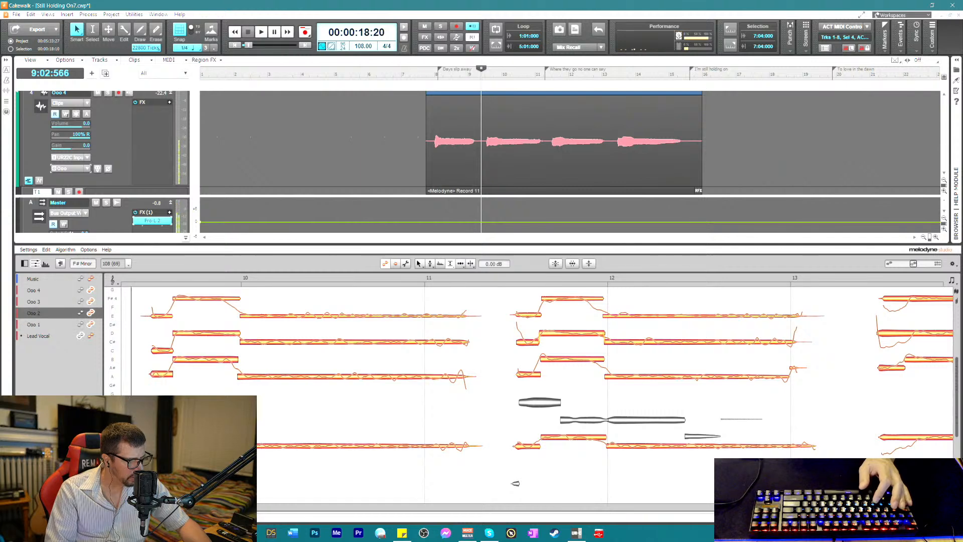
left_click_drag(259, 453, 265, 442)
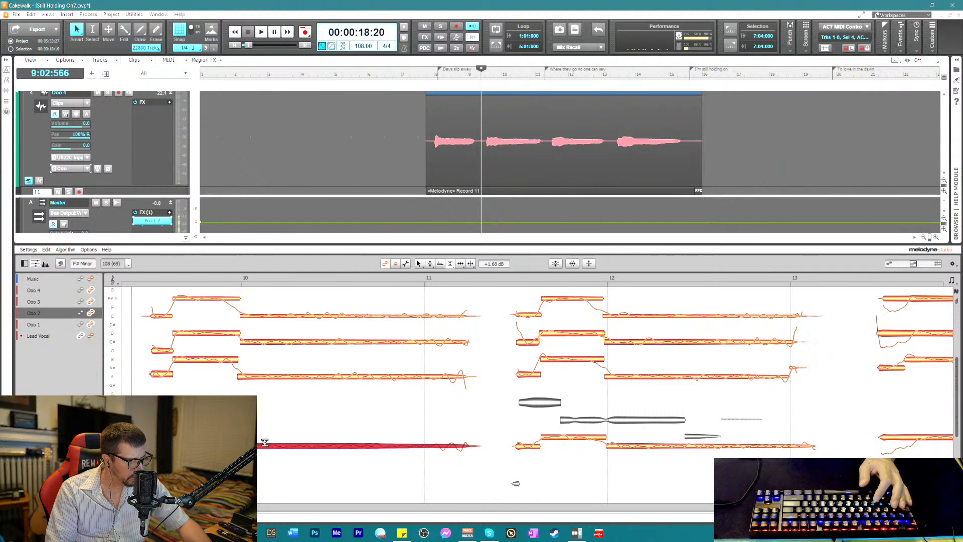
key("space")
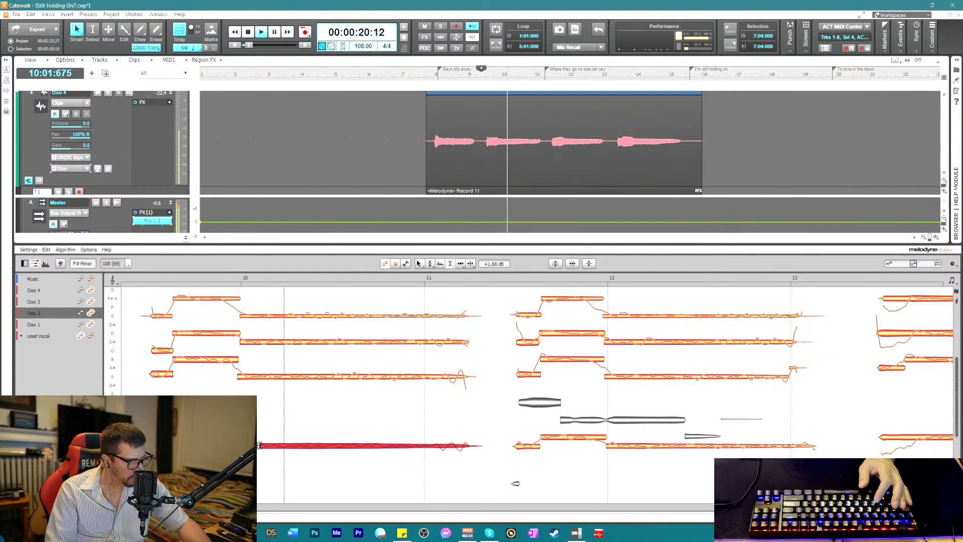
key("space")
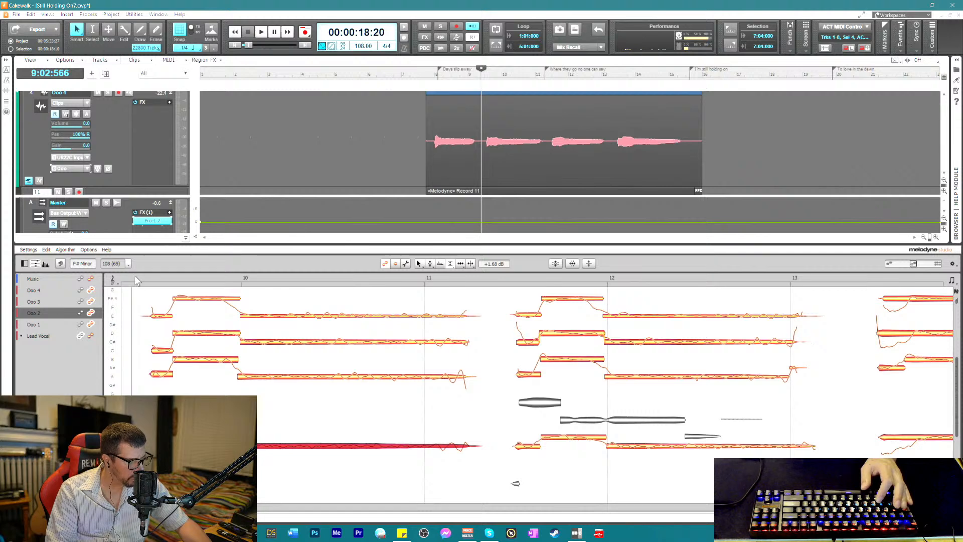
key("space")
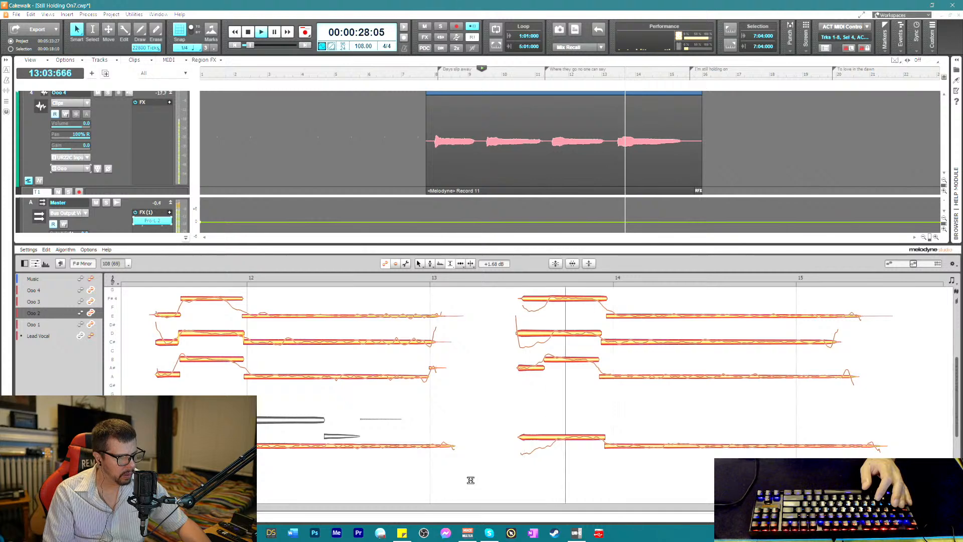
key("space")
- Set the amplitude of Ooo 4's fourth-phrase notes to -2.76 dB and Ooo 3's long fourth-phrase note to -3.24 dB
scroll(516, 366, "up", 2)
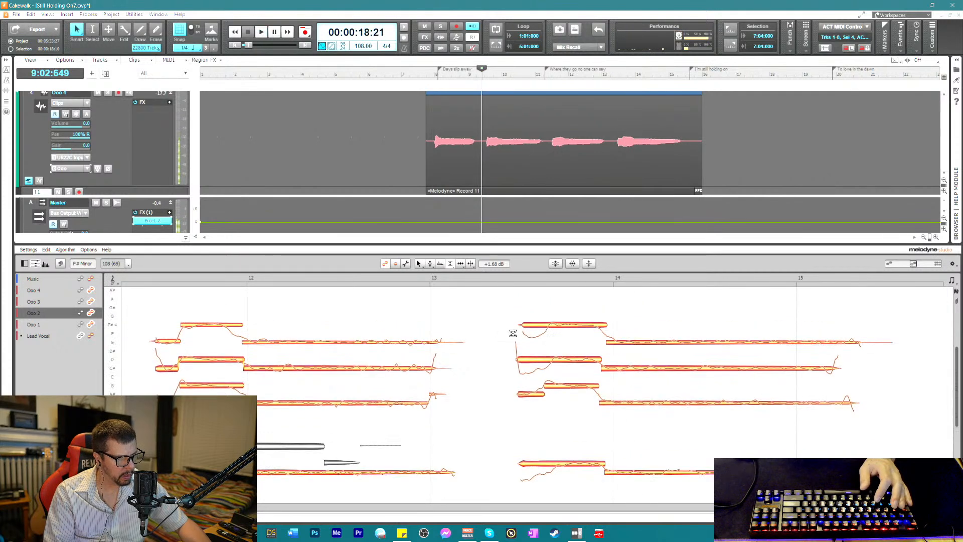
left_click_drag(505, 310, 628, 346)
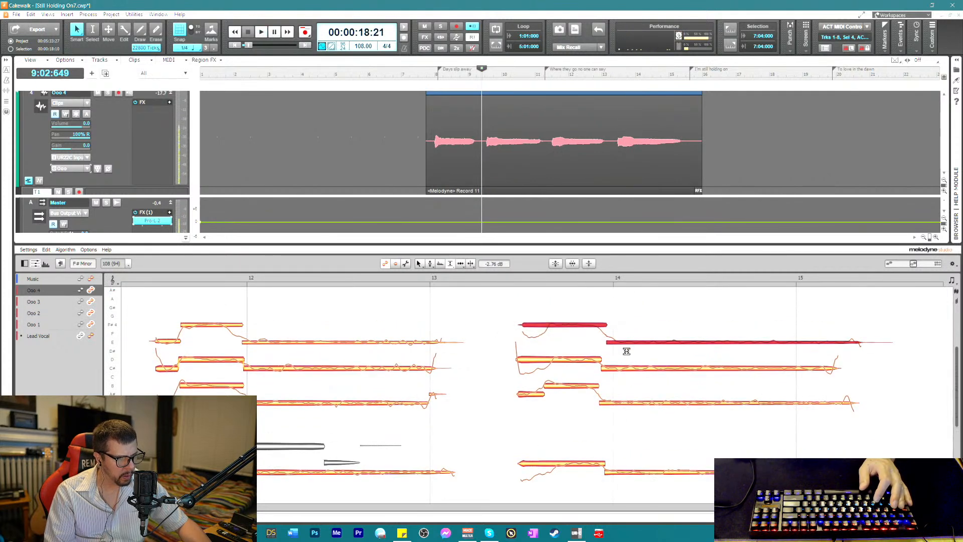
left_click(576, 359)
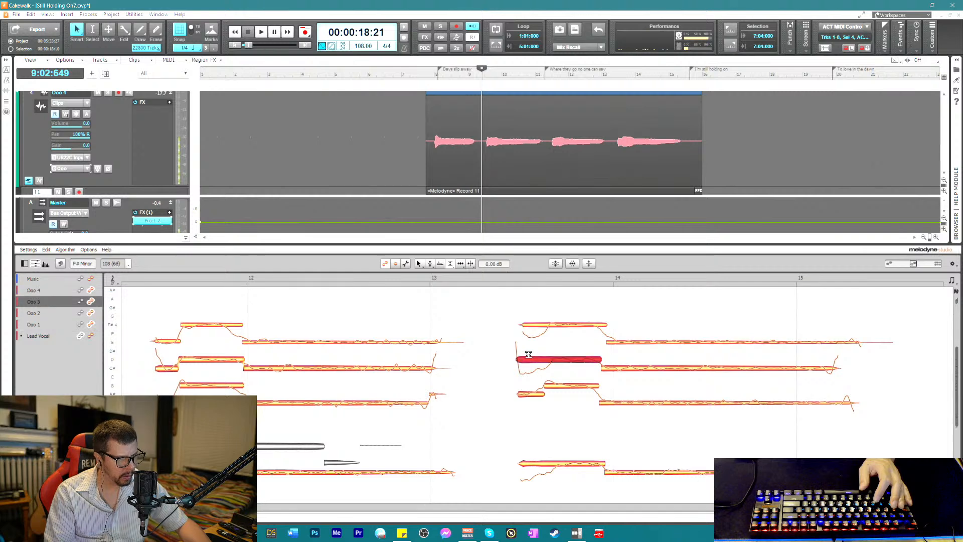
left_click(609, 369)
- Move the opening note starts of Ooo 3, Ooo 1 and Ooo 2 in the fourth phrase slightly later to line up with Ooo 4
right_click(532, 380)
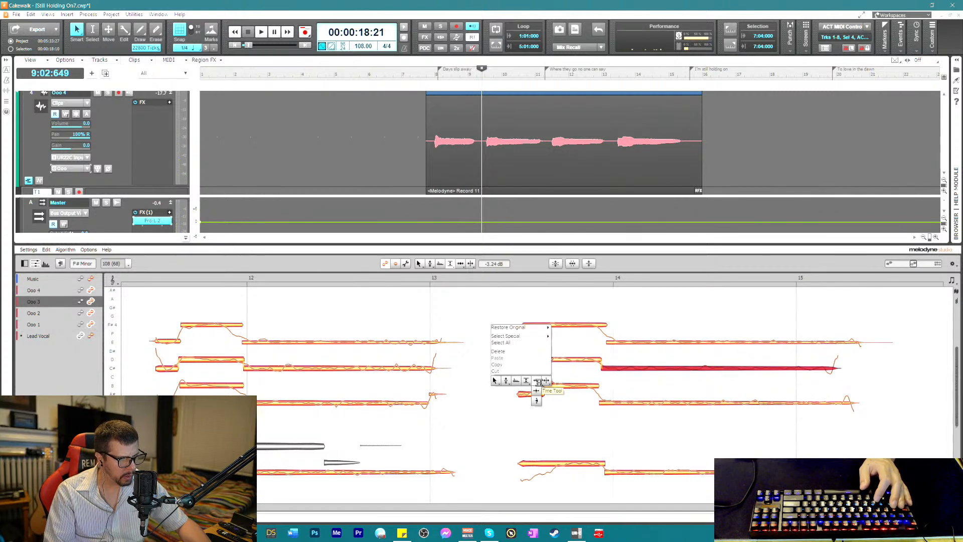
left_click(521, 343)
left_click_drag(520, 357, 524, 358)
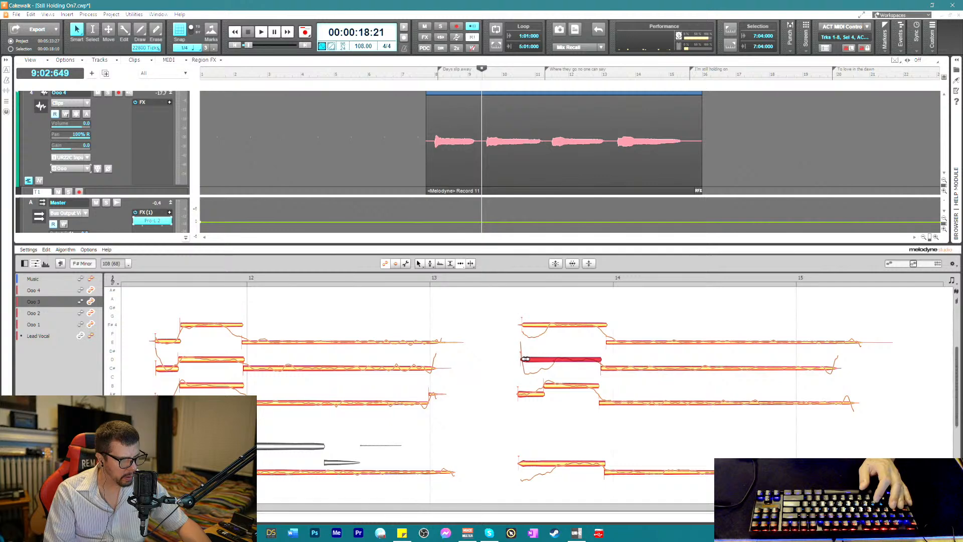
left_click(523, 393)
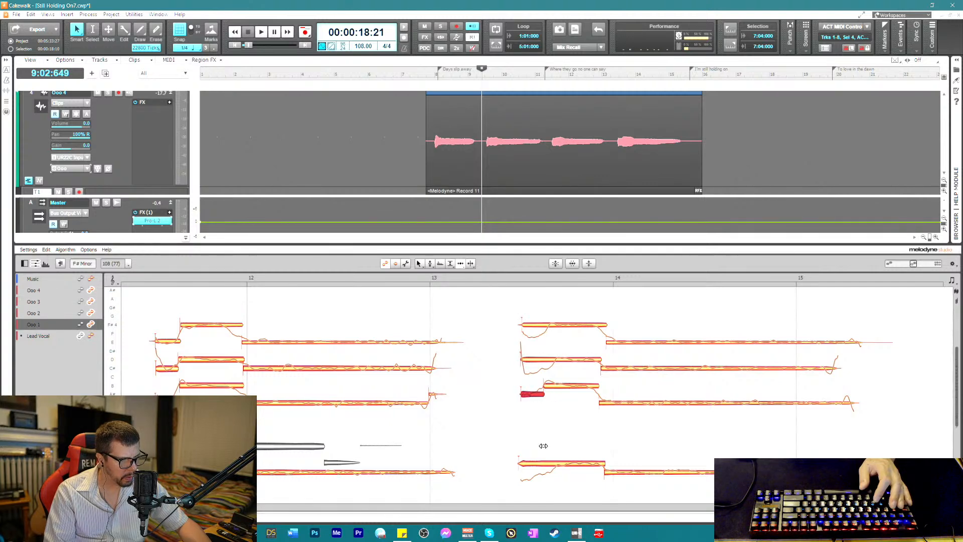
left_click(525, 464)
- Split the first fourth-phrase notes of Ooo 2, Ooo 3 and Ooo 4 where their pitch rises, using the Note Separation Tool
right_click(529, 464)
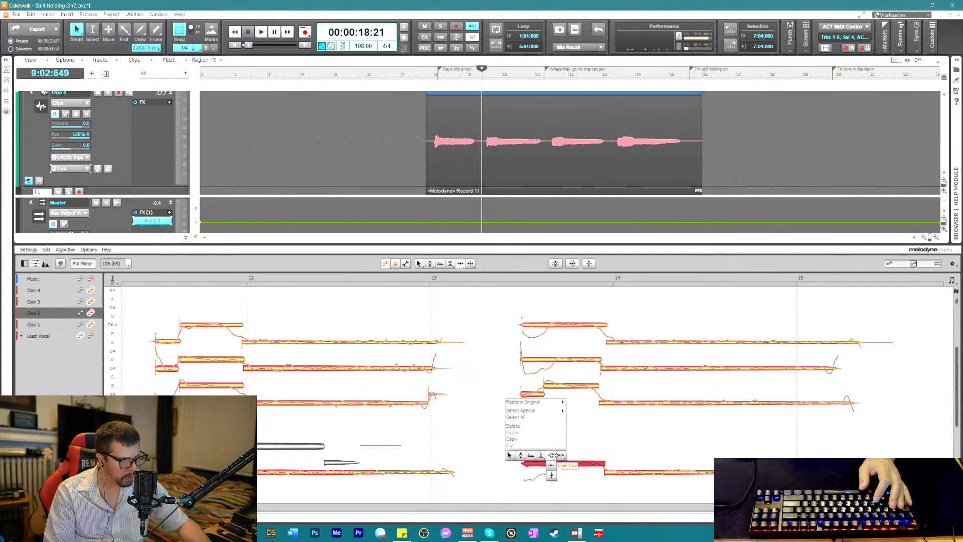
left_click(555, 455)
double_click(557, 463)
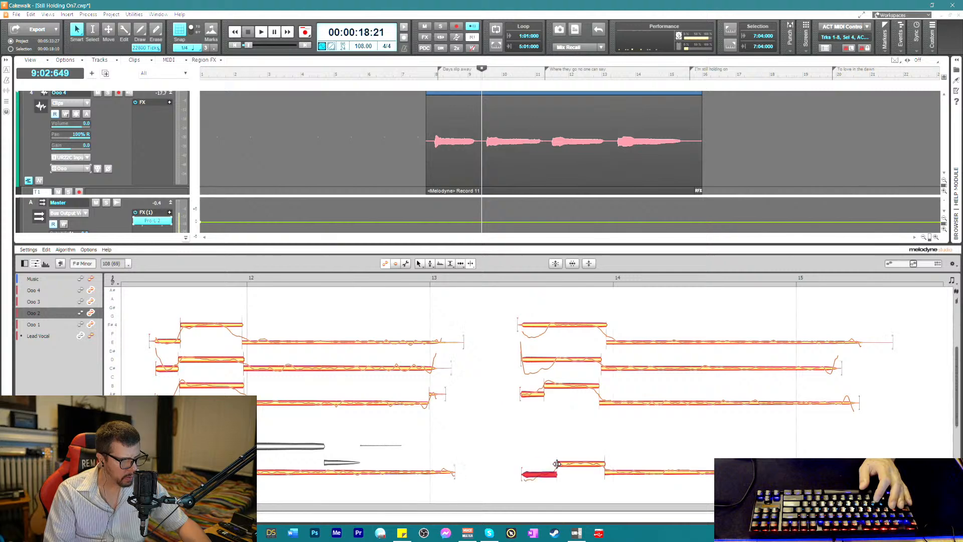
left_click(550, 363)
double_click(553, 360)
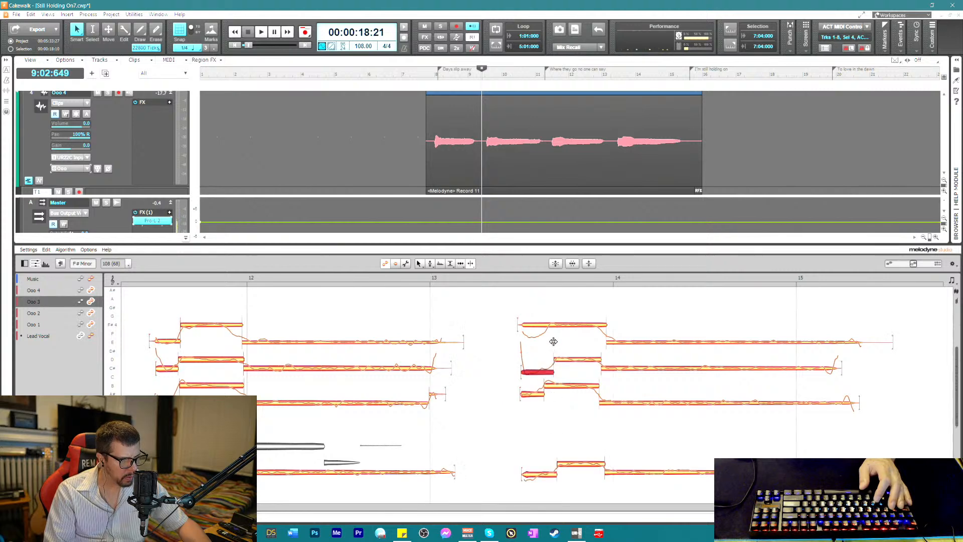
left_click(550, 322)
double_click(550, 322)
right_click(592, 351)
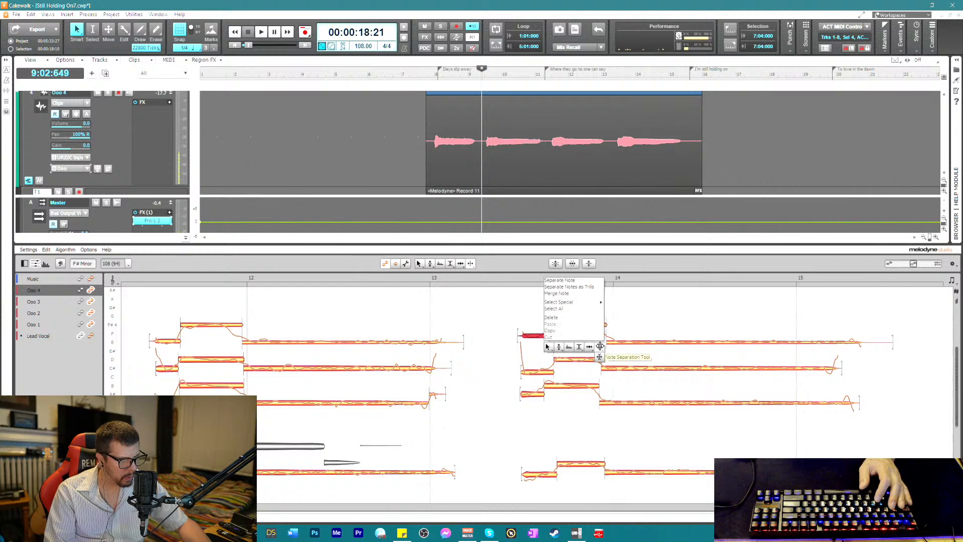
- Using the Time Tool, move the starts of Ooo 4's and Ooo 3's long fourth-phrase notes slightly later so they nearly line up
left_click(595, 346)
left_click(611, 342)
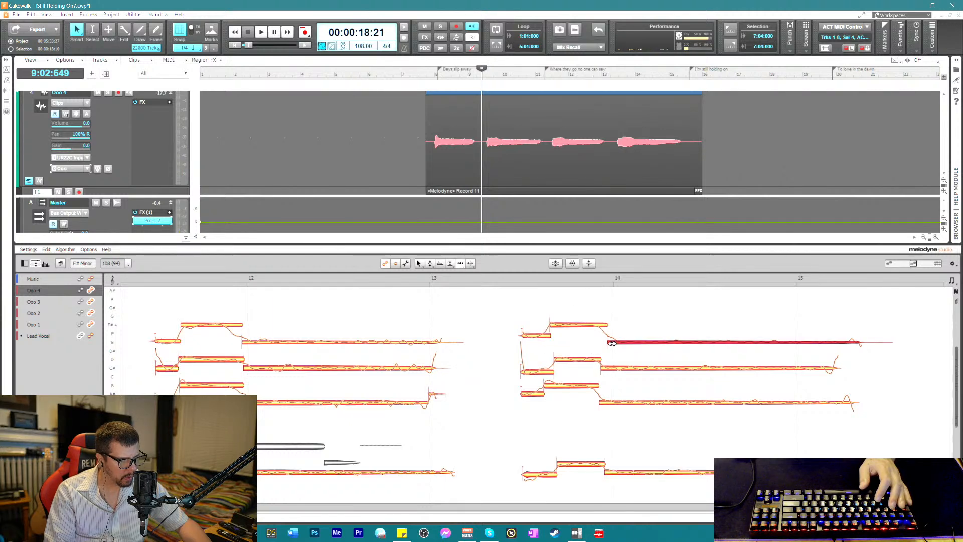
left_click(613, 369)
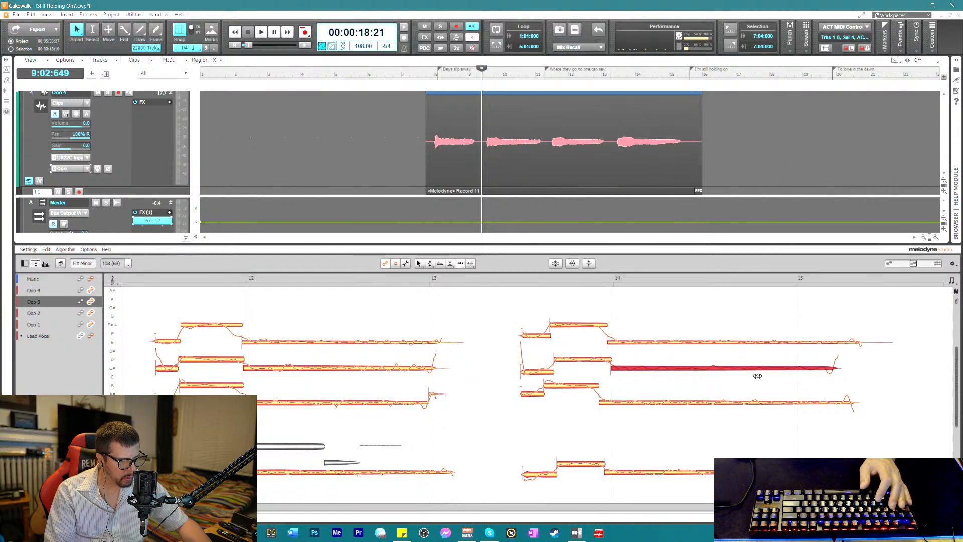
- Line up the fourth-phrase endings of Ooo 4, Ooo 3 and Ooo 1, and move Ooo 1's and Ooo 2's long-note starts later
left_click(879, 345)
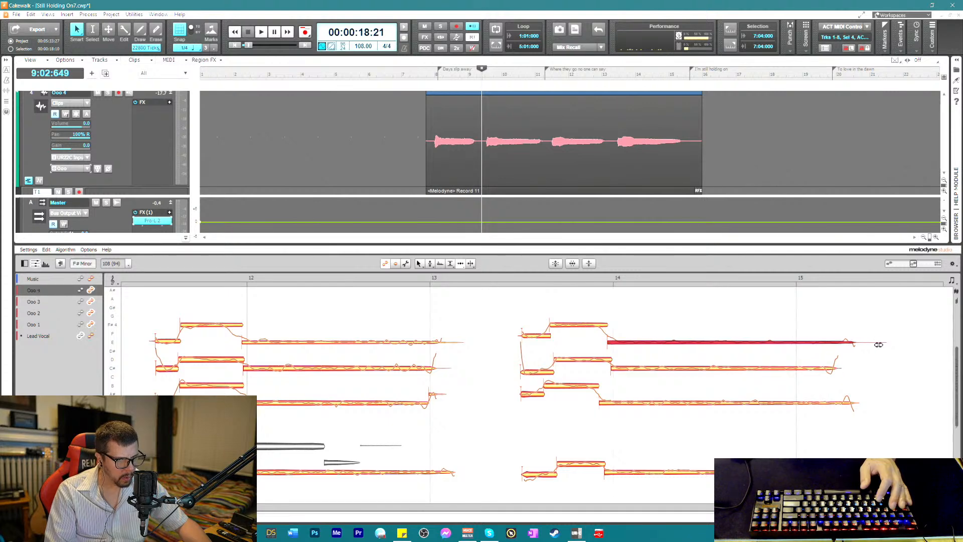
left_click(839, 367)
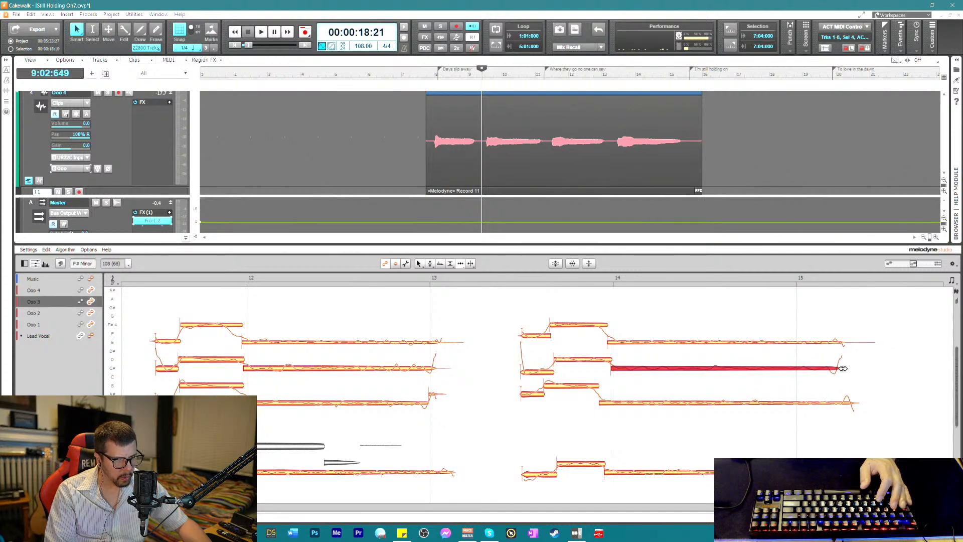
left_click(854, 402)
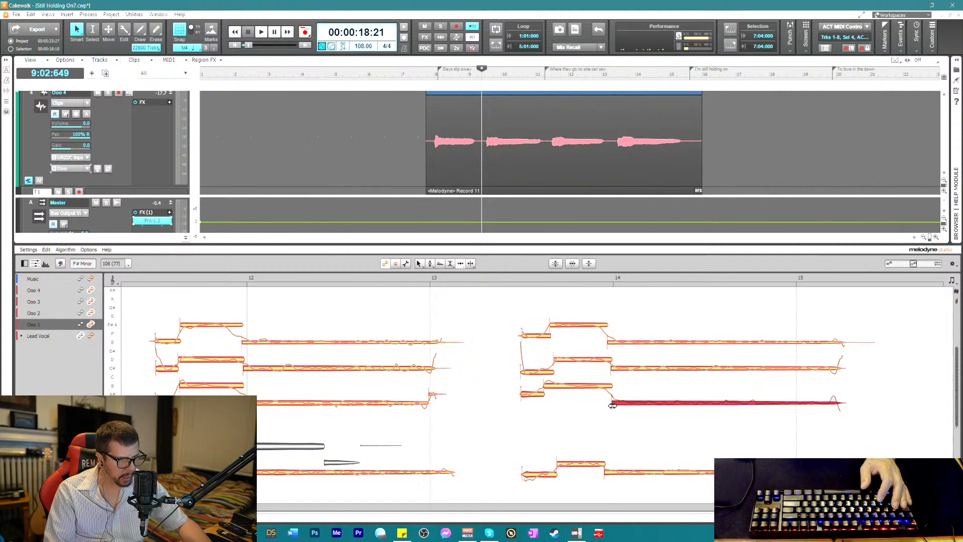
left_click(616, 473)
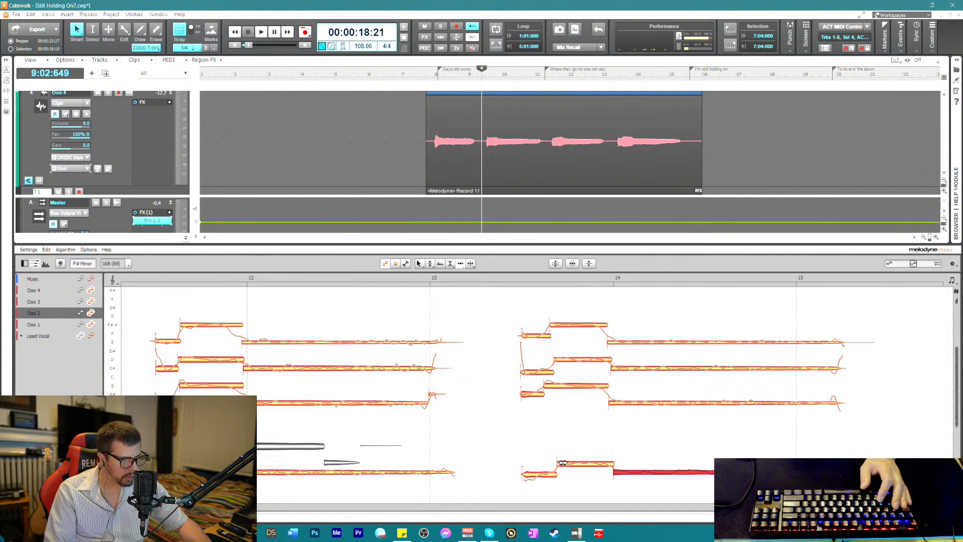
- Move the starts of the raised fourth-phrase notes in Ooo 2, Ooo 3 and Ooo 4 earlier to line up with Ooo 1
left_click(566, 359)
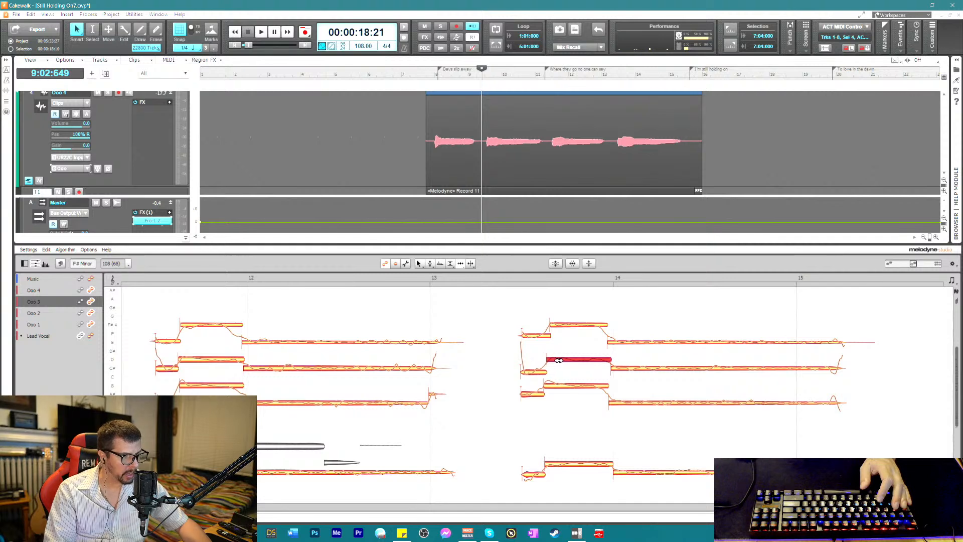
left_click(551, 324)
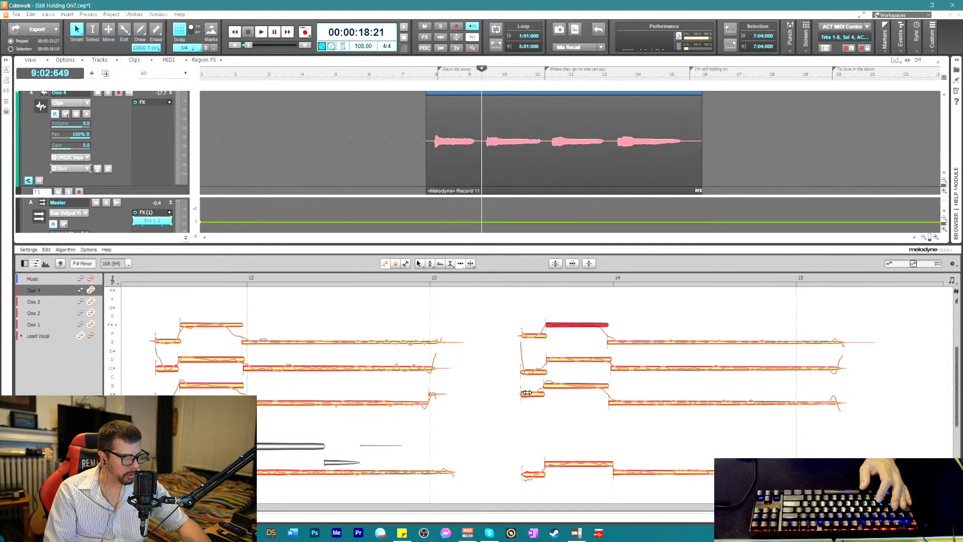
left_click(493, 277)
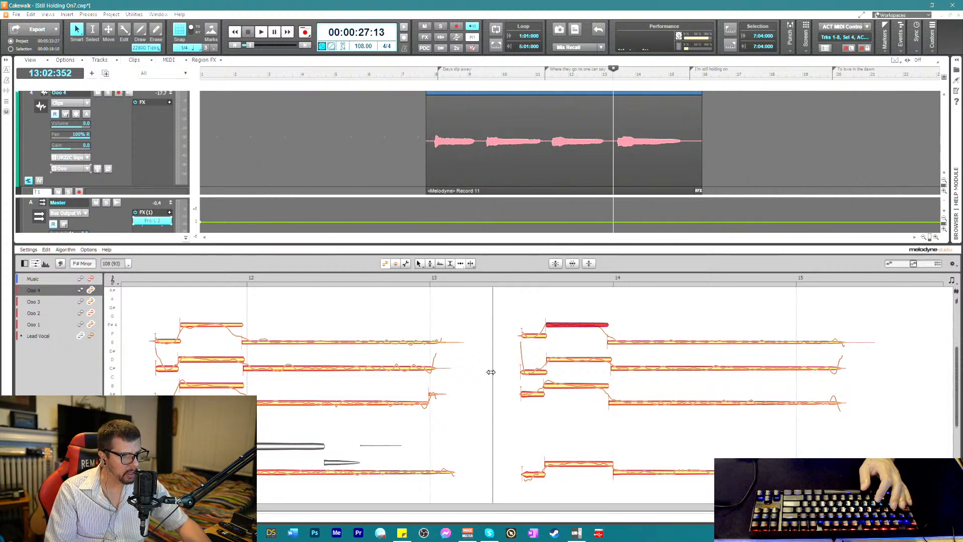
- Extend the ending of Ooo 1's long third-phrase note towards Ooo 2's ending and audition the change
left_click(447, 473)
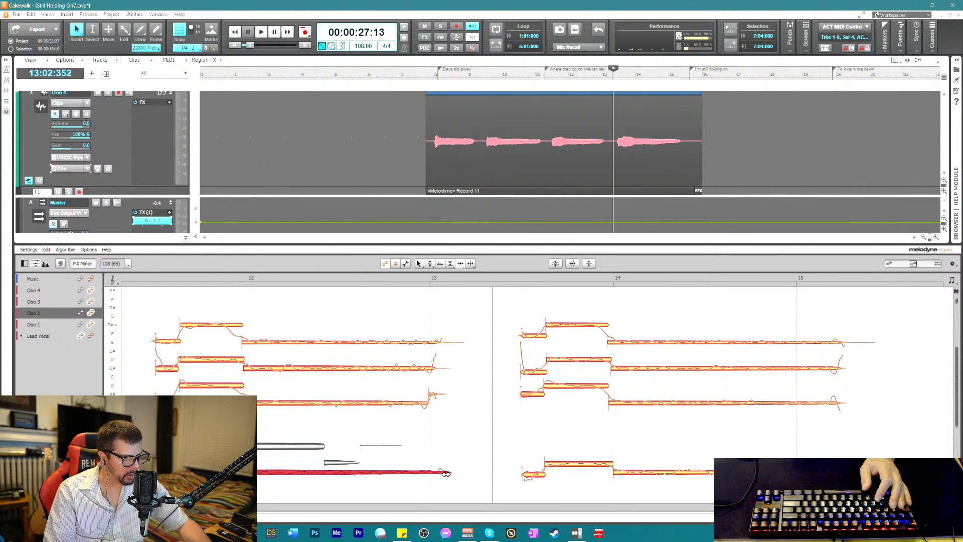
left_click_drag(410, 386, 436, 408)
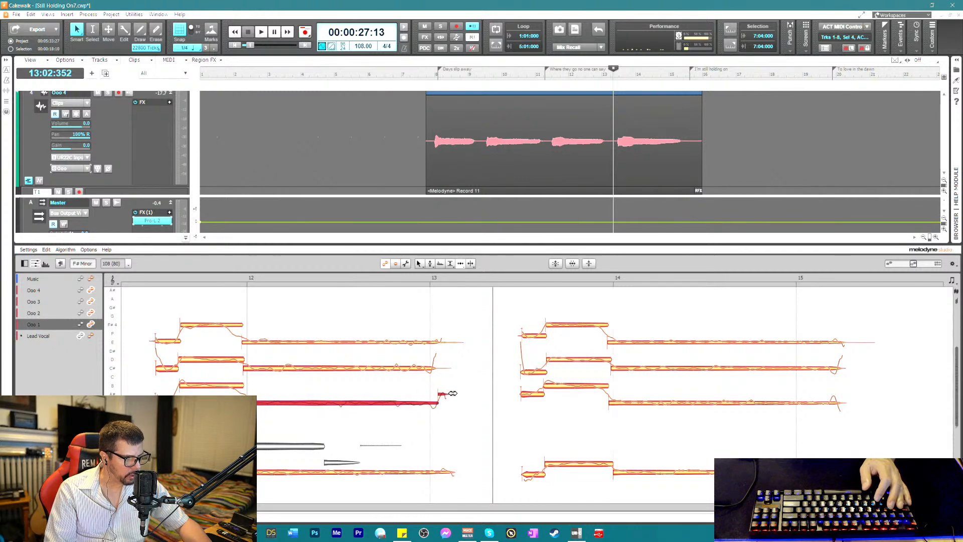
left_click(379, 277)
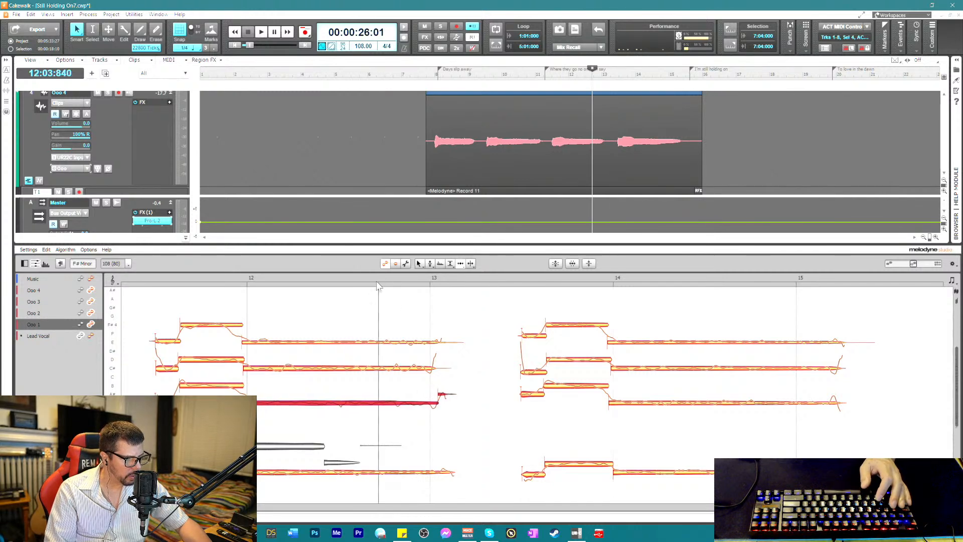
key("space")
key("space")
- Lengthen the third-phrase endings of Ooo 4, Ooo 3 and Ooo 1 to match Ooo 2 more closely, and play back the result
left_click(451, 343)
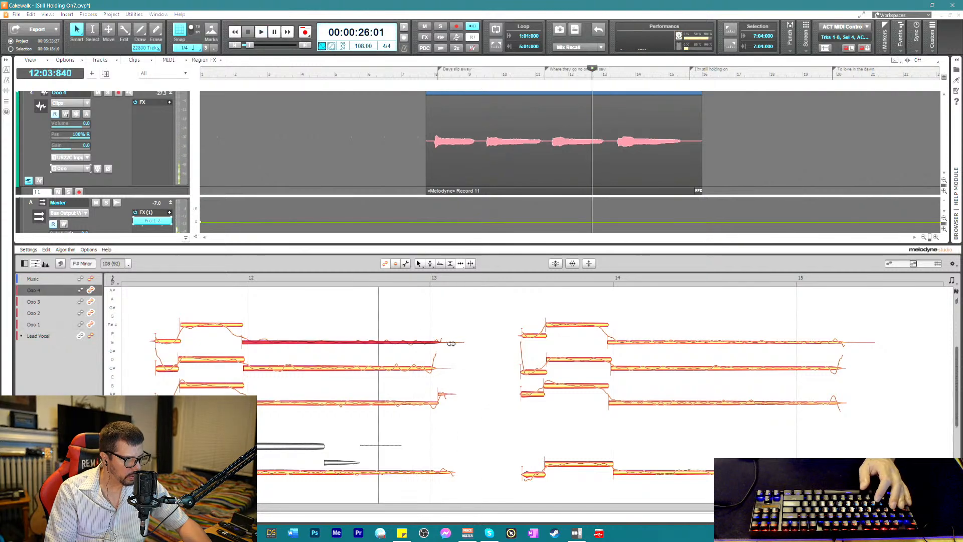
left_click(442, 369)
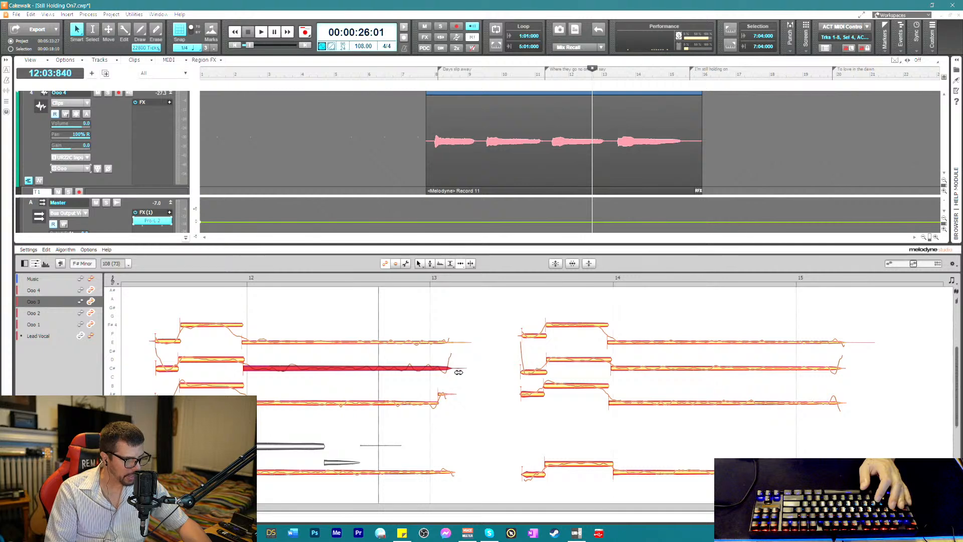
left_click(454, 403)
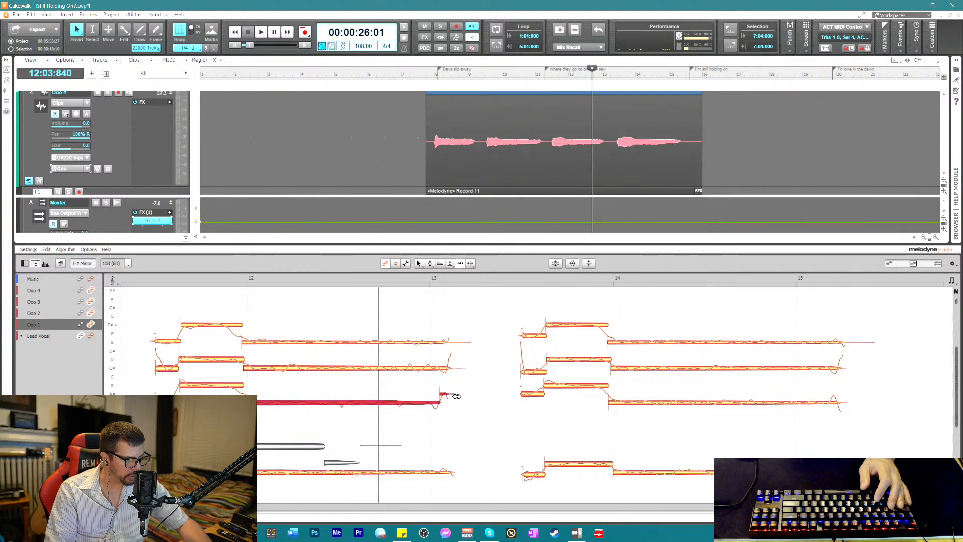
key("space")
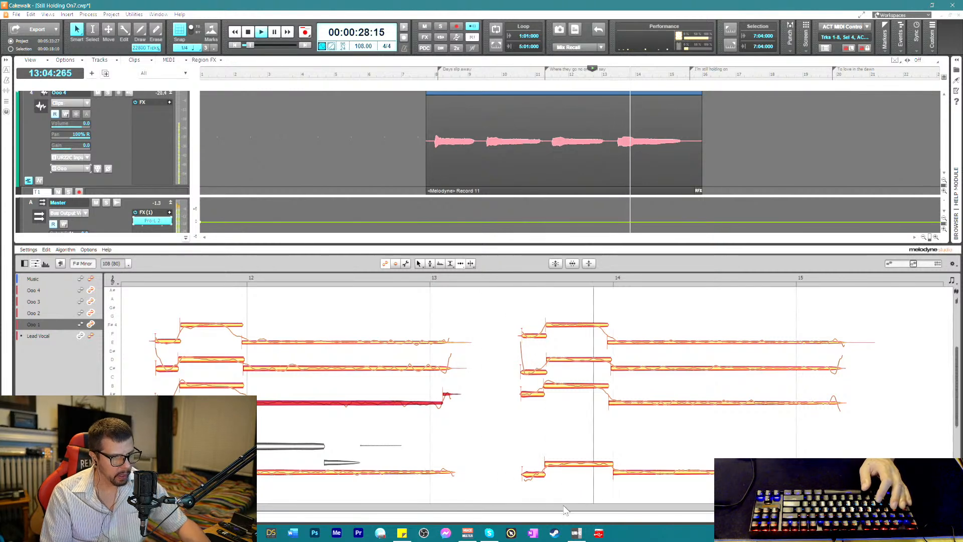
key("space")
key("Escape")
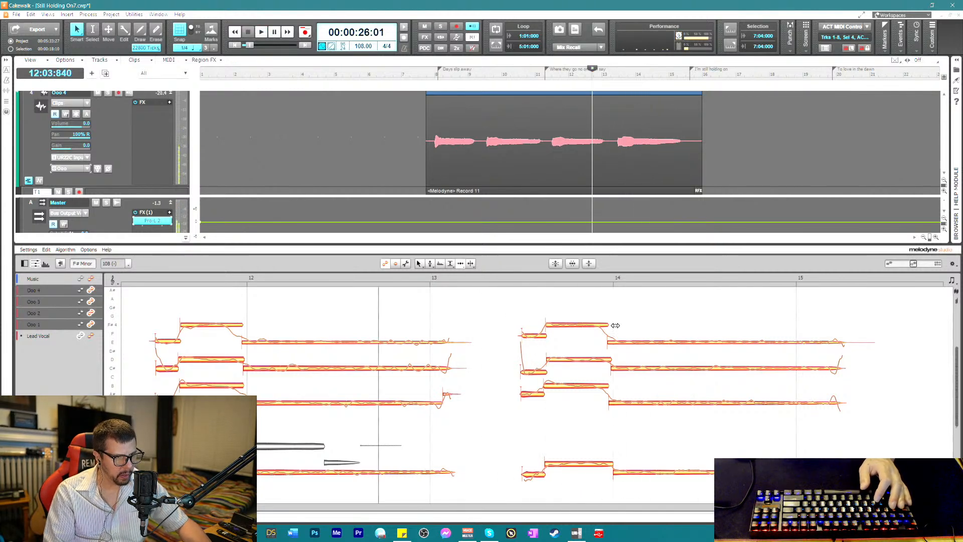
- Move Ooo 4's long fourth-phrase note start slightly later and set the amplitude of Ooo 4's fourth-phrase notes to -4.32 dB
left_click(610, 341)
key("space")
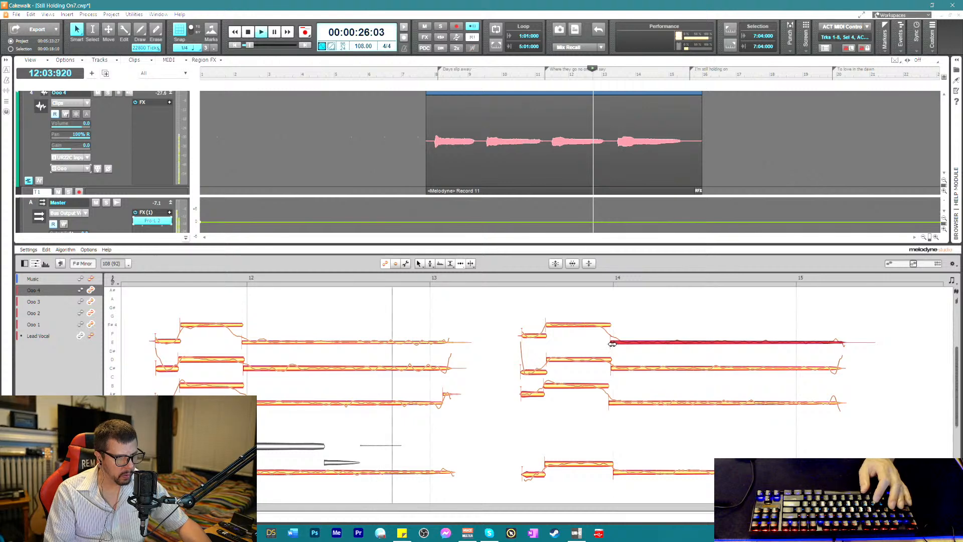
left_click_drag(522, 311, 626, 350)
right_click(626, 351)
left_click(623, 356)
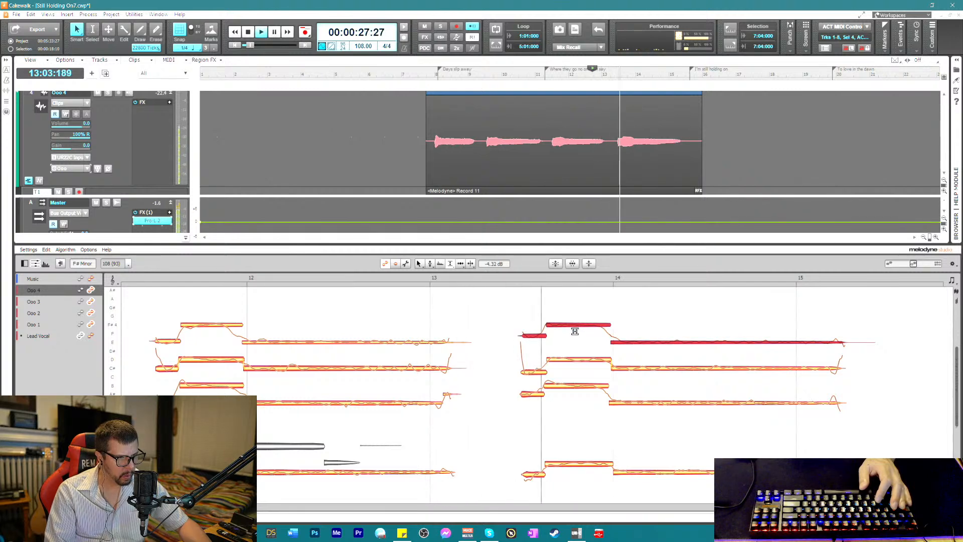
- Set the amplitude of Ooo 3's first two fourth-phrase notes to -6.00 dB during playback
left_click_drag(523, 352, 597, 371)
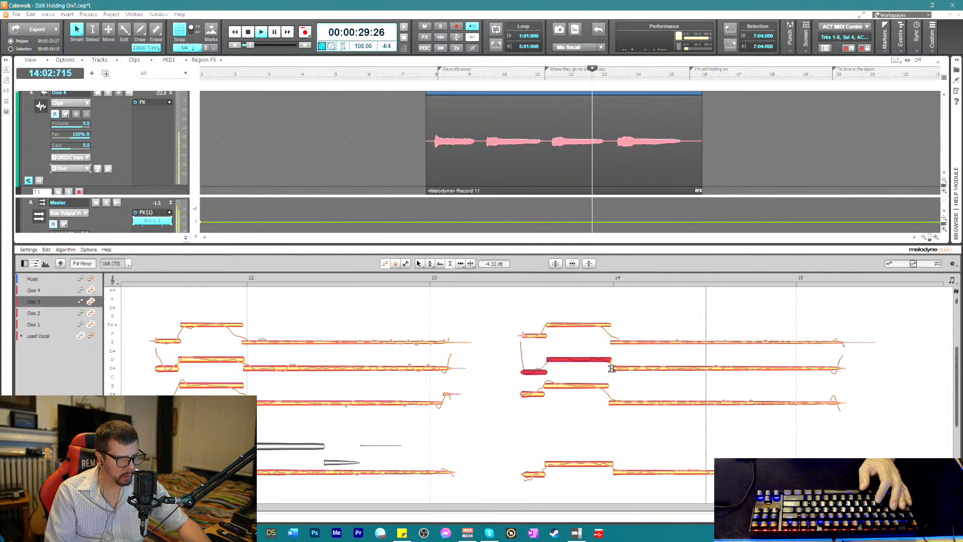
left_click(616, 368)
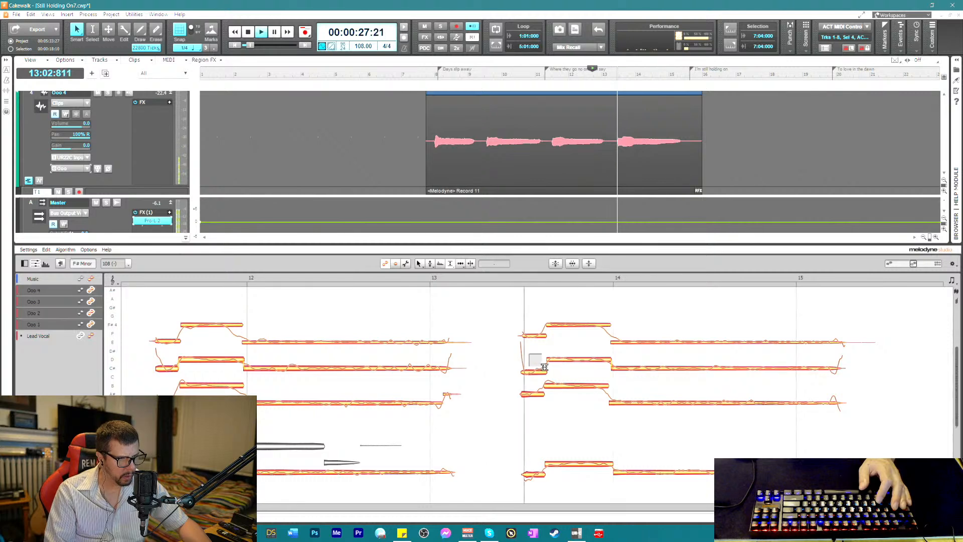
double_click(558, 360)
left_click_drag(558, 360, 556, 367)
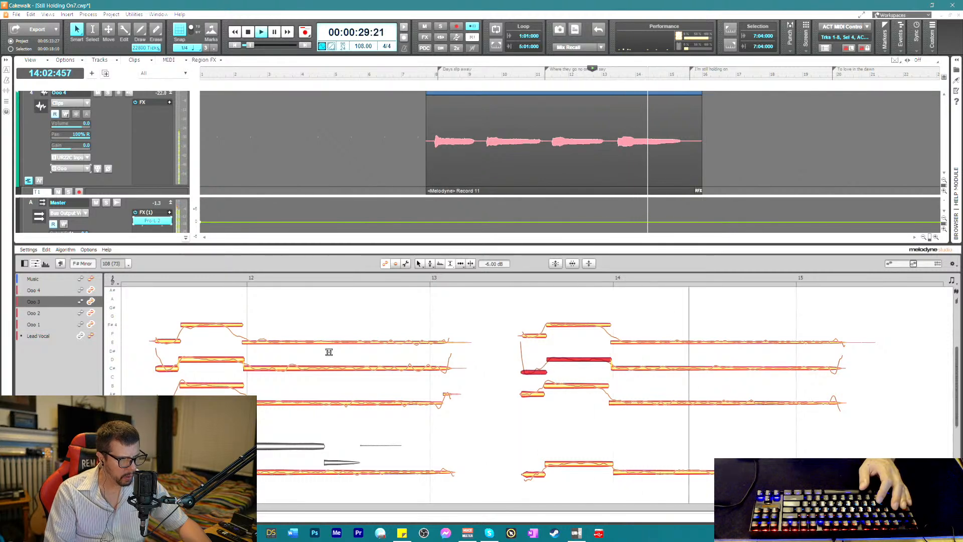
key("space")
- Set the amplitude of Ooo 4's third-phrase notes to -4.32 dB and play from the start of that phrase
left_click_drag(154, 308, 266, 346)
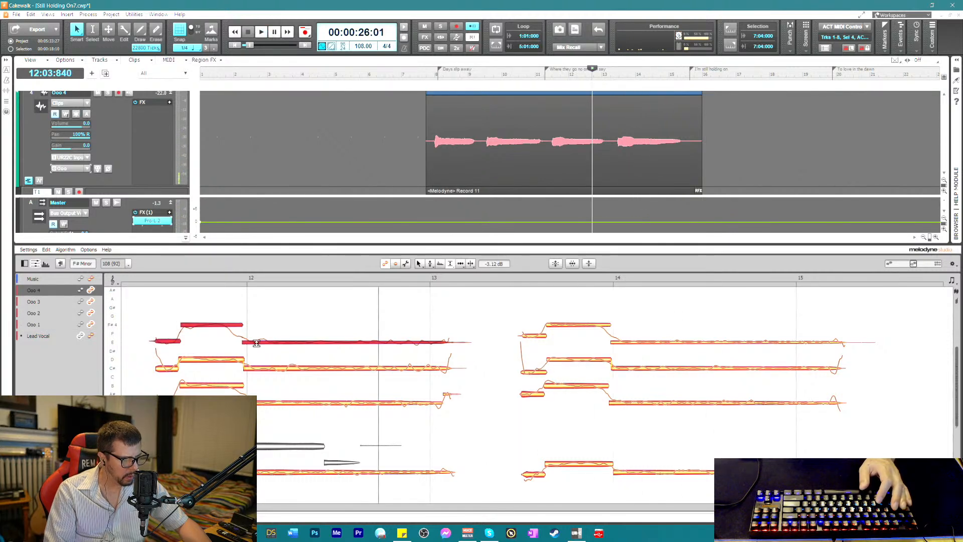
double_click(148, 284)
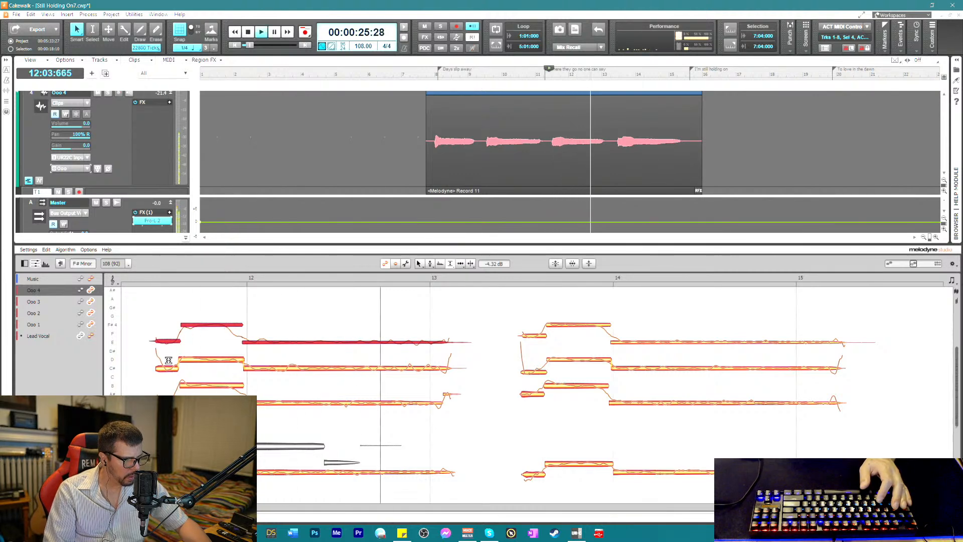
key("space")
- Play back the third and fourth phrases repeatedly to check the balance and timing of the Ooo harmonies
left_click_drag(160, 357, 275, 370)
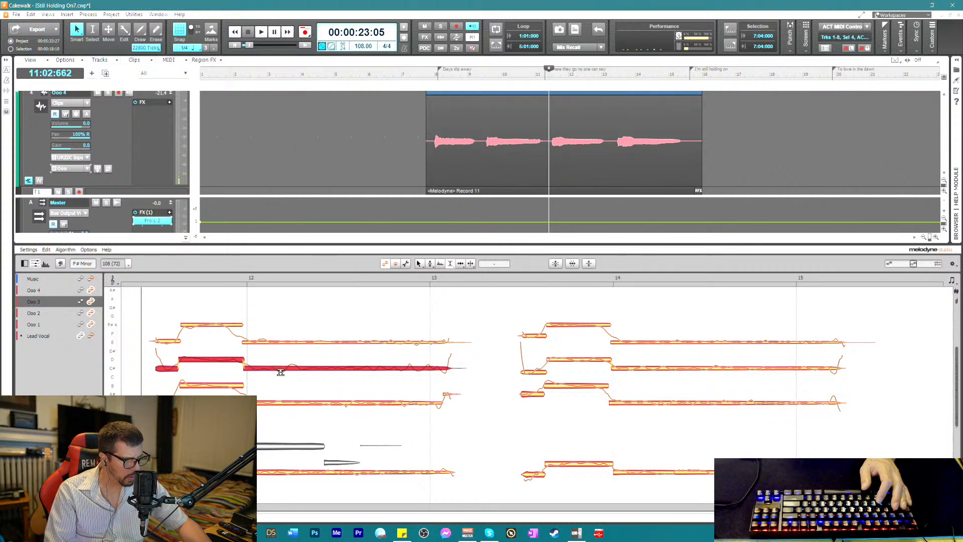
key("space")
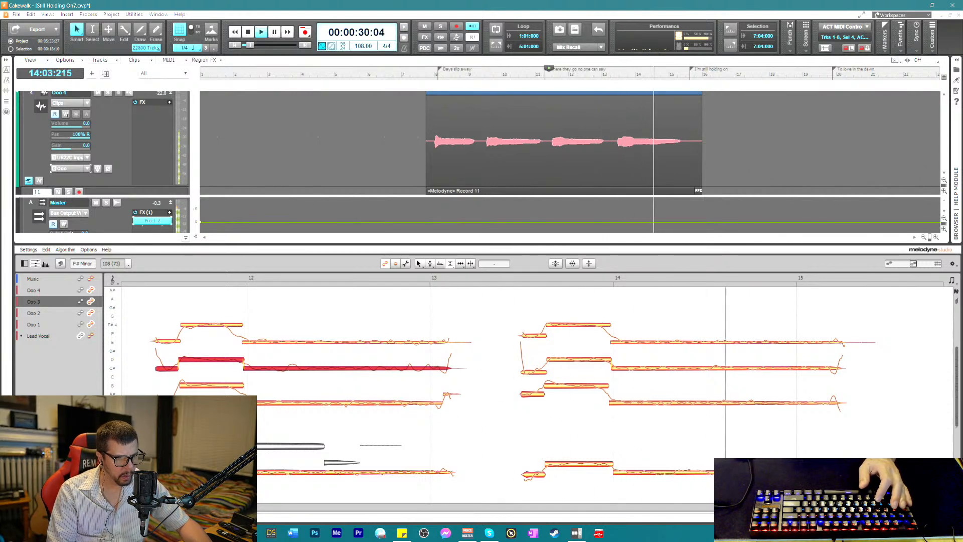
key("space")
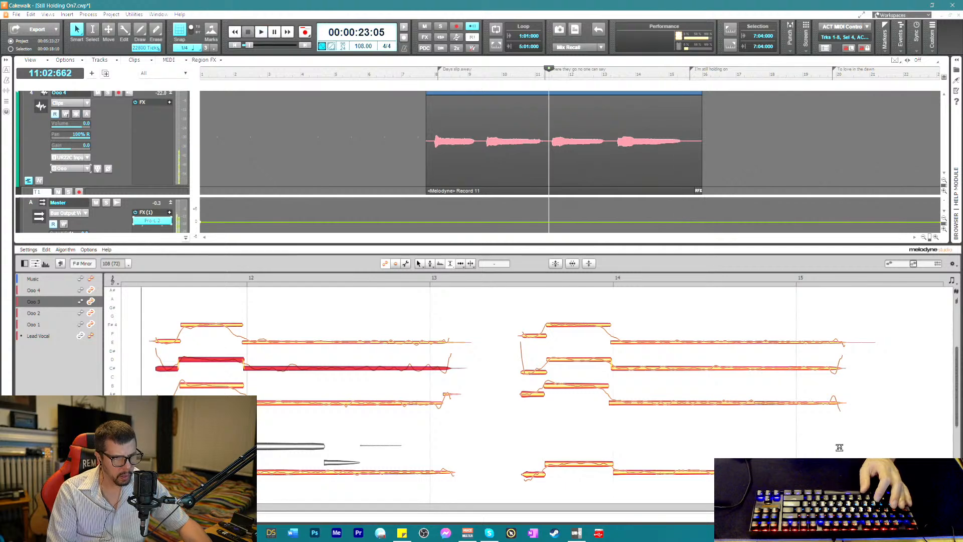
left_click(855, 447)
key("space")
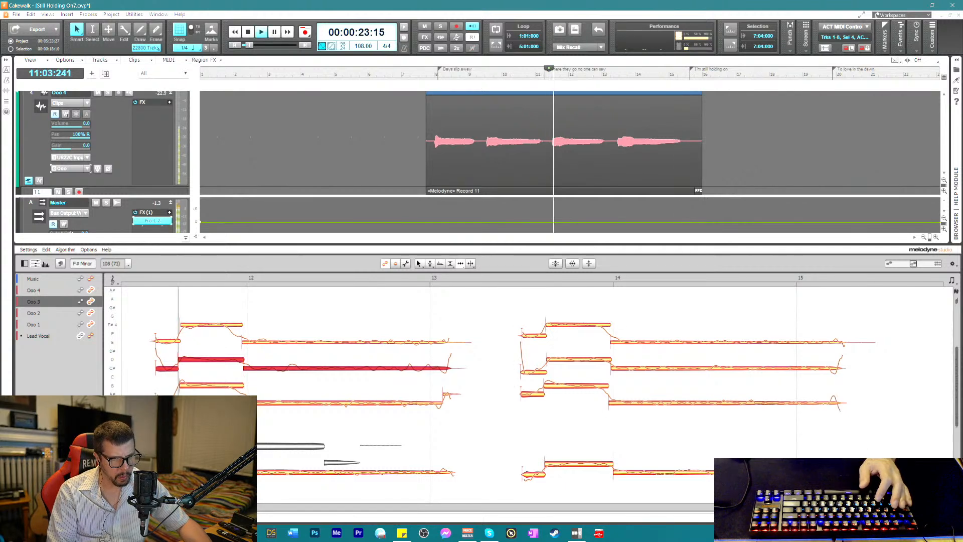
key("space")
left_click(33, 313)
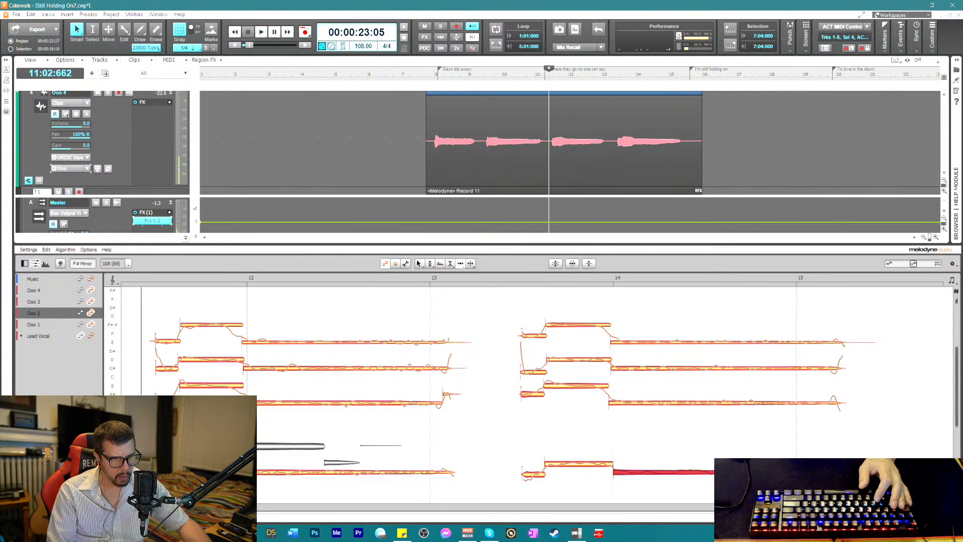
key("space")
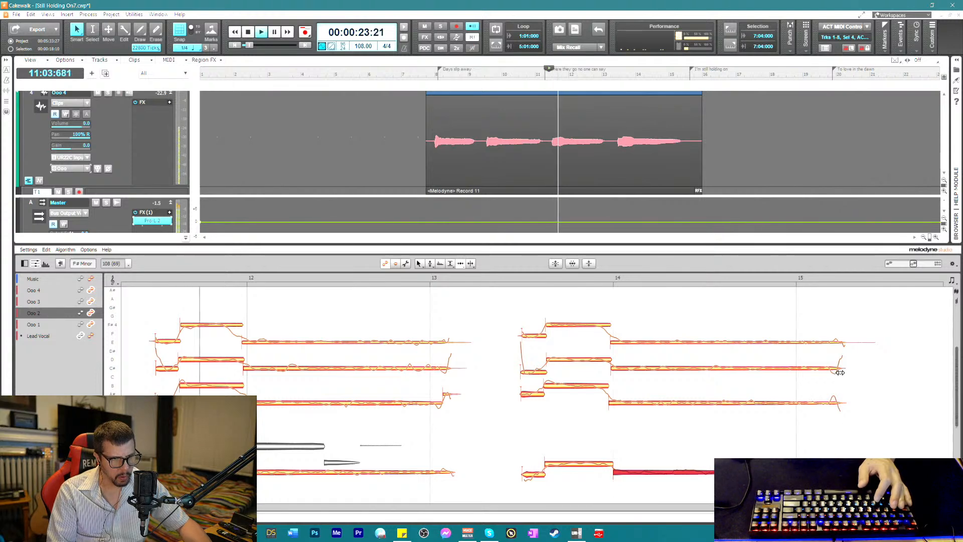
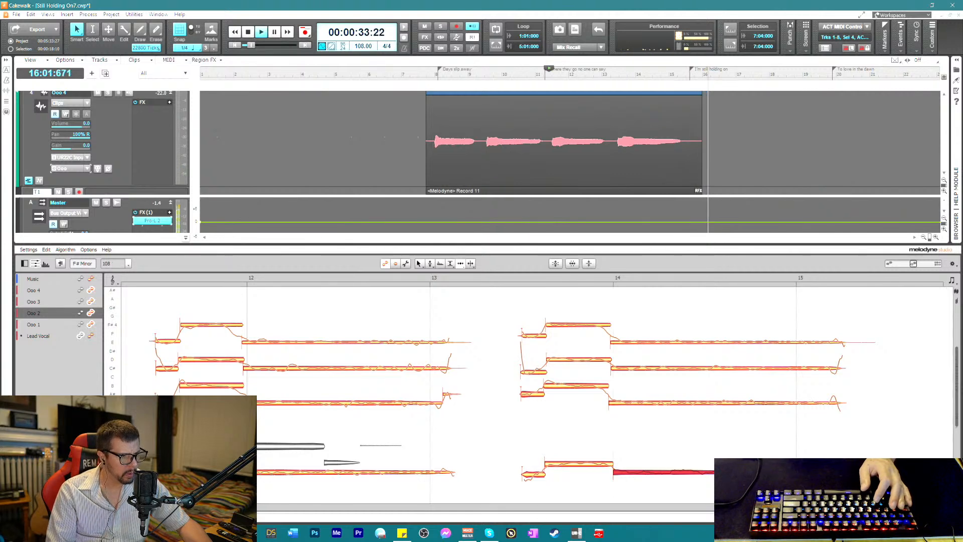
key("space")
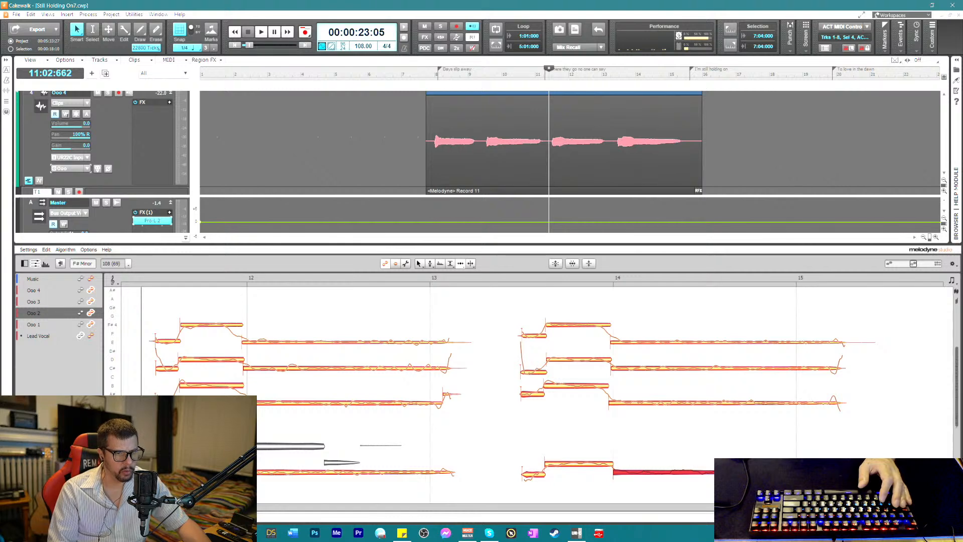
- Check the Ooo track waveforms in the full track view and return to the earlier phrases in the Melodyne editor
key("d")
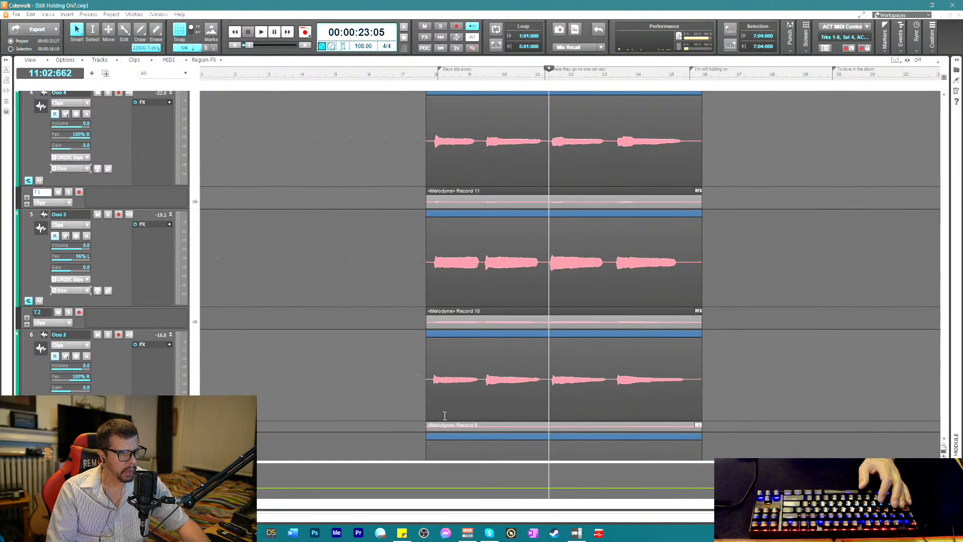
key("d")
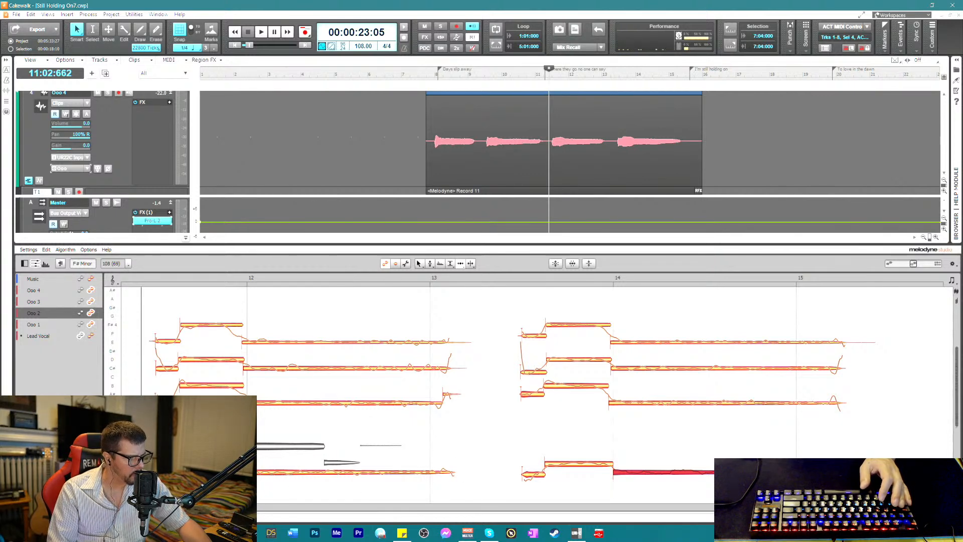
scroll(221, 305, "left", 10)
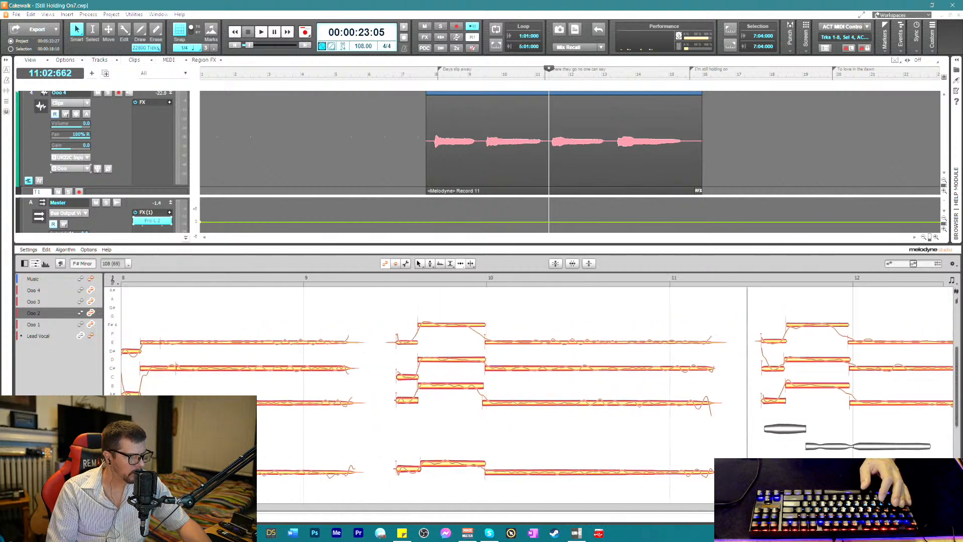
- Set the amplitude of Ooo 3's first-phrase notes to -3.72 dB and play from the start of that phrase
left_click(228, 283)
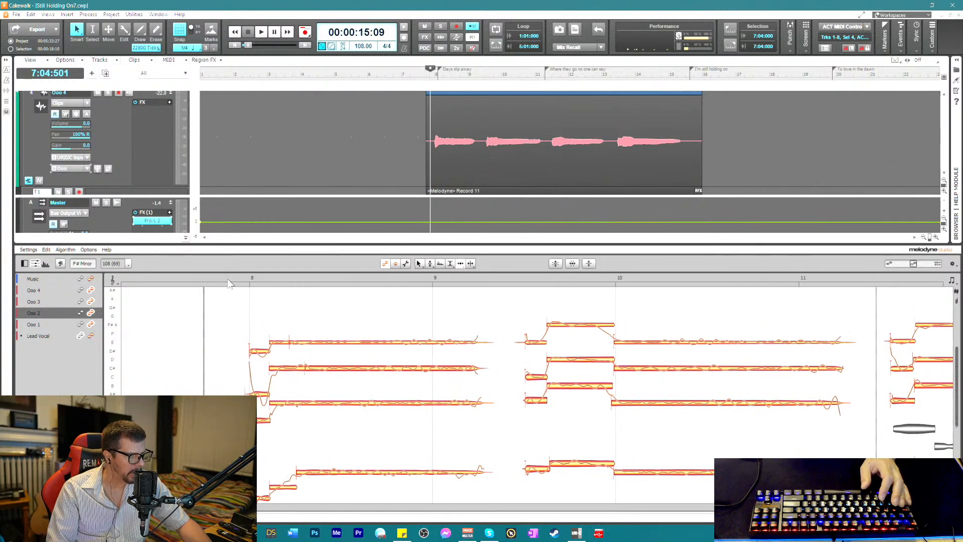
key("space")
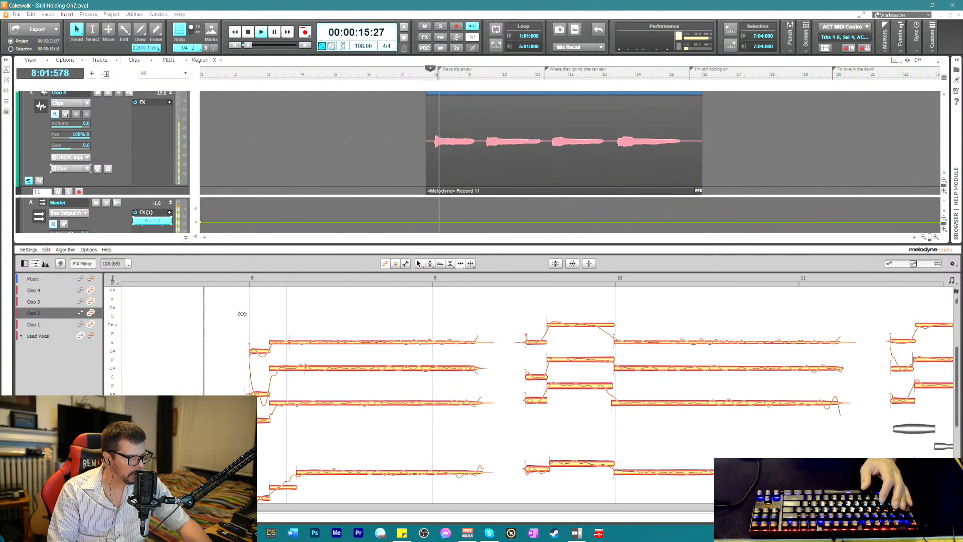
key("space")
left_click_drag(261, 365, 316, 387)
left_click_drag(251, 370, 318, 394)
right_click(327, 390)
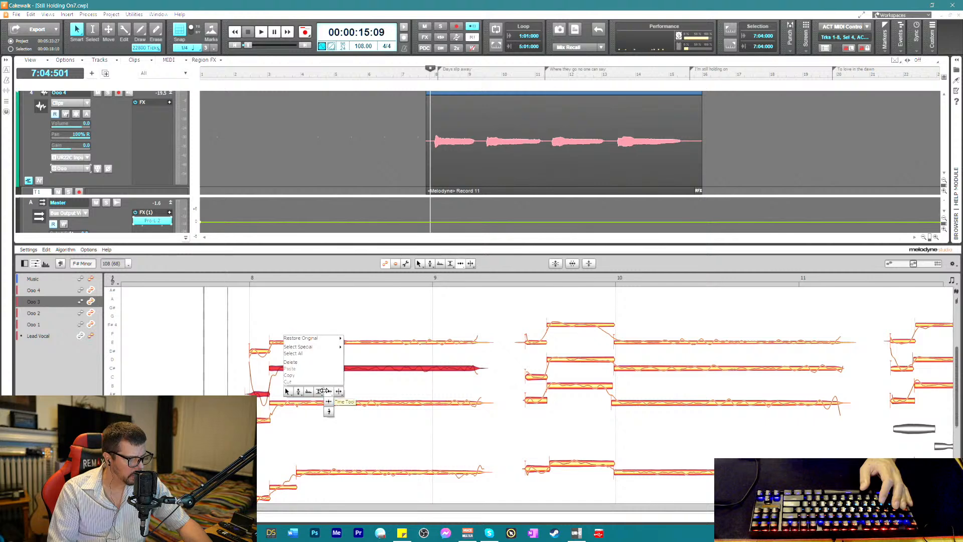
left_click(324, 387)
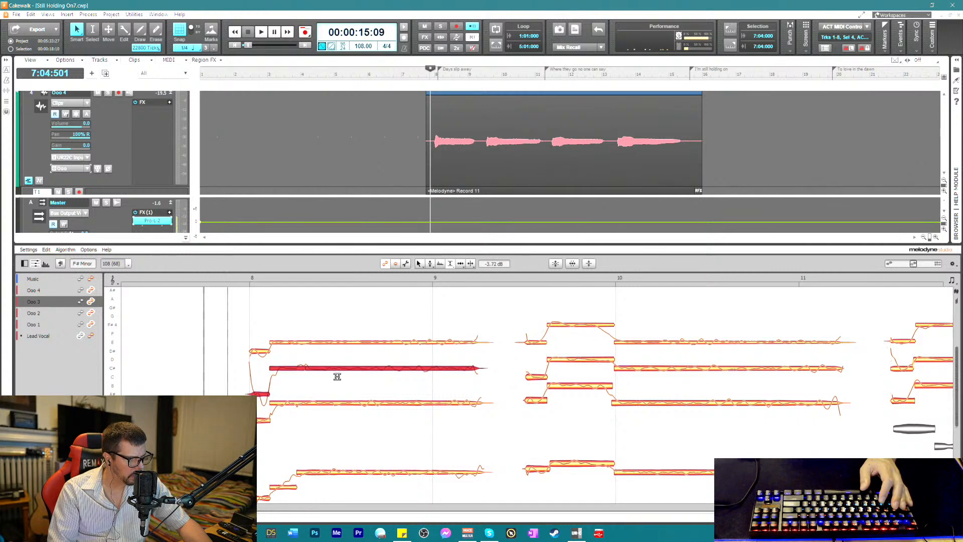
key("space")
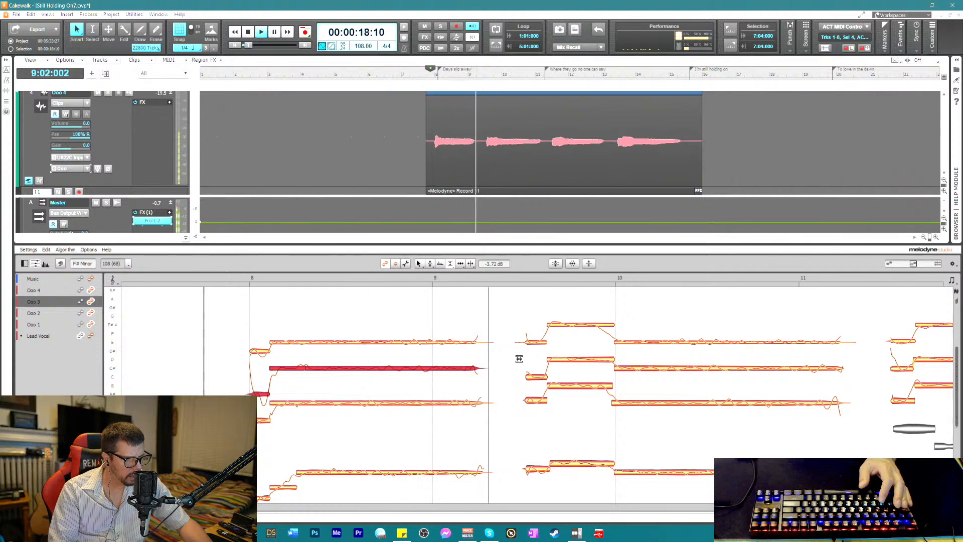
- Set the amplitude of Ooo 3's first two second-phrase notes to -2.40 dB and its long note to -4.32 dB during playback
left_click_drag(520, 359, 554, 377)
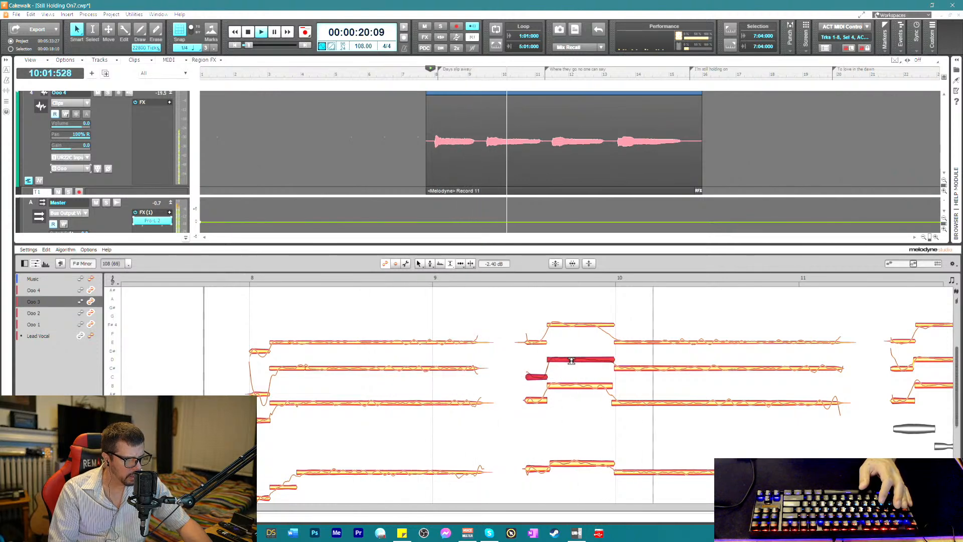
key("space")
key("space")
left_click(638, 369)
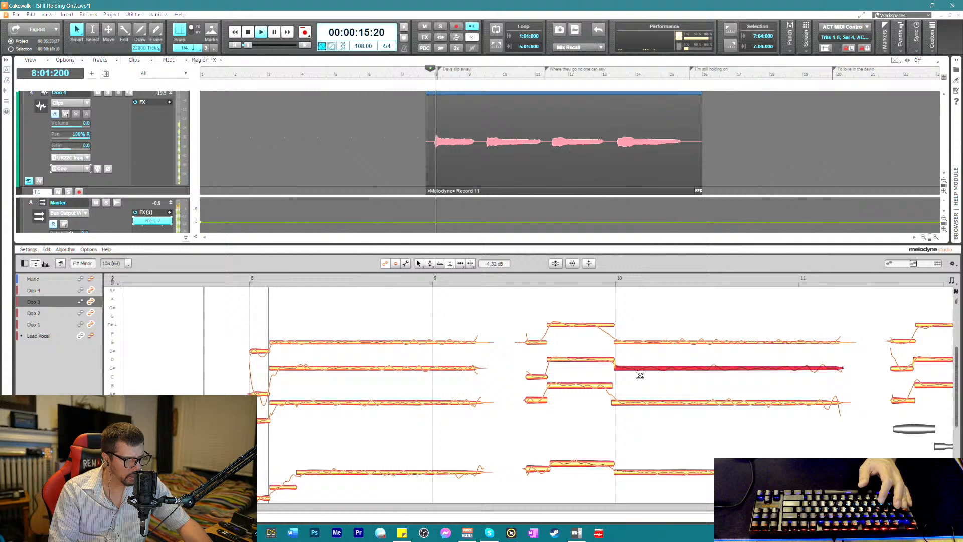
left_click(504, 279)
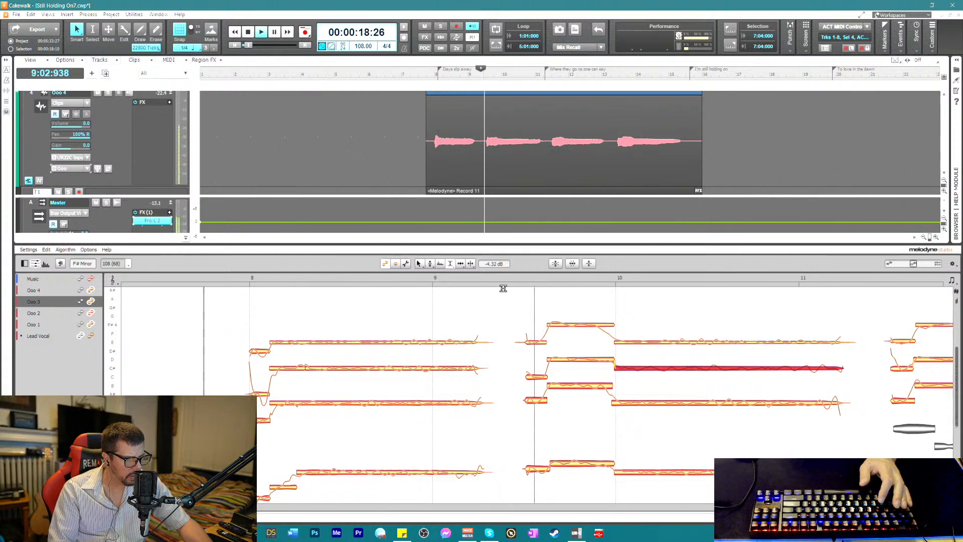
- Check the amplitude of Ooo 1's second-phrase notes and long first-phrase note, and play the first phrase
key("space")
left_click(536, 399)
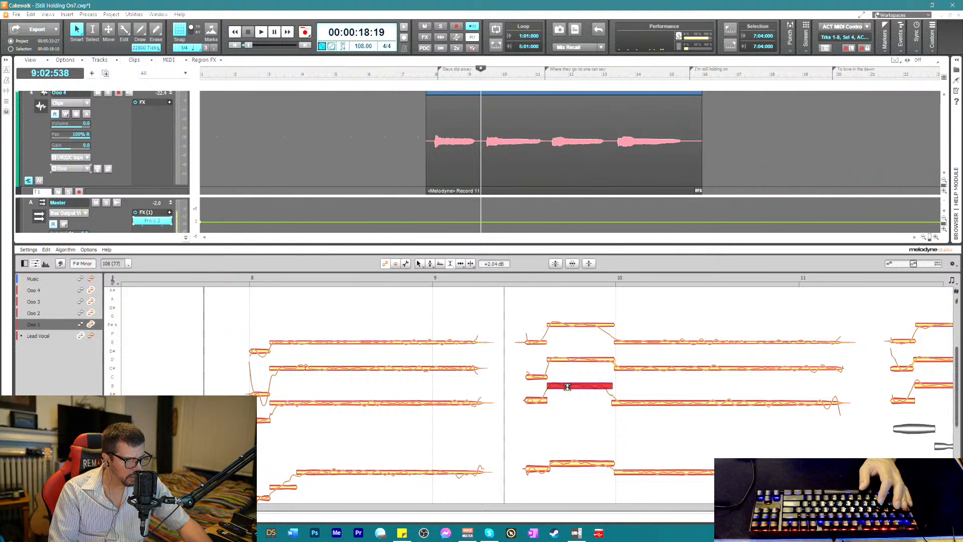
left_click(354, 402)
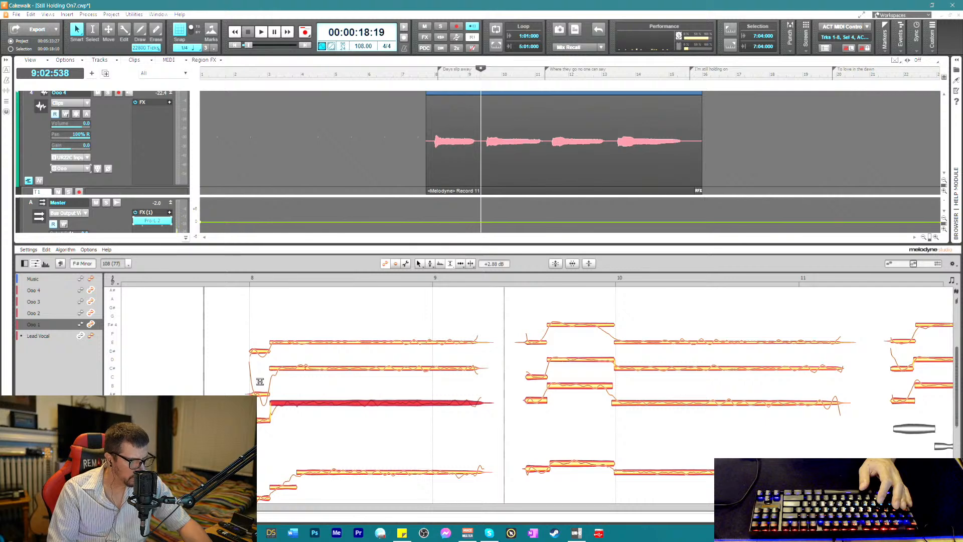
left_click(228, 276)
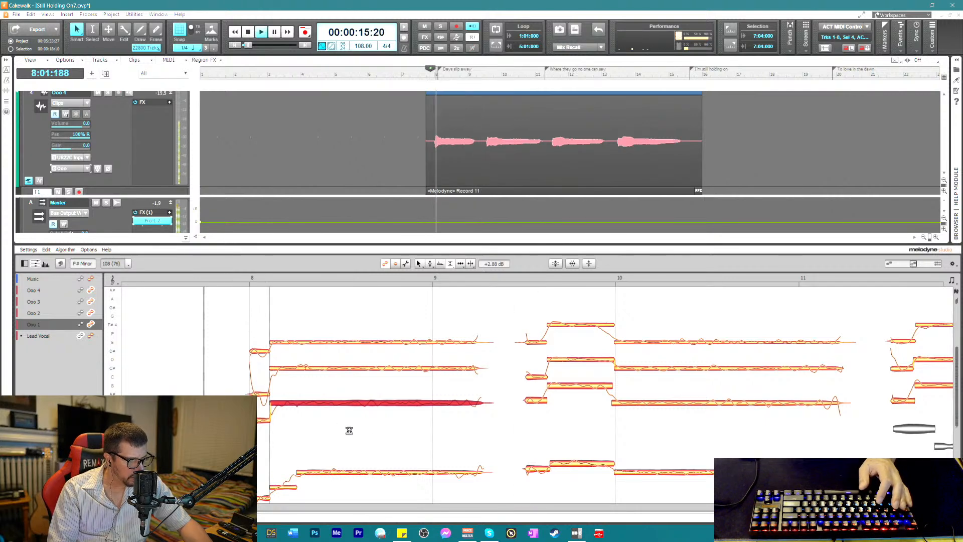
key("space")
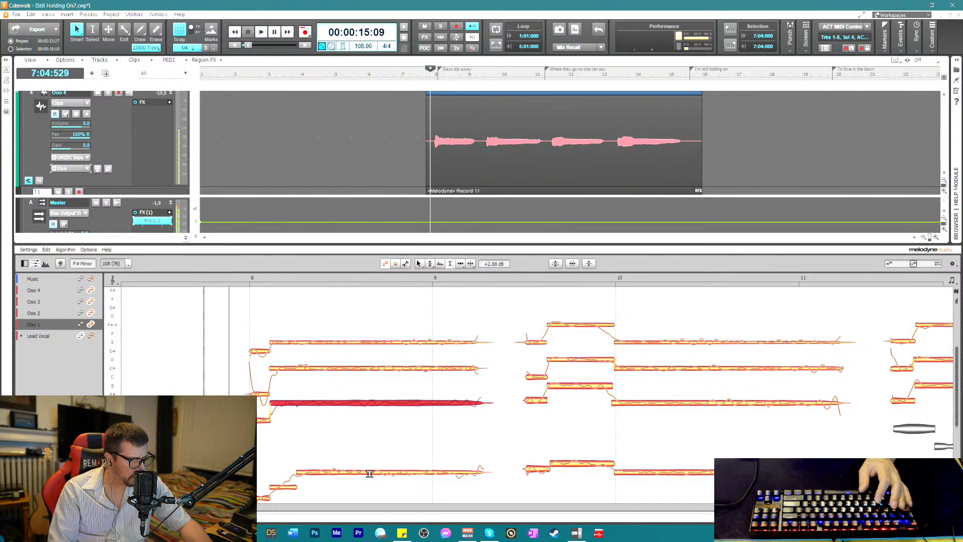
- Set the pitch drift of Ooo 2's long first-phrase note to 2.0% and play the phrase
left_click(369, 472)
right_click(370, 473)
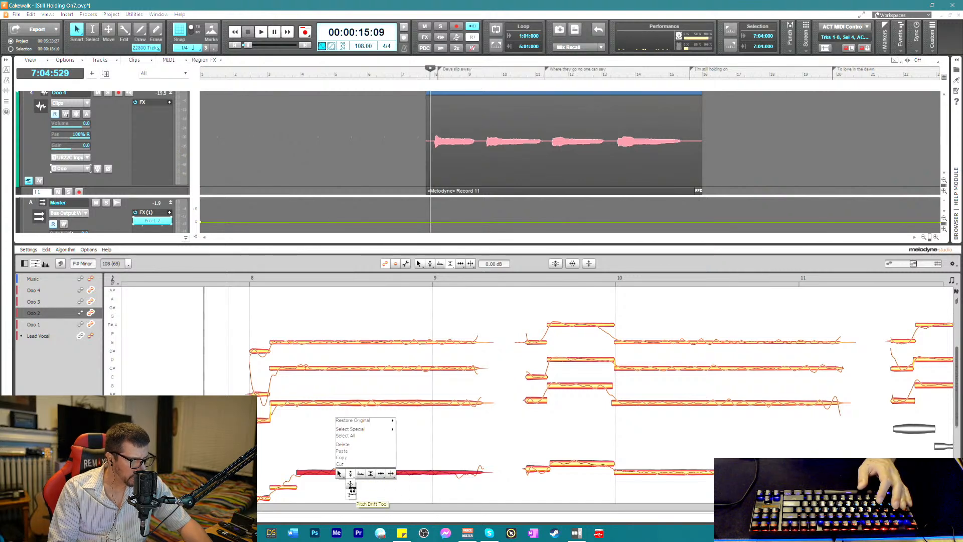
left_click(351, 495)
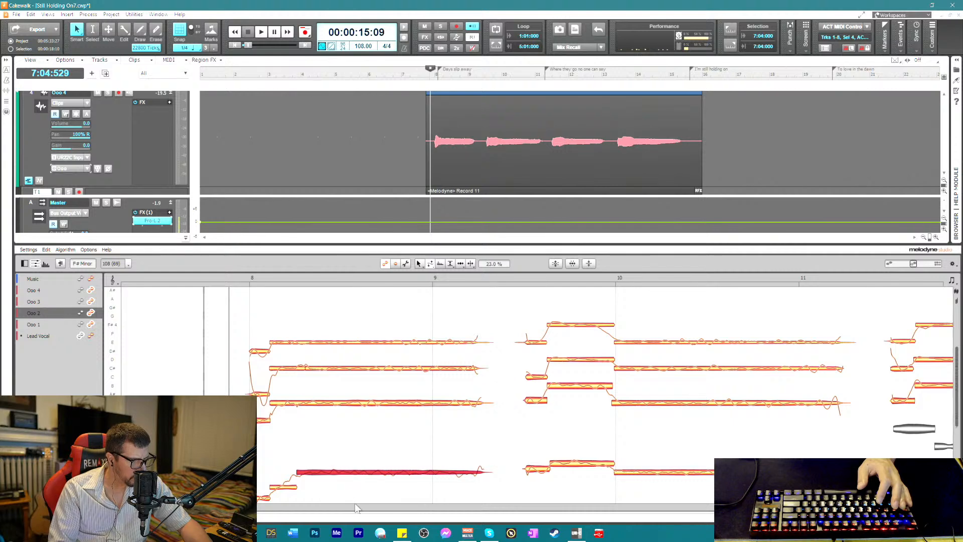
key("space")
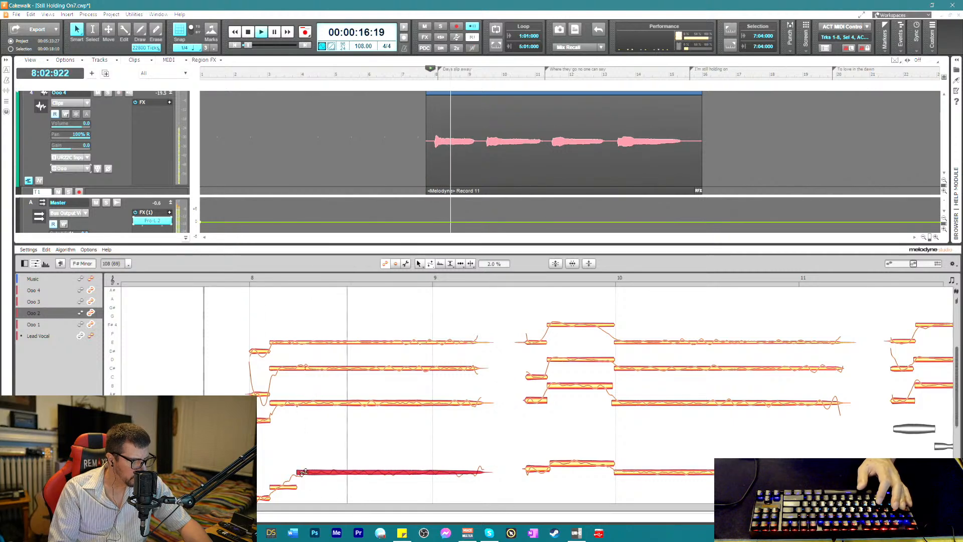
key("space")
- Move the pitch of Ooo 2's second first-phrase note to C 3 -25 ct and play back the first phrases
right_click(271, 449)
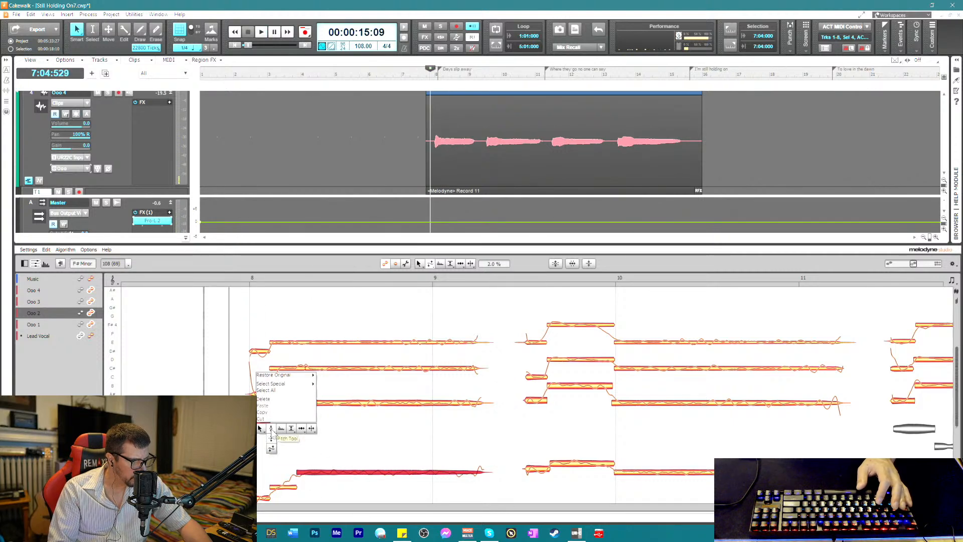
left_click(272, 428)
key("space")
left_click(284, 483)
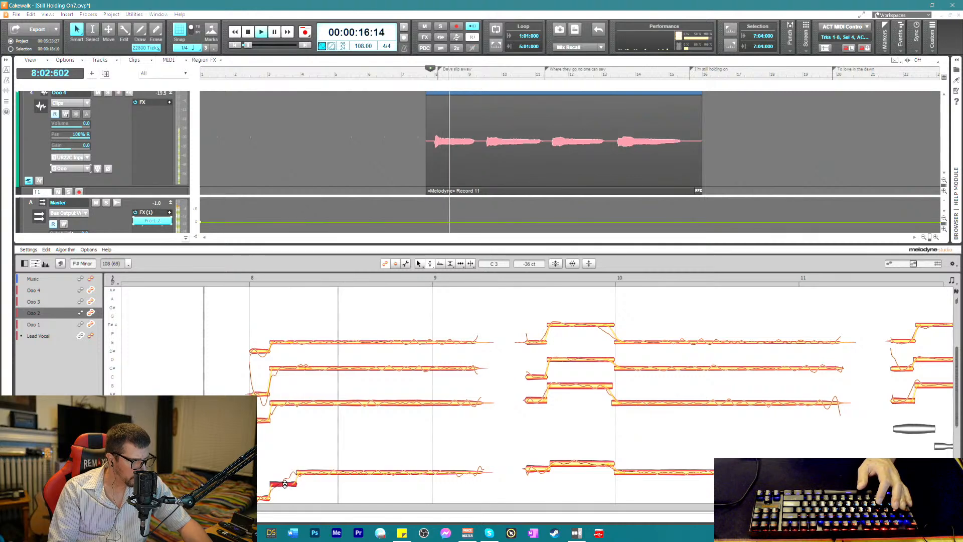
left_click_drag(284, 483, 303, 495)
key("space")
key("space")
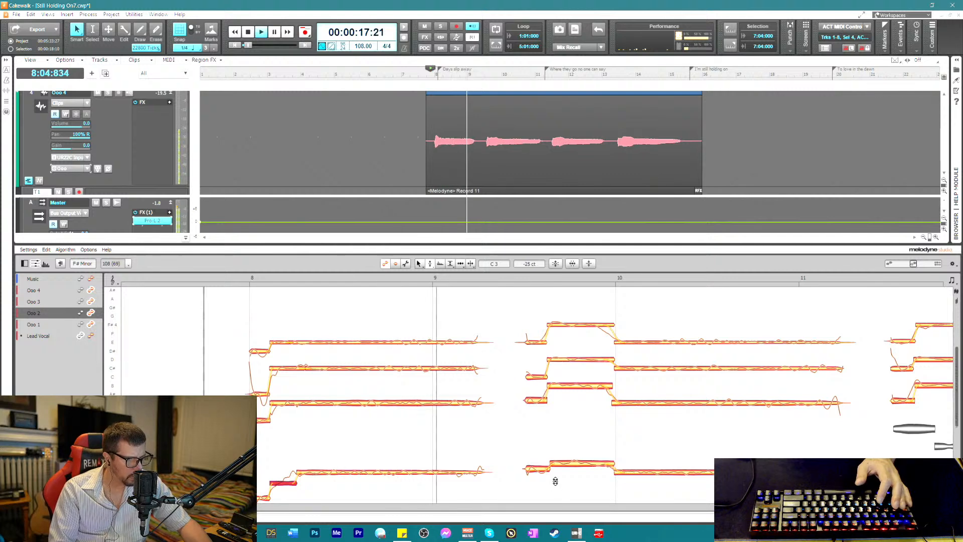
key("space")
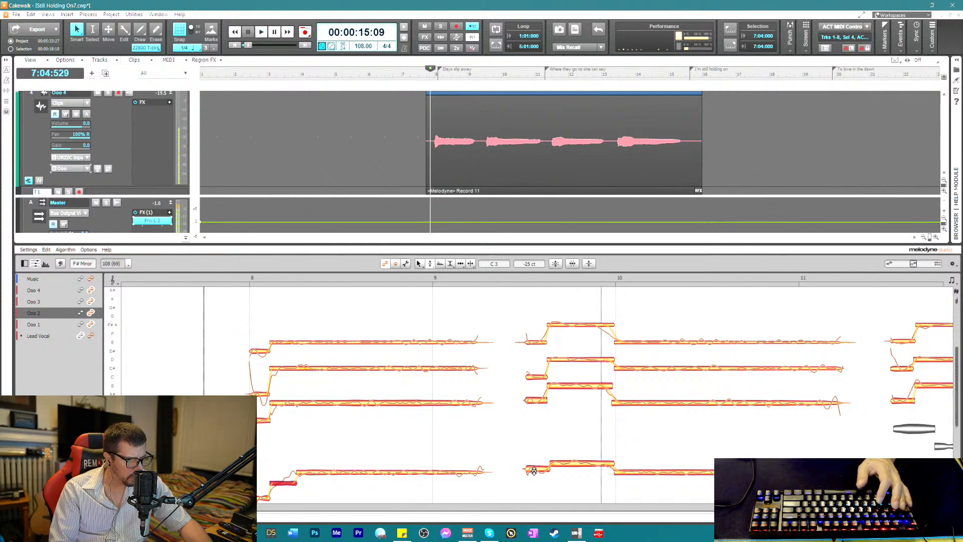
- Play from the second phrase, and set the amplitude of Ooo 4's third-phrase notes to -6.48 dB
left_click(498, 275)
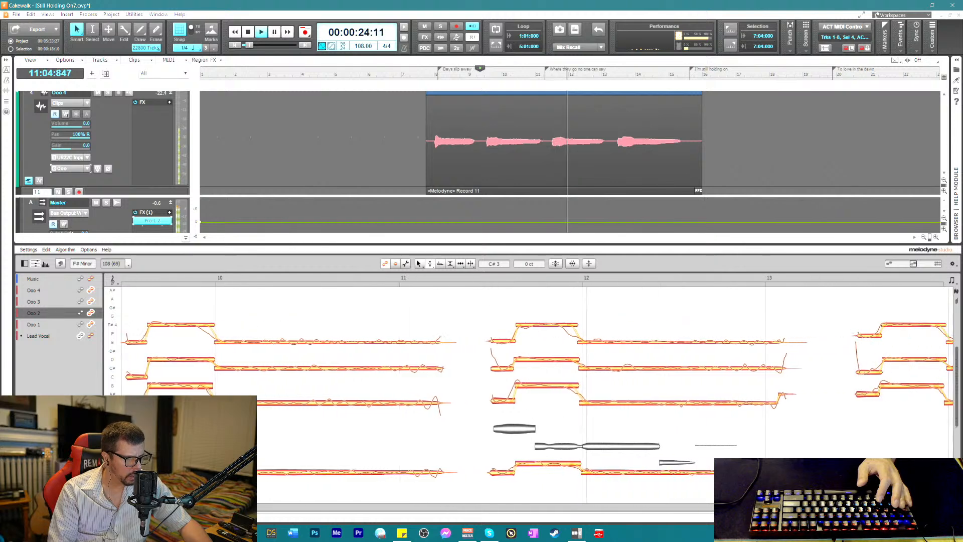
key("space")
left_click_drag(477, 307, 594, 348)
right_click(578, 332)
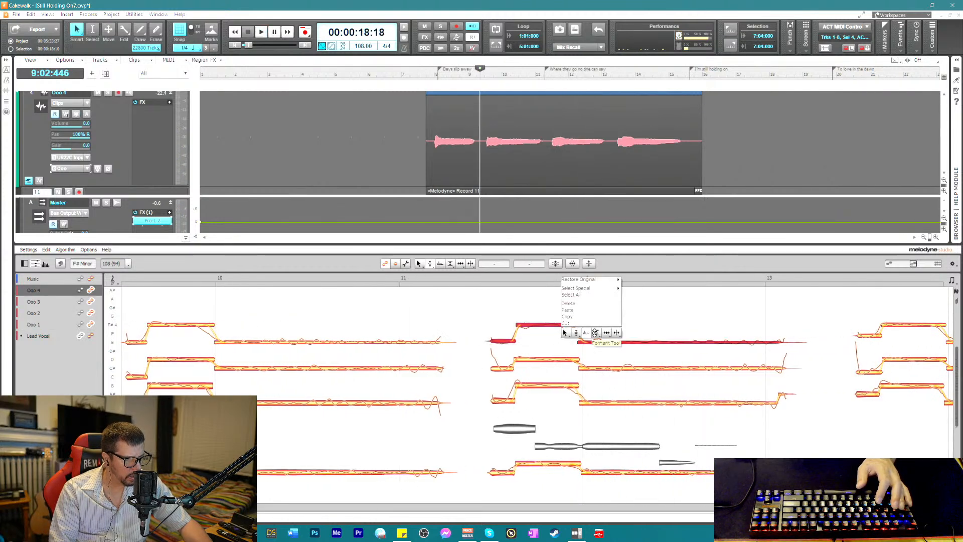
left_click(596, 333)
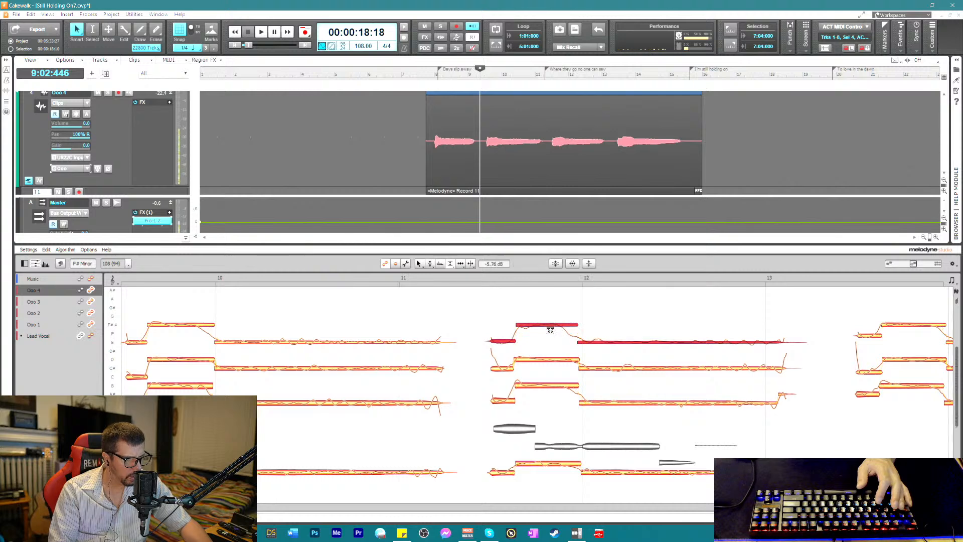
key("space")
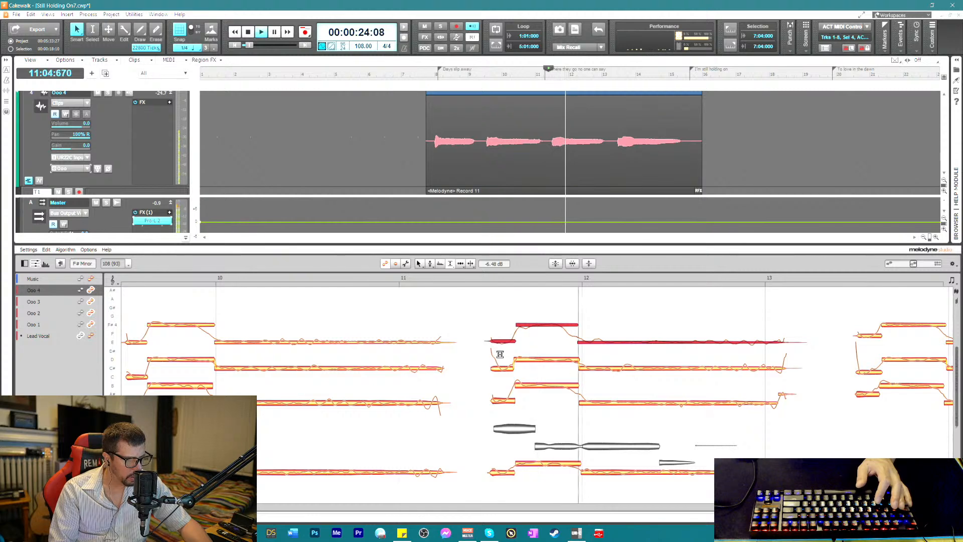
- Set the amplitude of Ooo 3's long third-phrase note to -6.48 dB, and save the project once playback passes the fourth phrase
left_click(532, 360)
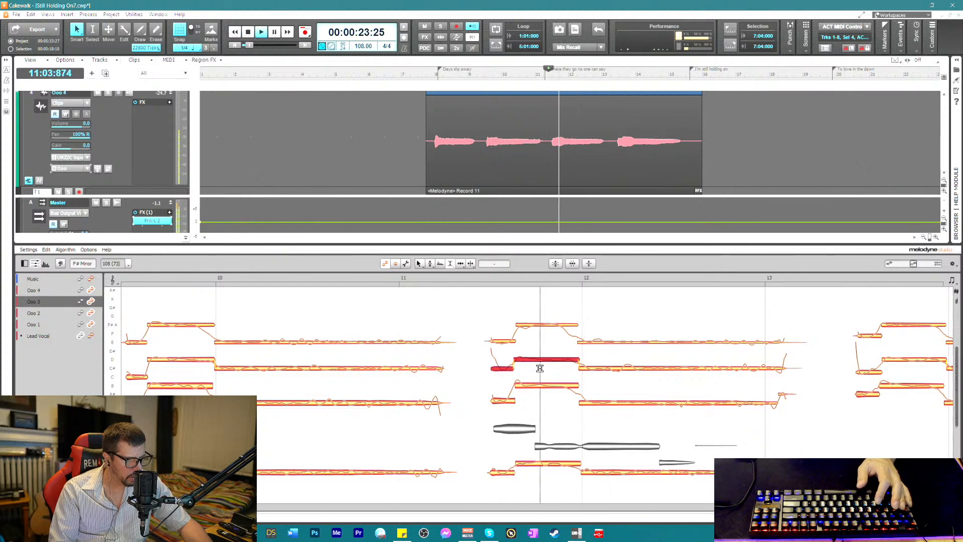
left_click(605, 369)
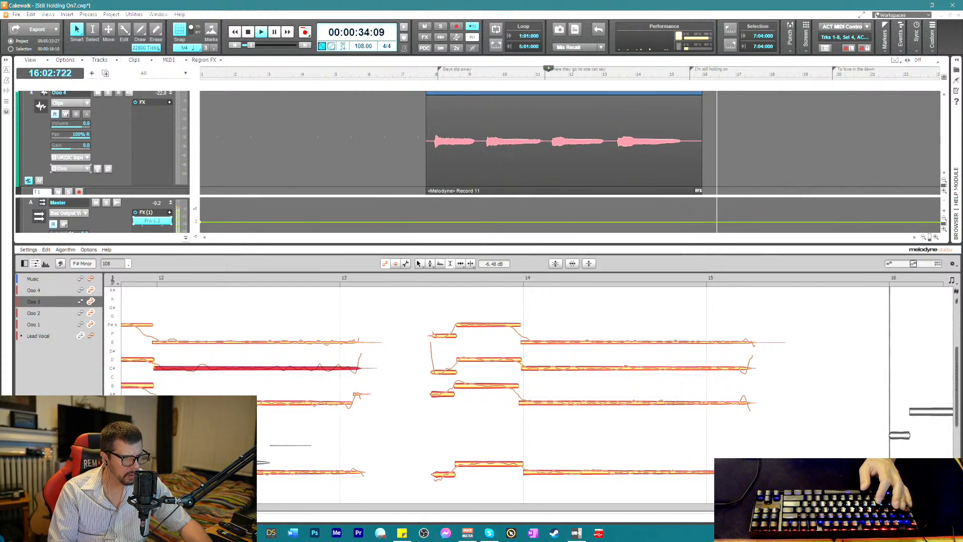
key("space")
key("ctrl+s")
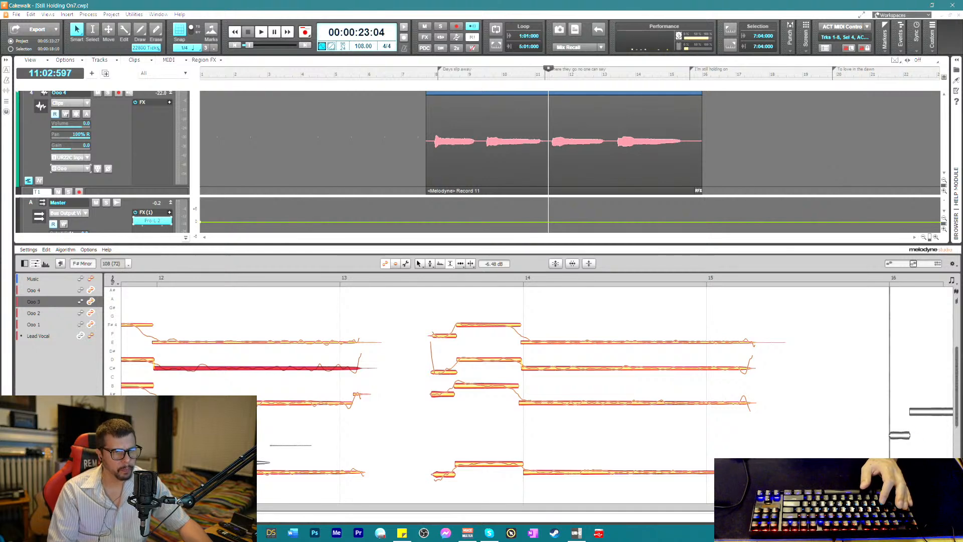
- Hide the Melodyne editor and reduce the track heights of Ooo 4, Ooo 3, Ooo 2 and Ooo 1
key("d")
scroll(540, 290, "up", 3)
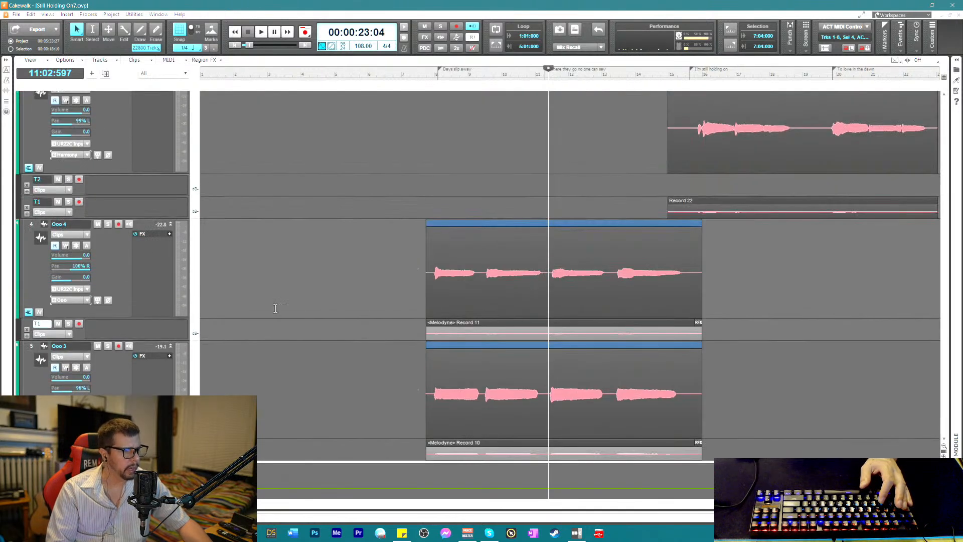
left_click_drag(101, 319, 119, 247)
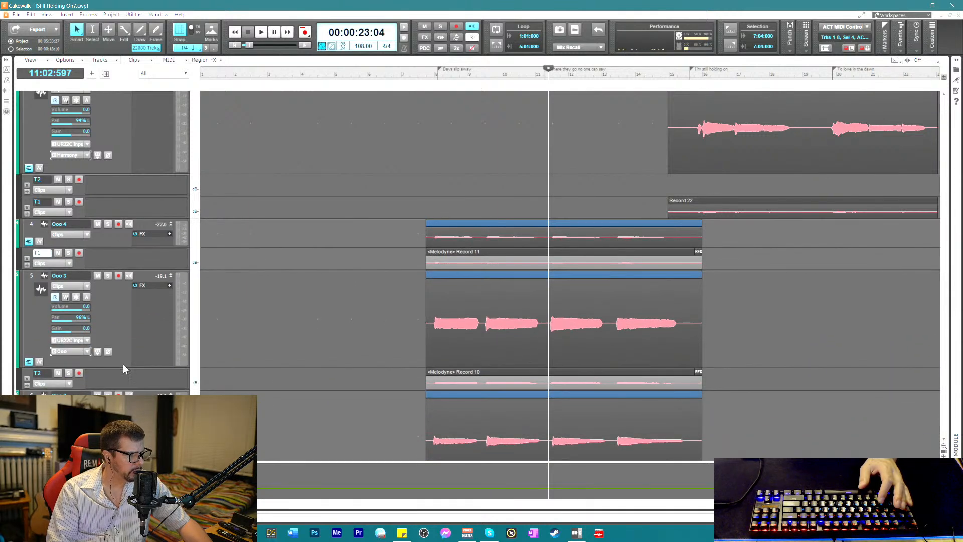
left_click_drag(122, 367, 120, 316)
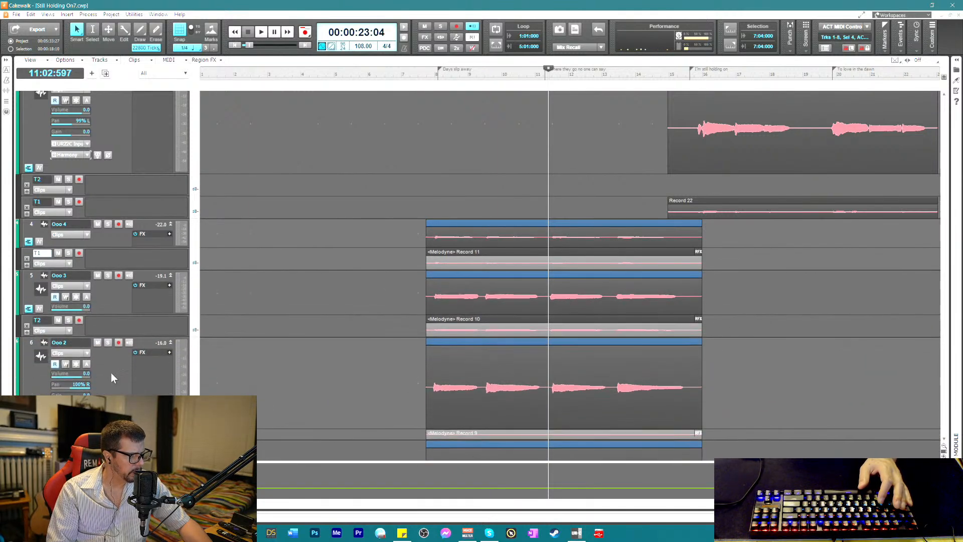
left_click_drag(121, 429, 124, 319)
scroll(151, 347, "down", 3)
left_click_drag(125, 317, 125, 315)
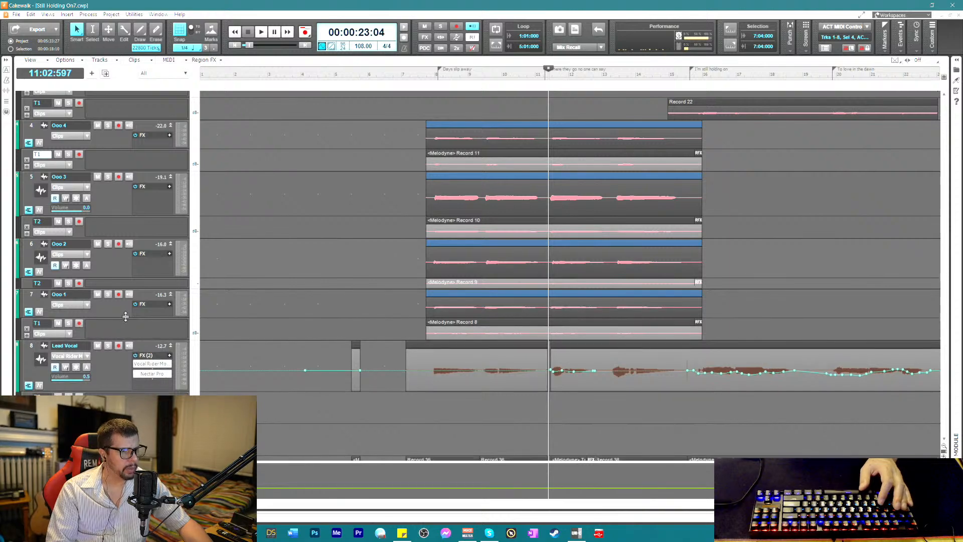
- Move Harmony 2's Record 28 clip from take lane T4 down to T1, keeping its position in time
scroll(625, 283, "up", 5)
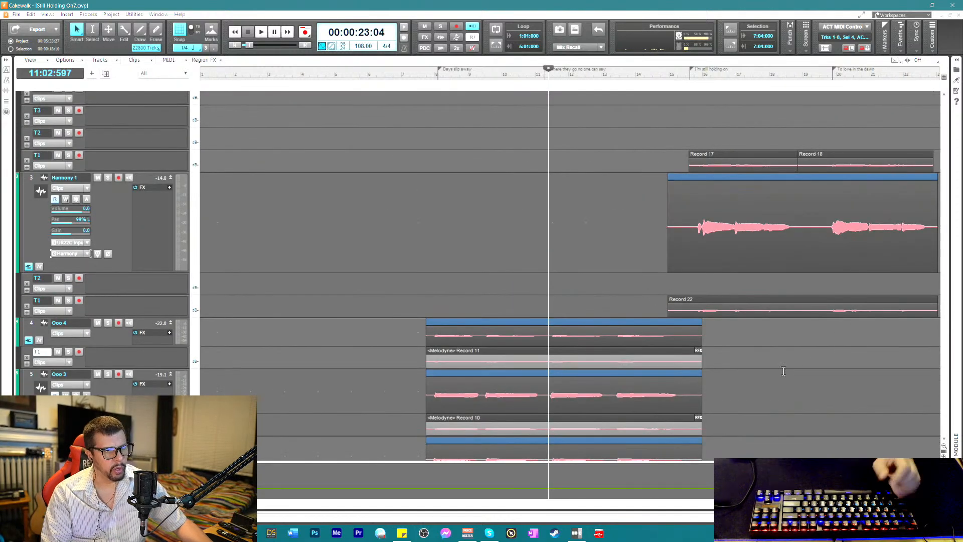
scroll(659, 228, "up", 3)
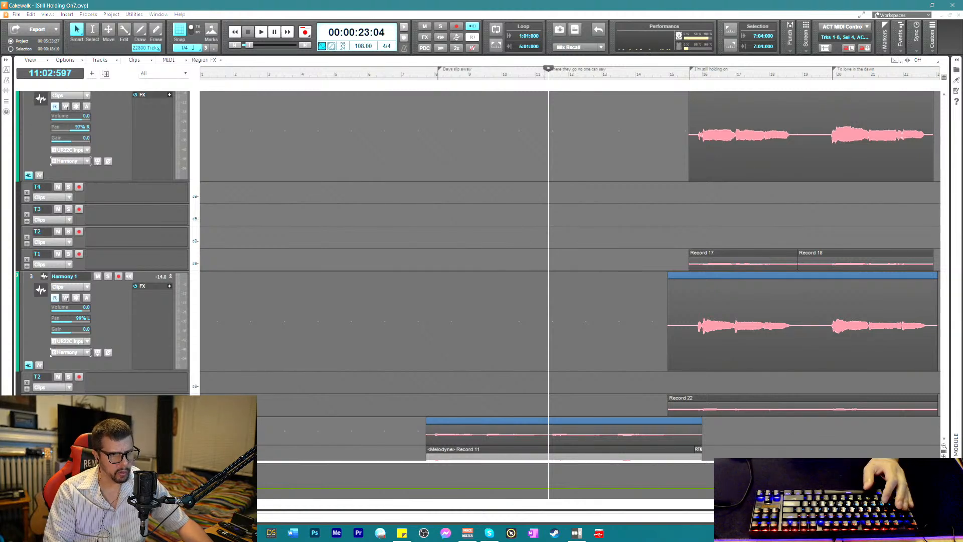
key("ctrl+Left")
key("ctrl+Left")
key("ctrl+Left")
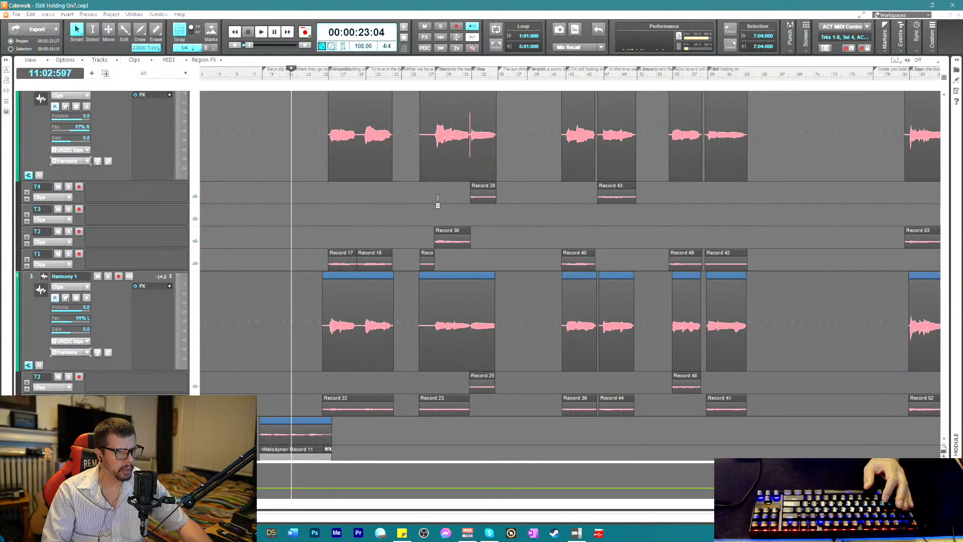
scroll(589, 275, "down", 2)
scroll(584, 272, "up", 2)
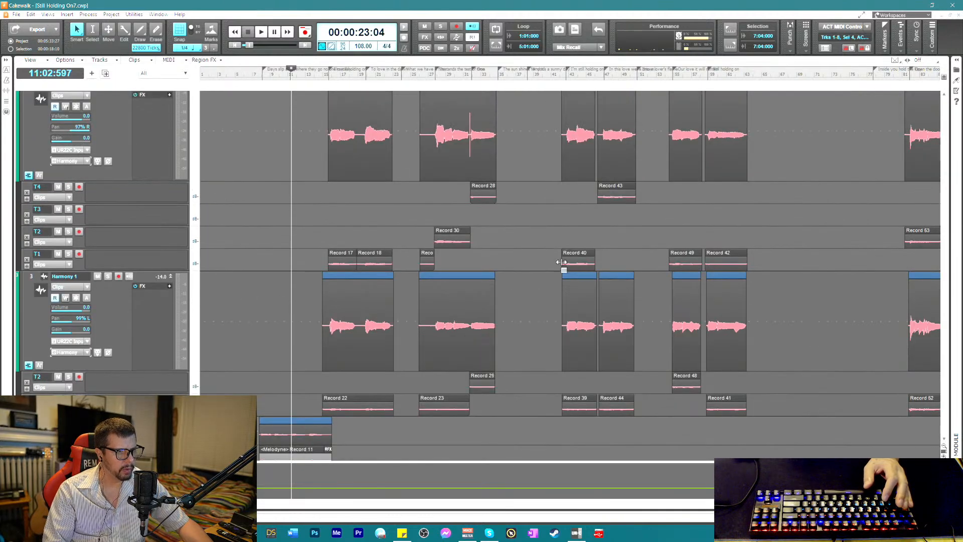
left_click(483, 191)
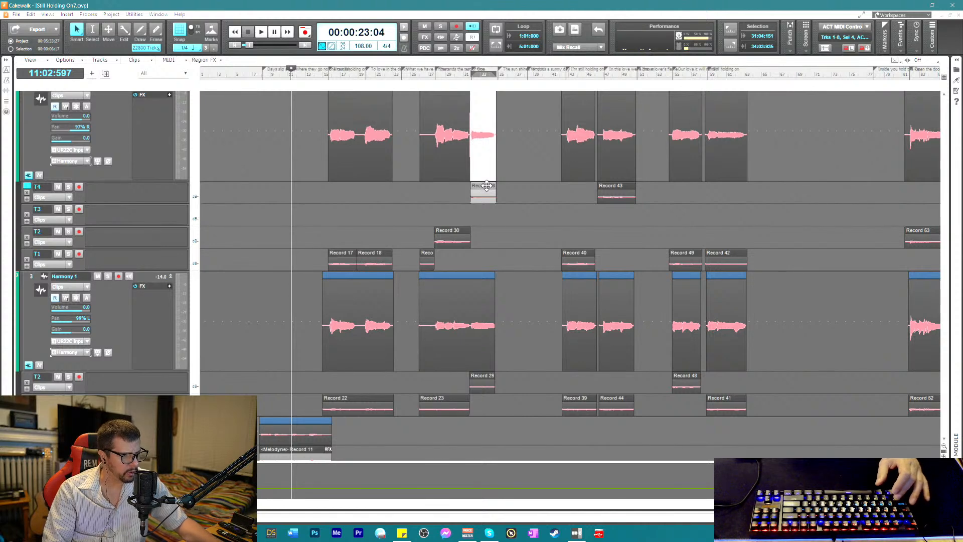
left_click_drag(485, 185, 485, 255)
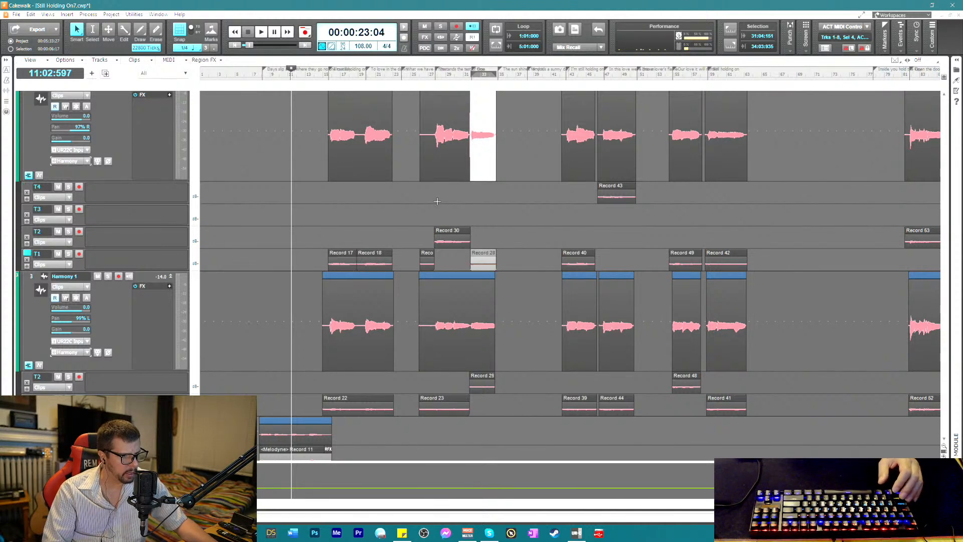
- Move Harmony 2's Record 30 clip from T2 and its Record 43 clip from T4 down to take lane T1
left_click(451, 234)
left_click_drag(450, 232, 450, 255)
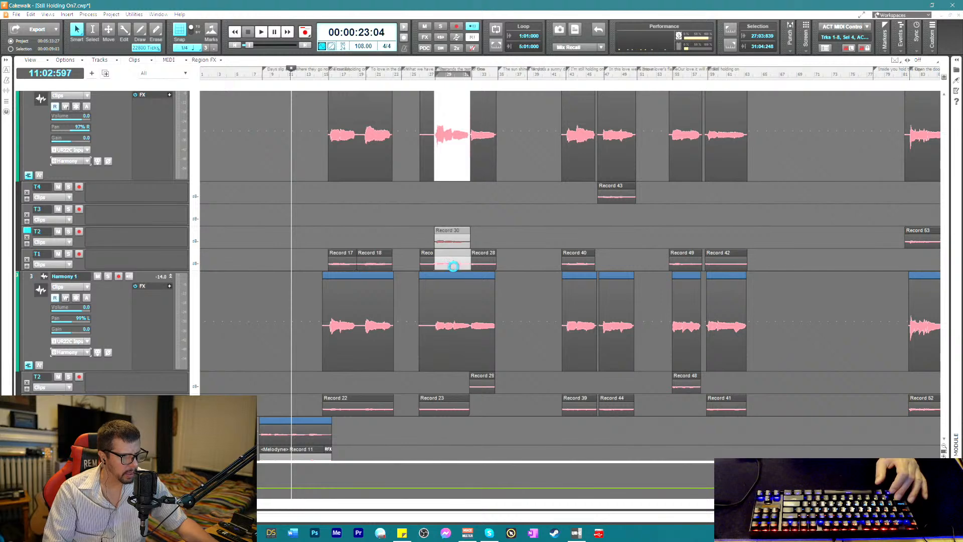
left_click(626, 199)
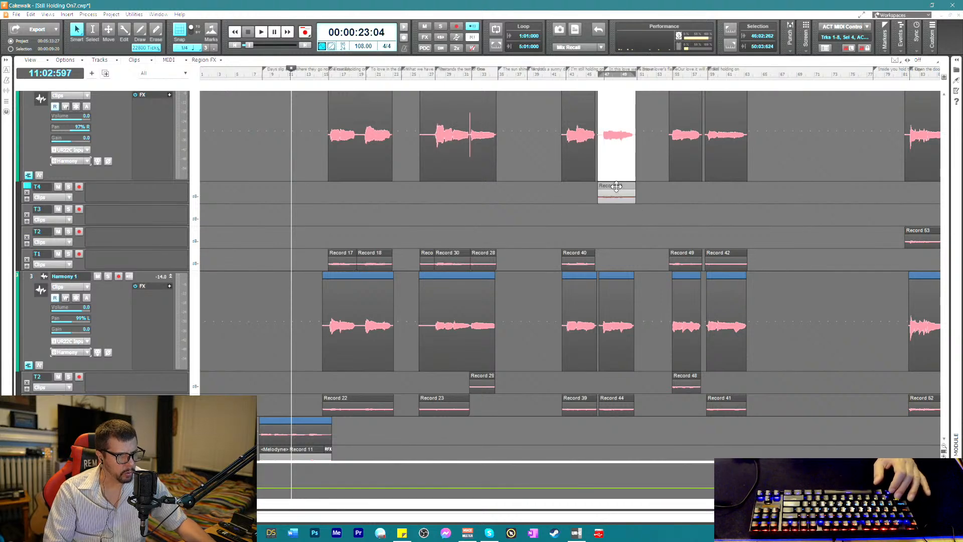
left_click_drag(619, 194, 616, 257)
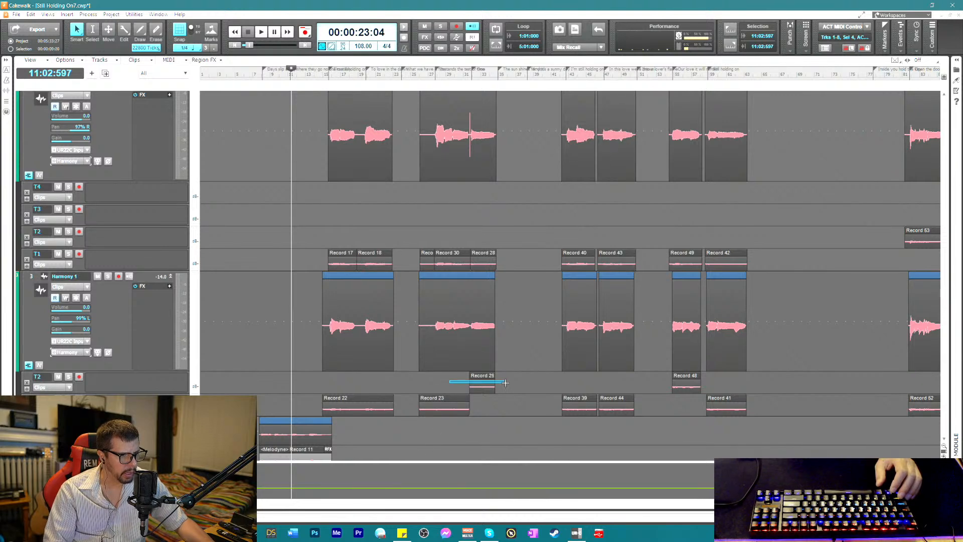
- Move Harmony 1's Record 25, Record 48 and Record 55 clips from take lane T2 down to T1
left_click(485, 382)
left_click_drag(480, 379, 480, 401)
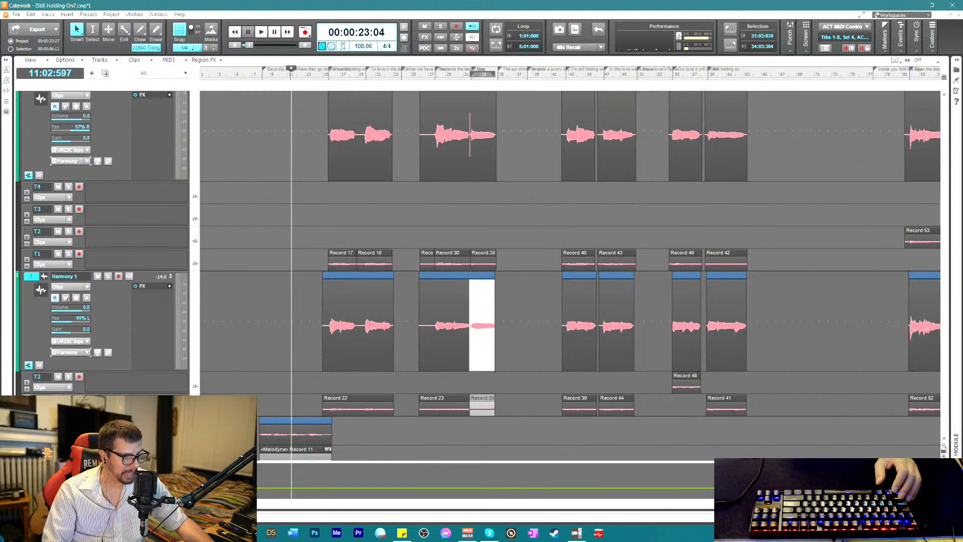
scroll(479, 425, "right", 5)
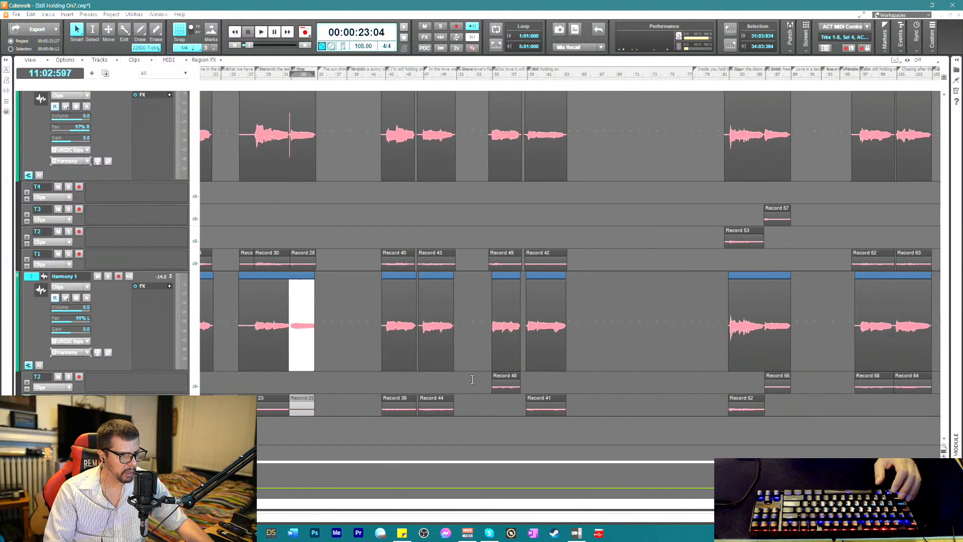
left_click(498, 379)
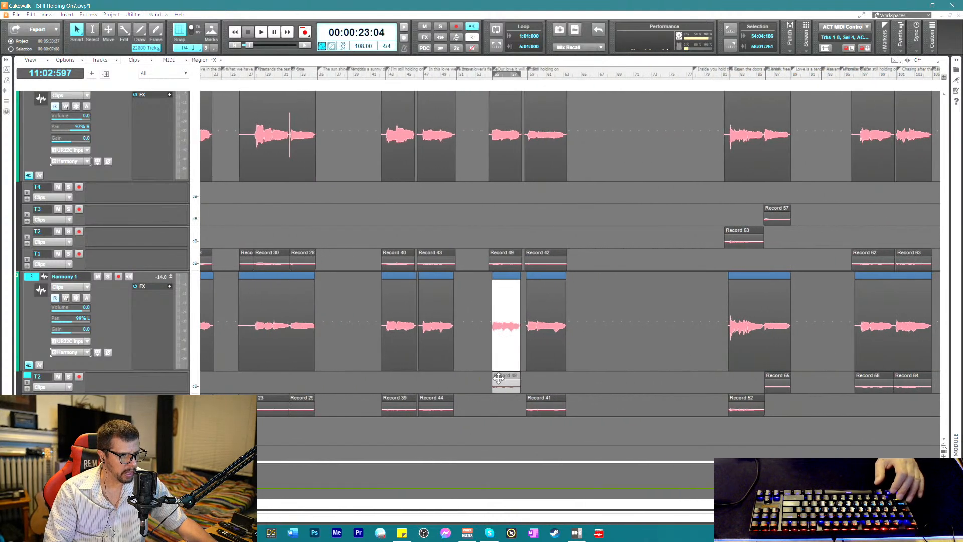
left_click_drag(498, 378, 497, 401)
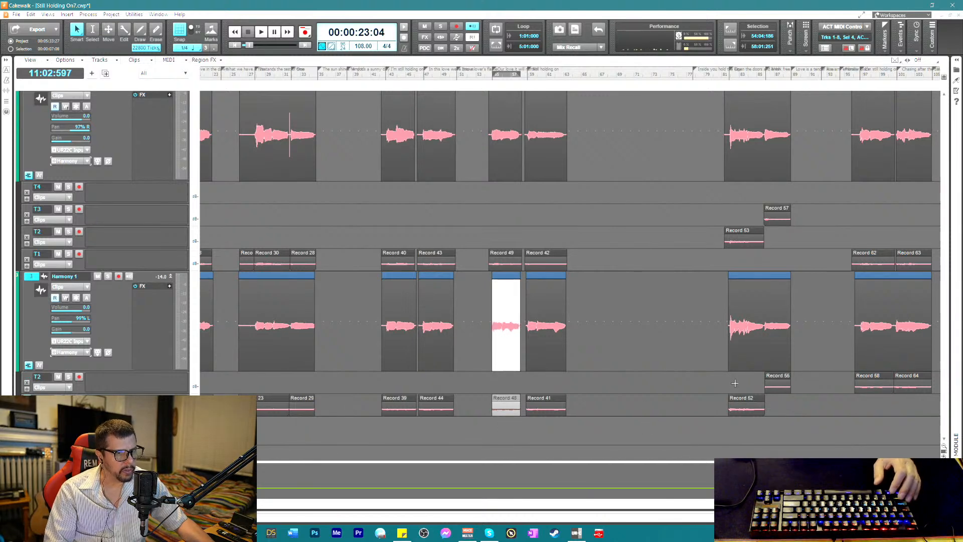
left_click(777, 384)
left_click_drag(772, 377, 772, 400)
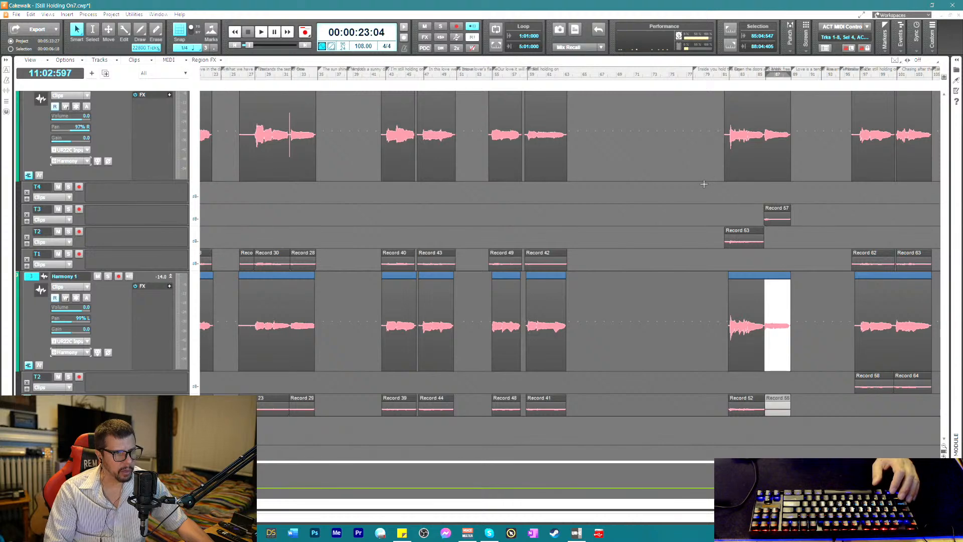
- Move Harmony 2's Record 57 and Record 53 clips, and Harmony 1's Record 58, Record 64 and Record 76 clips, into each track's T1 lane
mouse_move(703, 184)
left_mouse_down()
mouse_move(802, 219)
mouse_move(778, 254)
left_mouse_up()
left_click_drag(701, 208, 749, 254)
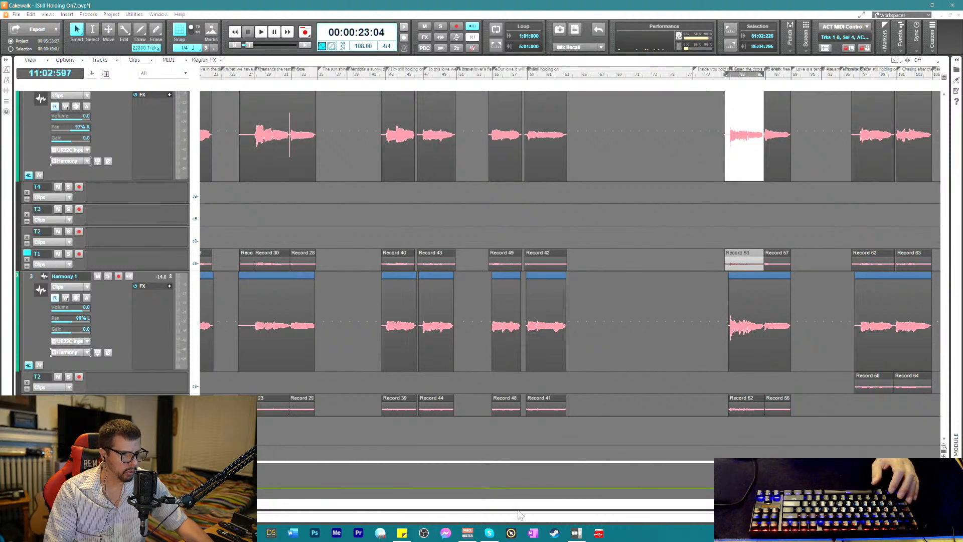
left_click_drag(288, 504, 385, 512)
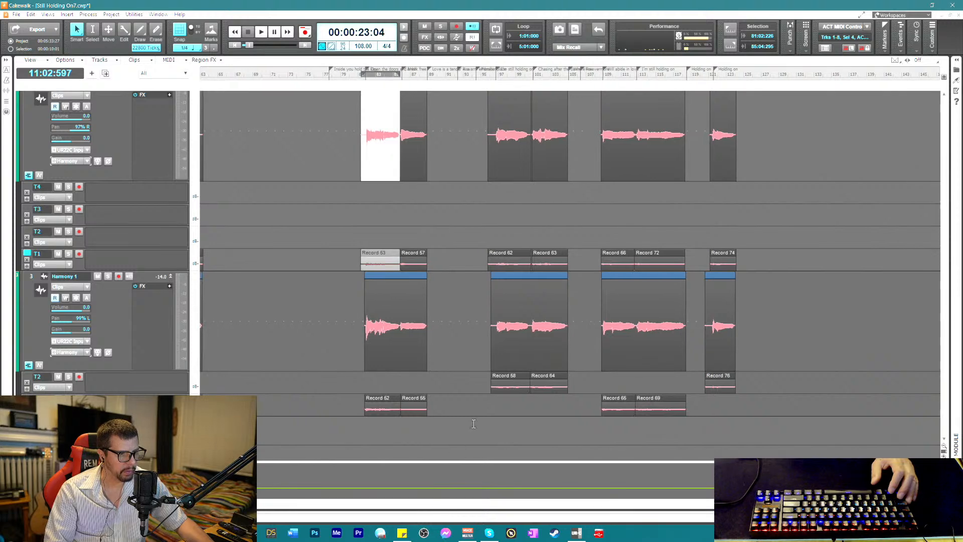
left_click_drag(477, 376, 572, 409)
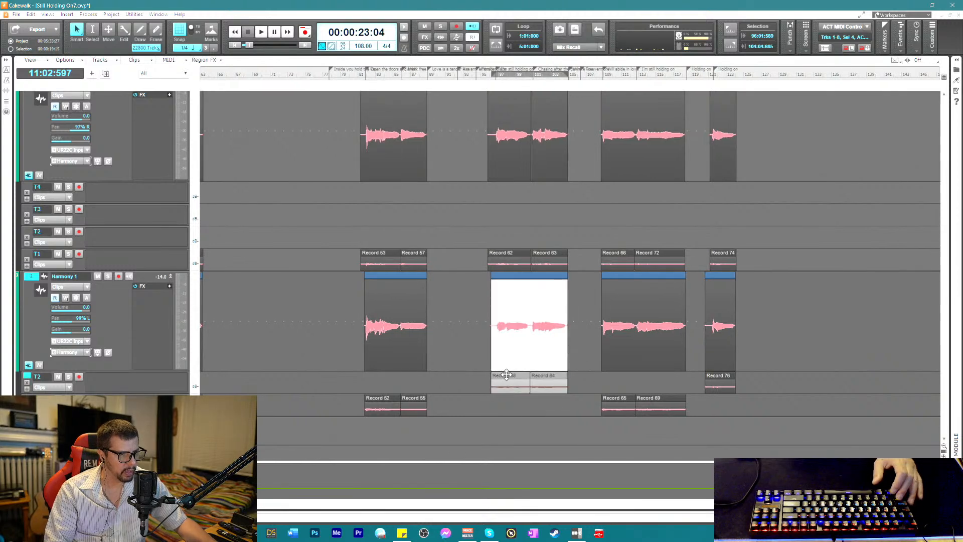
left_click_drag(504, 398, 504, 401)
left_click_drag(688, 379, 742, 381)
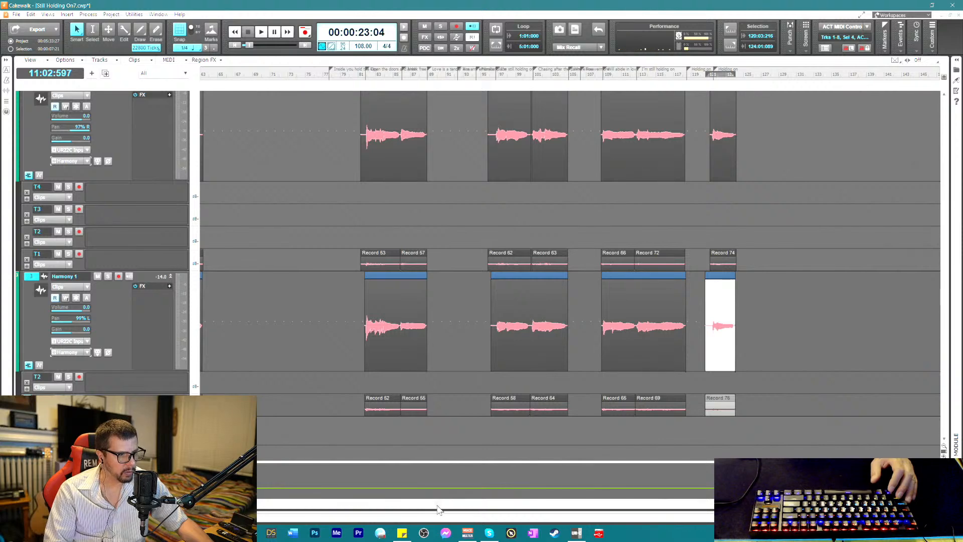
- Delete Harmony 1's empty take lane T2 and Harmony 2's empty take lanes T2, T3 and T4
left_click_drag(441, 503, 258, 482)
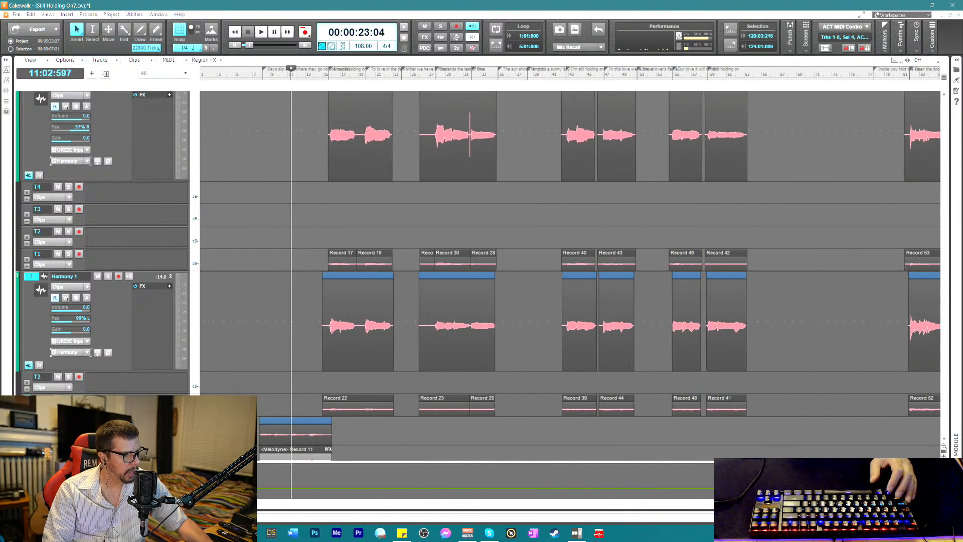
left_click(26, 382)
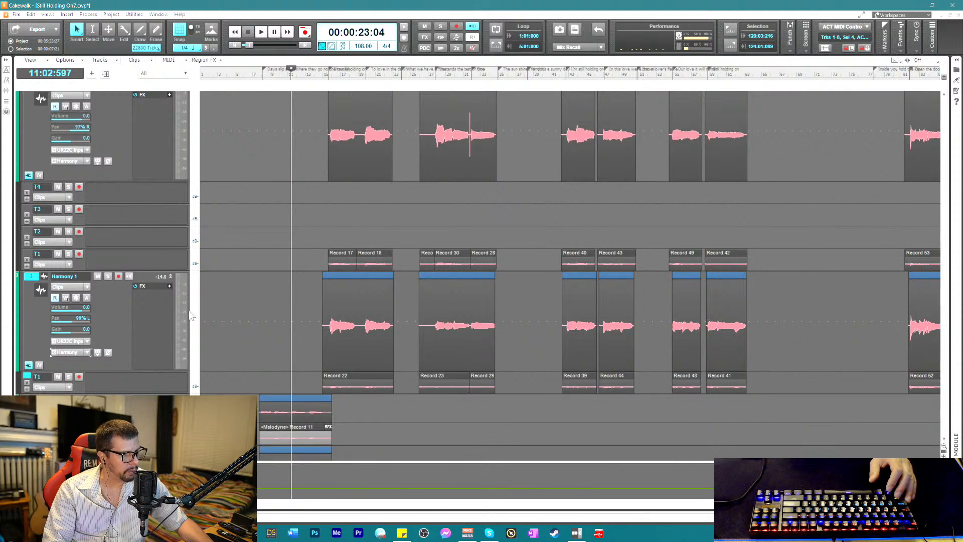
scroll(282, 304, "up", 2)
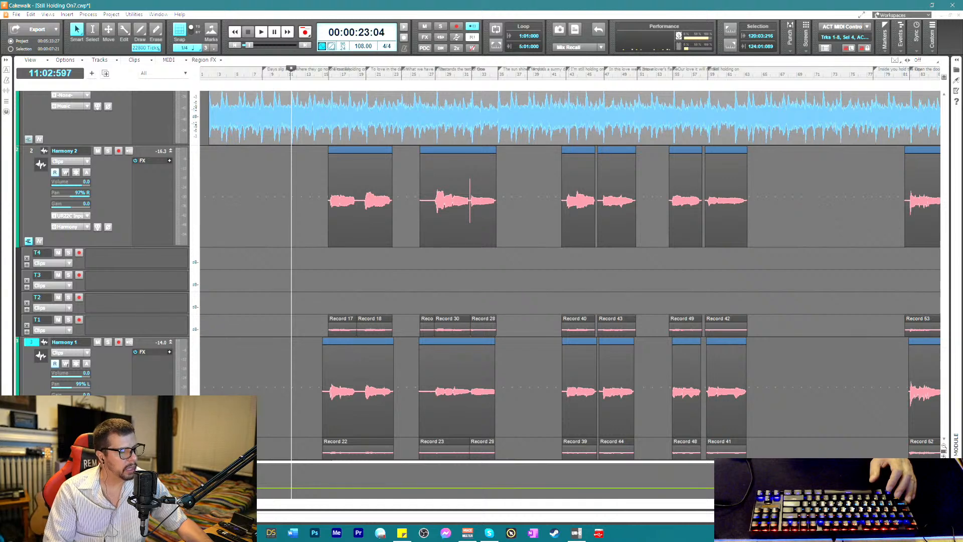
scroll(569, 275, "down", 4)
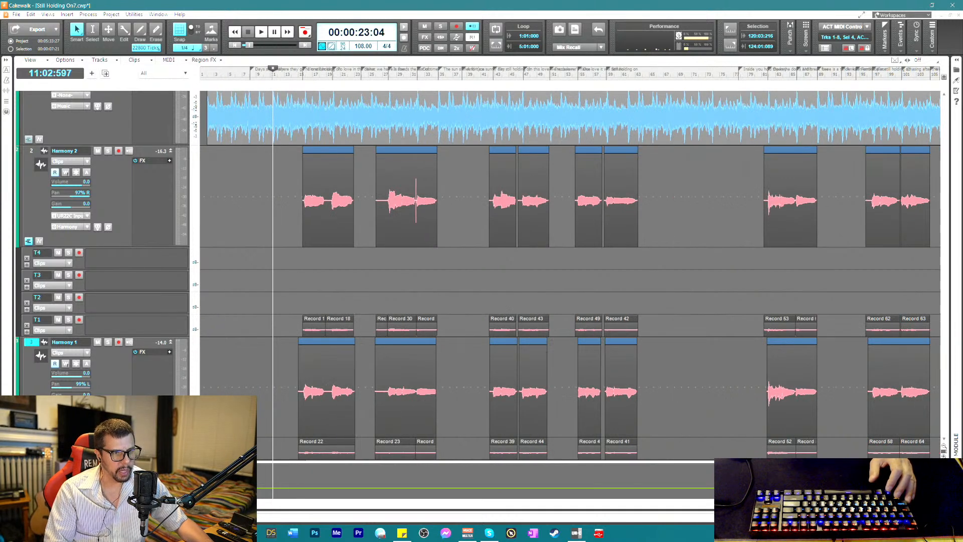
left_click(27, 303)
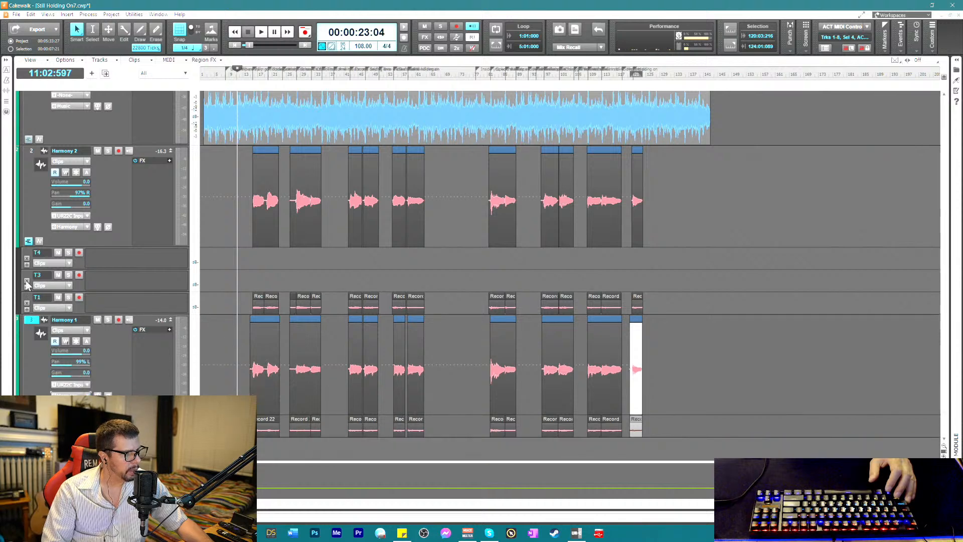
left_click(27, 281)
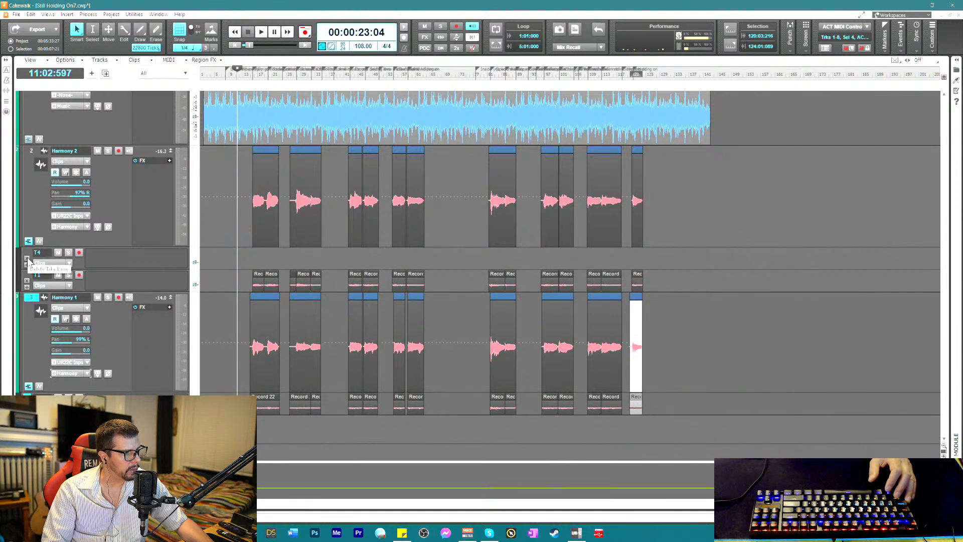
left_click(27, 258)
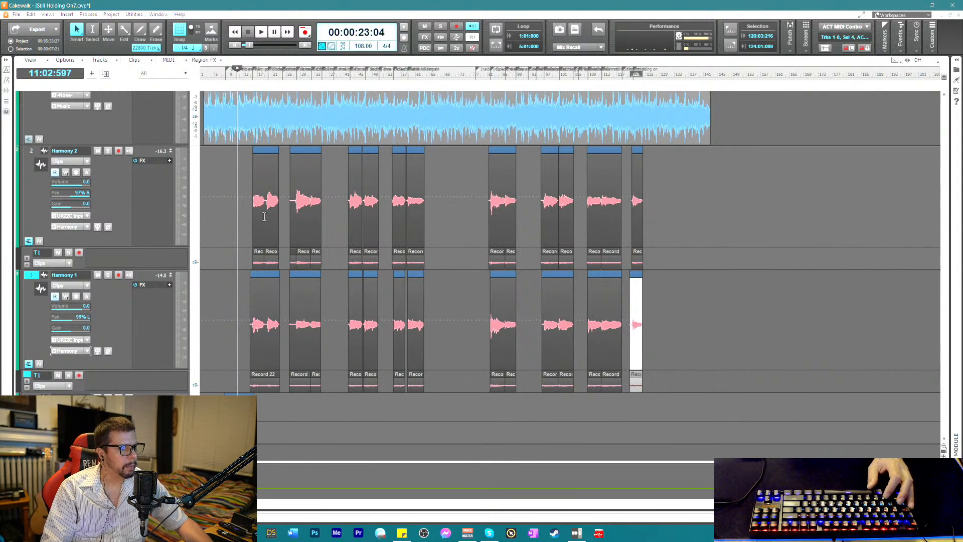
- Play back the harmonies from measure 14, and select all of Harmony 2's clips in lane T1
left_click(248, 75)
key("space")
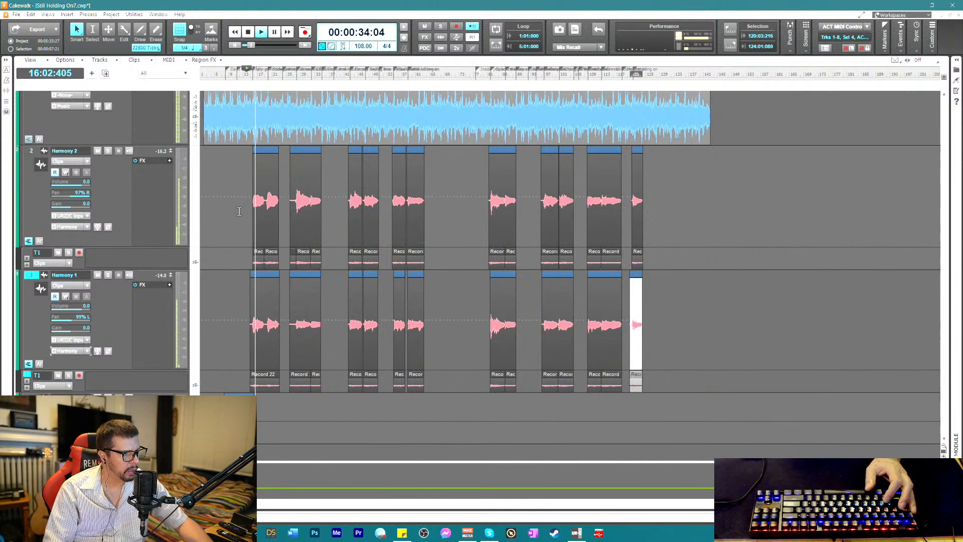
left_click(650, 262)
left_click_drag(650, 262, 246, 250)
key("space")
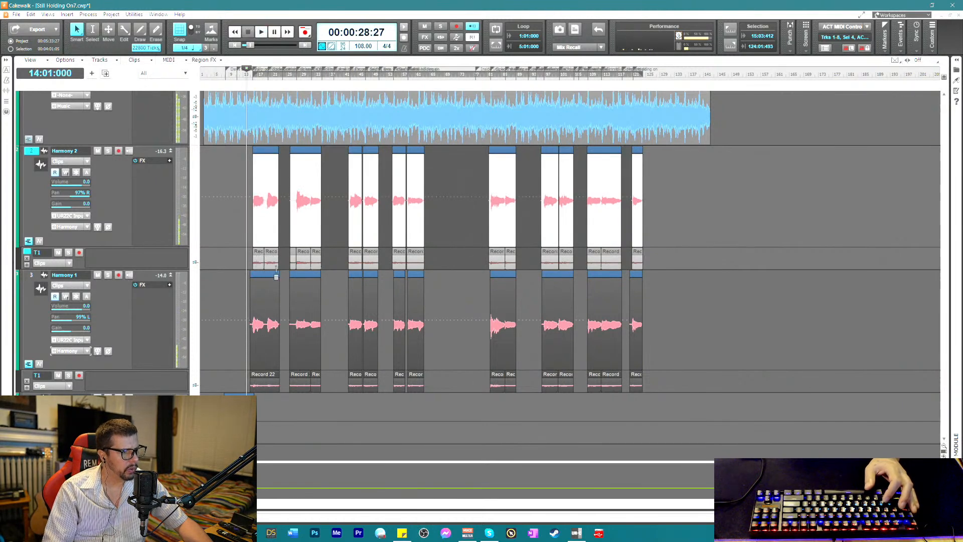
- Play back a short passage of the harmonies from beat 2 of measure 18
left_click(262, 83)
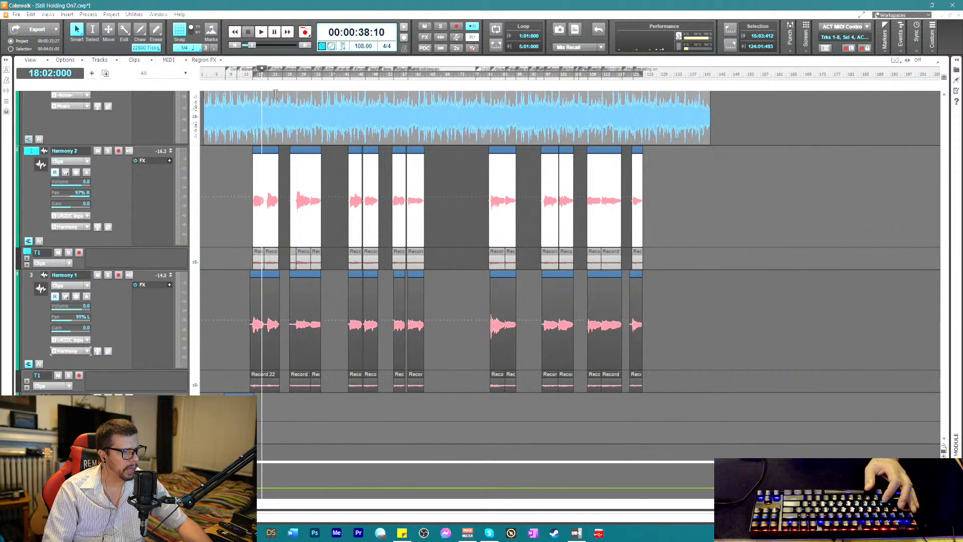
key("space")
key("space")
- Shift the boundary between Harmony 2's Record 17 and Record 18 clips slightly forward along the timeline, into the silence between the phrases
key("ctrl+Right")
key("ctrl+Right")
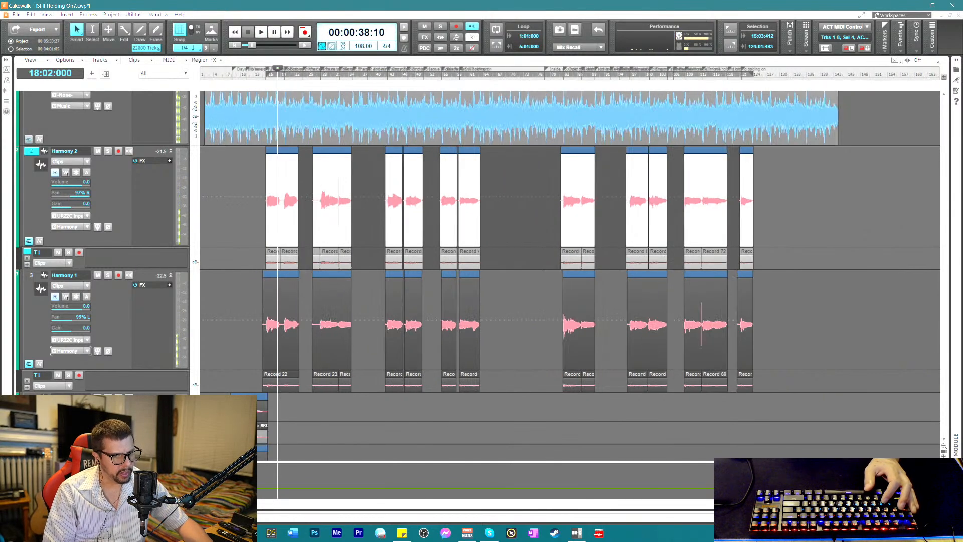
key("ctrl+Right")
key("ctrl+Right")
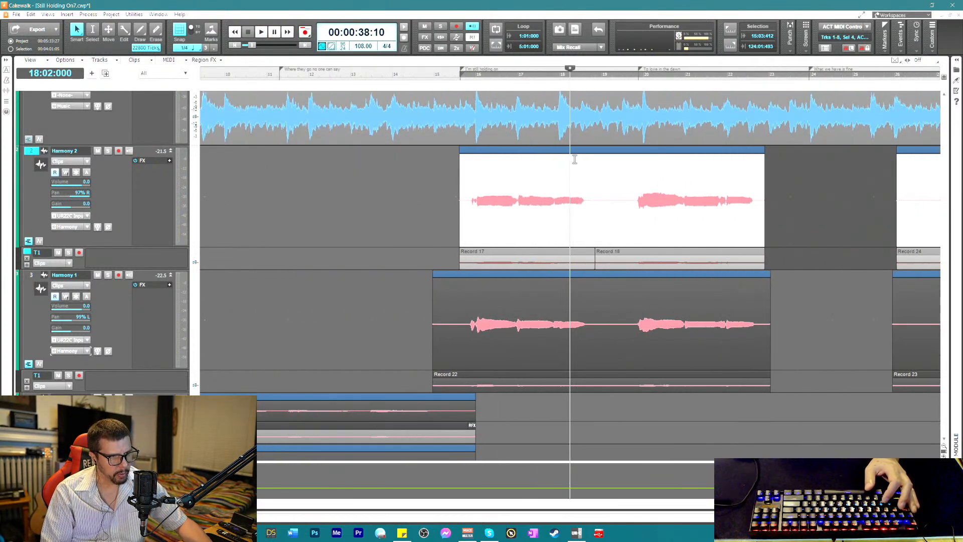
scroll(599, 289, "down", 1)
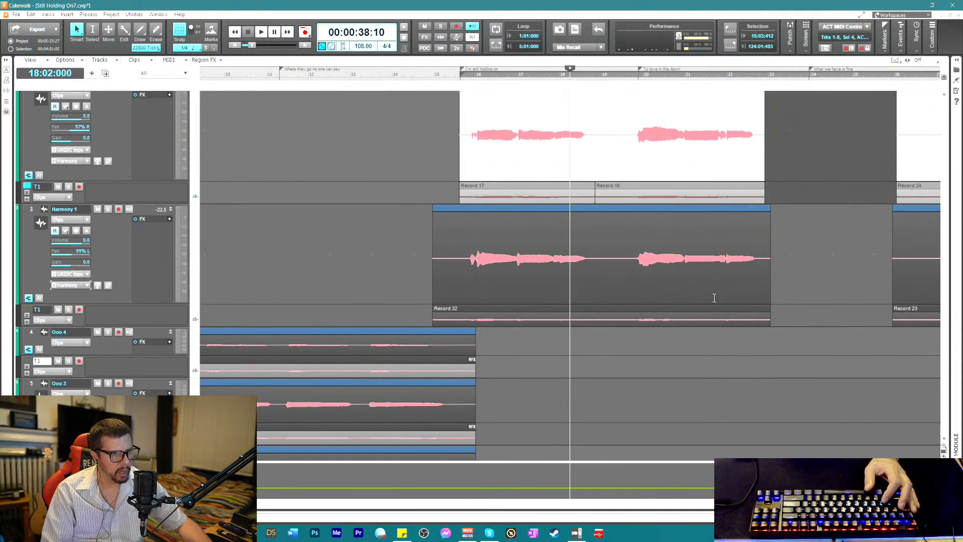
mouse_move(594, 193)
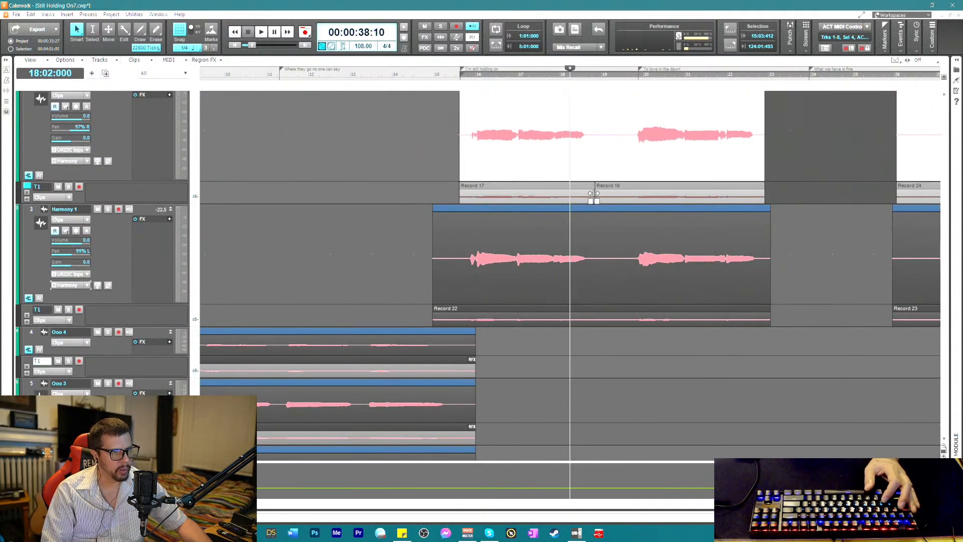
left_click_drag(595, 193, 597, 193)
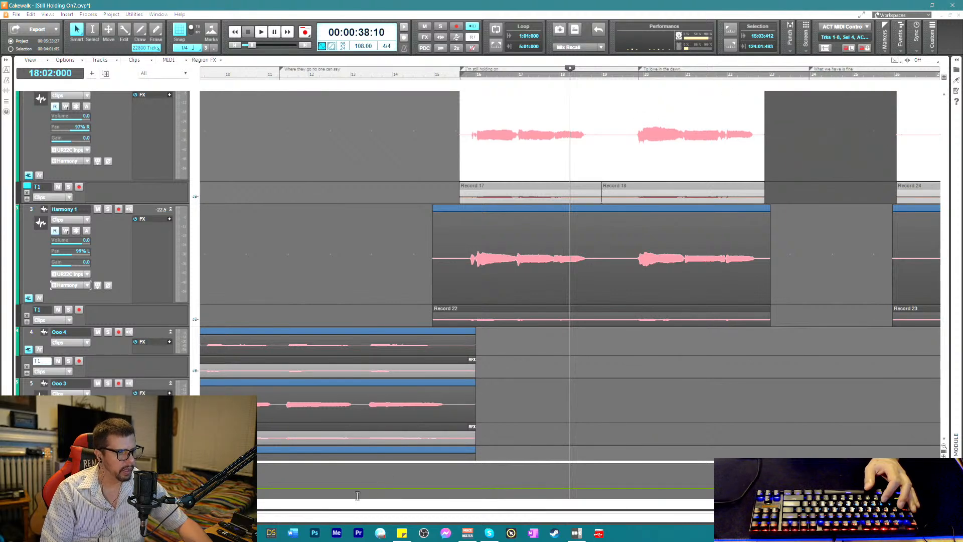
- Delete Harmony 2's Record 24 clip, and align the starts of Harmony 2's Record 30 and Harmony 1's Record 23 in measure 27
scroll(425, 382, "right", 10)
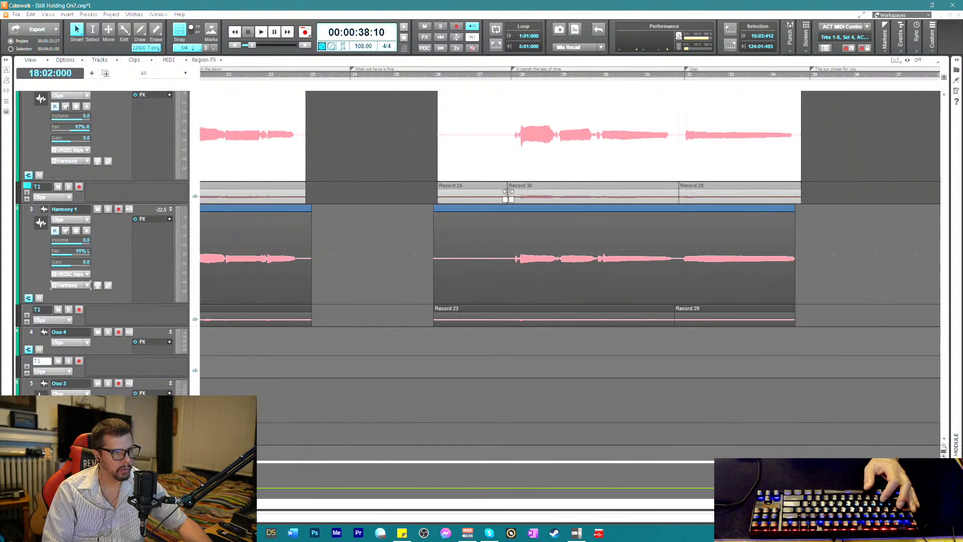
left_click(436, 195)
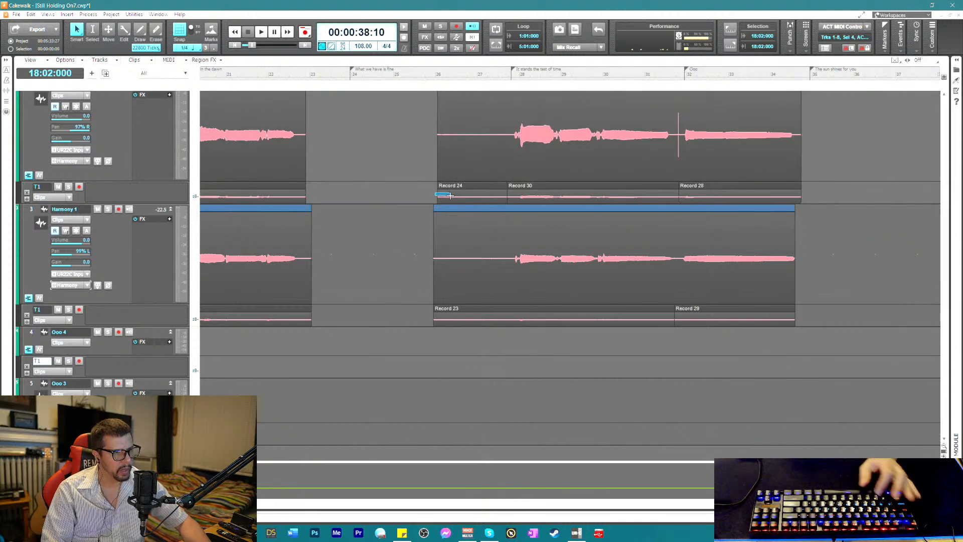
key("Delete")
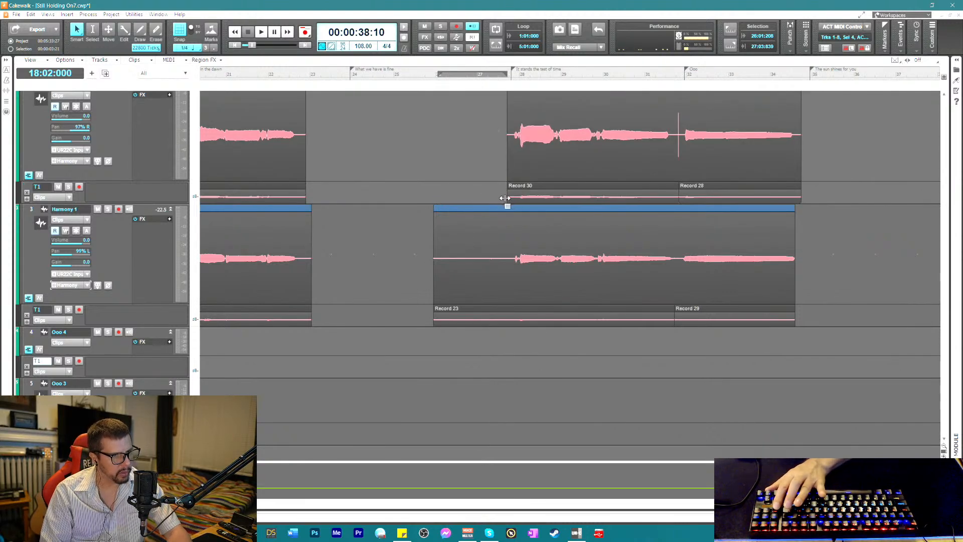
left_click_drag(504, 198, 487, 198)
left_click_drag(428, 325, 487, 324)
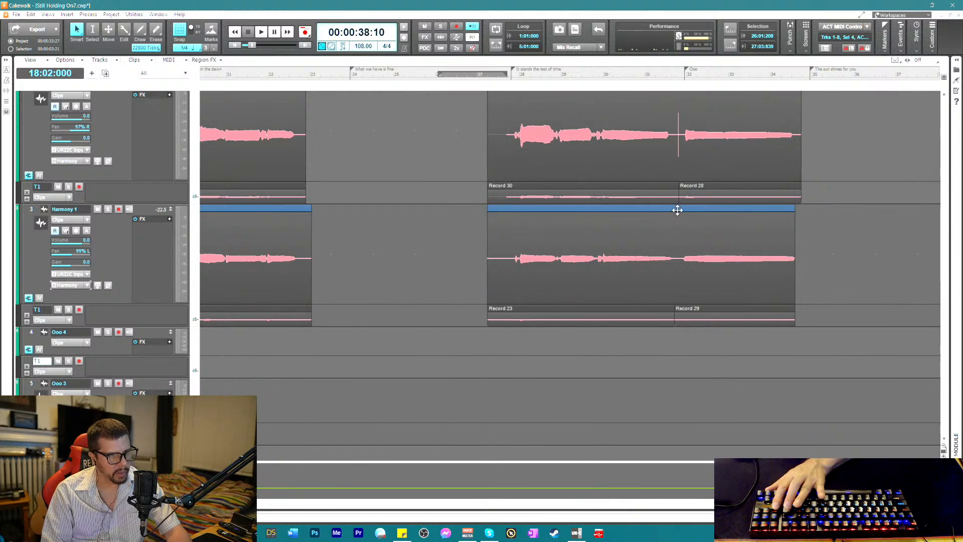
- Shift the boundary between Harmony 2's last two clips before measure 35 slightly earlier, and check it by playing back from measure 31
left_click_drag(679, 198, 672, 191)
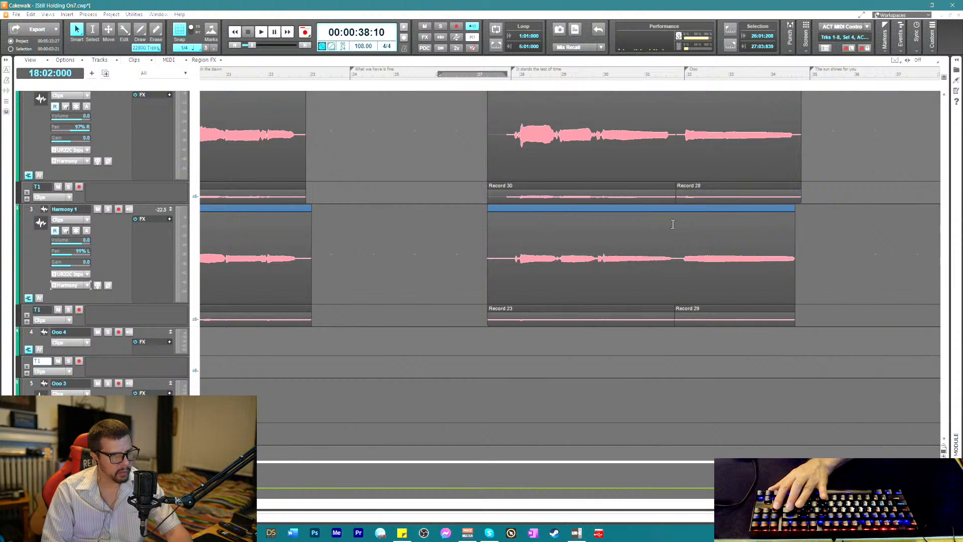
left_click(645, 75)
key("space")
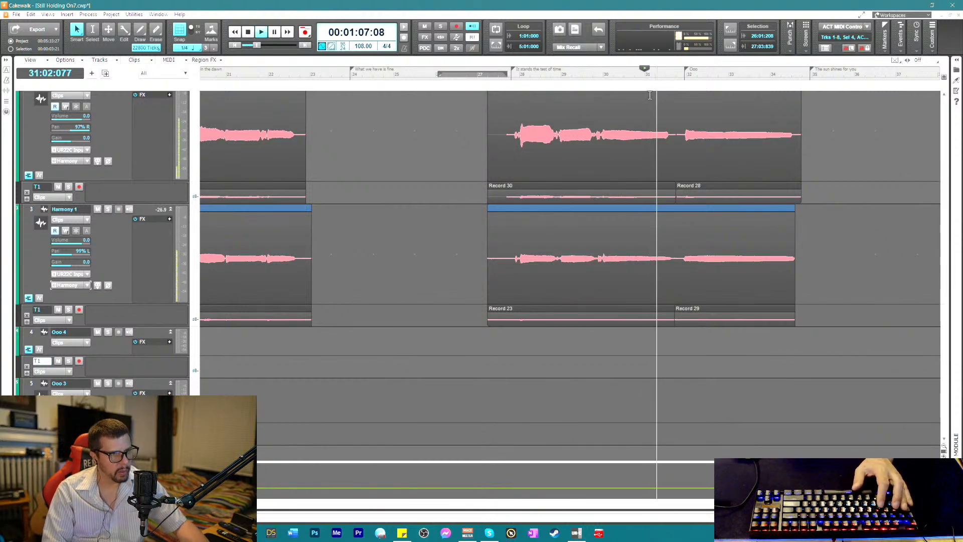
key("space")
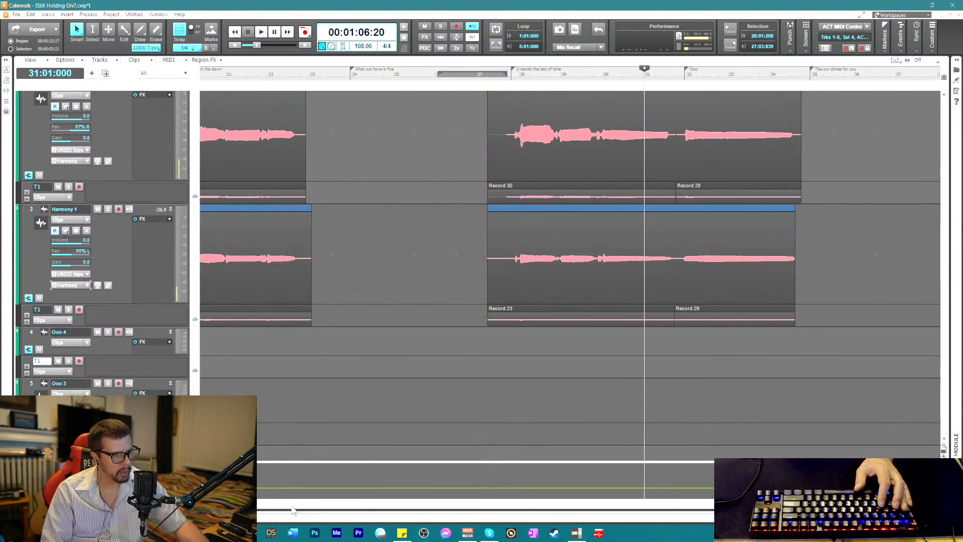
- Close the gaps between Harmony 1's Record 39 and Record 44 and Harmony 2's Record 40 and Record 43 at a shared boundary in measure 46
left_click_drag(292, 510, 371, 508)
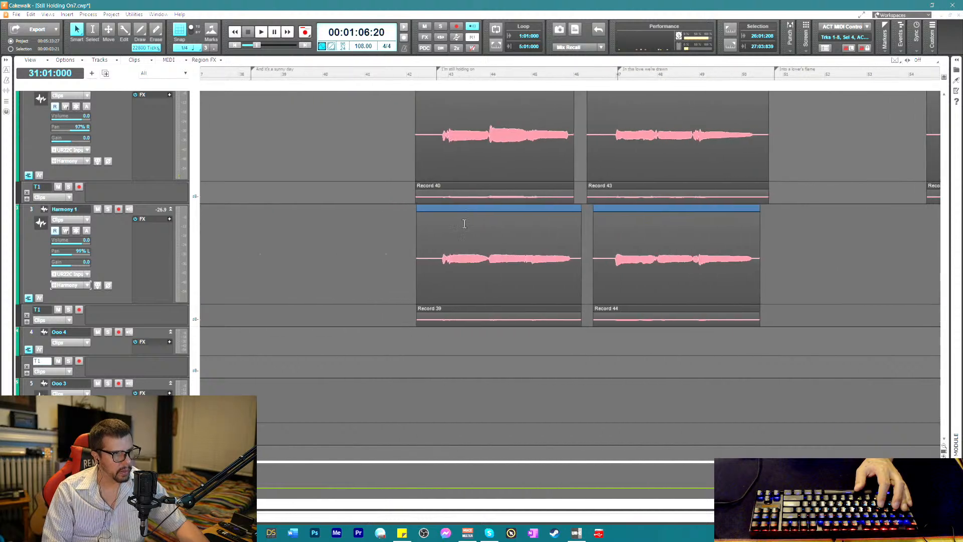
left_click(420, 73)
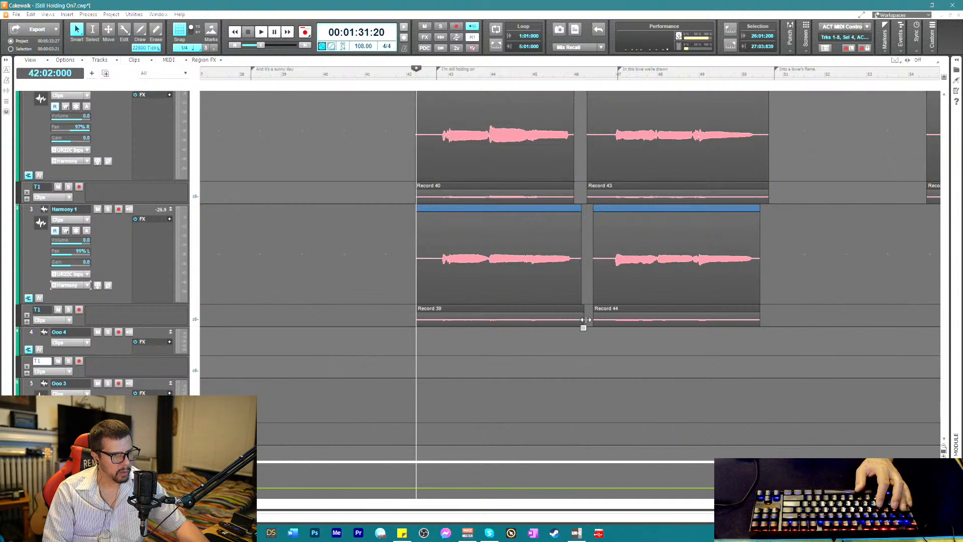
left_click_drag(585, 319, 584, 326)
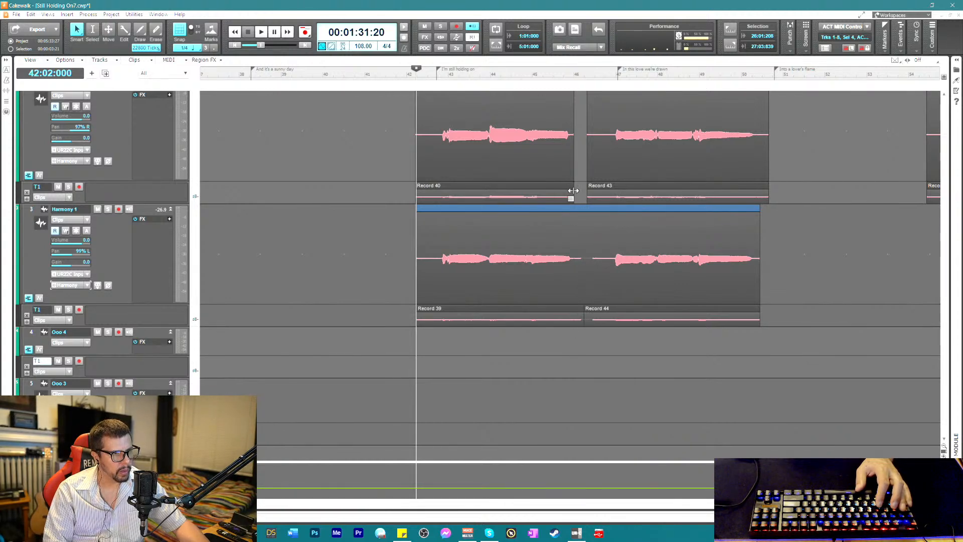
mouse_move(576, 194)
left_mouse_down()
mouse_move(590, 191)
mouse_move(584, 207)
left_mouse_up()
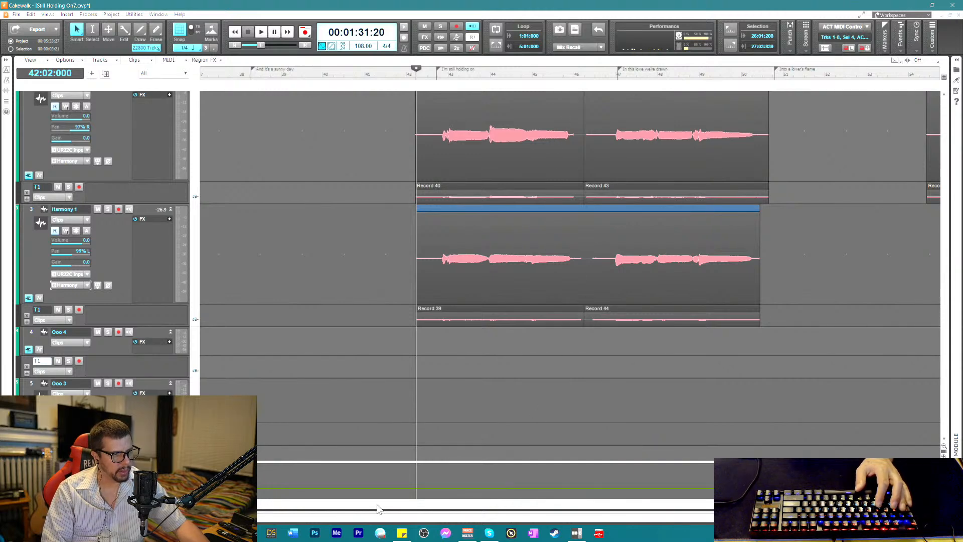
- Close the gaps between Harmony 1's Record 48 and Record 41 and Harmony 2's Record 49 and Record 42 at a shared boundary in measure 58
left_click_drag(372, 505, 412, 505)
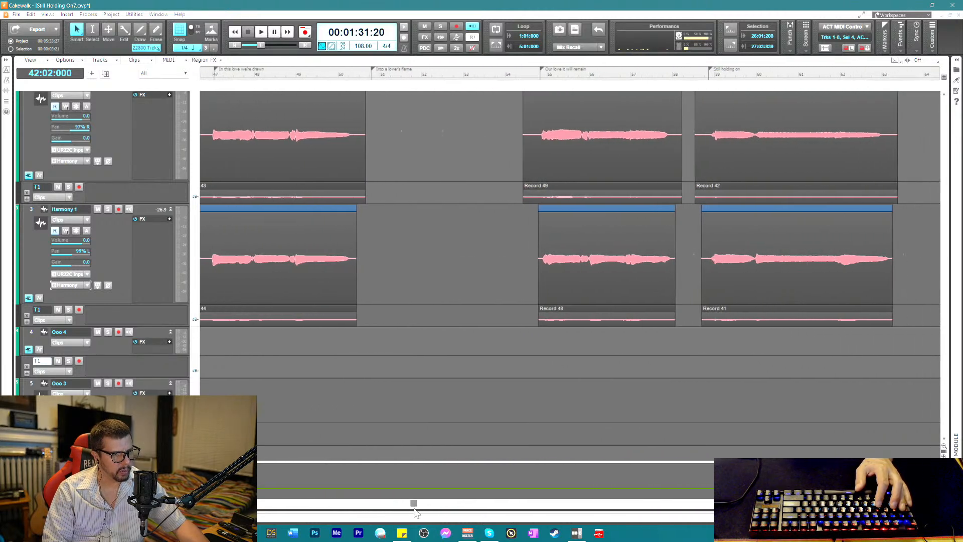
left_click_drag(674, 315, 693, 319)
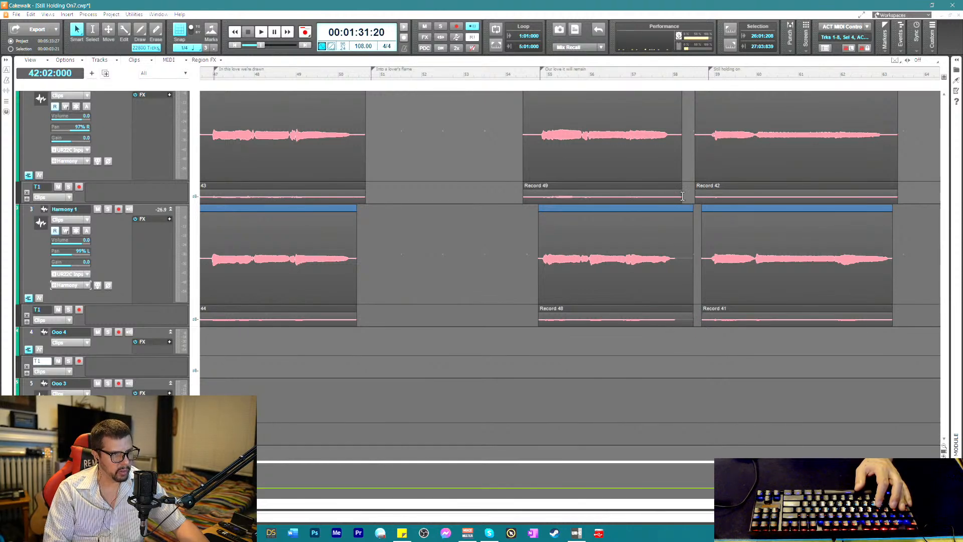
left_click_drag(679, 191, 694, 193)
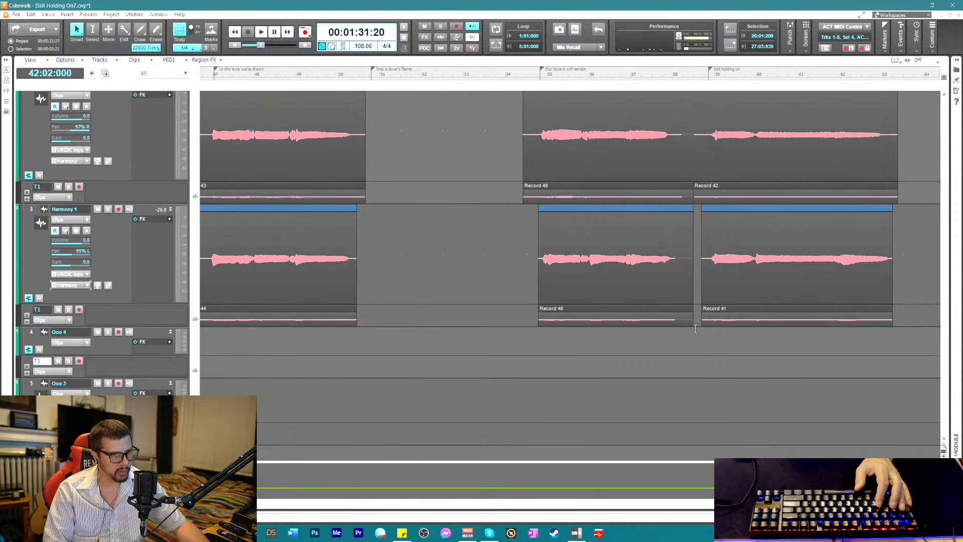
left_click_drag(703, 326, 694, 326)
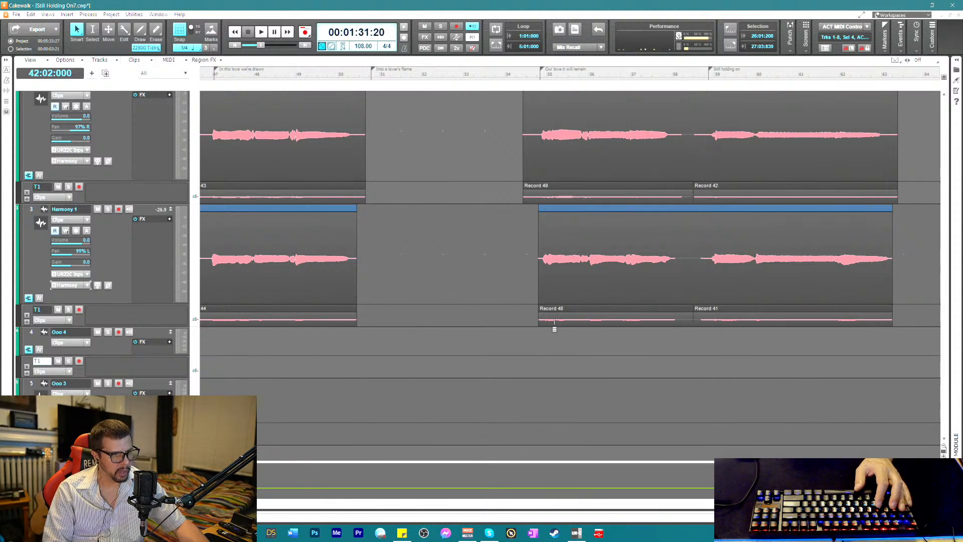
- Extend both harmonies' clips around the measure 58 boundary so they start together in measure 54 and end together late in measure 63
left_click_drag(539, 319, 515, 322)
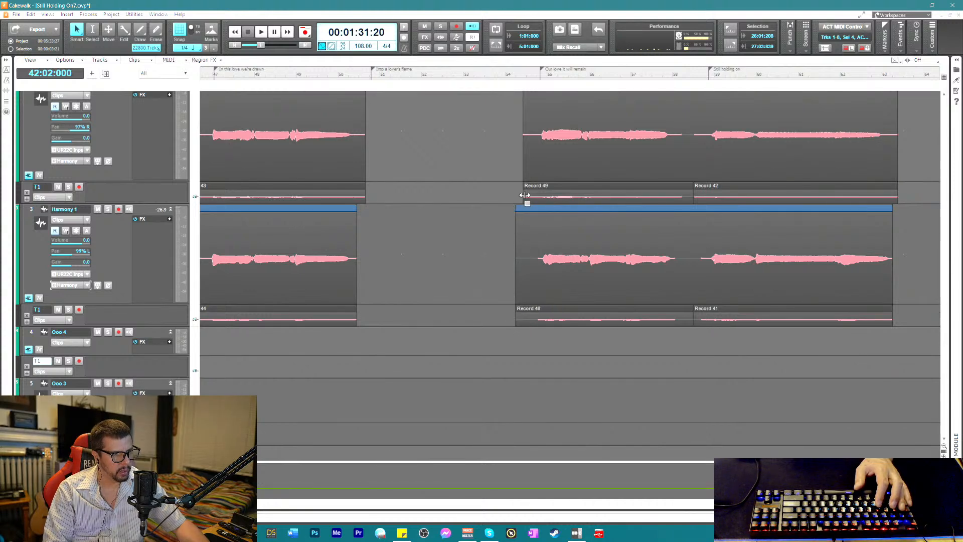
left_click_drag(522, 196, 515, 195)
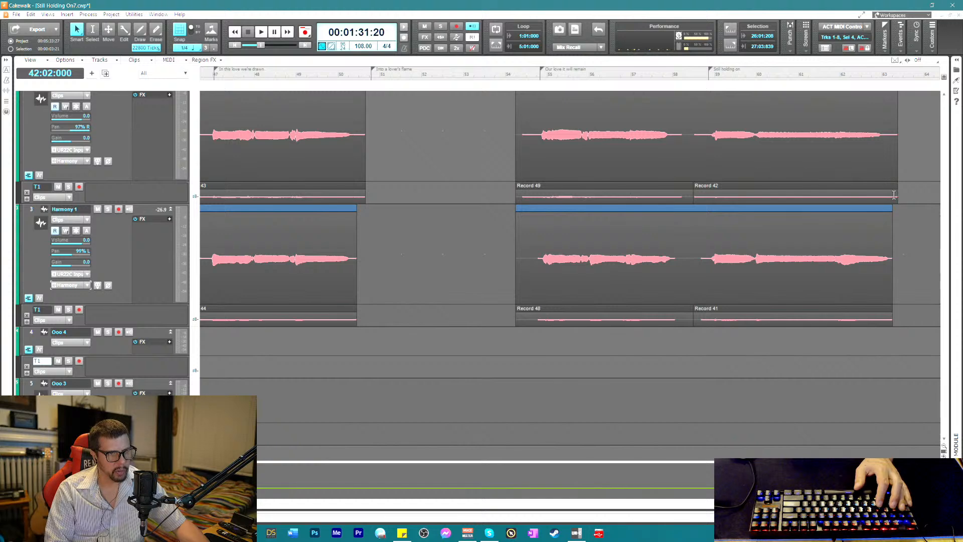
left_click_drag(893, 195, 907, 199)
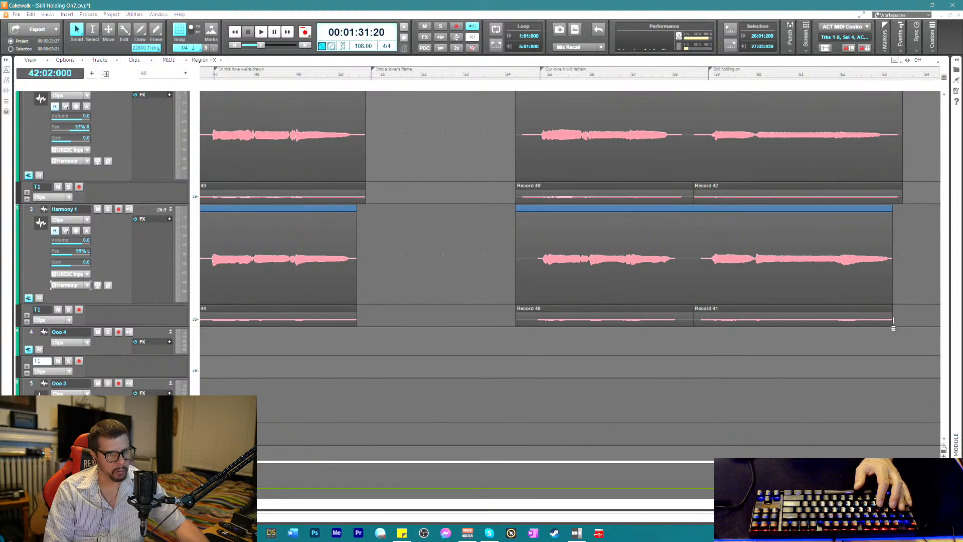
left_click_drag(910, 319, 912, 321)
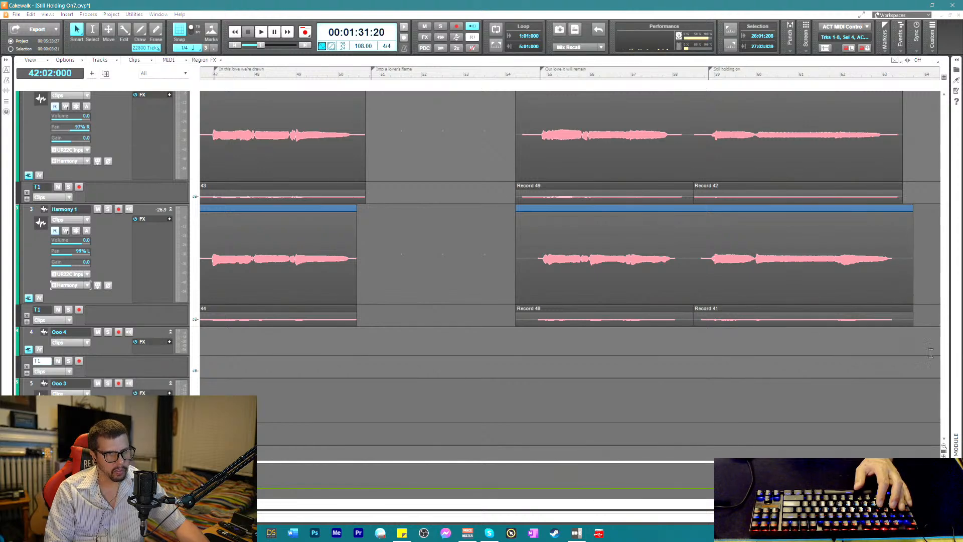
left_click(902, 206)
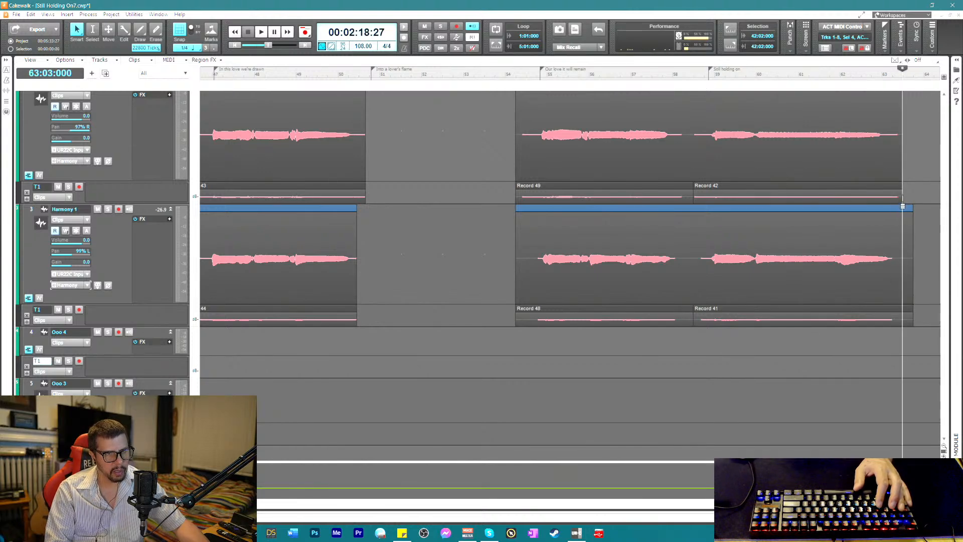
left_click_drag(899, 195, 912, 195)
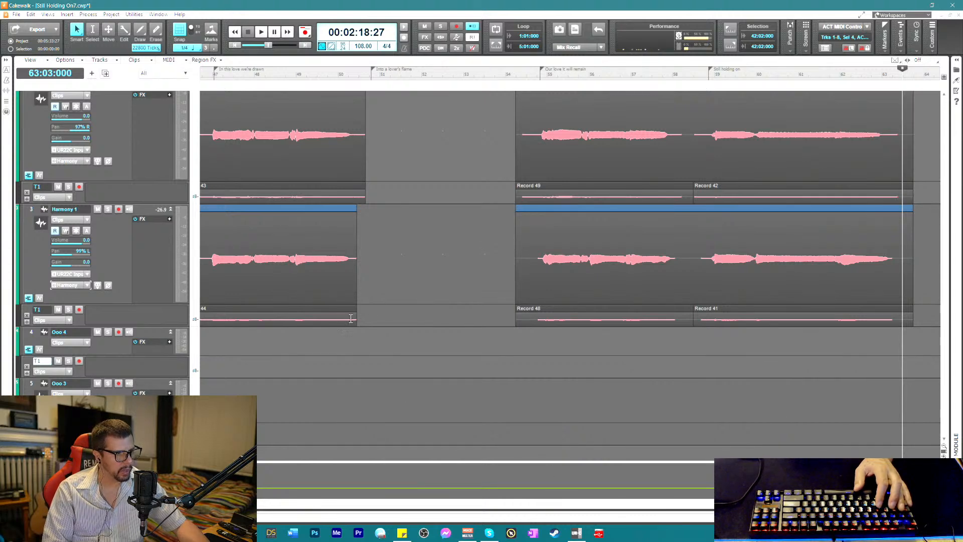
- Extend the ends of Harmony 1's Record 44 and Harmony 2's Record 43 to the same point just past the start of measure 51
left_click_drag(355, 318, 369, 318)
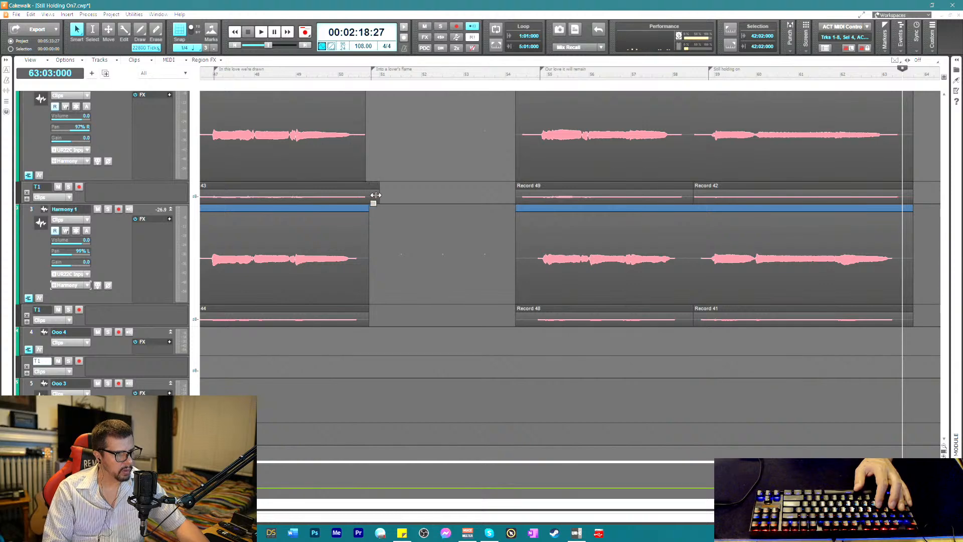
left_click_drag(370, 195, 368, 195)
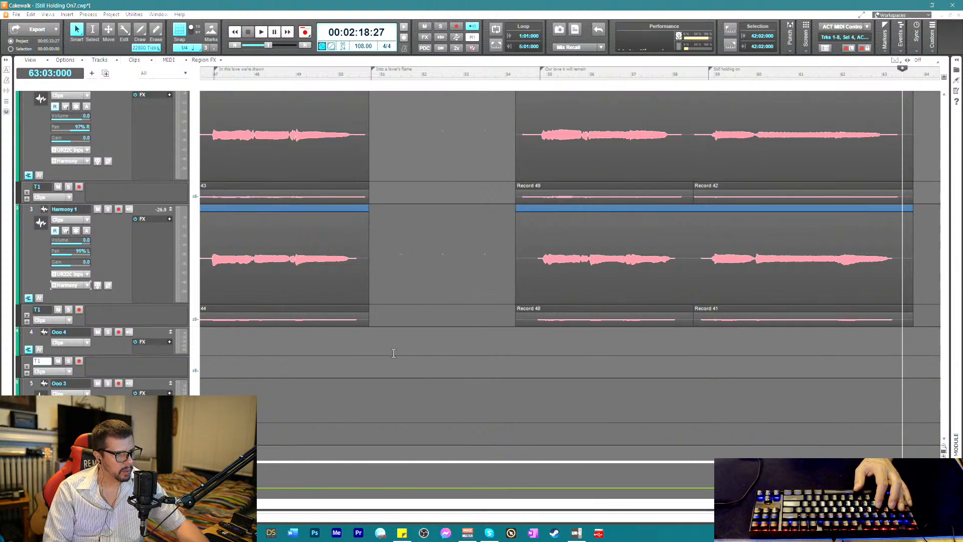
left_click_drag(375, 323, 379, 321)
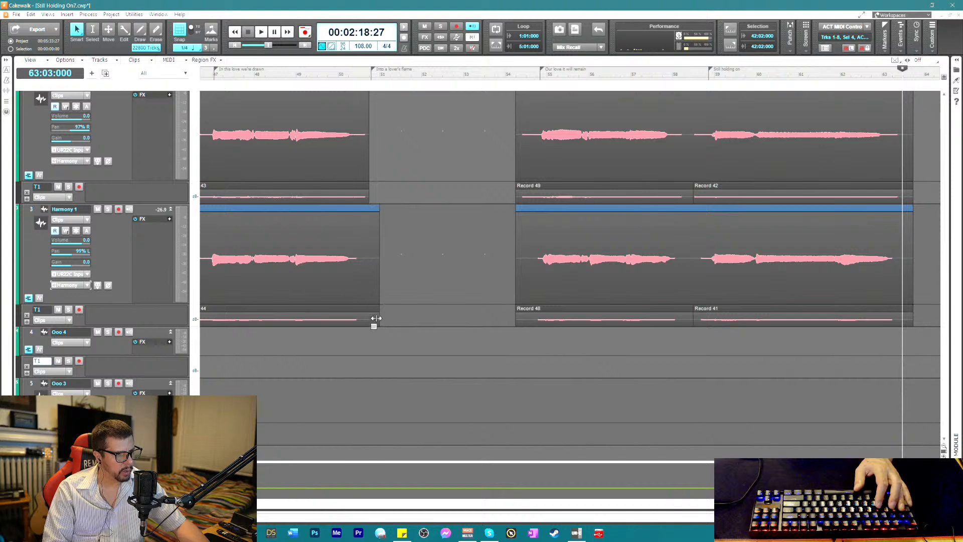
left_click_drag(377, 201, 380, 200)
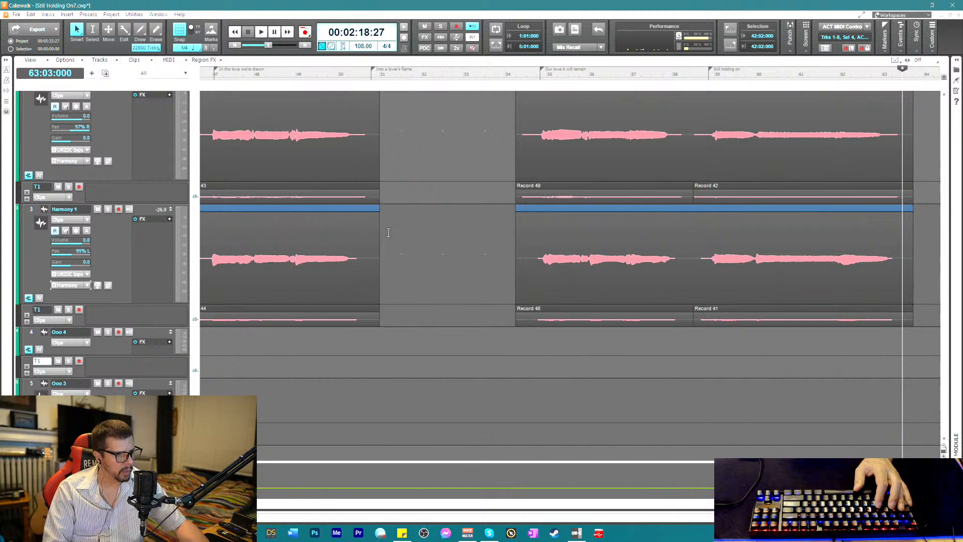
- Extend both harmonies' phrases to the same end point just past the start of measure 89, and align their starts shortly before measure 82
left_click_drag(407, 502, 381, 501)
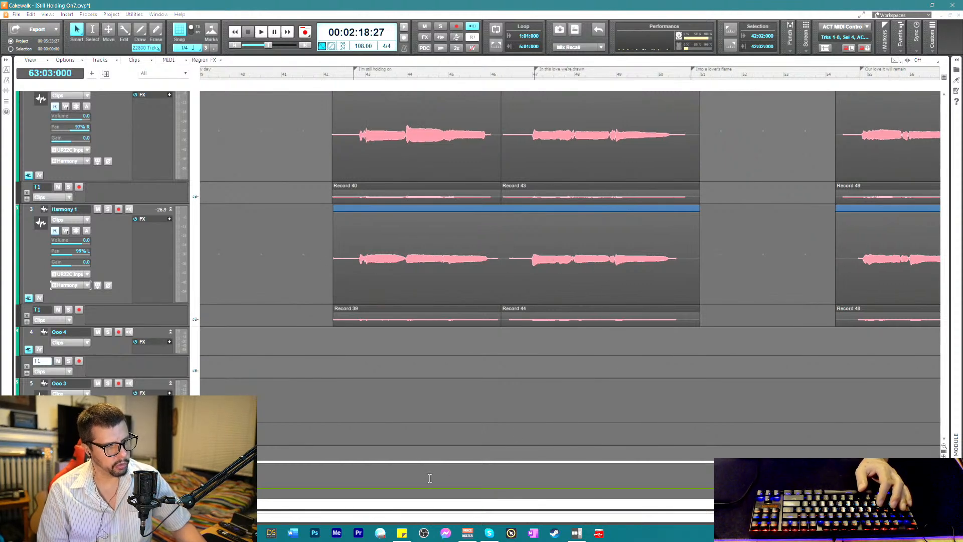
left_click_drag(384, 503, 551, 504)
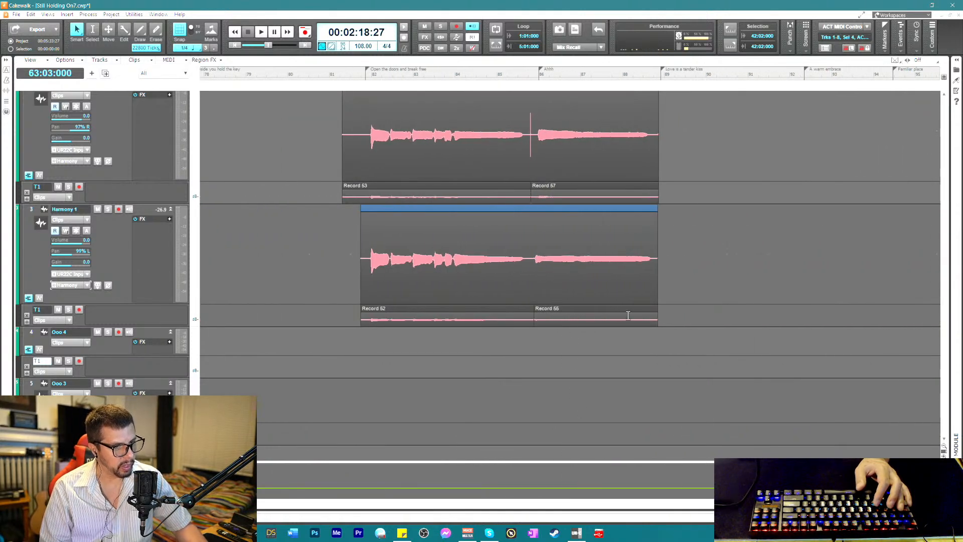
left_click_drag(656, 318, 674, 318)
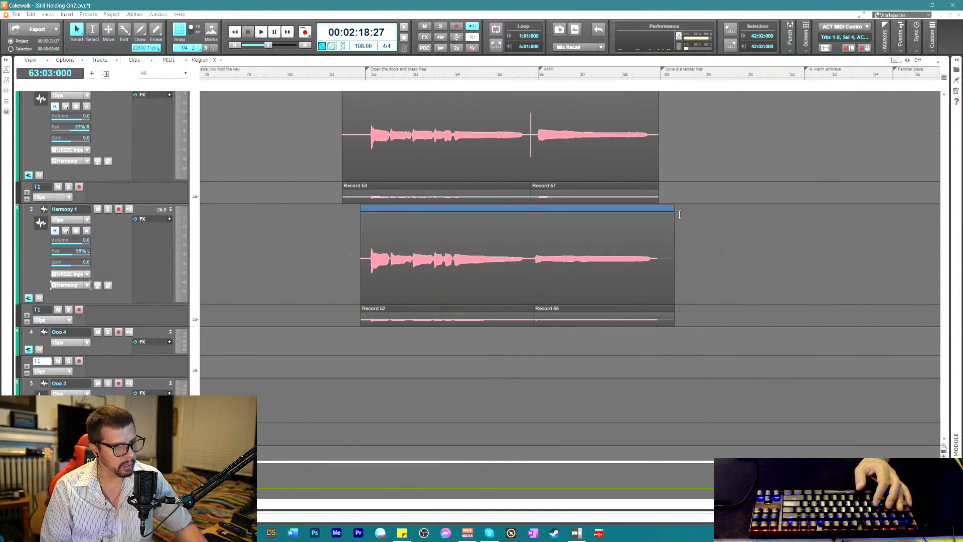
left_click_drag(657, 192, 674, 192)
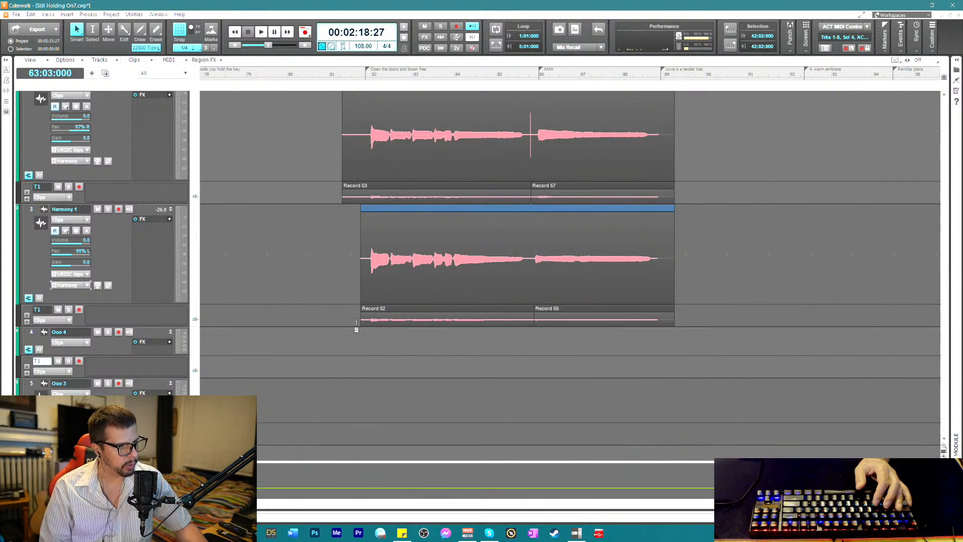
left_click_drag(361, 319, 347, 328)
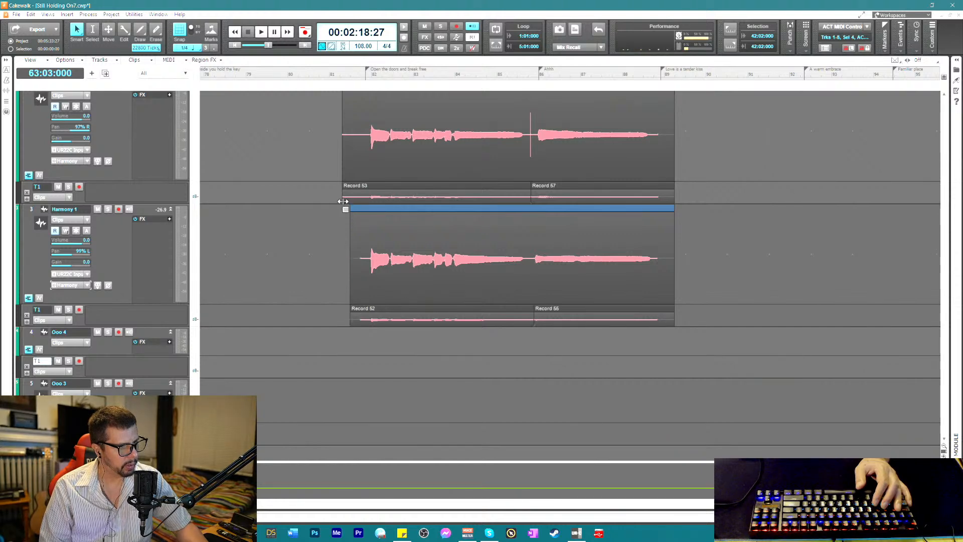
left_click_drag(343, 202, 350, 202)
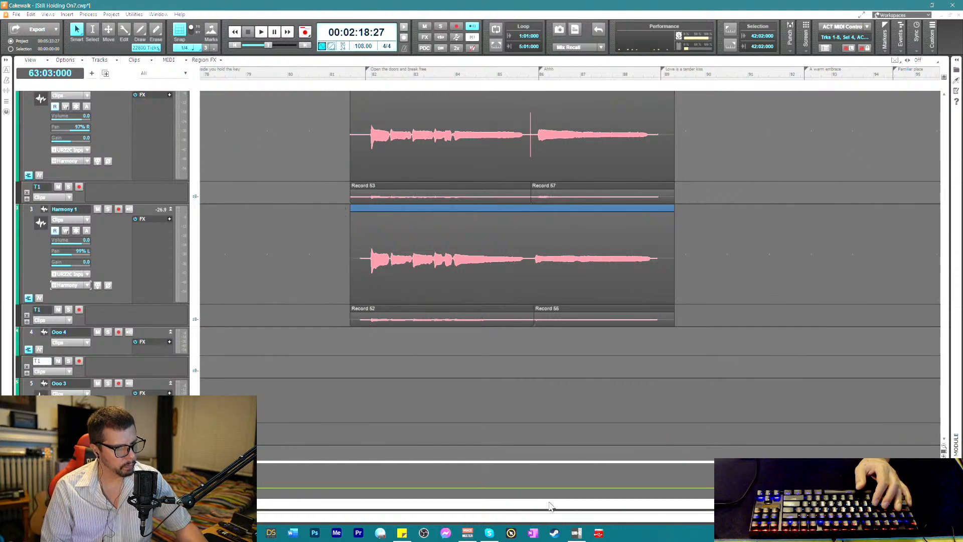
- Align the starts of both harmonies' clips in measure 96, and close Harmony 2's gap before measure 101 with Harmony 1's boundary matched to it
left_click_drag(549, 505, 594, 505)
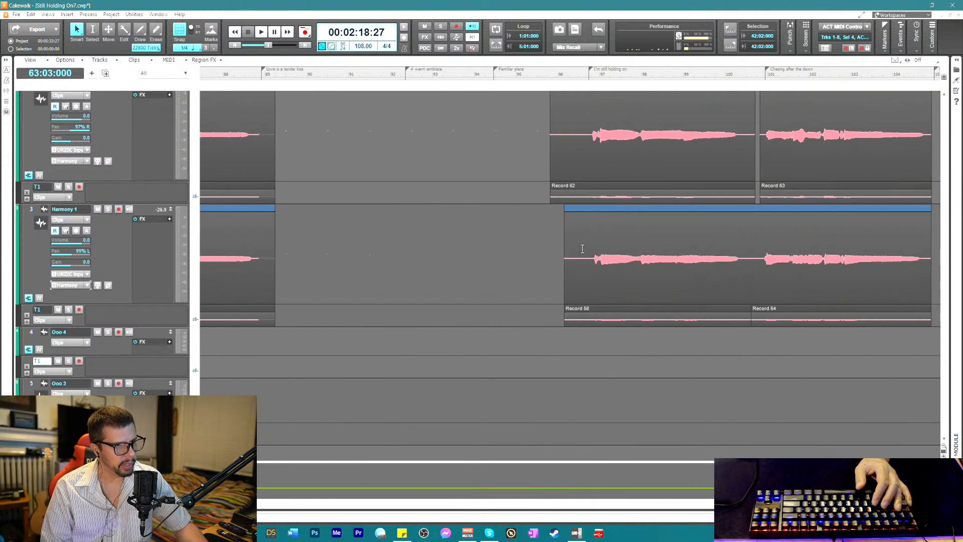
left_click_drag(552, 196, 565, 193)
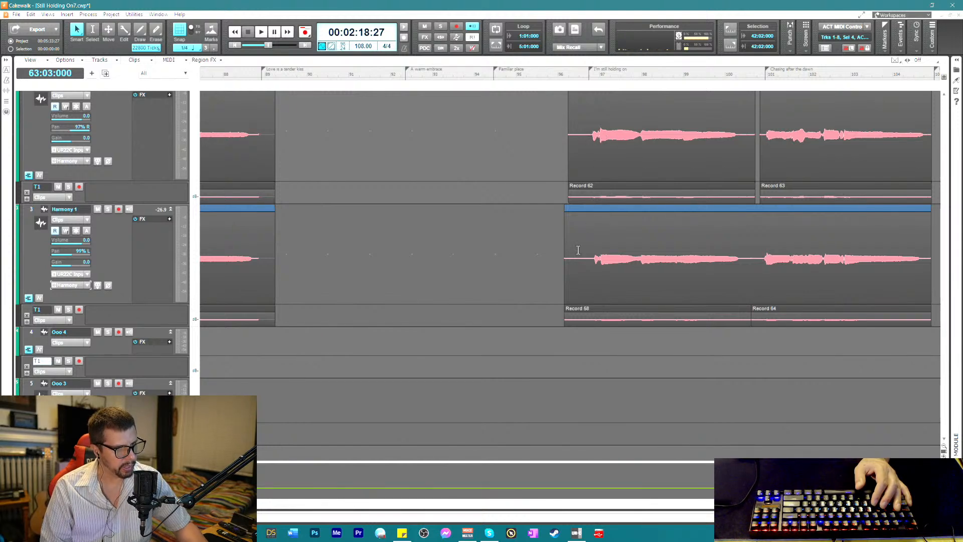
left_click_drag(565, 318, 568, 318)
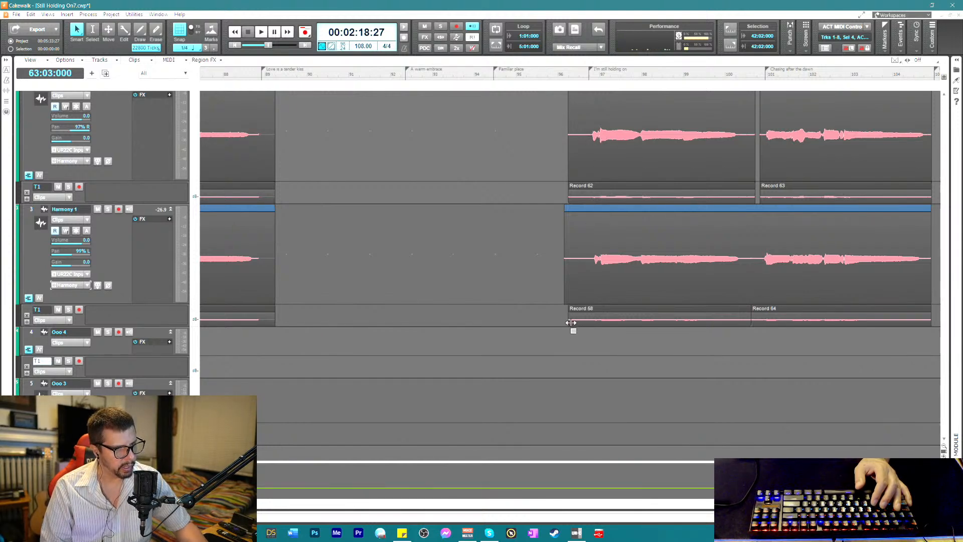
left_click_drag(760, 197, 757, 196)
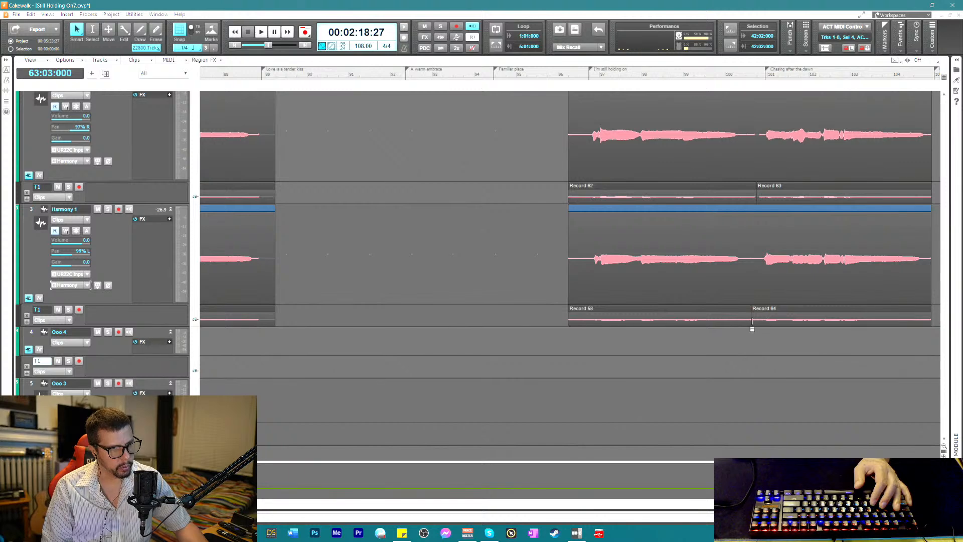
left_click_drag(748, 320, 750, 319)
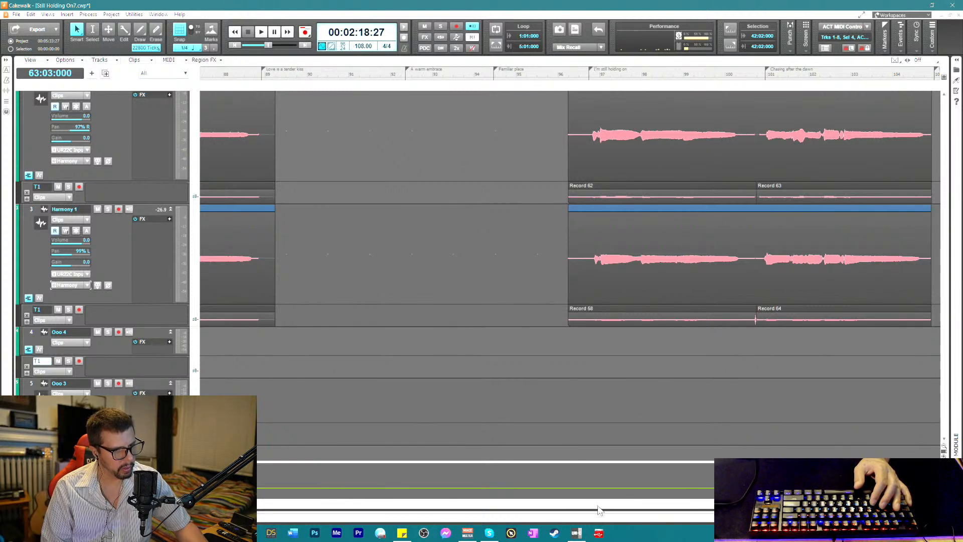
- Extend the end of Harmony 1's Record 64 clip to about the middle of measure 105
left_click_drag(598, 508, 616, 502)
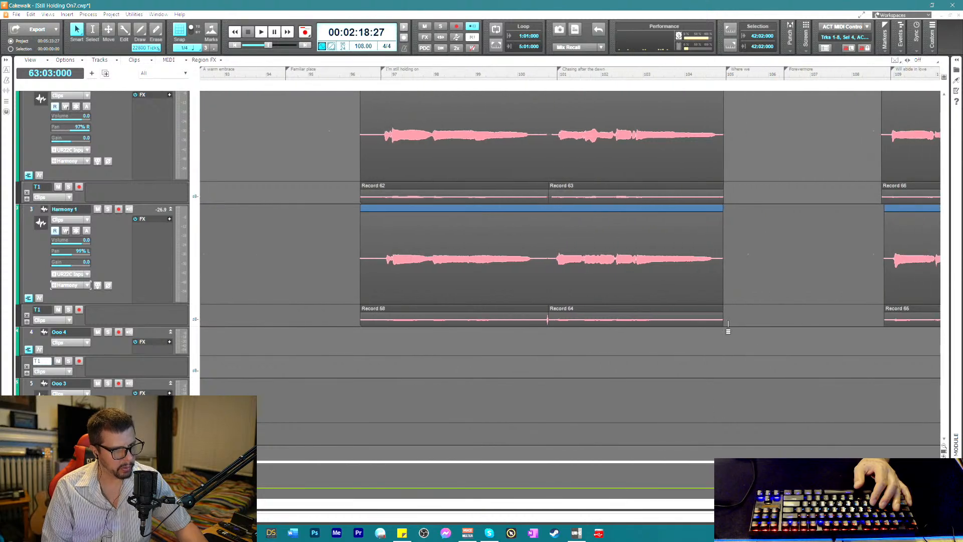
left_click_drag(727, 324, 747, 322)
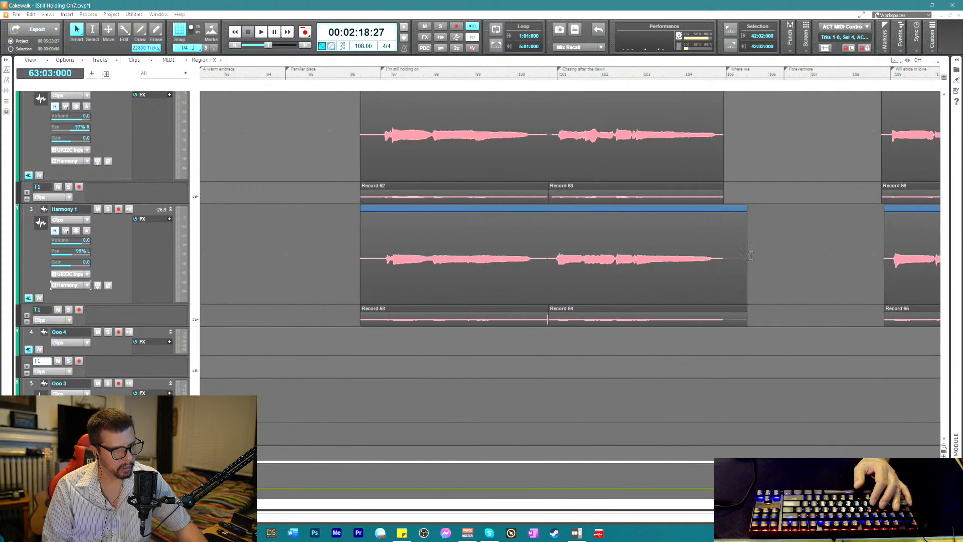
- Extend the end of Record 63 on Harmony 2 to line up with the end of Record 64 on Harmony 1
left_click_drag(723, 198, 747, 197)
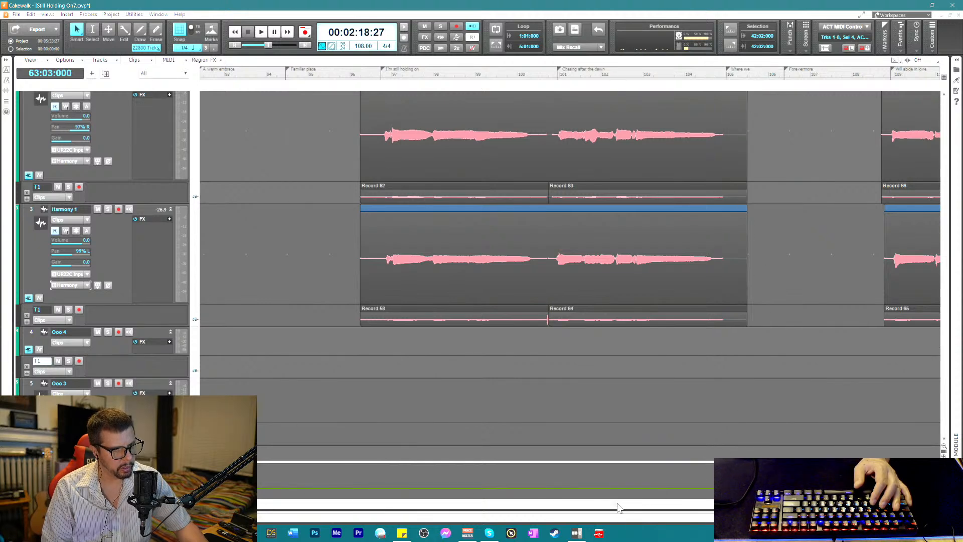
- Extend the outer edges of the Record 66/72 and Record 69 clip groups to match, with the Record 66/72 split at the "I'm still holding on" marker
left_click_drag(618, 507, 669, 507)
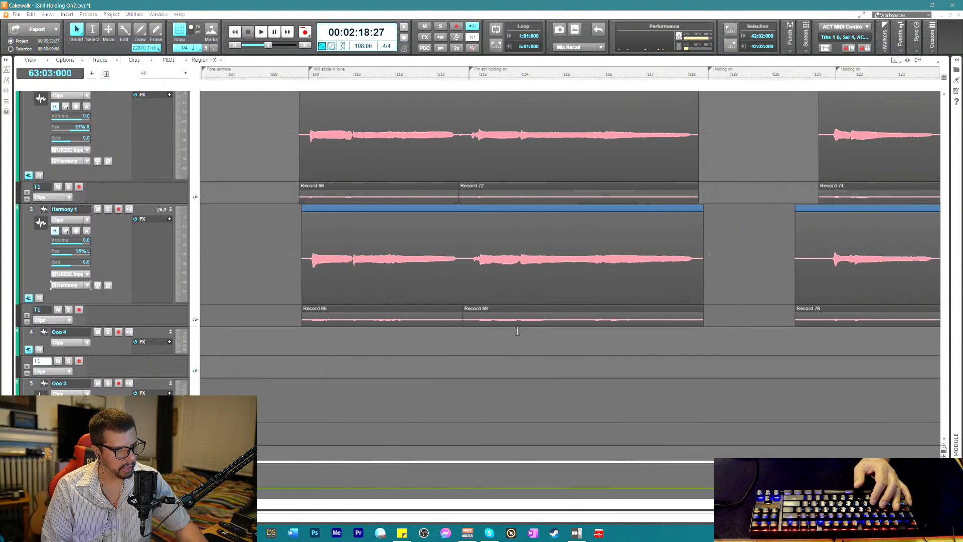
left_click_drag(458, 188, 466, 195)
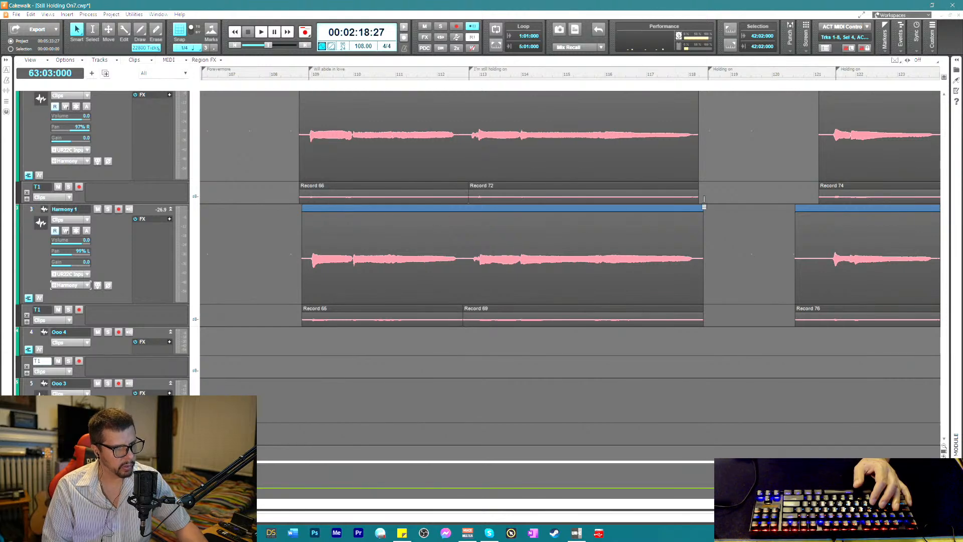
left_click_drag(697, 193, 719, 194)
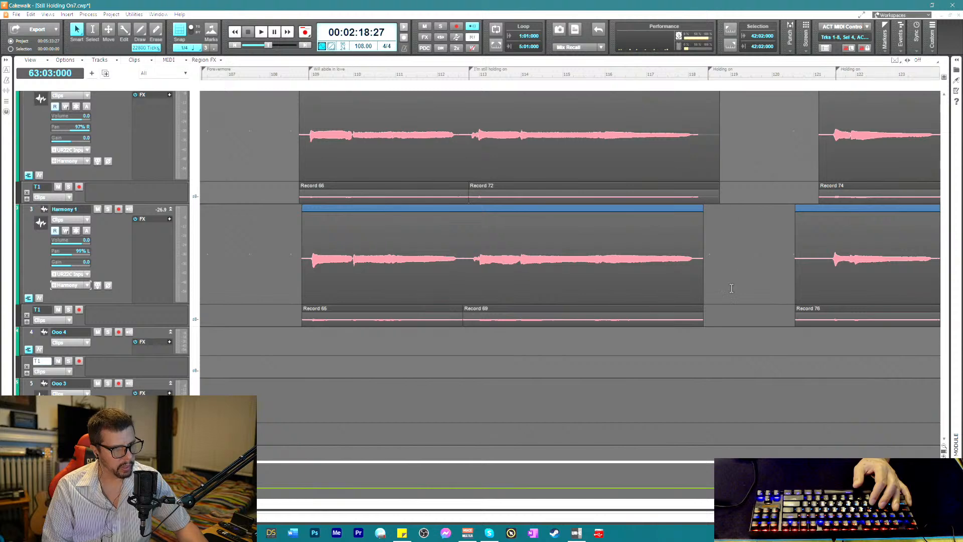
left_click_drag(698, 327, 714, 328)
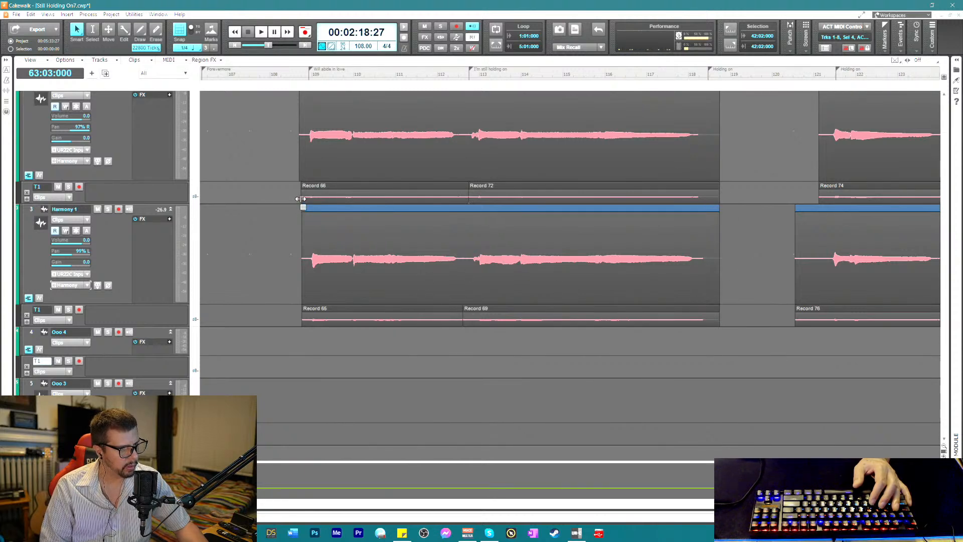
left_click_drag(296, 198, 286, 199)
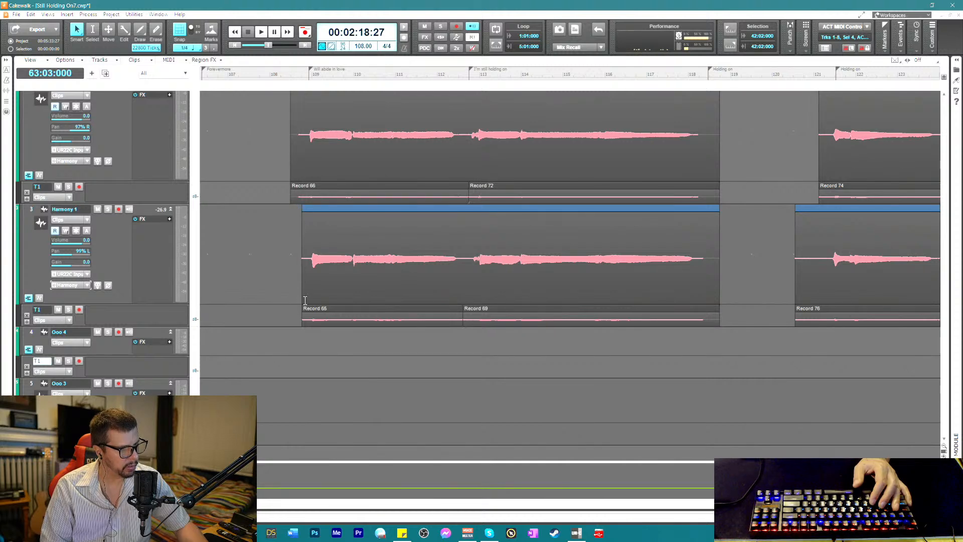
left_click_drag(303, 322, 290, 322)
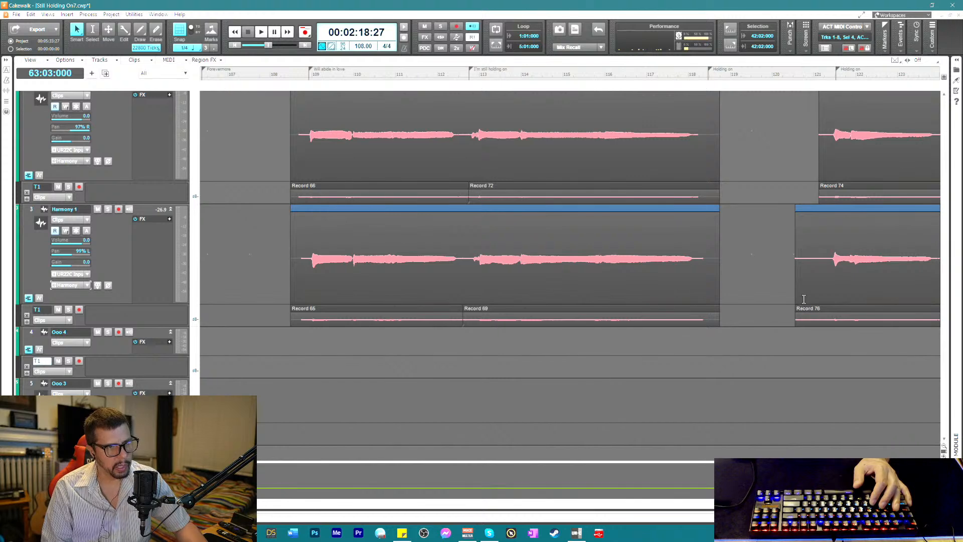
- Align the starts of Record 74 on Harmony 2 and Record 76 on Harmony 1, and extend both ends to the same point
left_click_drag(798, 319, 803, 319)
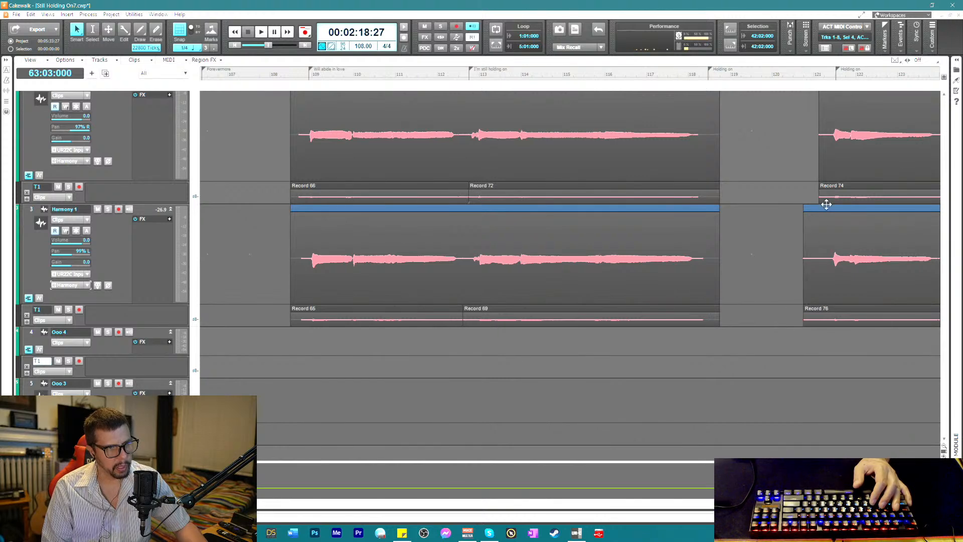
left_click_drag(822, 197, 802, 197)
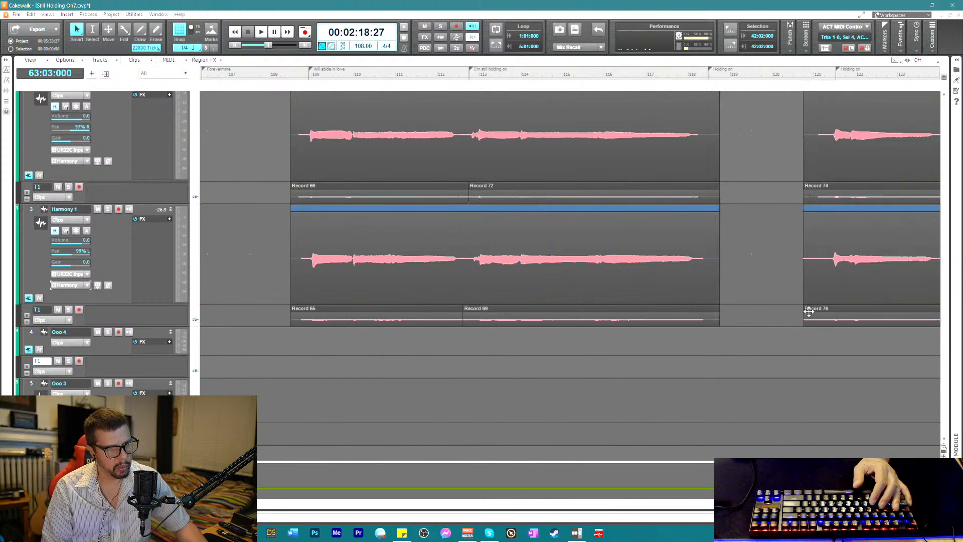
left_click_drag(677, 510, 710, 509)
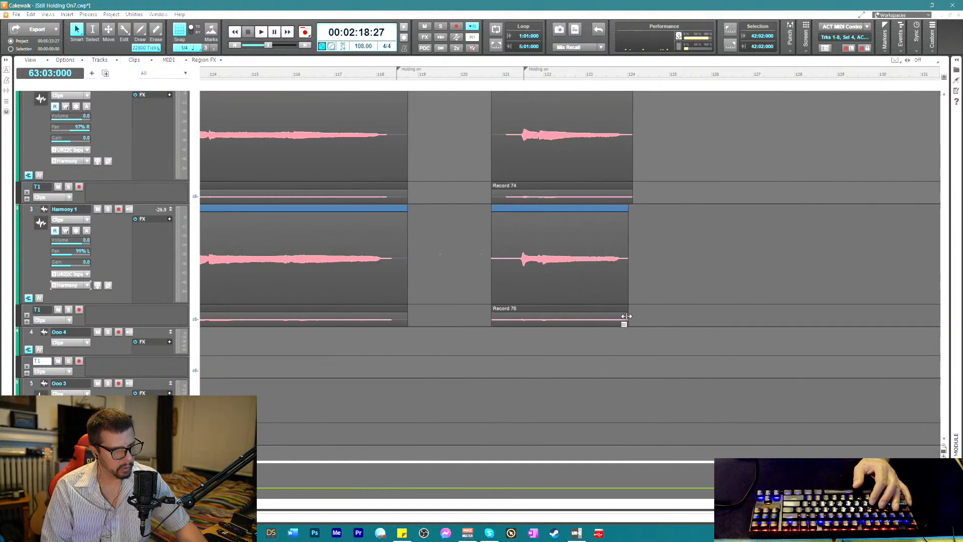
left_click_drag(627, 316, 658, 317)
left_click_drag(631, 196, 657, 194)
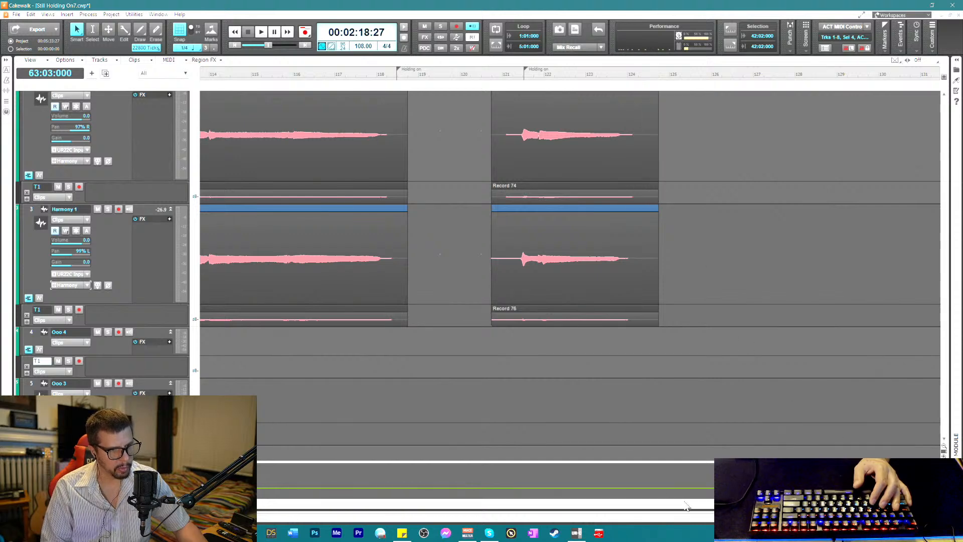
- Play back the harmony section starting from measure 42, just before the "I'm still holding on" marker
left_click_drag(707, 511, 458, 479)
scroll(430, 344, "up", 4)
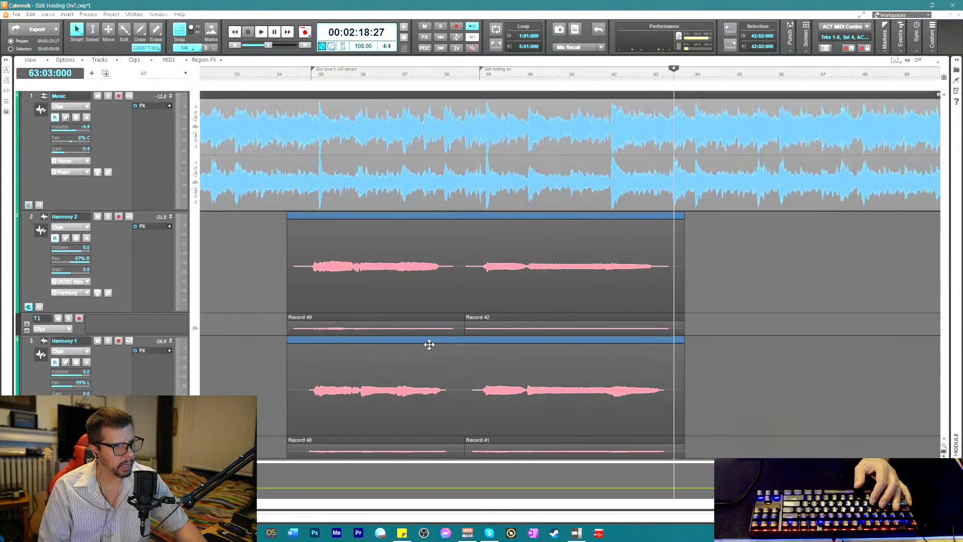
scroll(430, 342, "down", 1)
scroll(430, 346, "down", 4)
scroll(429, 341, "up", 2)
scroll(431, 346, "up", 1)
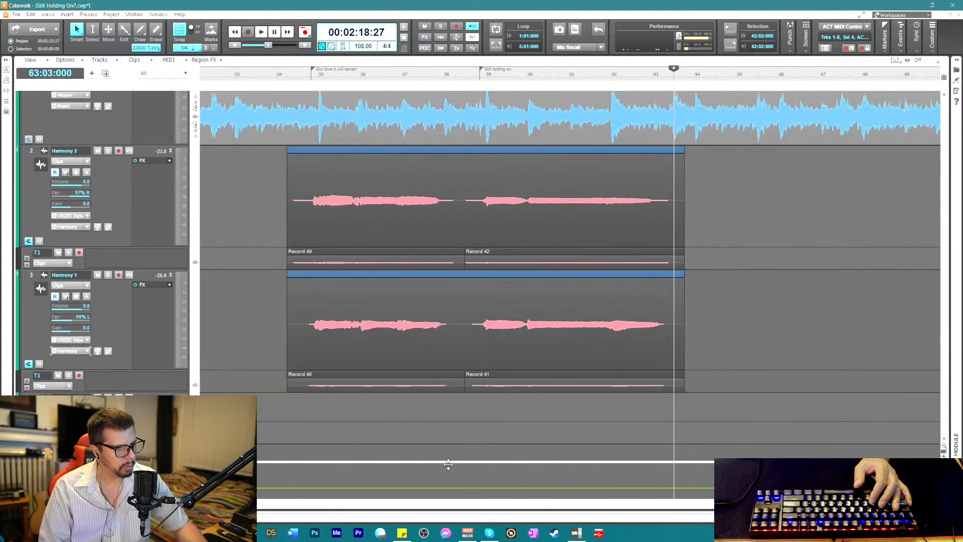
left_click_drag(438, 503, 384, 503)
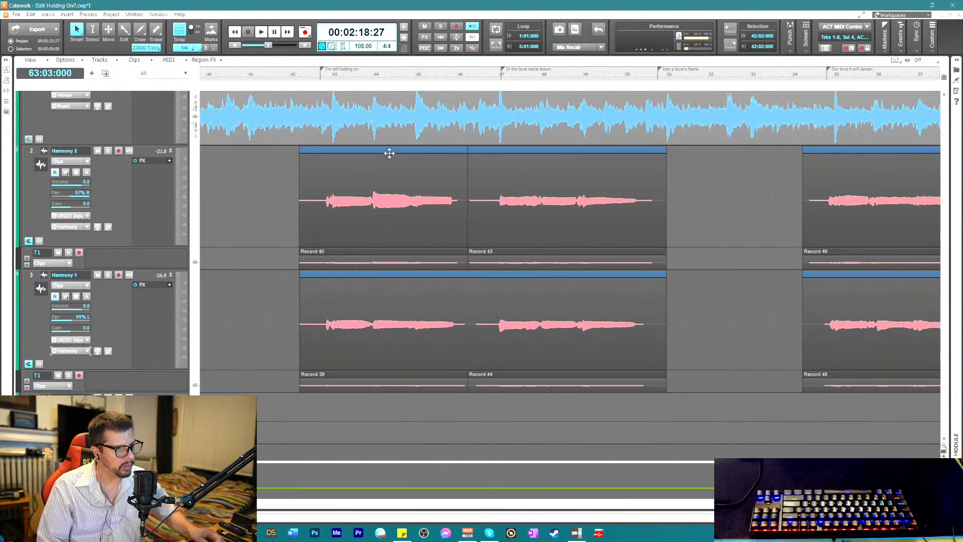
left_click(289, 80)
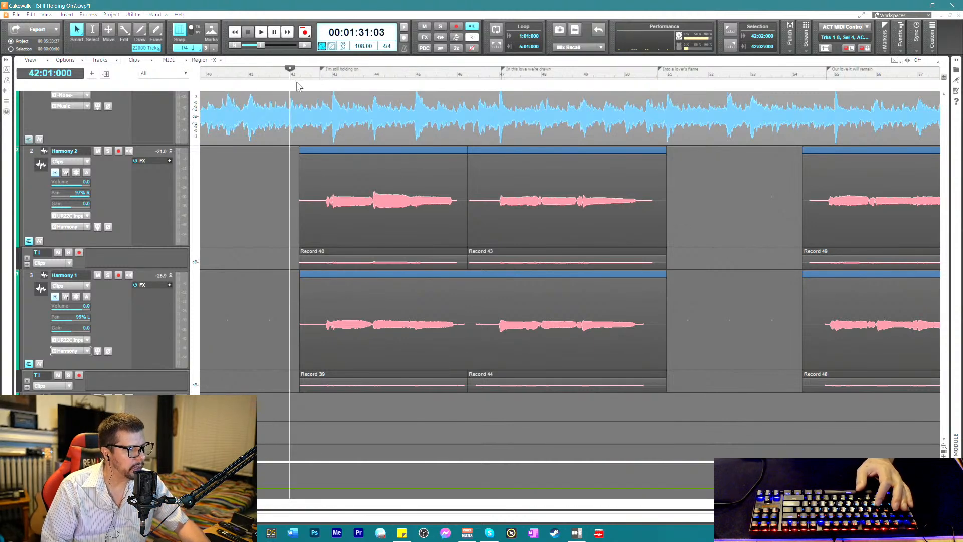
key("space")
key("space")
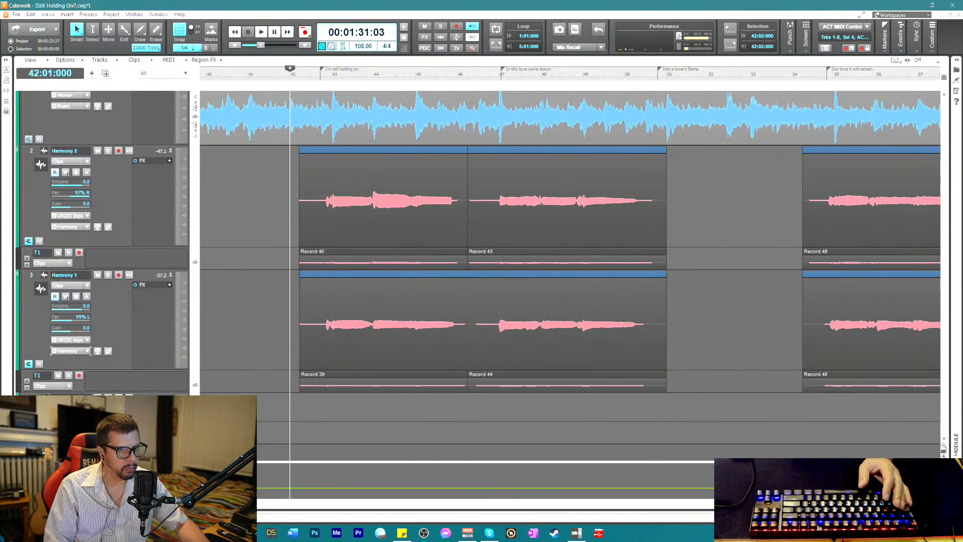
- Adjust the outer edges of Record 17 and Record 18 on Harmony 2 and Record 22 on Harmony 1 so both tracks start and end together
scroll(569, 275, "left", 5)
scroll(569, 275, "down", 2)
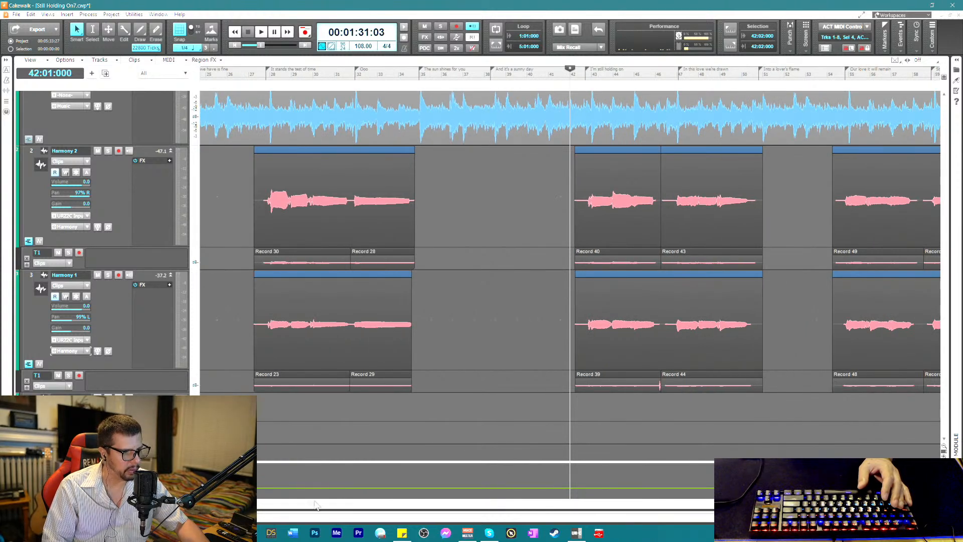
scroll(270, 318, "left", 2)
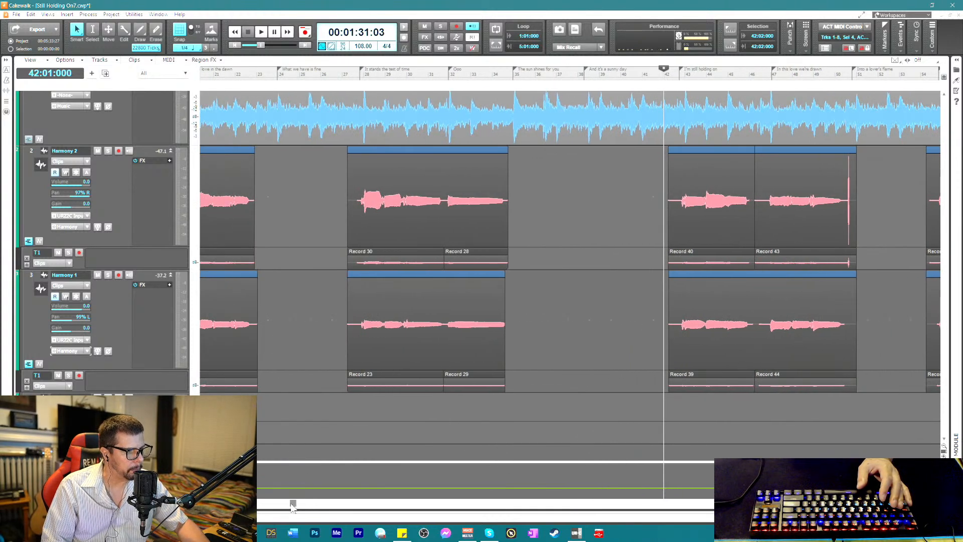
scroll(293, 506, "left", 5)
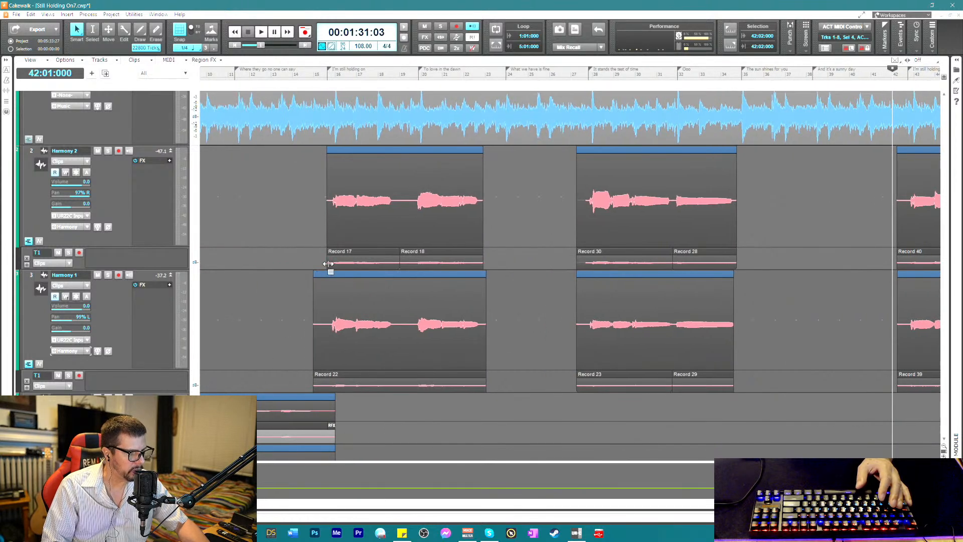
left_click_drag(327, 263, 320, 265)
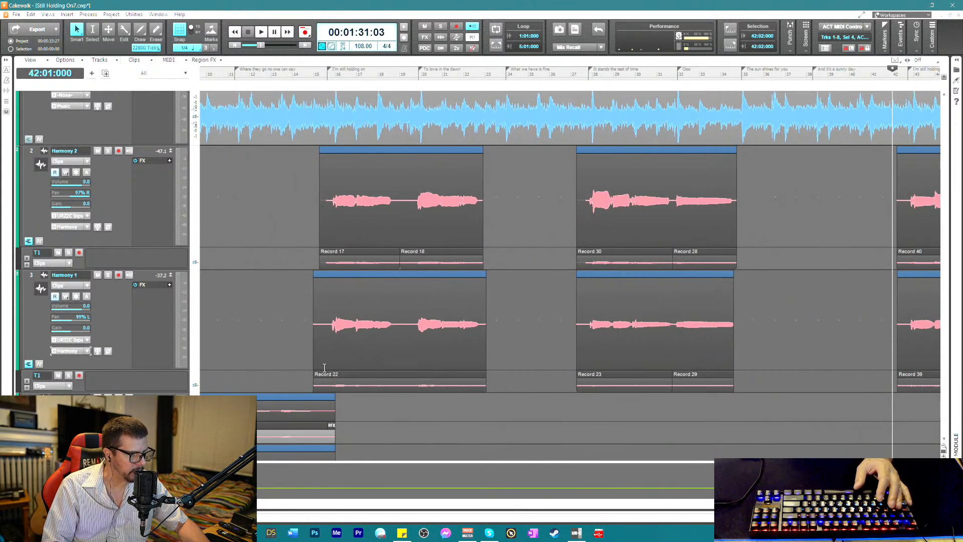
left_click_drag(315, 387, 320, 393)
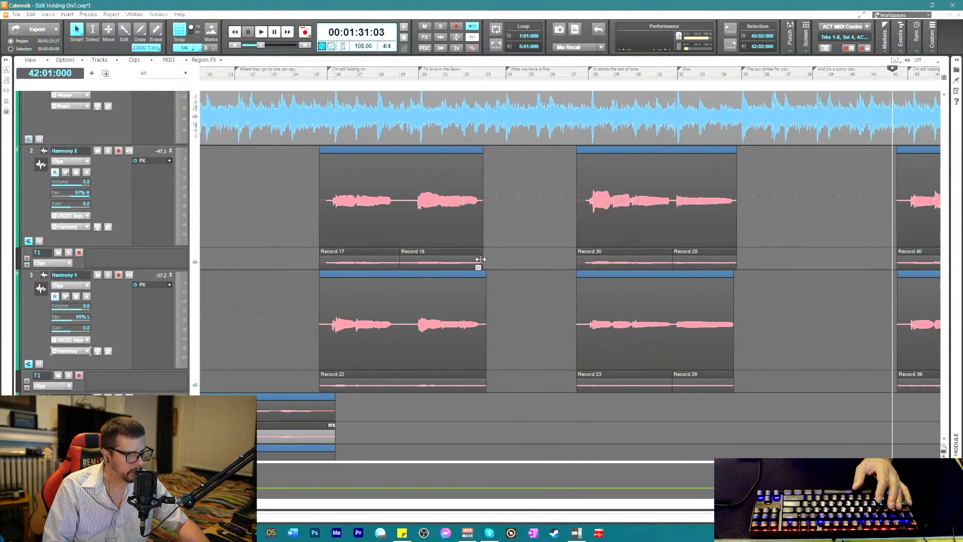
left_click_drag(480, 259, 489, 262)
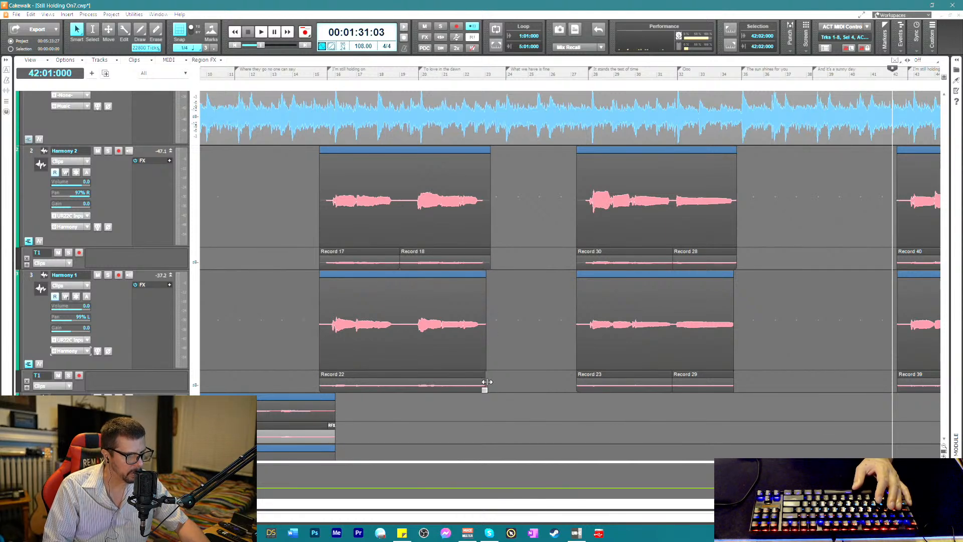
left_click_drag(487, 382, 490, 386)
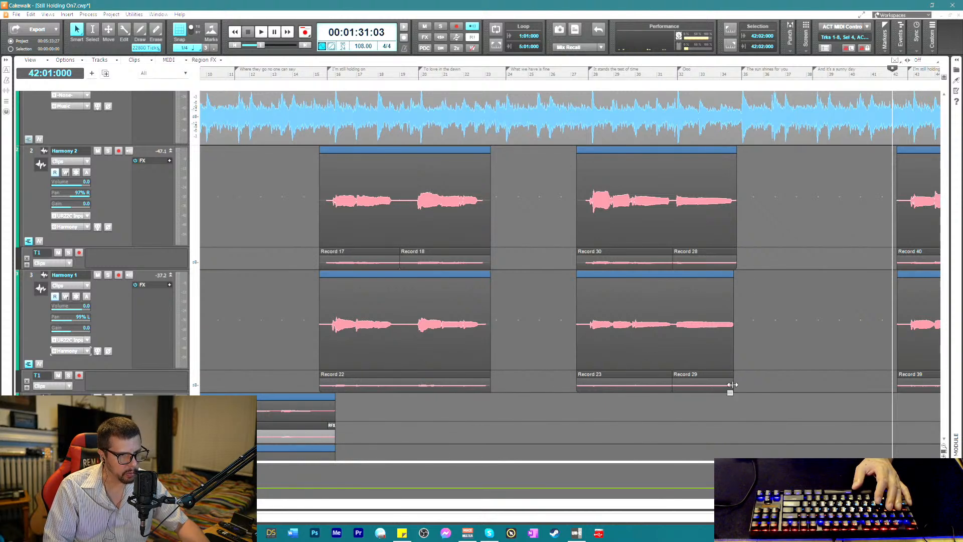
- Extend the ends of Record 29 on Harmony 1 and Record 28 on Harmony 2 to the same point
left_click_drag(733, 384, 747, 386)
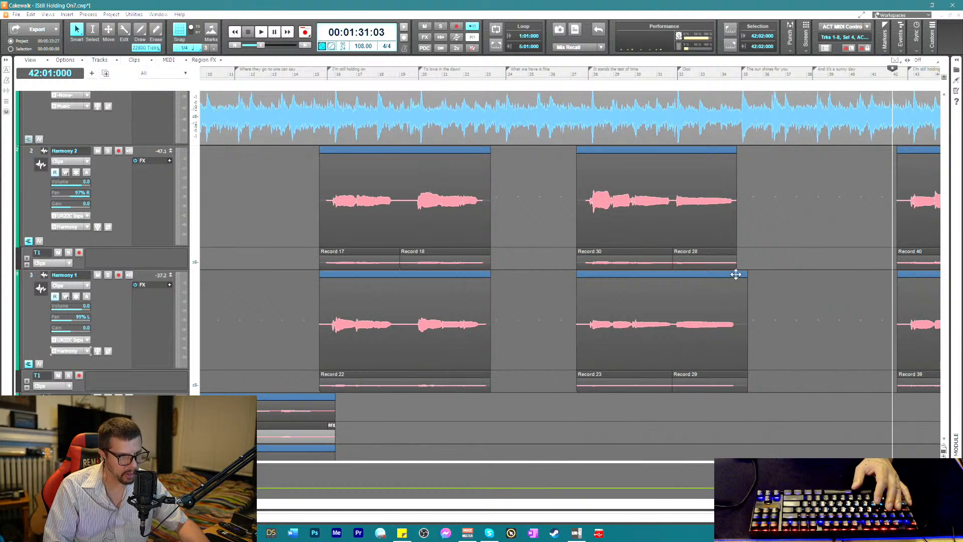
left_click_drag(736, 260, 747, 265)
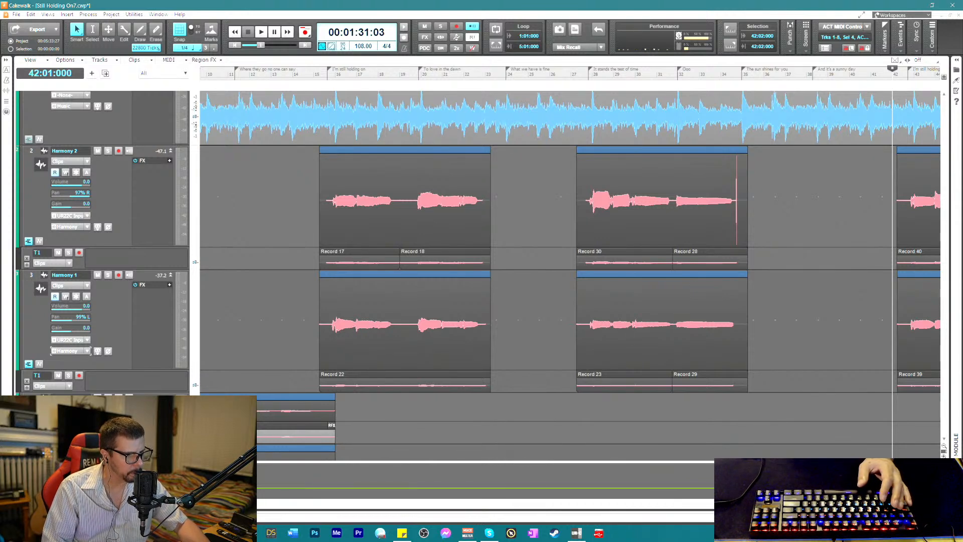
- Check the clip edges on both harmony tracks across the song, ending with the whole project fitted in view
scroll(570, 260, "left", 5)
scroll(570, 261, "right", 5)
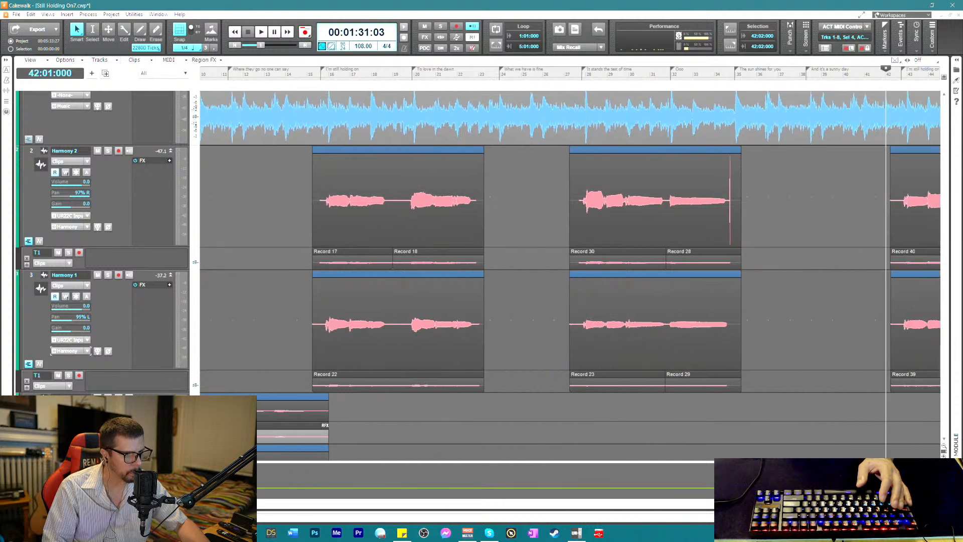
scroll(318, 520, "right", 9)
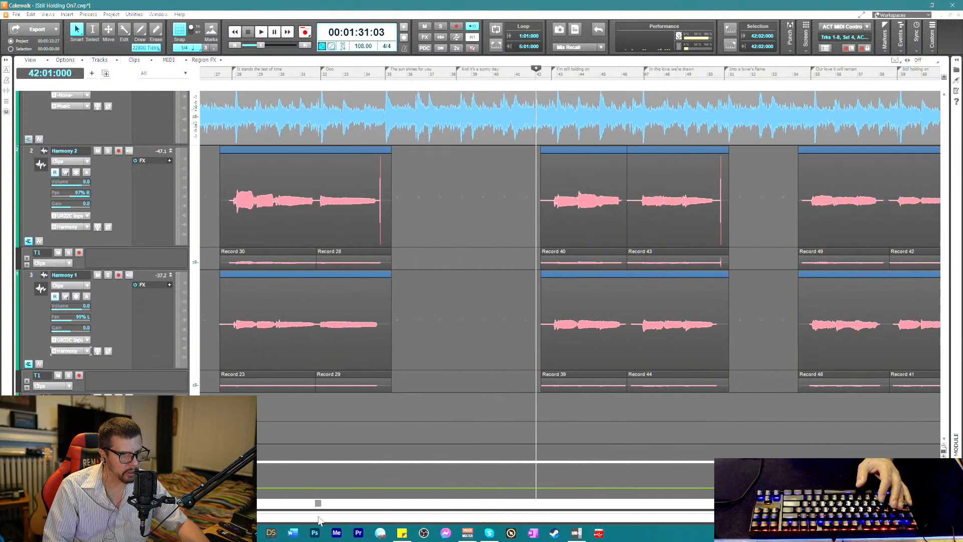
left_click_drag(318, 520, 532, 536)
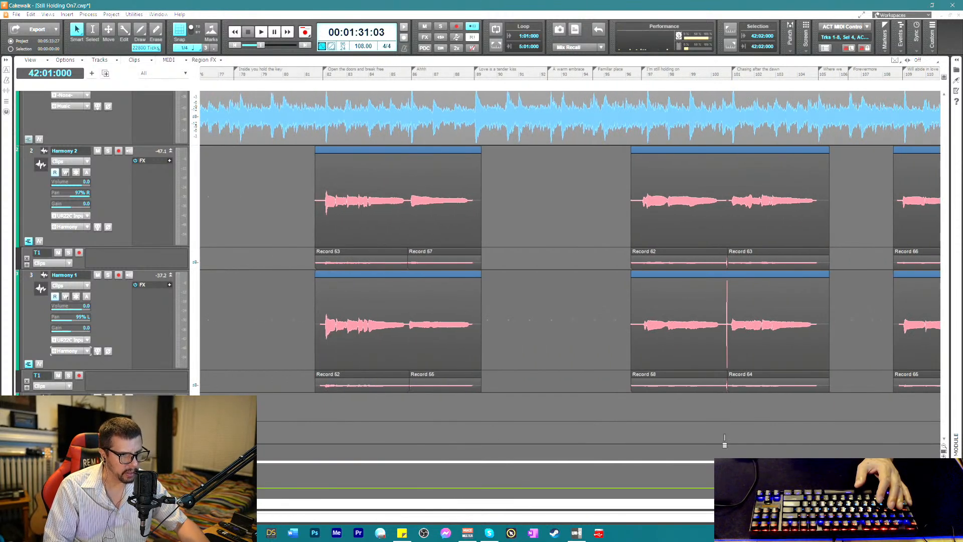
left_click_drag(525, 508, 261, 476)
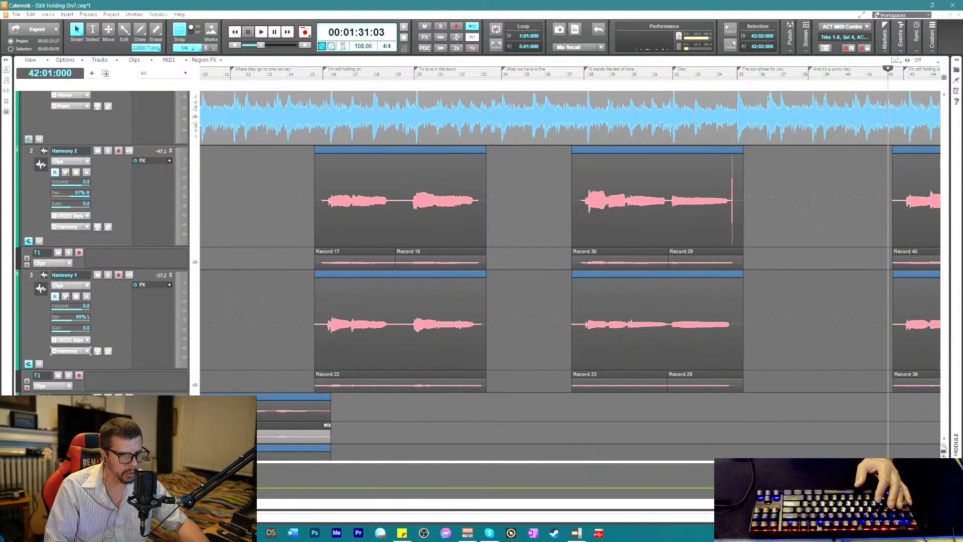
key("shift+f")
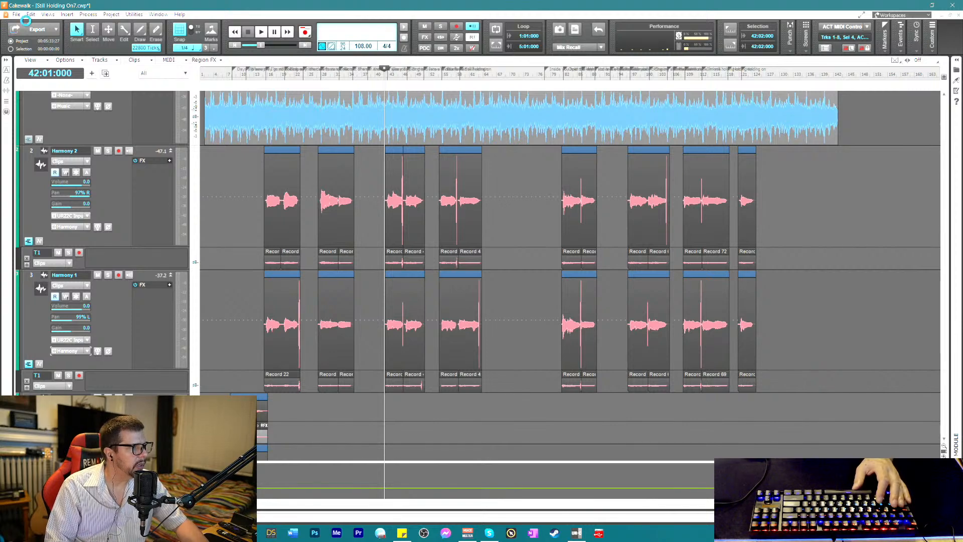
- Save the project as a new version named Still Holding On8 in the same folder
left_click(17, 14)
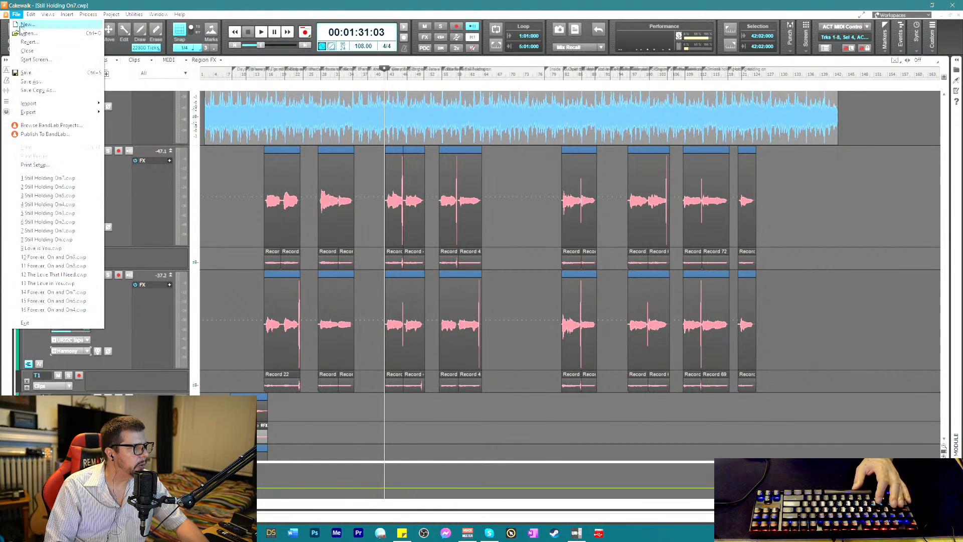
left_click(29, 81)
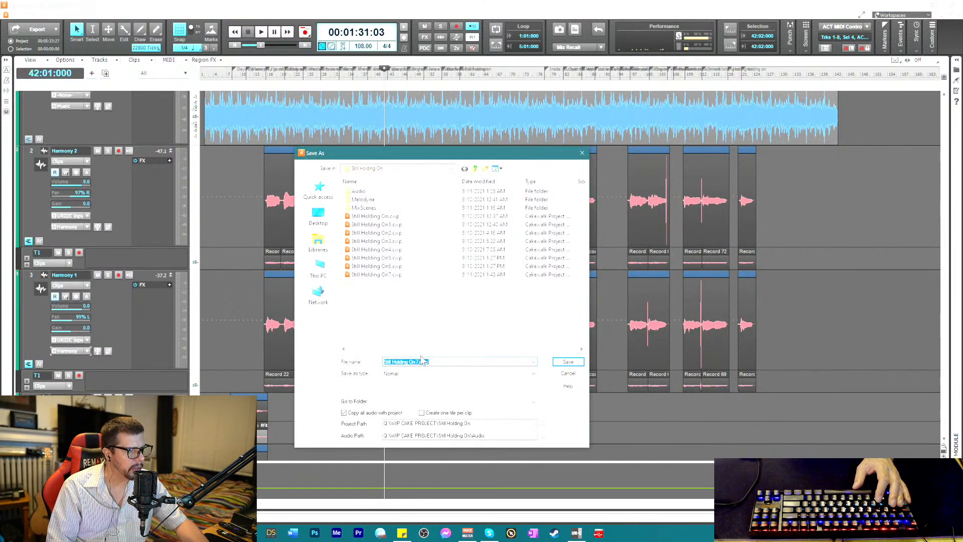
left_click(418, 362)
key("BackSpace")
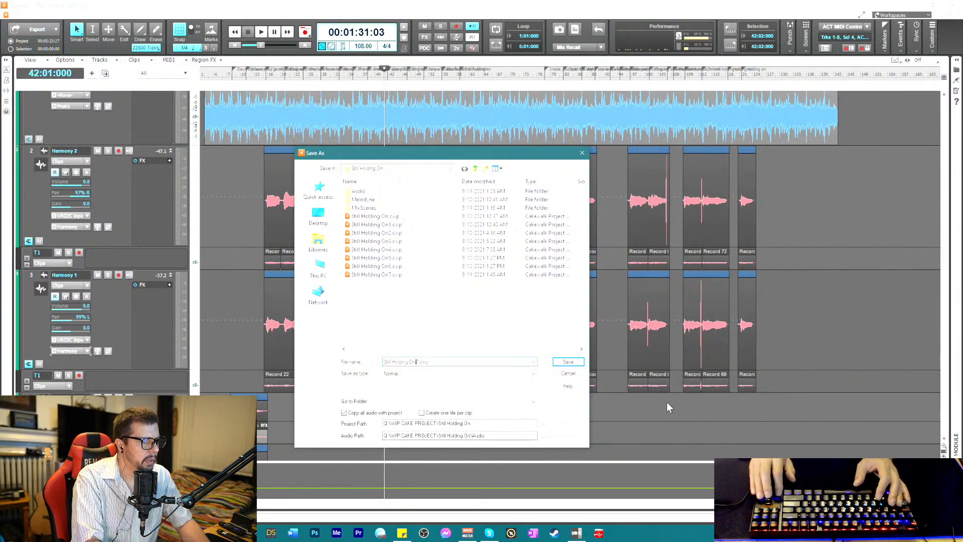
type("8")
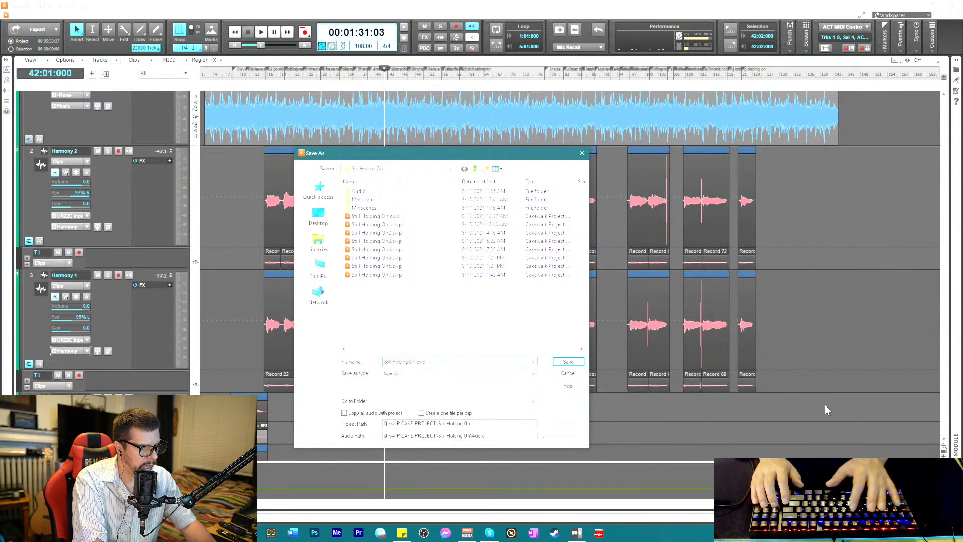
key("Return")
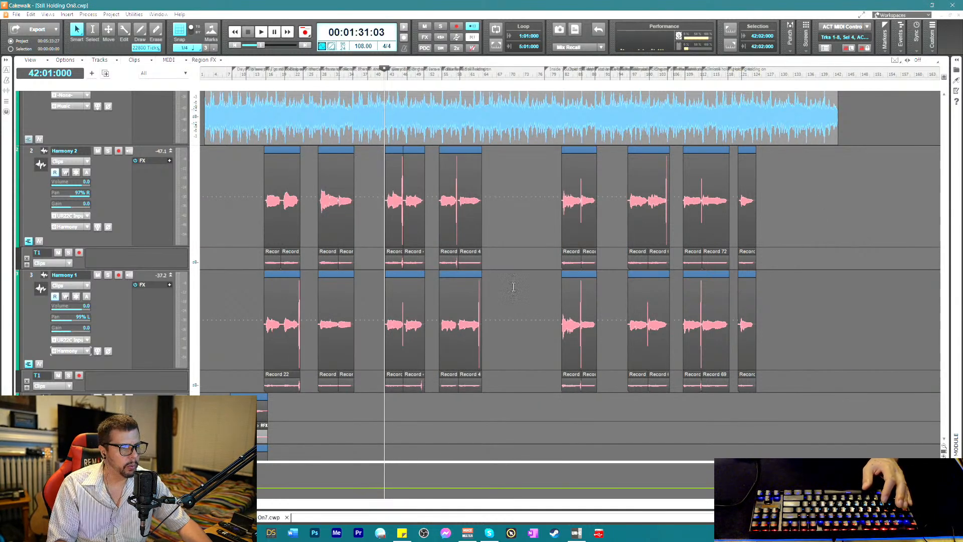
- Create a Melodyne region effect from all the clips on the Harmony 2 track
left_click_drag(784, 261, 259, 262)
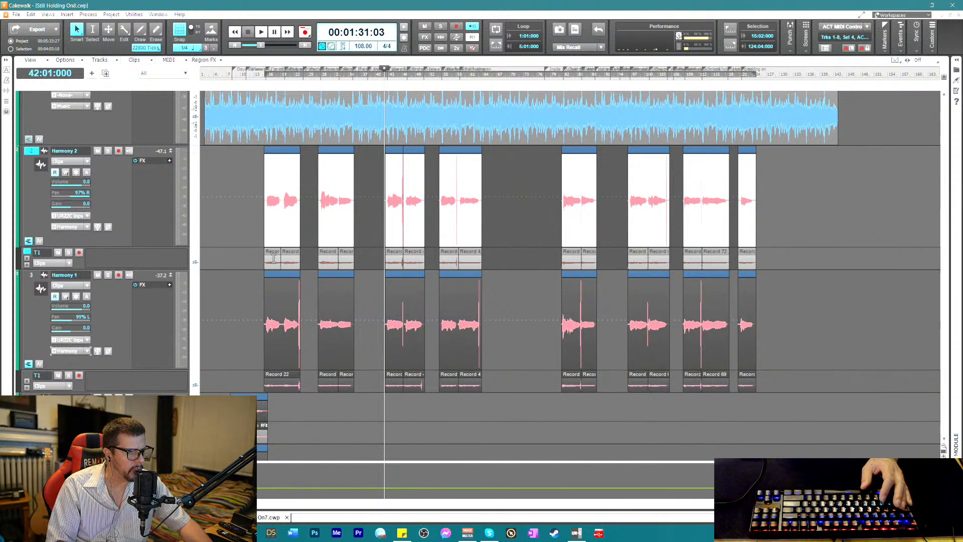
right_click(273, 258)
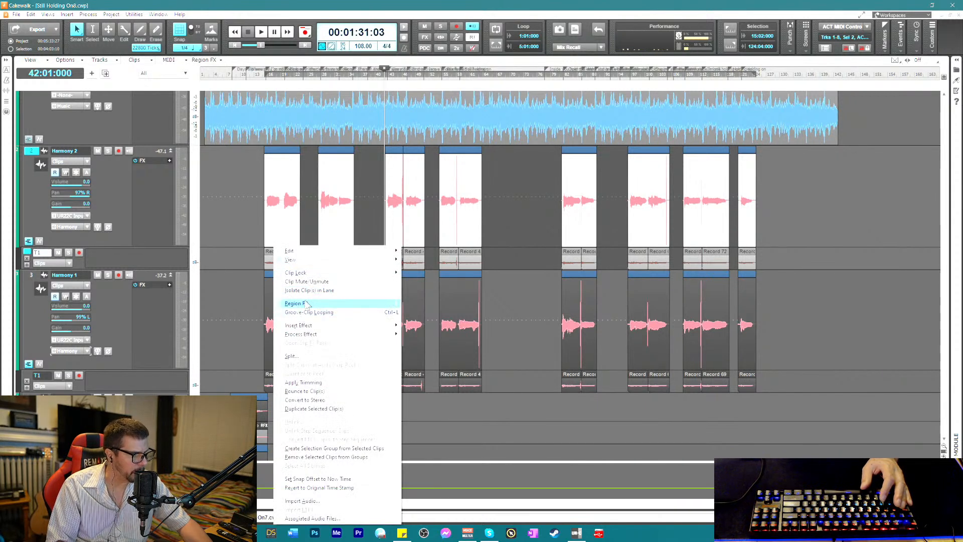
mouse_move(317, 304)
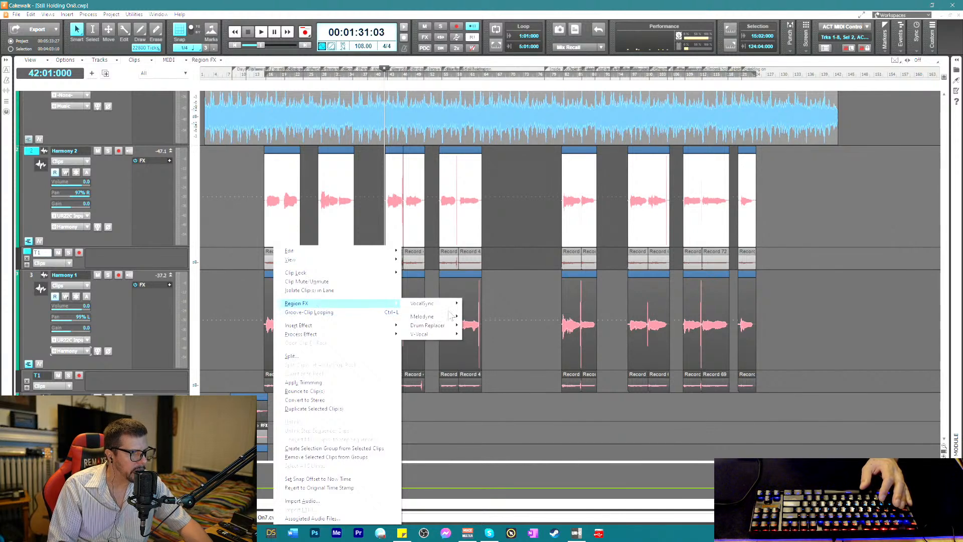
left_click(475, 318)
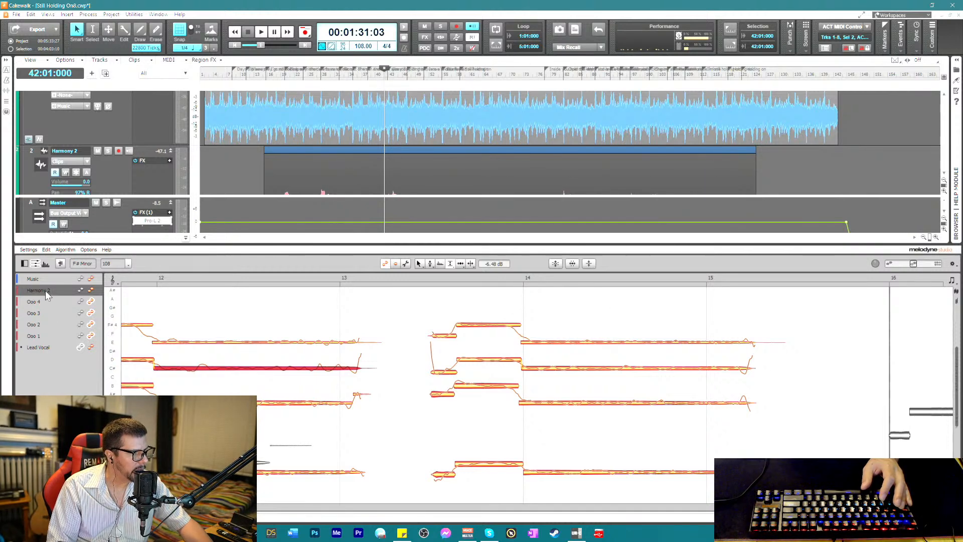
key("d")
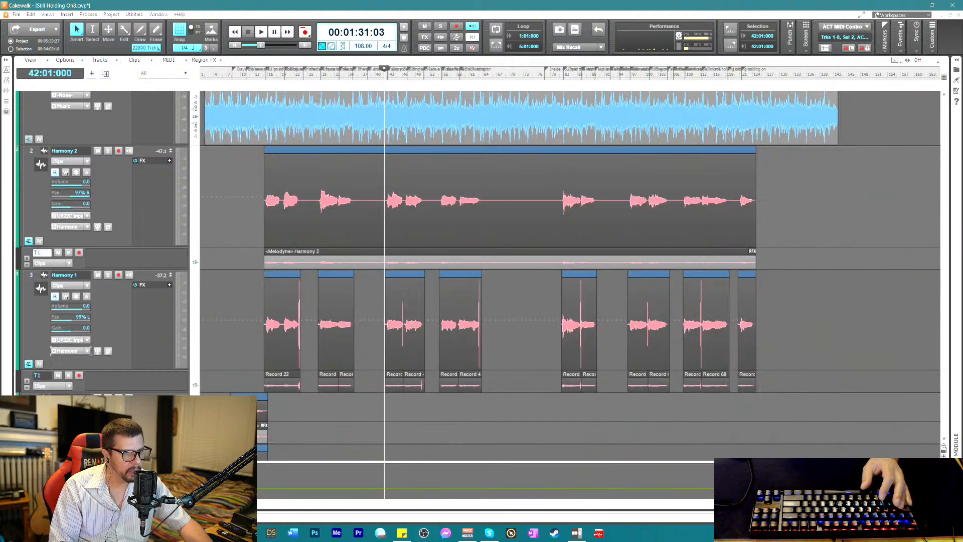
- Create a Melodyne region effect from all the clips on the Harmony 1 track
left_click_drag(791, 380, 249, 376)
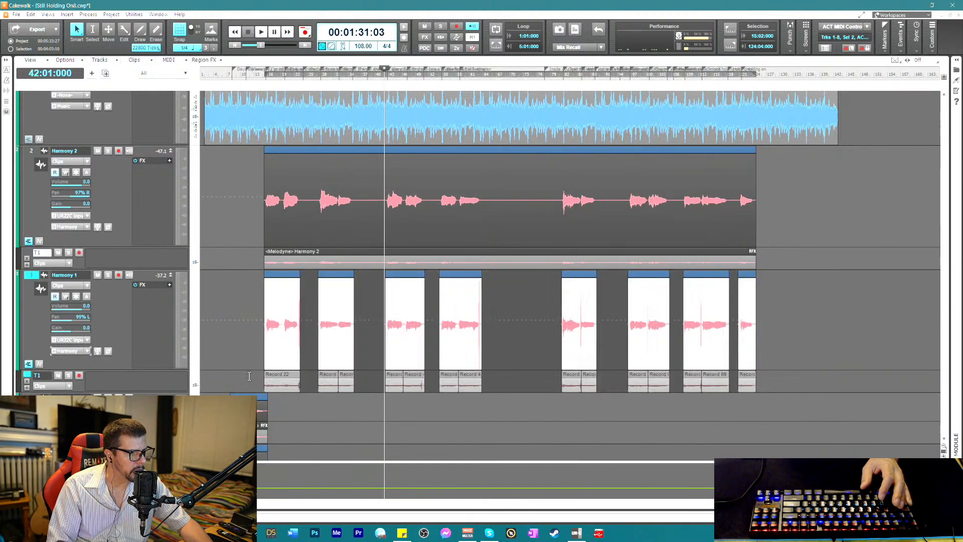
right_click(279, 379)
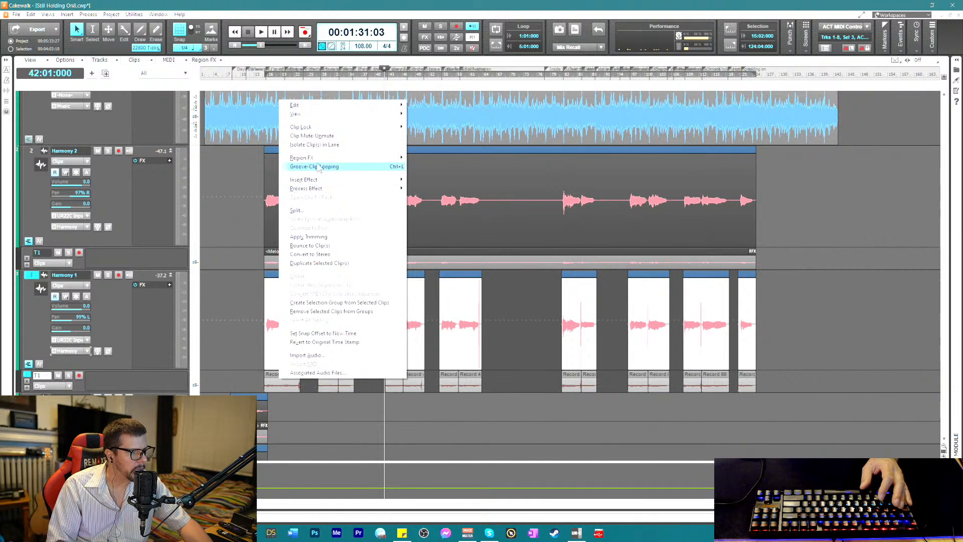
mouse_move(325, 158)
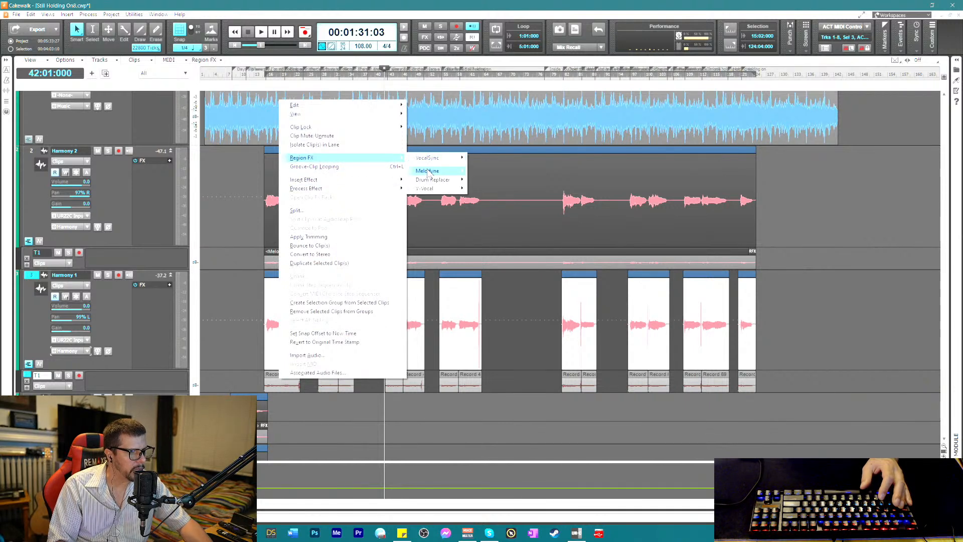
mouse_move(428, 171)
left_click(526, 180)
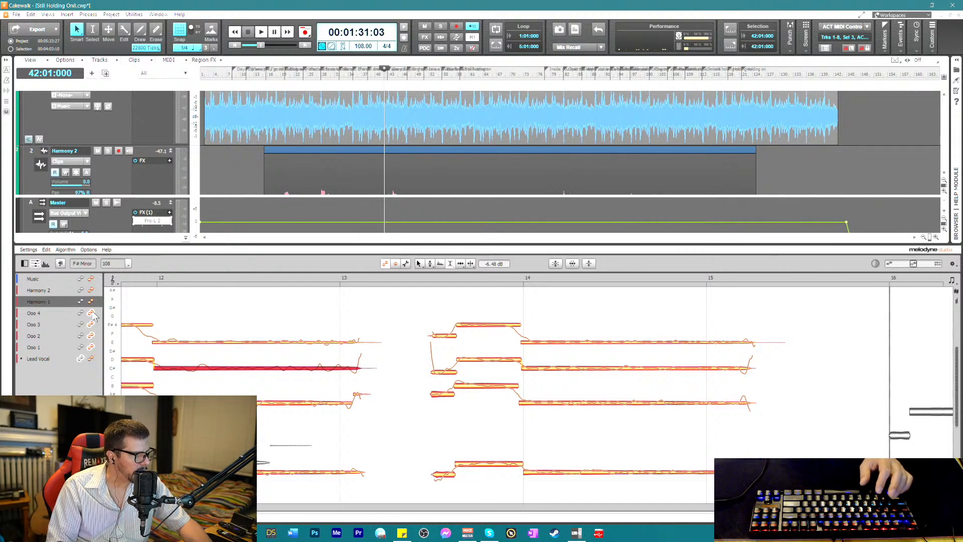
- Turn off note editing for the Ooo tracks and enable it for both Harmony 1 and Harmony 2 in Melodyne
left_click(96, 335)
left_click(98, 346, "shift")
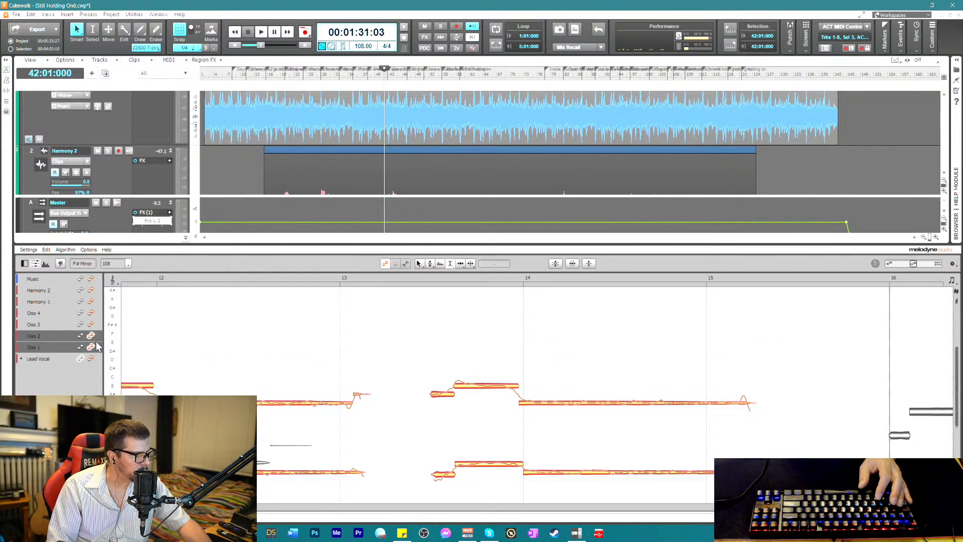
left_click(91, 346)
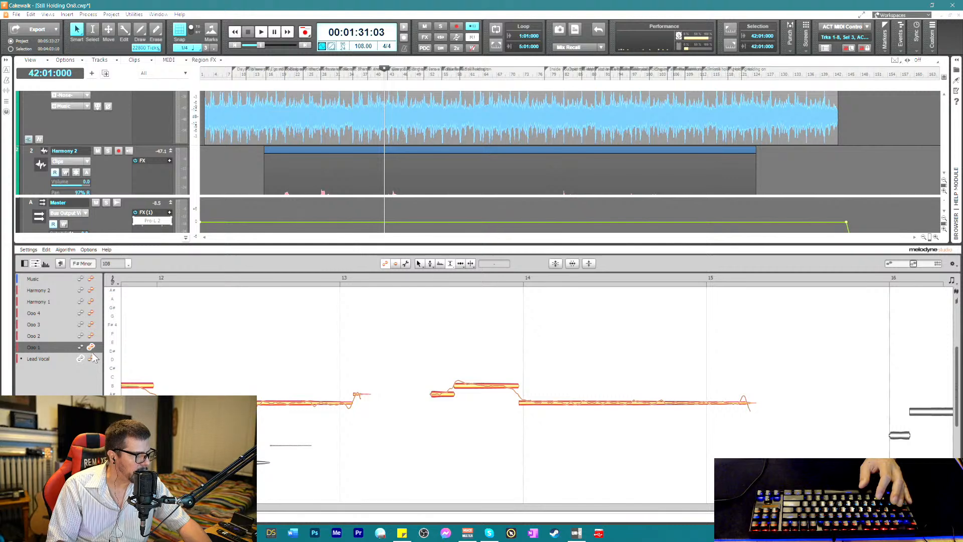
left_click(91, 347)
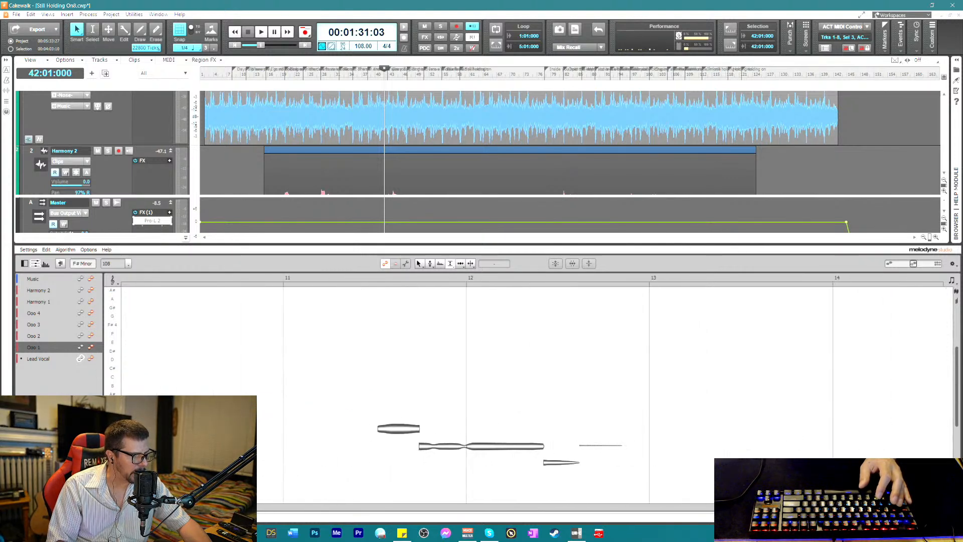
scroll(531, 391, "right", 1)
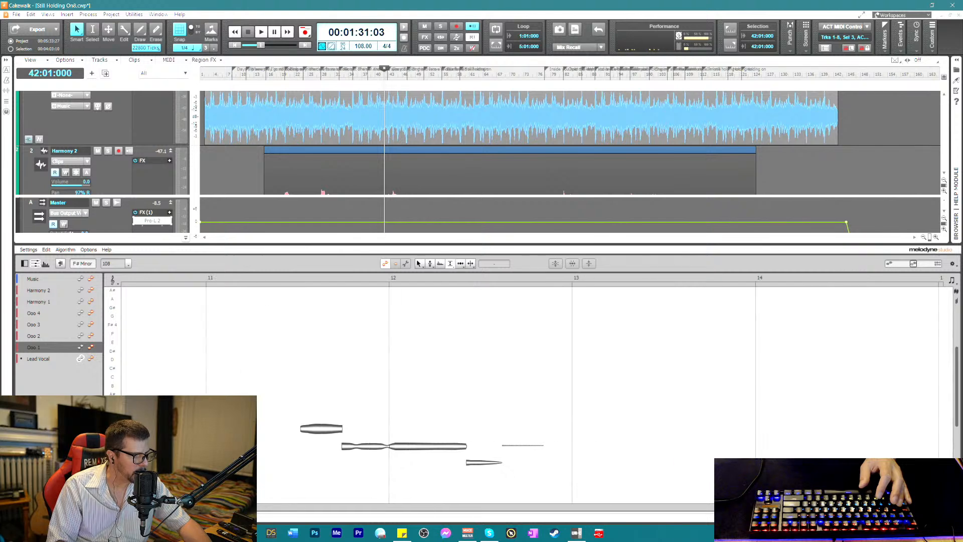
left_click(91, 301)
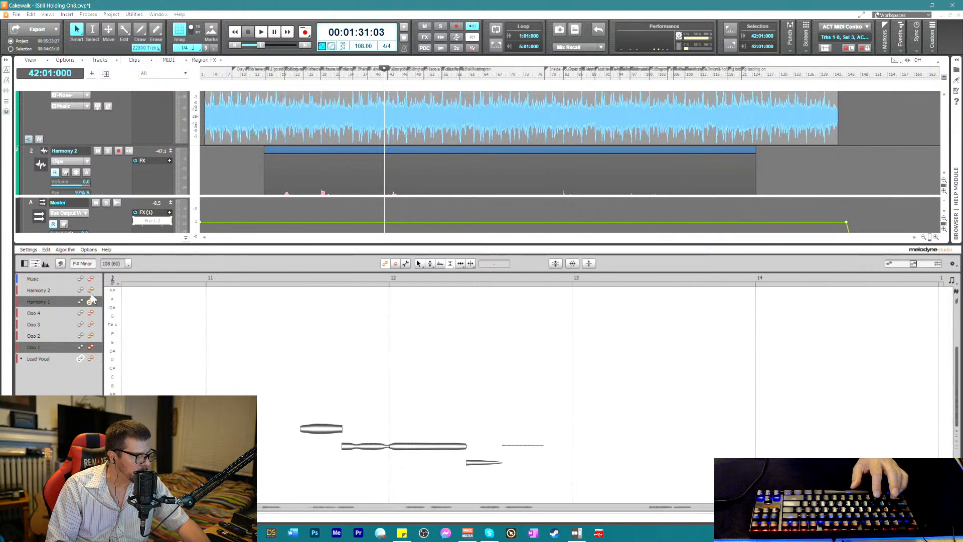
left_click(91, 292)
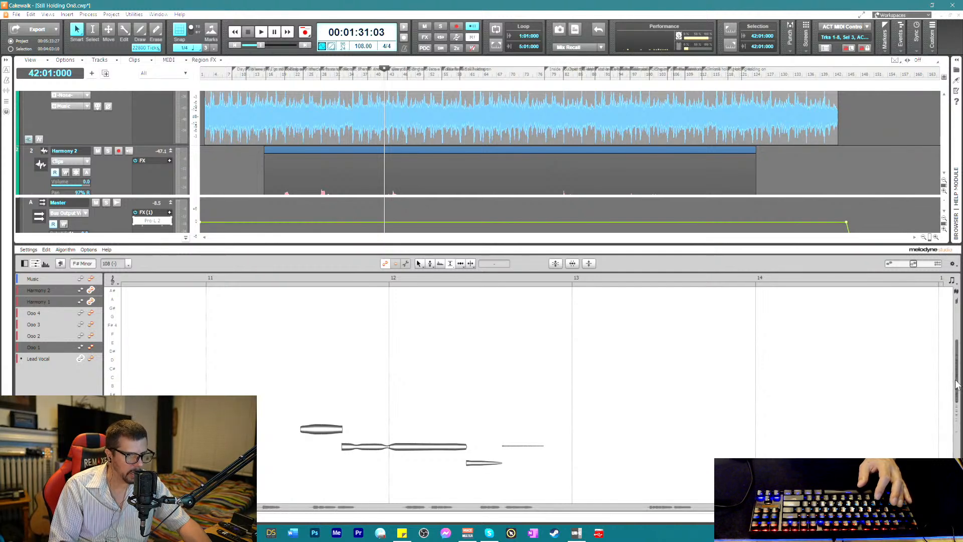
- Play the harmonies from just before bar 16 and examine the quiet lead-in and breath sounds ahead of the first notes
scroll(956, 385, "up", 5)
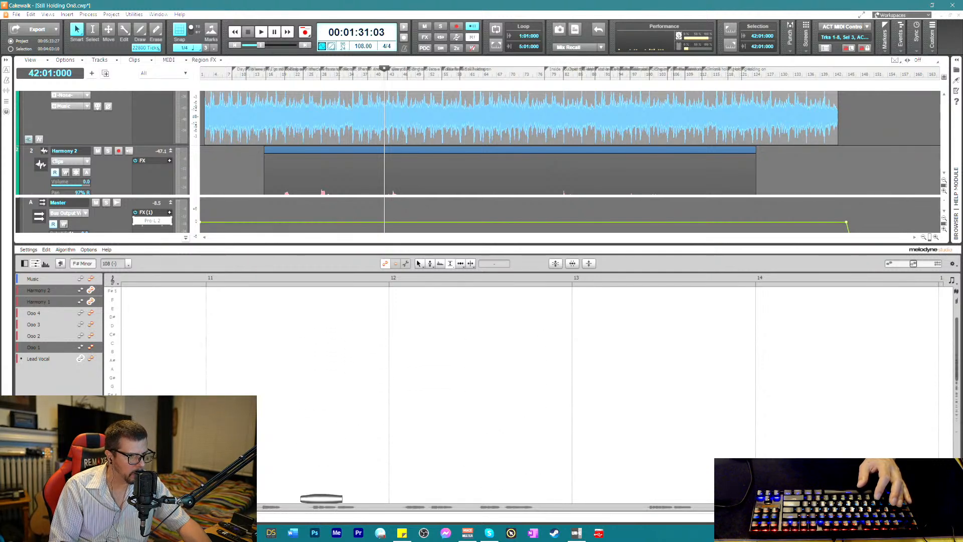
scroll(959, 337, "up", 2)
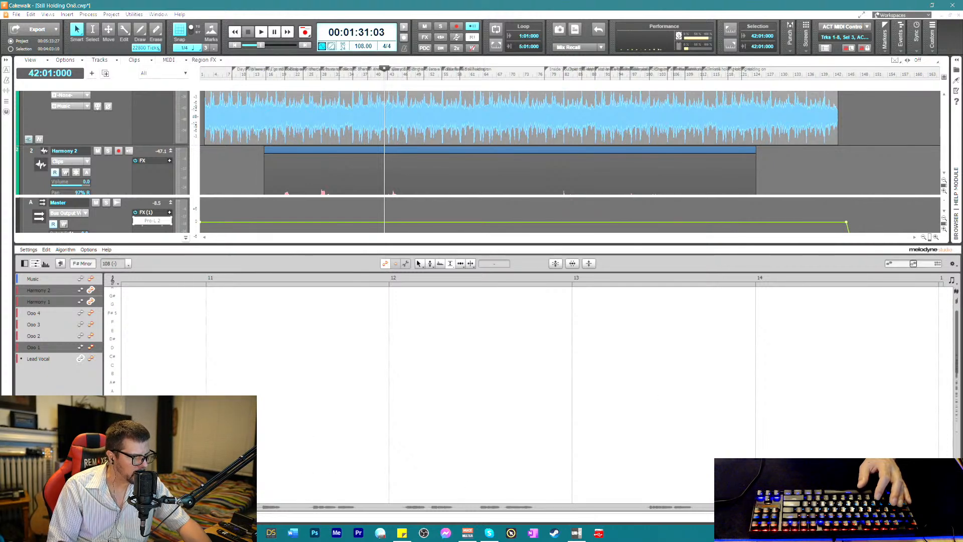
left_click_drag(193, 507, 217, 507)
scroll(355, 374, "down", 2)
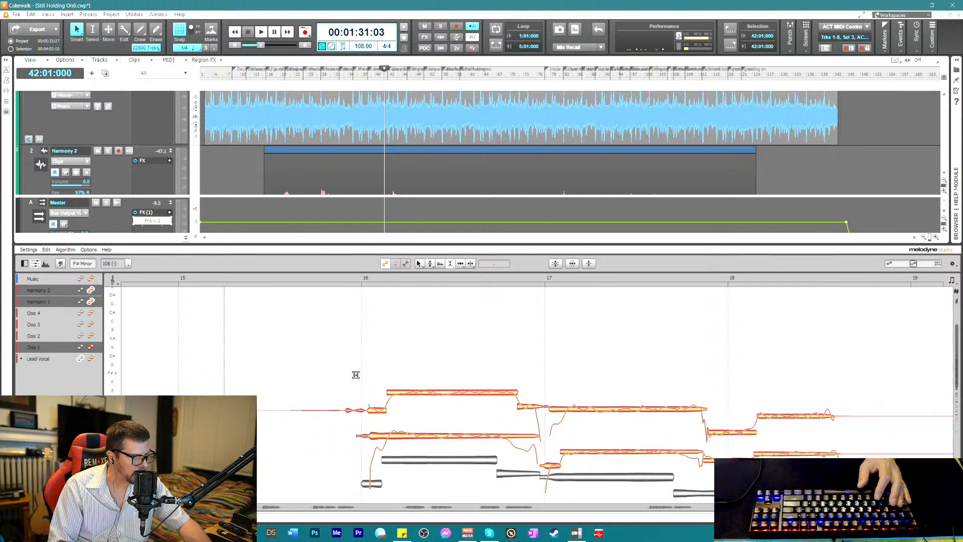
scroll(356, 375, "down", 2)
left_click_drag(272, 345, 322, 403)
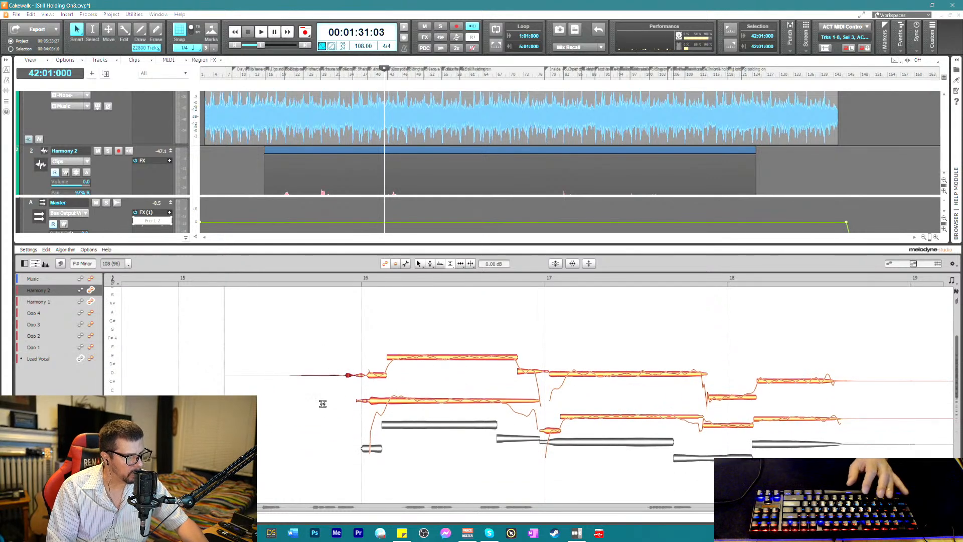
left_click(339, 276)
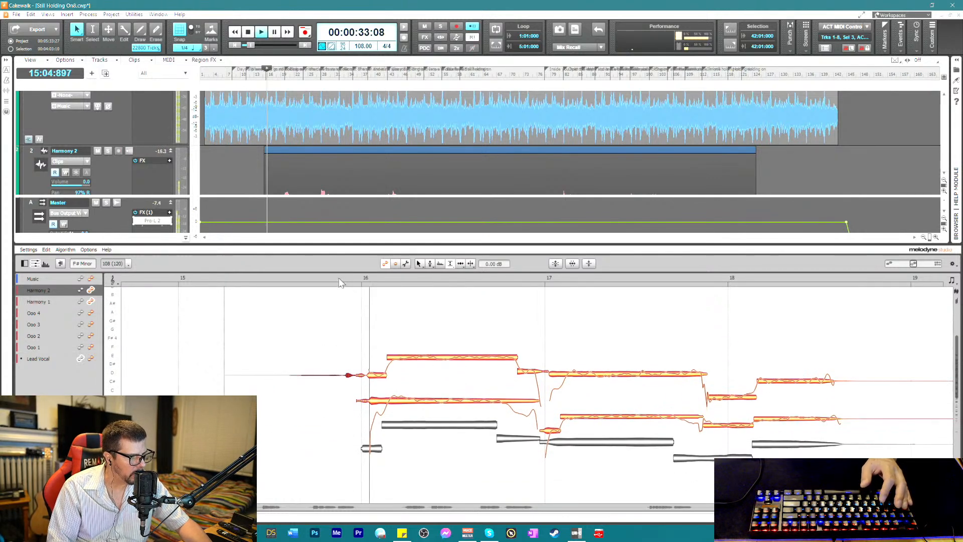
key("space")
key("space")
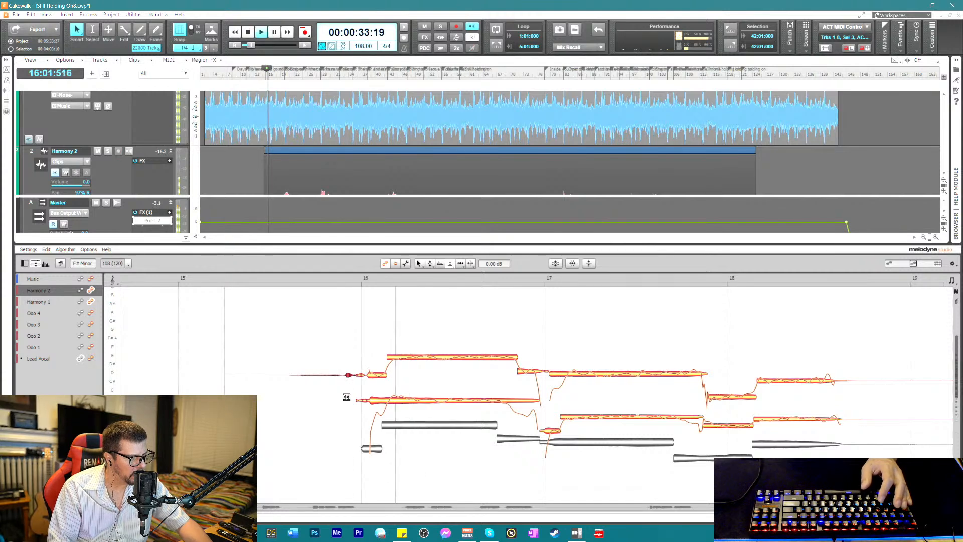
key("space")
scroll(325, 395, "down", 4)
scroll(325, 395, "up", 1)
scroll(325, 394, "down", 2)
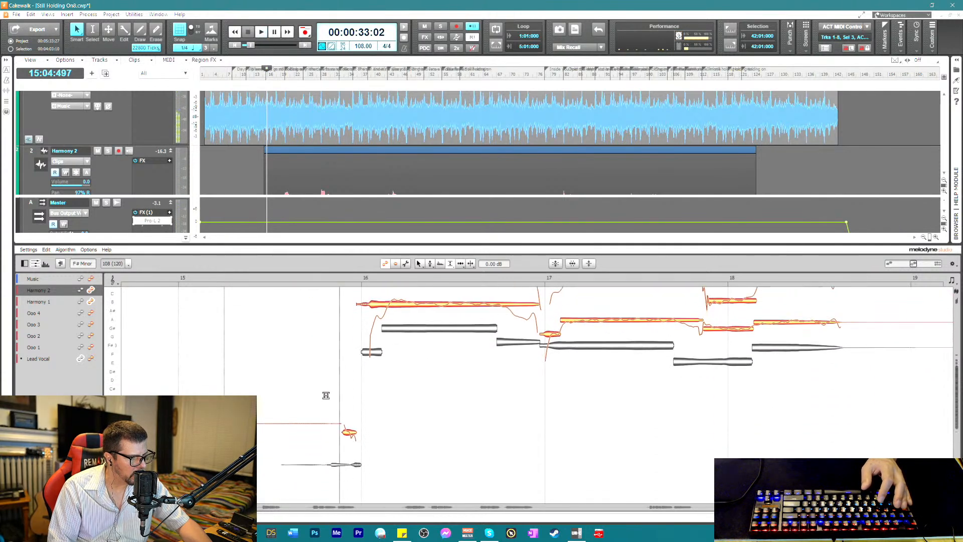
- Separate the breath ahead of bar 16 from the first Harmony 2 note with the Note Separation tool
scroll(324, 388, "up", 3)
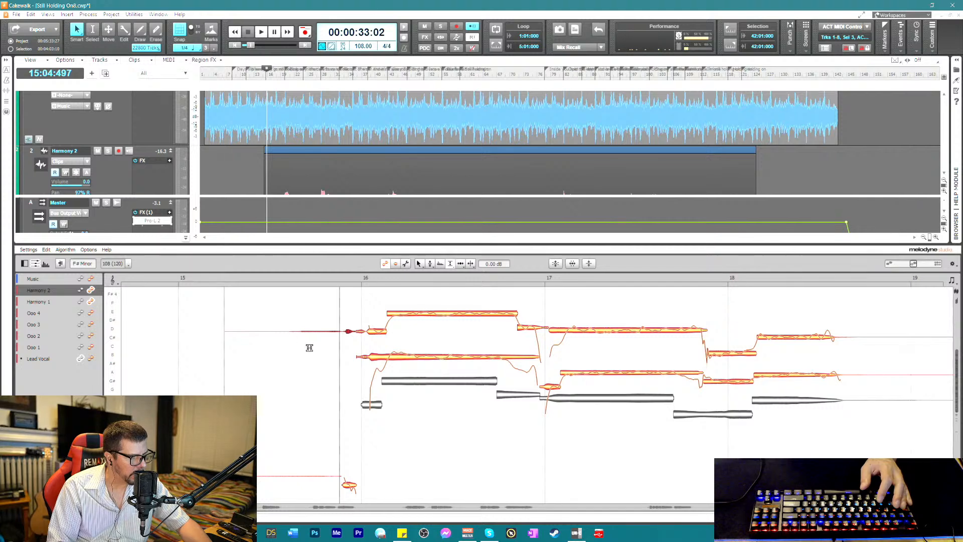
right_click(332, 348)
left_click(331, 348)
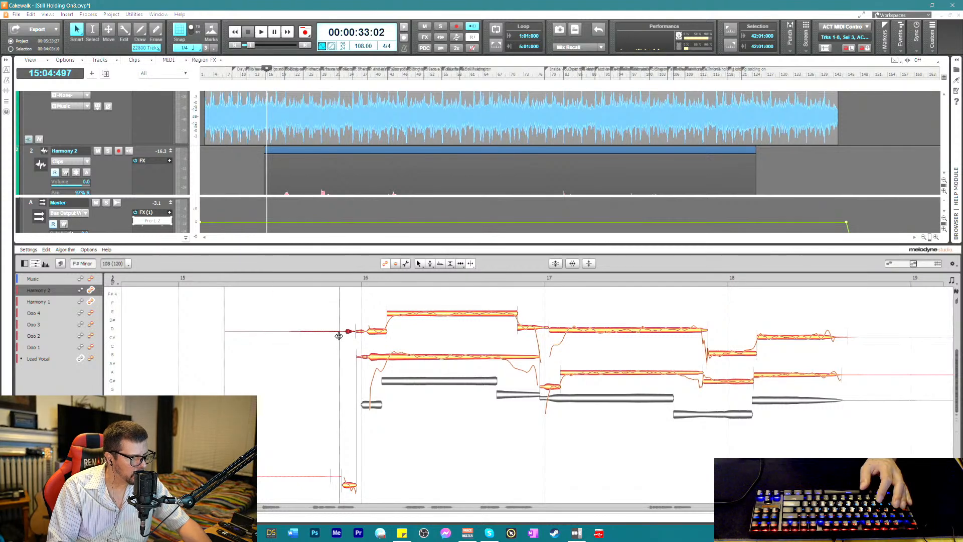
left_click_drag(341, 331, 342, 326)
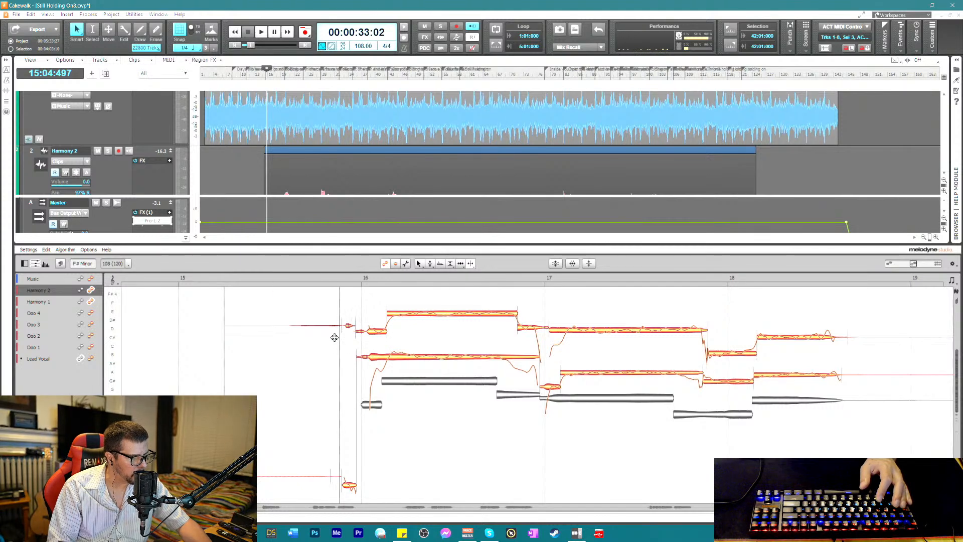
- Delete the quiet lead-in segments on both harmony tracks, keeping the short breath blobs just before bar 16
left_click_drag(278, 306, 336, 462)
scroll(296, 347, "down", 2)
left_click_drag(299, 418, 329, 452)
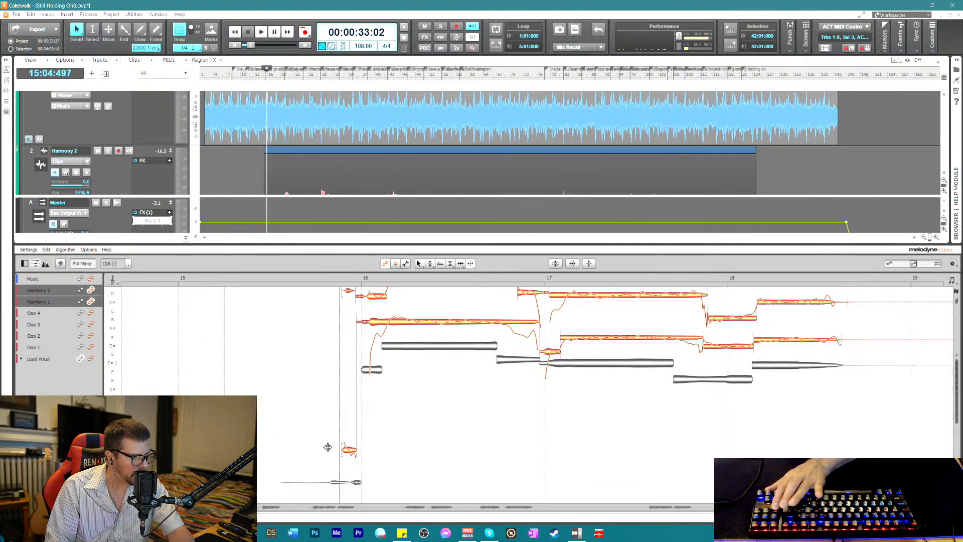
scroll(328, 447, "up", 2)
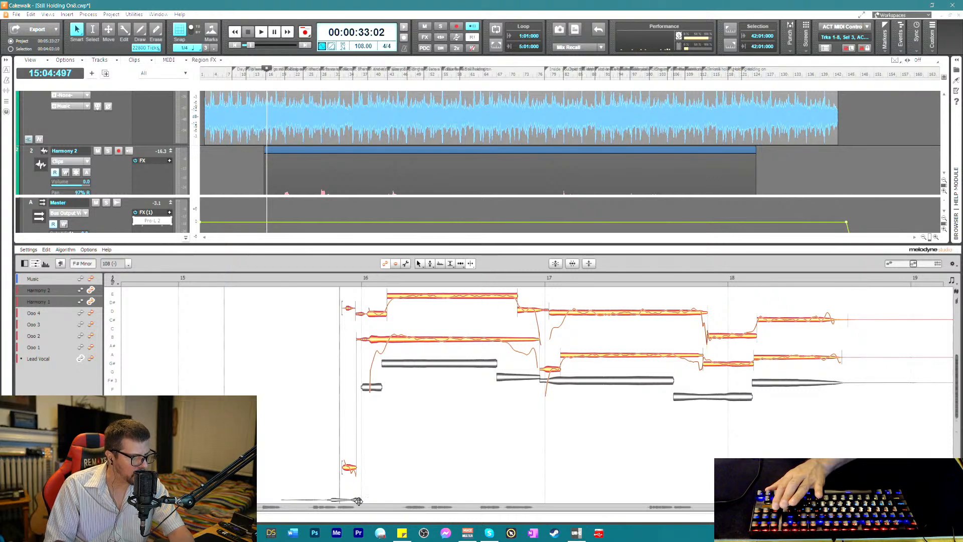
scroll(361, 454, "up", 5)
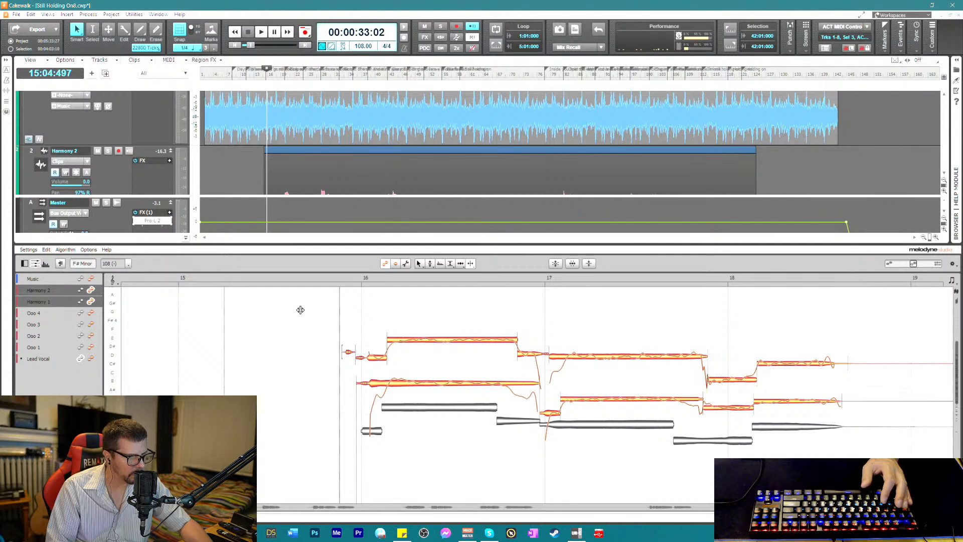
- Snap all notes of both harmonies to their nearest pitches with the Pitch tool and play the result from just before bar 16
left_click(292, 280)
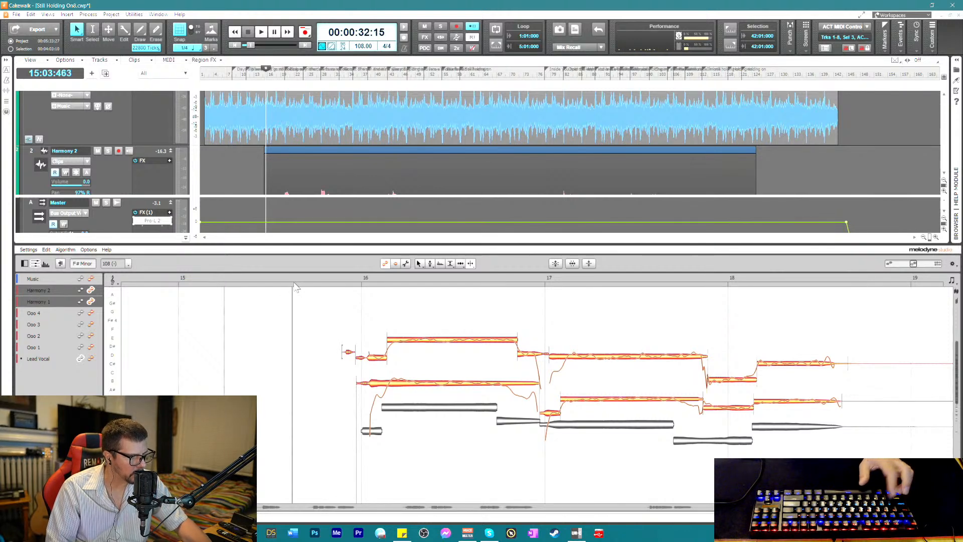
key("ctrl+a")
right_click(376, 336)
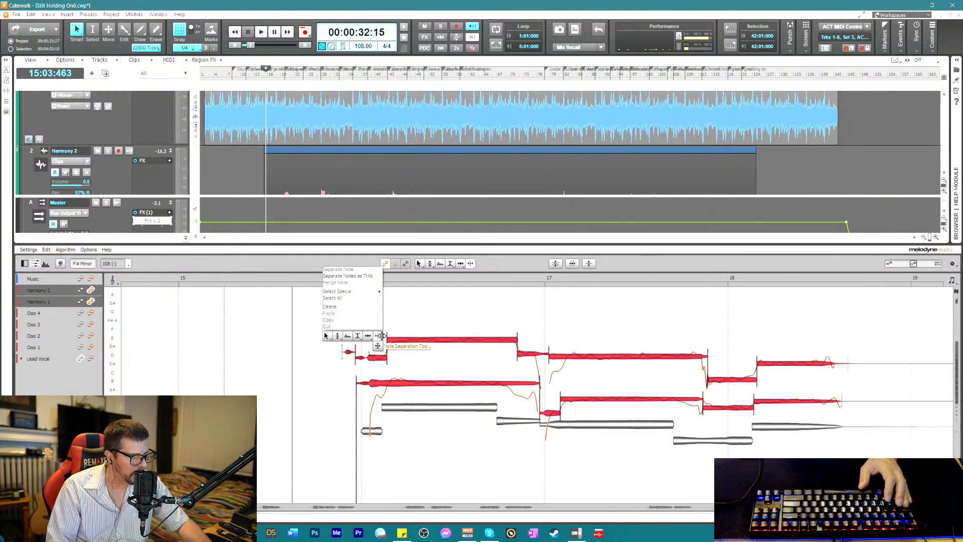
left_click(340, 336)
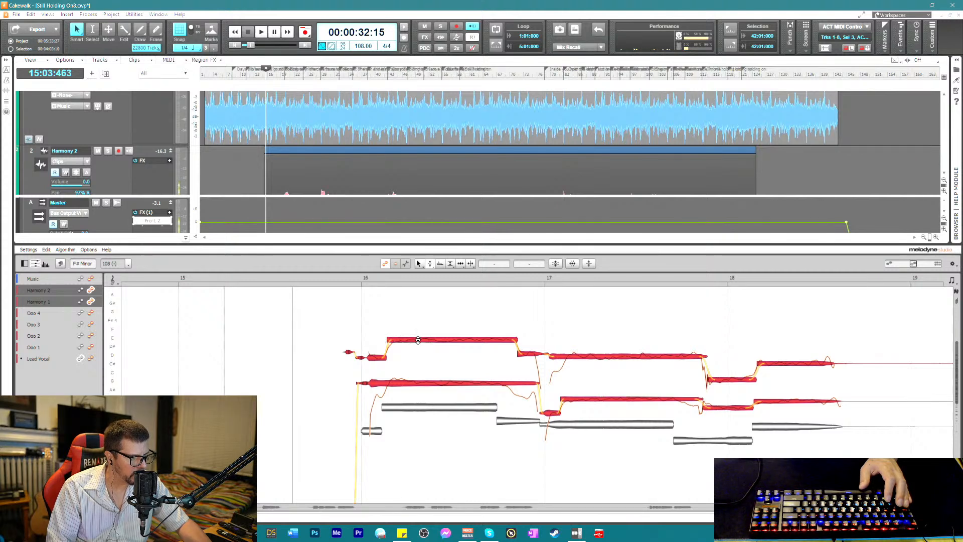
double_click(436, 340)
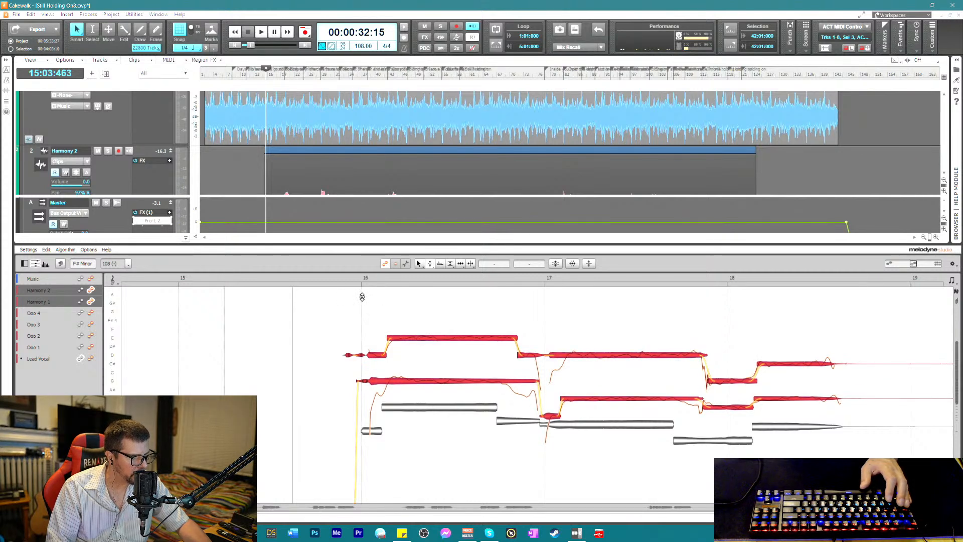
left_click(335, 278)
key("space")
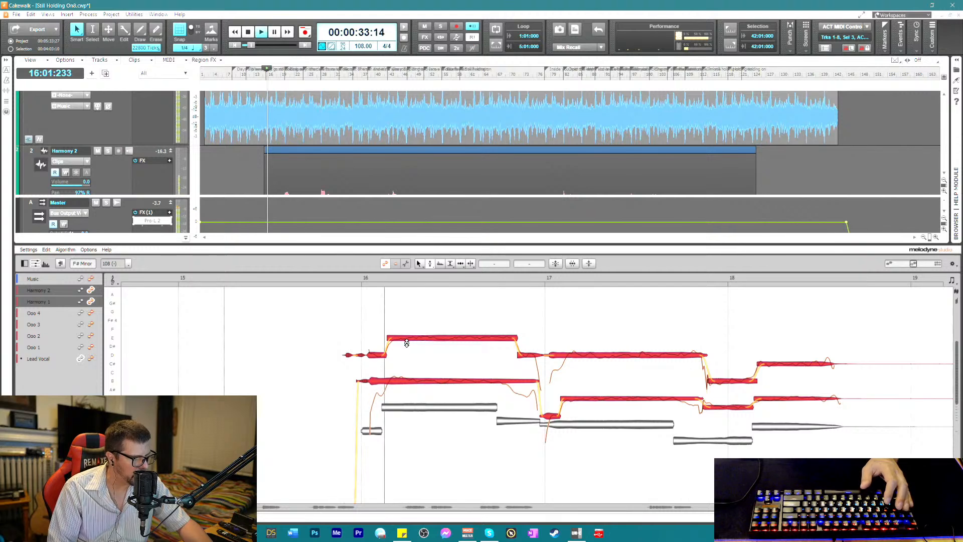
key("space")
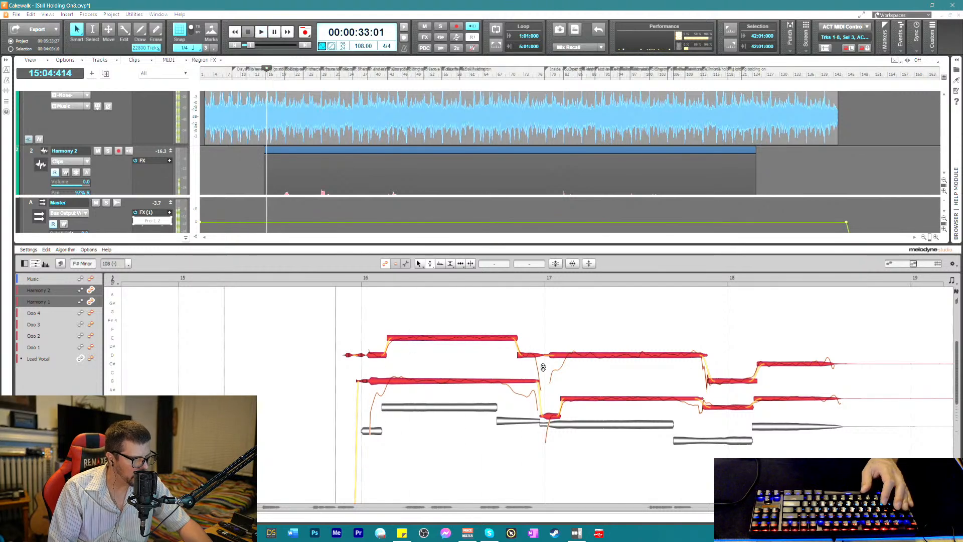
- Split the first long Harmony 1 note just after bar 16 and again shortly before bar 17 with the Note Separation tool
right_click(541, 364)
left_click(581, 364)
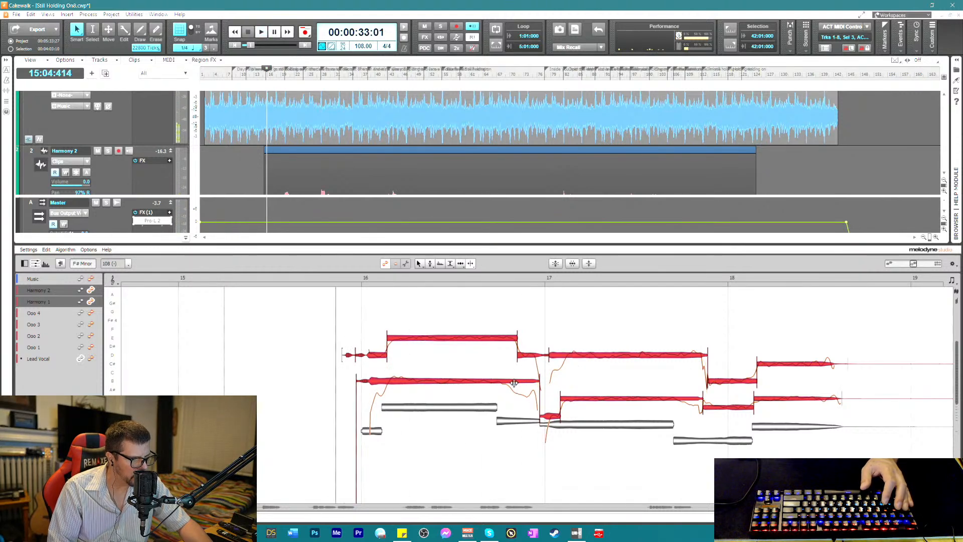
double_click(511, 382)
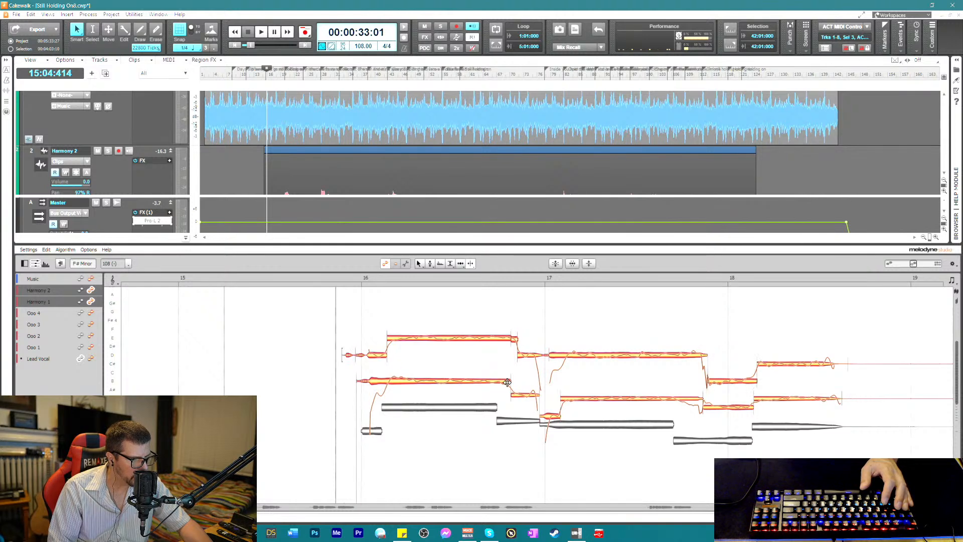
left_click(46, 250)
left_click(63, 258)
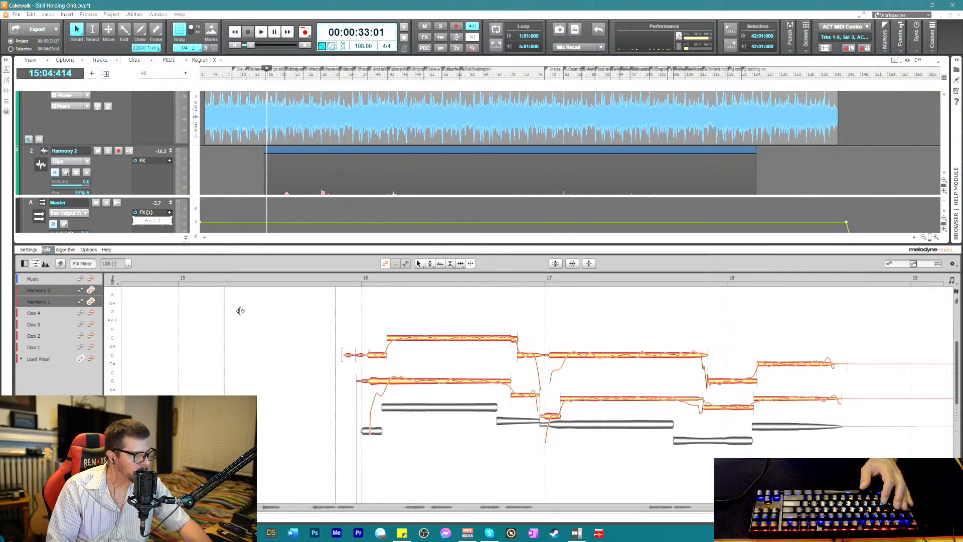
double_click(506, 384)
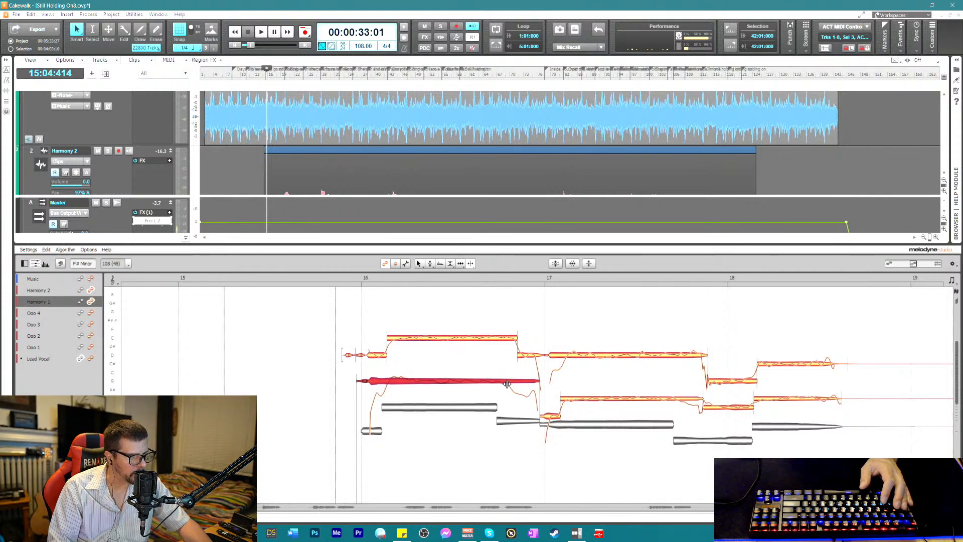
double_click(387, 380)
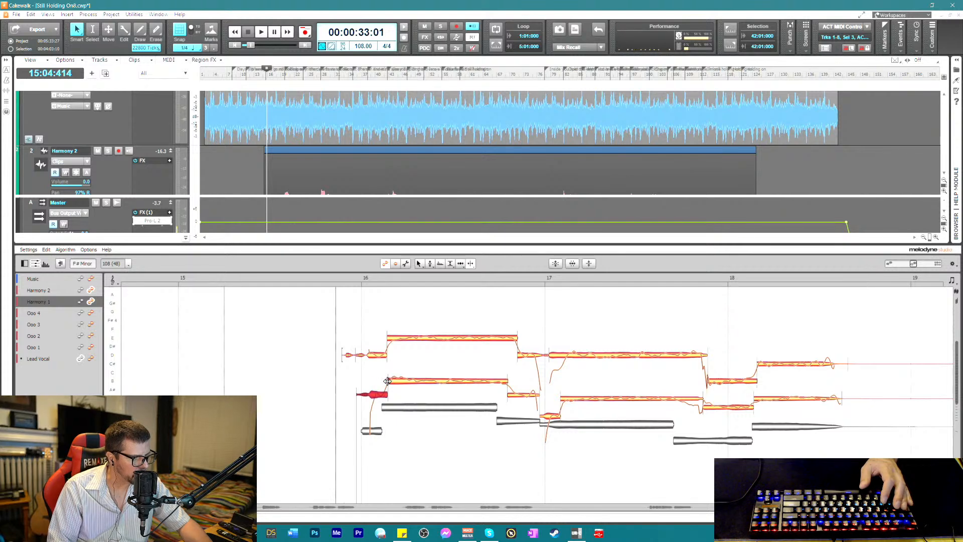
- Reduce the pitch drift of the long Harmony 1 note after bar 16 and set the Harmony 2 note above it to -12%
right_click(196, 335)
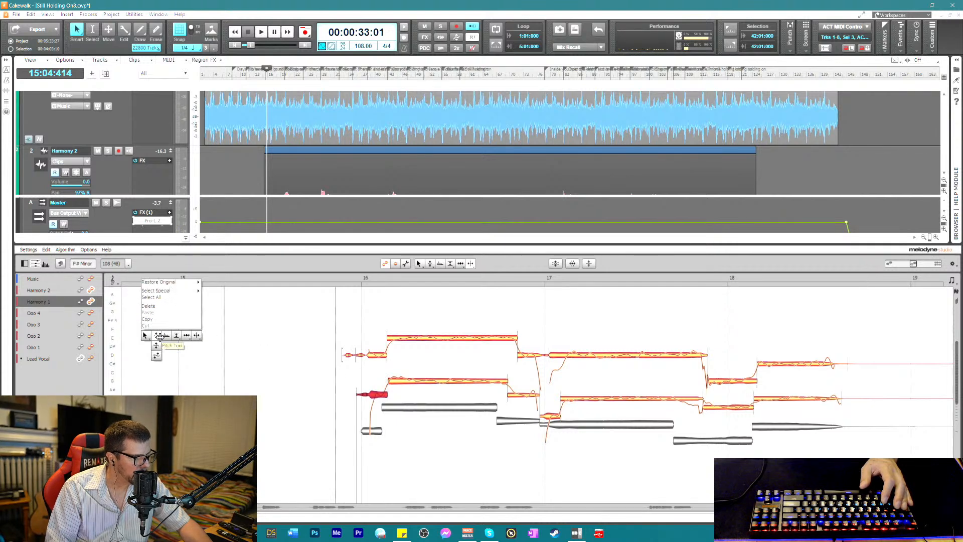
left_click(173, 357)
left_click_drag(401, 380, 398, 387)
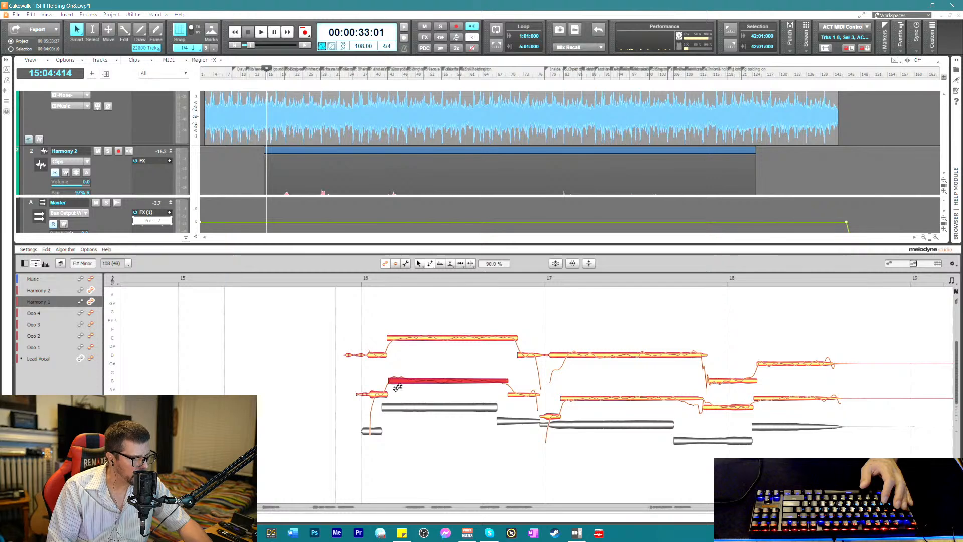
left_click(437, 339)
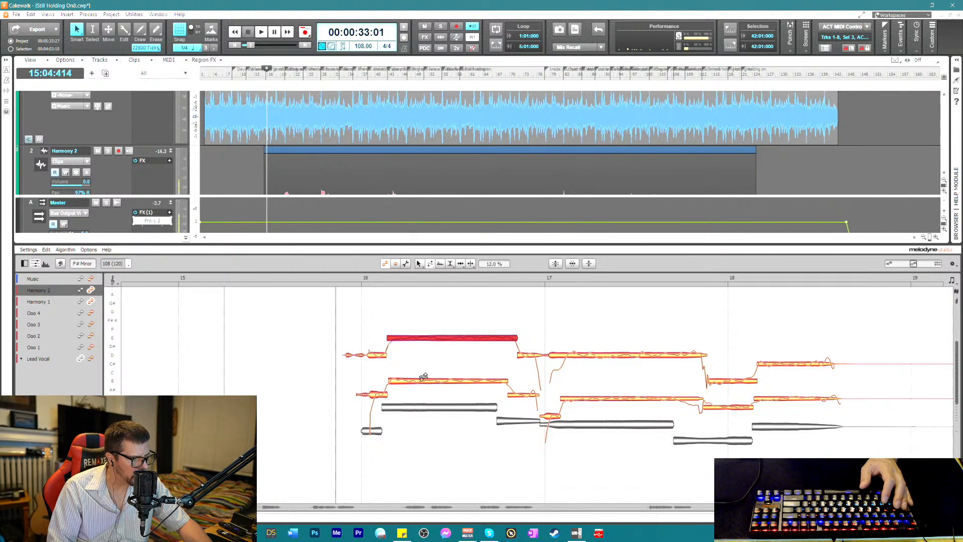
- Play the harmonies repeatedly from just before bar 16 to check the breaths and the pitch of the first notes
left_click(332, 276)
key("space")
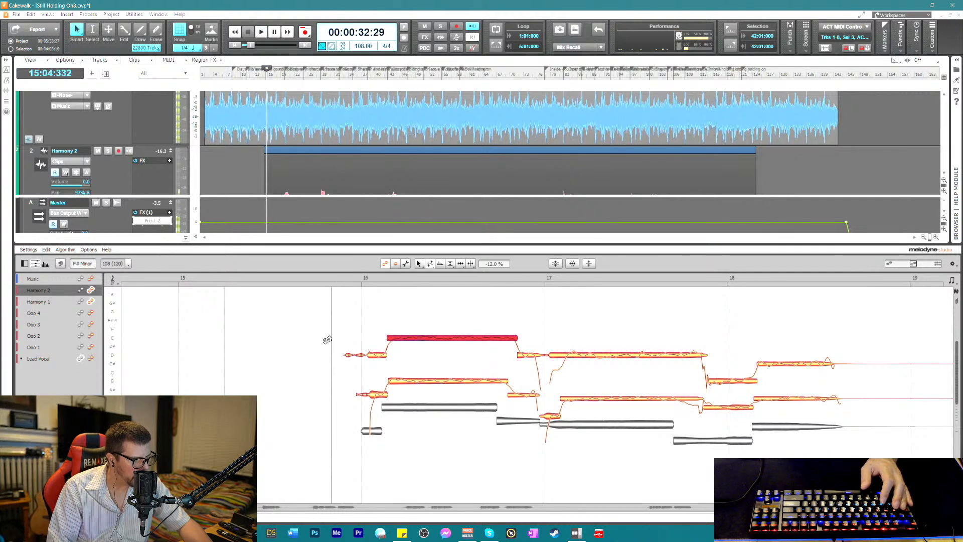
scroll(340, 377, "down", 3)
scroll(339, 377, "up", 2)
key("space")
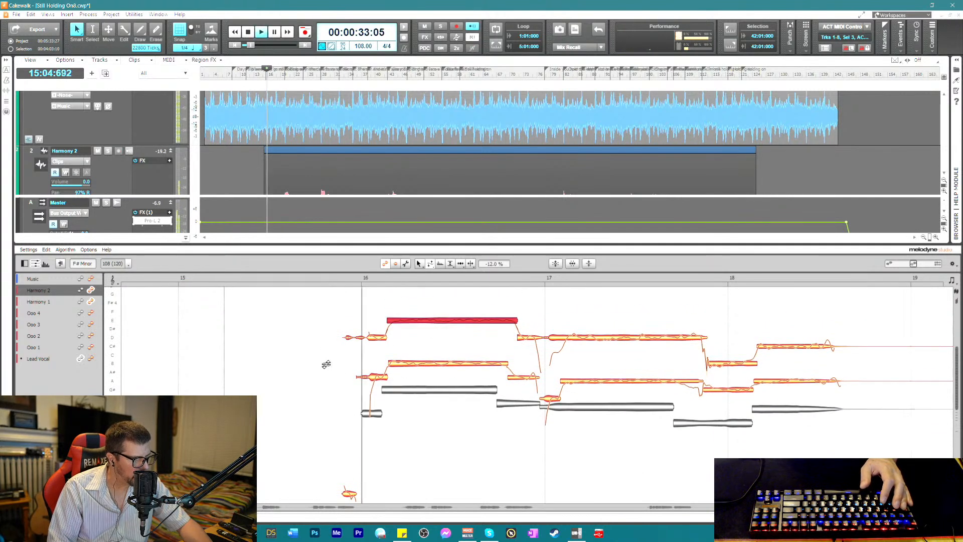
key("space")
key("space")
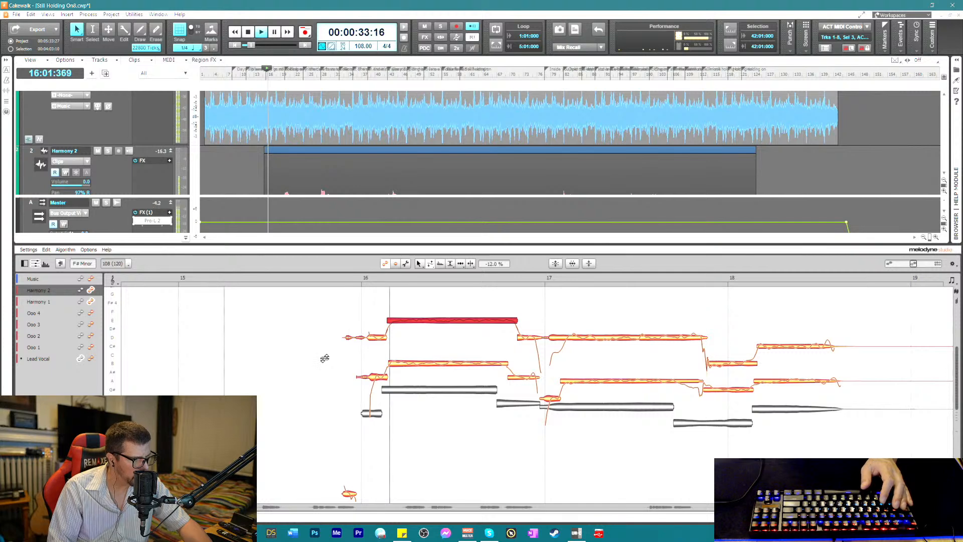
key("space")
- Try muting the Harmony 2 breath just before bar 16 and play the harmonies without it
right_click(321, 359)
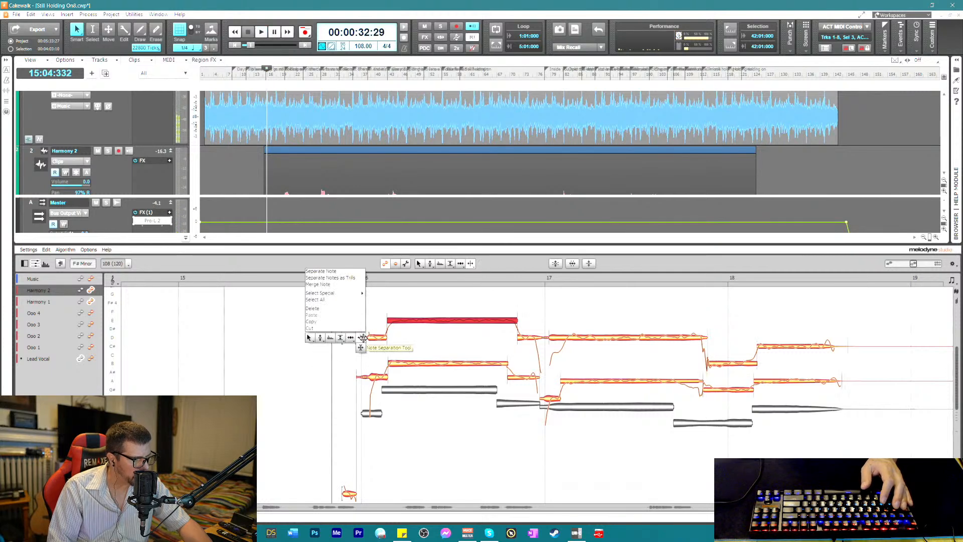
left_click(364, 337)
right_click(350, 341)
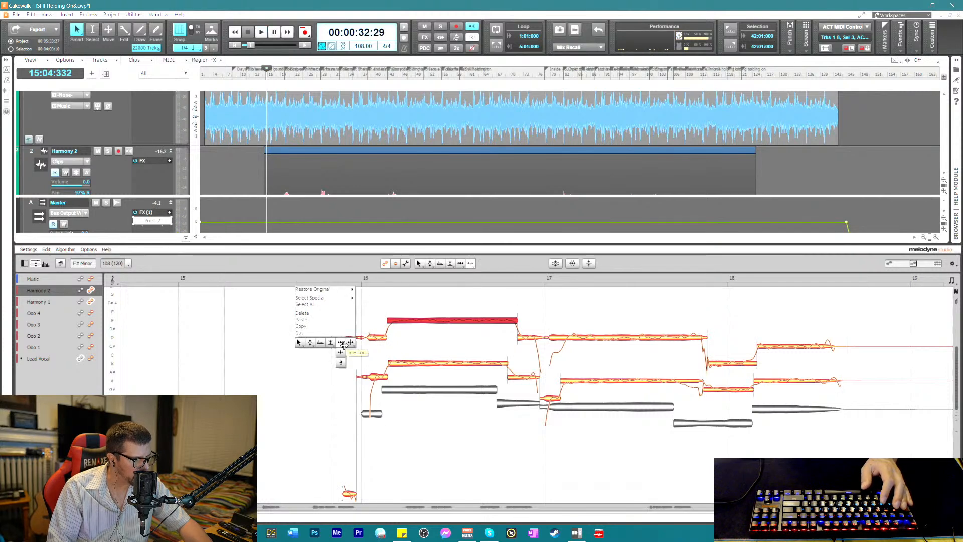
left_click(346, 340)
left_click(345, 338)
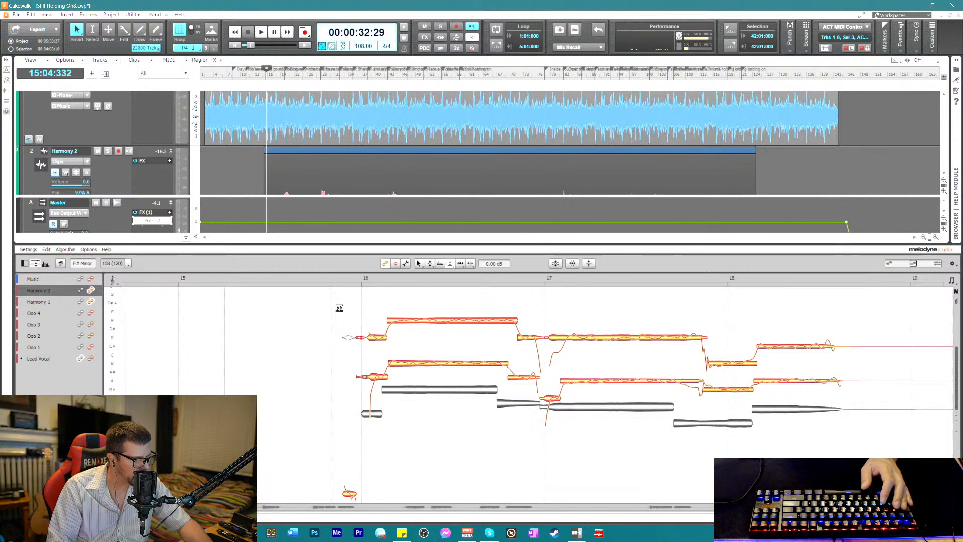
left_click(316, 282)
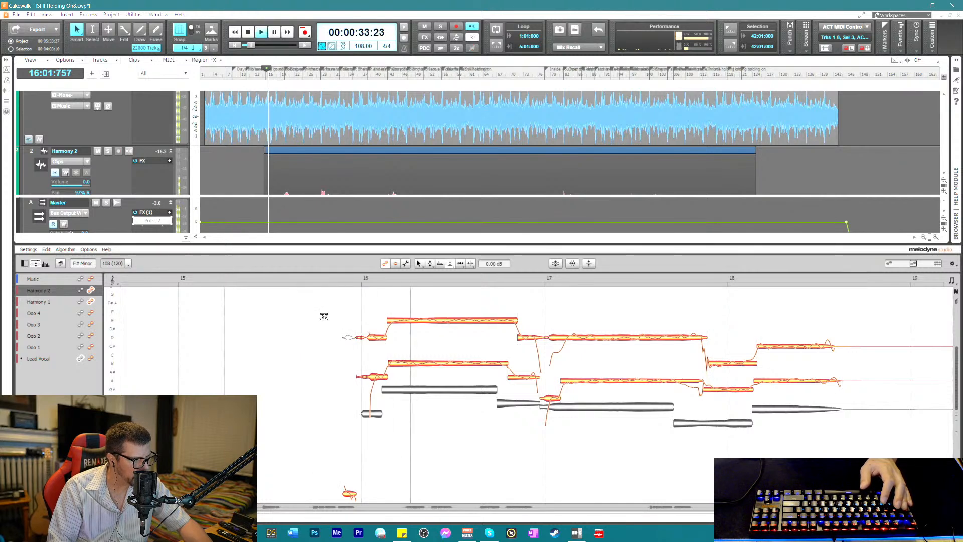
key("space")
scroll(336, 336, "down", 4)
key("space")
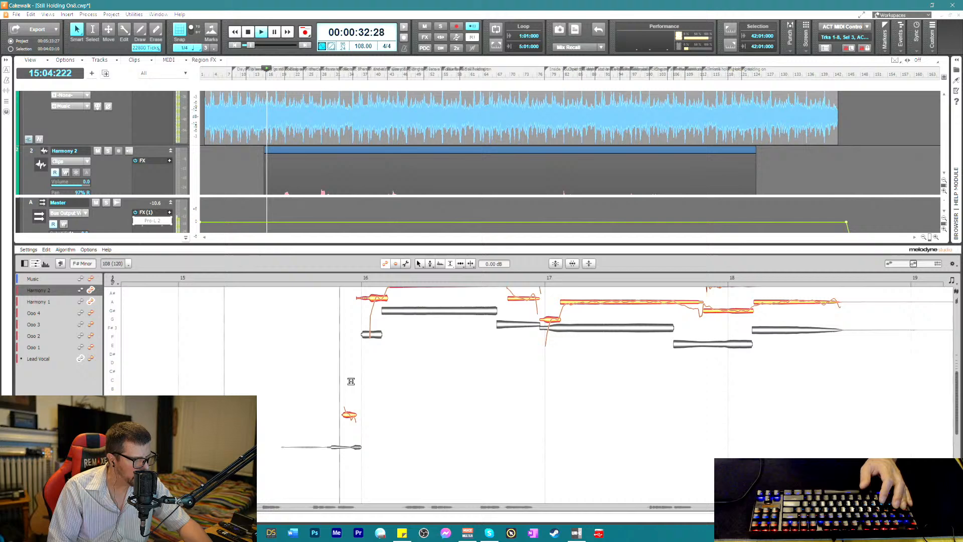
key("space")
- Try muting the low Harmony 1 breath just before bar 16 and play the passage
left_click(351, 415)
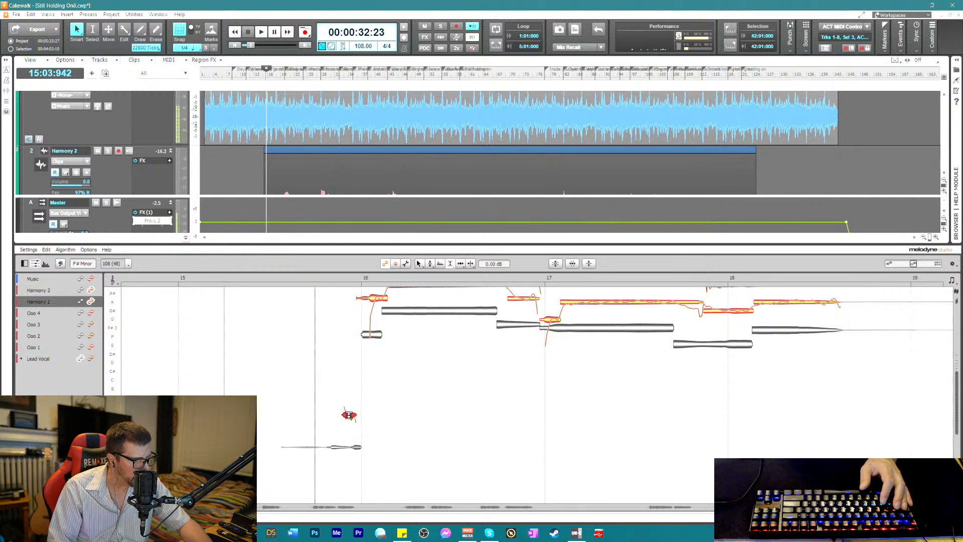
key("space")
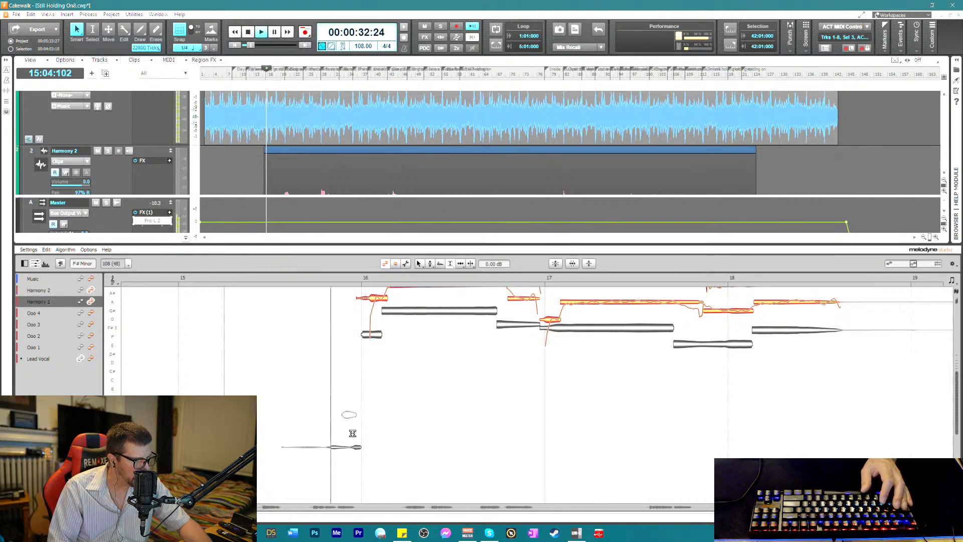
key("space")
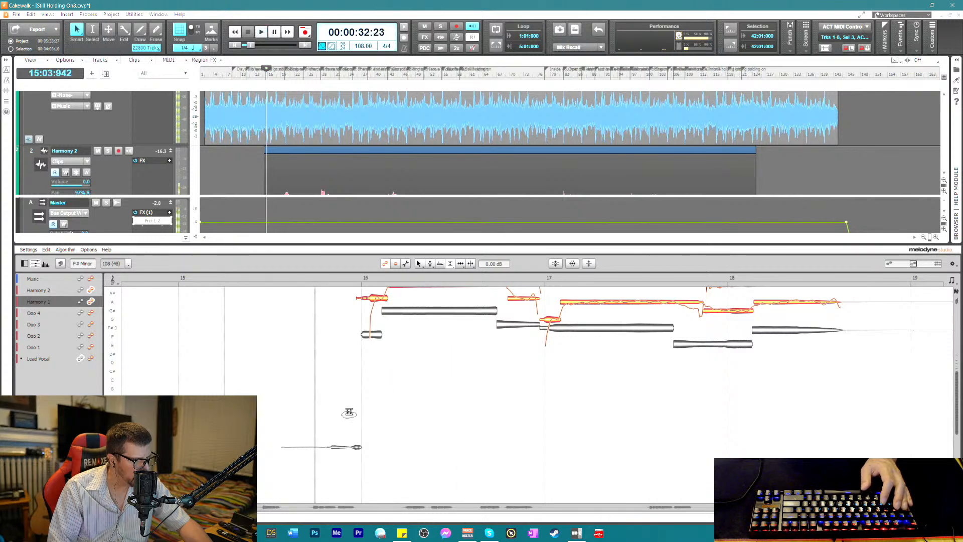
- Unmute the breaths of both harmonies ahead of bar 16 and play the passage
key("space")
scroll(345, 321, "up", 4)
key("space")
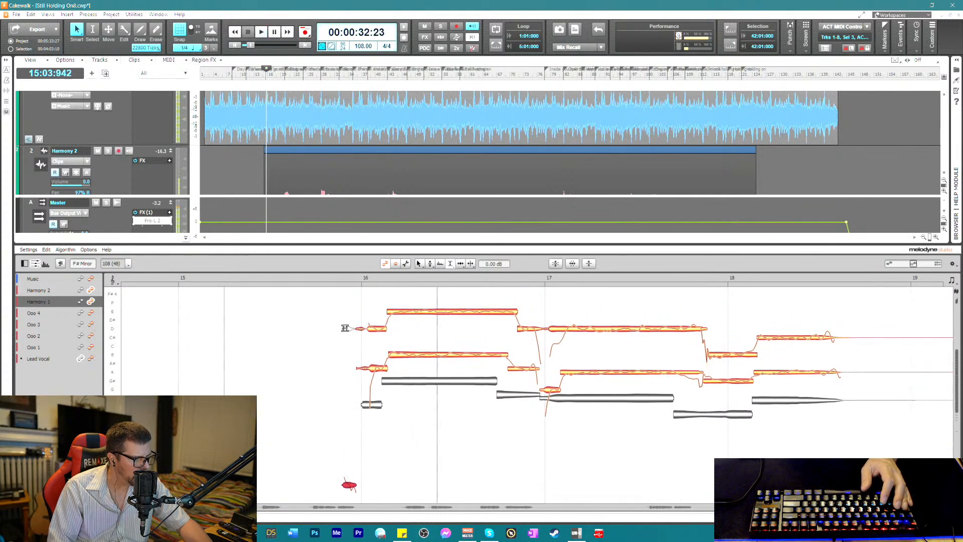
key("space")
key("space")
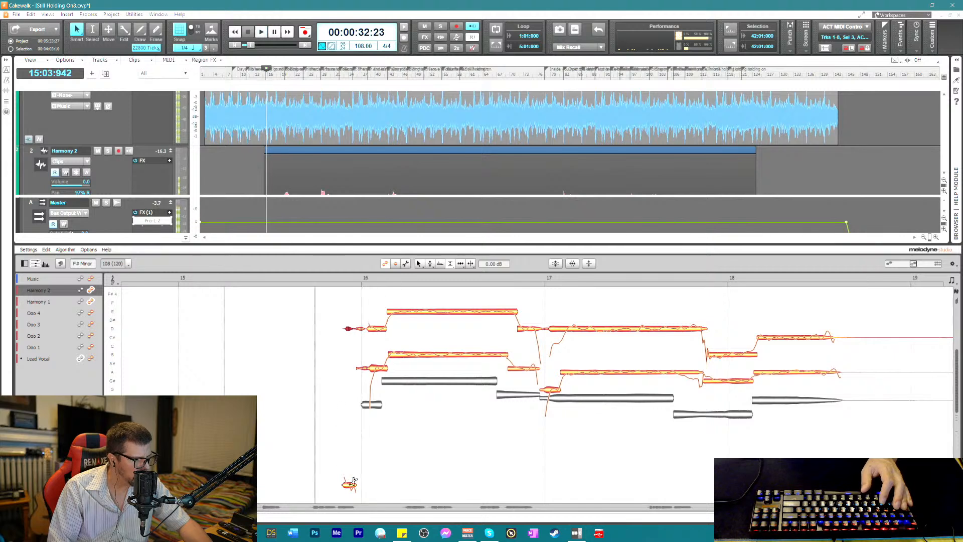
- Make the Harmony 1 and Harmony 2 breaths before bar 16 start slightly earlier with the Time tool and play the result
scroll(341, 439, "down", 4)
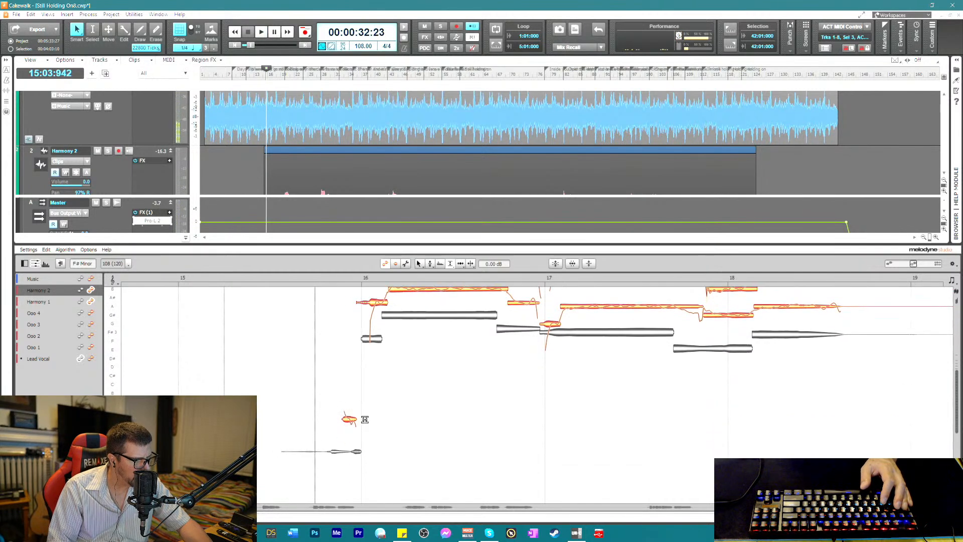
right_click(367, 420)
left_click(366, 421)
key("space")
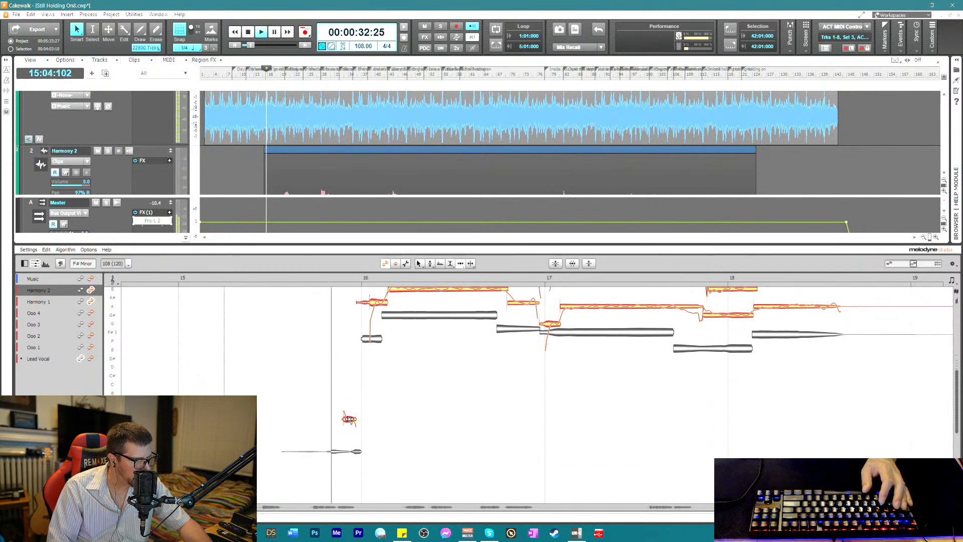
key("space")
key("space")
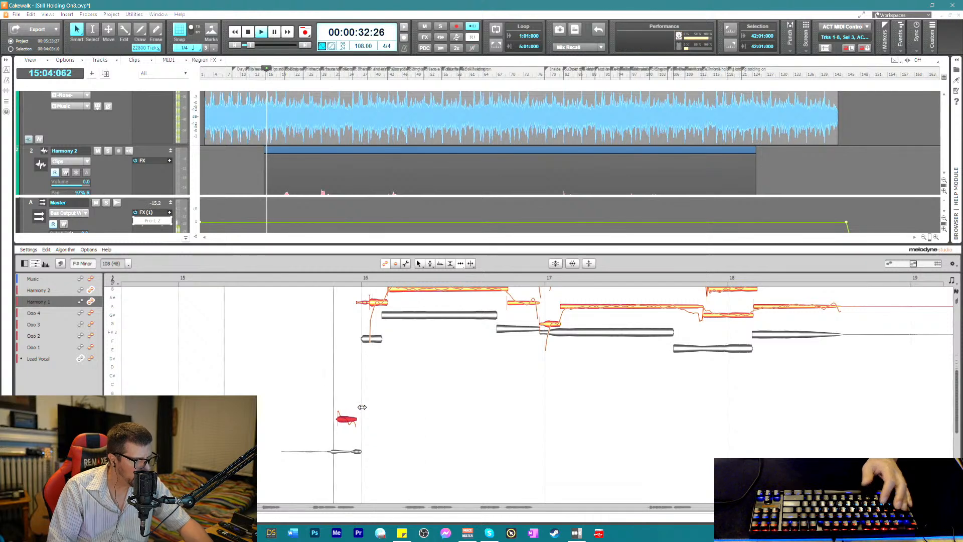
scroll(344, 408, "up", 4)
key("space")
left_click(346, 332)
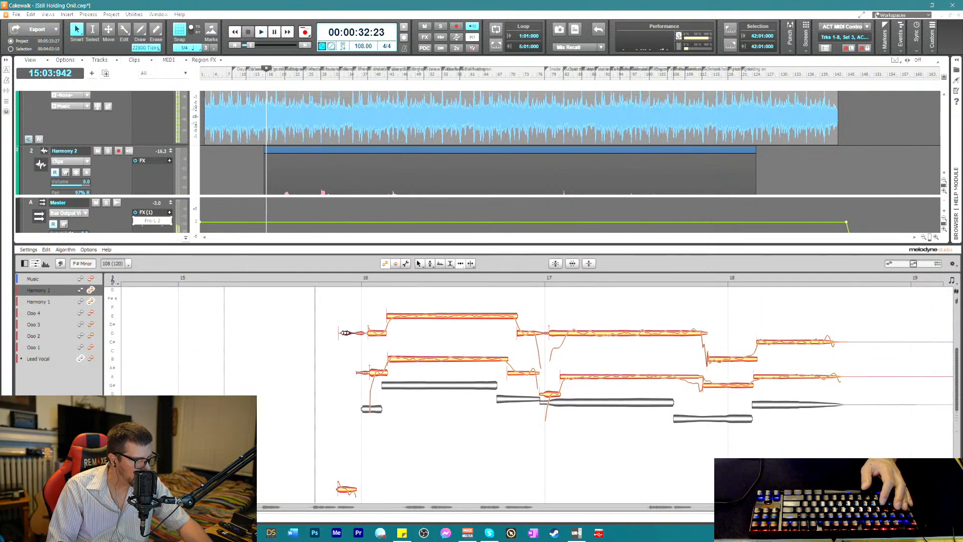
key("space")
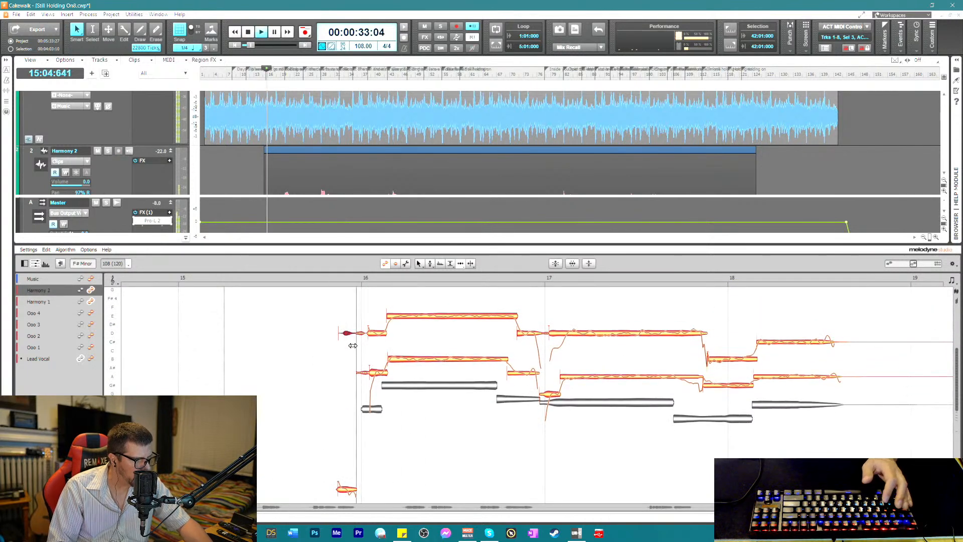
key("space")
- Shift the starts of the first two notes of both harmonies slightly earlier to match the lead vocal at bar 16, and play the result
left_click(376, 332)
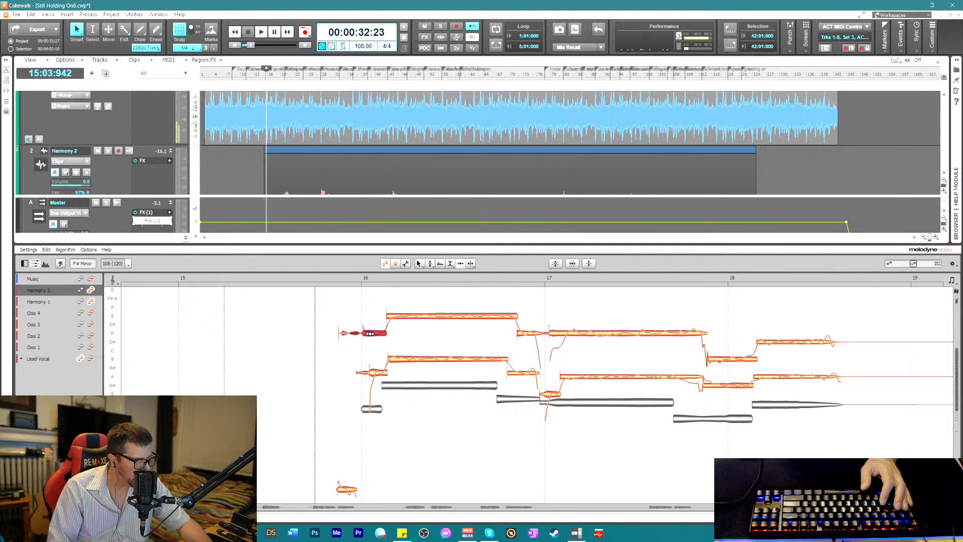
left_click_drag(400, 318, 396, 318)
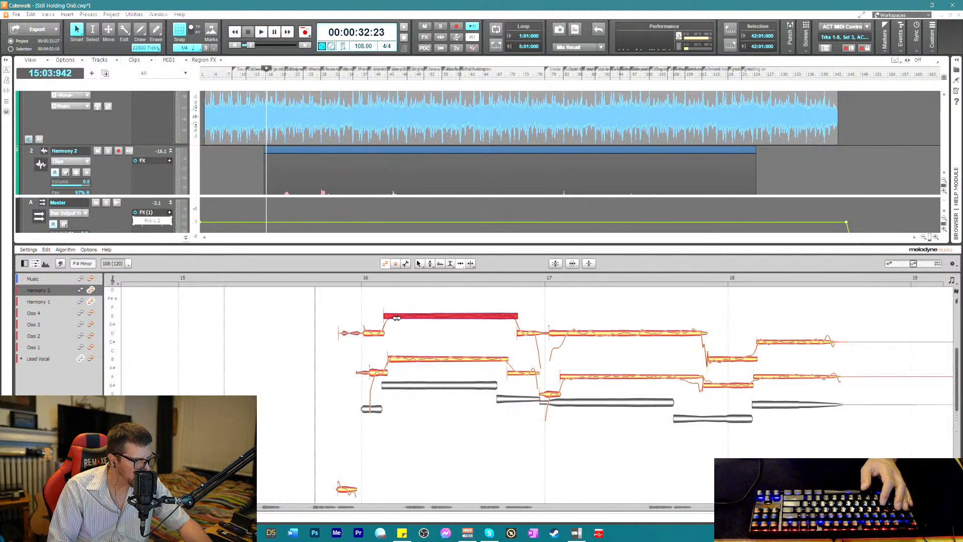
left_click(380, 367)
key("space")
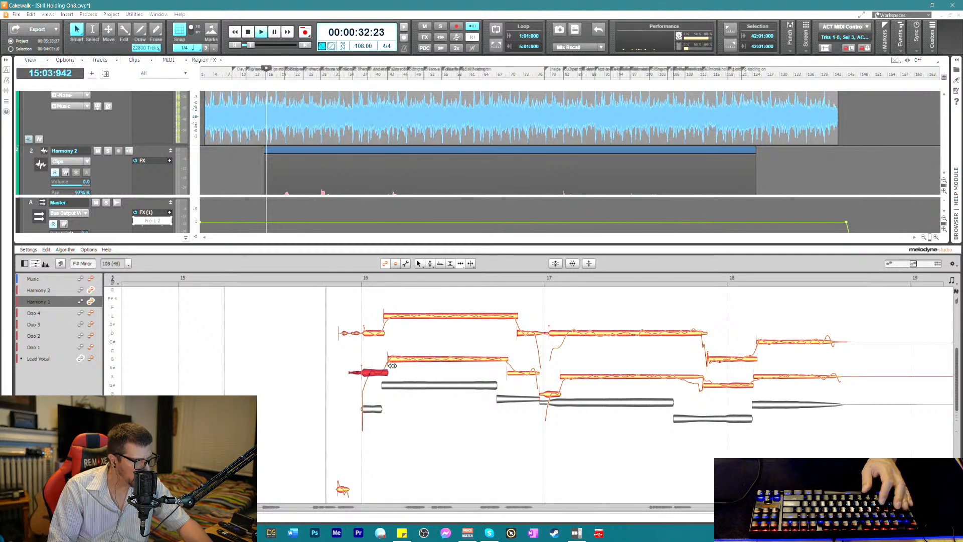
left_click_drag(392, 365, 390, 365)
key("space")
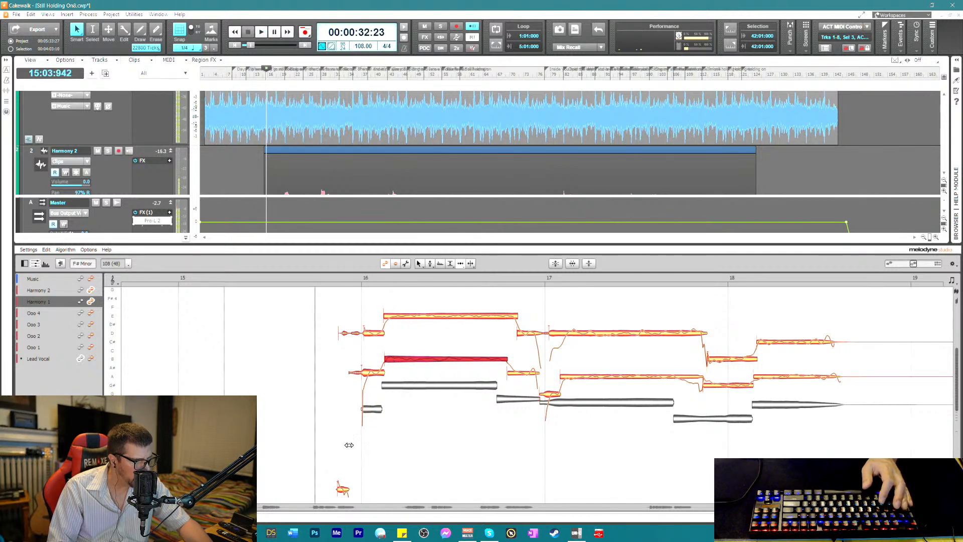
key("space")
key("space")
- Shift the Harmony 1 breath ahead of bar 16 slightly earlier and play the result
left_click(342, 489)
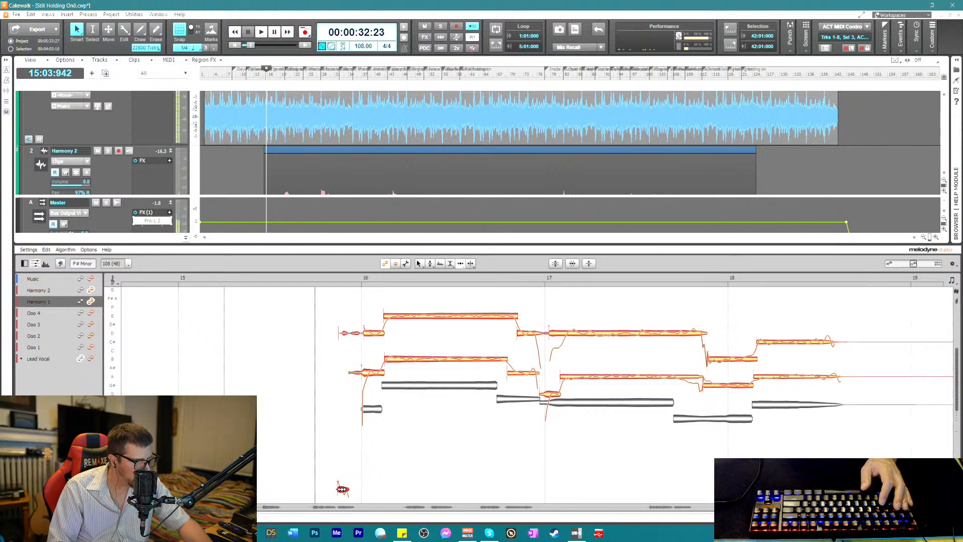
key("space")
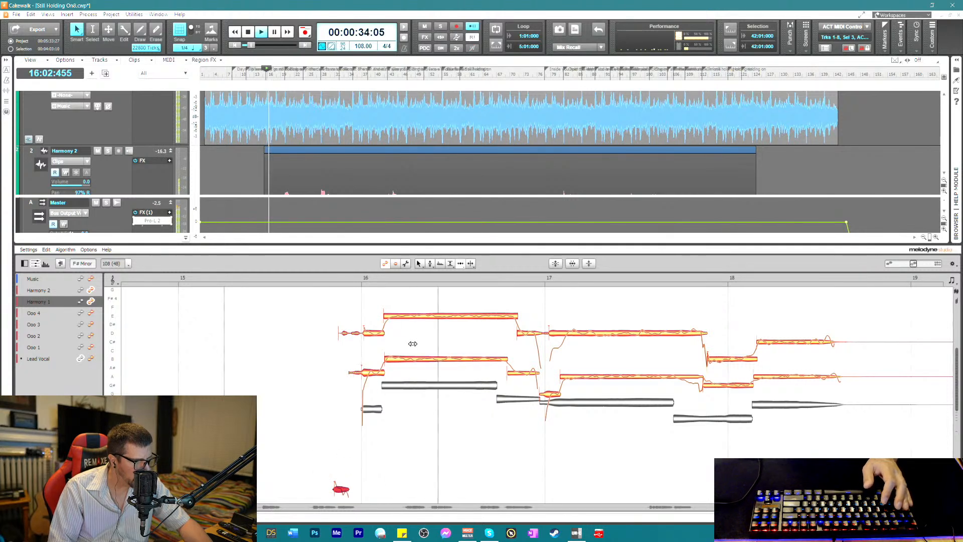
key("space")
- Lower the Harmony 1 and Harmony 2 breaths before bar 16 to -3.00 dB with the Amplitude tool and play the result
right_click(330, 437)
left_click(320, 436)
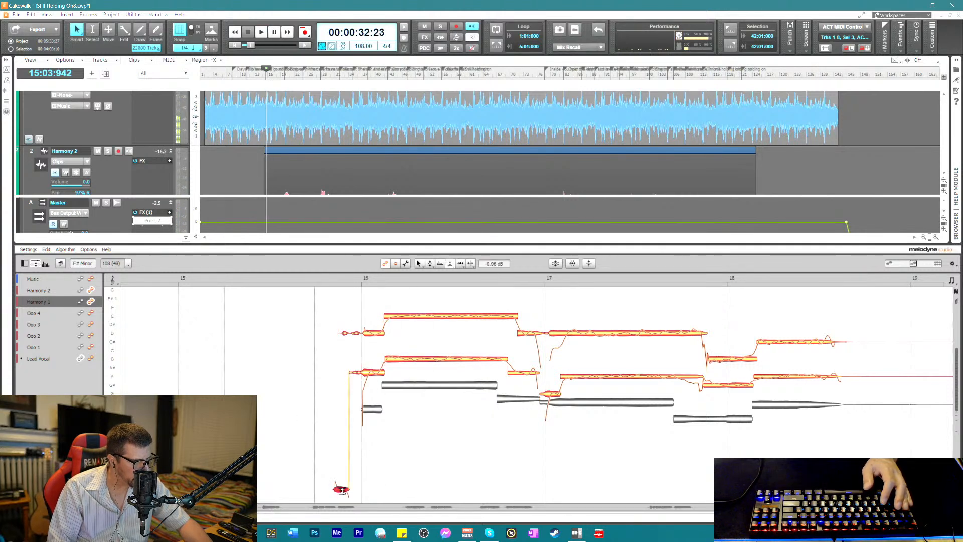
key("space")
key("space")
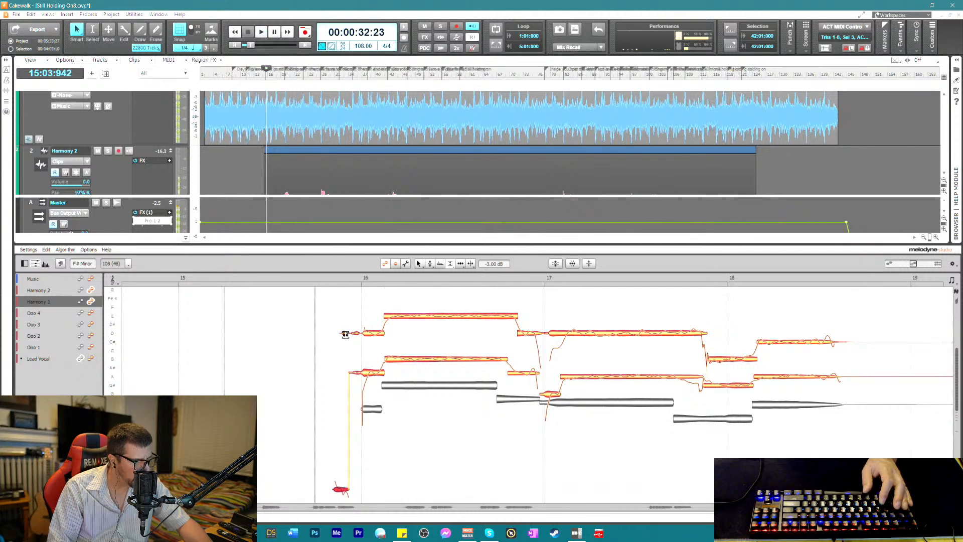
left_click(344, 332)
key("space")
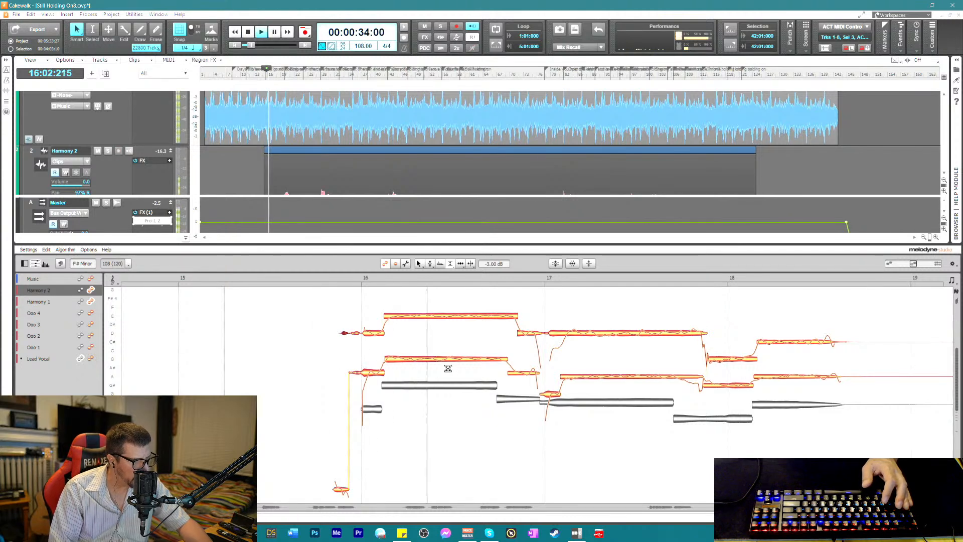
- With the Time tool, shift the starts of the last Harmony 1 and Harmony 2 notes in bar 16 earlier to match the lead vocal
key("space")
right_click(515, 372)
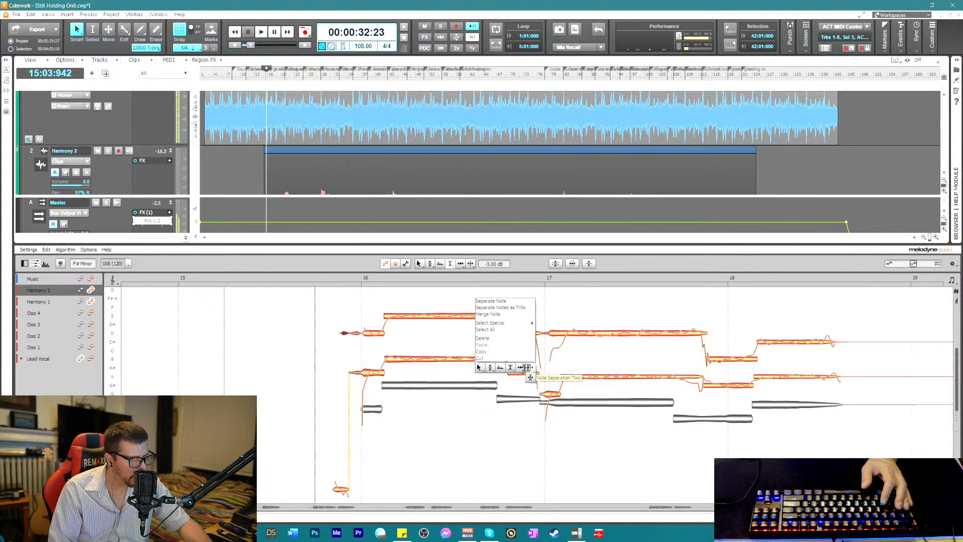
key("Escape")
left_click(515, 372)
key("space")
left_click_drag(515, 372, 506, 372)
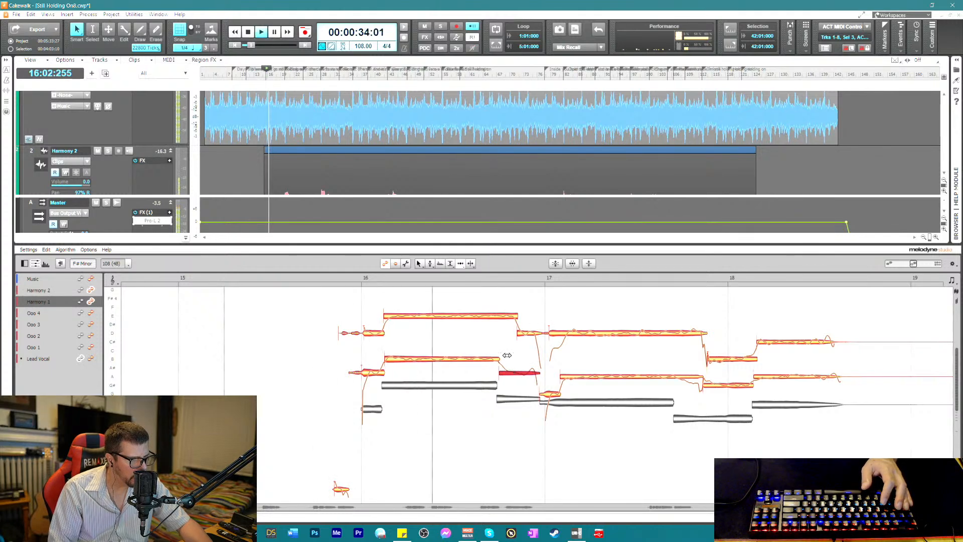
left_click_drag(518, 334, 500, 335)
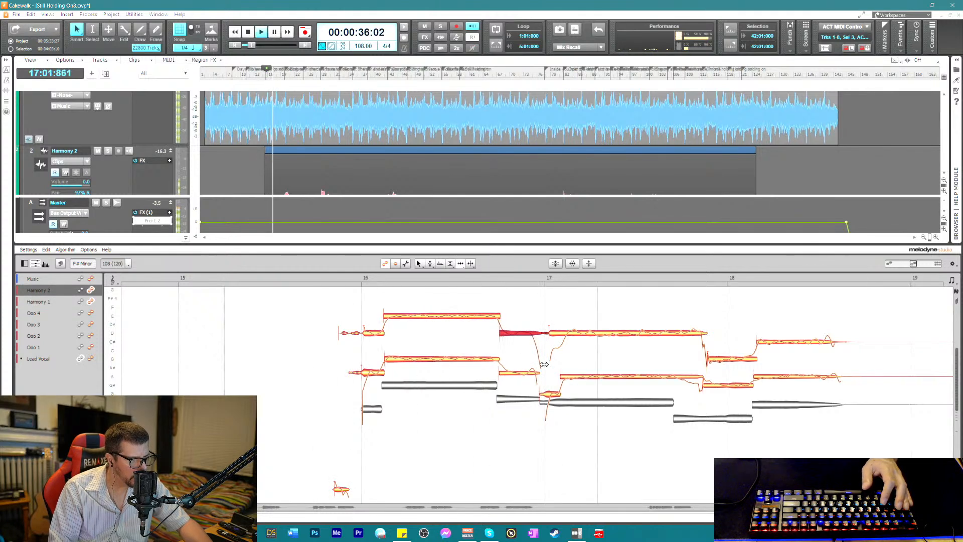
- Shift the Harmony 2 note start at bar 17 slightly earlier and the short Harmony 1 note start slightly later while playing the phrase
key("space")
key("space")
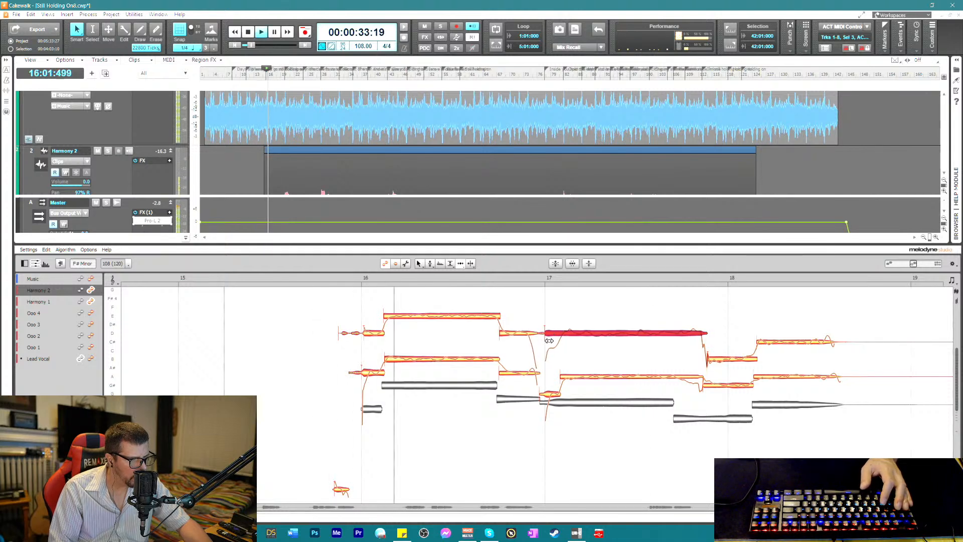
left_click(551, 394)
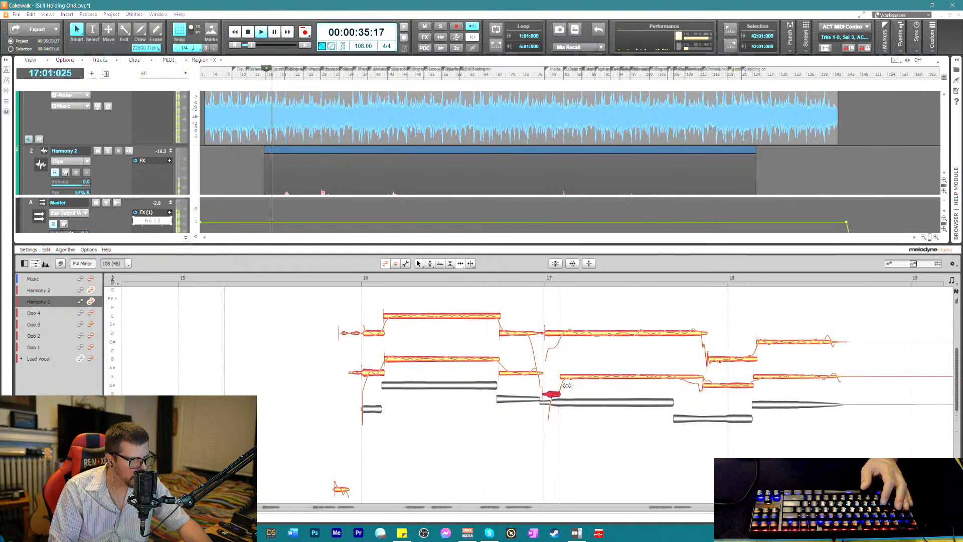
- Split the long Harmony 2 note shortly after the start of bar 17 with the Note Separation tool
right_click(552, 346)
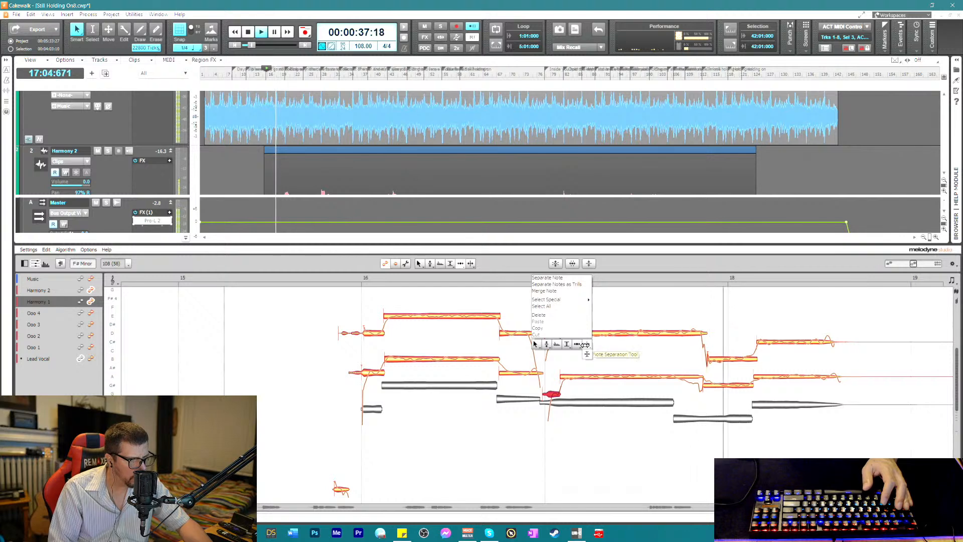
left_click(559, 333)
key("space")
left_click(562, 334)
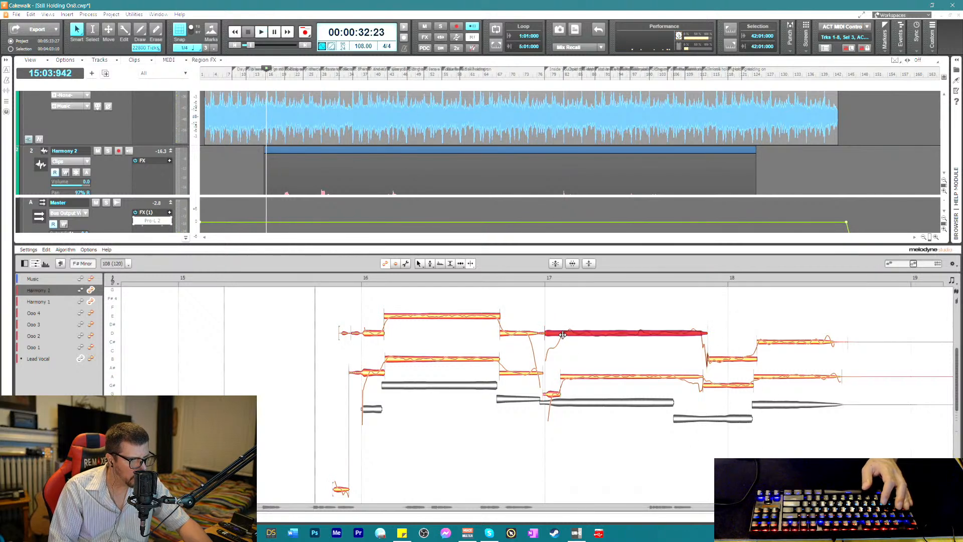
double_click(563, 332)
- Lower the short split Harmony 2 note at bar 17 to C 4 and shift the start of the note after it slightly later
right_click(578, 358)
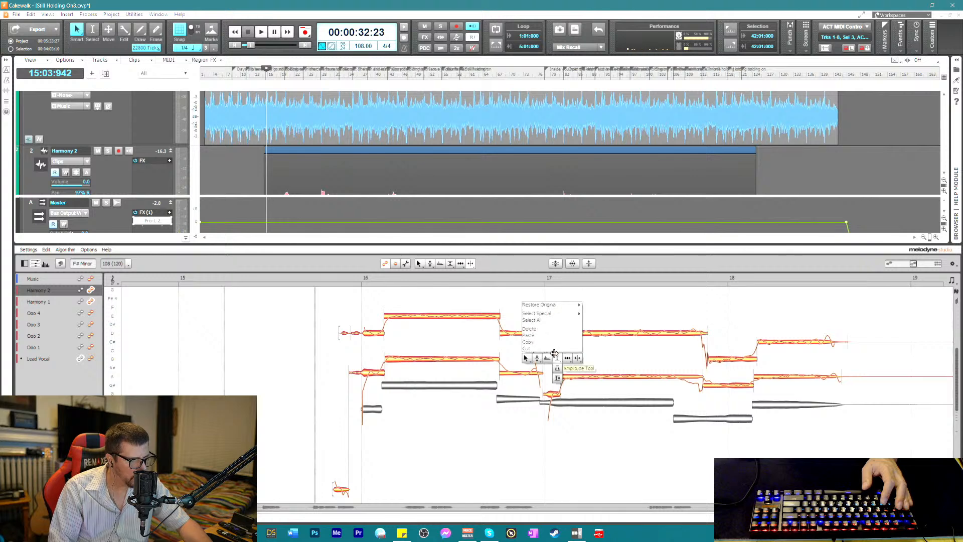
left_click(542, 371)
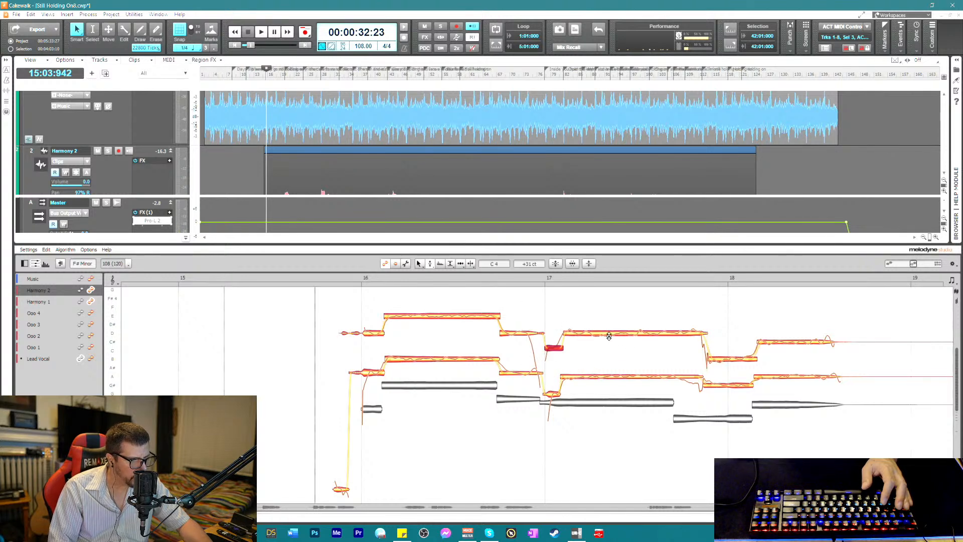
right_click(568, 332)
left_click(564, 315)
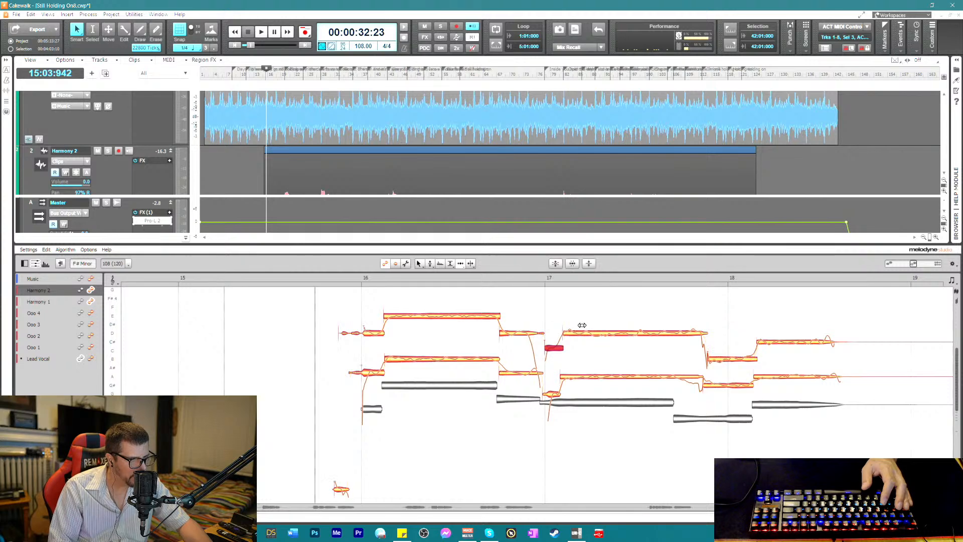
key("space")
left_click(569, 332)
- Set the long Harmony 2 note's pitch modulation in bar 17 to -31.0 %, reduce the long Harmony 1 note's modulation, and play the result
right_click(569, 331)
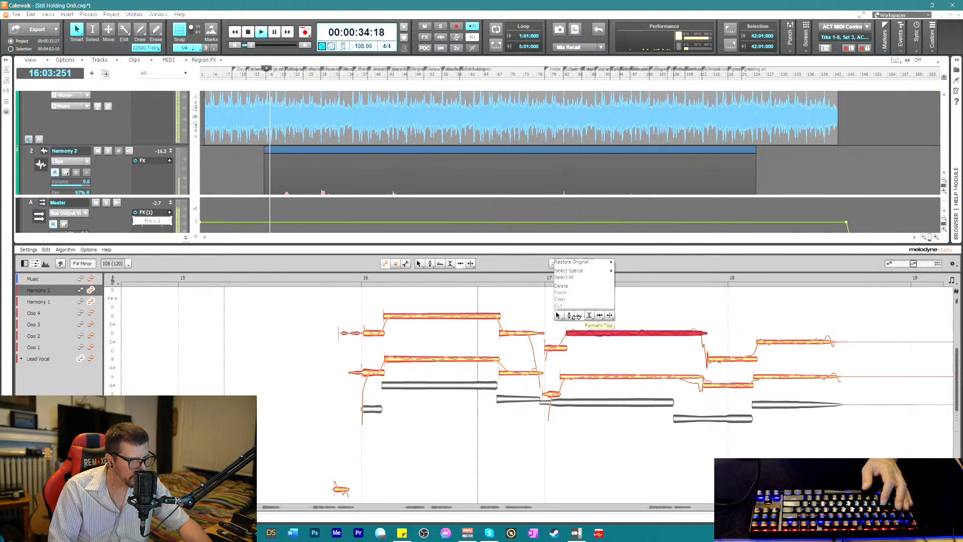
left_click(570, 315)
key("space")
key("space")
right_click(577, 353)
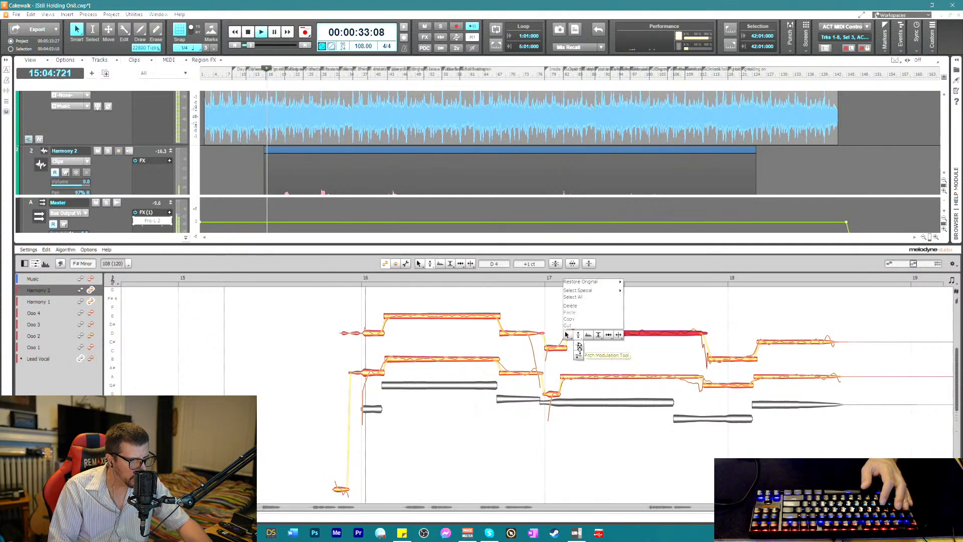
left_click(577, 356)
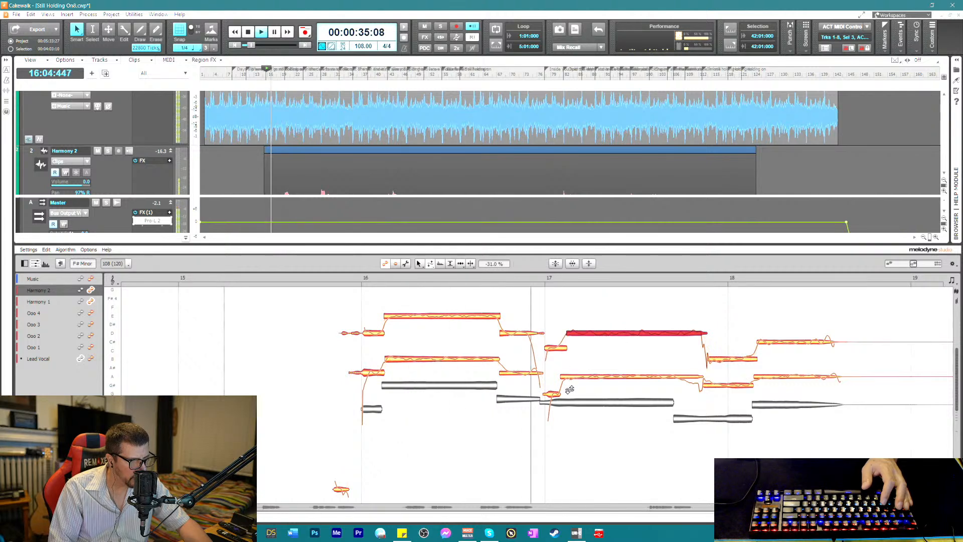
left_click_drag(598, 376, 592, 399)
left_click(599, 388)
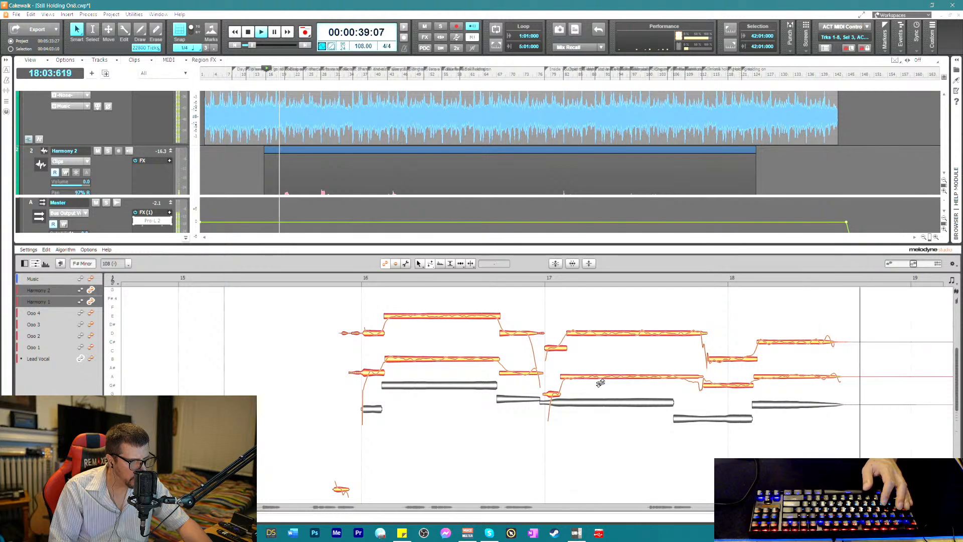
- Split the long Harmony 1 note near the end of bar 17 with the Note Separation tool
key("space")
right_click(697, 386)
left_click(738, 365)
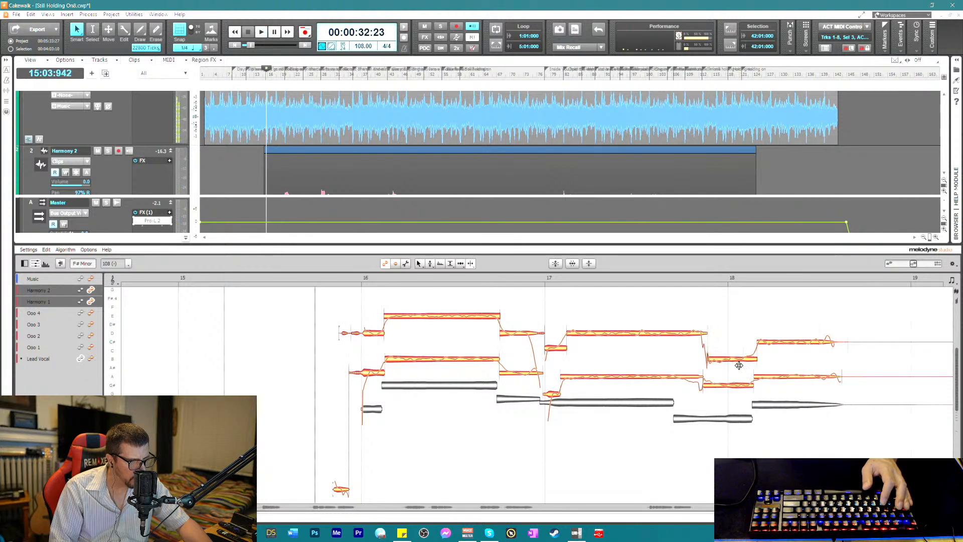
double_click(685, 376)
- Shift the start of the split Harmony 1 note before bar 18 earlier with the Time tool to match the lead vocal's note change
right_click(666, 408)
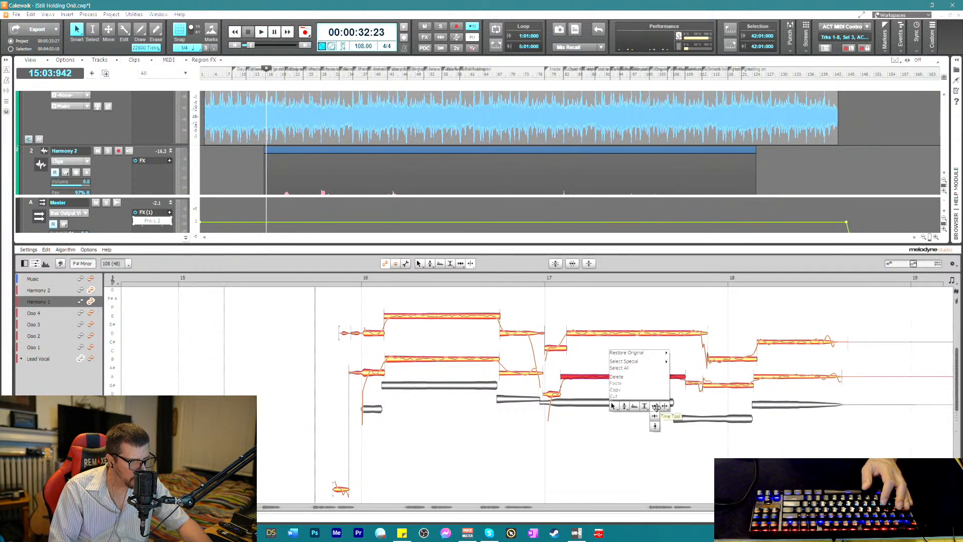
left_click(672, 397)
left_click_drag(690, 385, 683, 385)
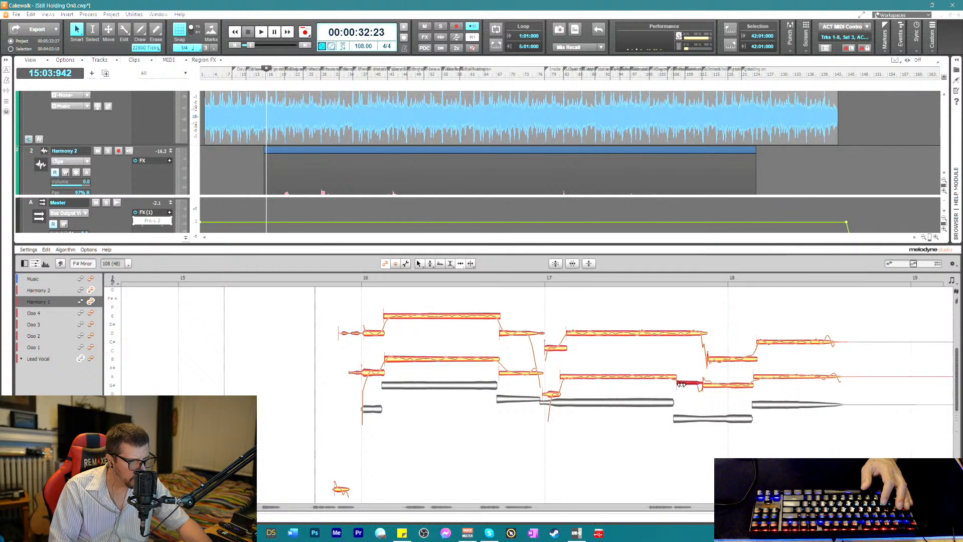
- Shift the starts of the last two Harmony 2 notes and the last Harmony 1 note around bar 18 slightly earlier, and play the phrase
left_click(710, 357)
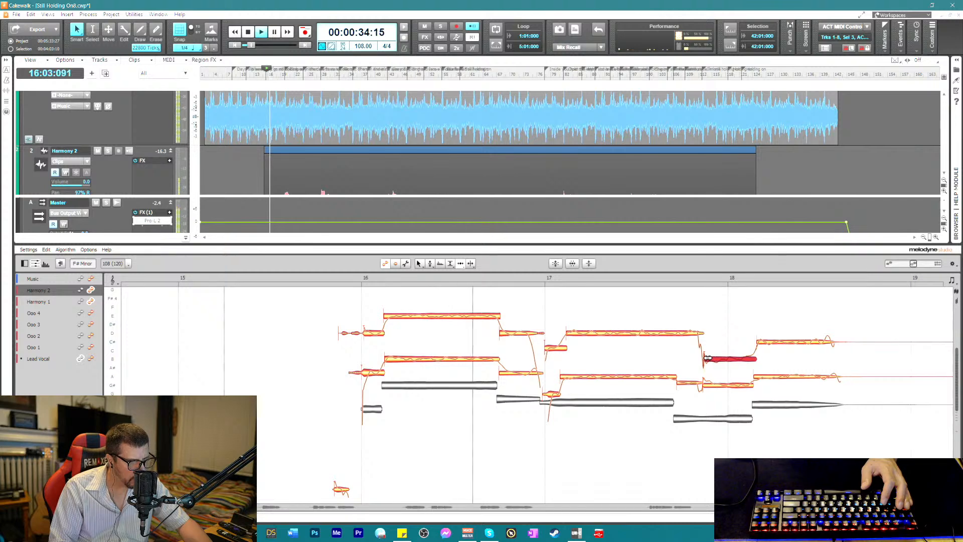
left_click(757, 342)
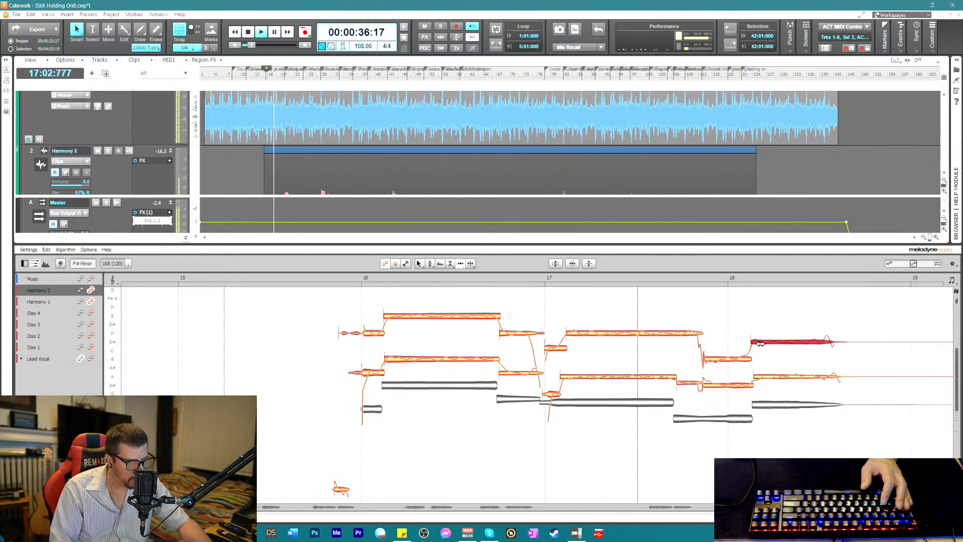
left_click(758, 374)
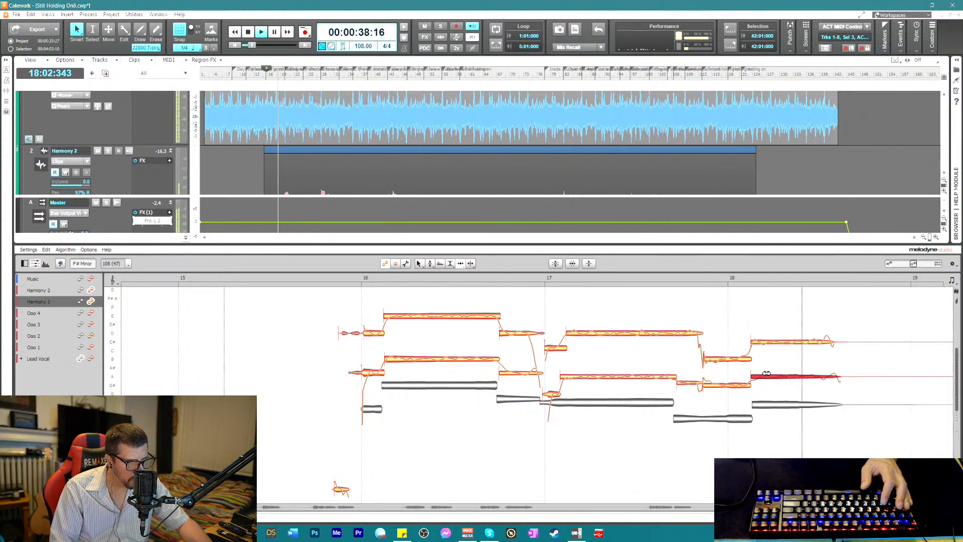
key("space")
left_click(847, 342)
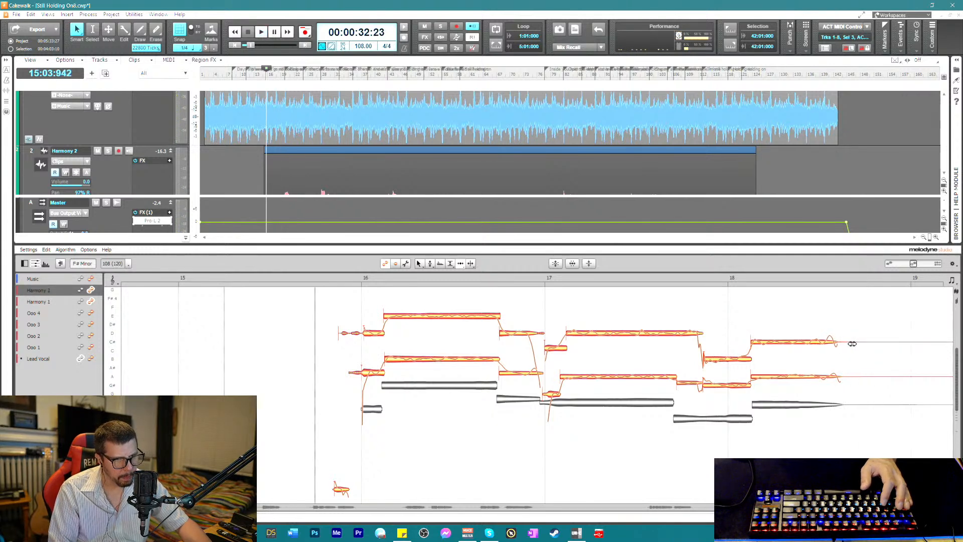
key("space")
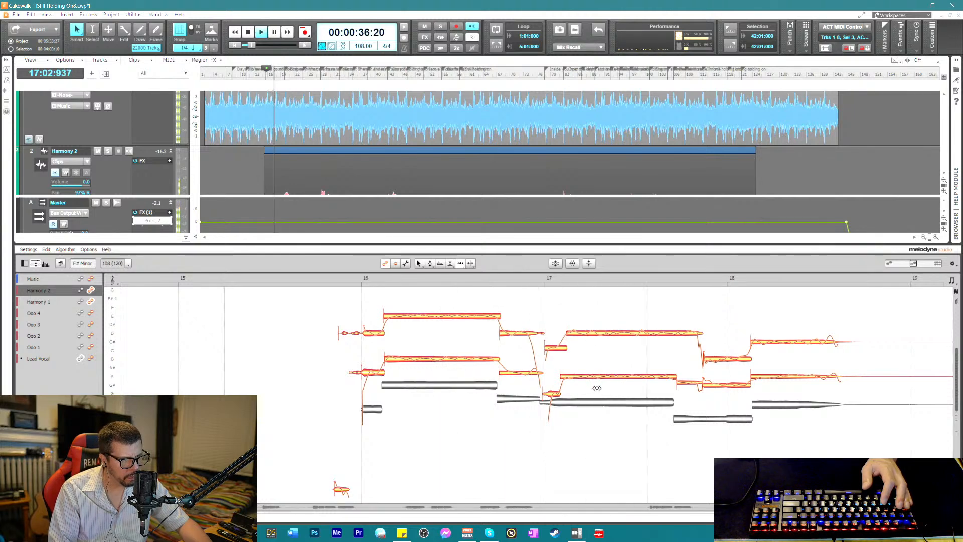
key("space")
- Select all Harmony 2 notes of the phrase in bars 16 to 18 and lower their level with the Amplitude tool
left_click_drag(344, 301, 737, 343)
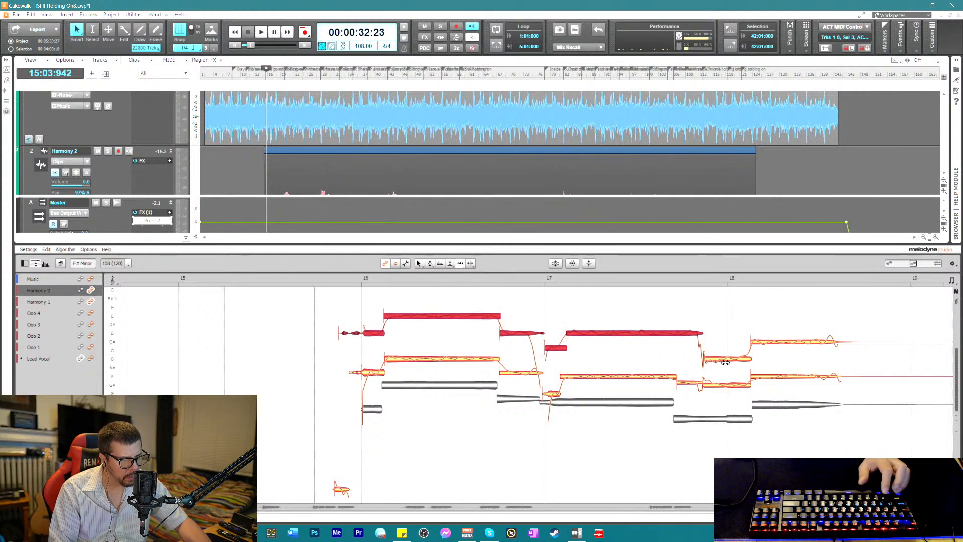
right_click(471, 315)
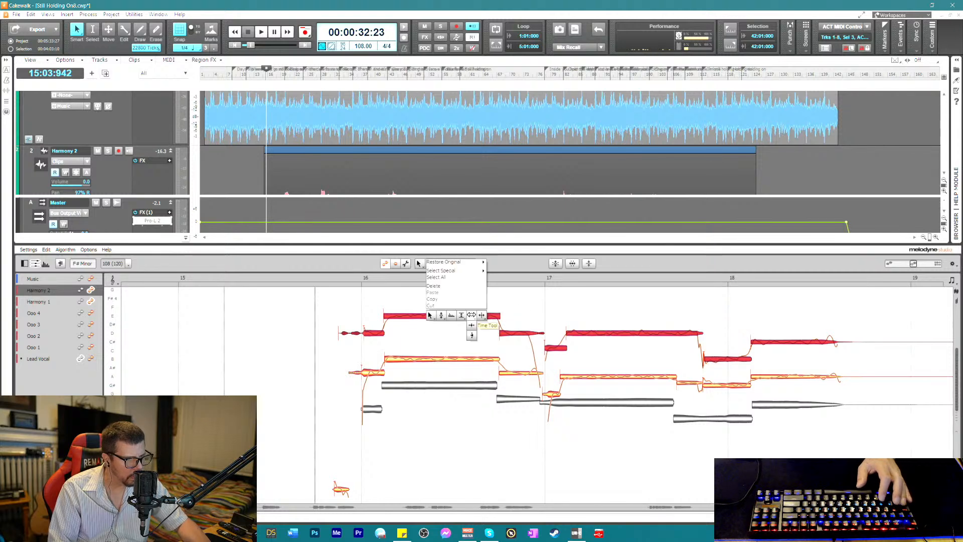
left_click(461, 325)
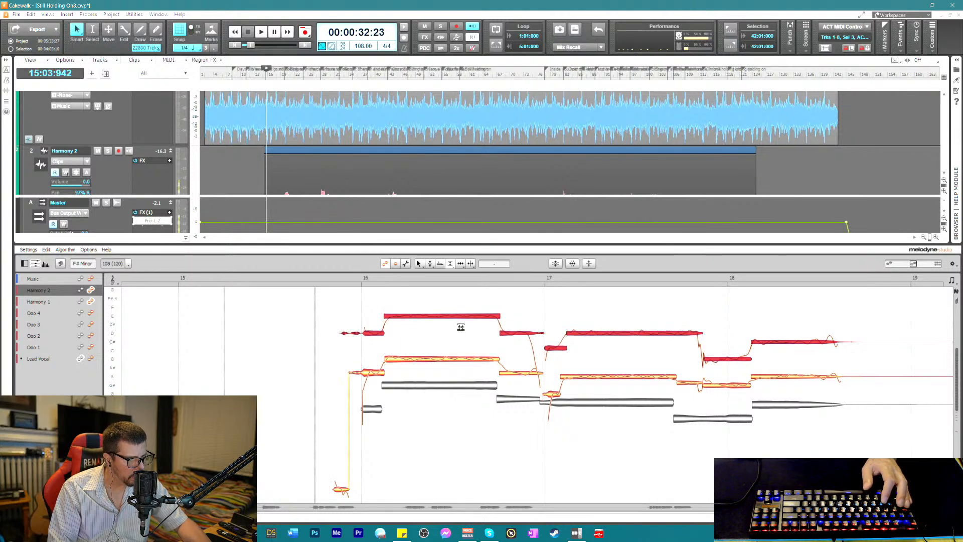
- Select the Harmony 1 notes of the phrase, adjust their level to +1.56 dB, and play the result
left_click_drag(368, 357, 838, 435)
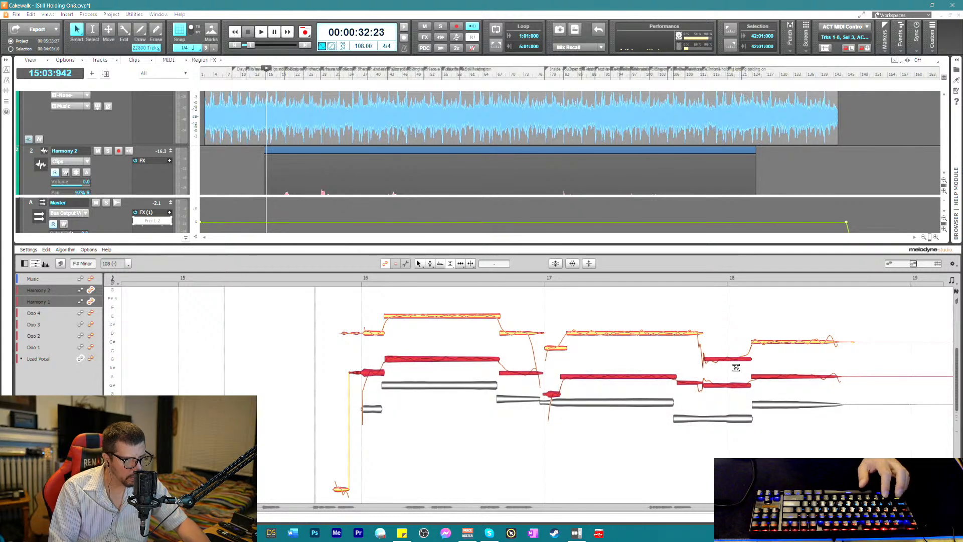
left_click_drag(610, 377, 612, 371)
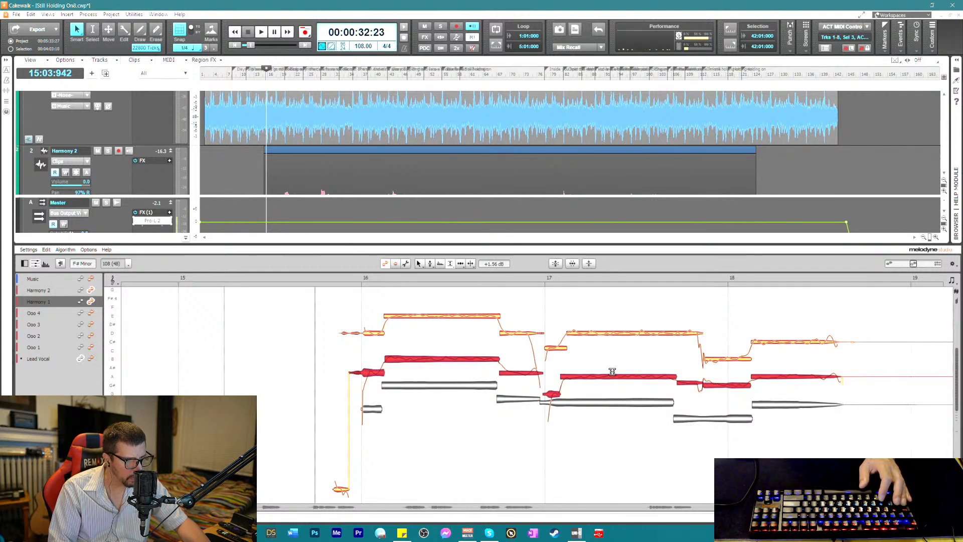
left_click(331, 286)
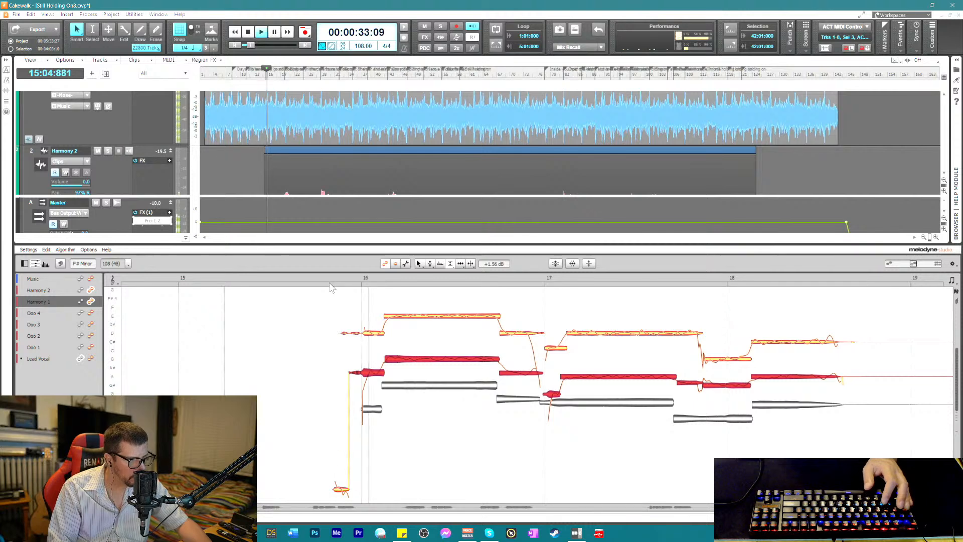
key("space")
- Adjust the level of the first Harmony 1 notes at bar 16 to -1.20 dB and play the result
left_click_drag(366, 344, 425, 367)
key("space")
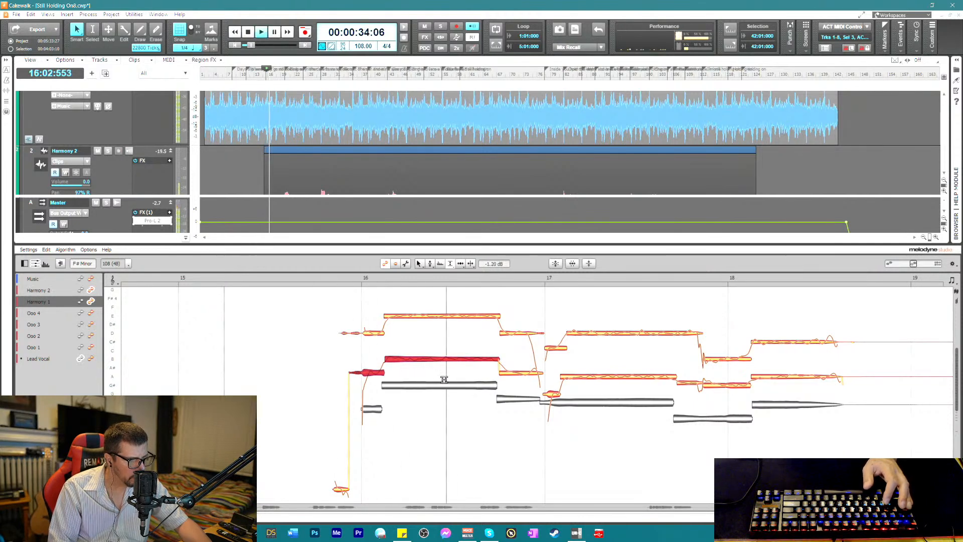
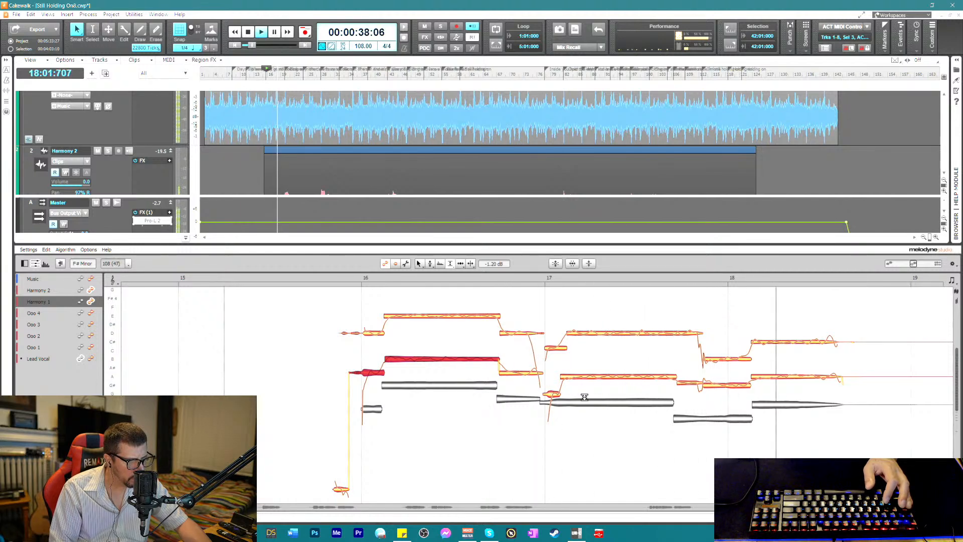
key("space")
key("space")
- Raise the last Harmony 1 note after bar 18 to +3.36 dB and set its pitch modulation to -9.0 %
left_click(775, 377)
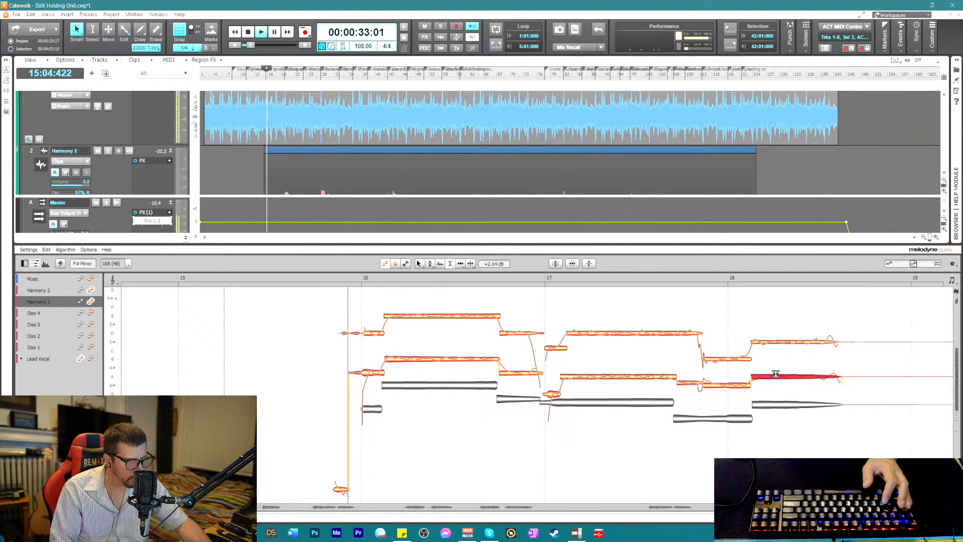
right_click(775, 377)
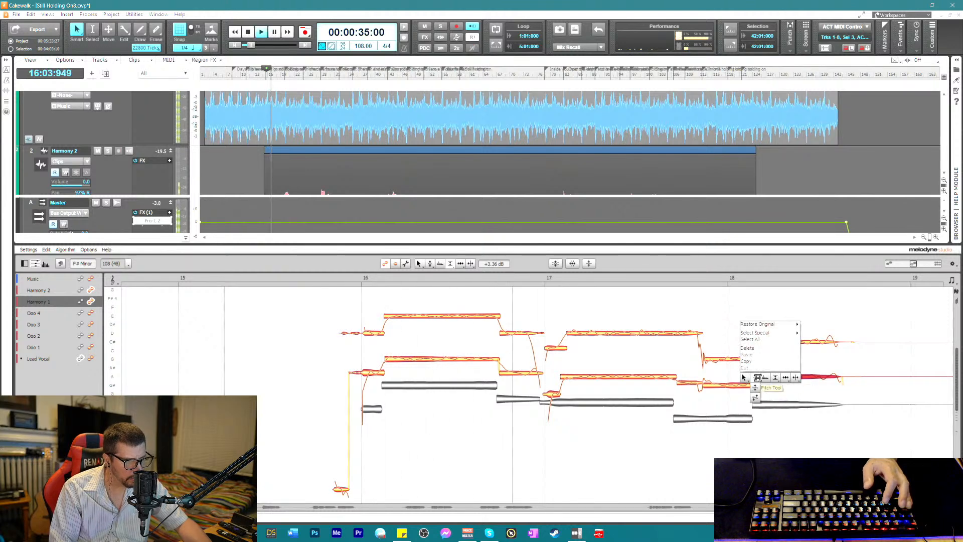
left_click(775, 377)
left_click_drag(777, 378, 769, 426)
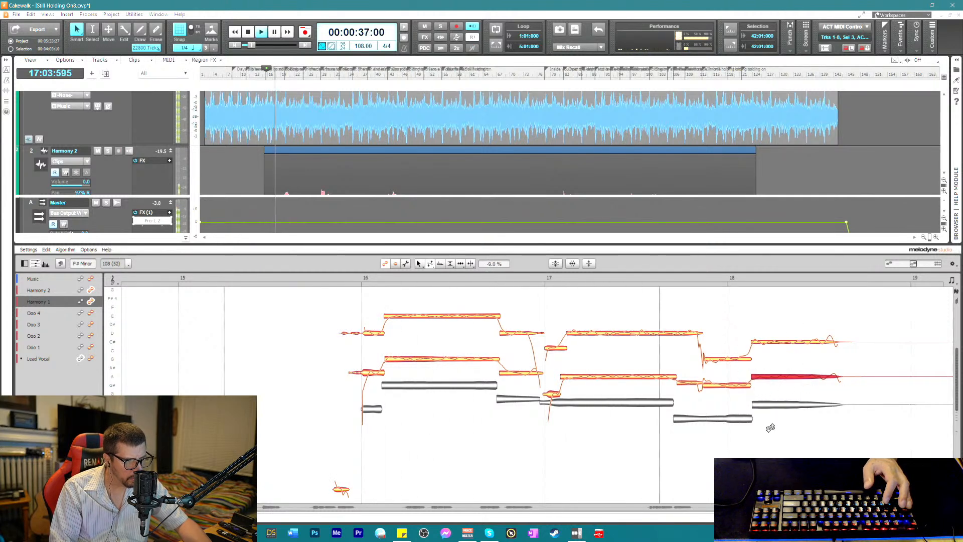
- Set the pitch modulation of the Harmony 1 note around bar 18 to 28.0 % and the matching Harmony 2 note to 17.0 %
left_click(718, 383)
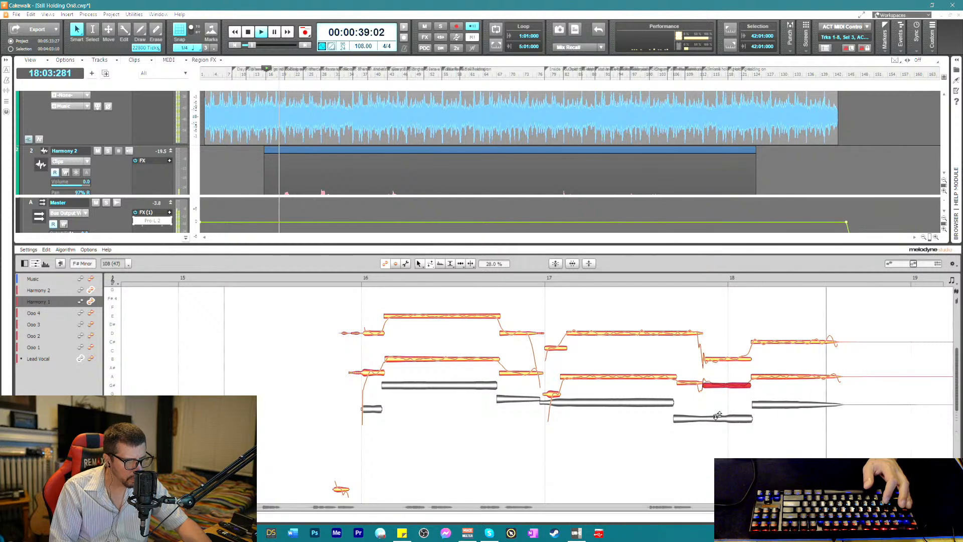
key("space")
left_click(786, 344)
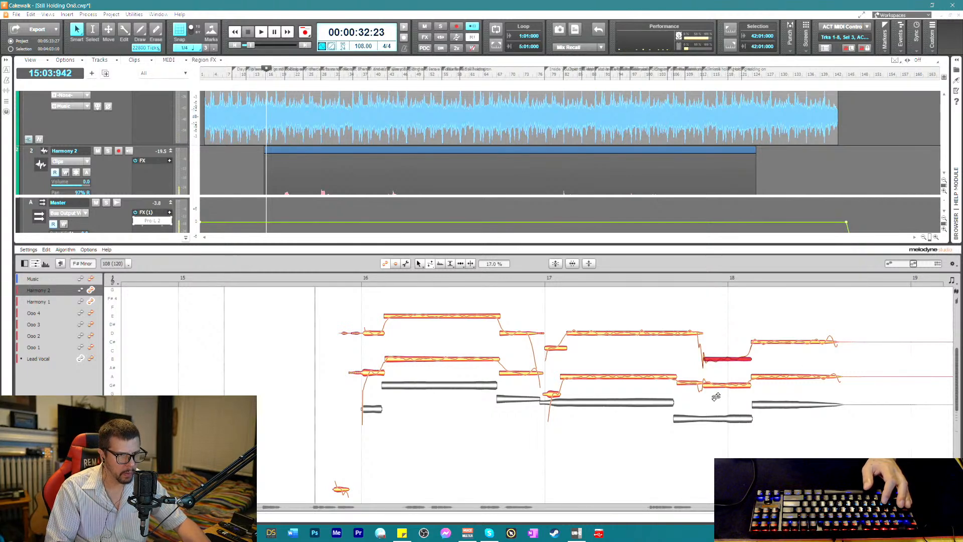
- Play back the tuned harmony phrase spanning bars 16 to 18
key("space")
right_click(571, 365)
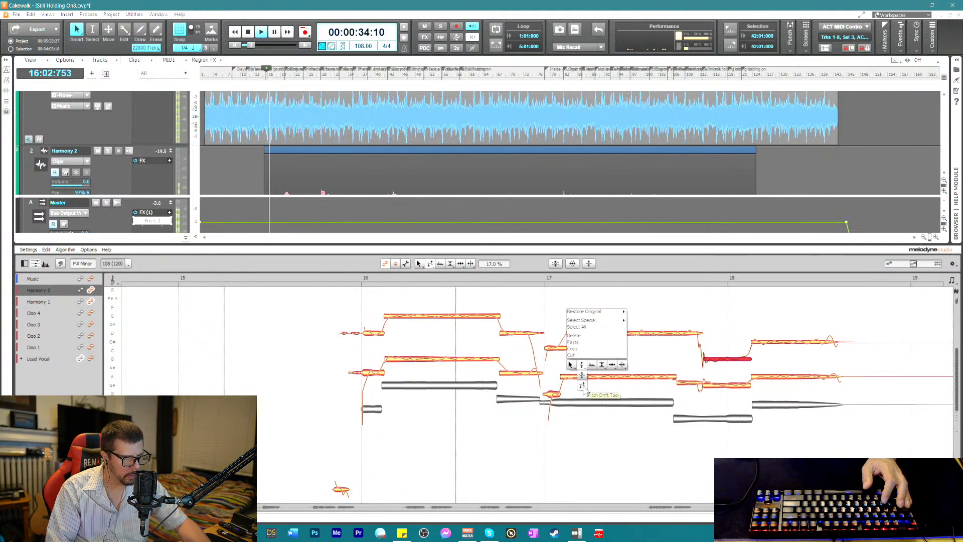
left_click(583, 386)
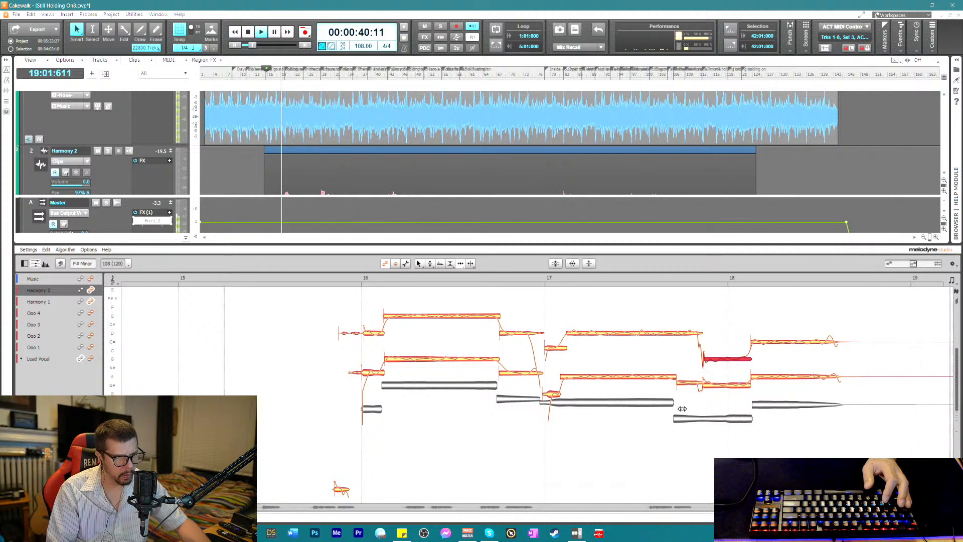
key("space")
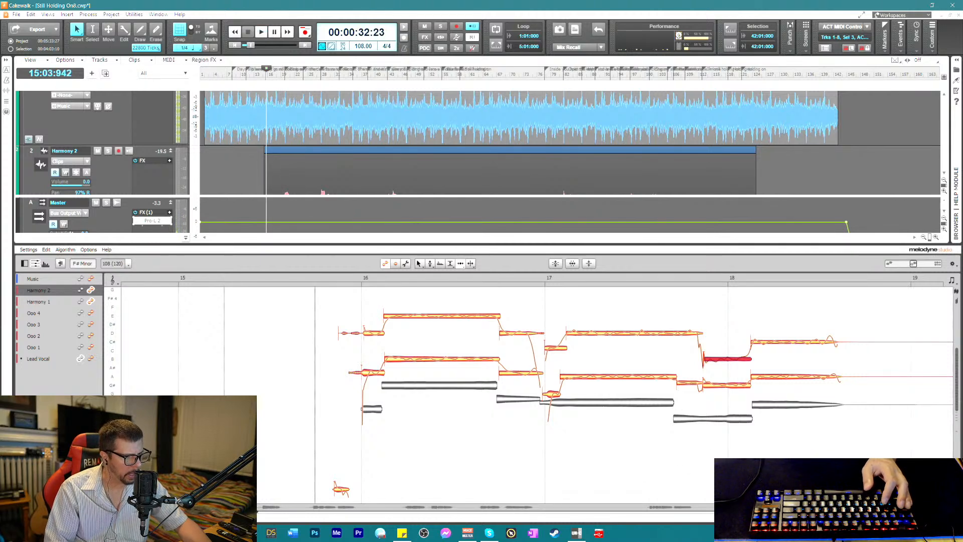
- Separate the thin trailing tails from the last Harmony 1 and Harmony 2 notes after bar 18 and delete them
scroll(501, 391, "right", 5)
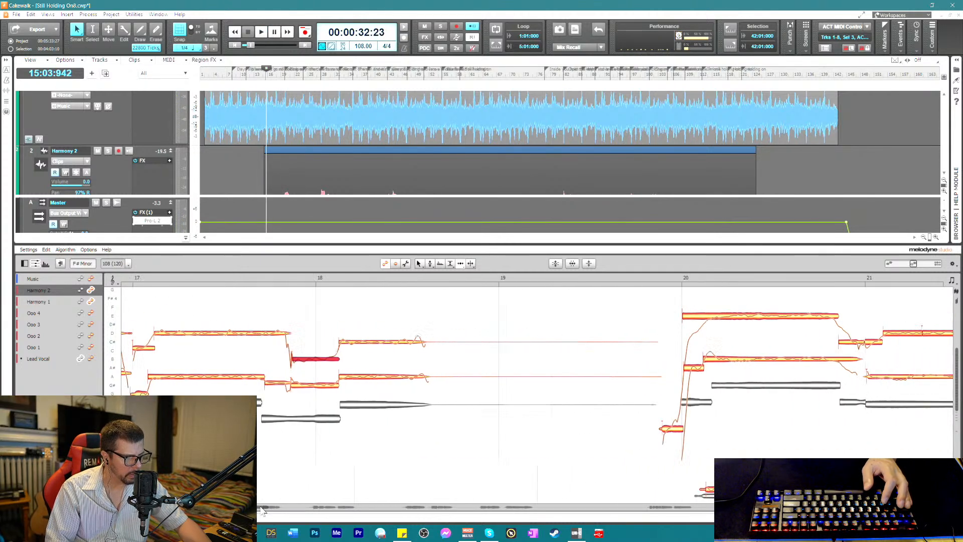
left_click_drag(474, 319, 509, 379)
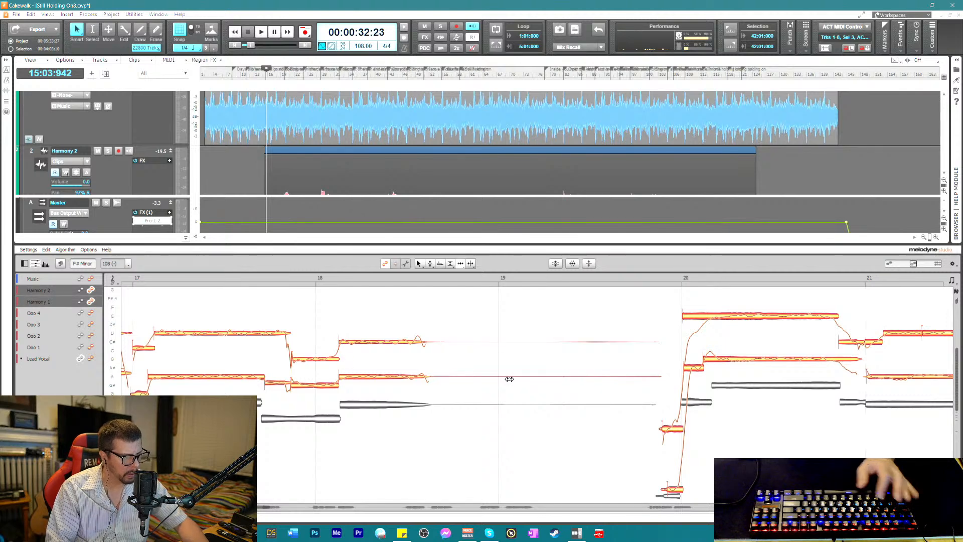
right_click(477, 370)
left_click(489, 368)
left_click_drag(494, 312, 541, 392)
key("Delete")
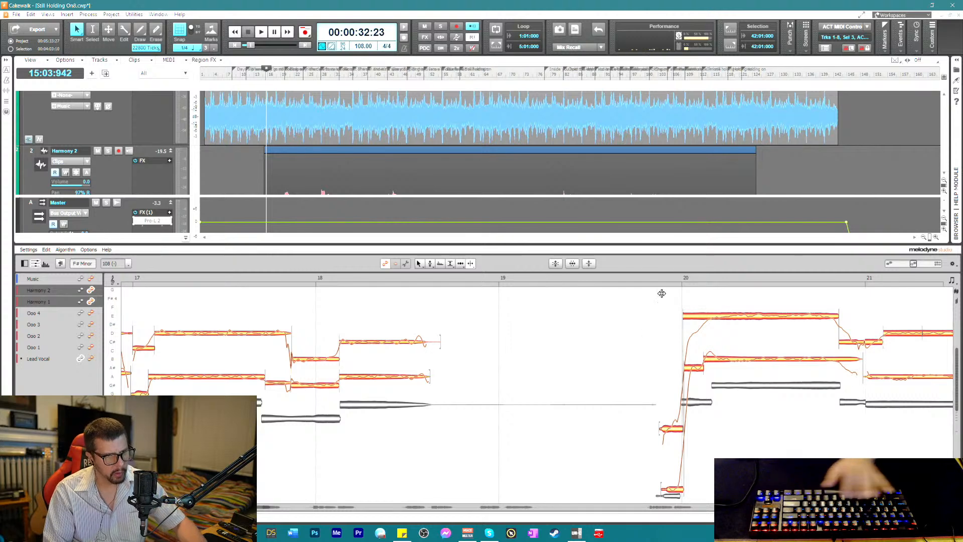
- Move the Harmony 1 breath before bar 20 into line with the lead vocal breath, and check the Harmony 2 breath's timing by playing the passage
left_click(645, 275)
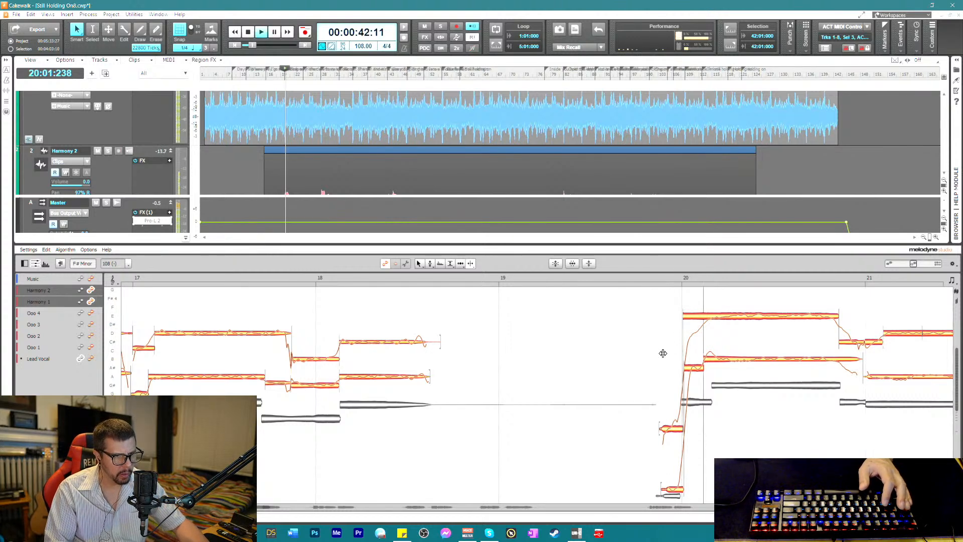
scroll(664, 350, "down", 2)
key("space")
right_click(706, 443)
left_click(698, 445)
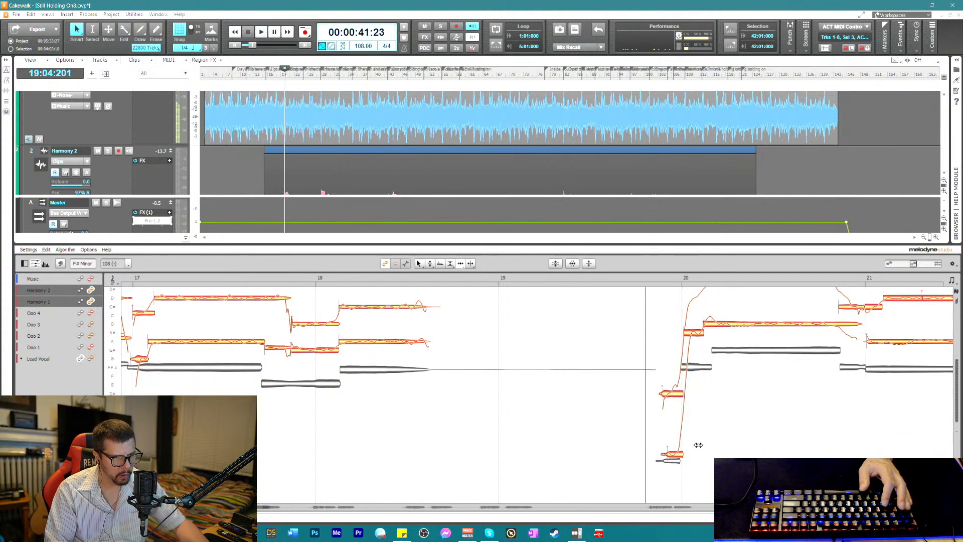
key("space")
key("space")
key("space")
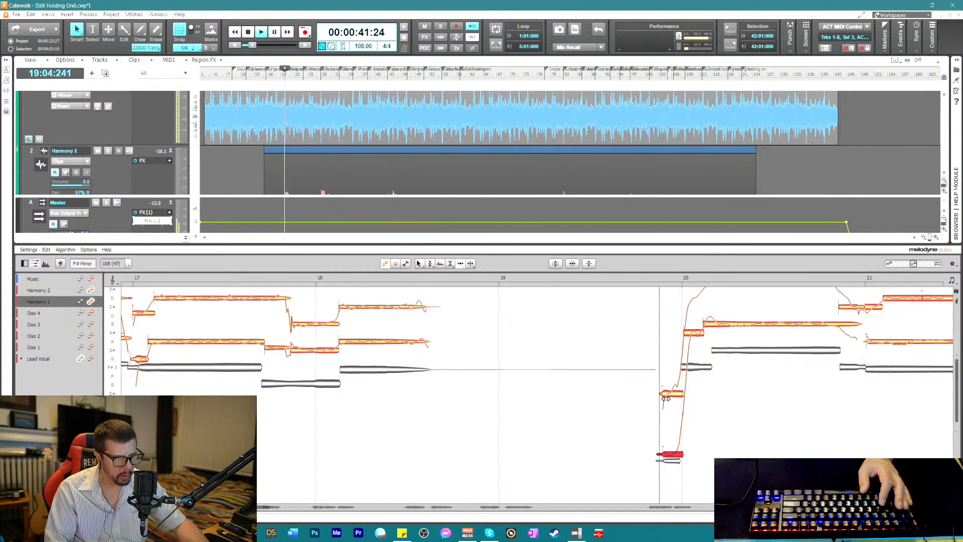
left_click(665, 394)
key("space")
scroll(717, 352, "up", 2)
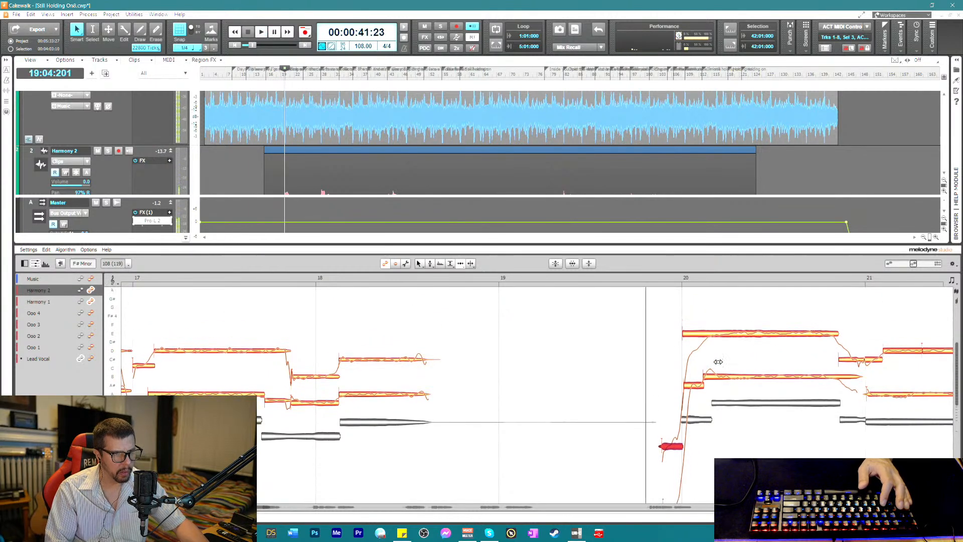
- Split the long Harmony 2 note shortly after bar 20 and the long Harmony 1 note just before bar 21
right_click(718, 352)
left_click(726, 354)
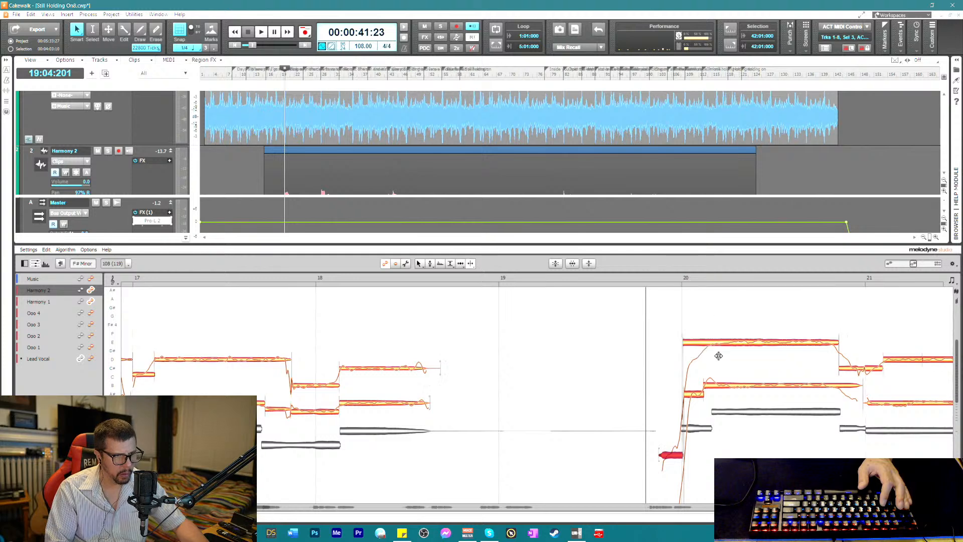
left_click(707, 343)
left_click_drag(707, 342, 710, 361)
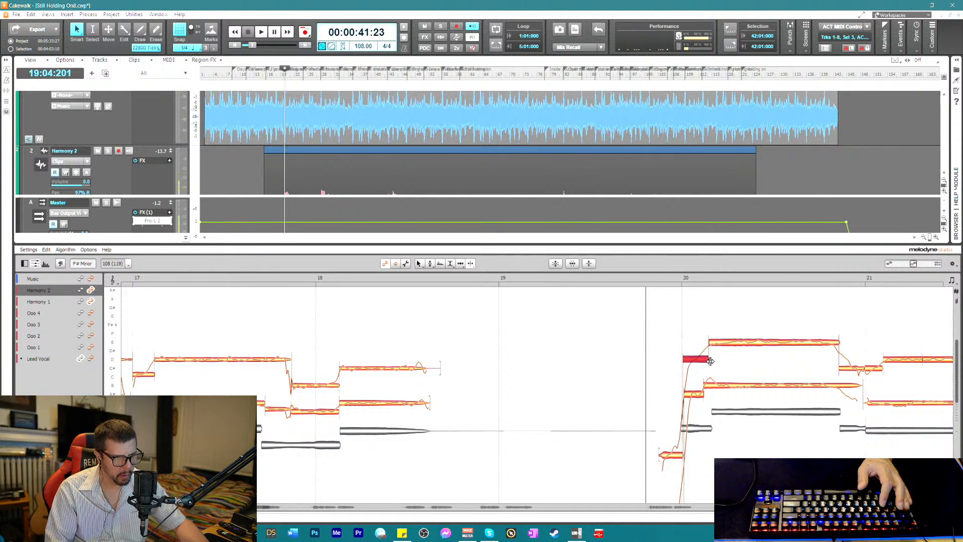
left_click(837, 388)
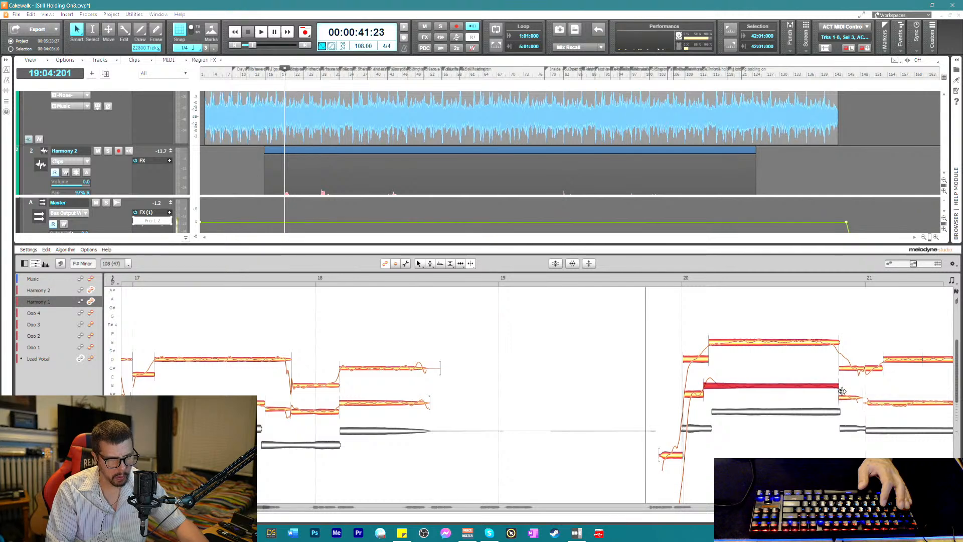
- Select the first two Harmony 2 notes at bar 20, adjust their level to -4.08 dB, and play the result
right_click(737, 362)
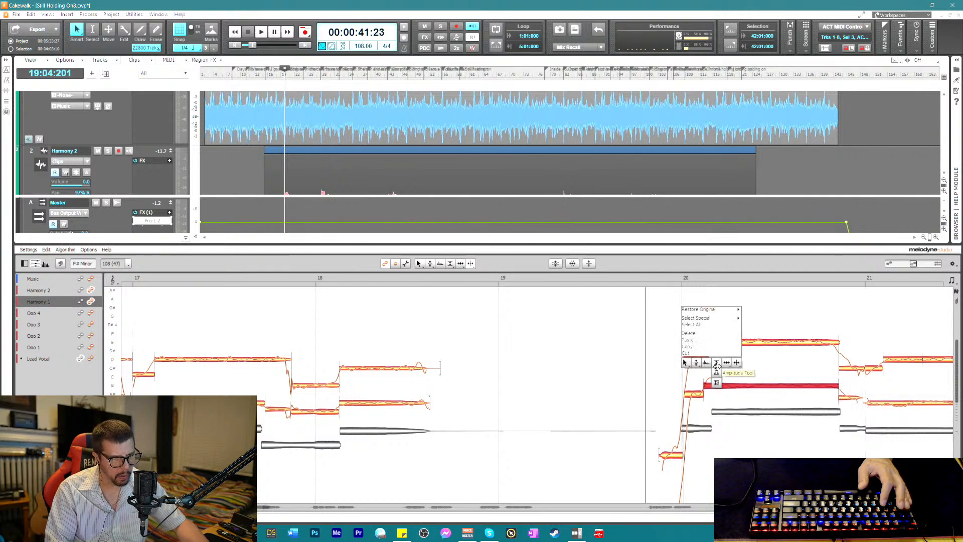
left_click(693, 363)
left_click(692, 336)
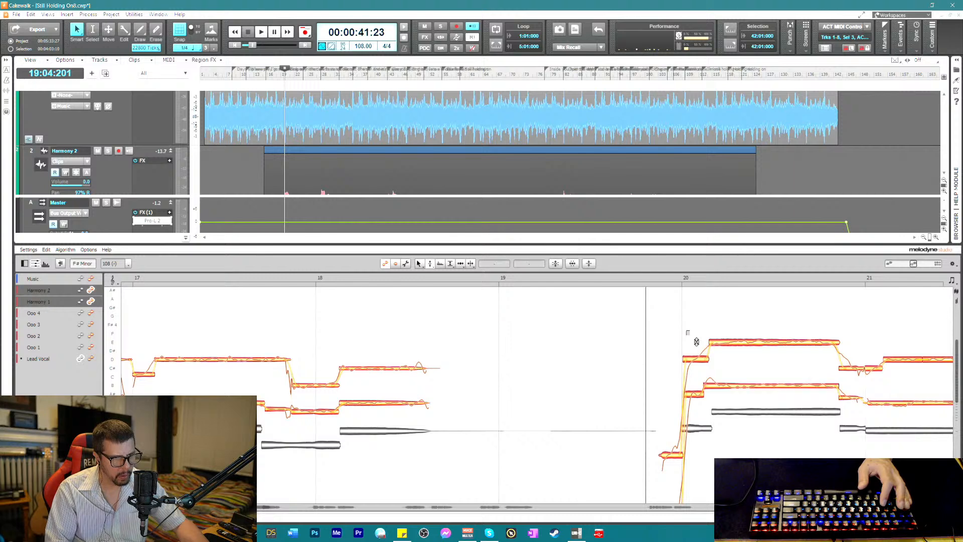
left_click_drag(684, 330, 760, 363)
right_click(737, 363)
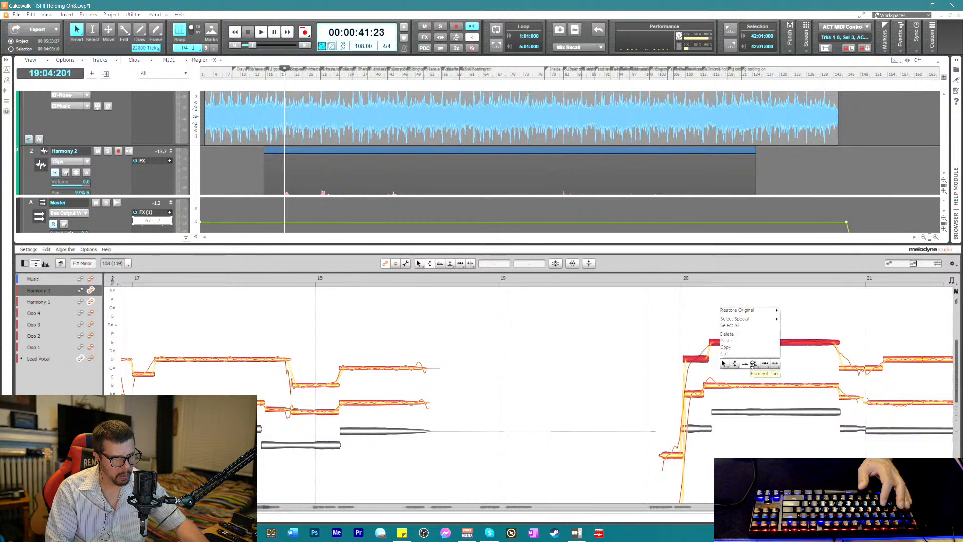
left_click(752, 363)
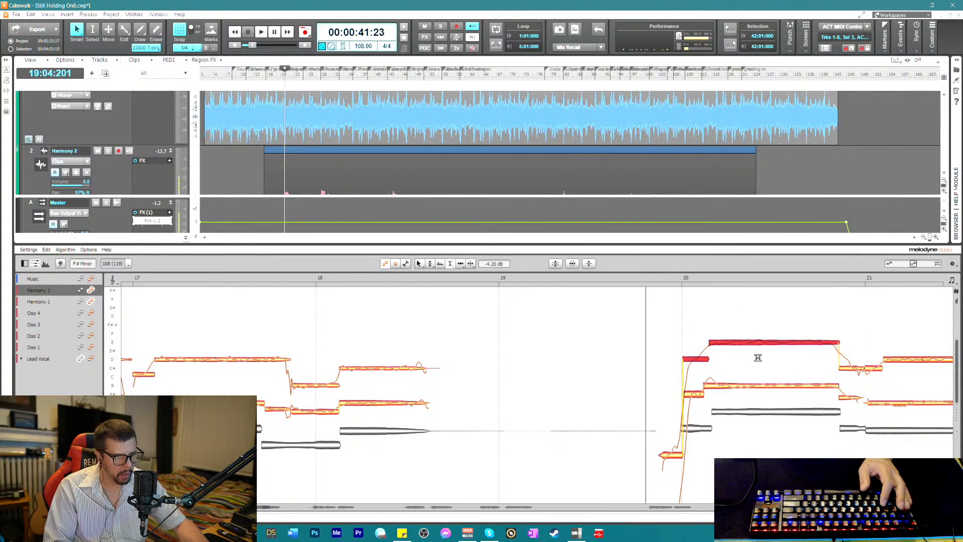
left_click(643, 275)
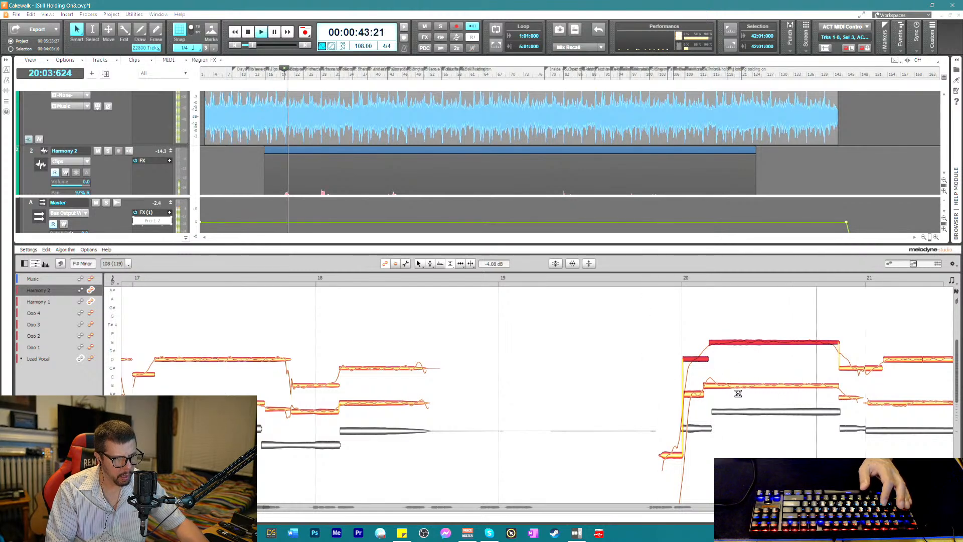
key("space")
- Split a short fragment off the start of the long Harmony 1 note after bar 20 and move it to B 3
right_click(722, 382)
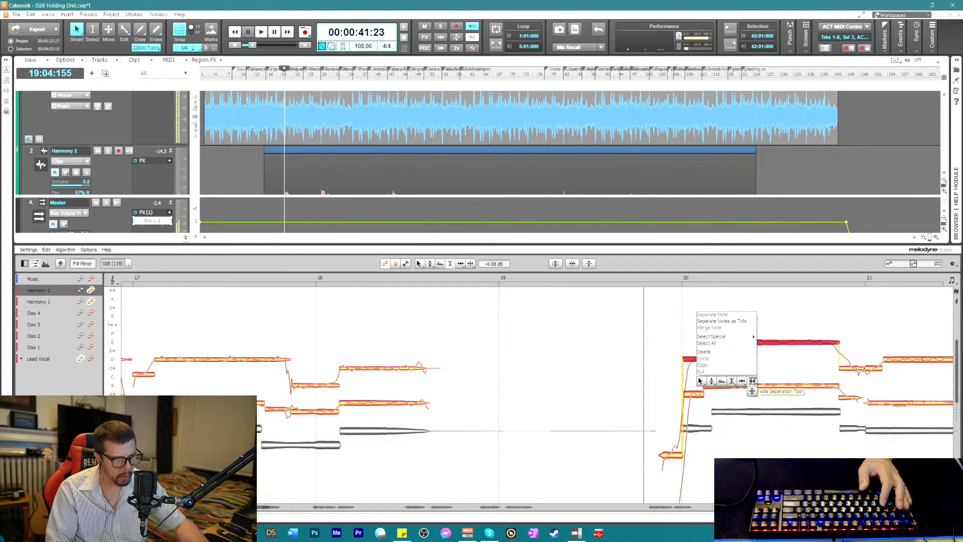
left_click(744, 381)
left_click(720, 387)
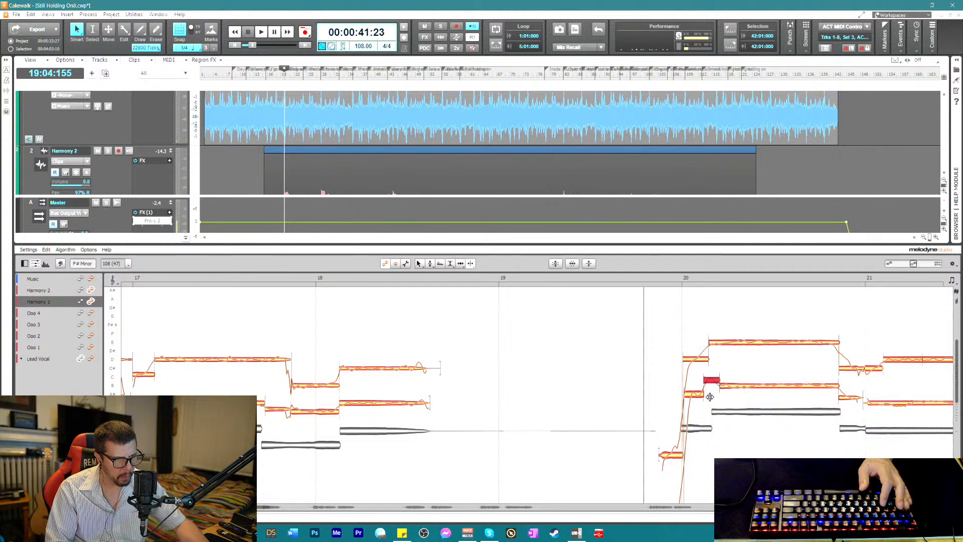
right_click(671, 406)
left_click(645, 405)
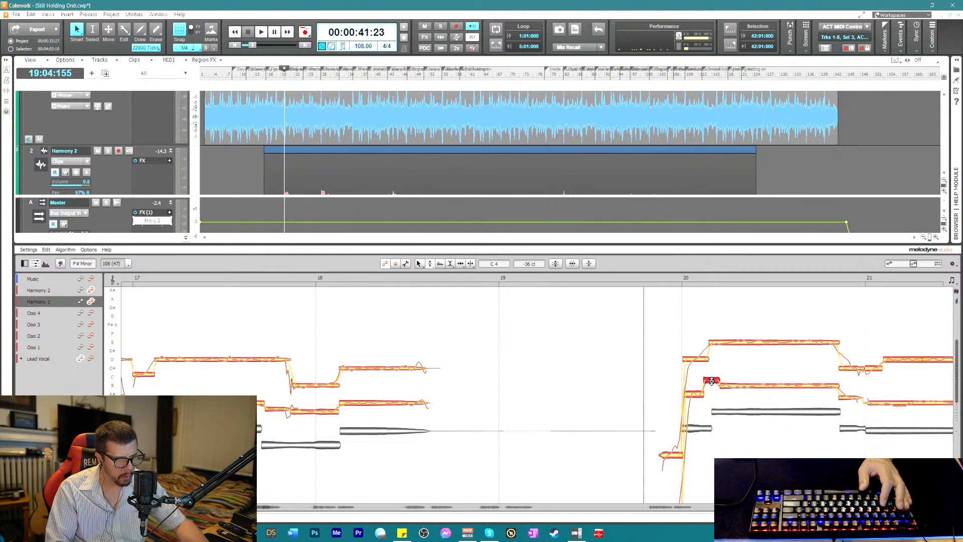
left_click(727, 387)
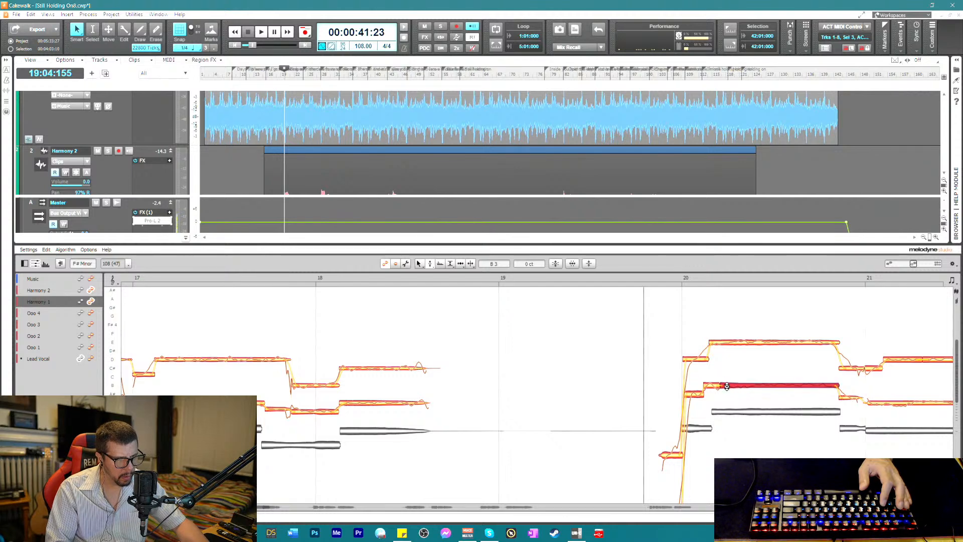
- Set the pitch drift of the long Harmony 1 note after bar 20 to -19.0 % and the long Harmony 2 note to -6.0 %
right_click(750, 386)
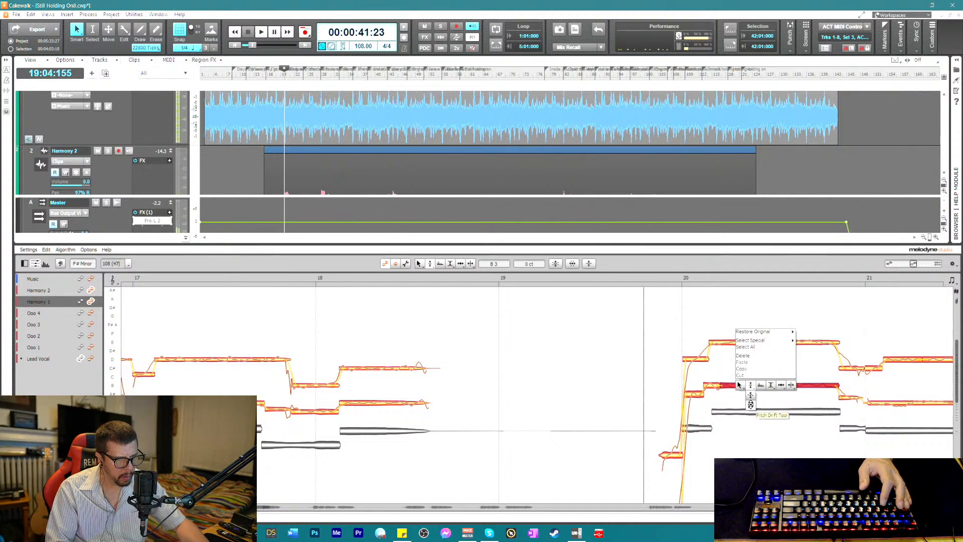
left_click(750, 385)
key("space")
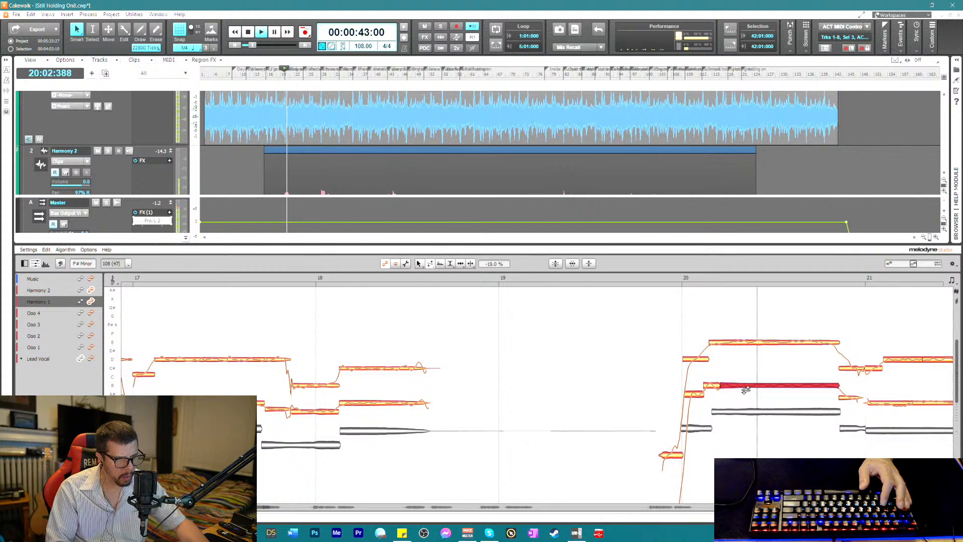
key("space")
left_click(743, 343)
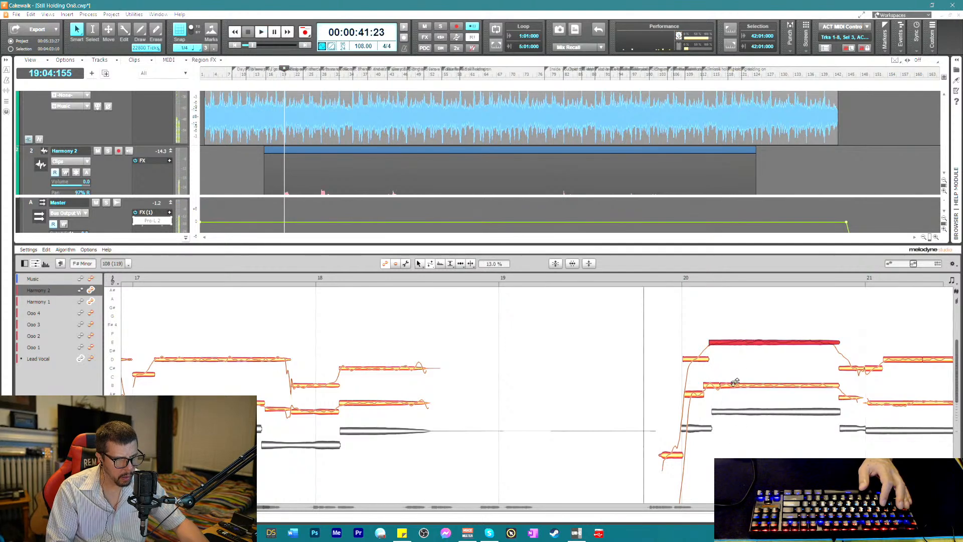
key("space")
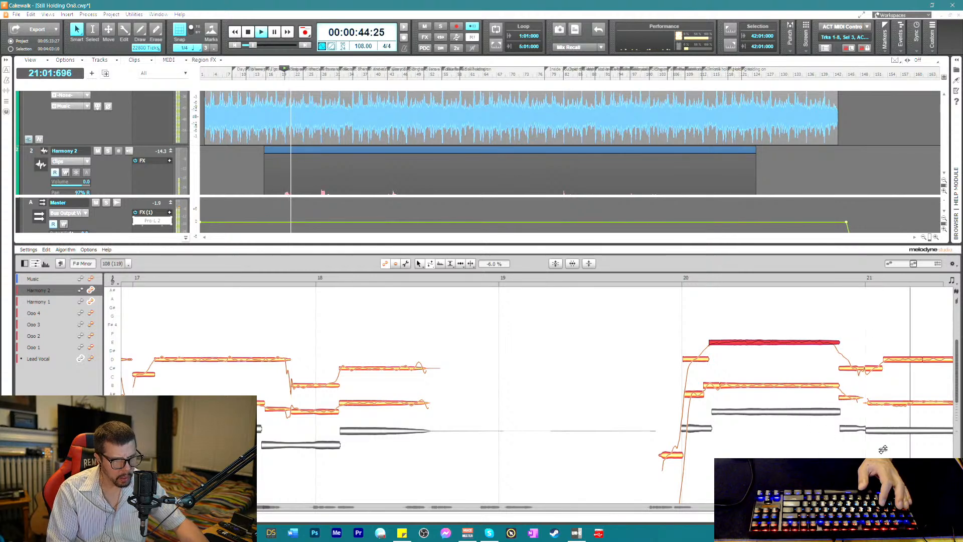
key("space")
- Align the start of the long Harmony 1 note at bar 21 with the lead vocal note and start playback
right_click(875, 386)
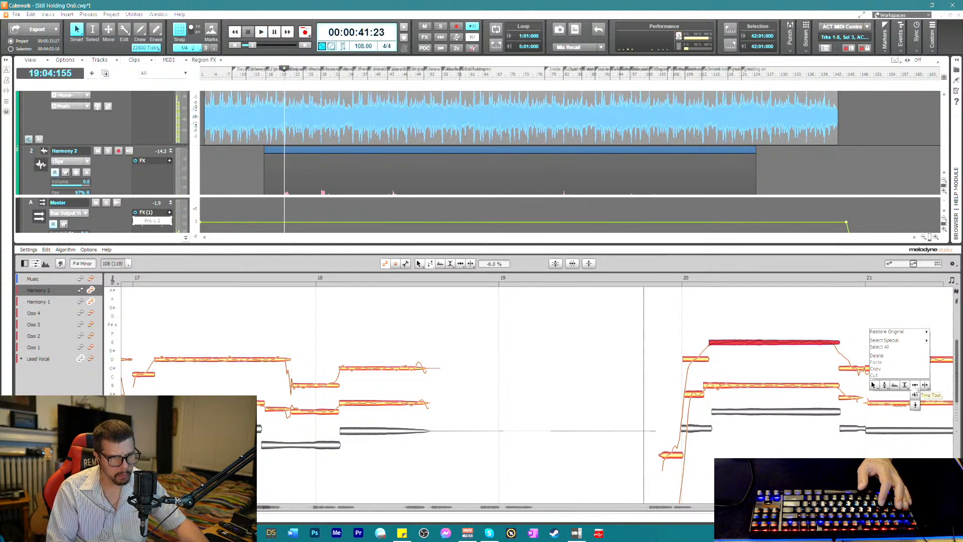
left_click(915, 394)
left_click(880, 403)
key("space")
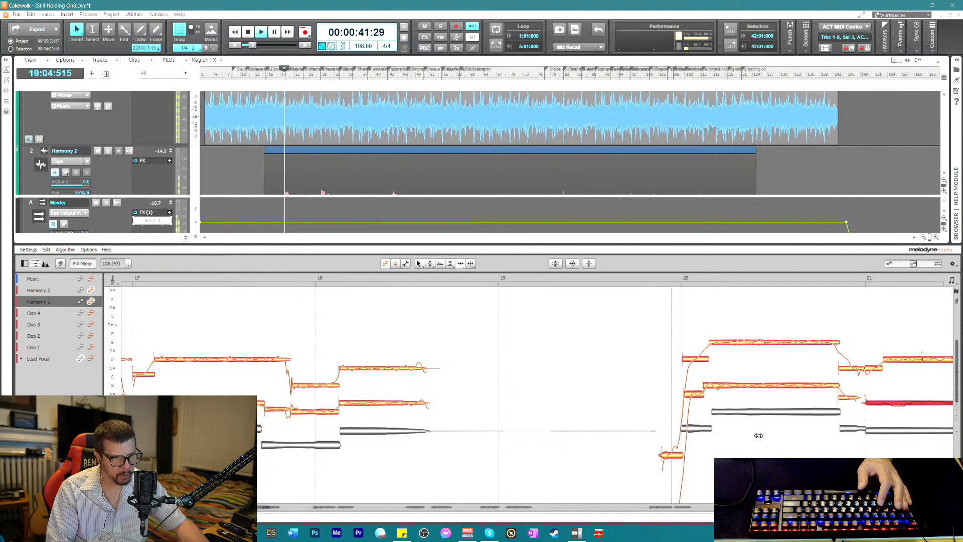
- Listen to the breaths before bar 20 and adjust the level of the Harmony 2 breath to -2.88 dB
scroll(670, 437, "down", 2)
scroll(670, 437, "down", 1)
key("space")
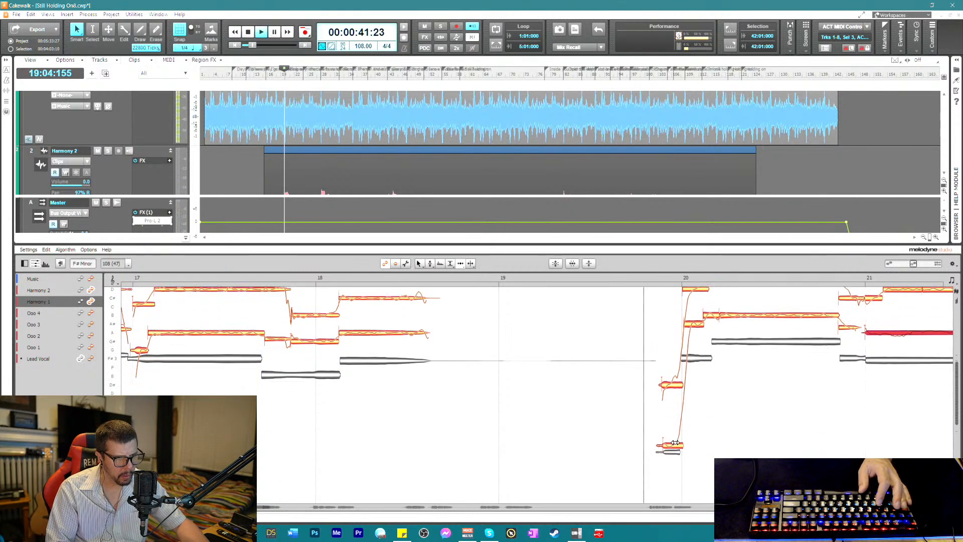
key("space")
key("space")
right_click(634, 405)
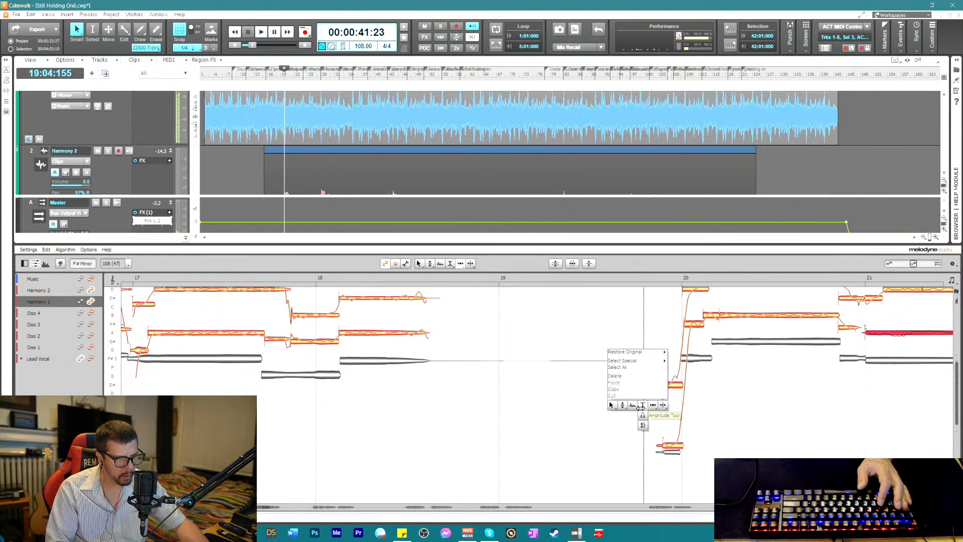
left_click(640, 407)
right_click(660, 386)
left_click(659, 386)
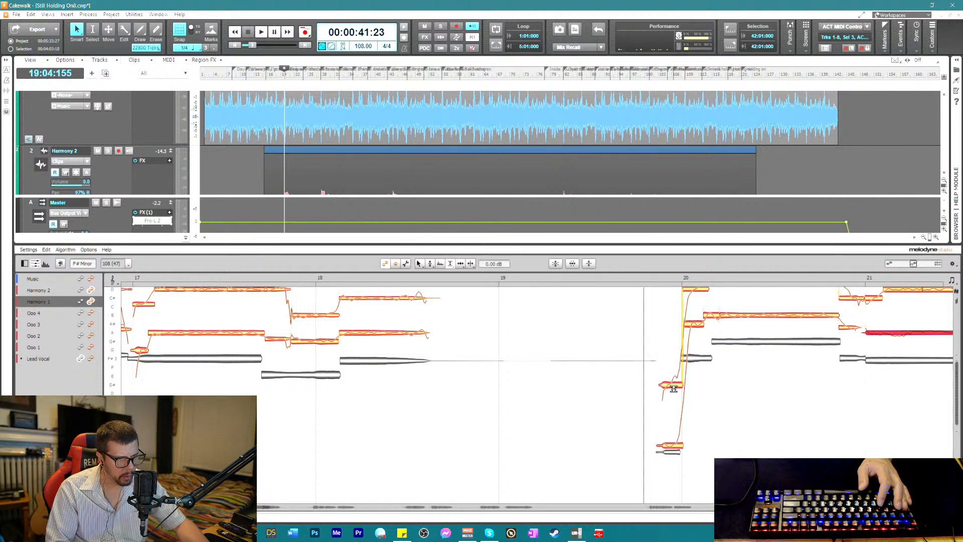
left_click_drag(674, 389, 672, 396)
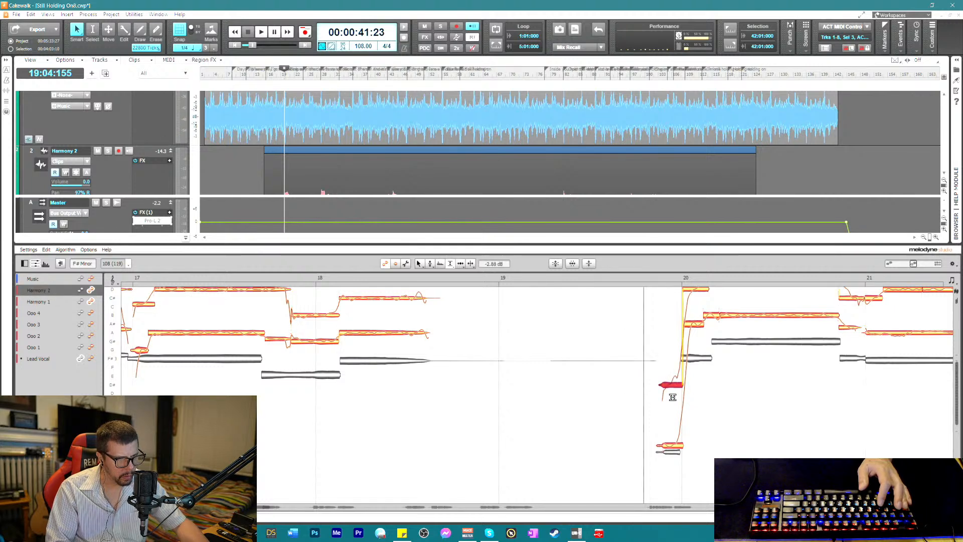
- Set the level of the Harmony 1 breath before bar 20 to -0.12 dB and raise its pitch to A# 2
left_click(674, 446)
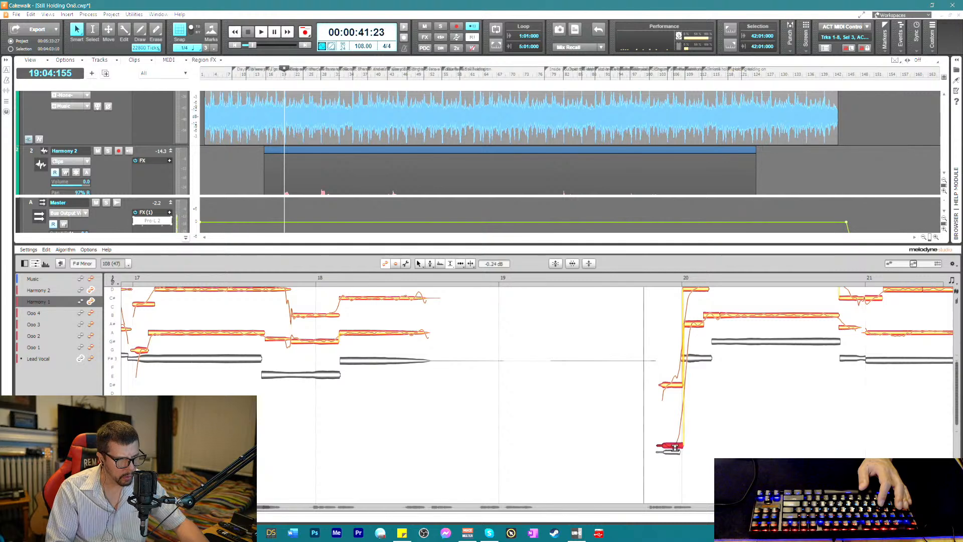
right_click(675, 446)
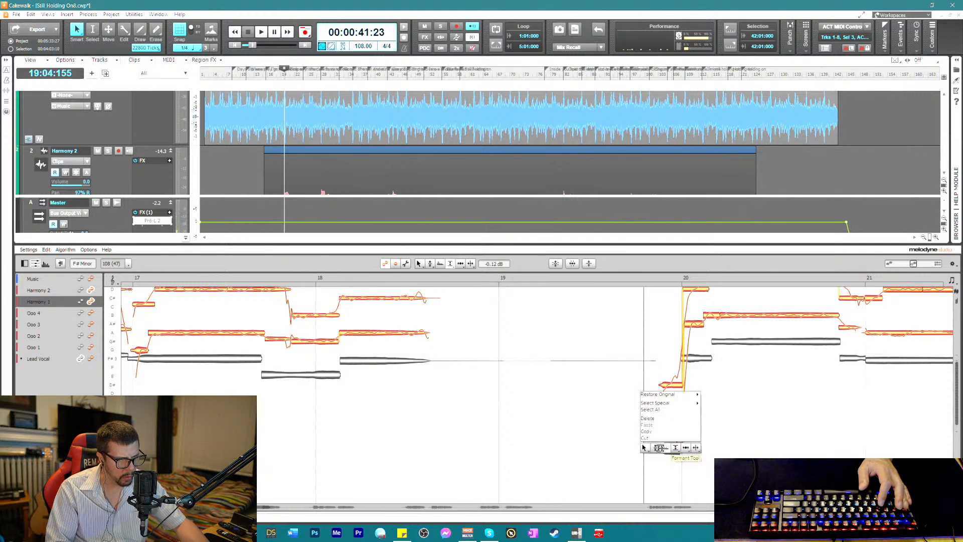
left_click(663, 448)
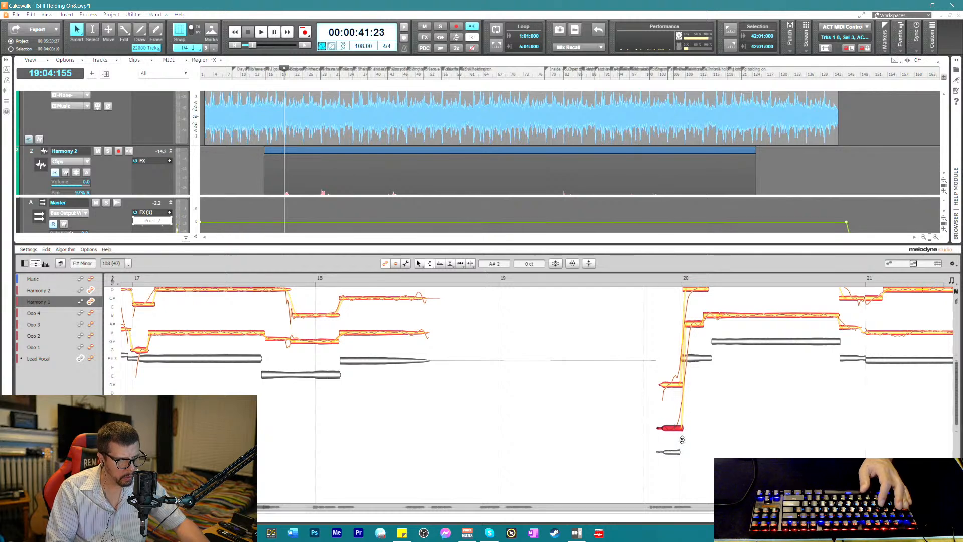
- Play back the Harmony 1 breath before bar 20 several times to check its pitch against the other voices
key("space")
key("space")
key("space")
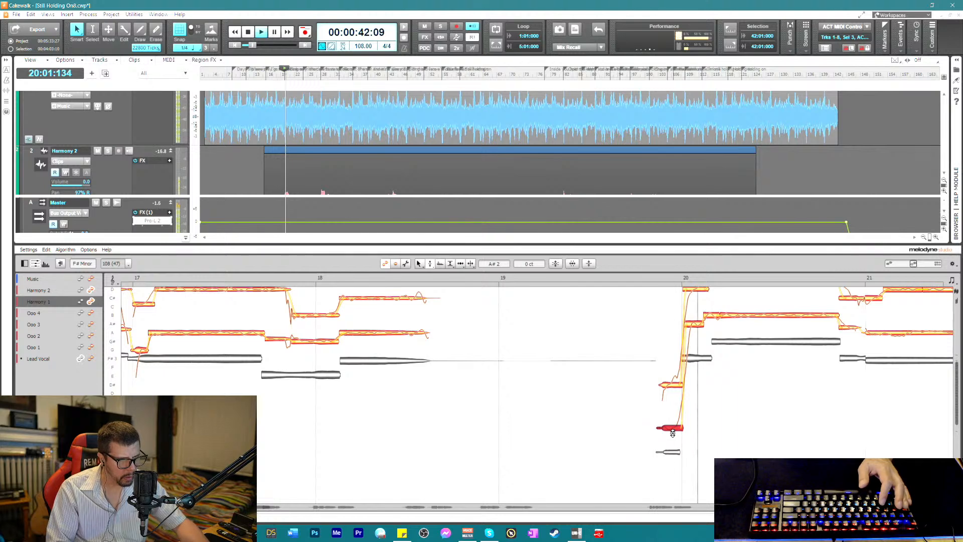
key("space")
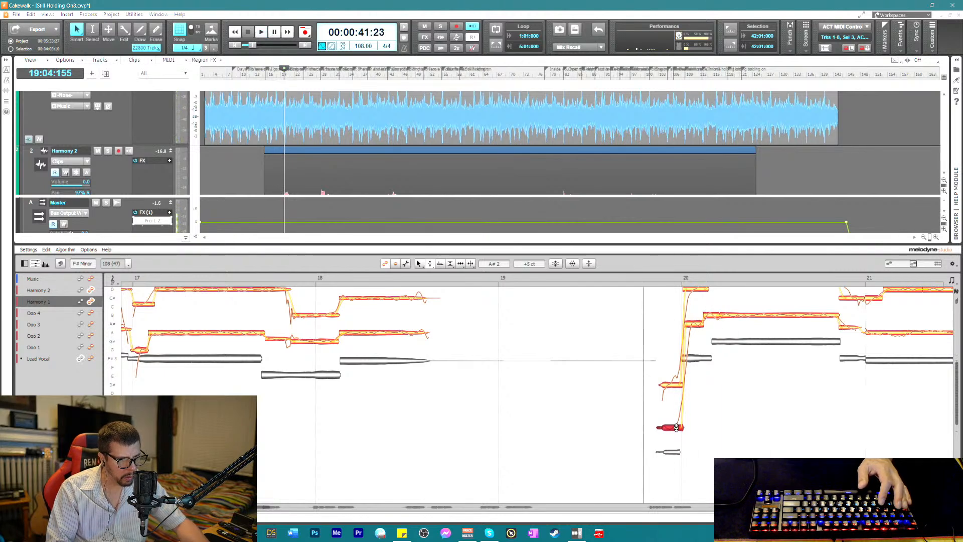
- Set the level of the short split Harmony 1 segment just after bar 20 to -1.44 dB and listen to the result
right_click(696, 323)
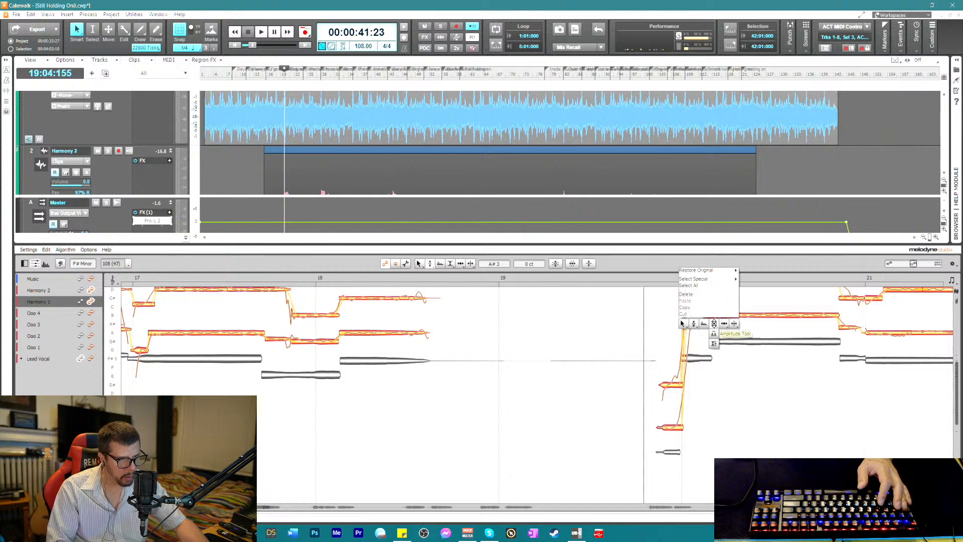
left_click(701, 324)
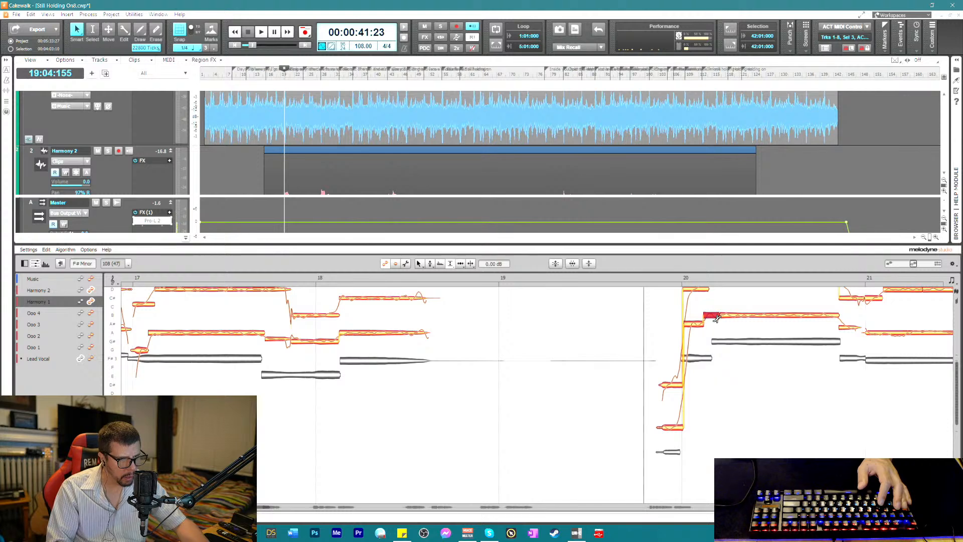
left_click_drag(726, 314, 716, 330)
key("space")
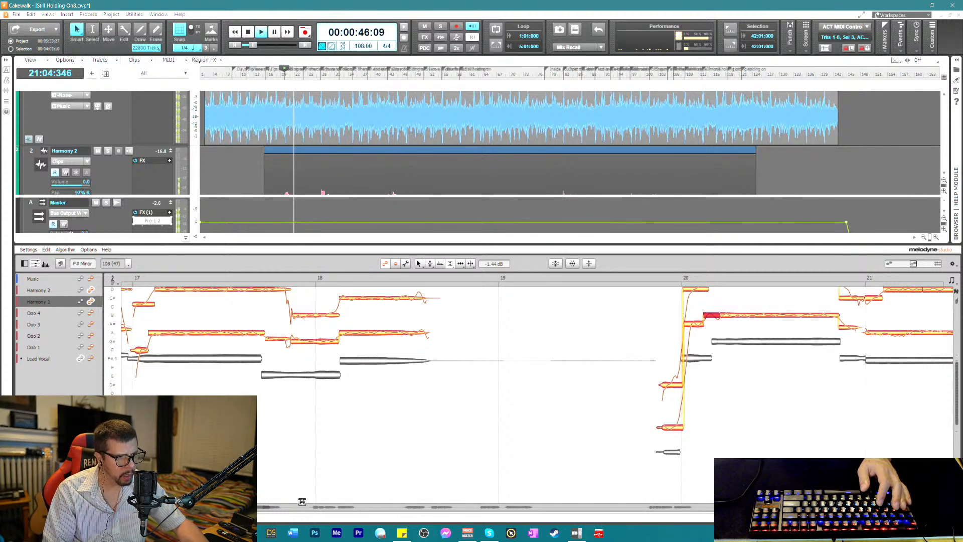
key("space")
- Split the final Harmony 1 note after bar 22 where the lead vocal changes notes
scroll(561, 440, "up", 2)
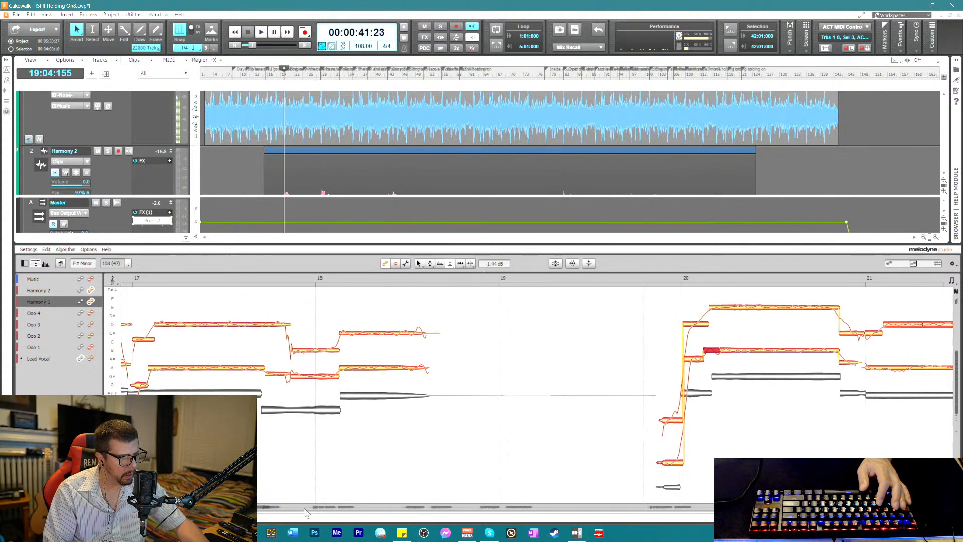
scroll(614, 401, "right", 5)
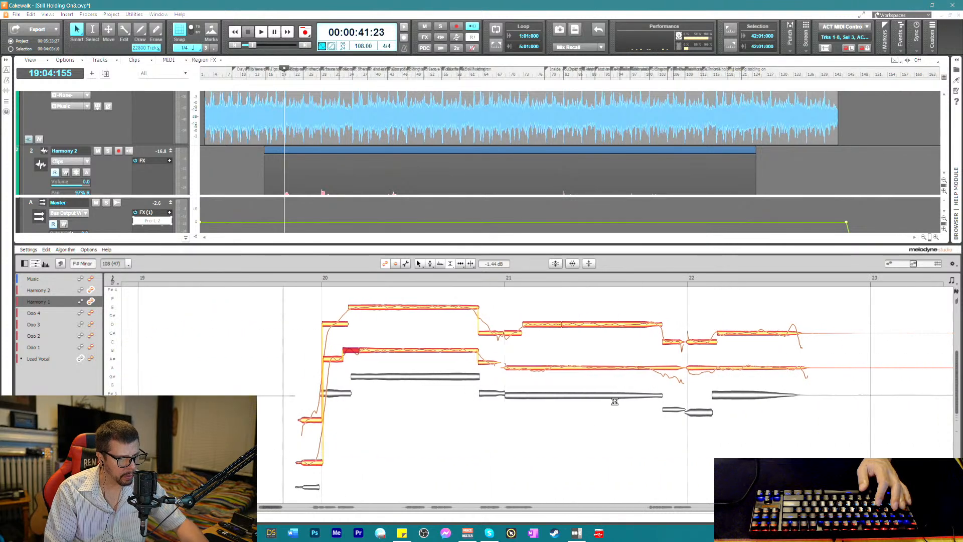
right_click(705, 382)
left_click(718, 374)
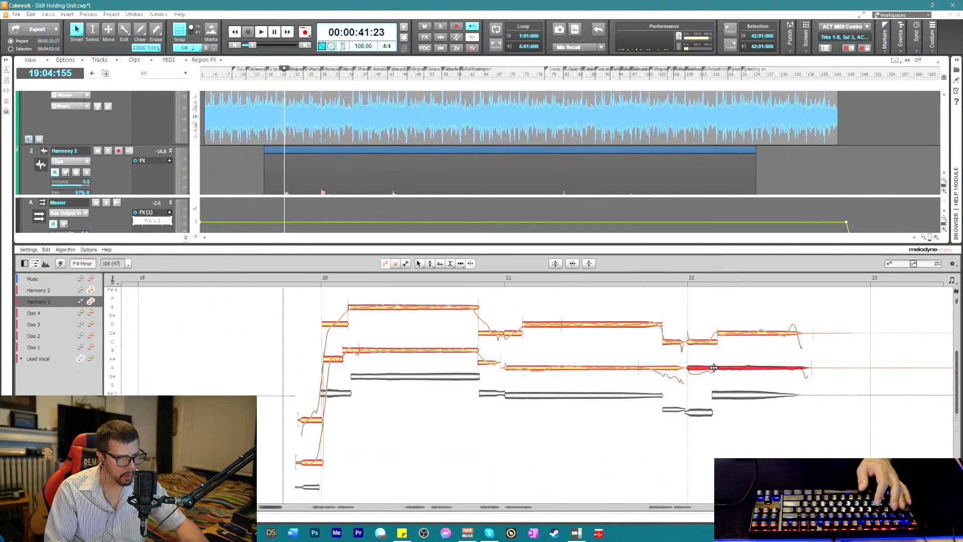
left_click(714, 367)
- Lower the short Harmony 2 note before bar 22 to B 3 at +4 ct and listen from just before bar 21
right_click(700, 353)
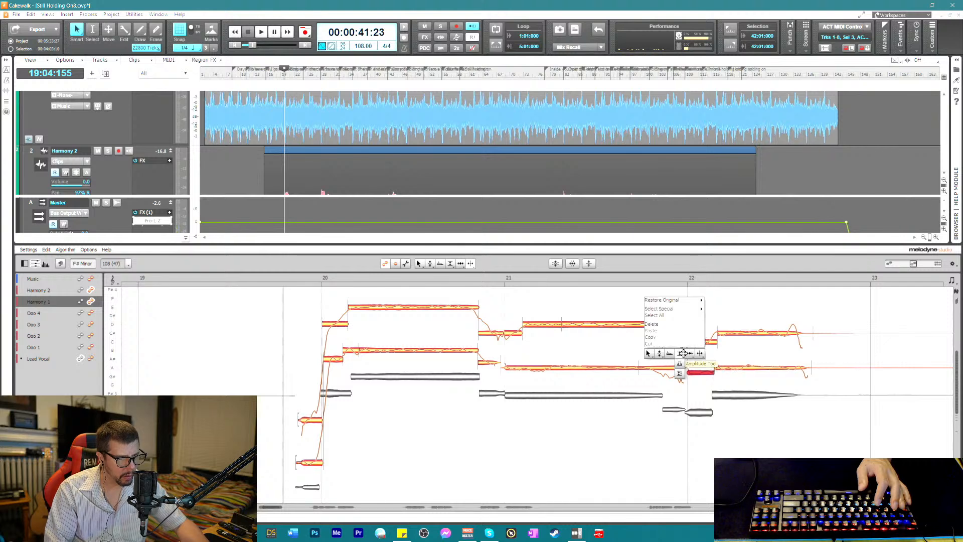
left_click(659, 354)
left_click(697, 343)
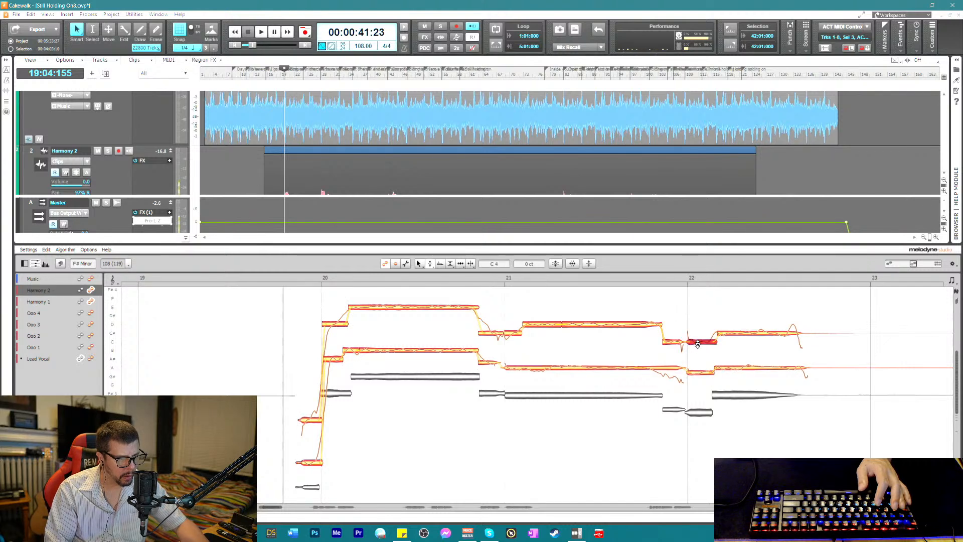
left_click(490, 283)
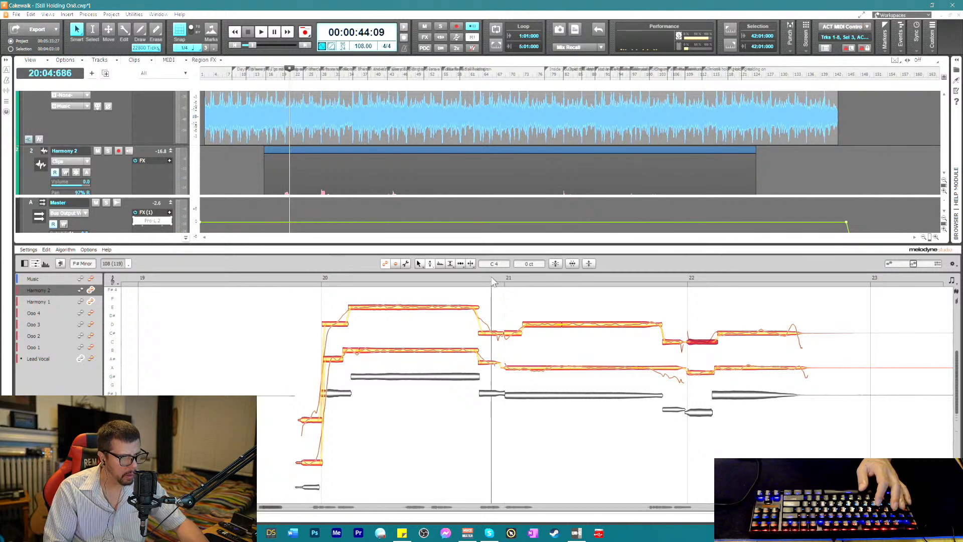
key("space")
left_click(671, 343)
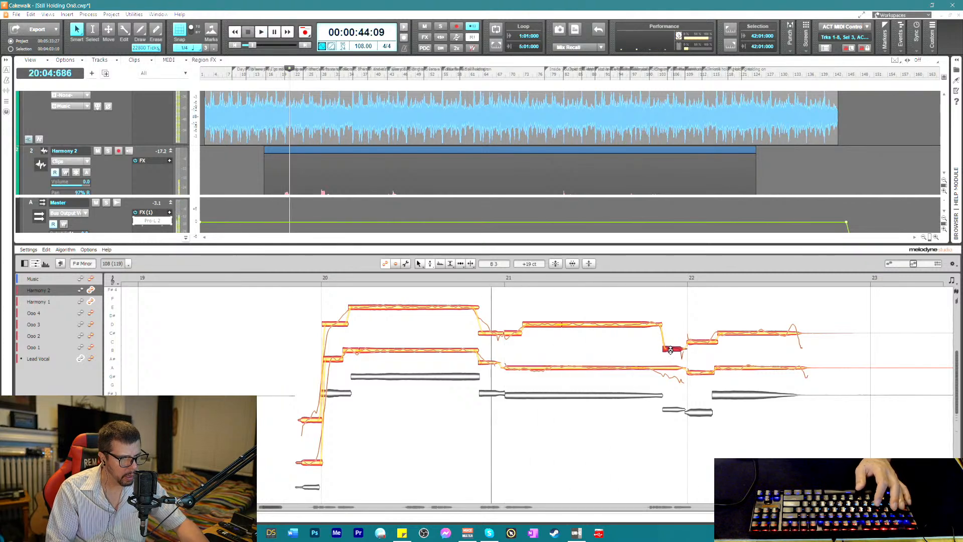
key("space")
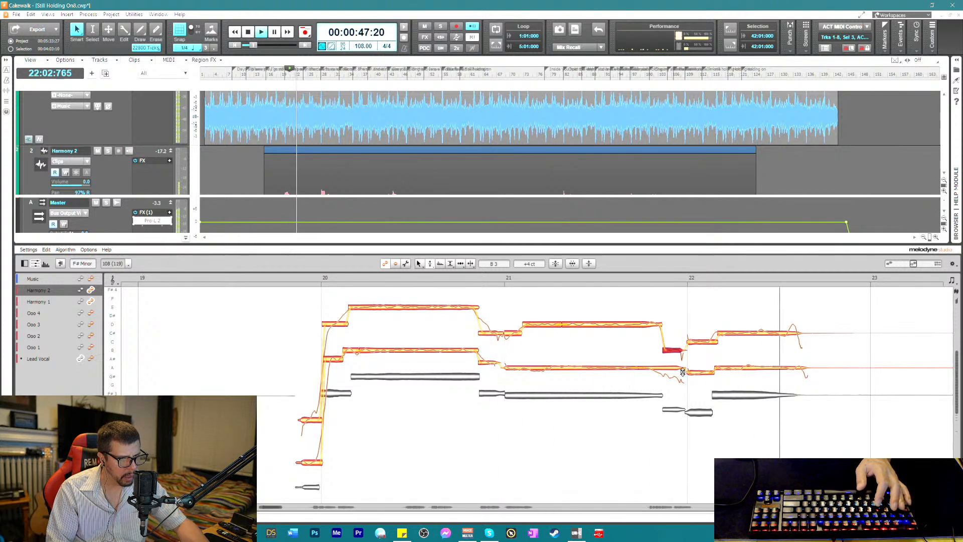
key("space")
- Split off the end of the long Harmony 1 note before bar 22 and tune that piece to G# 3 at 0 ct
right_click(666, 371)
left_click(663, 371)
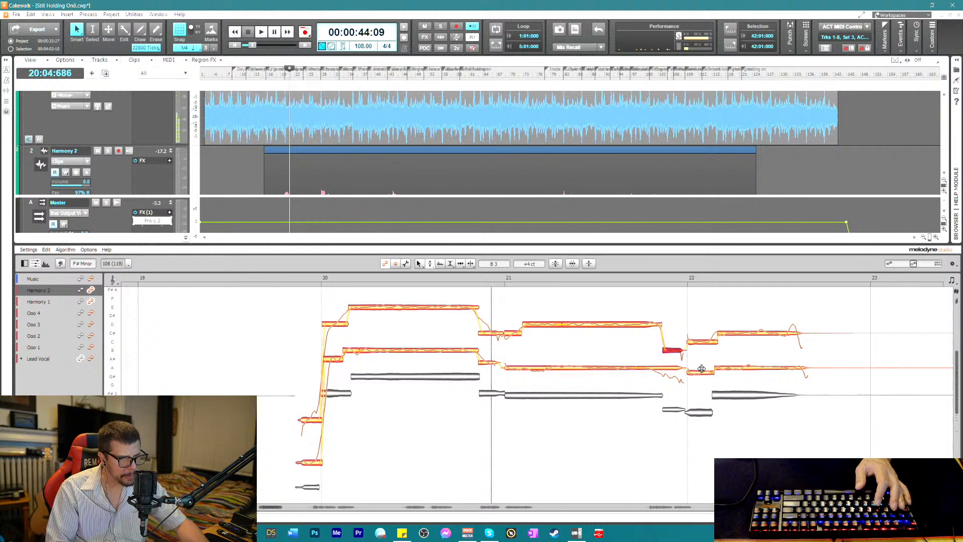
left_click(659, 370)
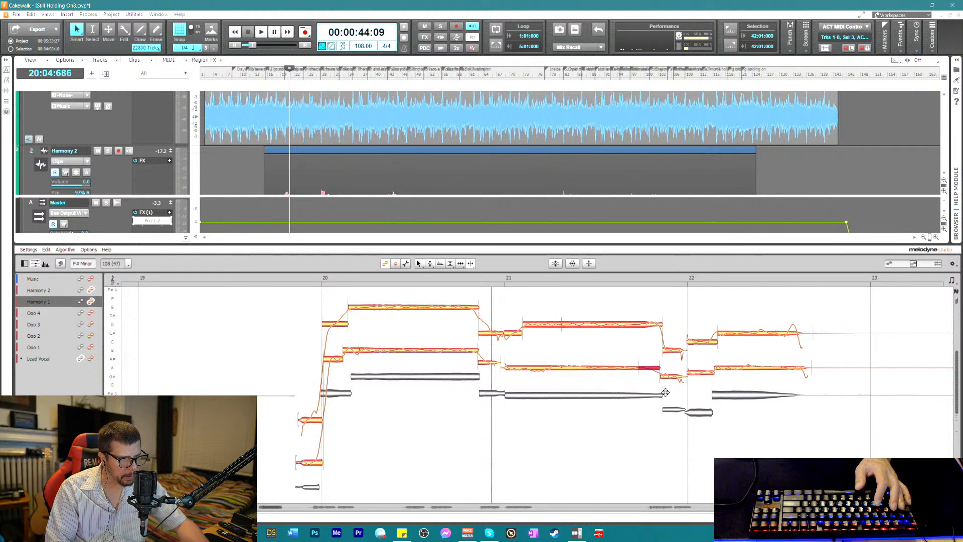
right_click(665, 392)
left_click(616, 399)
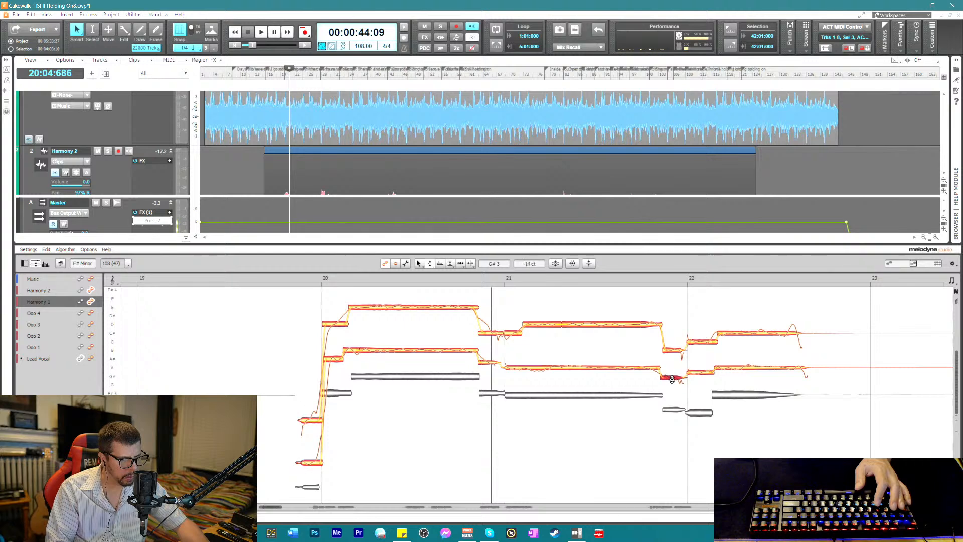
key("space")
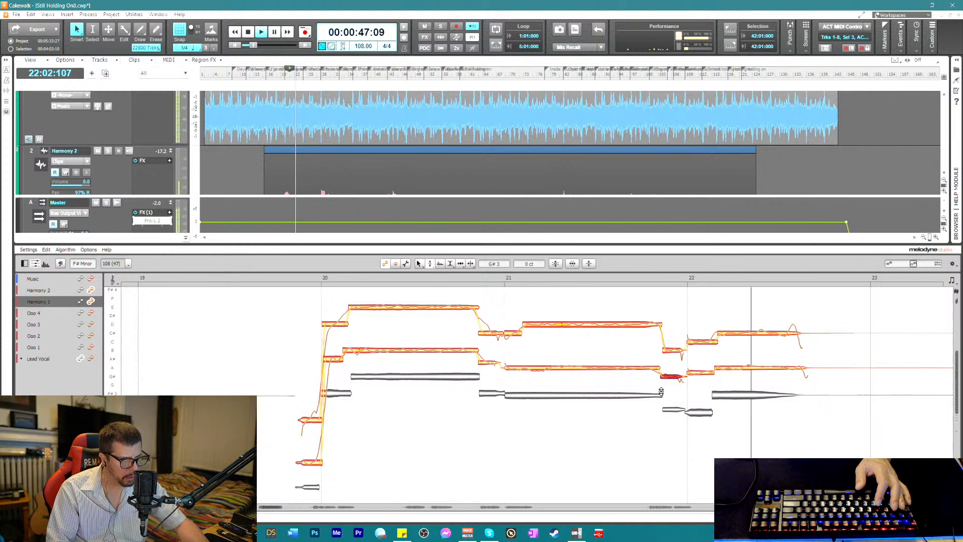
key("space")
- Set the pitch drift of the final Harmony 1 note after bar 22 to 74.0 % and the Harmony 2 note to 30.0 %
right_click(751, 371)
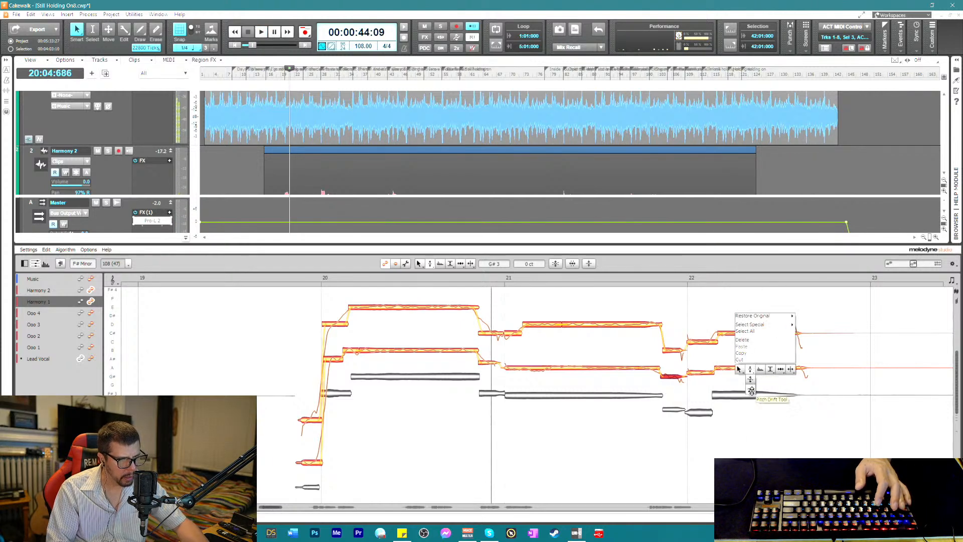
left_click(750, 390)
left_click(748, 370)
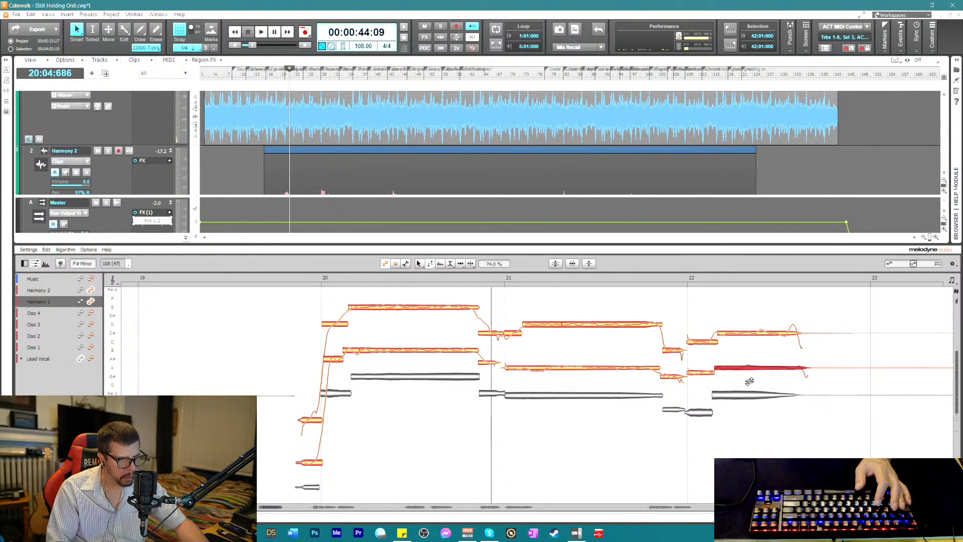
left_click(751, 334)
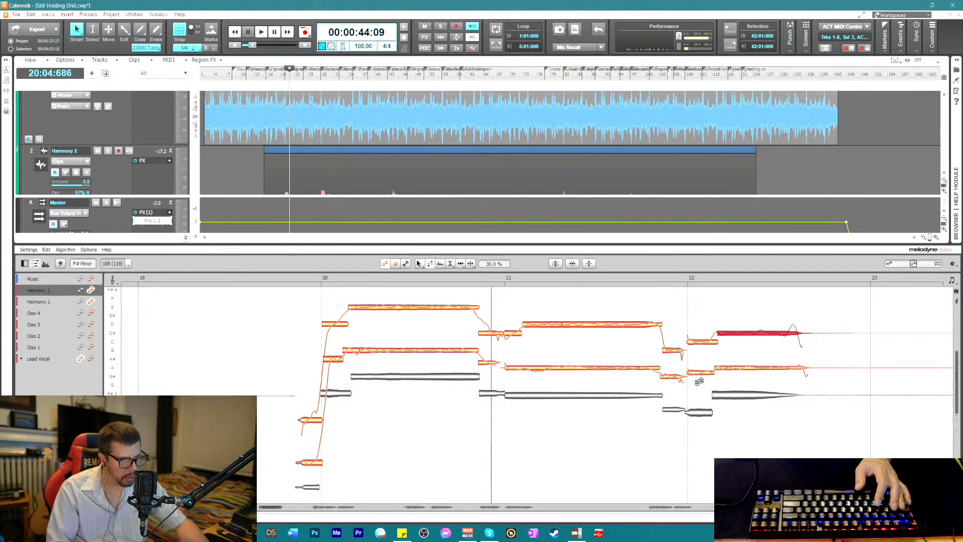
- Move the starts of the final Harmony 2 and Harmony 1 notes after bar 22 earlier toward the lead vocal during playback
key("space")
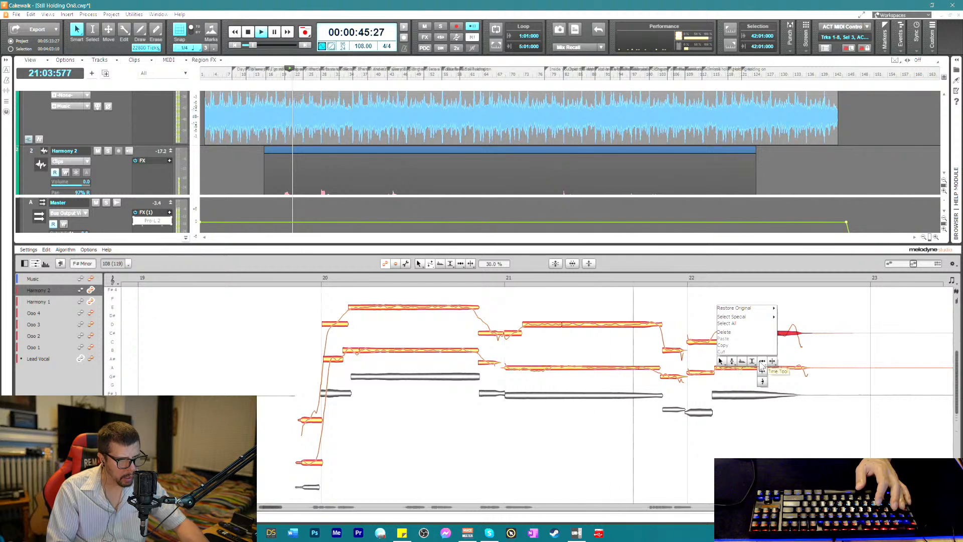
left_click(752, 380)
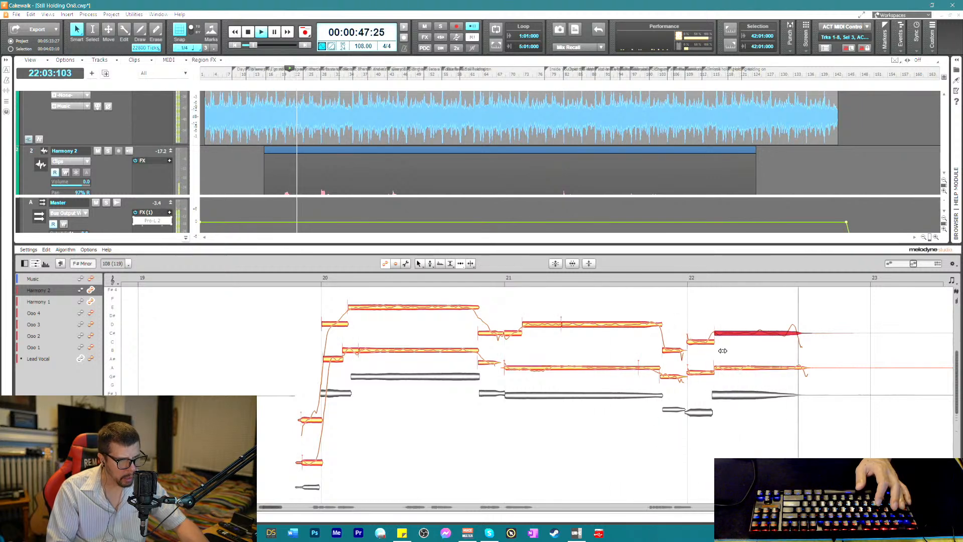
left_click(714, 369)
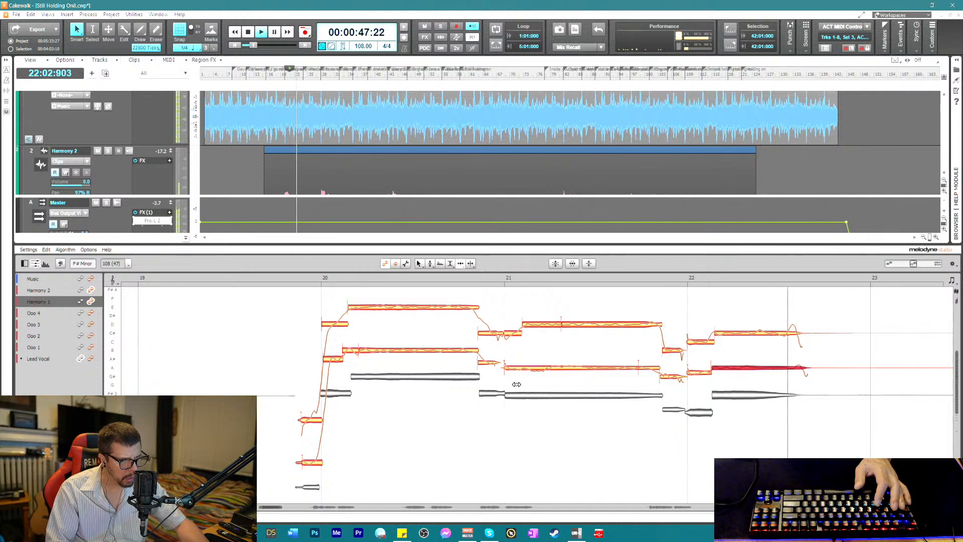
key("space")
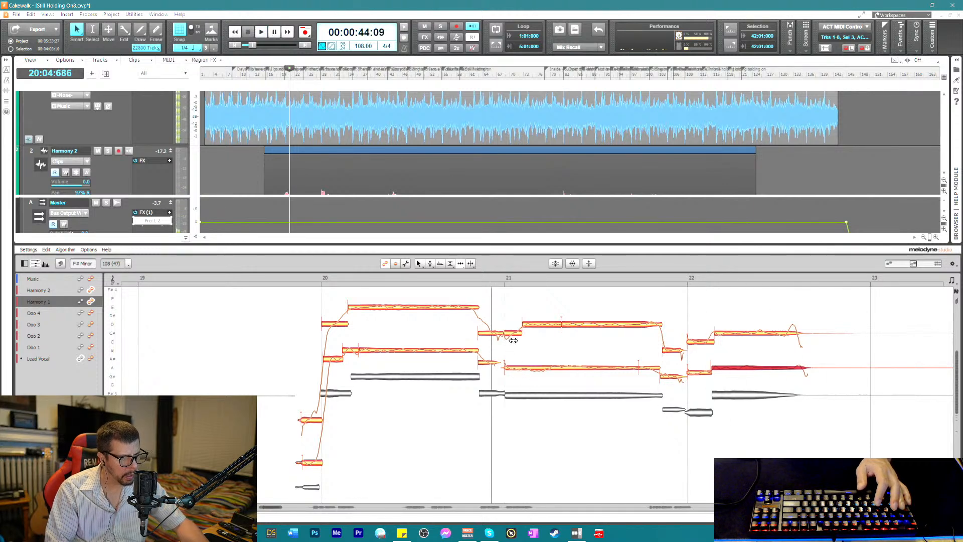
key("space")
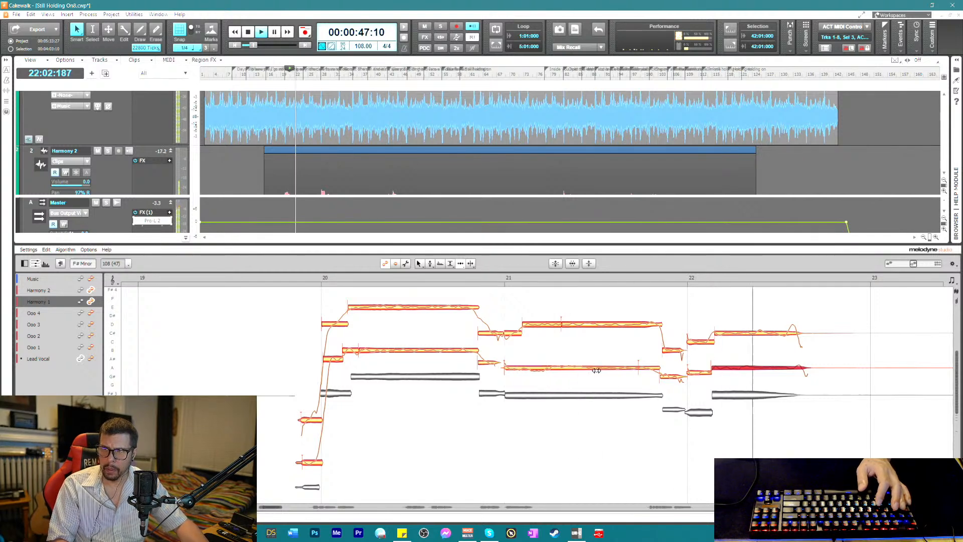
key("space")
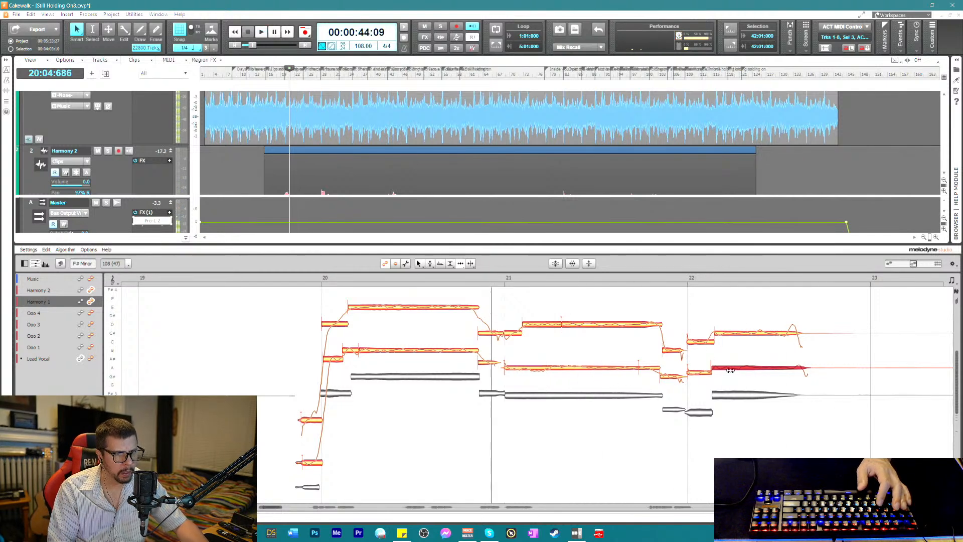
- Set the pitch modulation of the final Harmony 2 note after bar 22 to 83.0 % and the Harmony 1 note to 92.0 %
right_click(775, 334)
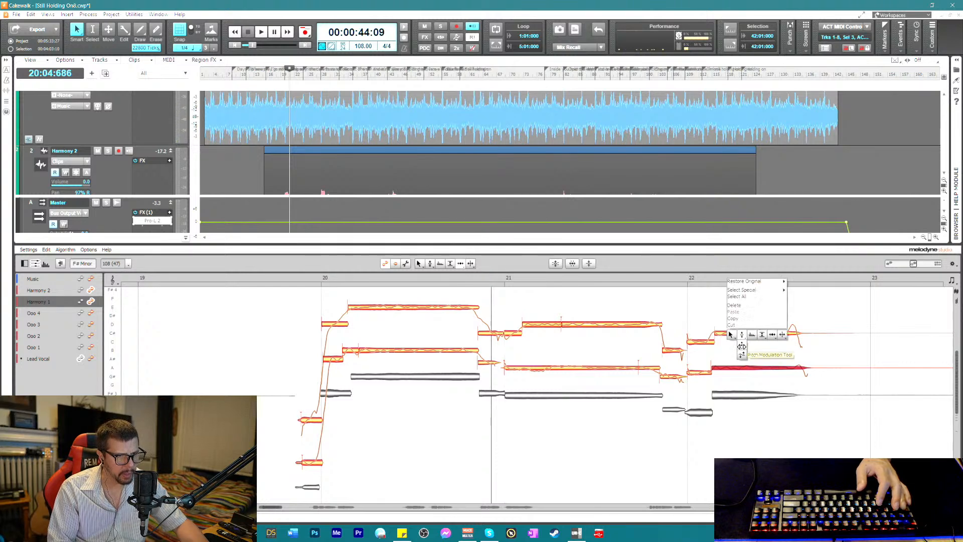
left_click(741, 334)
left_click(753, 334)
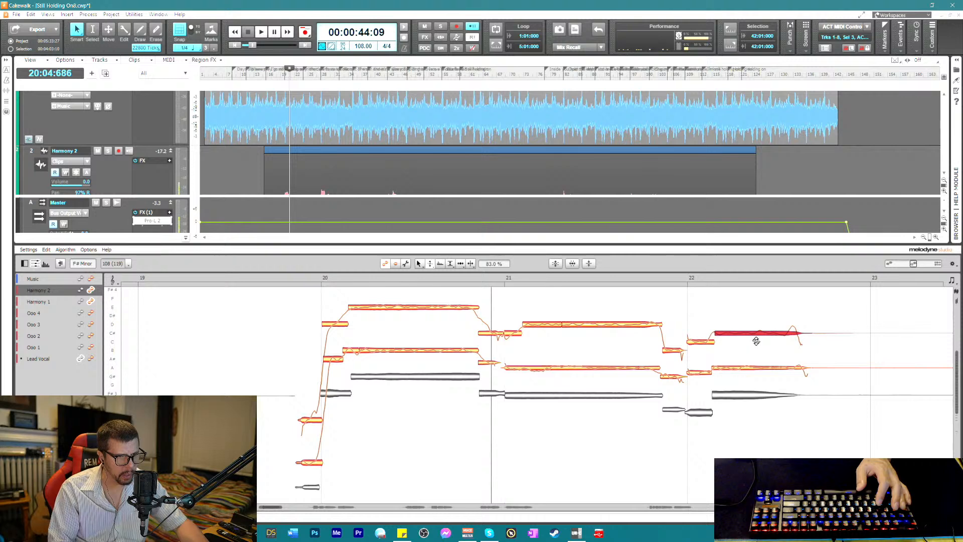
key("space")
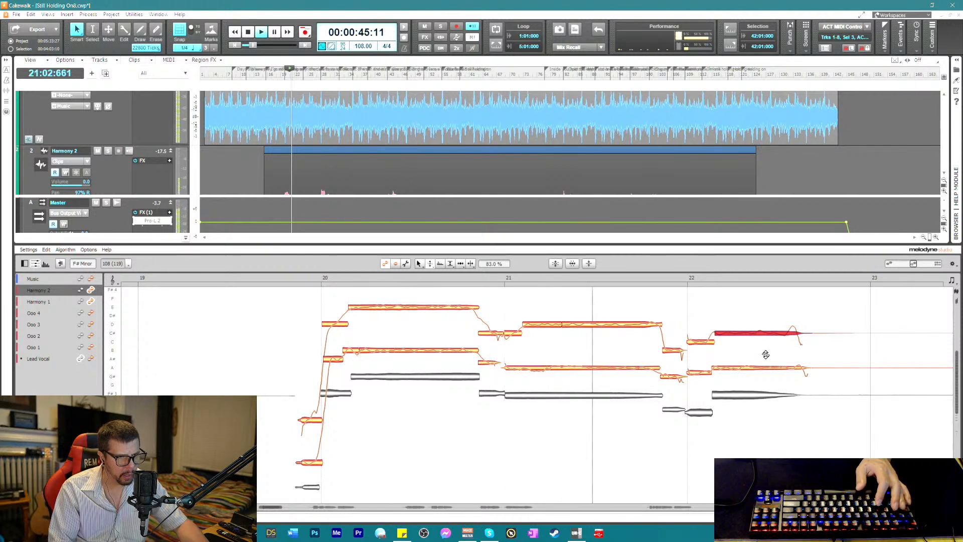
left_click(771, 369)
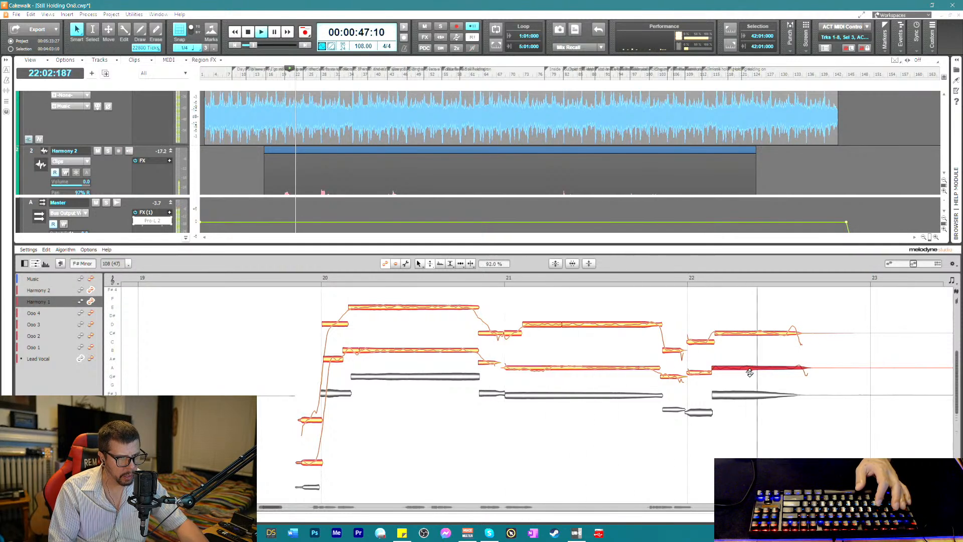
key("space")
- Shorten the ends of the final Harmony 1 and Harmony 2 notes before bar 23 to match the lead vocal, checking with playback
right_click(834, 393)
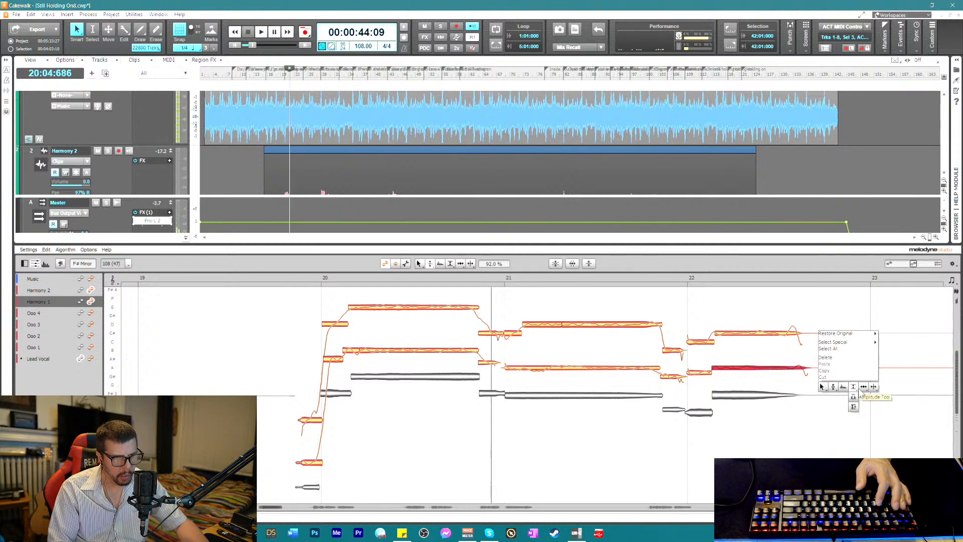
left_click(855, 393)
left_click(815, 369)
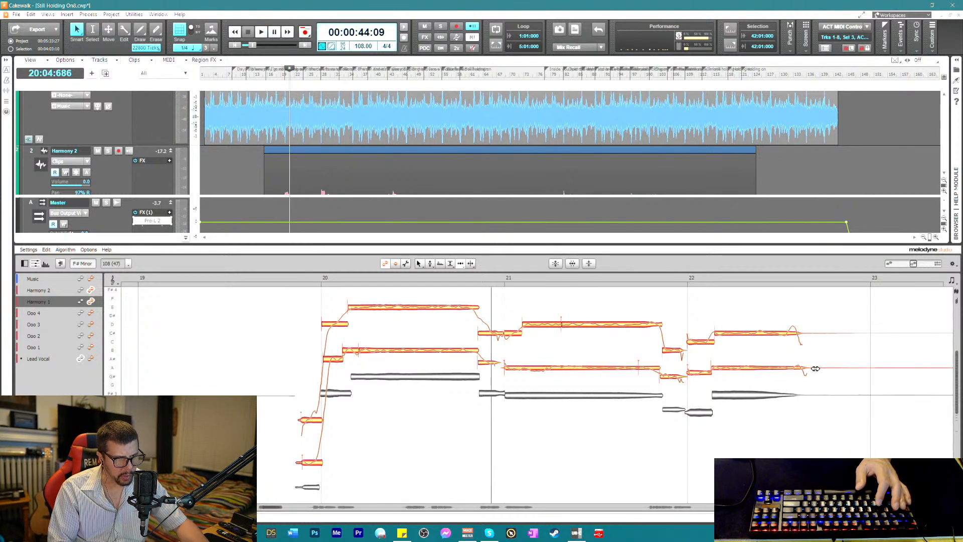
key("space")
left_click(808, 332)
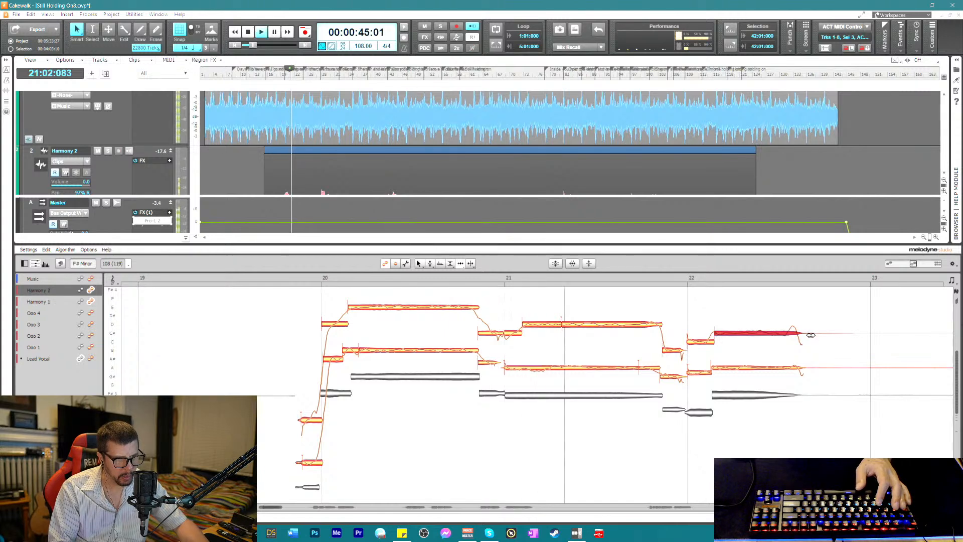
left_click(807, 367)
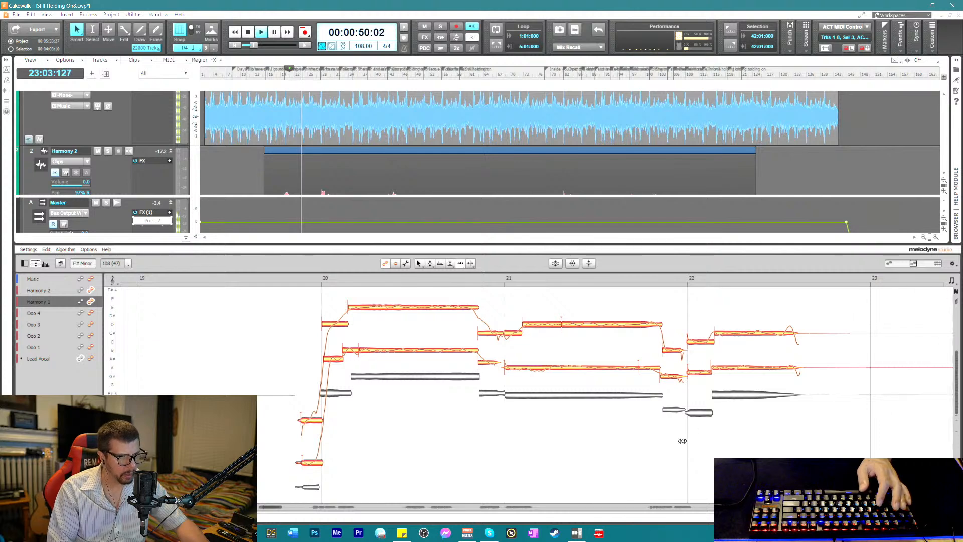
key("space")
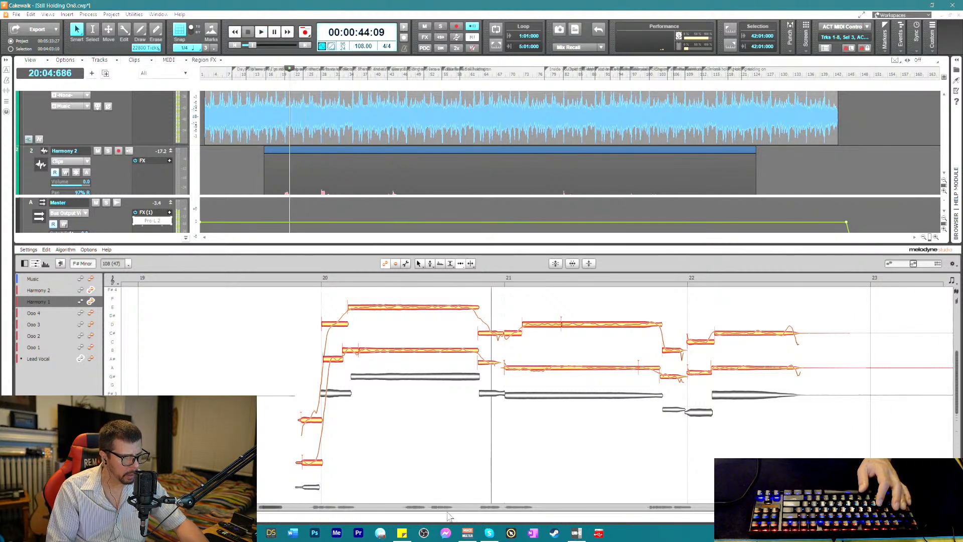
- Play the edited harmony phrase from just before bar 20, and its final note tail before bar 23
left_click(303, 285)
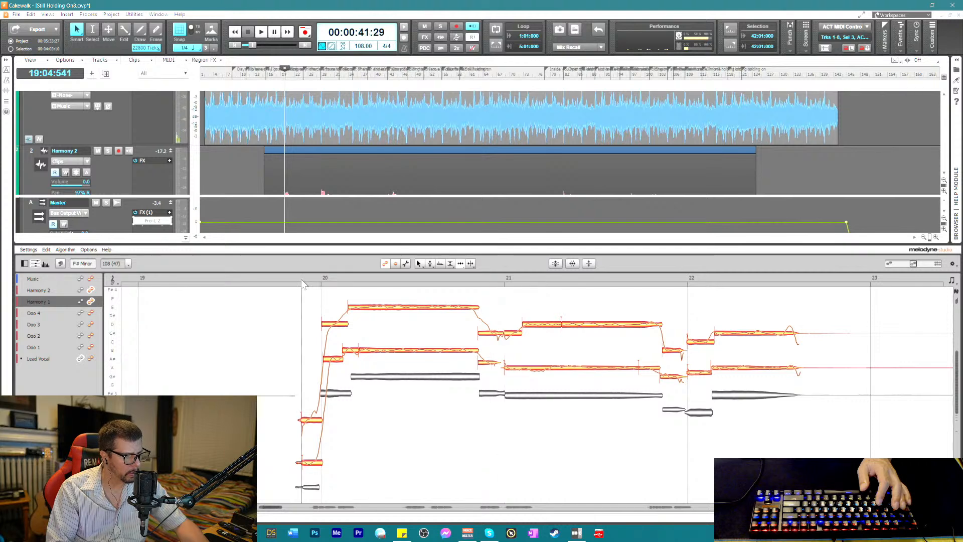
key("space")
key("space")
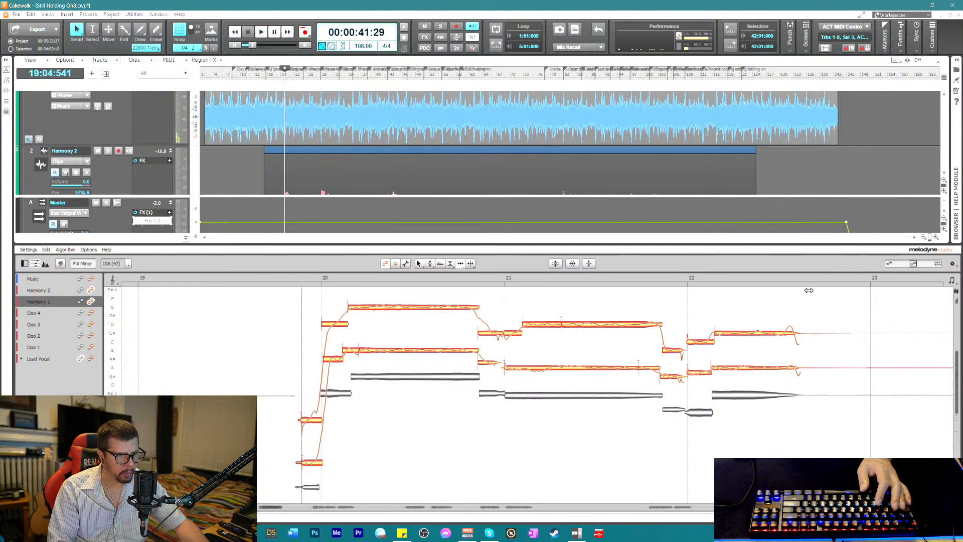
left_click(808, 274)
key("space")
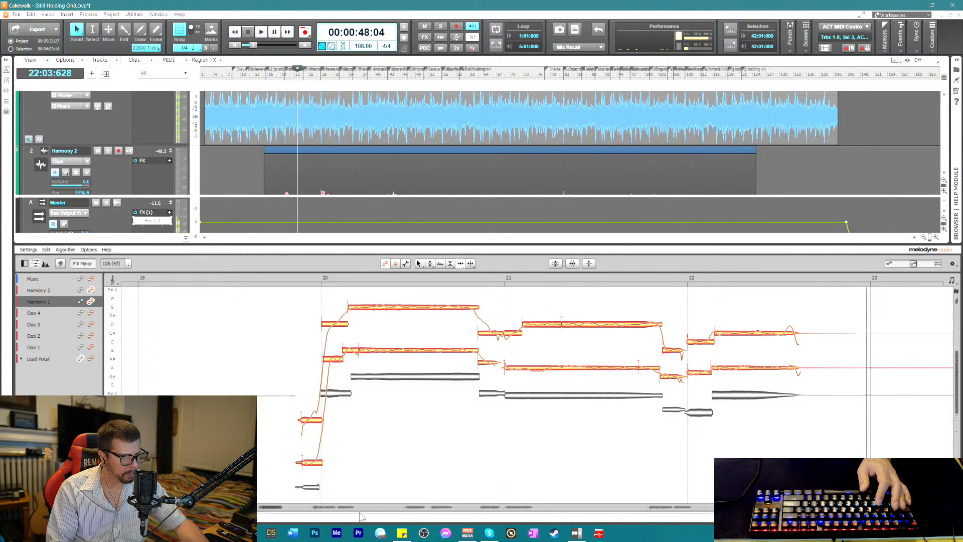
key("space")
- Delete the stray harmony noise fragments in the gap between bar 23 and bar 28
left_click_drag(274, 511, 295, 504)
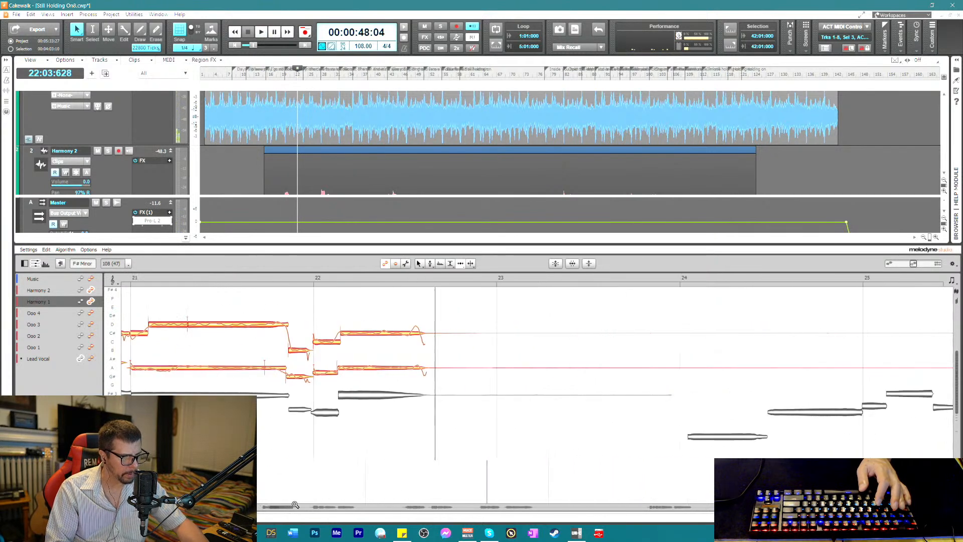
left_click_drag(505, 316, 554, 377)
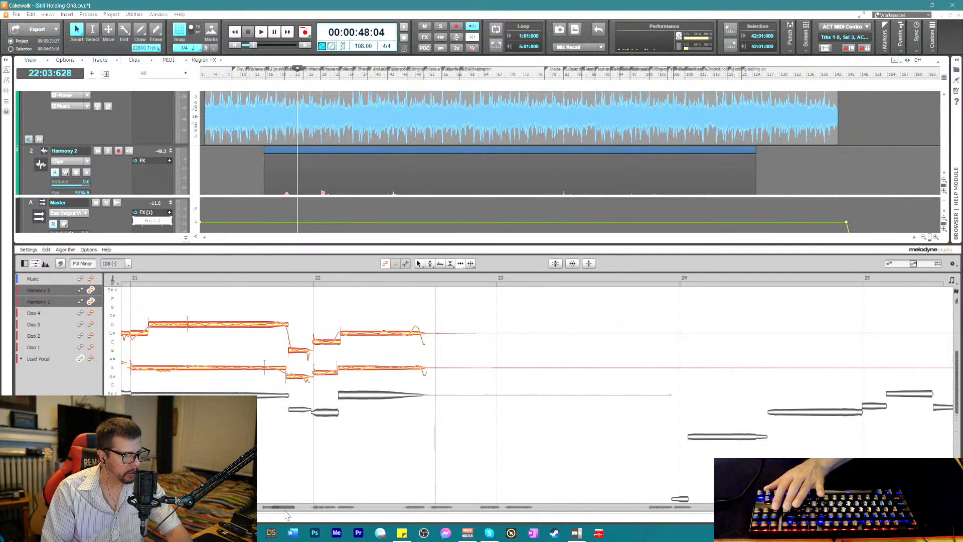
left_click_drag(284, 509, 311, 508)
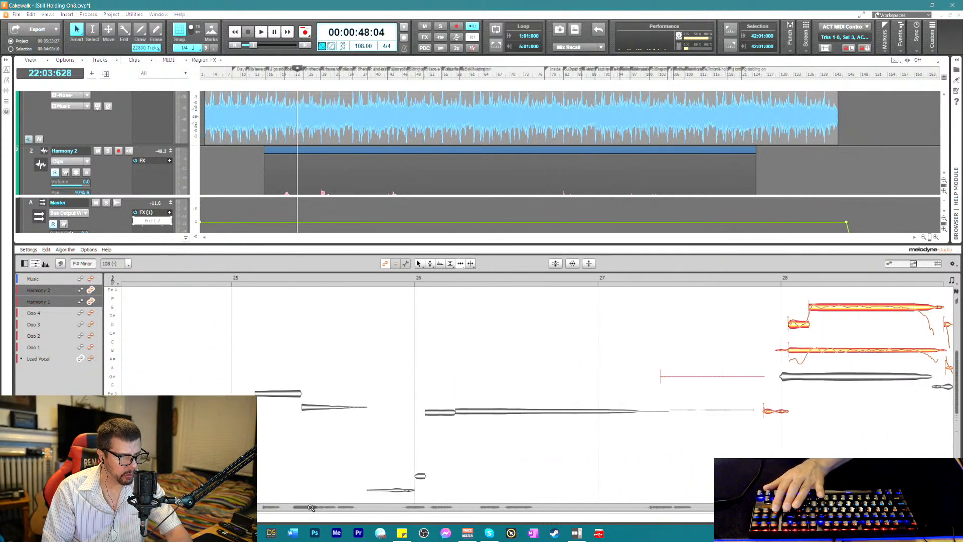
left_click_drag(646, 331, 723, 391)
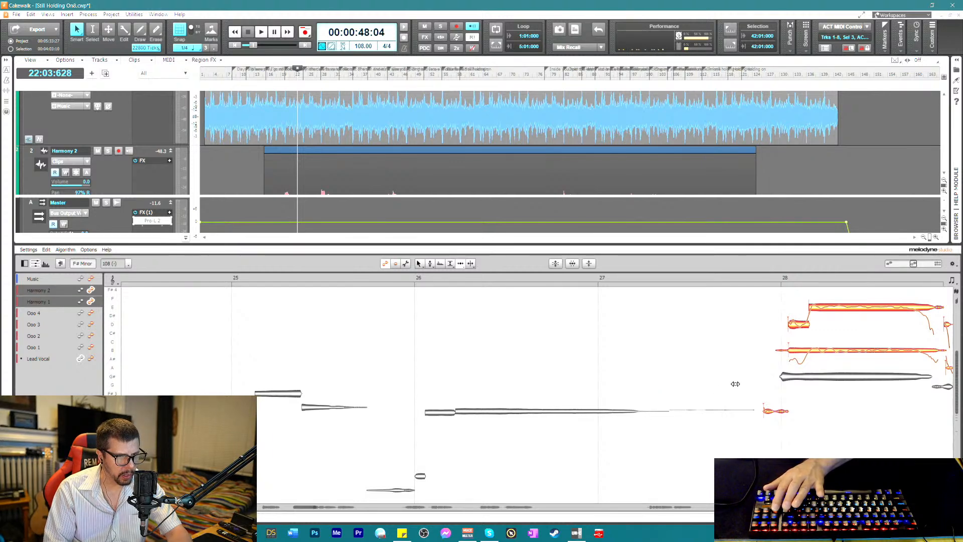
- Retime the Harmony 2 pickup before bar 28 and the Harmony 1 and 2 note starts at bar 28 earlier toward the lead vocal
right_click(774, 406)
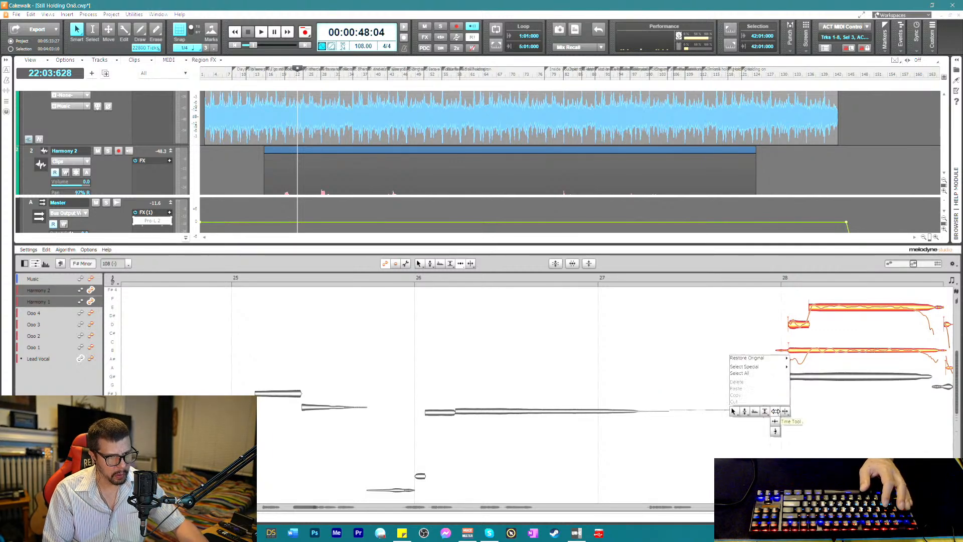
left_click(775, 411)
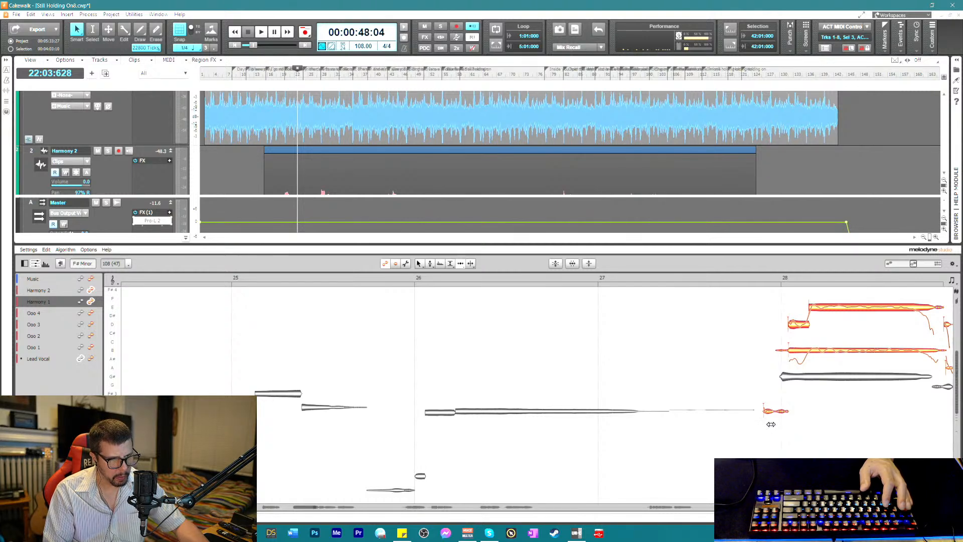
left_click(767, 411)
left_click(793, 349)
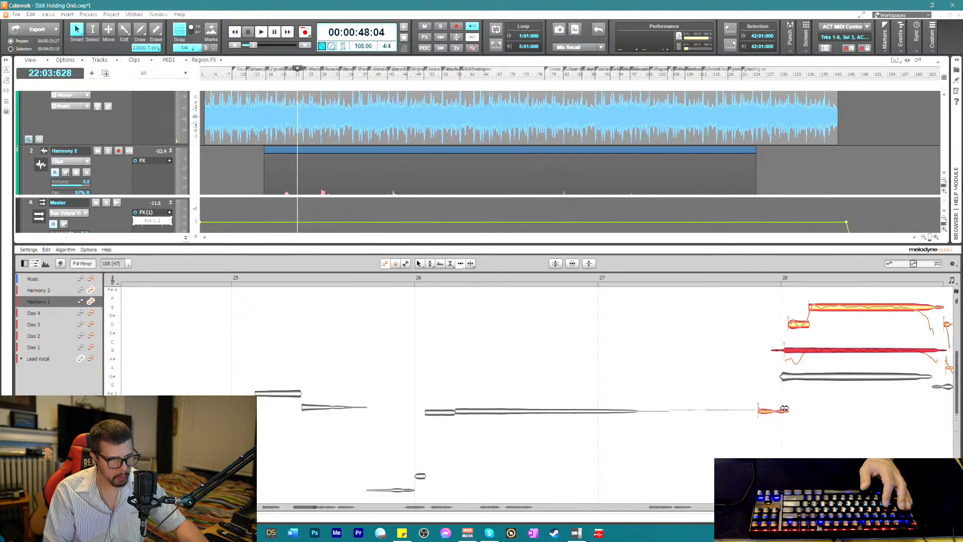
left_click(785, 410)
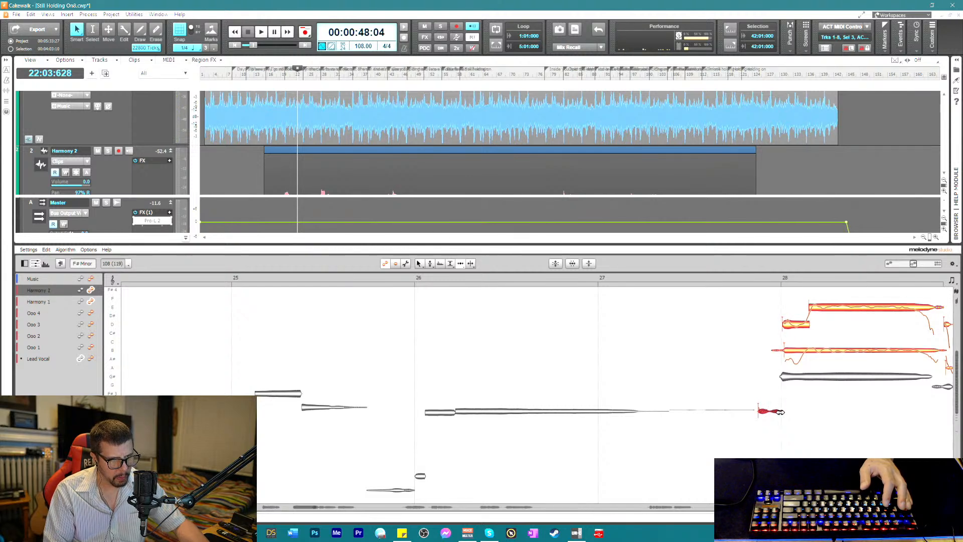
- Move the Harmony 1 note at bar 28 slightly earlier after a playback check, and split off its short opening part
left_click(38, 301)
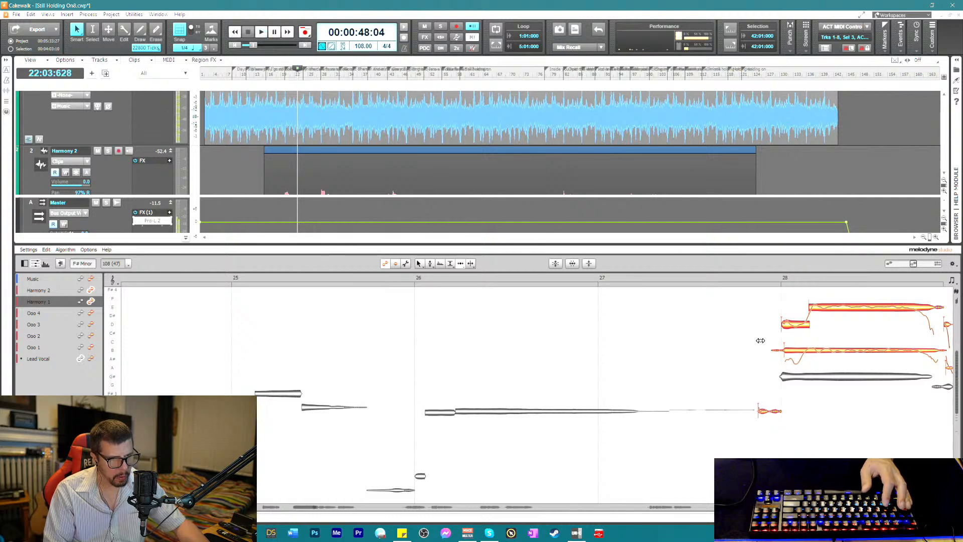
left_click(742, 282)
key("space")
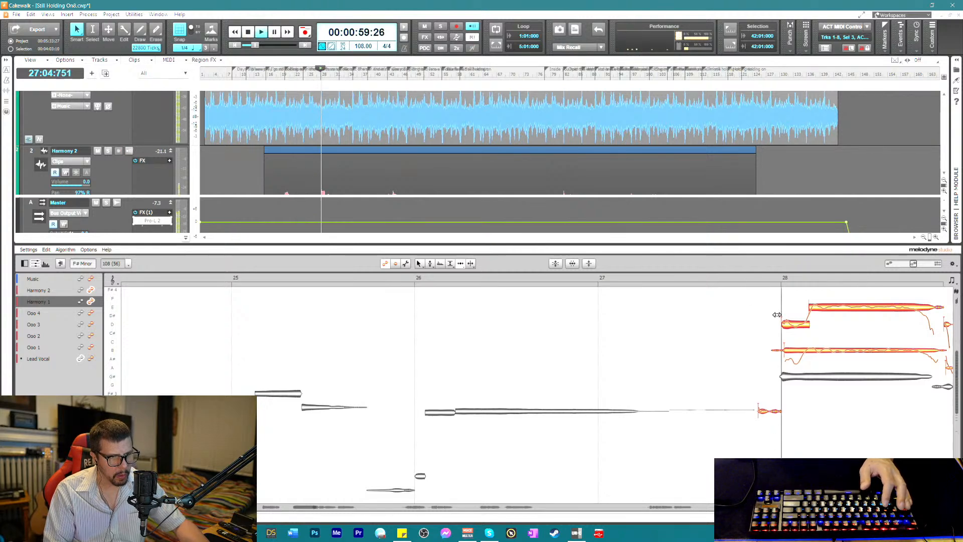
key("space")
left_click(788, 350)
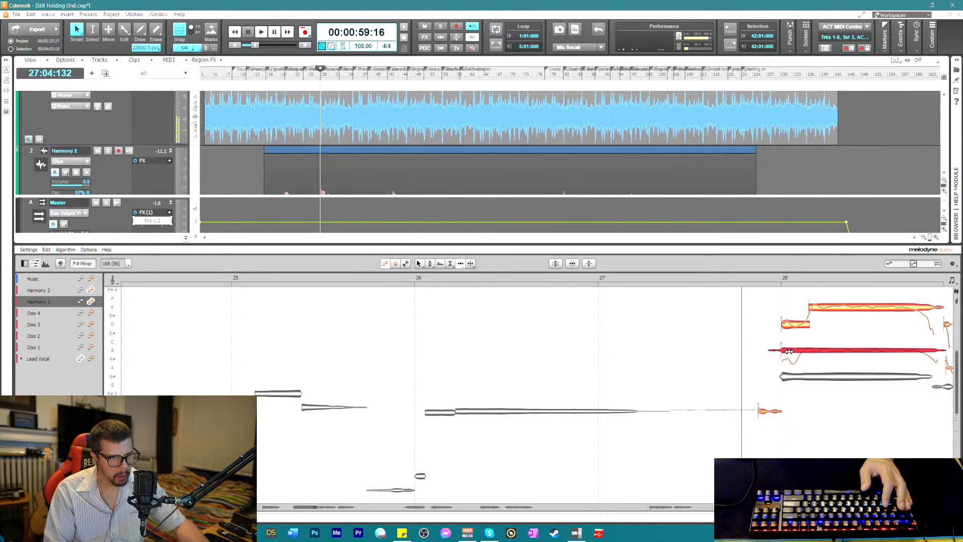
left_click_drag(804, 376, 804, 352)
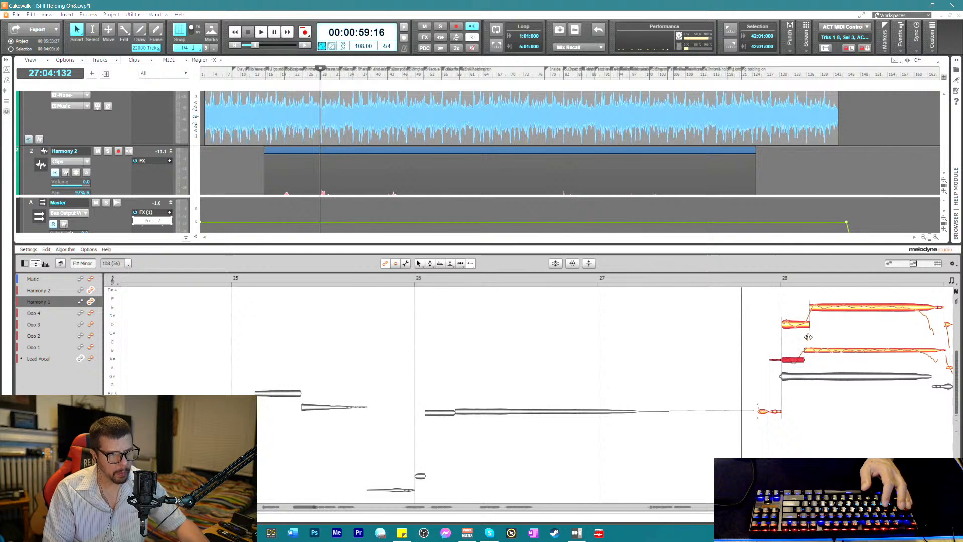
- Lower the level of the two Harmony 2 notes after bar 28 to about -4.08 dB during playback
left_click_drag(775, 298, 847, 335)
right_click(834, 333)
left_click(811, 334)
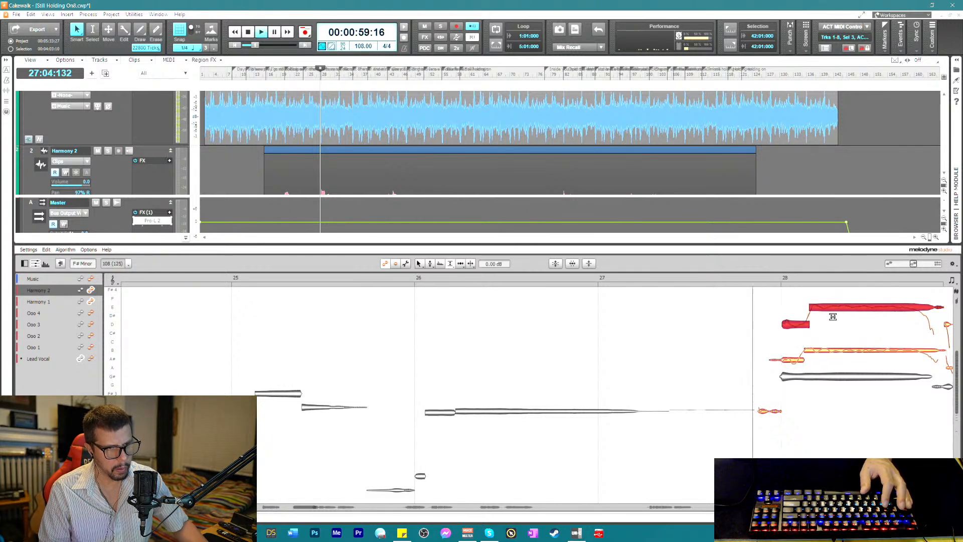
key("space")
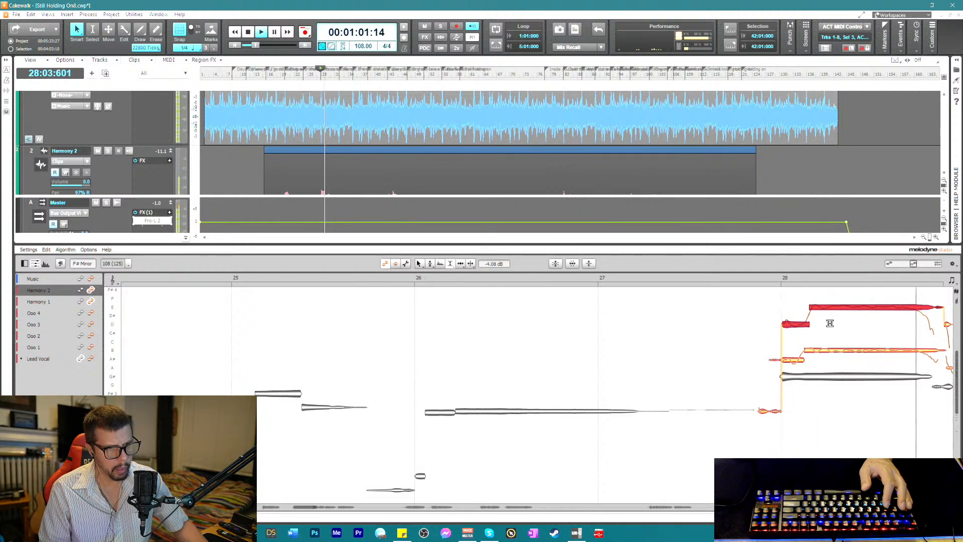
key("space")
- Move the start of the long Harmony 2 note after bar 28 earlier to match Harmony 1, checking with playback
right_click(818, 332)
left_click(832, 333)
left_click(812, 316)
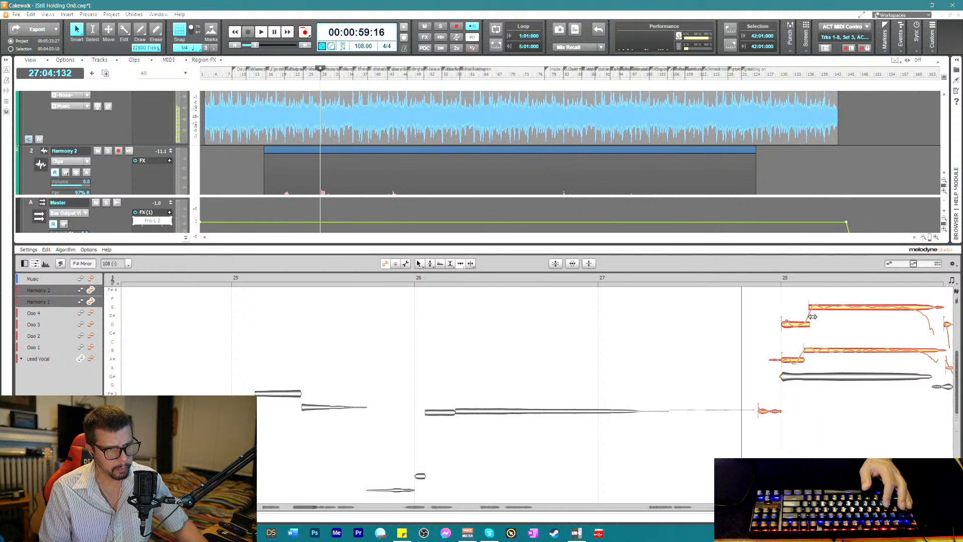
left_click_drag(815, 307, 811, 307)
key("space")
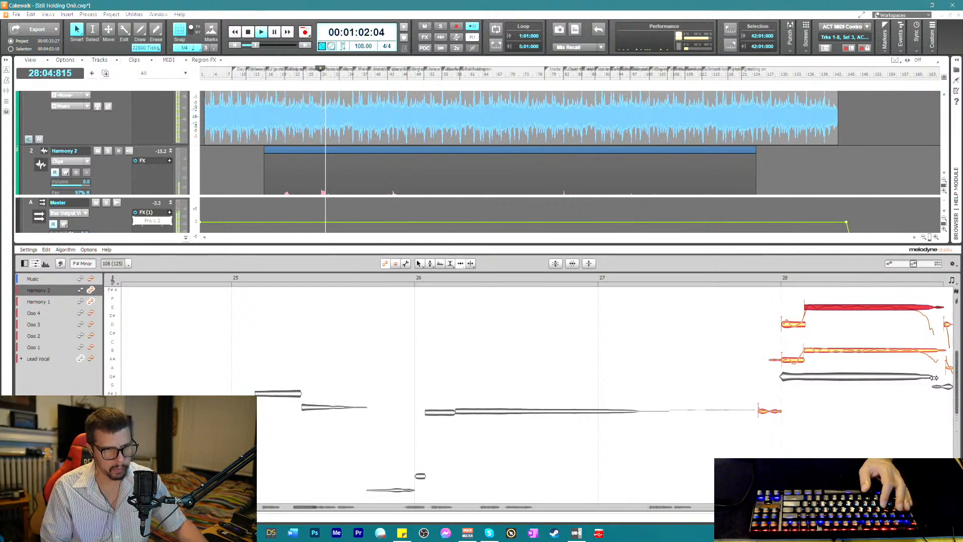
key("space")
- Move the starts of the short Harmony 1 and Harmony 2 notes before bar 29 earlier, checking with playback
left_click(948, 368)
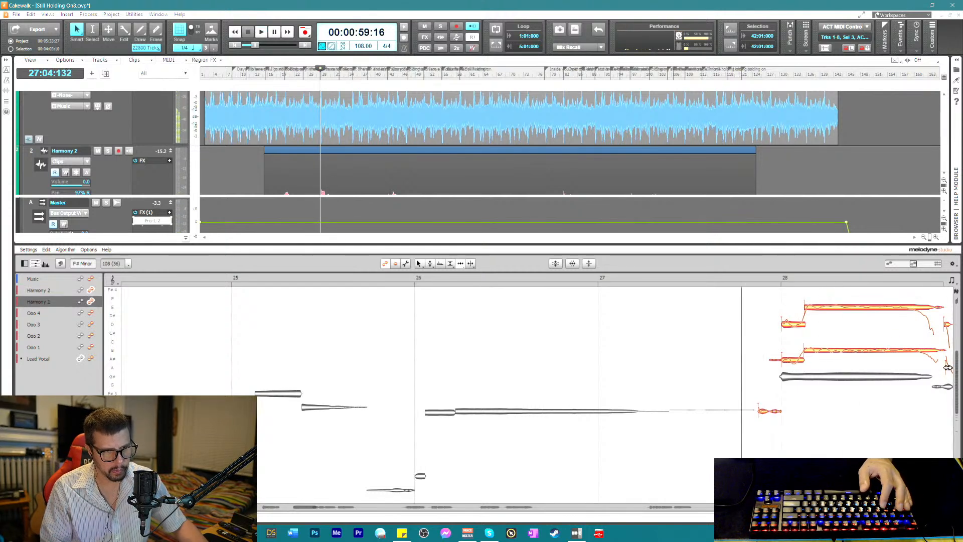
left_click(947, 323)
key("space")
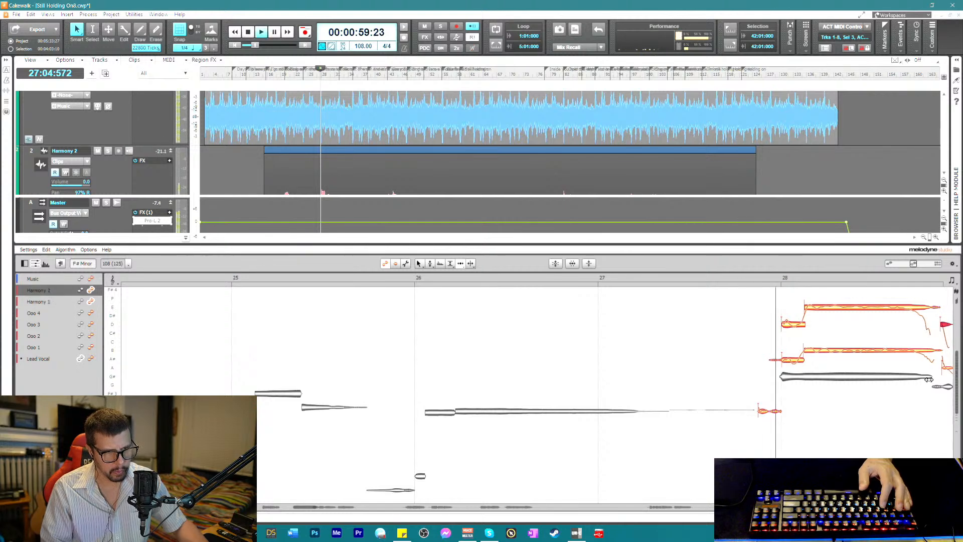
left_click(941, 369)
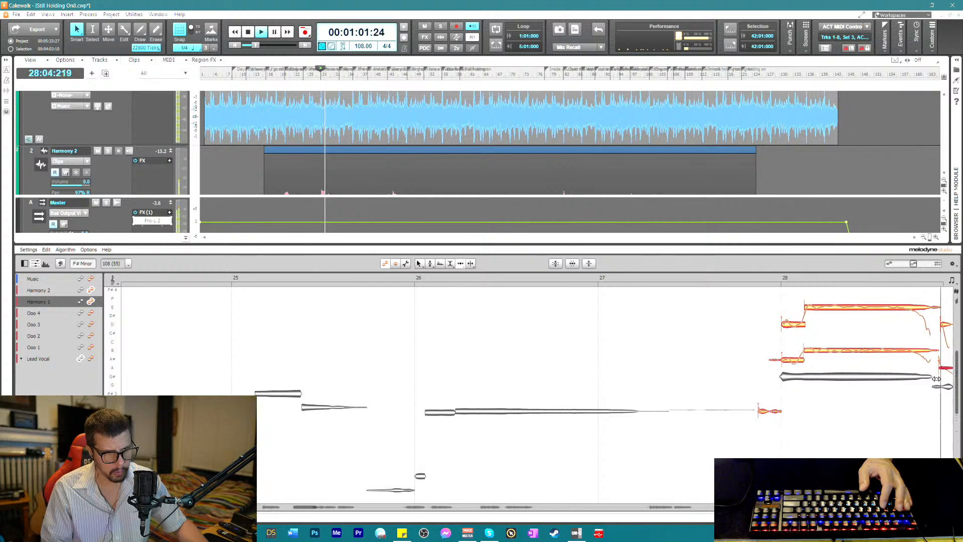
key("space")
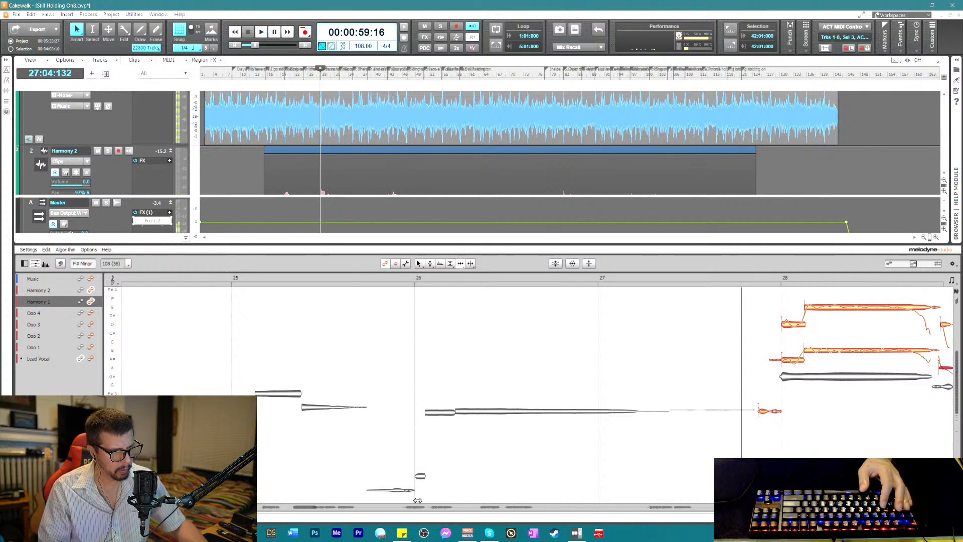
- Lower the level of the Harmony 2 notes around bar 29 and raise the long Harmony 1 note after bar 29
left_click_drag(304, 509, 321, 508)
left_click(662, 324)
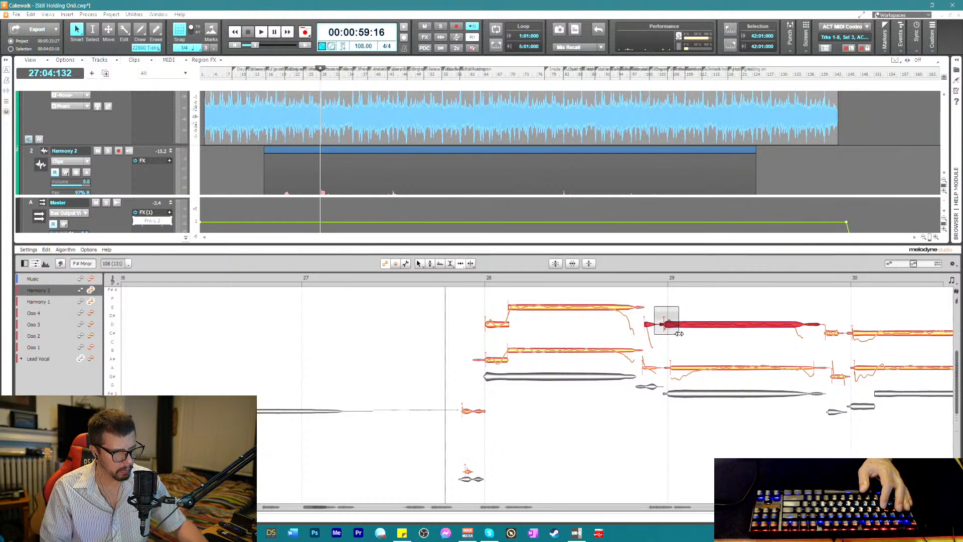
right_click(678, 338)
left_click(674, 347)
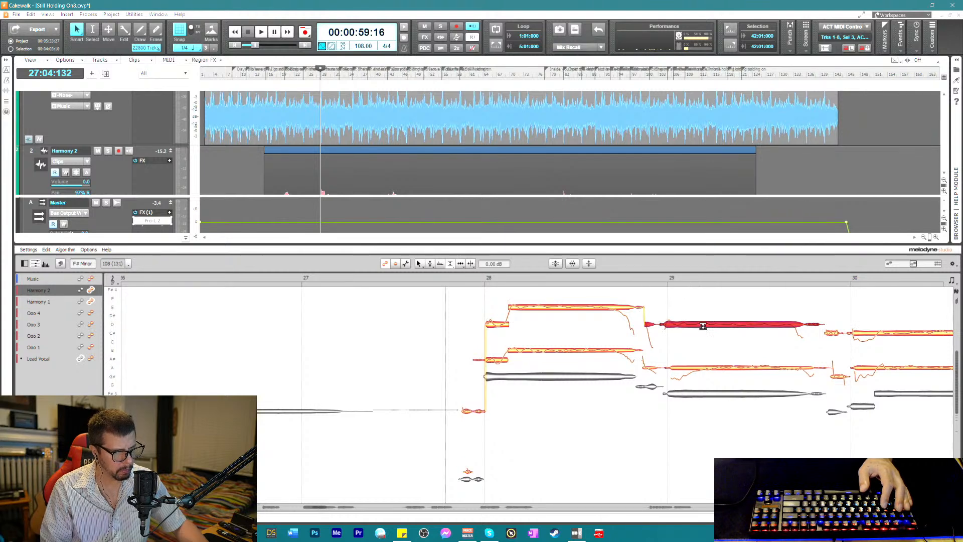
left_click(700, 368)
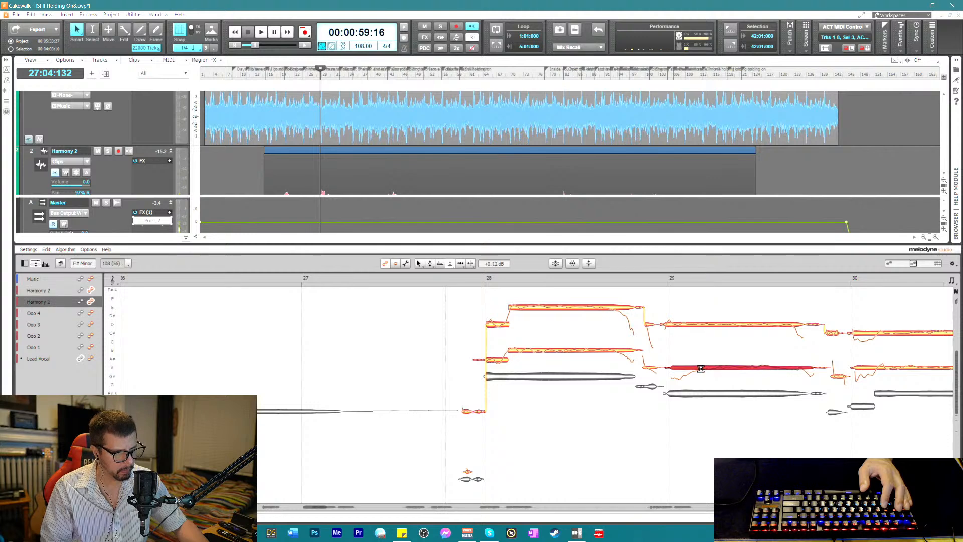
- Raise the long and short Harmony 1 notes after bar 28 to +0.96 dB and +0.84 dB, and set both Harmony 2 notes to -6.00 dB
left_click(563, 349)
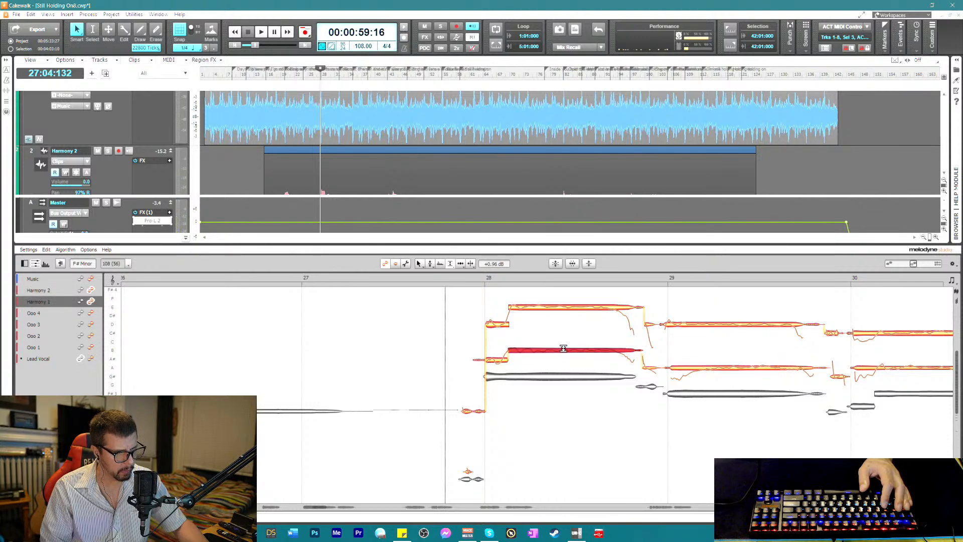
left_click(494, 360)
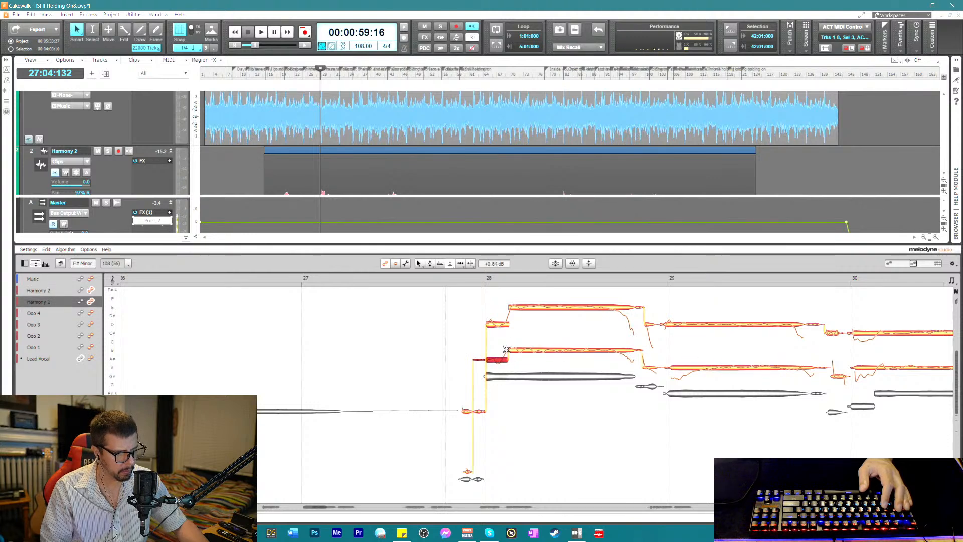
left_click(532, 306)
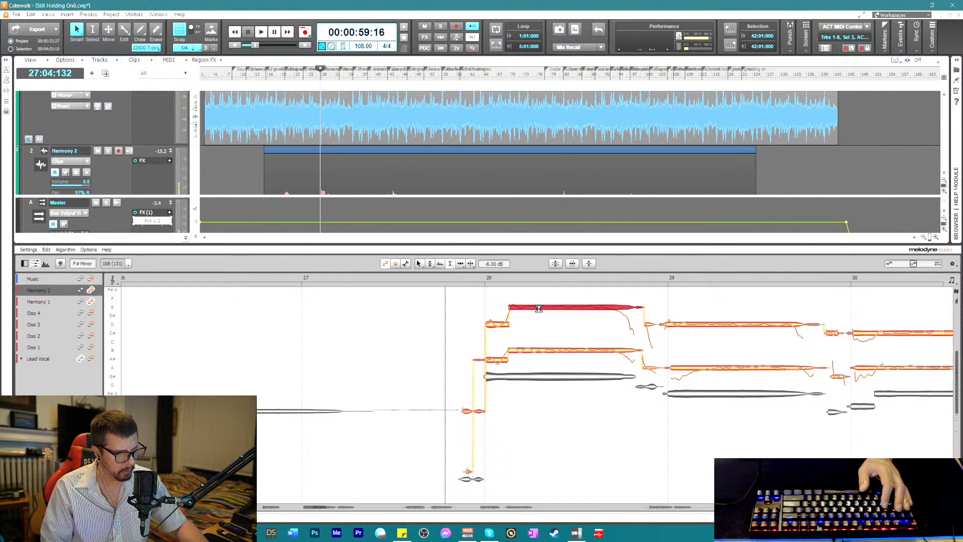
left_click(494, 323)
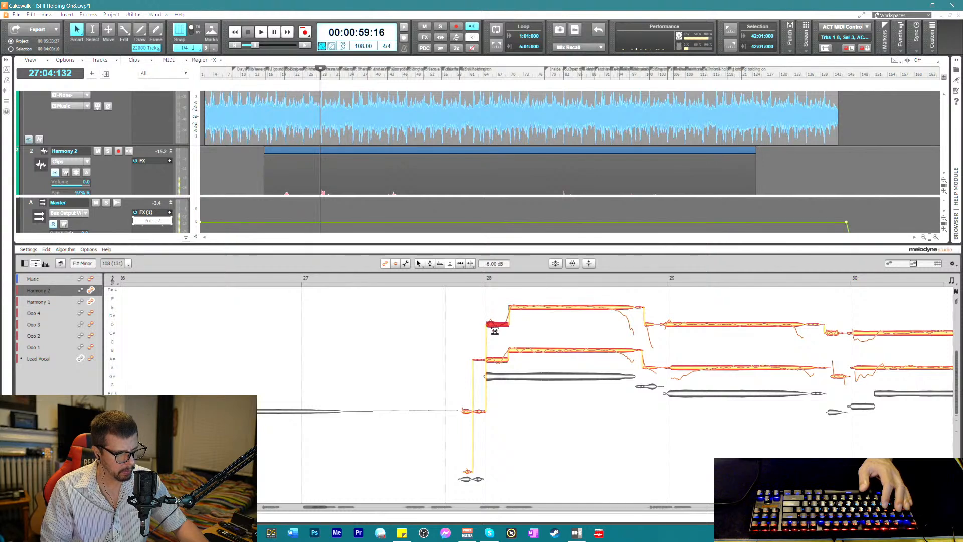
key("space")
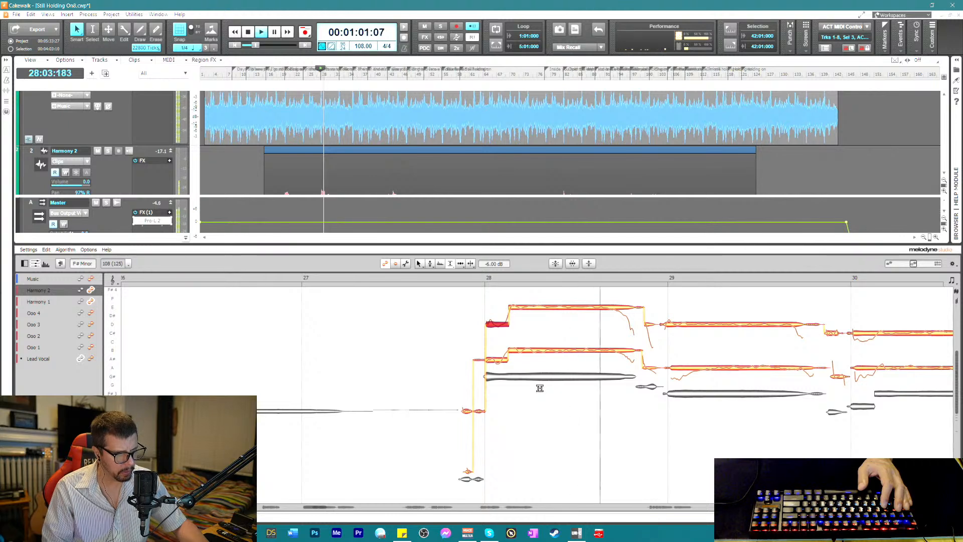
key("space")
- Split the long Harmony 1 note shortly after bar 29, separating its lower opening part
right_click(645, 351)
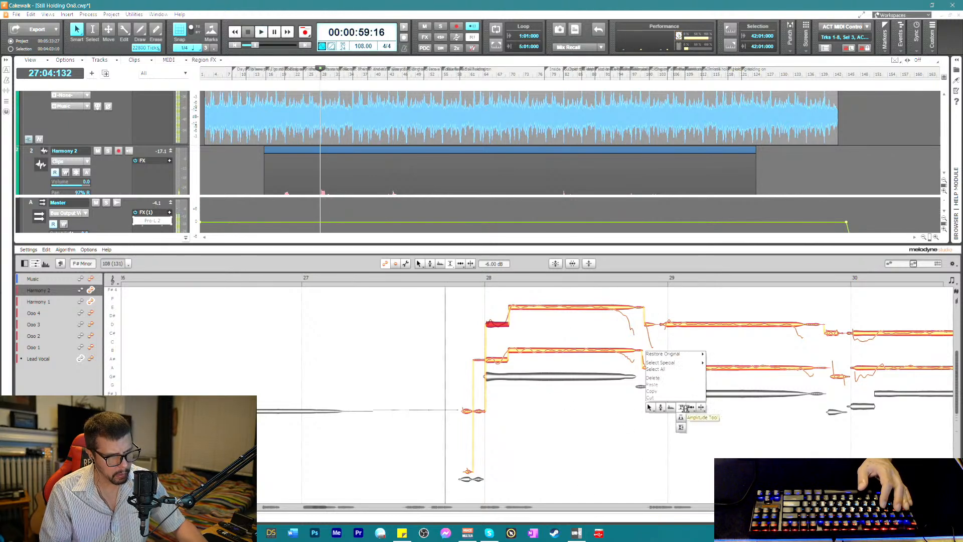
left_click(684, 407)
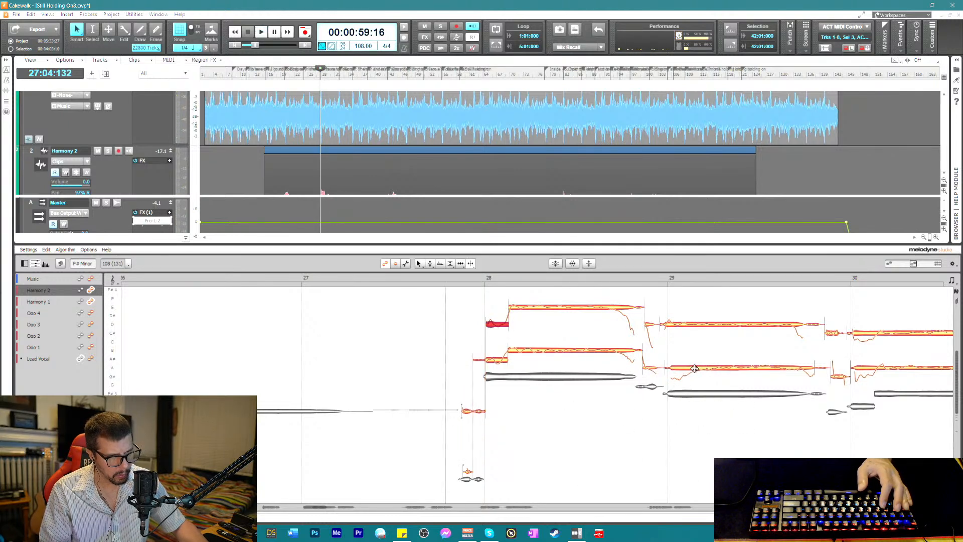
left_click(694, 368)
double_click(694, 368)
- Tune the separated opening part of the Harmony 1 note at bar 29 to G#3 with the Pitch tool
right_click(648, 370)
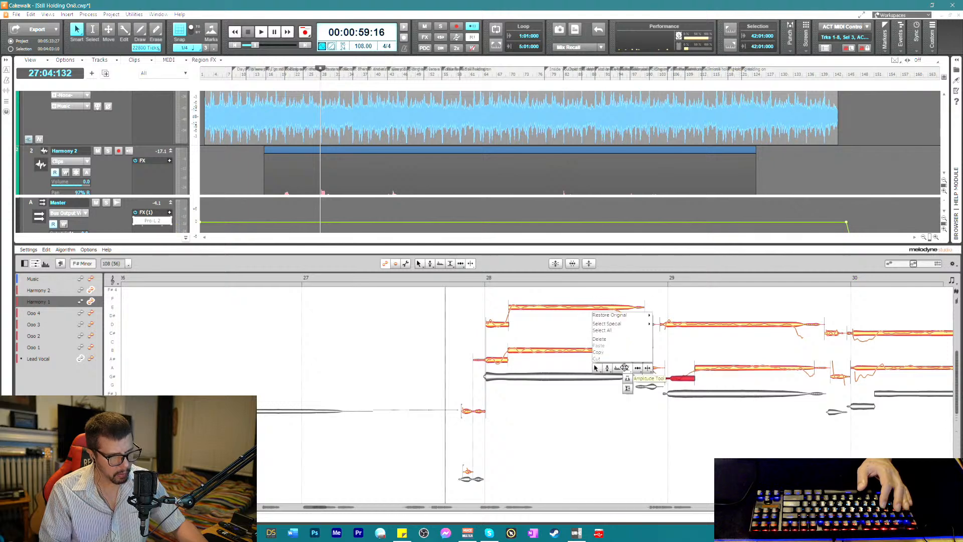
left_click(603, 370)
left_click(704, 368)
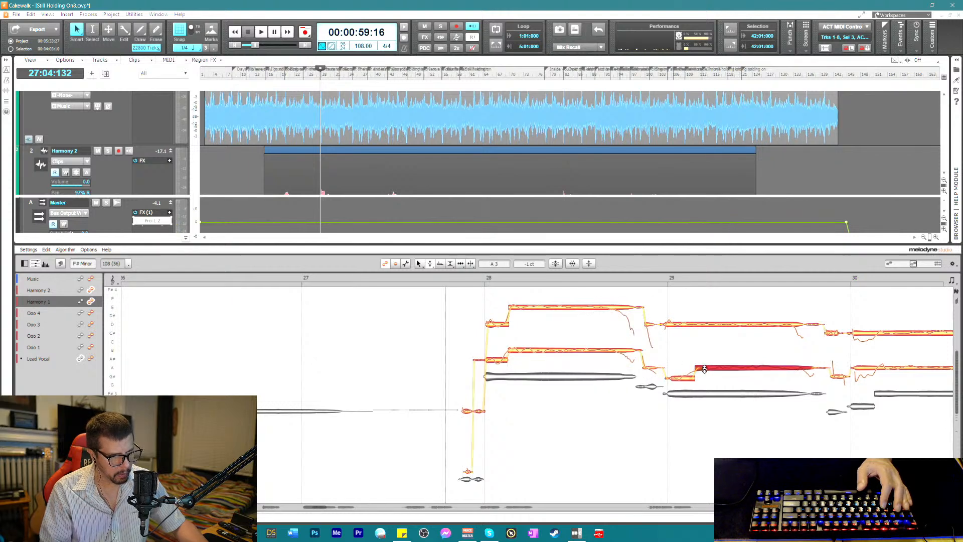
left_click(682, 379)
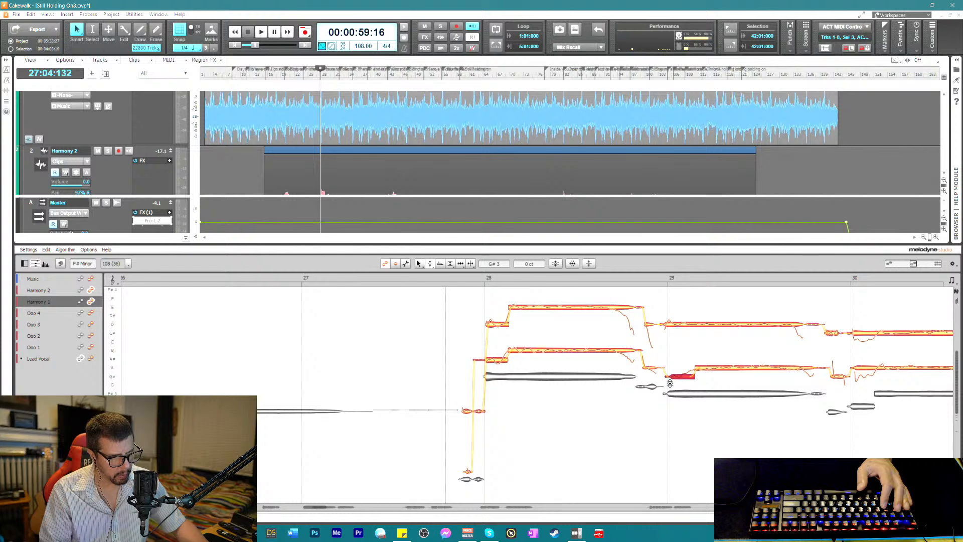
- Adjust the note starts at bar 29 in both harmonies and move Harmony 1's split boundary slightly earlier, checking with playback
right_click(669, 382)
left_click(682, 390)
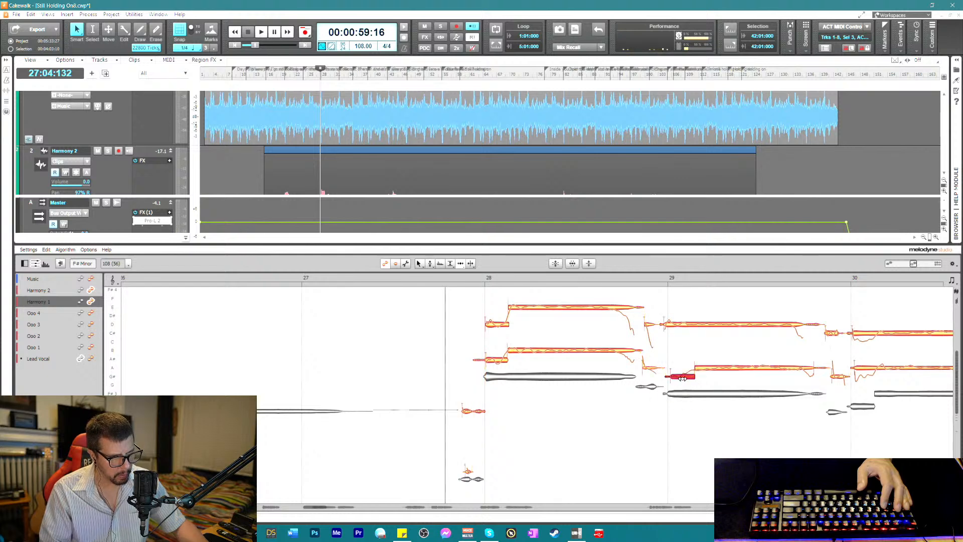
left_click(672, 324)
key("space")
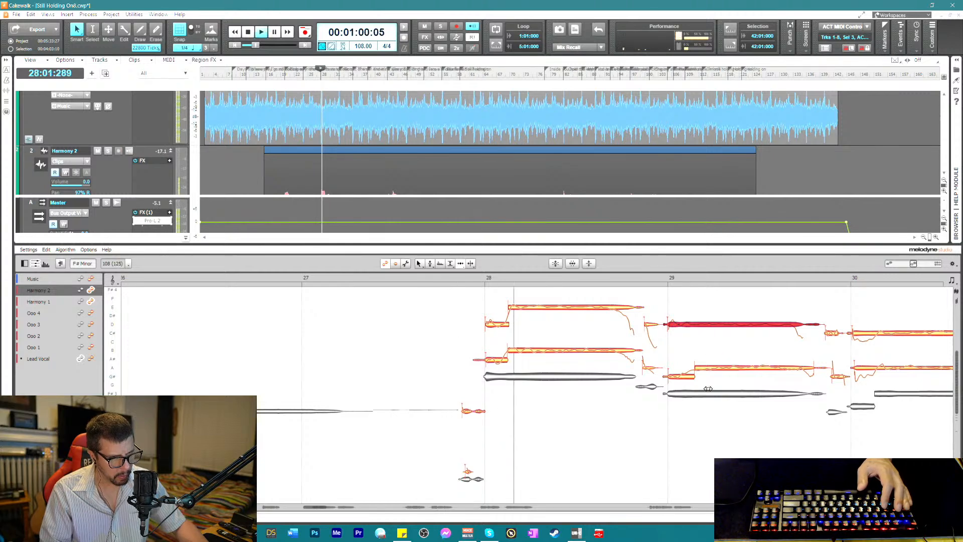
left_click(705, 366)
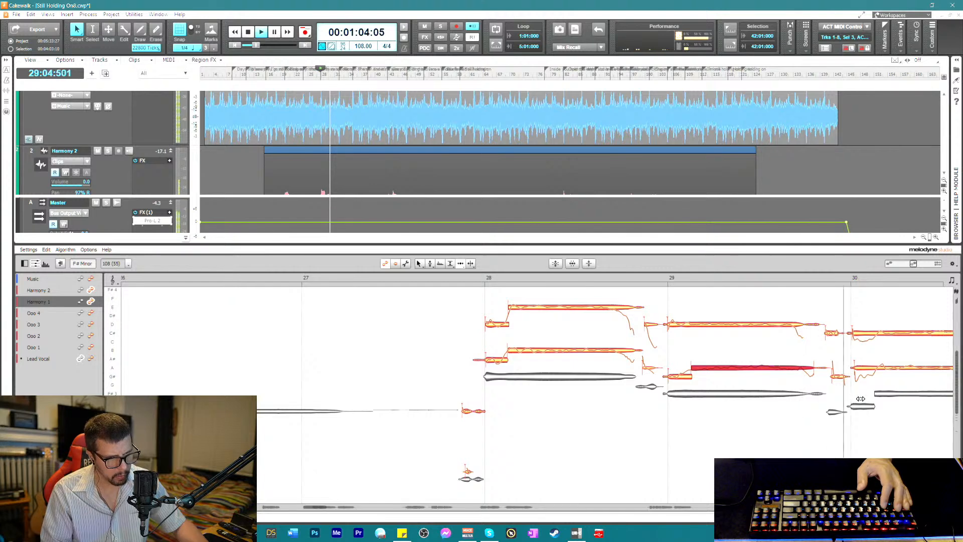
key("space")
- Shorten the end of the long Harmony 1 note before bar 30 and adjust the note starts around bar 30 in both harmonies
left_click(817, 368)
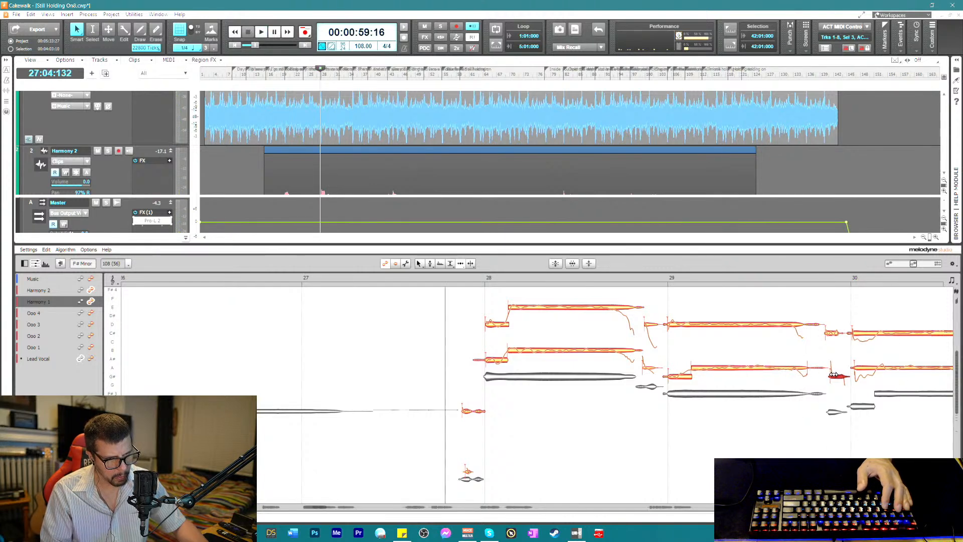
left_click(831, 334)
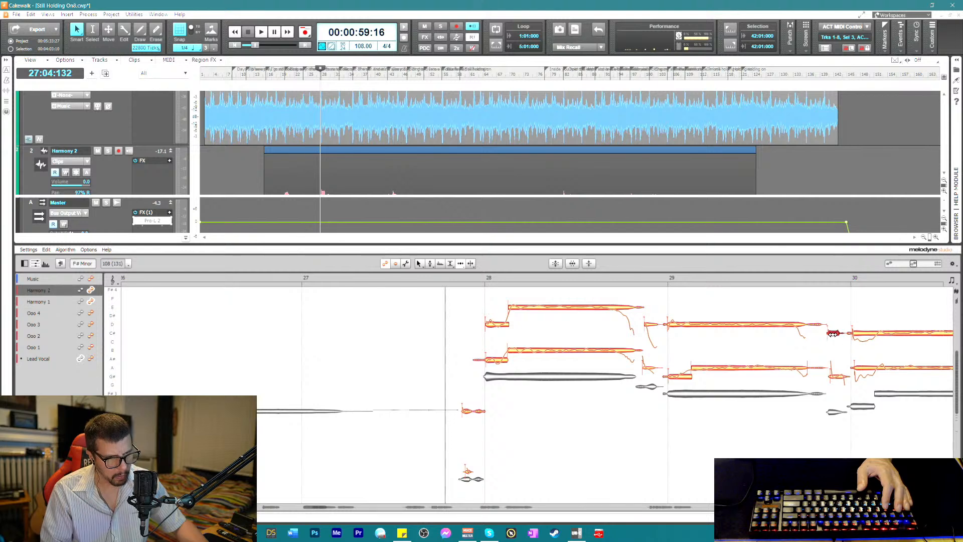
key("space")
key("alt+Right")
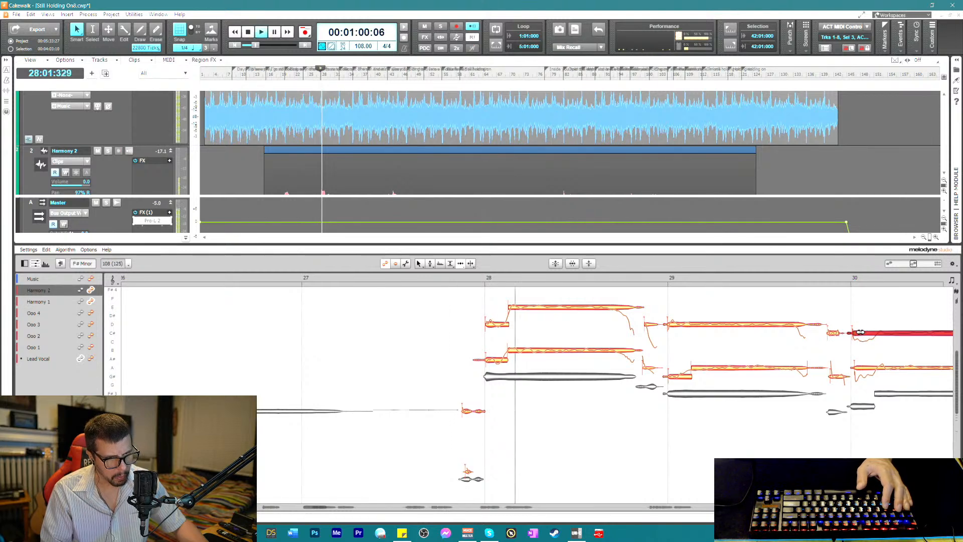
left_click(872, 366)
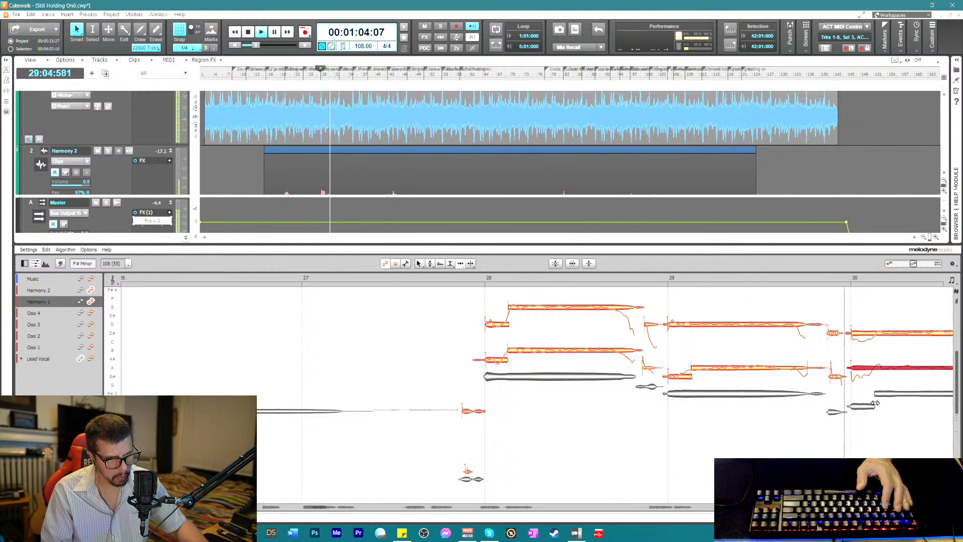
- Split the long Harmony 1 and Harmony 2 notes shortly after bar 30, in line with the lead vocal's note change
right_click(832, 391)
left_click(883, 391)
key("space")
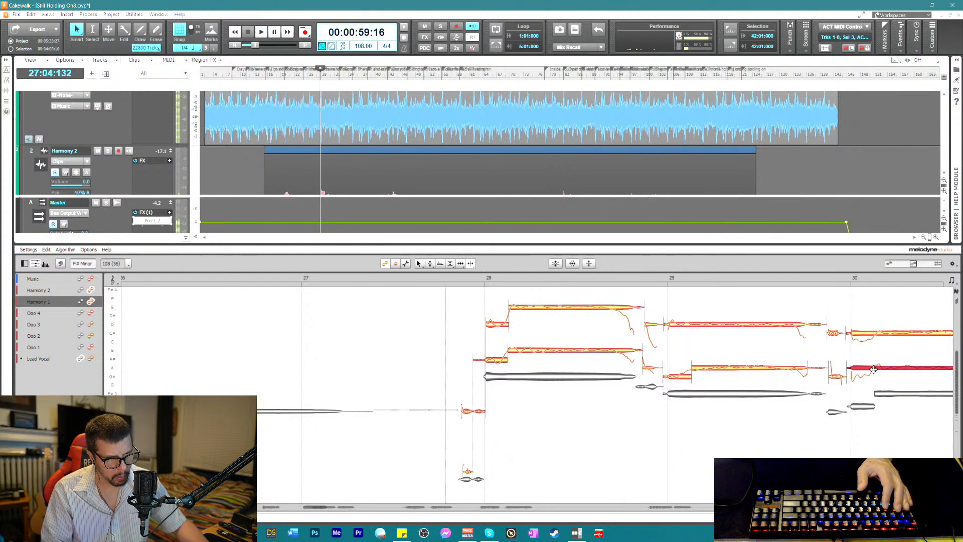
double_click(875, 369)
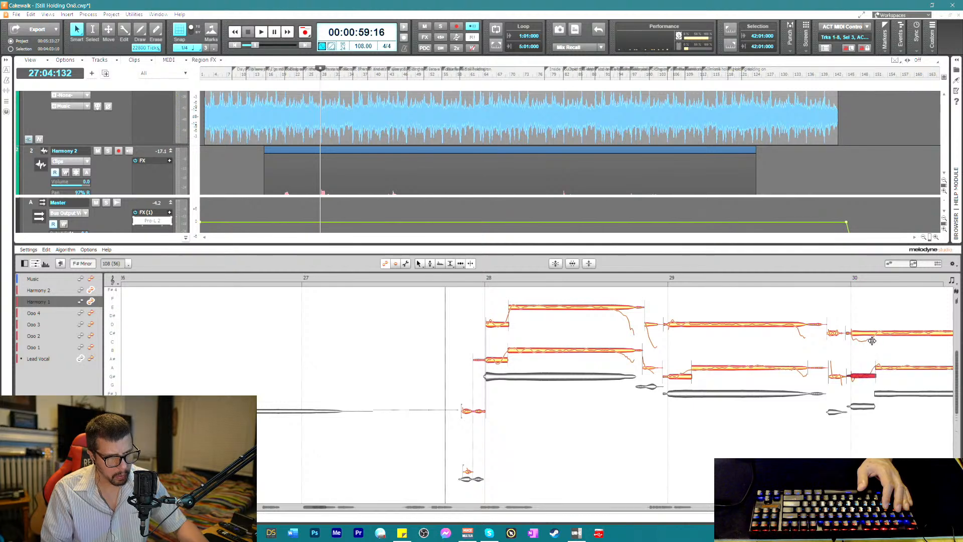
left_click(873, 332)
double_click(874, 333)
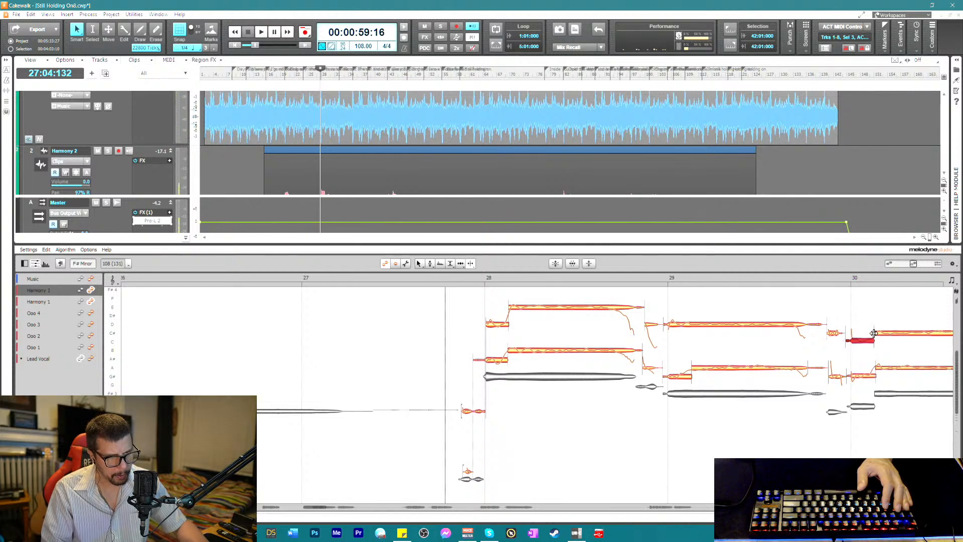
- Tune the separated opening notes at bar 30 to C4 in Harmony 2 and G#3 in Harmony 1
right_click(740, 347)
left_click(740, 347)
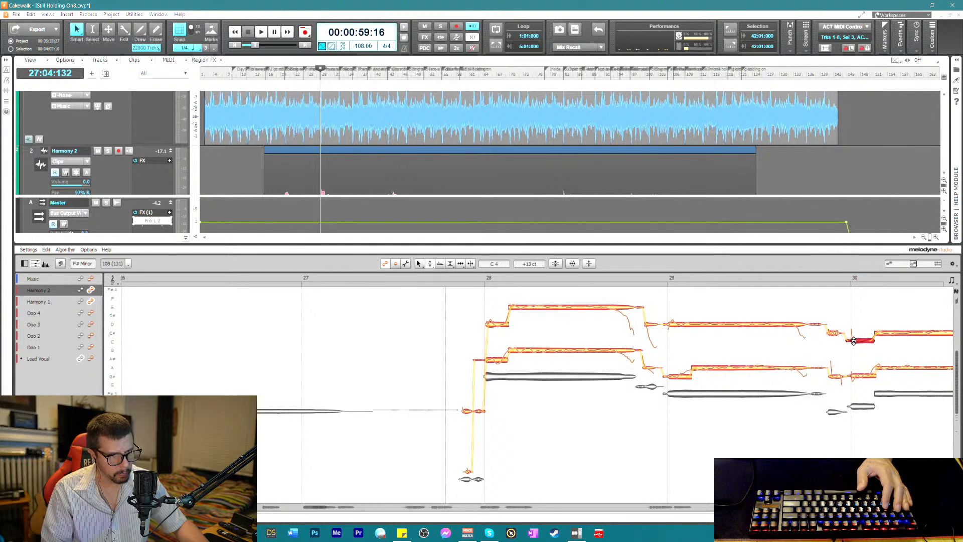
left_click(863, 375)
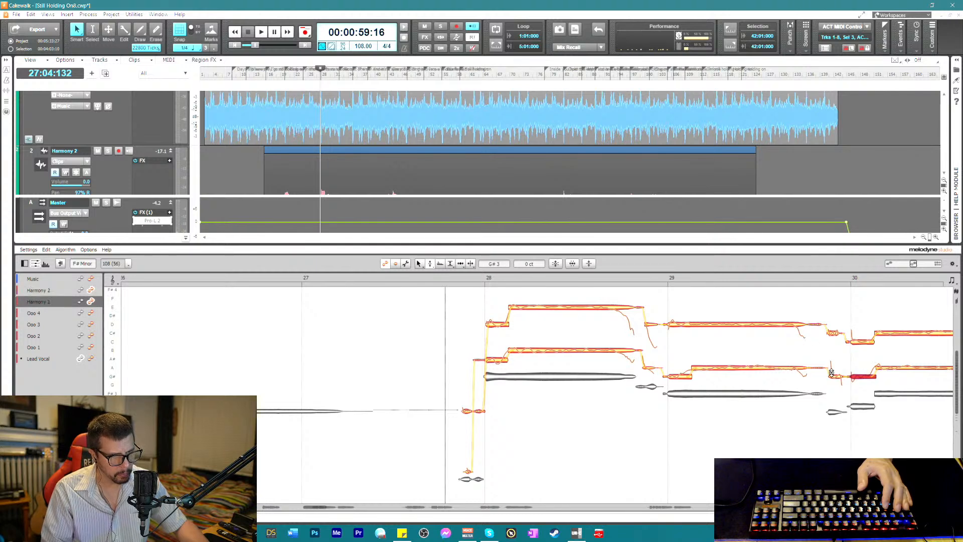
key("space")
- Adjust the start of the short Harmony 2 note at bar 28 and its boundary with the following long note, checking with playback
right_click(471, 334)
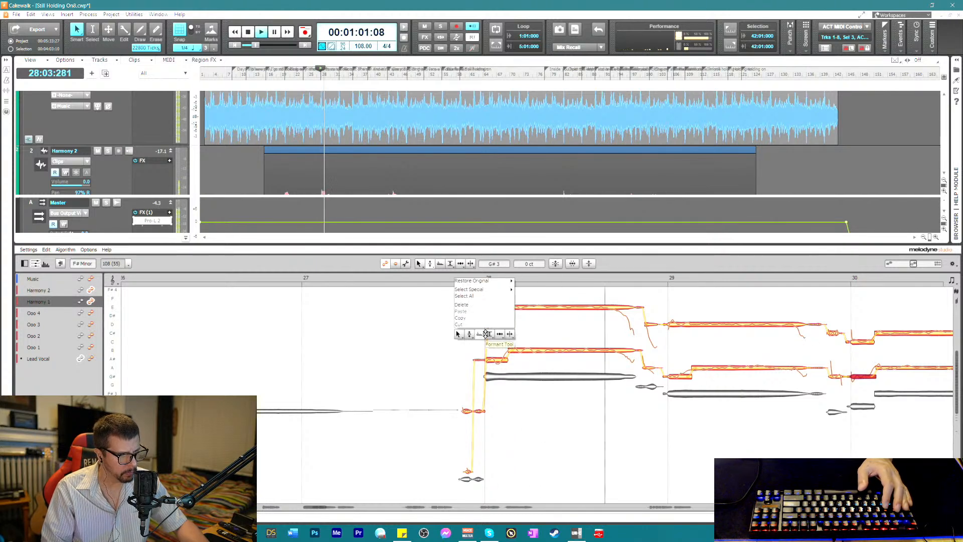
left_click(485, 333)
key("space")
left_click(486, 324)
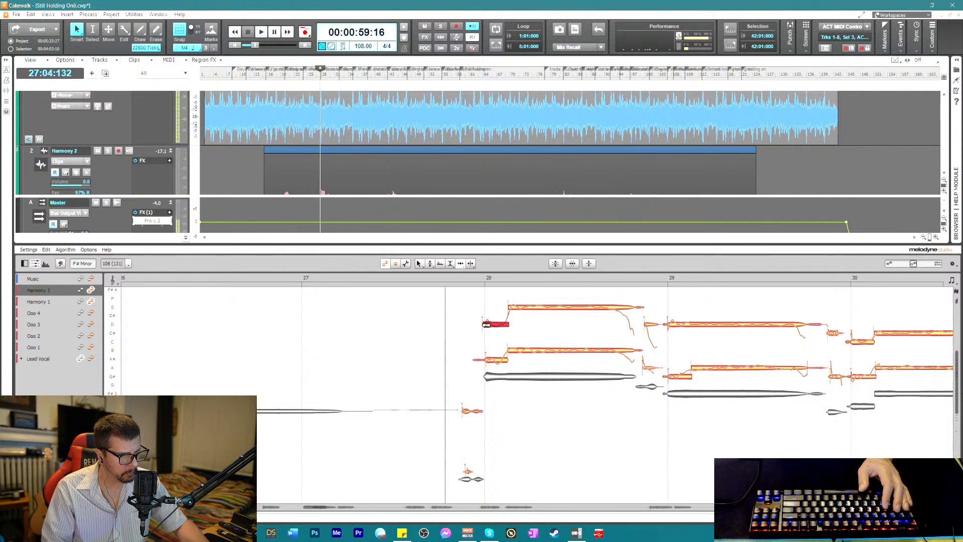
key("space")
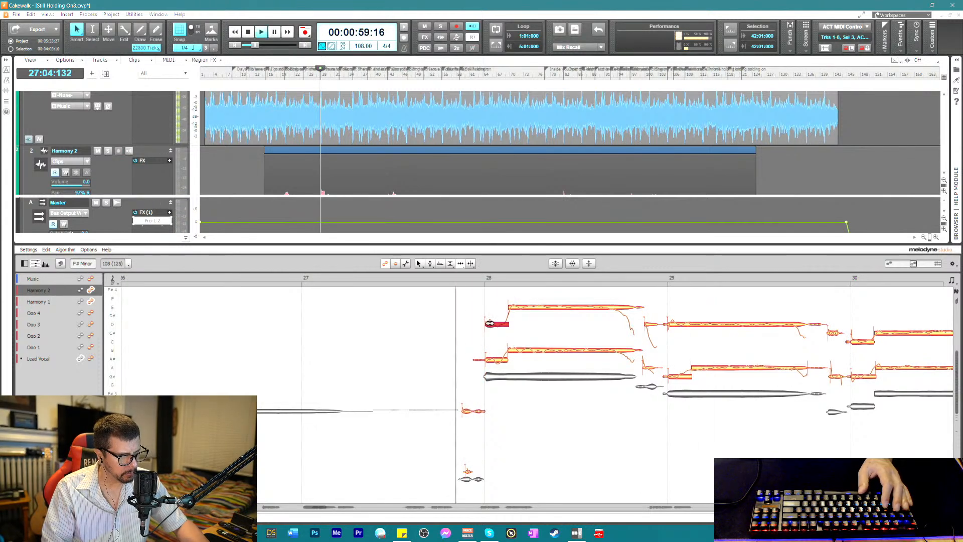
left_click(511, 307)
key("space")
left_click(512, 306)
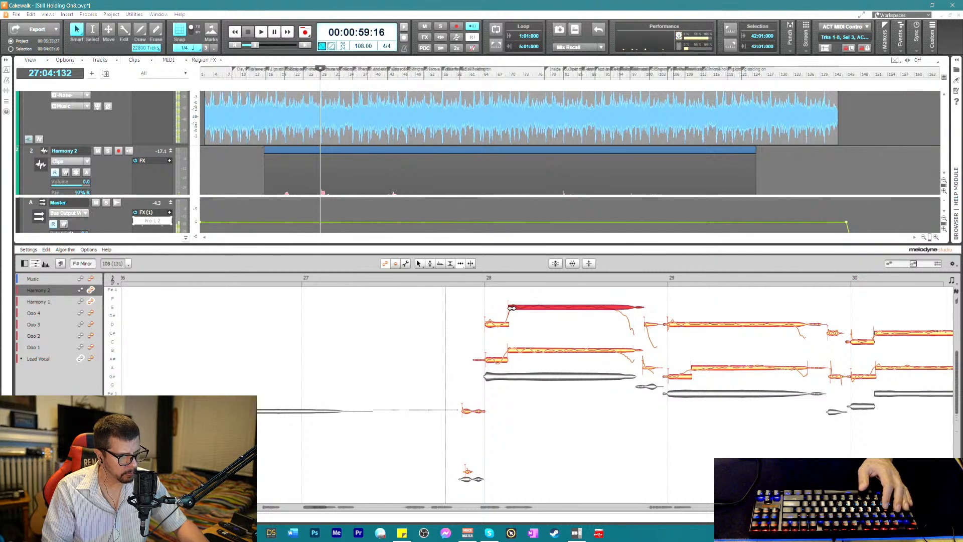
key("space")
- Set the level of the short and long Harmony 2 notes after bar 28 to -6.48 dB and play them back
left_click_drag(499, 300, 526, 329)
right_click(526, 329)
left_click(494, 333)
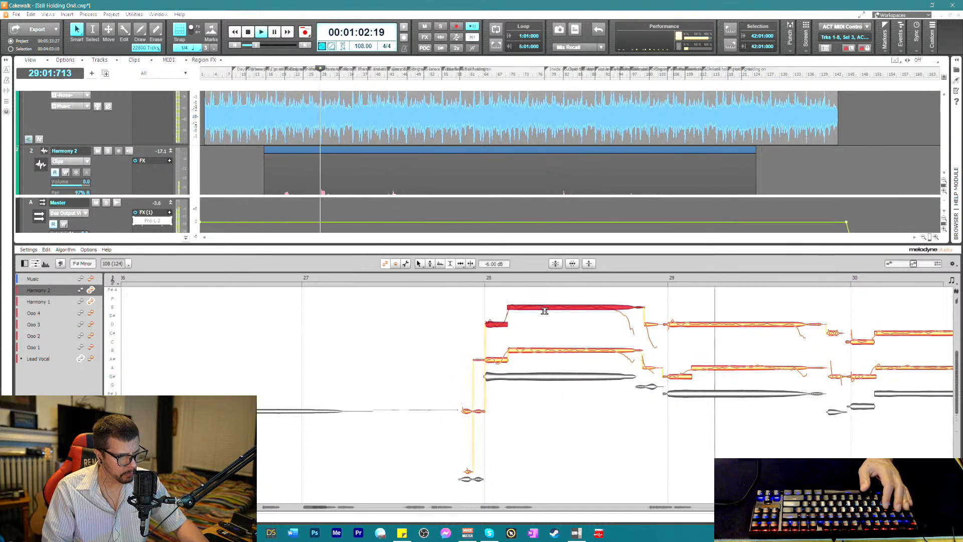
key("space")
key("space")
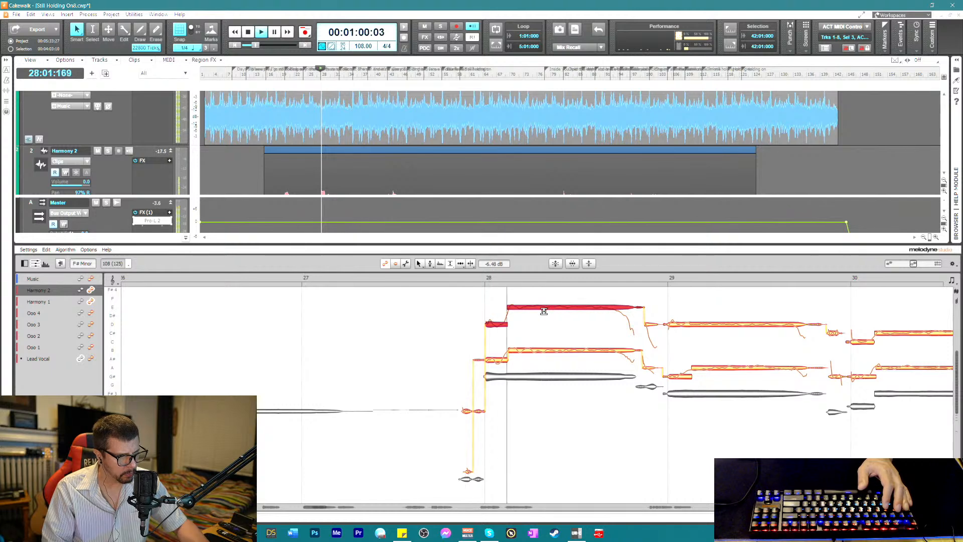
- Set the Harmony 2 note after bar 29 to -4.08 dB and both Harmony 2 notes after bar 30 to -1.20 dB
left_click(713, 323)
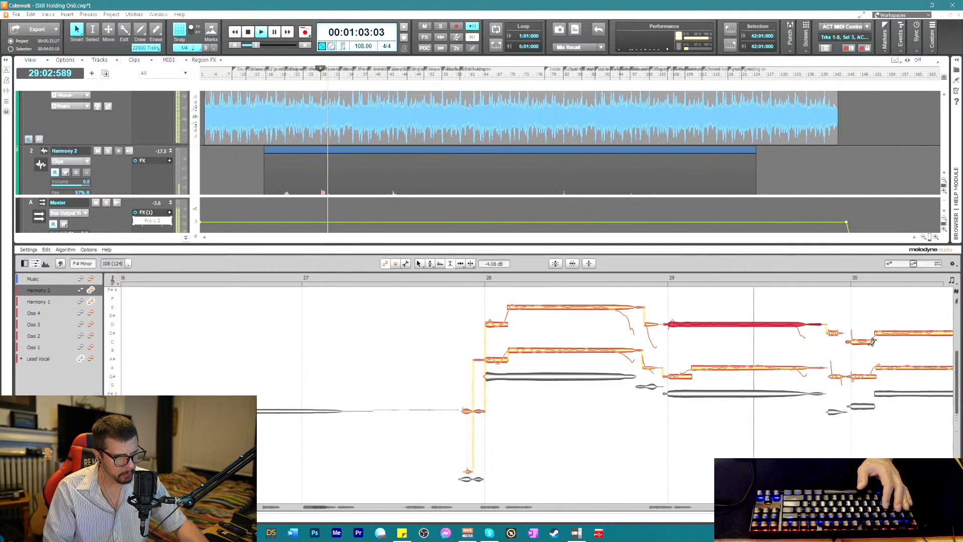
left_click_drag(860, 317, 882, 346)
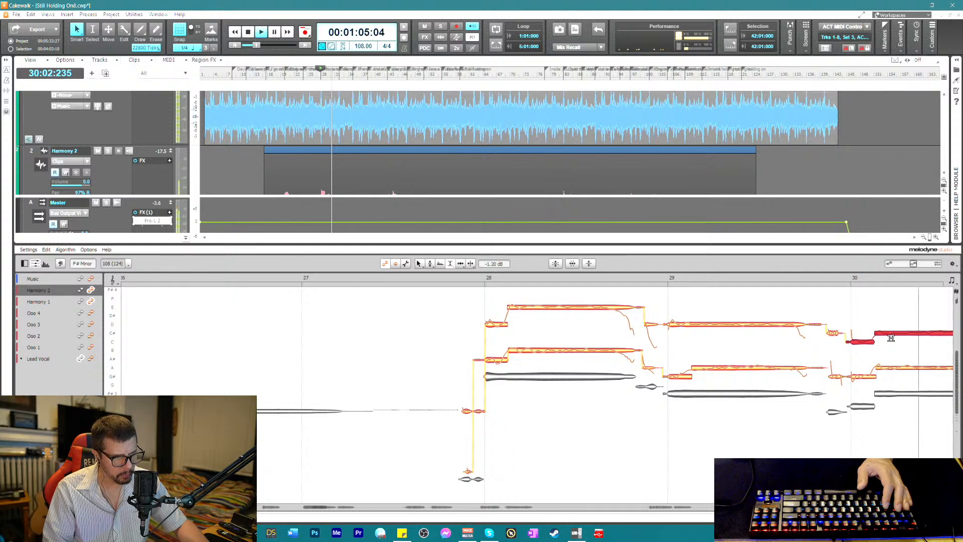
key("space")
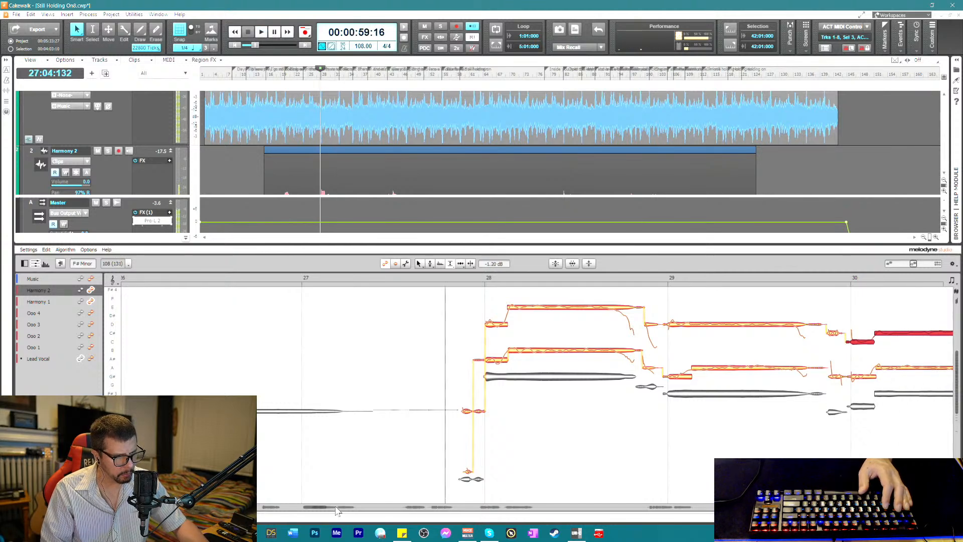
- Shorten the end of the long Harmony 1 note after bar 30, and adjust both long harmony notes' pitch modulation, setting Harmony 2 to 40%
left_click_drag(322, 511, 336, 512)
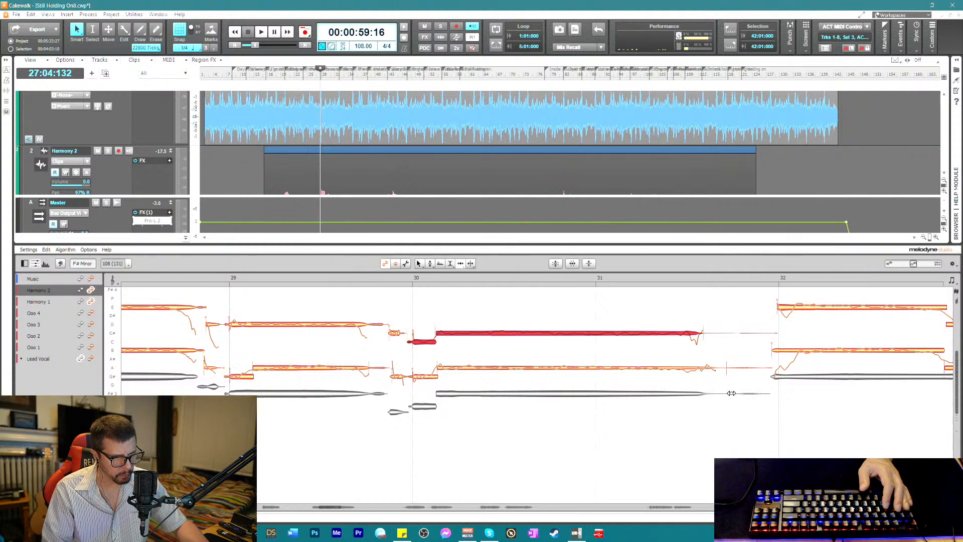
left_click(720, 369)
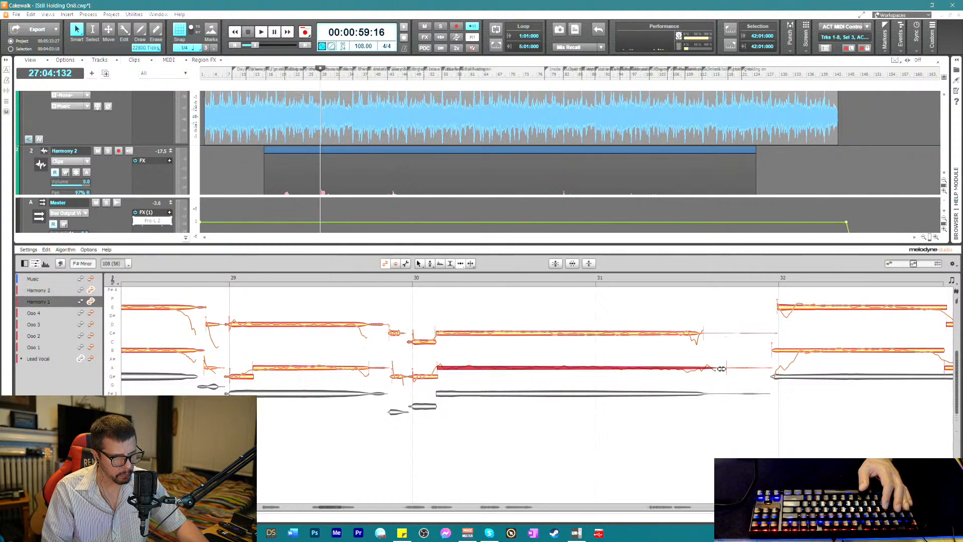
right_click(495, 372)
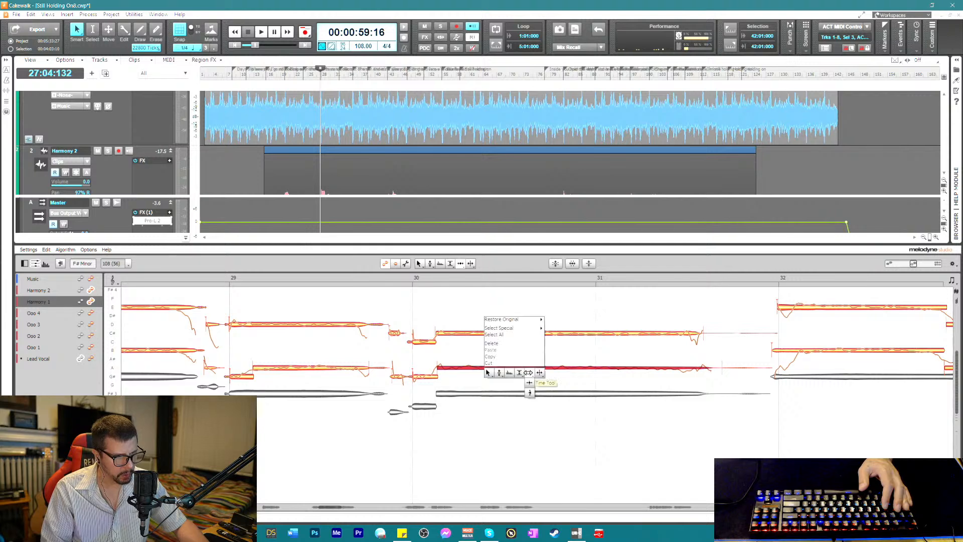
left_click(499, 392)
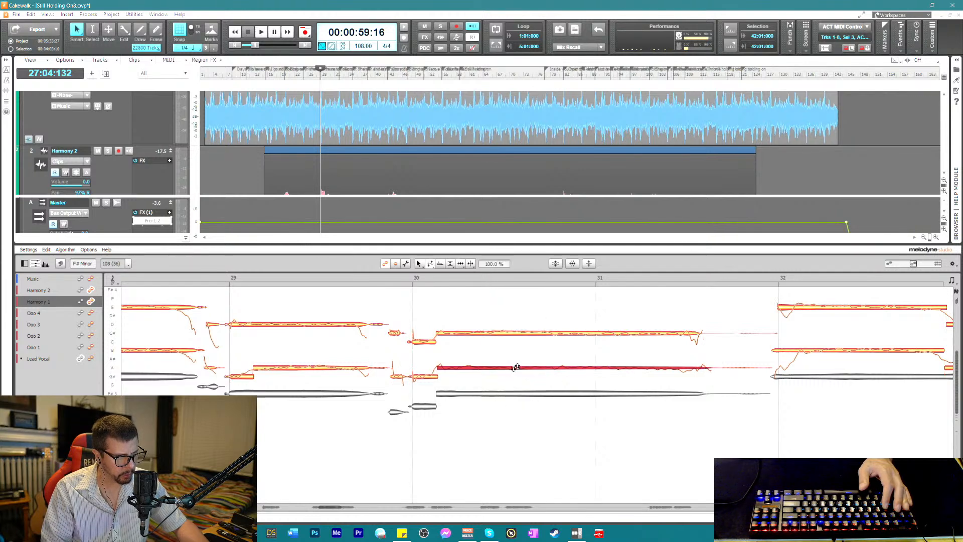
left_click(517, 335)
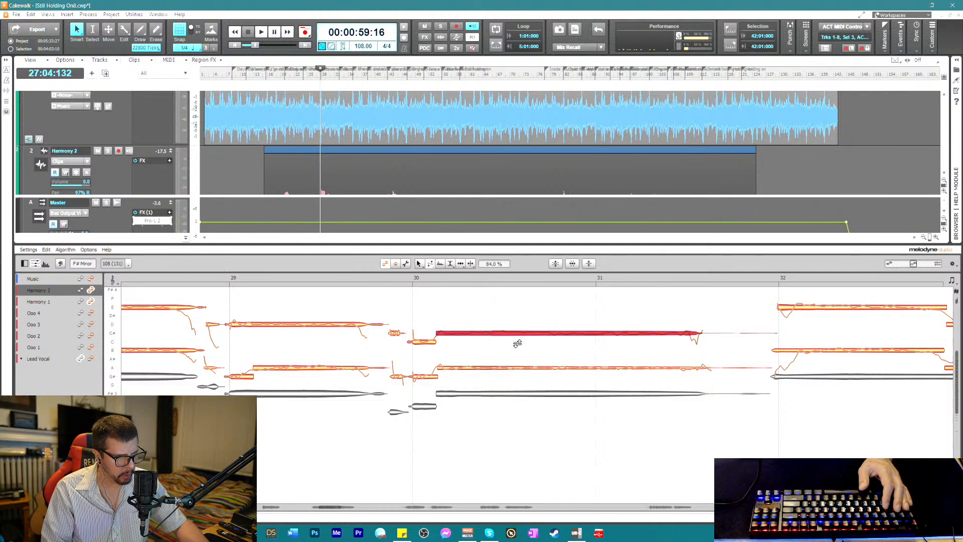
left_click(409, 276)
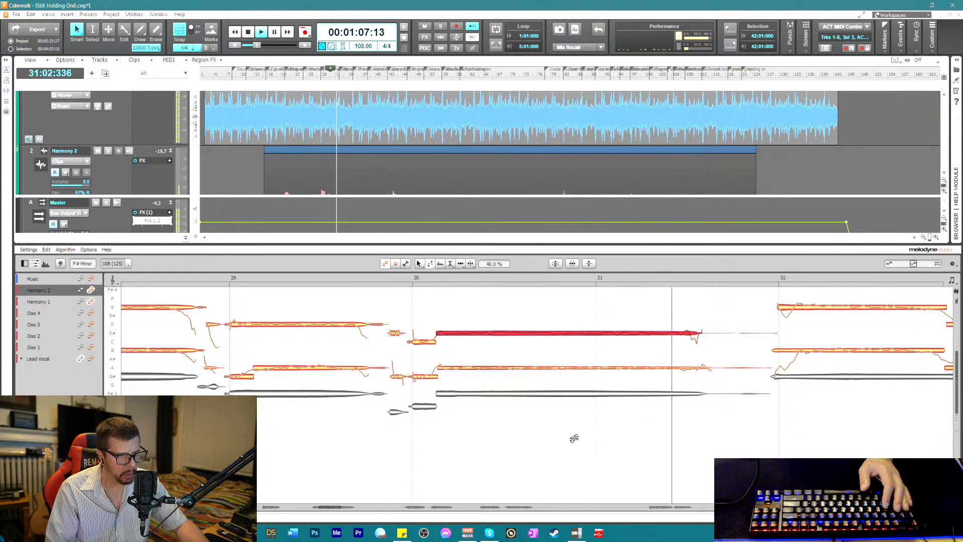
key("space")
- Readjust the boundary at the end of the long Harmony 1 note between bars 31 and 32 with the Time tool
right_click(733, 369)
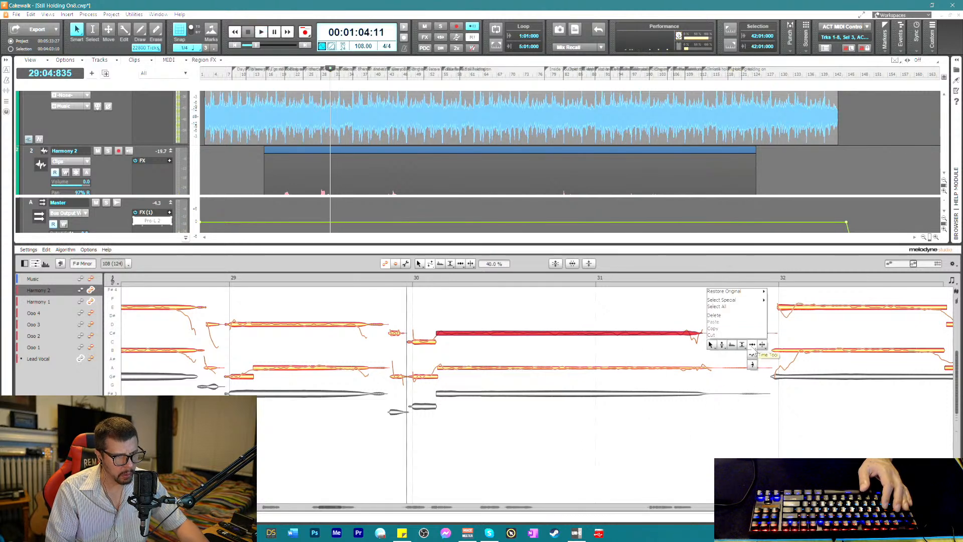
left_click(752, 344)
left_click(724, 366)
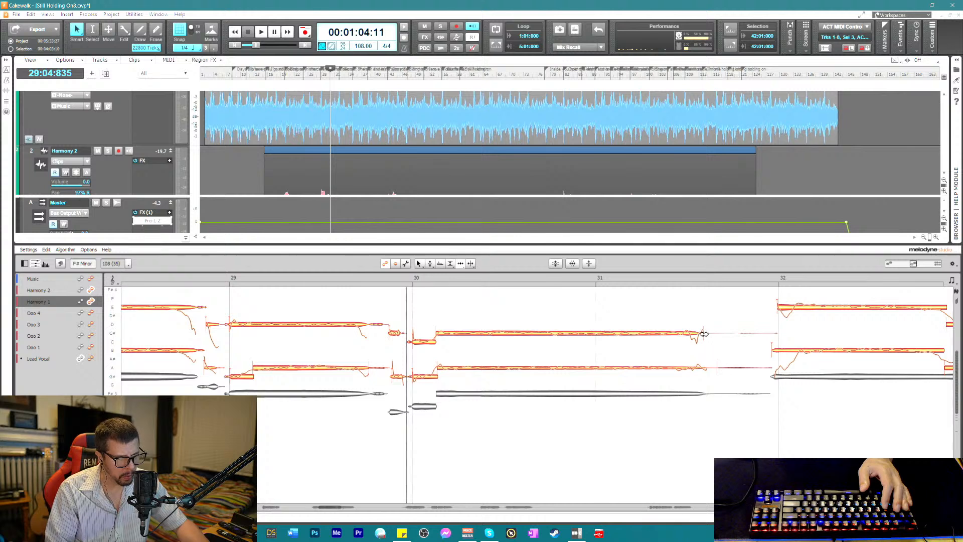
- Adjust the level of the long Harmony 2 note after bar 30 with the Amplitude tool, checking with playback
right_click(488, 344)
left_click(477, 338)
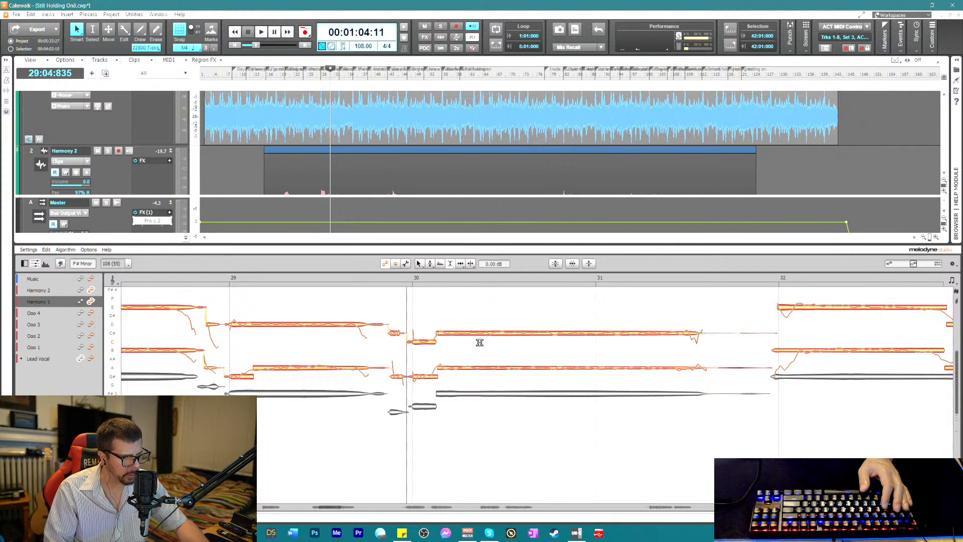
left_click(495, 335)
key("space")
key("space")
- Set the long Harmony 1 note after bar 30 to +3.84 dB with the Amplitude tool, checking with playback
left_click(491, 369)
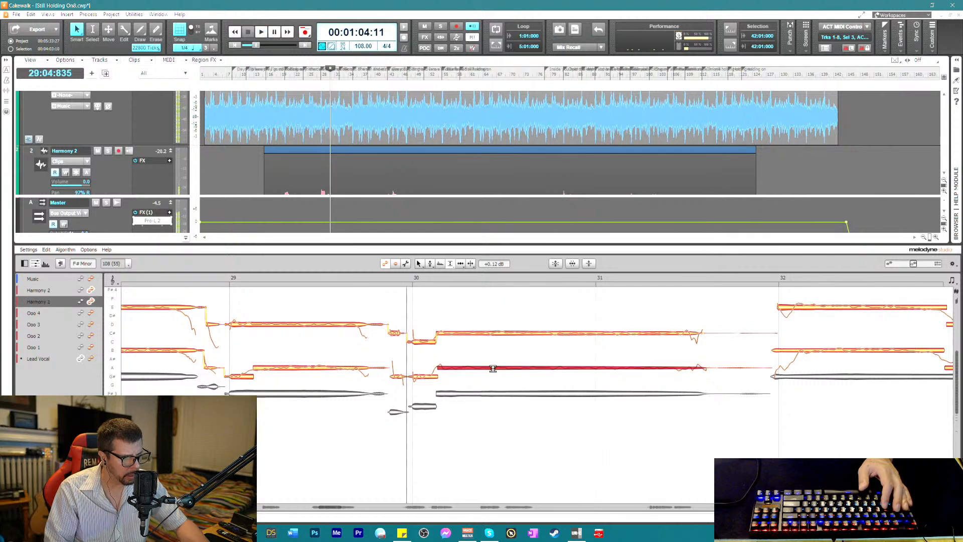
left_click_drag(492, 370, 492, 356)
key("space")
key("Left")
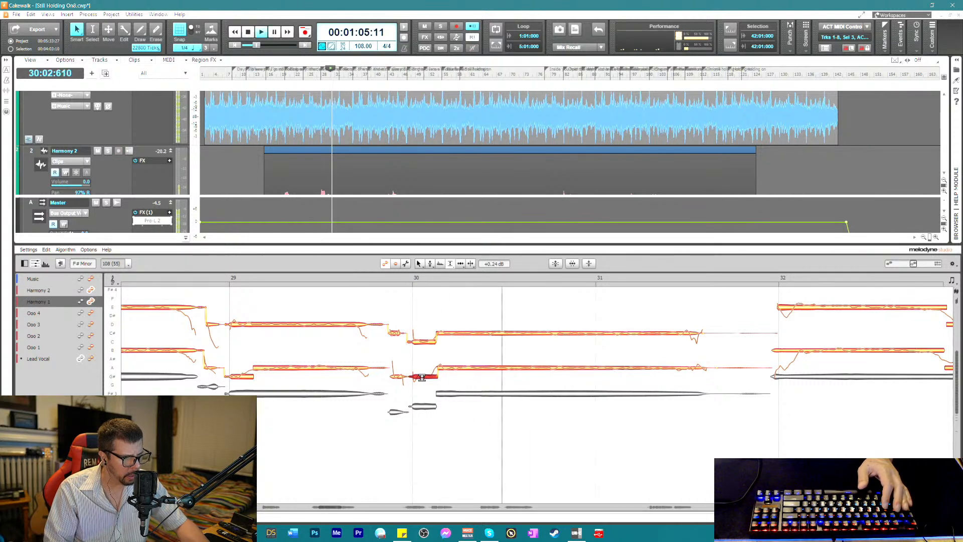
key("Right")
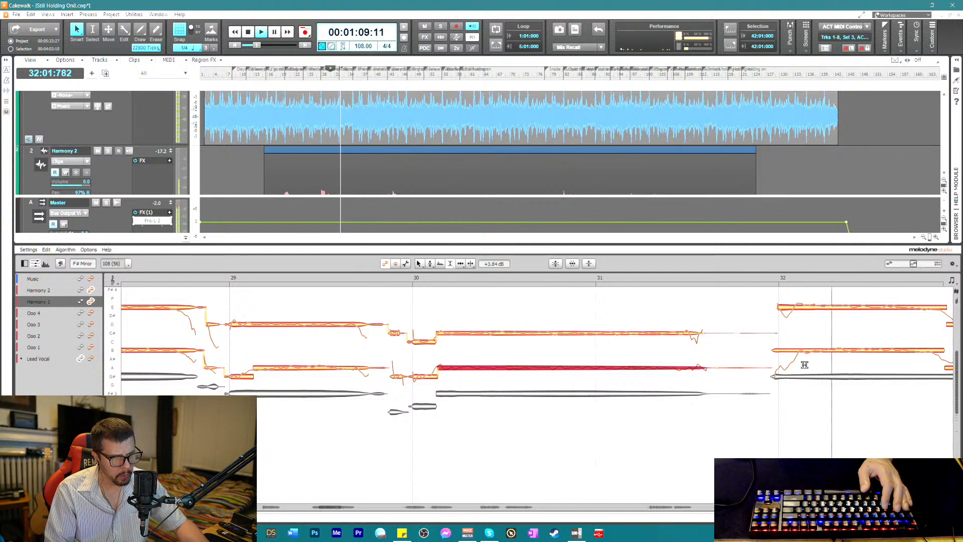
key("space")
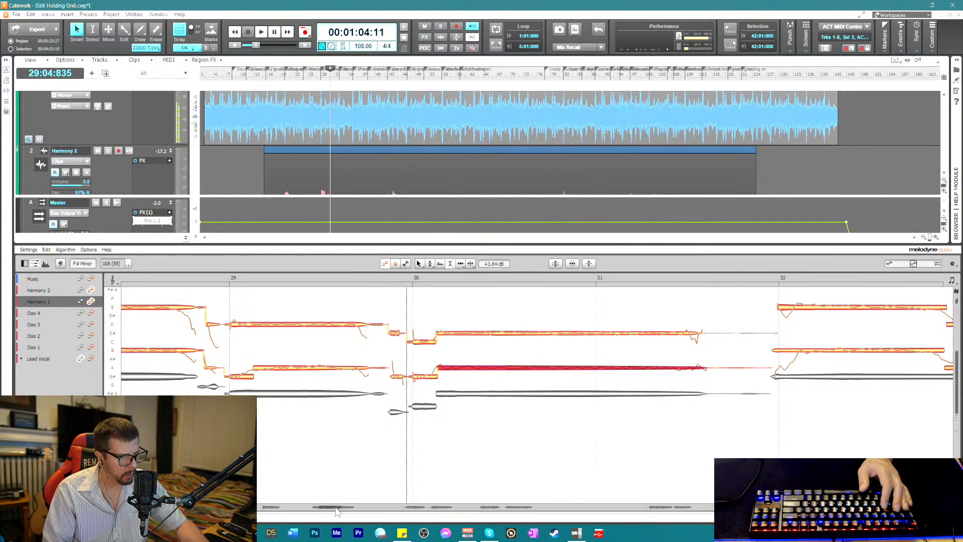
- Split the long Harmony 2 and Harmony 1 notes just after the start of bar 32 with the Note Separation tool
left_click_drag(333, 511, 344, 517)
right_click(522, 330)
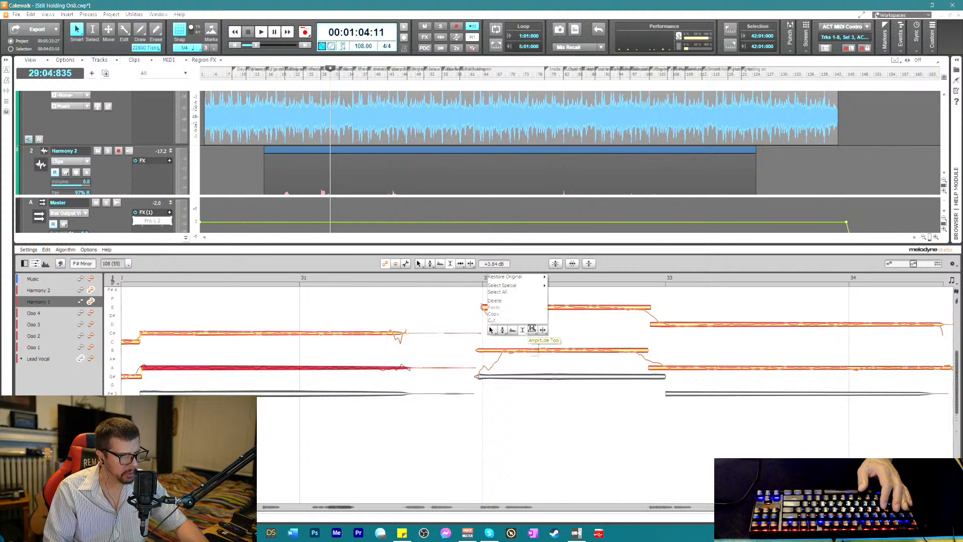
left_click(541, 331)
left_click(499, 308)
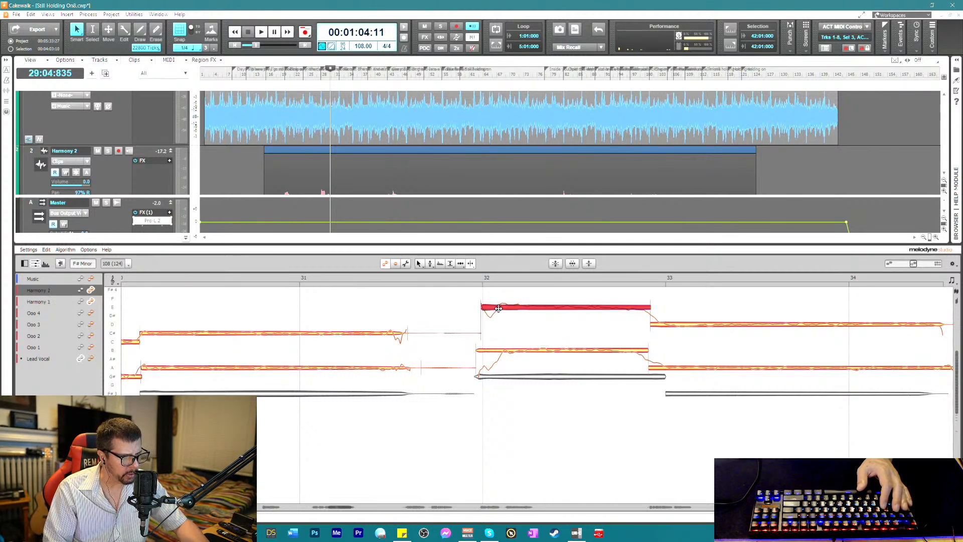
left_click_drag(499, 308, 486, 367)
left_click(502, 351)
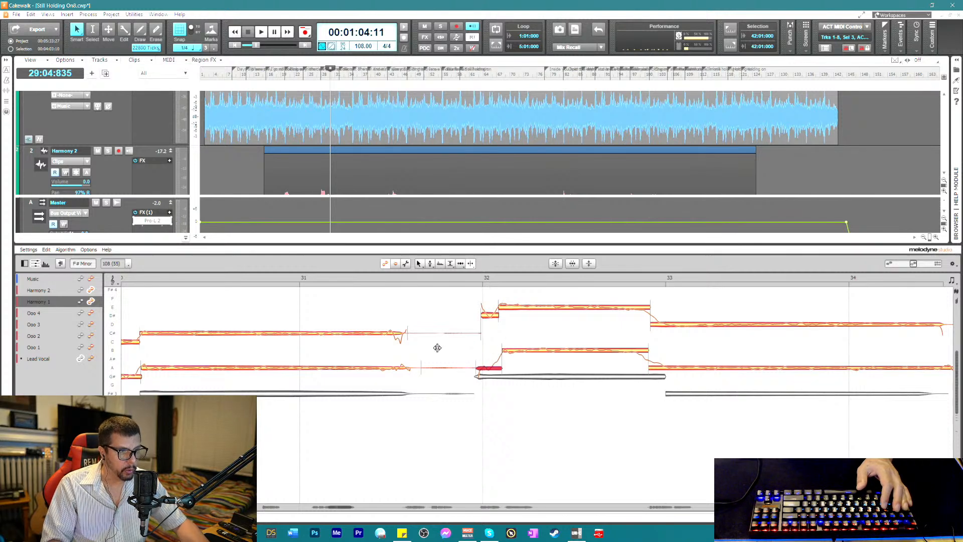
- Delete the faint Harmony 1 and Harmony 2 notes just before bar 32 and play back the transition
left_click_drag(432, 315, 456, 389)
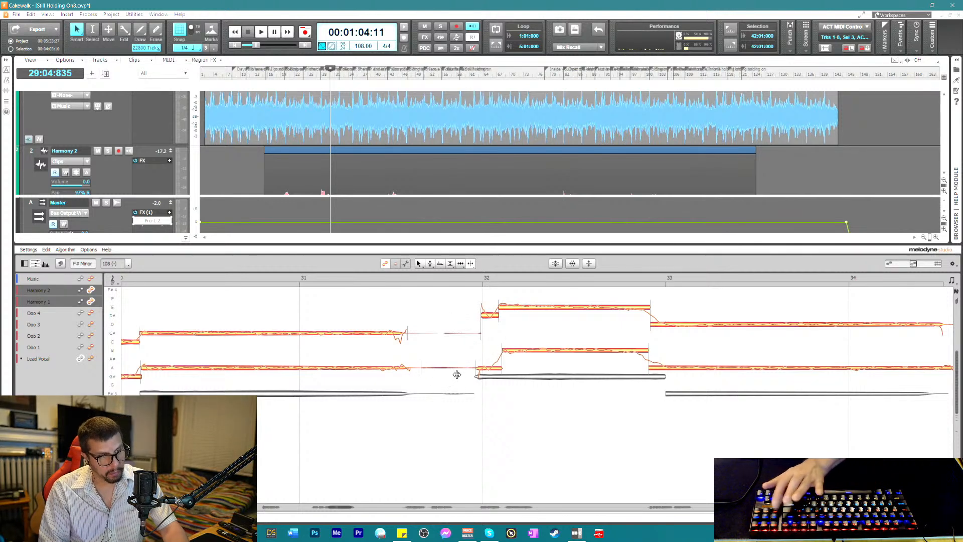
key("Delete")
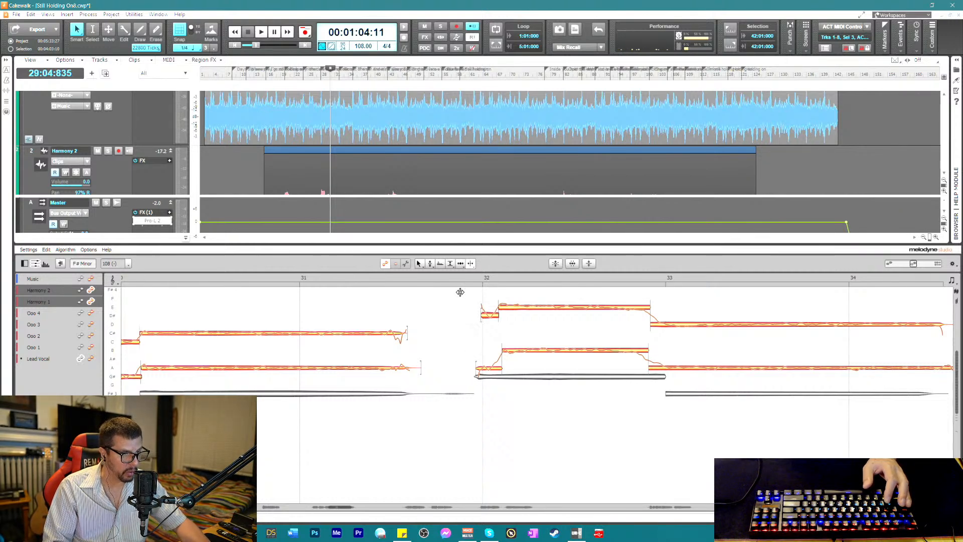
left_click(448, 276)
key("space")
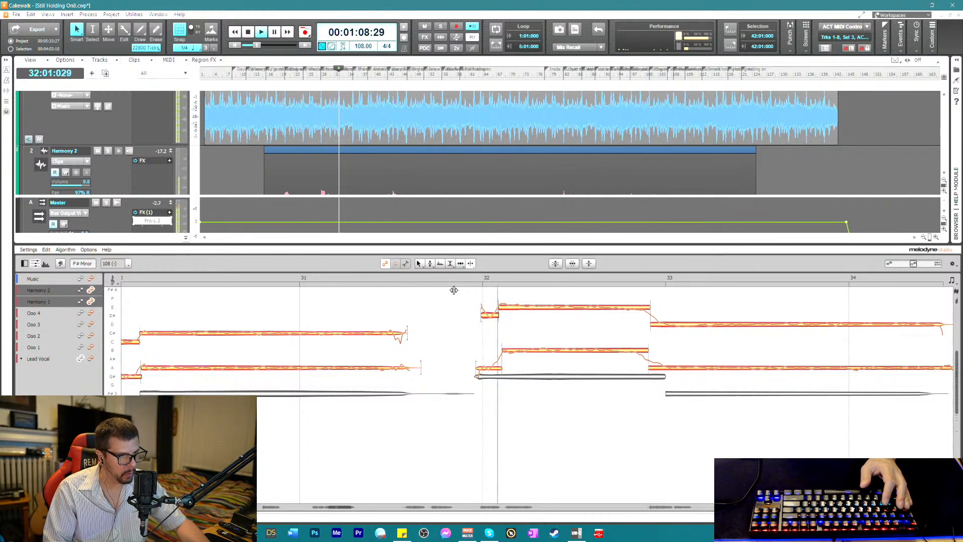
key("space")
- Make Lead Vocal the edited track and split its long note just after the start of bar 32
left_click(91, 359)
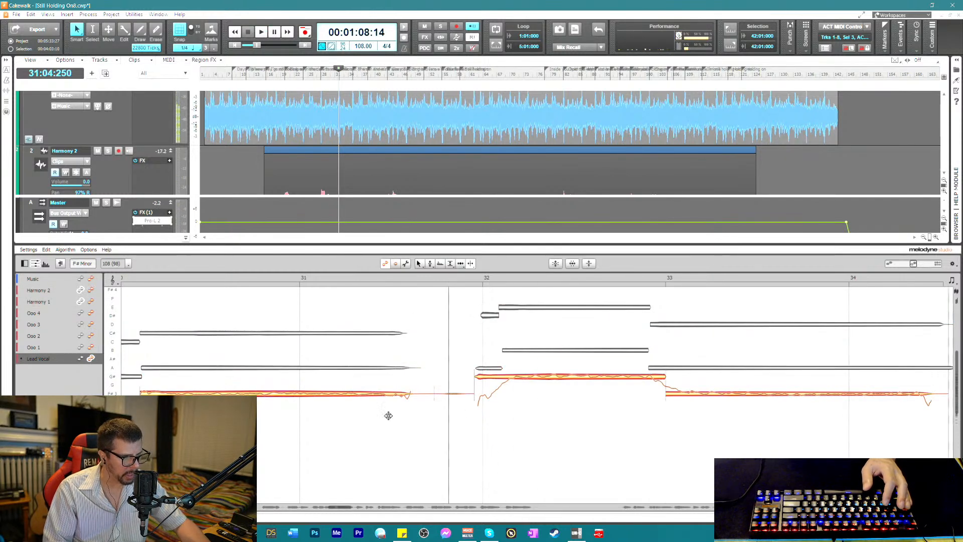
right_click(447, 360)
left_click(503, 432)
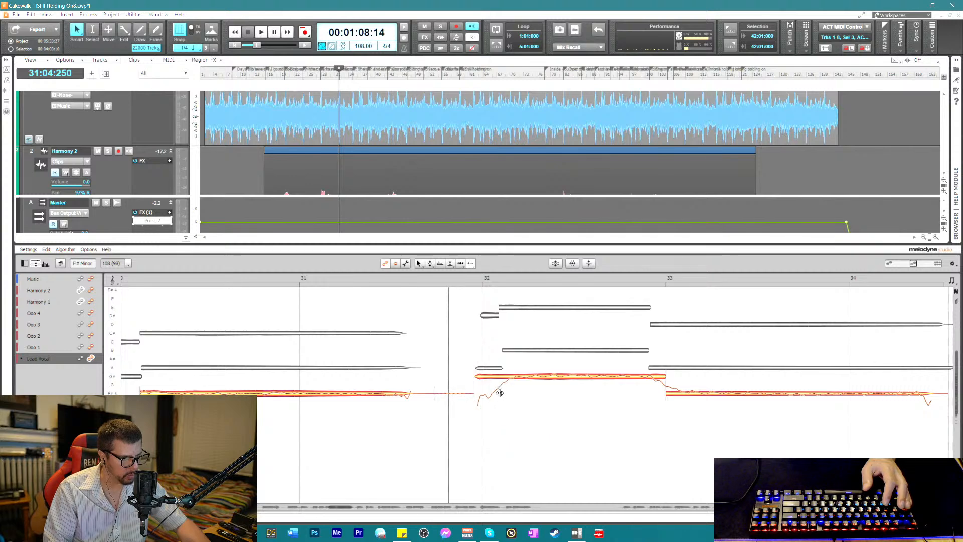
left_click(507, 378)
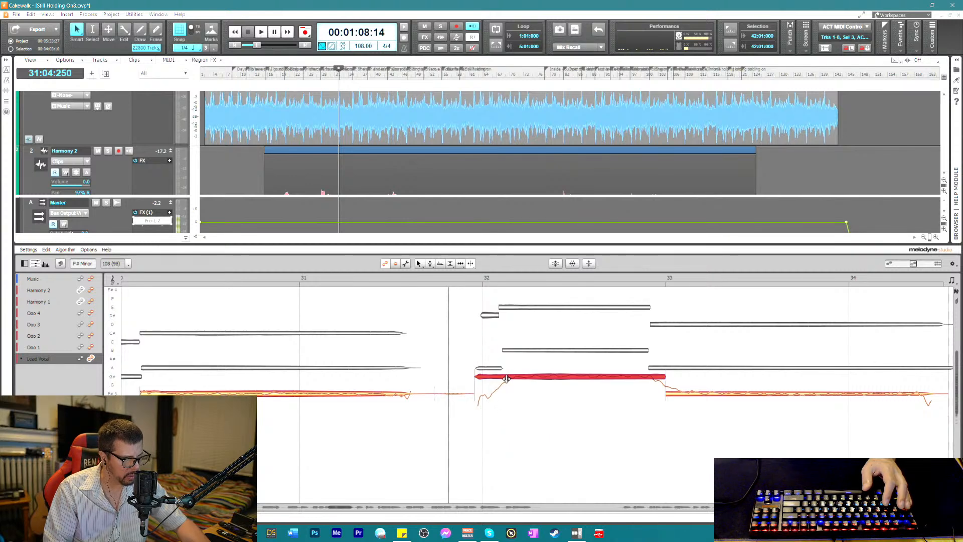
double_click(507, 379)
- Adjust the start of the short Lead Vocal note at bar 32 with the Time tool and check with playback
right_click(473, 434)
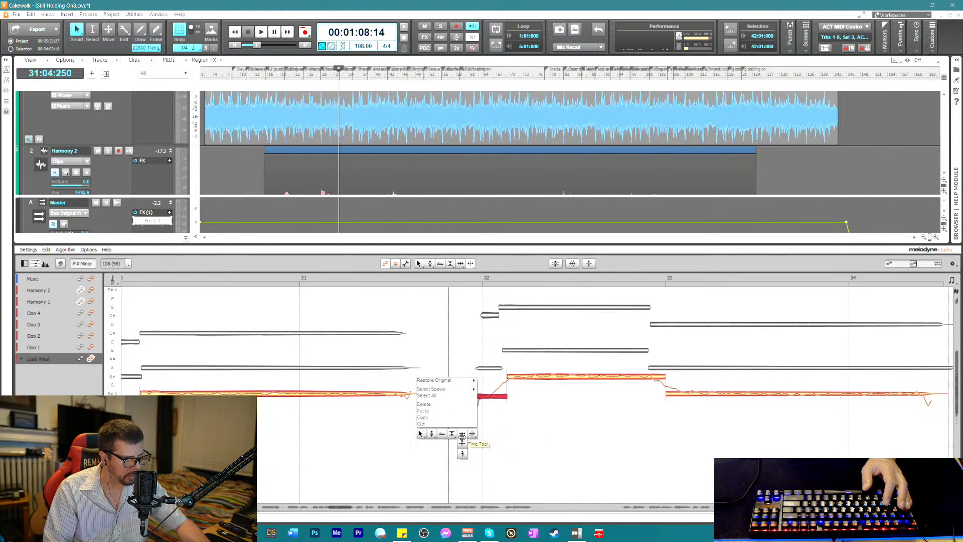
left_click(462, 434)
left_click_drag(490, 399, 487, 396)
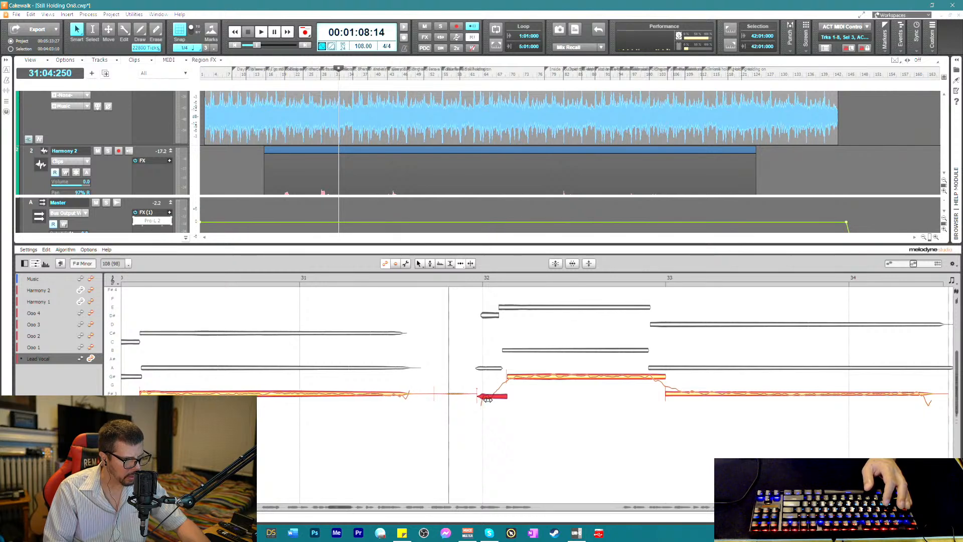
key("space")
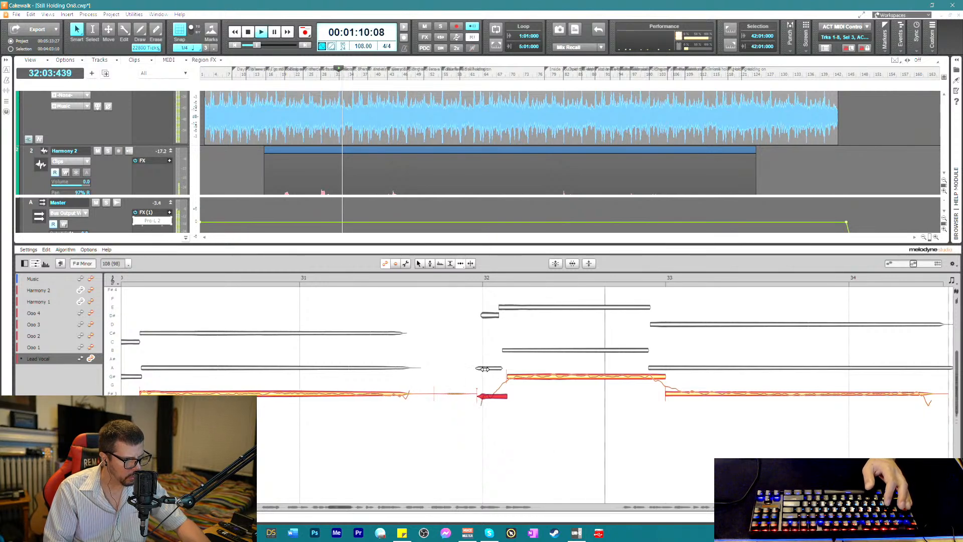
key("space")
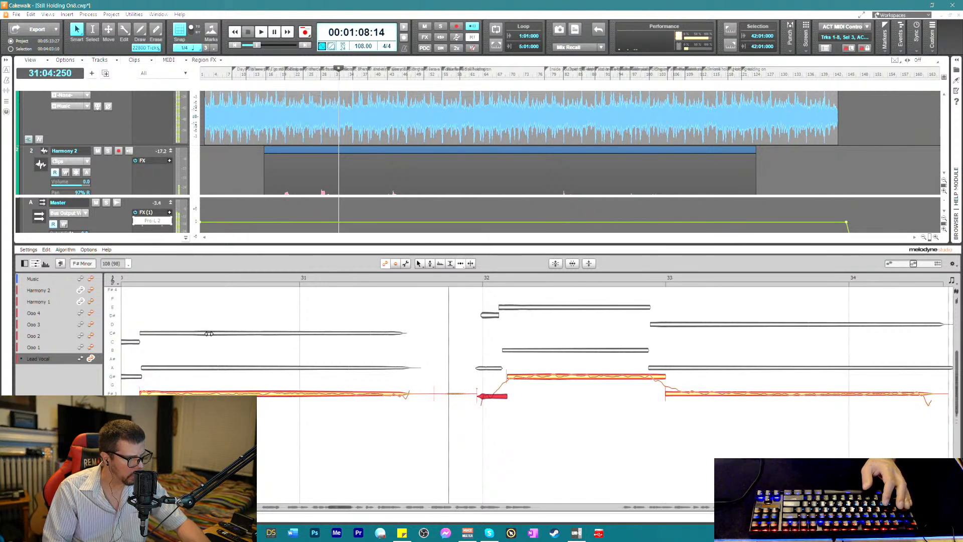
- Make only both harmony tracks editable and align the short Harmony 1 note's start and end at bar 32 with the lead vocal
left_click(91, 301)
left_click(91, 290)
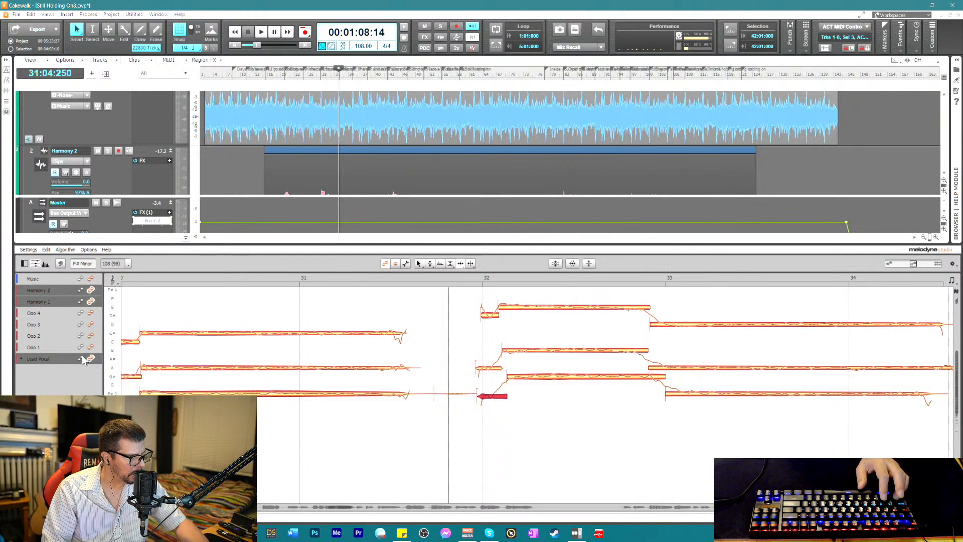
left_click(80, 358)
left_click(486, 370)
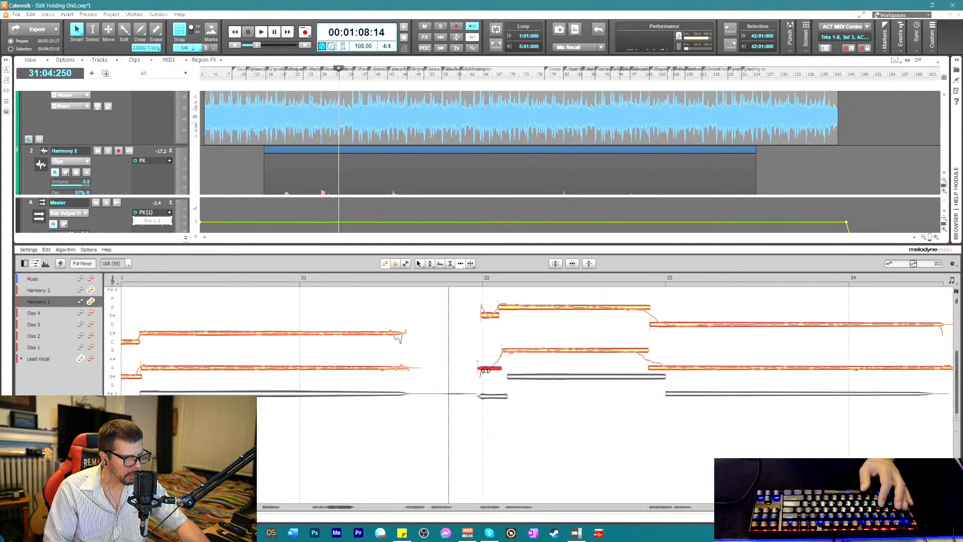
left_click(509, 350)
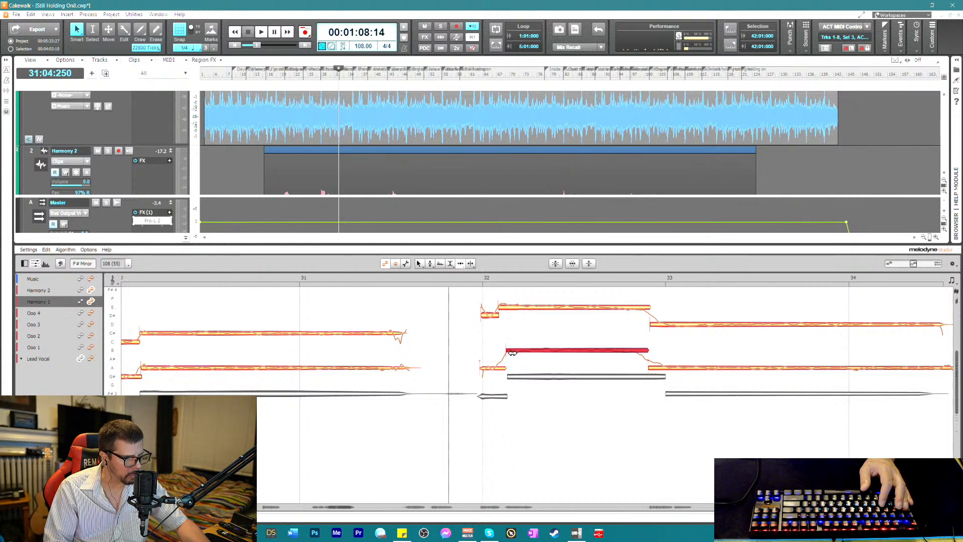
- Align the short Harmony 2 note's boundaries at bar 32, play it back, and adjust the harmony note transitions just before bar 33
left_click(506, 308)
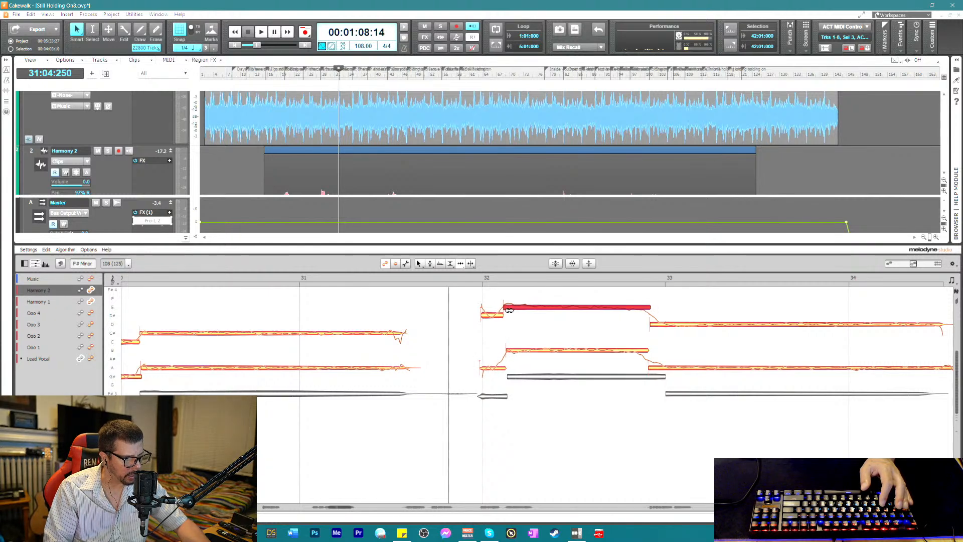
left_click(487, 315)
key("space")
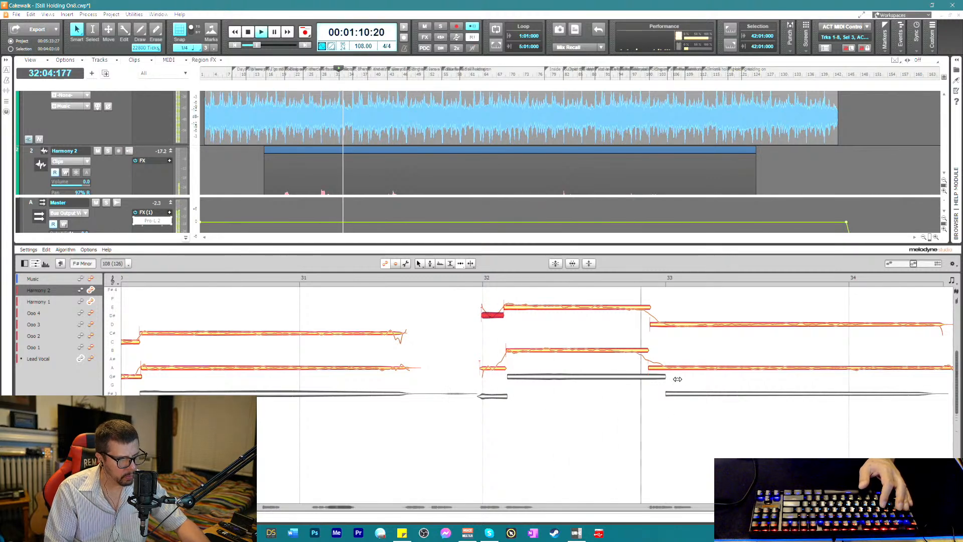
key("space")
left_click(660, 368)
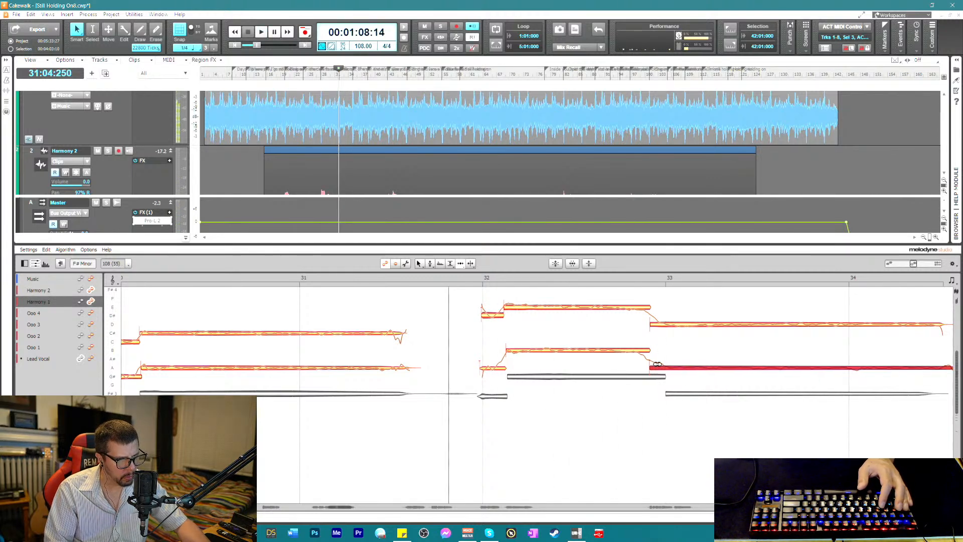
left_click(653, 322)
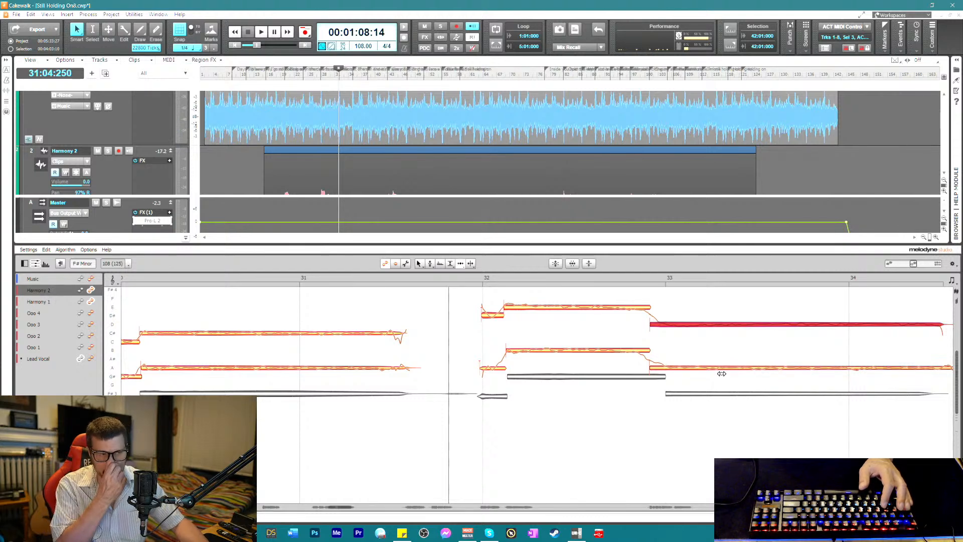
- Set the Harmony 1 notes from bar 32 to past bar 34 to +1.80 dB with the Amplitude tool, checking with playback
left_click_drag(458, 303, 699, 333)
right_click(640, 331)
left_click(621, 329)
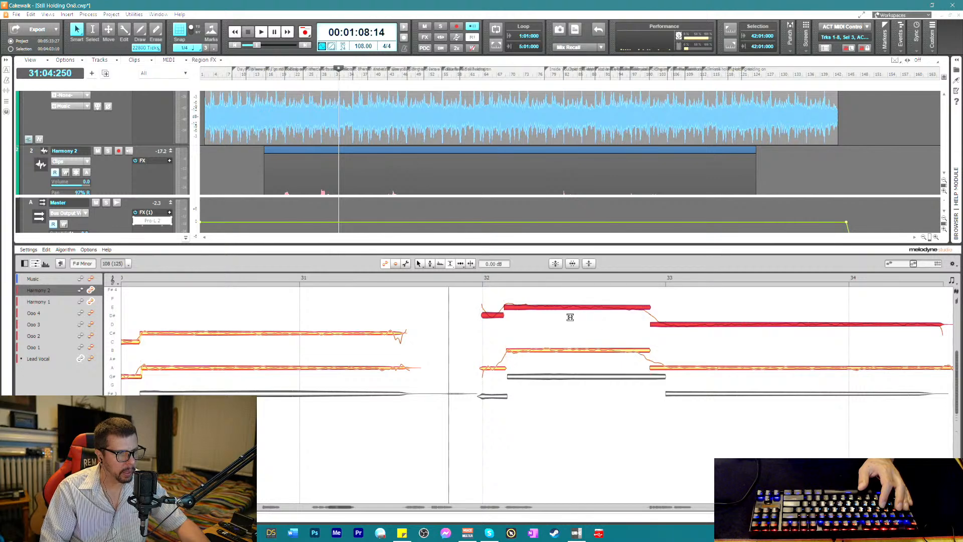
key("space")
left_click_drag(474, 347, 657, 379)
left_click_drag(578, 343, 584, 337)
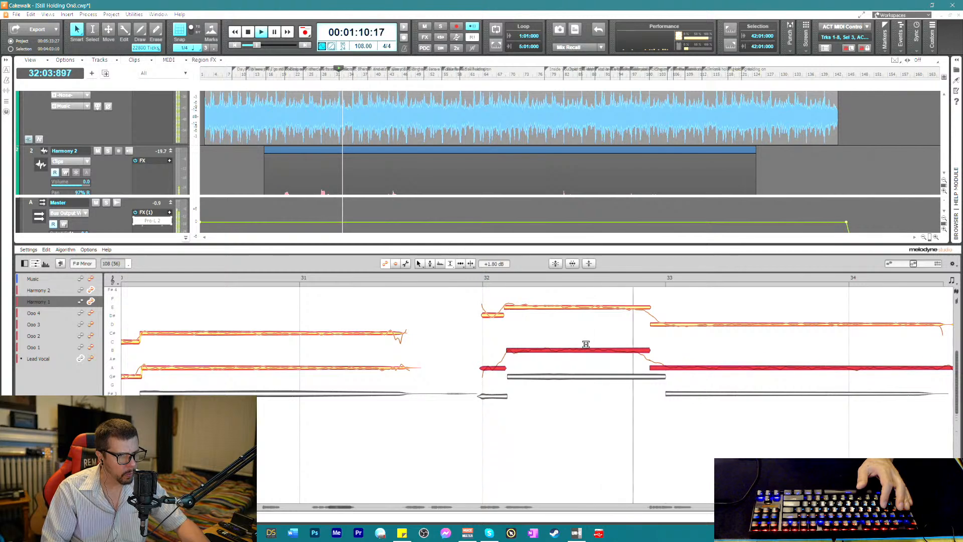
left_click(694, 357)
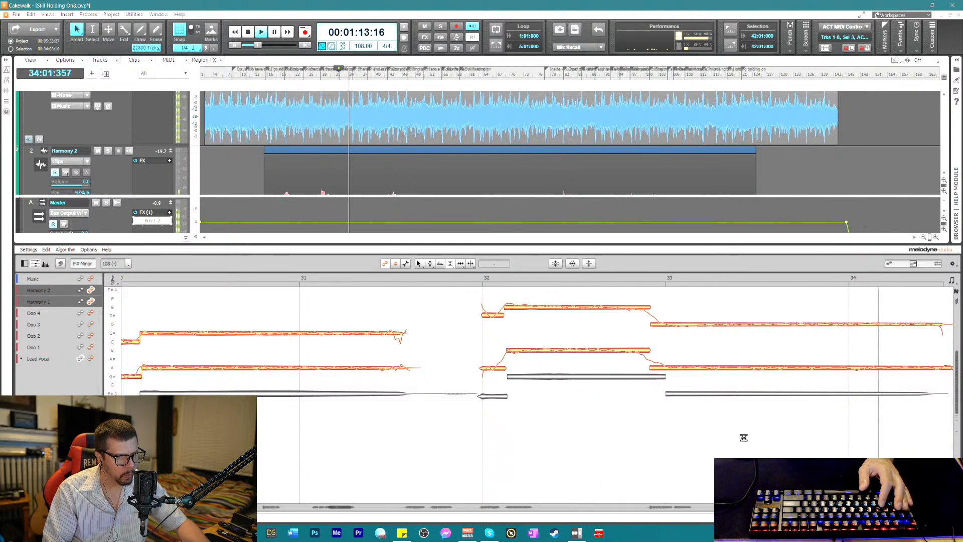
key("space")
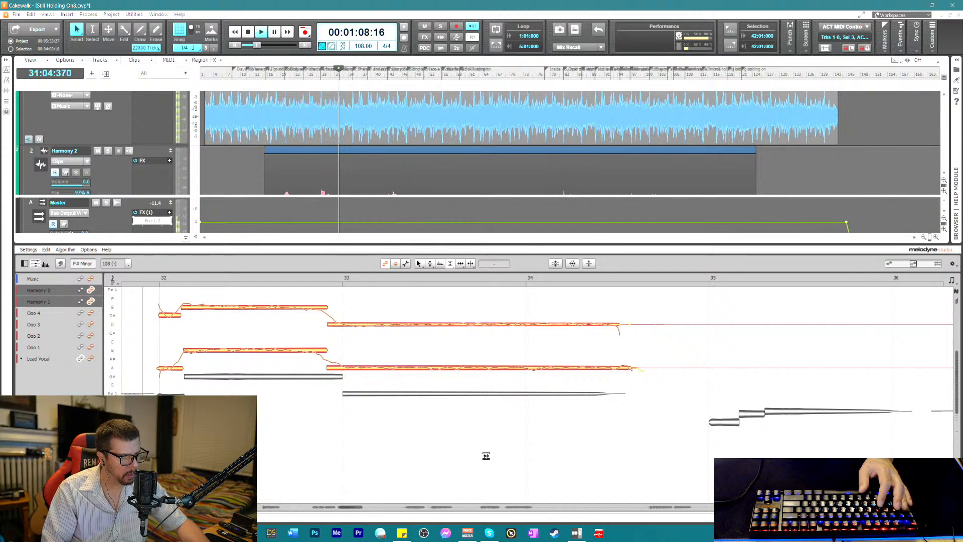
- Shorten the ends of the long Harmony 1 and Harmony 2 notes after bar 34 with the Time tool to match the lead vocal
right_click(618, 391)
left_click(658, 391)
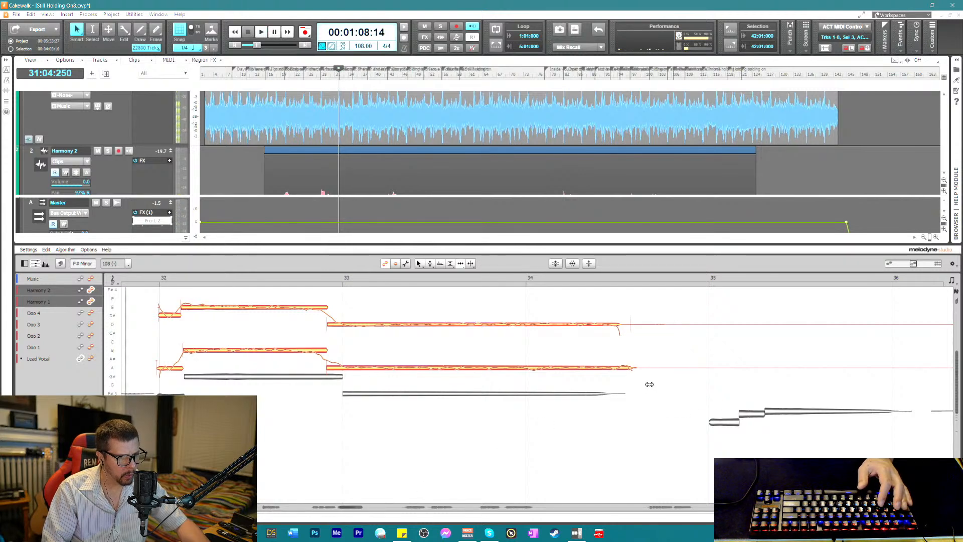
left_click(630, 366)
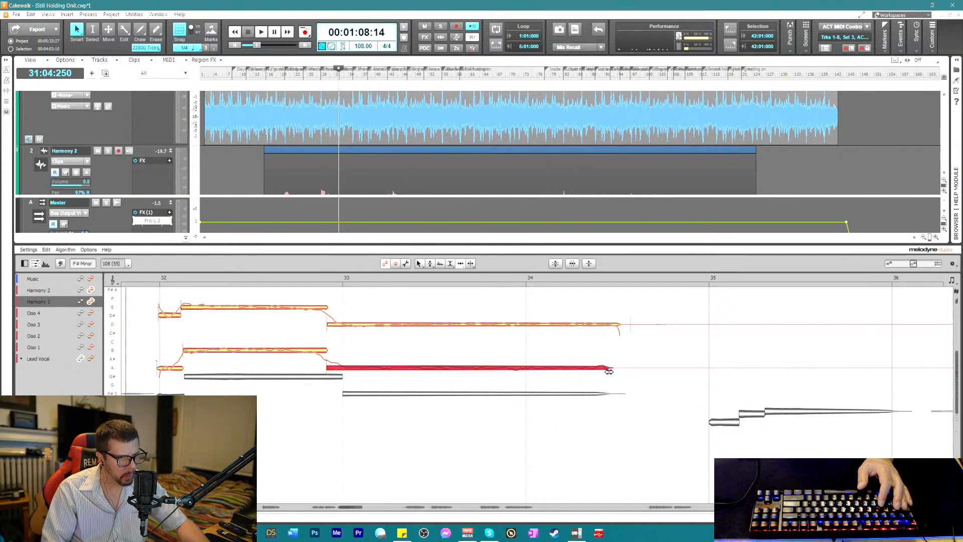
key("space")
left_click(617, 325)
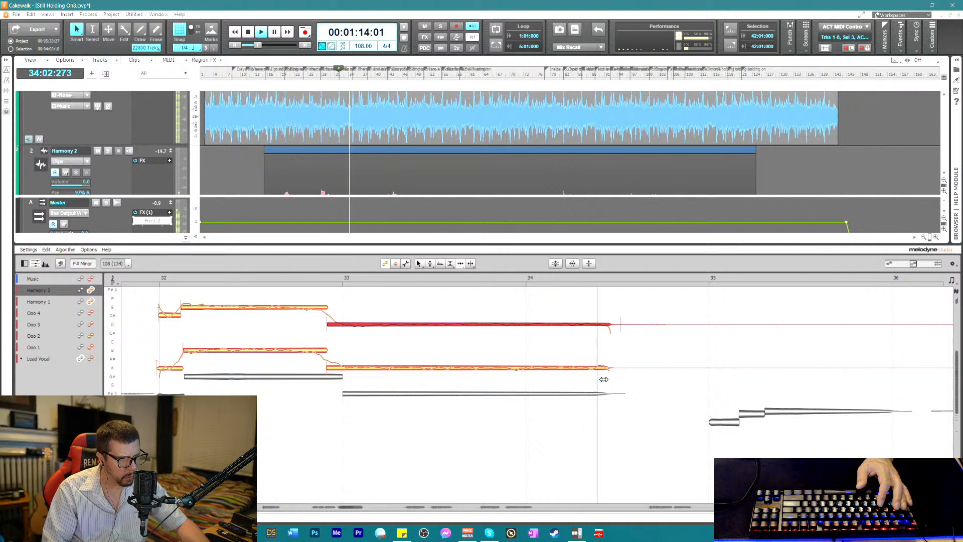
key("space")
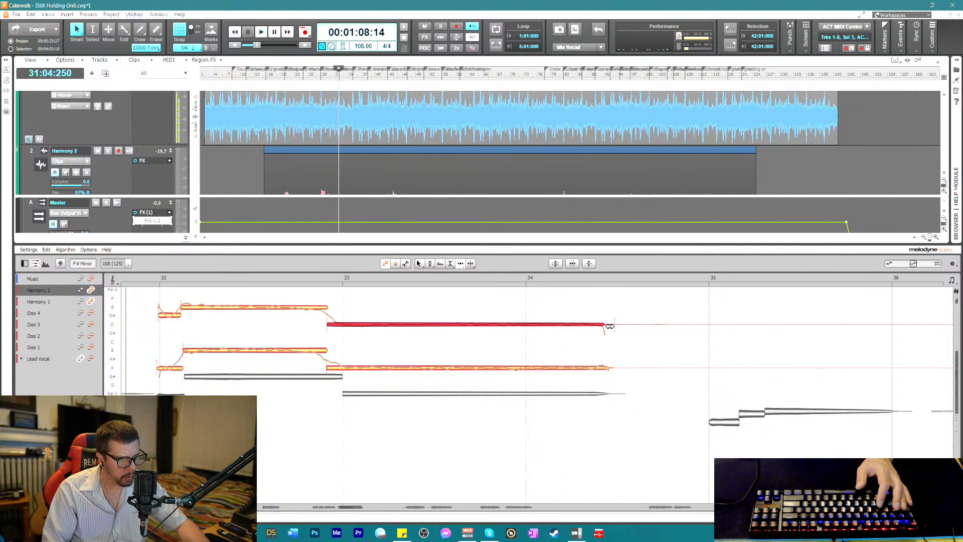
key("space")
left_click(608, 367)
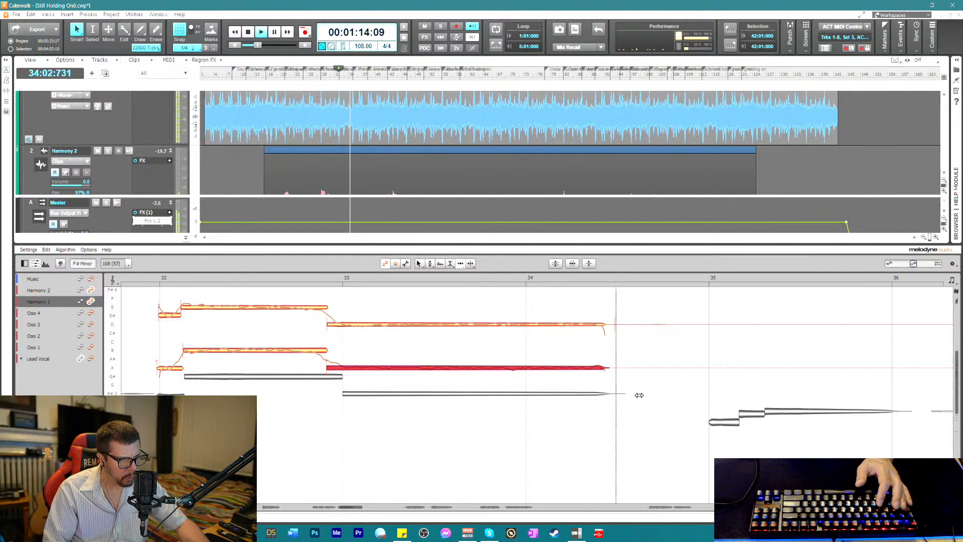
key("space")
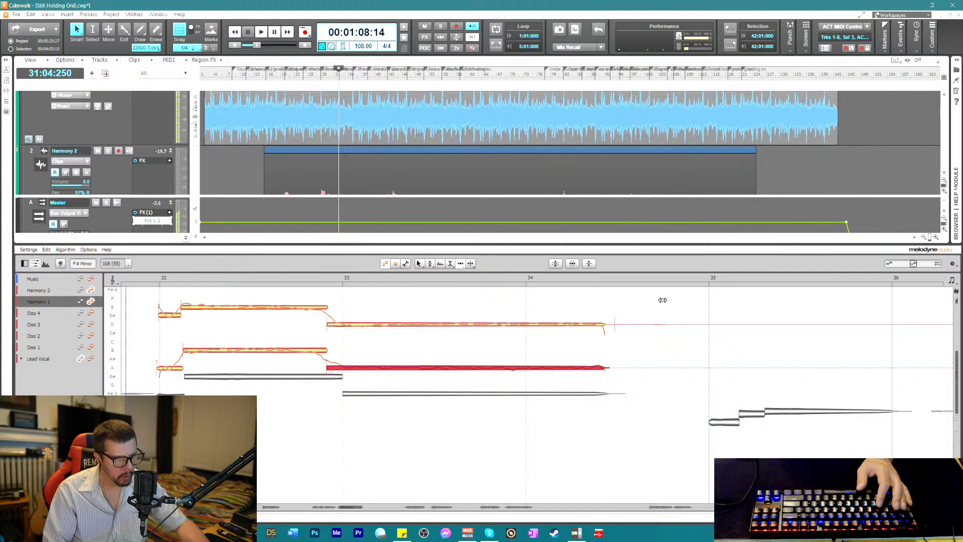
- Delete the faint leftover segments of both harmonies that follow the long notes past bar 34
right_click(651, 350)
left_click(658, 348)
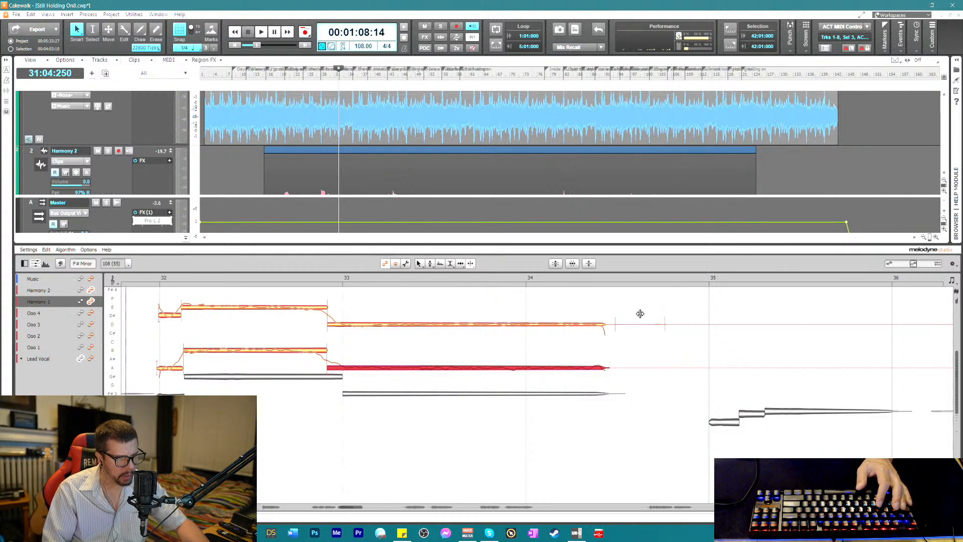
left_click_drag(640, 313, 672, 368)
key("Delete")
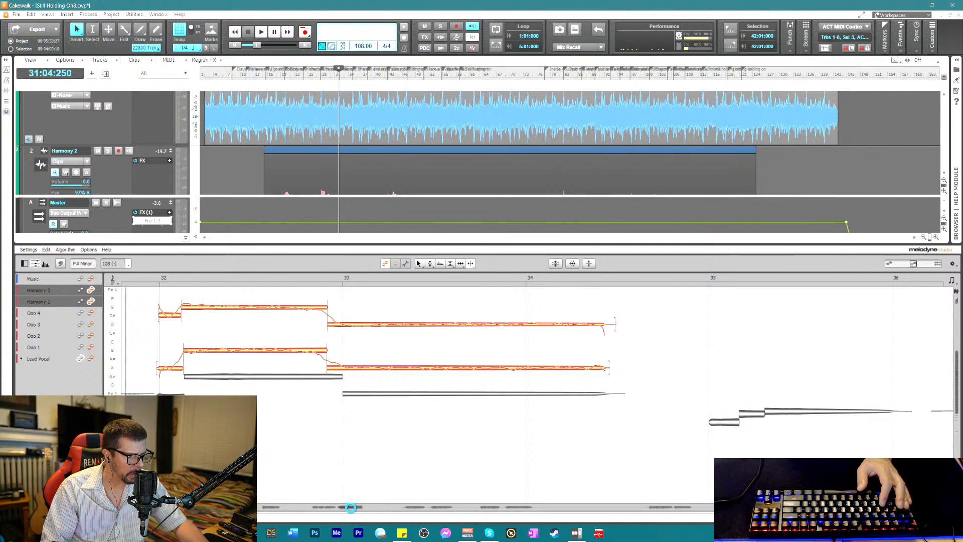
- Delete the faint noise segments of both harmonies between bars 42 and 43, including the low one, checking with playback
left_click_drag(351, 508, 409, 518)
left_click_drag(392, 316, 475, 393)
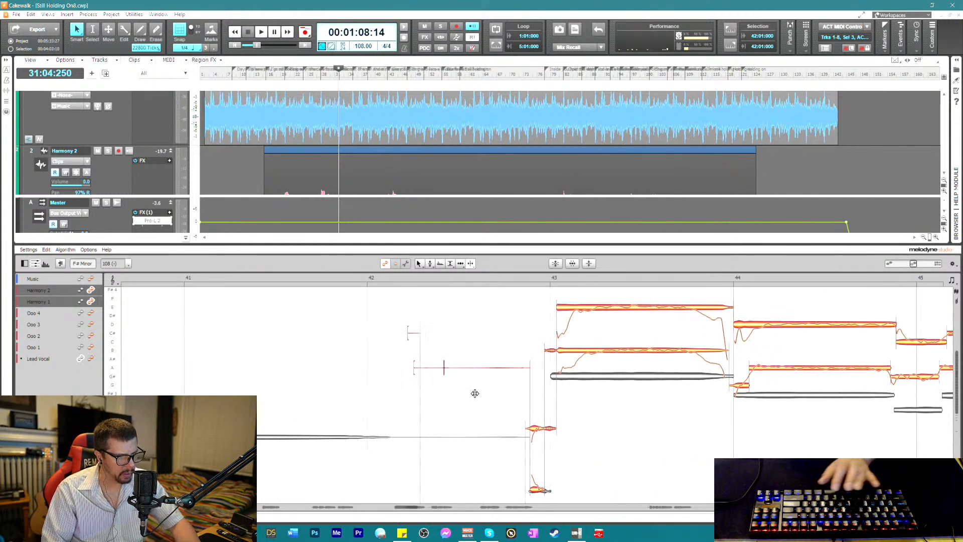
scroll(496, 359, "up", 1)
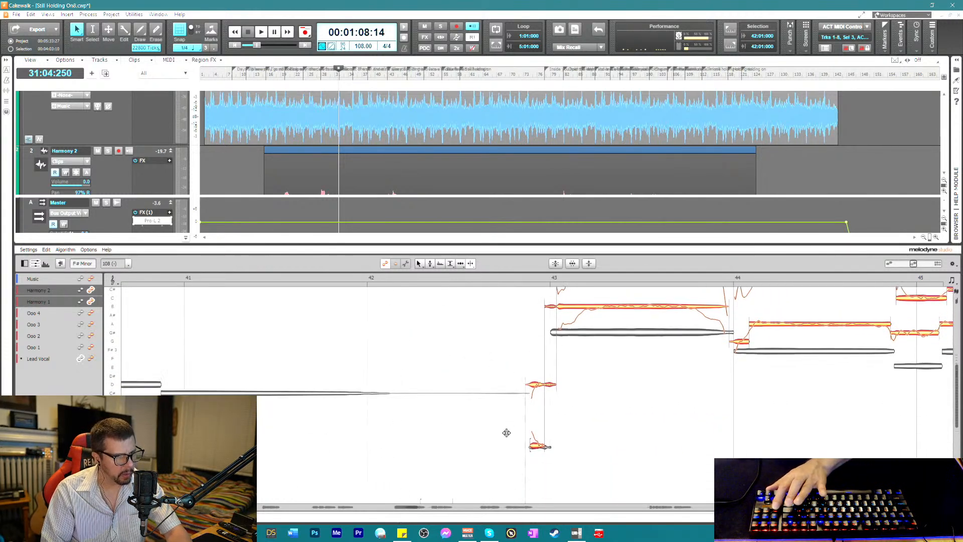
left_click(505, 277)
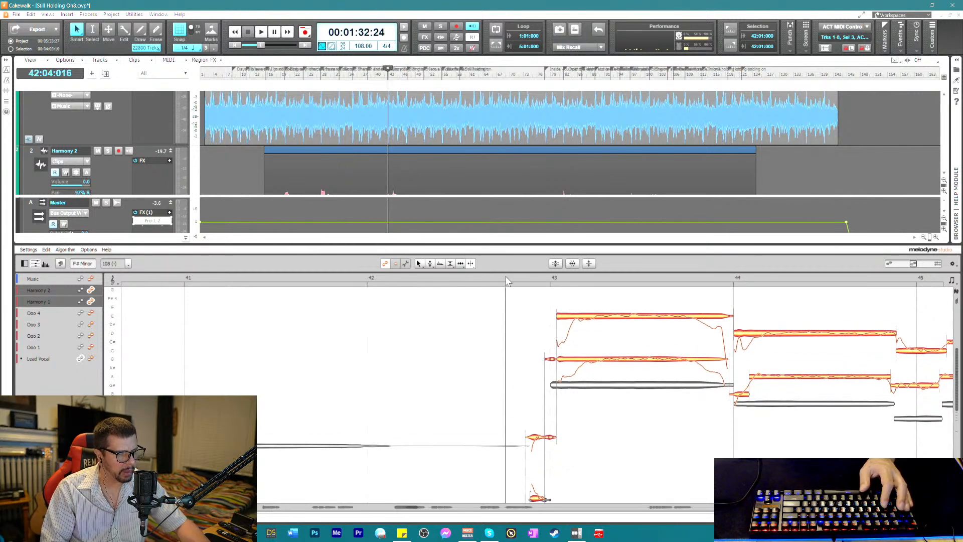
key("space")
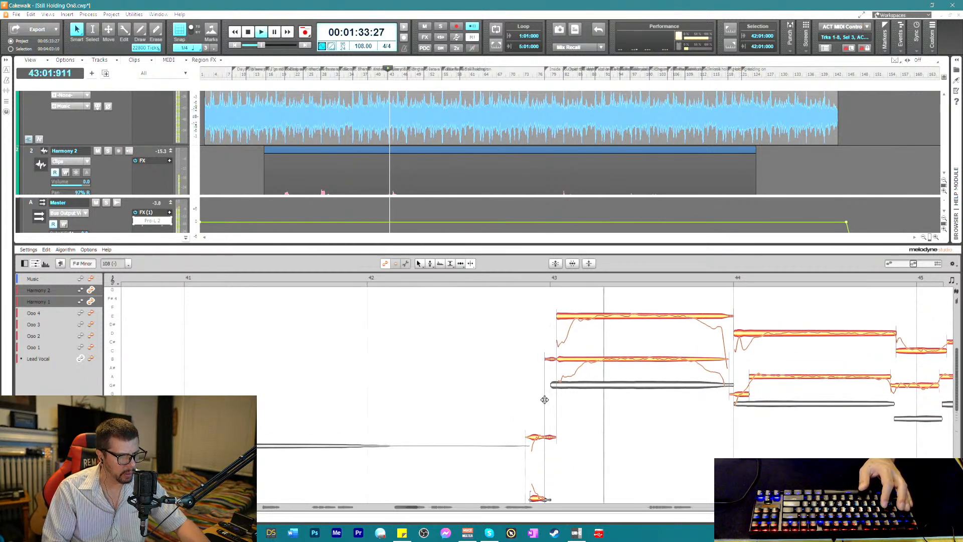
scroll(550, 456, "down", 7)
key("space")
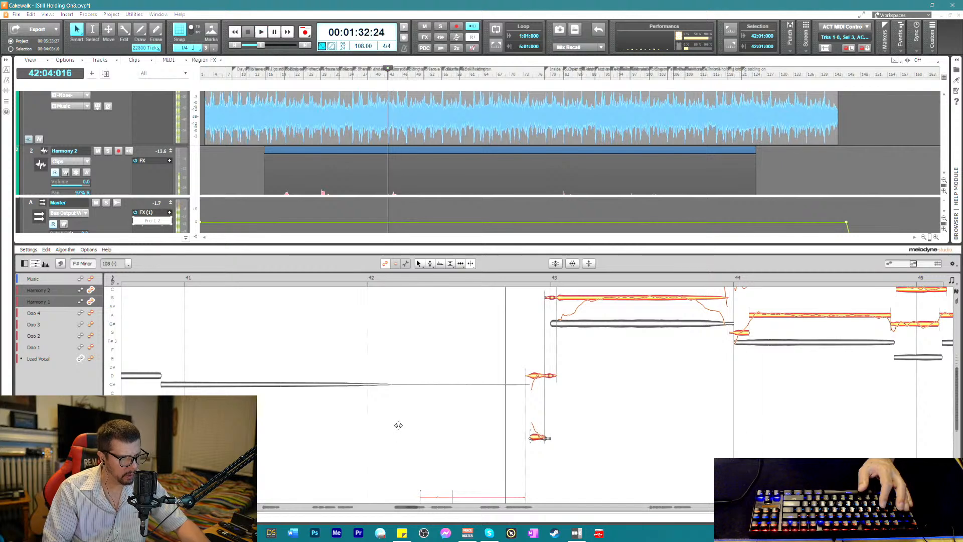
scroll(426, 424, "down", 3)
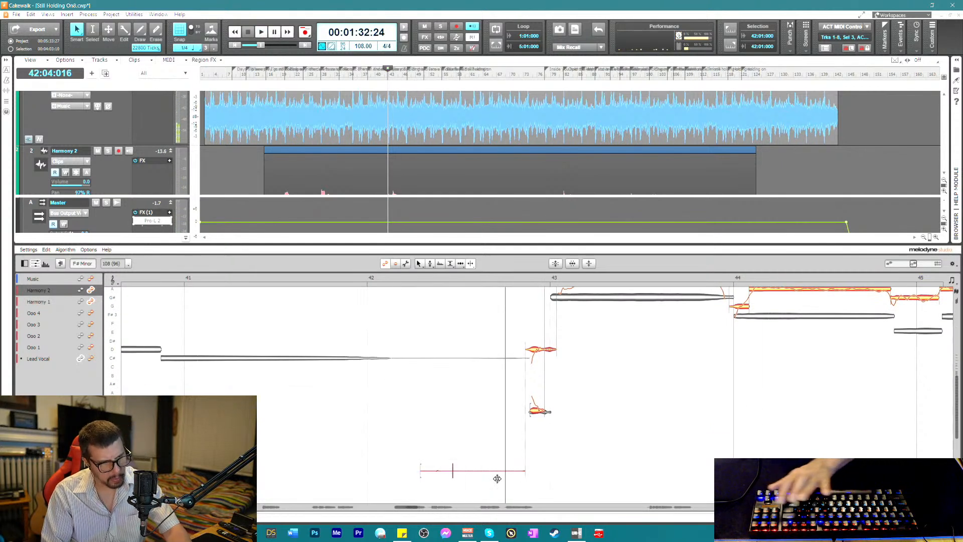
scroll(521, 432, "up", 3)
- With the Amplitude tool, set the short sounds just before bar 43 to -3.36 dB for Harmony 2 and -2.64 dB for Harmony 1, then play back
right_click(537, 386)
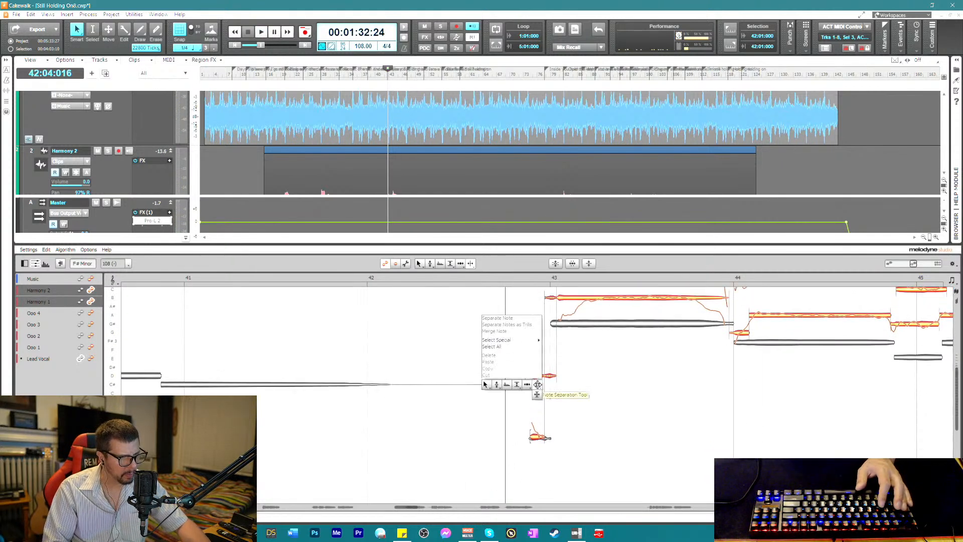
left_click(525, 387)
left_click(533, 377)
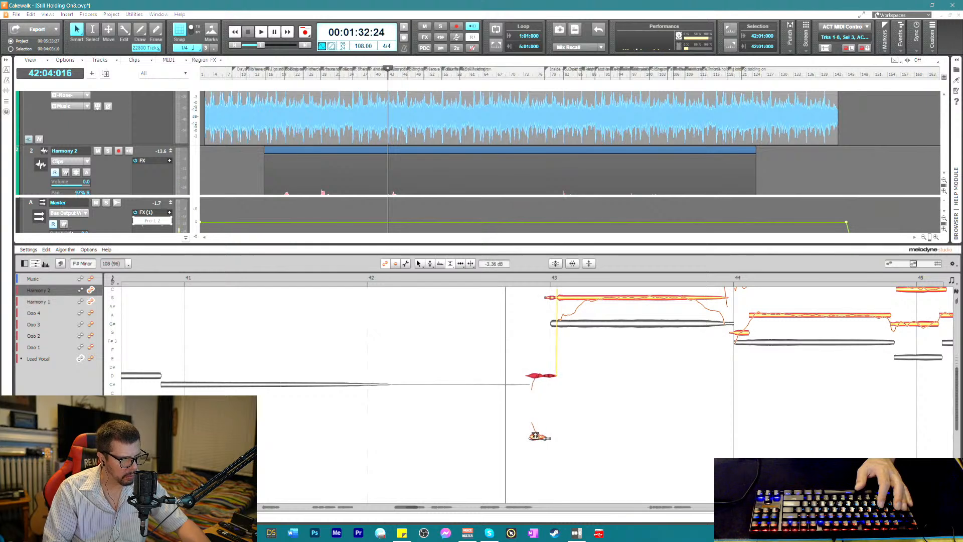
left_click(534, 436)
key("space")
scroll(531, 383, "up", 8)
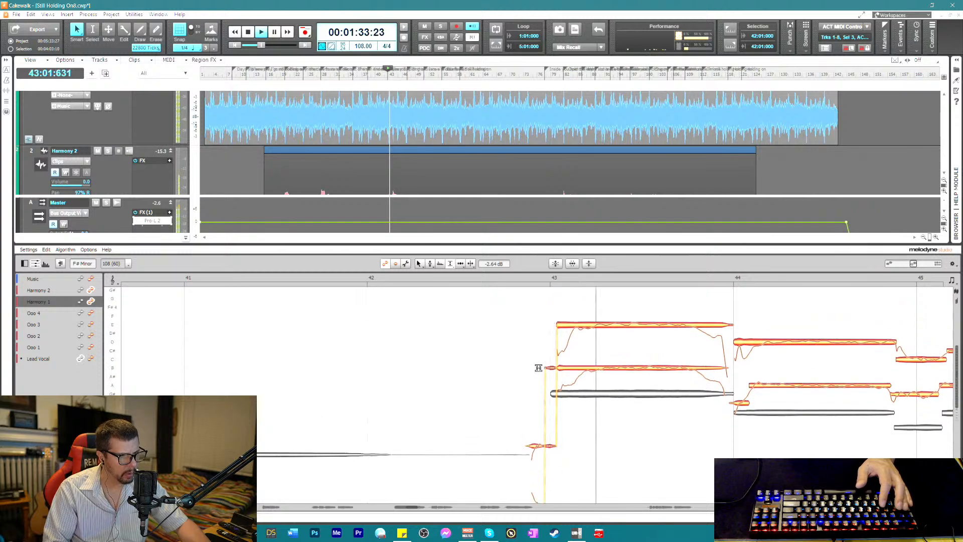
scroll(538, 367, "up", 4)
key("space")
- Split the rising starts off the long Harmony 2 and Harmony 1 notes at bar 43 with the Note Separation tool
right_click(606, 380)
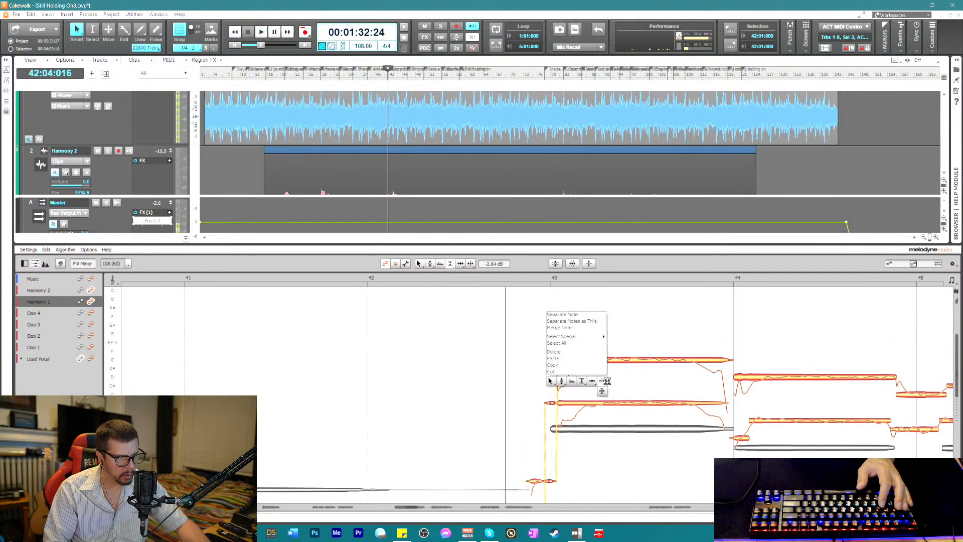
left_click(600, 383)
left_click(575, 360)
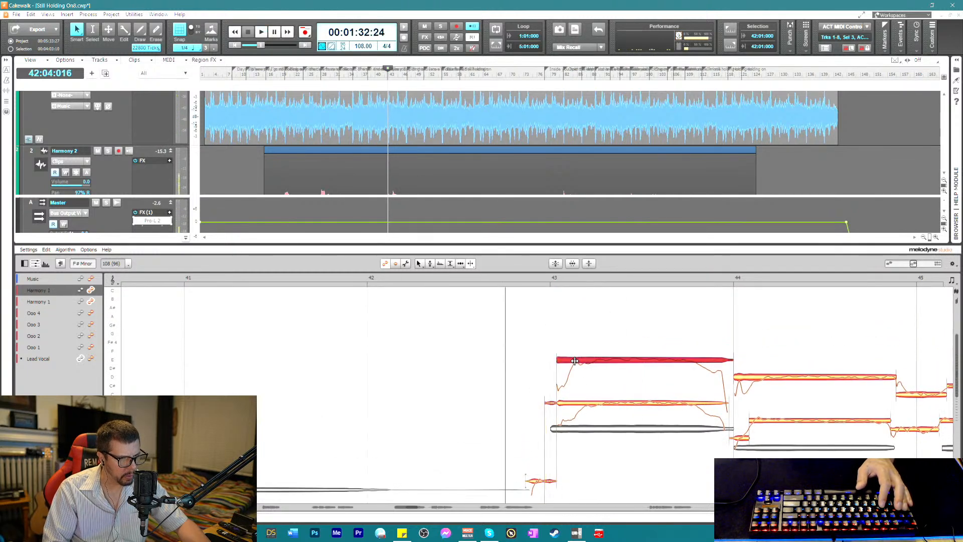
double_click(574, 360)
left_click(582, 403)
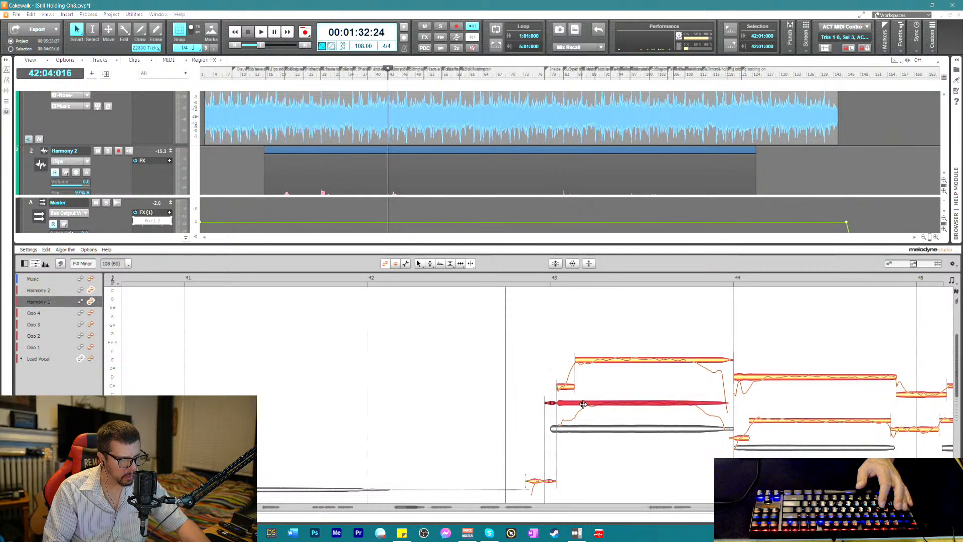
double_click(582, 403)
- Shift the starts of the split Harmony 1 and Harmony 2 notes earlier at bar 43 with the Time tool to match the lead vocal
right_click(556, 440)
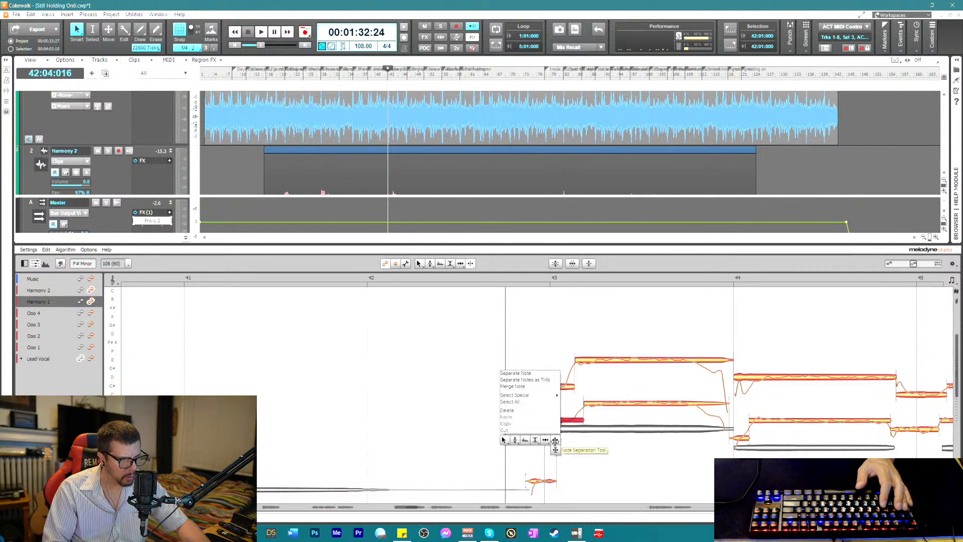
left_click(554, 440)
scroll(556, 447, "up", 2)
scroll(559, 447, "down", 3)
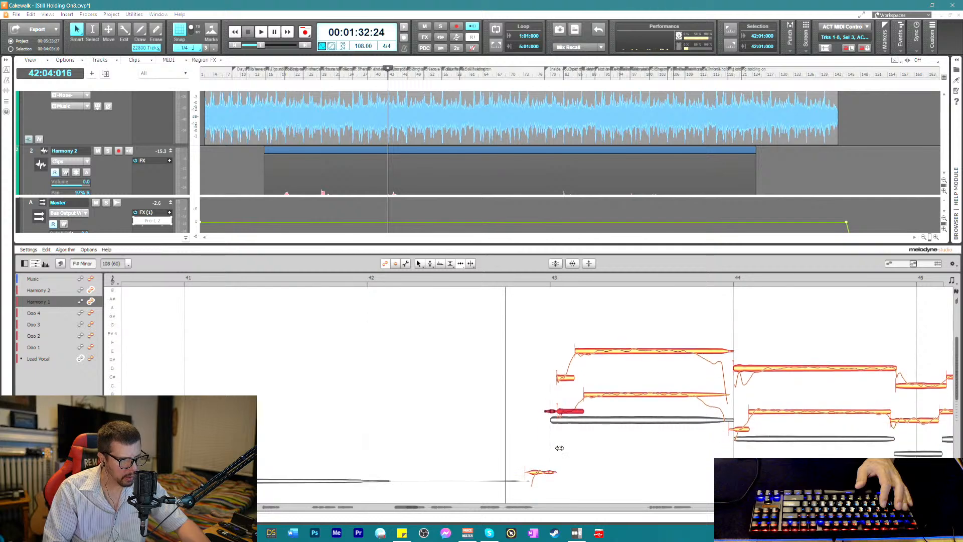
scroll(560, 448, "down", 4)
left_click(561, 342)
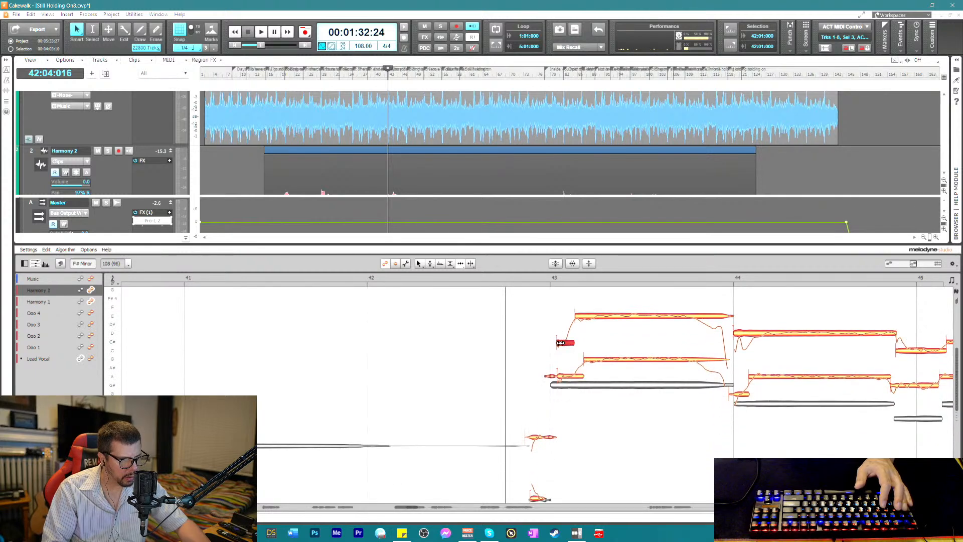
left_click(561, 375)
left_click_drag(600, 359, 592, 359)
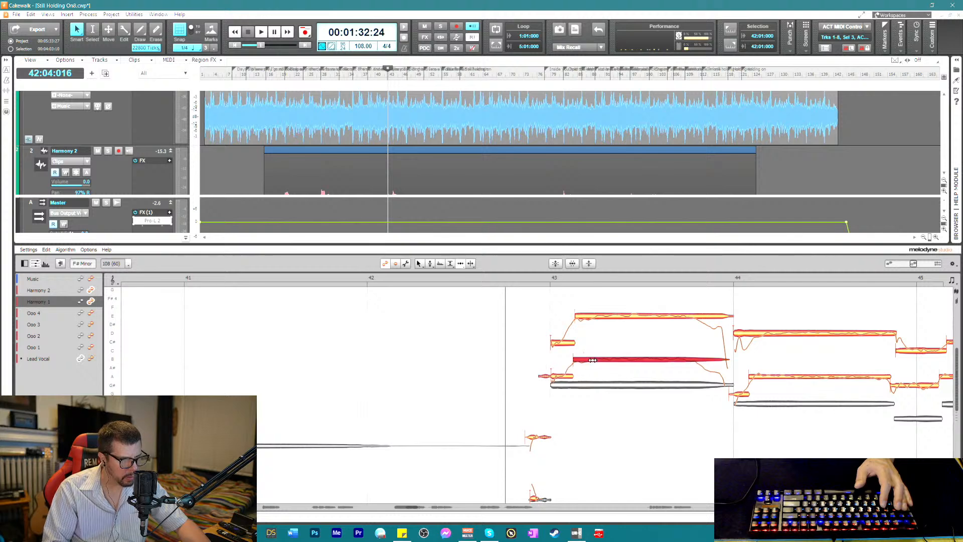
left_click(584, 316)
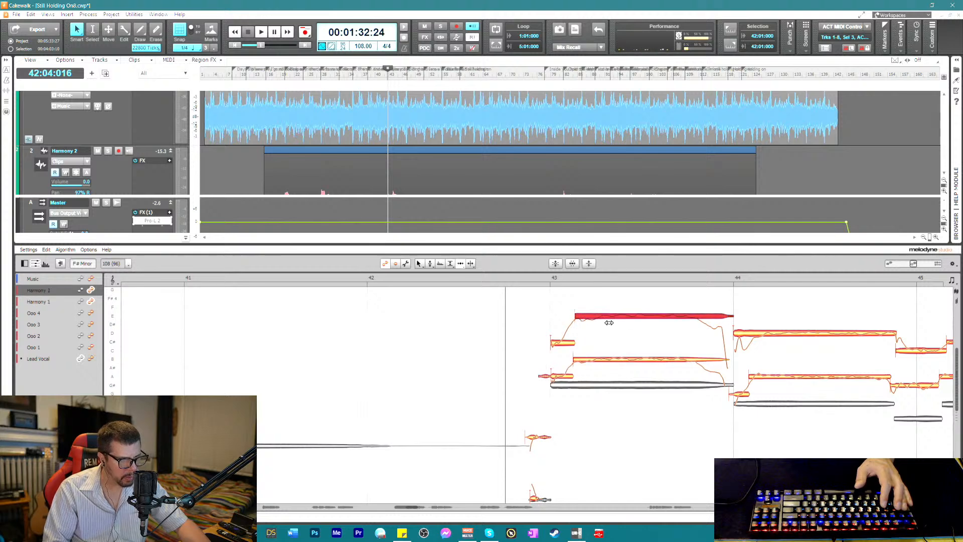
- Split the short start off the long Harmony 2 note at bar 44
right_click(751, 346)
key("Escape")
left_click(754, 333)
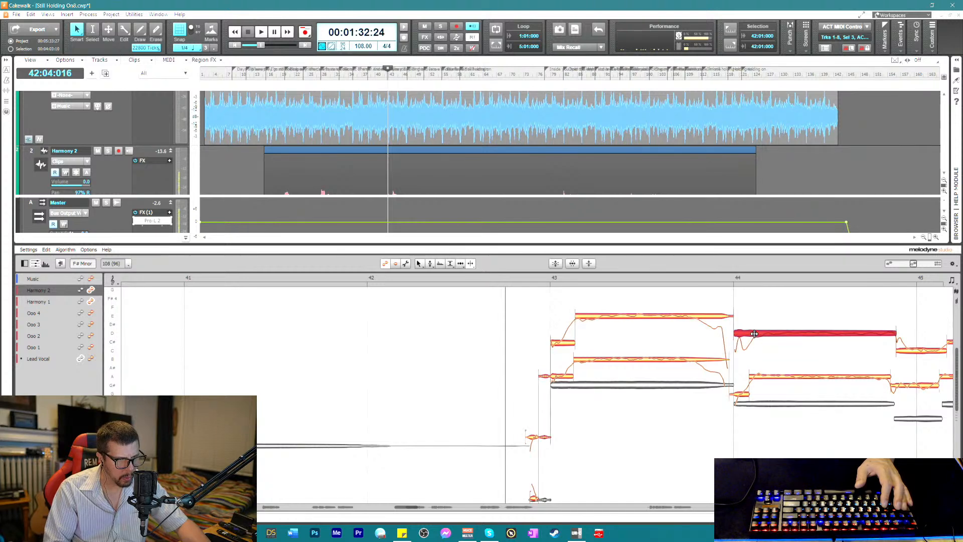
double_click(754, 333)
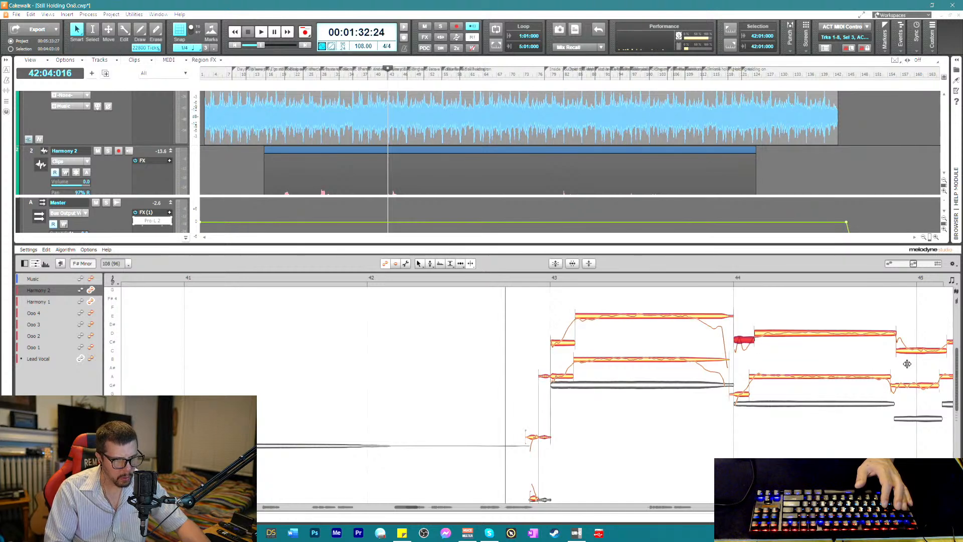
- During playback, set the Harmony 2 levels to -2.28 dB in bar 43, -5.04 dB for the first two bar 44 notes and -2.52 dB around bar 45
left_click_drag(531, 303, 745, 345)
right_click(745, 345)
left_click(677, 341)
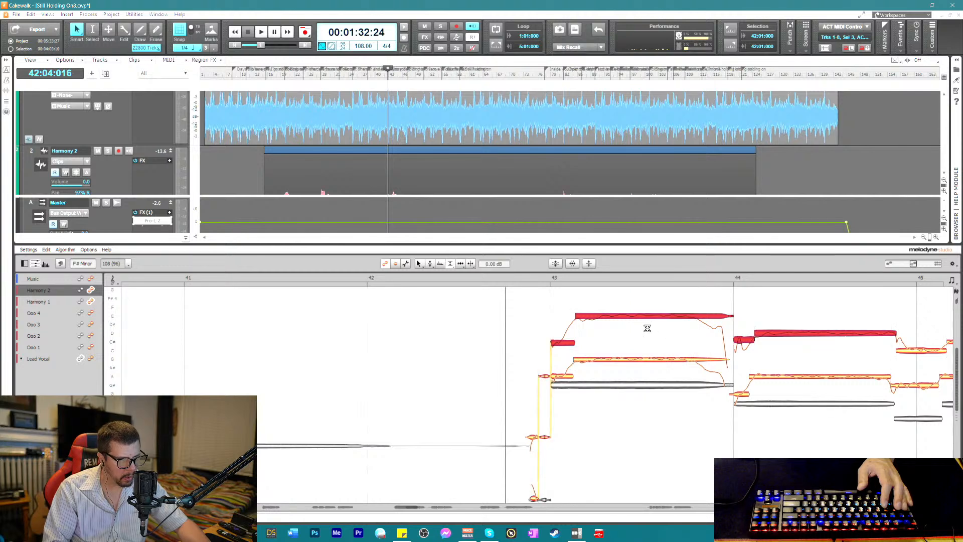
key("space")
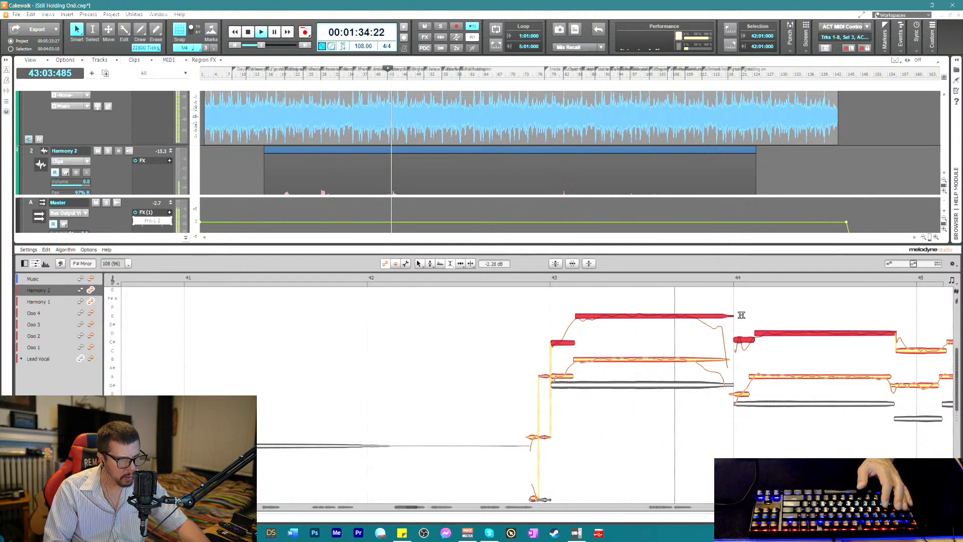
left_click_drag(740, 314, 761, 348)
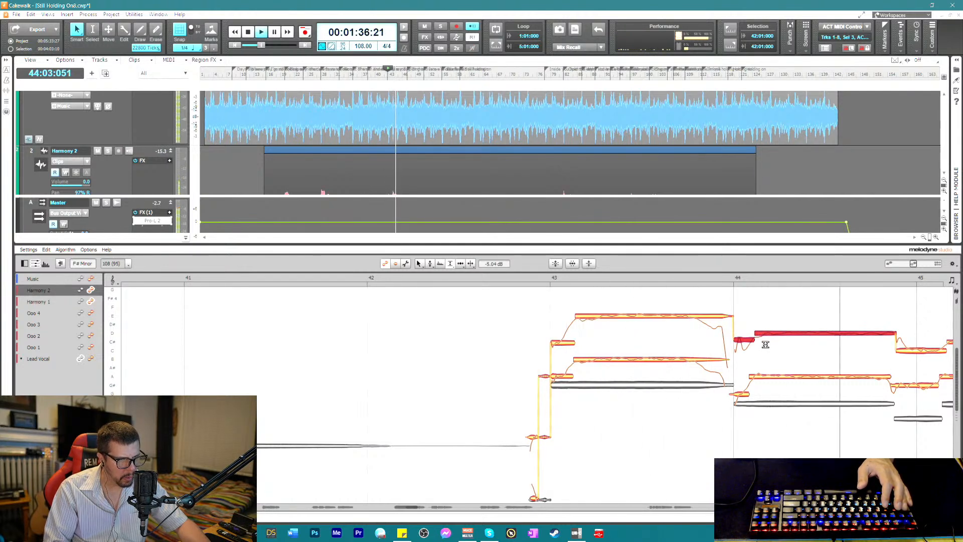
key("Right")
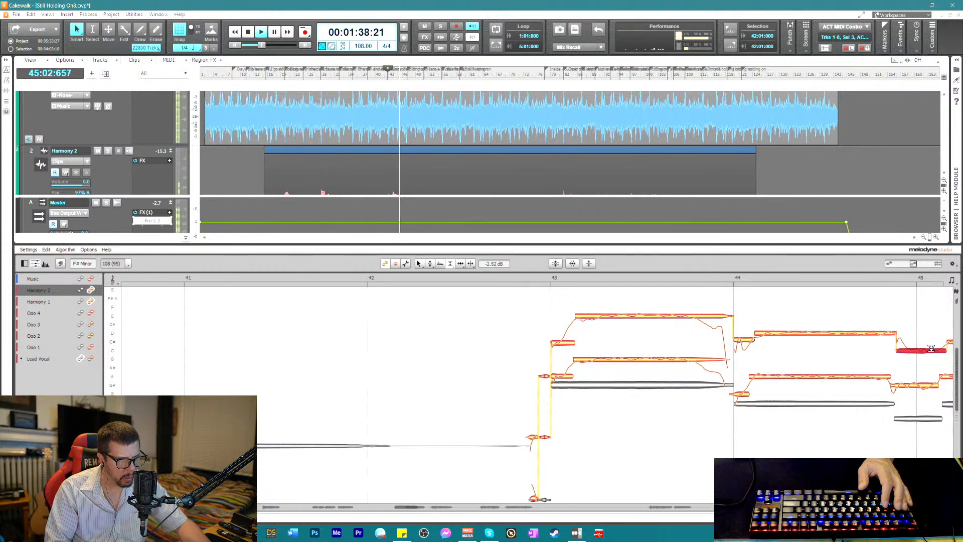
key("space")
- During playback, set the long Harmony 1 notes to +1.32 dB in bar 43 and +1.68 dB in bar 44
key("space")
left_click(609, 359)
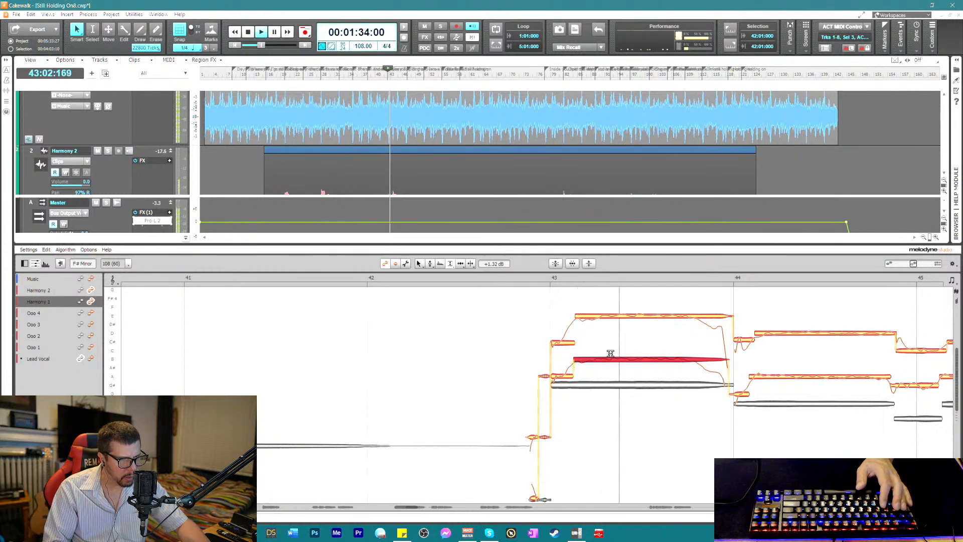
left_click(755, 375)
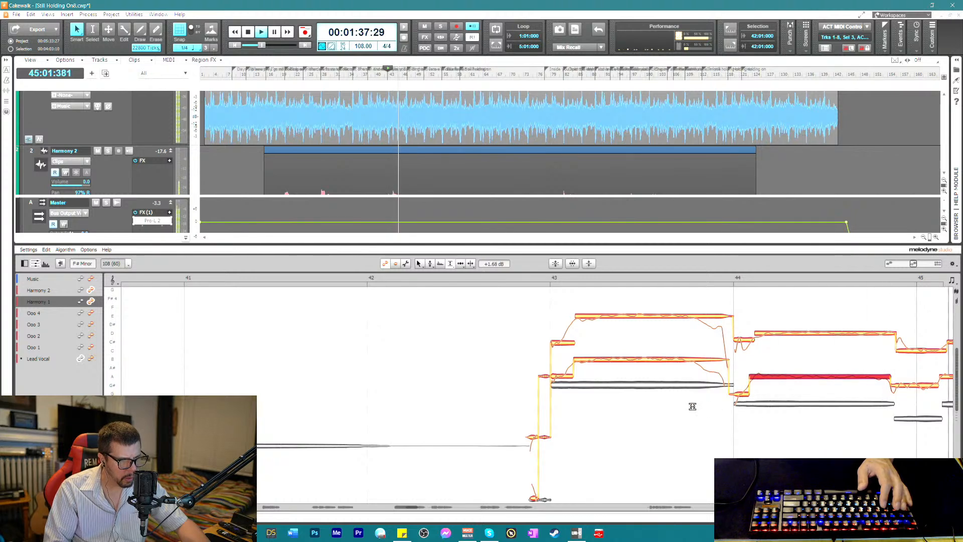
key("space")
- Split the falling ends off the long Harmony 1 and Harmony 2 notes just before bar 44 with the Note Separation tool
right_click(708, 418)
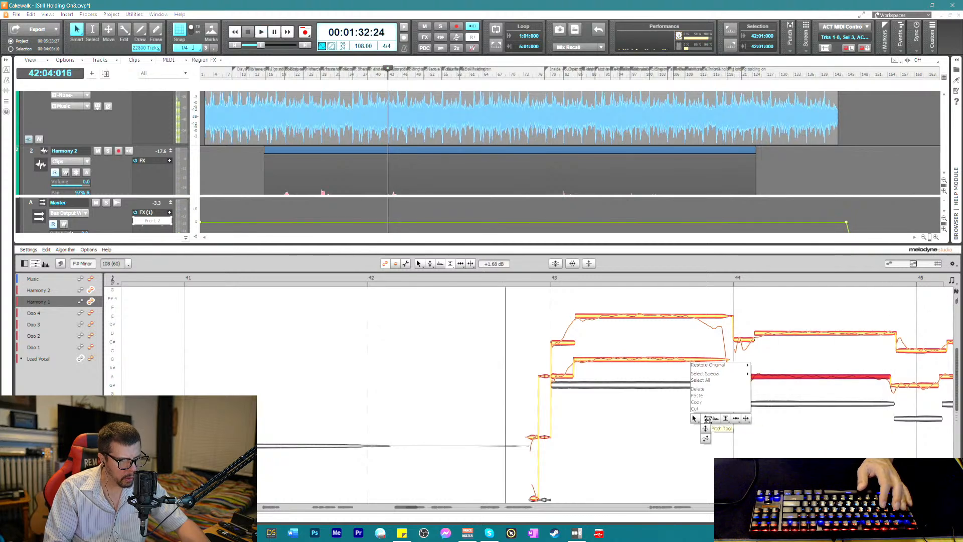
left_click(708, 418)
right_click(725, 424)
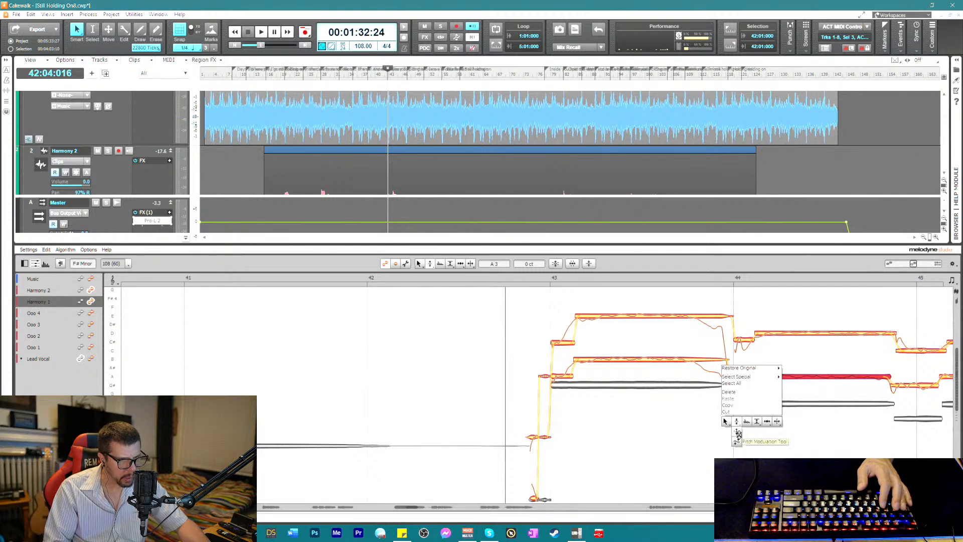
left_click(736, 421)
right_click(720, 358)
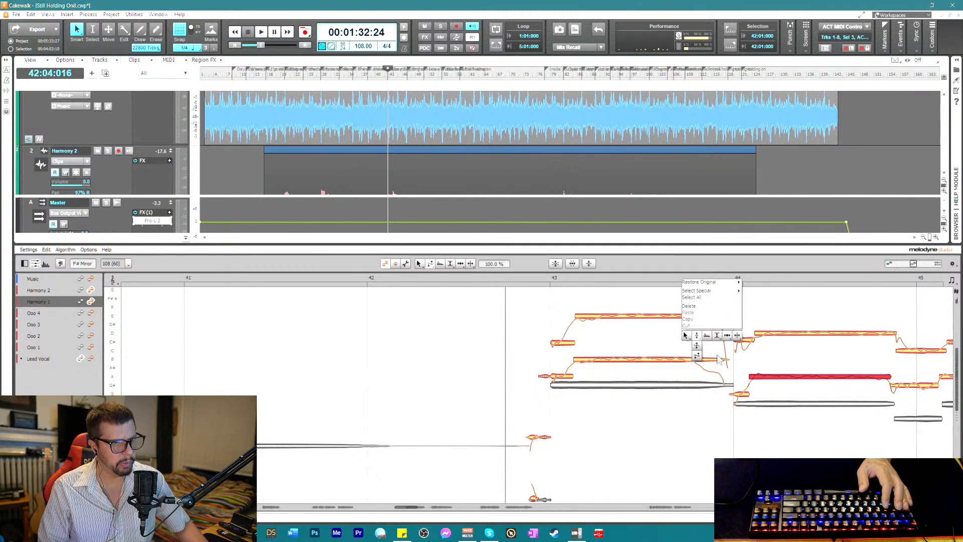
left_click(701, 351)
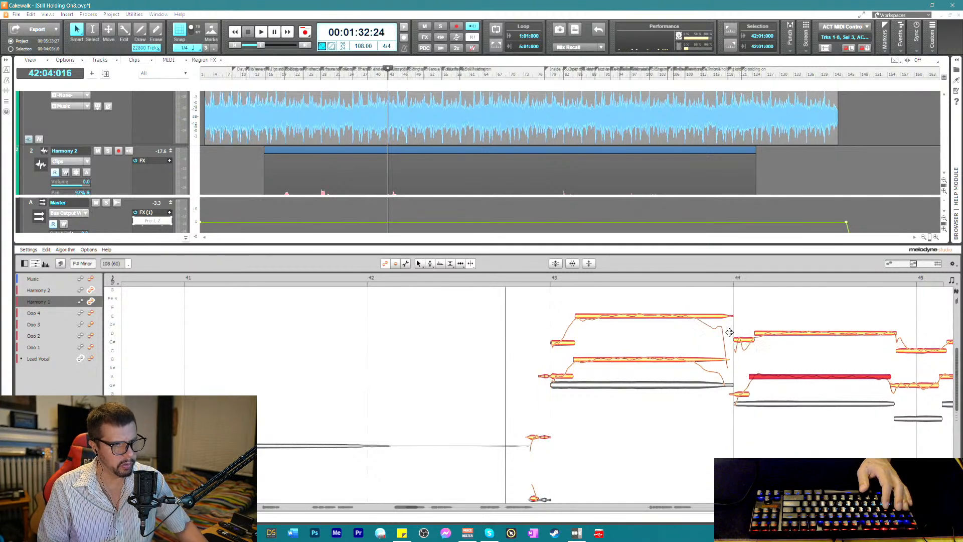
left_click(699, 360)
left_click(697, 317)
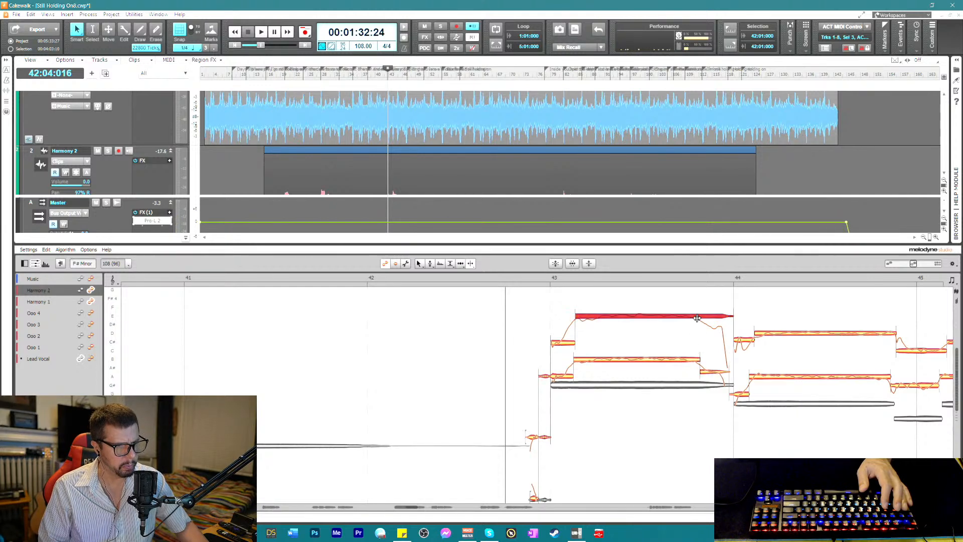
left_click(697, 317)
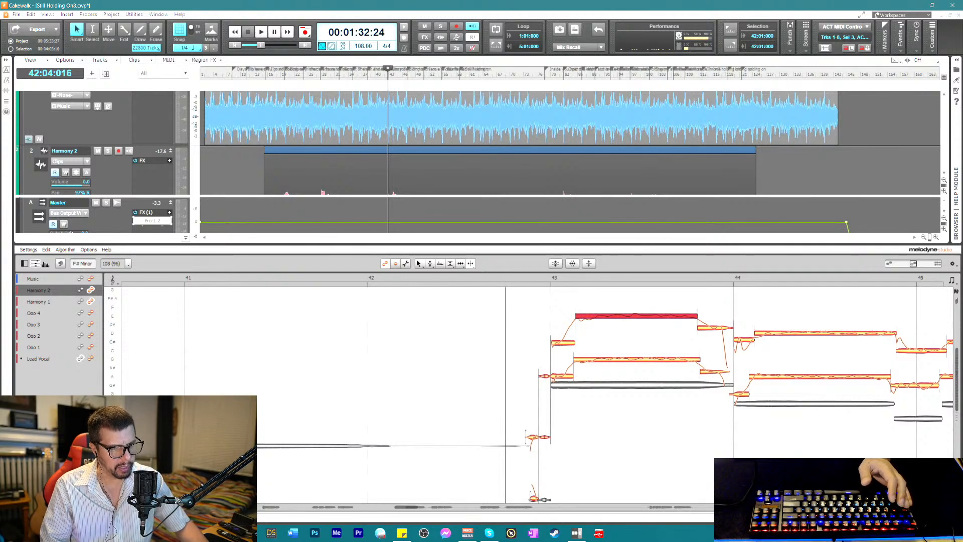
- Adjust the pitch drift of the long Harmony 1 and 2 notes in bars 43 and 44, setting the bar 44 Harmony 1 note to 29%
right_click(544, 368)
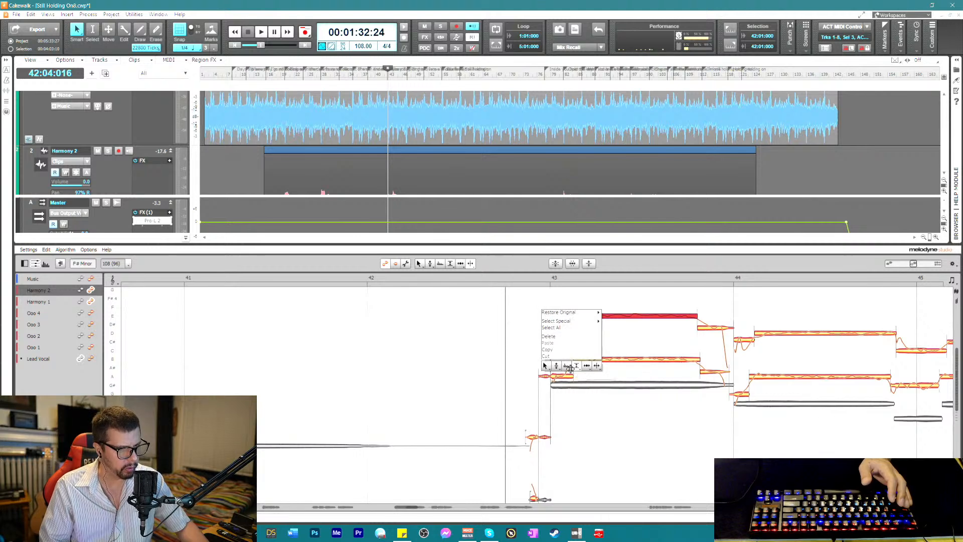
left_click(555, 388)
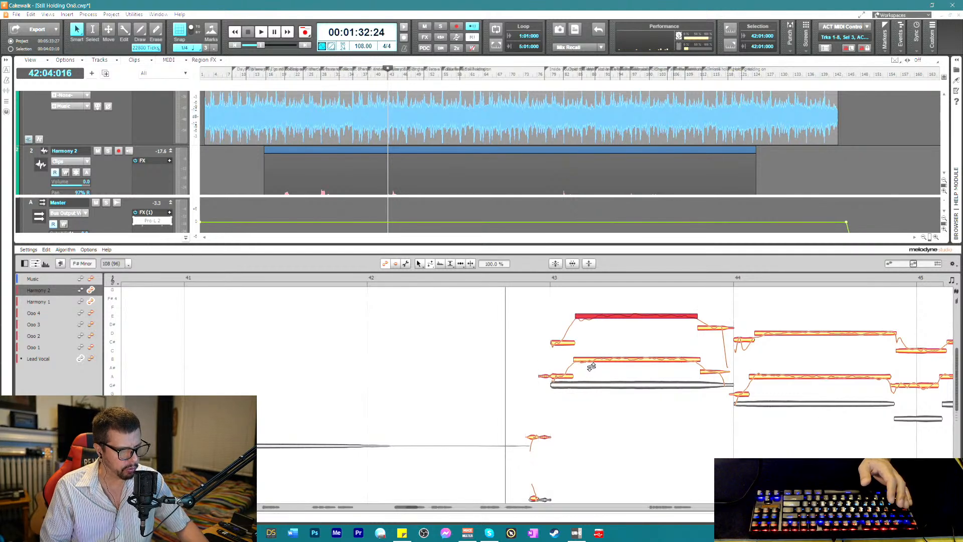
left_click(605, 360)
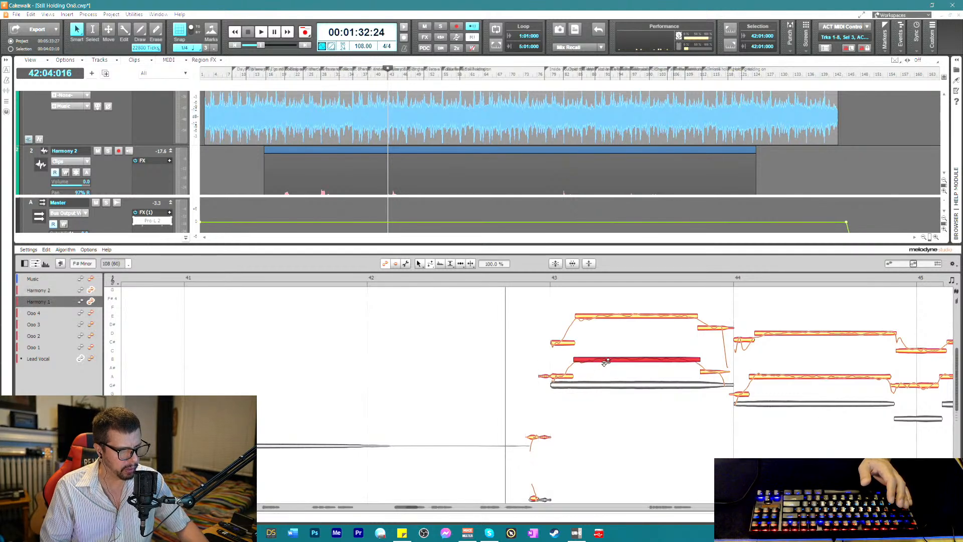
left_click(617, 317)
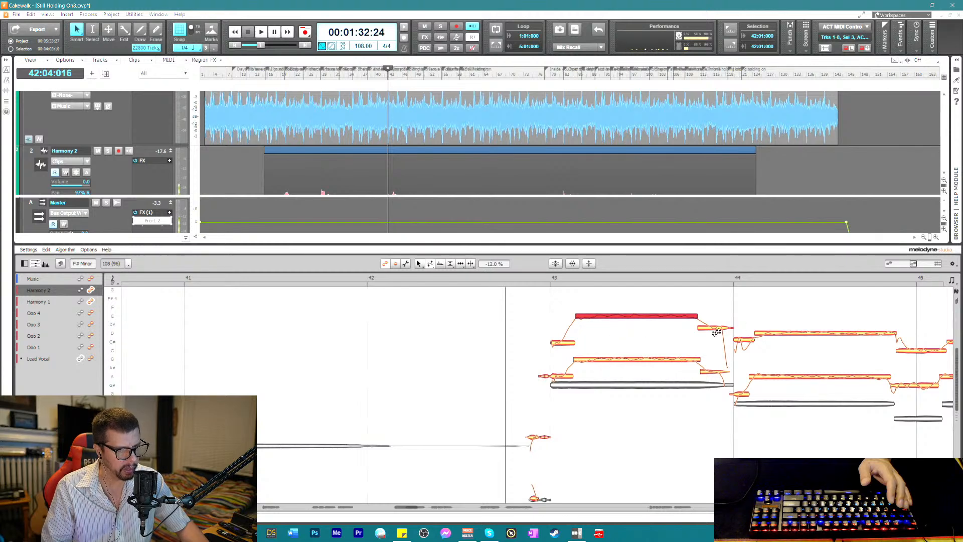
left_click(813, 335)
left_click(808, 377)
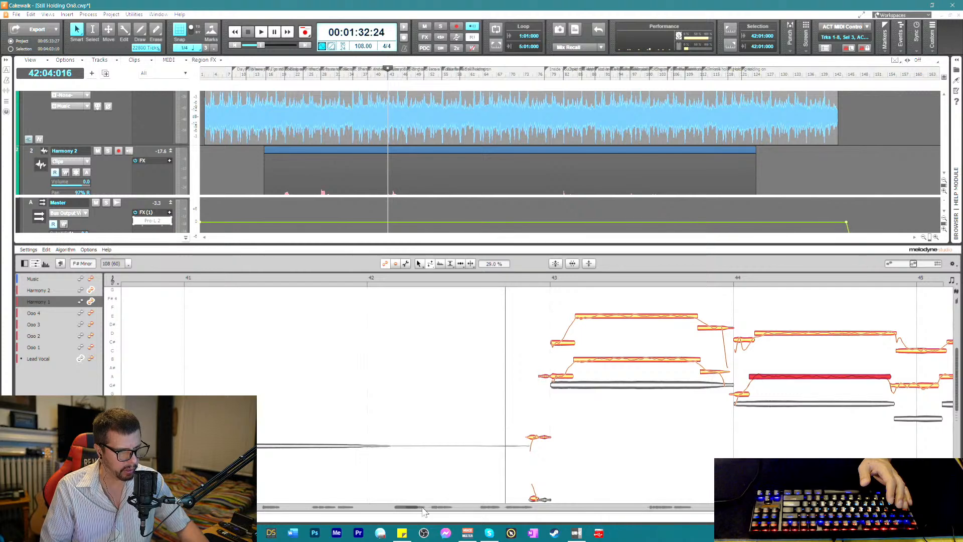
- With the Time tool, start the last two Harmony 2 notes around bar 45 slightly earlier to line up with Harmony 1
left_click_drag(408, 507, 419, 507)
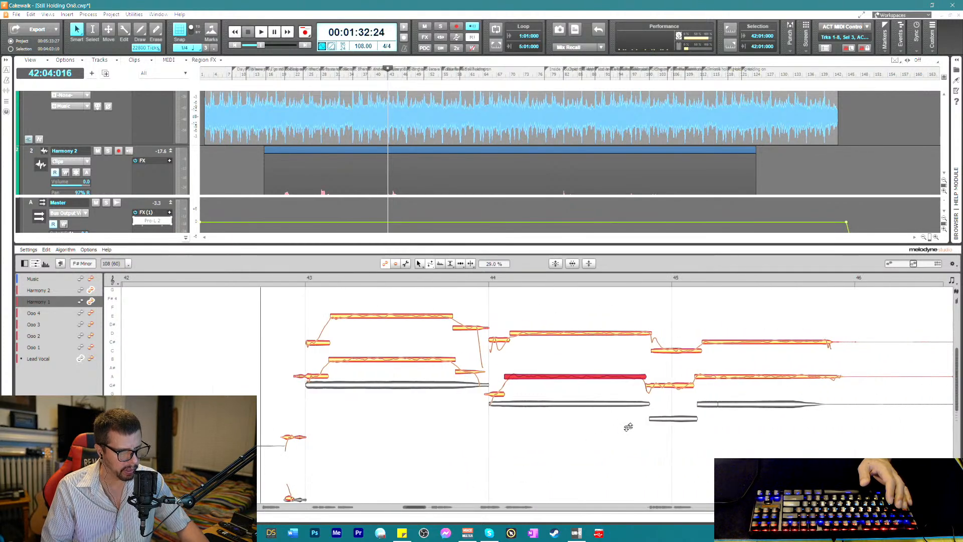
right_click(717, 364)
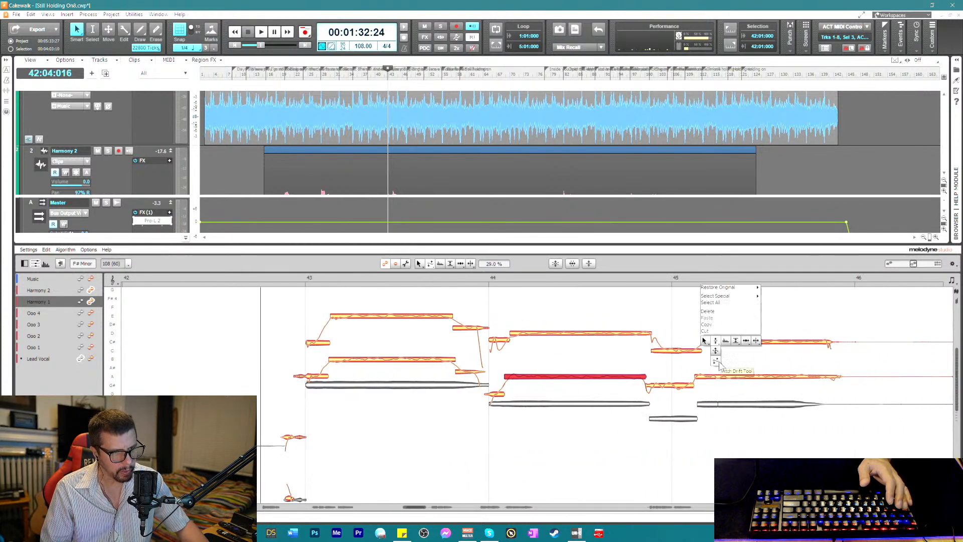
left_click(745, 341)
left_click_drag(714, 343, 707, 341)
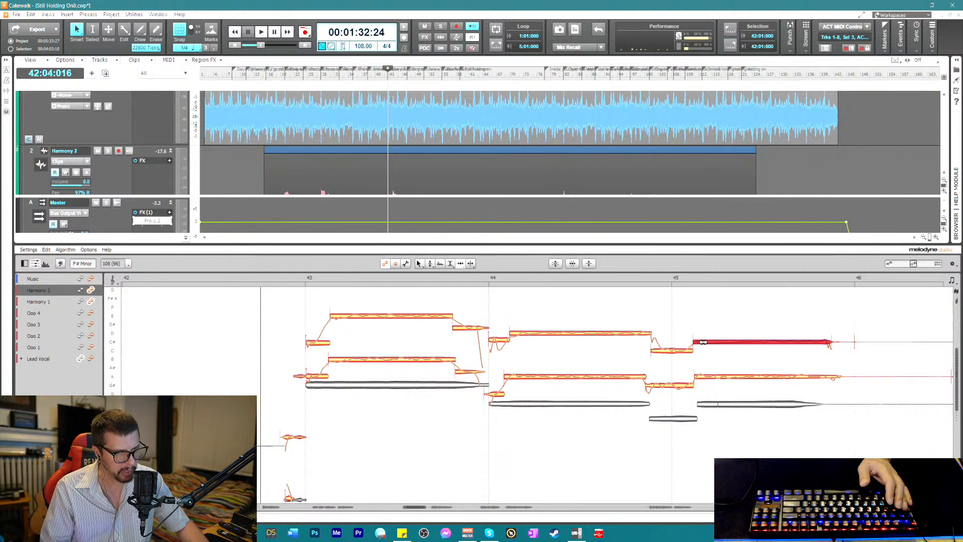
left_click(660, 349)
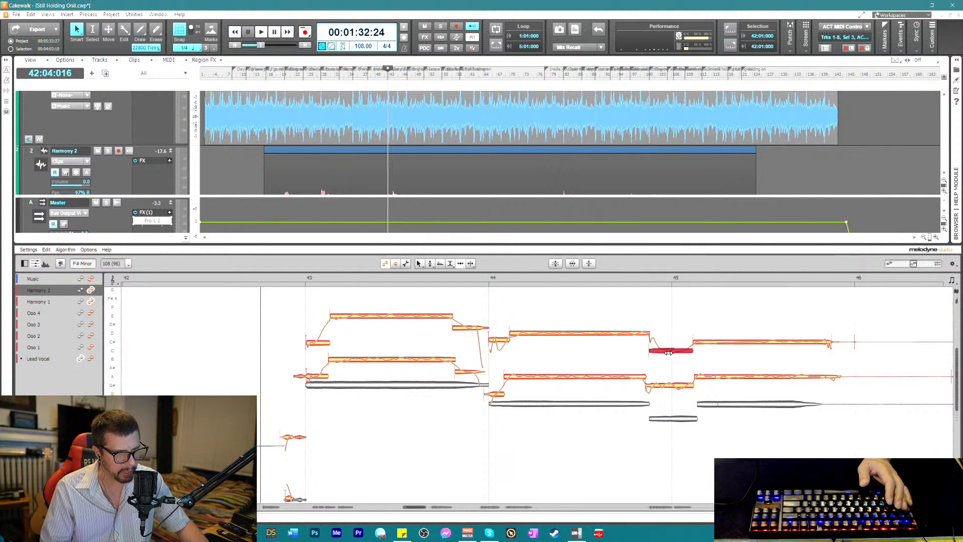
- Shorten the last Harmony 1 and Harmony 2 notes to end together before bar 46, and delete the leftover tails after them
left_click_drag(840, 376, 826, 380)
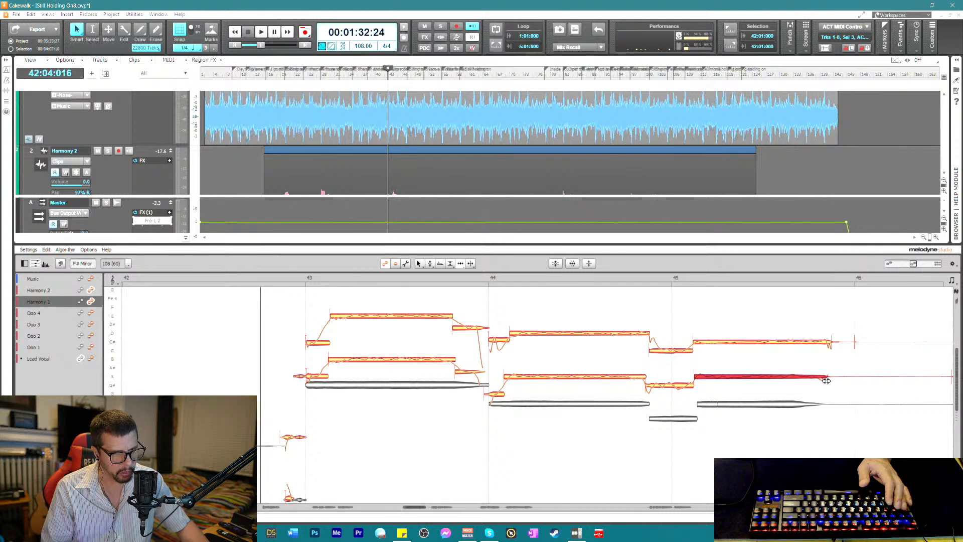
left_click_drag(827, 346, 821, 377)
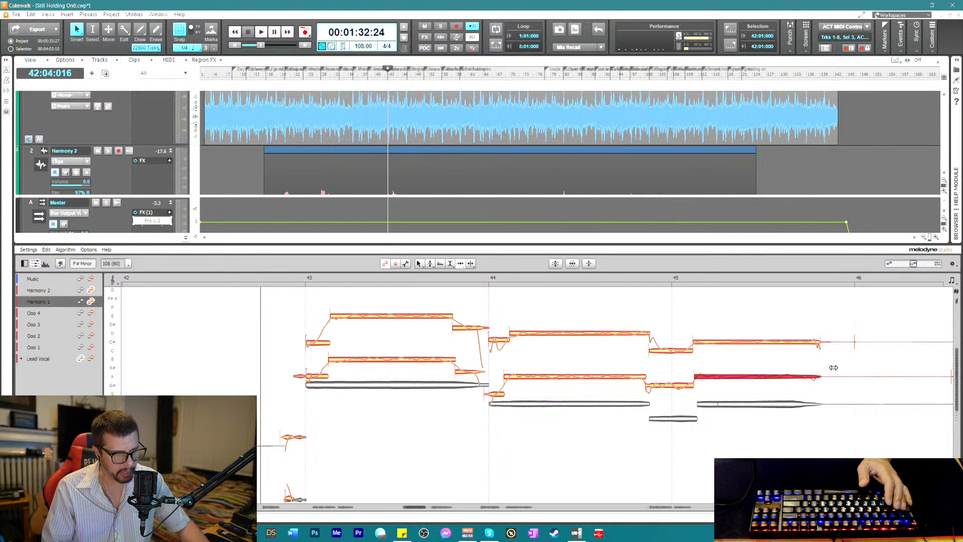
left_click_drag(838, 323, 851, 391)
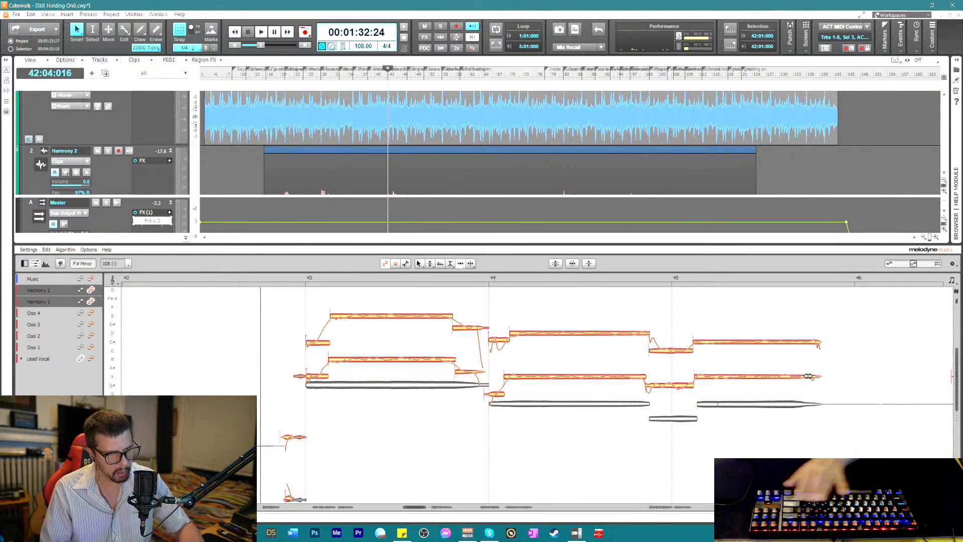
- Nudge the start of the short Harmony 2 note before bar 45 slightly earlier and play back the phrase
left_click_drag(652, 352, 649, 352)
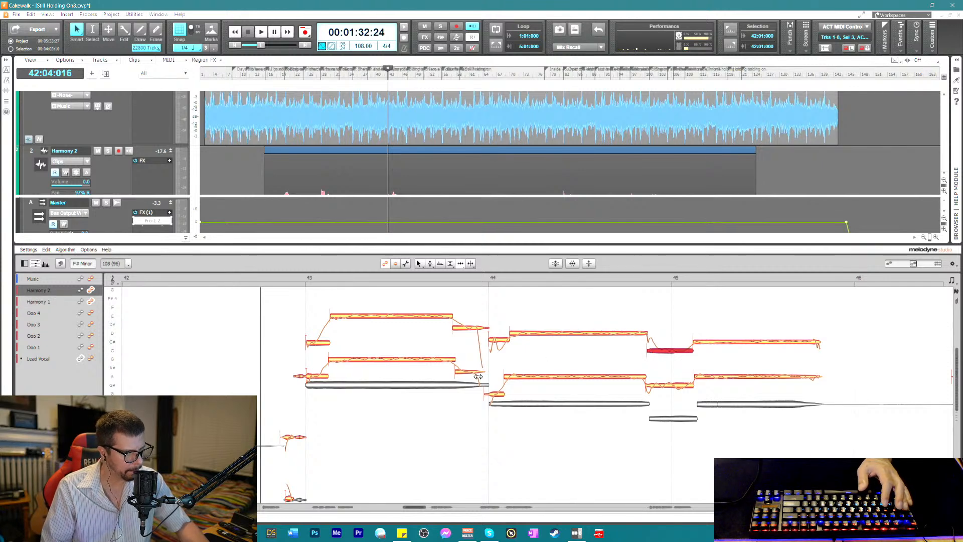
key("space")
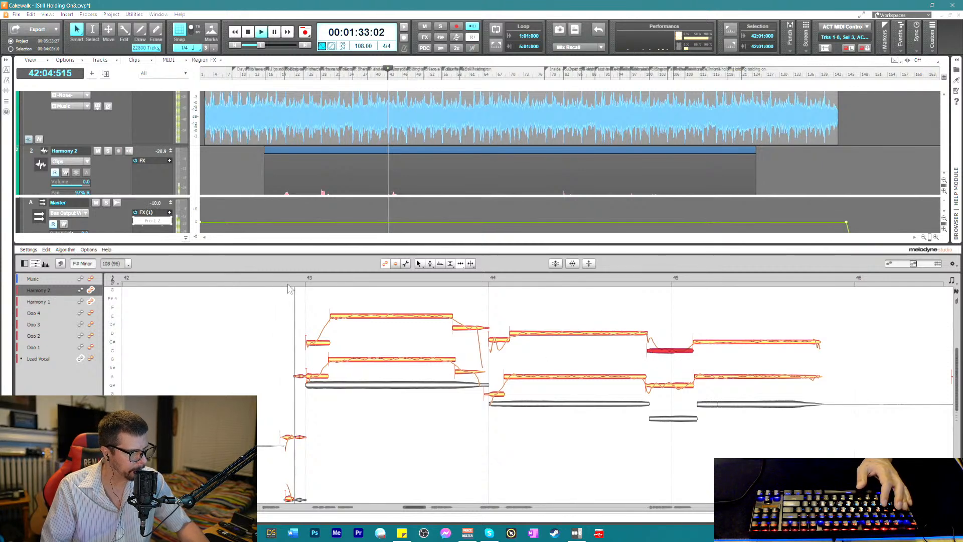
- During playback, set the Harmony 2 levels to -3.84 dB in bar 43, -5.76 dB on the long bar 44 note and -0.96 dB on the last note
right_click(528, 375)
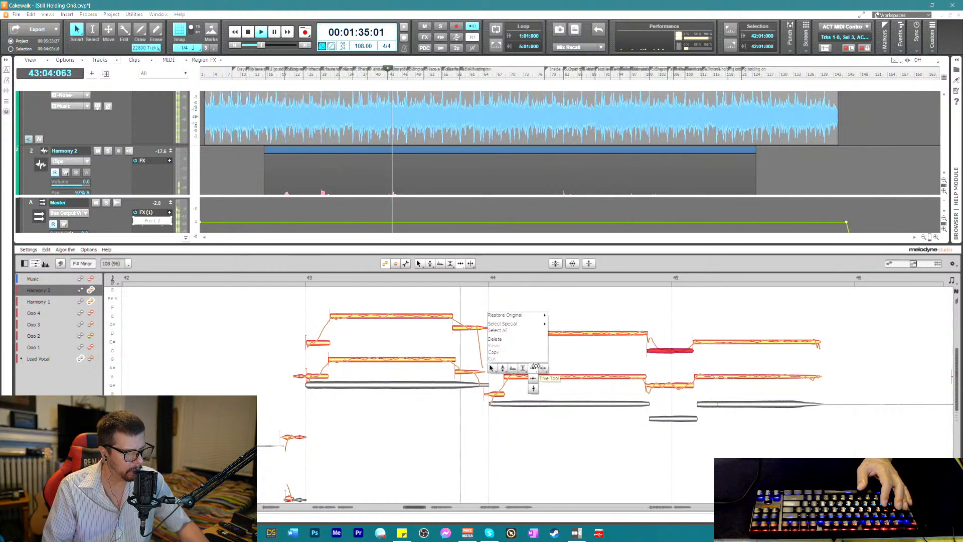
left_click(520, 366)
key("space")
left_click(386, 319)
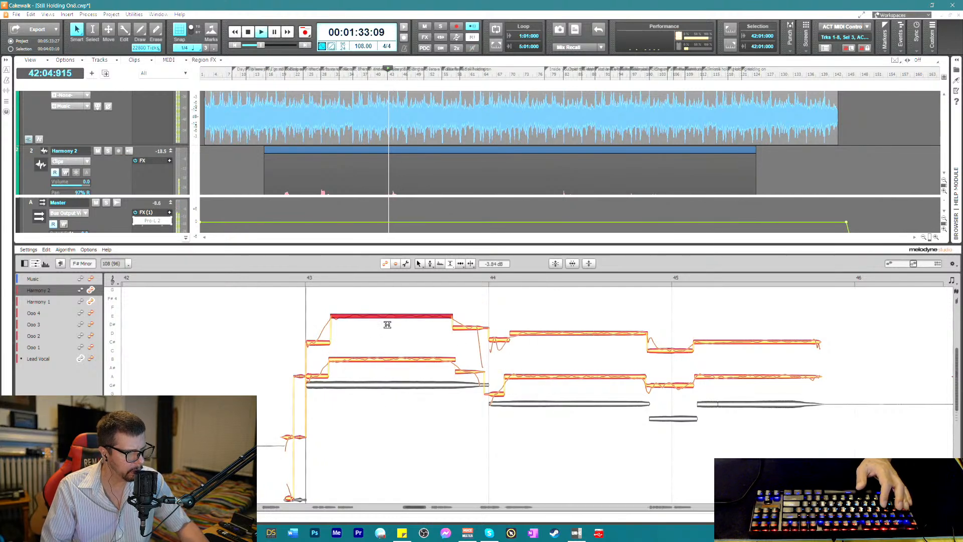
left_click(529, 337)
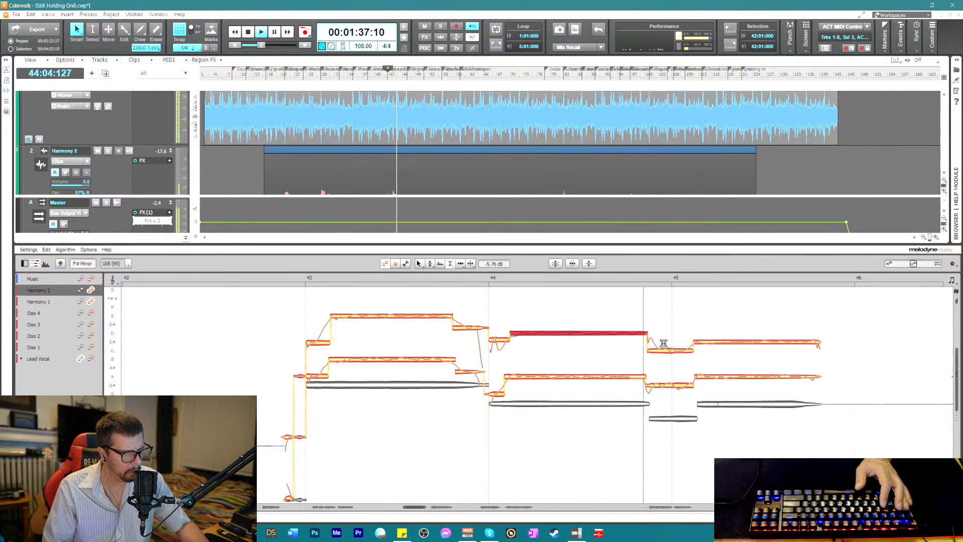
left_click(686, 349)
left_click(711, 343)
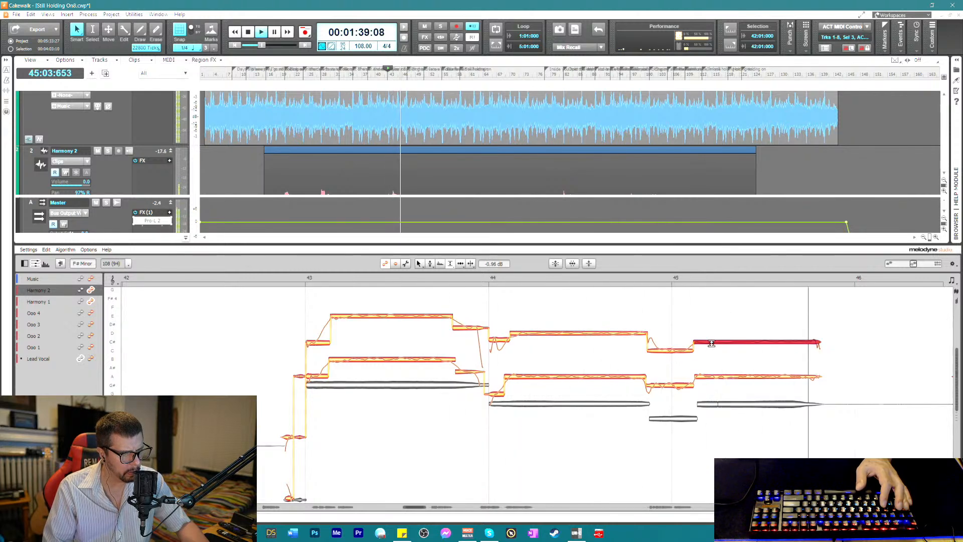
- During playback, set the last Harmony 1 note to -0.48 dB and the short Harmony 1 note before it to -0.96 dB
left_click(733, 377)
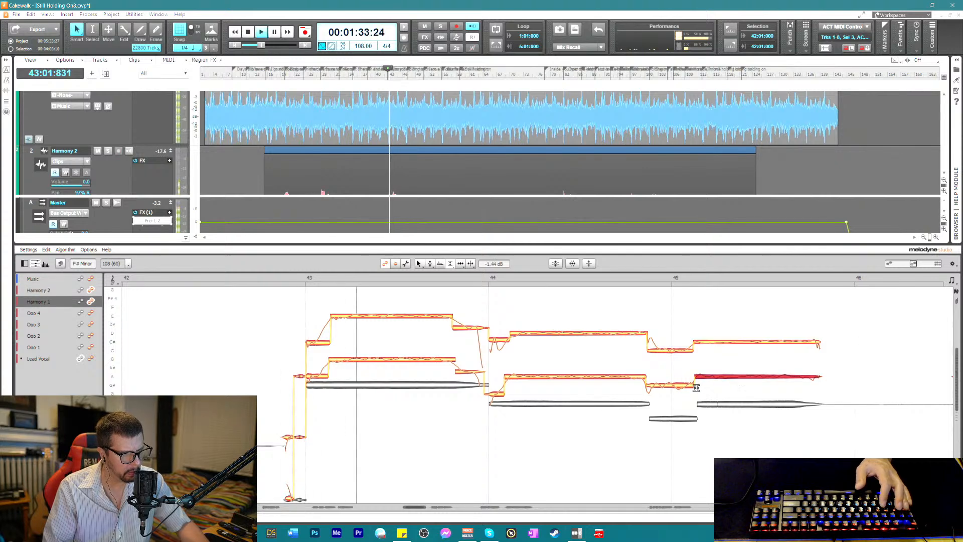
left_click_drag(709, 380, 714, 372)
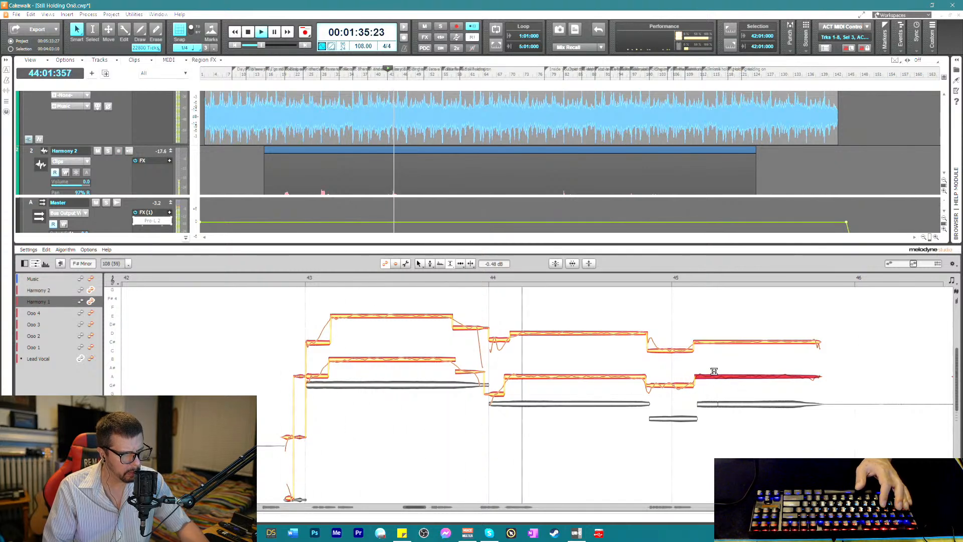
left_click(661, 387)
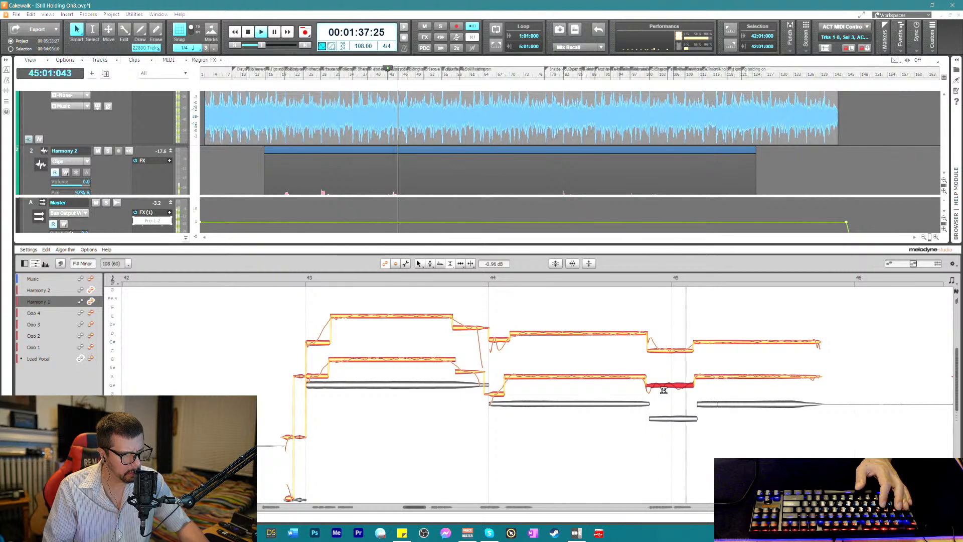
key("space")
- Trim the ends of the last Harmony 1 and Harmony 2 notes in bar 45 slightly earlier with the Time tool during playback
right_click(862, 354)
left_click(876, 346)
key("space")
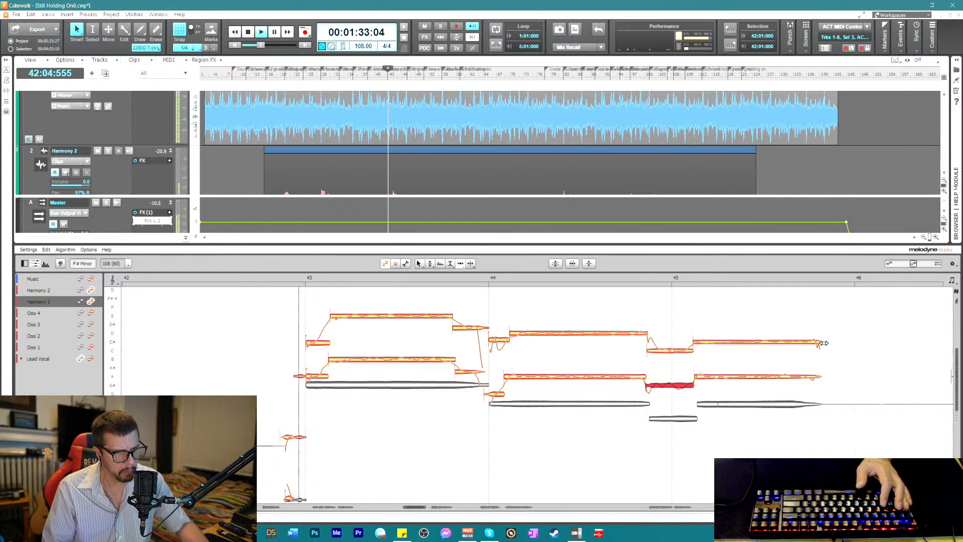
left_click(816, 343)
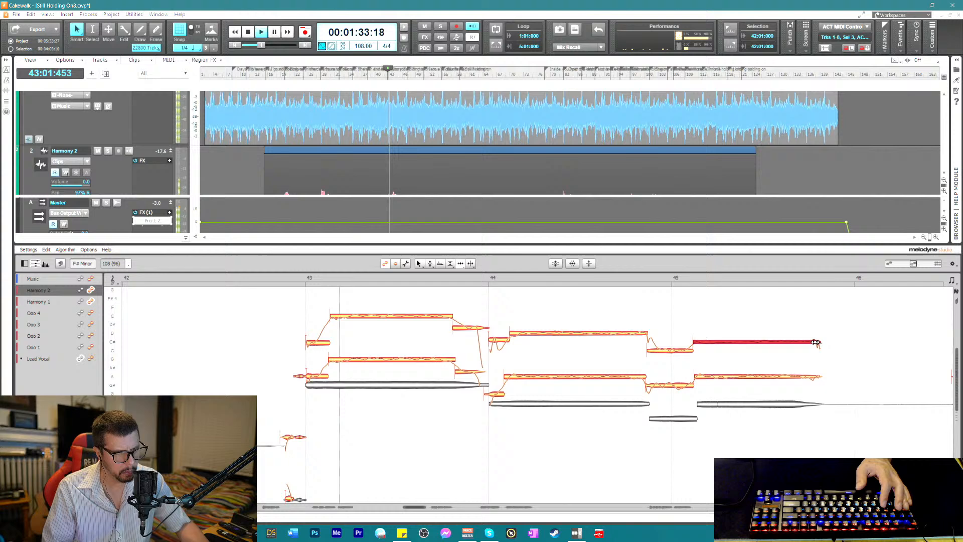
left_click(813, 376)
left_click(807, 343)
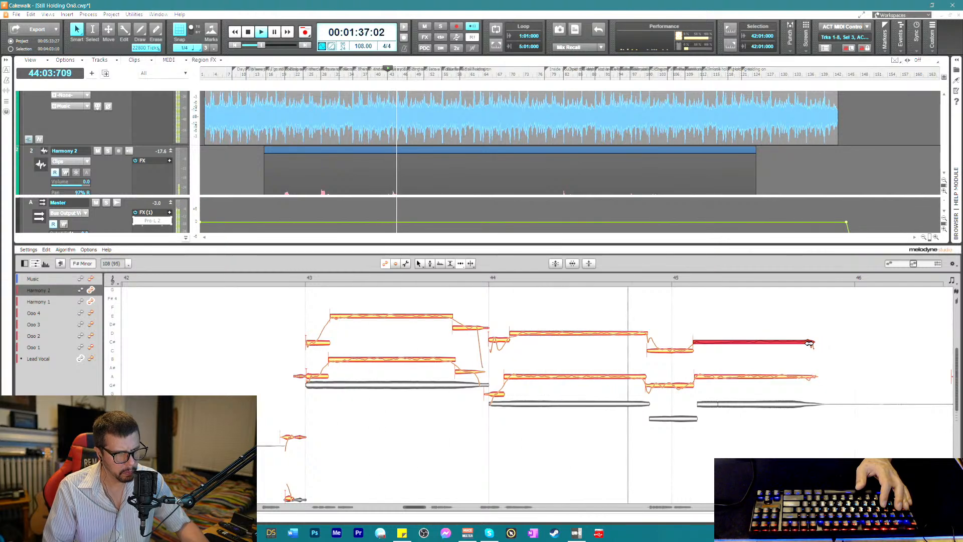
left_click(814, 375)
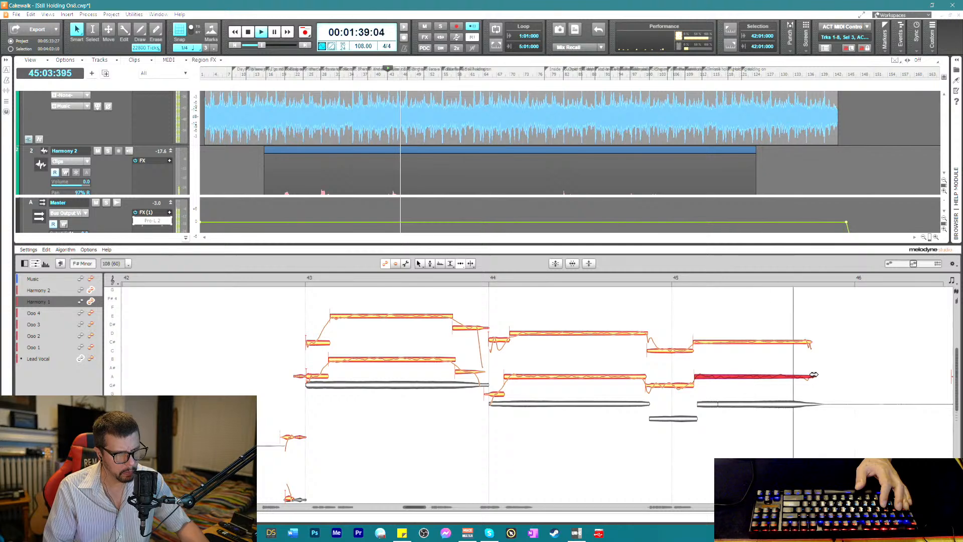
left_click(807, 342)
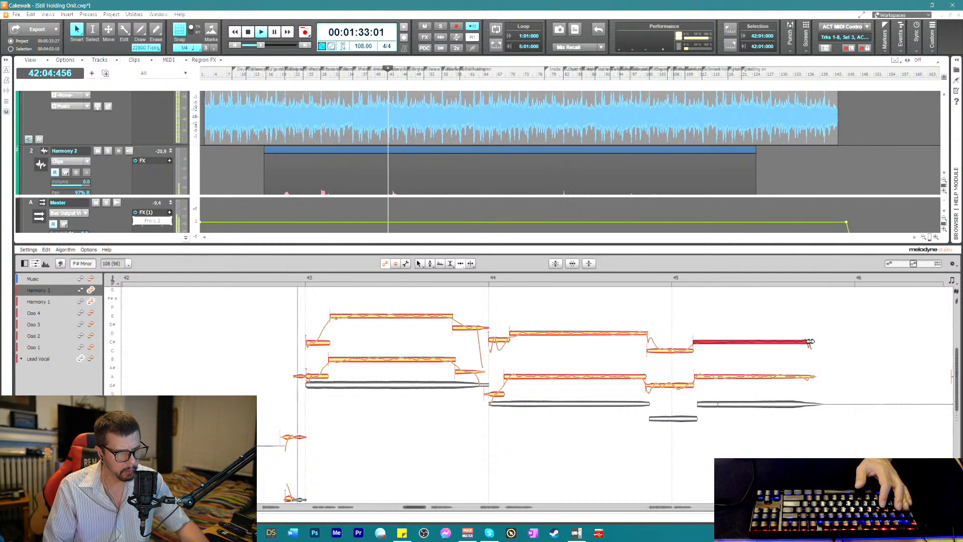
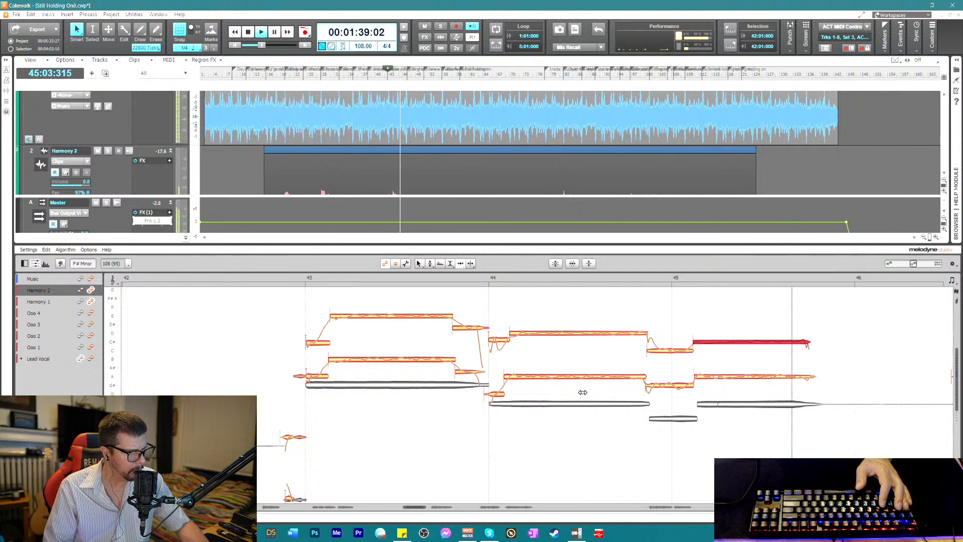
key("space")
- Lower the short Harmony 2 note at bar 45 to B3, centre it at 0 ct and play back from just before it
right_click(642, 319)
left_click(618, 320)
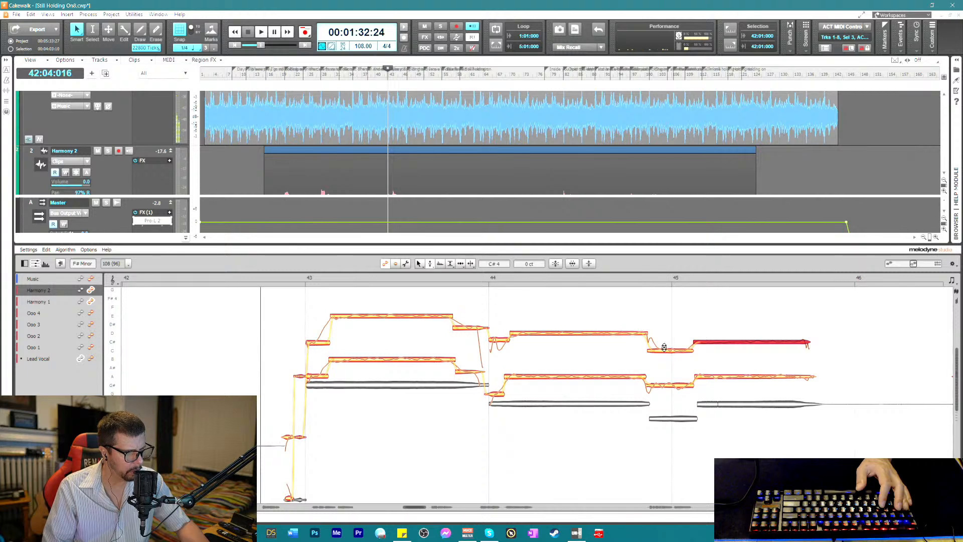
left_click_drag(665, 349, 665, 353)
double_click(621, 273)
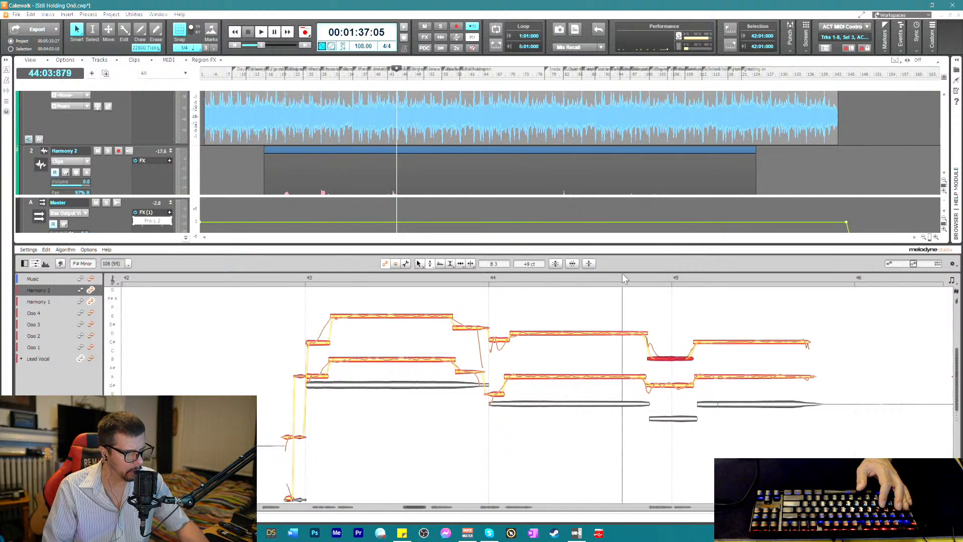
key("space")
double_click(665, 357)
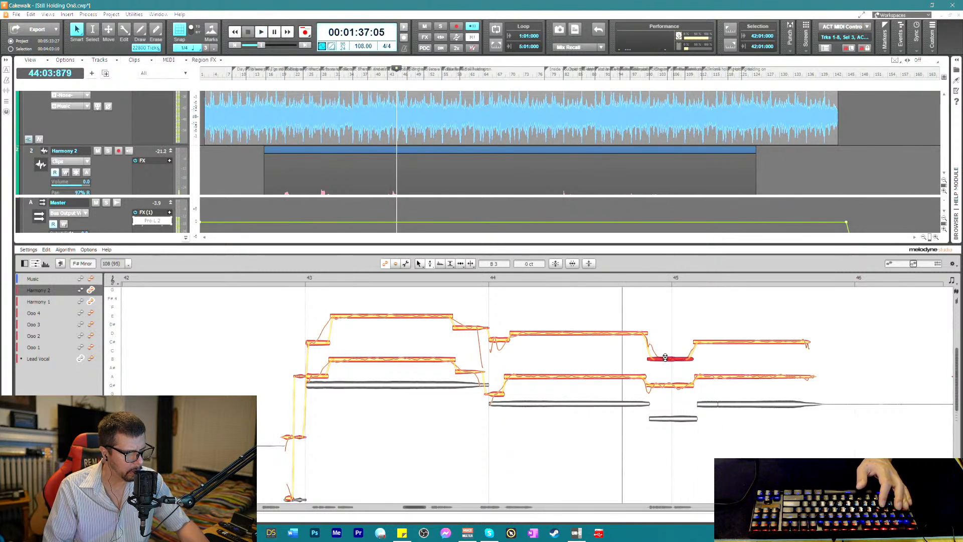
key("space")
key("space")
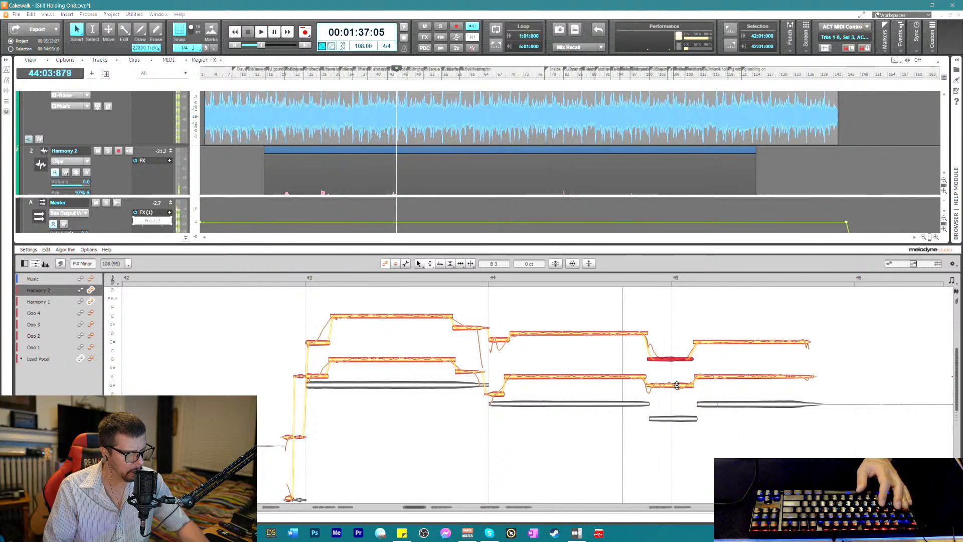
- Check the pitch of the short Harmony 1 note at bar 45 and listen to the phrase ending
left_click(677, 385)
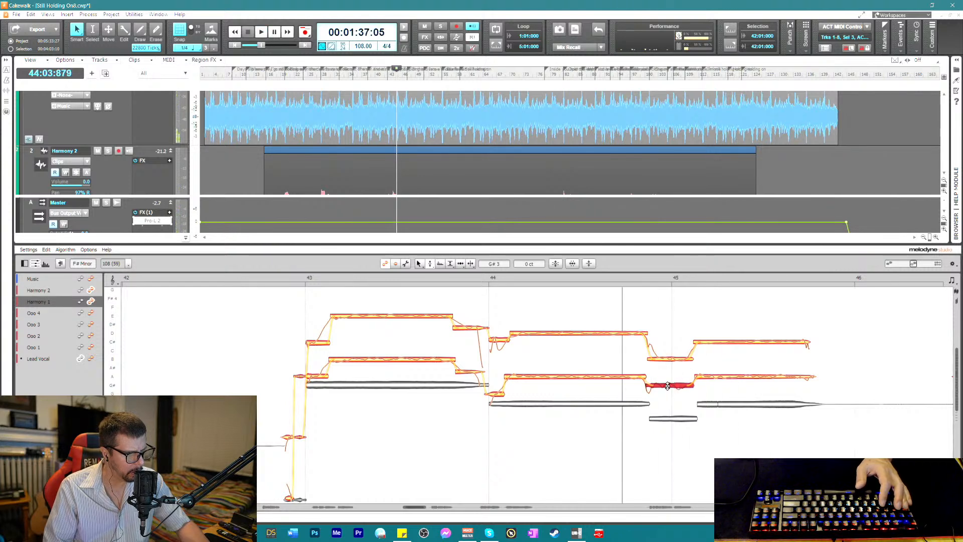
key("space")
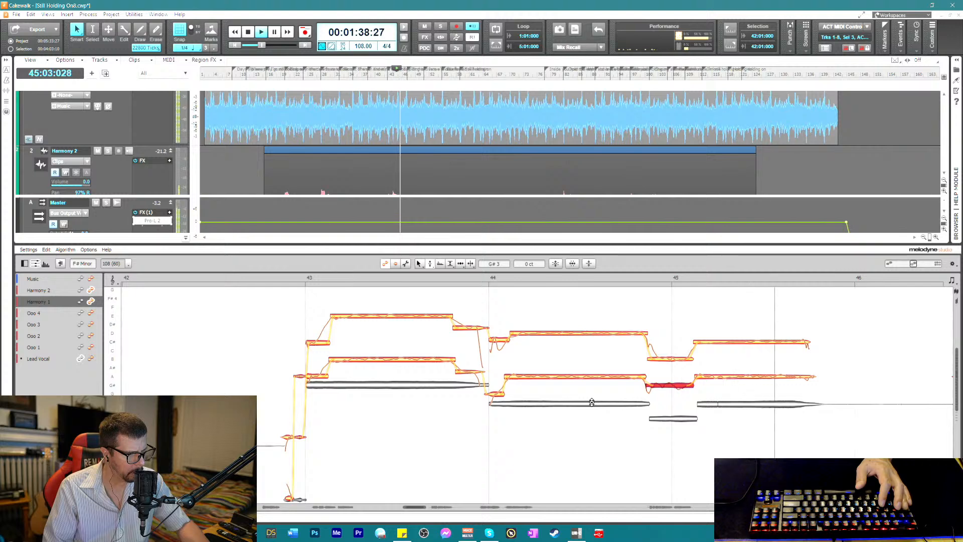
key("space")
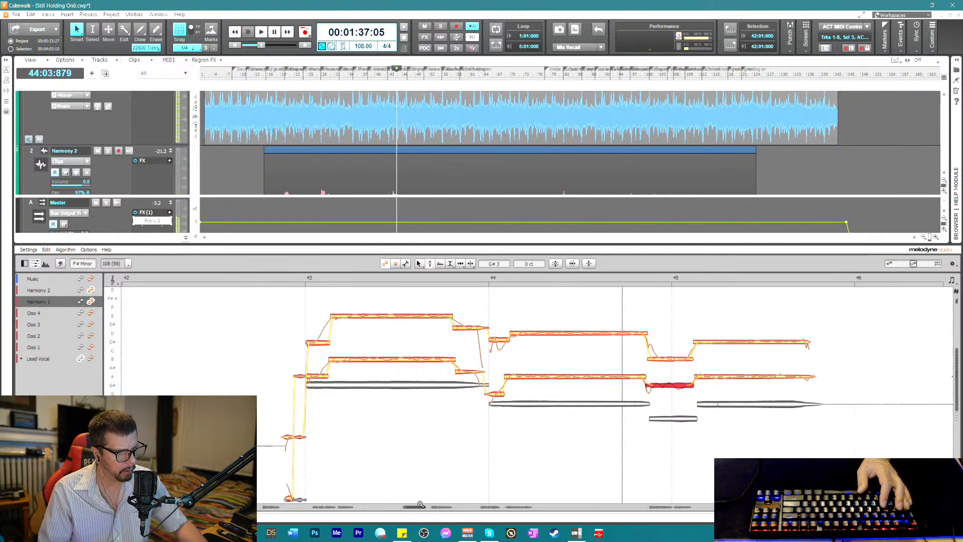
- Delete the stray harmony tail before bar 47 and activate the Time tool for the next phrase
left_click_drag(421, 509, 443, 507)
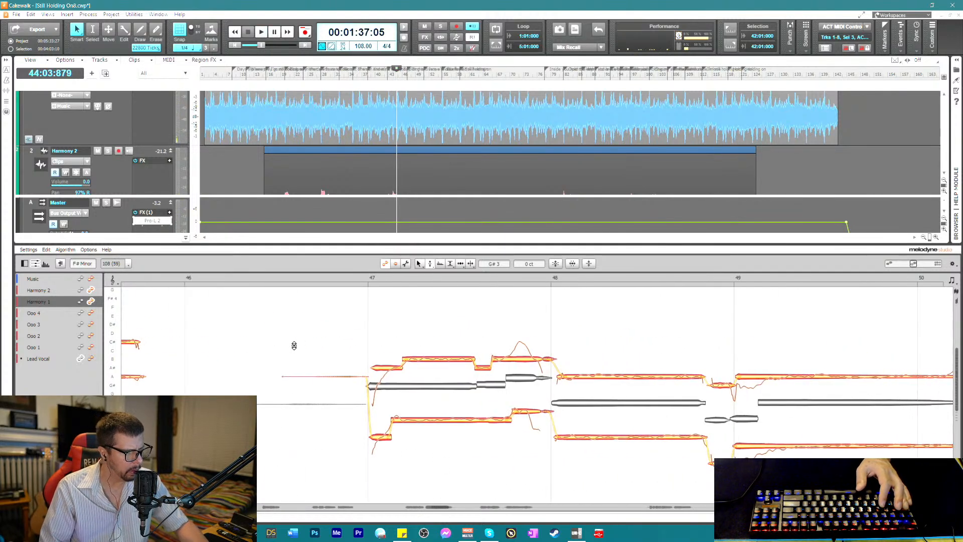
left_click_drag(324, 384, 326, 380)
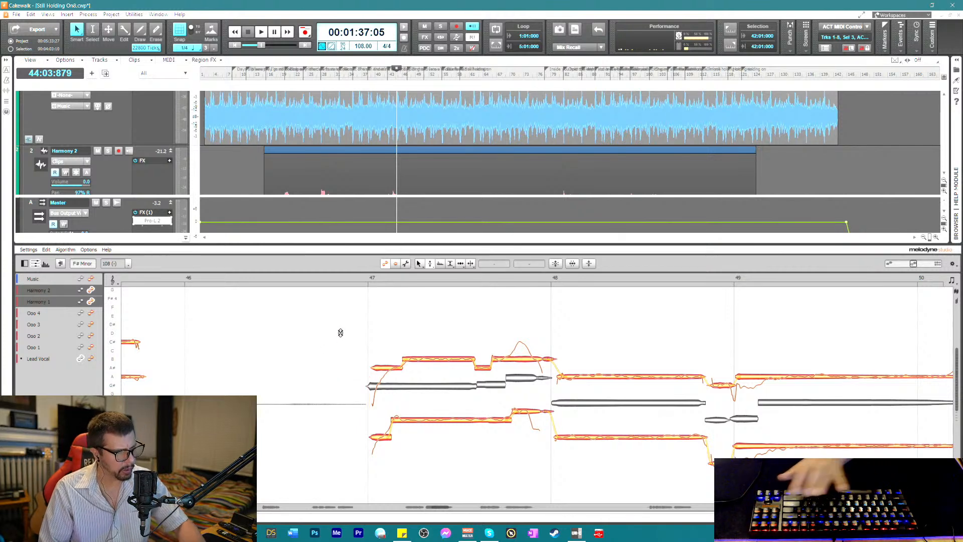
right_click(344, 294)
left_click(369, 334)
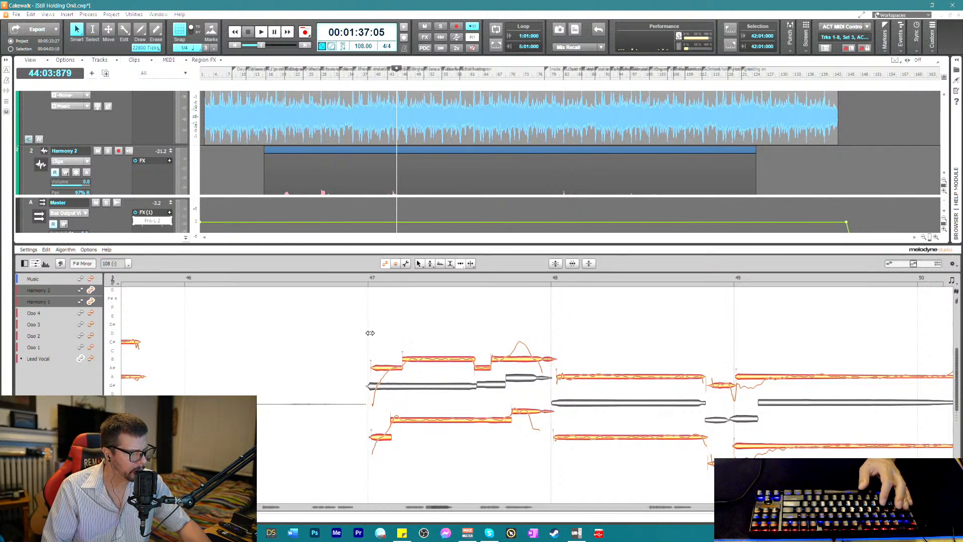
- Align Harmony 2's first note in bar 47 with the bar line and shorten its end to match Harmony 1's note change
left_click(376, 367)
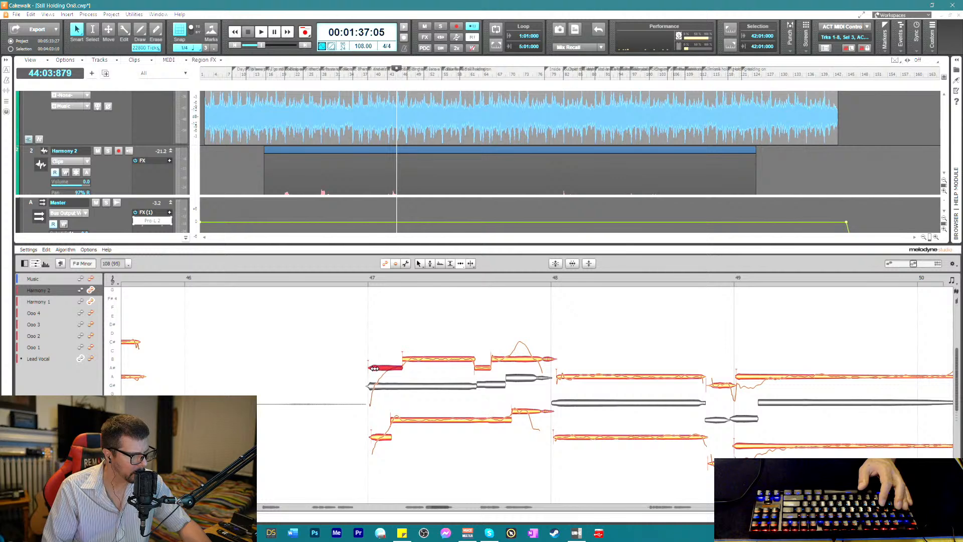
left_click(323, 277)
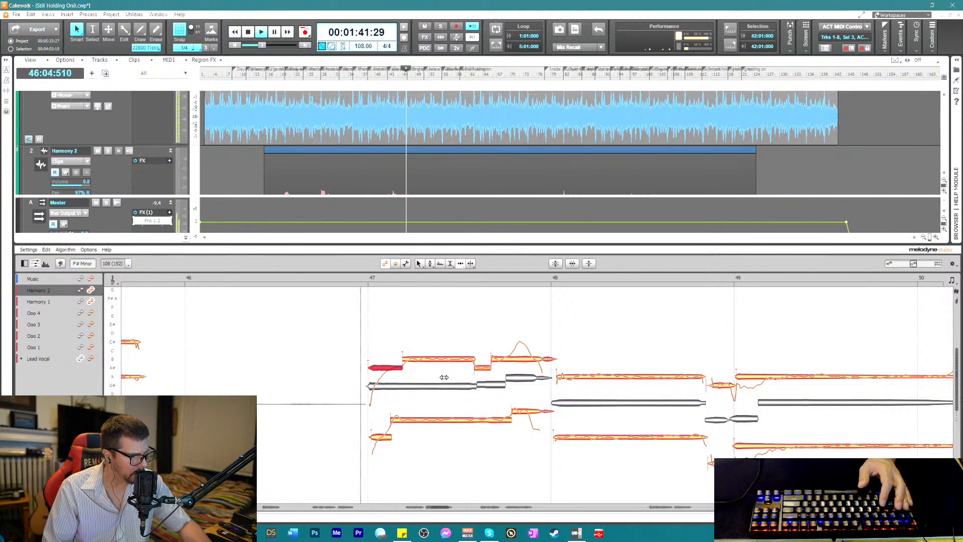
left_click_drag(402, 361, 391, 361)
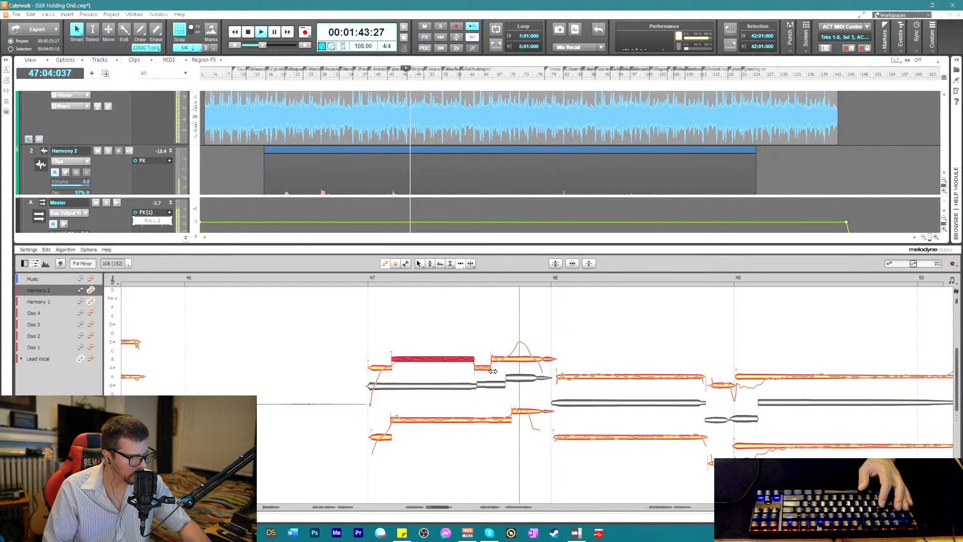
key("space")
key("space")
- End Harmony 2's last bar 47 note at the bar 48 line and bring Harmony 1's long bar 48 note forward to that line
mouse_move(497, 360)
left_mouse_down()
mouse_move(510, 365)
mouse_move(499, 361)
left_mouse_up()
key("space")
key("space")
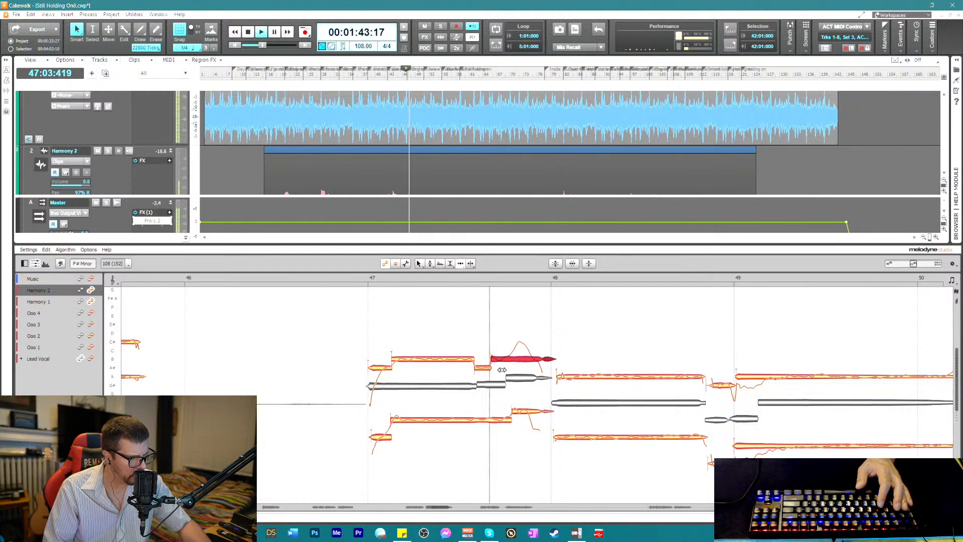
key("space")
key("space")
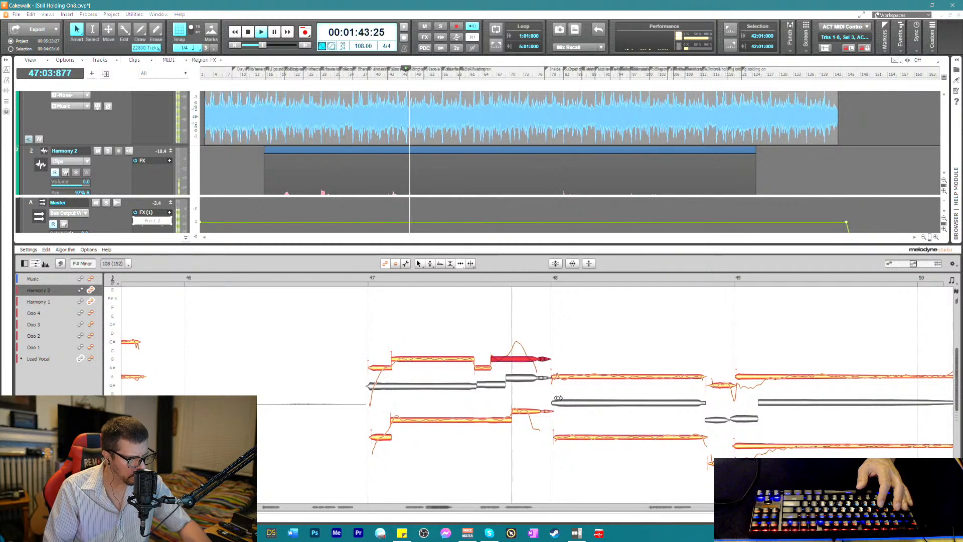
left_click(558, 436)
key("space")
key("space")
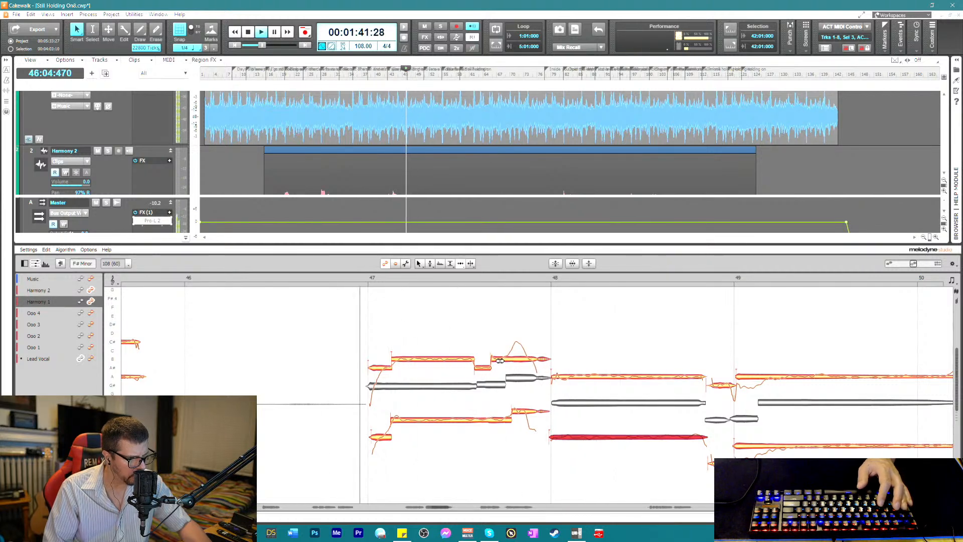
- Start the last bar 47 note slightly earlier in Harmony 2 and Harmony 1, matching Harmony 1 to the reference note's start
left_click(489, 367)
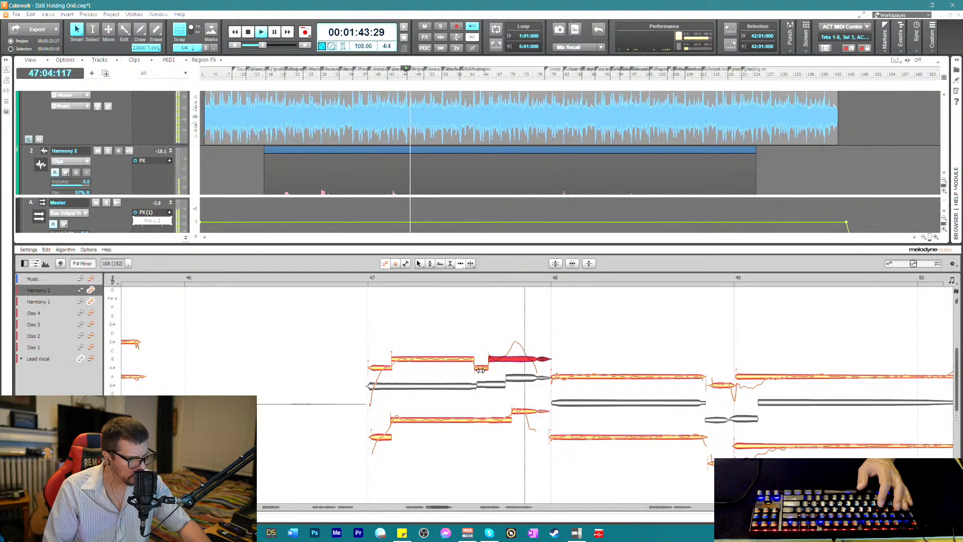
key("space")
key("space")
left_click(513, 411)
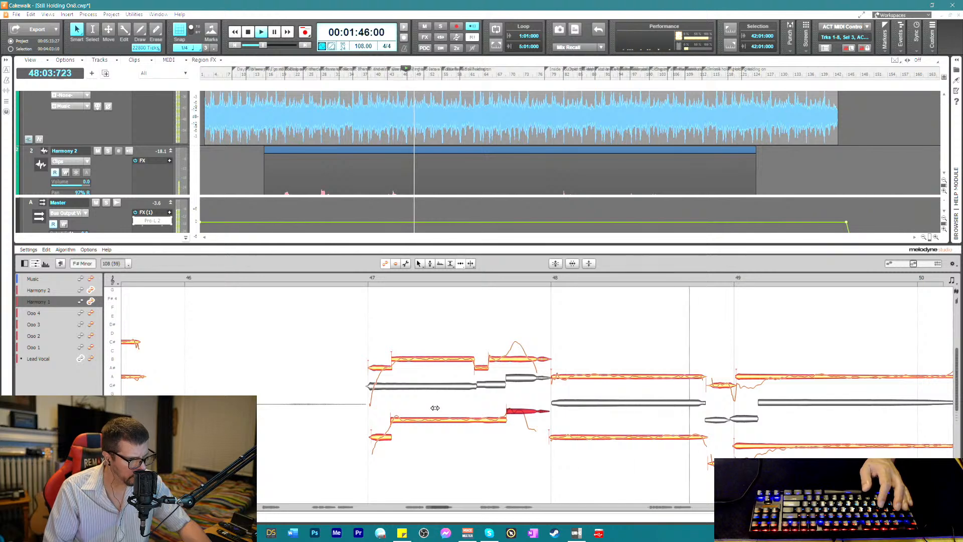
key("space")
key("space")
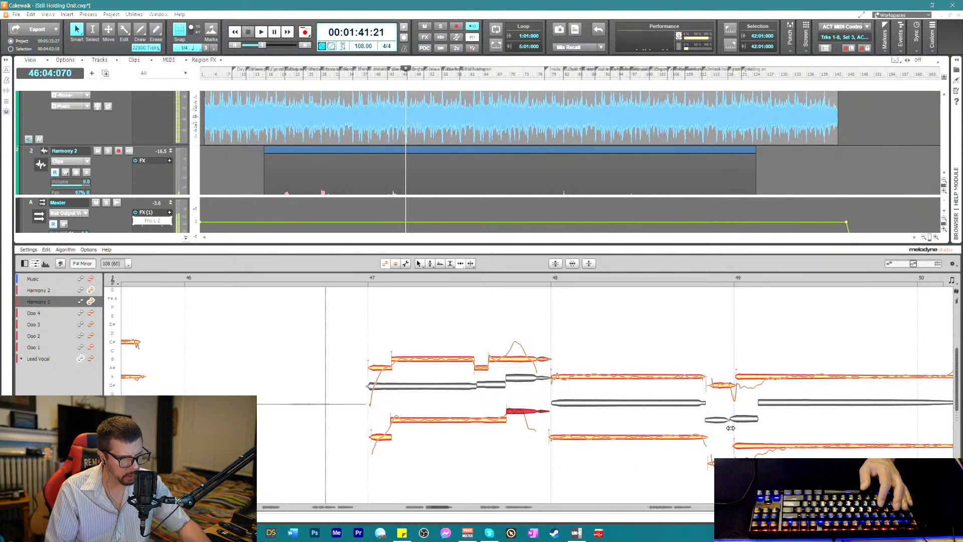
- Adjust the timing of the short harmony notes before bar 49 and align Harmony 2's long note with the bar 49 line
left_click(718, 386)
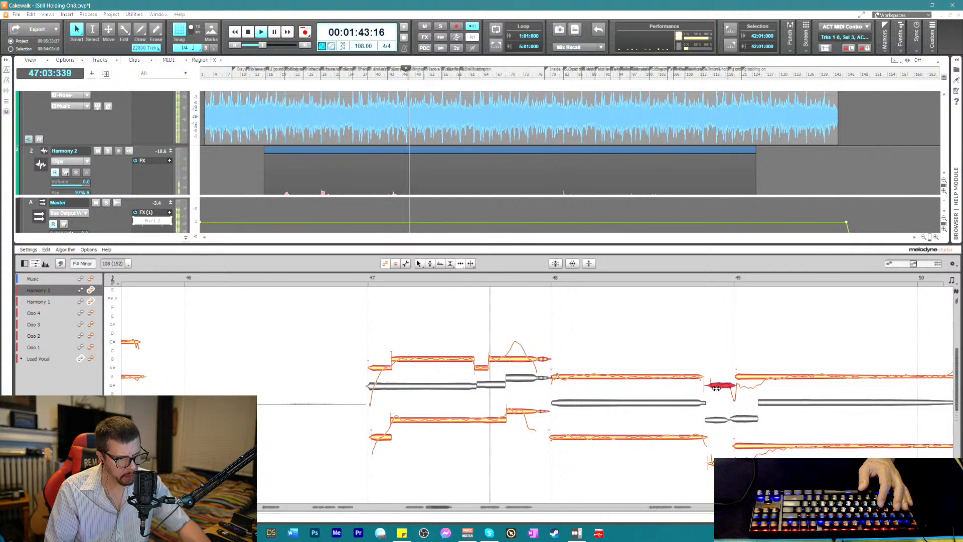
left_click(710, 462)
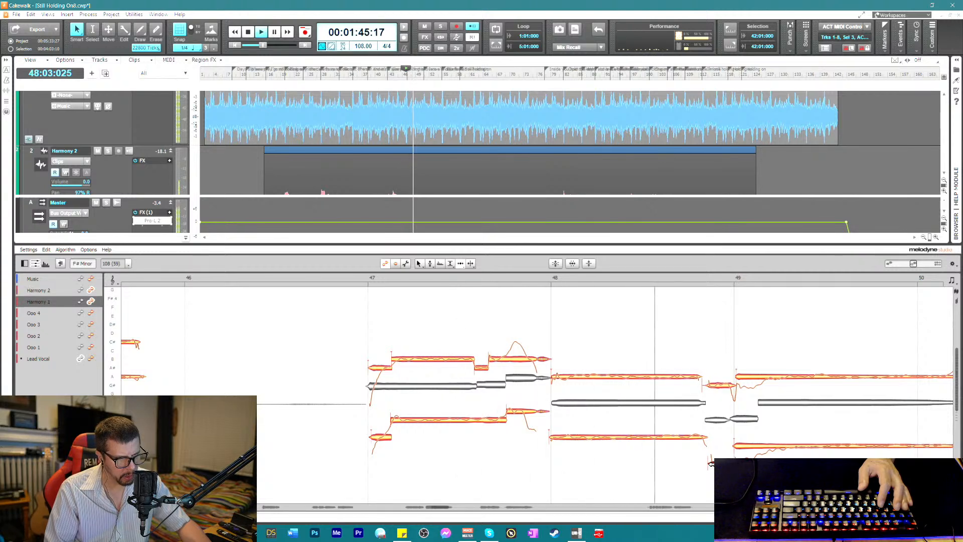
left_click(744, 376)
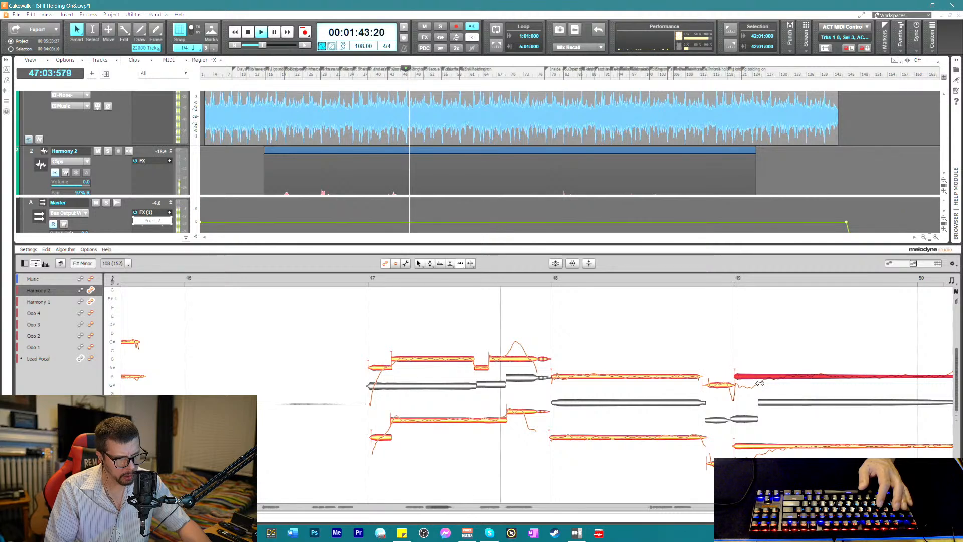
- Use the Note Separation tool to split the long Harmony 2 and Harmony 1 notes where their pitch changes just after bar 49
right_click(744, 376)
left_click(764, 380)
key("space")
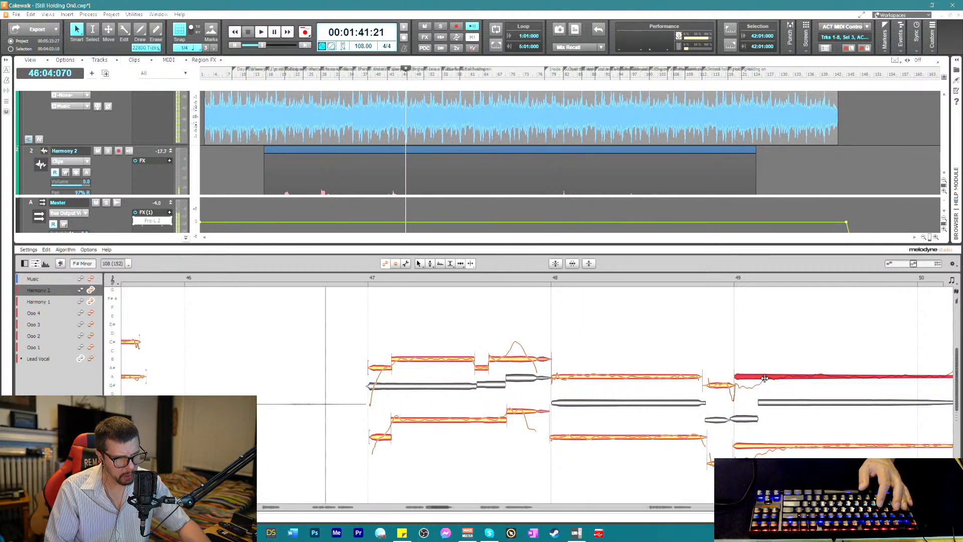
left_click(769, 447)
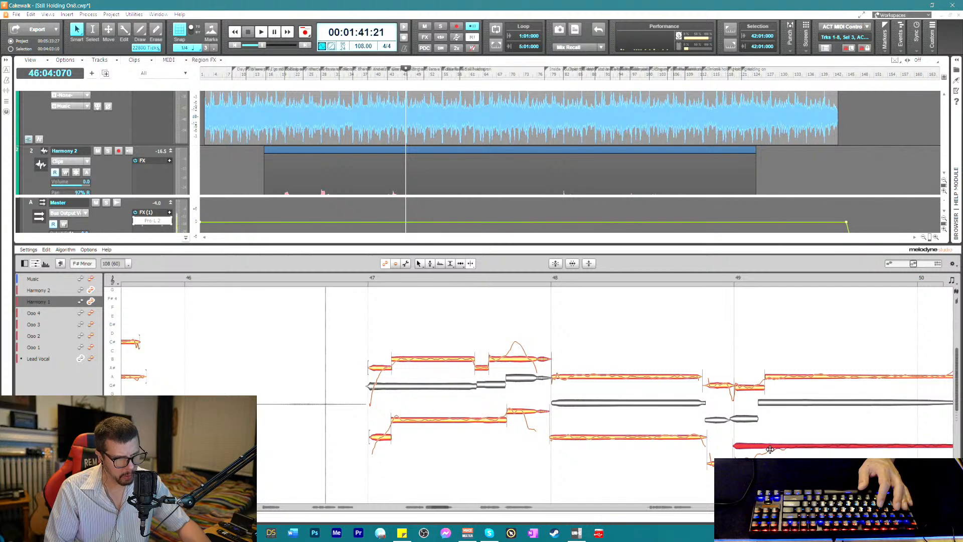
double_click(770, 446)
key("space")
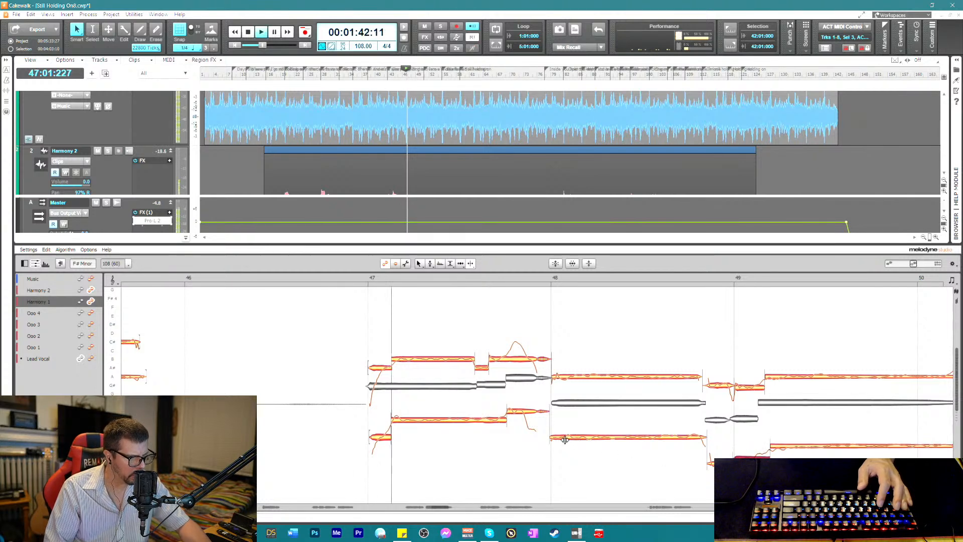
- Switch back to the Timing tool, align the start of Harmony 1's long note with bar 48 and play the passage
right_click(565, 440)
left_click(544, 457)
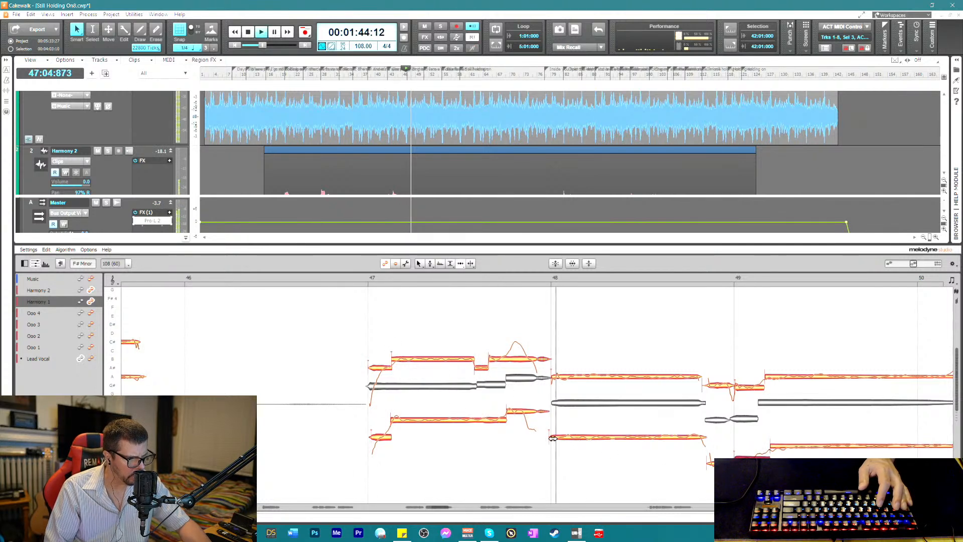
left_click(552, 438)
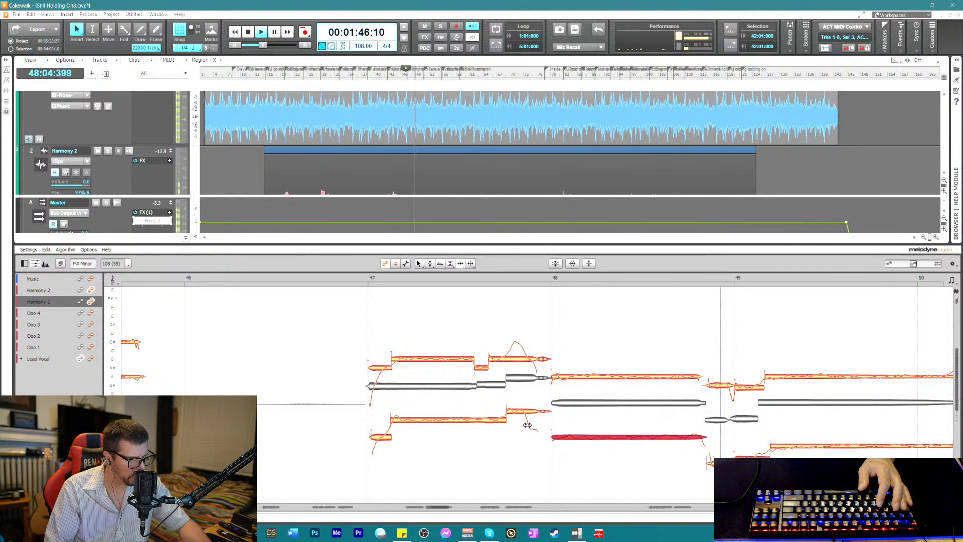
key("space")
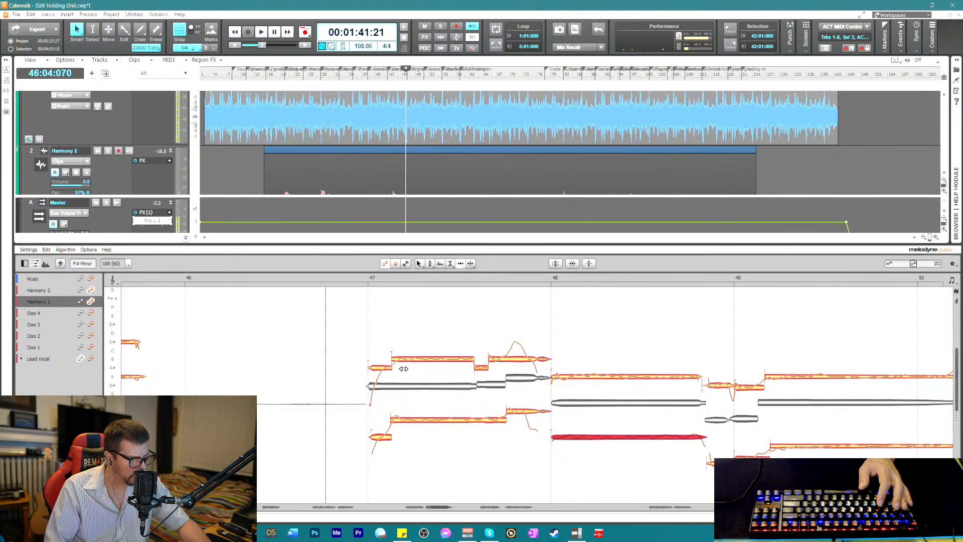
- Use the Amplitude tool to set the Harmony 2 notes in bars 47 and 48 to -1.56 dB
left_click_drag(356, 329, 584, 383)
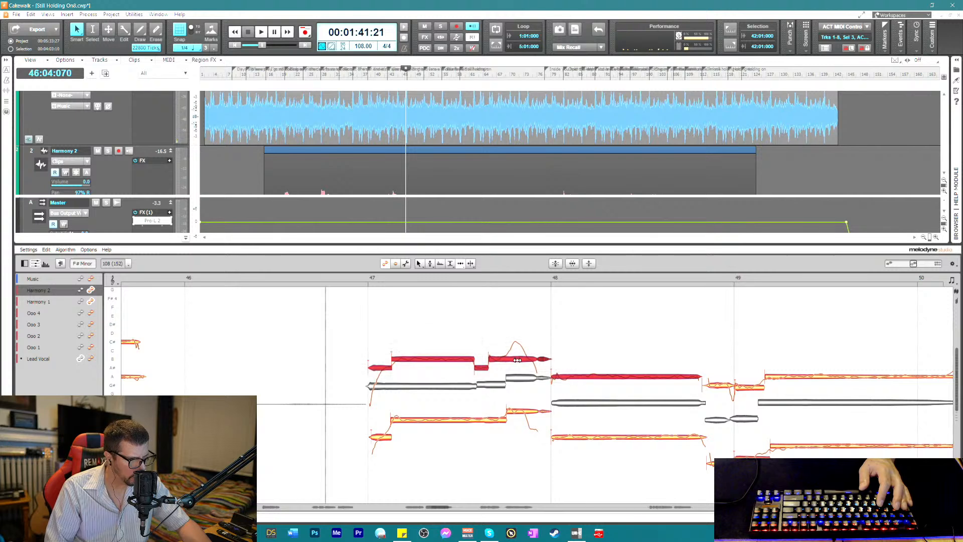
right_click(470, 360)
left_click(486, 360)
key("space")
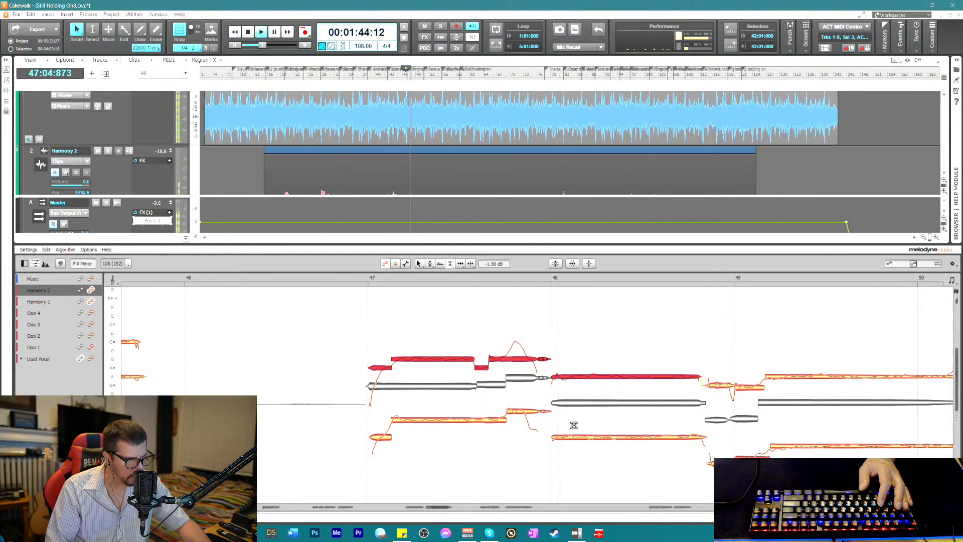
- Adjust the level of the harmony notes around bar 49, setting Harmony 1's long note to +1.68 dB, and audition from bar 48
left_click_drag(713, 351, 797, 417)
left_click_drag(785, 379, 784, 449)
key("space")
left_click(787, 445)
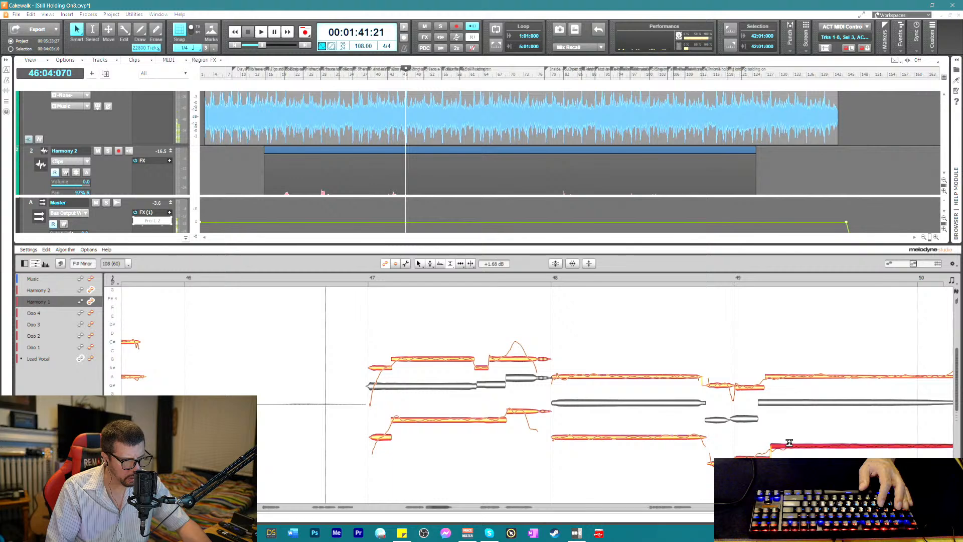
left_click(667, 283)
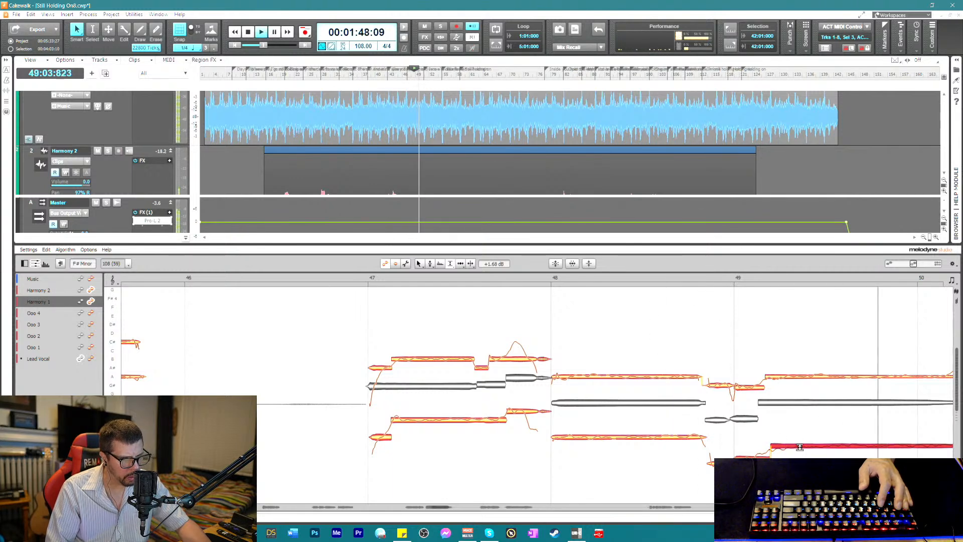
key("space")
- Reduce pitch modulation on the long harmony notes: Harmony 1 in bar 48 to 49%, Harmony 2 in bar 49 to 37%, Harmony 1 there to -5%
right_click(598, 359)
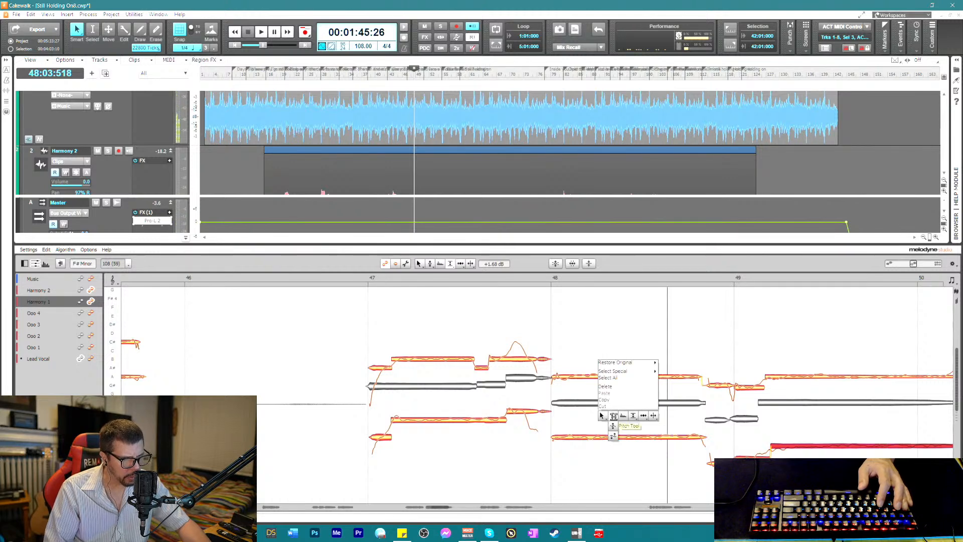
left_click(613, 415)
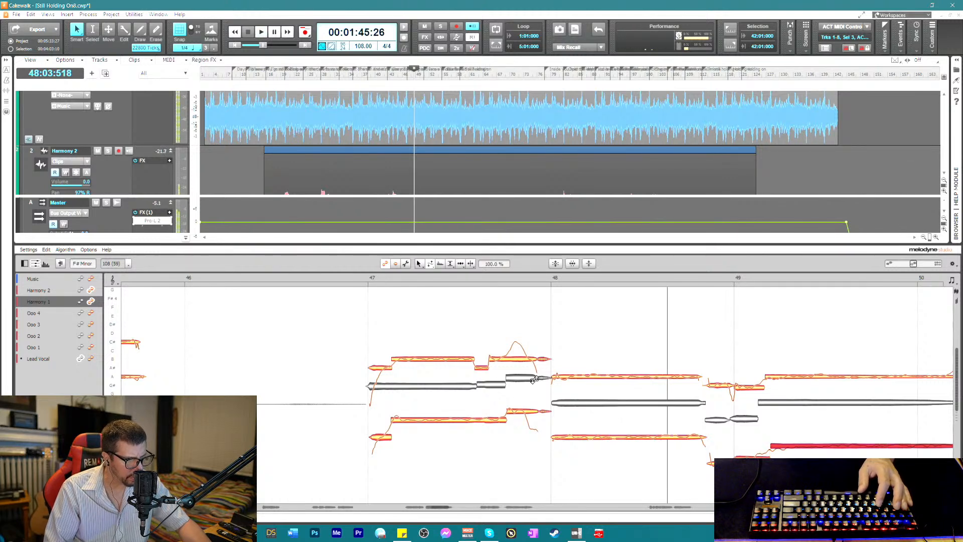
left_click(592, 376)
left_click(598, 436)
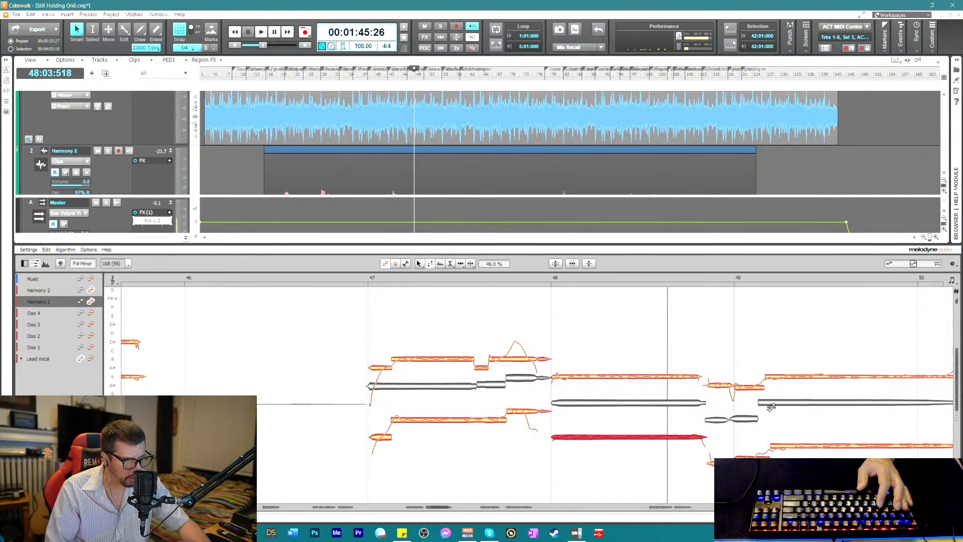
left_click(793, 377)
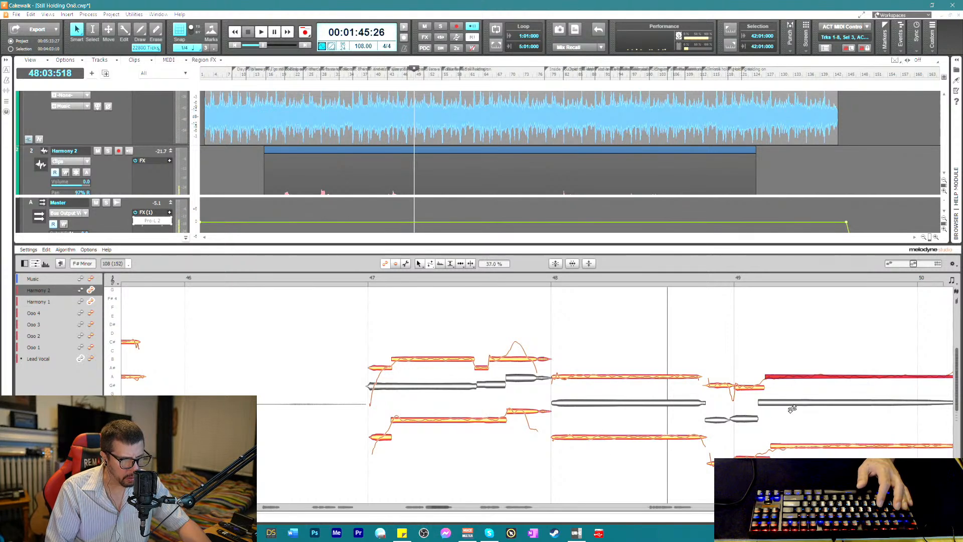
left_click(801, 446)
key("space")
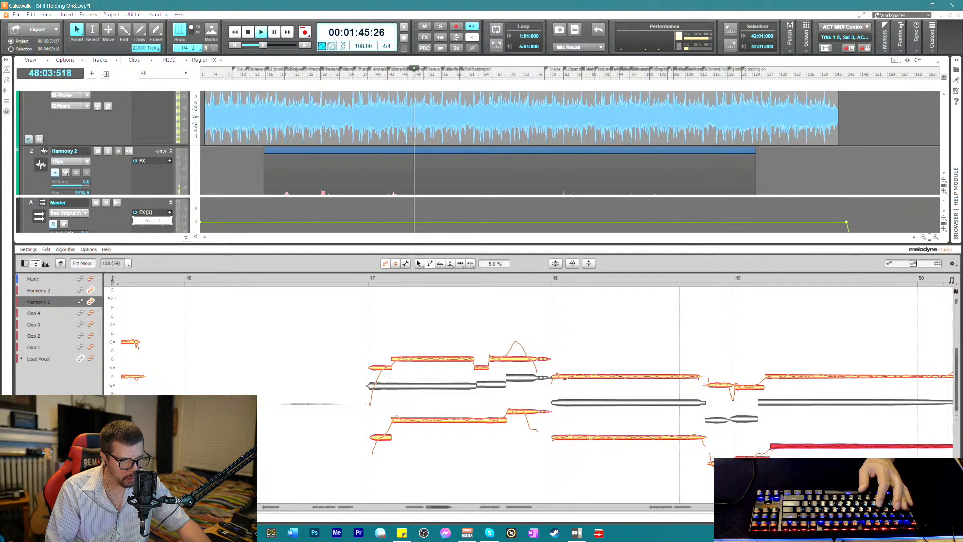
key("space")
- Use the Pitch tool to tune the short notes around bar 49 to G#3 in Harmony 2 and C3 in Harmony 1, both at 0 cents
right_click(741, 454)
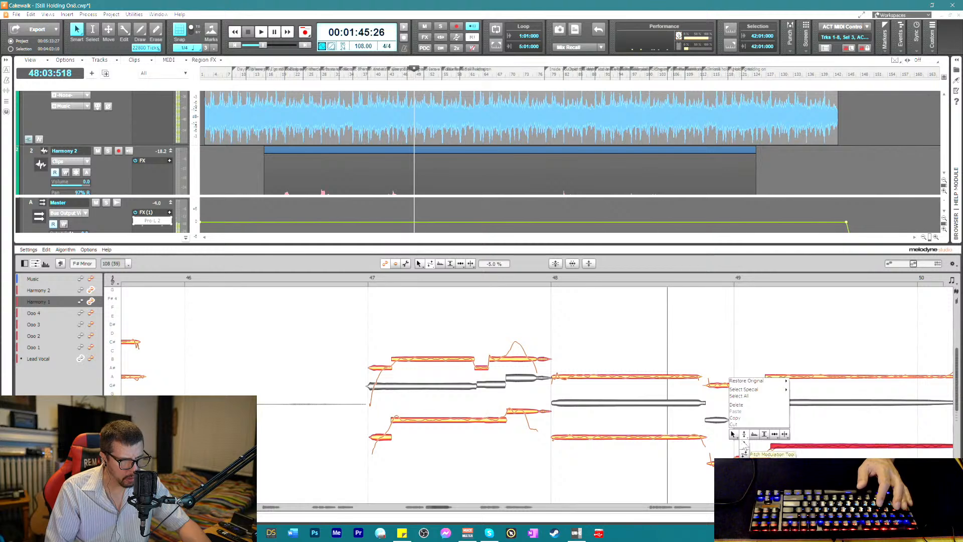
left_click(744, 435)
left_click_drag(747, 390, 747, 393)
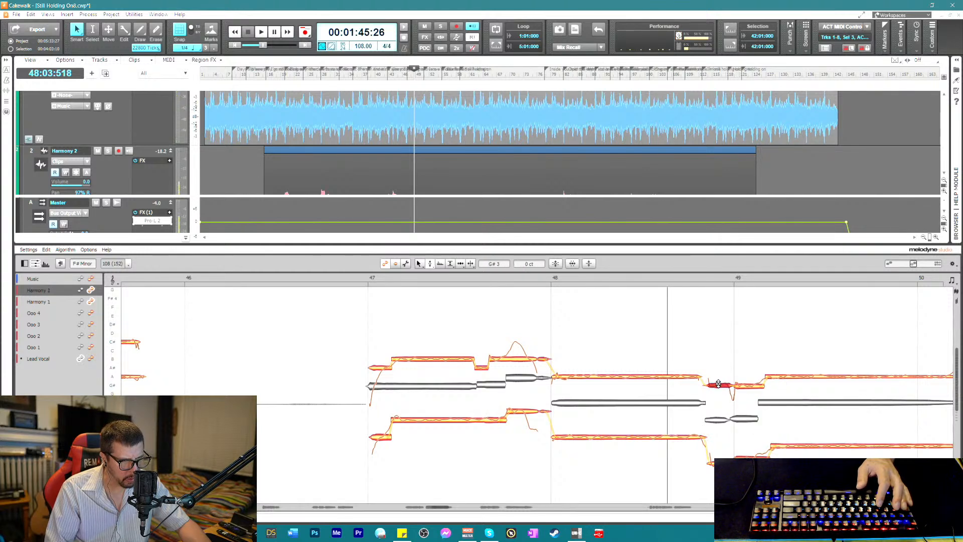
left_click(725, 456)
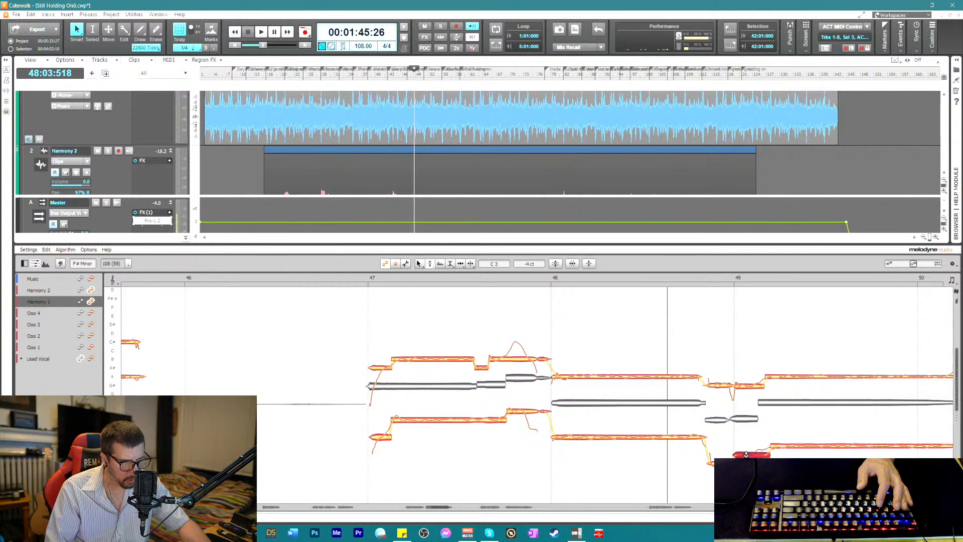
key("space")
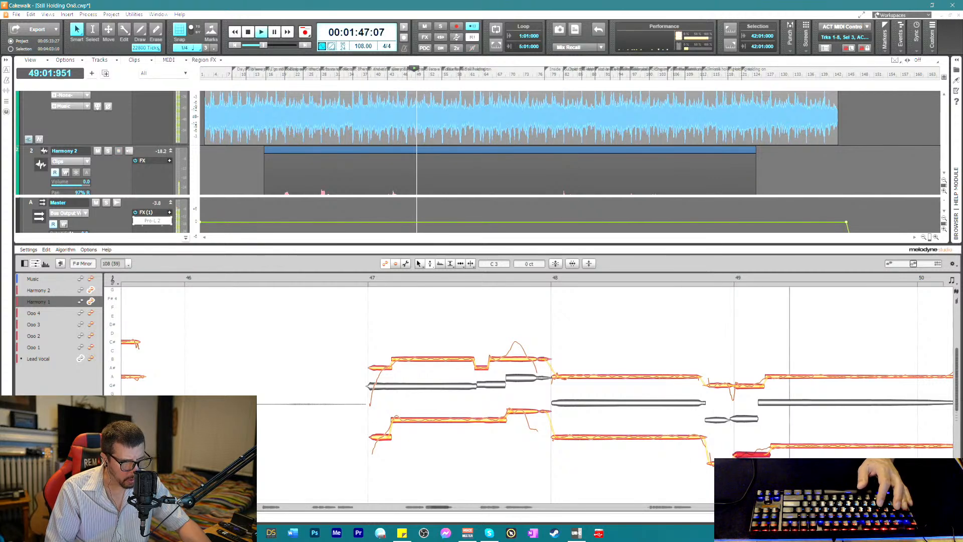
key("space")
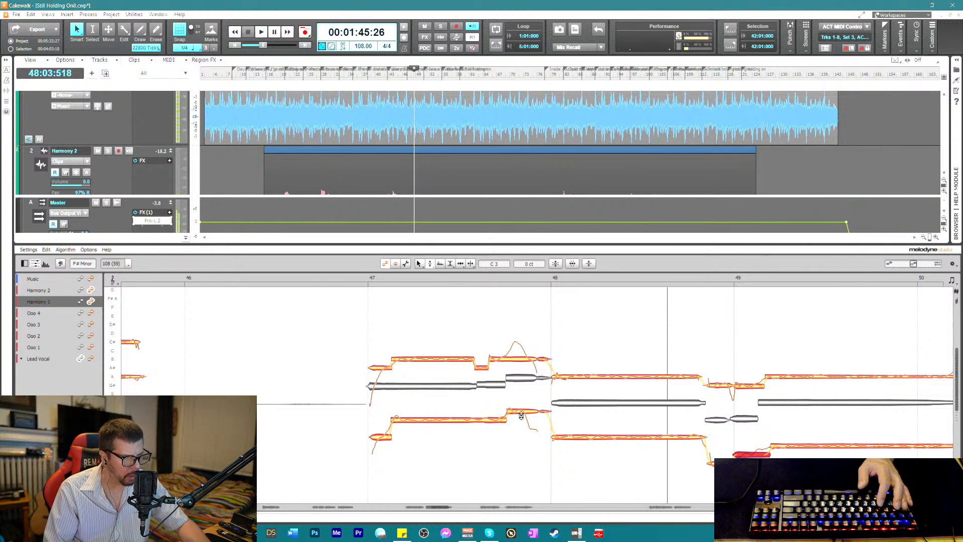
- Set Harmony 1's last note in bar 47 to F3 at -10 cents and audition from the middle of that bar
left_click(520, 412)
left_click(519, 416)
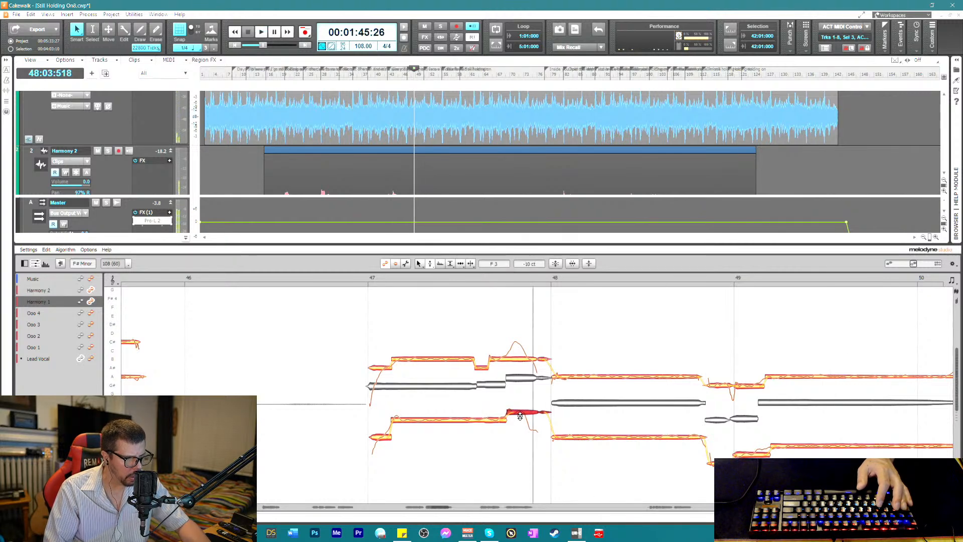
left_click(464, 279)
key("space")
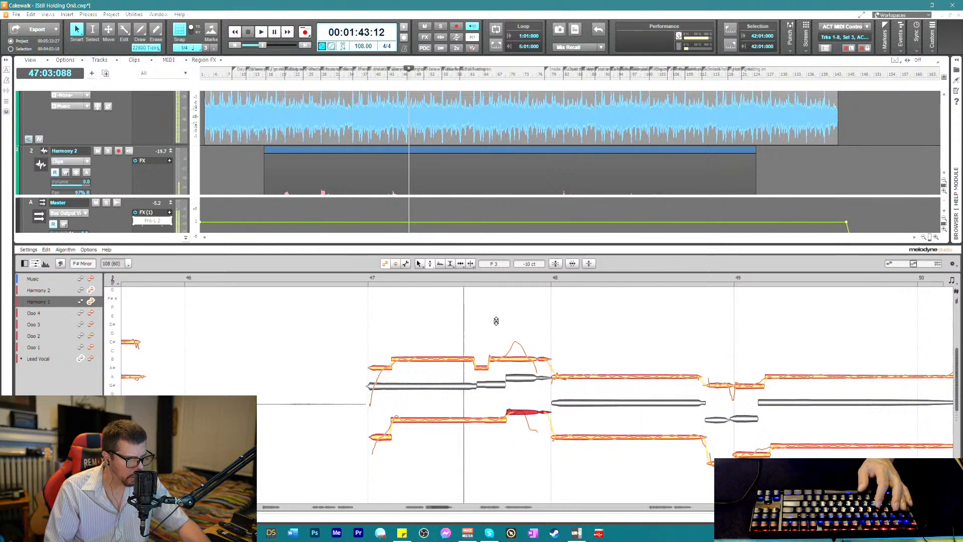
- Split Harmony 2's last note in bar 47 into three parts, tune the middle part to C#4 at 0 cents, and audition it
right_click(484, 321)
left_click(535, 323)
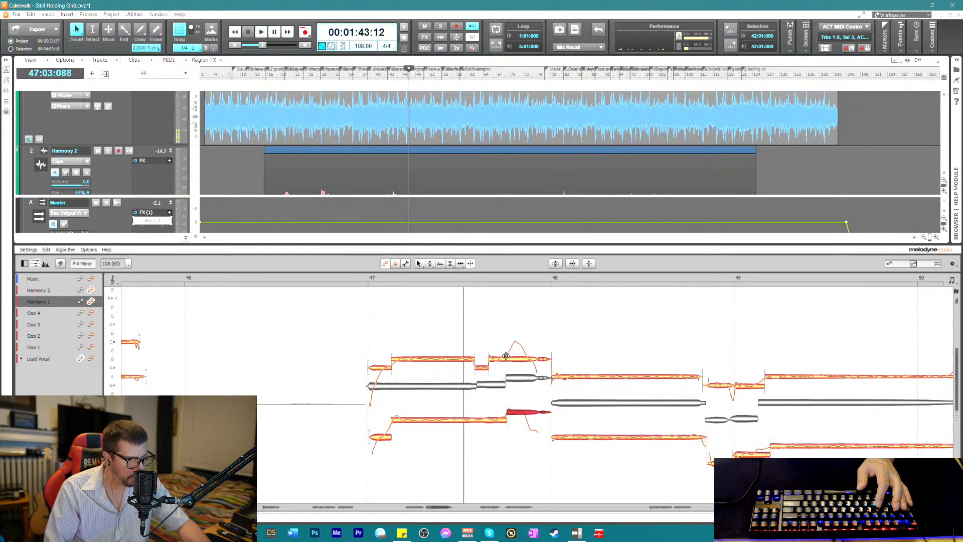
left_click(506, 356)
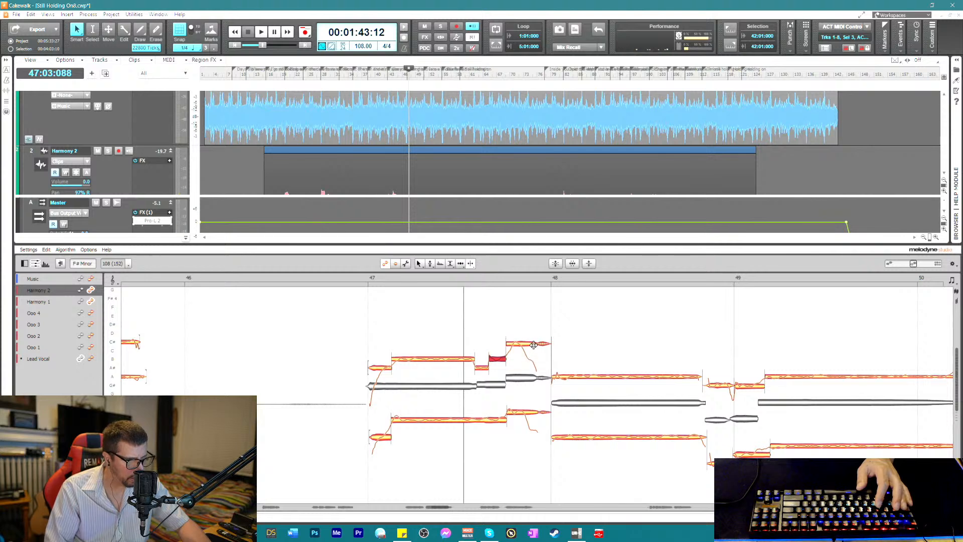
right_click(505, 363)
left_click(464, 365)
key("space")
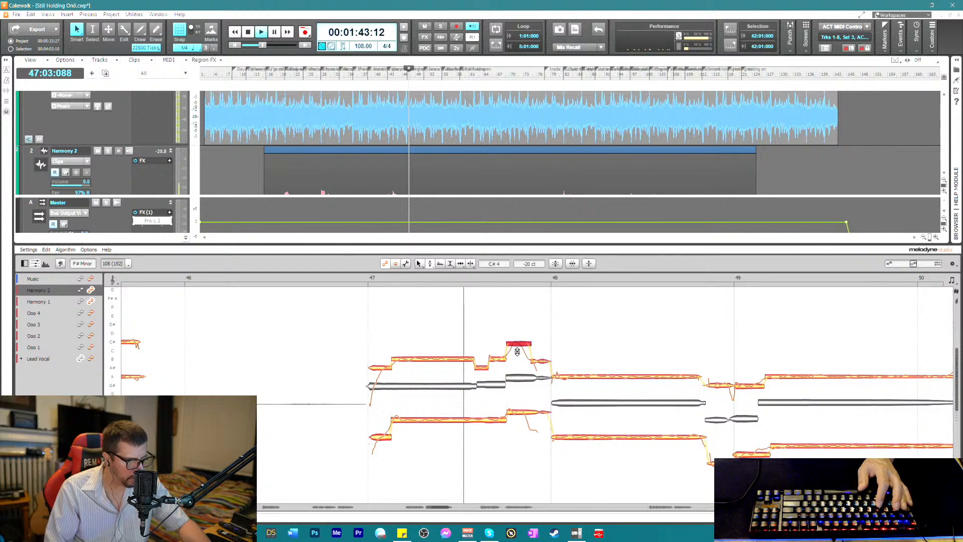
key("space")
key("space")
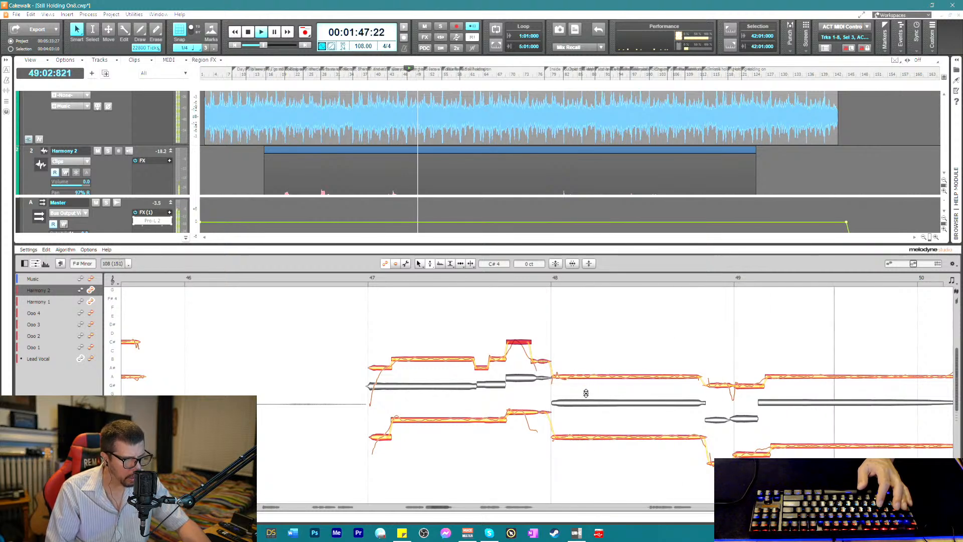
key("space")
key("space")
- Lower Harmony 2's notes in bars 47 and 48 to about -2.88 dB and its notes from bar 49 to -2.52 dB
left_click_drag(344, 308, 556, 377)
right_click(555, 353)
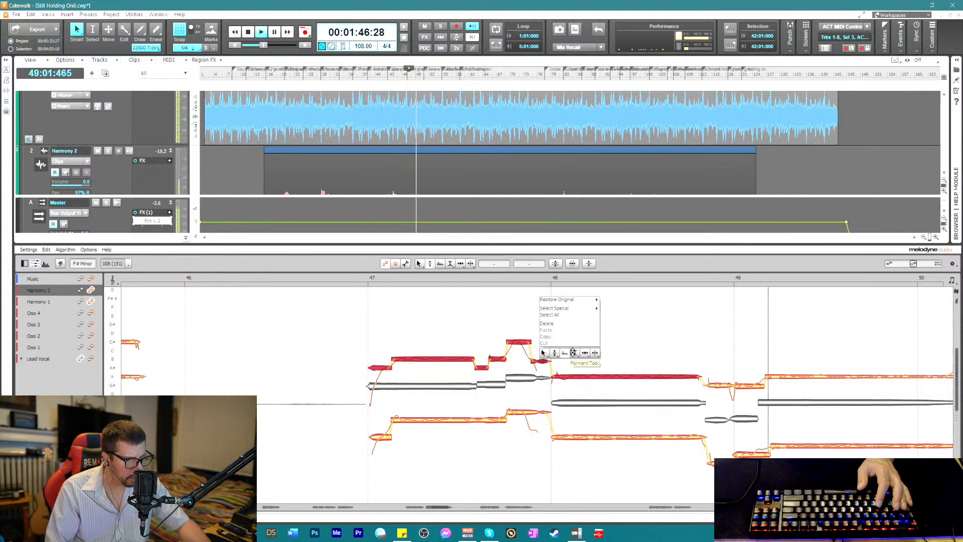
left_click(555, 353)
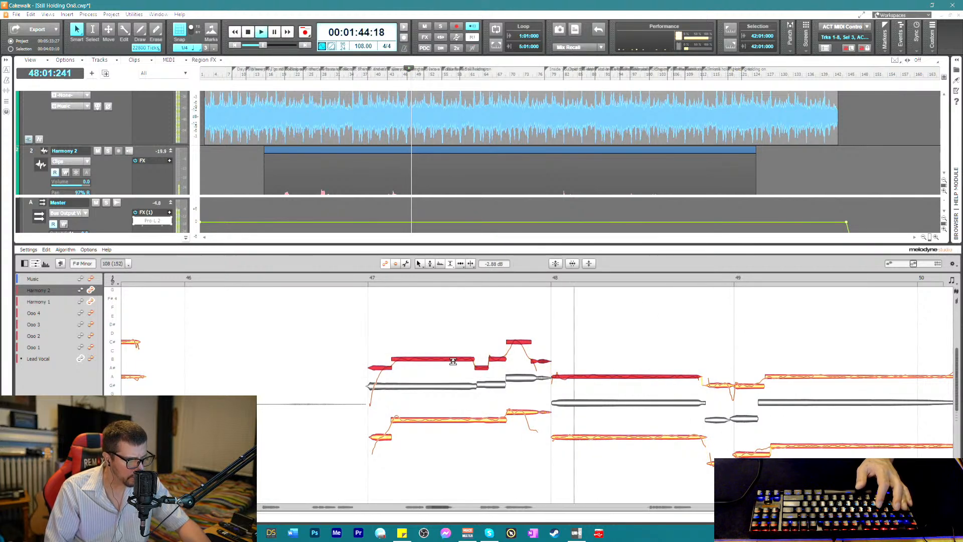
left_click_drag(722, 385, 777, 375)
key("space")
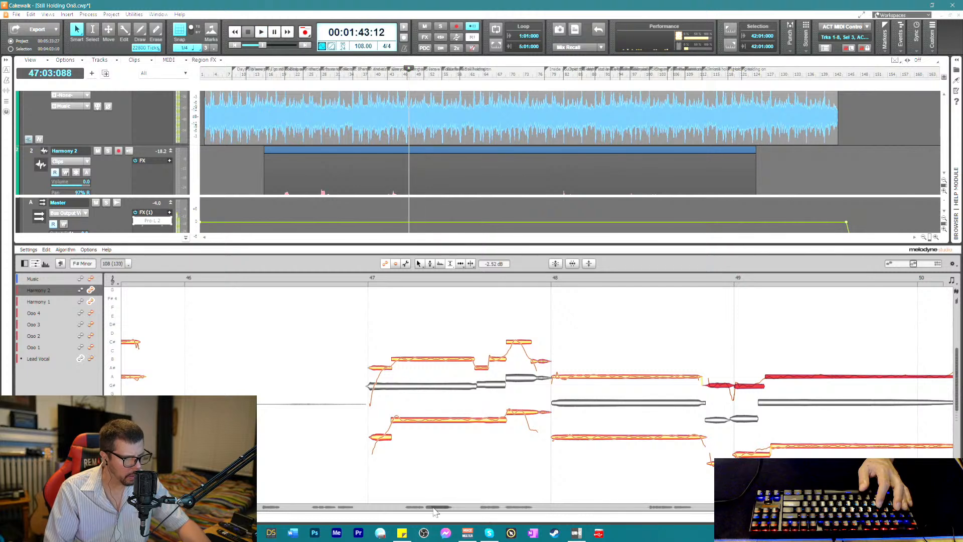
- Delete the faint leftover notes of Harmony 2 before bar 55 and of Harmony 1 between bars 50 and 55
left_click_drag(441, 508, 484, 507)
left_click_drag(330, 357, 355, 386)
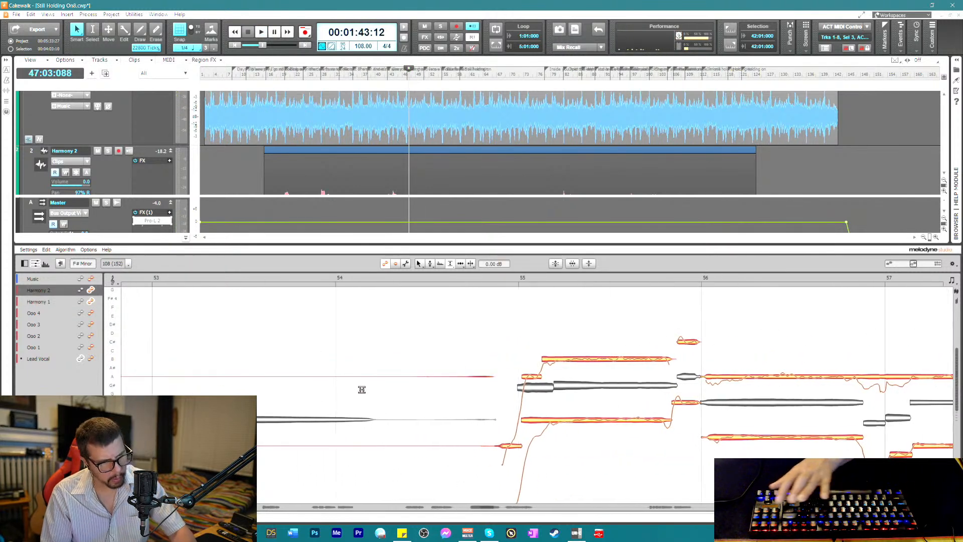
key("Delete")
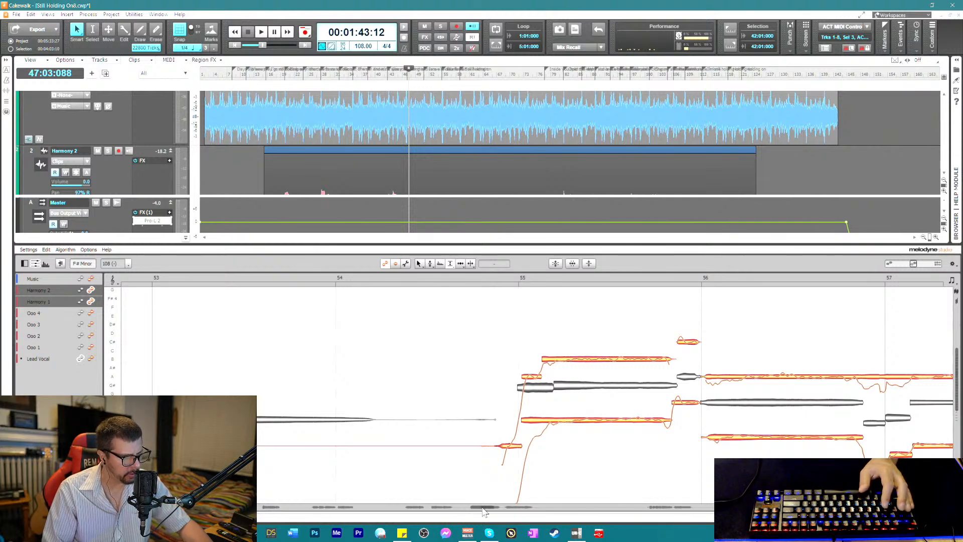
left_click_drag(483, 511, 459, 511)
left_click_drag(444, 419, 482, 460)
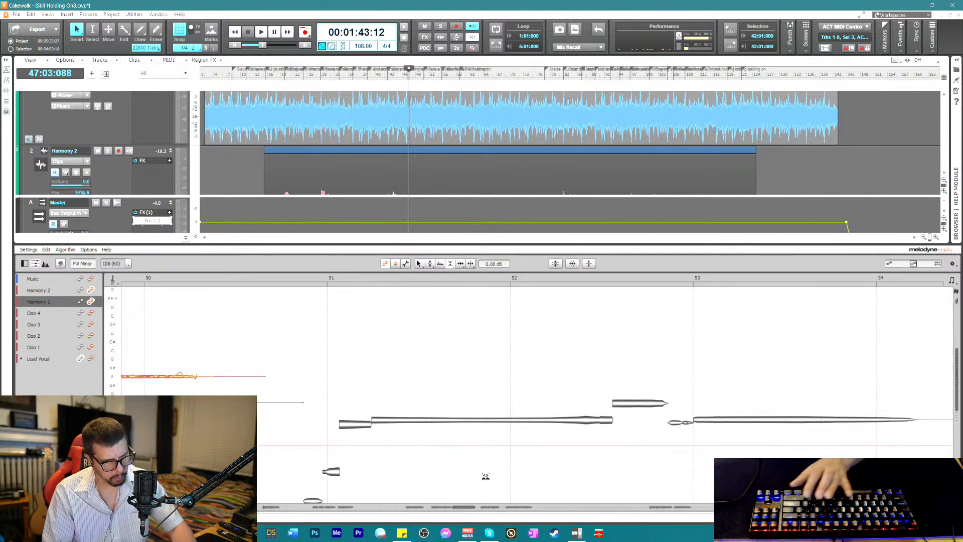
key("Delete")
- Split off the quiet tail of Harmony 2's long note in bar 50, then delete that tail and the Harmony 1 tail
left_click_drag(210, 365, 225, 379)
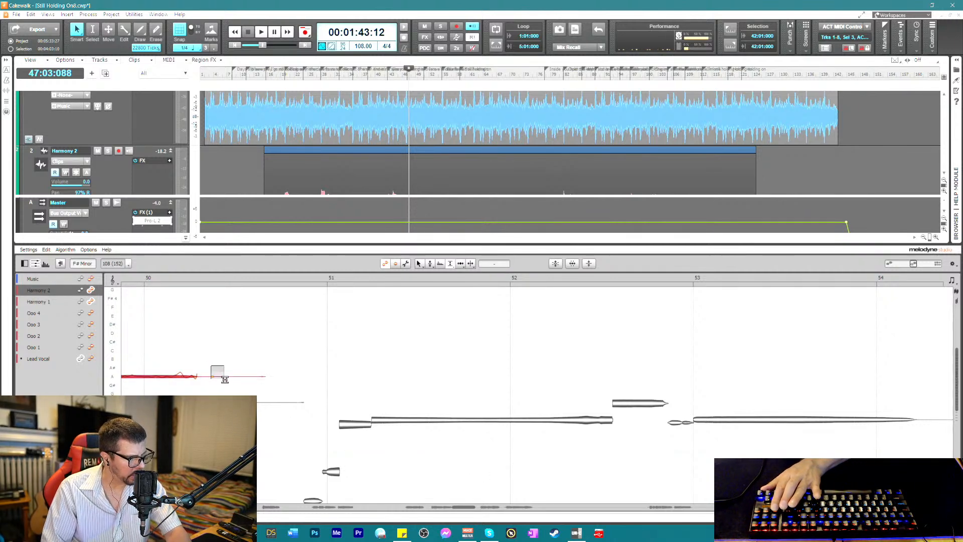
right_click(226, 378)
left_click(225, 393)
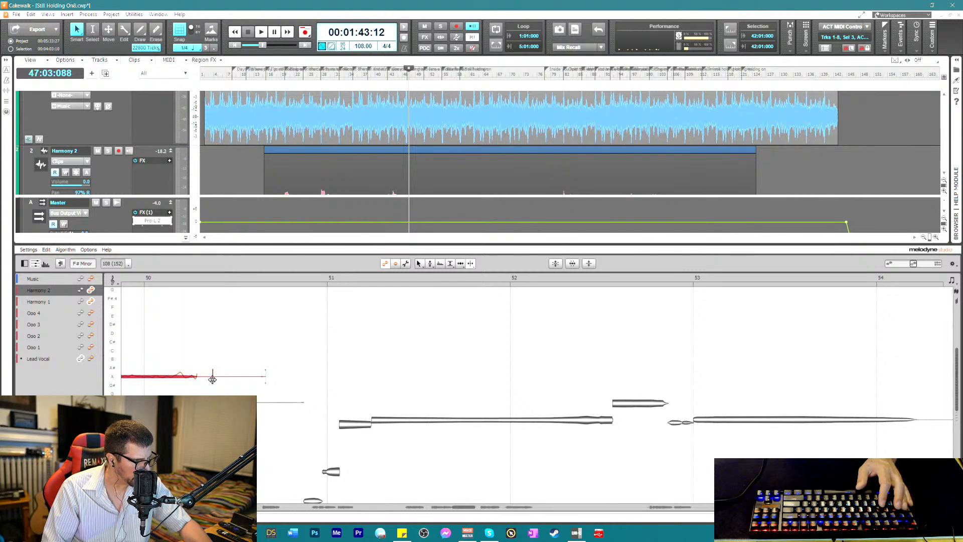
left_click_drag(216, 351, 269, 394)
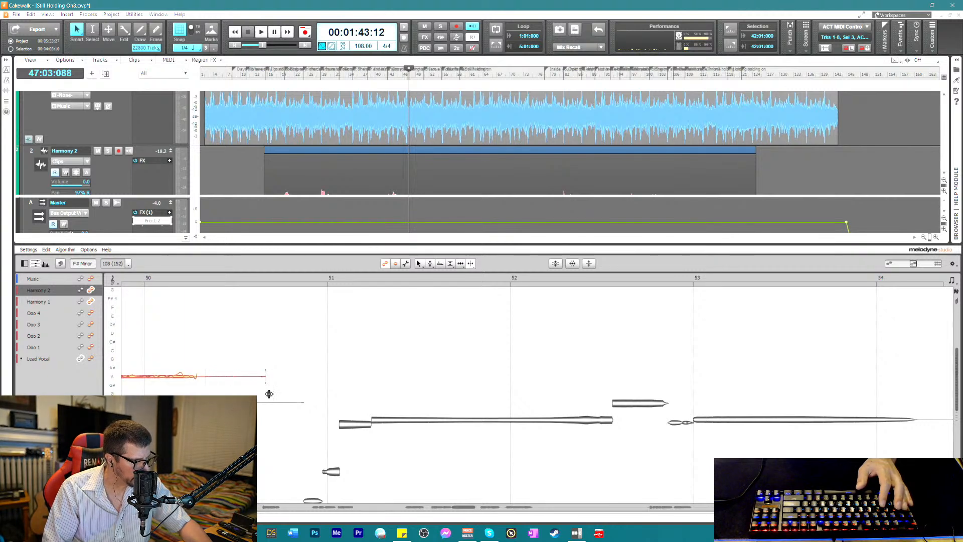
key("Delete")
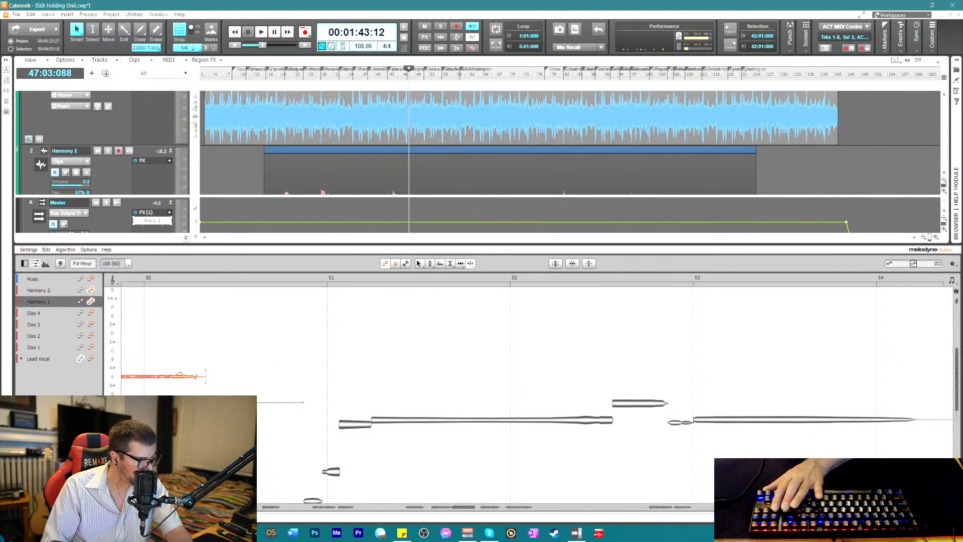
key("Delete")
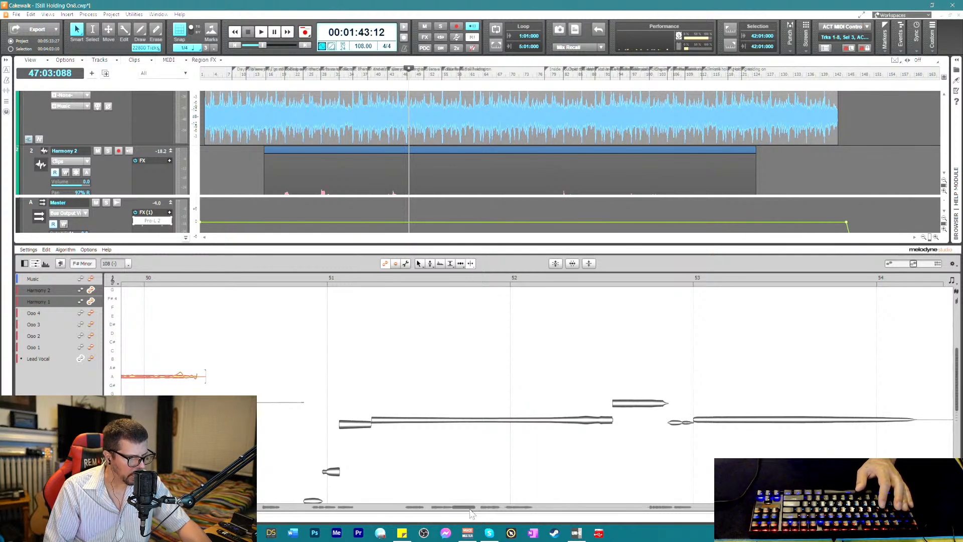
- Set playback to start late in bar 54 and adjust the timing of both harmonies' pickup notes before bar 55 against the lead vocal
left_click_drag(464, 510, 480, 514)
left_click(494, 281)
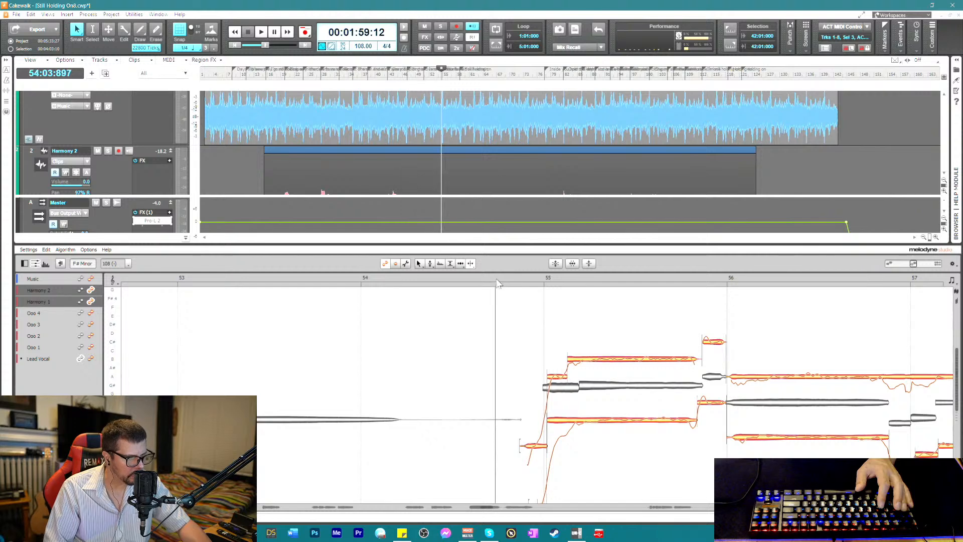
scroll(504, 386, "down", 3)
key("space")
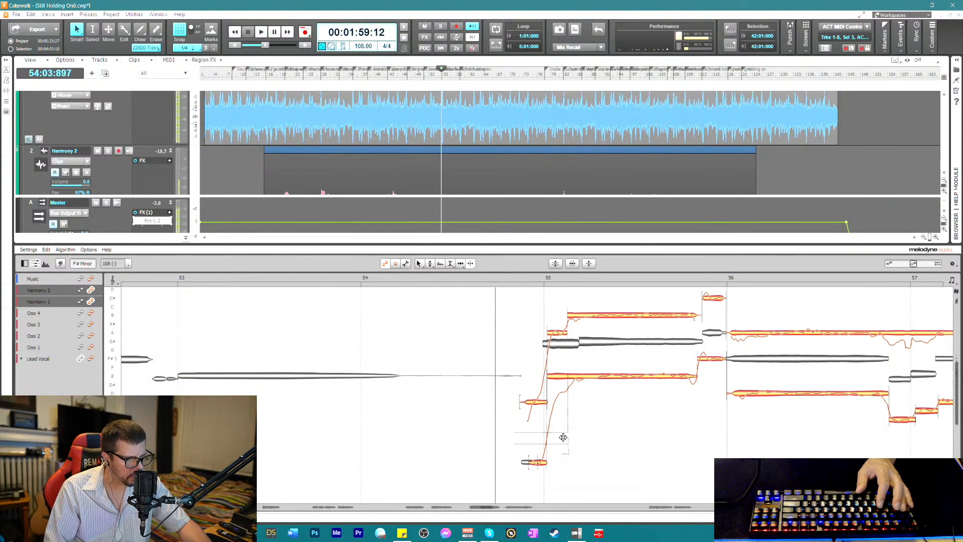
left_click(533, 402)
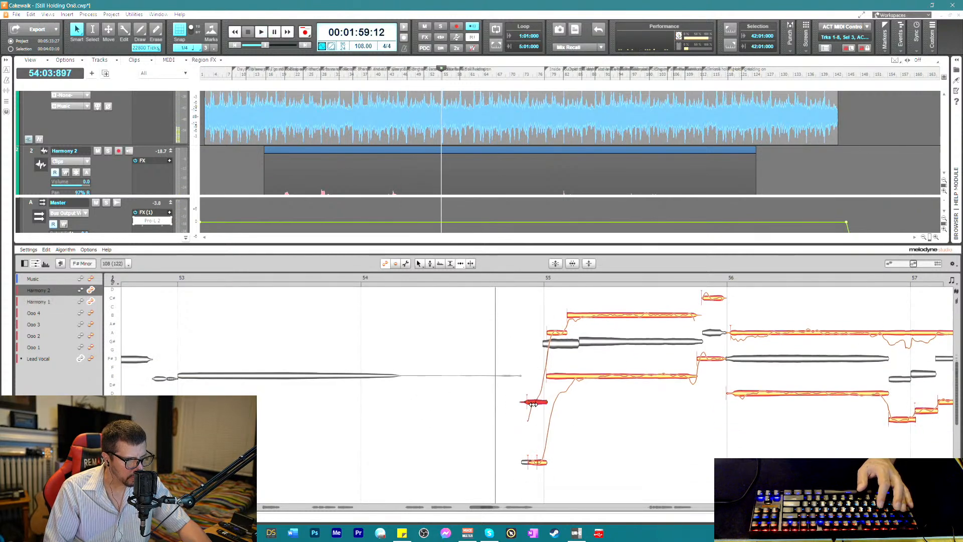
key("space")
left_click(524, 463)
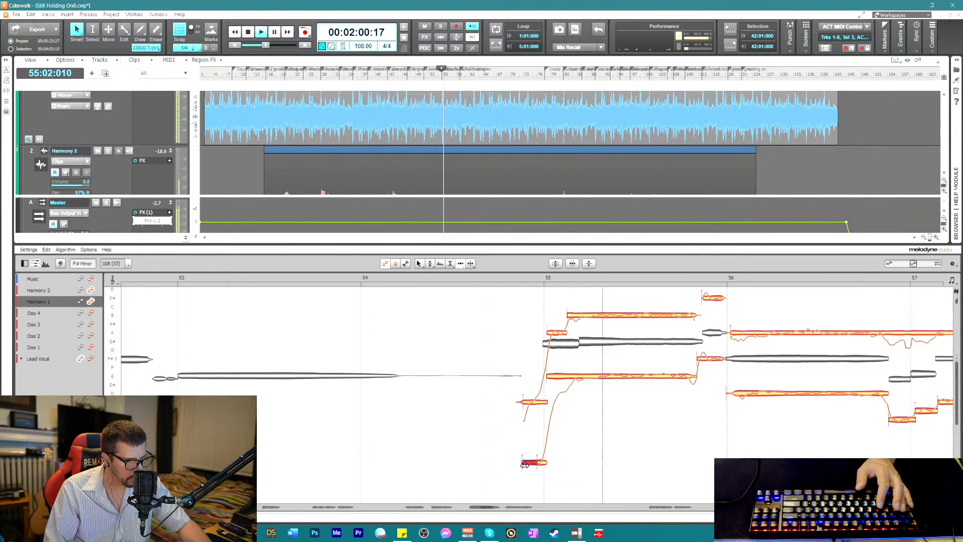
key("space")
key("space")
- Start Harmony 1's long note and Harmony 2's short note on bar 55's downbeat, and start Harmony 2's long note slightly later
left_click(551, 376)
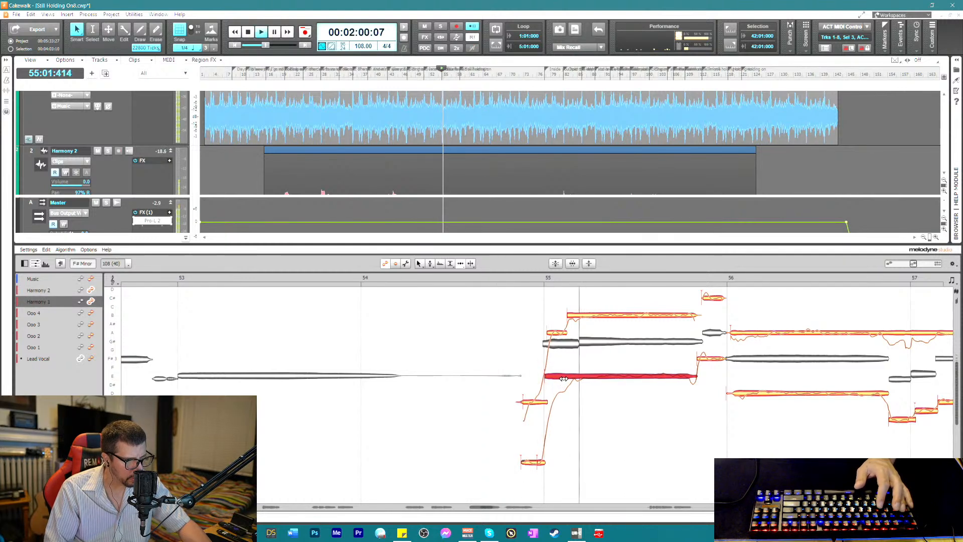
key("space")
left_click(554, 332)
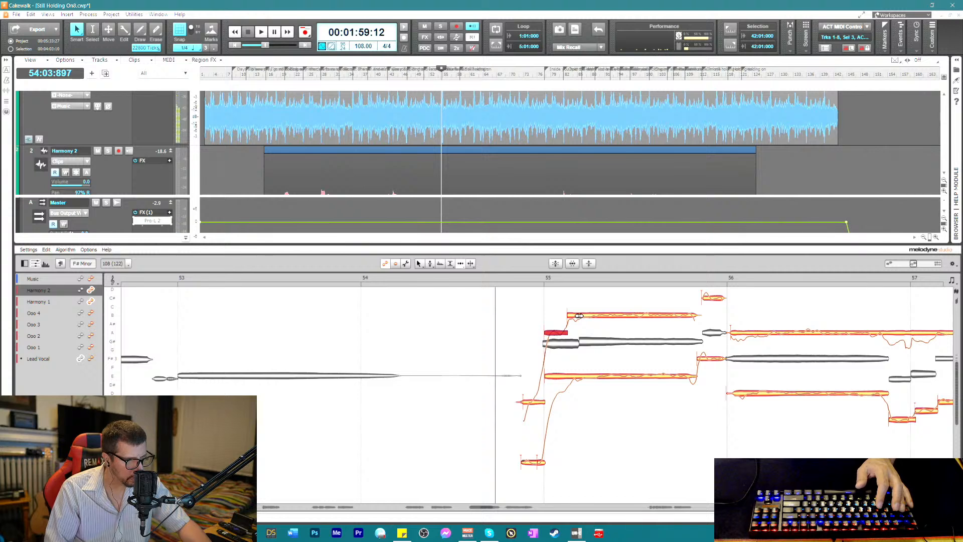
left_click_drag(578, 316, 585, 318)
key("space")
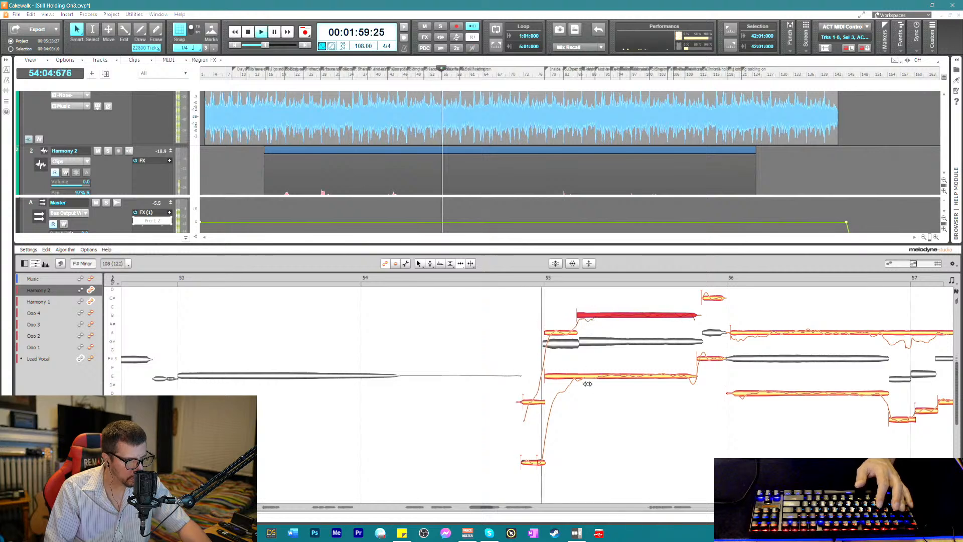
- Split Harmony 1's long note shortly after the start of bar 55, lower the first part to D, and audition it
right_click(577, 387)
key("space")
key("space")
double_click(574, 377)
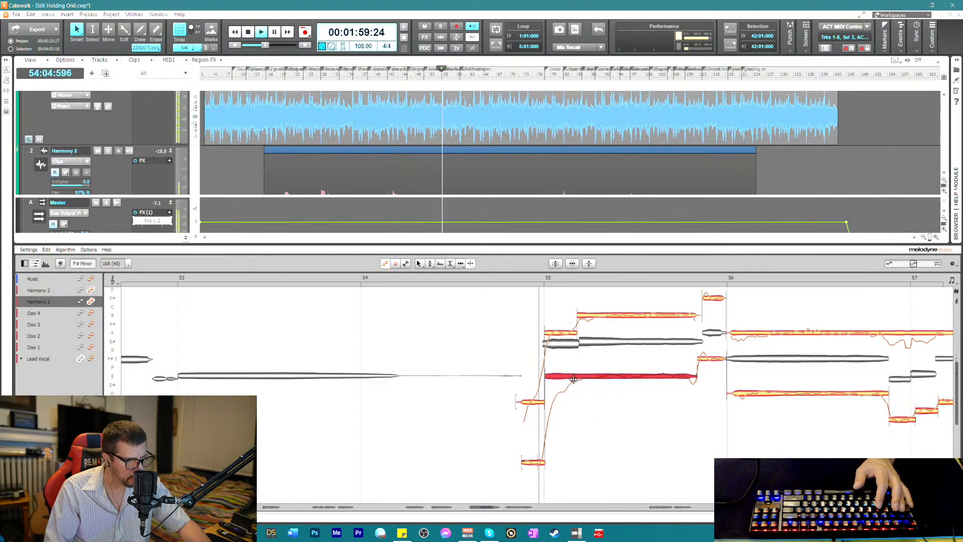
key("space")
right_click(559, 417)
left_click(553, 417)
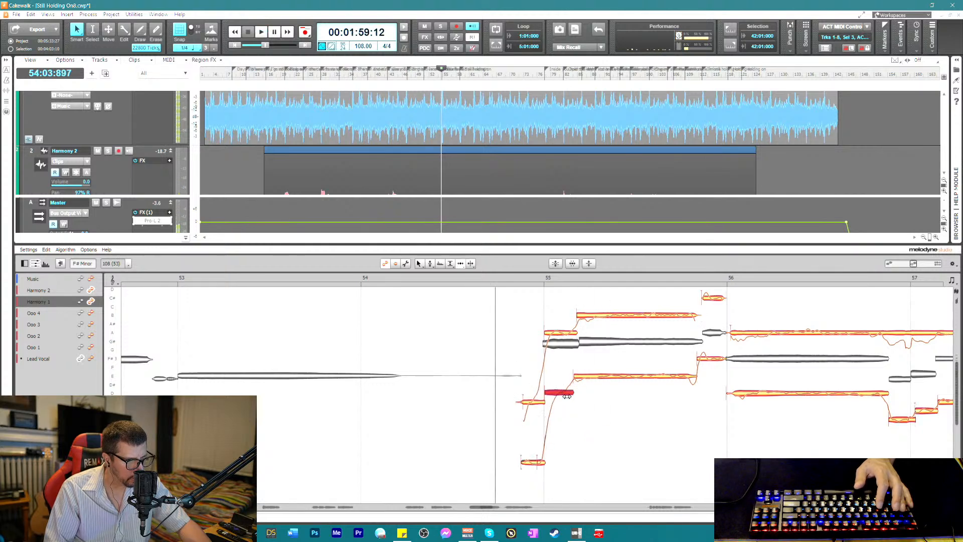
key("space")
key("space")
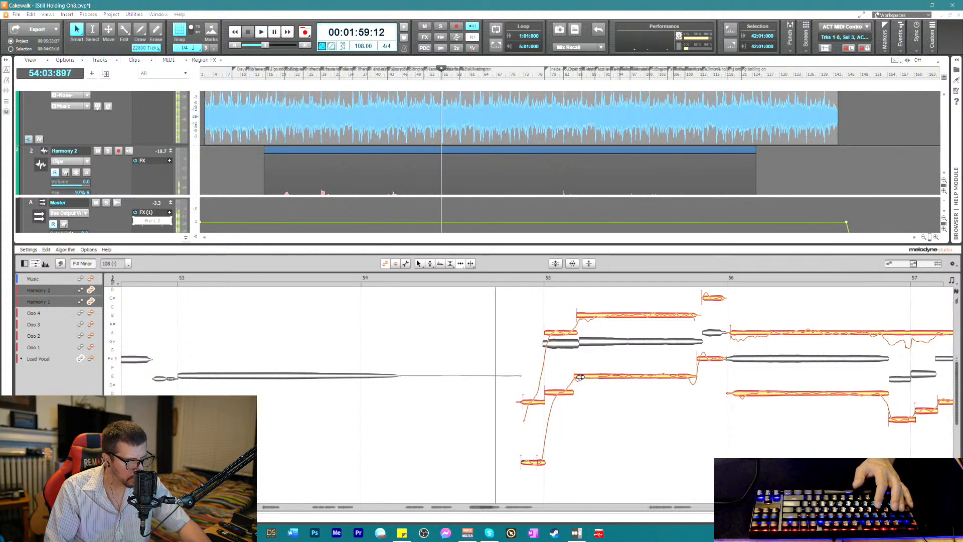
- Move the starts of Harmony 1's and Harmony 2's long notes in bar 55 slightly earlier so they coincide, and audition them
left_click_drag(578, 374, 569, 375)
key("space")
key("space")
key("space")
left_click_drag(585, 318, 576, 318)
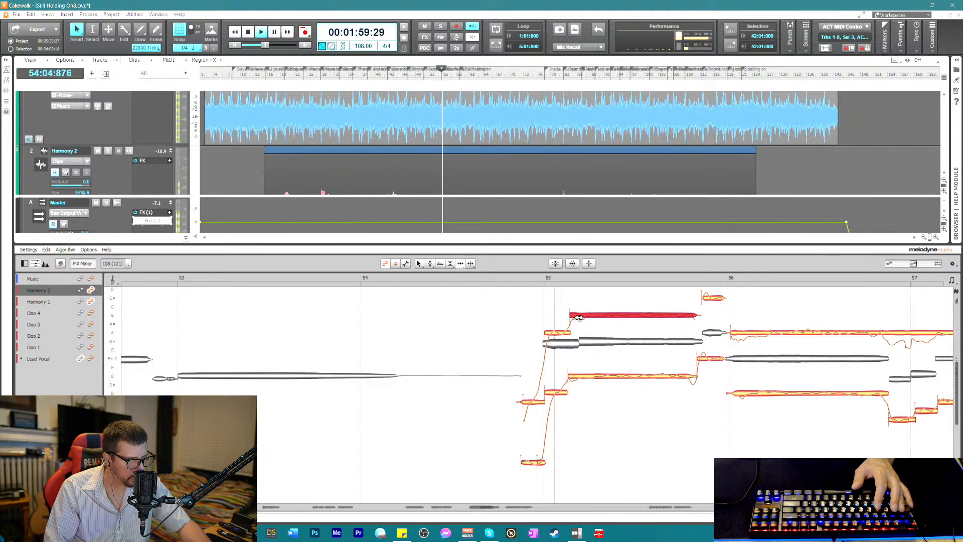
key("space")
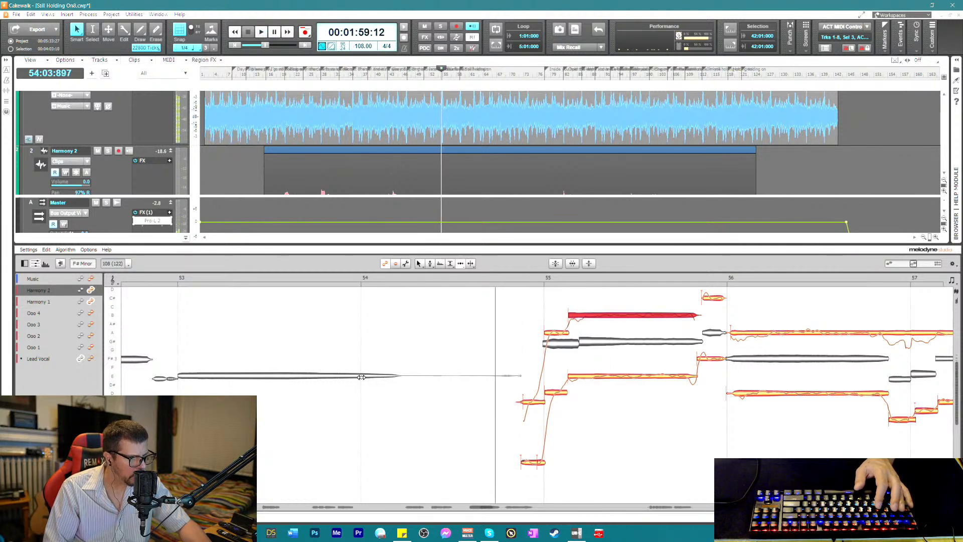
- Make the Lead Vocal editable, shift the start of its long note in bar 55 slightly earlier, and audition the change
left_click(91, 359)
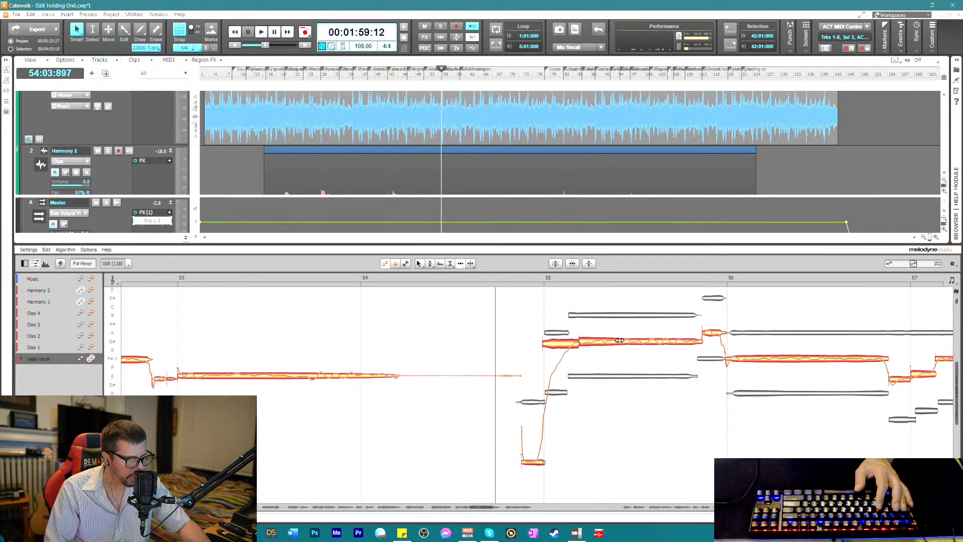
left_click(591, 341)
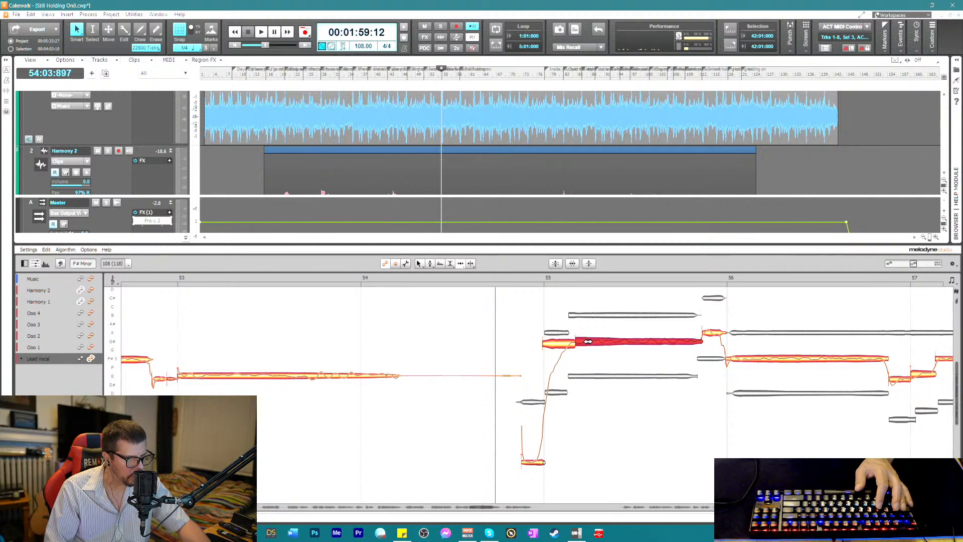
key("space")
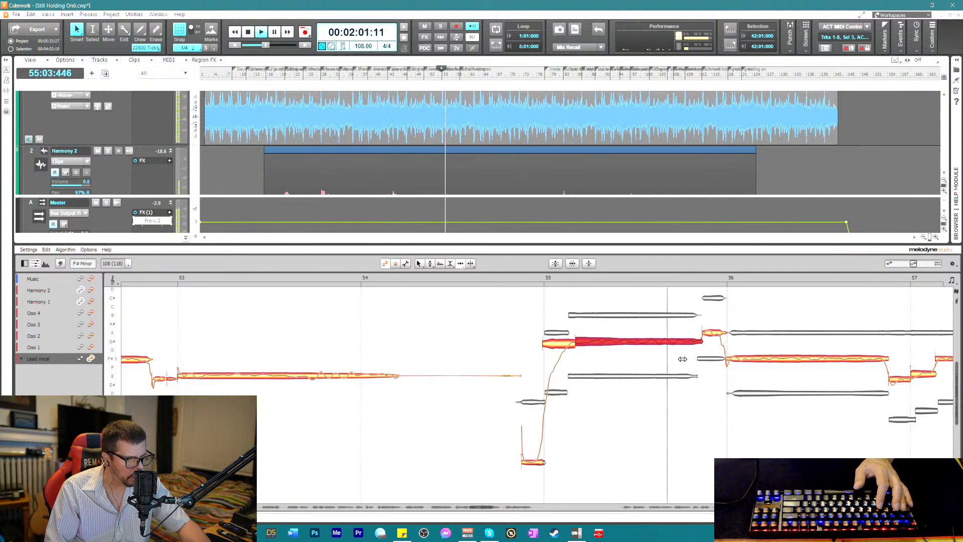
key("space")
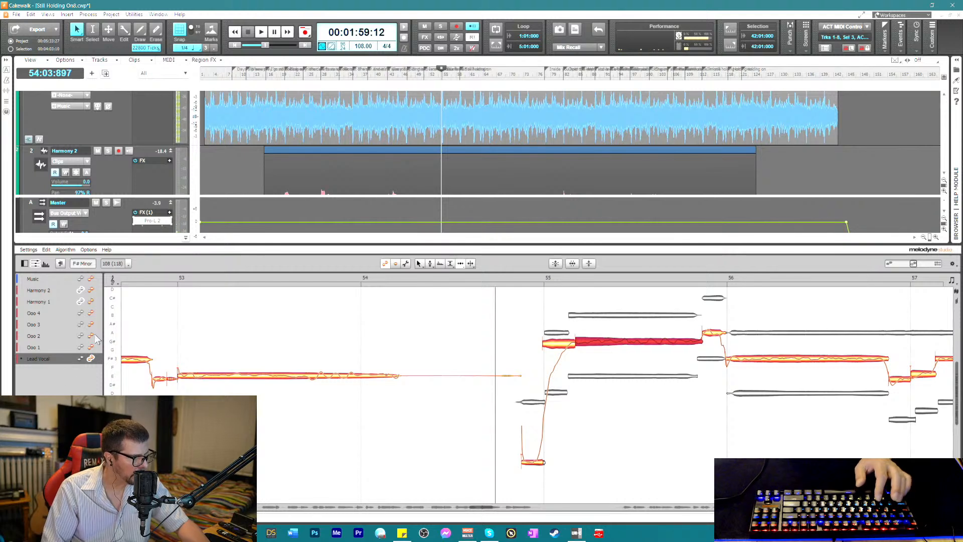
- Return Harmony 1 and Harmony 2 to editing together, with the Lead Vocal shown as reference
left_click(81, 357)
left_click(91, 301)
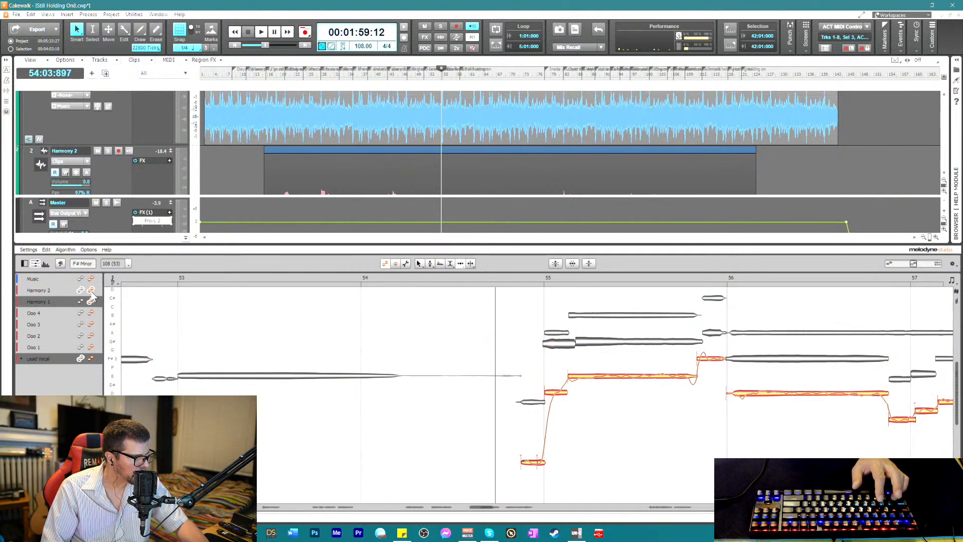
left_click(91, 290)
scroll(527, 326, "up", 2)
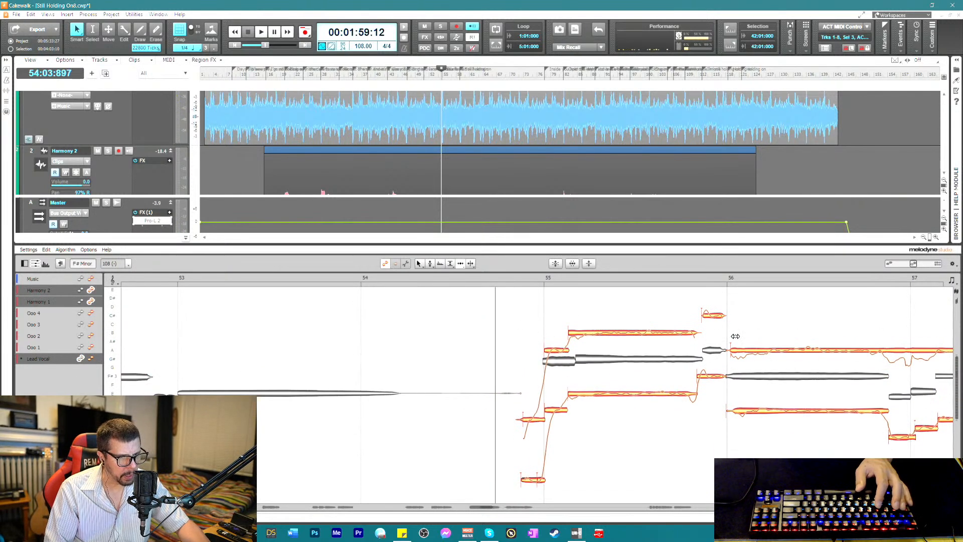
- Start Harmony 1's short note before bar 56 slightly later and both harmonies' long notes at bar 56 slightly earlier
left_click(705, 375)
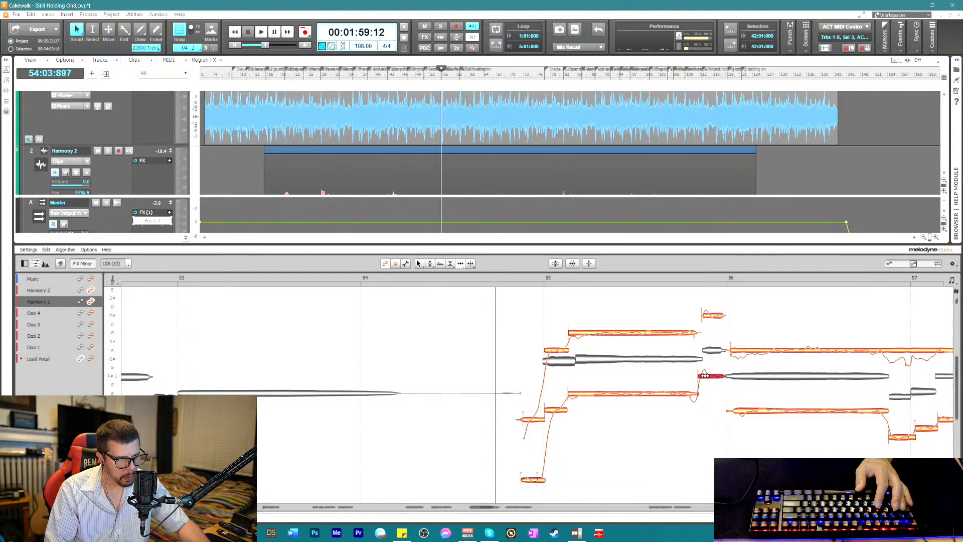
left_click(737, 350)
left_click(741, 411)
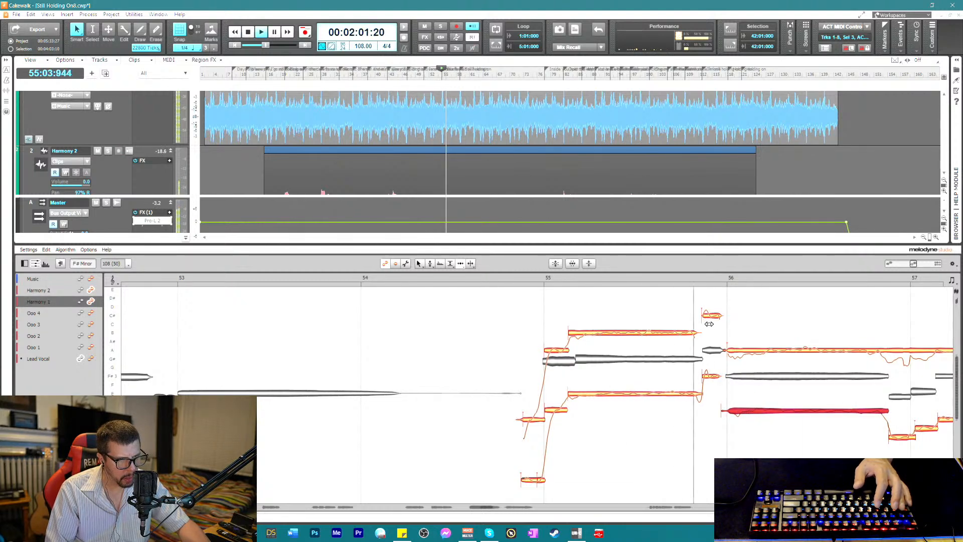
- Split off the short opening section of Harmony 2's long note at bar 56 with the Note Separation tool
key("space")
right_click(730, 359)
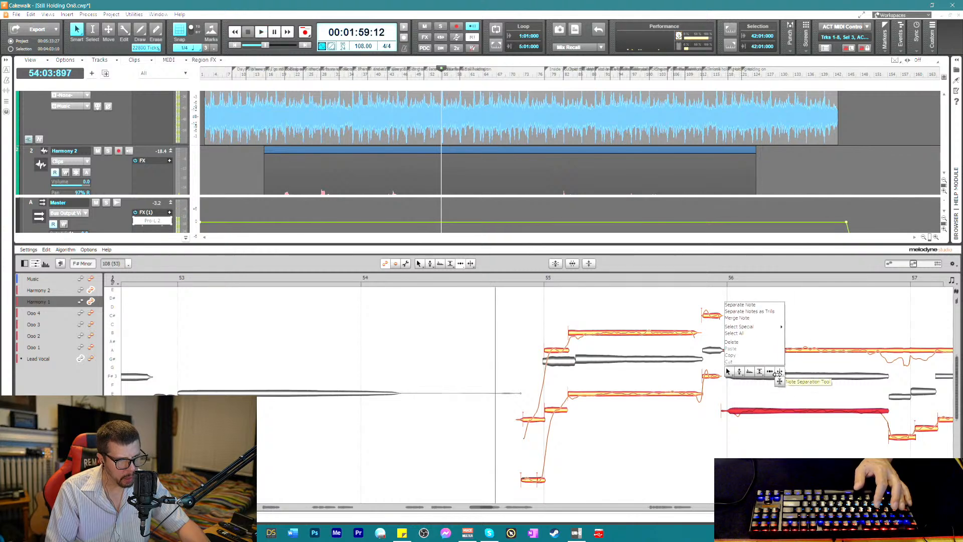
left_click(767, 363)
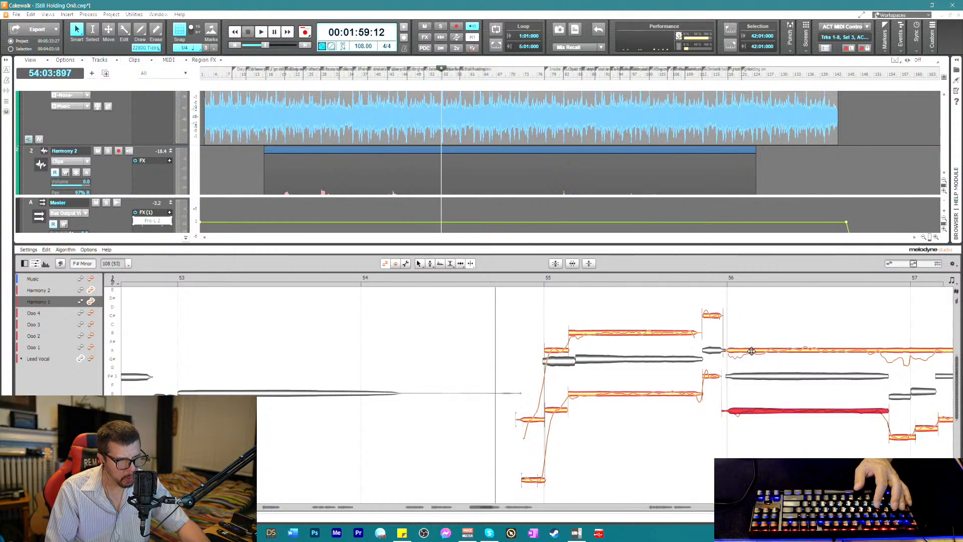
left_click(752, 350)
double_click(751, 350)
- Lower the split-off opening of Harmony 2's bar 56 note to G#3, set the sustained part to A3, and audition the phrase
right_click(733, 365)
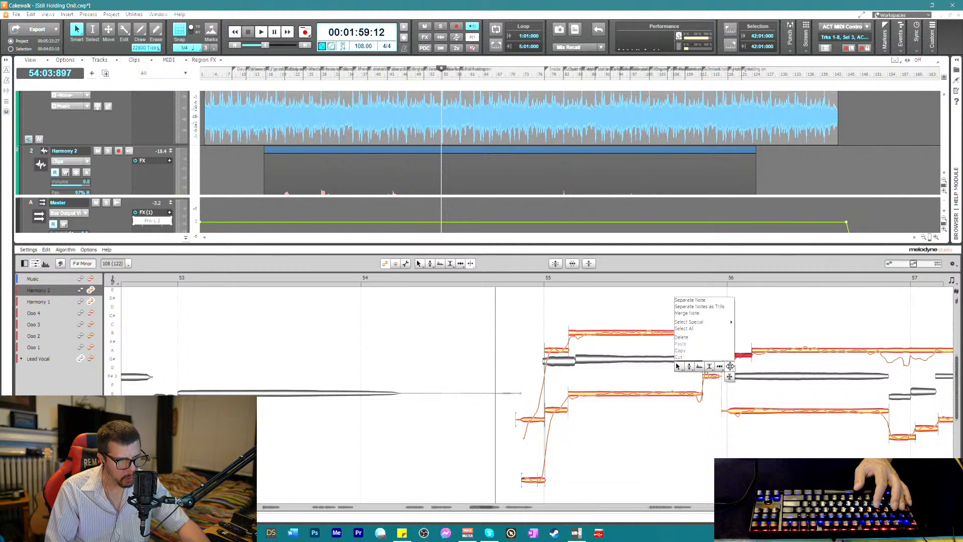
left_click(690, 367)
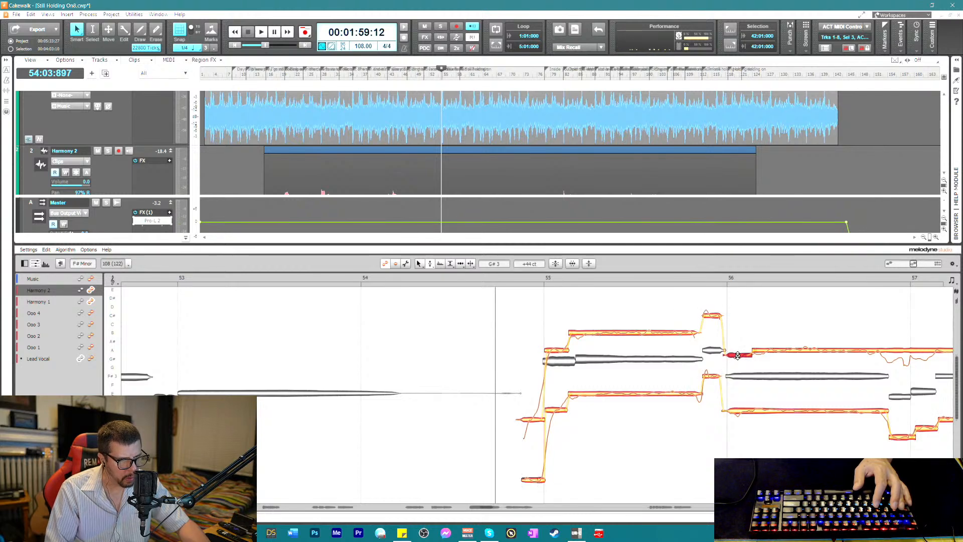
key("space")
left_click(769, 351)
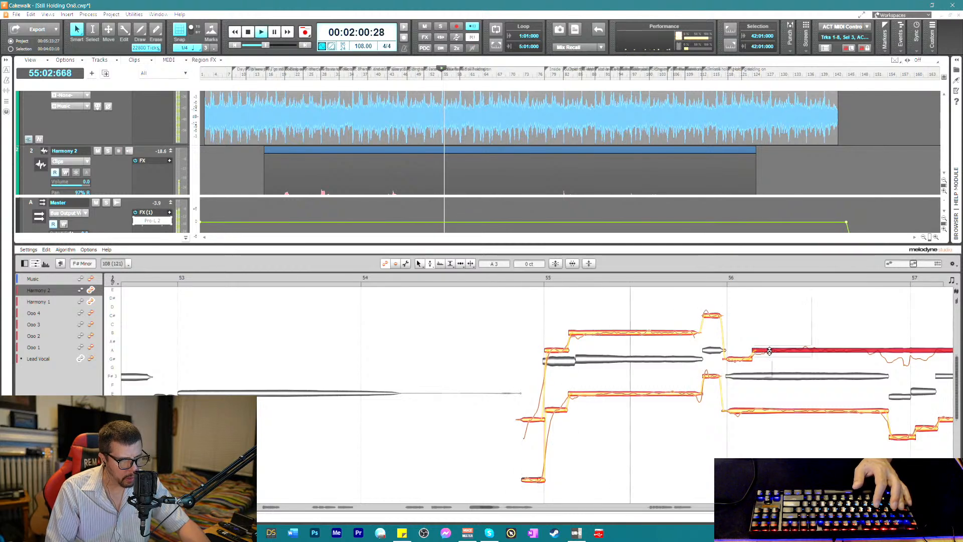
right_click(769, 351)
left_click(782, 346)
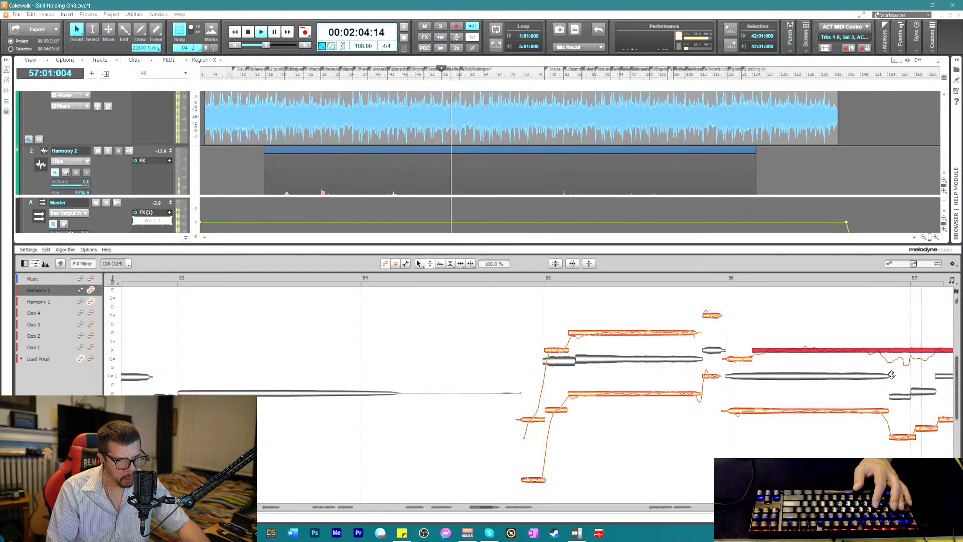
key("space")
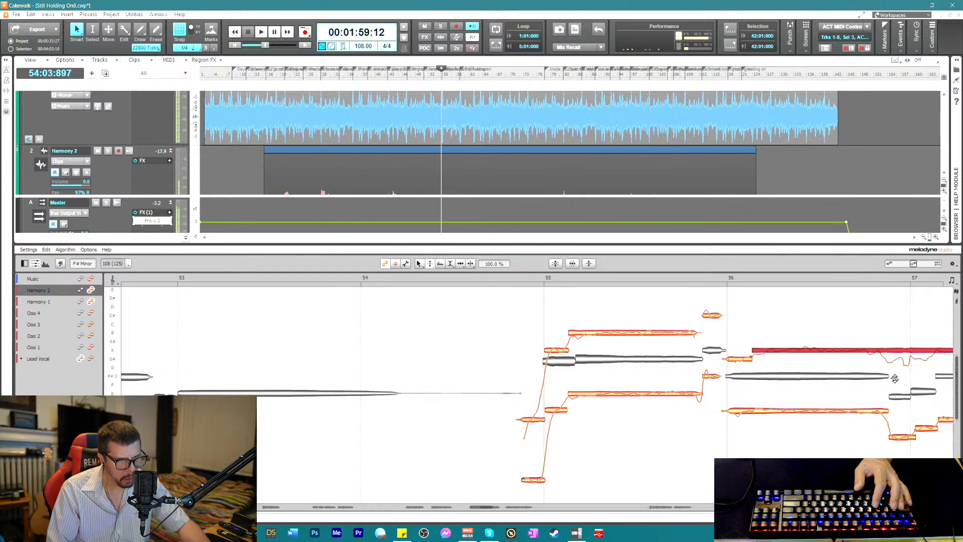
- Separate Harmony 2's dip just before bar 57 from the sustained bar 56 note
right_click(895, 378)
left_click(937, 359)
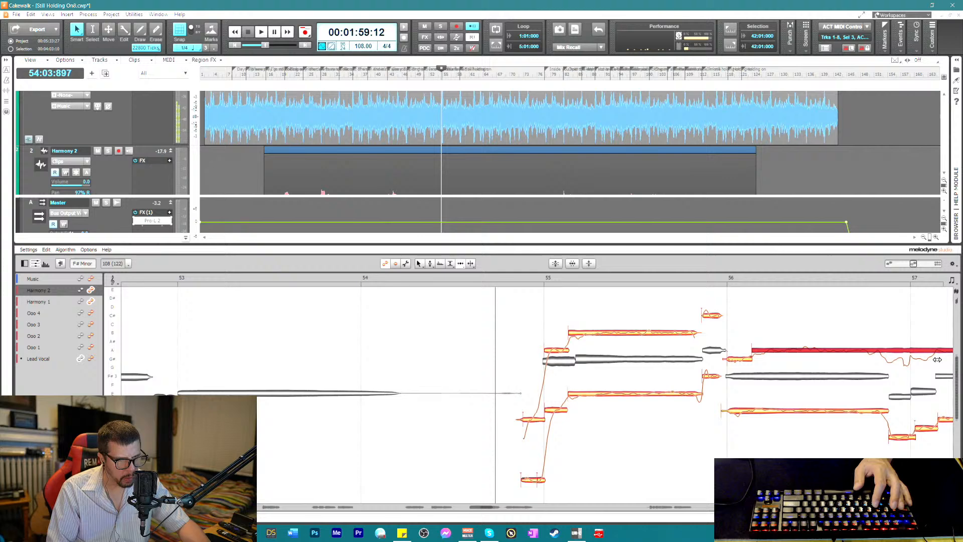
right_click(886, 352)
left_click(894, 354)
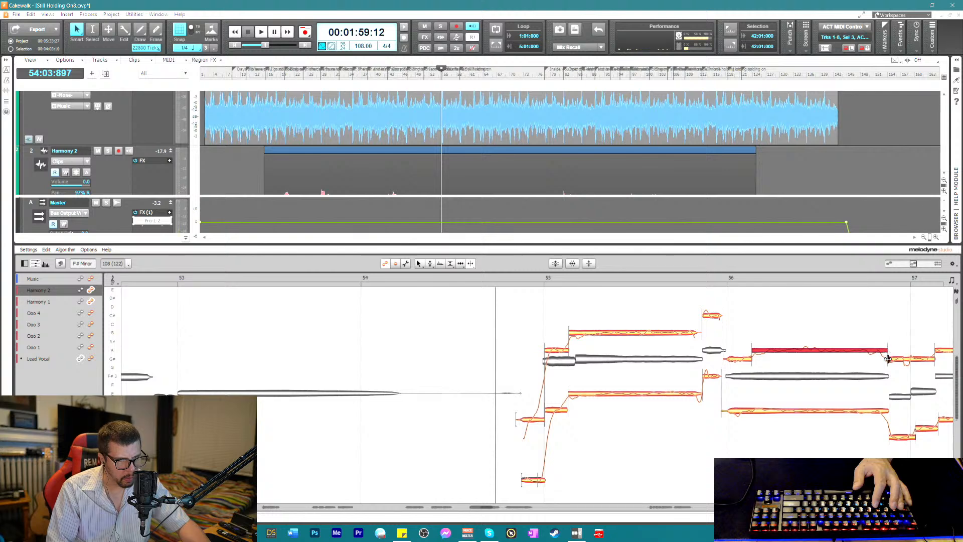
- Tune Harmony 2's separated note before bar 57 to G#3, set the preceding long note to A3, and audition both
right_click(887, 359)
left_click(880, 370)
left_click(903, 359)
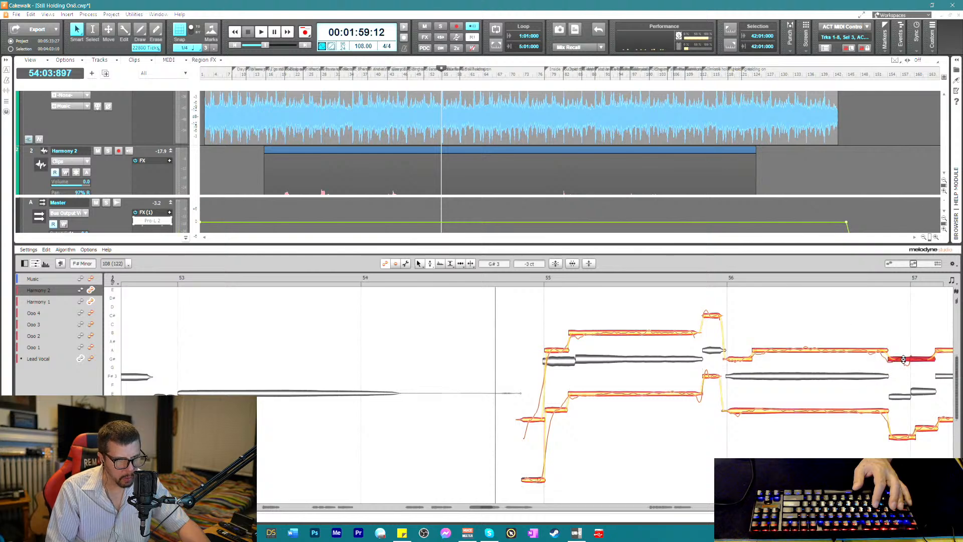
key("space")
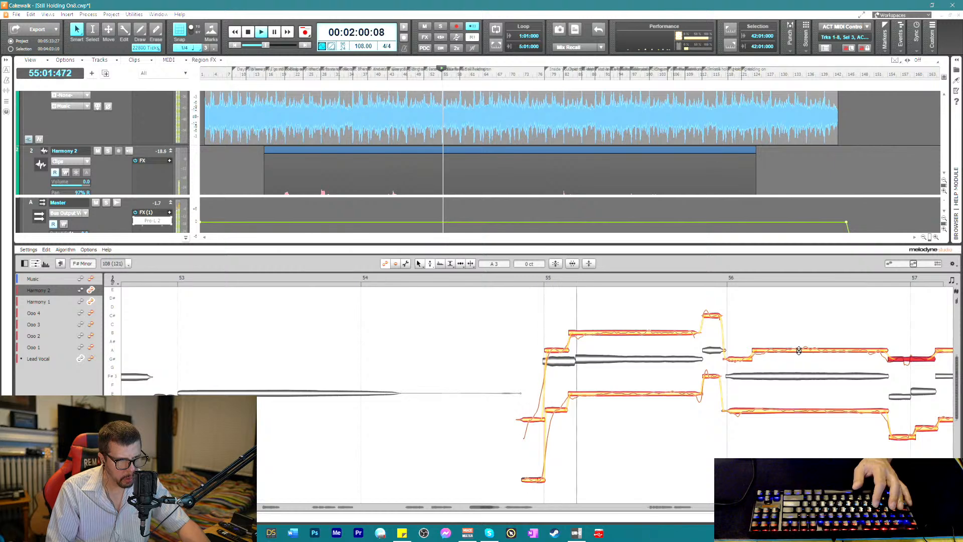
key("Left")
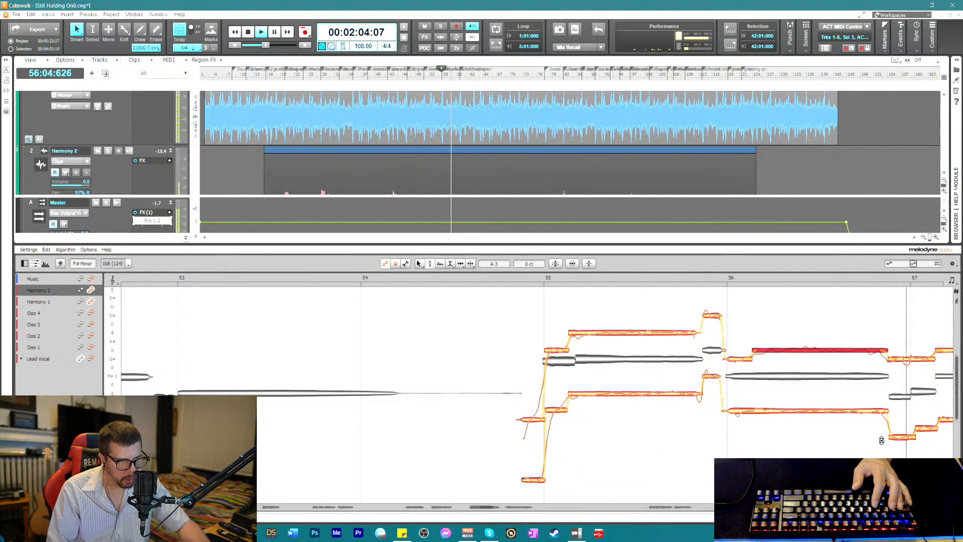
key("space")
- Try raising Harmony 1's short note just before bar 57 to C3, and audition the phrase
left_click(903, 438)
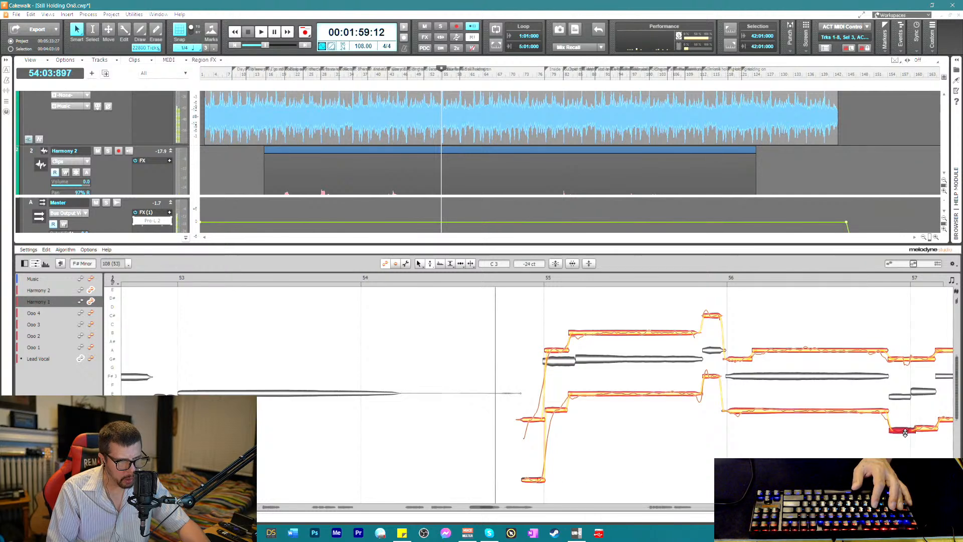
key("space")
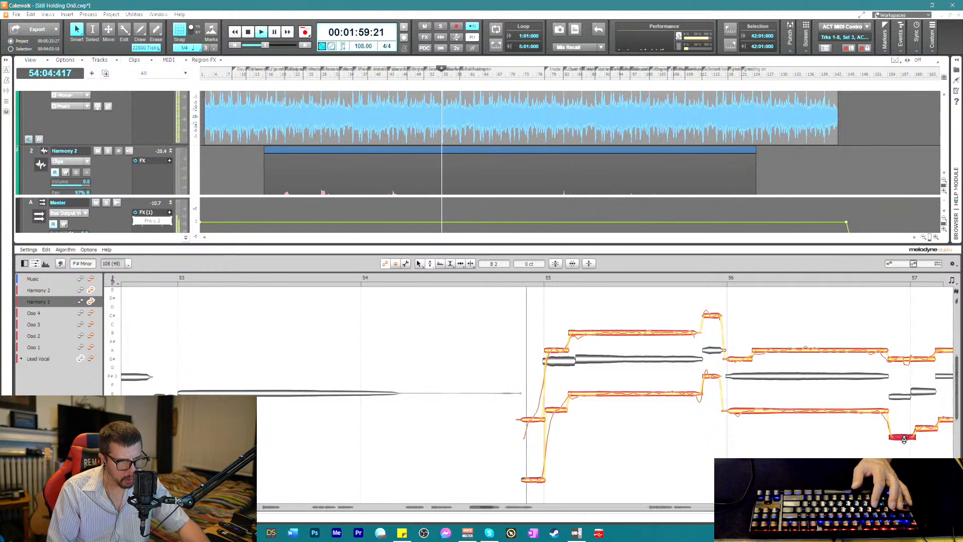
key("space")
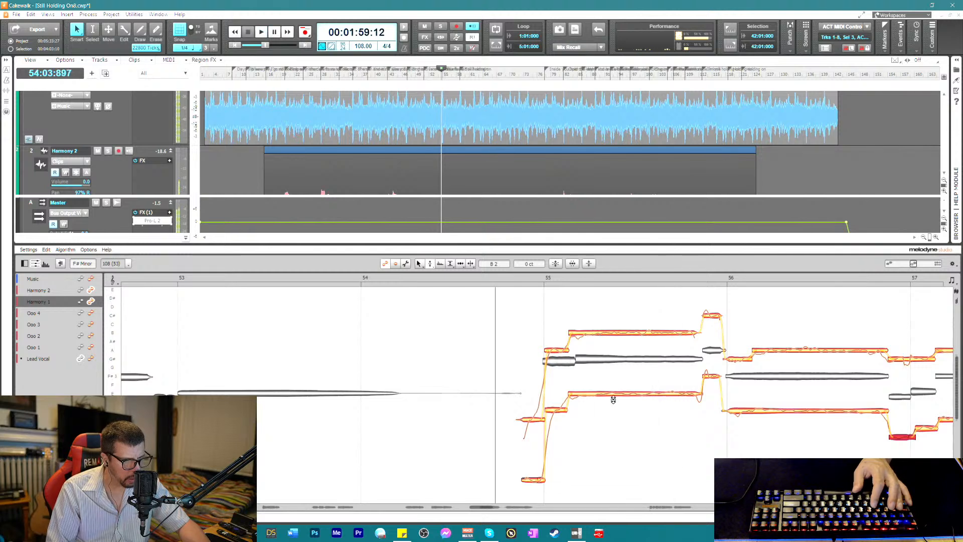
- Reduce the pitch drift of the long notes in bar 55 to about 15% for Harmony 1 and 3% for Harmony 2
right_click(615, 395)
left_click(615, 414)
left_click(611, 394)
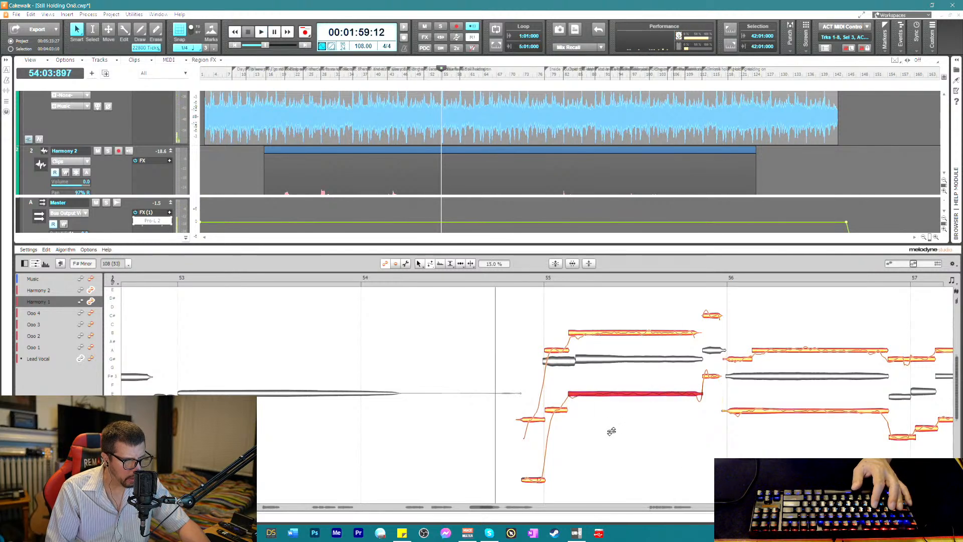
left_click(605, 331)
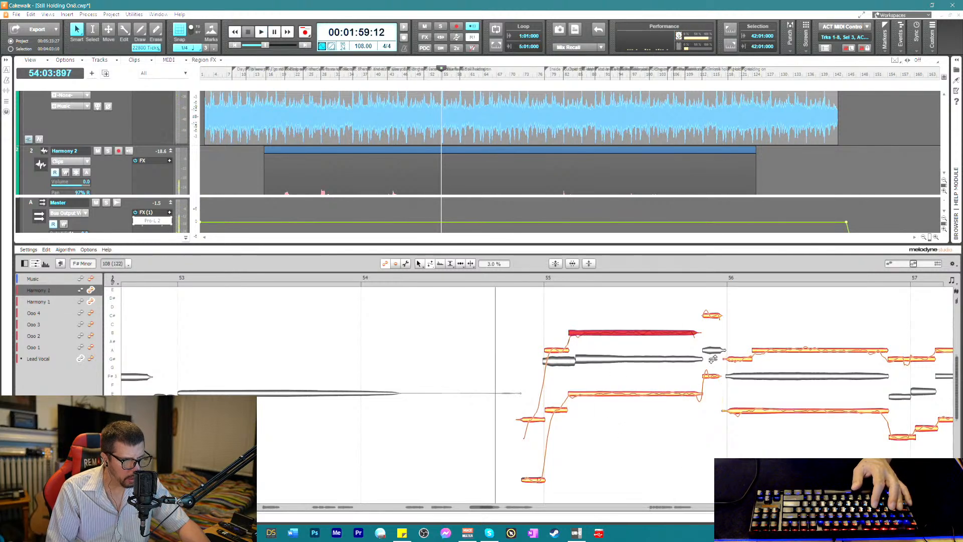
- Reduce the pitch drift of the long bar 56 notes to about 59% for Harmony 2 and 23% for Harmony 1 during playback
key("space")
left_click(757, 350)
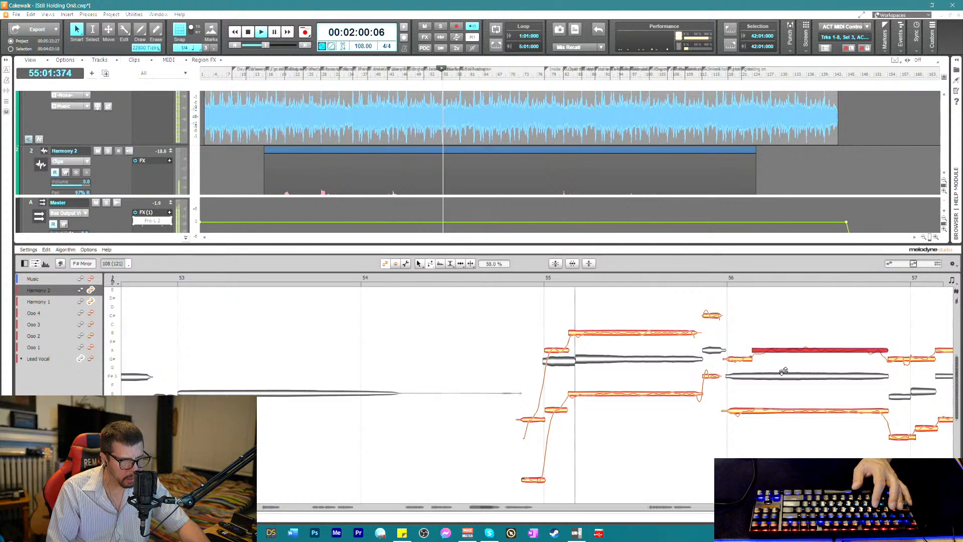
left_click(796, 409)
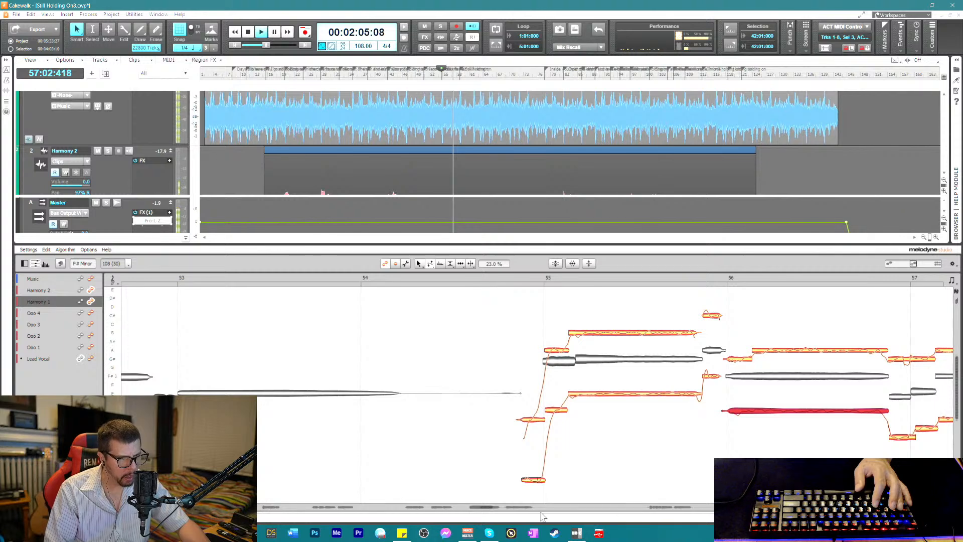
key("space")
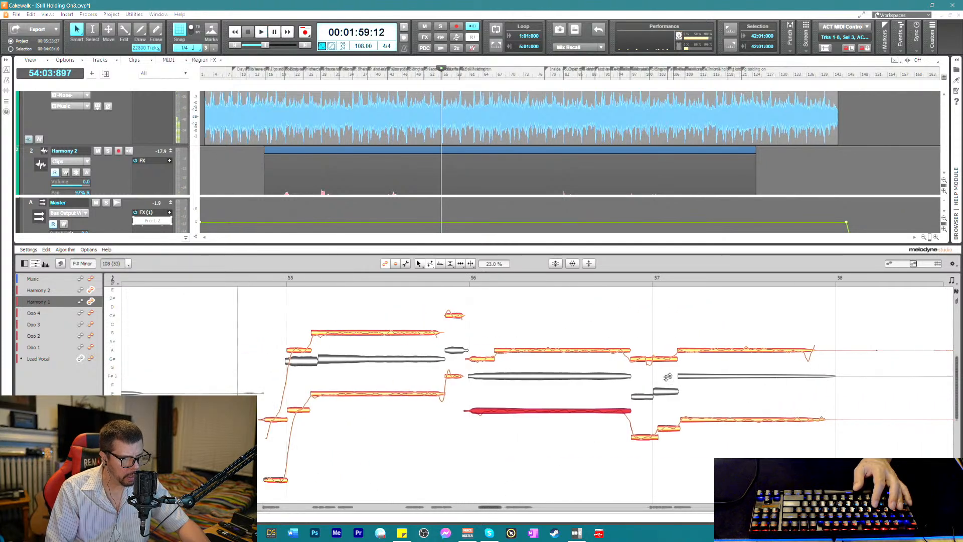
- Reduce the pitch drift of the long bar 57 notes to 79% for Harmony 2 and 5% for Harmony 1
left_click(708, 351)
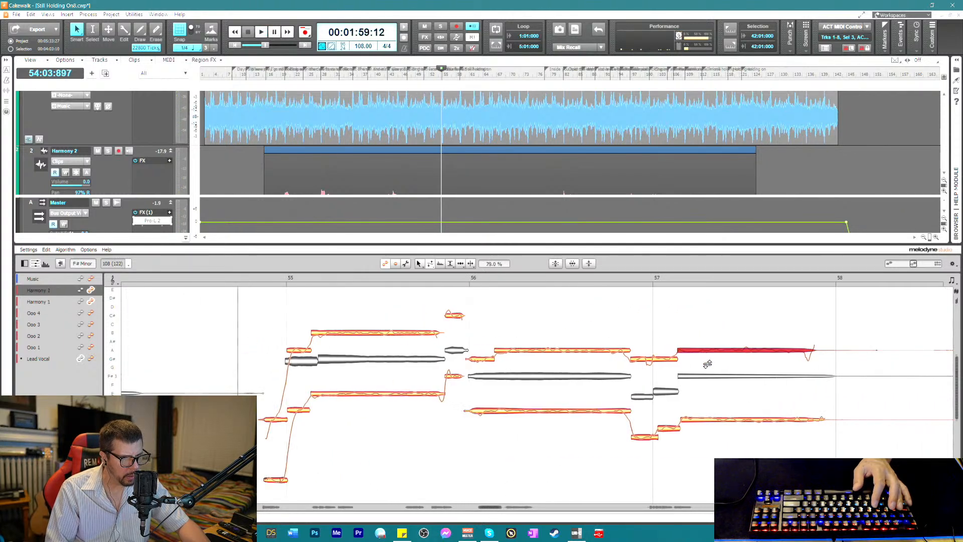
left_click(711, 419)
key("space")
- Start Harmony 1's two notes in bar 57 slightly earlier and stretch both harmonies' long notes to end near bar 58
right_click(672, 416)
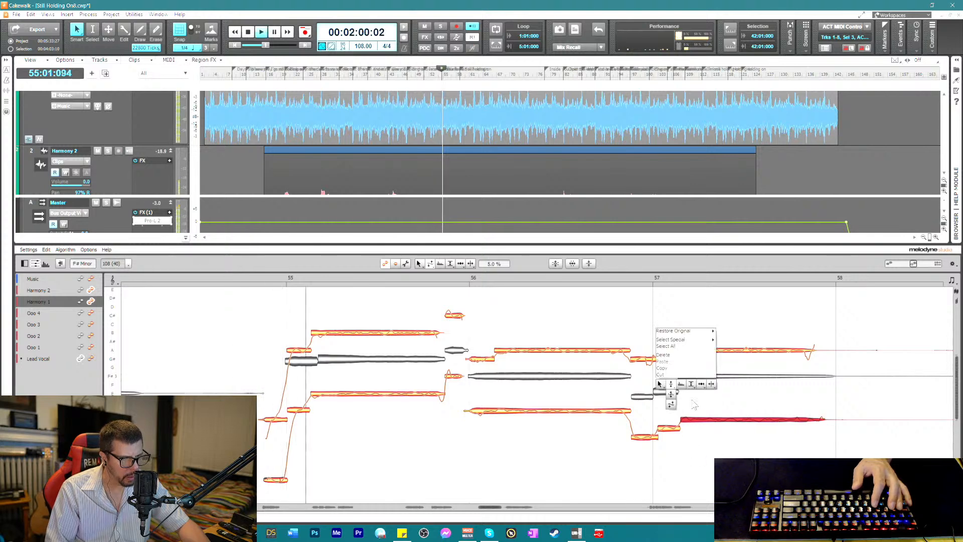
key("Escape")
left_click(664, 428)
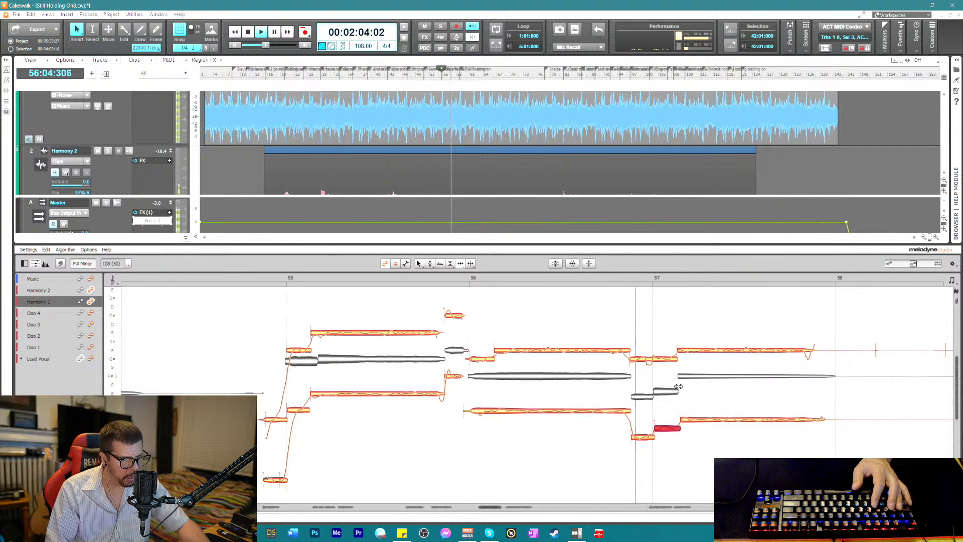
left_click(685, 419)
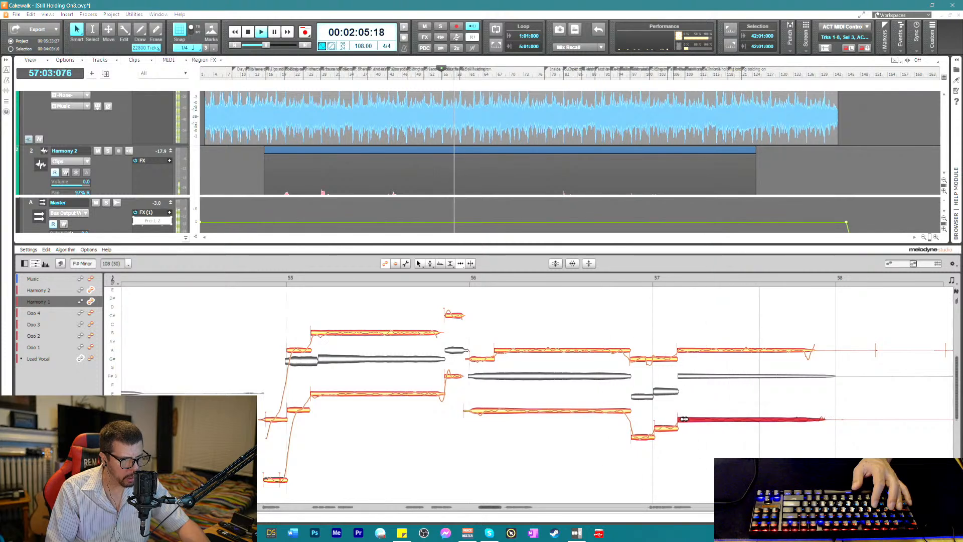
key("space")
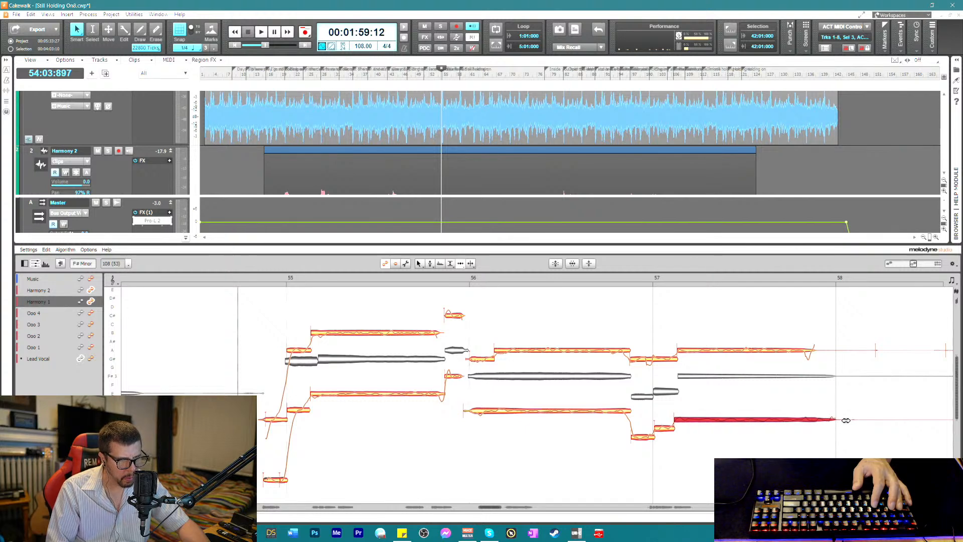
left_click(834, 351)
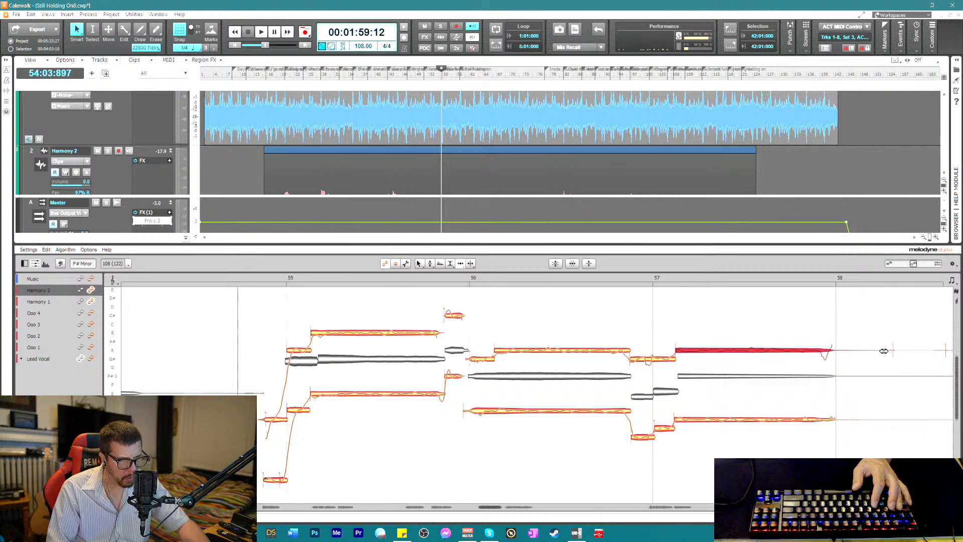
- Adjust the note separations in both harmonies' fading tails just after bar 58, and audition the phrase
right_click(866, 353)
left_click(867, 353)
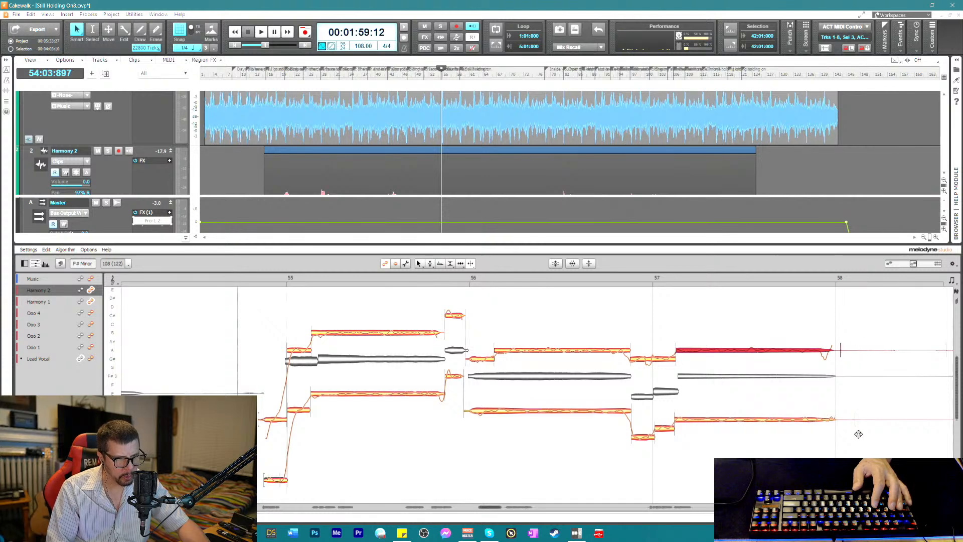
left_click(844, 425)
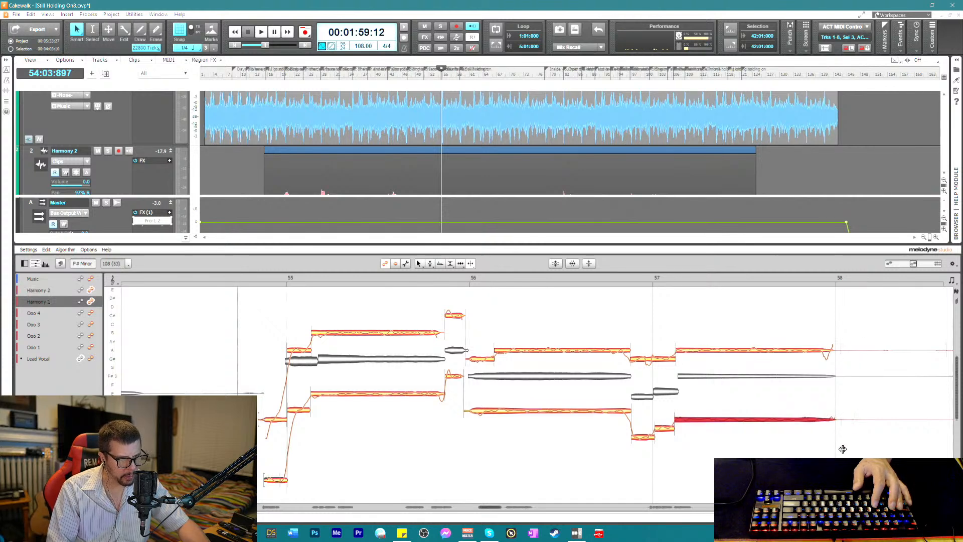
key("space")
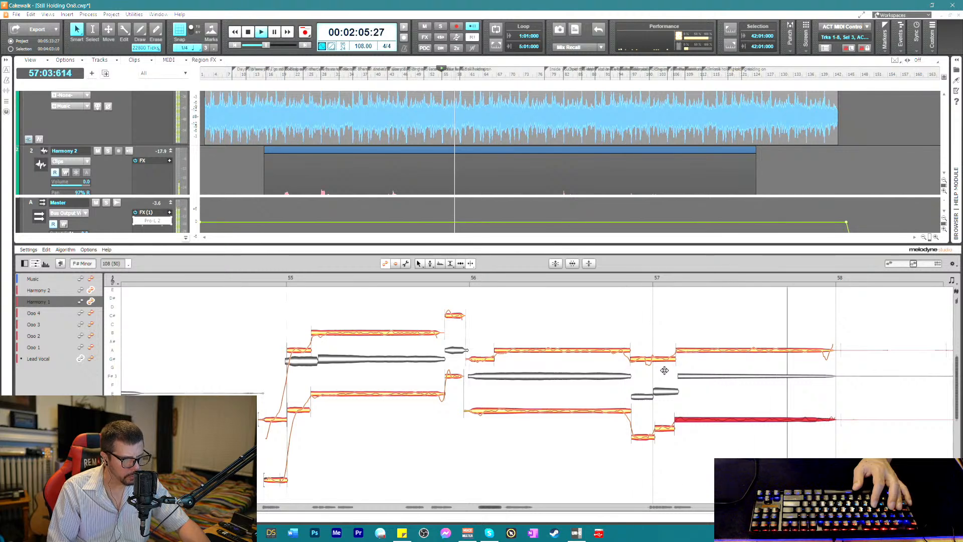
key("space")
- Reduce Harmony 2's short note across bar 57 to 23% pitch drift and 74% pitch modulation, and audition through bar 59
right_click(641, 357)
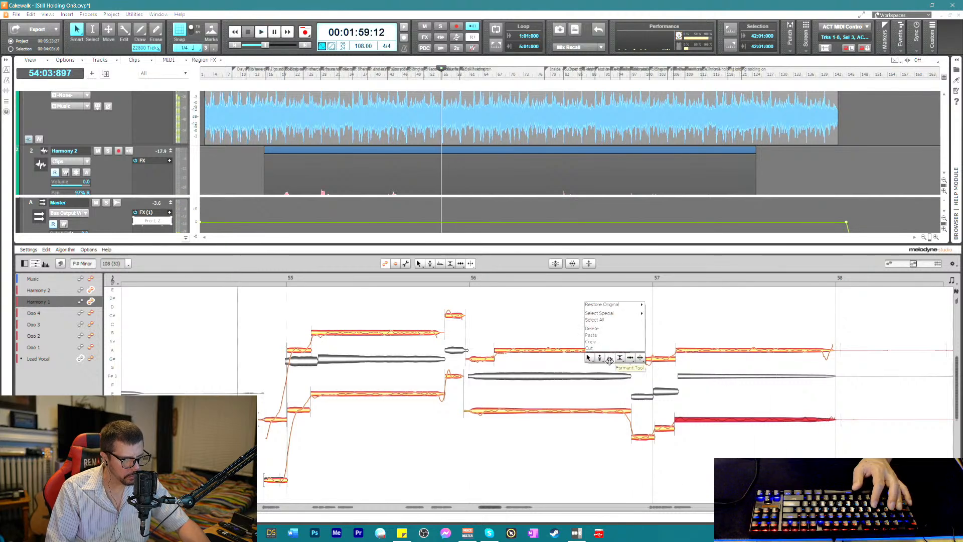
left_click(603, 378)
left_click(648, 359)
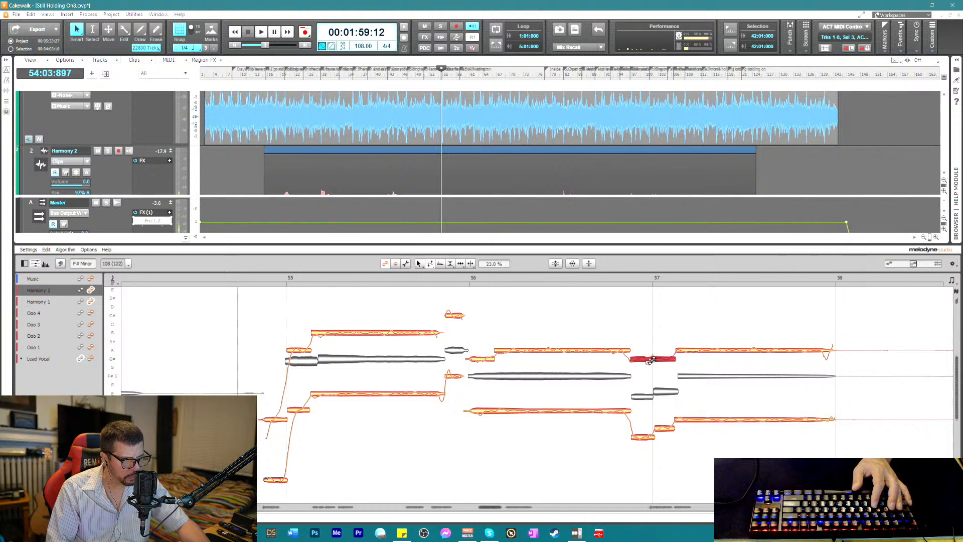
left_click_drag(647, 375, 647, 361)
right_click(648, 361)
left_click(647, 342)
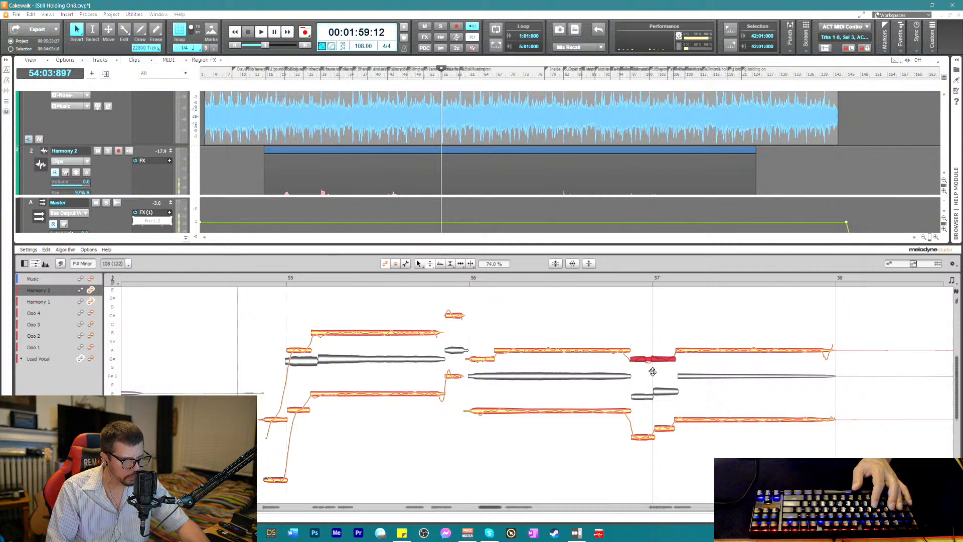
key("space")
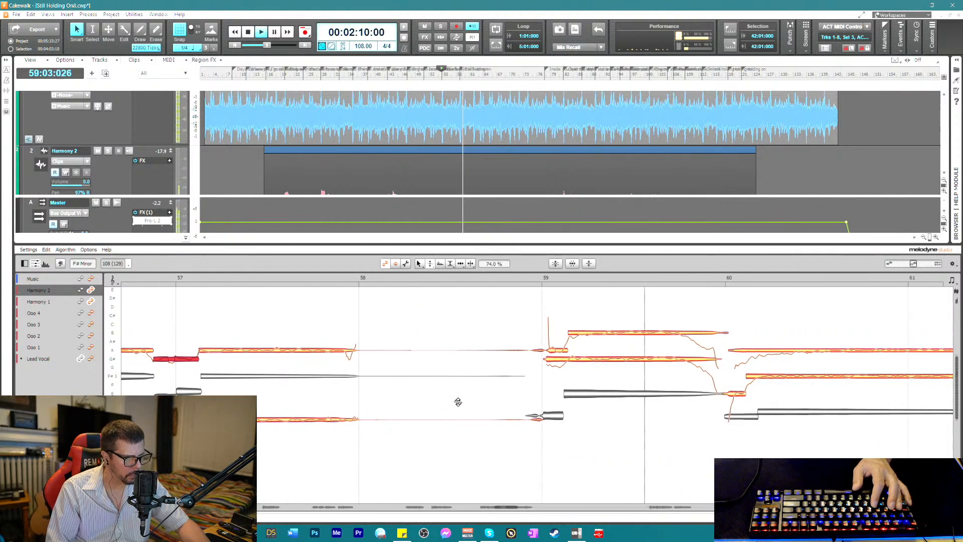
key("space")
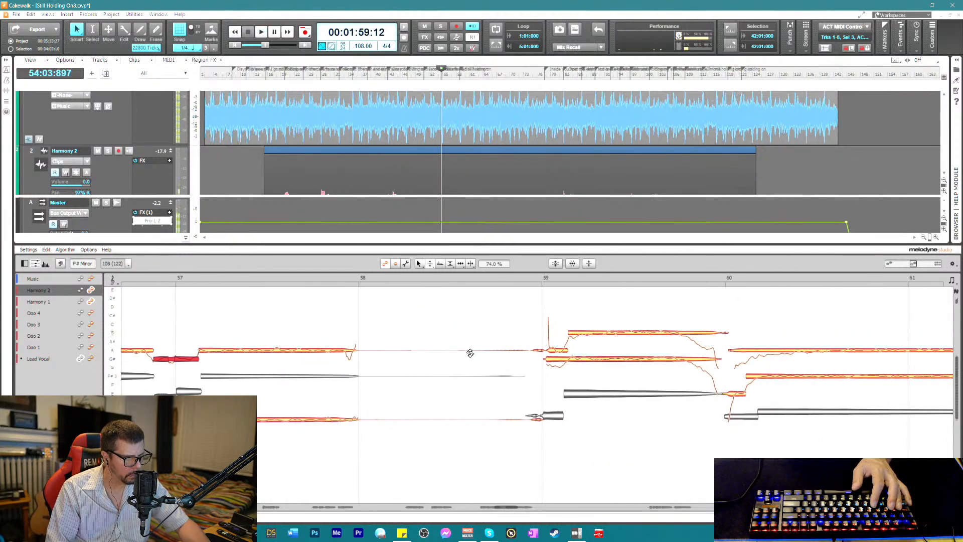
- Delete the faint tails of Harmony 1 and Harmony 2 between bar 58 and the breaths just before bar 59
right_click(517, 351)
key("Escape")
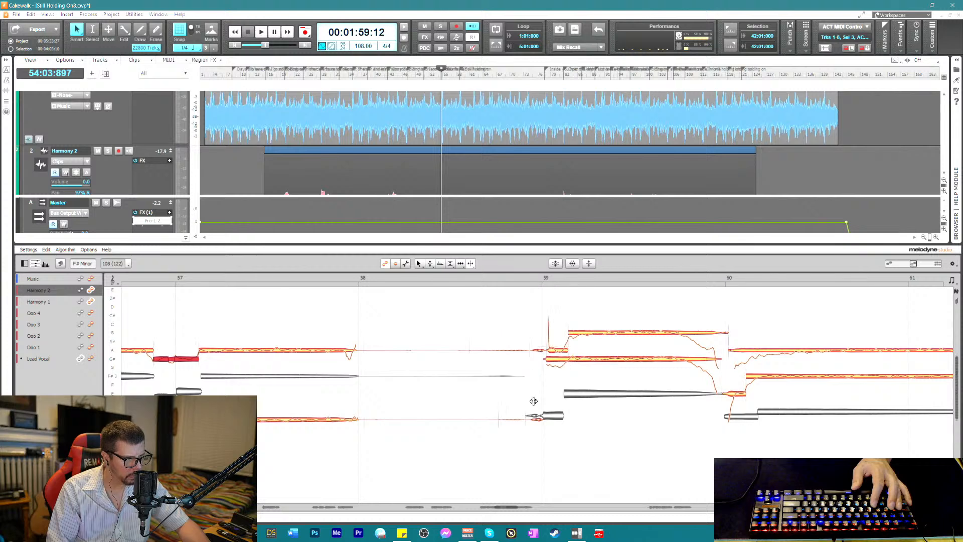
left_click_drag(468, 333, 503, 429)
key("Delete")
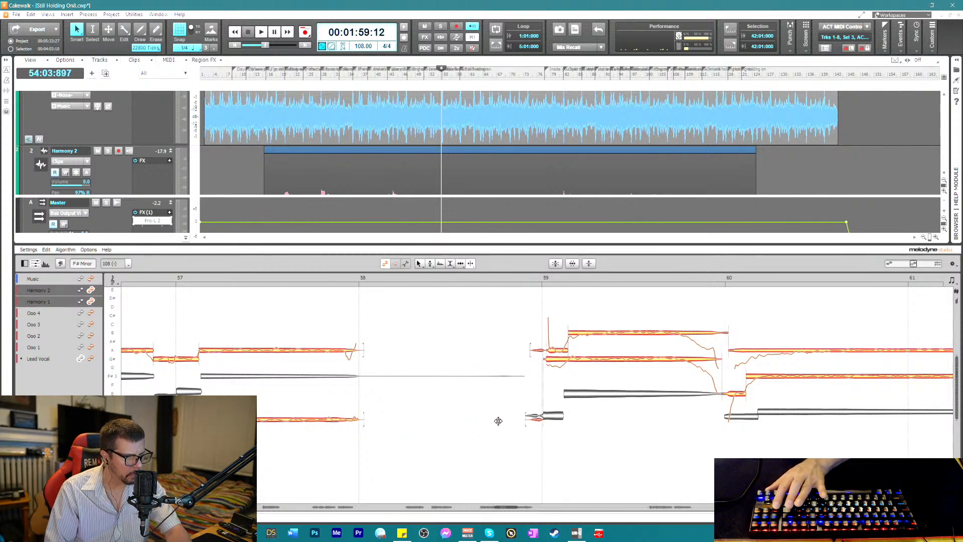
- Start both harmonies' notes slightly earlier at bar 59, and split Harmony 1's long note where Harmony 2 moves to its higher note
right_click(549, 329)
left_click(552, 350)
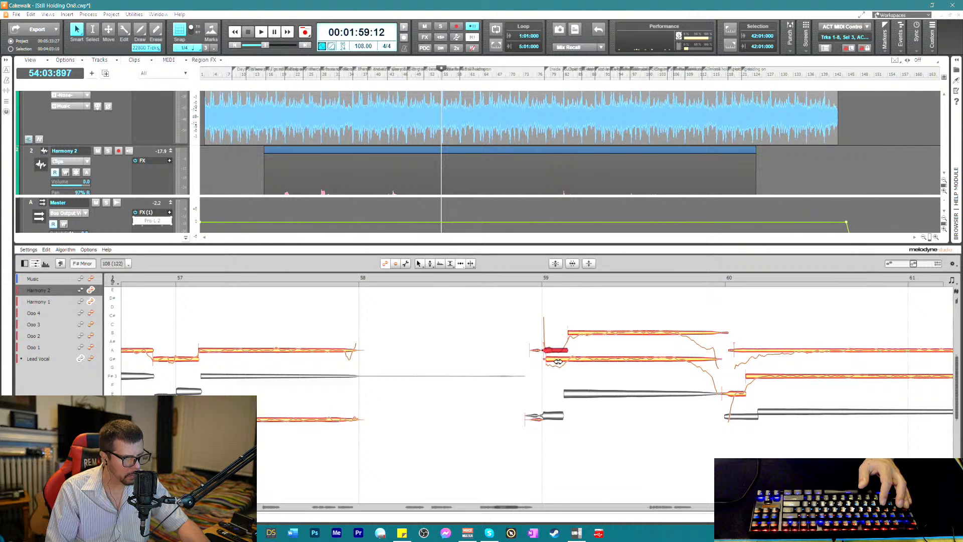
left_click(556, 359)
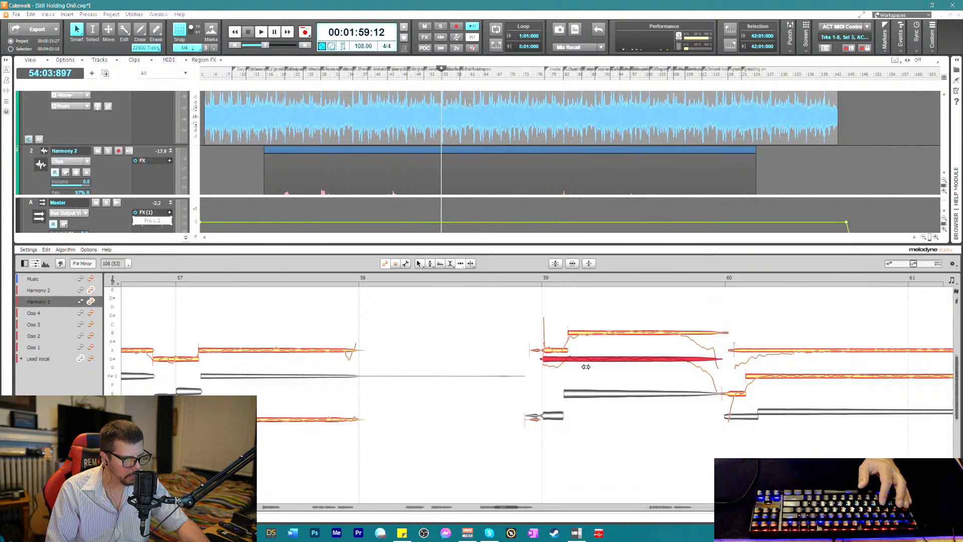
right_click(577, 366)
left_click(573, 364)
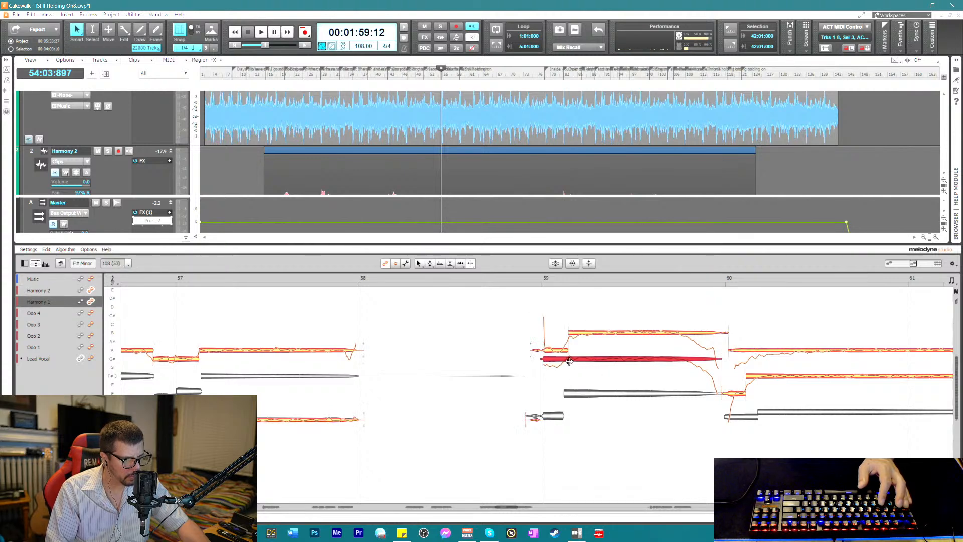
left_click_drag(569, 361, 568, 369)
- Shift both harmonies' note changes just after bar 59 slightly earlier, close to the lead vocal's note change
right_click(564, 376)
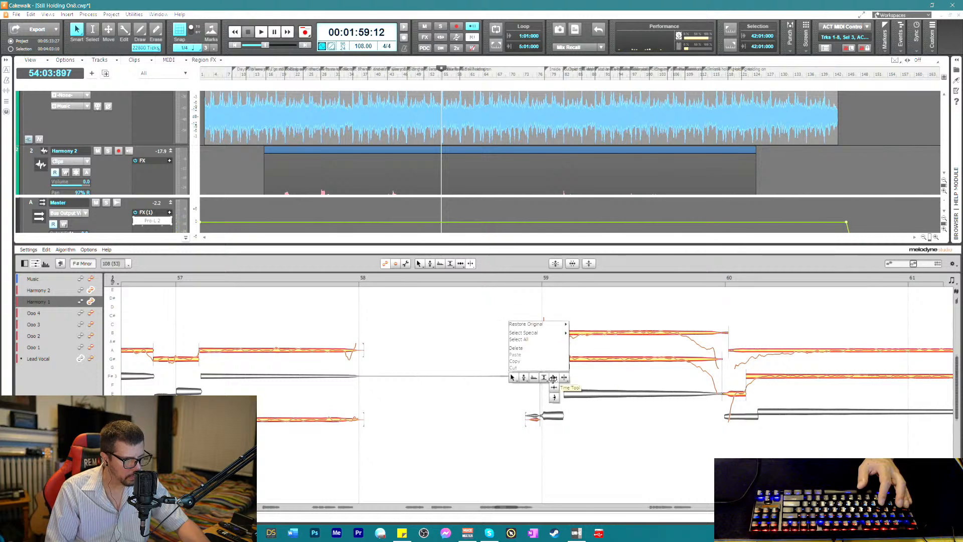
left_click(553, 379)
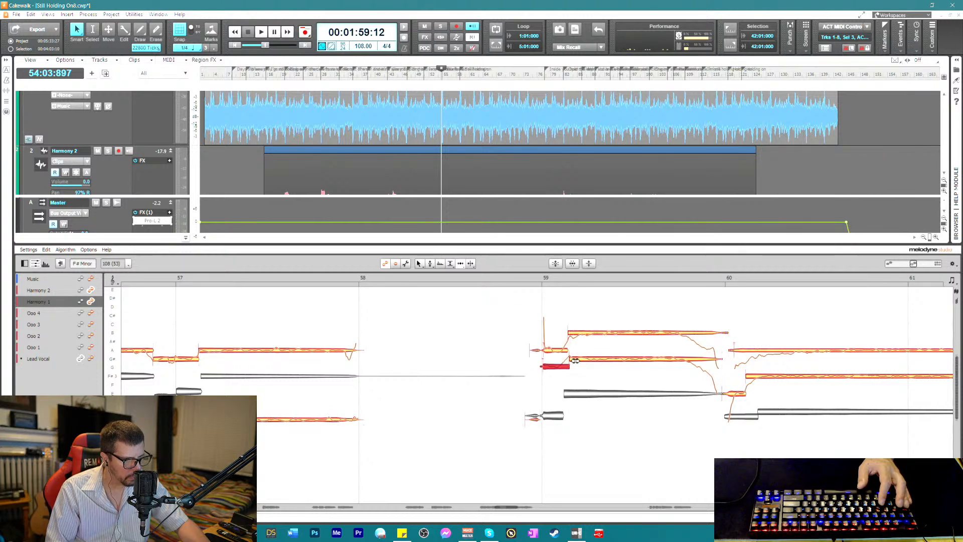
left_click(575, 359)
left_click(579, 333)
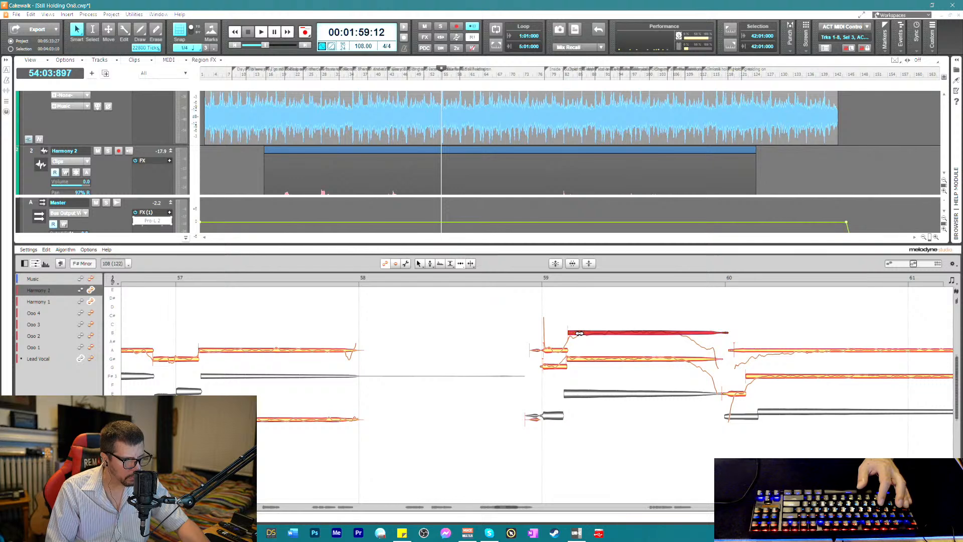
left_click(549, 350)
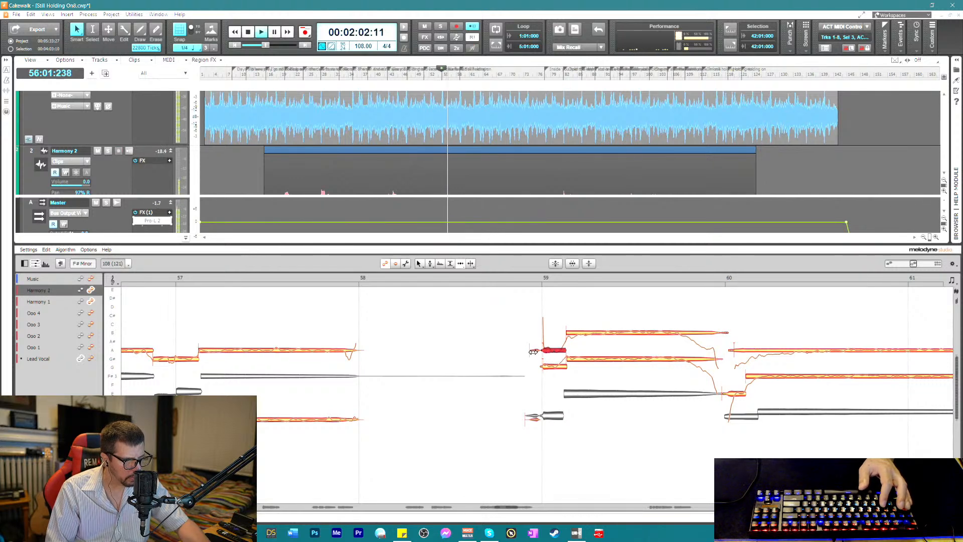
left_click(533, 351)
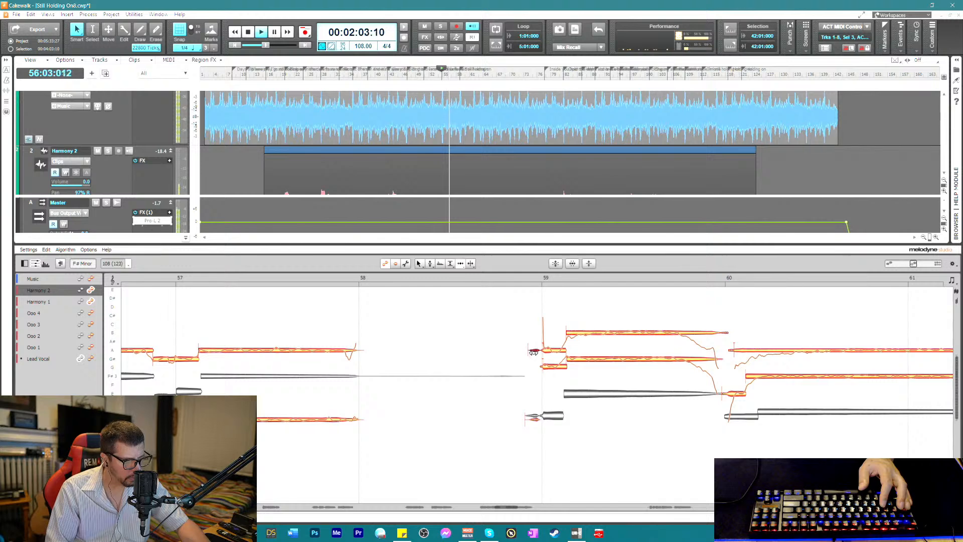
- Split the falling ends off both harmonies' long bar 59 notes shortly before bar 60 while auditioning the phrase
right_click(696, 337)
left_click(687, 334)
left_click(685, 333)
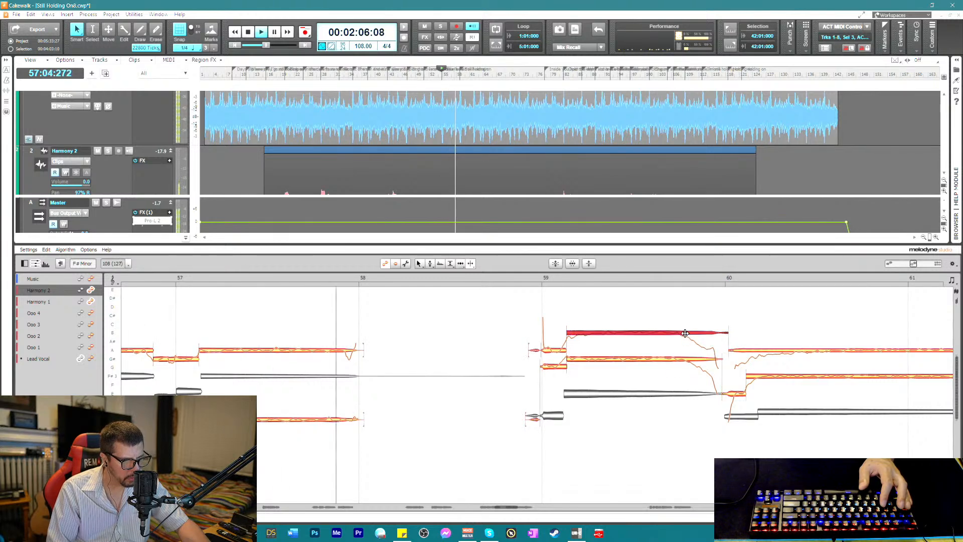
double_click(685, 333)
left_click(685, 359)
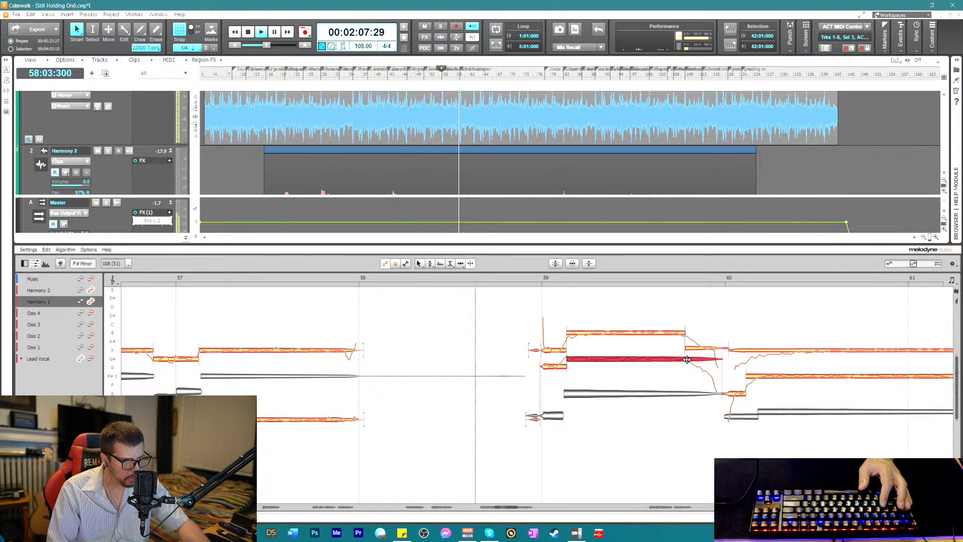
double_click(685, 360)
key("space")
- Reduce the pitch drift of the long bar 59 notes to 40% for Harmony 1 and -10% for Harmony 2
right_click(576, 376)
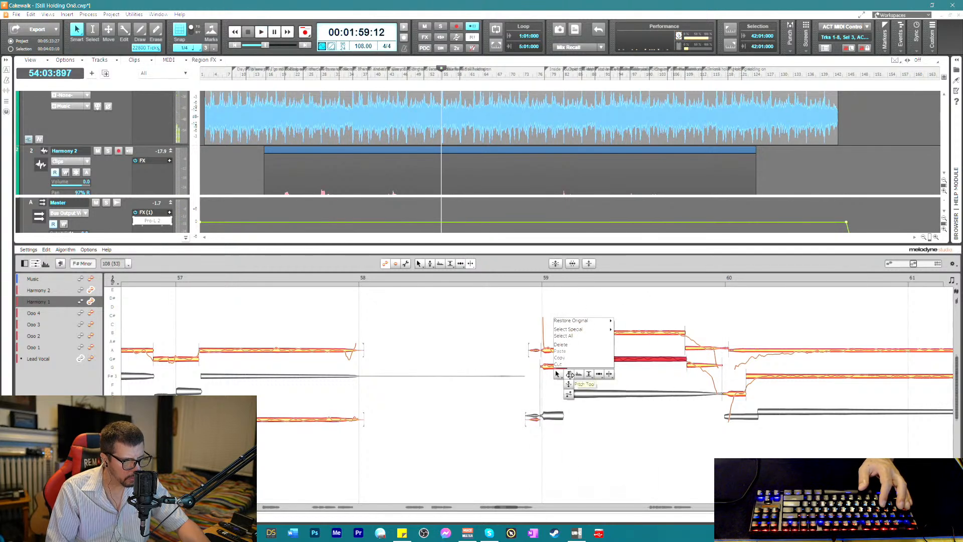
left_click(569, 394)
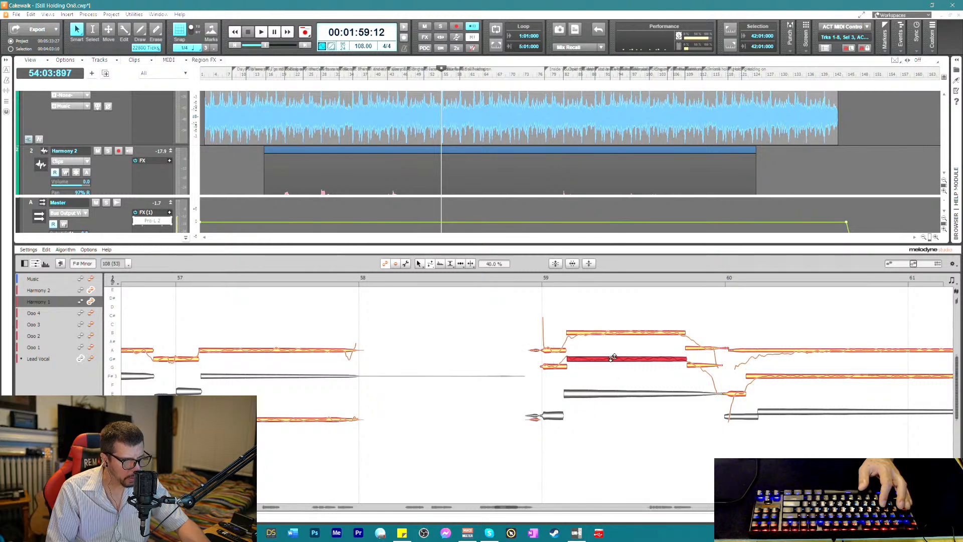
left_click(610, 331)
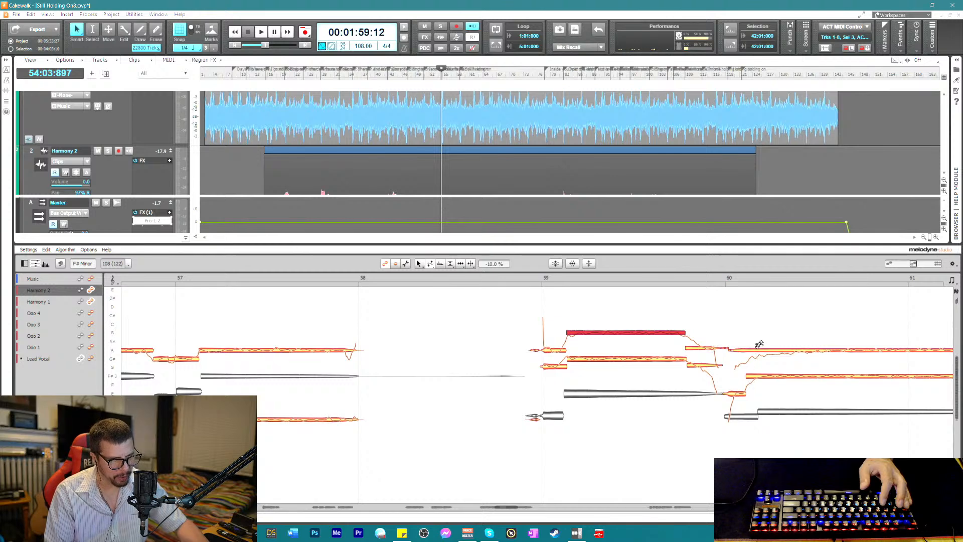
- Start Harmony 2's long bar 60 note slightly earlier, and split off its opening near Harmony 1's note change
right_click(750, 331)
left_click(779, 307)
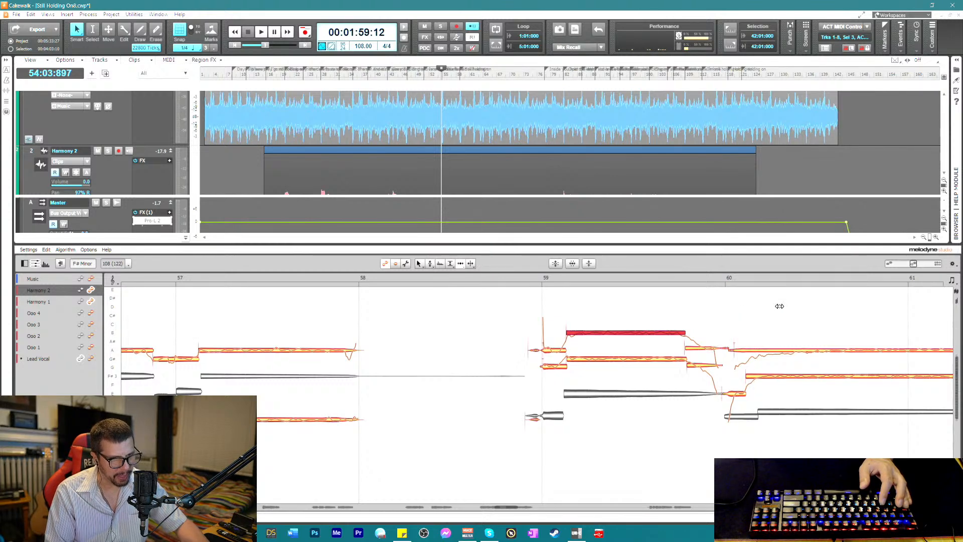
left_click(739, 349)
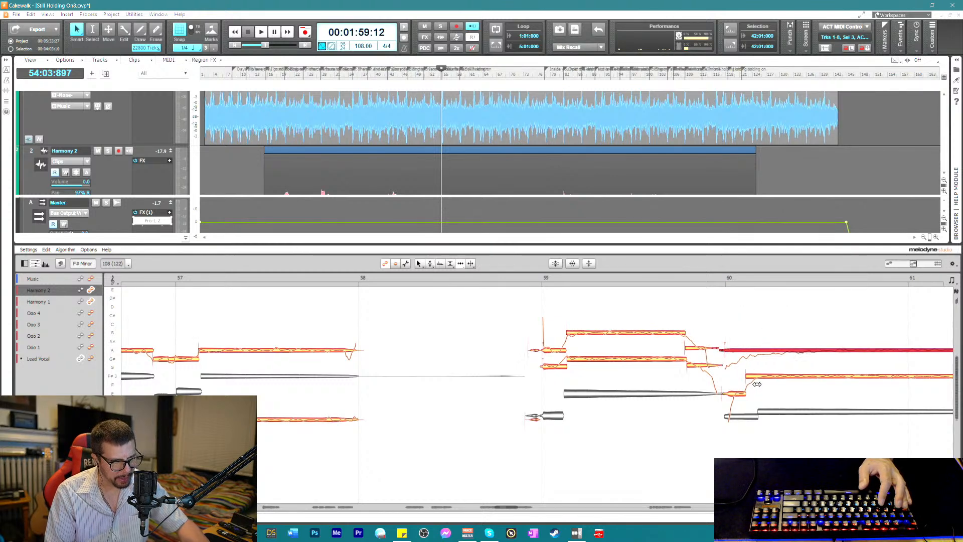
right_click(772, 367)
left_click(800, 364)
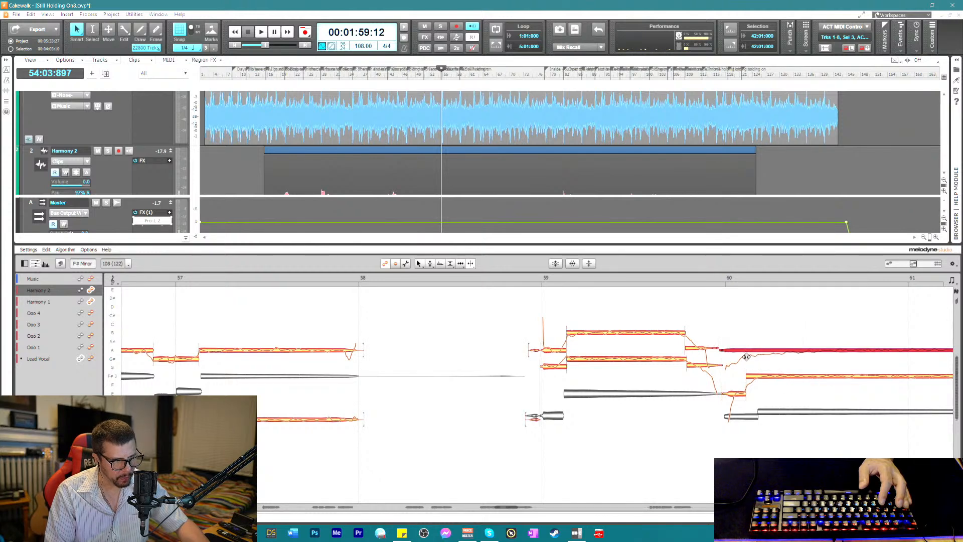
left_click(746, 356)
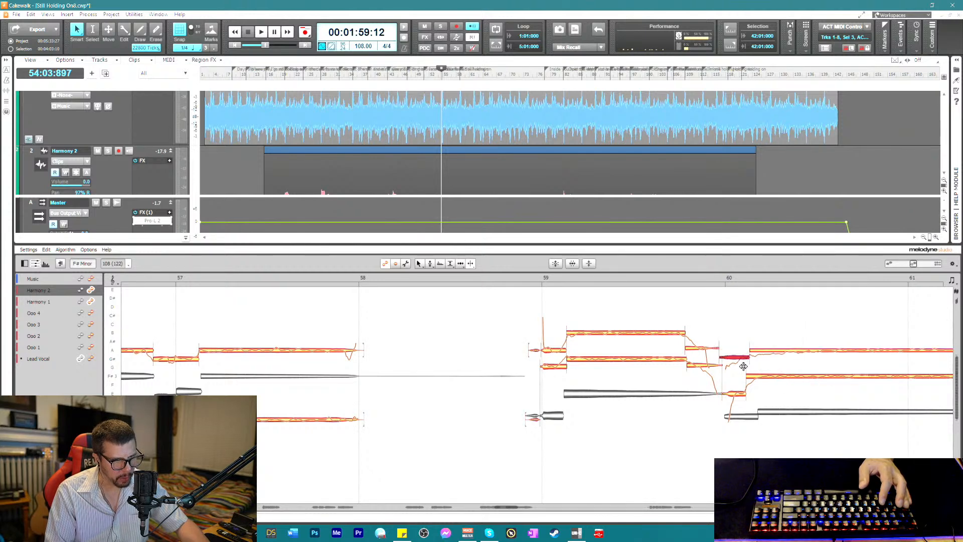
- Reduce Harmony 1's pitch drift to 66% on the long bar 60 note and -7% on the long bar 59 note, and audition
right_click(691, 364)
left_click(653, 368)
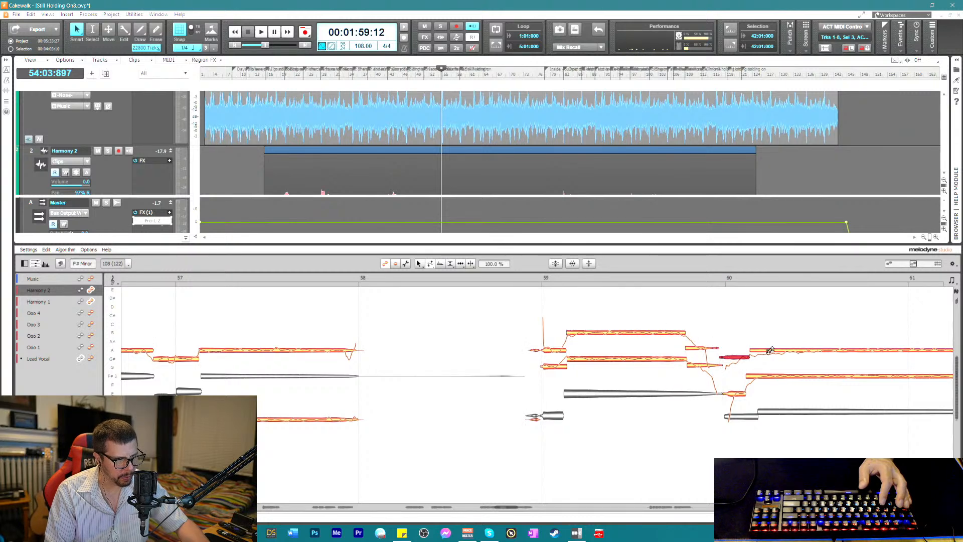
left_click_drag(770, 350, 772, 396)
key("space")
key("Down")
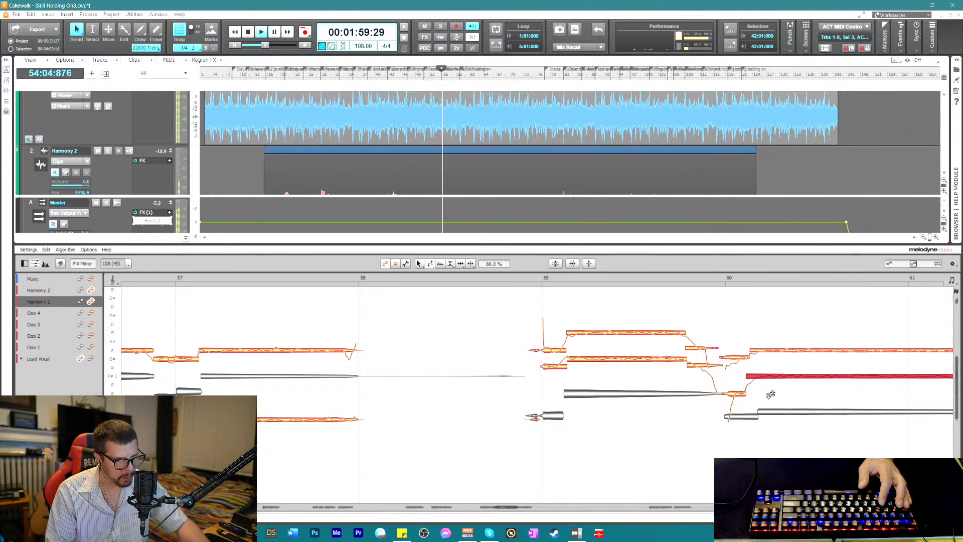
key("Left")
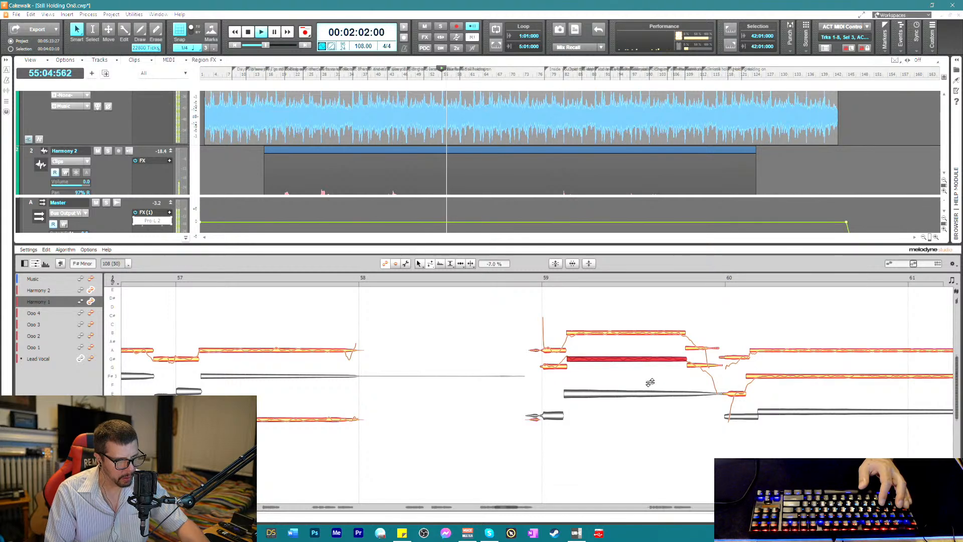
key("space")
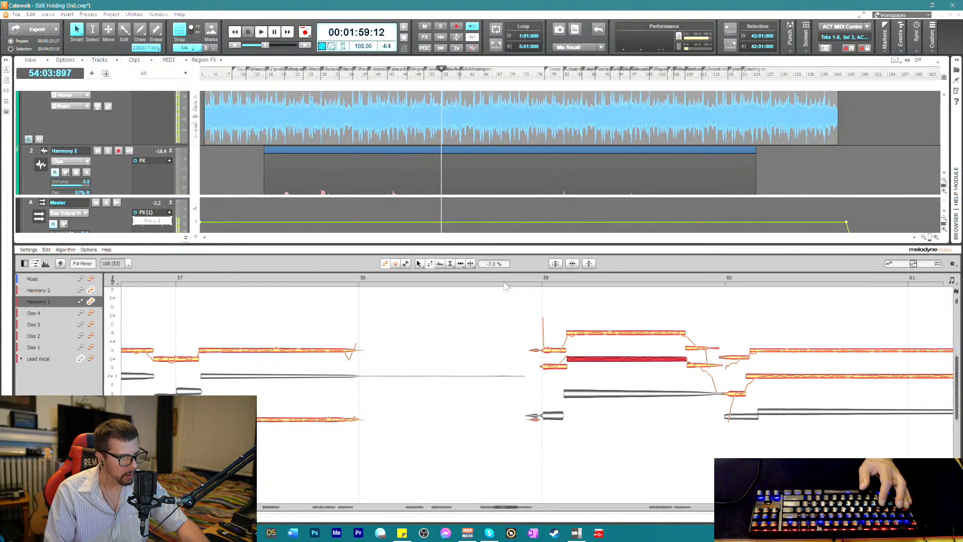
- Audition the harmonies from bar 58 into bar 62, and set the pitch drift of Harmony 1's bar 62 note to -46%
key("space")
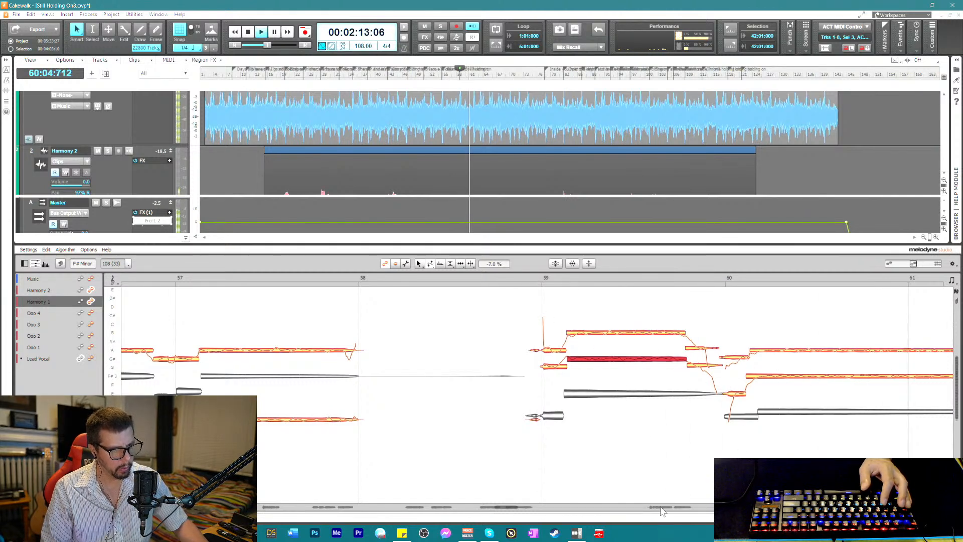
left_click_drag(505, 509, 521, 506)
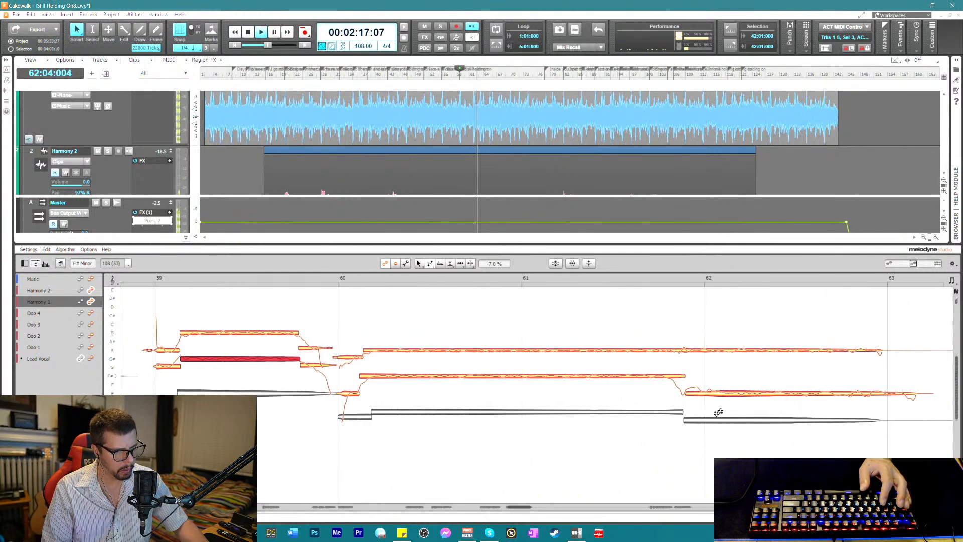
key("space")
right_click(708, 394)
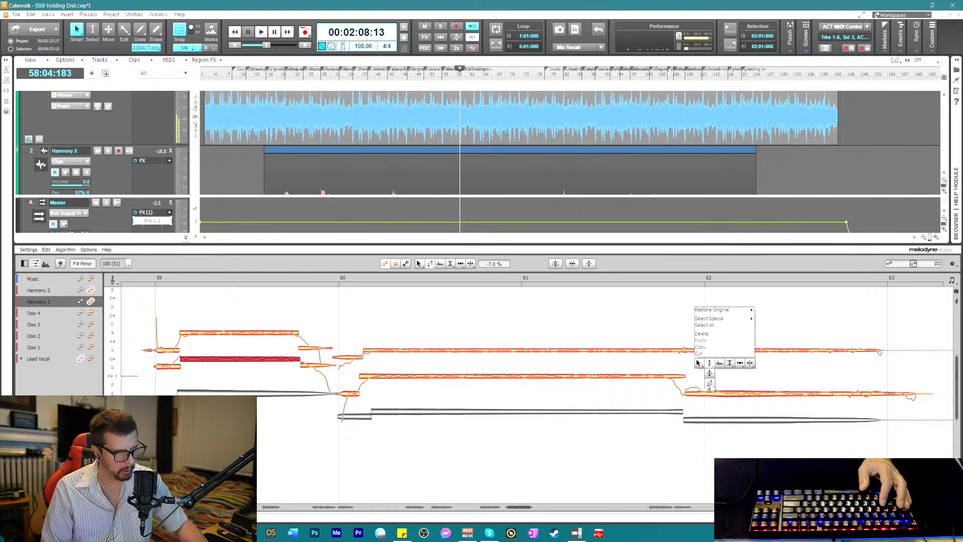
left_click(709, 379)
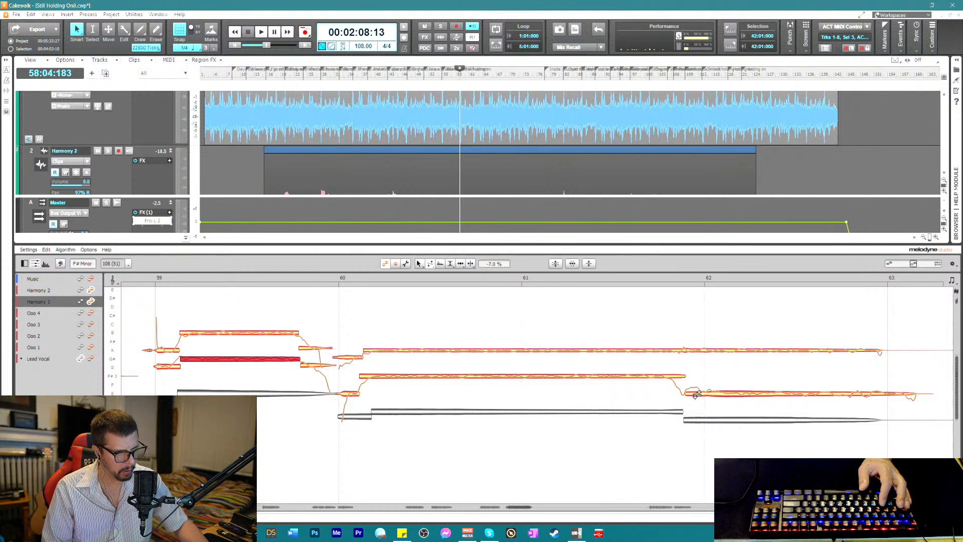
left_click_drag(697, 394, 695, 430)
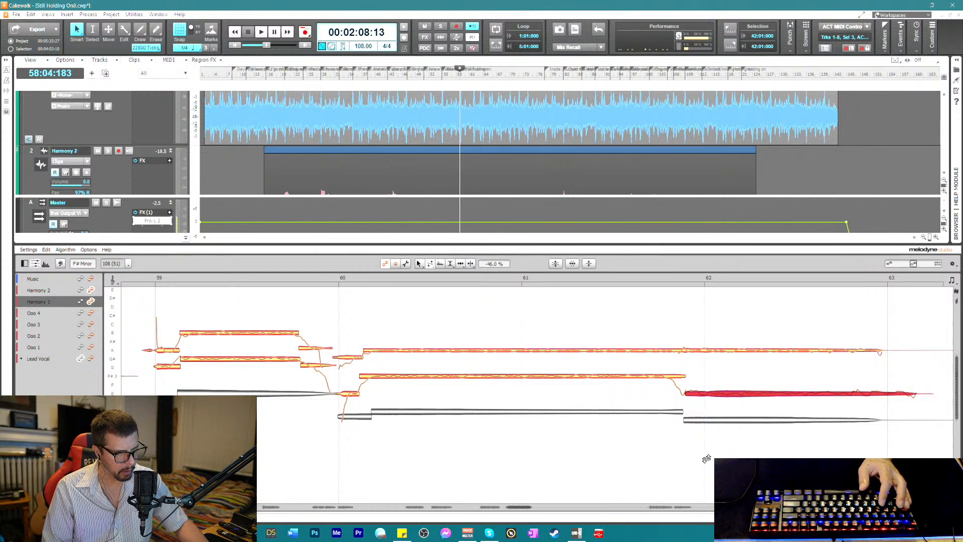
- Audition both harmonies from the middle of bar 61 through bar 62
left_click(631, 276)
key("space")
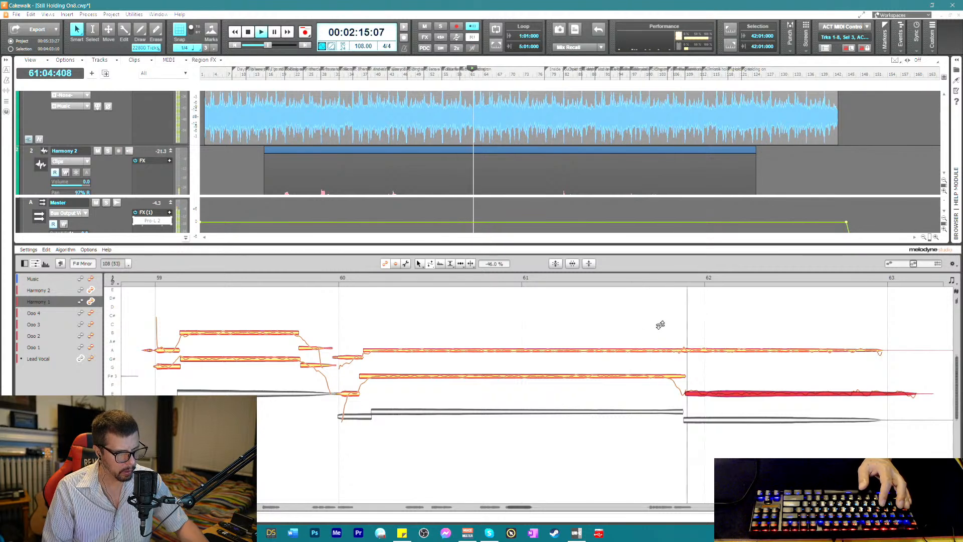
right_click(732, 374)
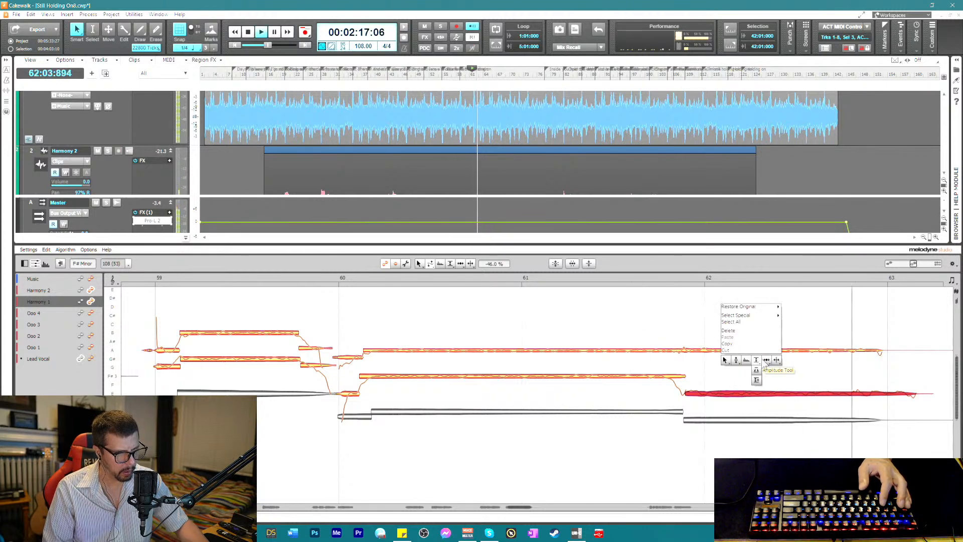
left_click(760, 359)
key("space")
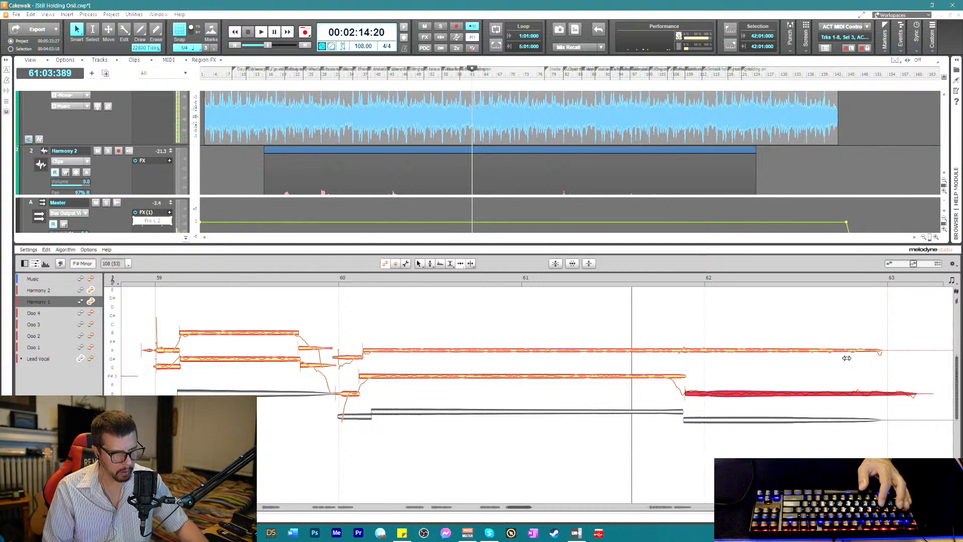
- Separate Harmony 2's long note just before bar 62, where Harmony 1 and the lead vocal change notes
right_click(654, 288)
left_click(687, 355)
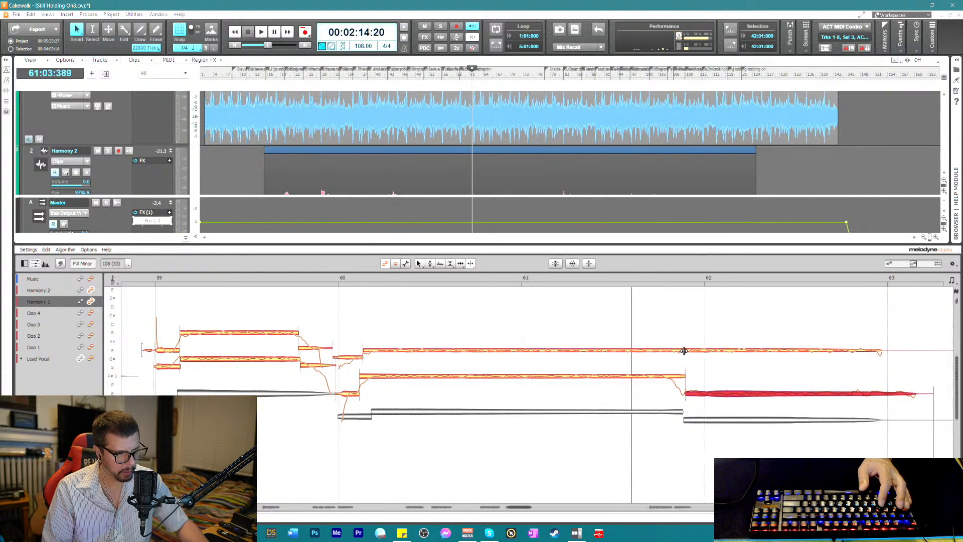
left_click(683, 350)
left_click(684, 350)
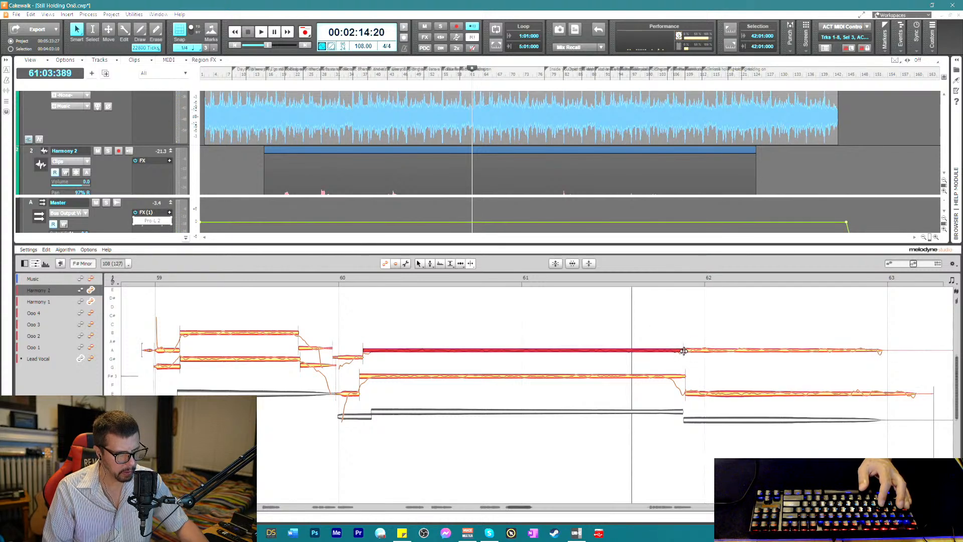
- Shorten Harmony 1's bar 62 note to end just before bar 63, in line with Harmony 2 and the lead vocal
right_click(771, 375)
left_click(762, 386)
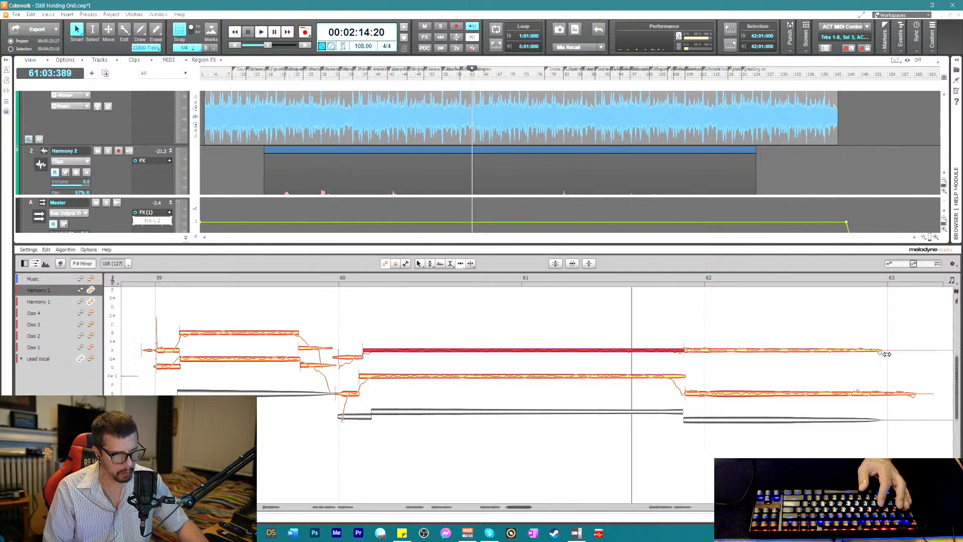
left_click_drag(926, 393, 911, 397)
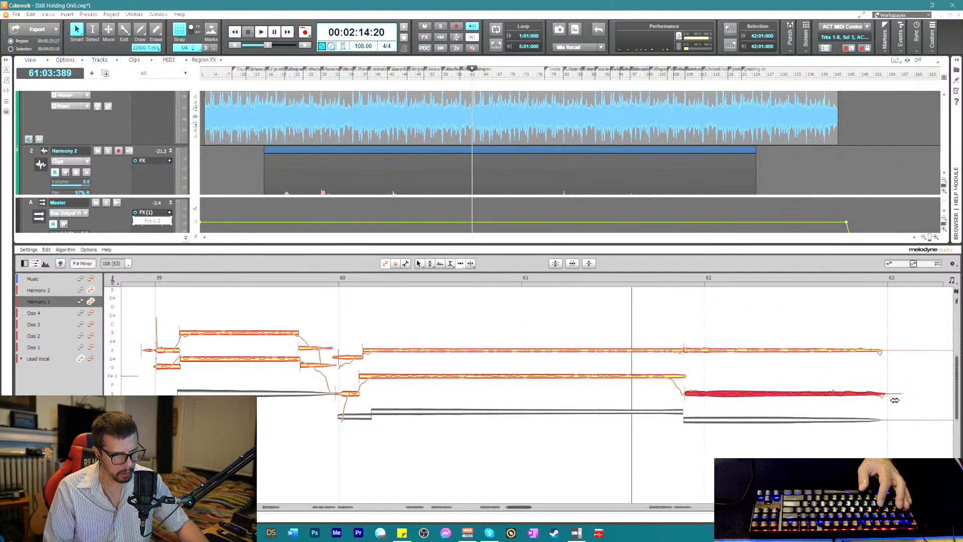
- Audition bar 62 and fine-tune the ends of the Harmony 1 and Harmony 2 notes just before bar 63
key("space")
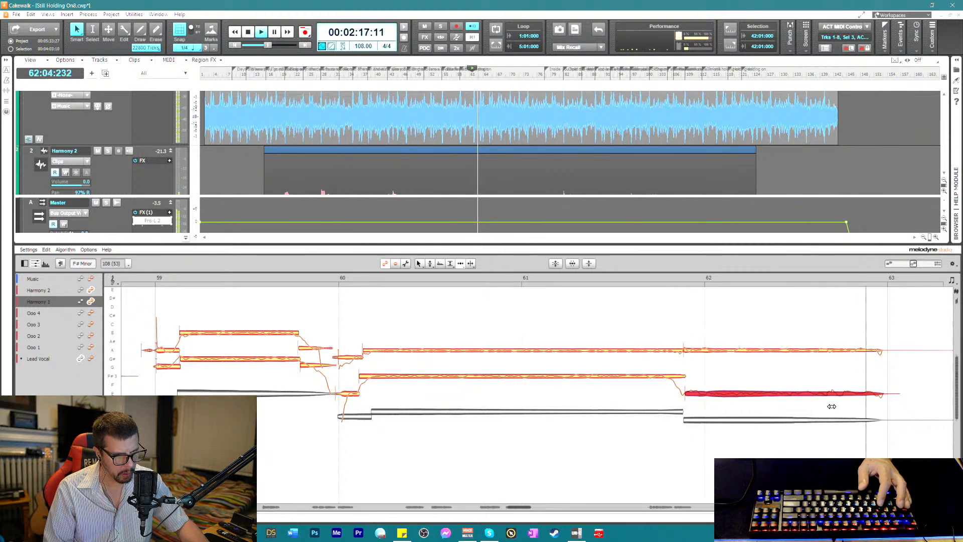
key("space")
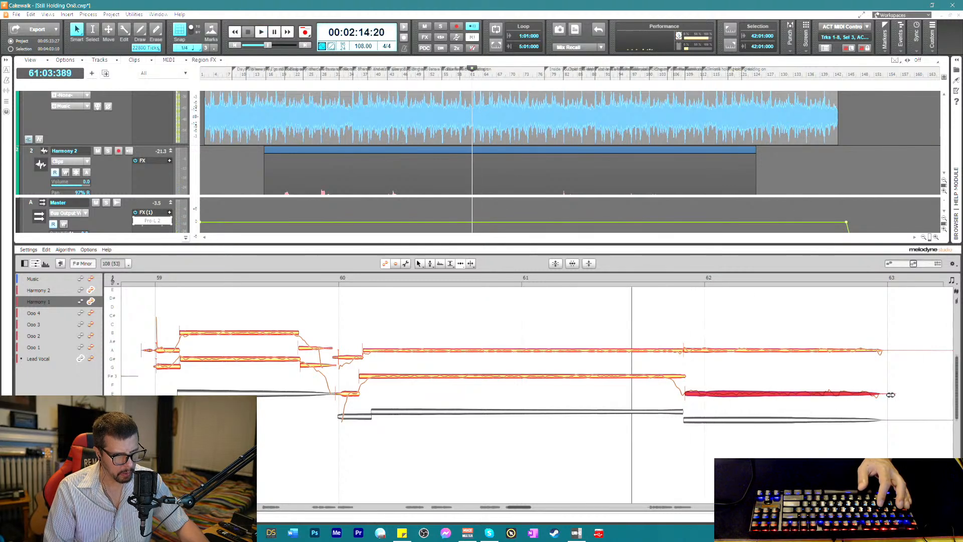
key("space")
left_click(882, 351)
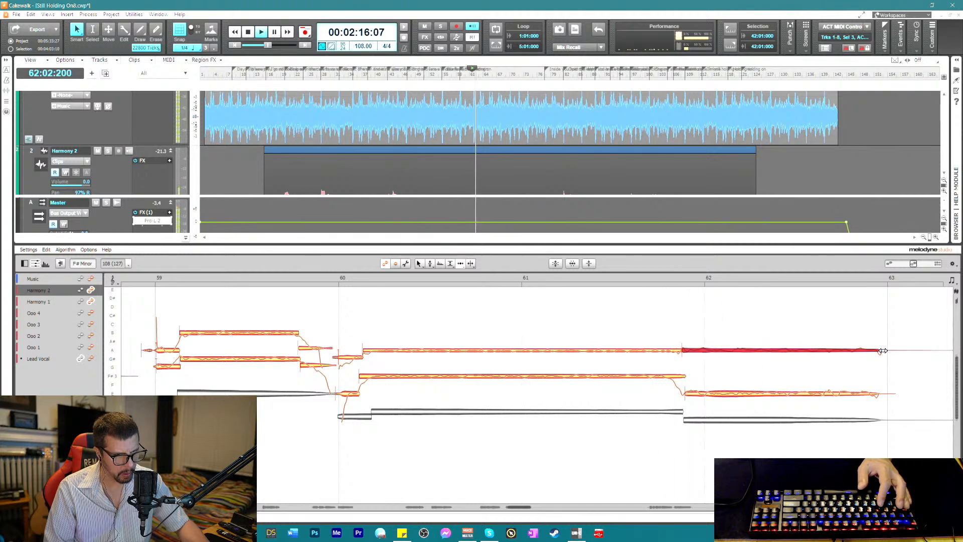
key("space")
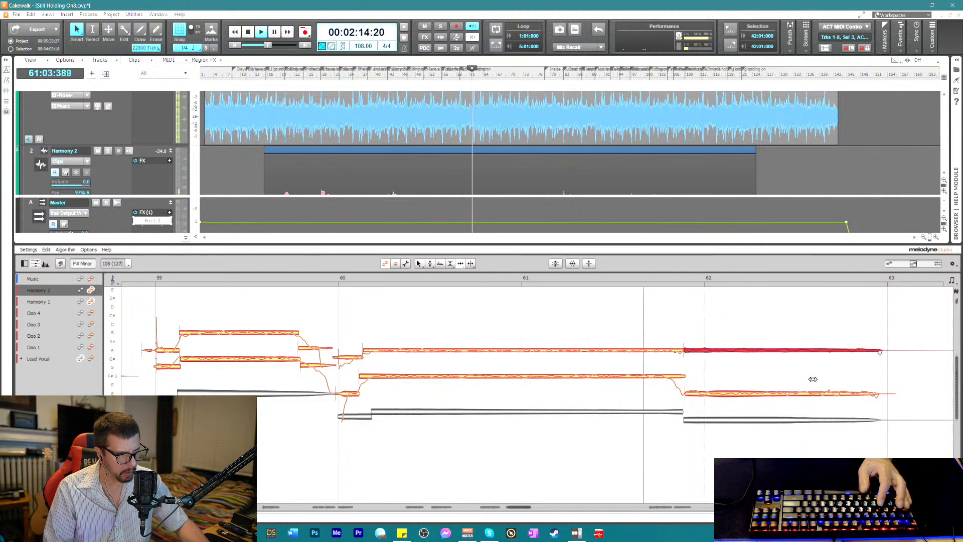
key("space")
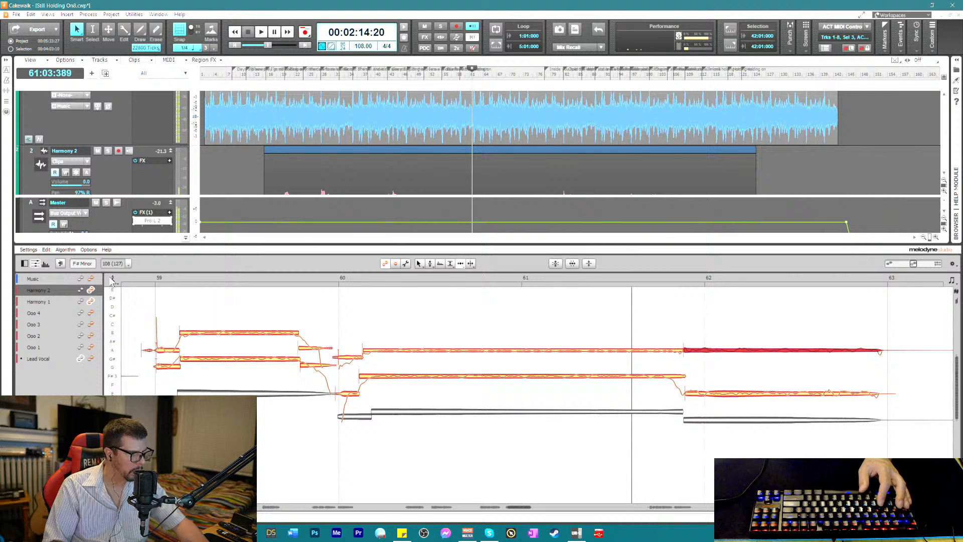
- Separate the silent tails from the Harmony 1 and Harmony 2 notes around bar 63, and audition the phrase ending
left_click(46, 251)
left_click(49, 258)
right_click(870, 311)
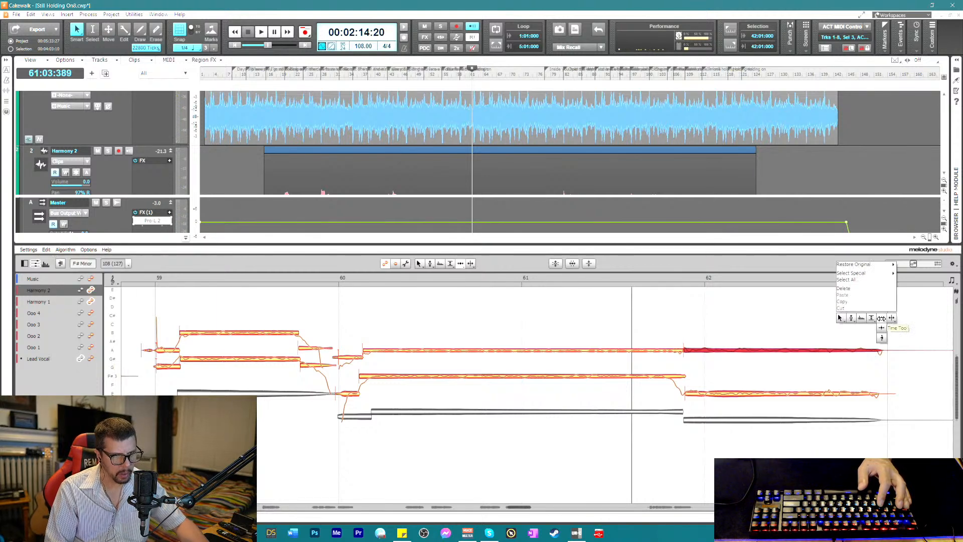
left_click(886, 355)
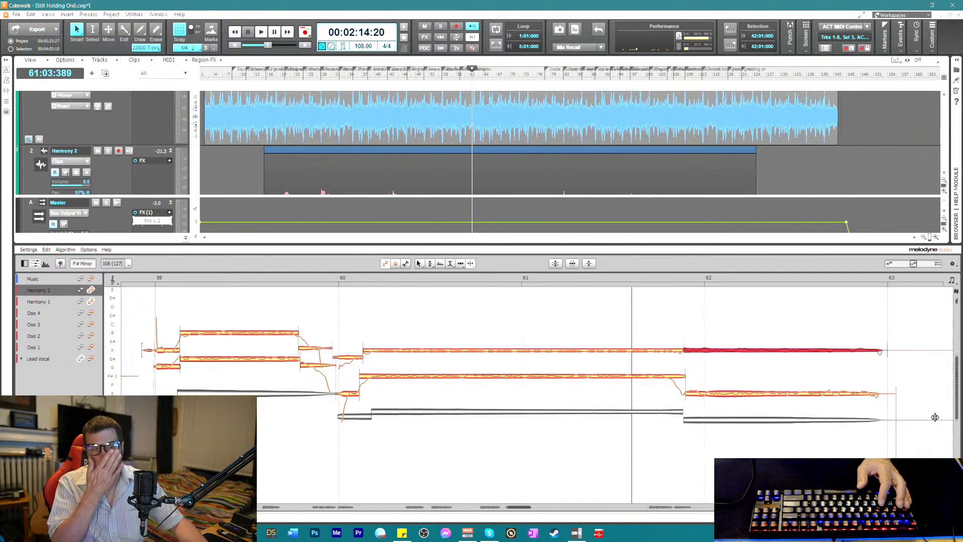
left_click_drag(898, 333, 904, 396)
key("space")
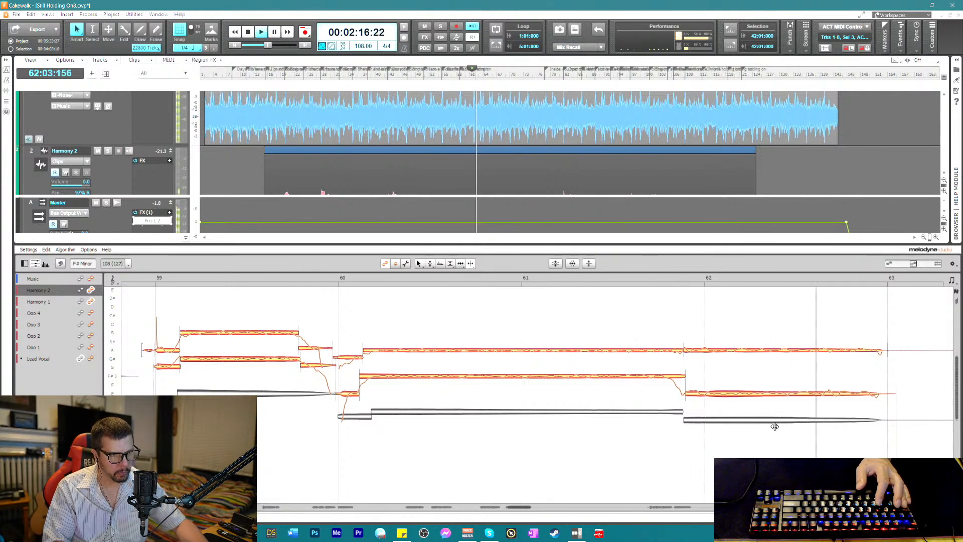
key("space")
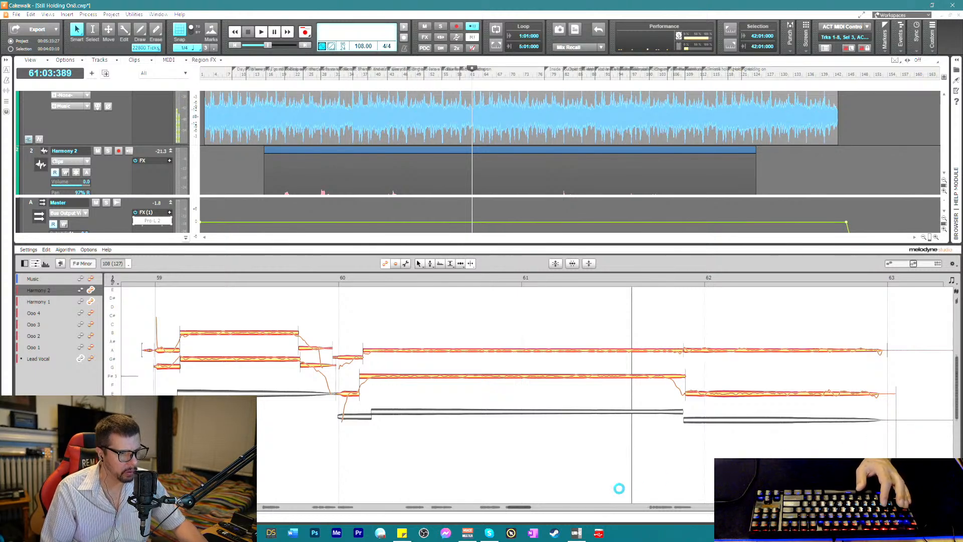
- Delete the stray harmony segments below the lead vocal in bars 80 and 81
left_click_drag(520, 507, 647, 516)
left_click_drag(561, 457, 612, 496)
key("Delete")
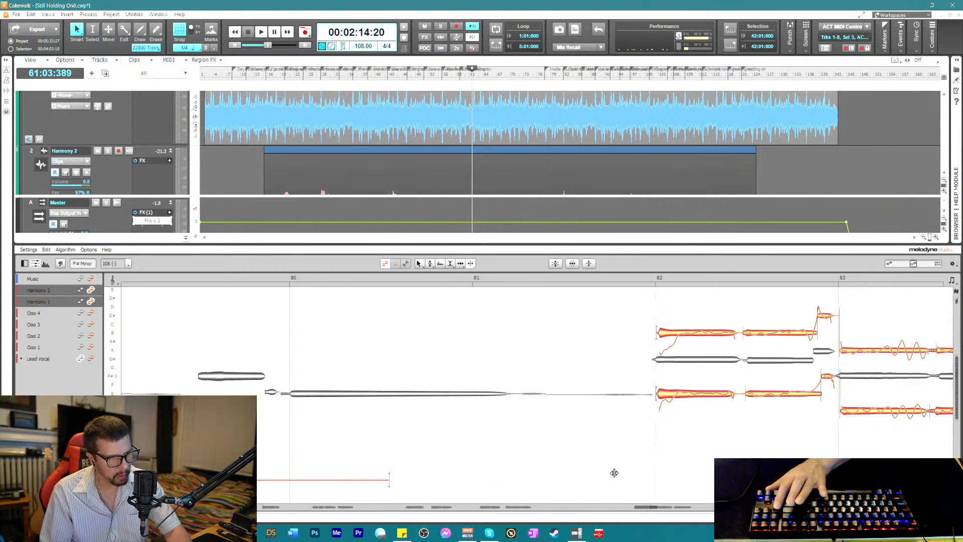
left_click_drag(364, 474, 391, 488)
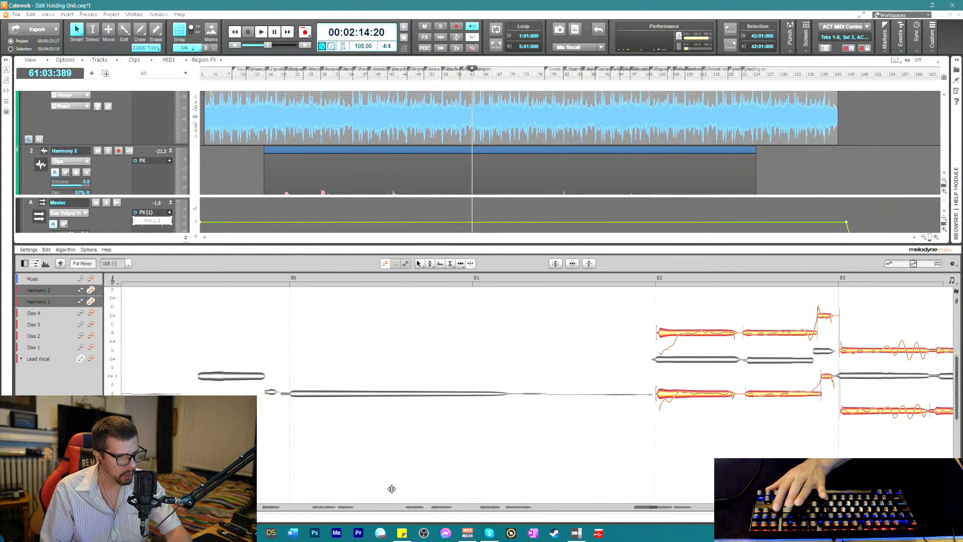
scroll(440, 445, "up", 3)
scroll(490, 425, "up", 3)
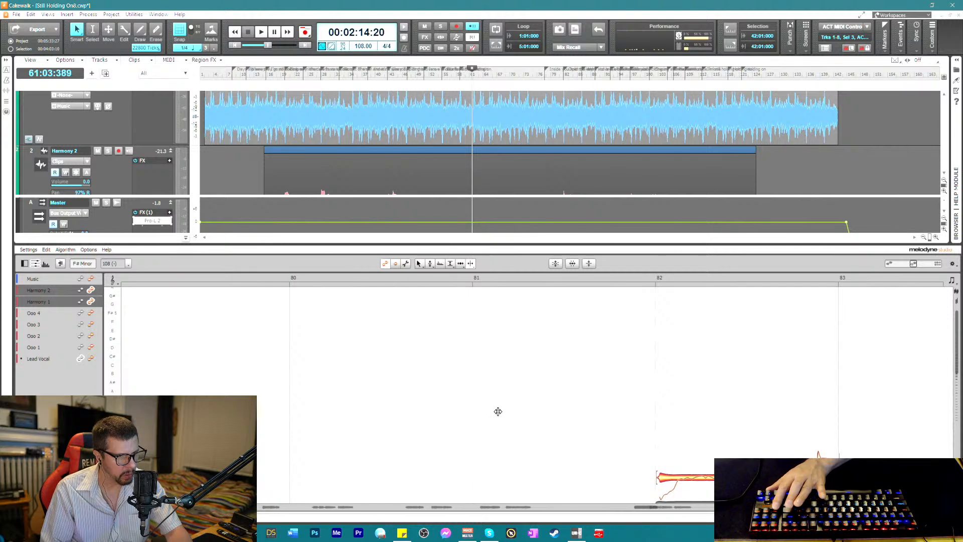
scroll(546, 397, "down", 5)
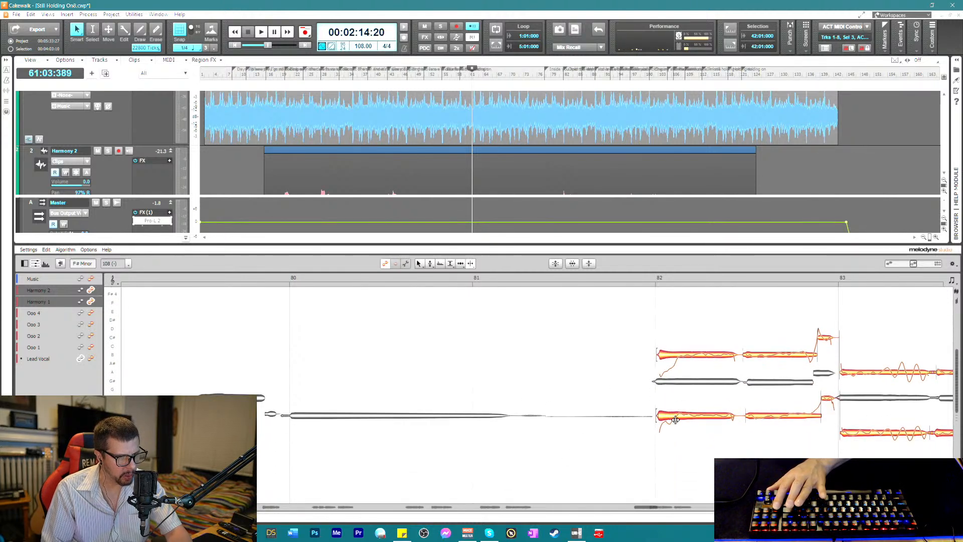
- Separate the rising start of the first bar 82 note in both Harmony 1 and Harmony 2
left_click(675, 418)
left_click(677, 356)
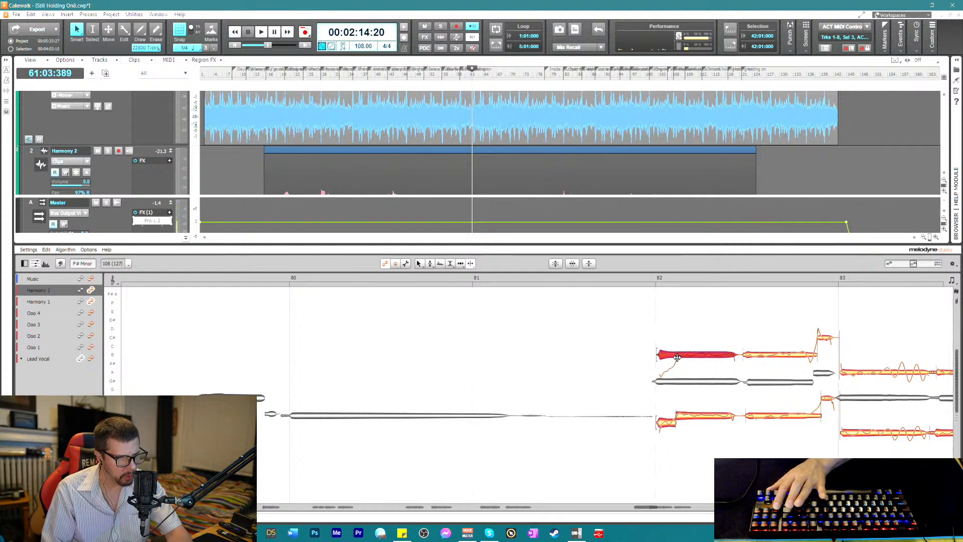
left_click_drag(675, 357, 674, 372)
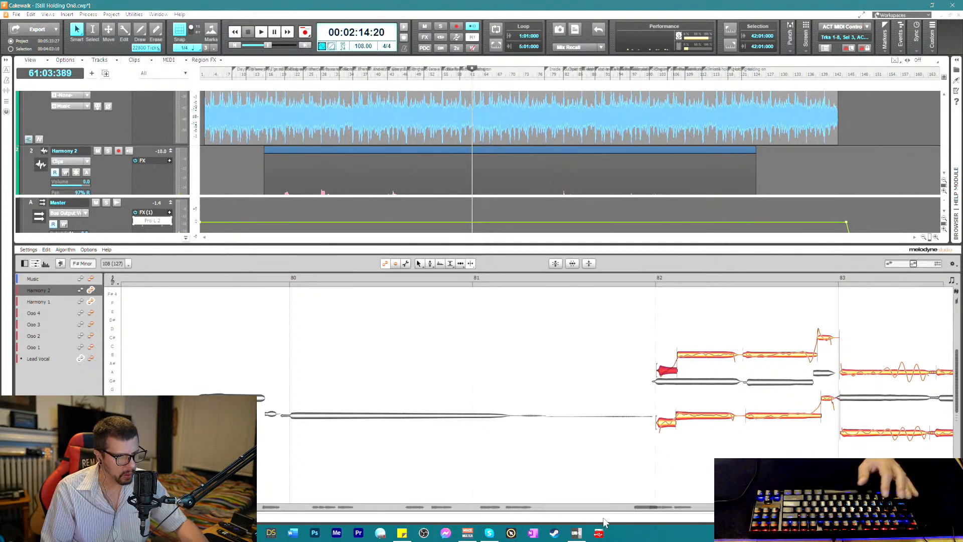
- Delete the leftover silent Harmony 2 segments that follow the phrase ending, from bar 63 into bar 65
left_click_drag(650, 510, 574, 507)
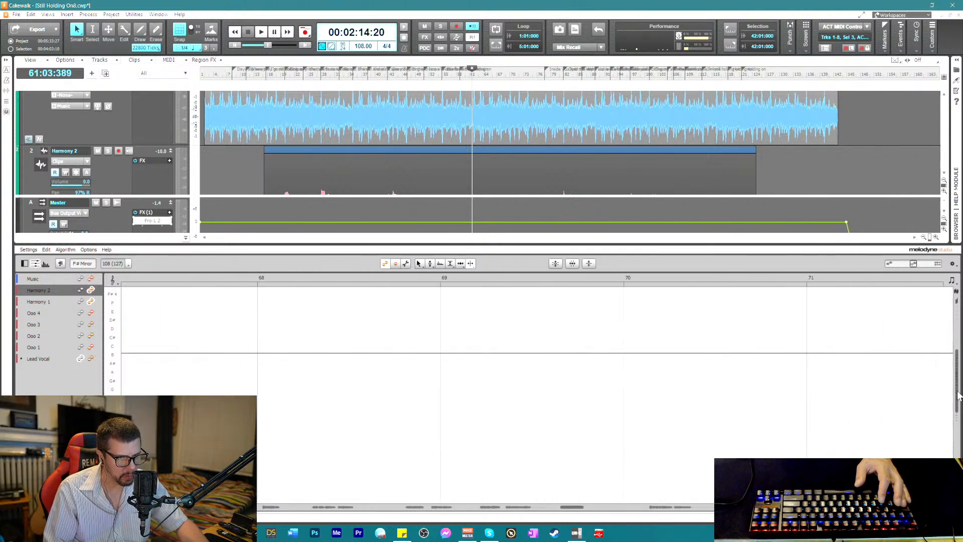
left_click_drag(957, 396, 950, 451)
left_click_drag(956, 416, 954, 309)
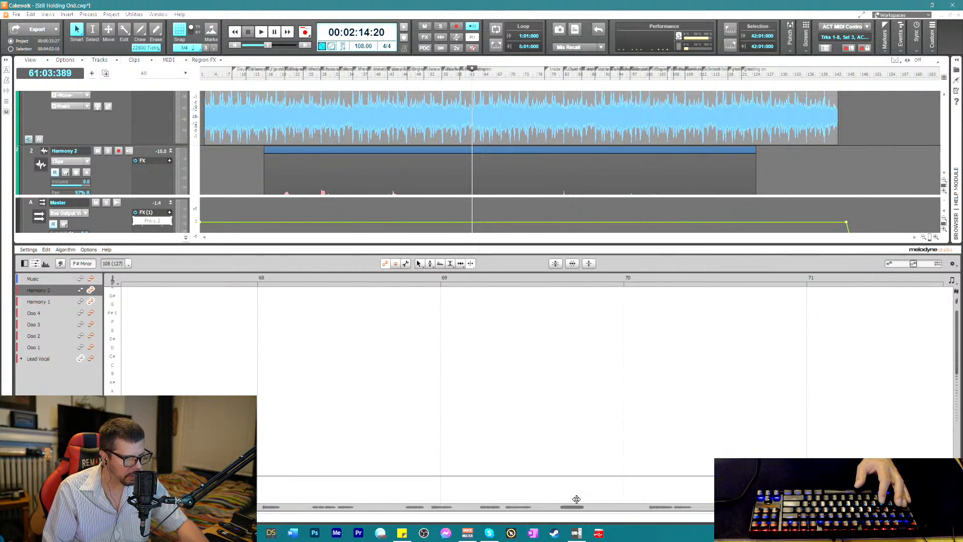
left_click_drag(577, 511, 541, 522)
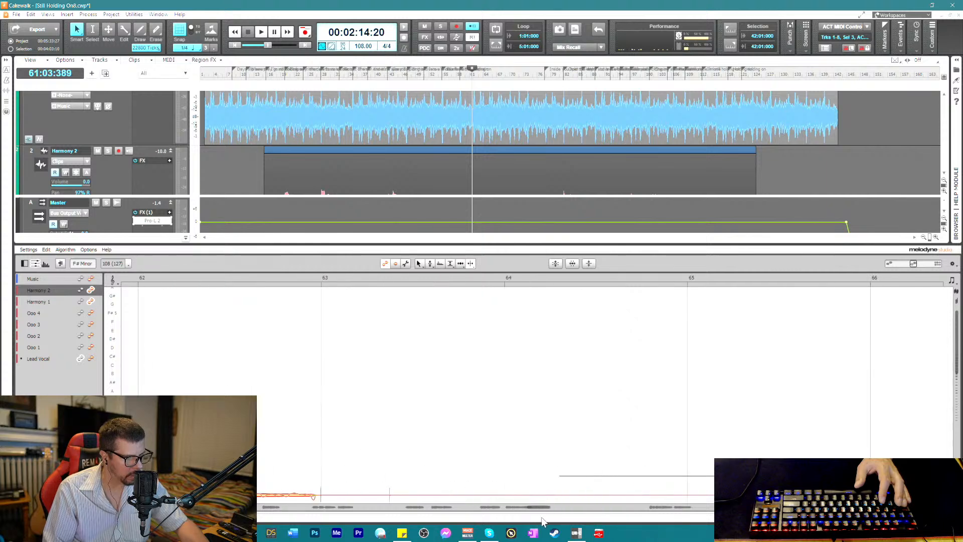
scroll(507, 444, "down", 3)
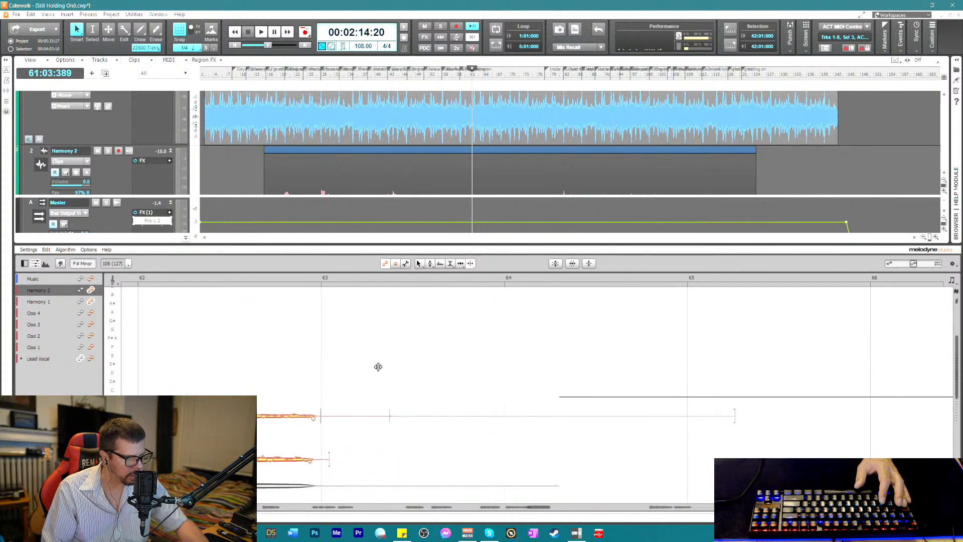
left_click_drag(378, 366, 583, 450)
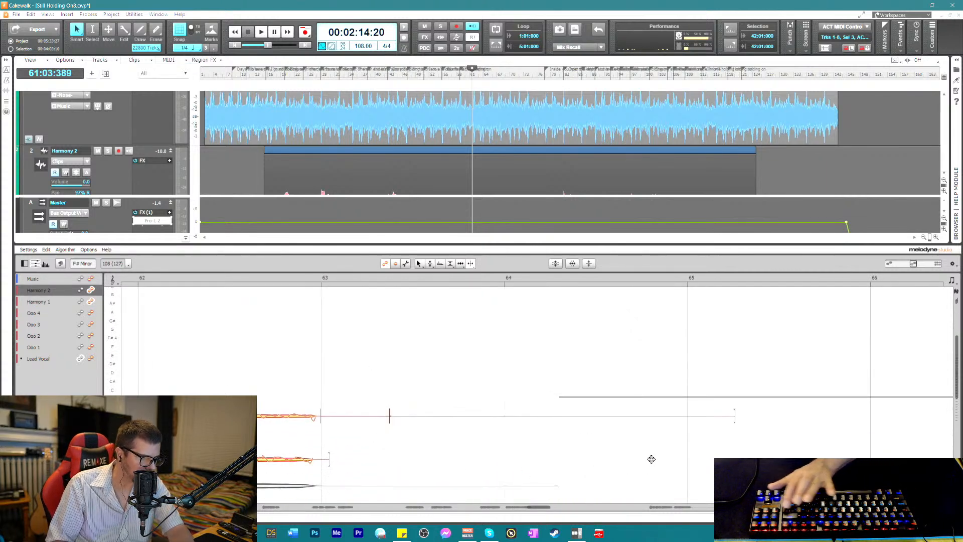
key("Delete")
scroll(572, 458, "down", 4)
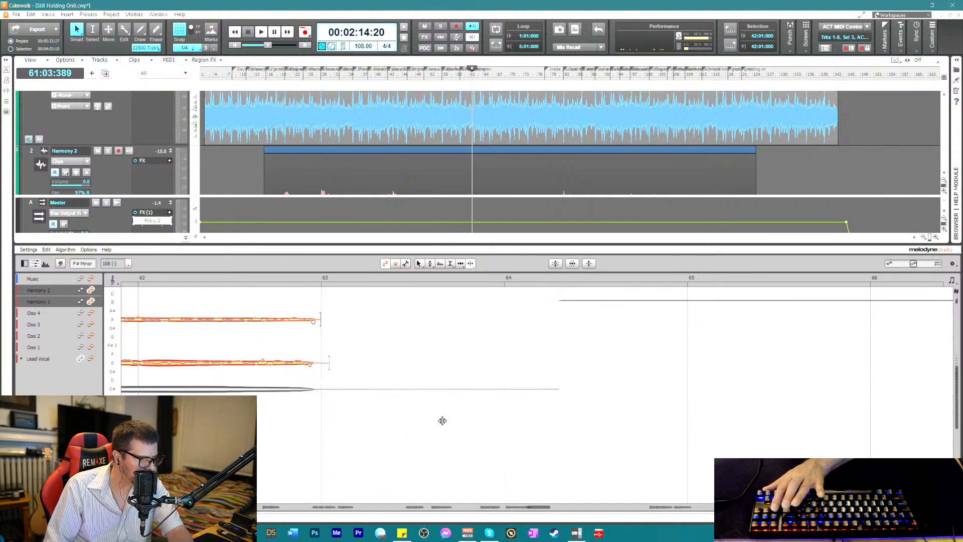
- Align the starts of the first Harmony 2 and Harmony 1 notes at bar 82 with the lead vocal, and audition from late bar 81
left_click_drag(528, 506, 648, 516)
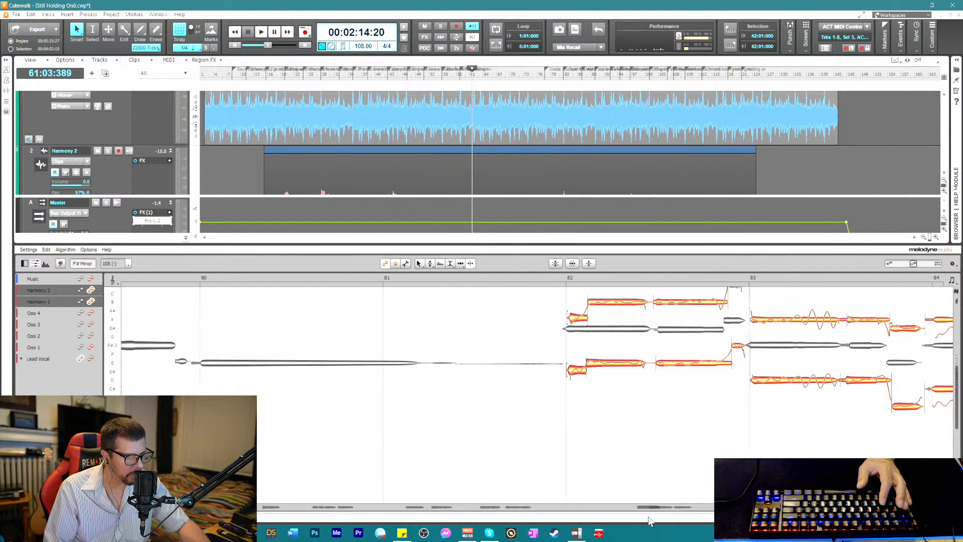
scroll(621, 446, "up", 1)
scroll(621, 446, "up", 3)
right_click(529, 339)
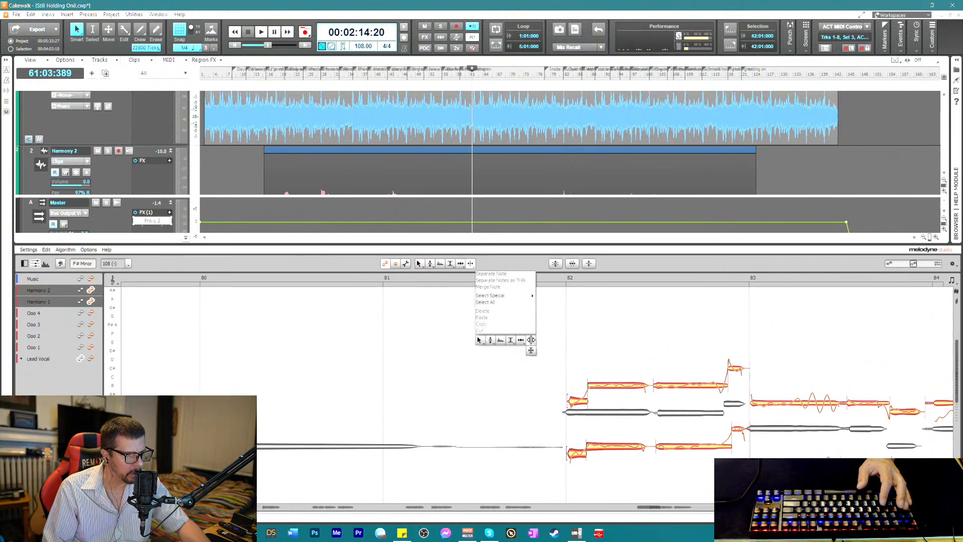
left_click(524, 346)
left_click(576, 401)
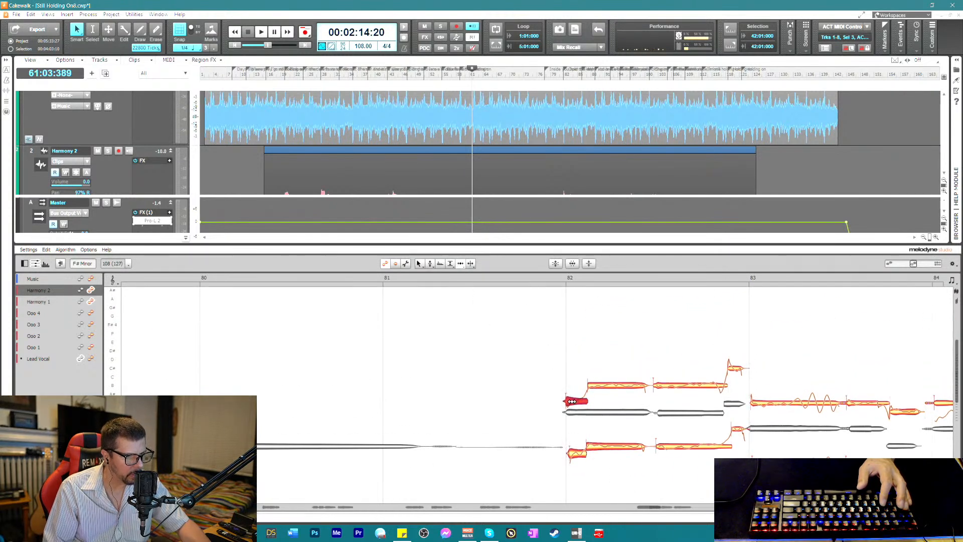
left_click(577, 453)
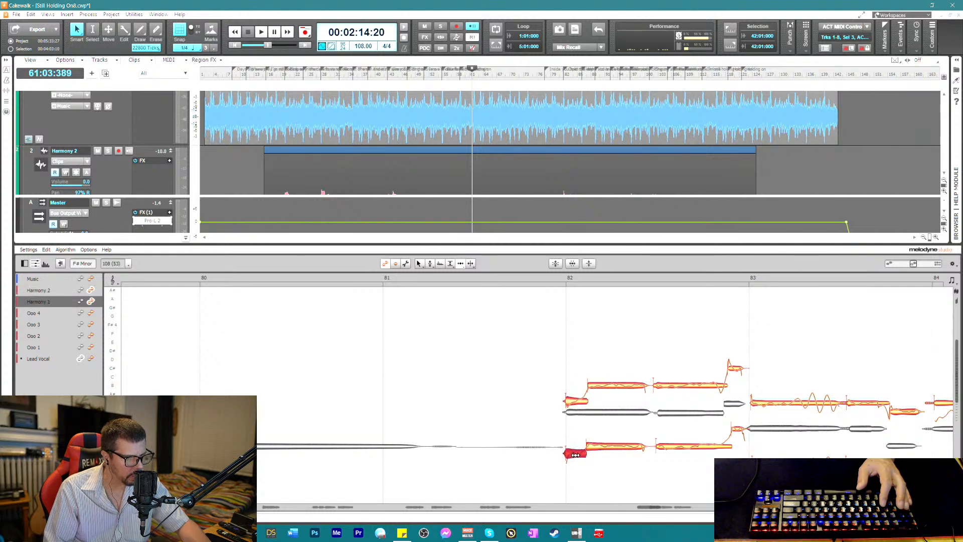
left_click(538, 280)
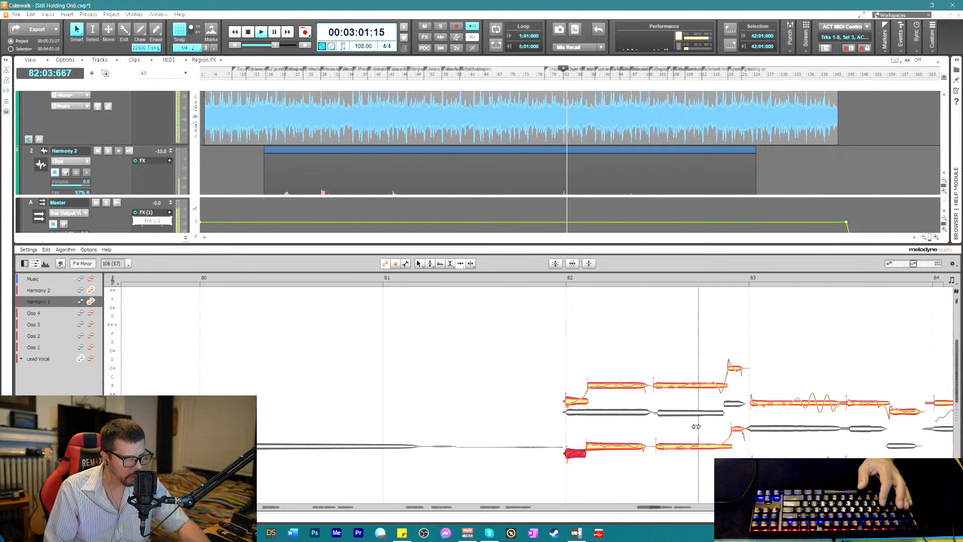
key("space")
- Move the boundary before the mid-bar 82 note slightly later in Harmony 1 and Harmony 2, checking it against the lead vocal
key("space")
left_click(664, 446)
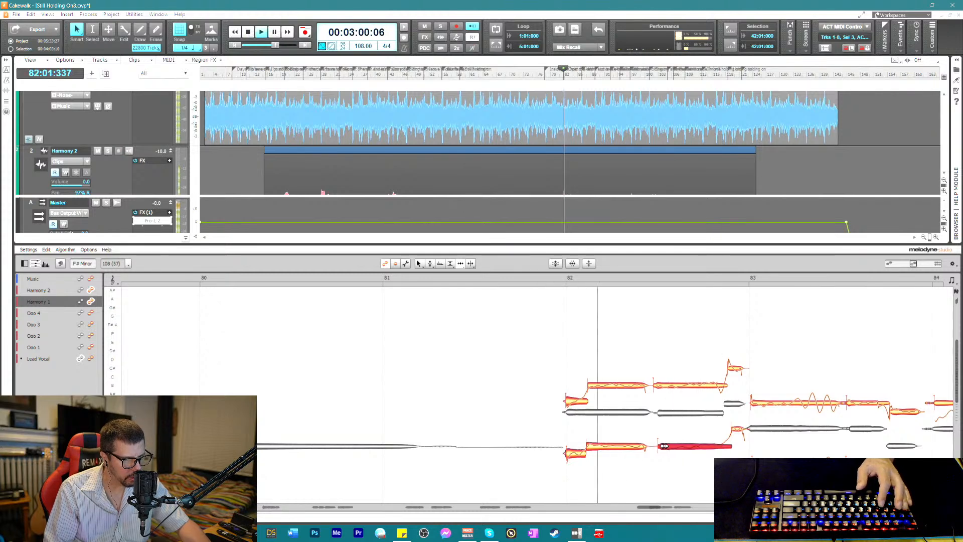
key("space")
left_click(657, 385)
key("space")
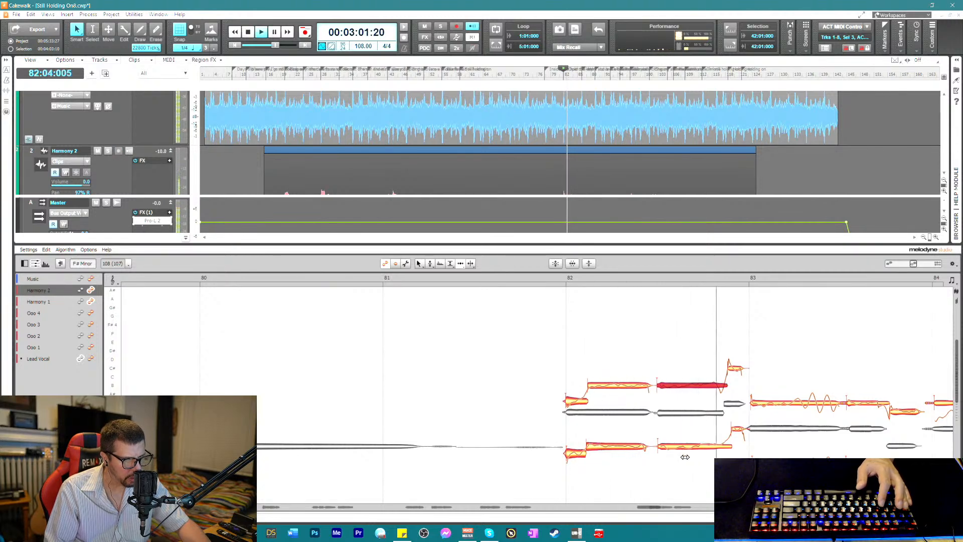
key("space")
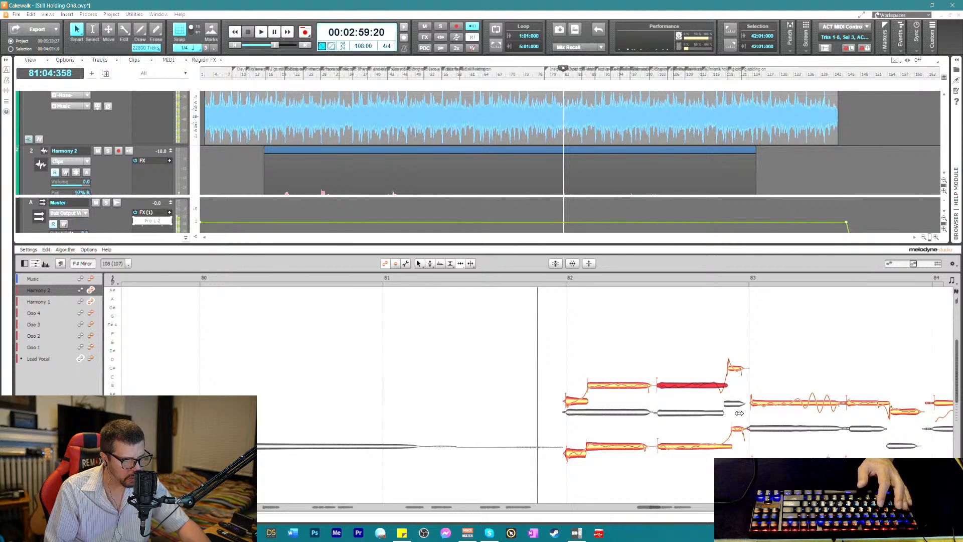
- Start Harmony 1's last note in bar 82 earlier, in line with the lead vocal's note change
key("space")
left_click(735, 428)
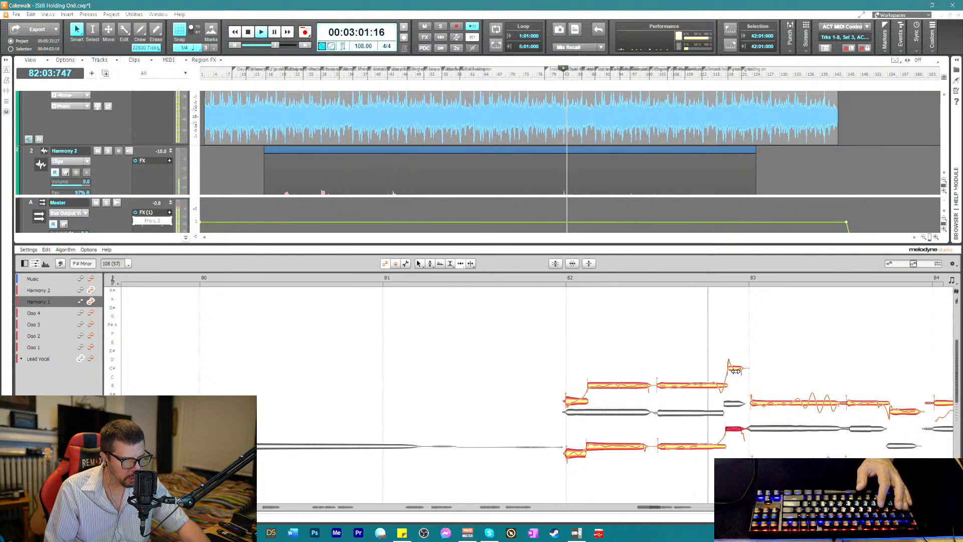
key("space")
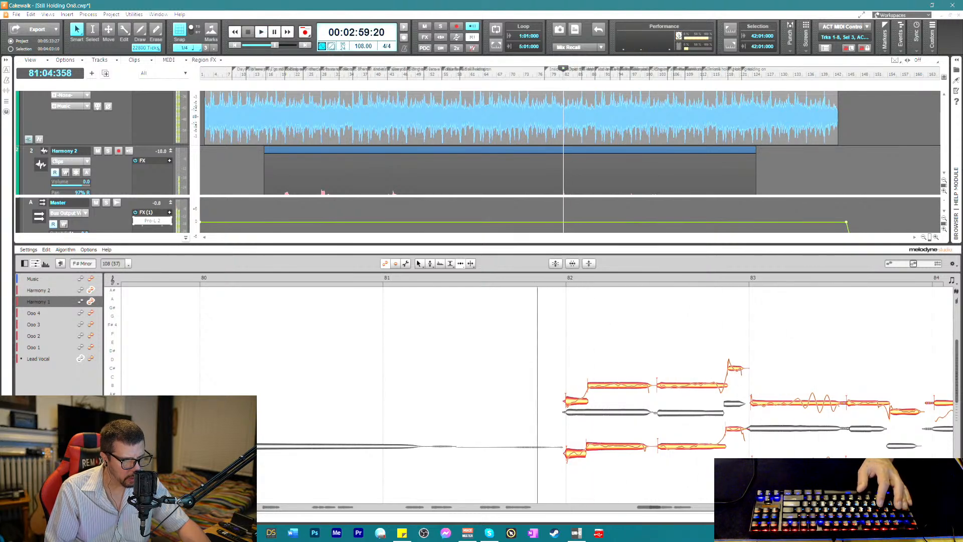
- Align the starts of Harmony 2's first two notes in bar 83 with the lead vocal while auditioning from late bar 81
key("space")
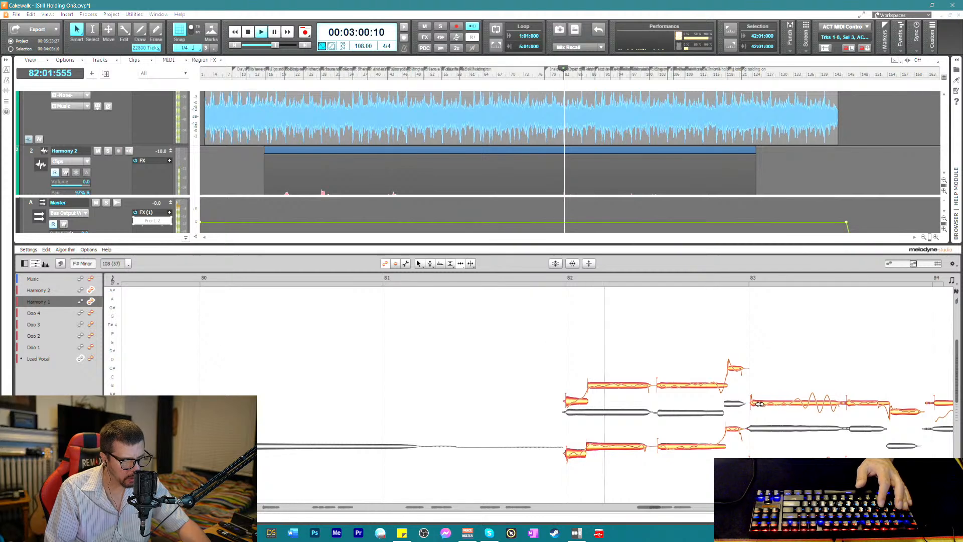
left_click(758, 404)
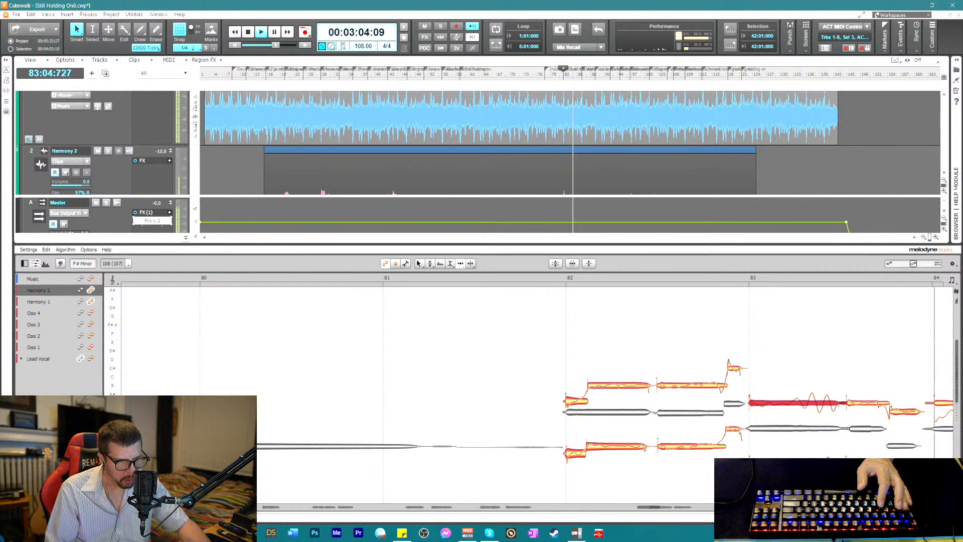
key("space")
key("space")
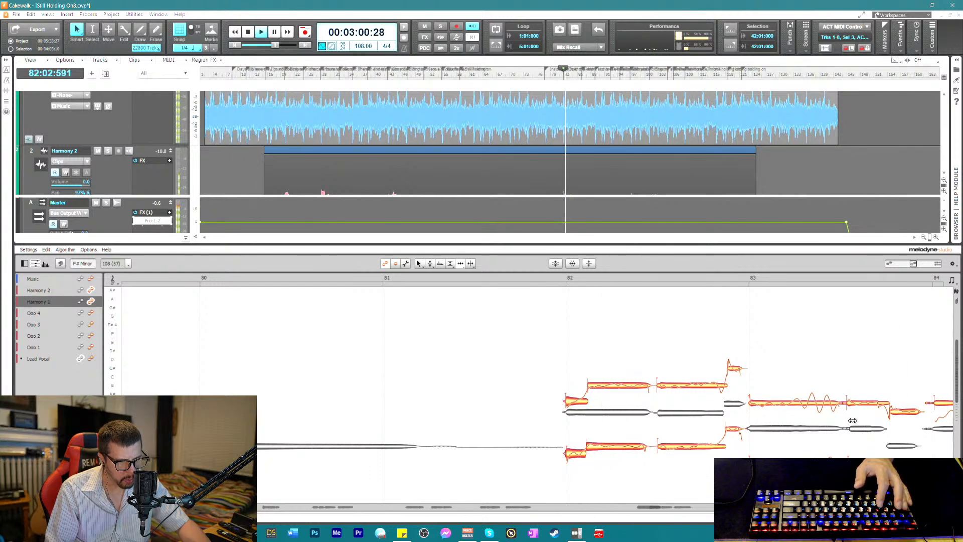
left_click(853, 405)
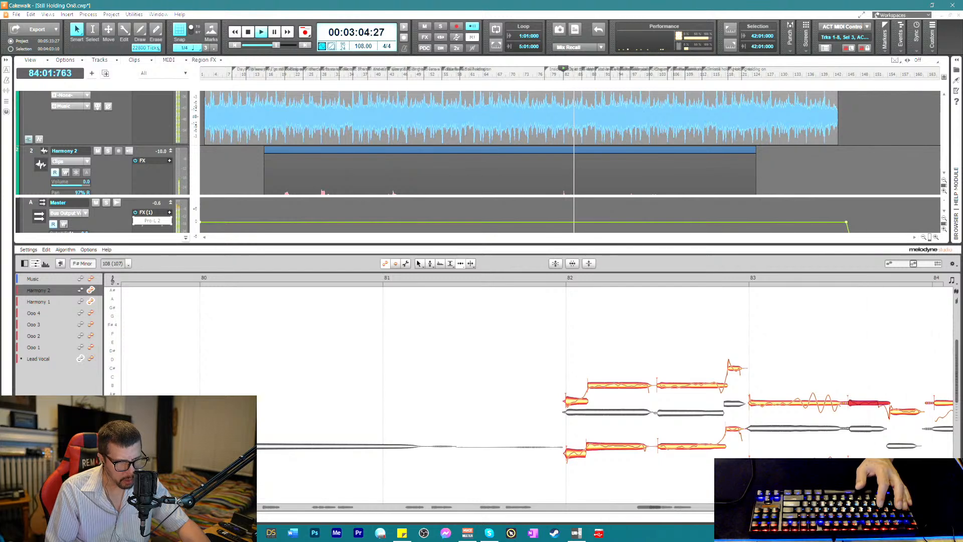
- Align the starts of Harmony 1's second note and Harmony 2's last note in bar 83 with the lead vocal, and audition from mid-bar 82
key("space")
key("space")
left_click(866, 463)
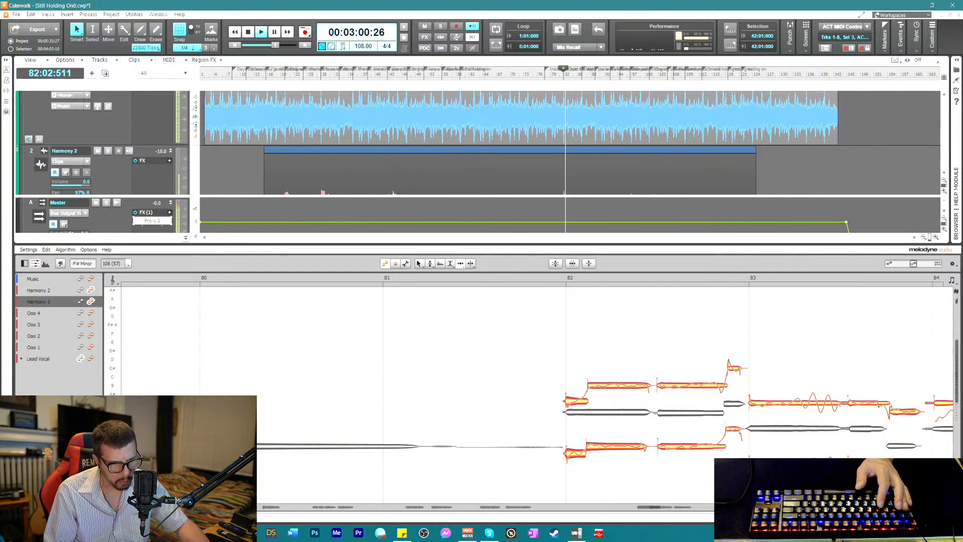
left_click(905, 411)
key("space")
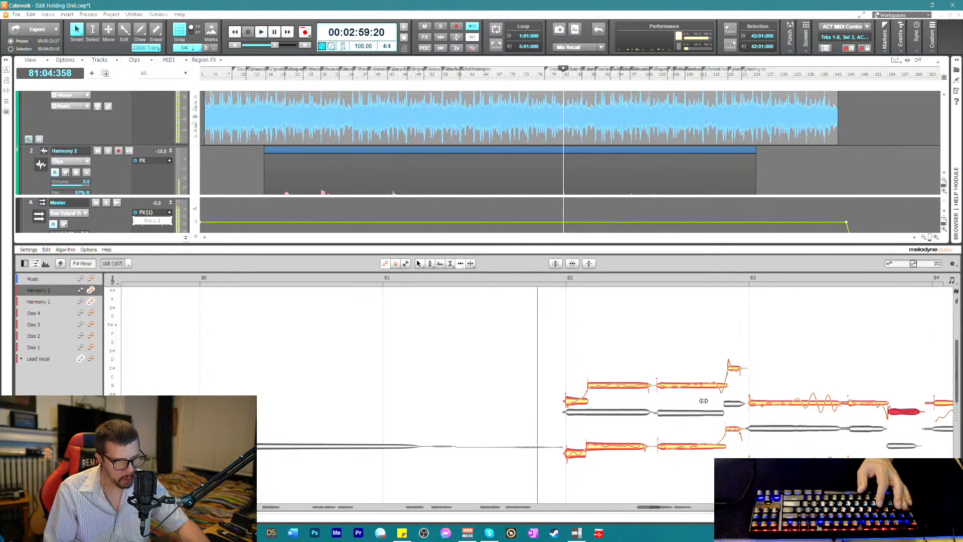
left_click(646, 274)
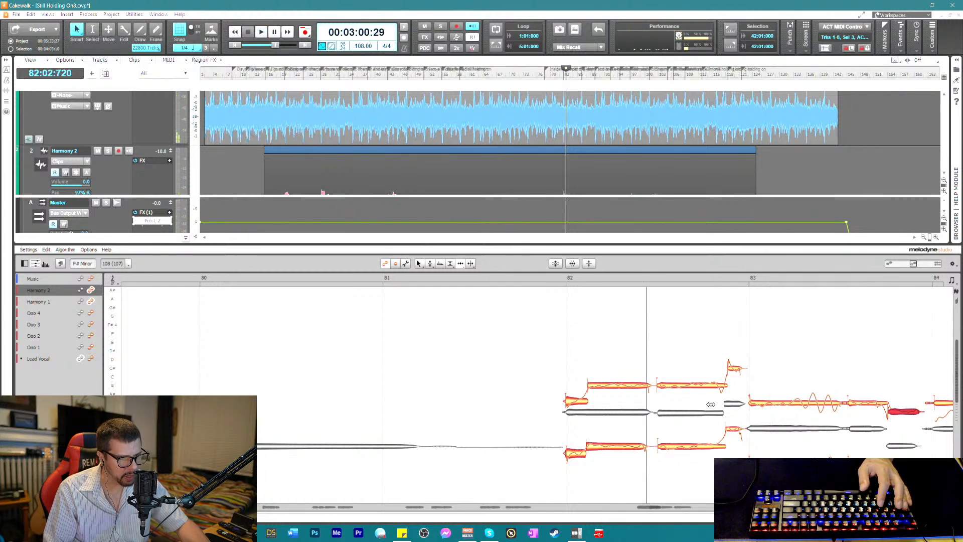
key("space")
key("space")
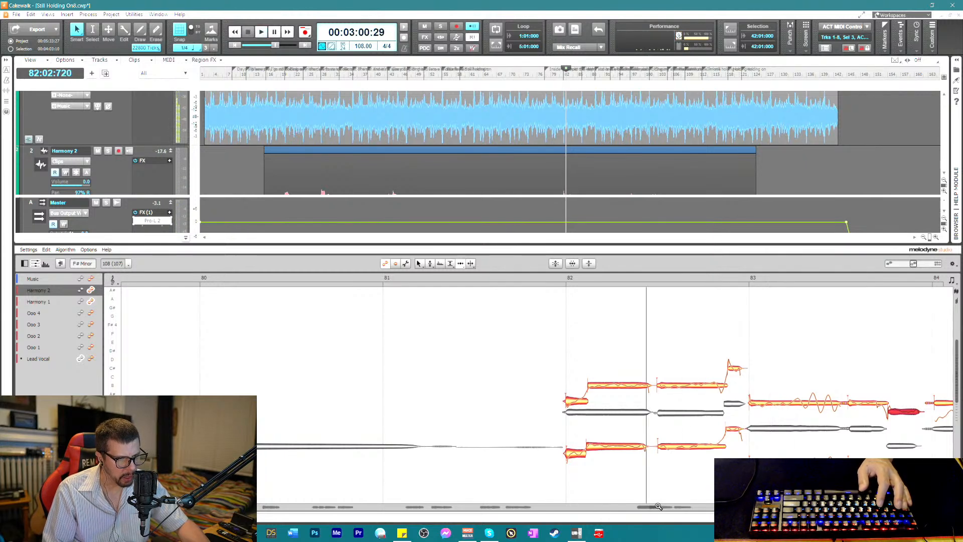
- Split off the onset of Harmony 2's mid-bar 82 note, lower its amplitude by 4.56 dB, and audition from late bar 81
mouse_move(659, 506)
left_mouse_down()
mouse_move(651, 511)
mouse_move(660, 518)
left_mouse_up()
key("space")
key("space")
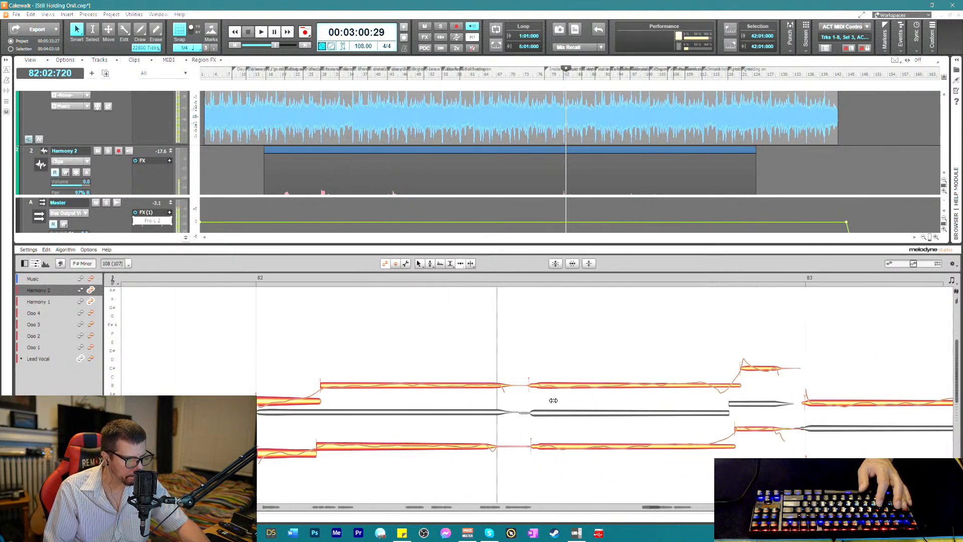
right_click(552, 398)
left_click(547, 391)
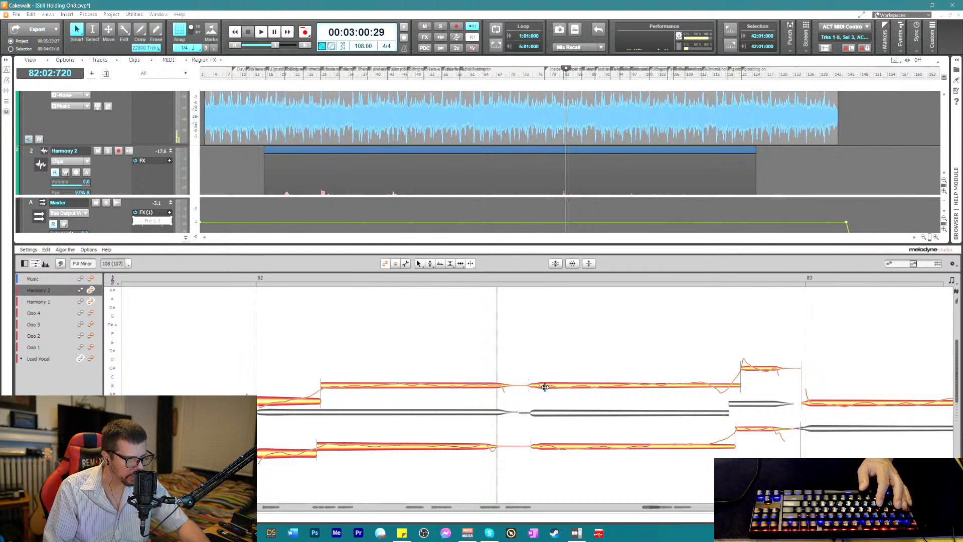
double_click(548, 386)
right_click(530, 390)
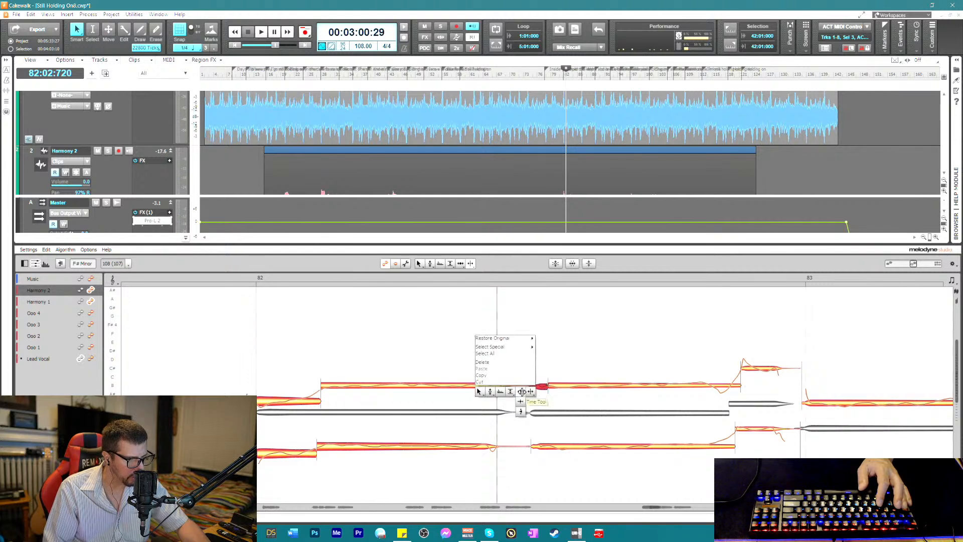
left_click(510, 392)
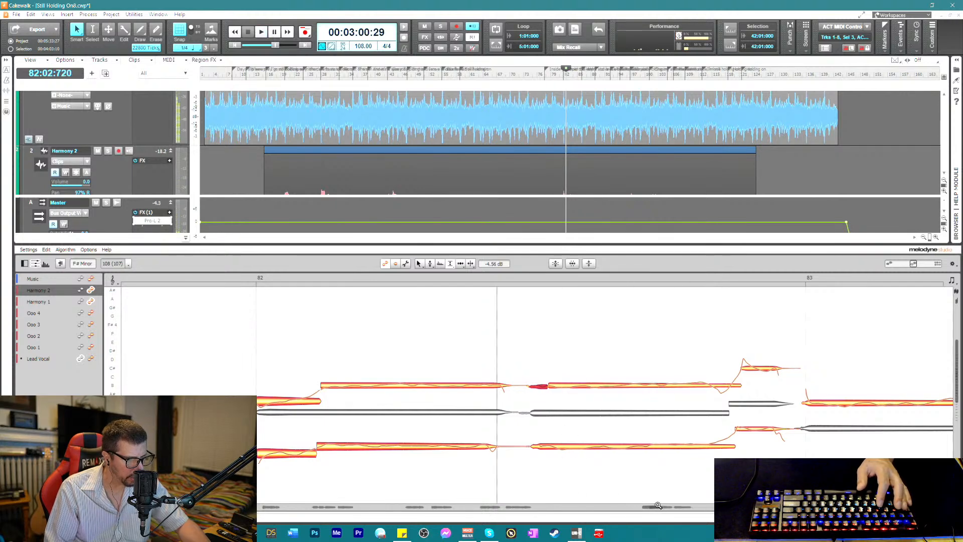
left_click_drag(658, 505, 624, 472)
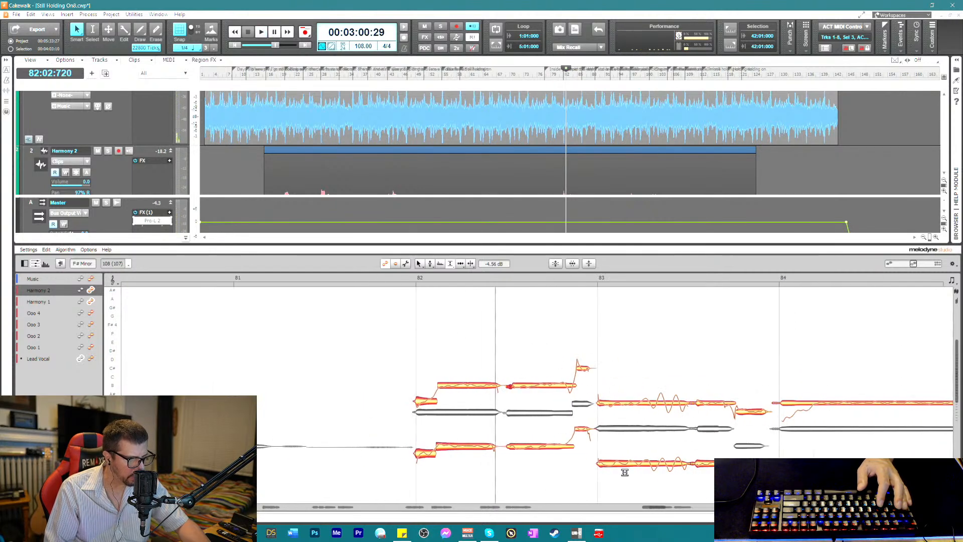
left_click(390, 276)
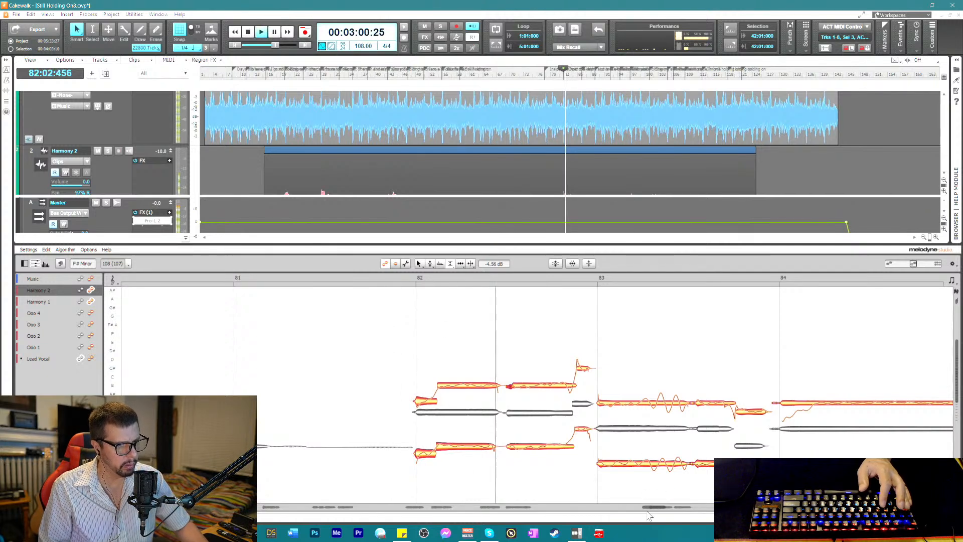
left_click_drag(643, 506, 651, 507)
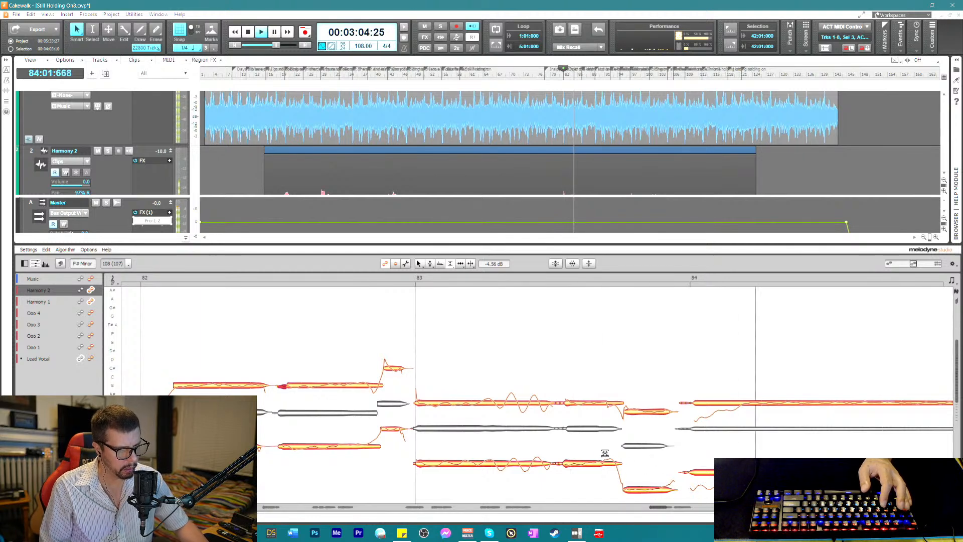
key("space")
- Switch editing to the lead vocal and start its second note in bar 83 slightly earlier, then audition the phrase
right_click(549, 442)
left_click(556, 435)
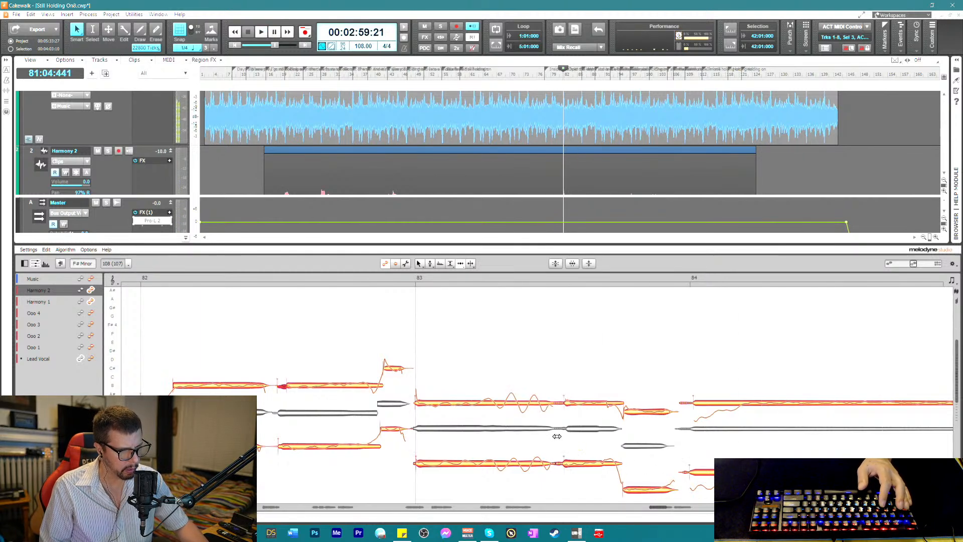
key("space")
key("space")
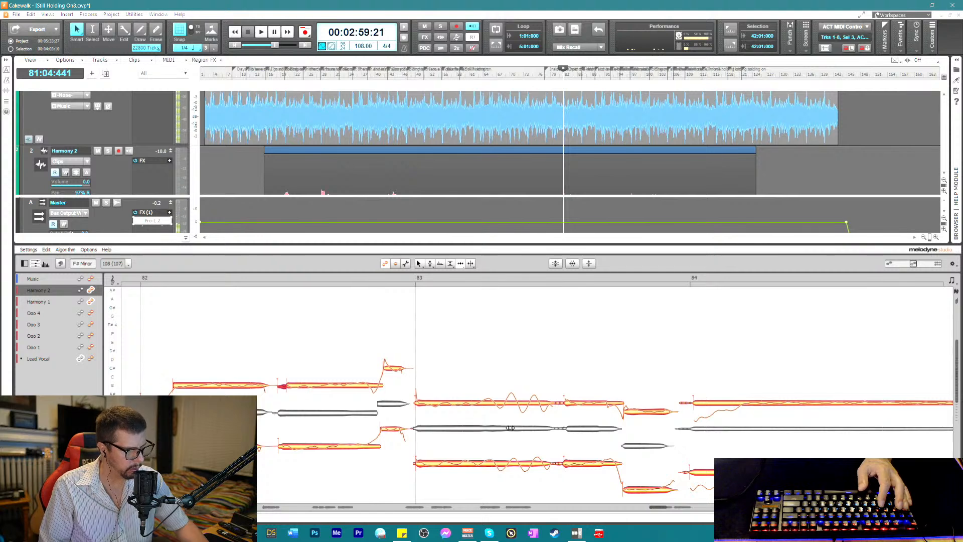
double_click(564, 430)
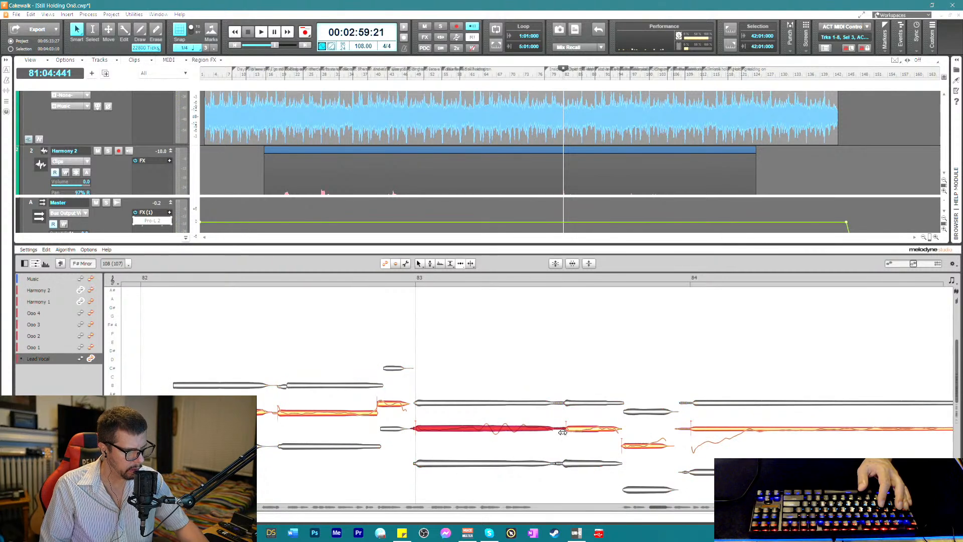
left_click(567, 429)
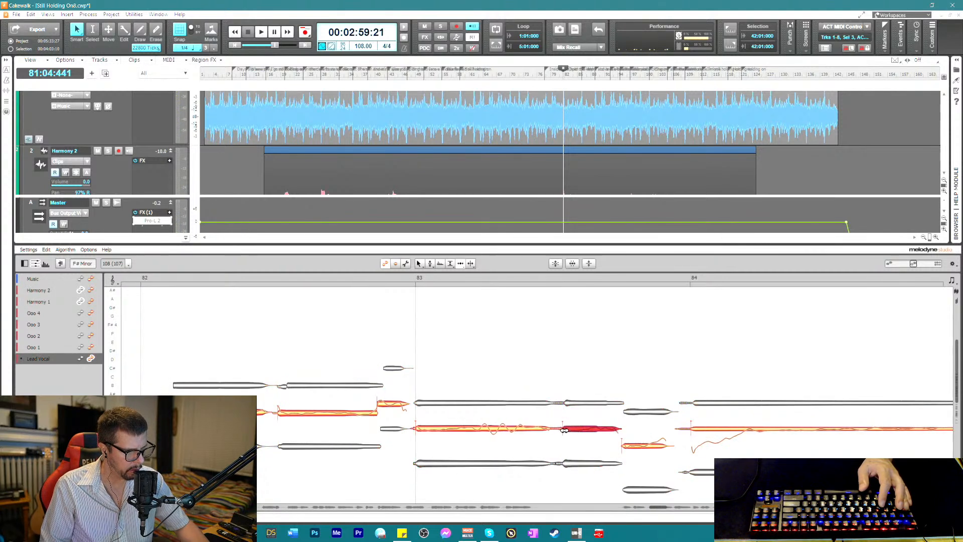
key("space")
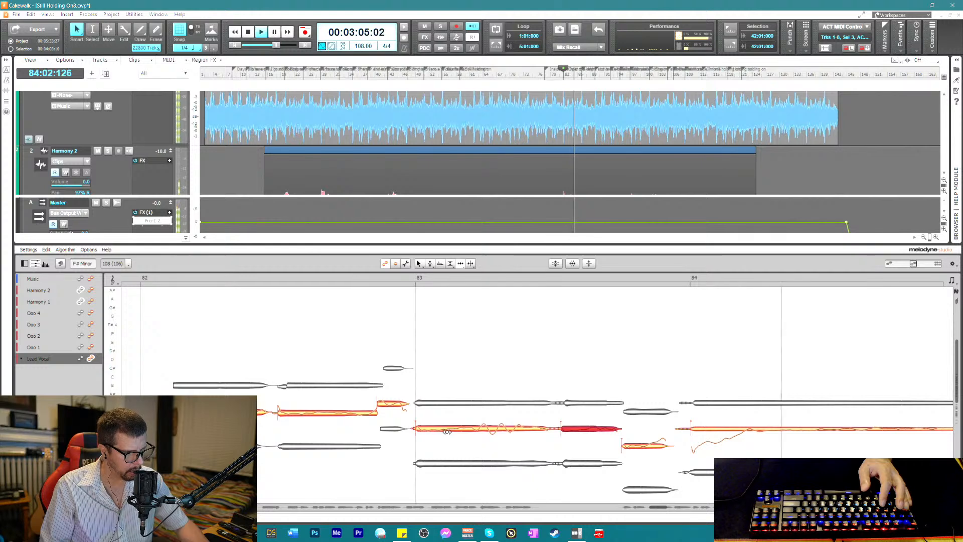
key("space")
- Split the lead vocal's first note in bar 83 just before the second beat
right_click(472, 434)
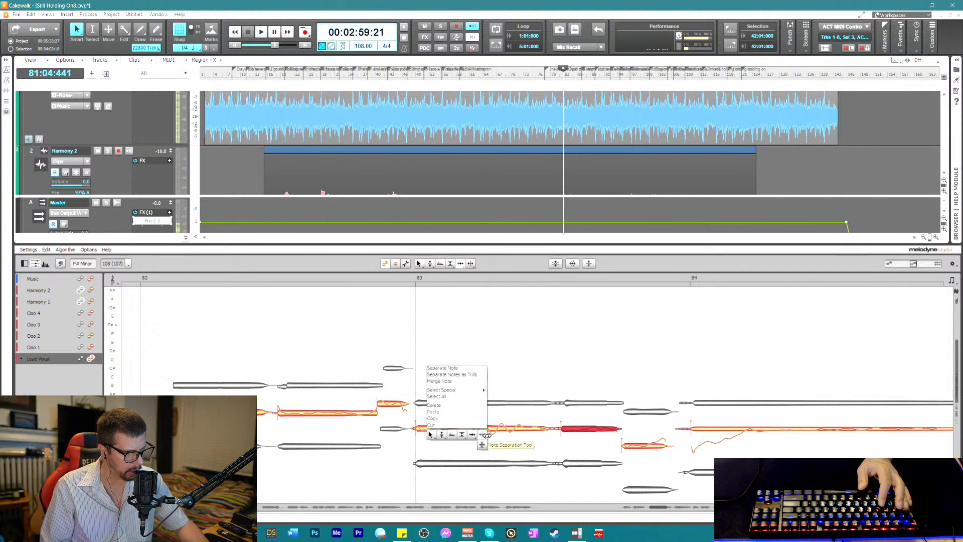
left_click(485, 435)
left_click(469, 428)
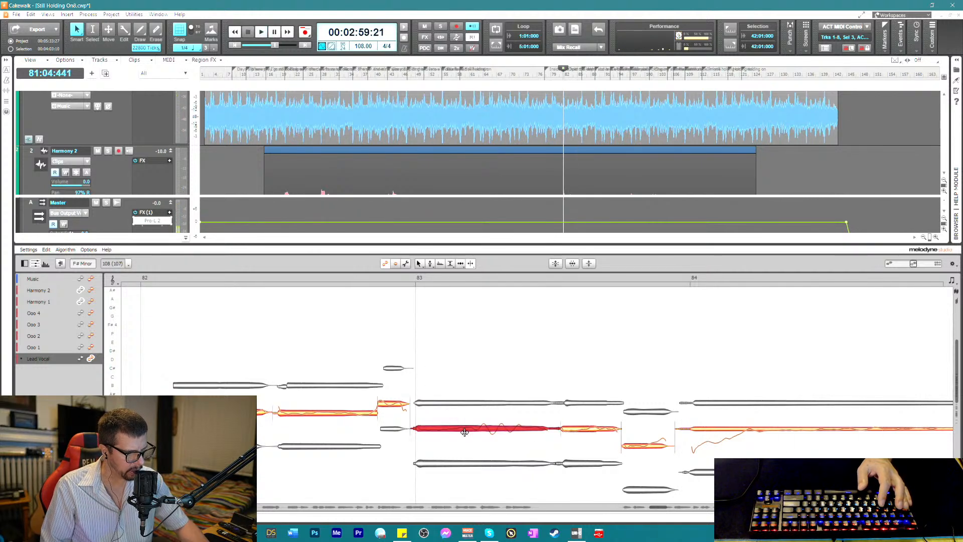
left_click(464, 430)
- Move the new split in the lead vocal's bar 83 note and the start of the following note slightly earlier, checking by playback
right_click(448, 448)
left_click(434, 453)
key("space")
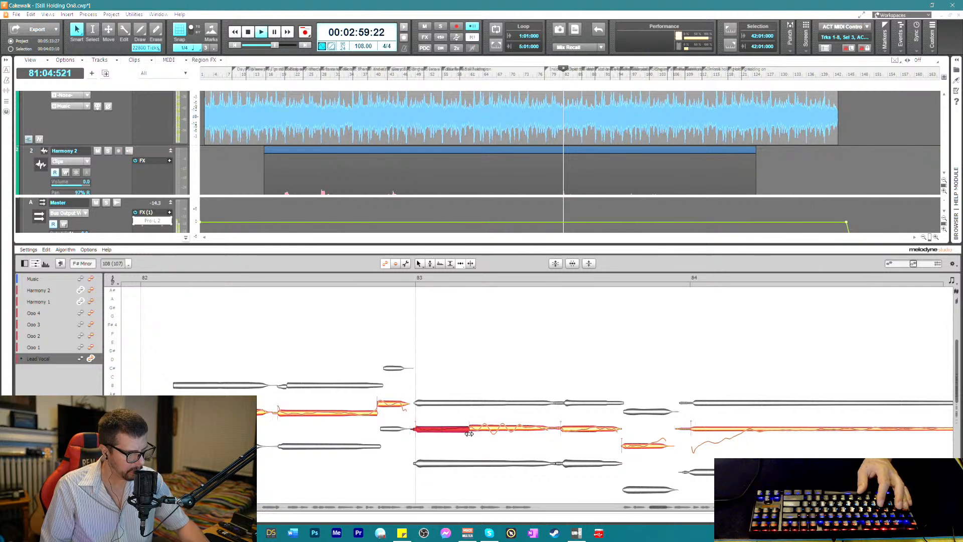
left_click(468, 430)
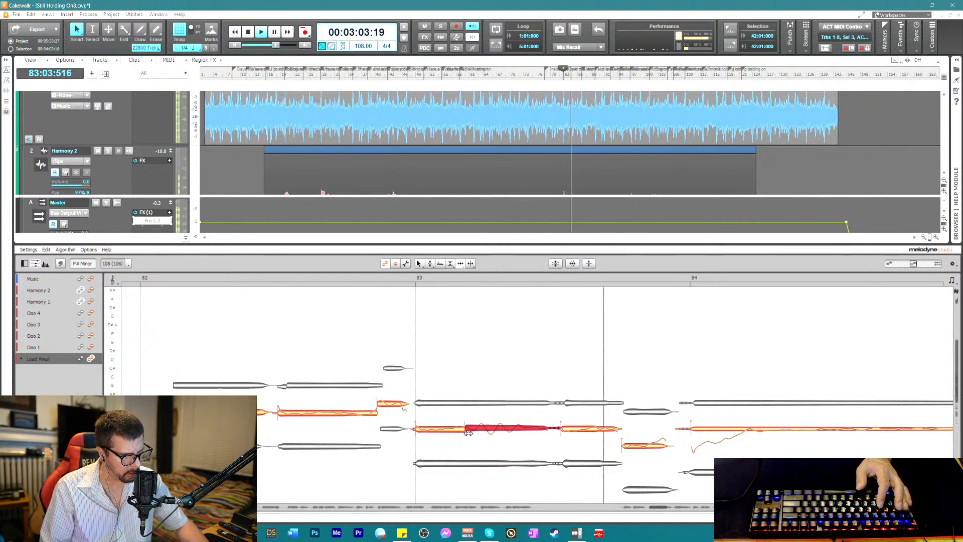
key("space")
key("space")
key("Right")
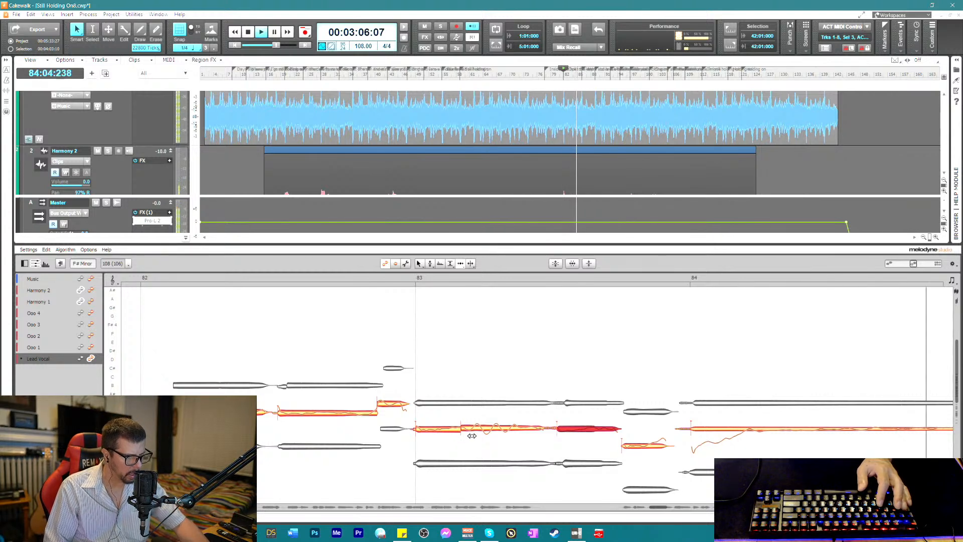
key("space")
- Centre the pitch of both parts of the lead vocal's split bar 83 note on F#3 with 0 ct deviation
right_click(396, 437)
left_click(403, 438)
left_click(429, 427)
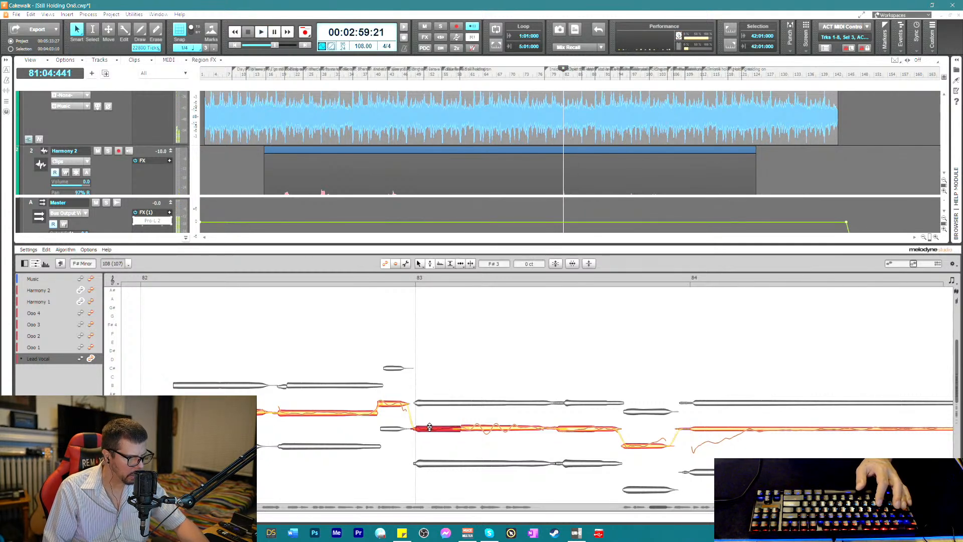
key("space")
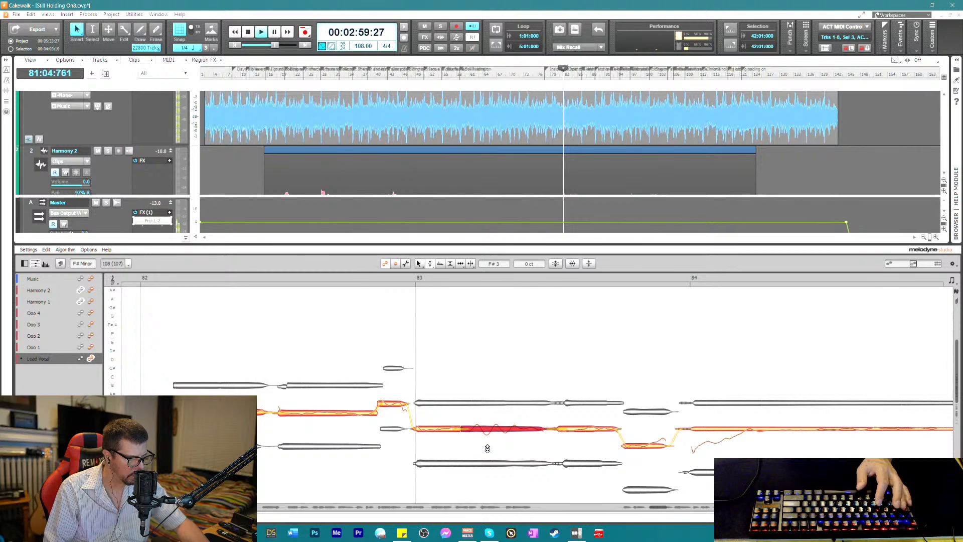
- Nudge the start of the lead vocal note following the split bar 83 note slightly earlier while auditioning
right_click(494, 445)
left_click(495, 445)
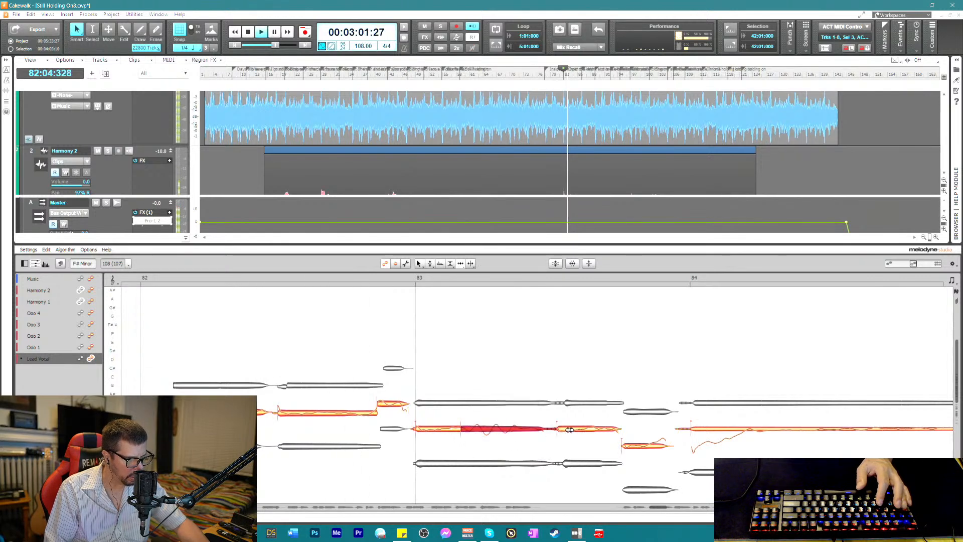
left_click(563, 430)
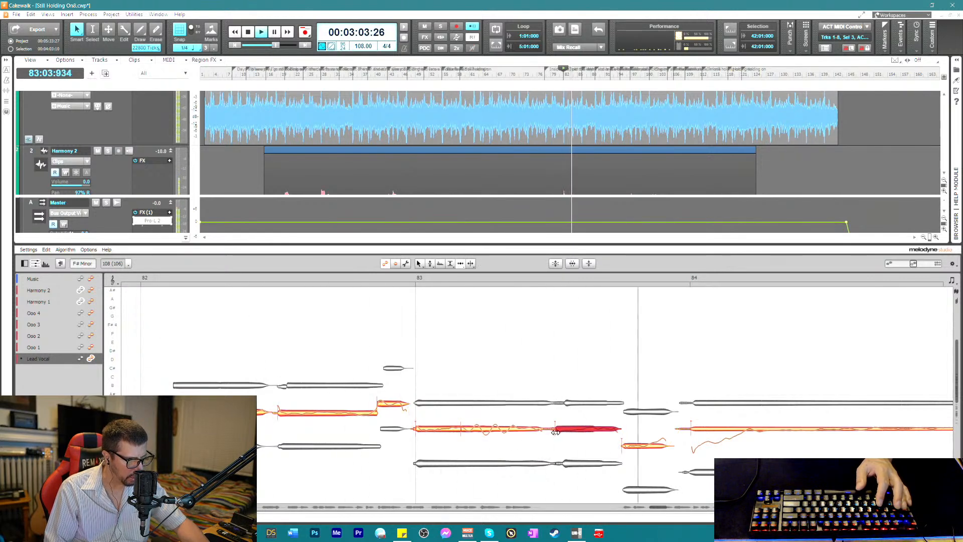
key("space")
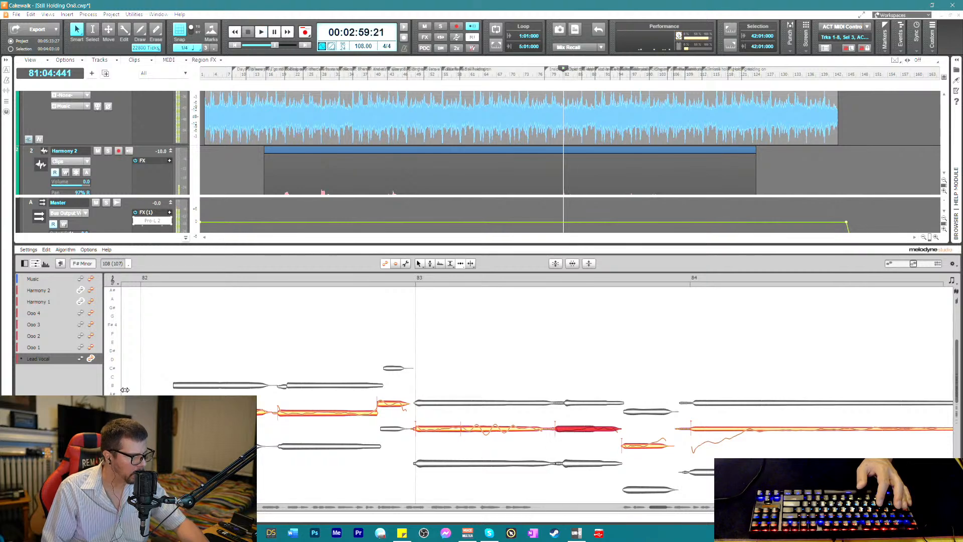
- Switch editing to Harmony 1 and Harmony 2 and align the starts of their second bar 83 notes with the lead vocal
left_click(92, 301)
left_click(91, 289)
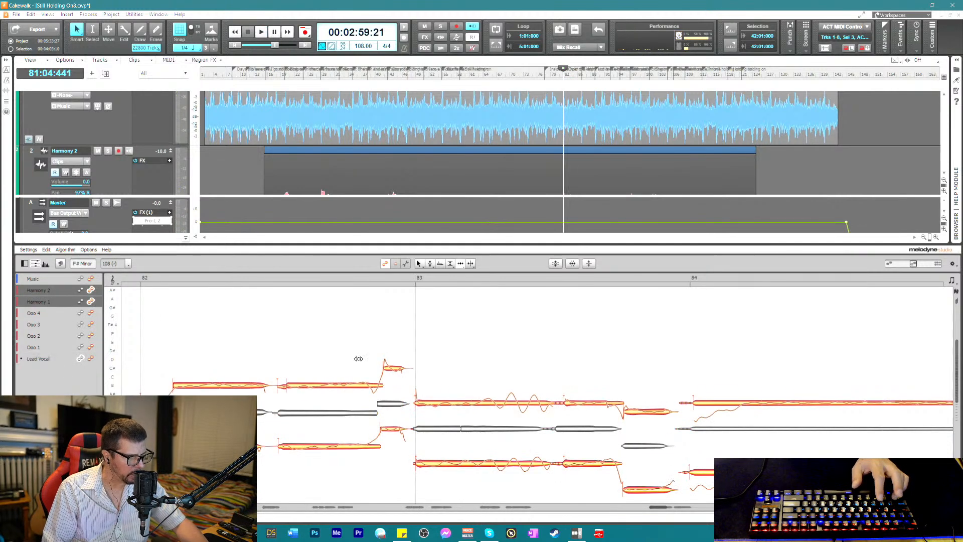
left_click(568, 402)
key("space")
left_click(566, 462)
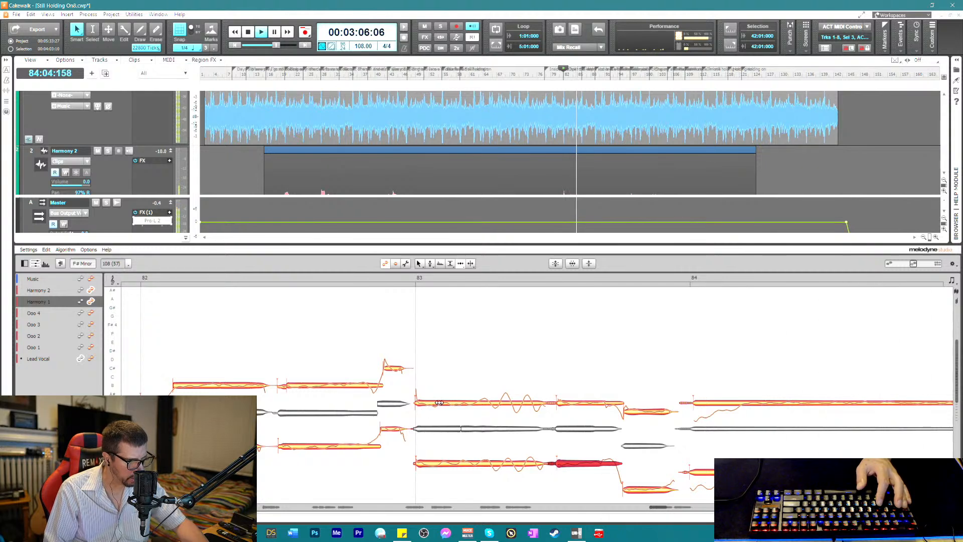
- Set the pitch drift of the first two bar 83 notes to 68% and 50% in Harmony 2, and 66% and -12% in Harmony 1
right_click(416, 404)
left_click(417, 404)
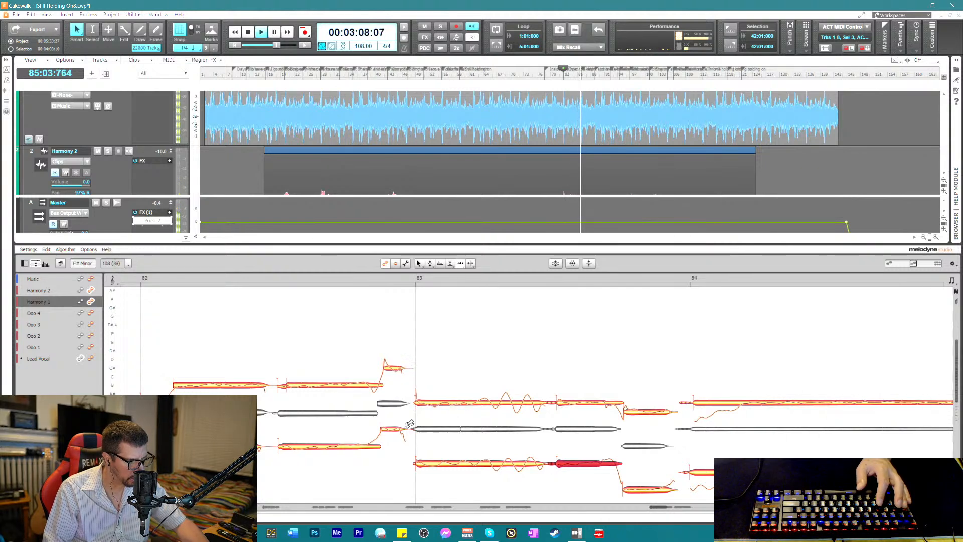
key("space")
left_click(446, 403)
key("space")
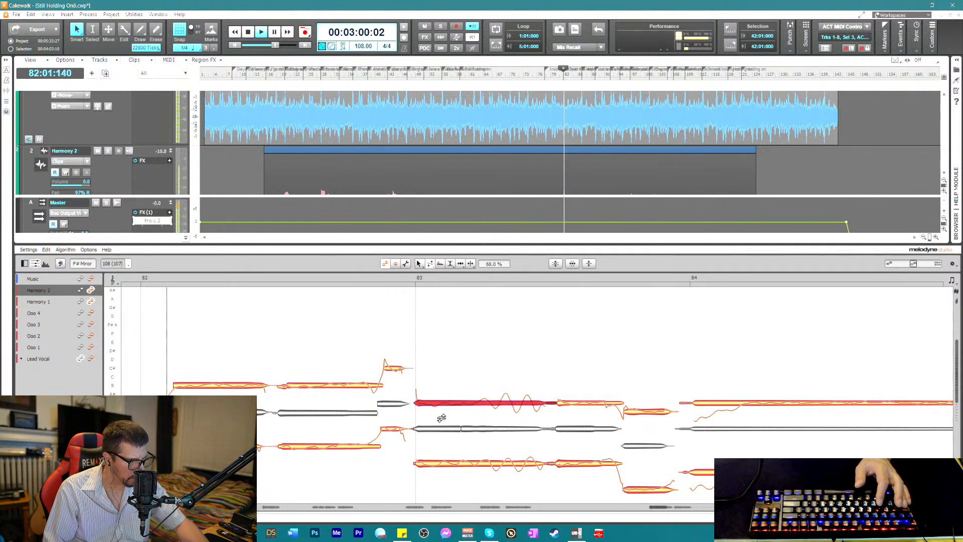
left_click(438, 466)
left_click_drag(437, 467, 441, 477)
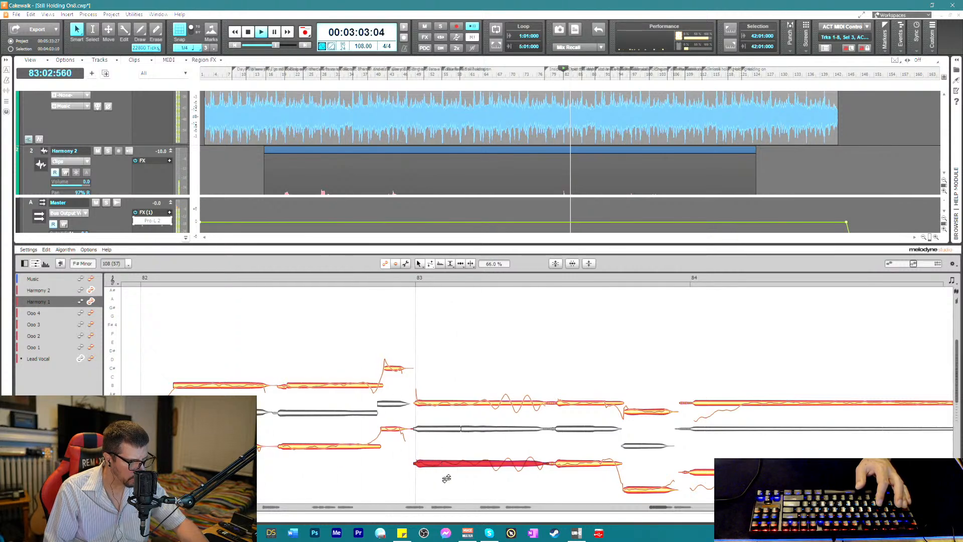
key("space")
left_click(593, 464)
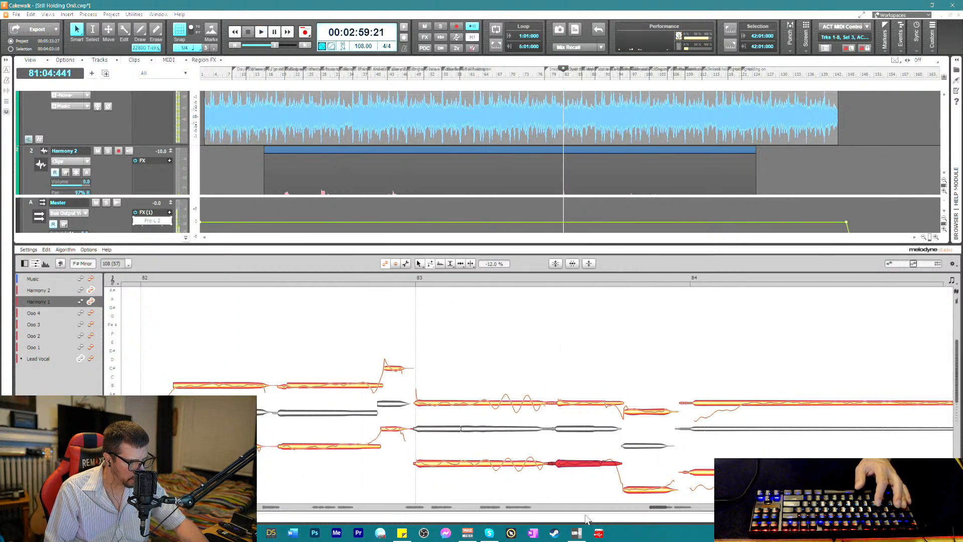
left_click(579, 404)
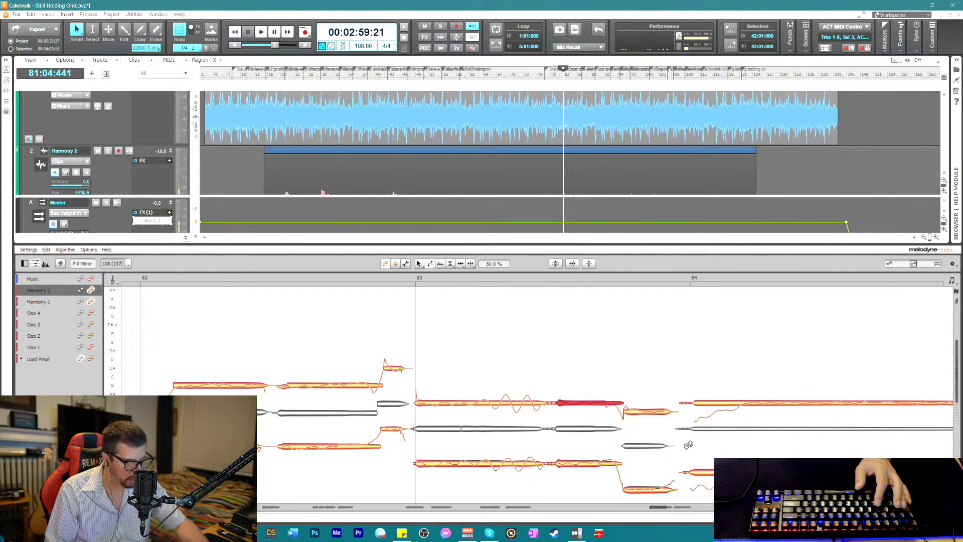
- Align the start of Harmony 2's long note at bar 84 with the lead vocal
right_click(688, 428)
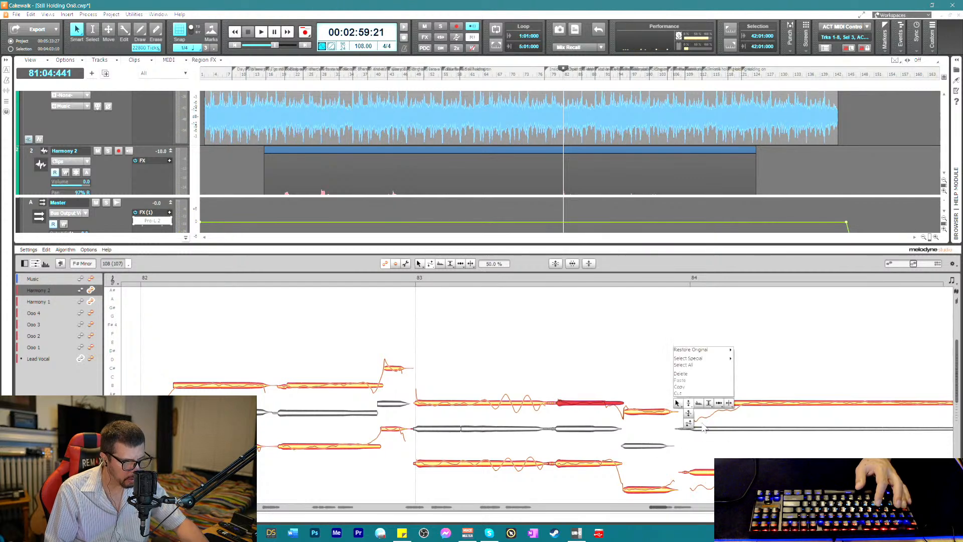
left_click(718, 404)
left_click(704, 403)
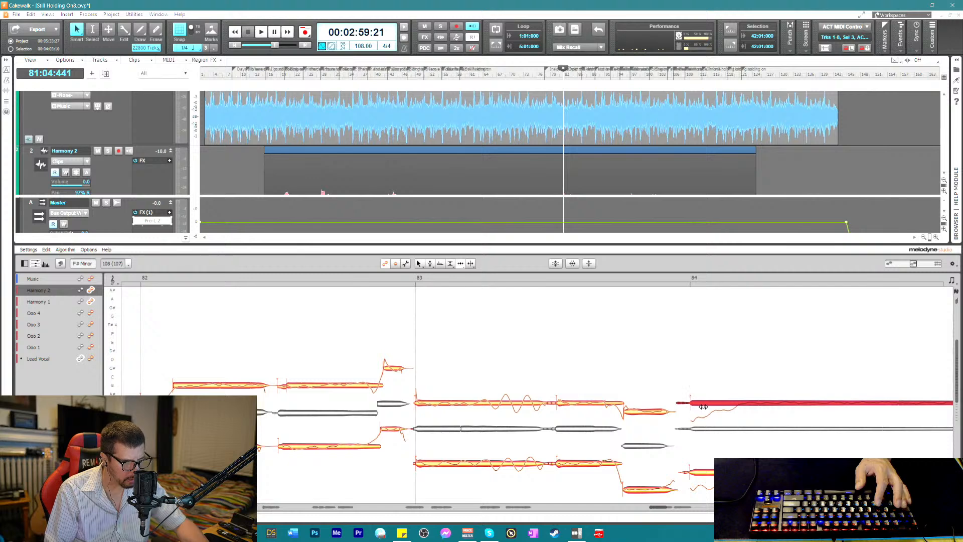
- Align the start of Harmony 1's long bar 84 note with the lead vocal, and split both harmonies' long notes after their opening pitch rise
left_click(700, 474)
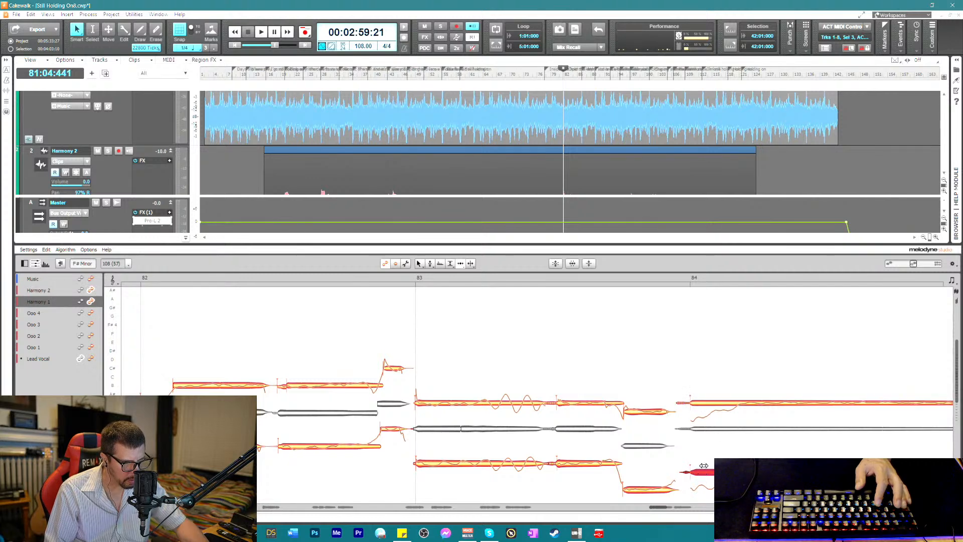
right_click(739, 419)
left_click(737, 427)
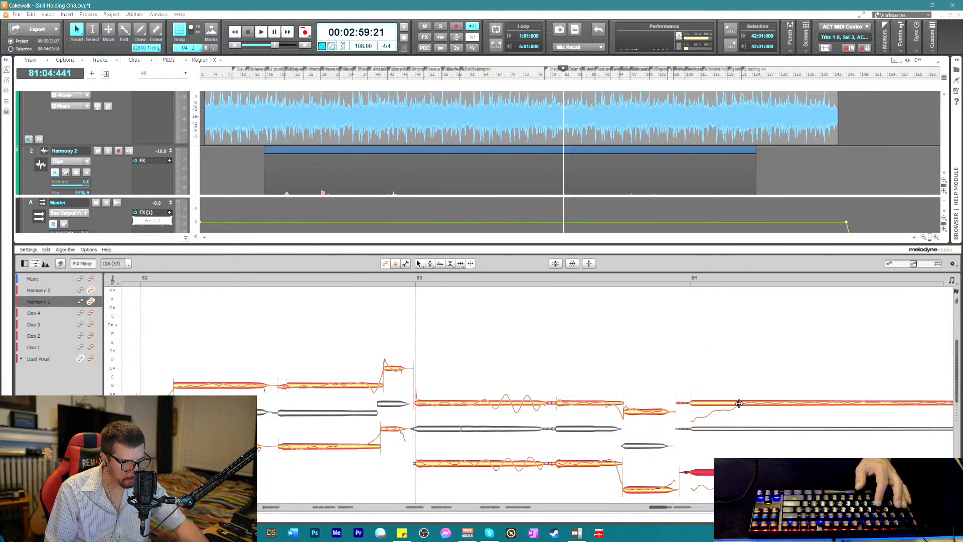
left_click(738, 404)
double_click(737, 404)
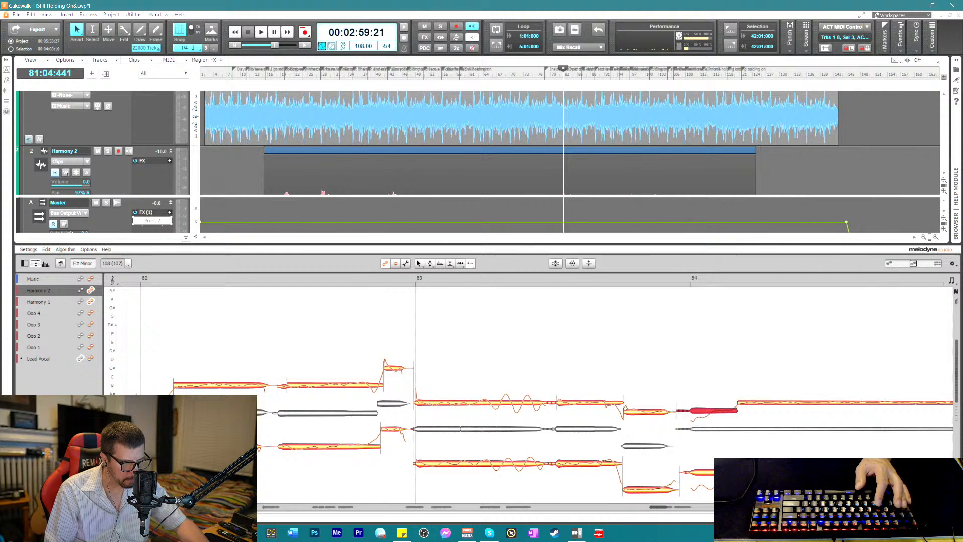
- Move the new splits in the Harmony 1 and Harmony 2 bar 84 notes slightly earlier with the Time Tool during playback
right_click(694, 495)
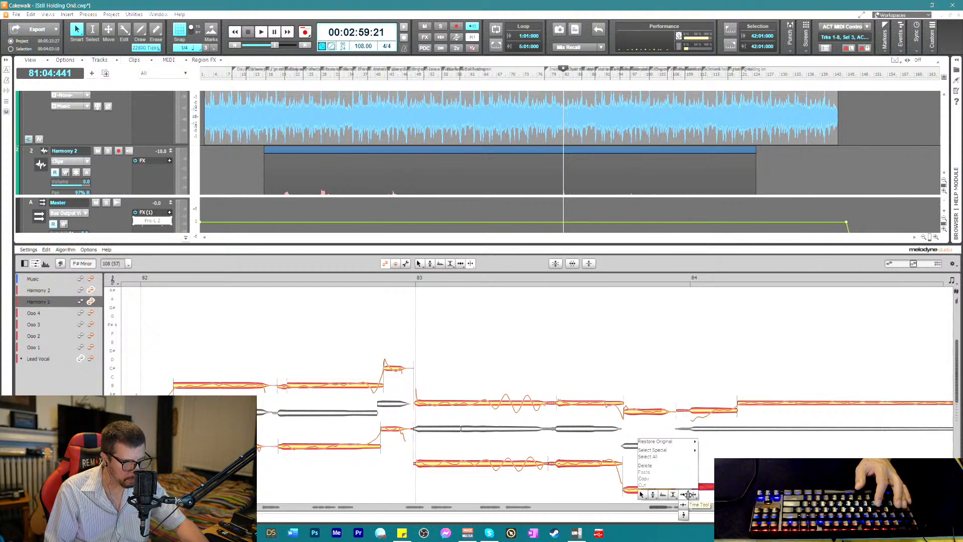
left_click(667, 471)
key("space")
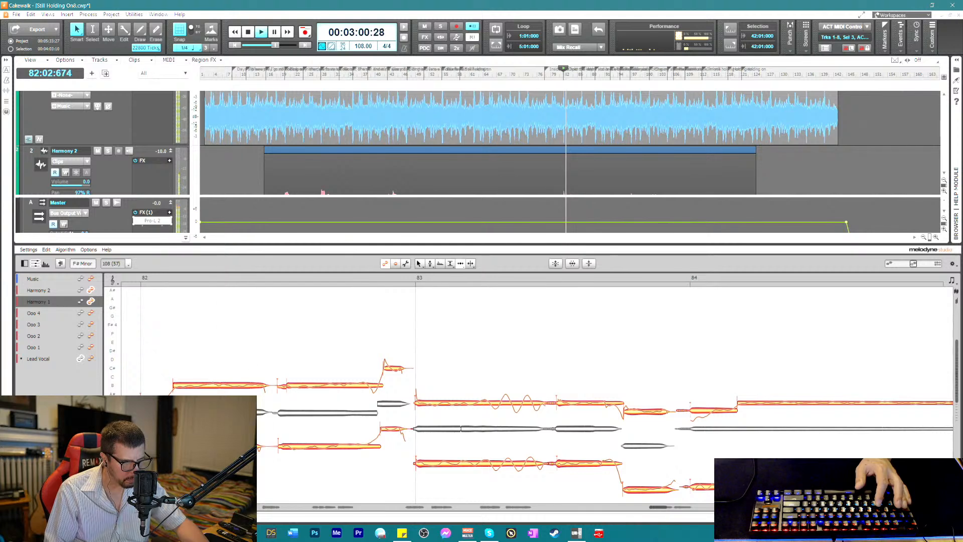
left_click(741, 401)
left_click_drag(750, 401, 741, 402)
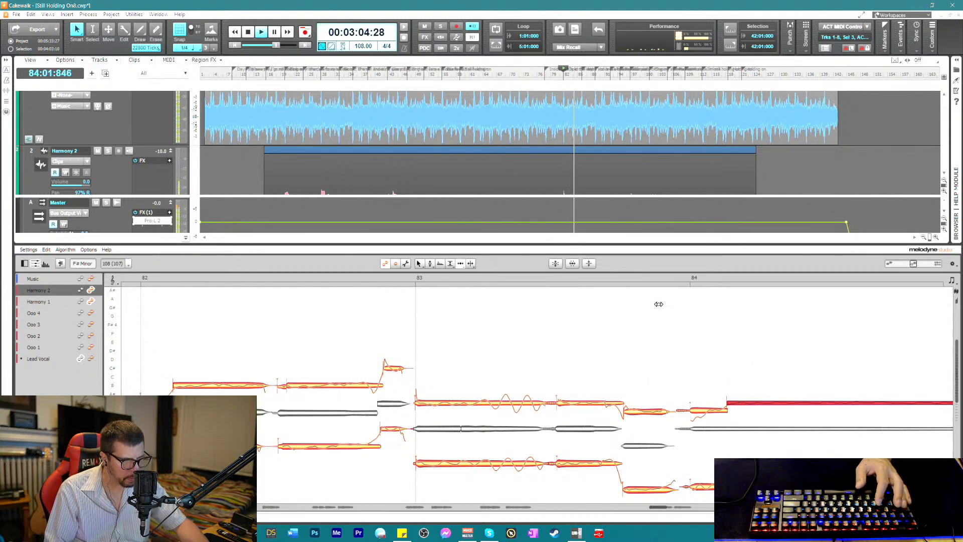
- Audition the passage from late bar 83 and again from late bar 82 to check the vocal and harmony timing
left_click(654, 278)
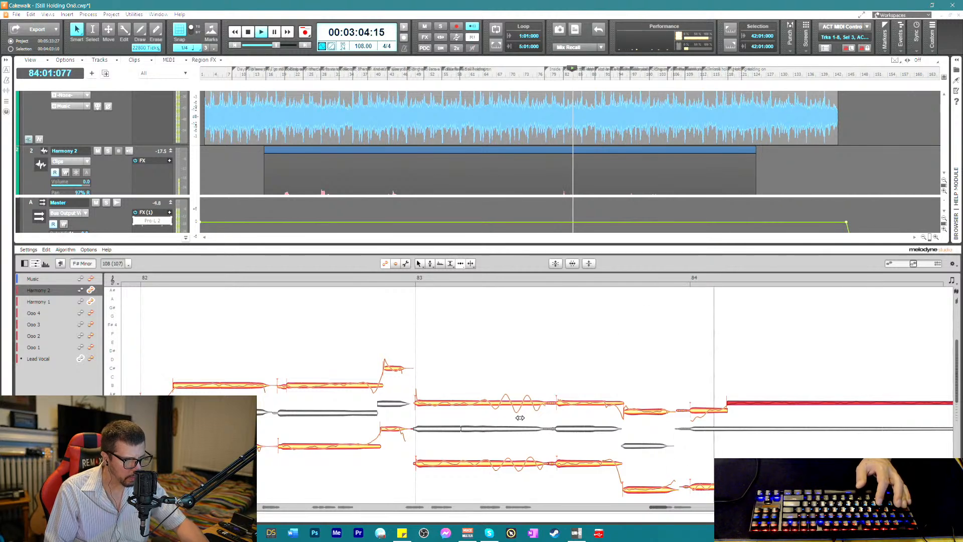
key("space")
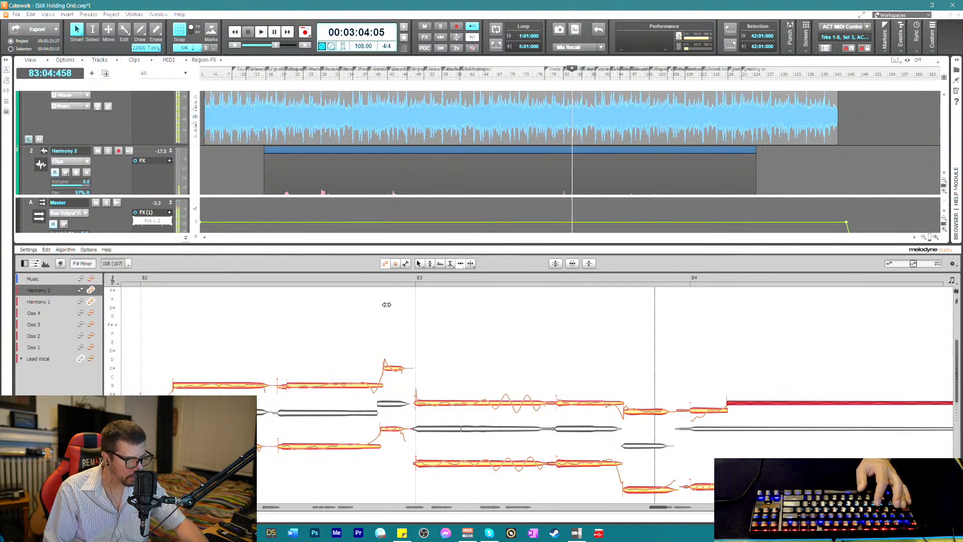
left_click(371, 277)
key("space")
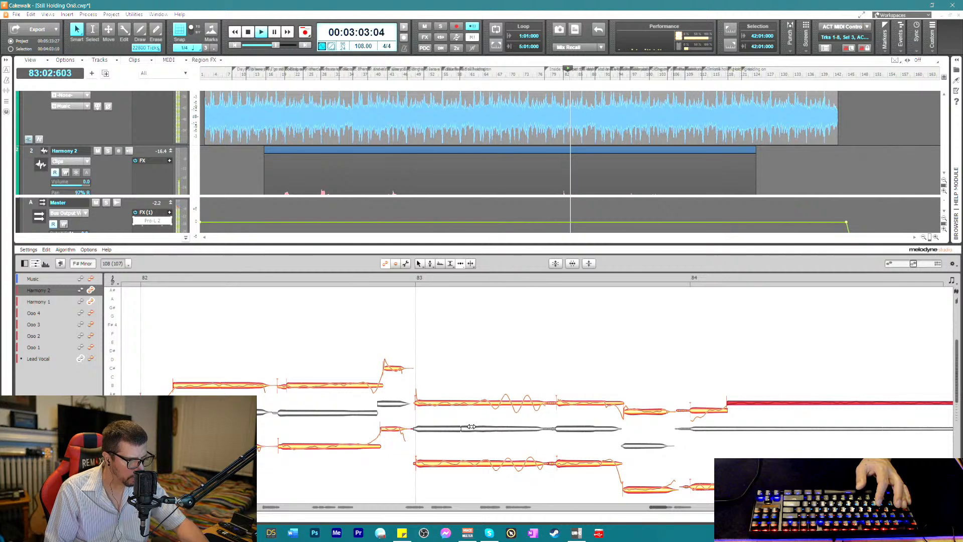
key("space")
right_click(465, 428)
left_click(465, 421)
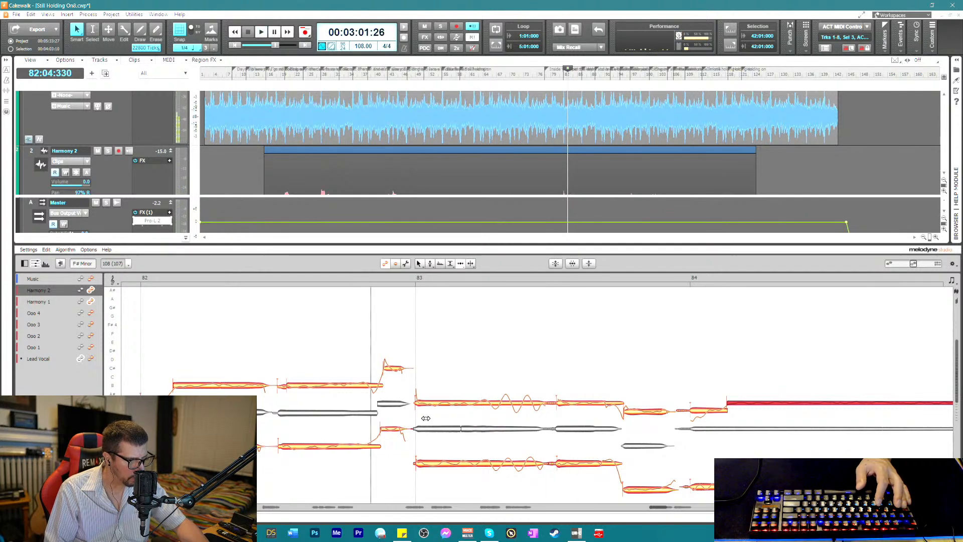
- Switch editing to the Lead Vocal and move the split inside its first bar 83 note slightly later
key("space")
left_click(92, 359)
key("space")
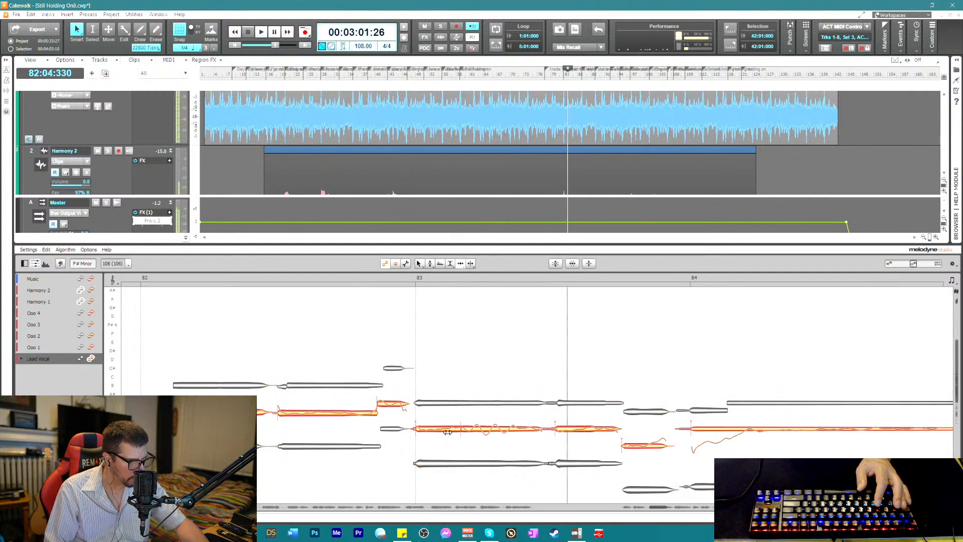
key("space")
left_click(465, 432)
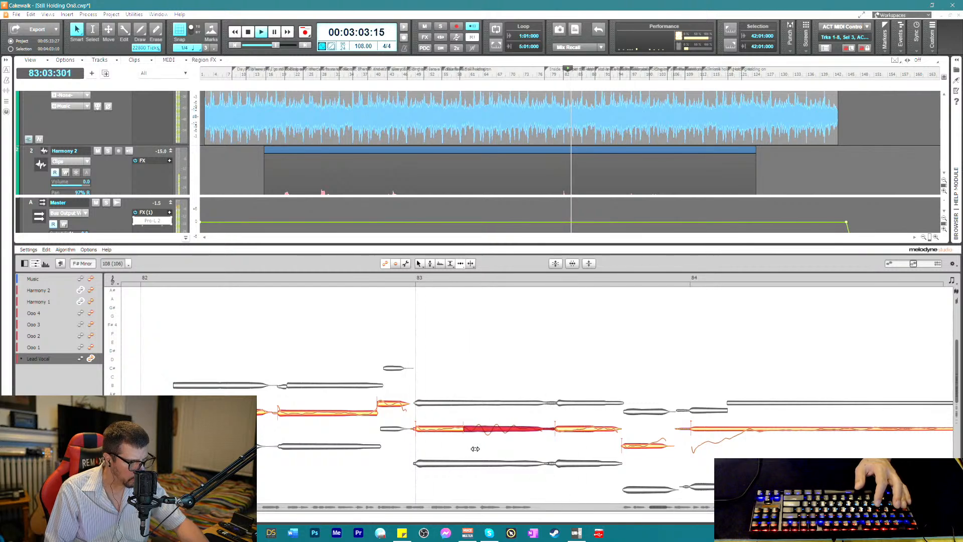
- Nudge the start of the lead vocal note following the split bar 83 note slightly earlier and audition it
key("space")
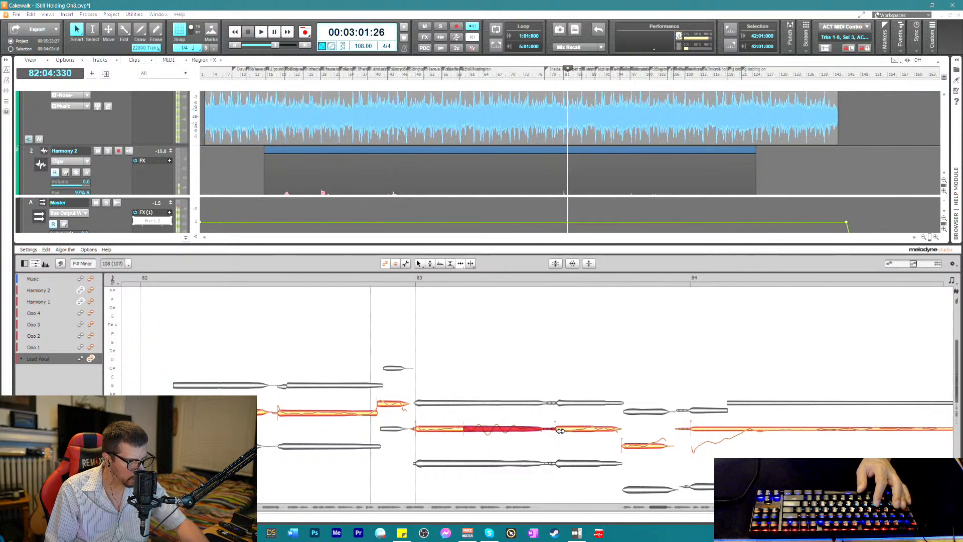
key("space")
left_click(560, 430)
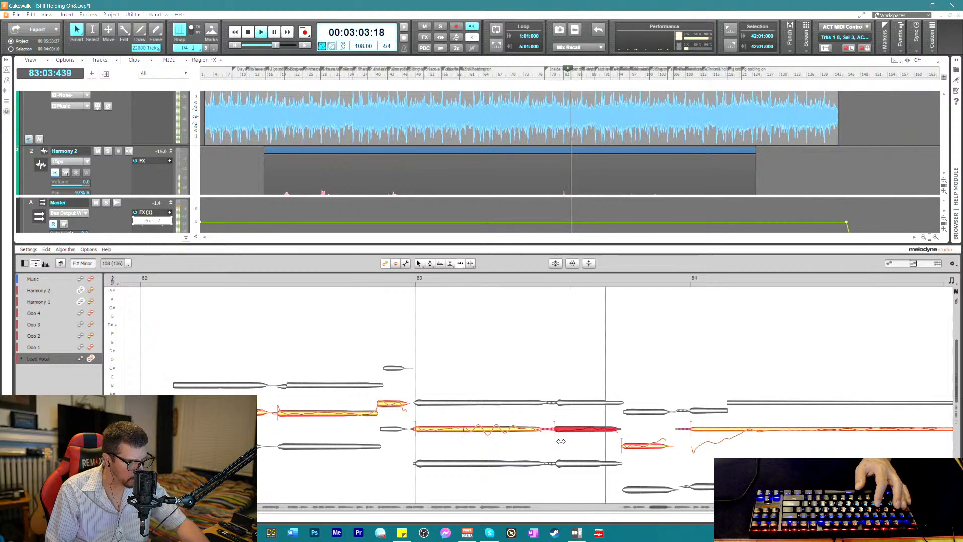
right_click(560, 454)
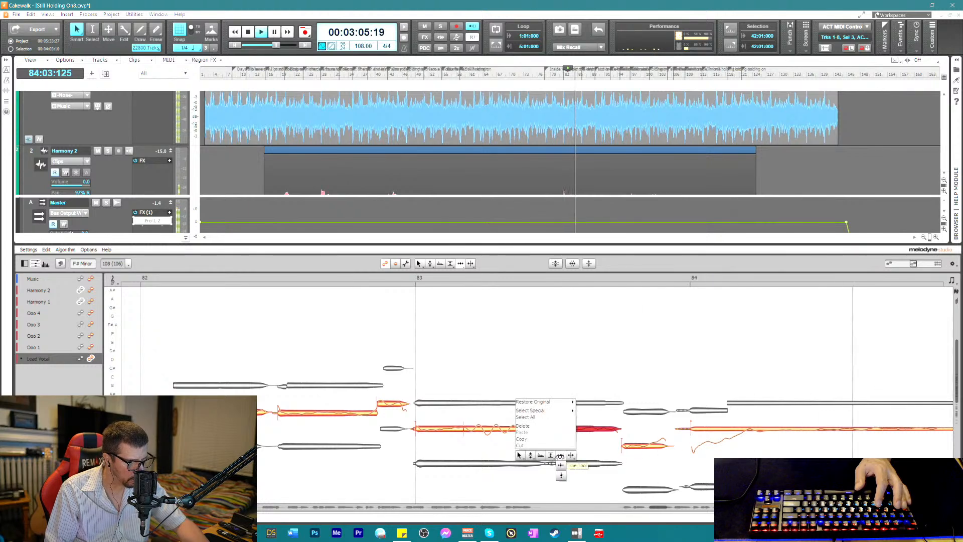
key("Escape")
- Move the starts of the second bar 83 notes in Harmony 2 and Harmony 1 slightly earlier to match the lead vocal
left_click(39, 290)
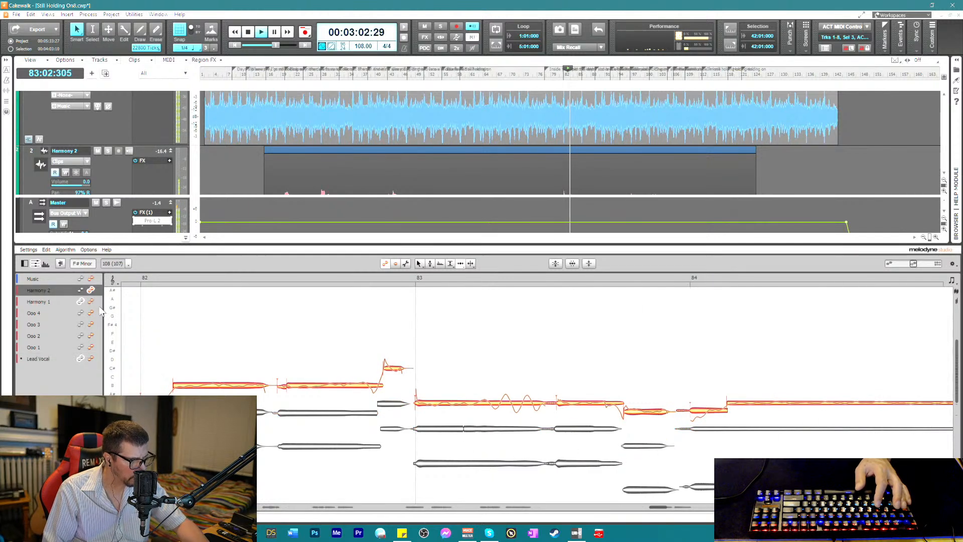
left_click(560, 401)
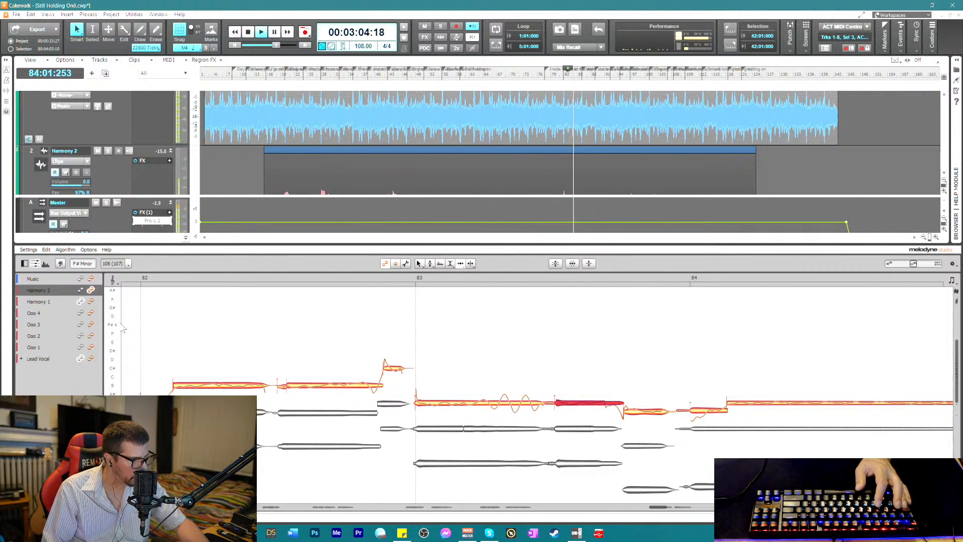
key("space")
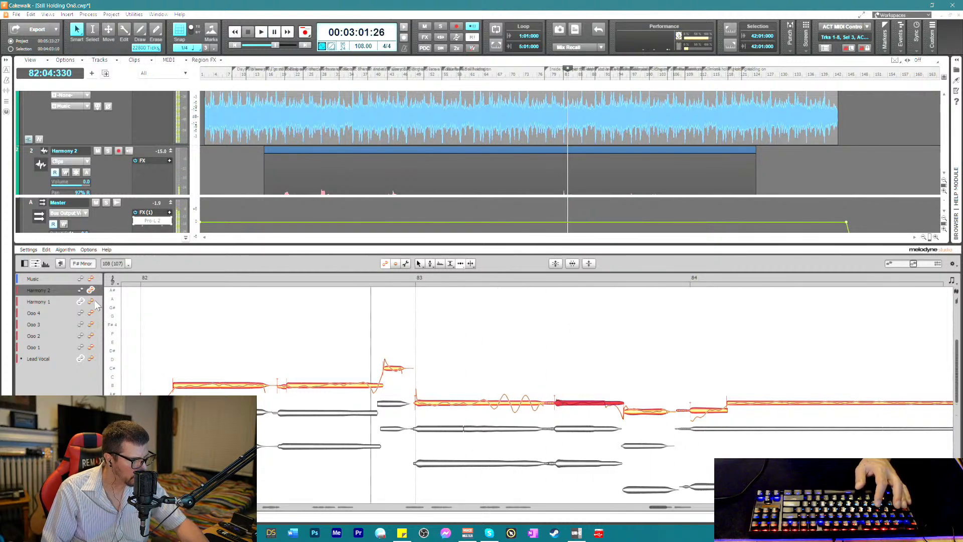
left_click(95, 302)
key("space")
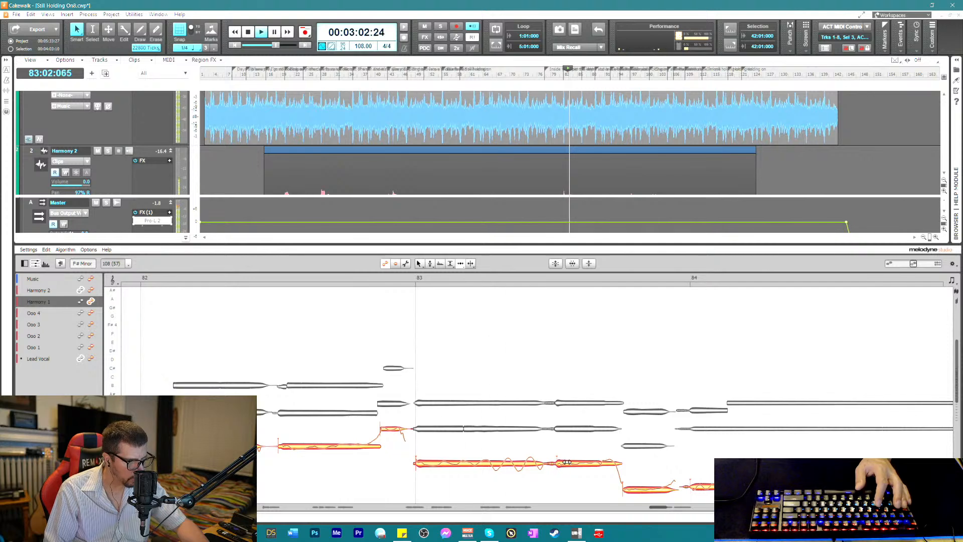
left_click(566, 462)
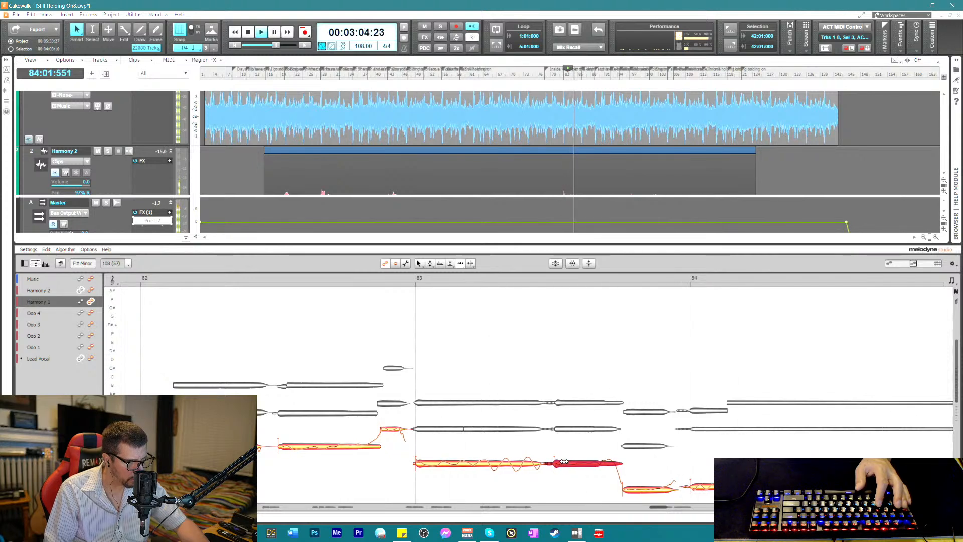
key("space")
key("space")
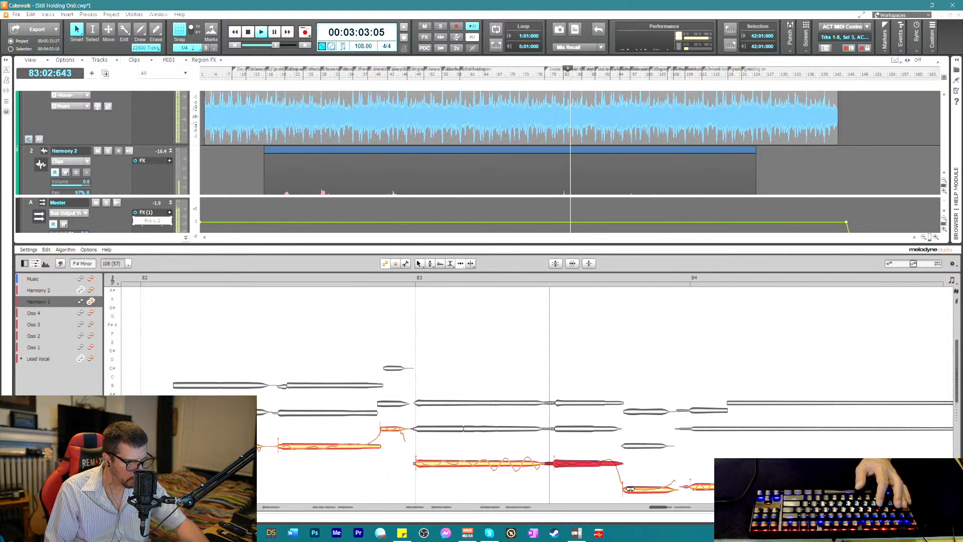
- Set the level of Harmony 1's last bar 83 note to -1.92 dB with the Amplitude tool and audition it
right_click(638, 486)
left_click(630, 472)
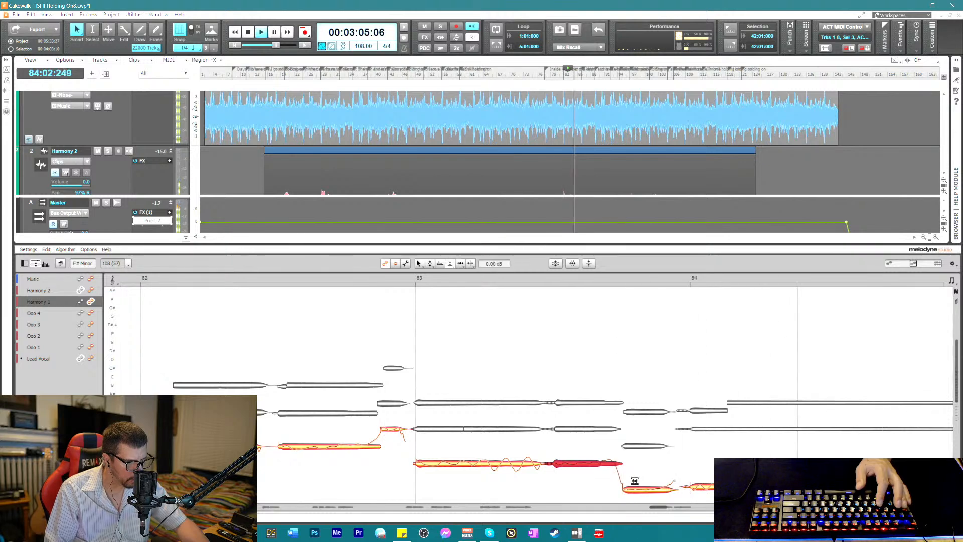
key("space")
key("space")
left_click(651, 490)
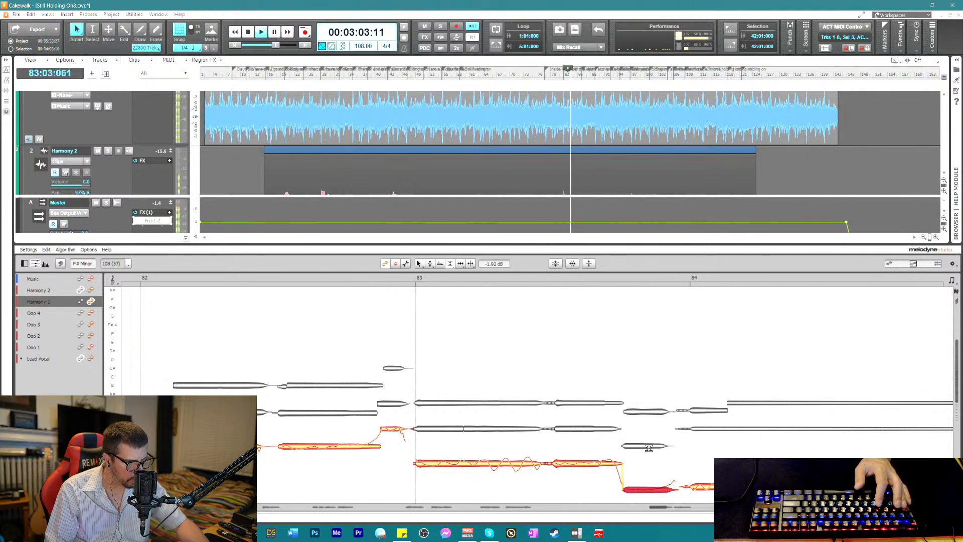
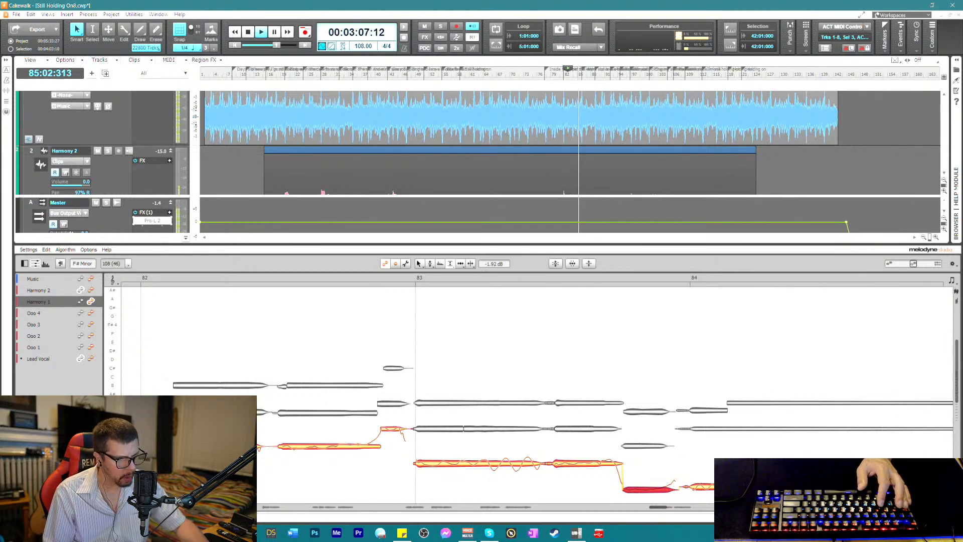
key("space")
- Set the pitch drift of the long bar 84 notes to 10% in Harmony 1 and 74% in Harmony 2
right_click(740, 449)
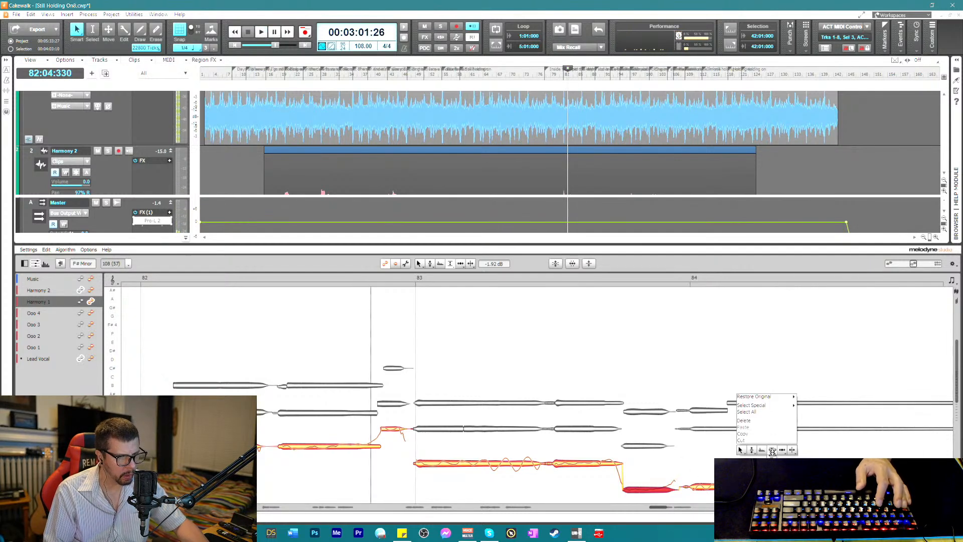
left_click(752, 450)
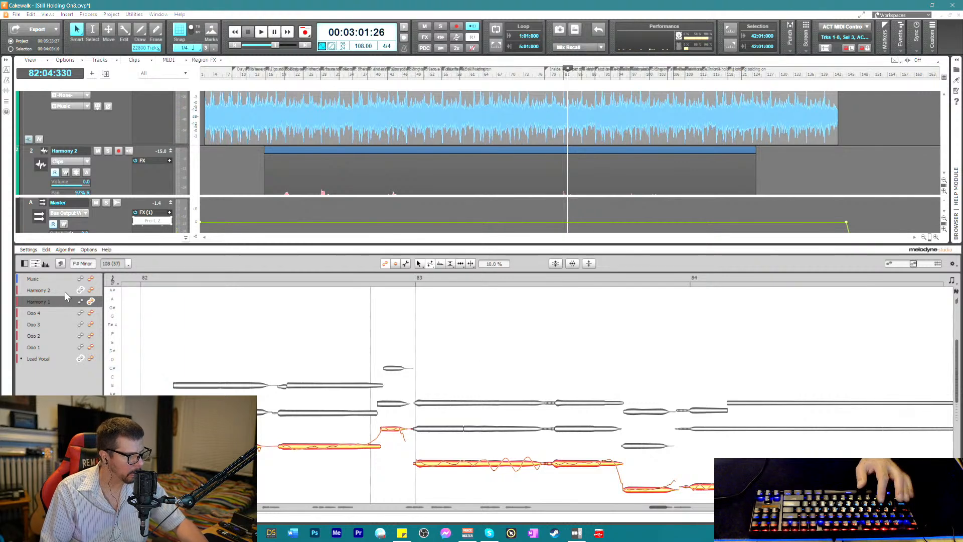
double_click(702, 410)
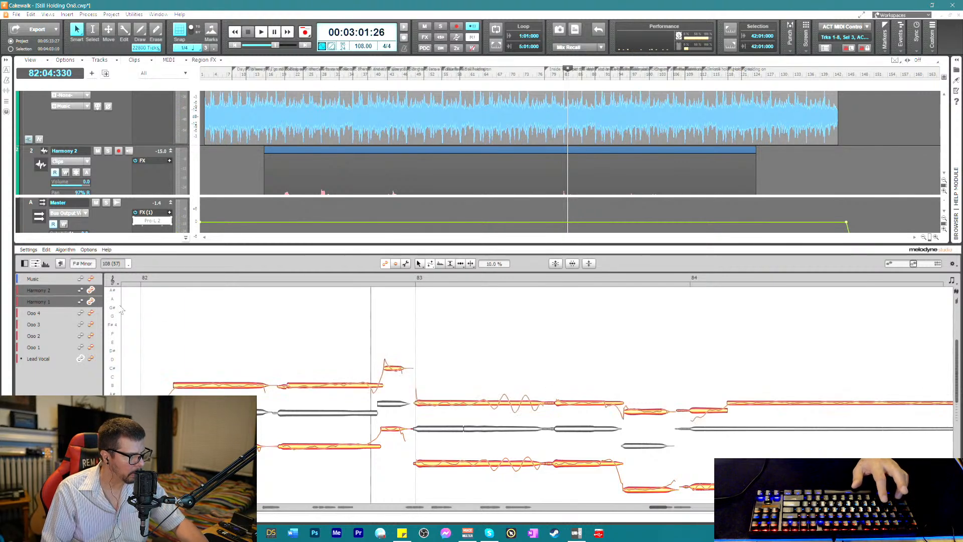
left_click(768, 402)
key("space")
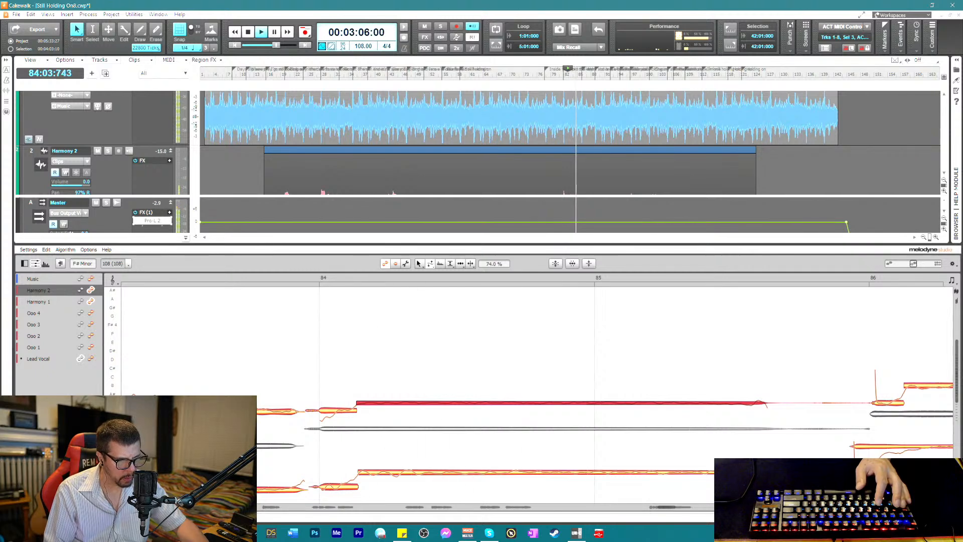
- Move the start of Harmony 1's note at bar 86 later with the Time Tool to align it with the lead vocal
right_click(789, 432)
left_click(831, 433)
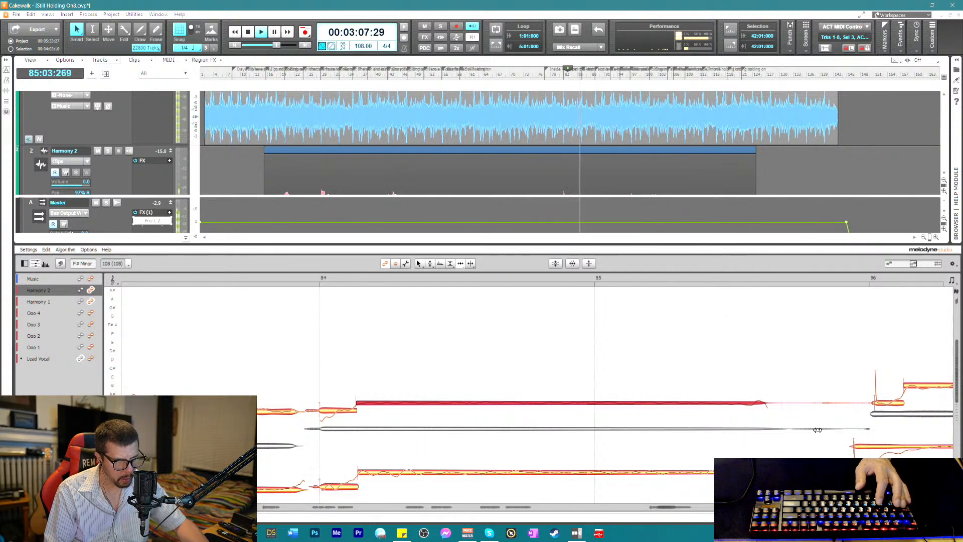
key("space")
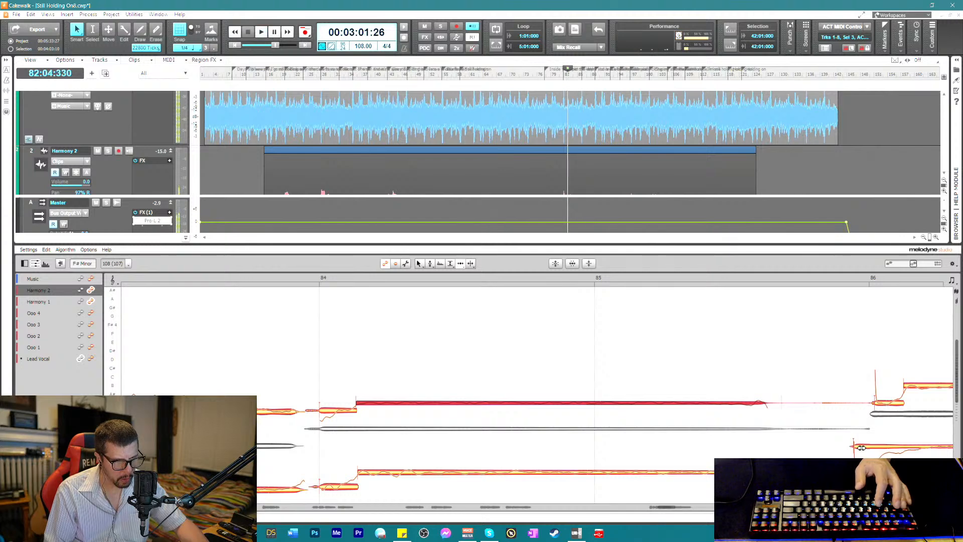
left_click(861, 445)
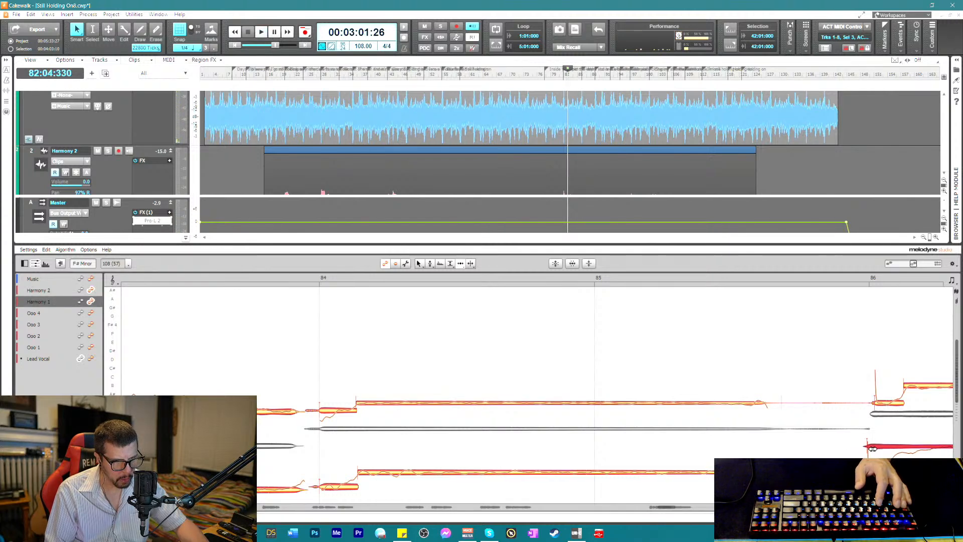
- Split Harmony 1's long bar 86 note shortly after its start with the Note Separation Tool, near Harmony 2's first note change
right_click(897, 436)
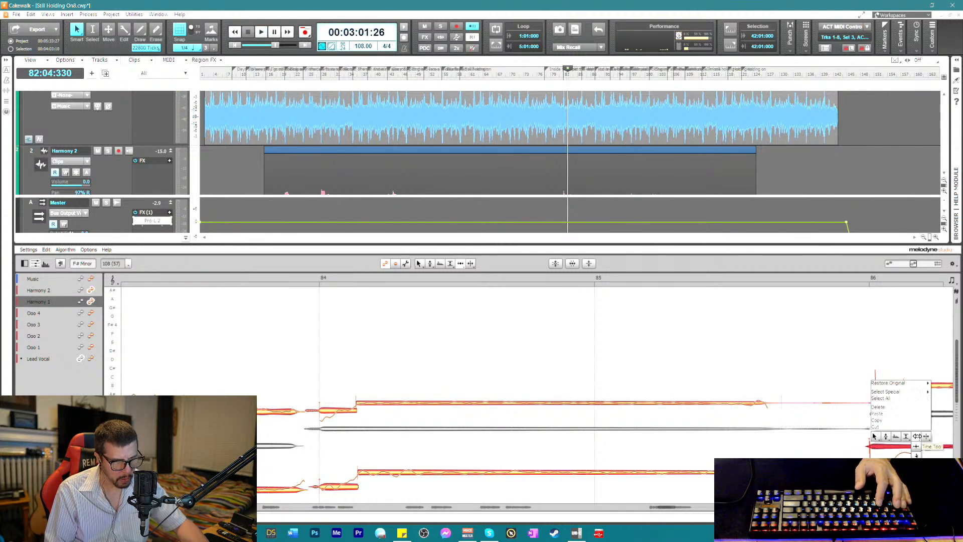
left_click(905, 449)
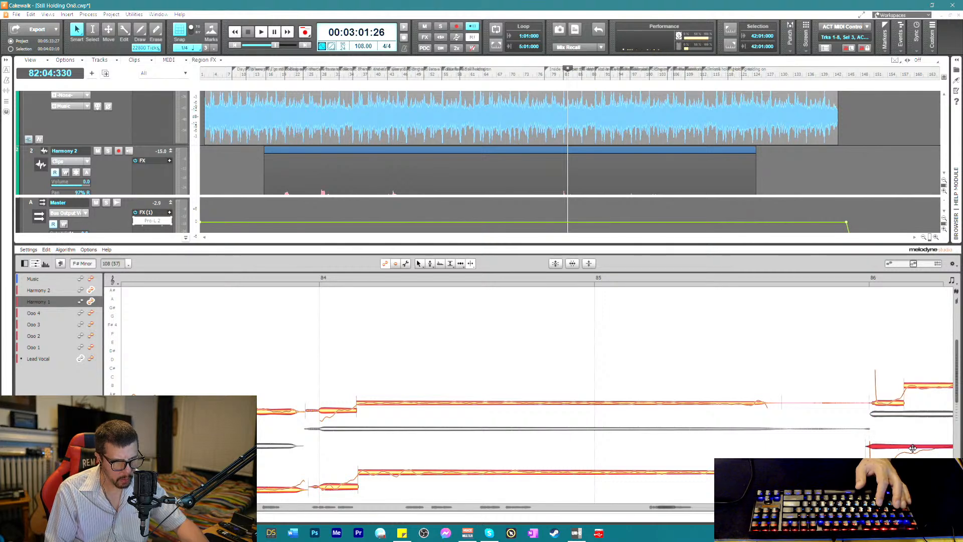
right_click(870, 452)
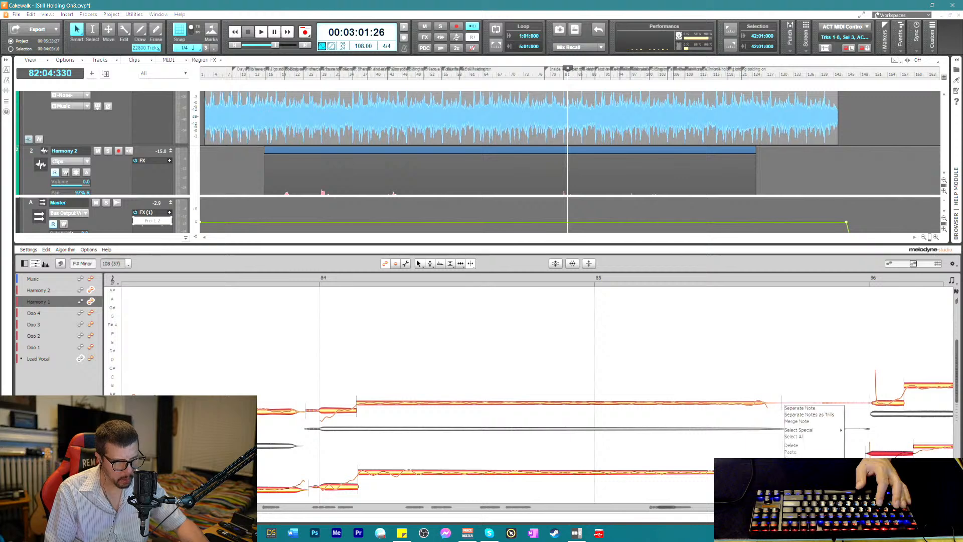
left_click(812, 413)
- Move the boundaries between the first two bar 86 notes in Harmony 1 and Harmony 2 slightly earlier with the Time Tool, and audition the passage
right_click(870, 402)
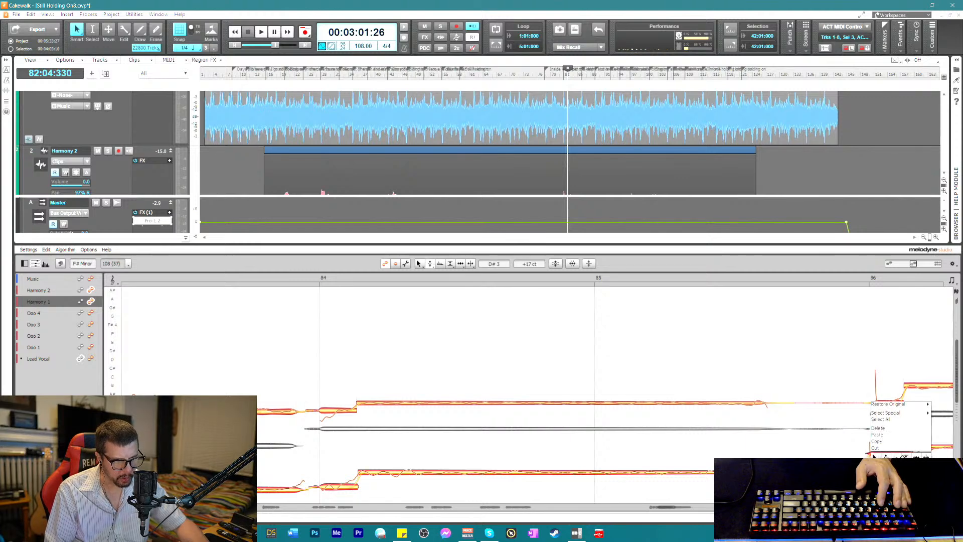
key("Escape")
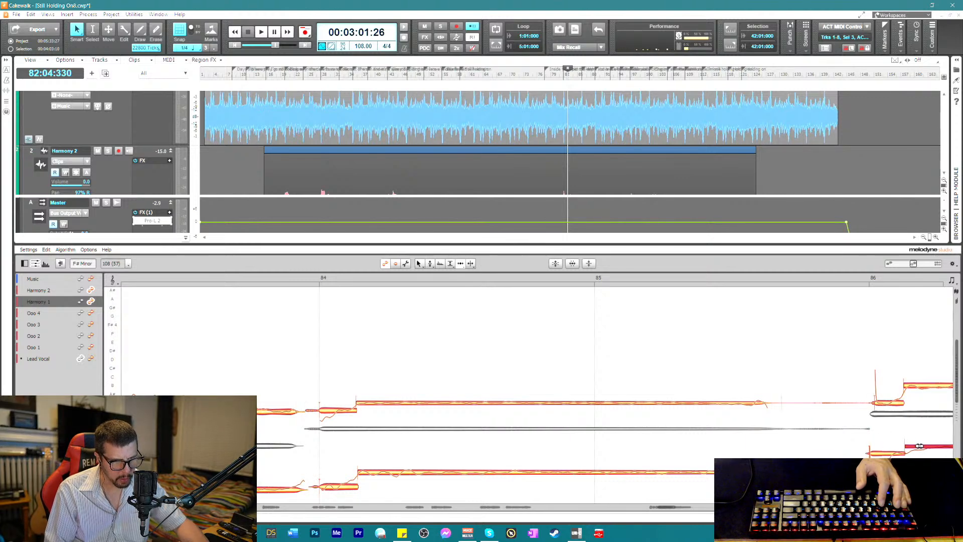
left_click(913, 386)
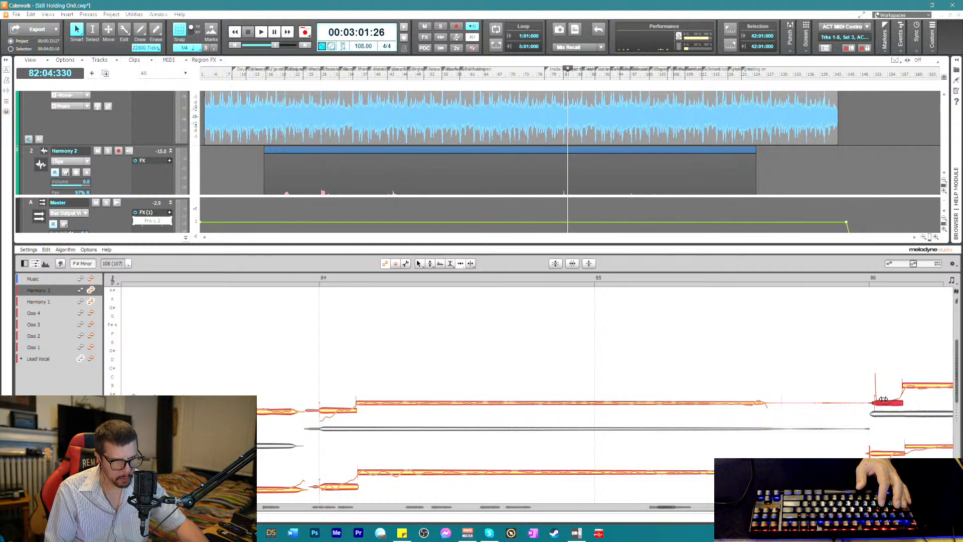
left_click(819, 279)
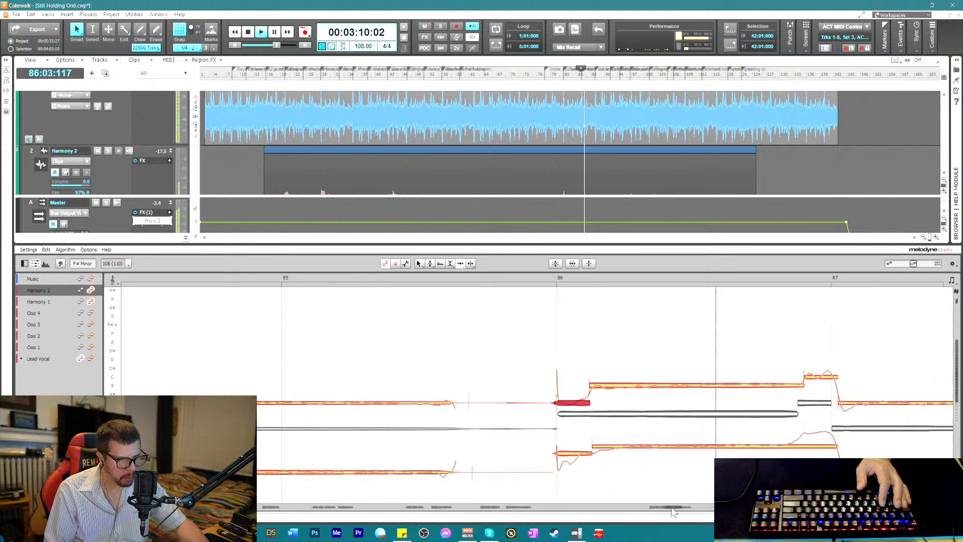
key("space")
- Separate the end of Harmony 1's long bar 86 note where the lead vocal changes pitch before bar 87
right_click(787, 434)
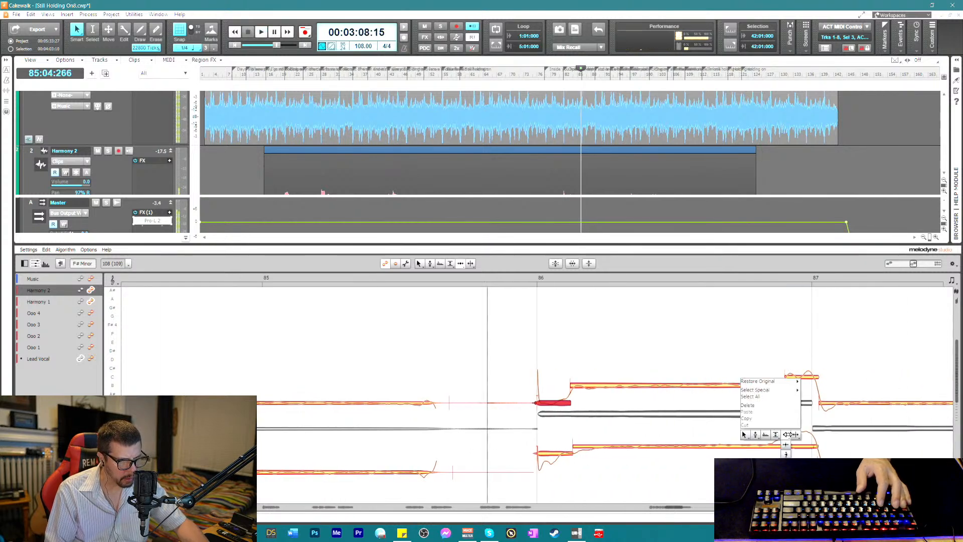
left_click(787, 434)
left_click(777, 445)
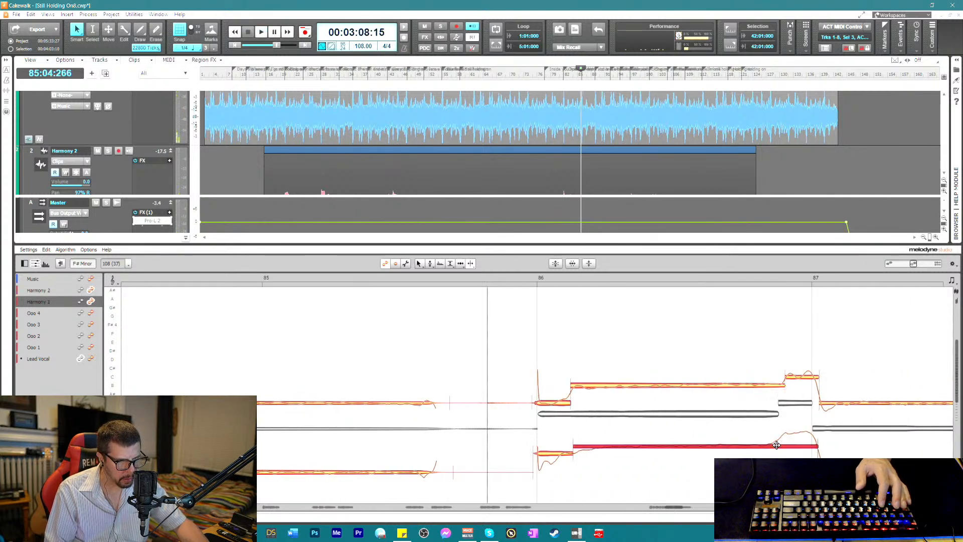
right_click(757, 409)
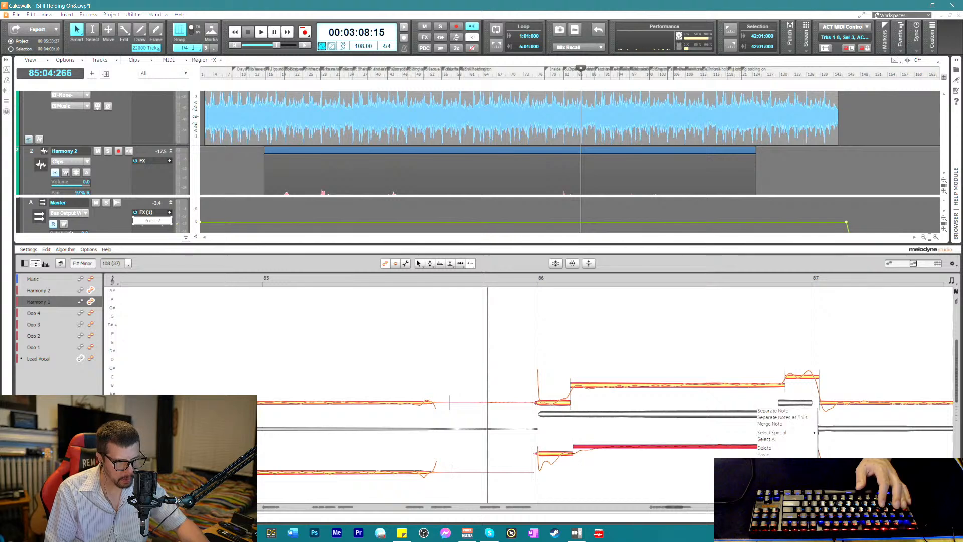
key("Escape")
- Align the short last bar 86 notes of Harmony 2 and Harmony 1 with the lead vocal's timing, and audition them
left_click(818, 402)
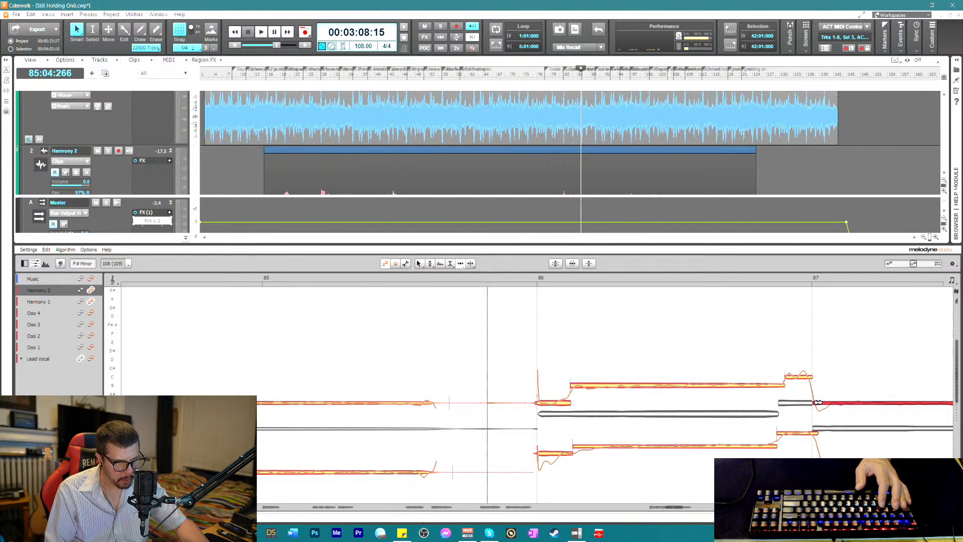
left_click_drag(788, 377, 783, 377)
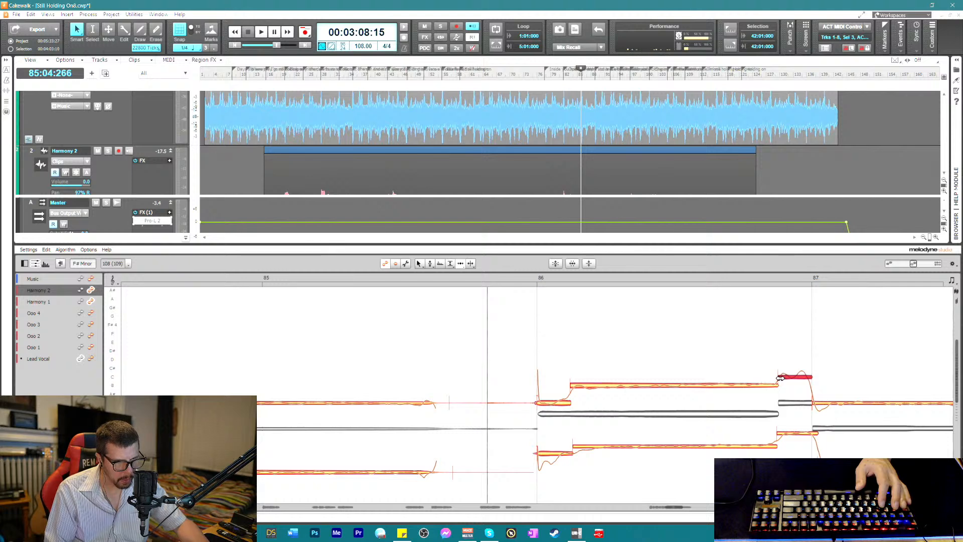
left_click_drag(817, 433, 813, 433)
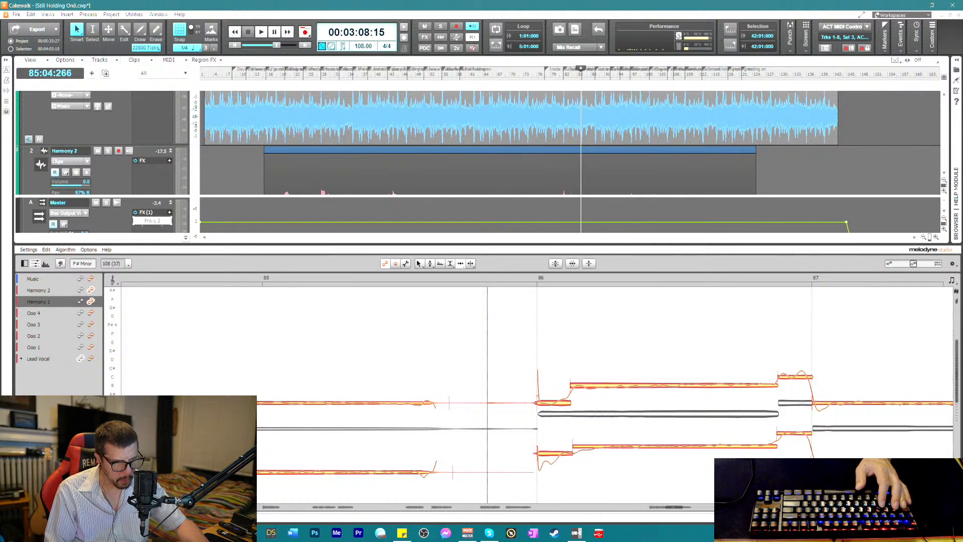
key("space")
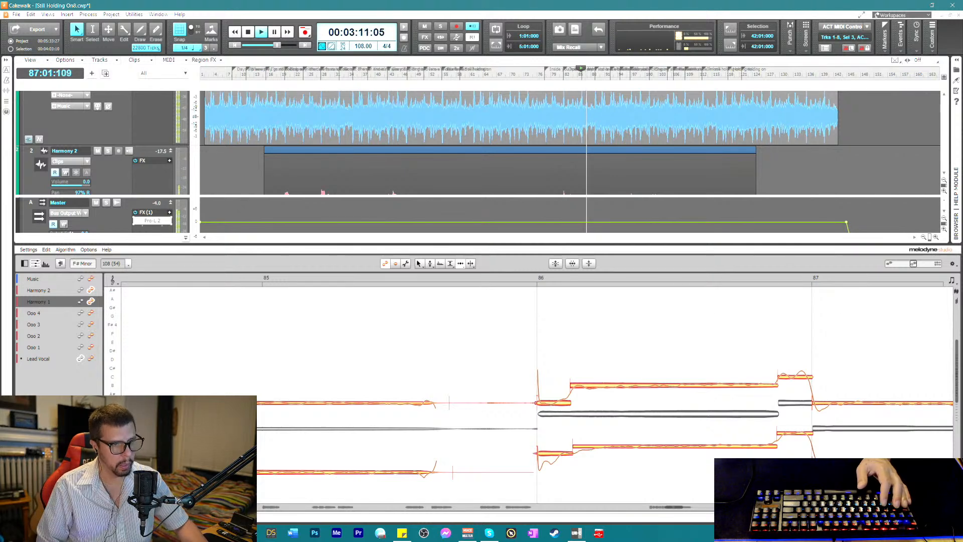
key("space")
- Set the pitch drift of the long bar 86 notes to about 26% in Harmony 2 and 6% in Harmony 1, and audition them
right_click(534, 382)
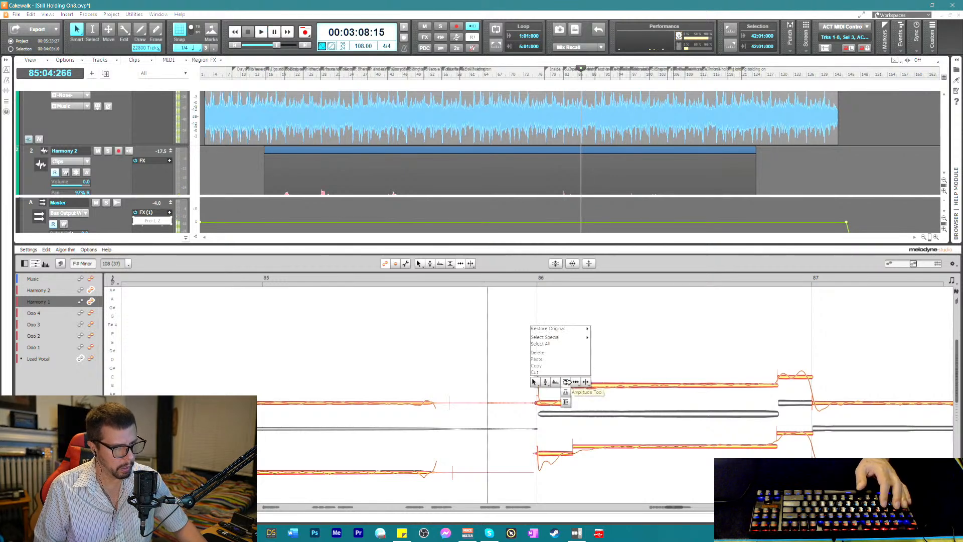
left_click(592, 385)
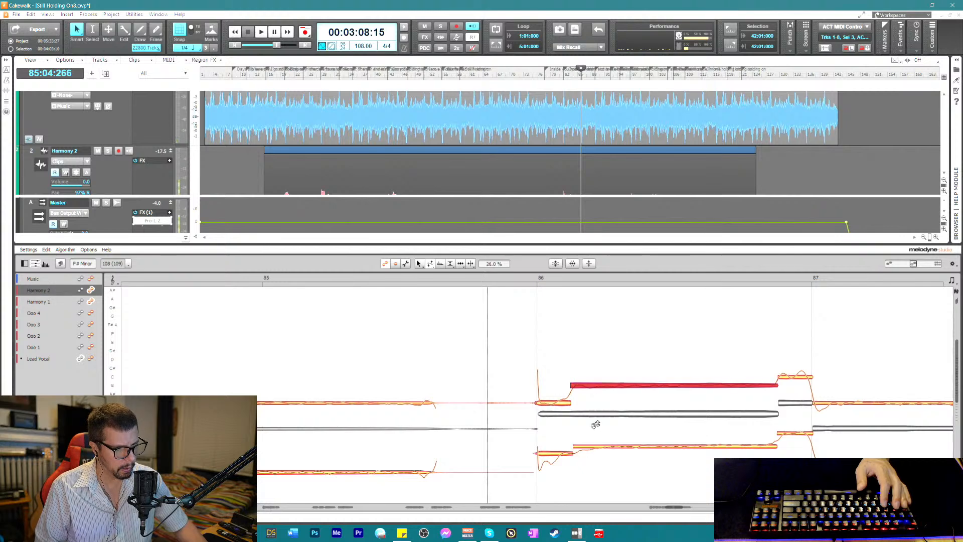
left_click(594, 446)
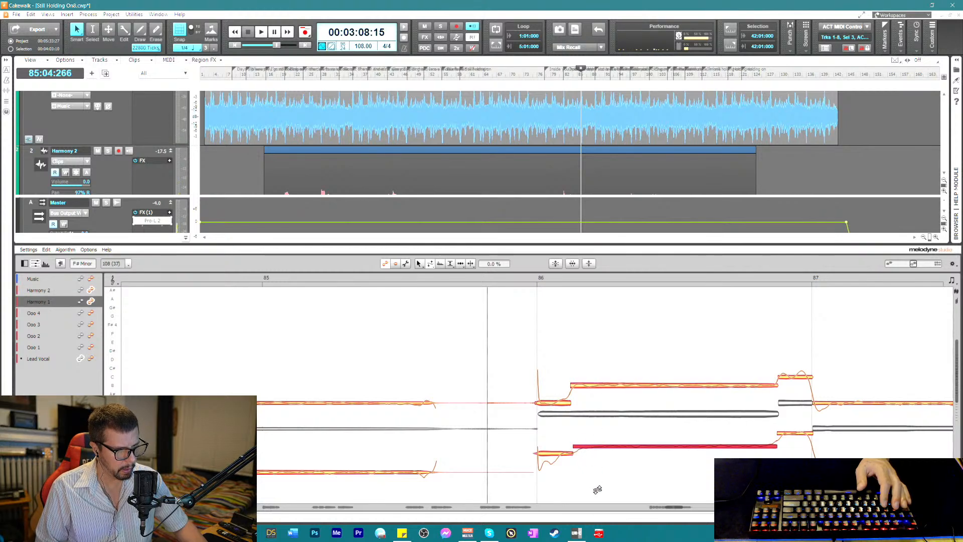
key("space")
key("space")
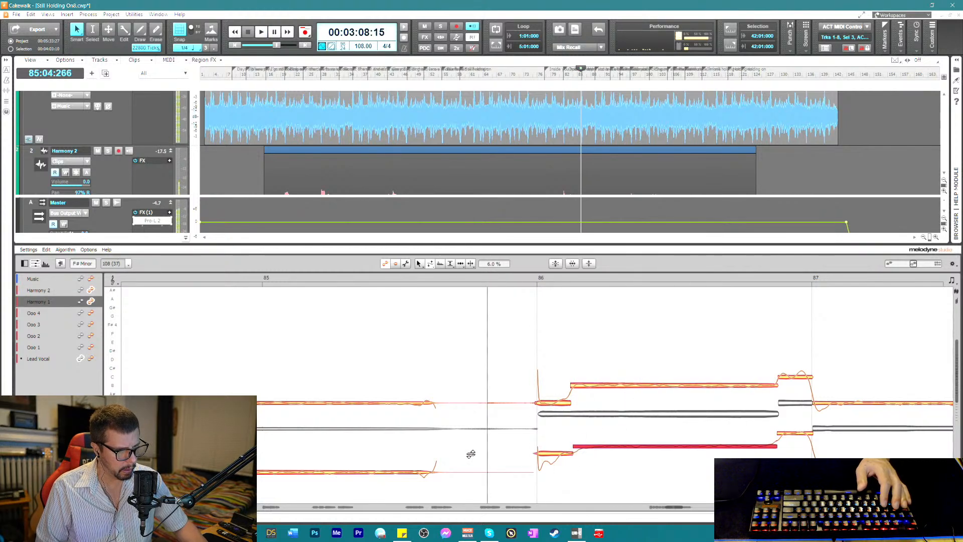
- Delete the quiet fragments just before bar 86 in Harmony 2 and Harmony 1, and play the passage through bar 87
right_click(470, 454)
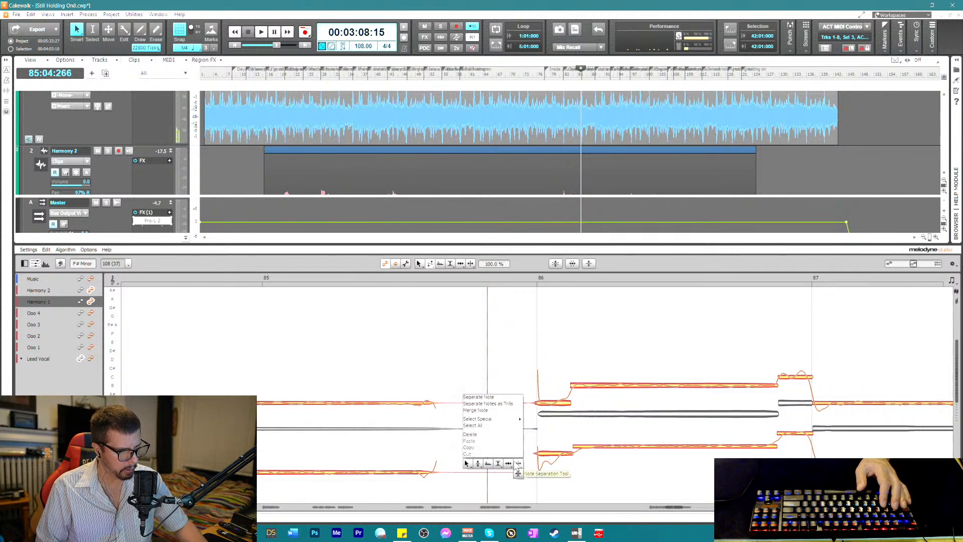
left_click(518, 463)
left_click_drag(476, 389, 506, 494)
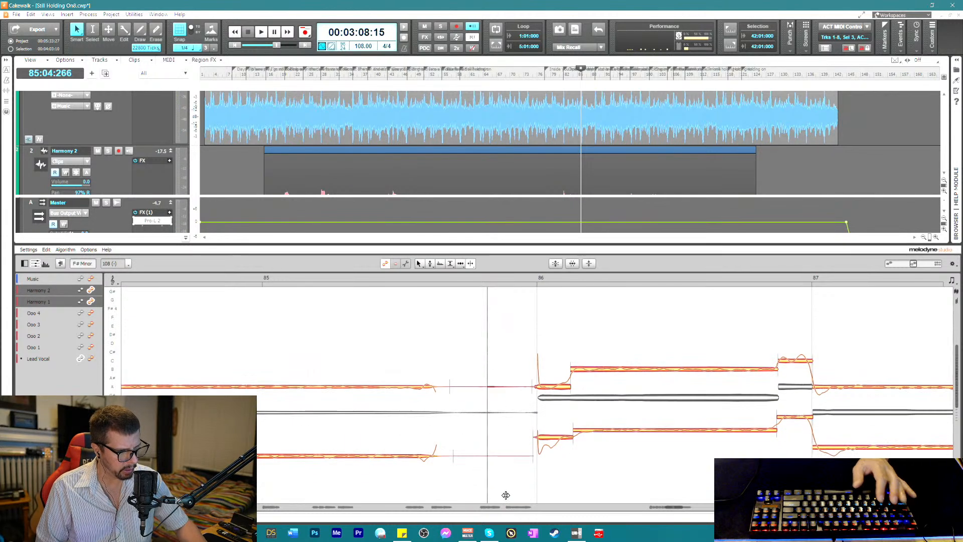
key("Delete")
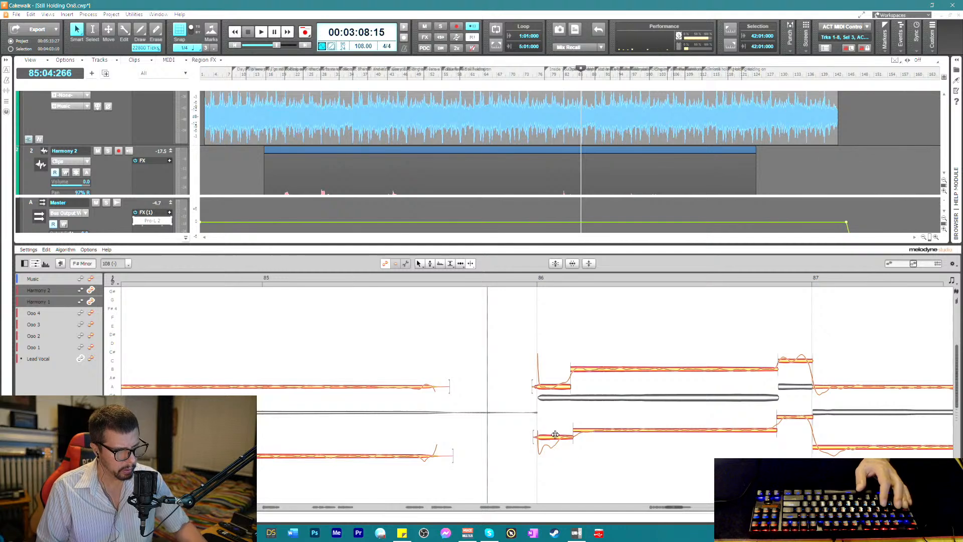
key("space")
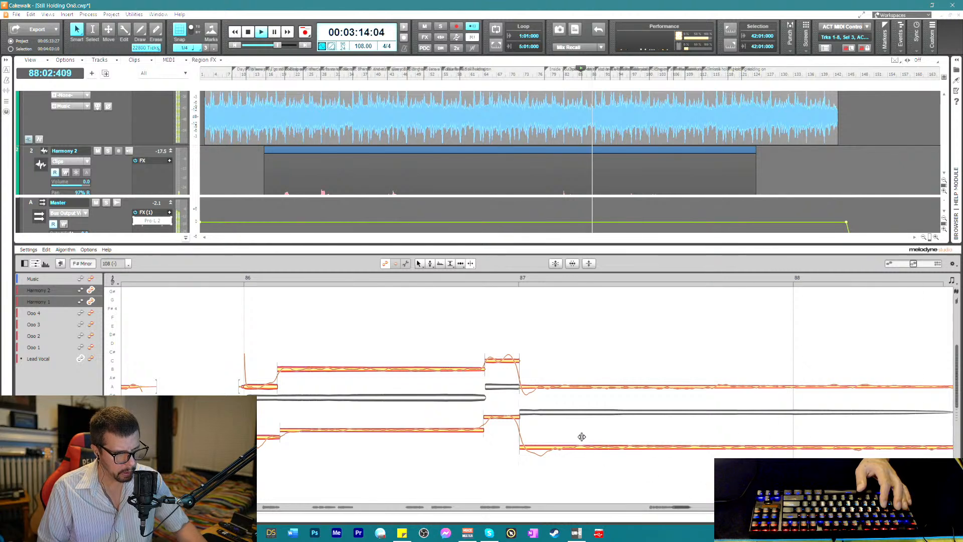
key("space")
- Set the pitch drift of the long notes starting at bar 87 to about 73% in Harmony 2 and 24% in Harmony 1, and start playback
right_click(579, 391)
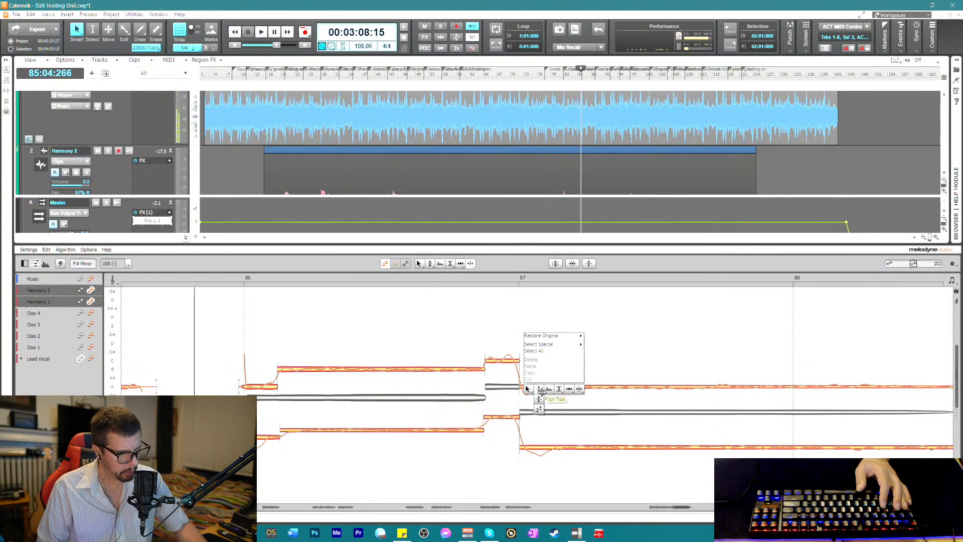
left_click(567, 391)
left_click(576, 386)
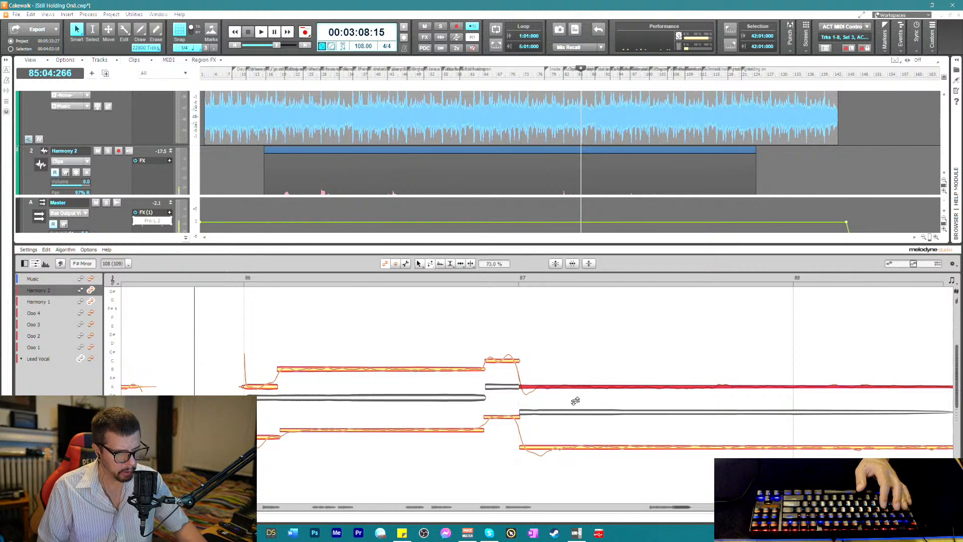
left_click(571, 447)
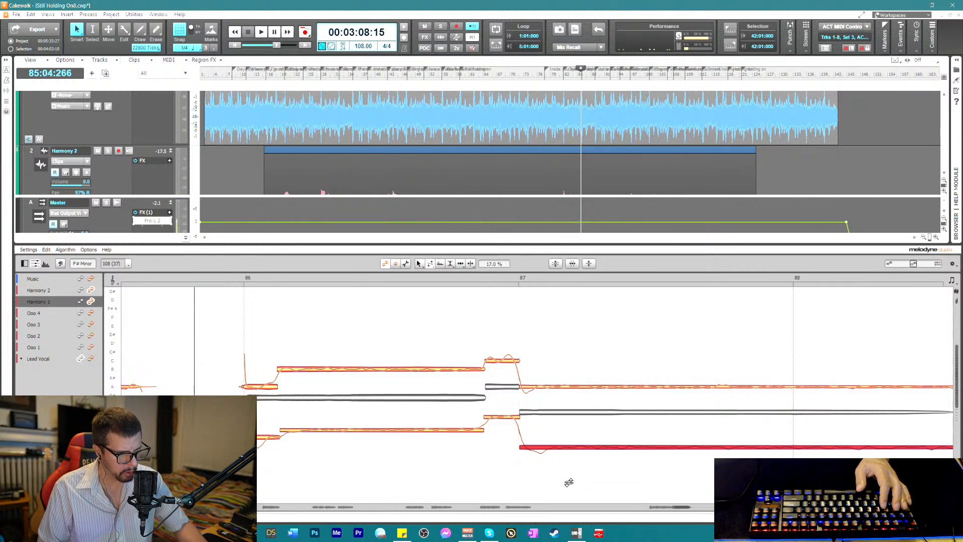
key("space")
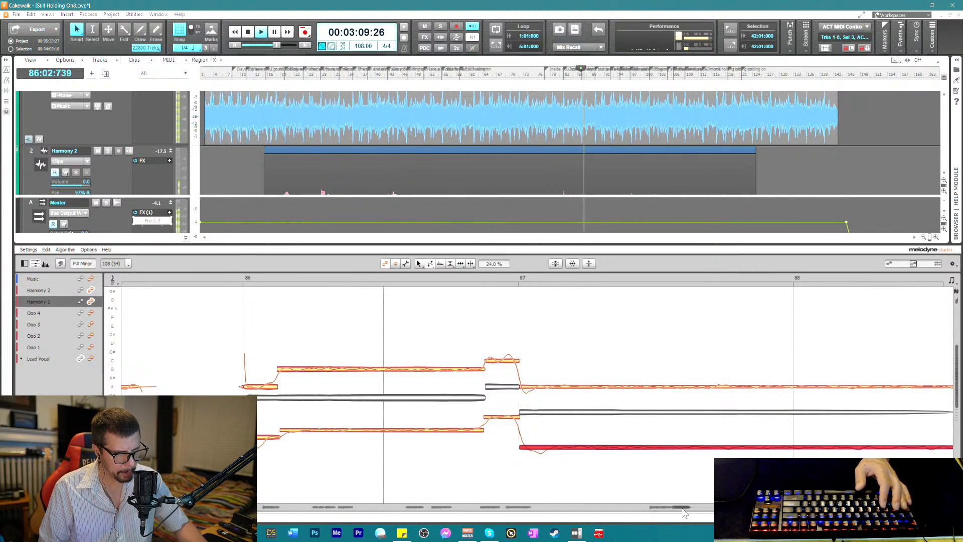
- Move the note separations late in bar 88 earlier in Harmony 1 and Harmony 2, close to where the long sung notes end
right_click(677, 462)
left_click(697, 438)
key("space")
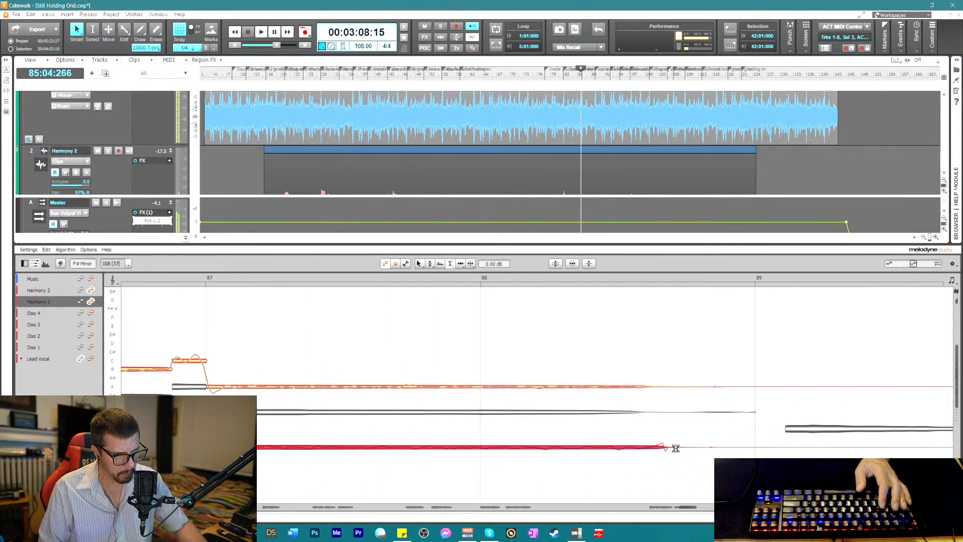
right_click(677, 448)
left_click(691, 449)
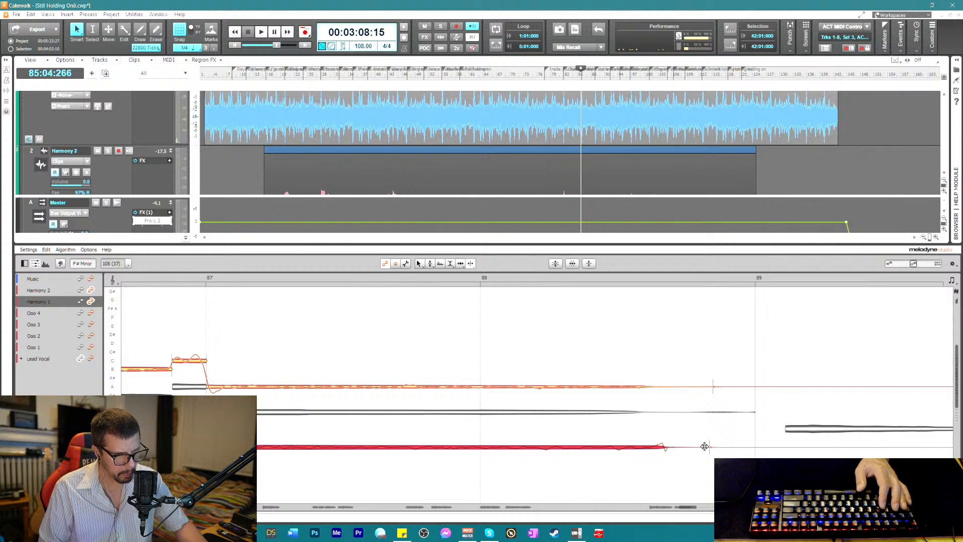
left_click(713, 387)
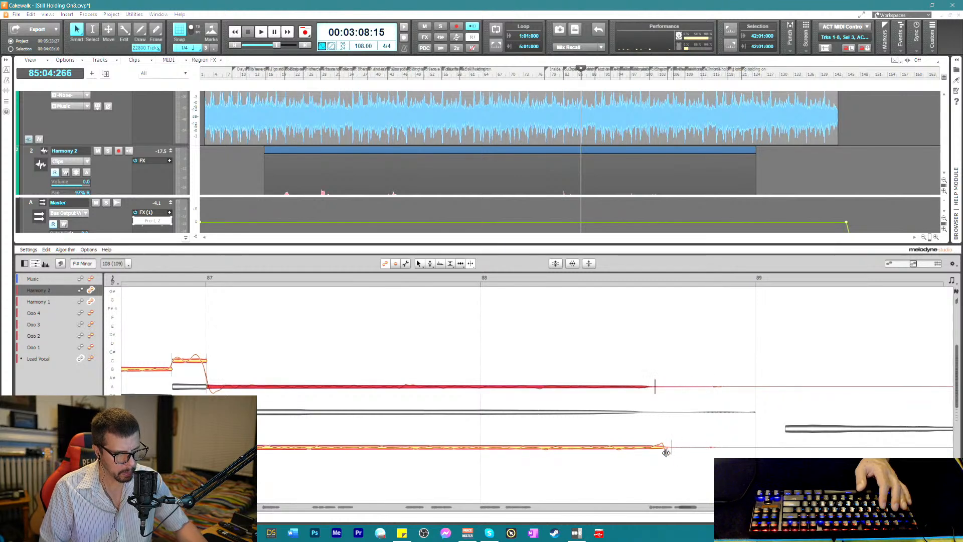
- Shorten the ends of the long Harmony 1 and Harmony 2 notes in bar 88 with the Time Tool to match the lead vocal
right_click(681, 473)
left_click(668, 469)
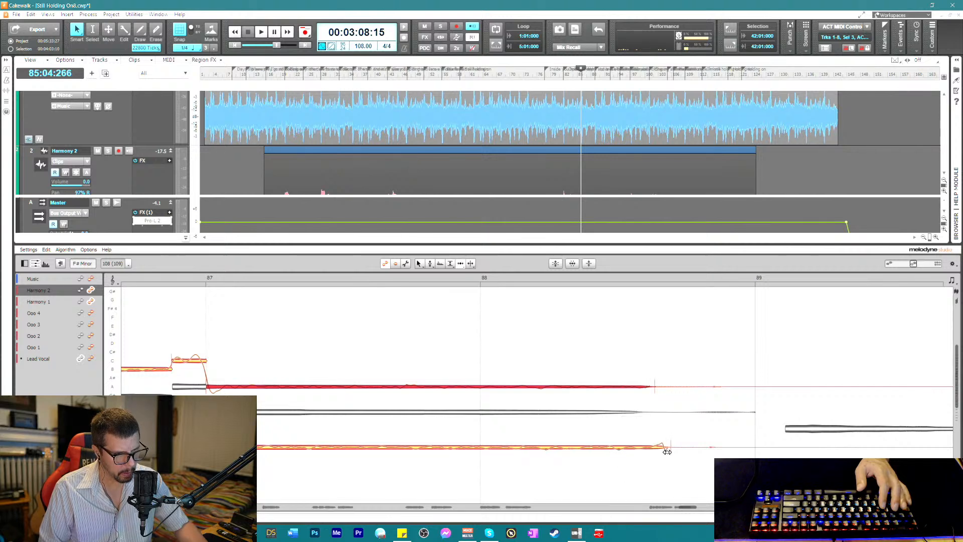
left_click(665, 449)
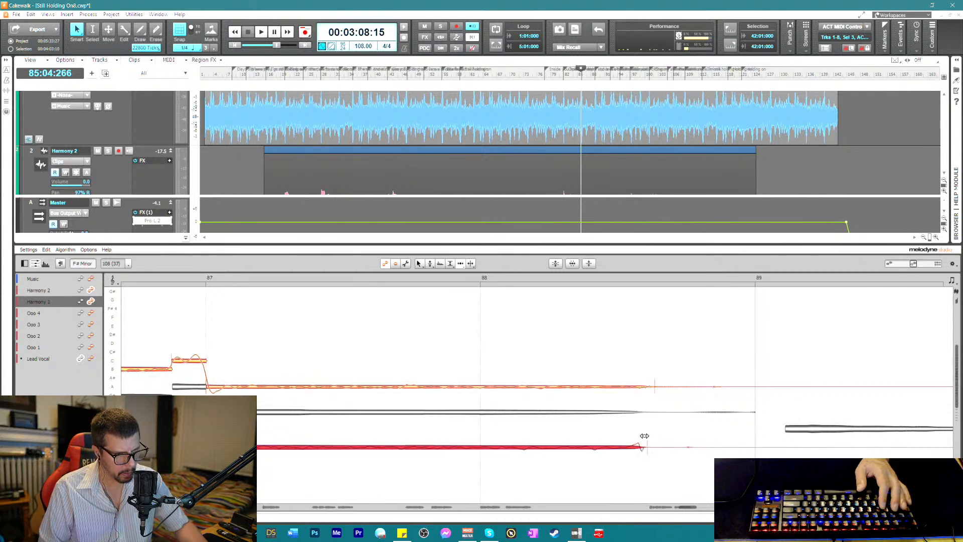
left_click(652, 386)
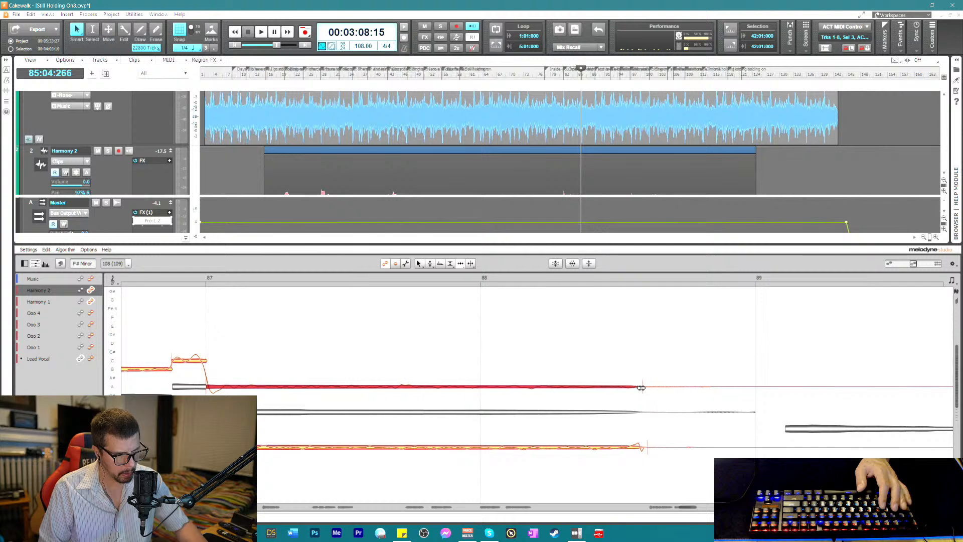
key("space")
key("space")
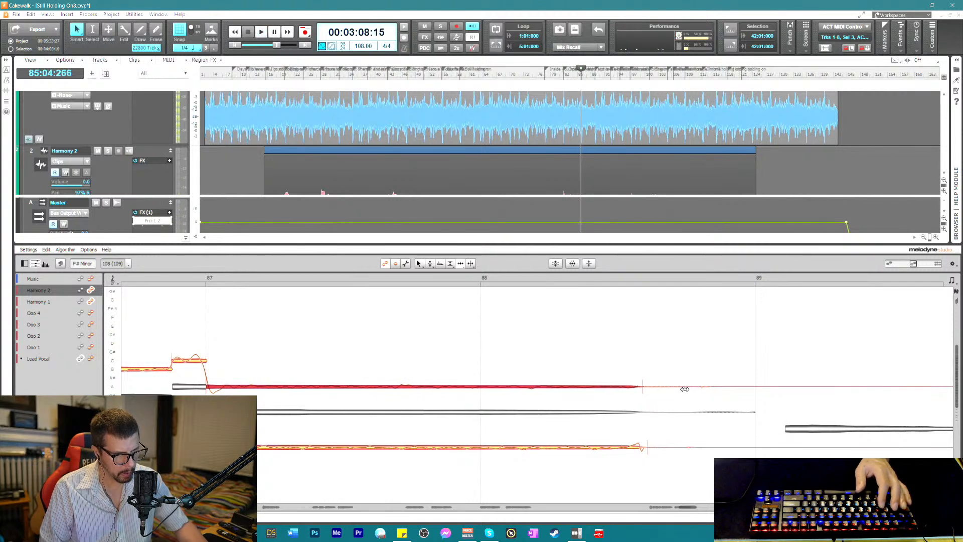
- Audition the long notes from just before bar 87, and move the end of Harmony 1's note in bar 88 slightly earlier
key("space")
key("space")
left_click(174, 276)
key("space")
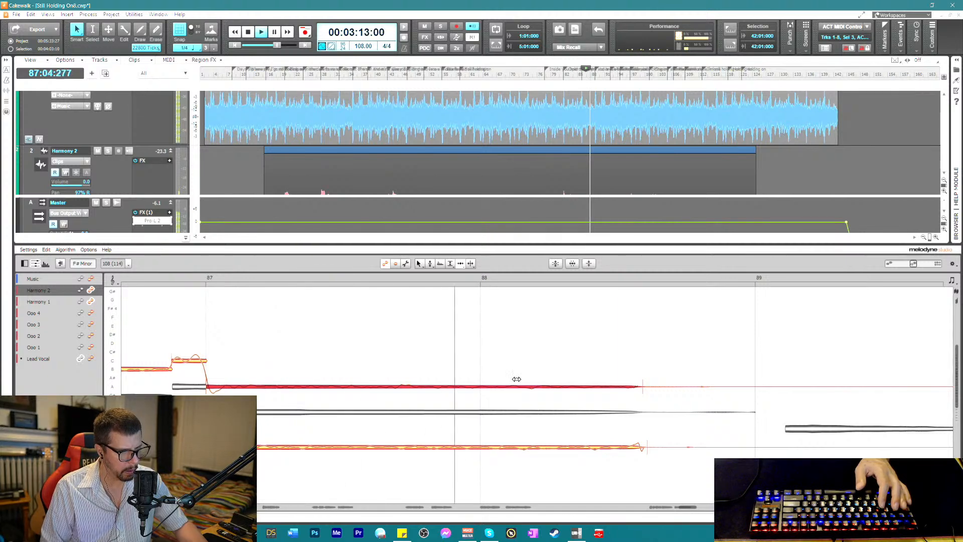
key("space")
left_click(645, 447)
key("space")
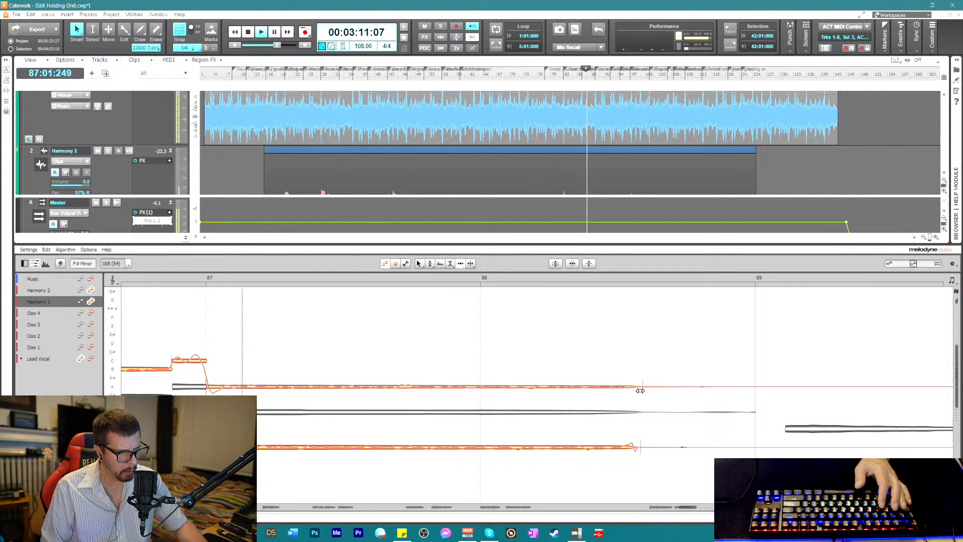
- Move the end of Harmony 2's long note in bar 88 slightly earlier, audition it, and delete the leftover tails in both harmonies
left_click(642, 387)
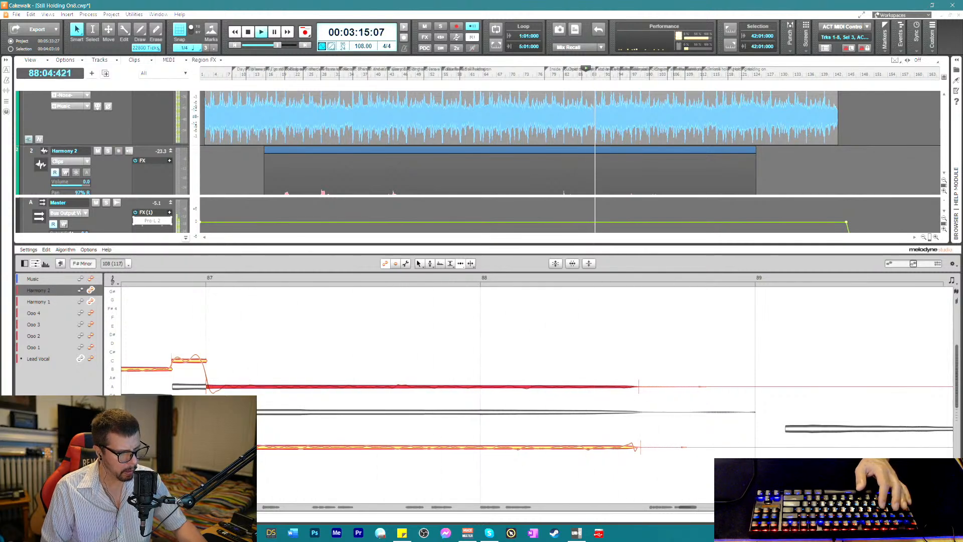
key("space")
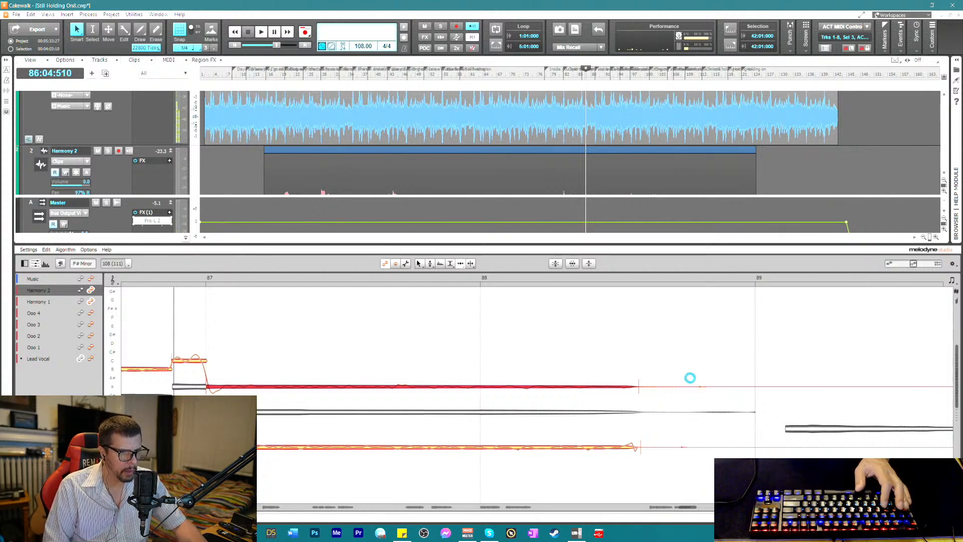
scroll(667, 491, "right", 5)
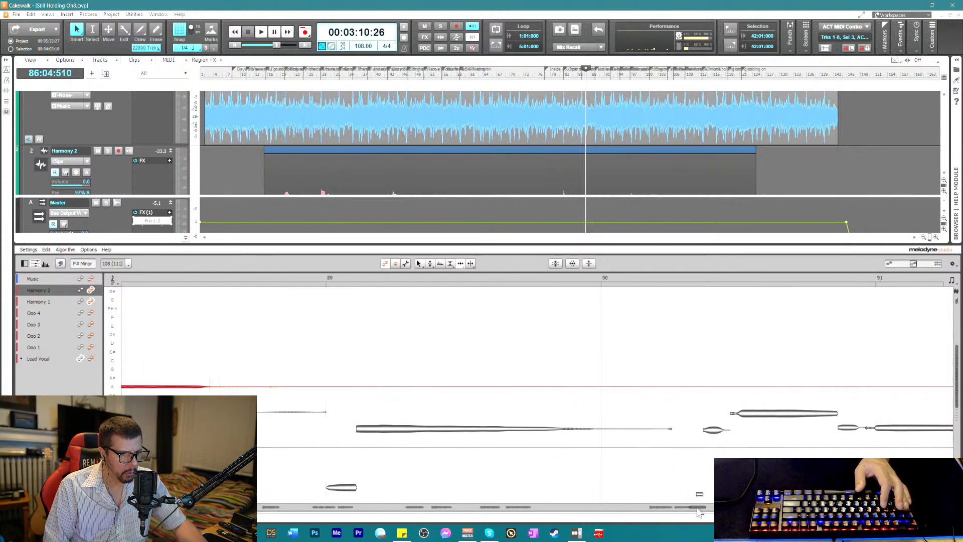
left_click_drag(415, 349, 506, 453)
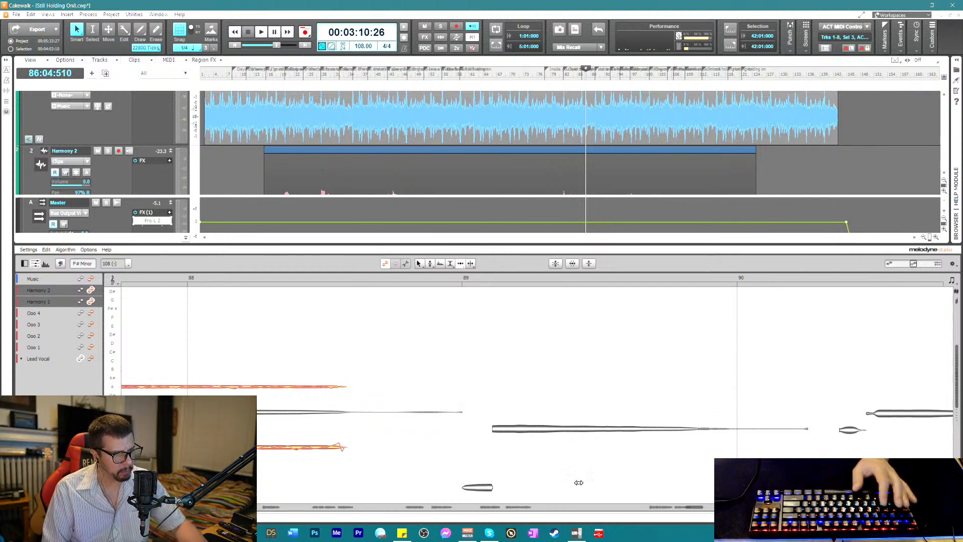
- Align the starts of the short Harmony 1 and Harmony 2 pickup notes before bar 97 with the lead vocal
left_click_drag(695, 511, 734, 512)
scroll(681, 461, "down", 5)
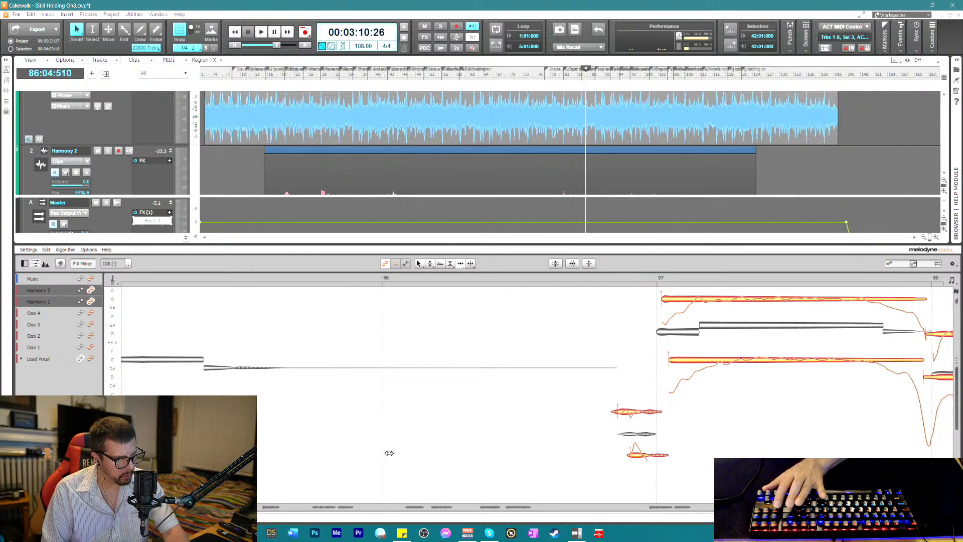
left_click_drag(635, 456, 631, 455)
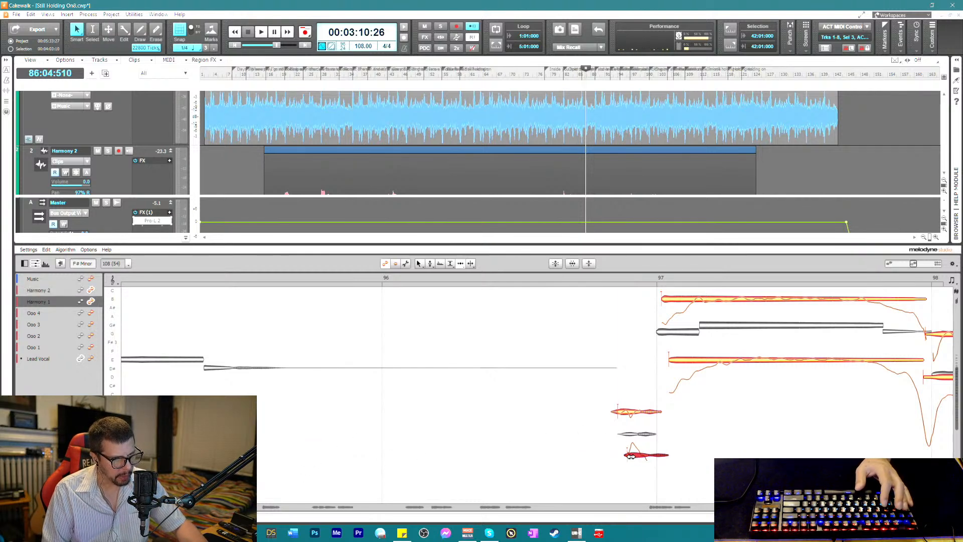
left_click_drag(620, 410, 625, 413)
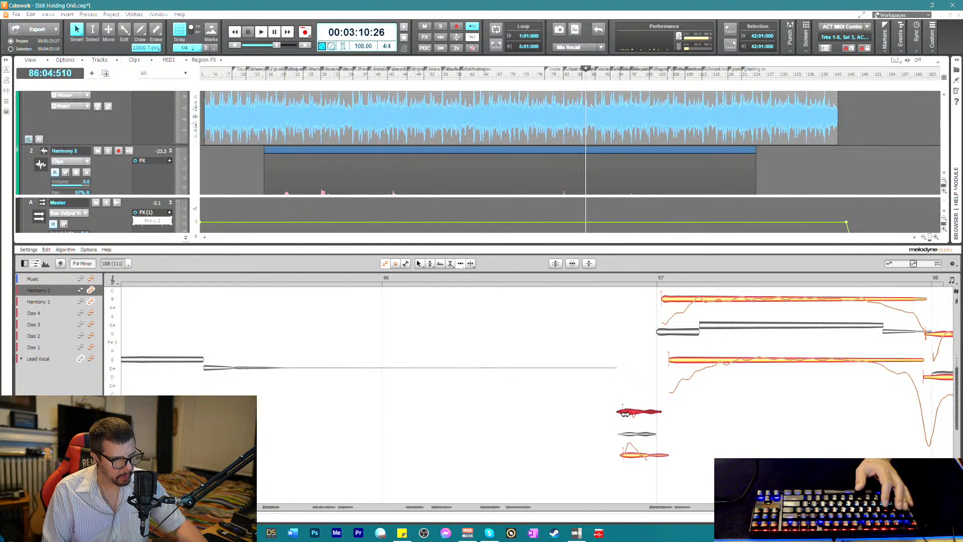
- Lower the harmony pickup notes before bar 97 with the Amplitude Tool, Harmony 2 to -5.52 dB, and audition them
left_click(644, 455, "shift")
right_click(627, 472)
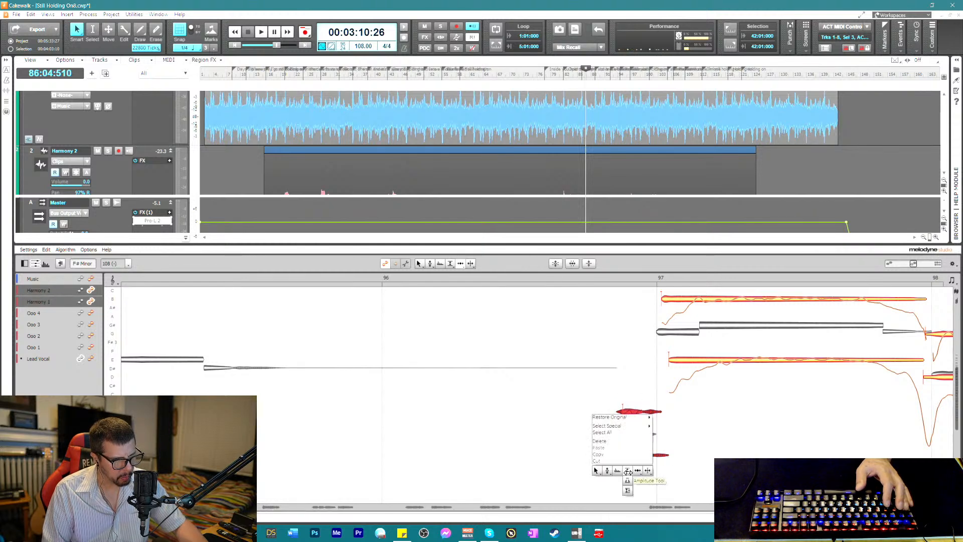
left_click(628, 471)
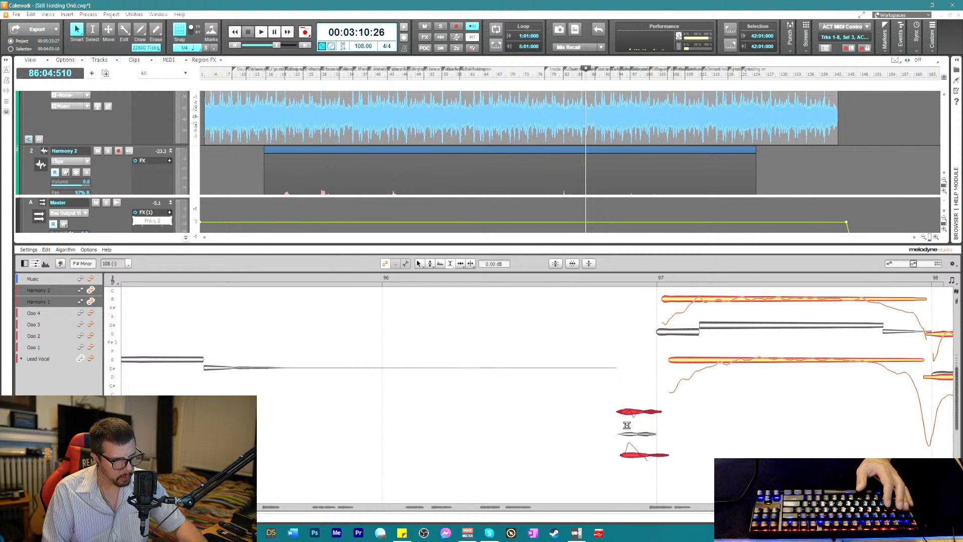
left_click(628, 412)
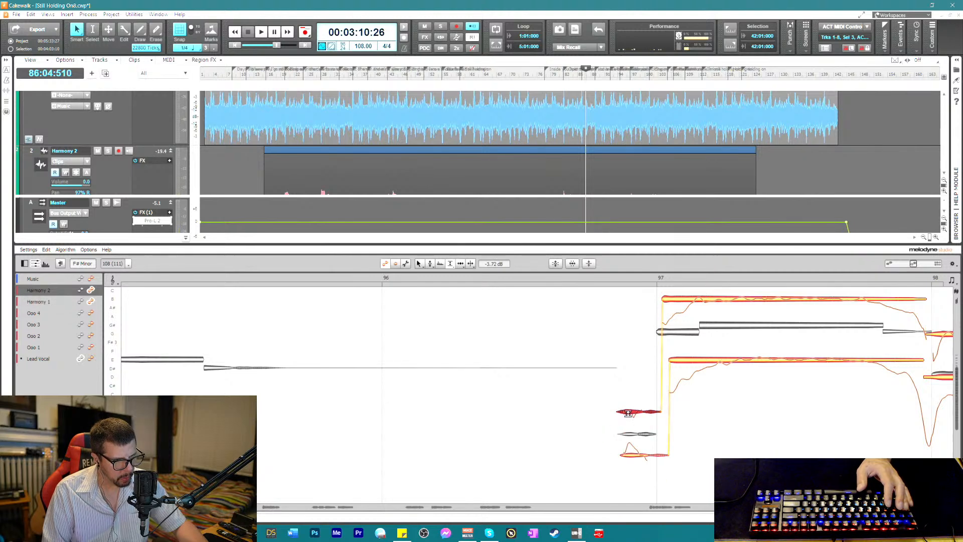
double_click(593, 277)
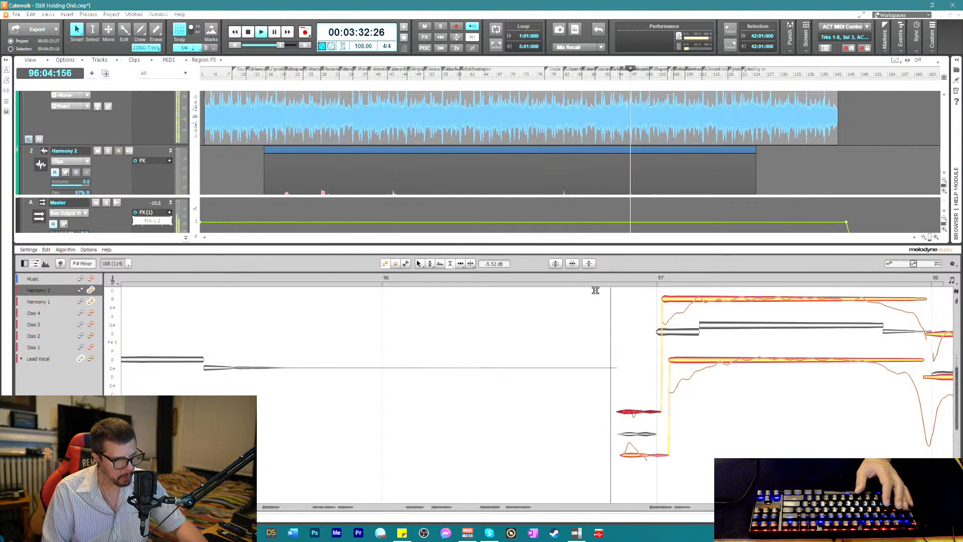
- Move the starts of the long Harmony 1 and Harmony 2 notes earlier, onto the beginning of bar 97
right_click(695, 409)
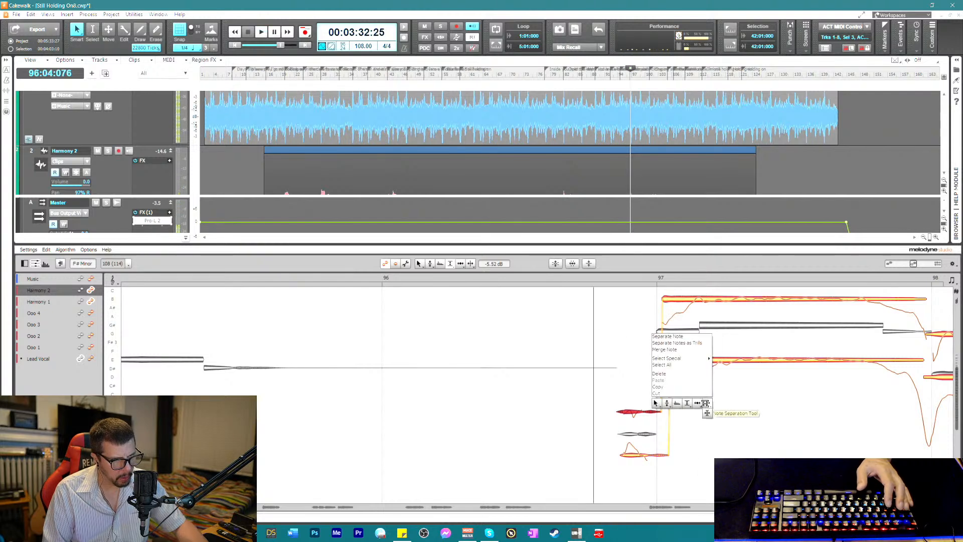
left_click(683, 366)
left_click_drag(678, 361, 667, 362)
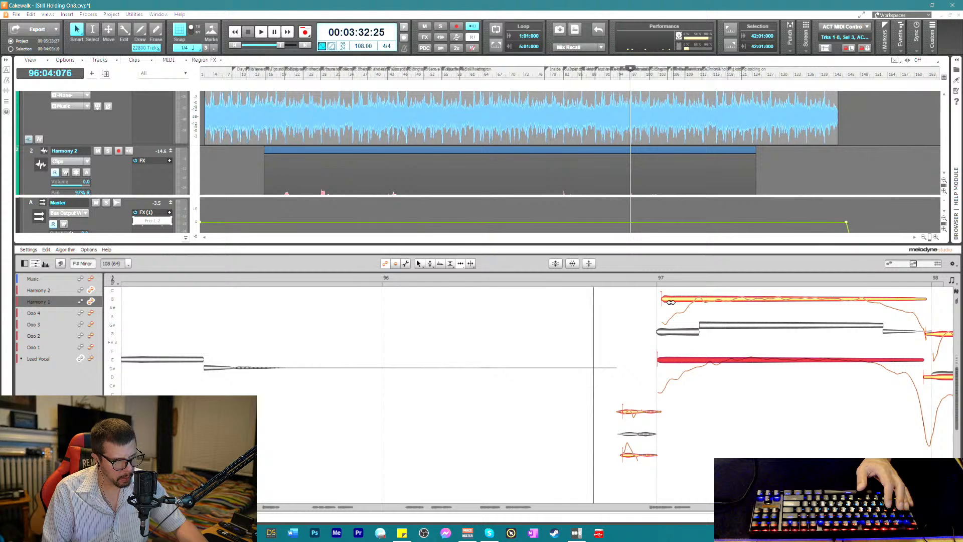
left_click_drag(671, 302, 667, 303)
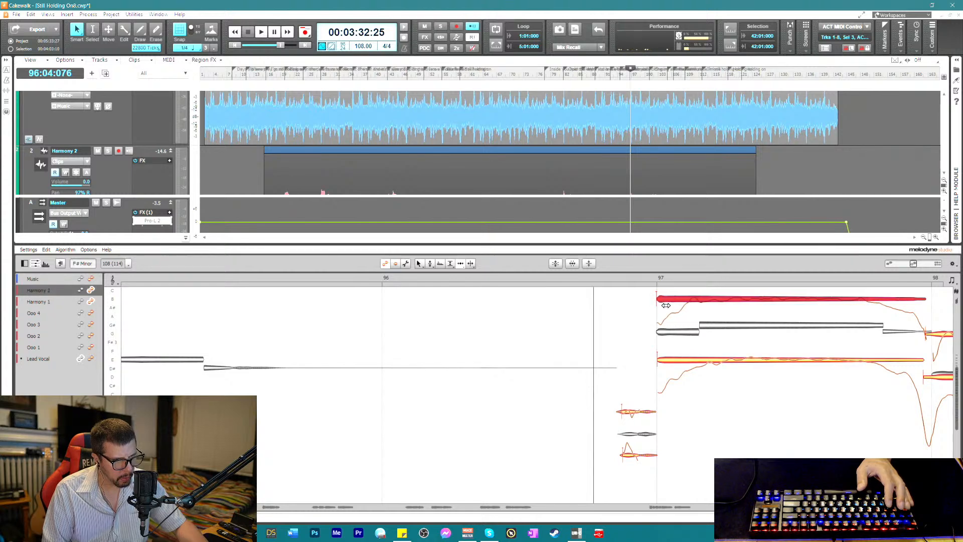
- Split the long Harmony 2 and Harmony 1 notes early in bar 97, near the lead vocal's first note change
right_click(665, 304)
left_click(701, 319)
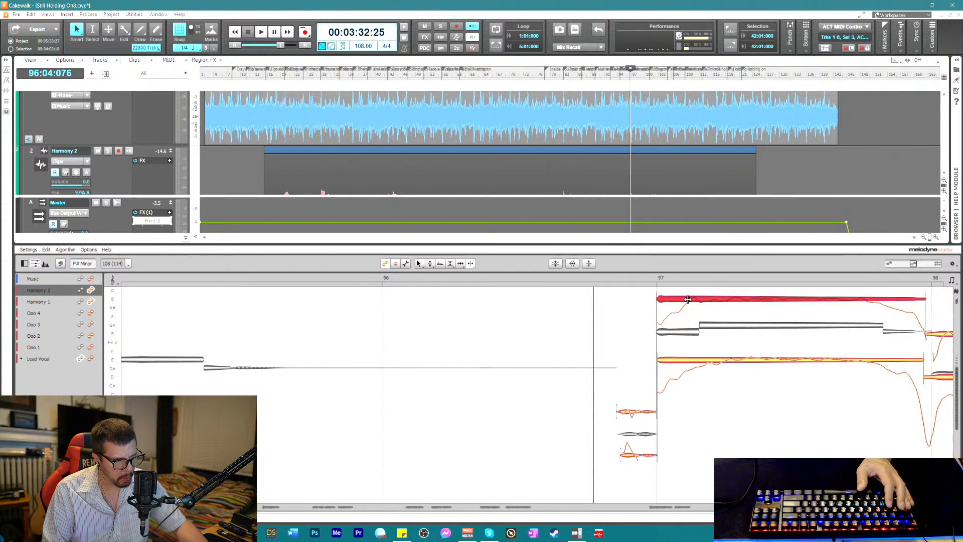
double_click(691, 305)
left_click_drag(692, 305, 704, 358)
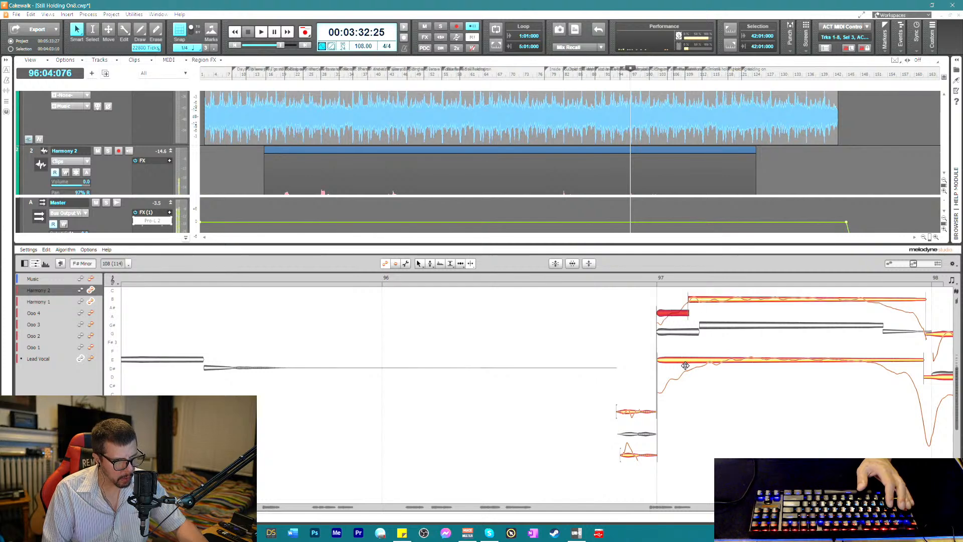
left_click(686, 362)
left_click(692, 361)
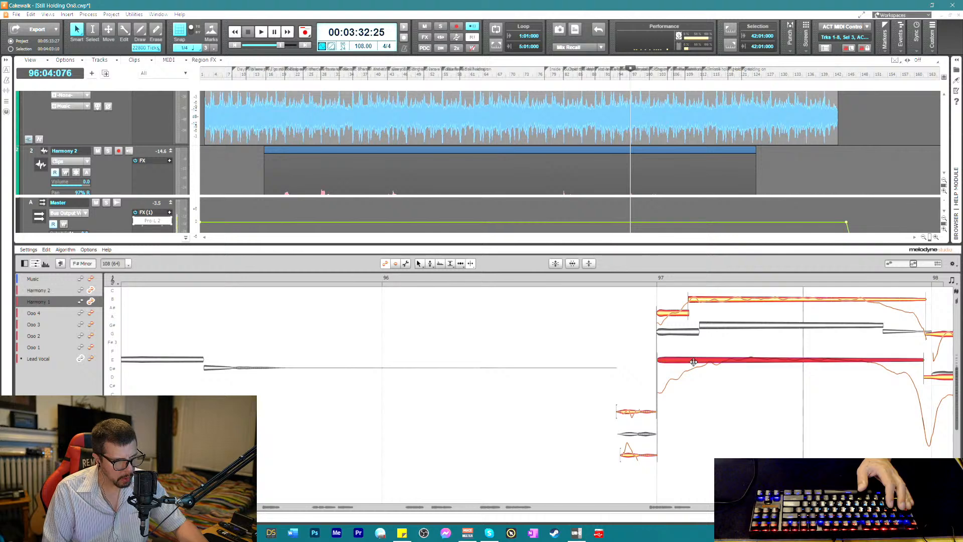
left_click_drag(693, 362, 693, 379)
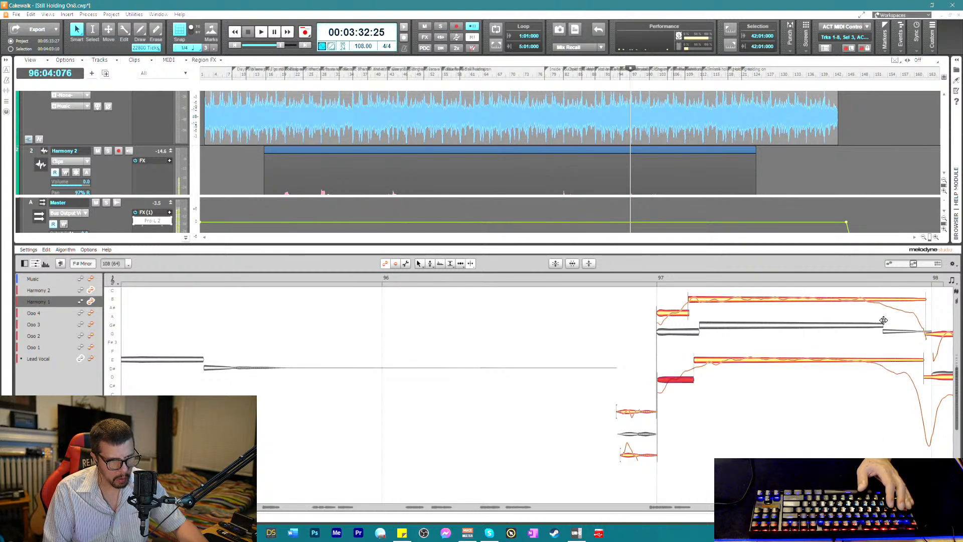
- Split the long Harmony 1 and Harmony 2 notes again late in bar 97, at the lead vocal's last note change
left_click(883, 361)
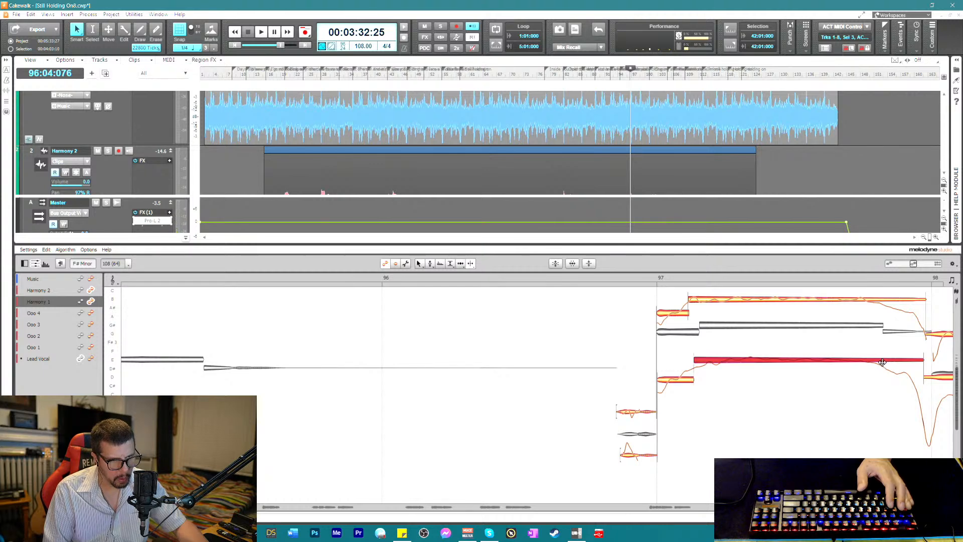
double_click(881, 361)
left_click(881, 299)
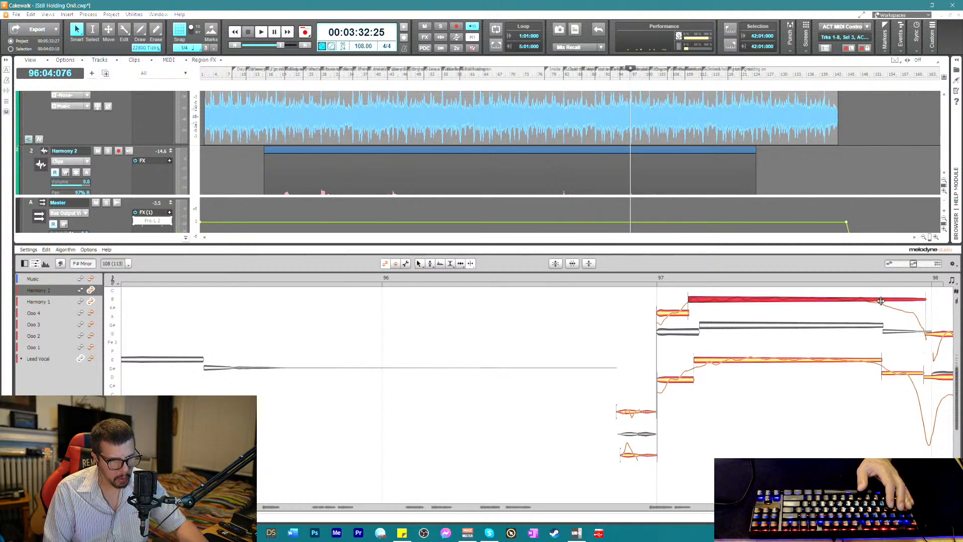
double_click(880, 300)
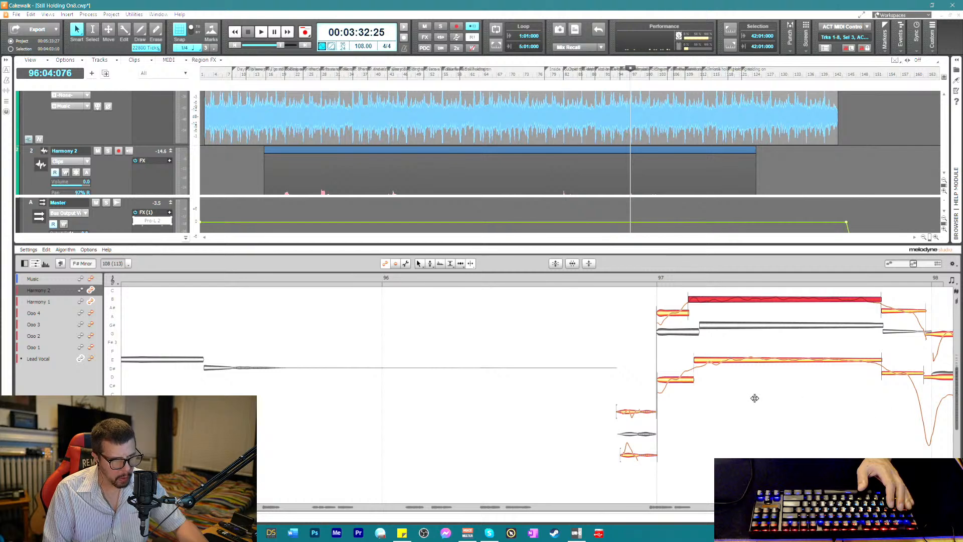
- Center the long bar 97 notes at 0 ct with the Pitch Tool, on E 3 in Harmony 1 and B 3 in Harmony 2
right_click(660, 397)
left_click(668, 399)
left_click(736, 366)
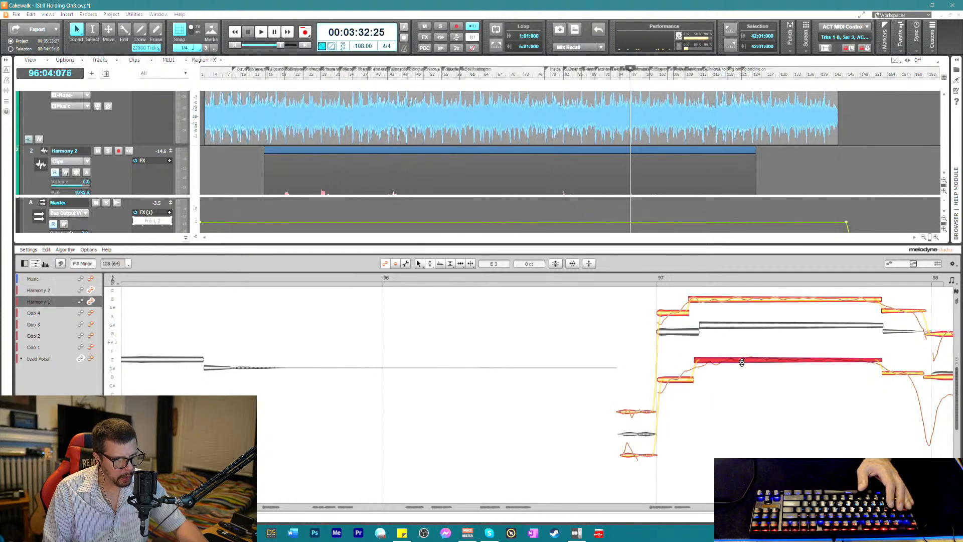
left_click(748, 301)
double_click(749, 301)
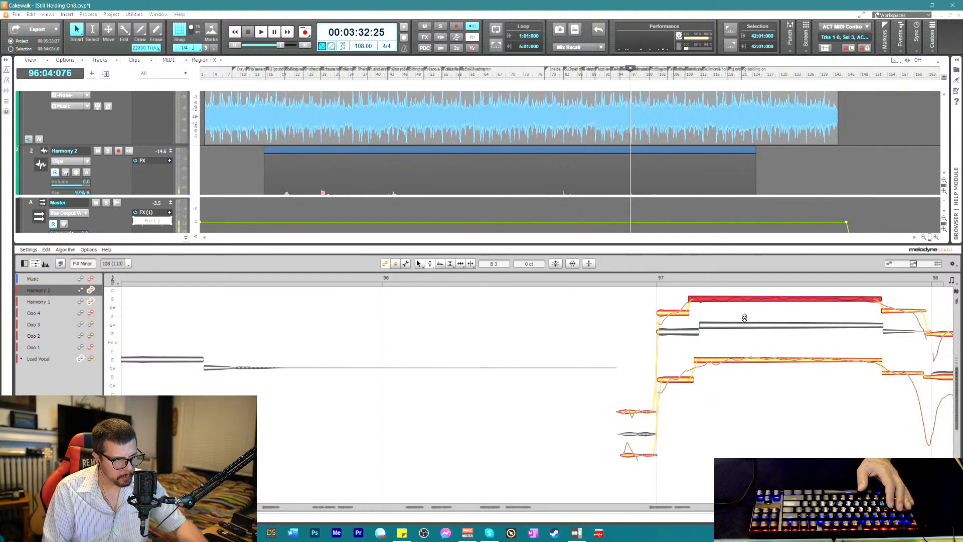
- Set the pitch drift of Harmony 2's long note in bar 97 to 74%
right_click(738, 358)
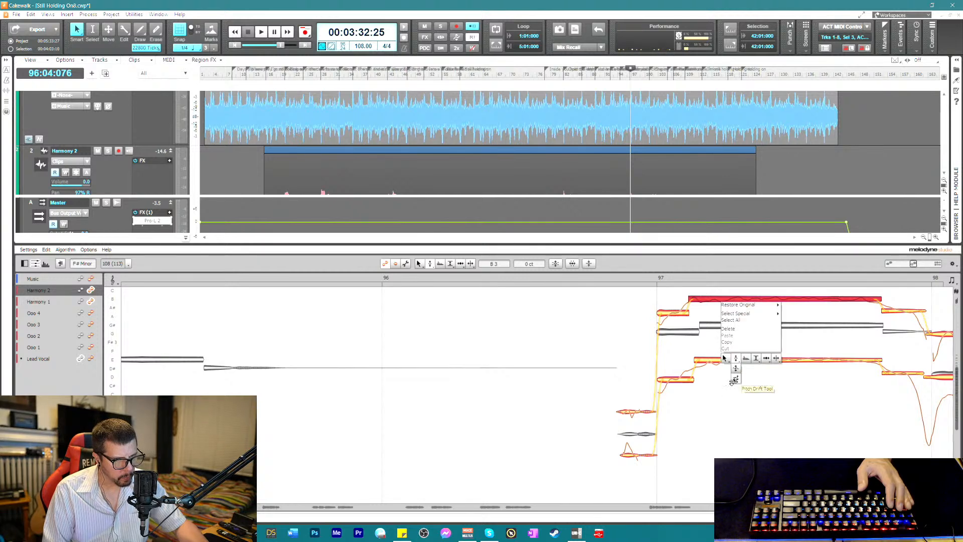
left_click(734, 379)
left_click(735, 298)
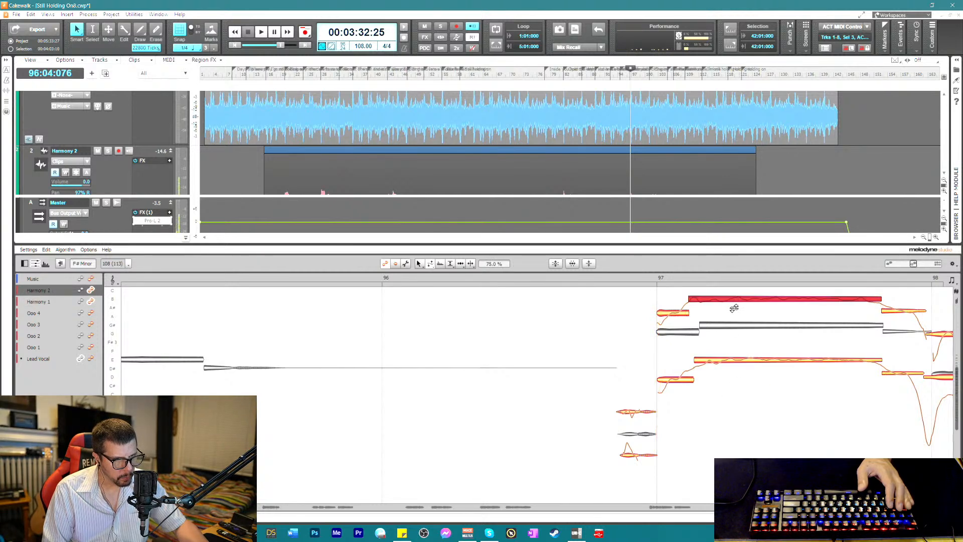
- Align the early bar 97 note transitions of Harmony 1 and Harmony 2 with each other using the Time Tool, and audition them
right_click(683, 353)
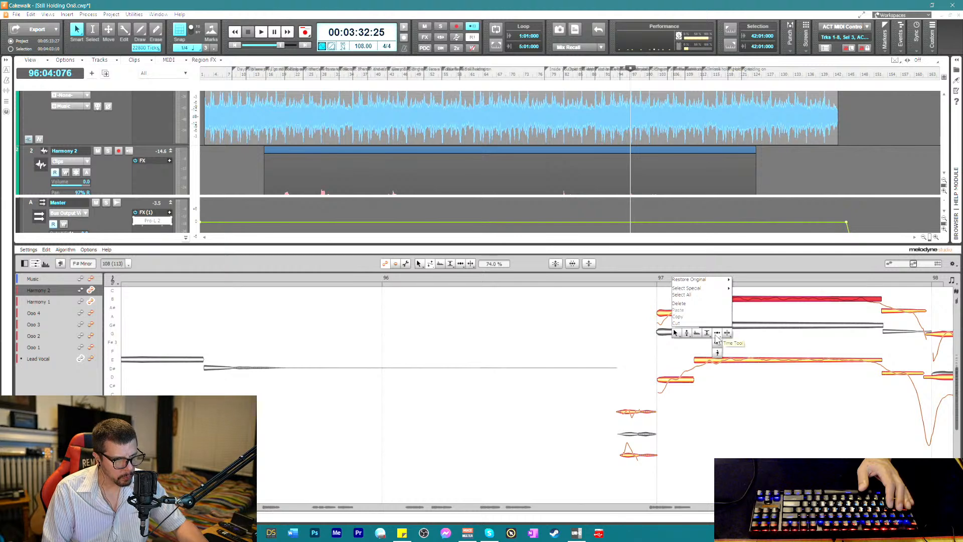
left_click(717, 334)
key("space")
left_click(697, 359)
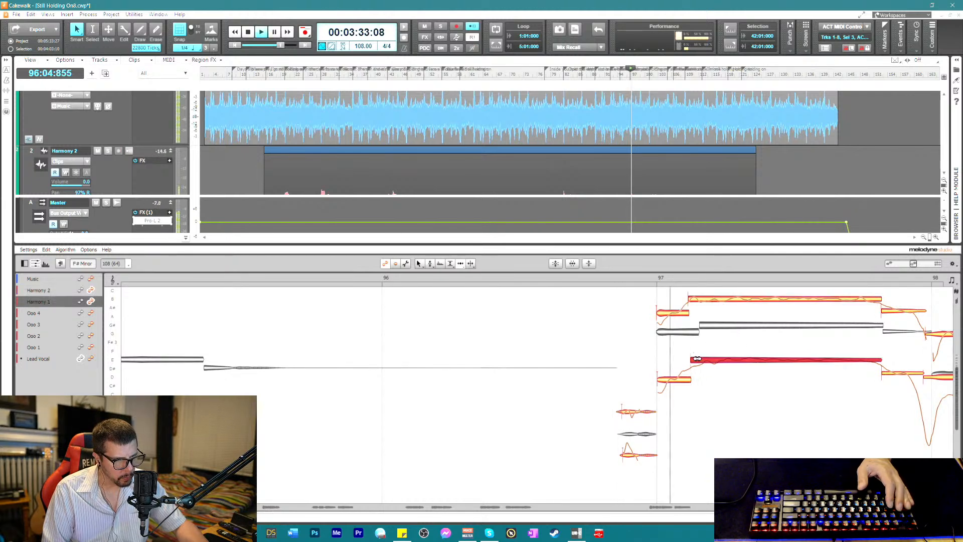
key("space")
left_click(695, 300)
key("space")
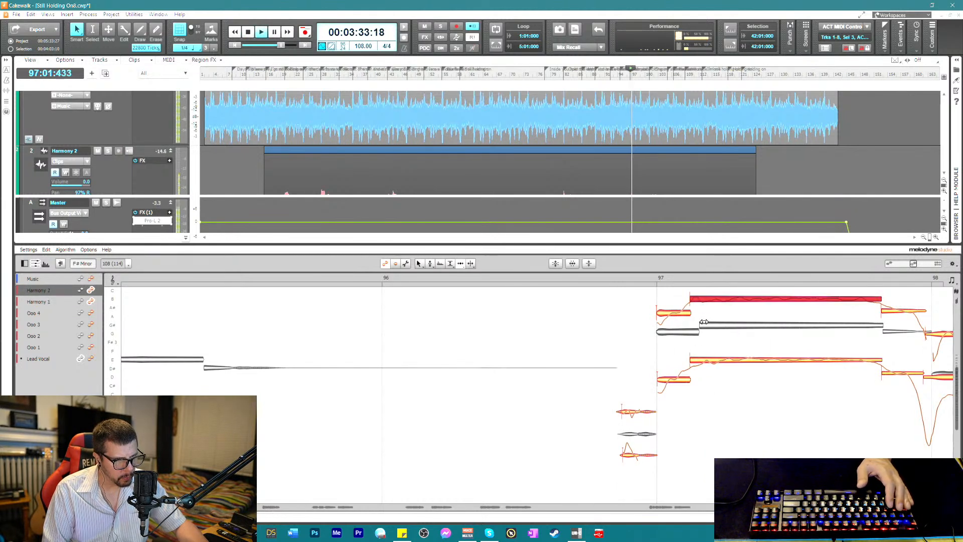
key("space")
key("space")
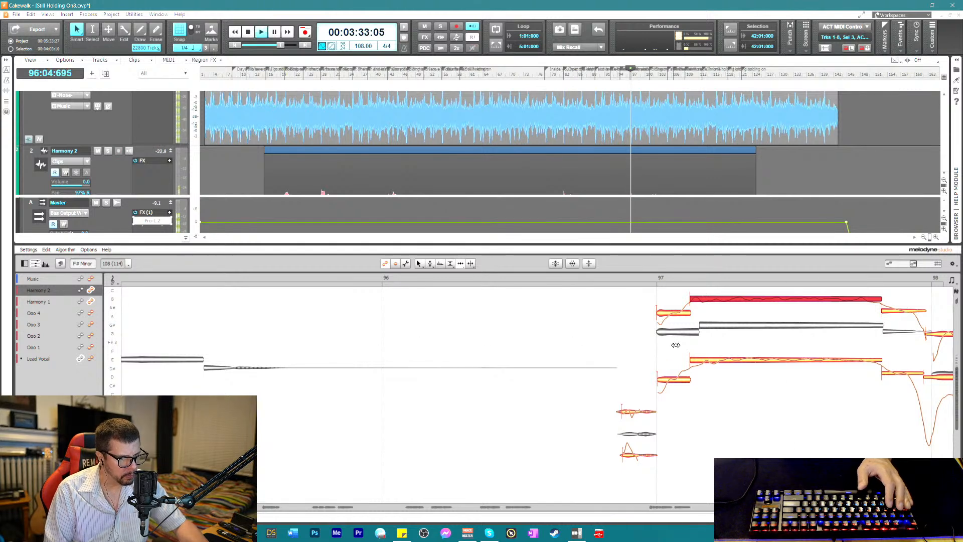
key("space")
- Move the early bar 97 note transitions in Harmony 2 and Harmony 1 later, closer to the lead vocal's, and audition the passage
left_click_drag(698, 301, 702, 302)
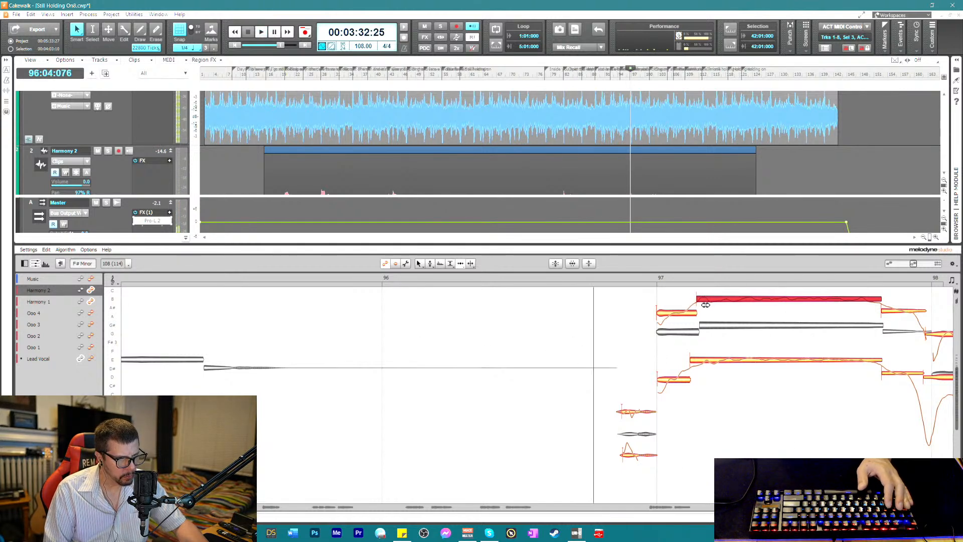
key("space")
left_click_drag(695, 359, 699, 359)
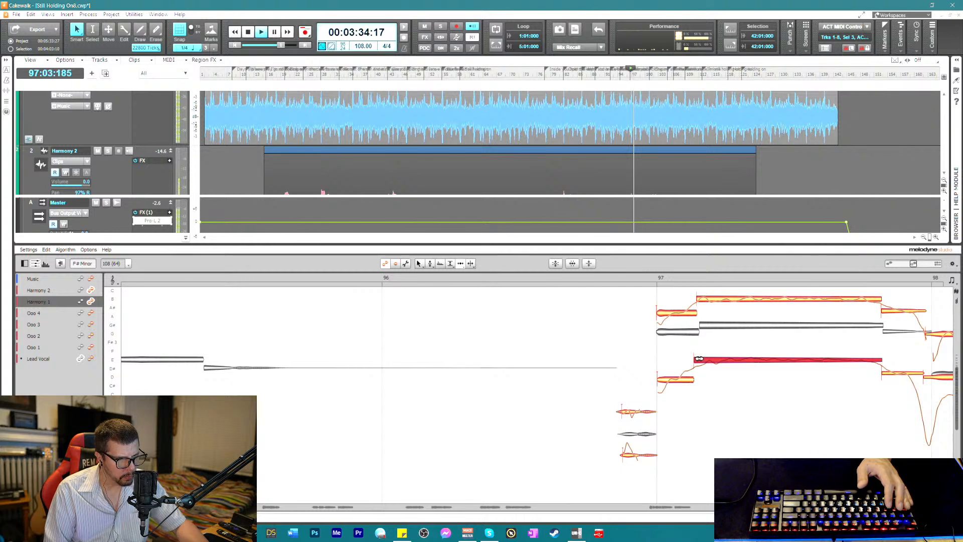
key("space")
key("space")
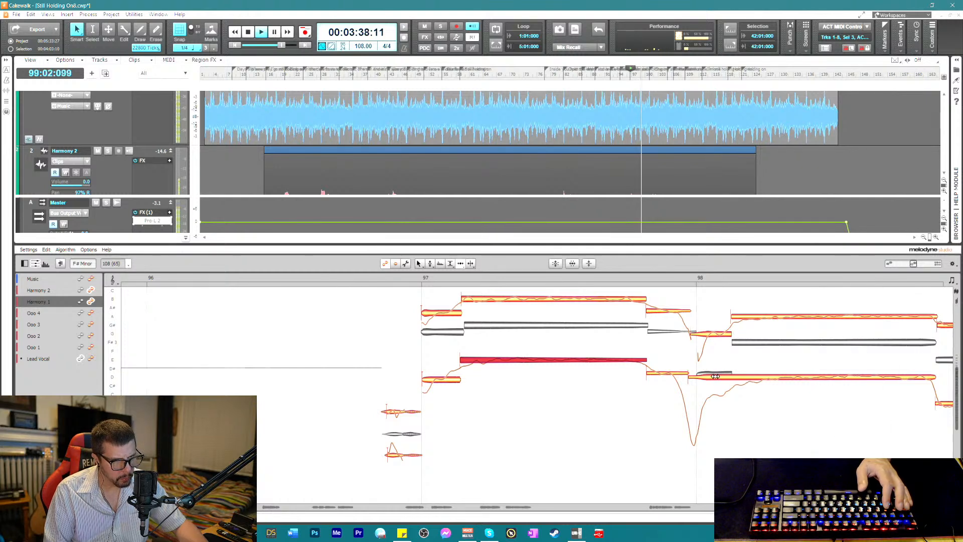
key("space")
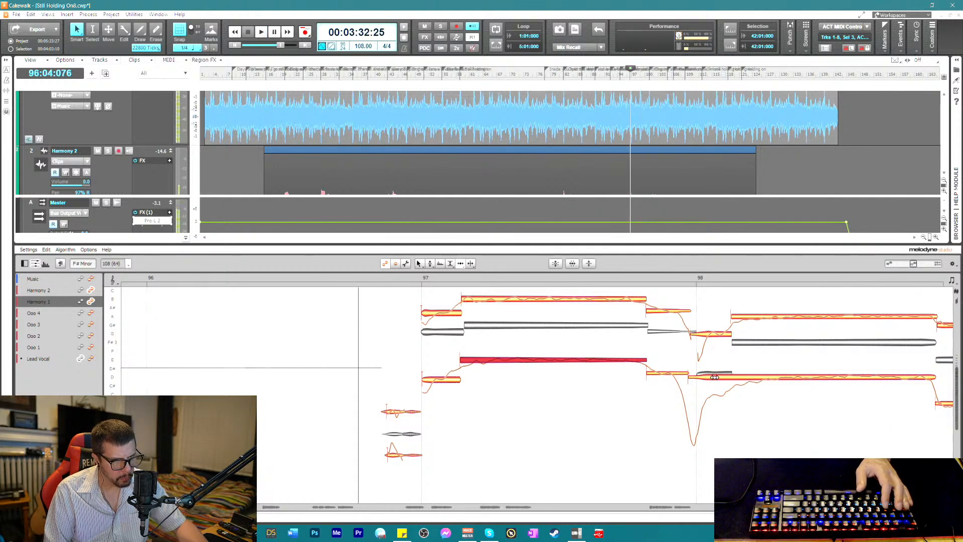
- Split Harmony 1's long note early in bar 98, near where the lead vocal changes note
right_click(749, 383)
left_click(760, 385)
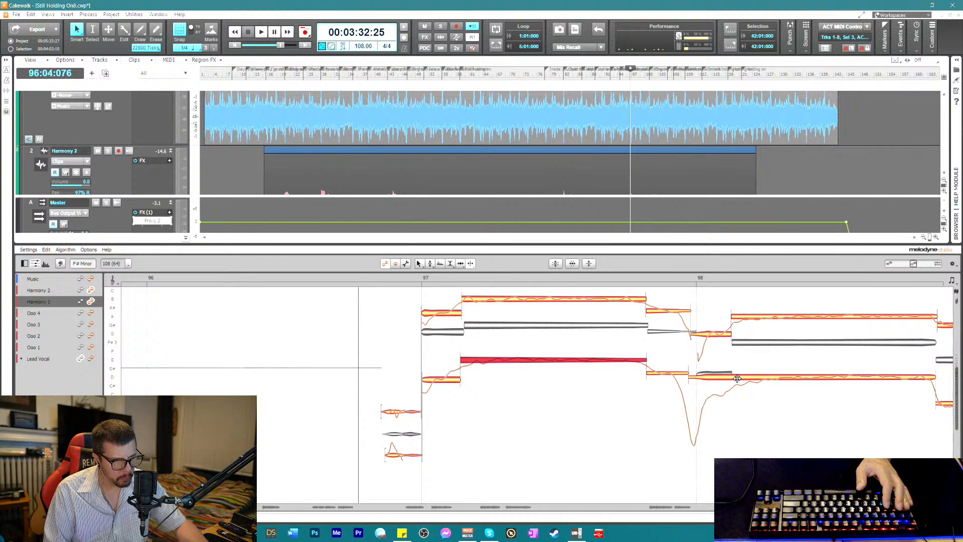
left_click(735, 377)
key("Down")
key("Down")
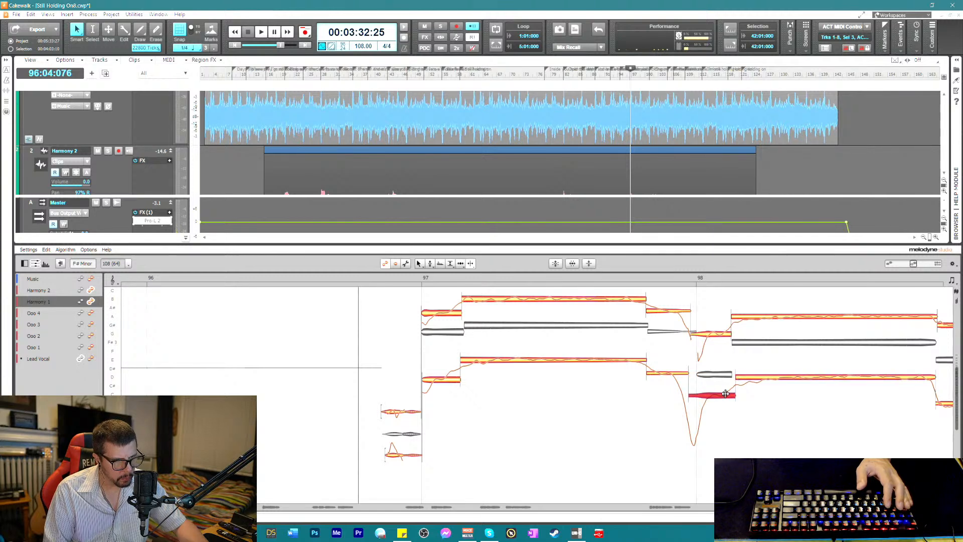
- Set the pitch drift of Harmony 1's long note in bar 98 to -4%
right_click(726, 394)
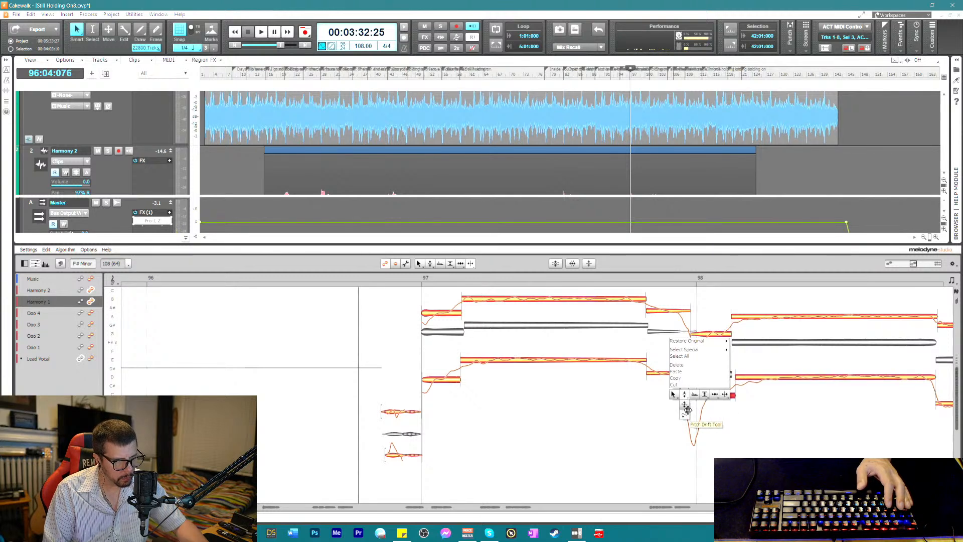
left_click(687, 409)
left_click(758, 377)
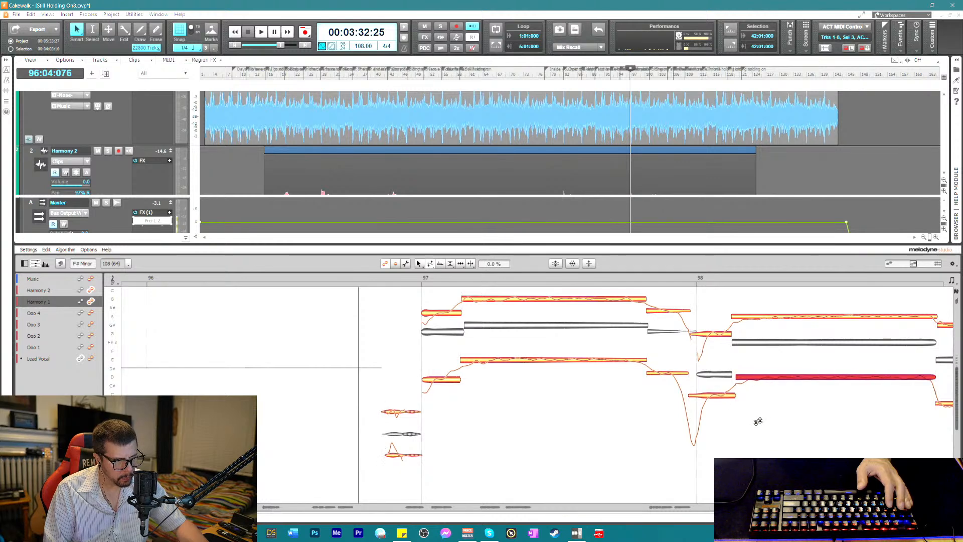
- Align the early bar 98 note transitions of Harmony 1 and Harmony 2 with the lead vocal using the Time Tool, and audition them
right_click(745, 352)
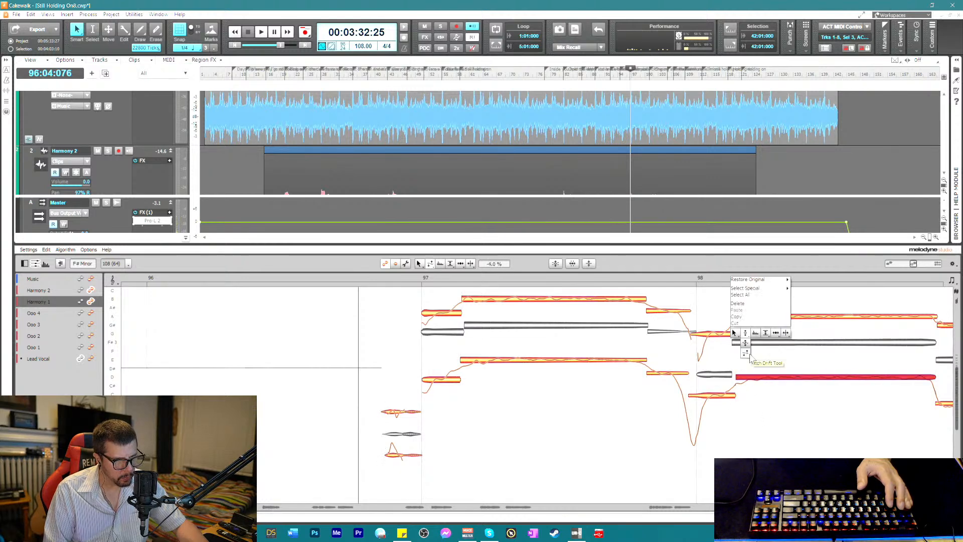
left_click(767, 333)
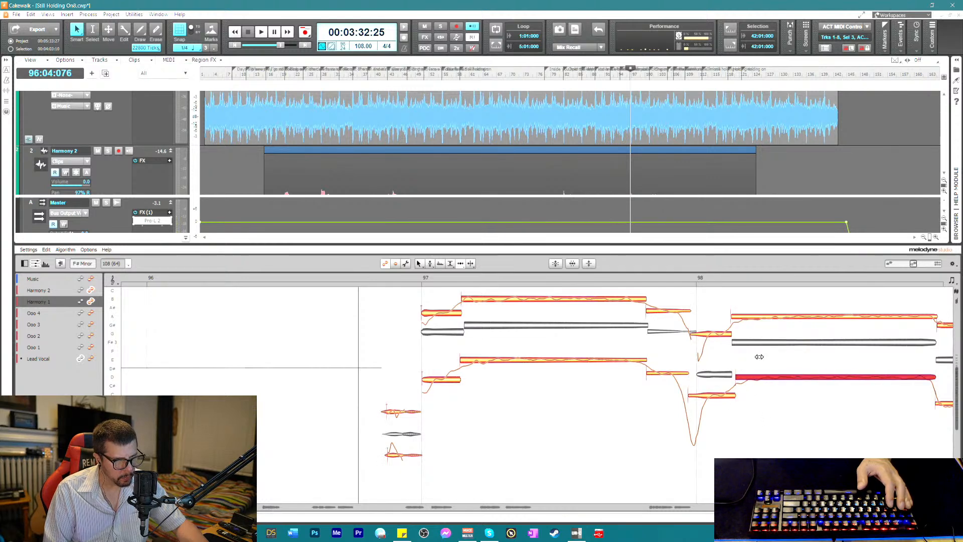
key("space")
left_click(702, 395)
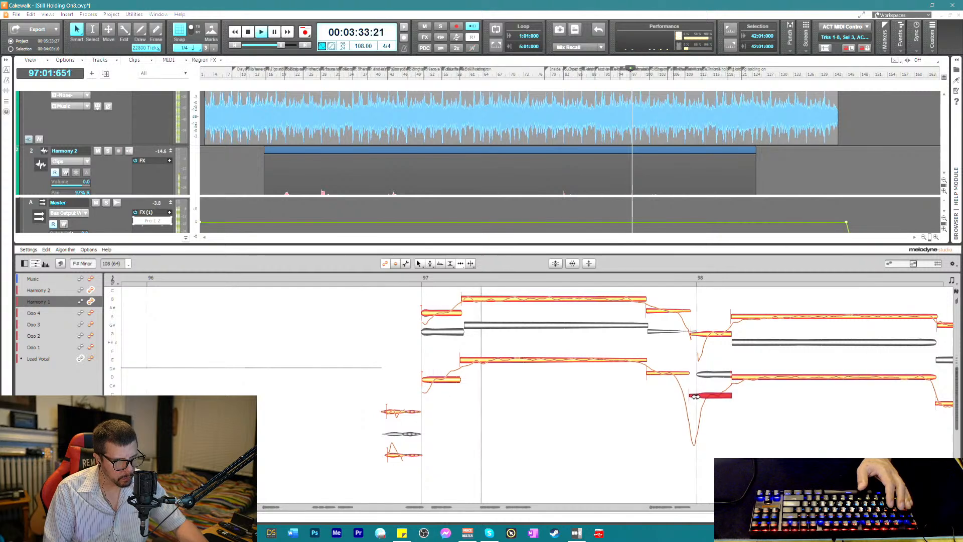
left_click(698, 334)
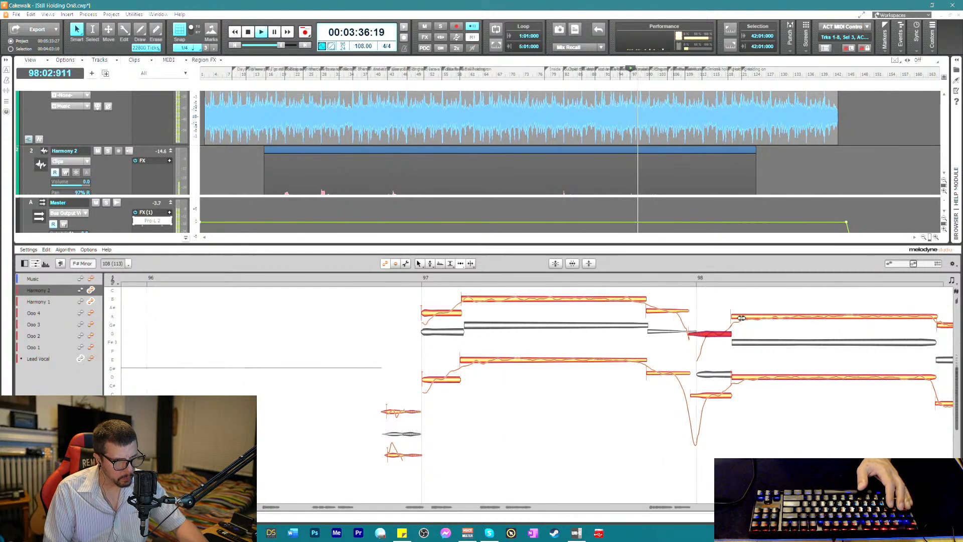
left_click_drag(741, 318, 743, 318)
key("space")
key("space")
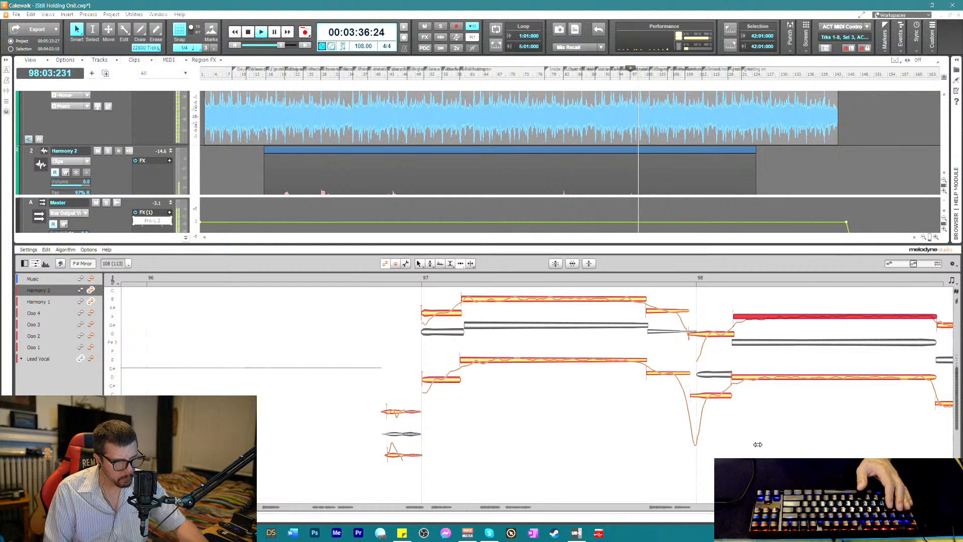
key("space")
- Lower the level of Harmony 2's notes across bar 97 and early bar 98 by 2.76 dB while auditioning
left_click_drag(404, 291, 759, 342)
right_click(603, 335)
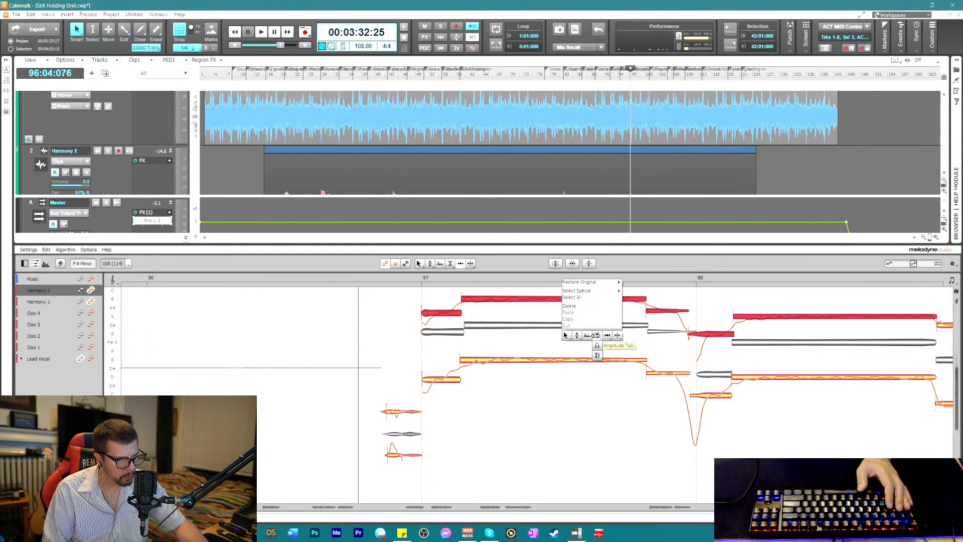
left_click(595, 335)
key("space")
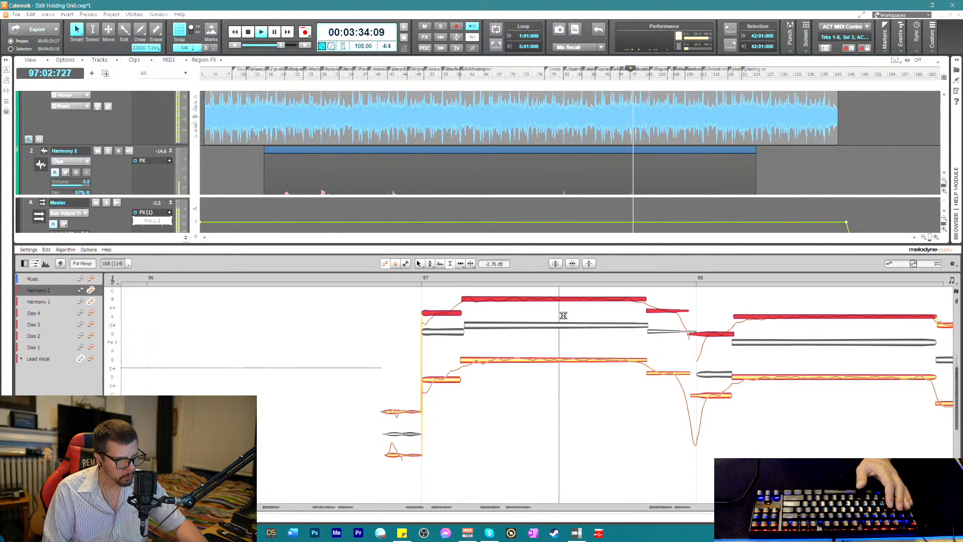
key("space")
- Raise Harmony 1's notes across bars 97 and 98 by 0.48 dB, and lower Harmony 2's notes around bar 99 by 2.52 dB
left_click_drag(426, 351, 755, 435)
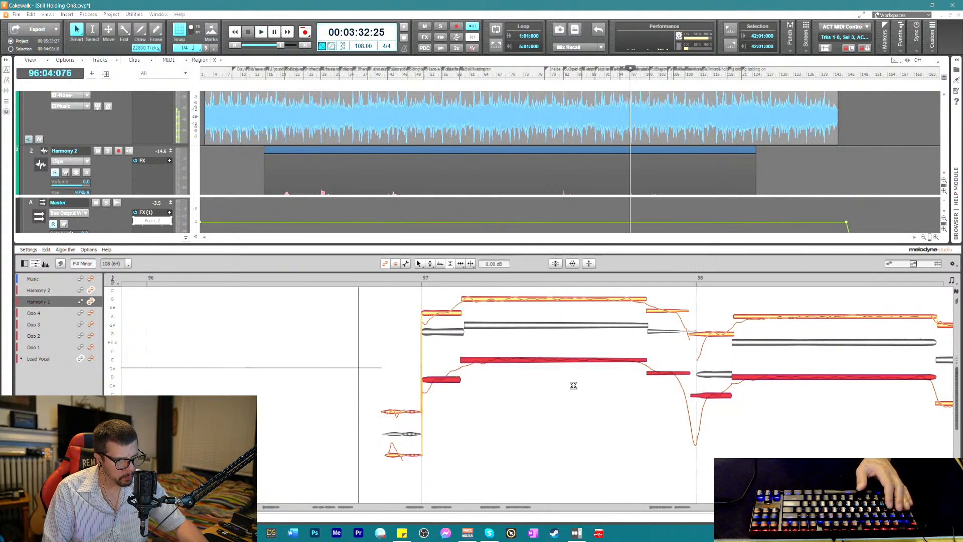
key("space")
left_click_drag(552, 355, 552, 353)
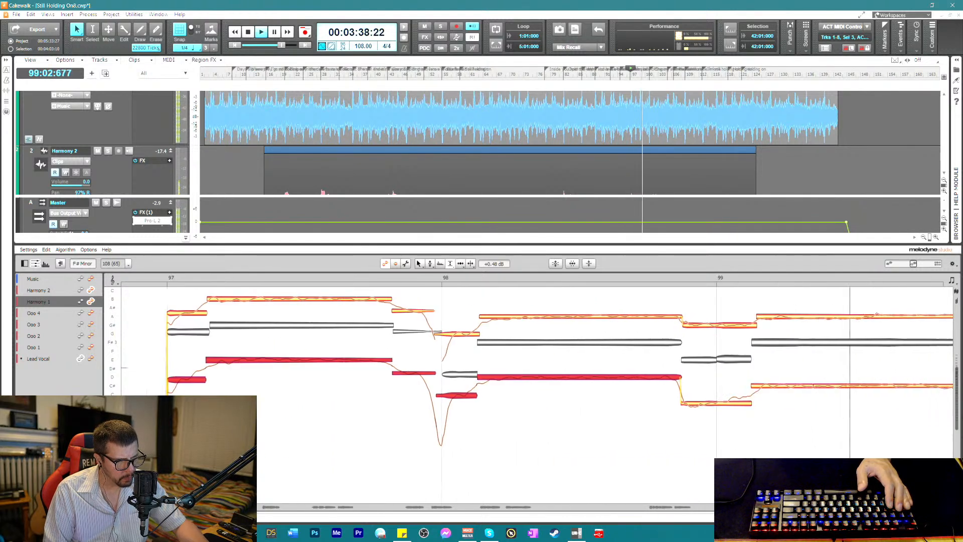
key("space")
left_click_drag(612, 302, 673, 324)
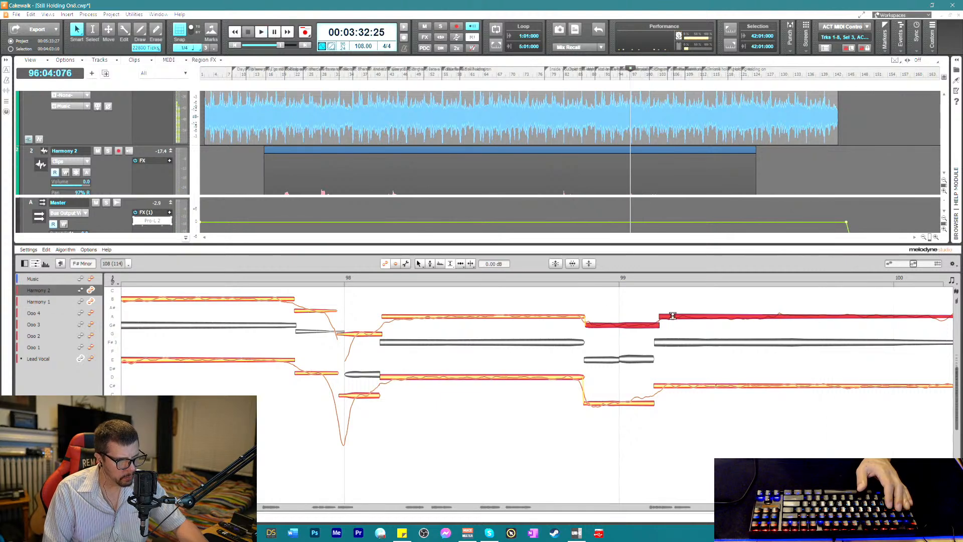
- Move Harmony 2's early bar 99 note transition earlier to match the lead vocal using the Time Tool, and audition the passage
right_click(587, 317)
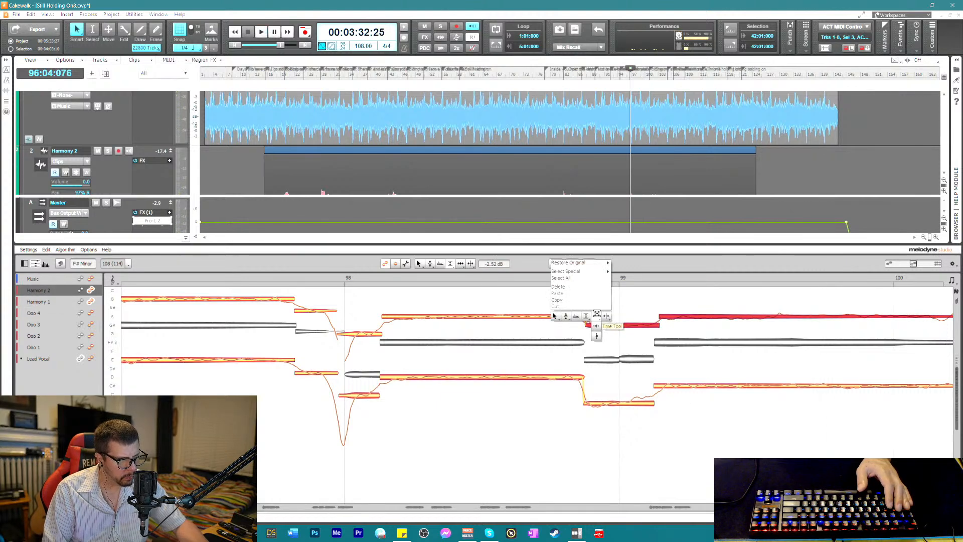
left_click(597, 314)
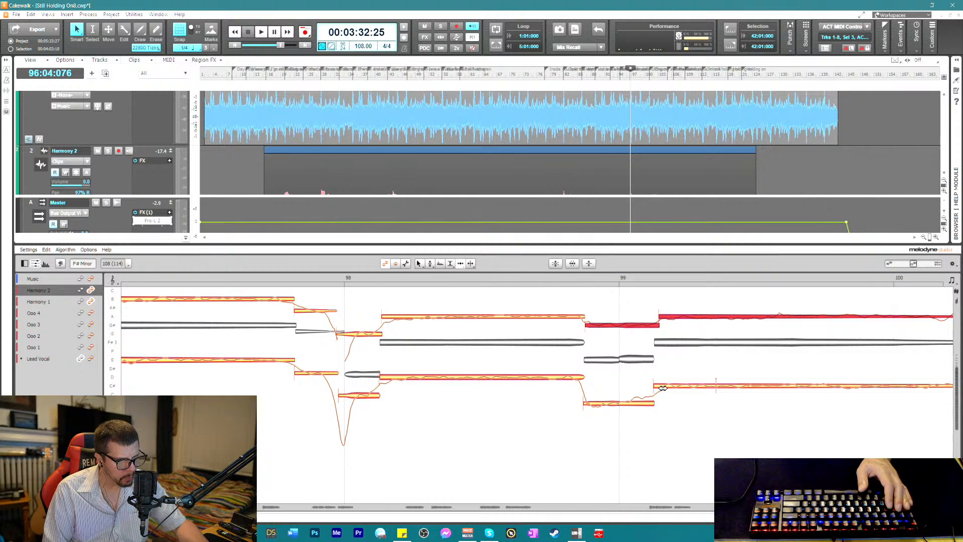
left_click(642, 311)
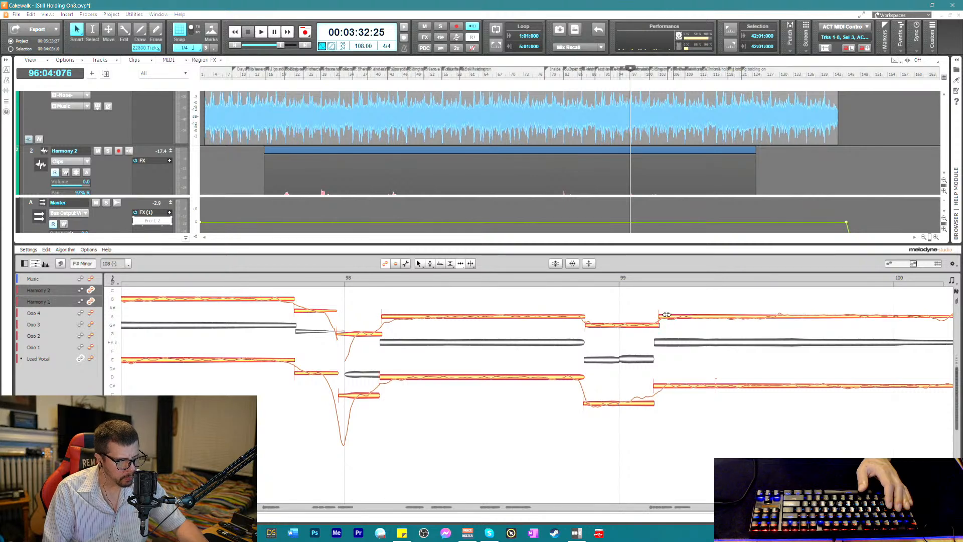
left_click_drag(667, 314, 661, 315)
left_click(556, 279)
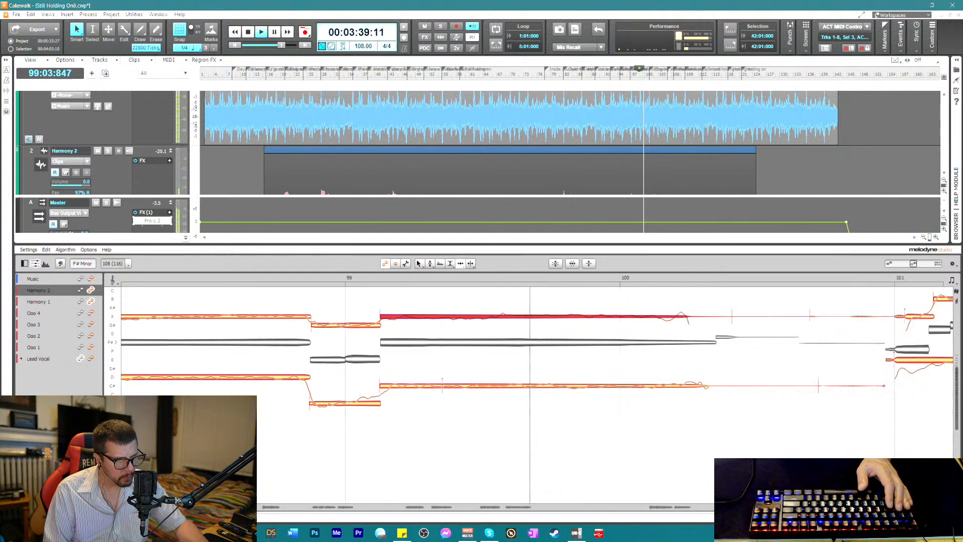
key("space")
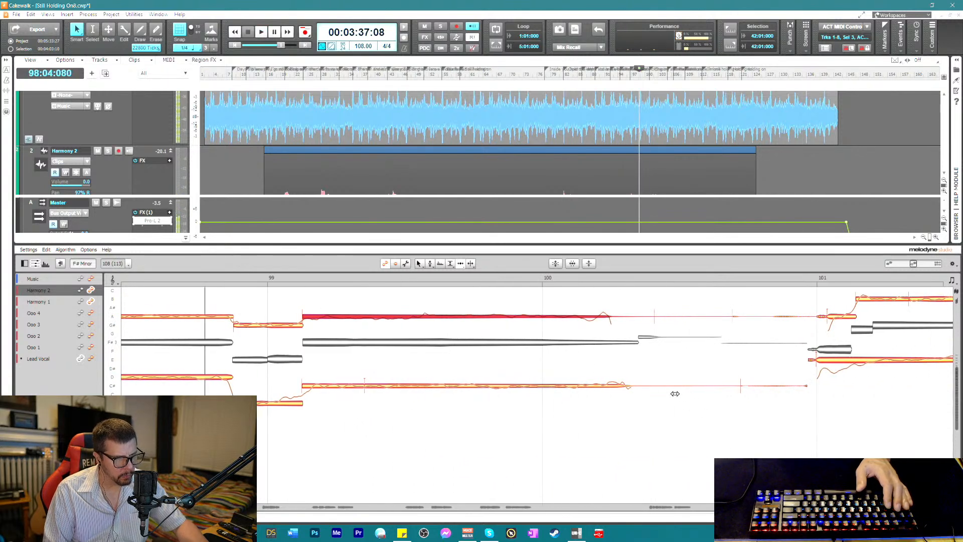
- Split the faint tails off Harmony 1's and Harmony 2's sustained notes in bar 100 and delete them
left_click(680, 311)
right_click(694, 381)
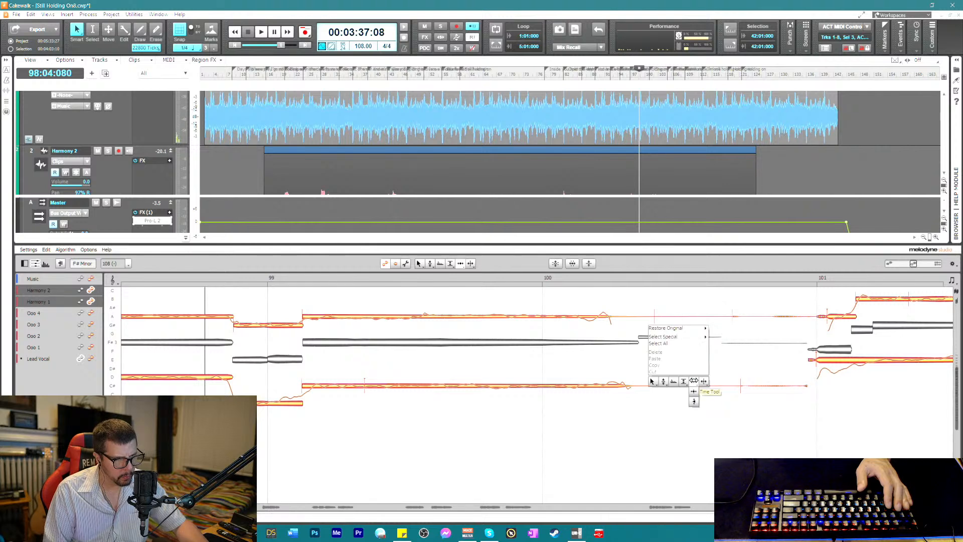
left_click(698, 382)
left_click(643, 383)
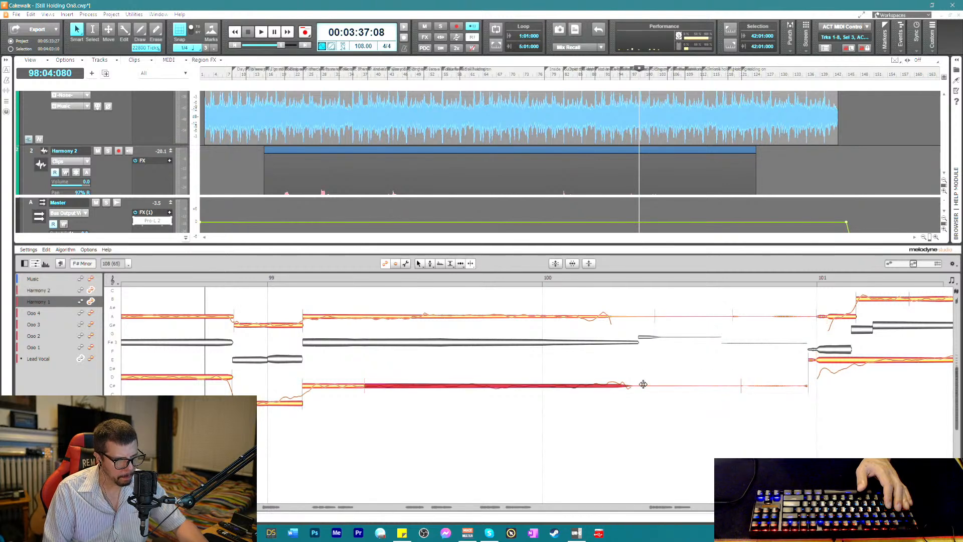
left_click_drag(677, 297, 769, 404)
key("Delete")
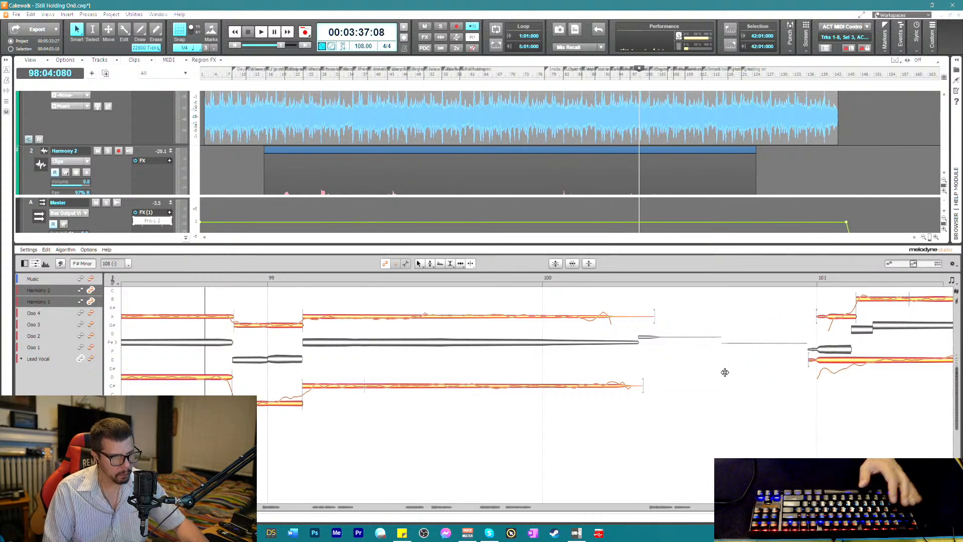
- Trim the remaining tail at the end of Harmony 2's sustained note in bar 100
right_click(642, 324)
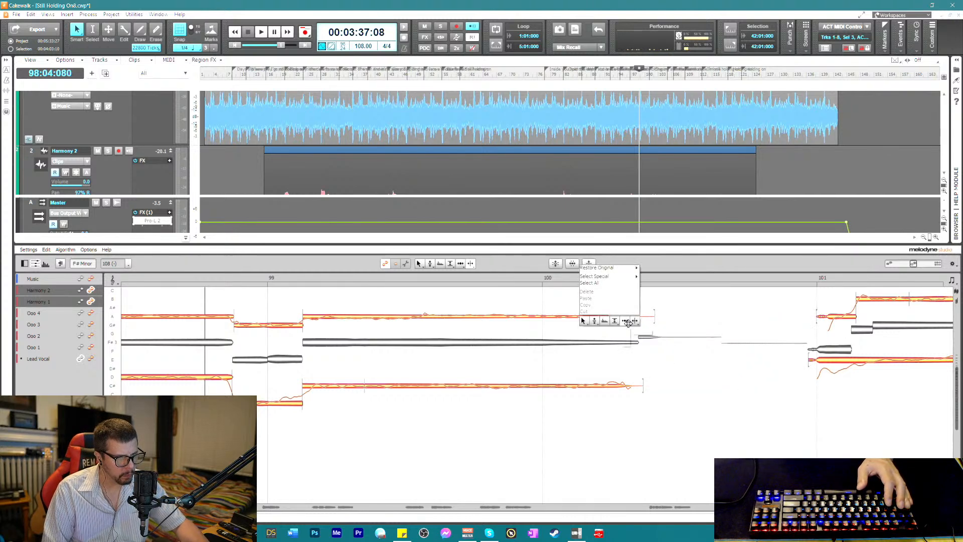
left_click(652, 319)
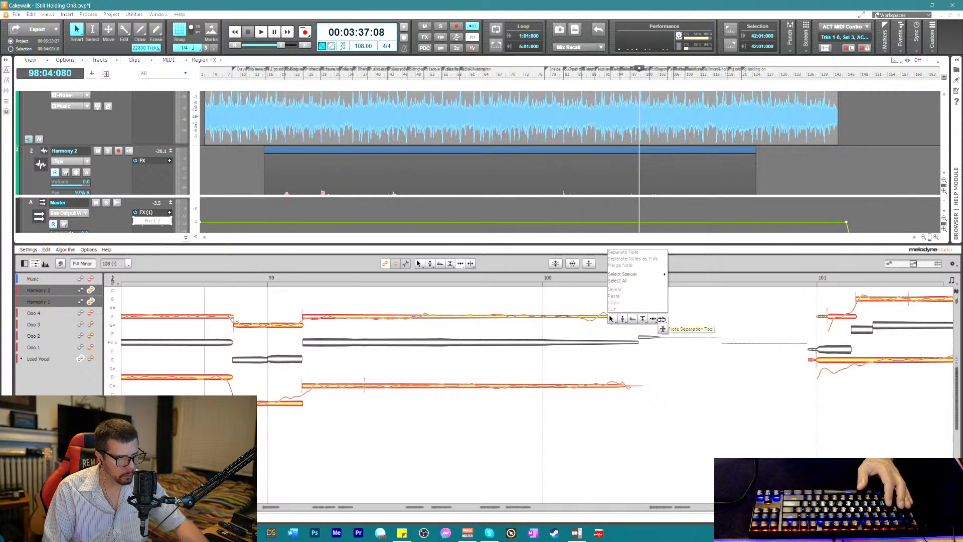
left_click(652, 319)
left_click(649, 317)
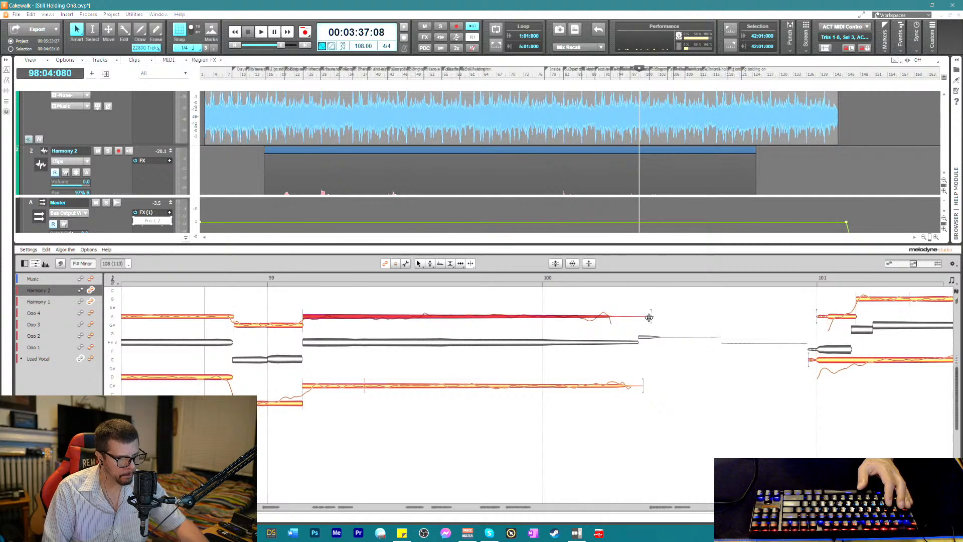
left_click(608, 334)
- Stretch the ends of Harmony 2's and Harmony 1's sustained notes in bar 100 slightly later with the Time Tool, and audition them
right_click(598, 337)
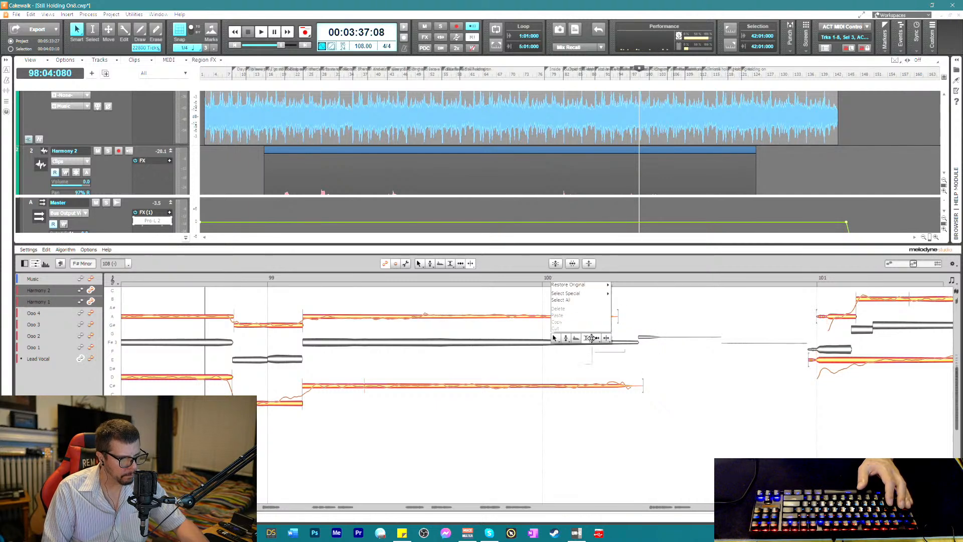
left_click(596, 339)
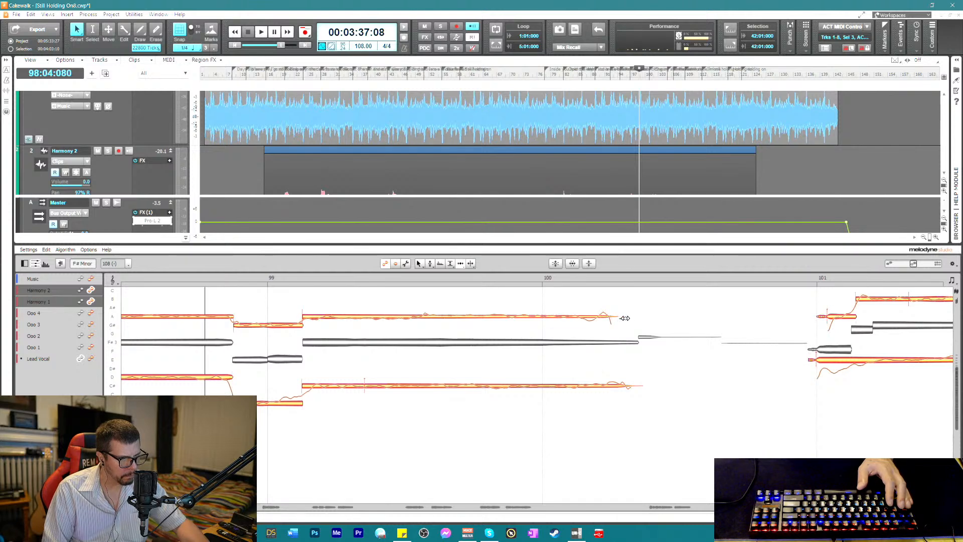
left_click(612, 317)
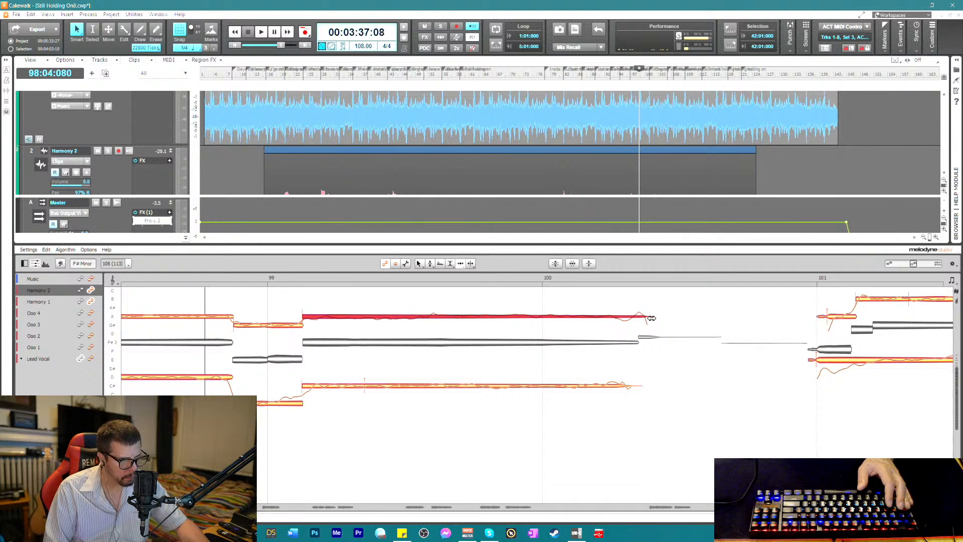
left_click(637, 385)
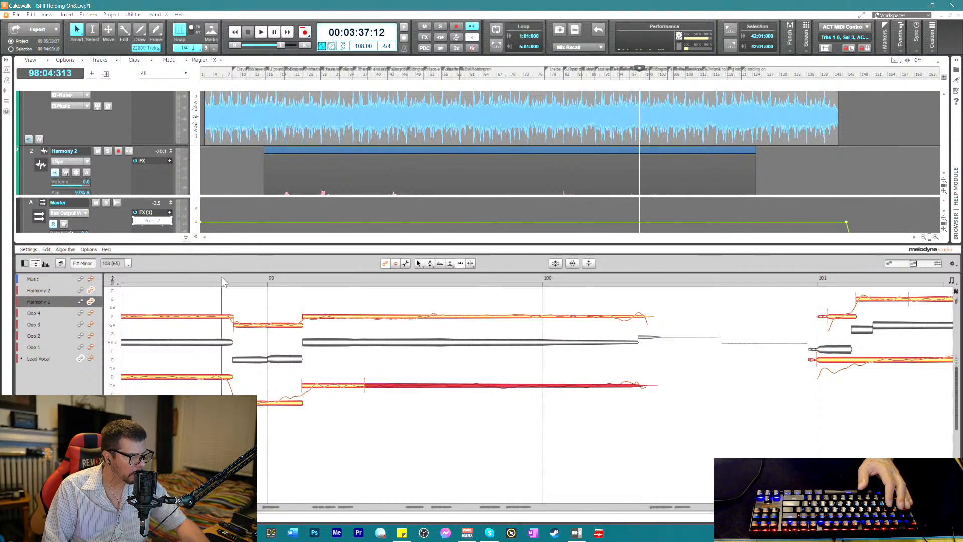
key("space")
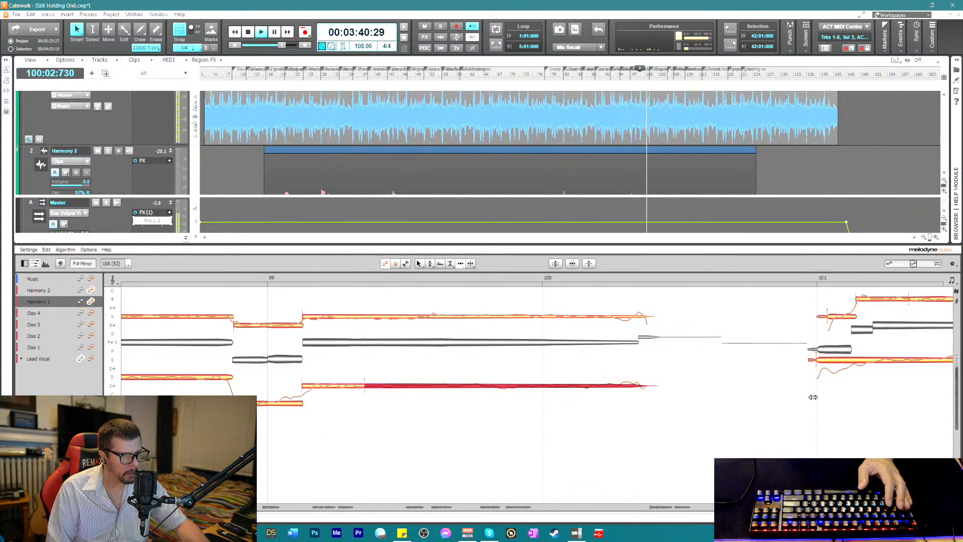
key("space")
- Move Harmony 2's note start and note transition early in bar 101 earlier to line up with the lead vocal
left_click(830, 317)
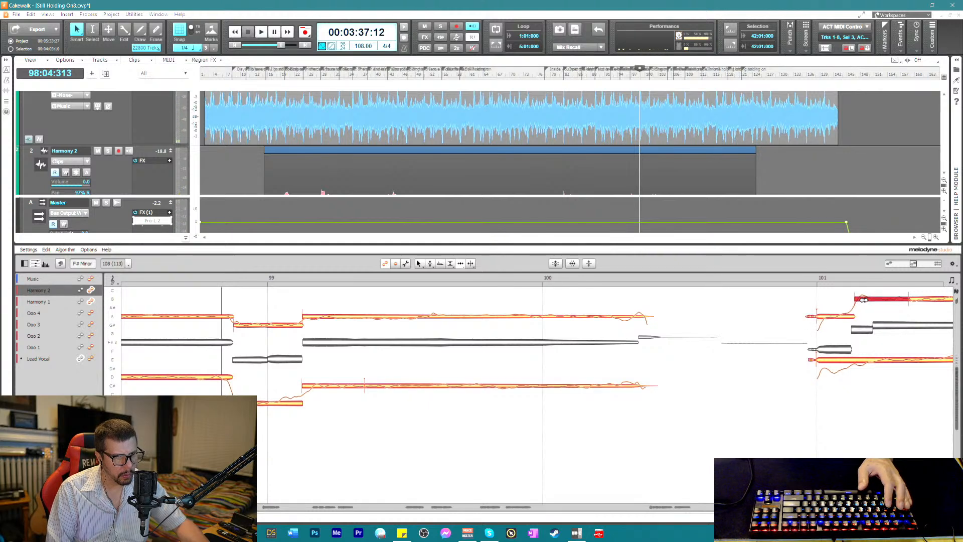
key("space")
- Split Harmony 1's note early in bar 101, near where the lead vocal changes note
right_click(847, 357)
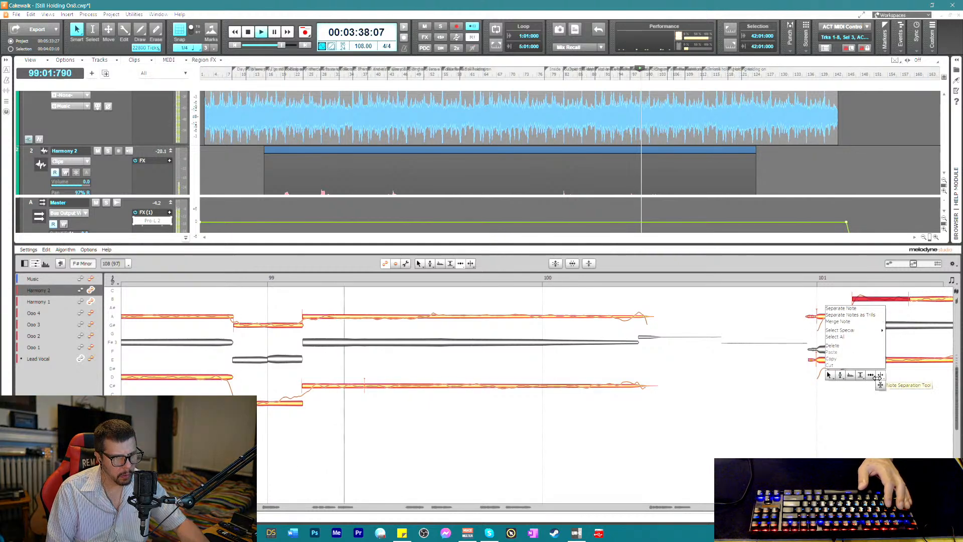
left_click(877, 378)
key("space")
left_click(854, 359)
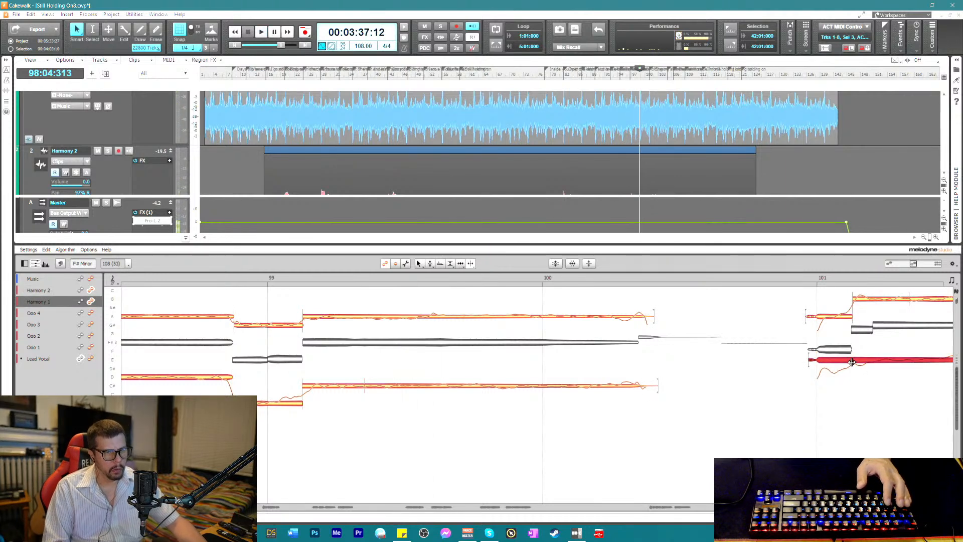
double_click(855, 361)
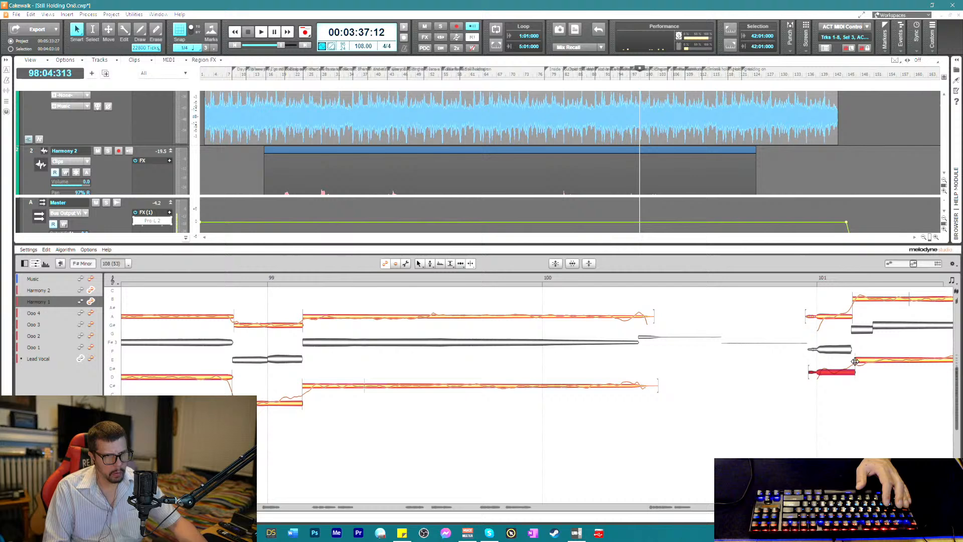
- Switch to the Time Tool and audition the start of bar 101 from late in bar 100
right_click(823, 378)
left_click(818, 360)
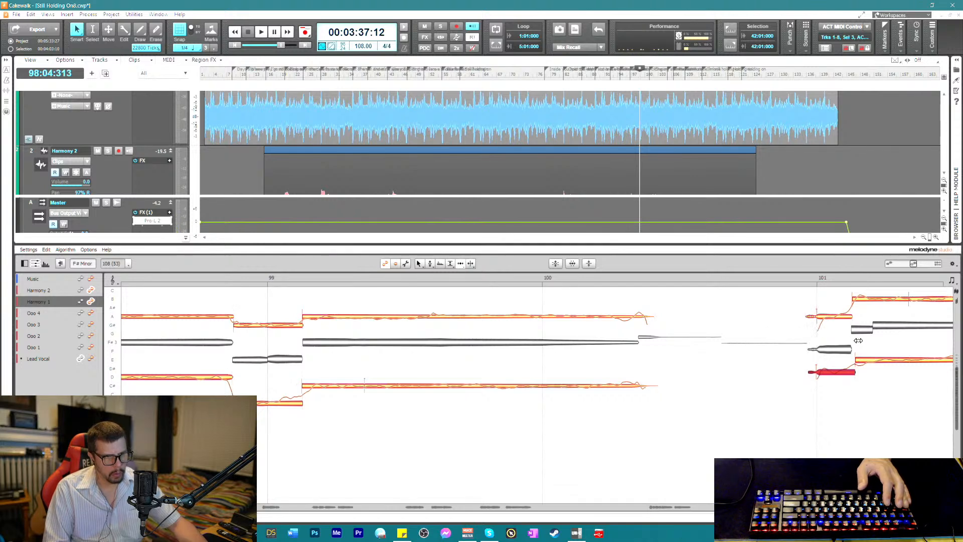
left_click(796, 278)
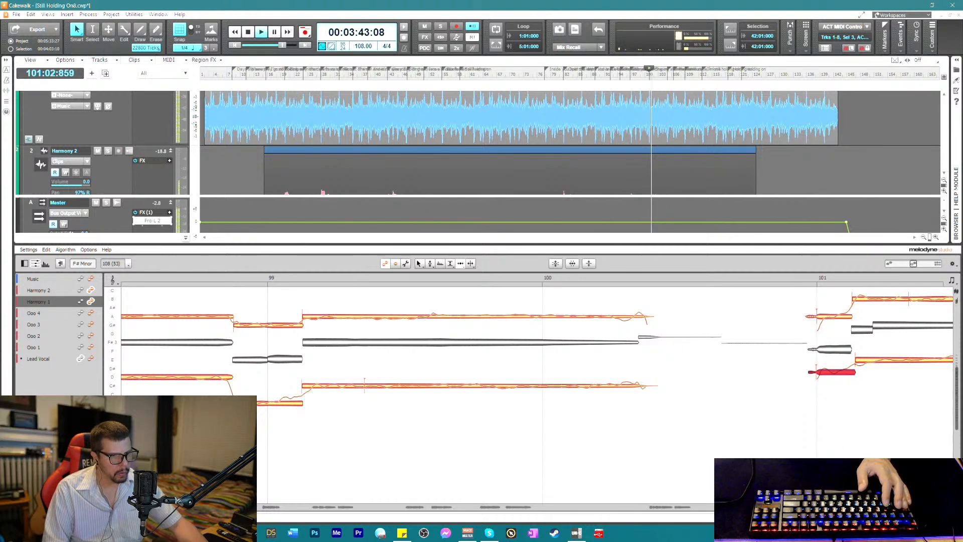
key("space")
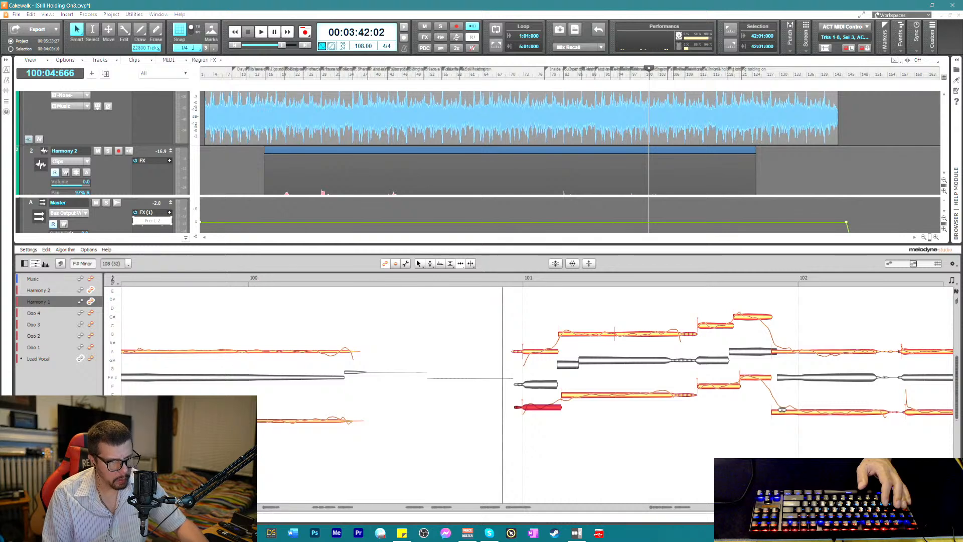
- Move the starts of Harmony 2's and Harmony 1's long notes just before bar 102 slightly later to match the lead vocal
left_click(779, 353)
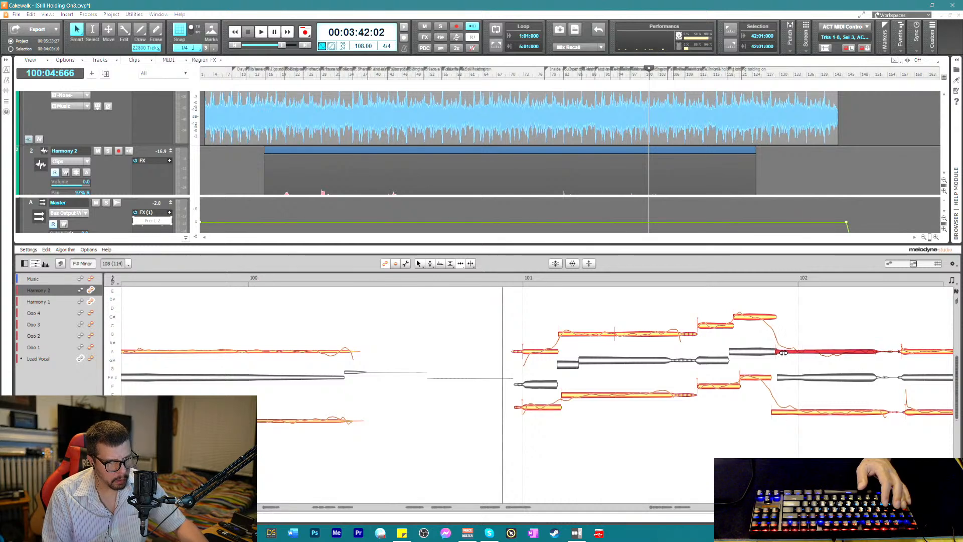
key("space")
left_click(852, 412)
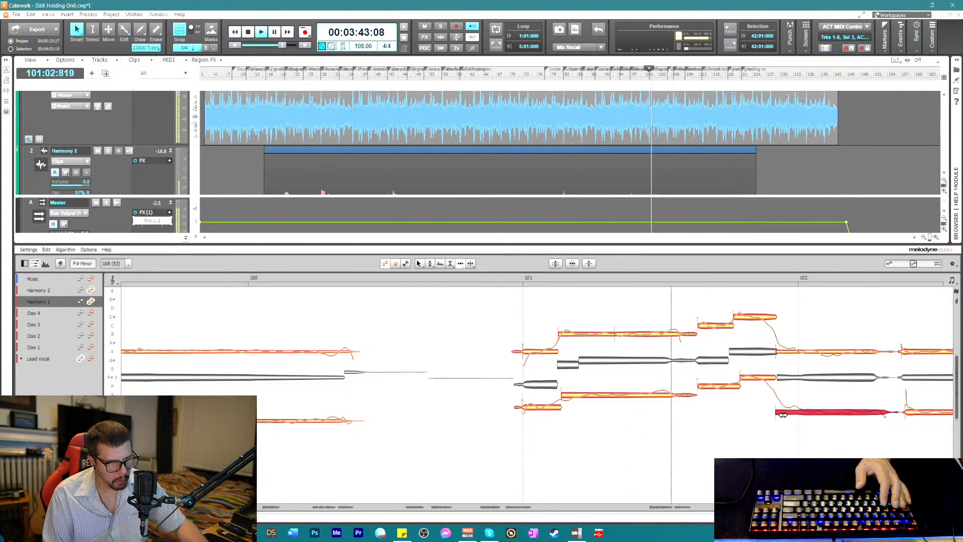
- Move the starts of Harmony 1's and Harmony 2's notes in the middle of bar 102 slightly earlier, and audition them
left_click(915, 410)
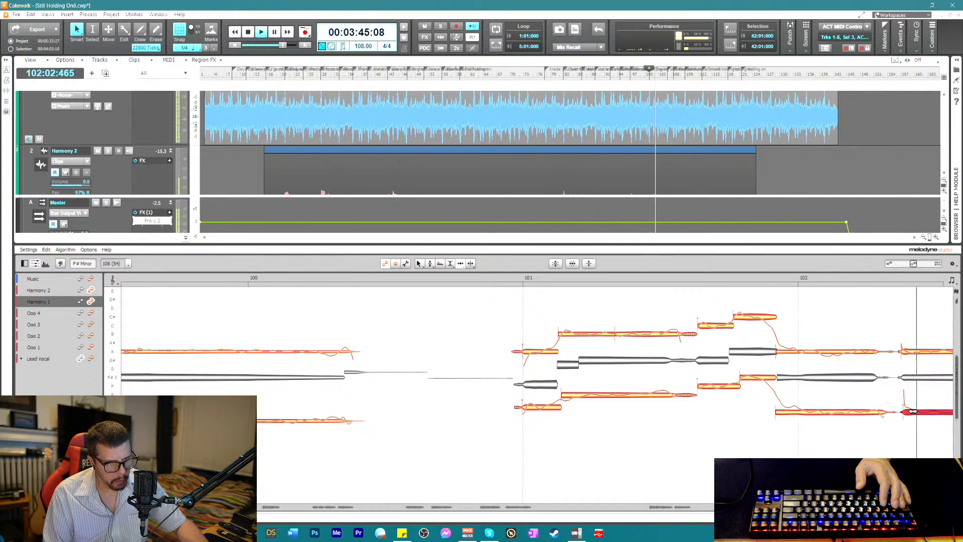
key("space")
left_click(907, 351)
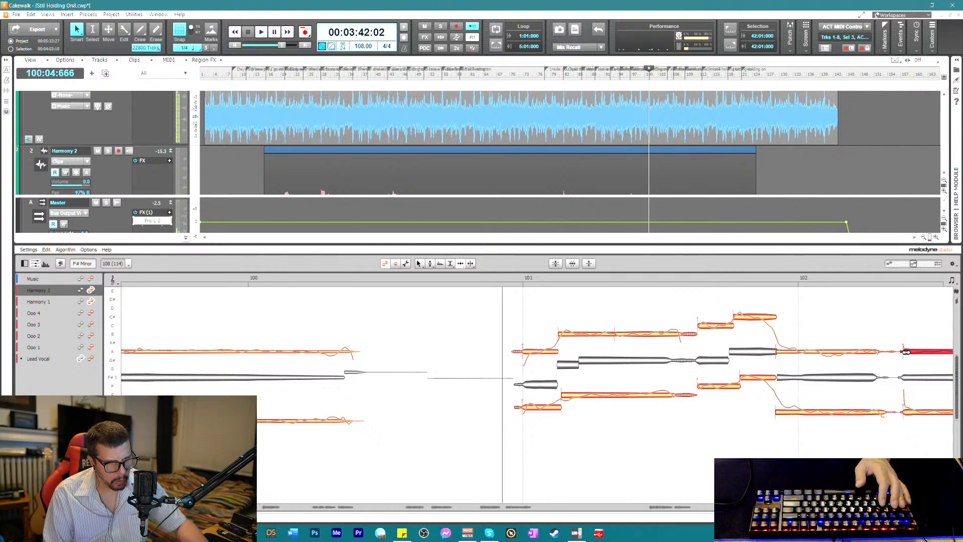
key("space")
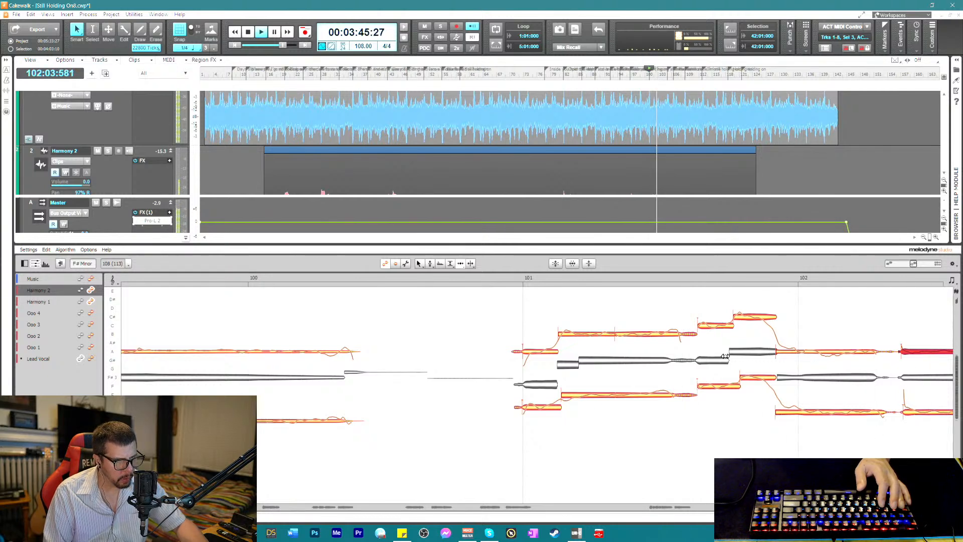
key("space")
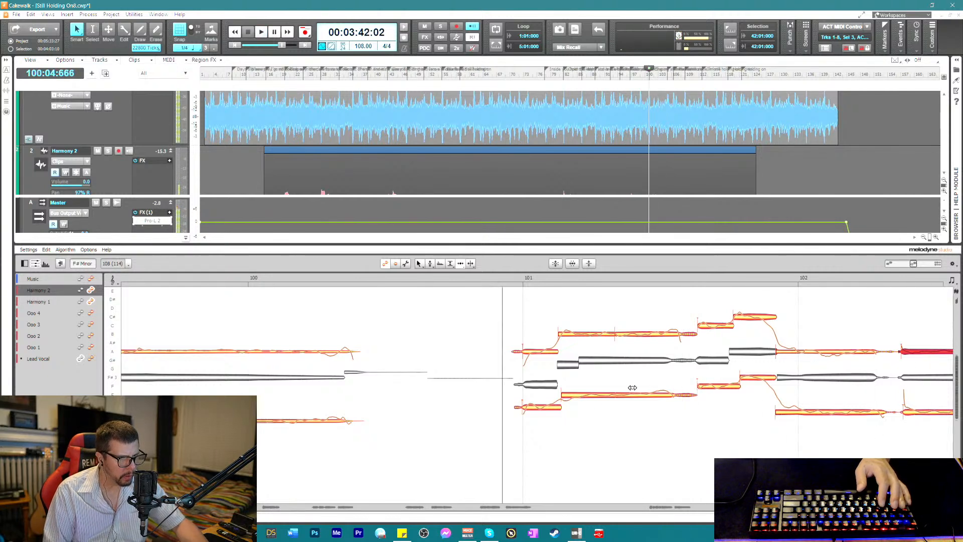
- Adjust the pitch fluctuation of the sustained bar 101 notes in Harmony 1 and Harmony 2, taking Harmony 2's second segment to -97%
right_click(582, 412)
left_click(560, 414)
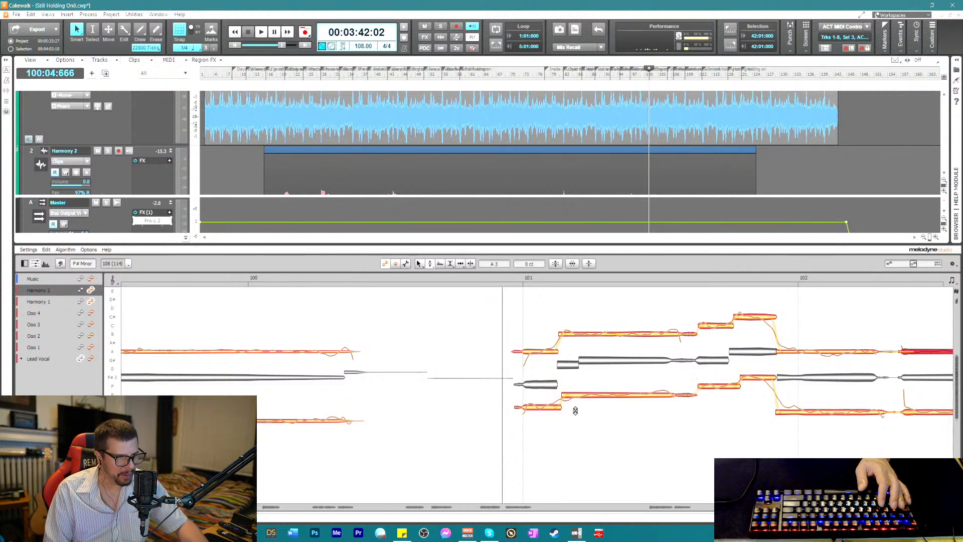
right_click(605, 398)
left_click(604, 412)
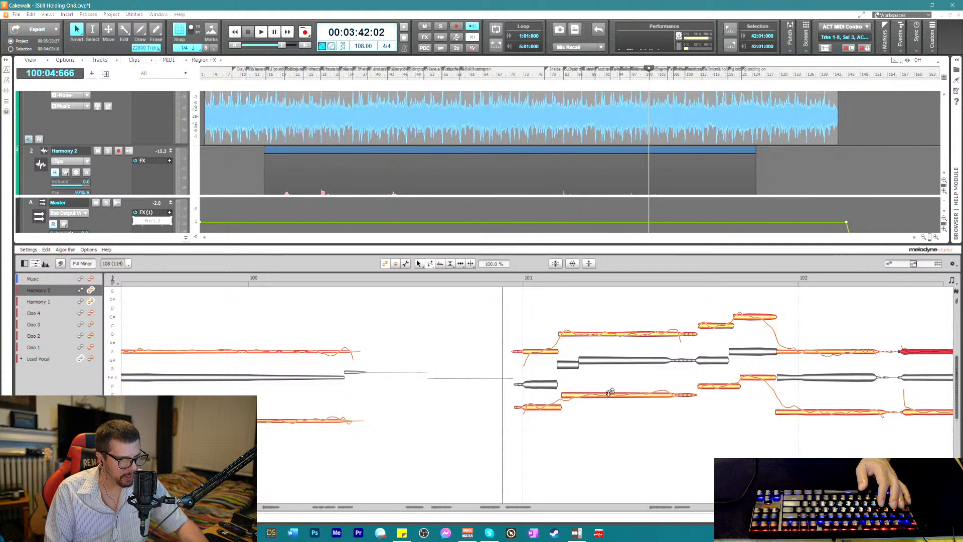
left_click(611, 396)
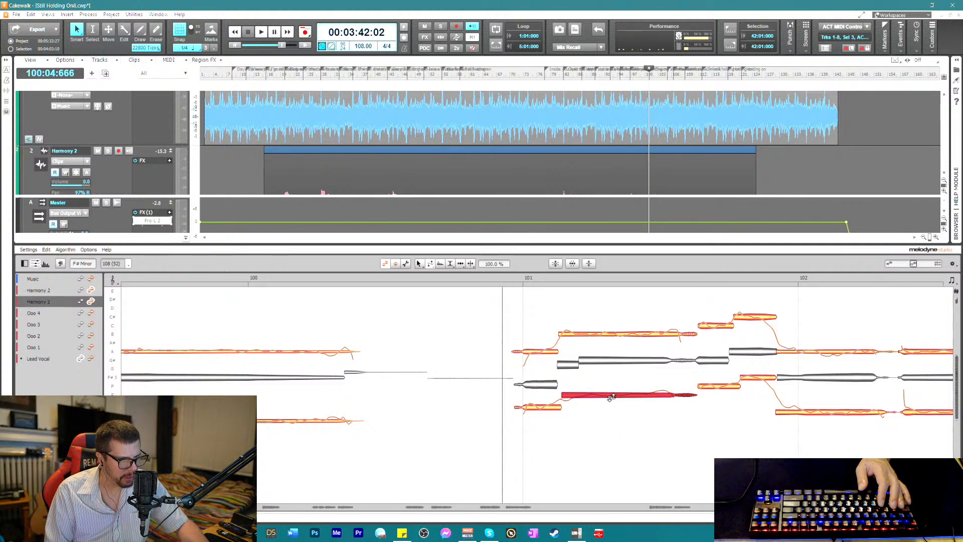
left_click(618, 335)
left_click(598, 333)
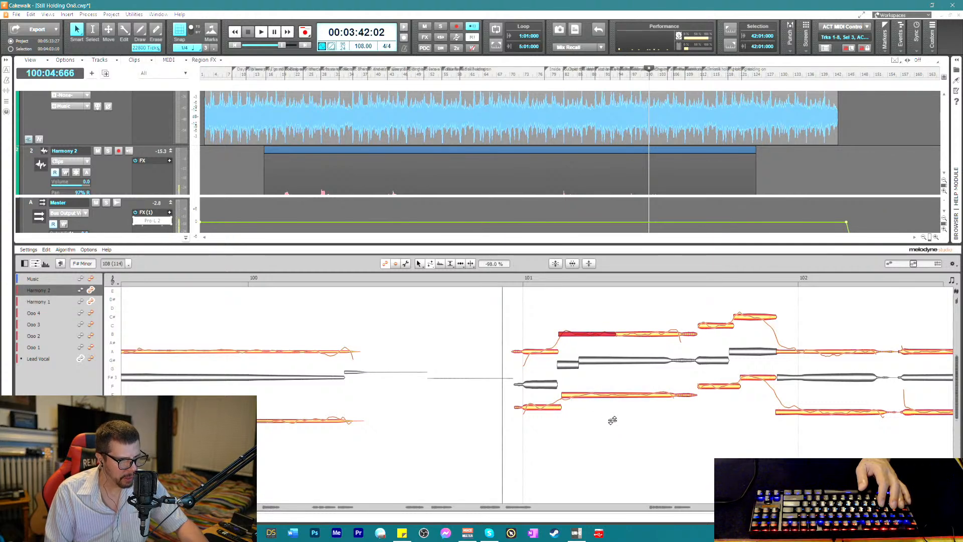
left_click(664, 335)
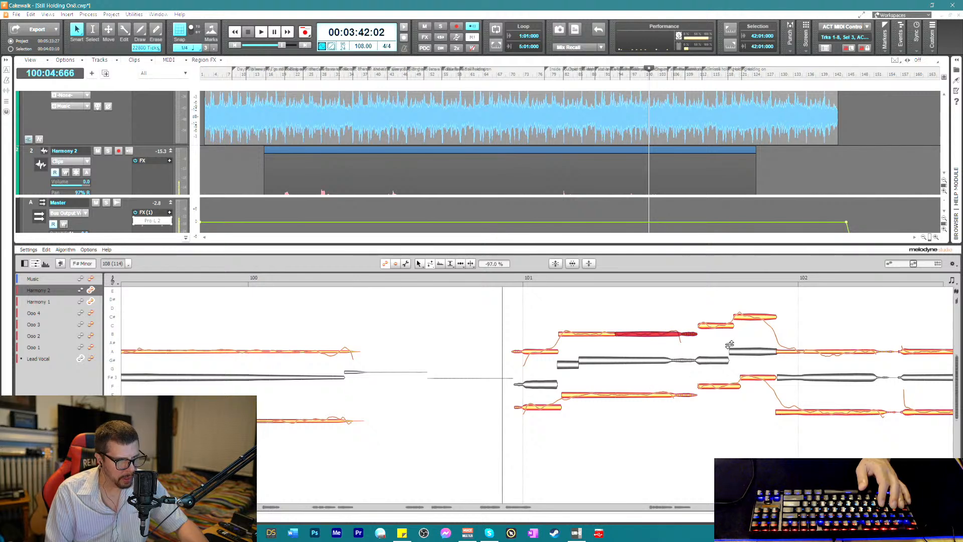
key("space")
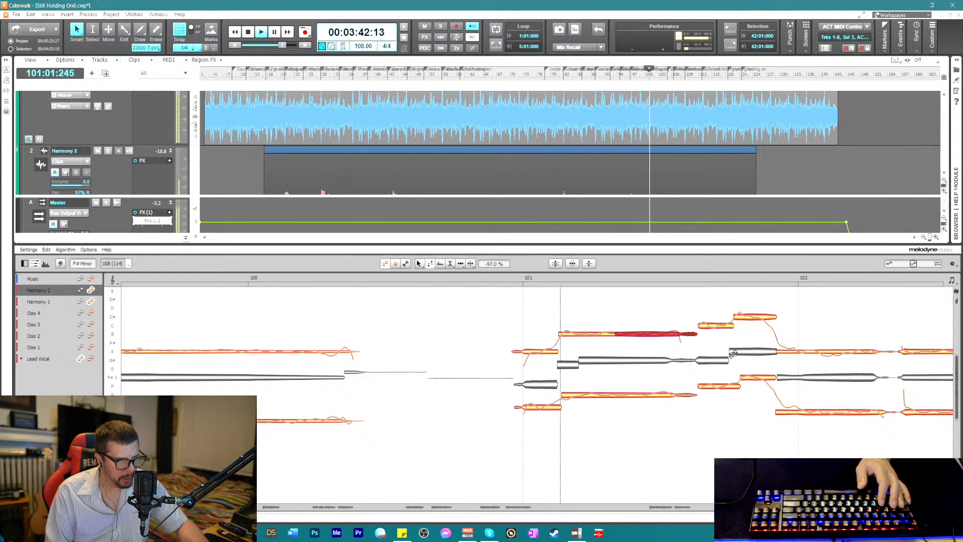
- Adjust the pitch fluctuation of Harmony 2's last note in bar 101, and set its long note entering bar 102 to 9%
left_click(751, 316)
key("space")
left_click(792, 351)
key("space")
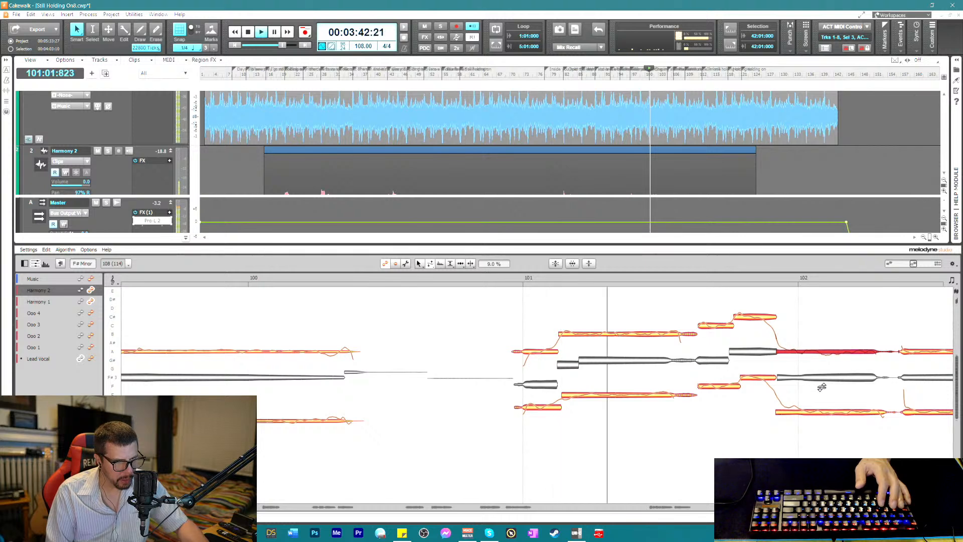
- Set the pitch fluctuation of Harmony 1's long note entering bar 102 to 43% and its sustained bar 101 note to -38%
left_click(820, 412)
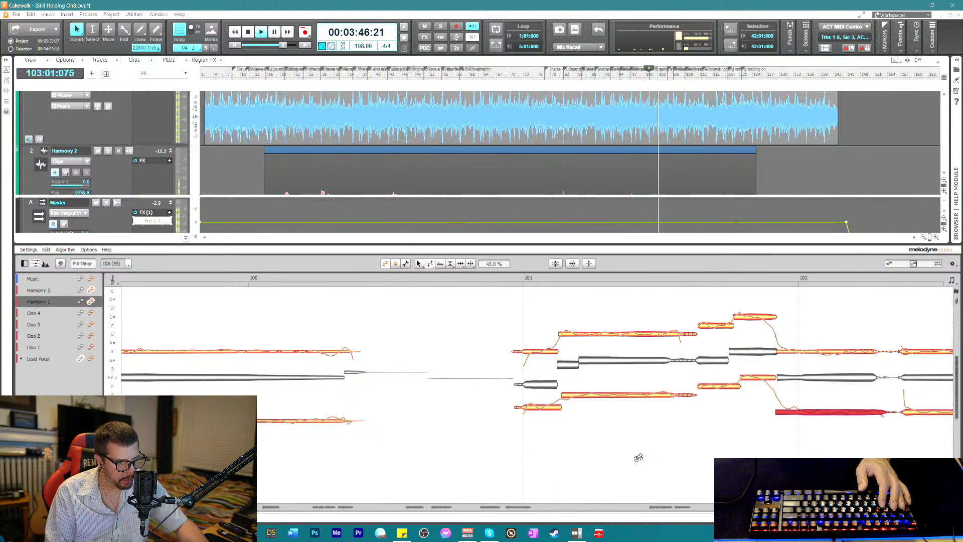
key("space")
key("space")
left_click(583, 396)
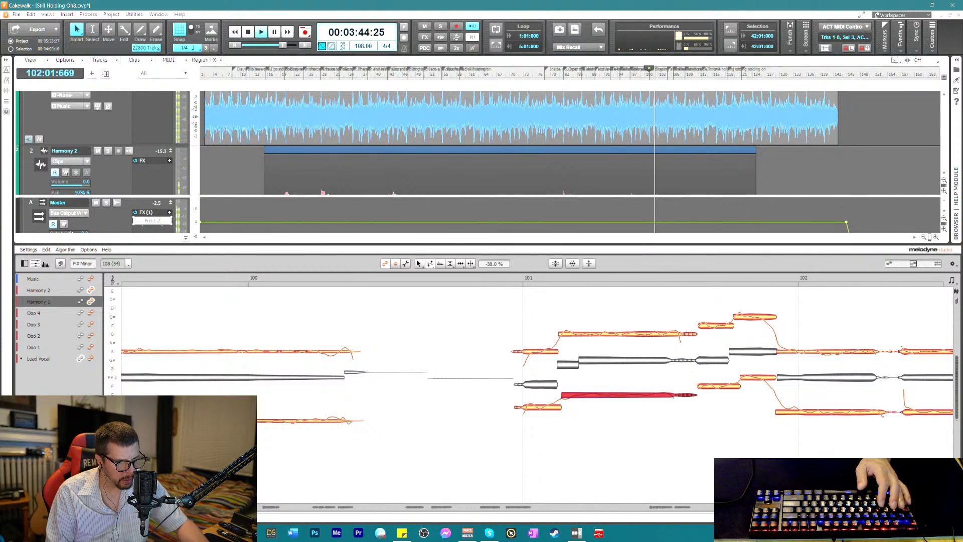
key("space")
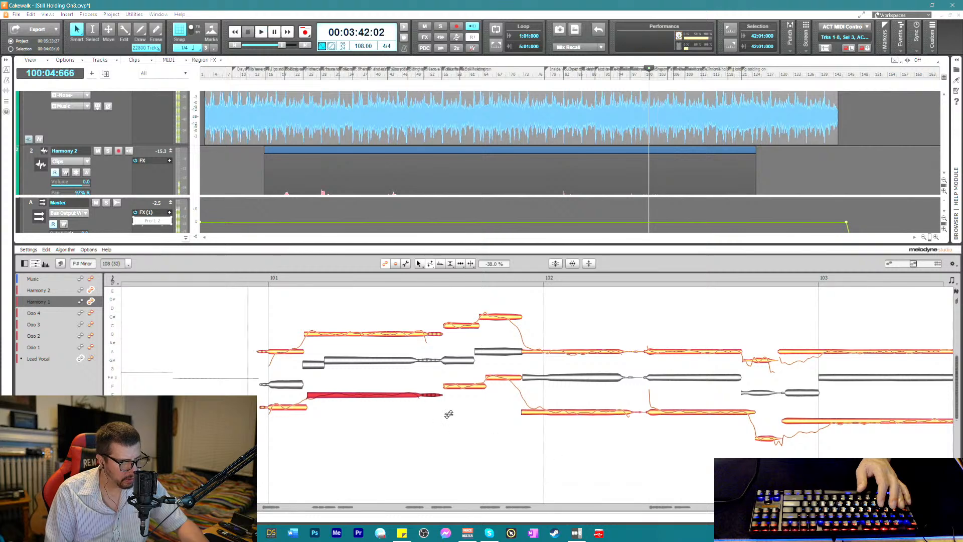
- Move the starts of Harmony 1's last two notes in bar 101 earlier with the Time Tool, and audition them
right_click(449, 414)
left_click(480, 396)
key("space")
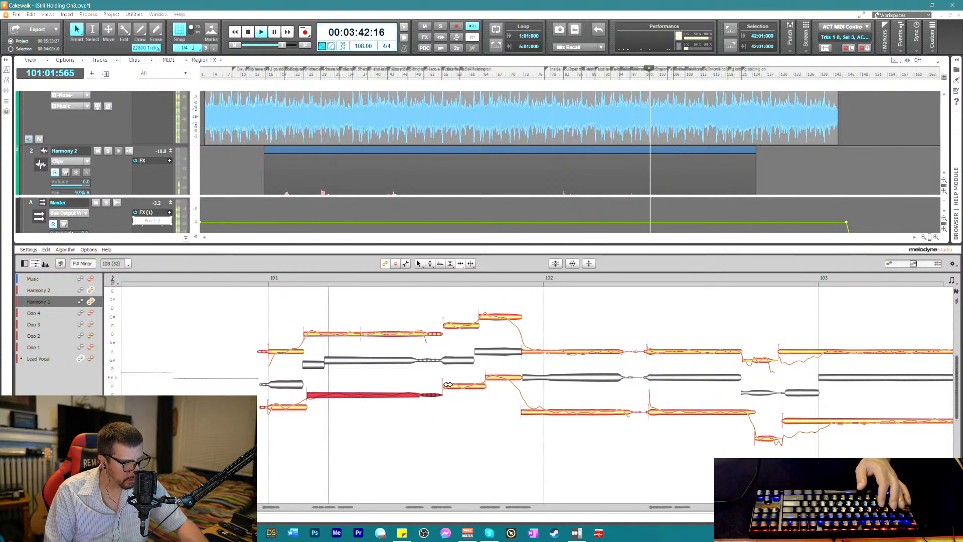
left_click(447, 387)
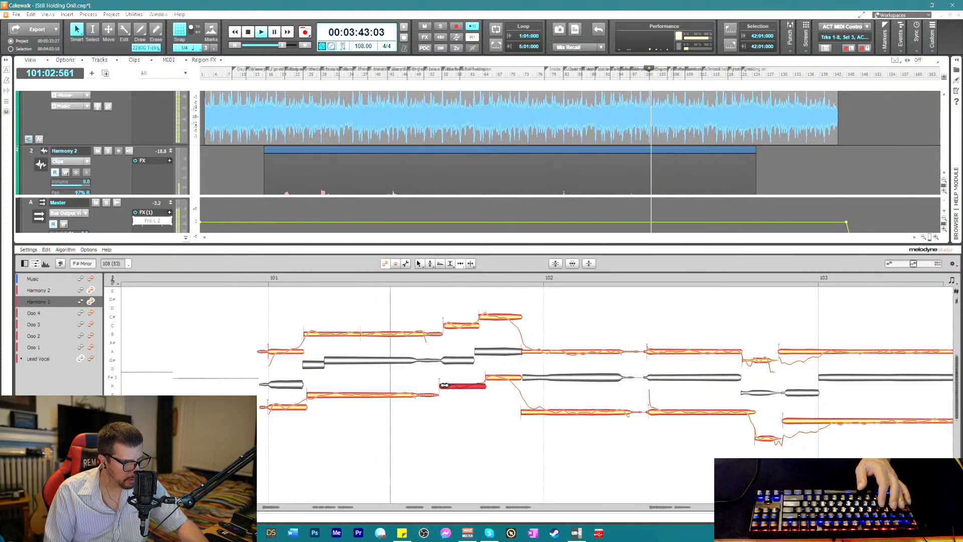
left_click(494, 377)
key("space")
key("space")
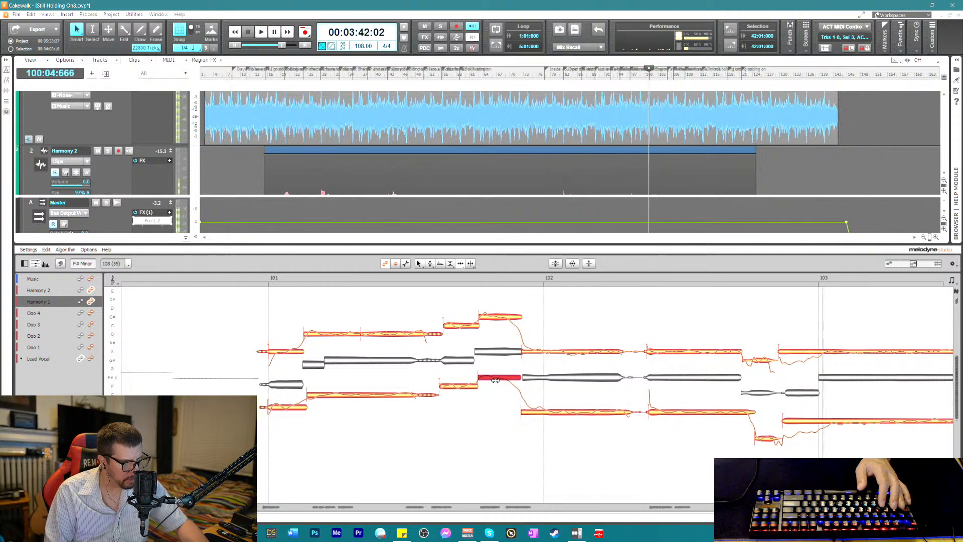
- Move the start of Harmony 2's last note in bar 101 earlier and its following long note slightly later, and audition them
left_click(483, 315)
left_click_drag(482, 316, 478, 316)
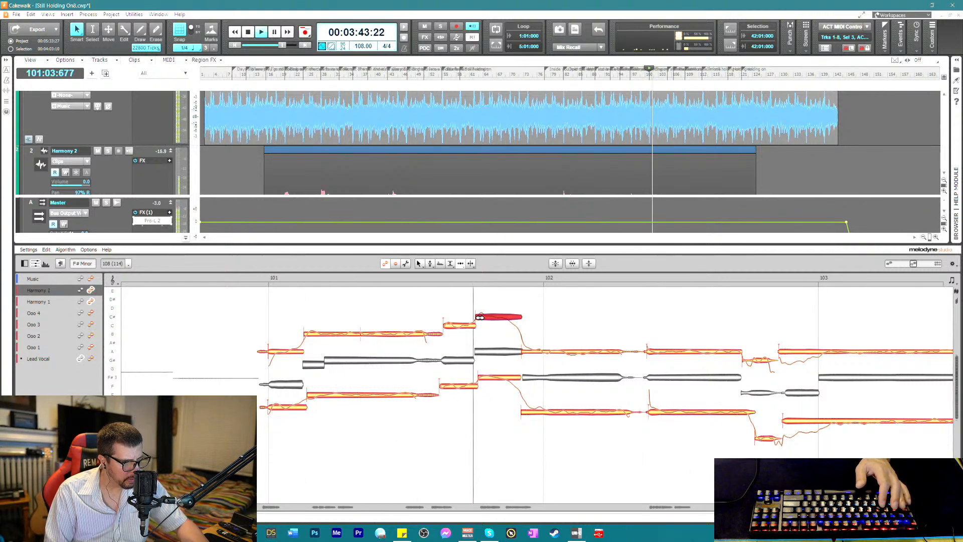
left_click(531, 353)
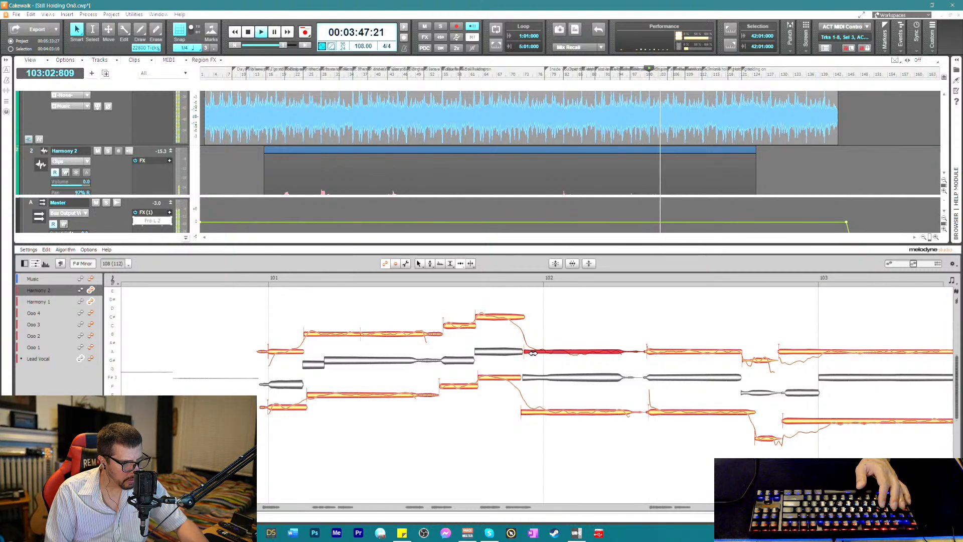
key("space")
key("space")
- Try moving the start of Harmony 1's long note just before bar 102 slightly later, and undo the move
left_click(526, 412)
left_click_drag(526, 412, 528, 412)
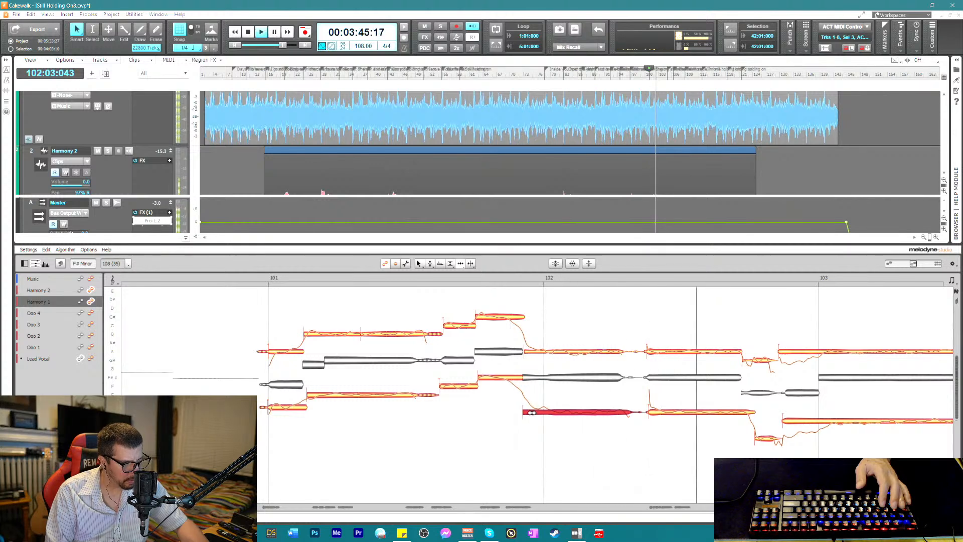
key("ctrl+z")
- Move the start of Harmony 1's second note in bar 102 slightly earlier while auditioning the passage
key("space")
key("space")
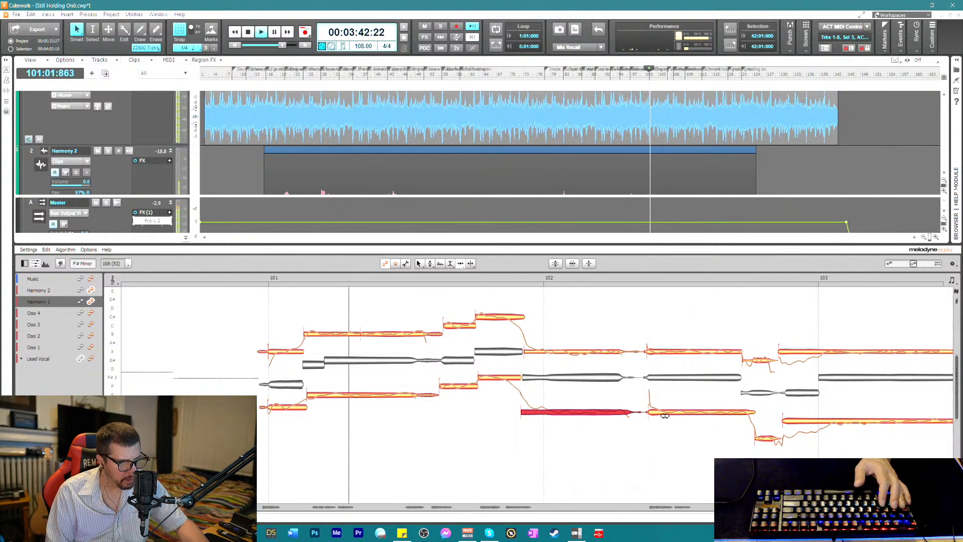
left_click(671, 411)
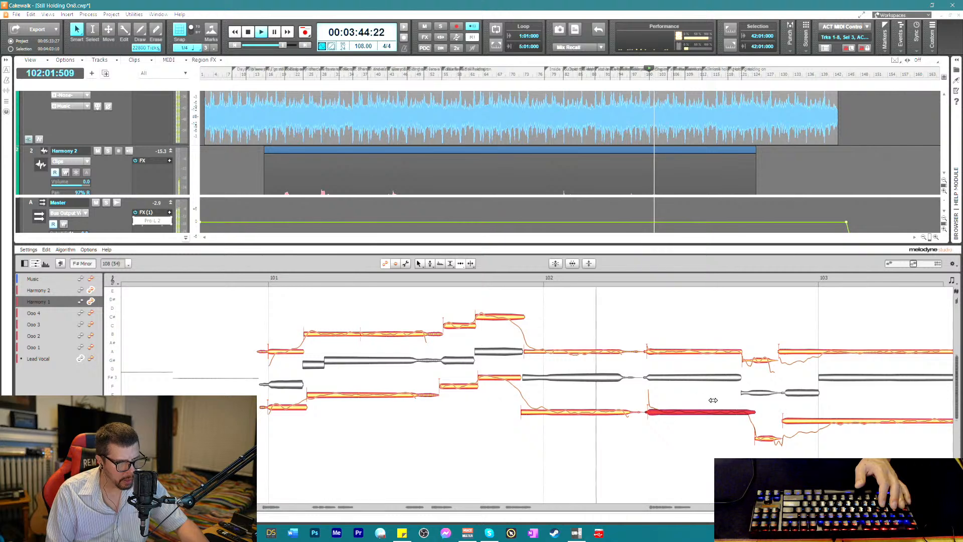
key("space")
- Lower the level of Harmony 2's last two notes in bar 101 by 2.40 dB with the Amplitude Tool
left_click_drag(449, 311, 495, 329)
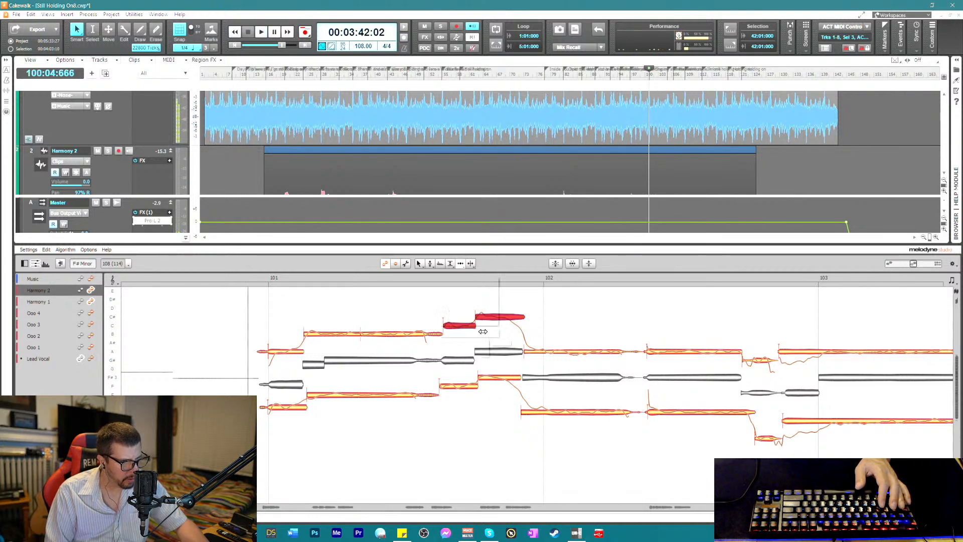
right_click(466, 331)
left_click(473, 332)
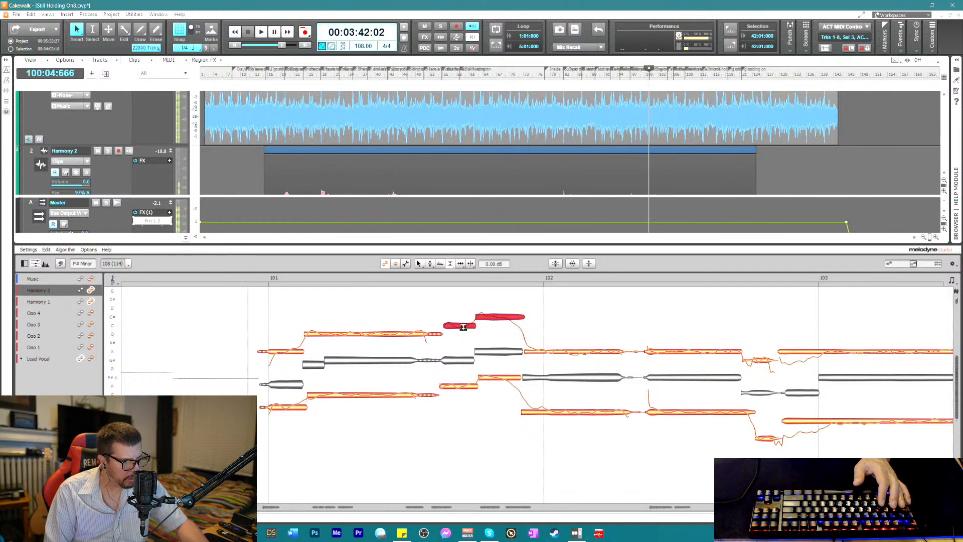
key("space")
- Move Harmony 2's last two notes in bar 101 slightly earlier with the Time Tool, and audition them with the lead vocal
right_click(464, 335)
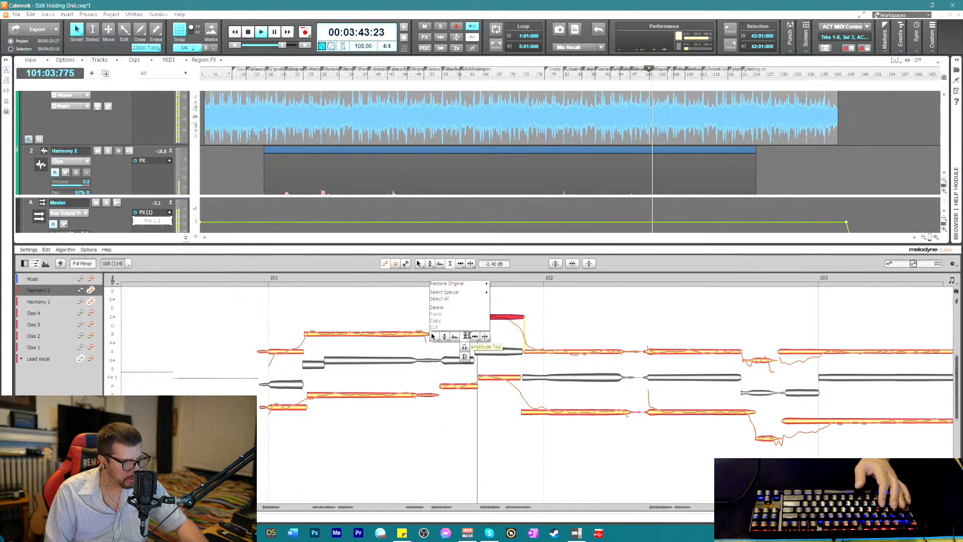
left_click(455, 332)
key("space")
key("space")
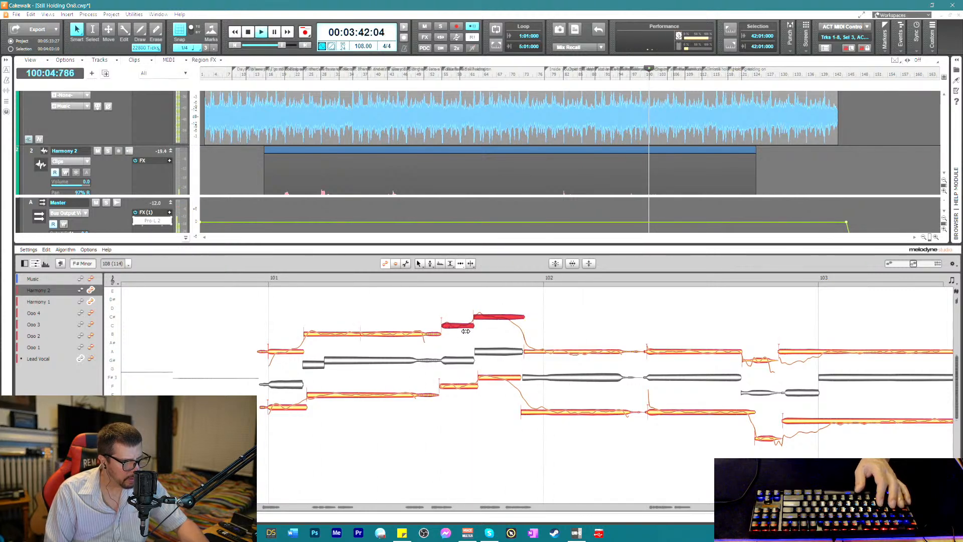
left_click(548, 305)
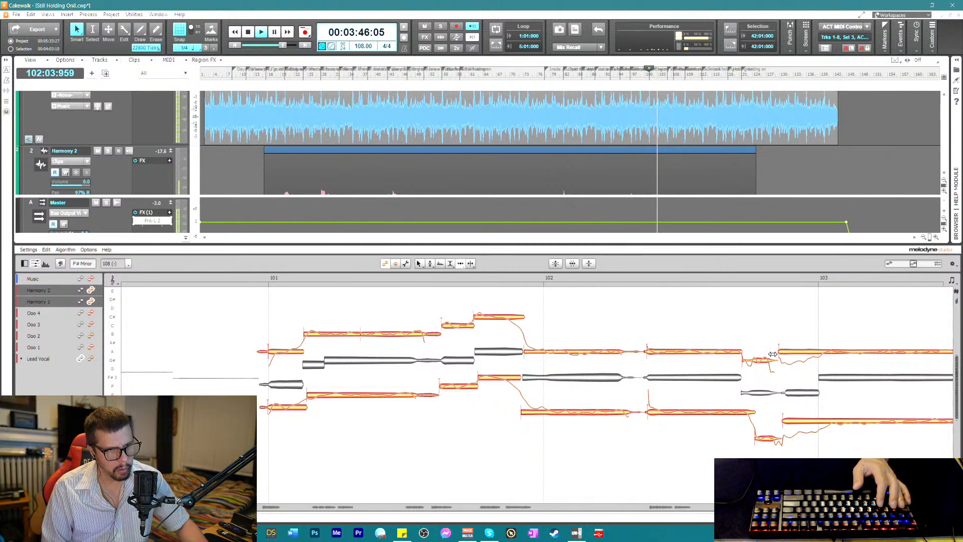
key("space")
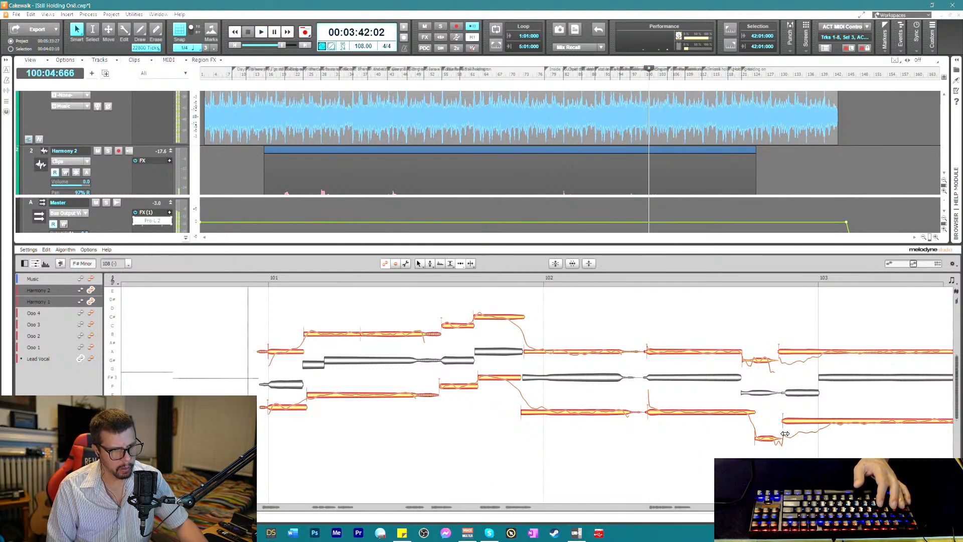
- Move Harmony 1's short note late in bar 102 earlier, and both harmonies' following long notes slightly later
left_click(758, 438)
key("space")
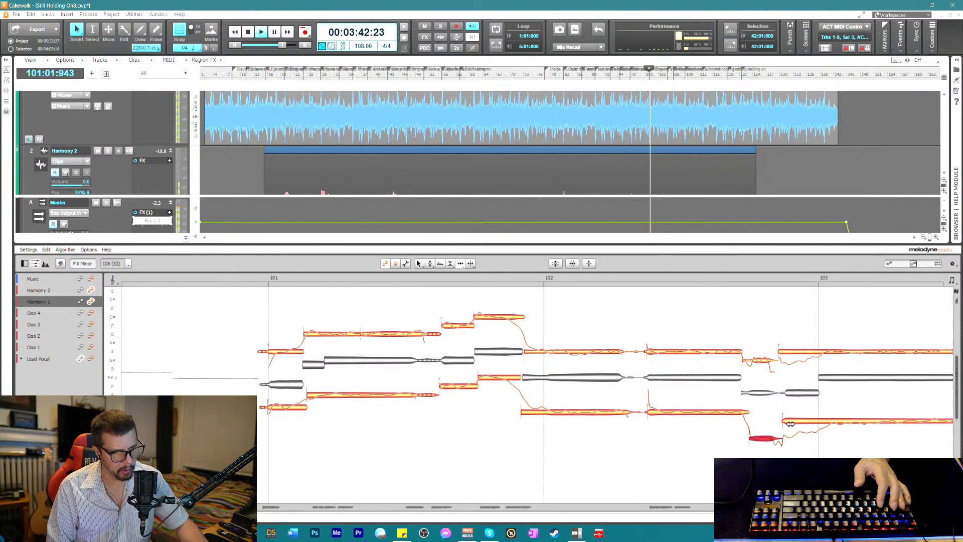
left_click(792, 421)
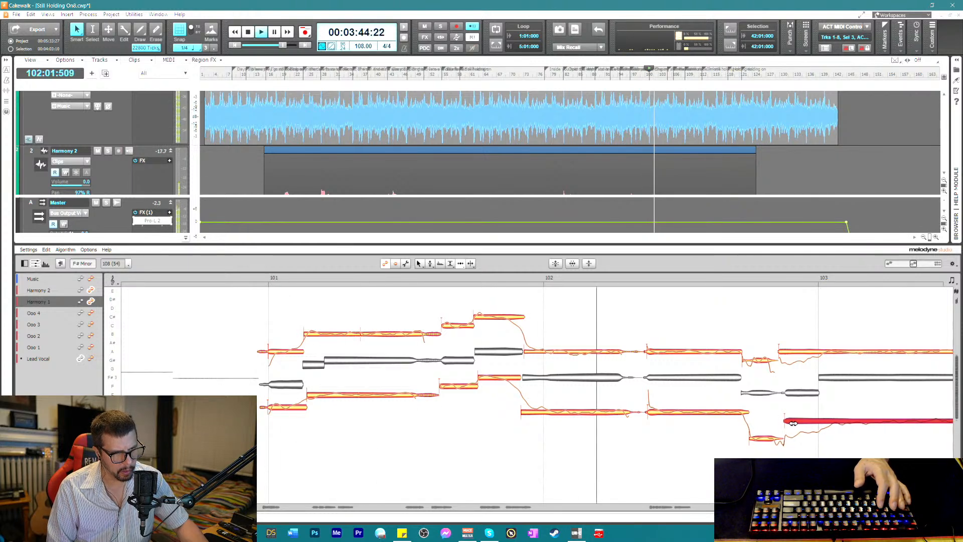
left_click(795, 365)
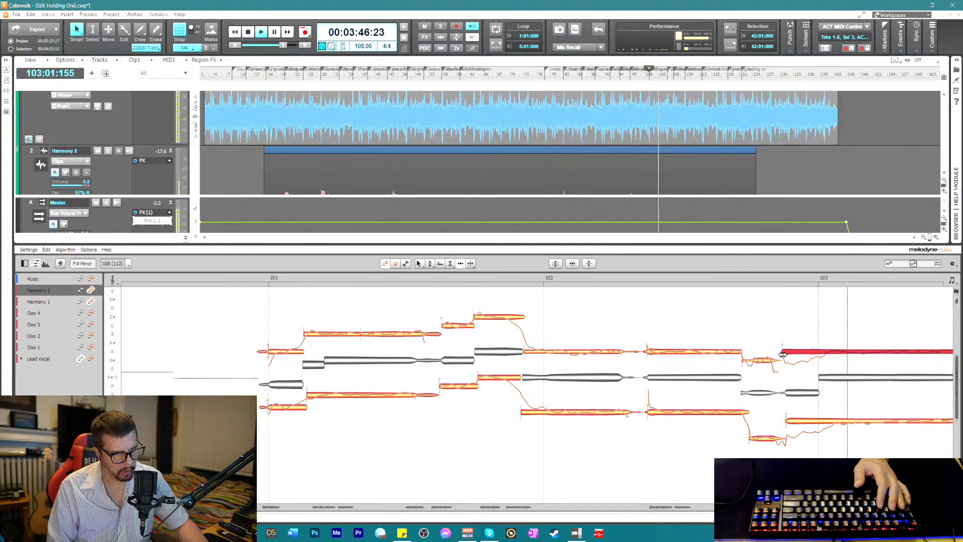
key("space")
- Switch to the Note Separation Tool over Harmony 2's long note leading into bar 103
right_click(831, 366)
left_click(813, 354)
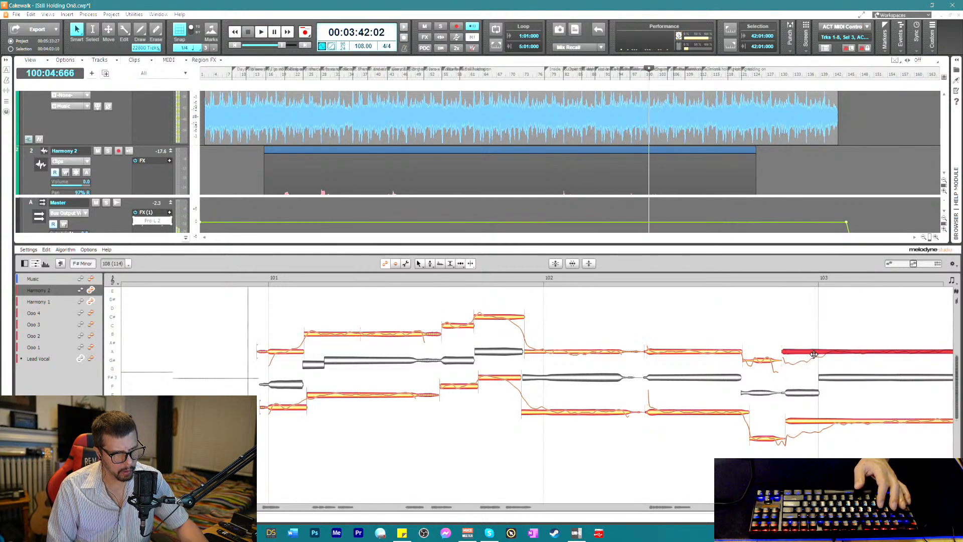
- Split the long sustained notes of Harmony 2 and Harmony 1 near the start of bar 103
double_click(821, 351)
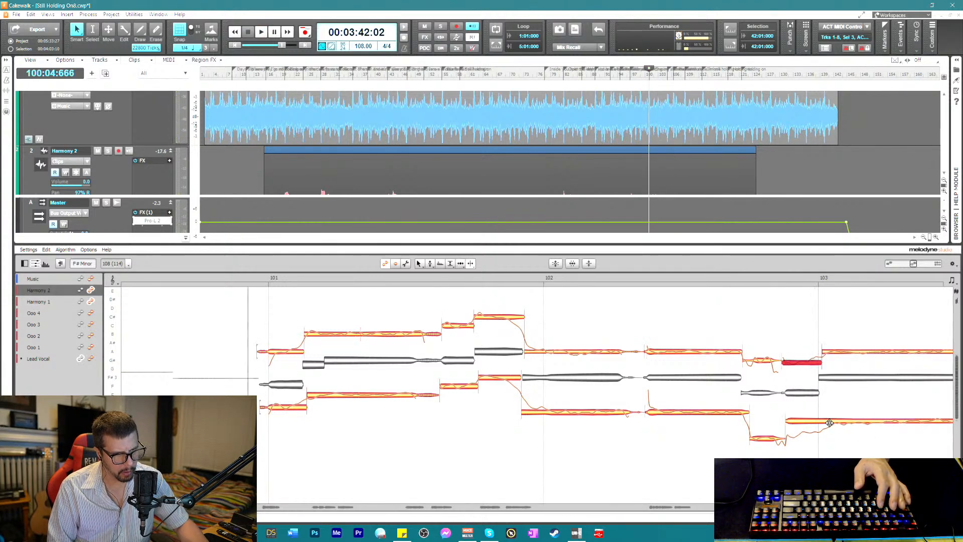
left_click(829, 423)
double_click(830, 421)
- Shift the split points of both harmony notes to line up with the start of bar 103, and play the passage
right_click(803, 433)
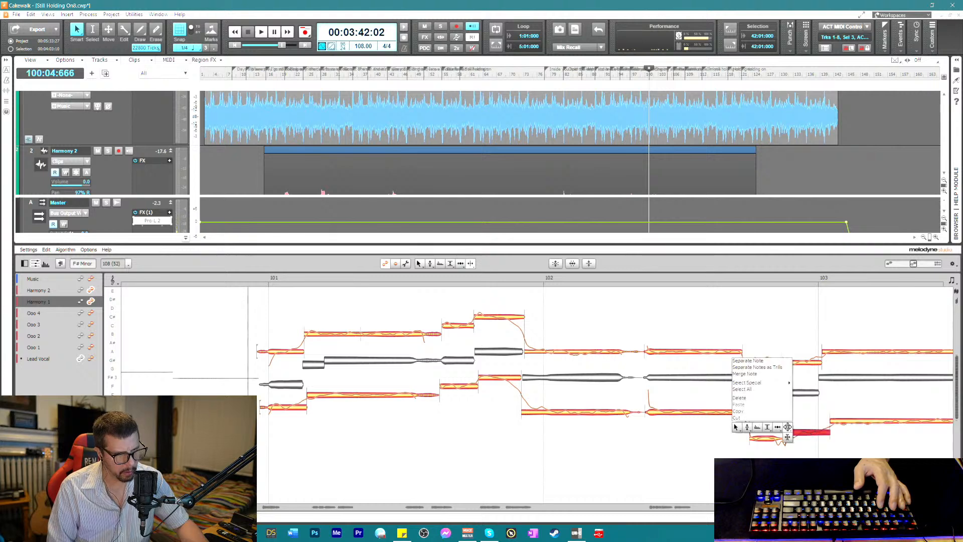
key("Escape")
key("space")
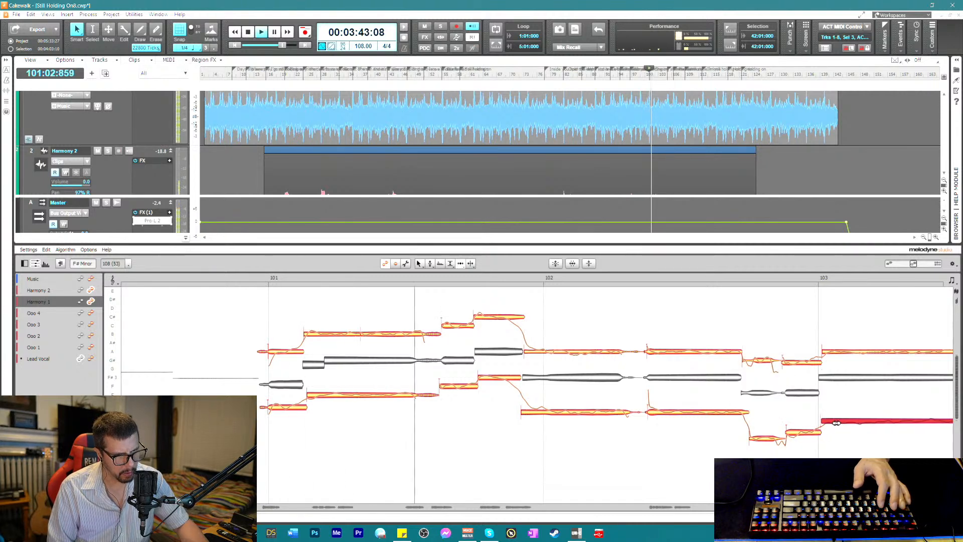
left_click(827, 352)
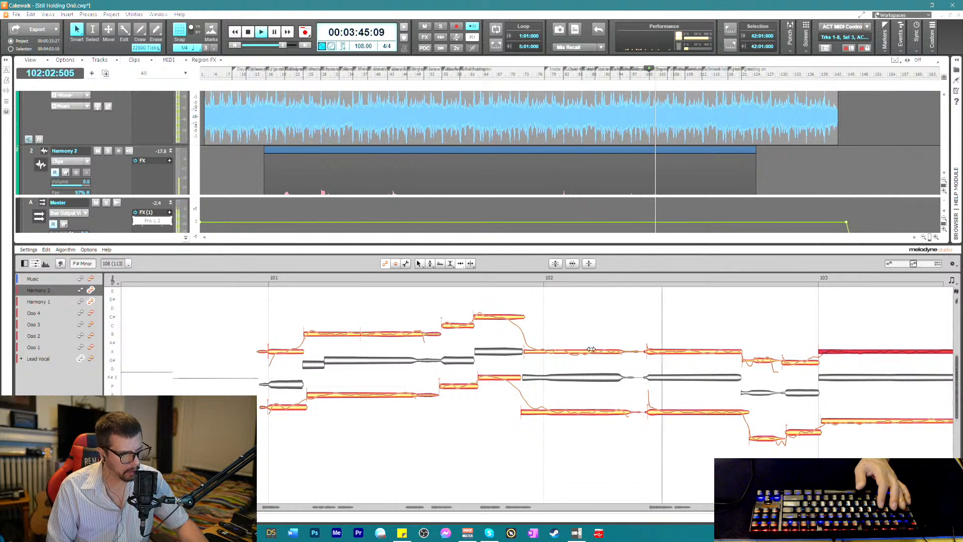
key("space")
key("space")
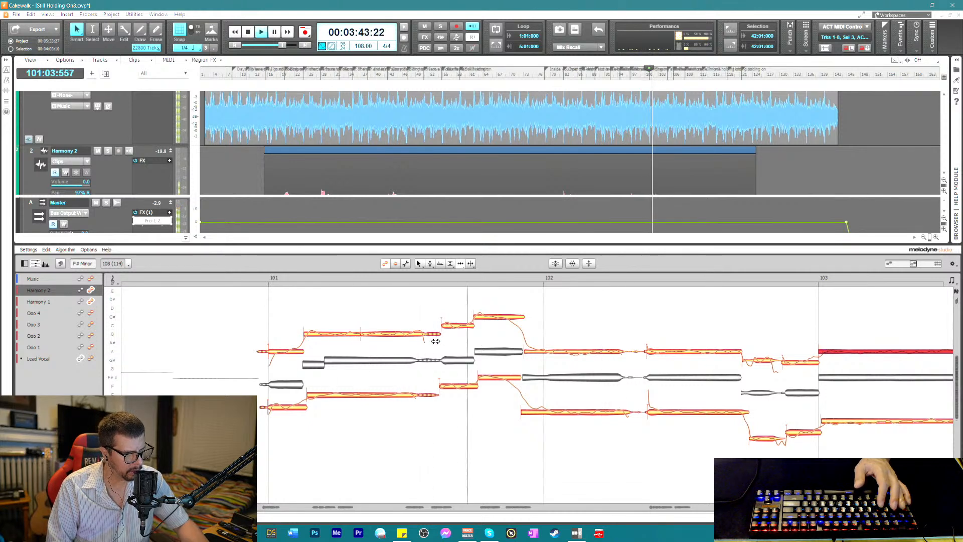
key("space")
- Separate the short tail from the held Harmony 2 note on B in bar 101
right_click(431, 342)
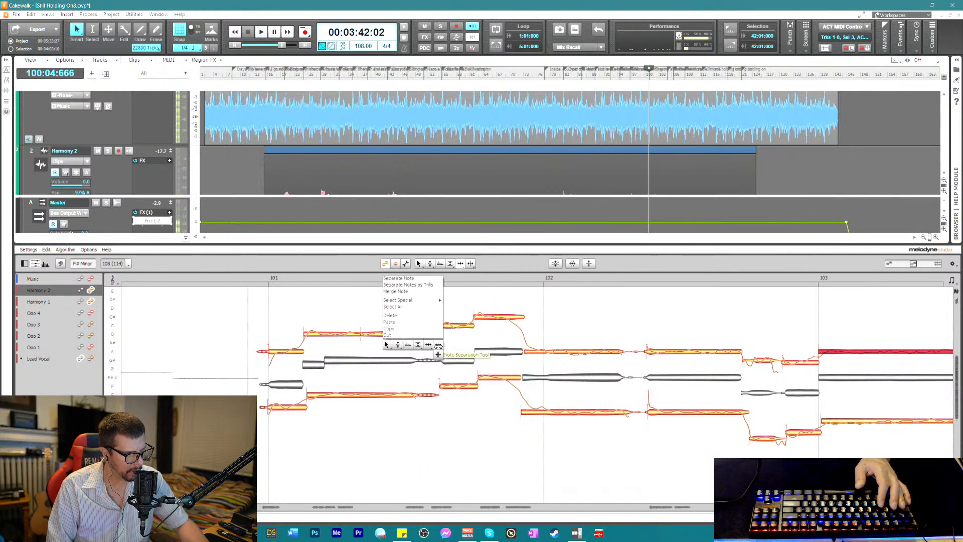
left_click(430, 339)
left_click(426, 333)
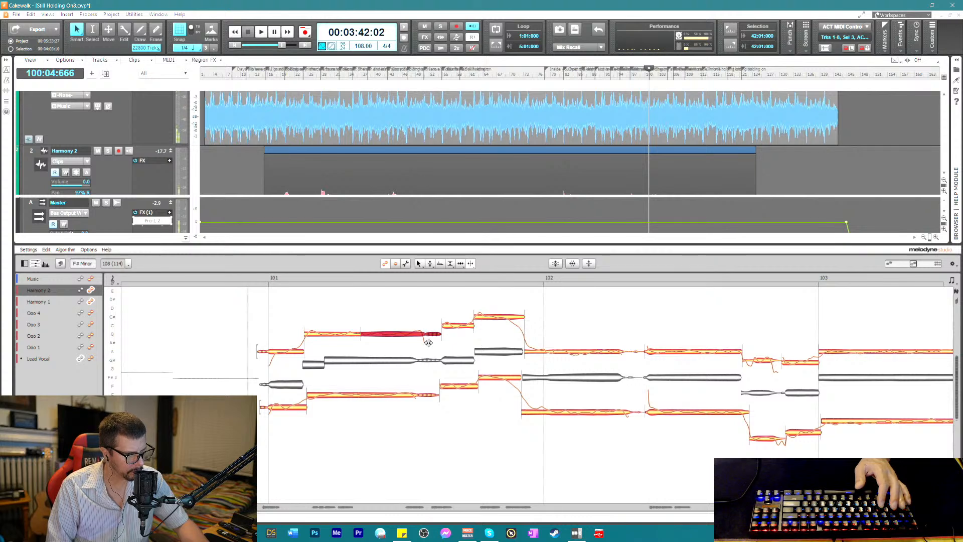
right_click(423, 359)
left_click(421, 335)
key("space")
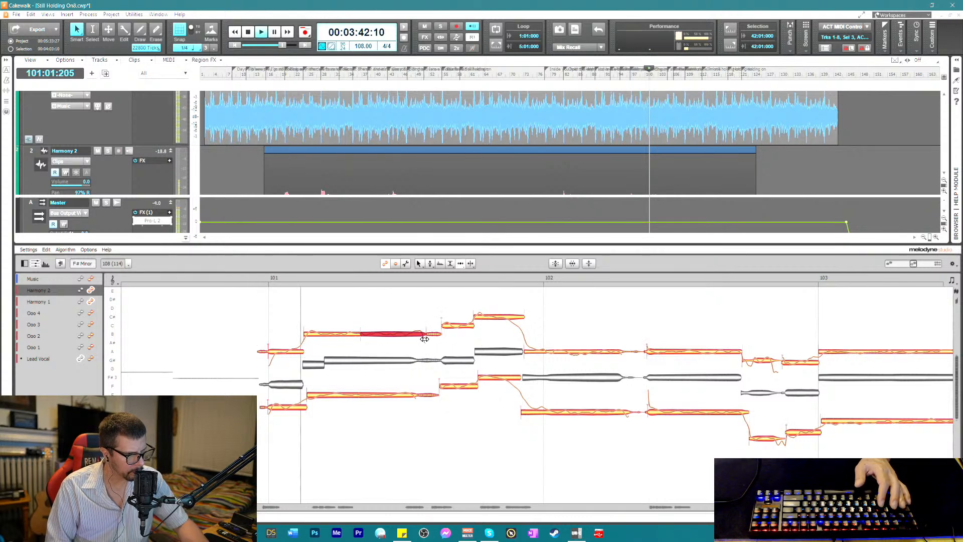
- Lower the amplitude of the separated Harmony 2 tail in bar 101 to -3.24 dB with the Amplitude tool and audition it
right_click(426, 344)
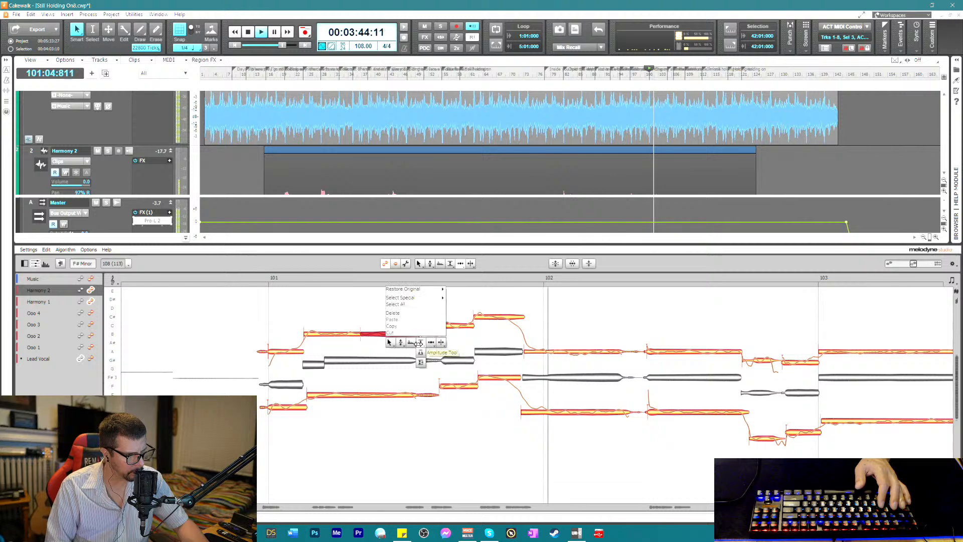
left_click(420, 341)
key("space")
key("space")
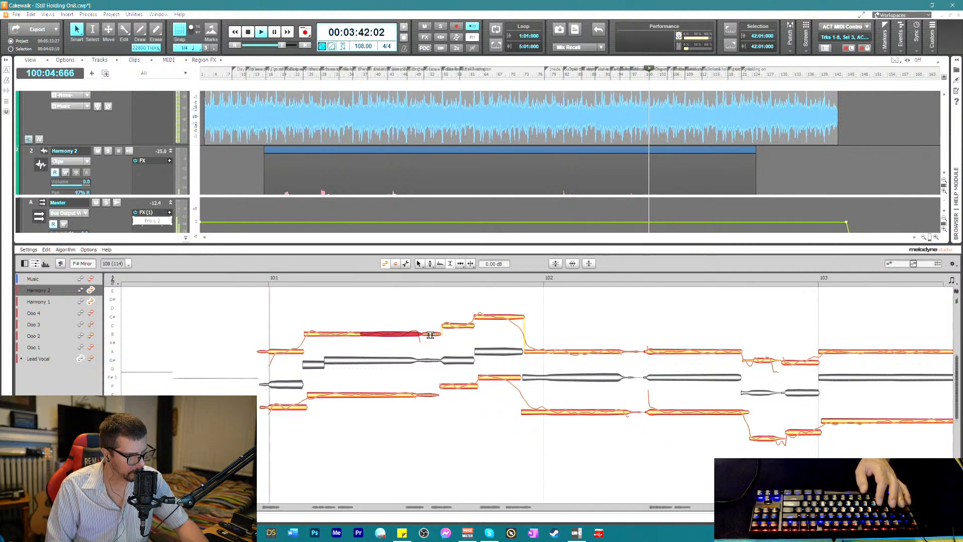
left_click_drag(430, 346, 440, 348)
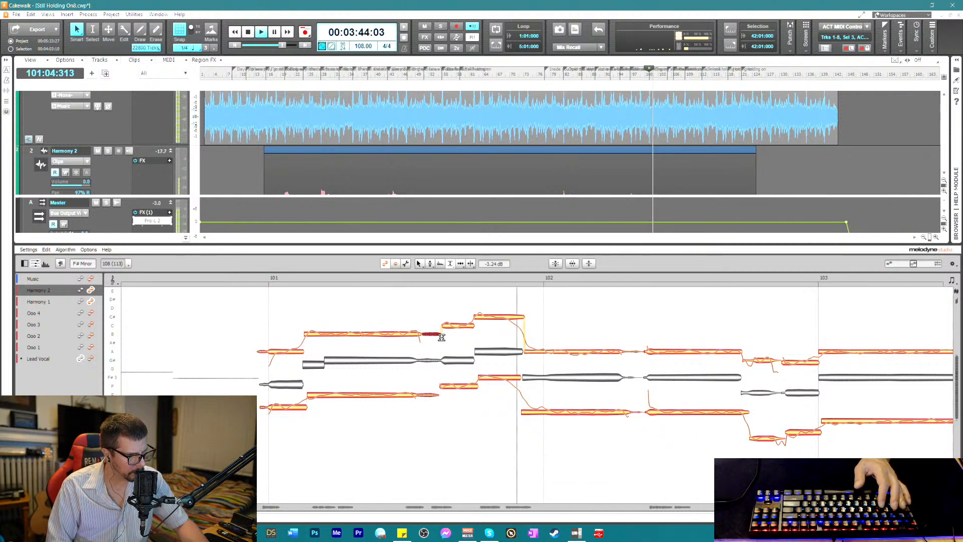
key("space")
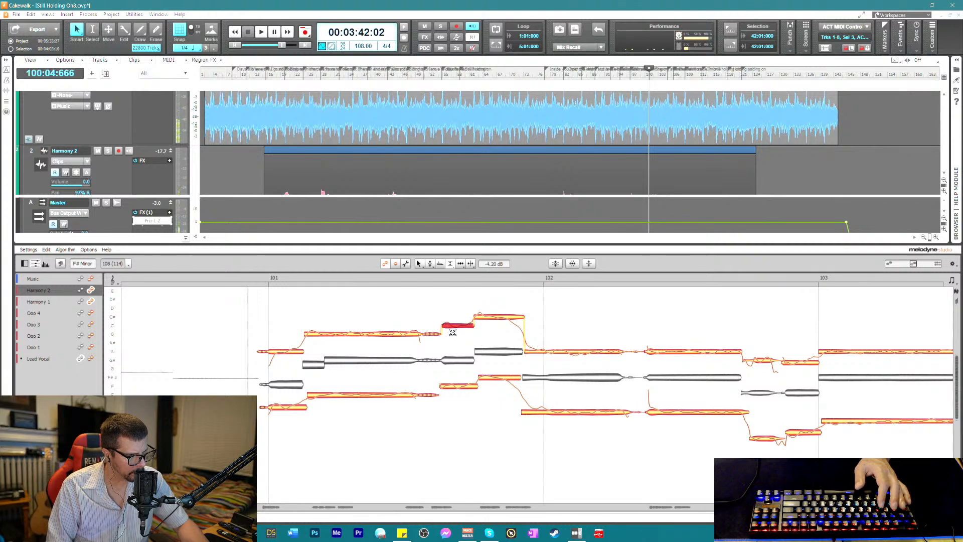
- Split the Harmony 2 note right after that tail near its start and lower the first part's amplitude to -7.68 dB
right_click(452, 332)
left_click(450, 326)
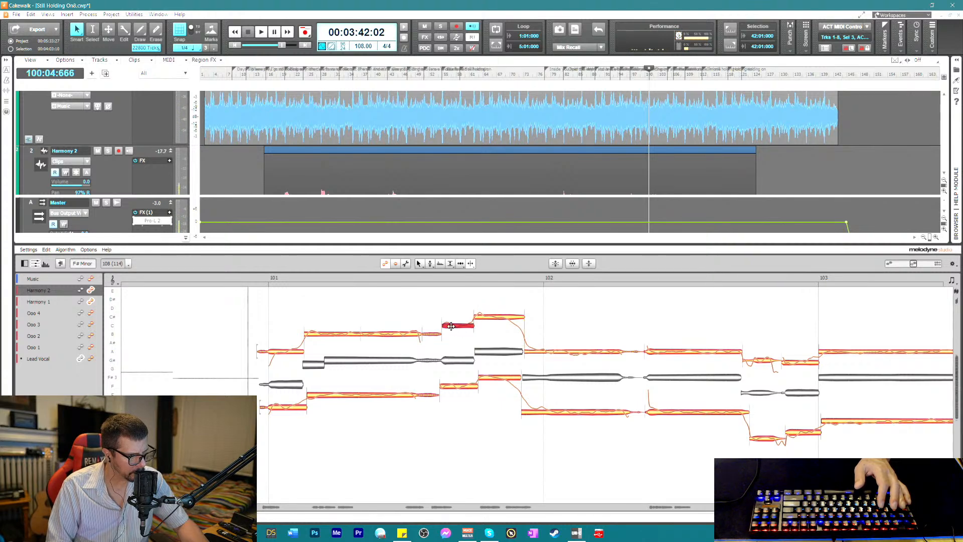
right_click(439, 346)
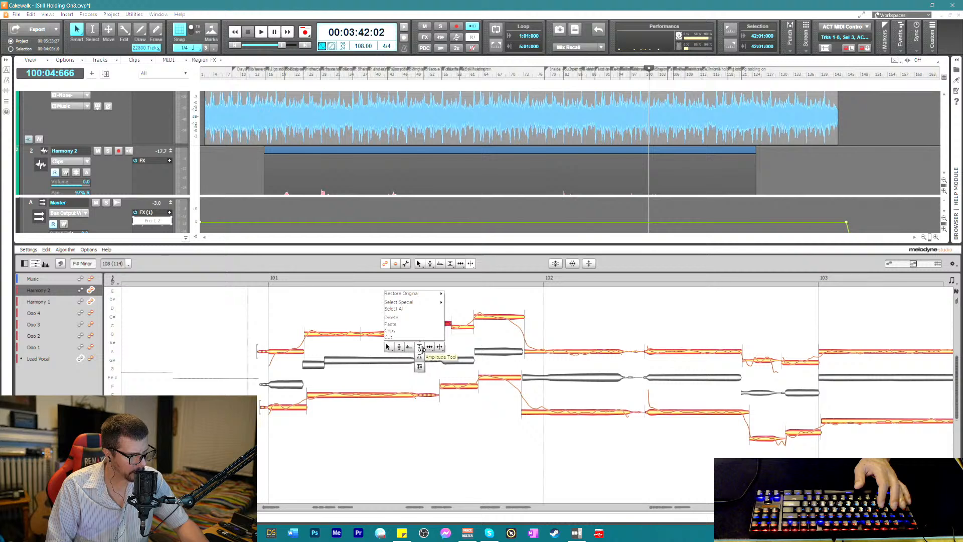
left_click(419, 347)
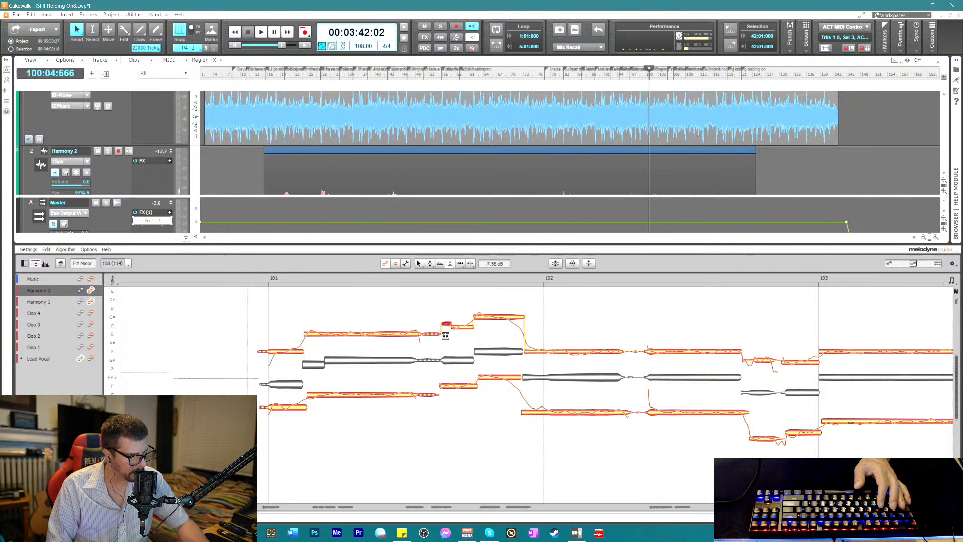
key("space")
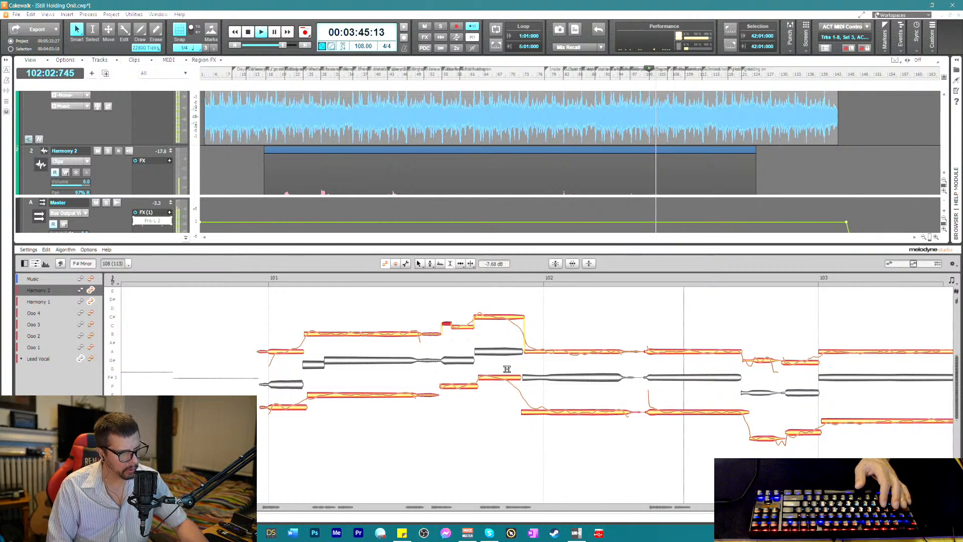
key("space")
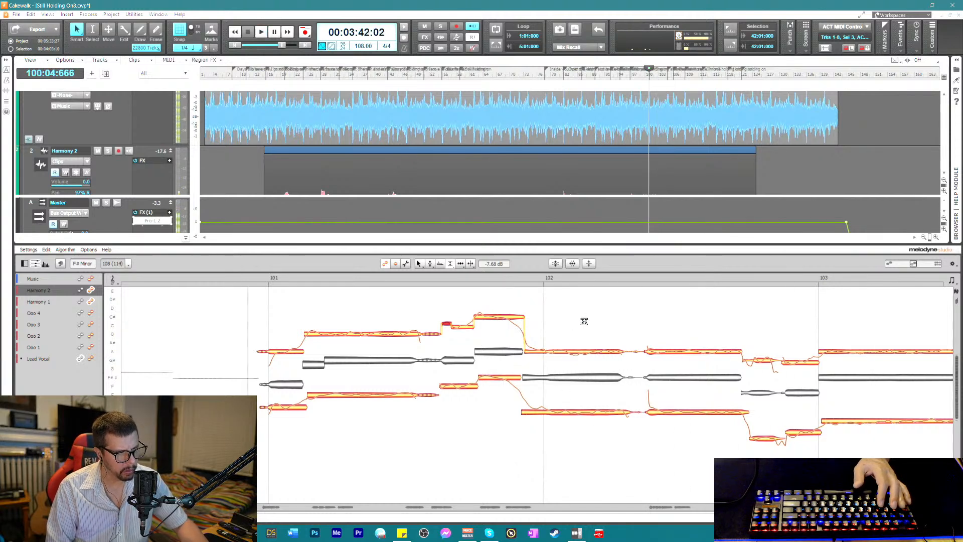
- Set the amplitude of the held Harmony 2 note on A in the second part of bar 102 to -2.16 dB
left_click(673, 352)
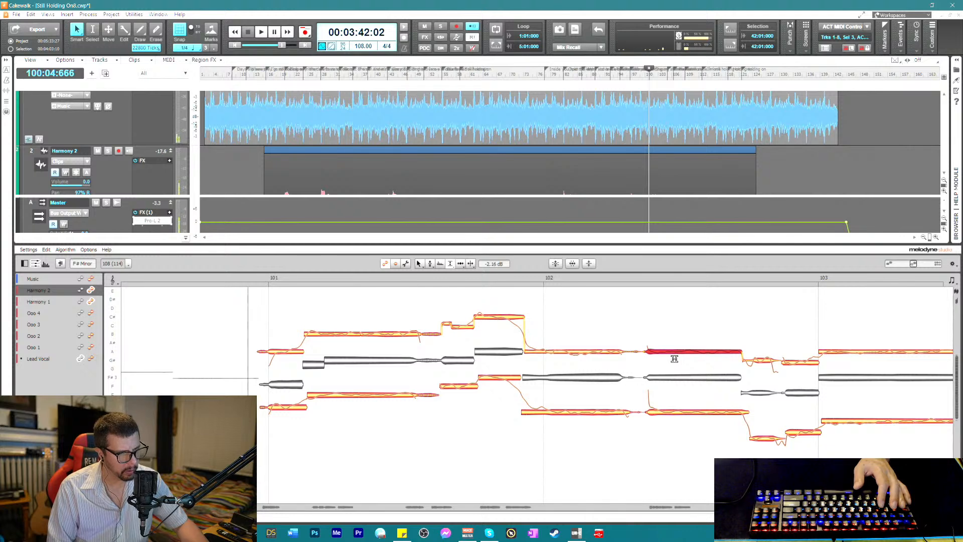
key("space")
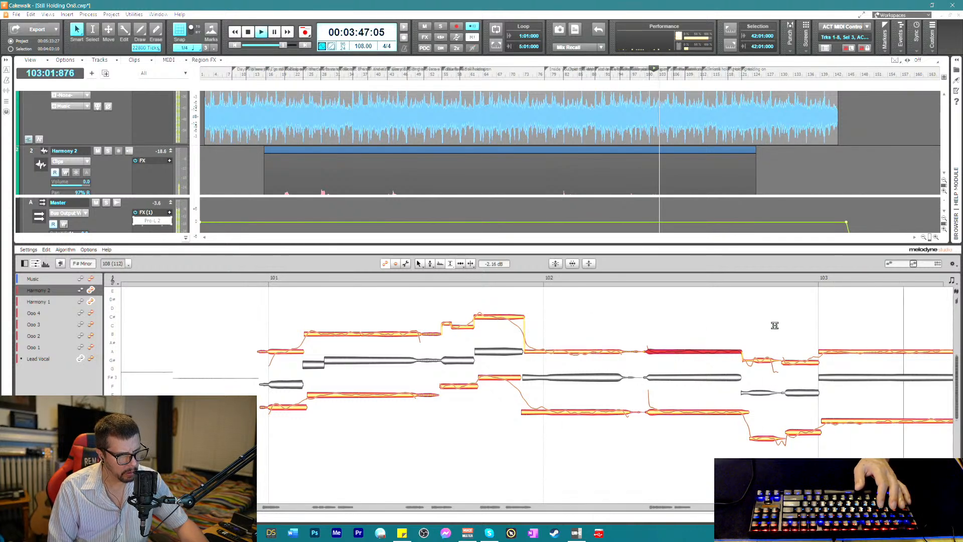
key("space")
- Select the two short Harmony 2 notes before bar 103 and tune them to G#3 at 0 cents
left_click_drag(764, 336, 786, 370)
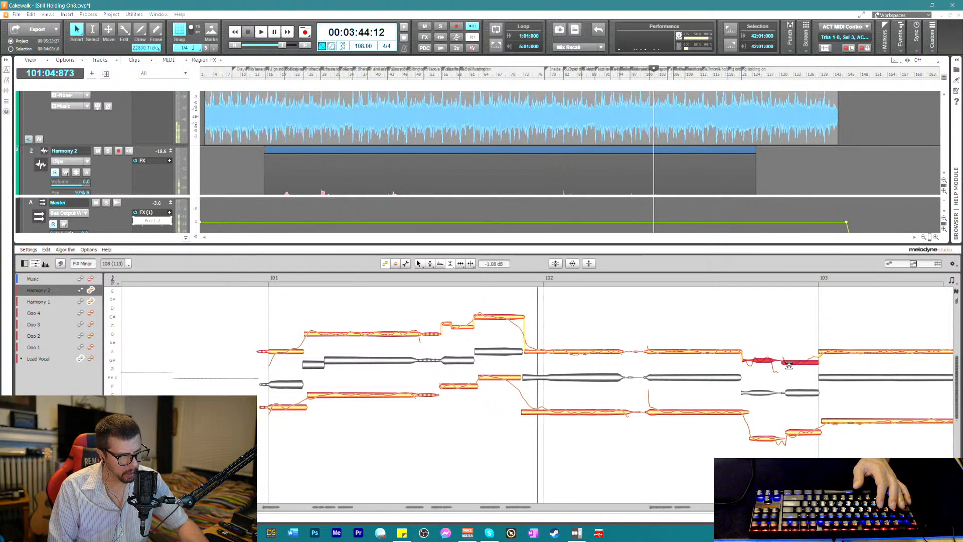
right_click(753, 365)
left_click(745, 364)
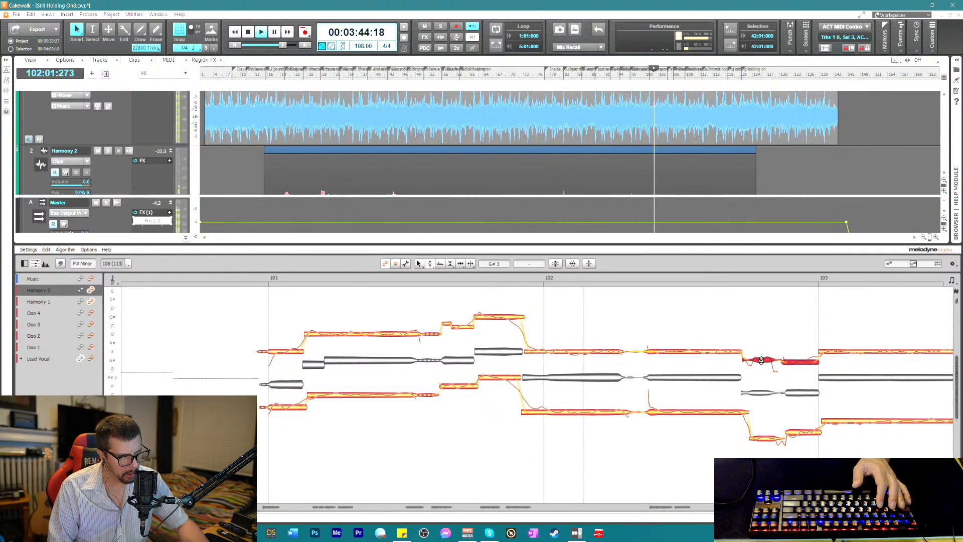
key("space")
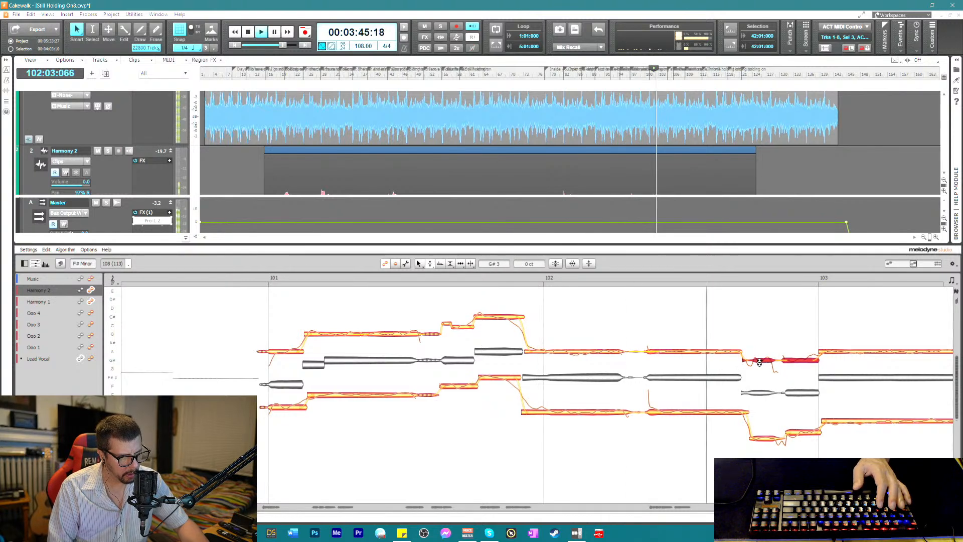
key("space")
- Tune the lowest short Harmony 1 note before bar 103 down to A#2 at 0 cents and audition the harmonies
left_click(768, 439)
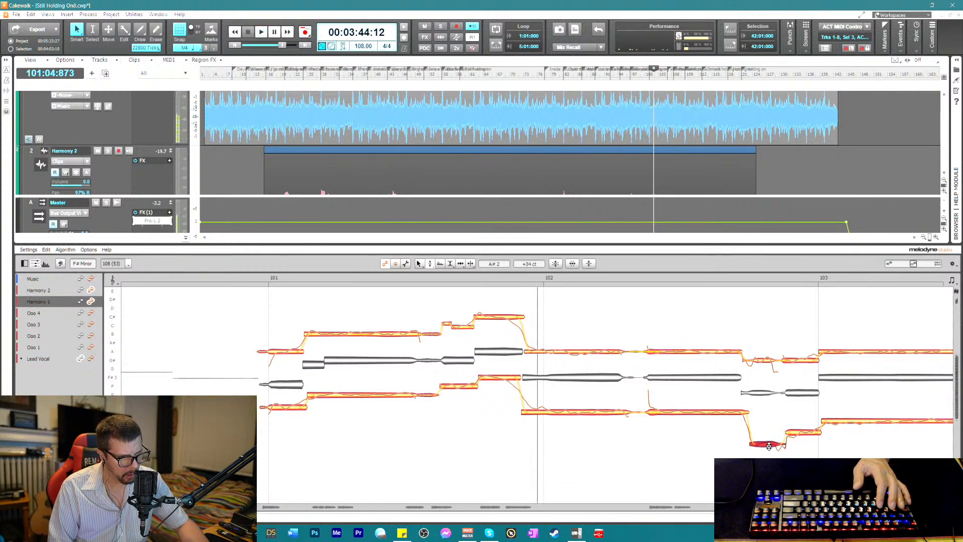
key("space")
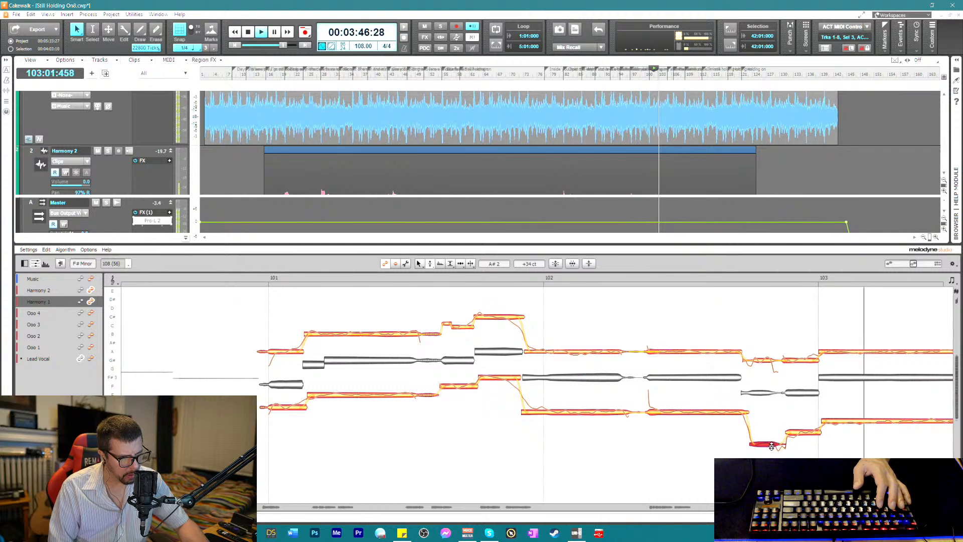
key("space")
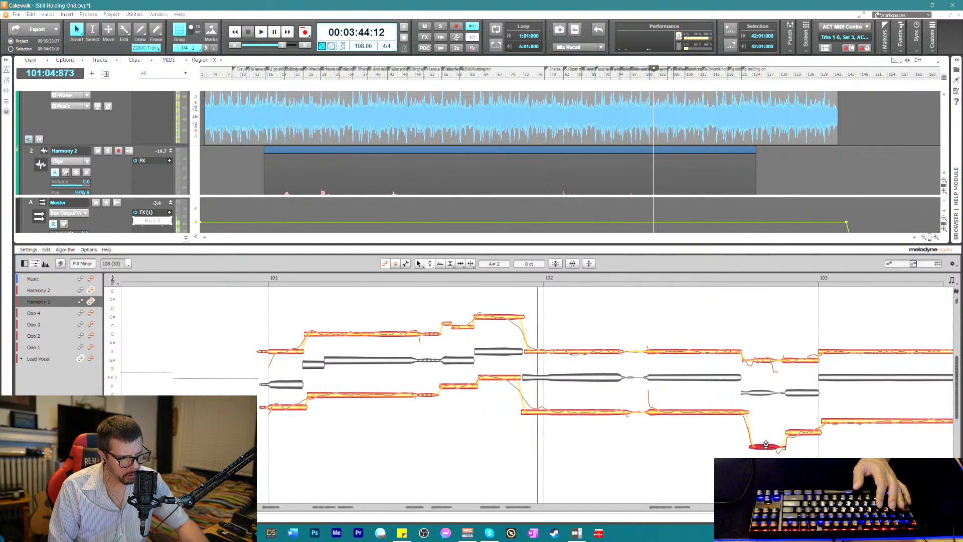
key("space")
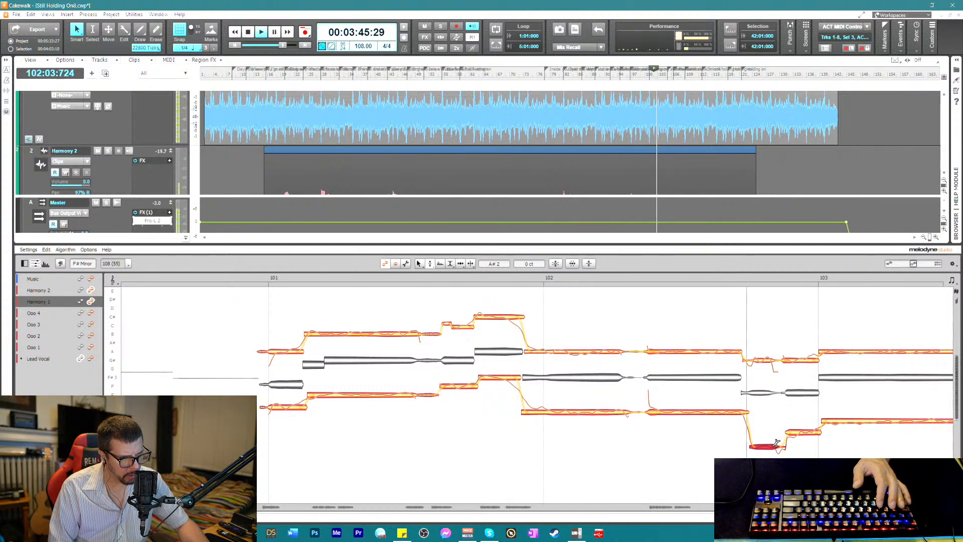
key("space")
left_click(754, 361)
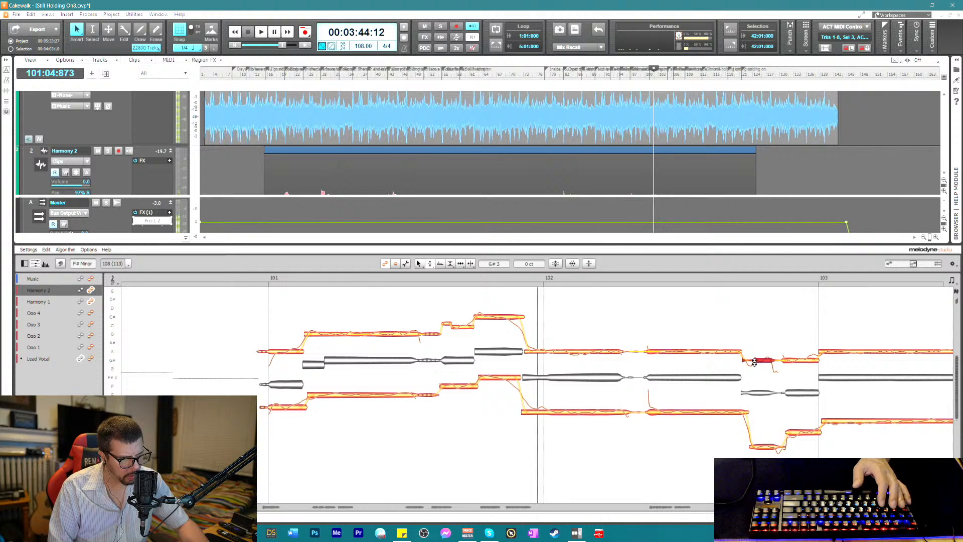
key("space")
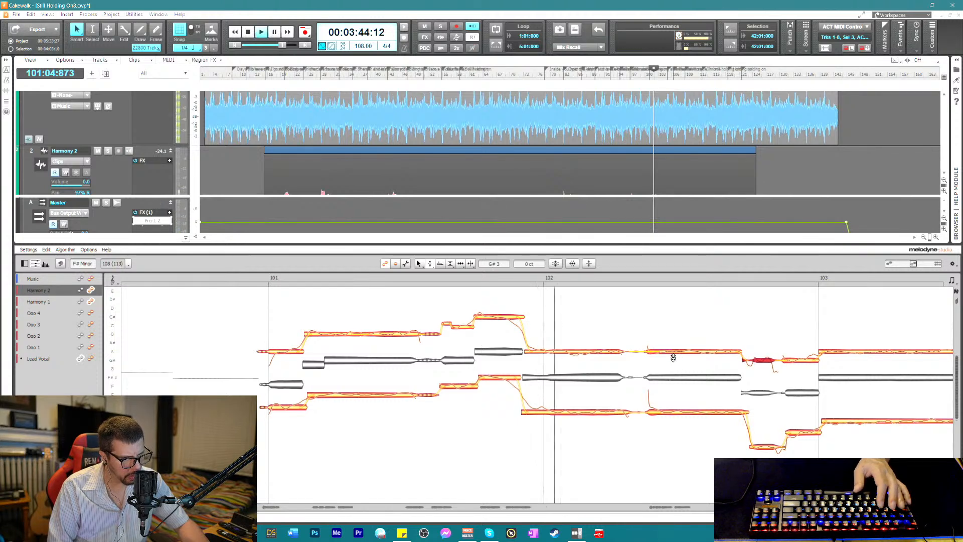
key("space")
- Adjust the pitch drift of the held notes at the start of bar 102: Harmony 2 to -82% and Harmony 1 to -19%
right_click(566, 355)
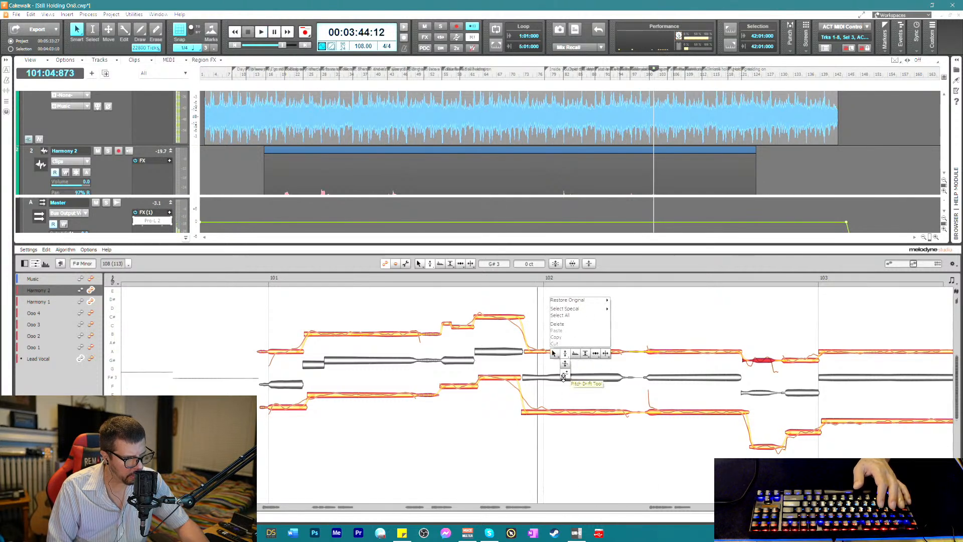
left_click(566, 355)
left_click(566, 351)
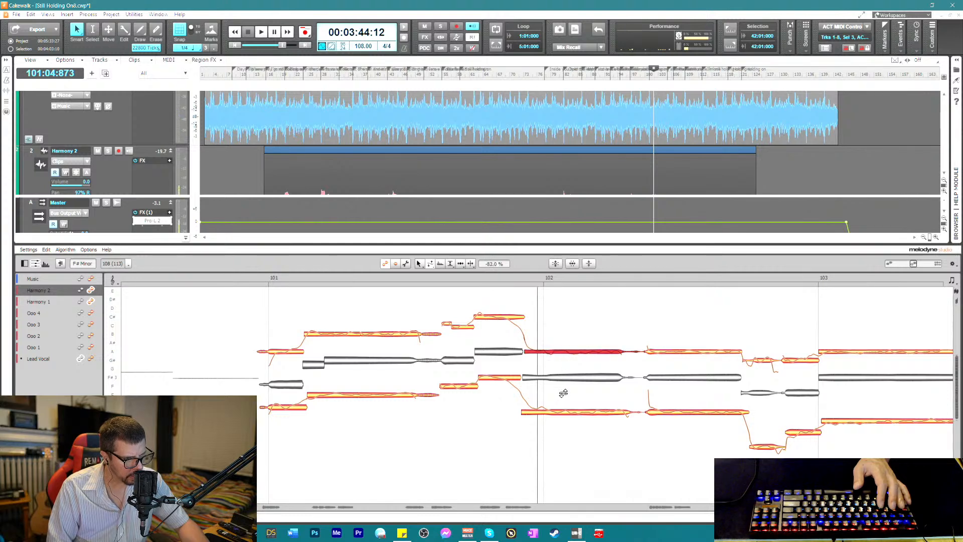
key("space")
left_click(570, 417)
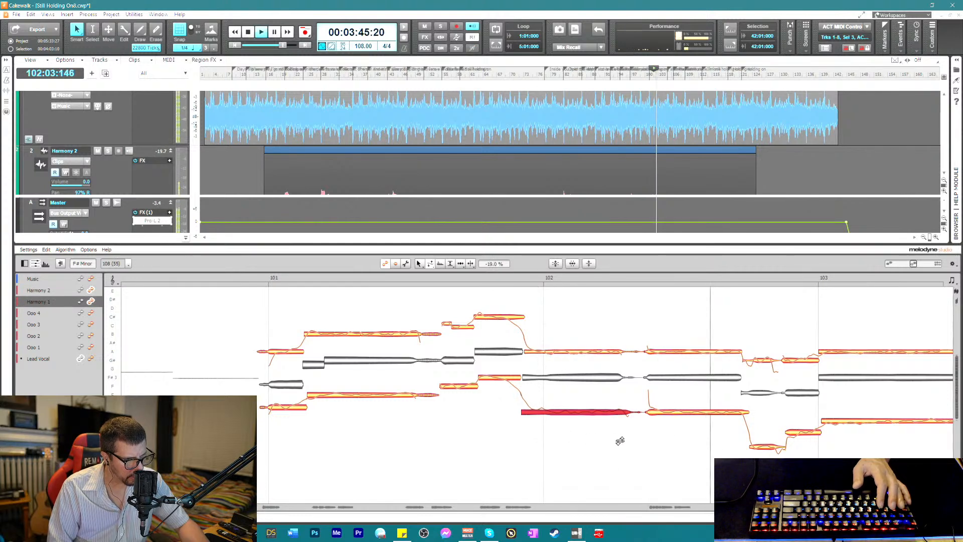
key("space")
- Set the pitch drift of the long bar 103 notes to 45% for Harmony 1 and 31% for Harmony 2, and play the passage
left_click(857, 423)
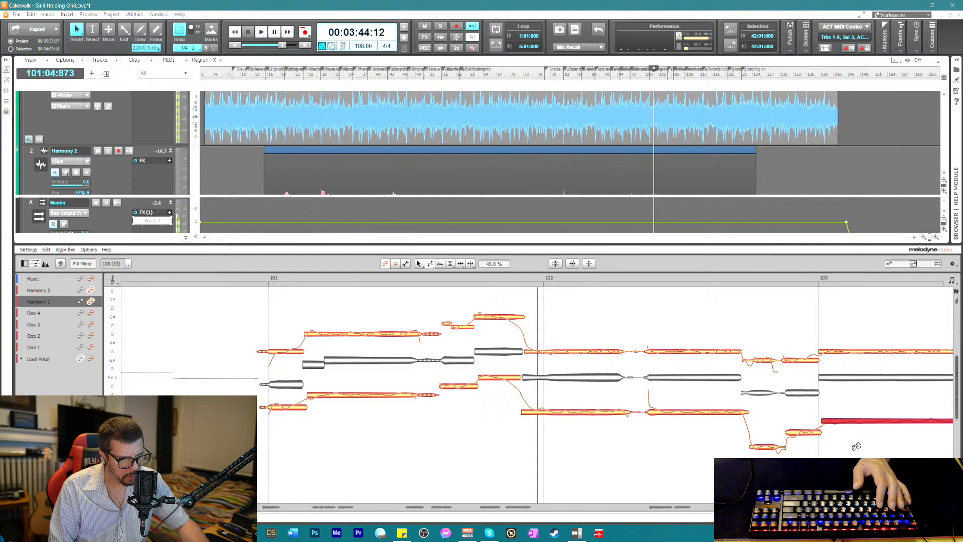
left_click(839, 350)
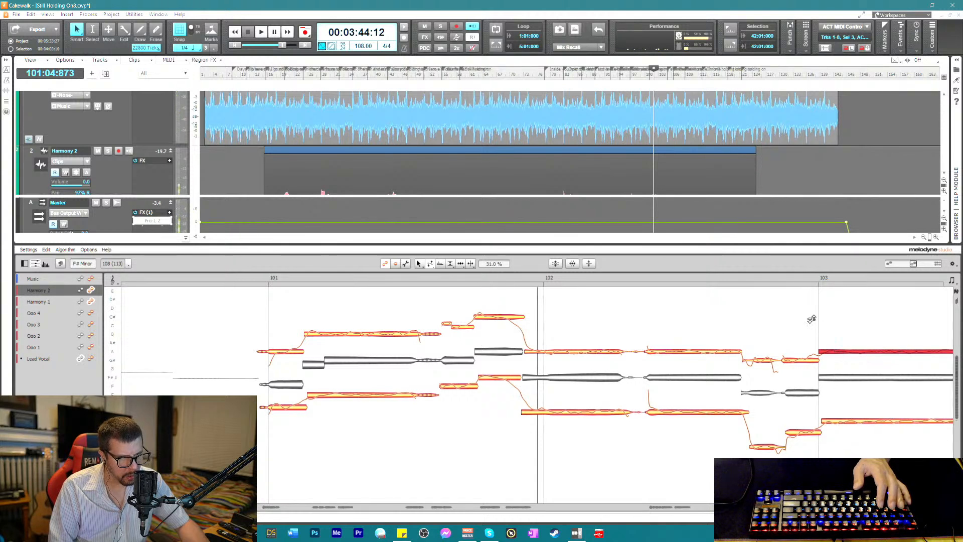
key("space")
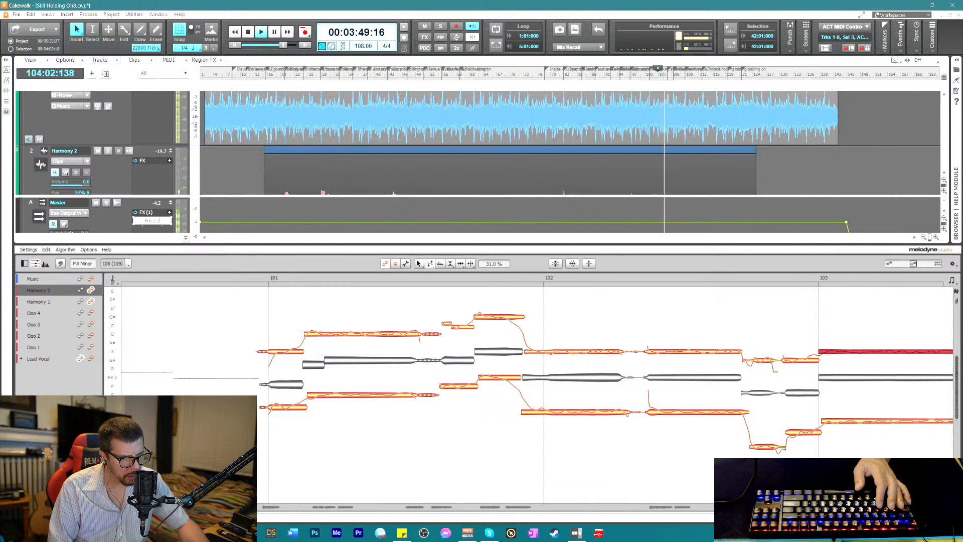
key("space")
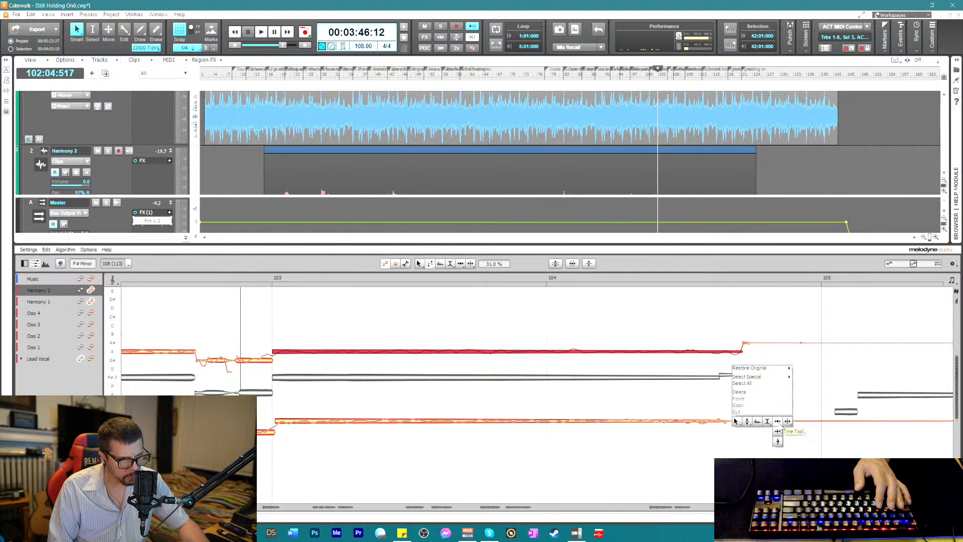
- Split the fading tails off the closing Harmony 2 and Harmony 1 notes at the end of bar 104
left_click(778, 430)
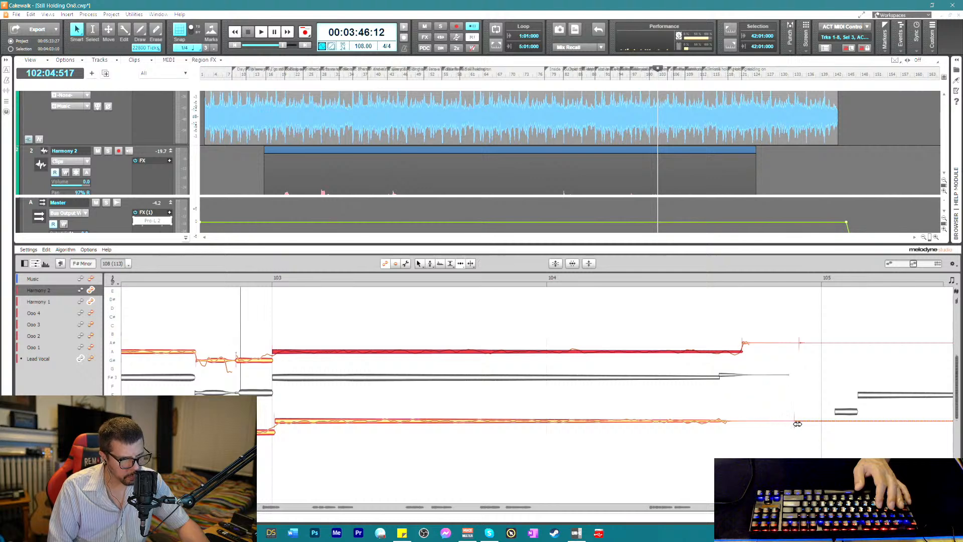
right_click(793, 423)
left_click(788, 403)
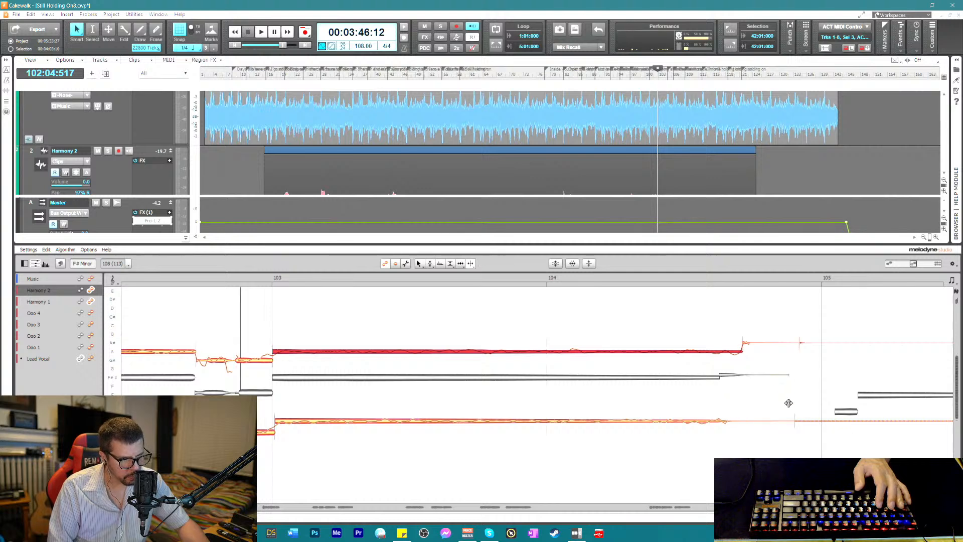
left_click(800, 346)
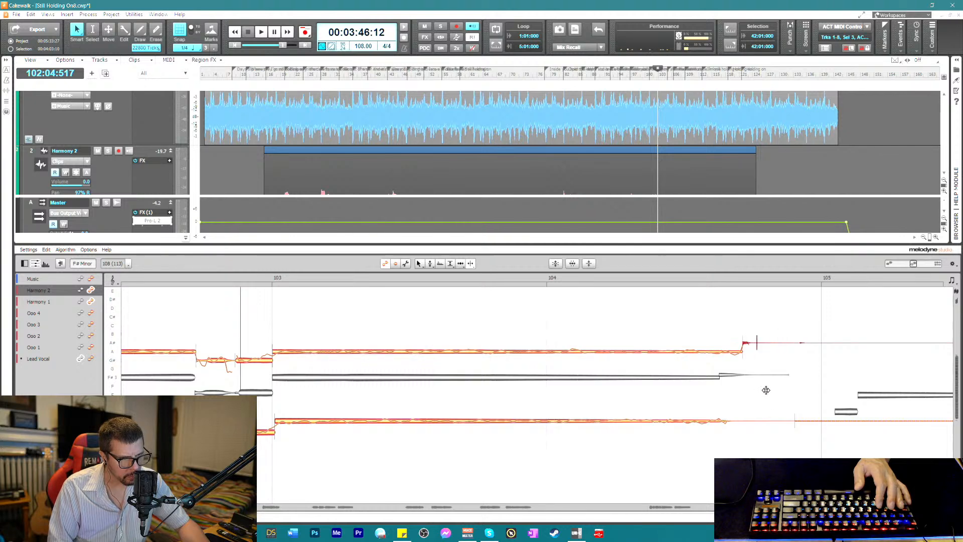
left_click(769, 430)
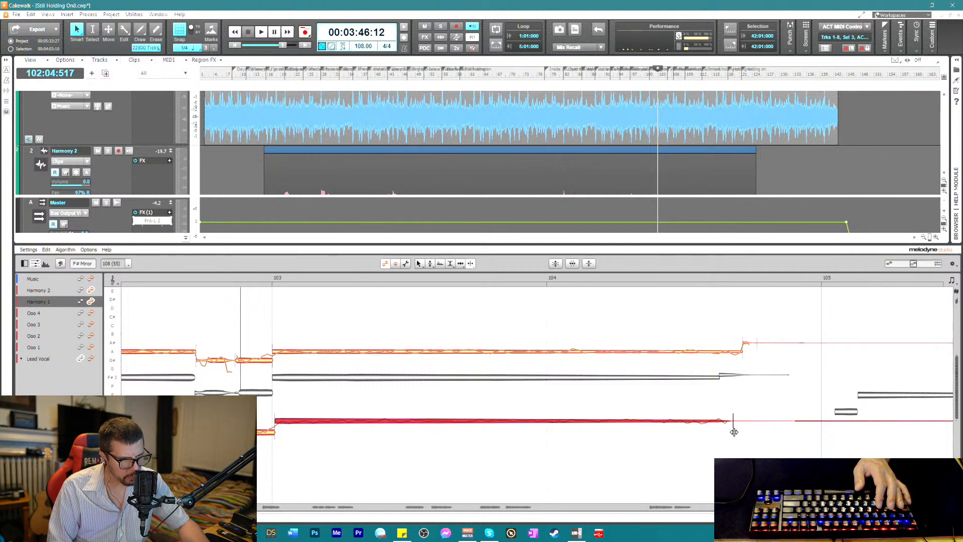
- Move Harmony 2's change to A# in bar 104 earlier to match the lead vocal, and retime both harmonies' note endings during playback
right_click(711, 446)
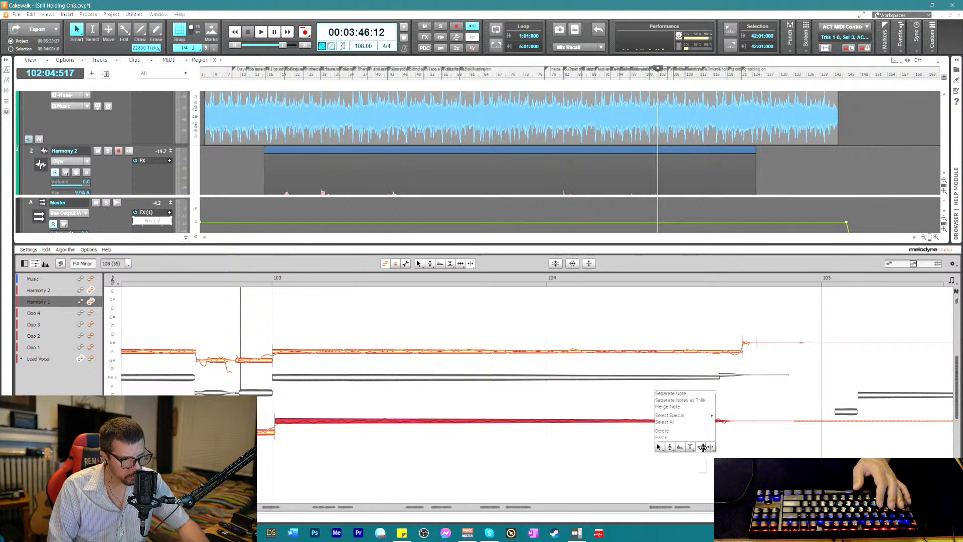
left_click(710, 444)
key("space")
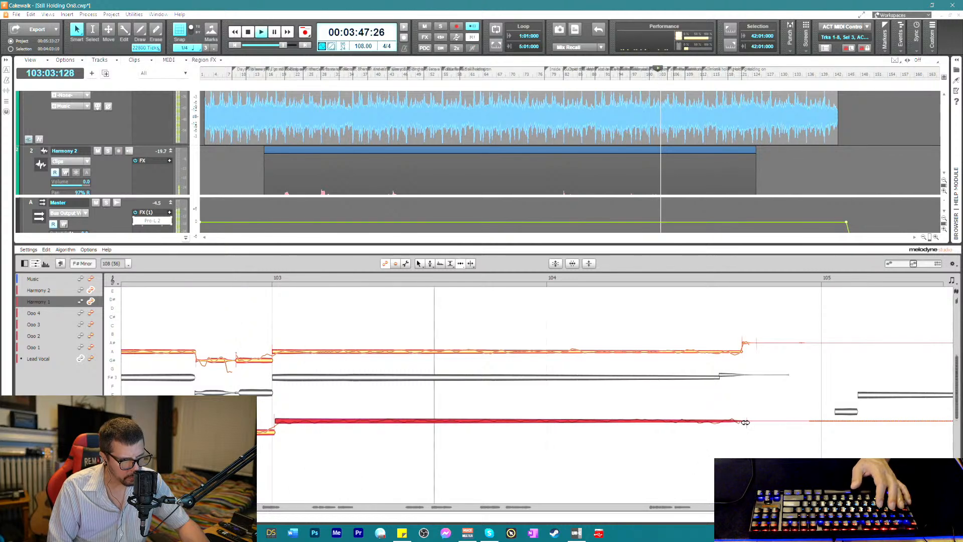
left_click(742, 344)
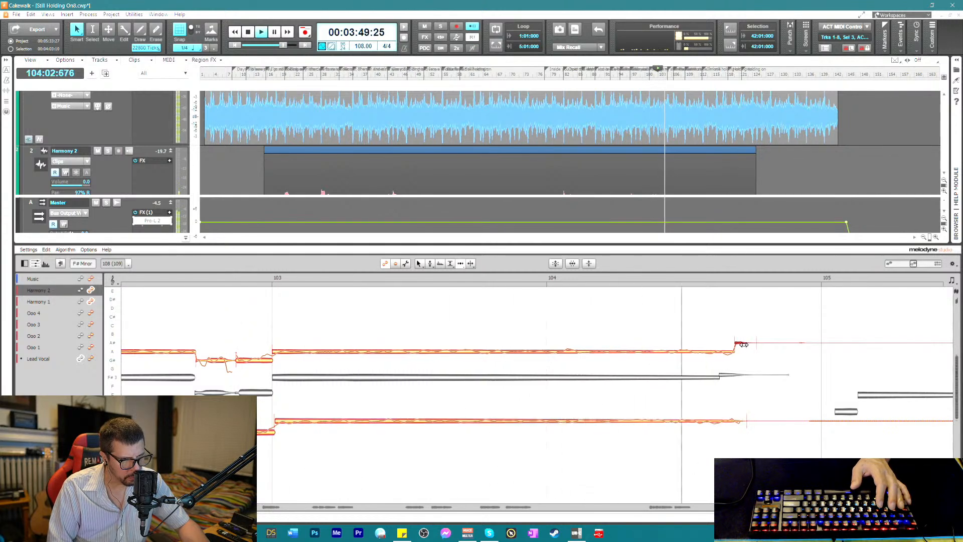
key("space")
key("space")
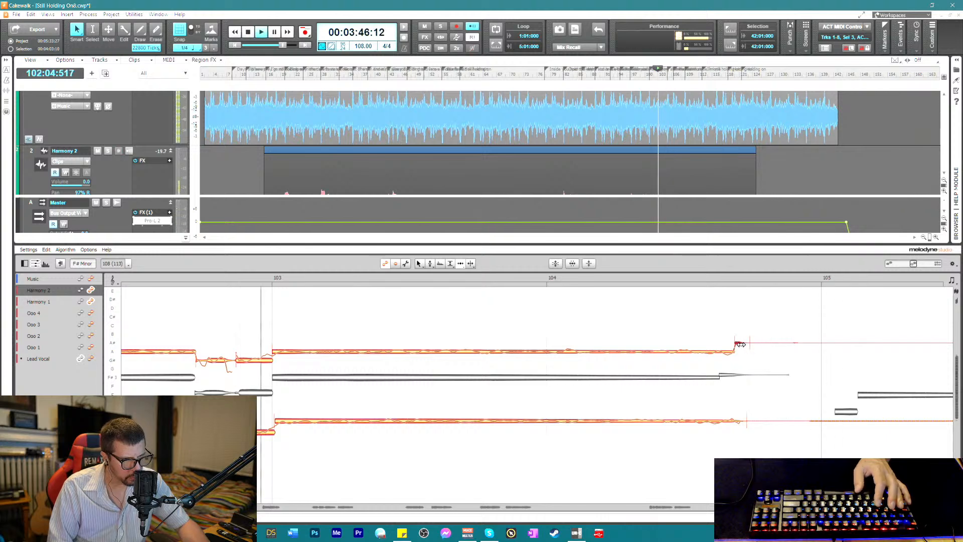
left_click_drag(741, 344, 735, 344)
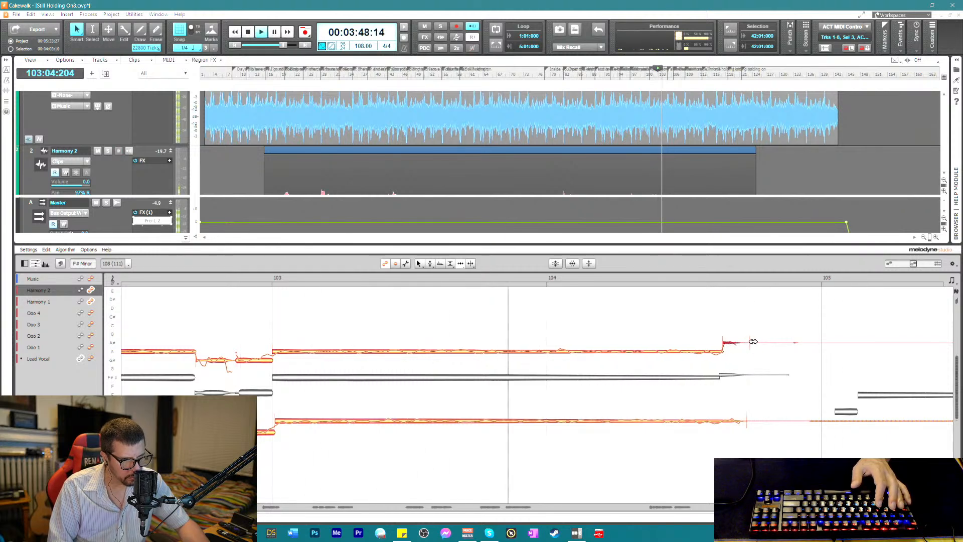
left_click(754, 349)
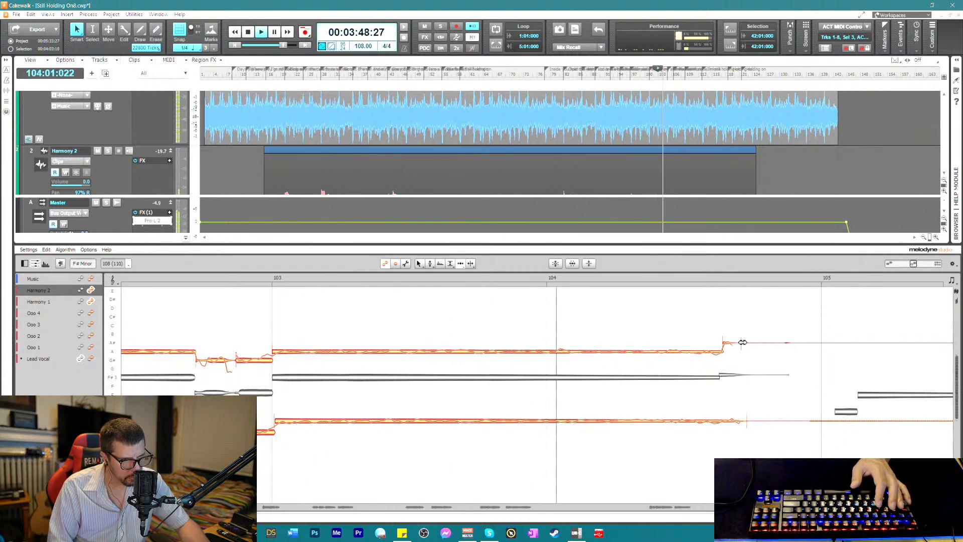
key("space")
left_click(742, 422)
key("space")
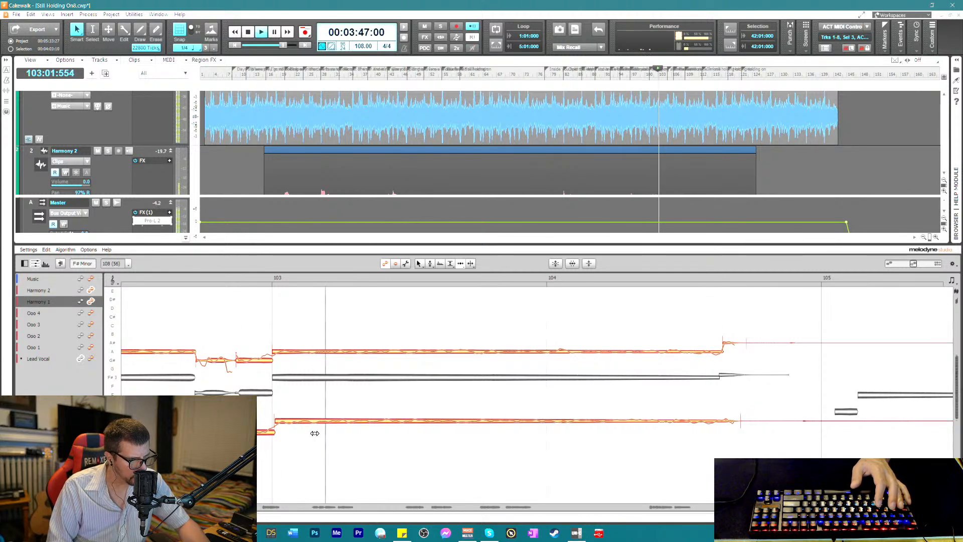
- Shift the start of the long Harmony 1 note slightly past the bar 103 line, auditioning the transition
key("space")
left_click(284, 419)
key("space")
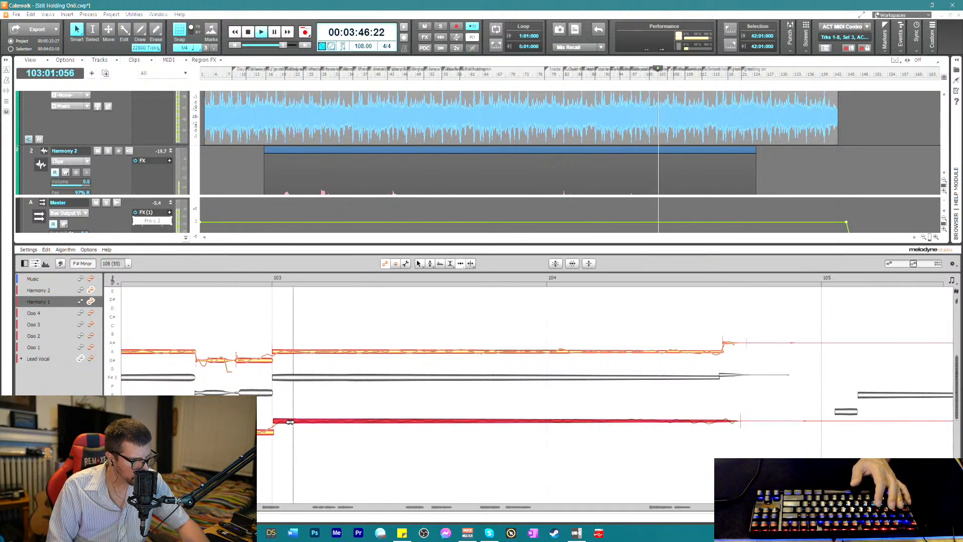
key("space")
left_click_drag(284, 418, 290, 419)
key("space")
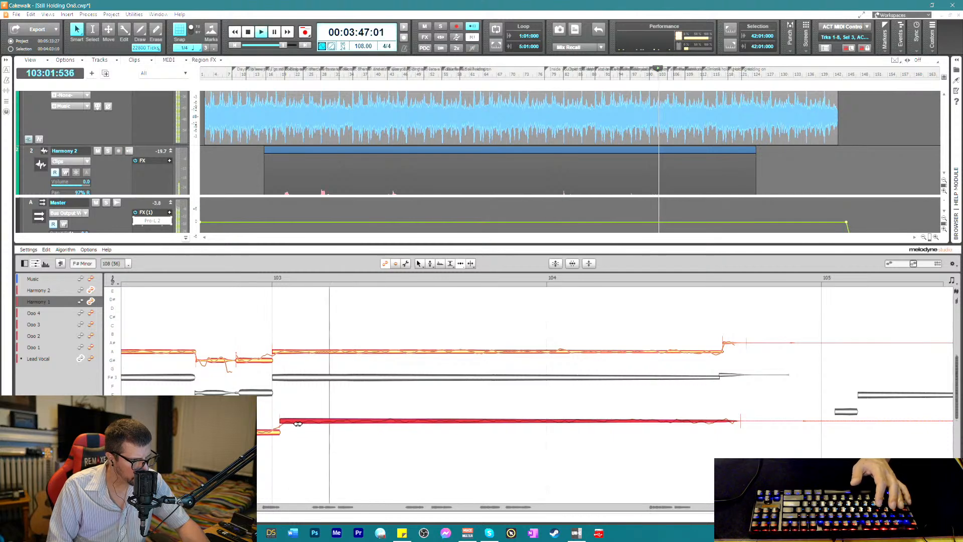
key("space")
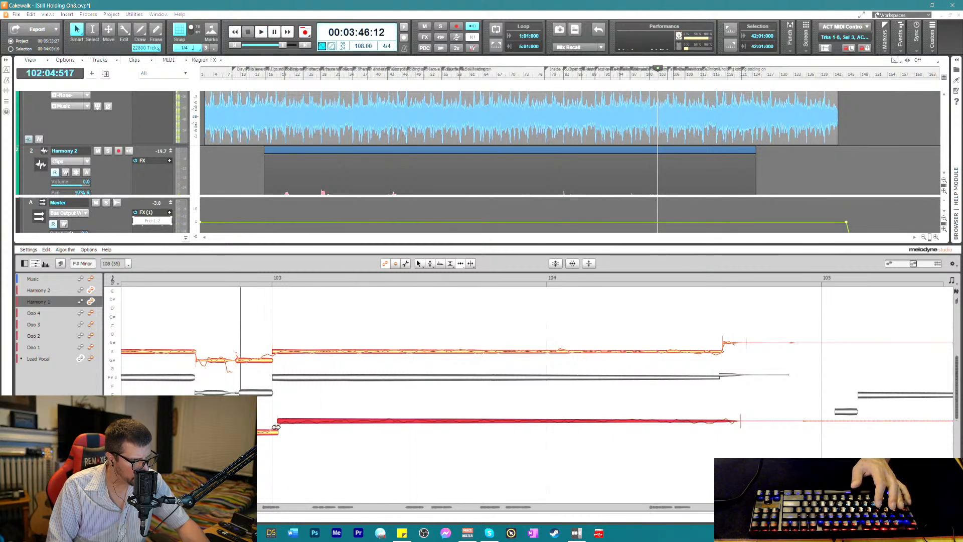
key("space")
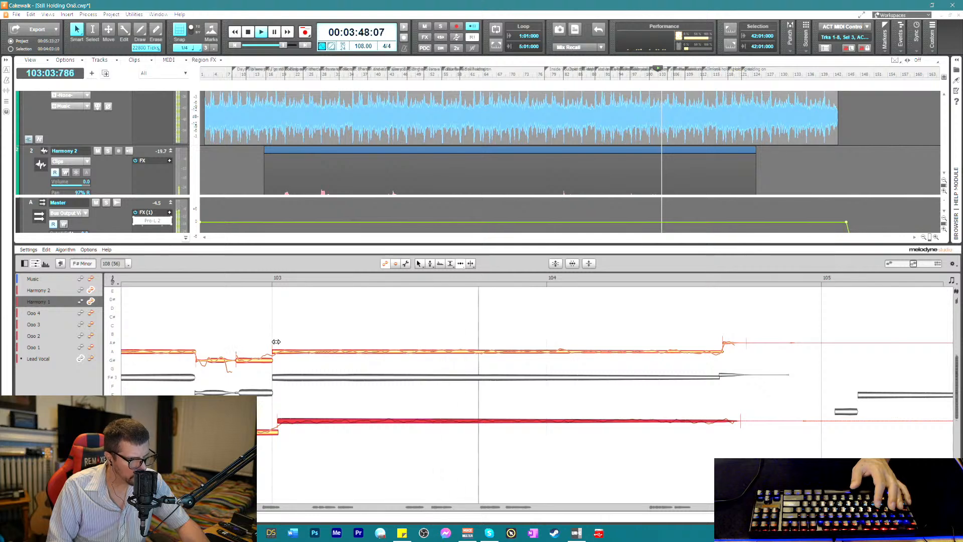
key("space")
- Raise the amplitude of the long Harmony 1 note at bar 103 to +1.68 dB while auditioning it
right_click(374, 415)
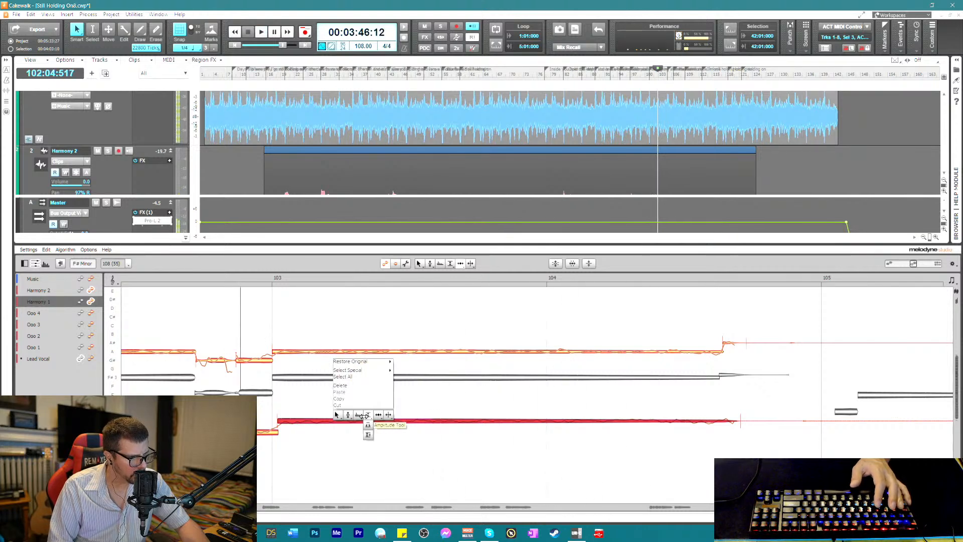
left_click(365, 414)
key("space")
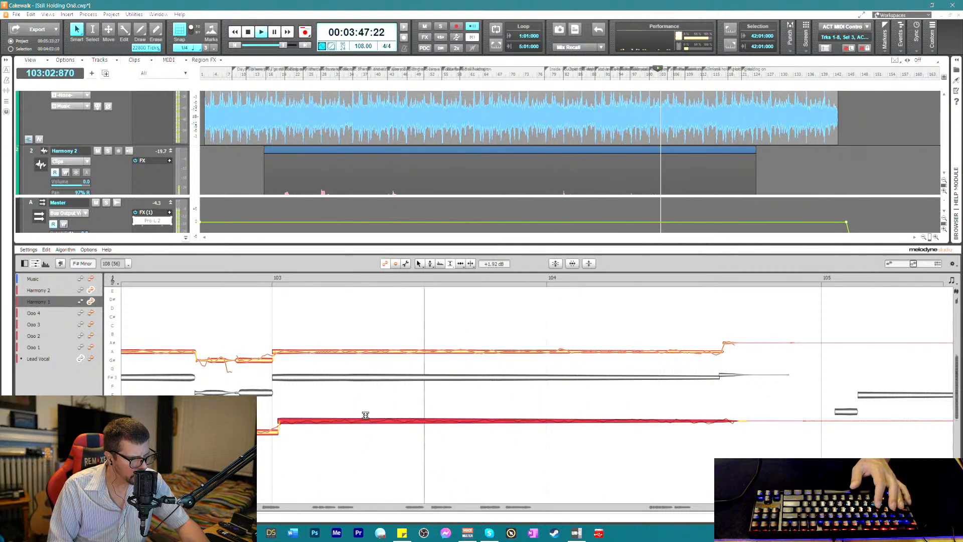
key("space")
- Play the phrase ending and delete the leftover noise notes in both harmonies around bar 105
right_click(362, 420)
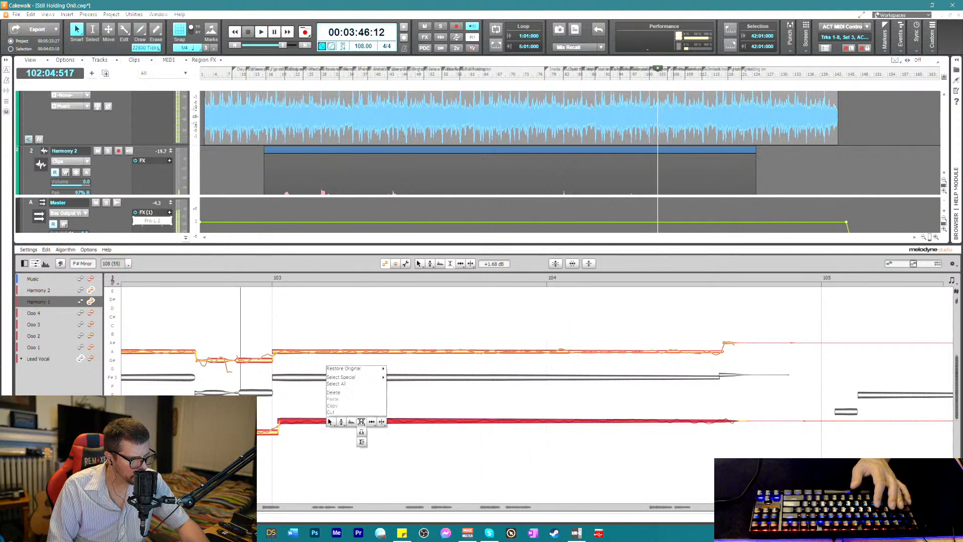
left_click(345, 424)
key("space")
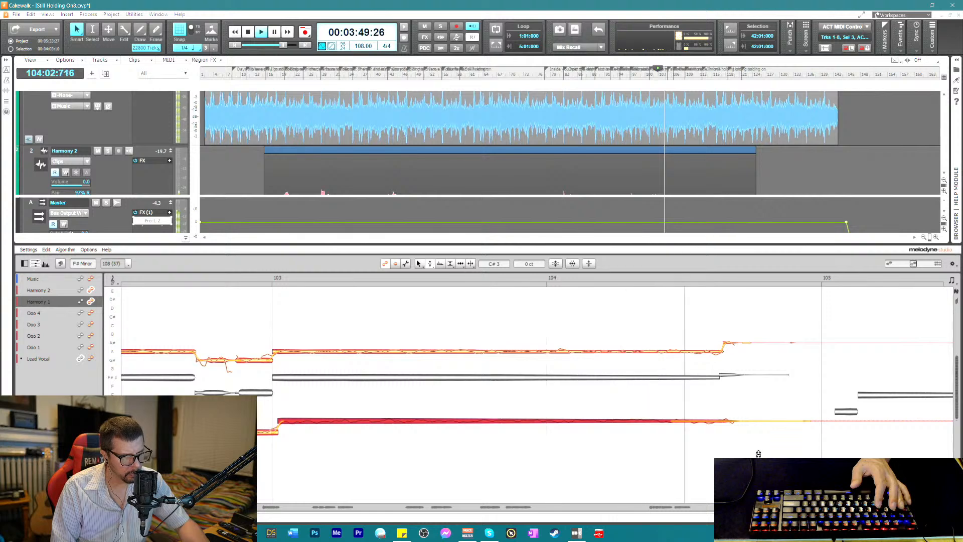
key("space")
left_click_drag(806, 319, 872, 422)
key("Delete")
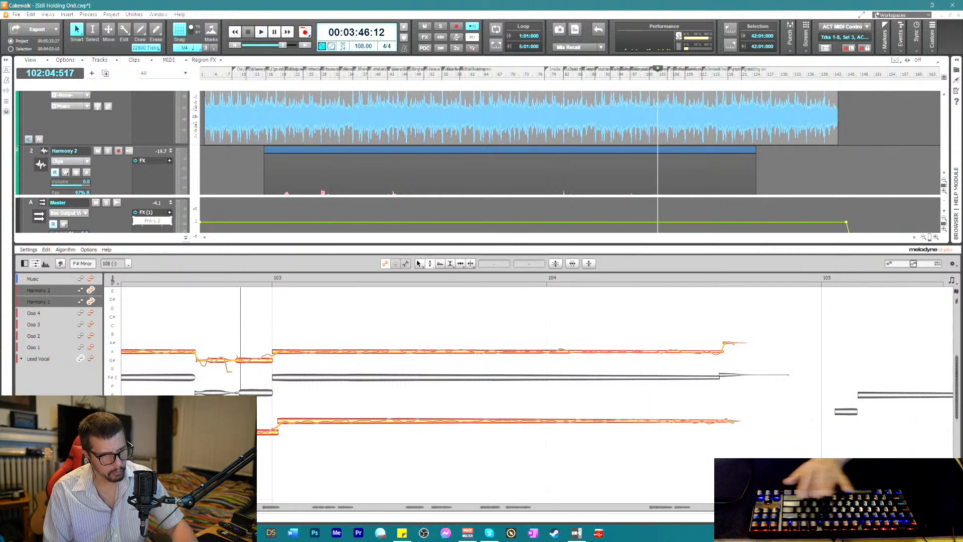
- Go to the next harmony phrase and align the starts of its first Harmony 1 and Harmony 2 notes with the bar 109 line
scroll(536, 381, "right", 8)
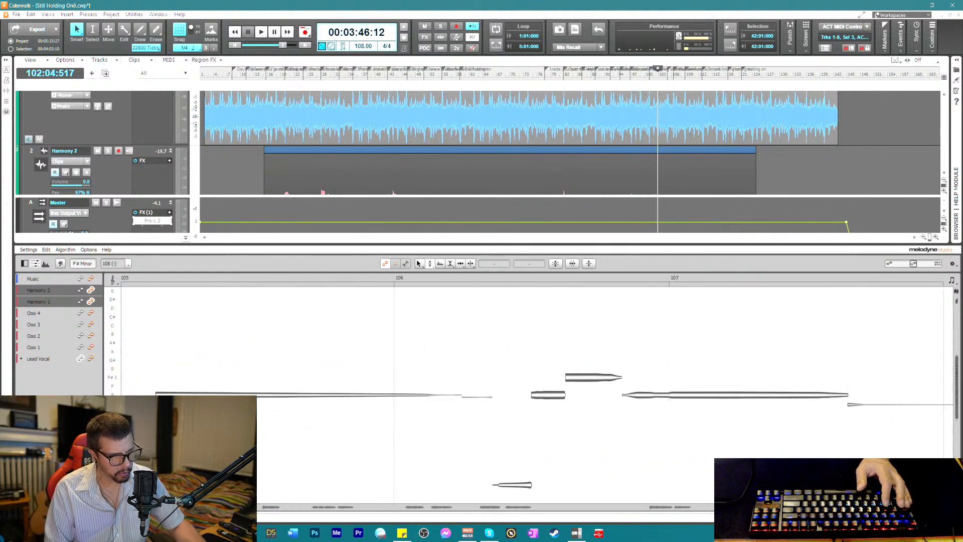
scroll(779, 332, "right", 2)
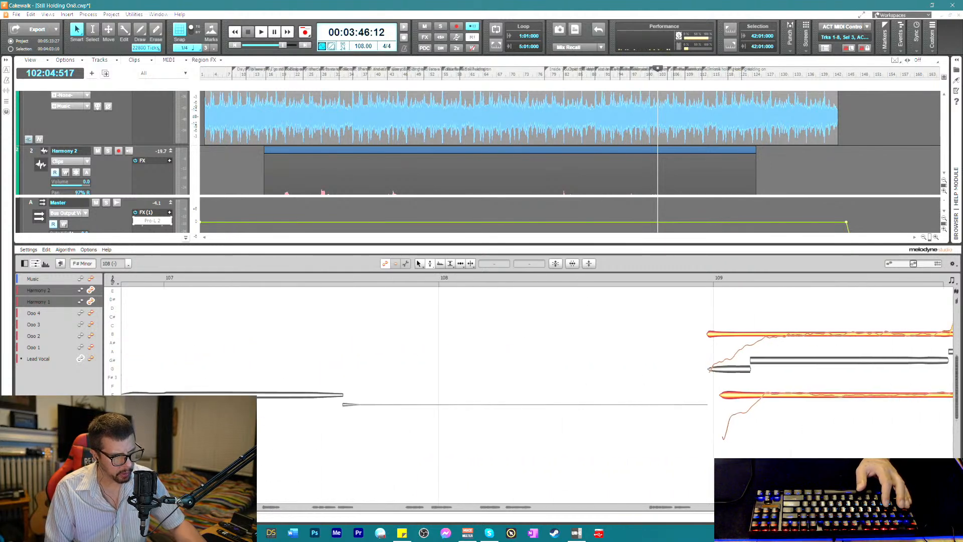
scroll(780, 331, "left", 3)
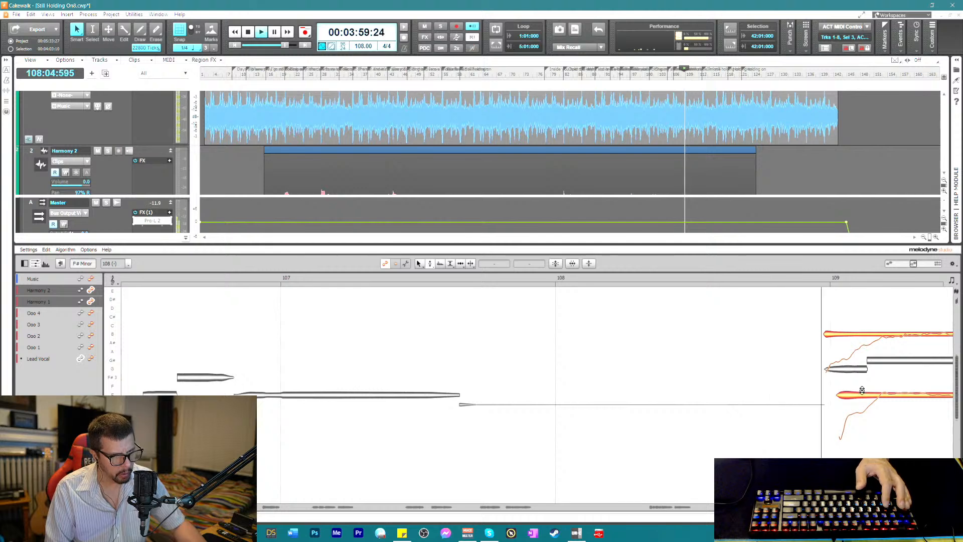
right_click(850, 416)
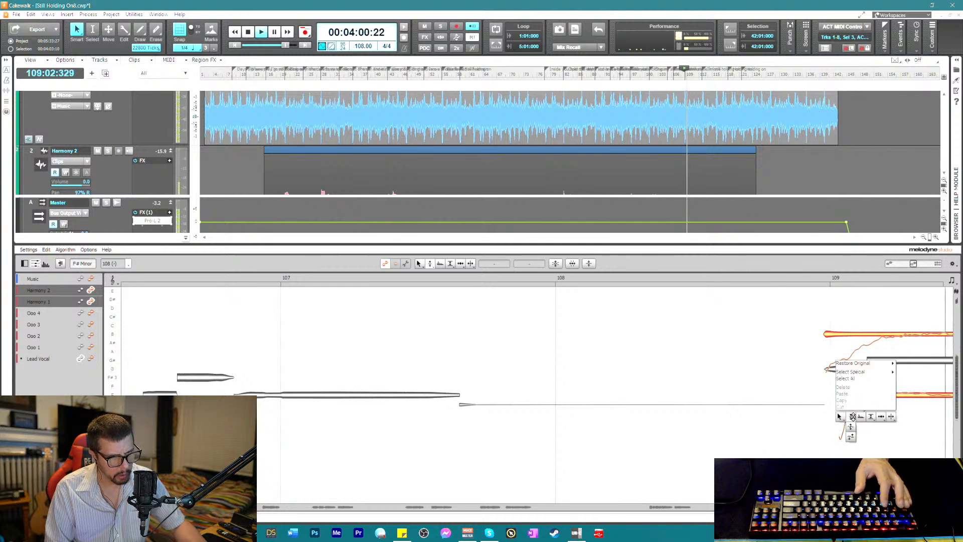
left_click(878, 416)
key("ctrl+Page_Up")
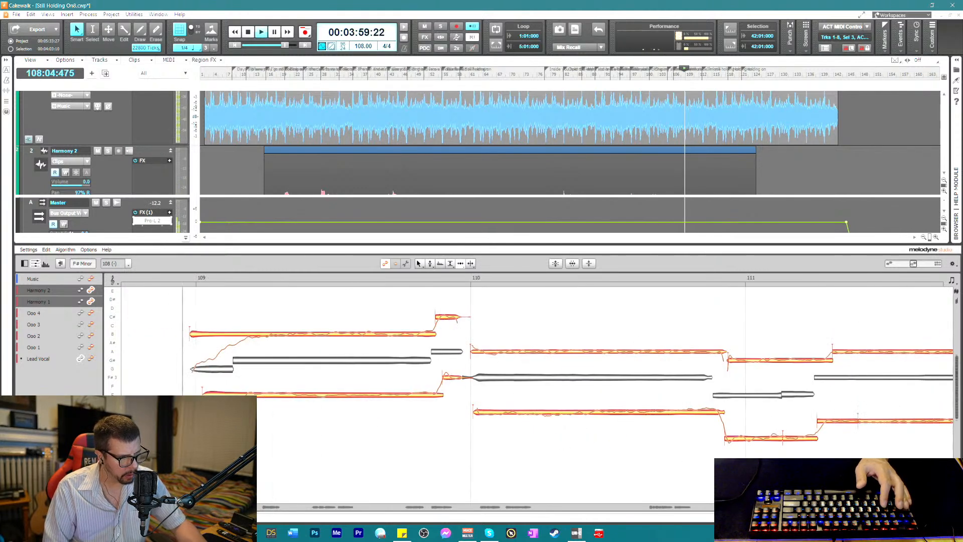
key("space")
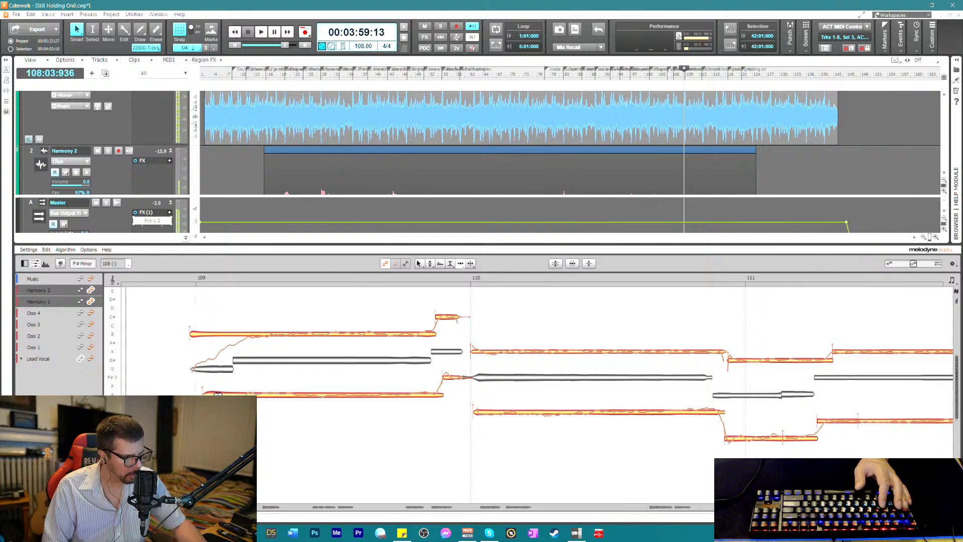
left_click(211, 393)
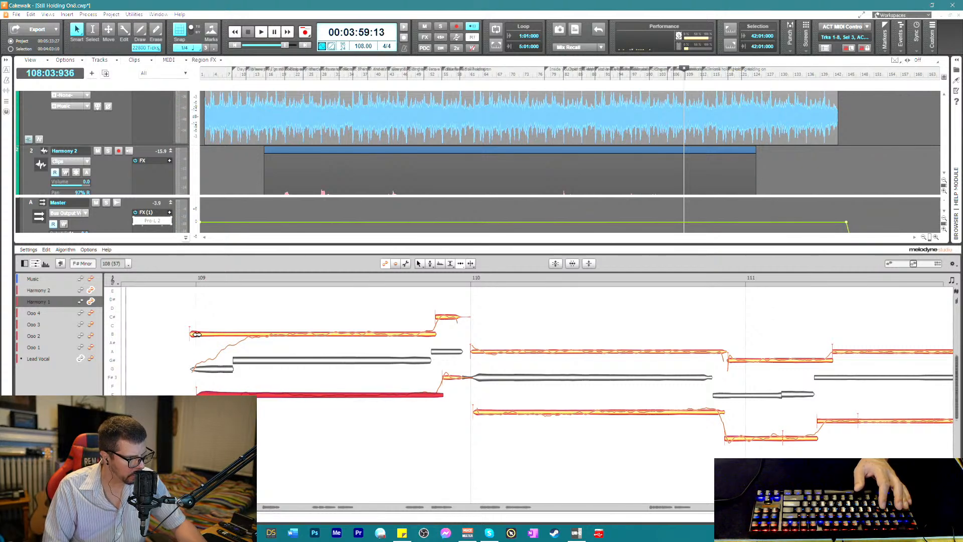
left_click_drag(196, 334, 201, 335)
key("space")
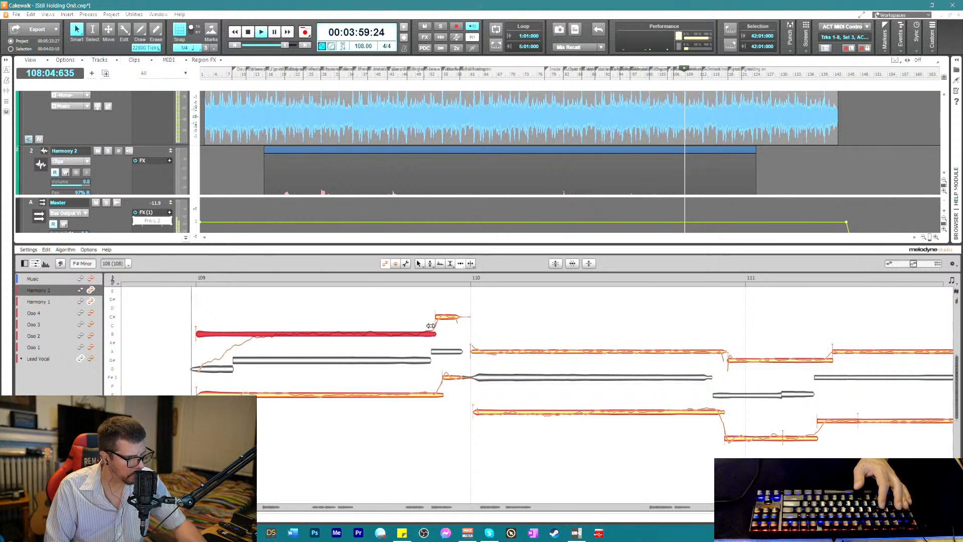
- Move the starts of the short Harmony 2 and Harmony 1 notes before bar 110 earlier to match the lead vocal's change
left_click(437, 316)
left_click_drag(437, 316, 433, 316)
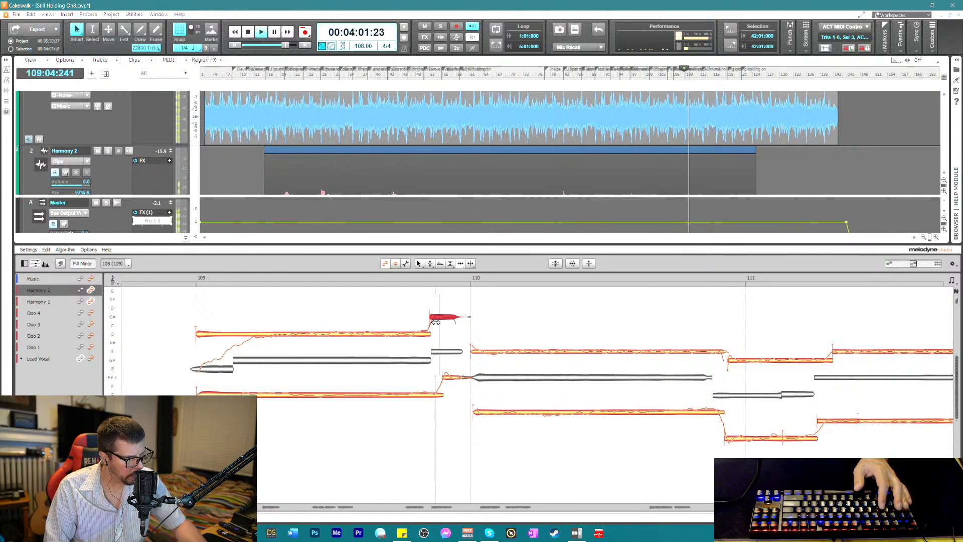
left_click(434, 377)
key("space")
- Align the start of the Harmony 1 note with the bar 110 line and audition the phrase
key("space")
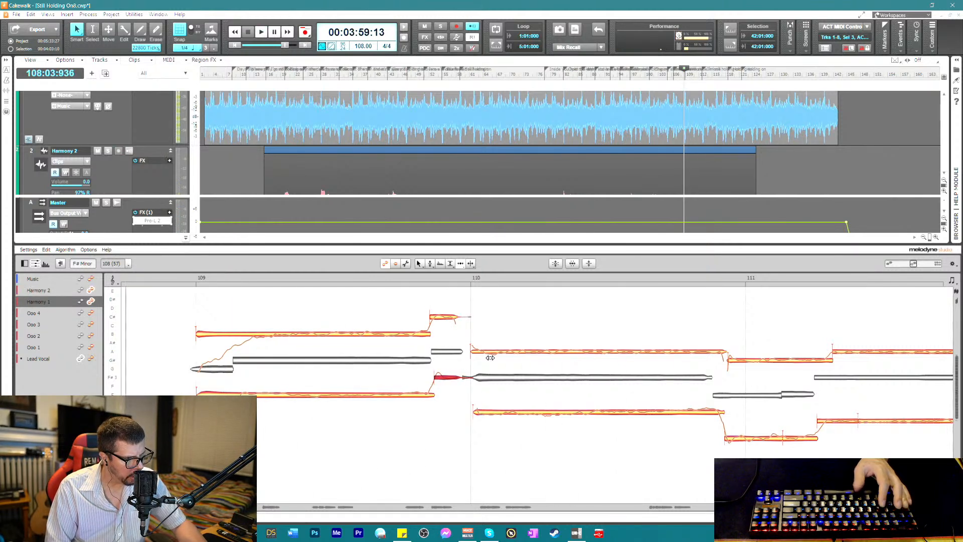
left_click(478, 410)
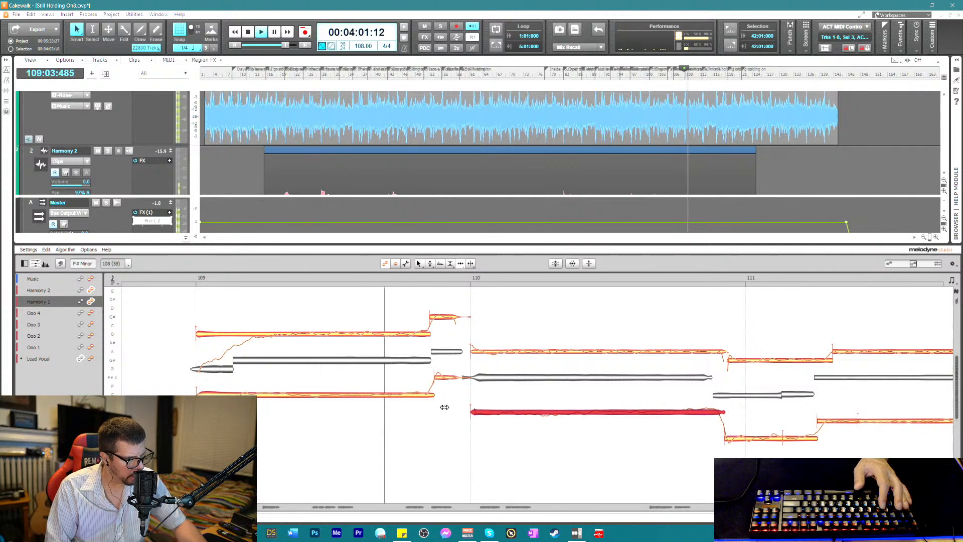
key("space")
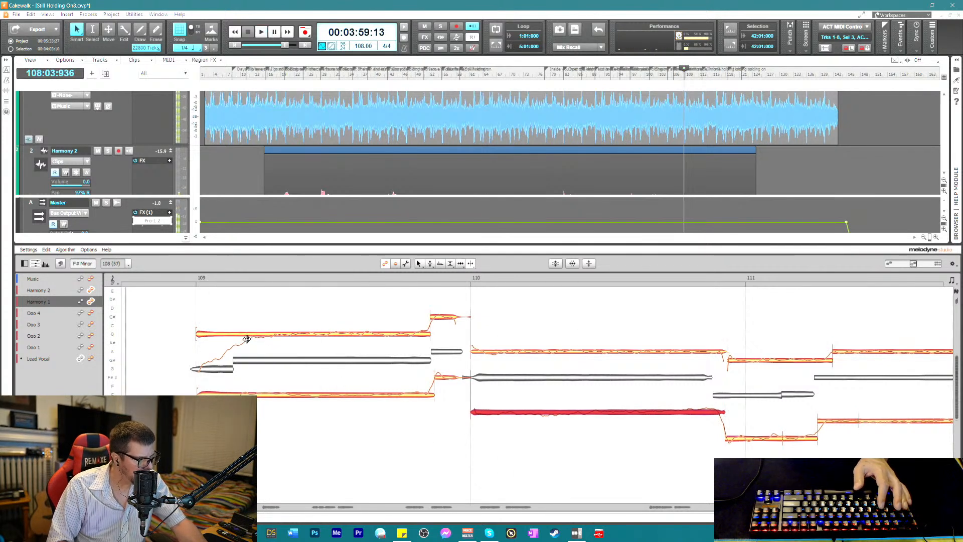
- Split off the beginning of the Harmony 2 note at bar 109 and lower that piece three semitones to G#
left_click(250, 335)
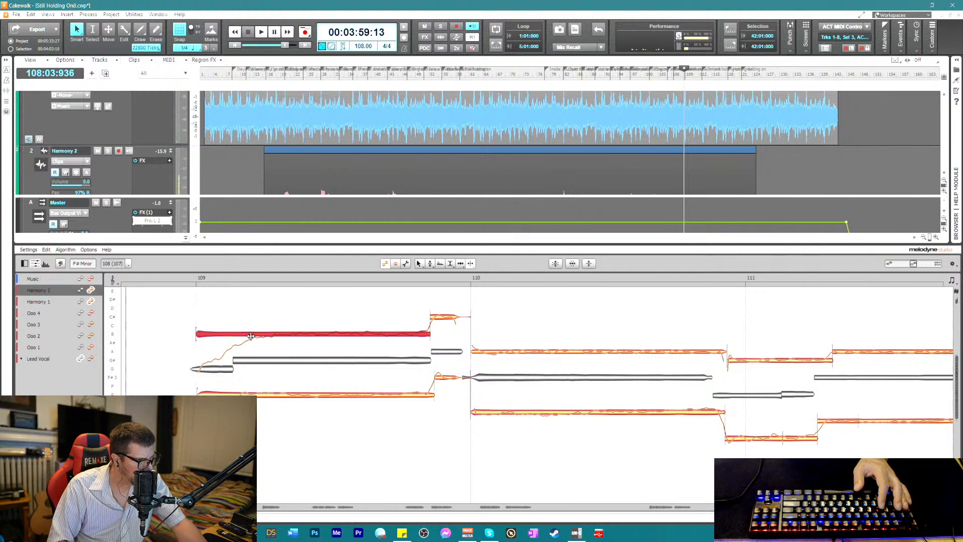
key("Down")
key("Down")
key("Down")
- Split the Harmony 1 note at bar 109 and move both harmonies' split points earlier to match the lead vocal's note change
left_click(239, 394)
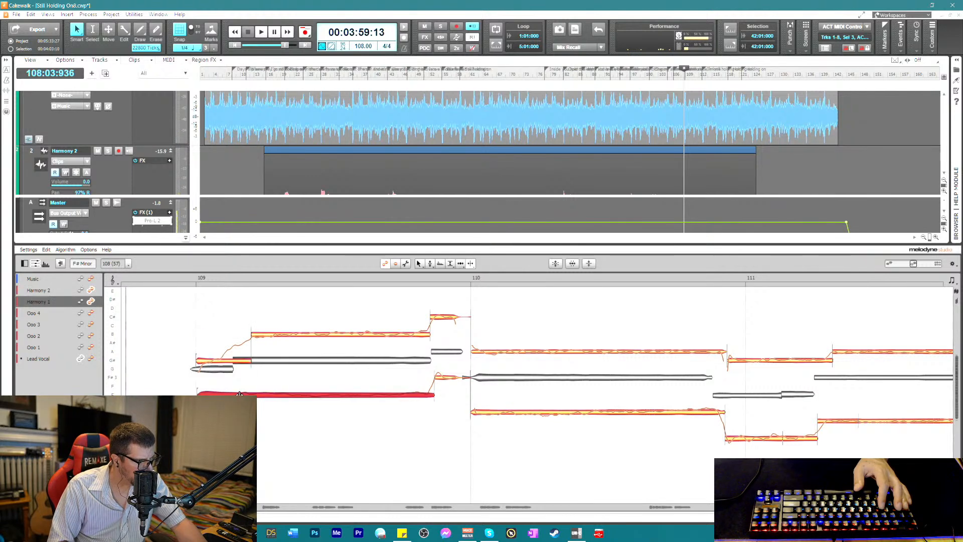
right_click(236, 341)
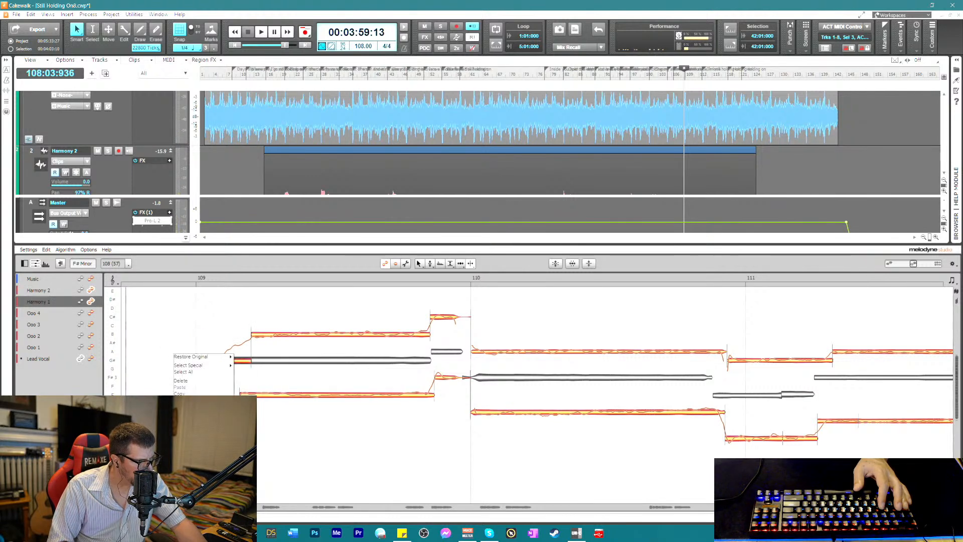
key("Escape")
left_click(258, 334)
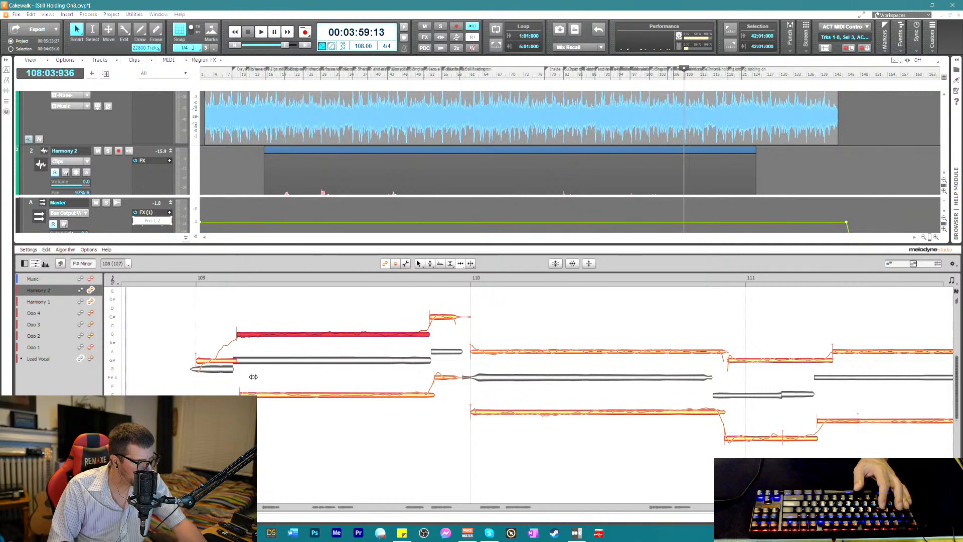
key("space")
left_click(245, 393)
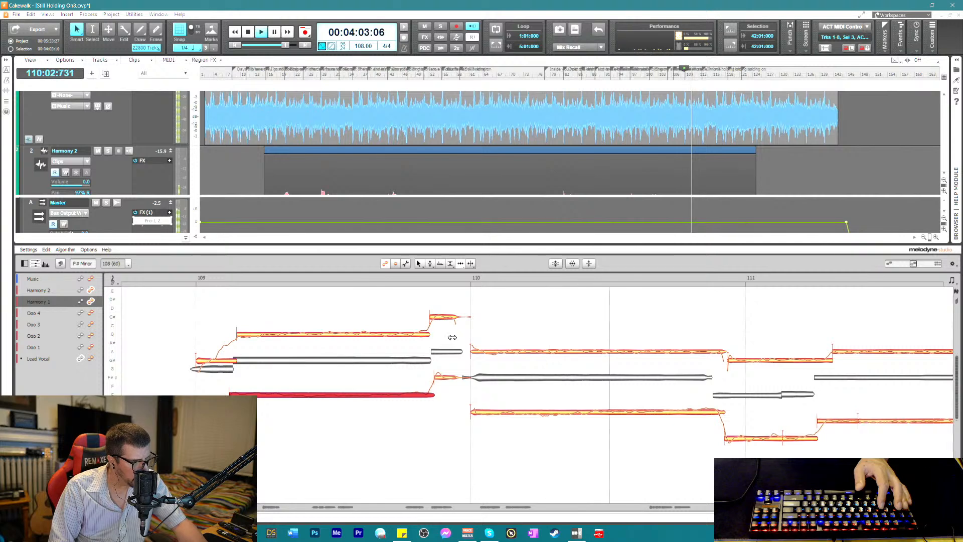
- Move the start of the short Harmony 1 note before bar 110 slightly earlier and audition the phrase
key("space")
left_click(438, 376)
key("space")
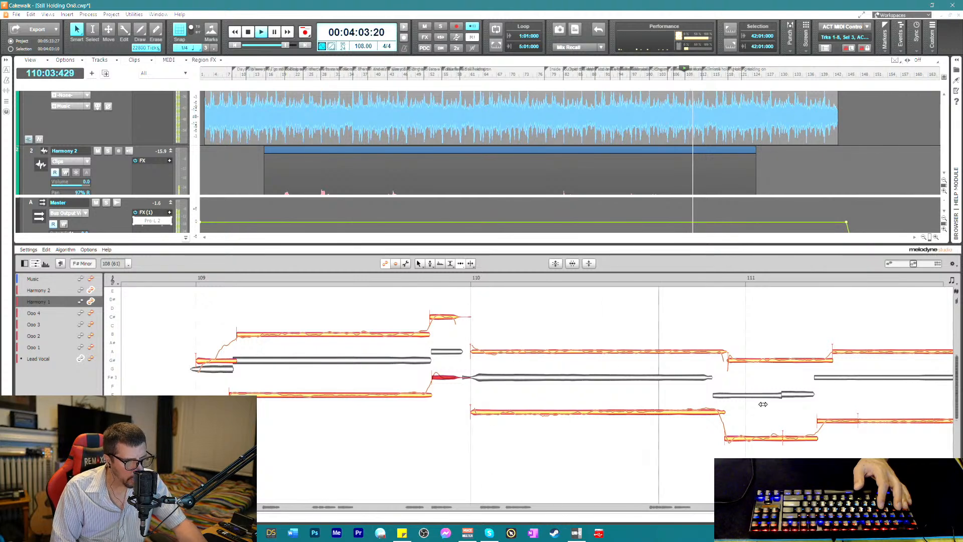
key("space")
- Move the starts of the Harmony 1 and Harmony 2 notes just before bar 111 earlier to match the lead vocal
left_click_drag(736, 434, 725, 438)
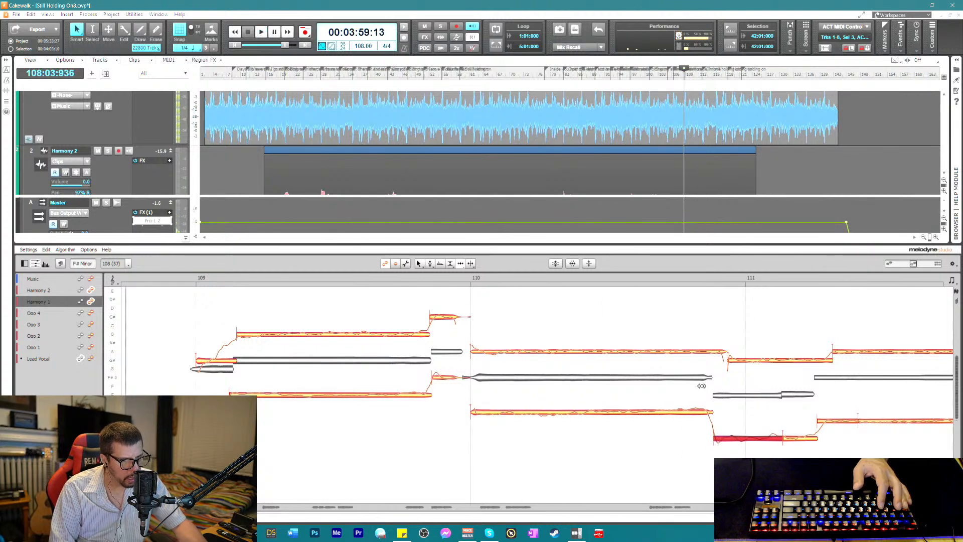
key("space")
left_click_drag(728, 360, 715, 361)
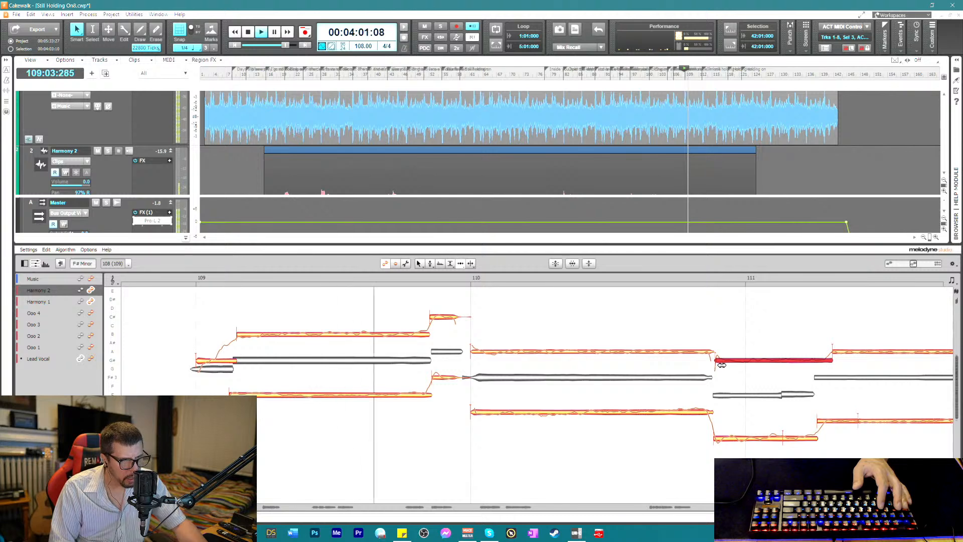
- Move the starts of the long Harmony 2 and Harmony 1 notes after bar 111 earlier to match the lead vocal's change
left_click_drag(853, 350, 837, 351)
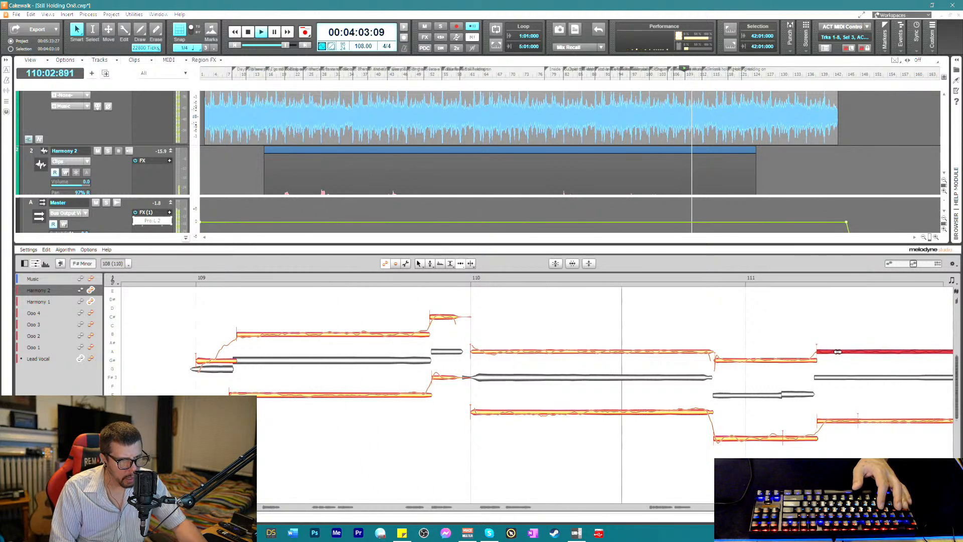
left_click_drag(829, 420, 824, 420)
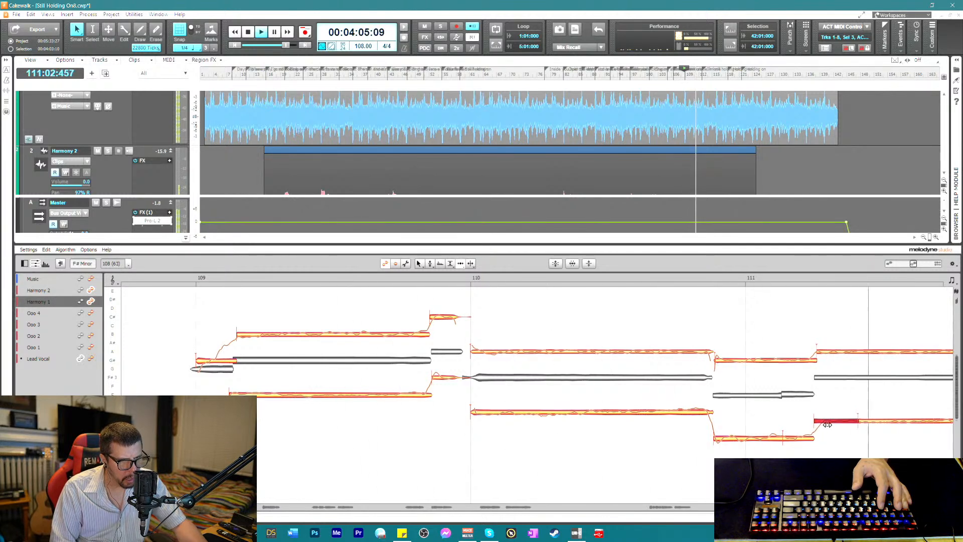
key("space")
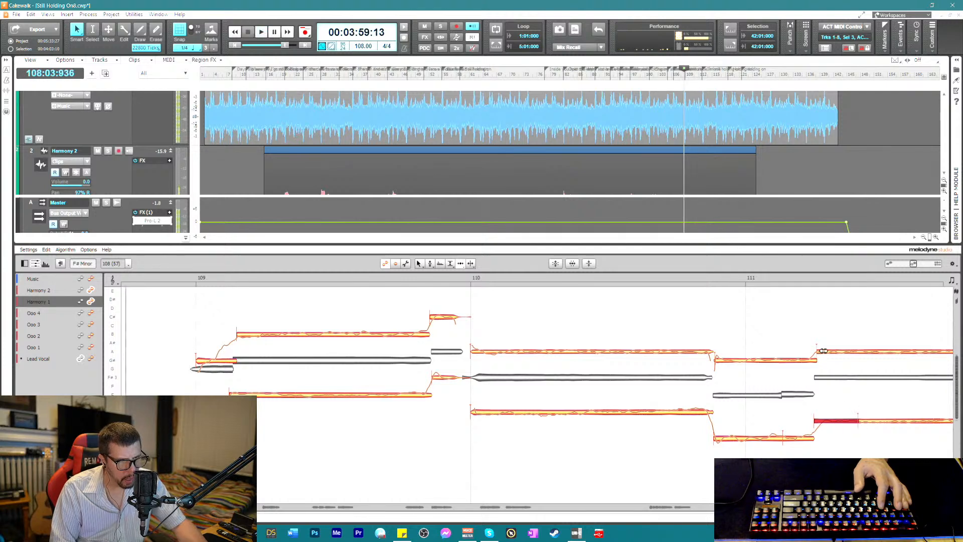
left_click_drag(816, 352, 813, 352)
- Audition the phrase and fine-tune the start of the Harmony 1 note just before bar 111
key("space")
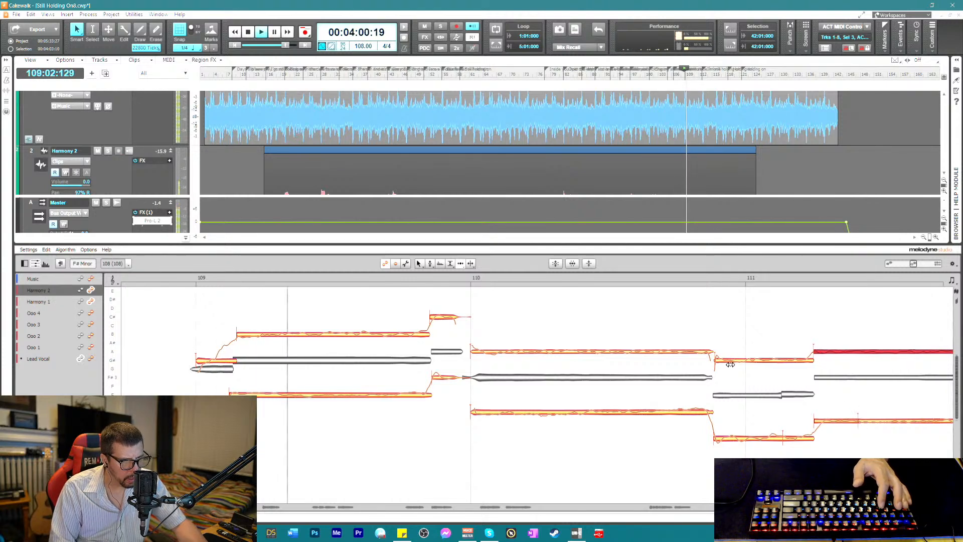
left_click(722, 438)
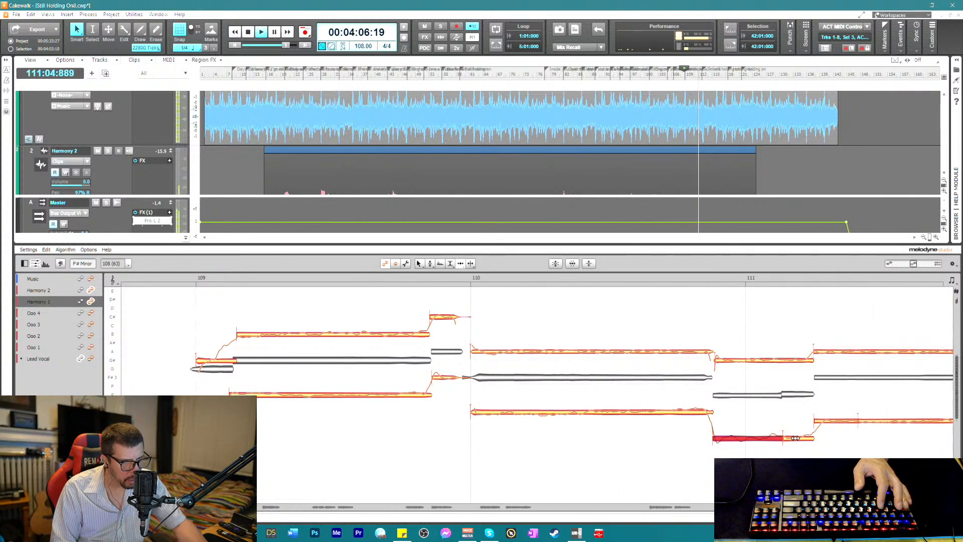
key("space")
key("space")
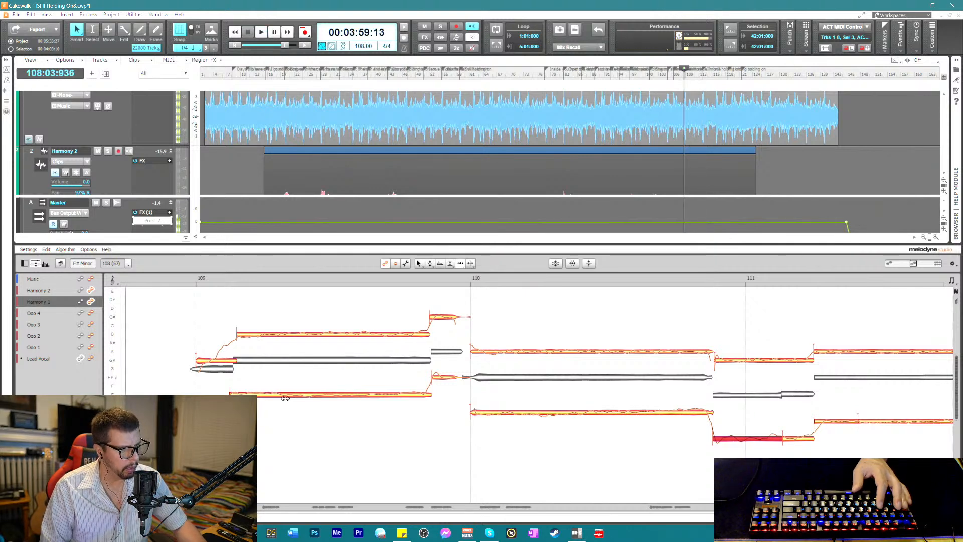
- Lower the amplitude of the Harmony 2 notes in bar 109 by 2.04 dB
left_click_drag(204, 310, 453, 363)
right_click(345, 353)
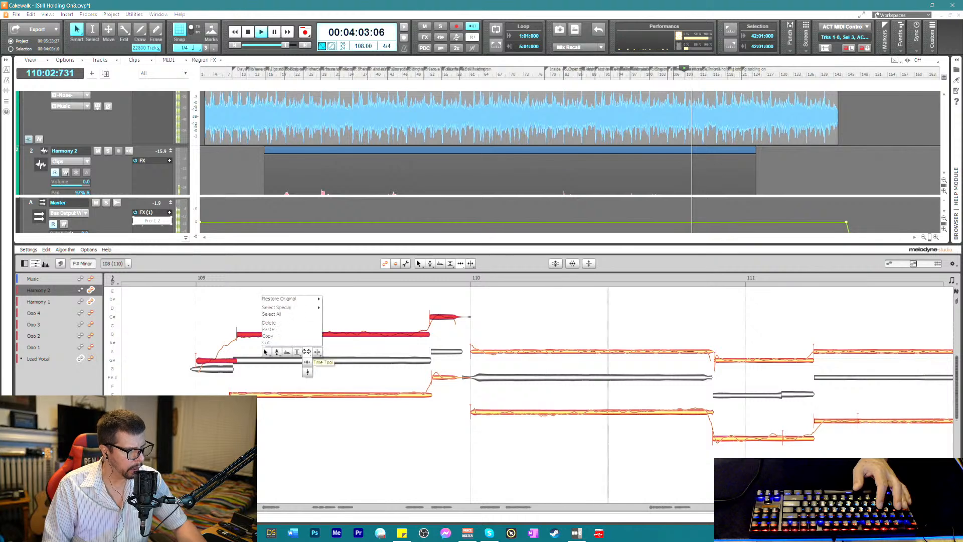
left_click(304, 351)
key("space")
key("space")
left_click_drag(304, 342, 308, 342)
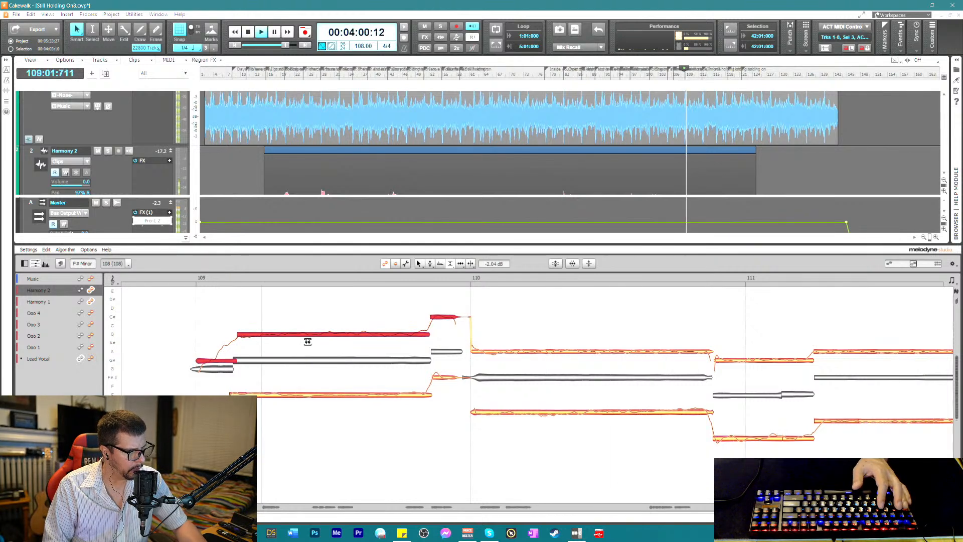
- Reduce the pitch modulation of the long bar 109 notes, setting Harmony 1 to 82% and also lowering Harmony 2
right_click(494, 335)
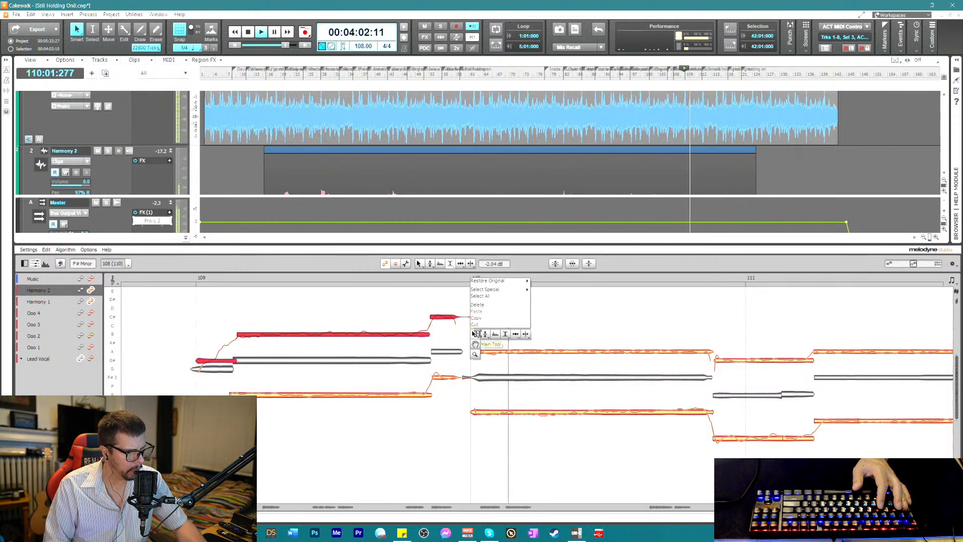
left_click(484, 342)
key("space")
left_click(267, 395)
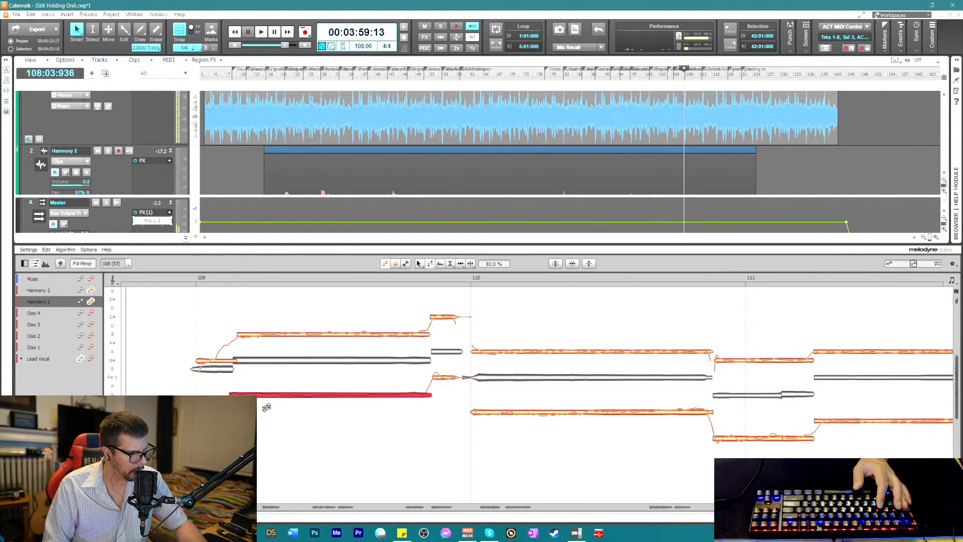
left_click(278, 336)
key("space")
- Set pitch modulation in bar 110 to 31% for Harmony 2 and 15% for Harmony 1, and reduce it on both notes just before bar 111
left_click(548, 351)
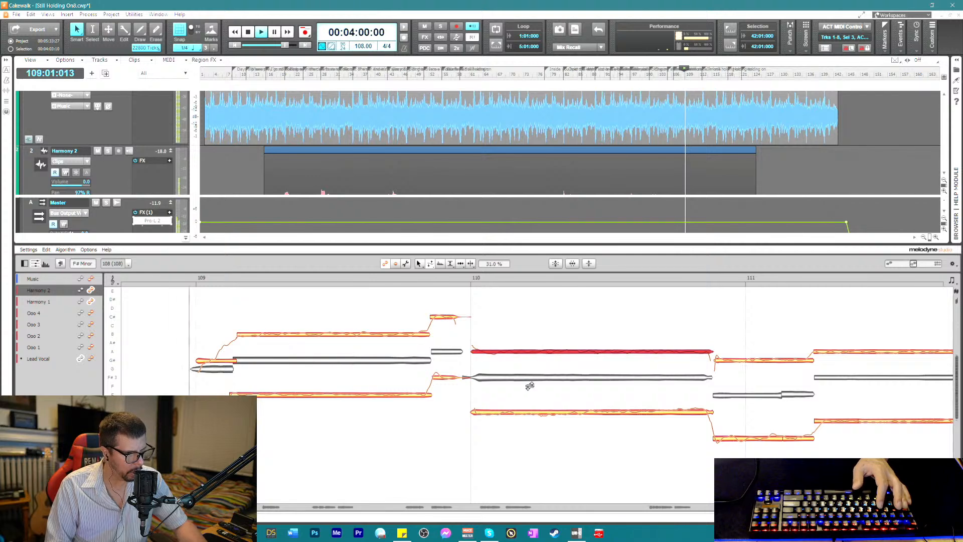
left_click(509, 411)
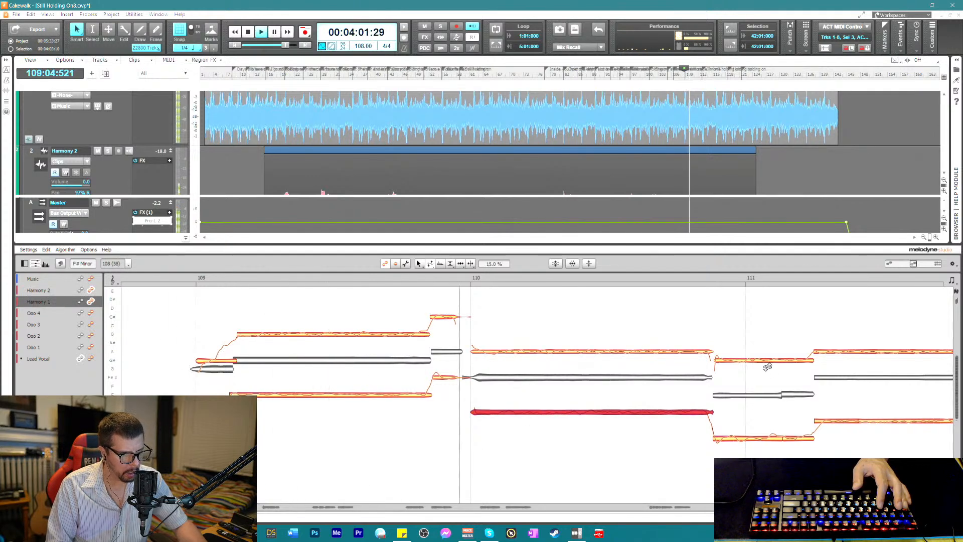
left_click(767, 360)
left_click(741, 439)
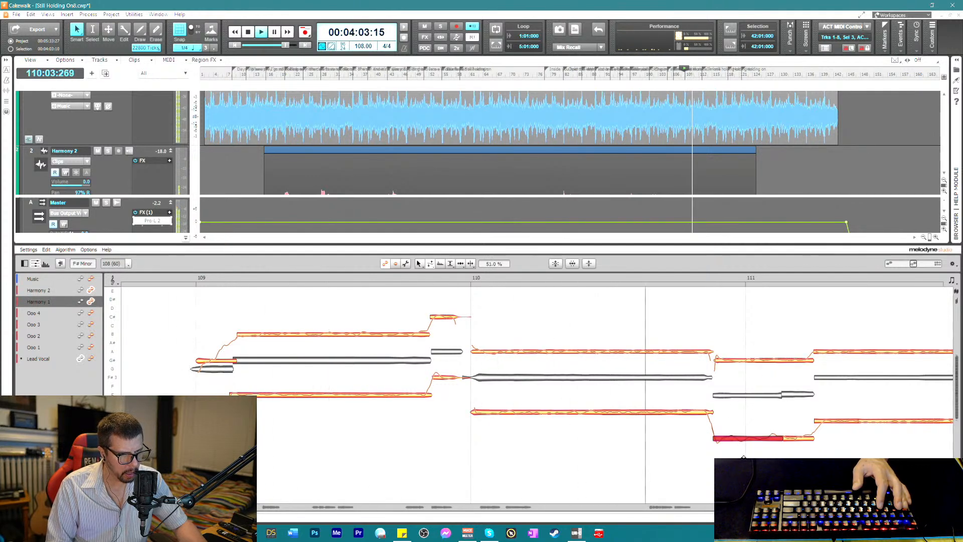
- Reduce the pitch modulation of the long notes after bar 111, setting Harmony 1 to 41% and also lowering Harmony 2, and play the phrase
left_click(845, 421)
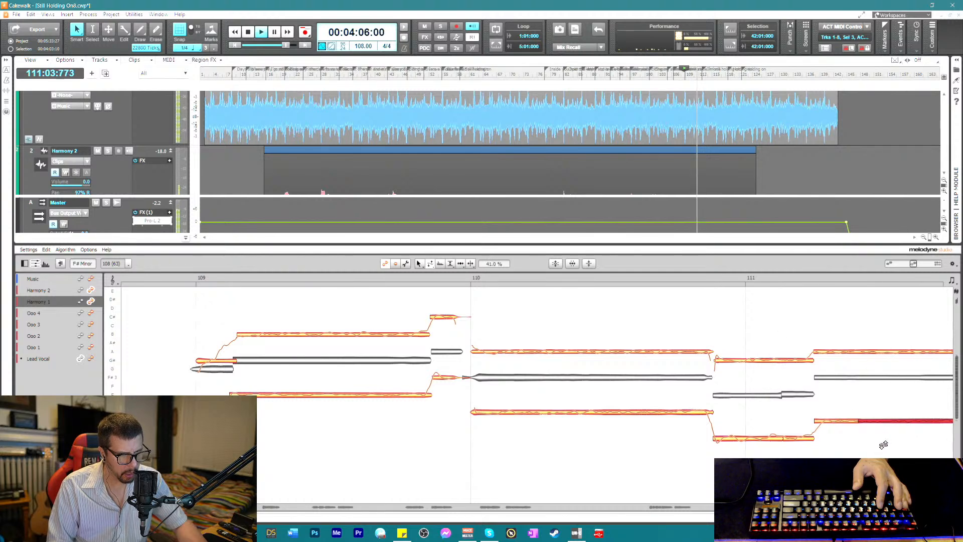
key("space")
left_click(870, 351)
key("space")
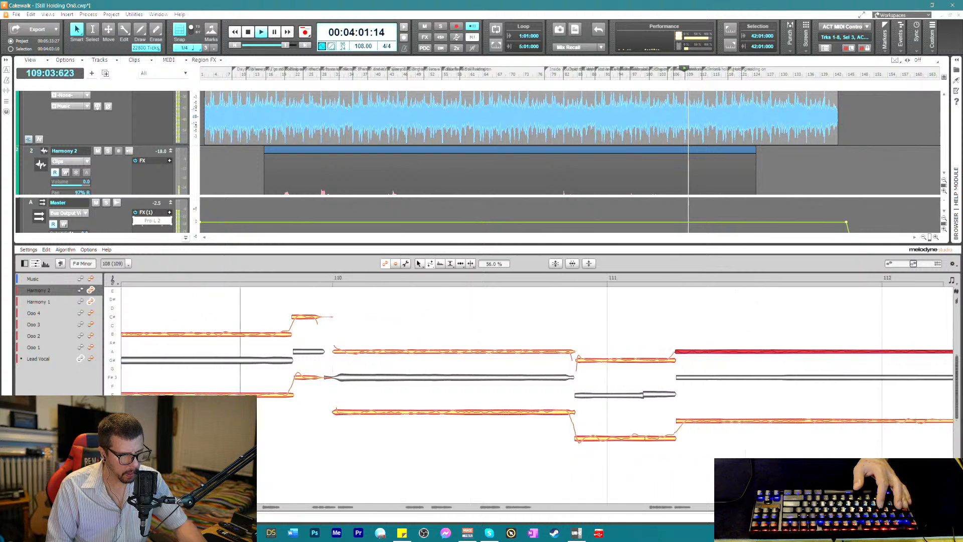
- Move the ends of the long Harmony 1 and Harmony 2 notes after bar 112 earlier to match the lead vocal's ending
right_click(793, 425)
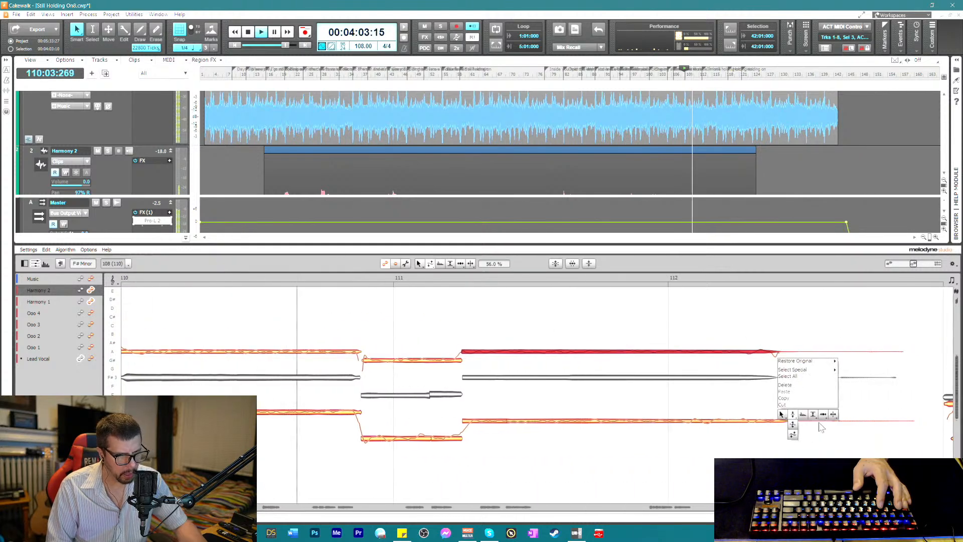
left_click(796, 423)
key("space")
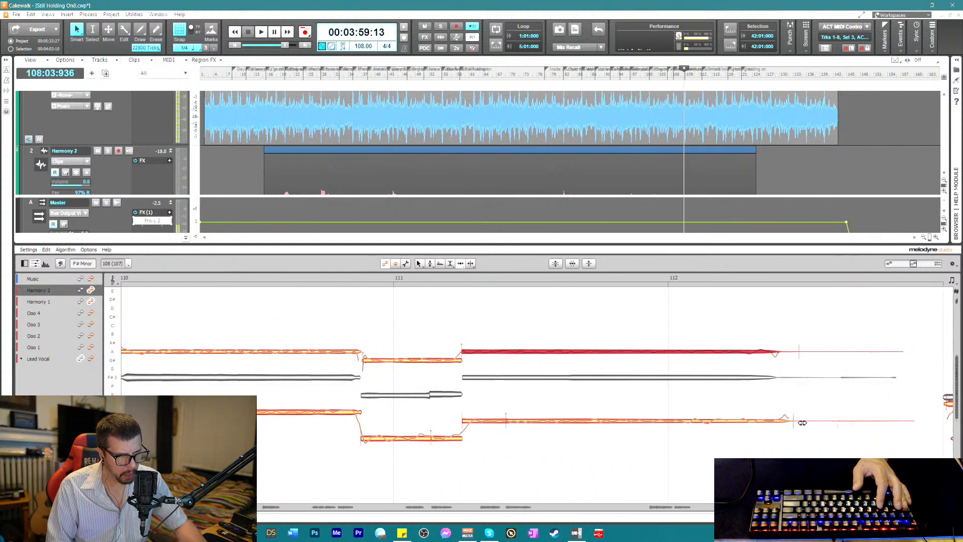
double_click(801, 421)
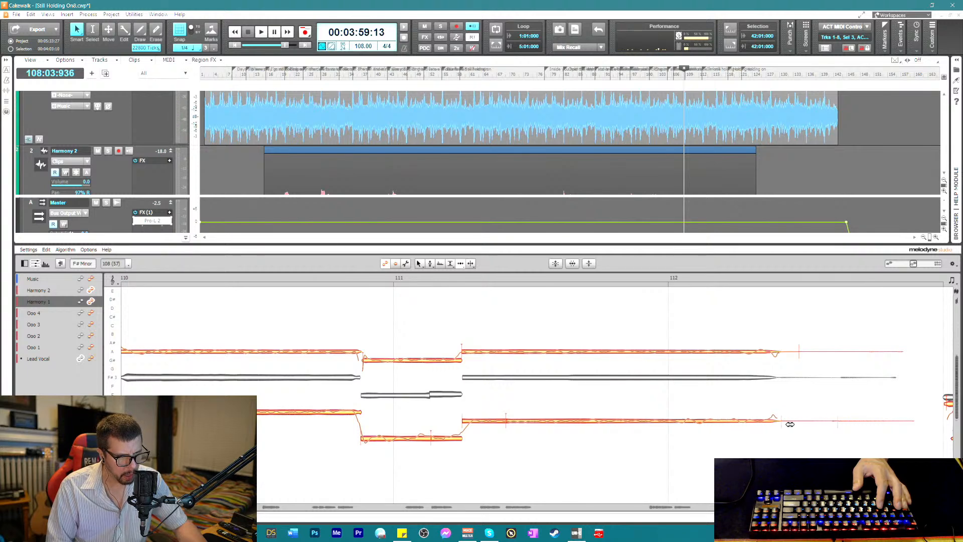
double_click(793, 354)
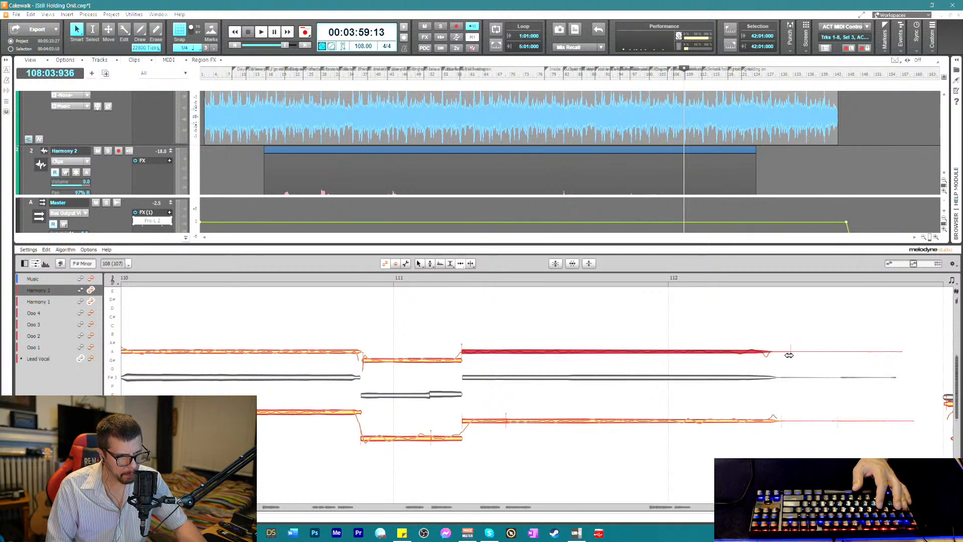
key("space")
double_click(789, 422)
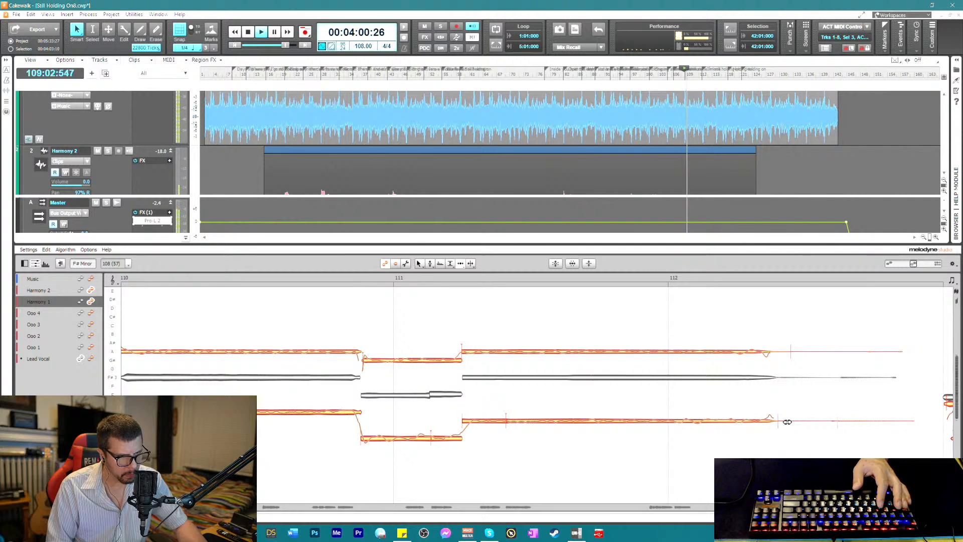
- Set the pitch modulation of the long Harmony 1 note leading into bar 112 to -4%
right_click(622, 425)
left_click(587, 434)
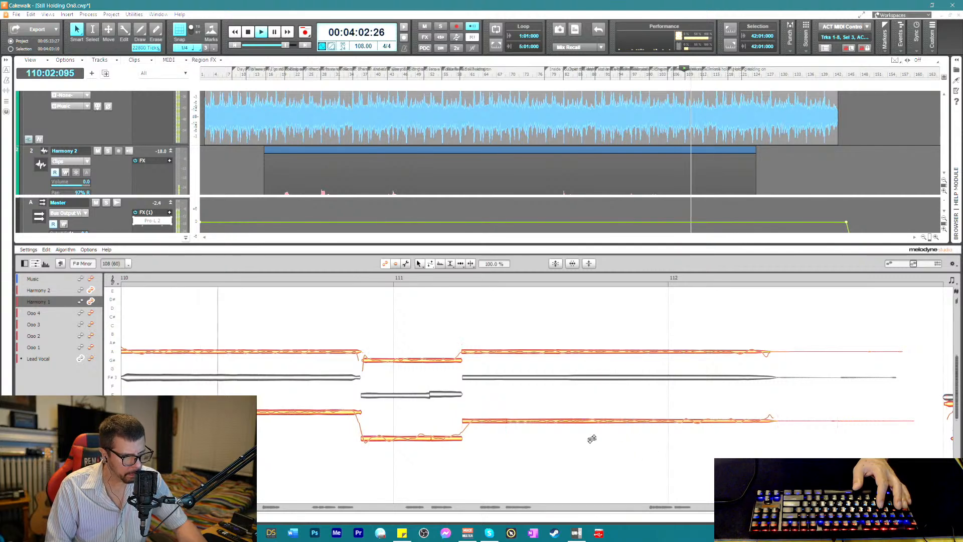
key("space")
left_click_drag(563, 423, 562, 444)
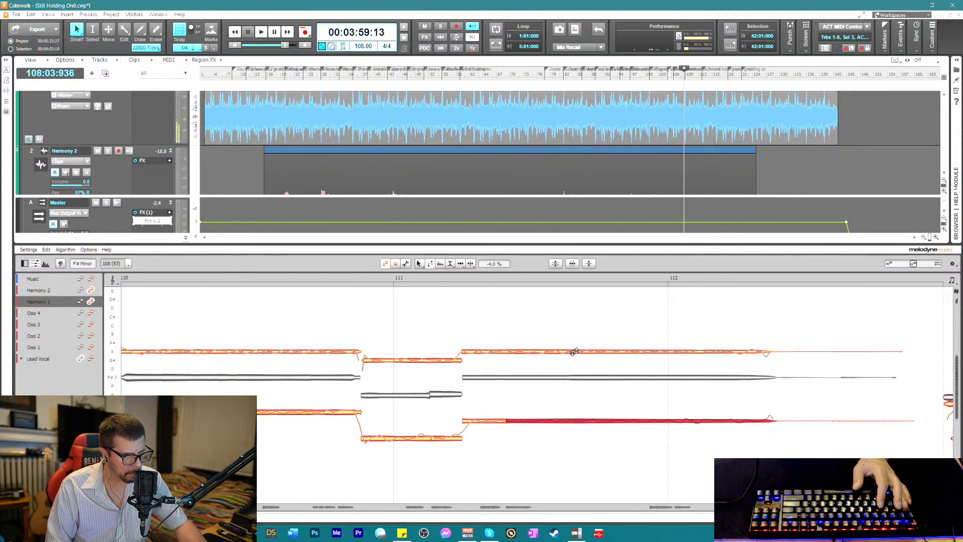
- Delete the leftover trailing noise notes of both harmonies after bar 112 and play the phrase from bar 109
left_click_drag(816, 326, 885, 447)
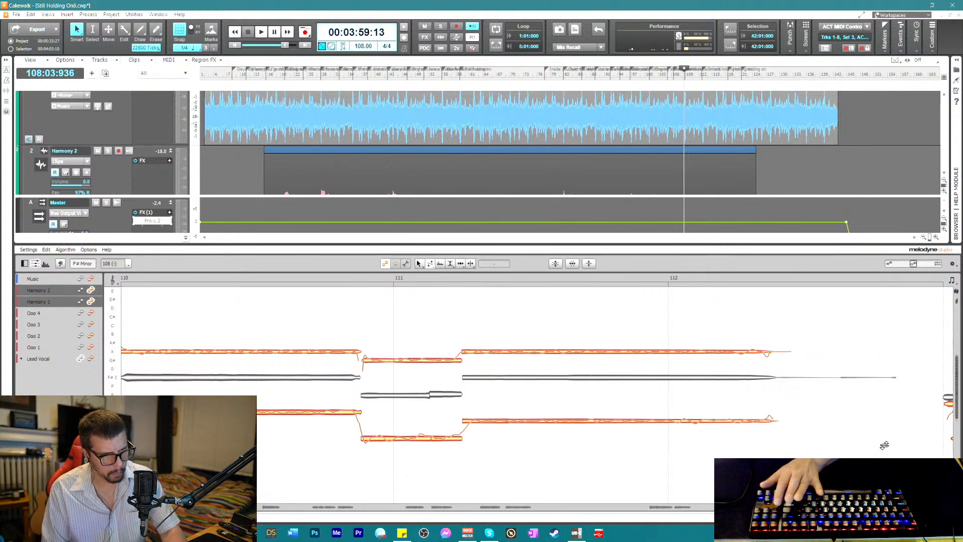
key("space")
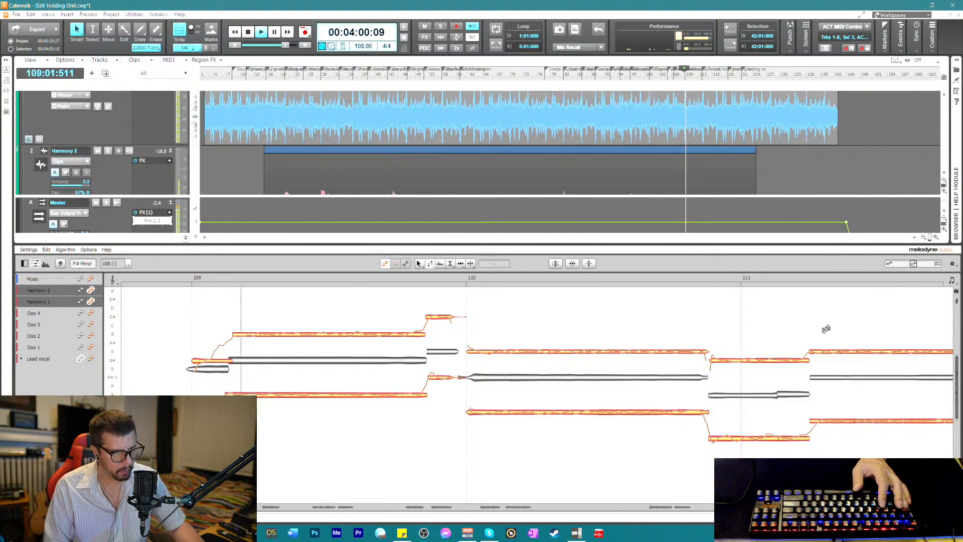
- Move the short Harmony 1 note just before bar 113 slightly earlier with the Time tool
right_click(737, 362)
left_click(748, 355)
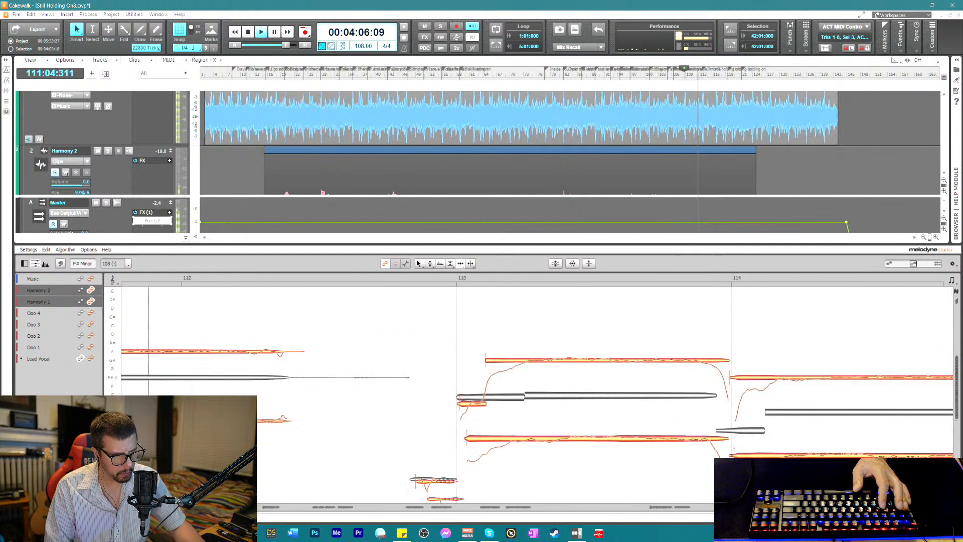
scroll(326, 278, "down", 3)
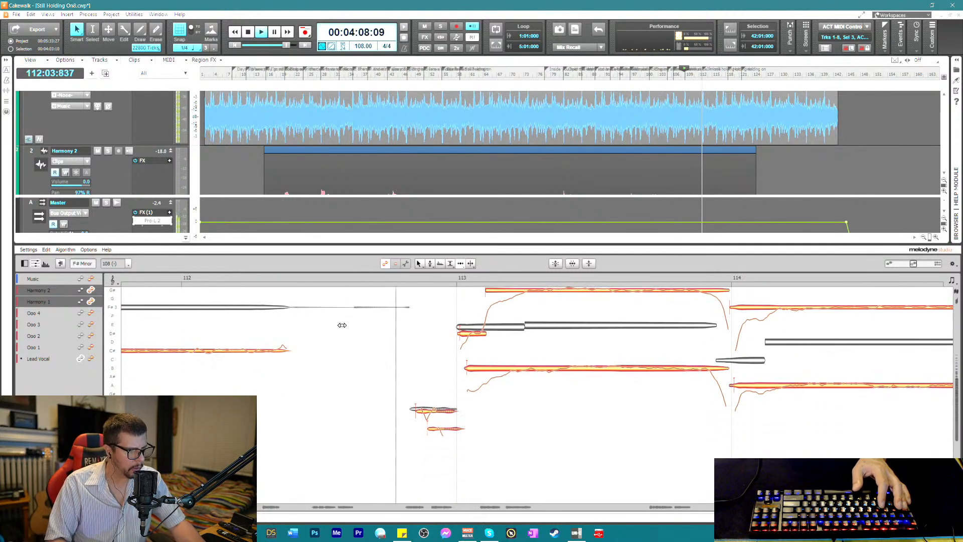
left_click(321, 275)
key("space")
left_click(435, 428)
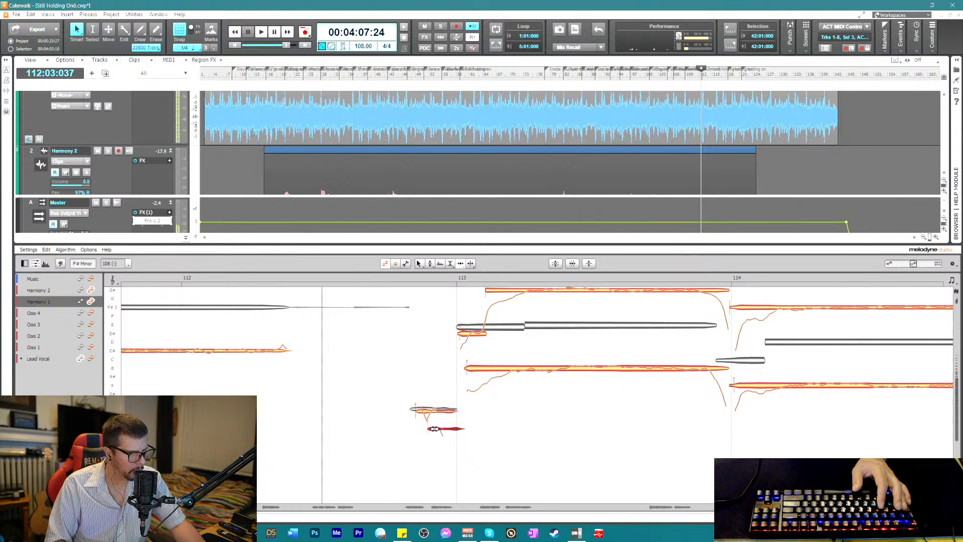
- Move the start of the long Harmony 1 note back to bar 113 and align the short Harmony 2 note's start with the lead vocal
left_click(471, 375)
left_click(478, 369)
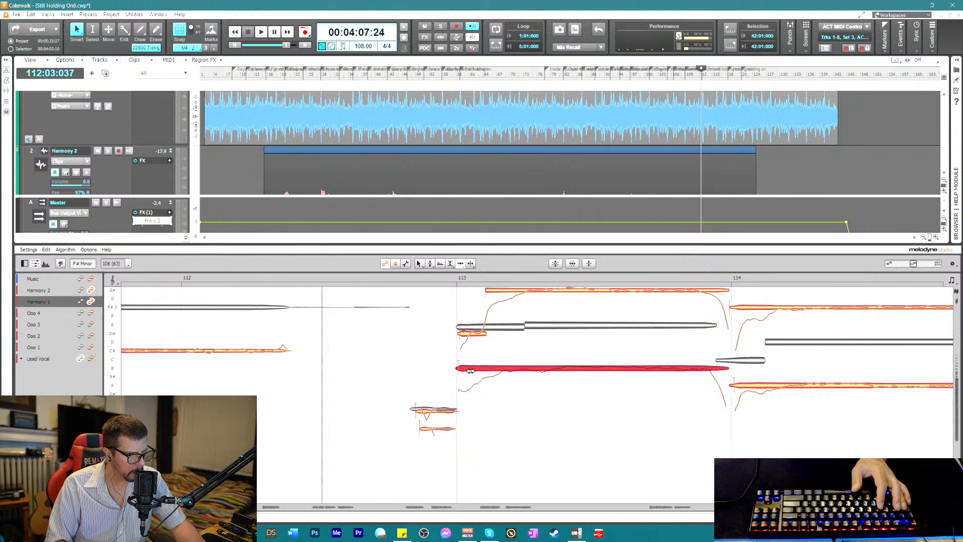
scroll(465, 370, "up", 1)
left_click(464, 361)
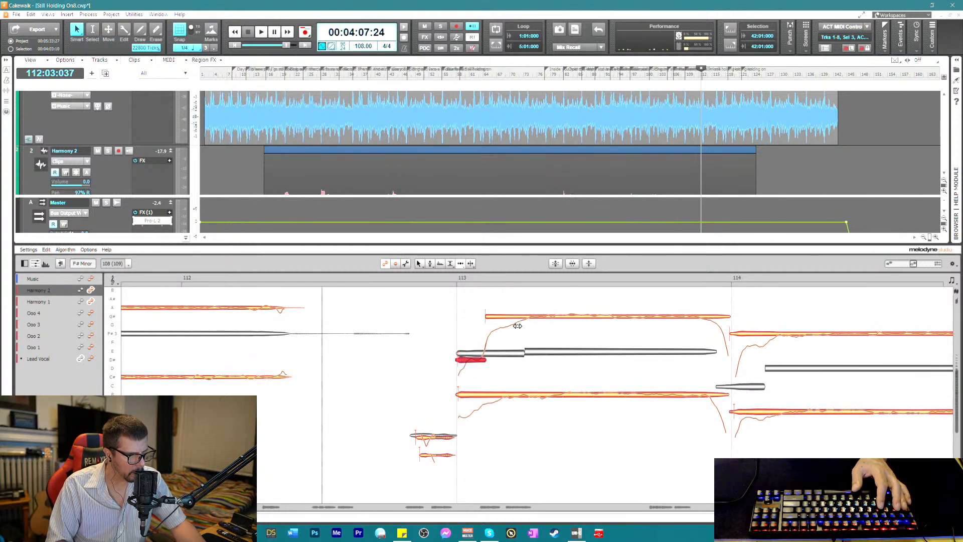
- Separate the scooped opening of the Harmony 1 note after bar 113 into its own note and play the phrase
right_click(510, 401)
left_click(510, 401)
right_click(505, 402)
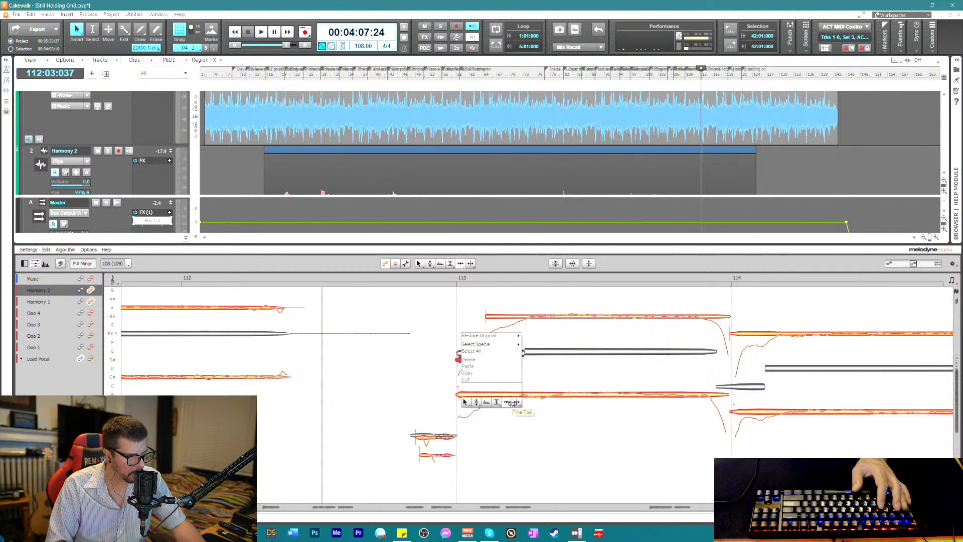
left_click(501, 404)
left_click(502, 396)
double_click(503, 396)
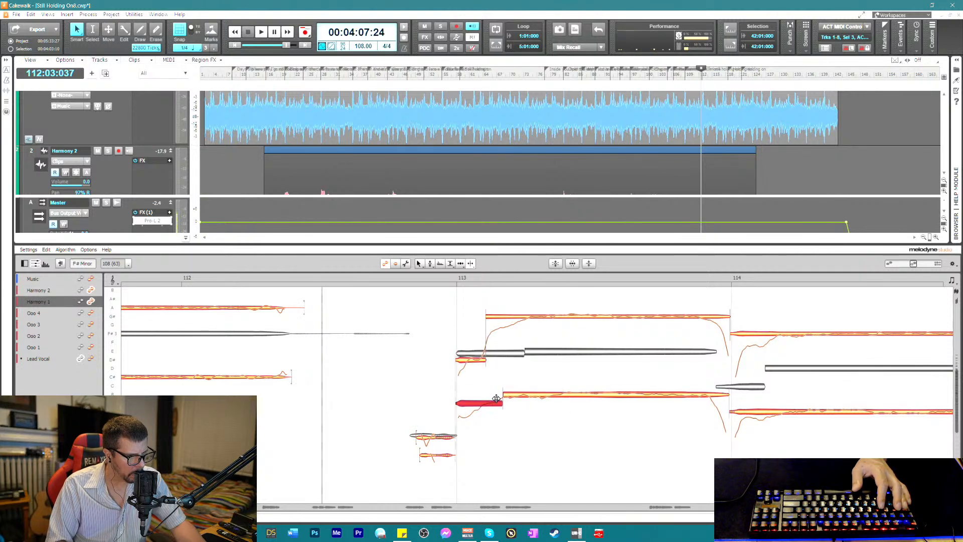
key("space")
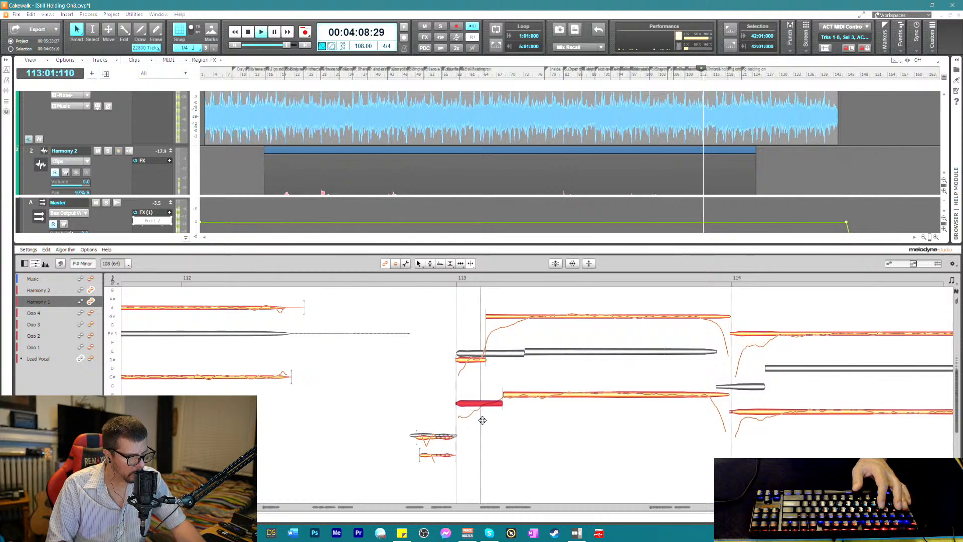
key("space")
- Set the pitch modulation of the long Harmony 2 note after bar 113 to 10%
right_click(530, 334)
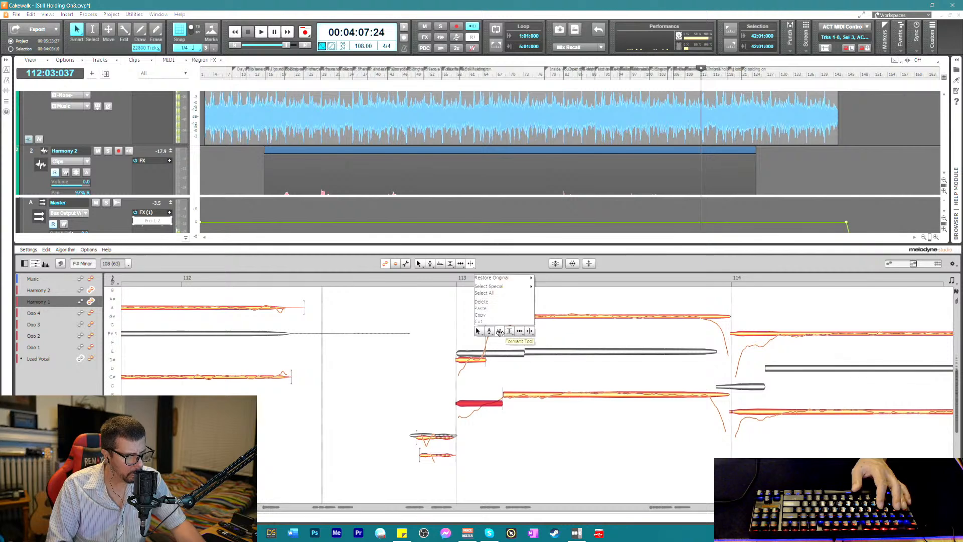
left_click(491, 351)
left_click(534, 317)
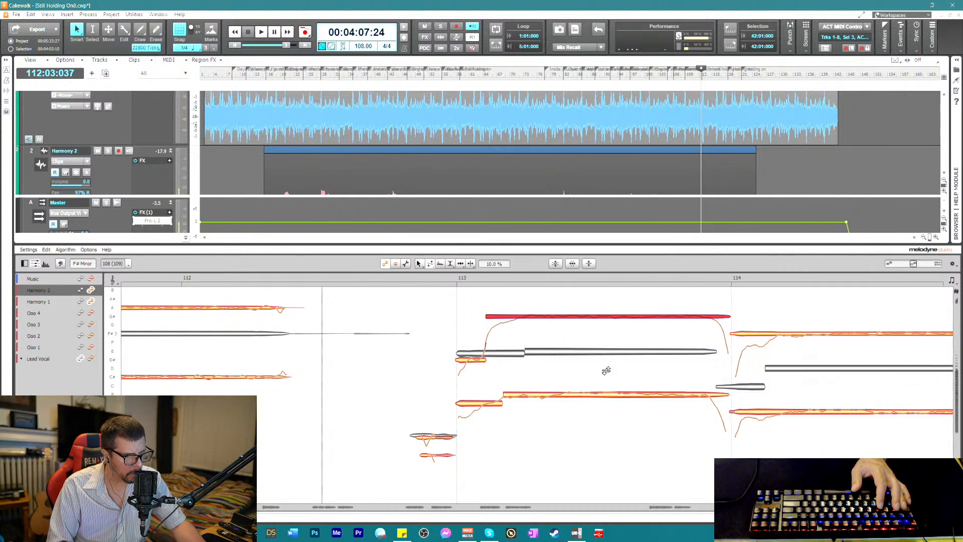
- Move the Harmony 2 and Harmony 1 note transitions at bar 114 slightly earlier to match the lead vocal, playing the phrase
right_click(684, 368)
left_click(727, 338)
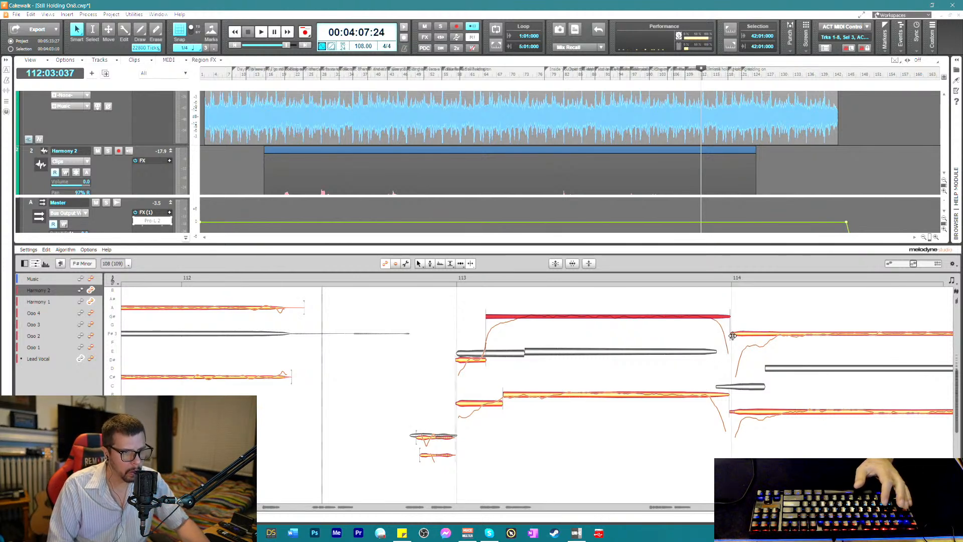
left_click(732, 336)
right_click(733, 334)
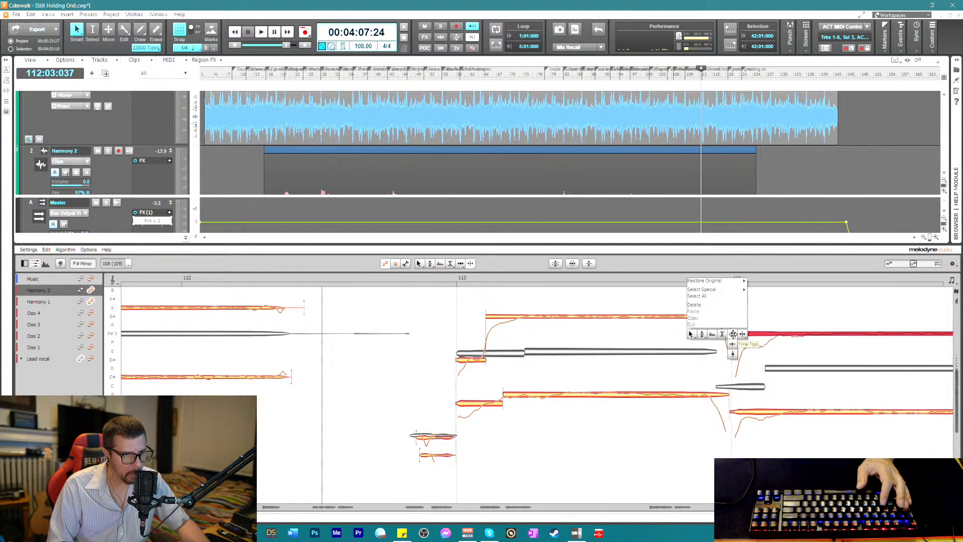
left_click(733, 334)
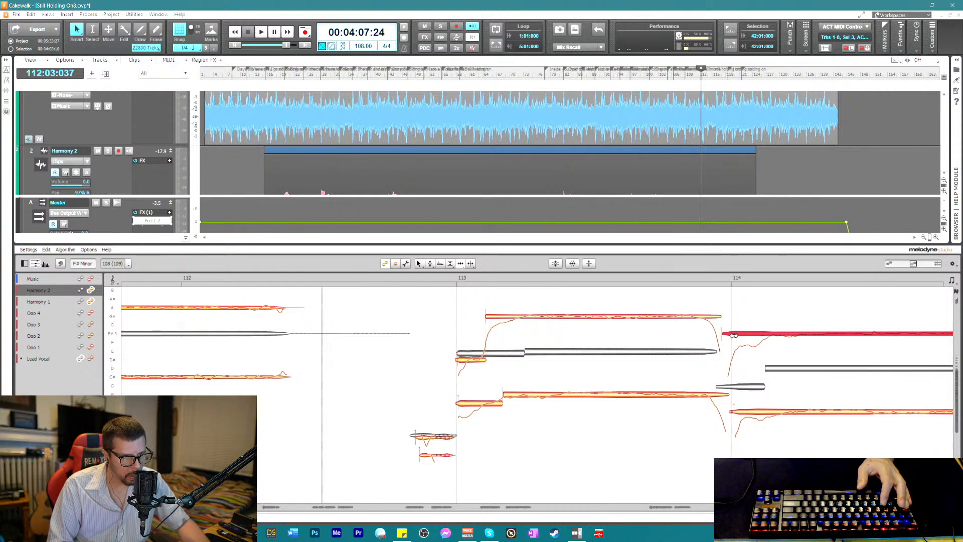
key("space")
left_click(751, 412)
left_click_drag(751, 414, 746, 413)
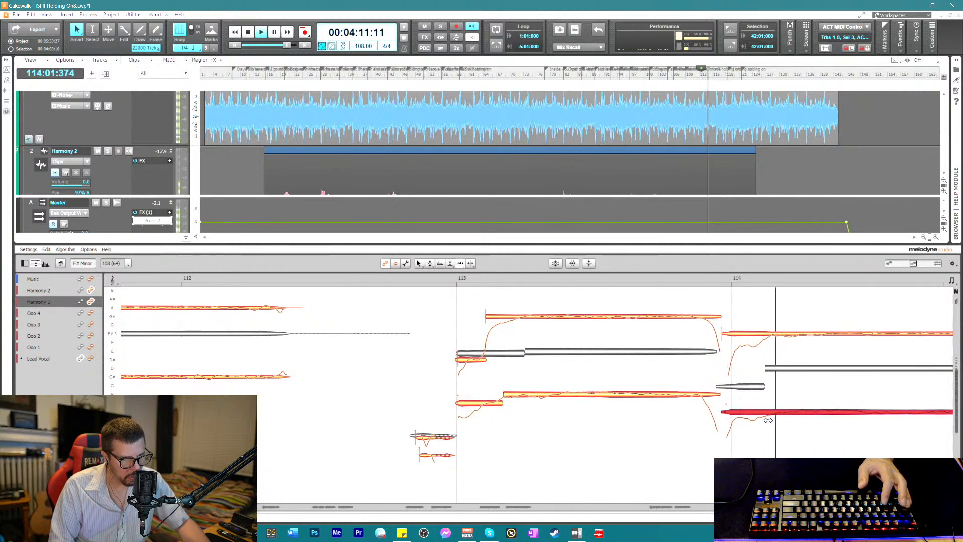
key("space")
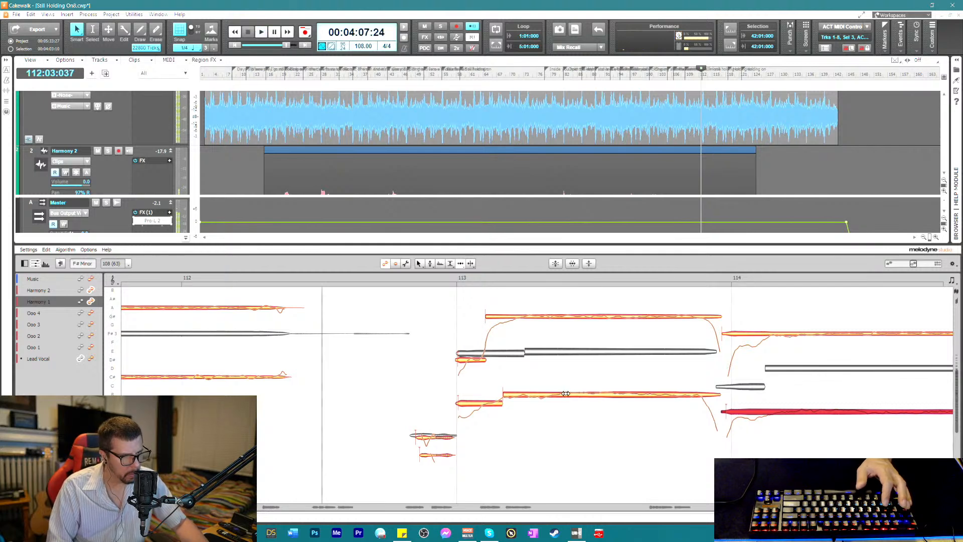
- Set the pitch modulation of the long Harmony 1 note after bar 113 to -18% and play the phrase
right_click(515, 338)
mouse_move(530, 393)
left_click(532, 415)
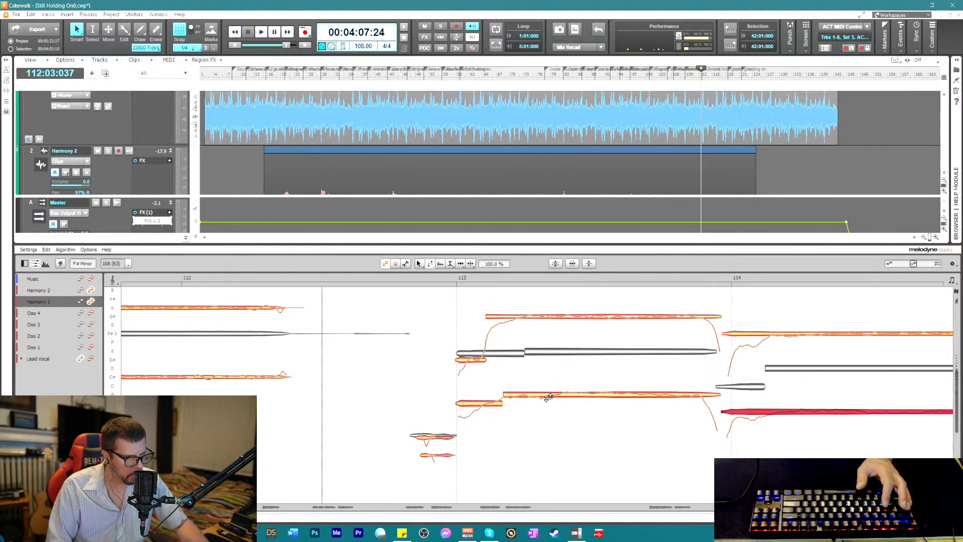
left_click_drag(547, 395, 538, 439)
key("space")
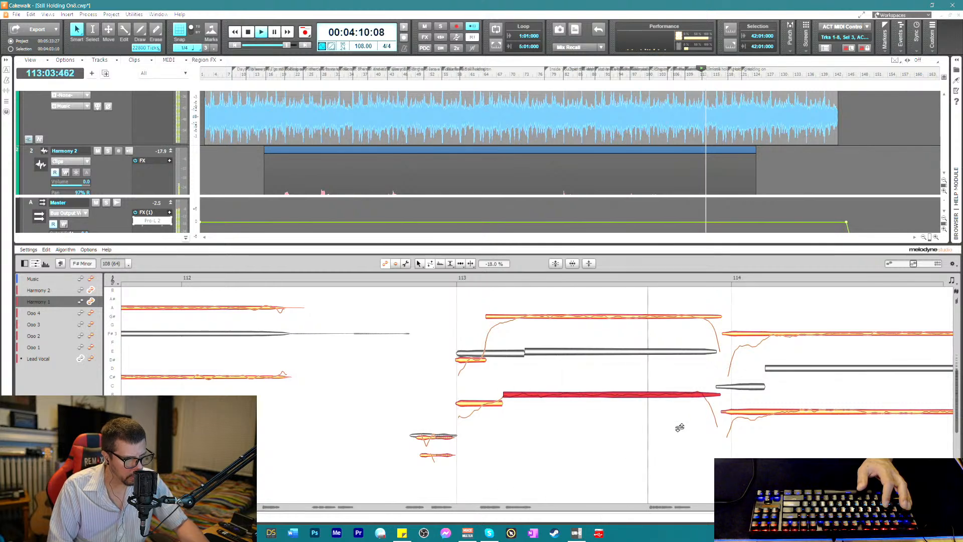
key("space")
- Separate the Harmony 1 and Harmony 2 notes shortly after bar 114 where the lead vocal changes pitch
right_click(777, 422)
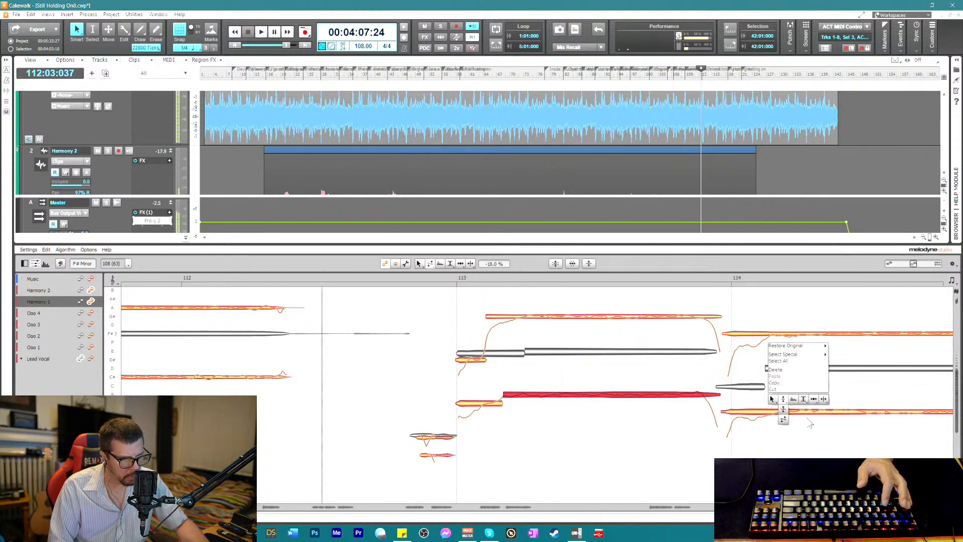
left_click(823, 400)
left_click(766, 412)
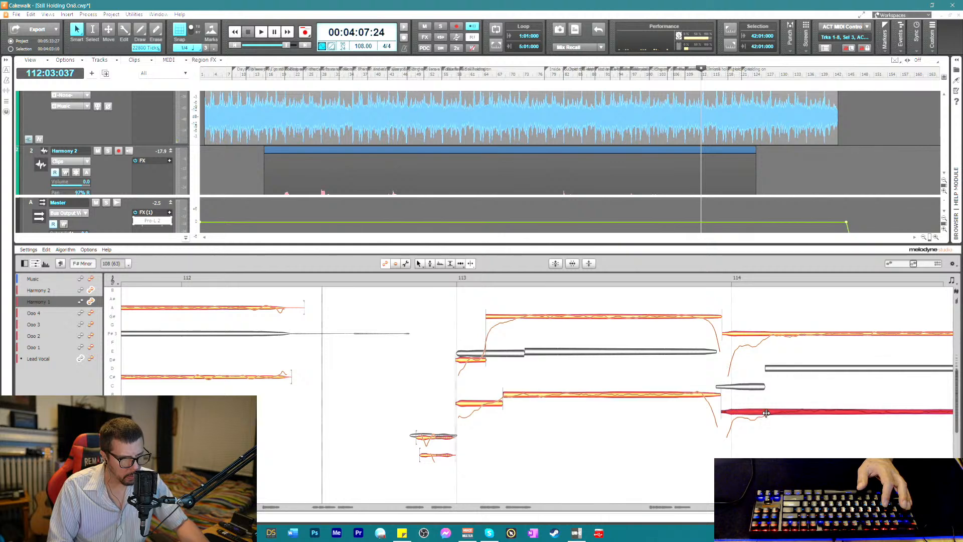
left_click(767, 335)
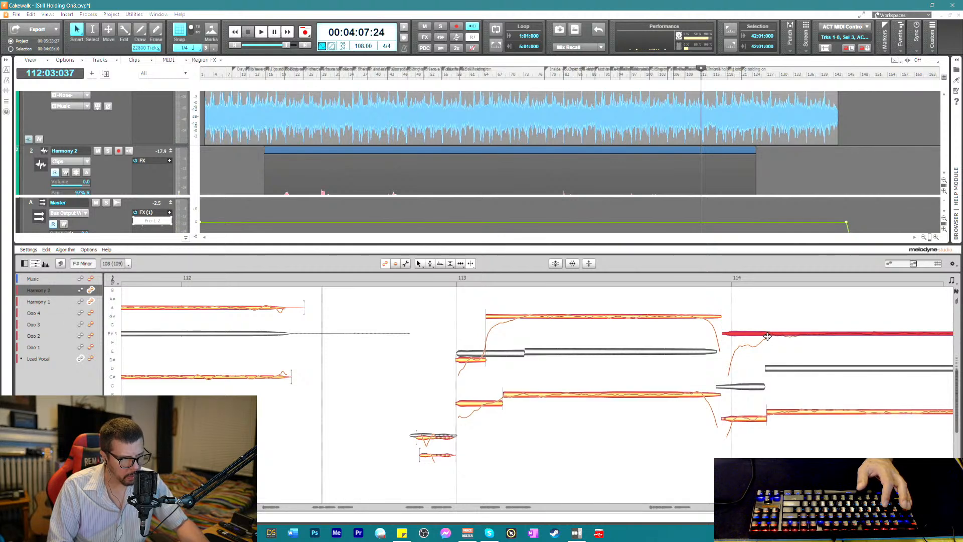
double_click(767, 335)
- Set the pitch modulation of the long notes after bar 114 to 26% for Harmony 2 and 25% for Harmony 1, and play through bar 116
right_click(745, 360)
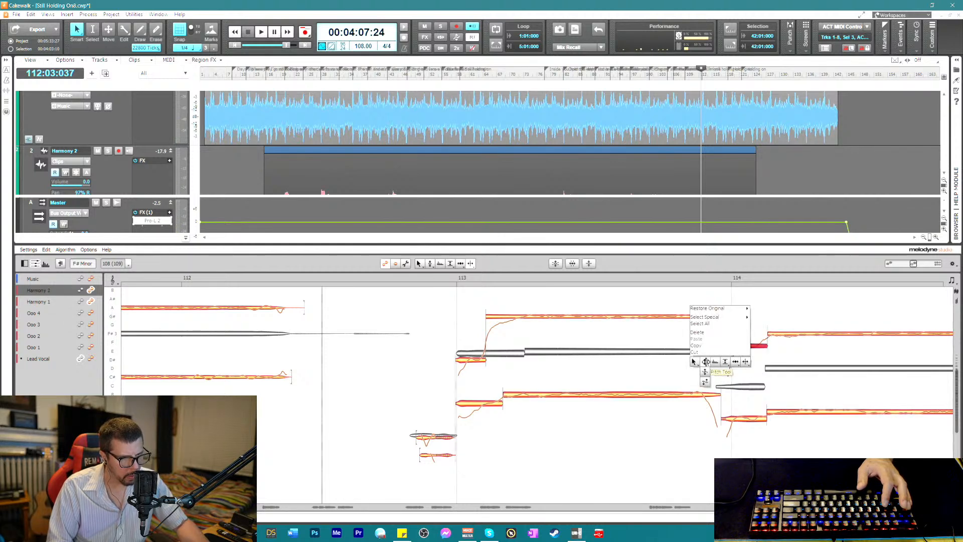
left_click(705, 361)
left_click(790, 335)
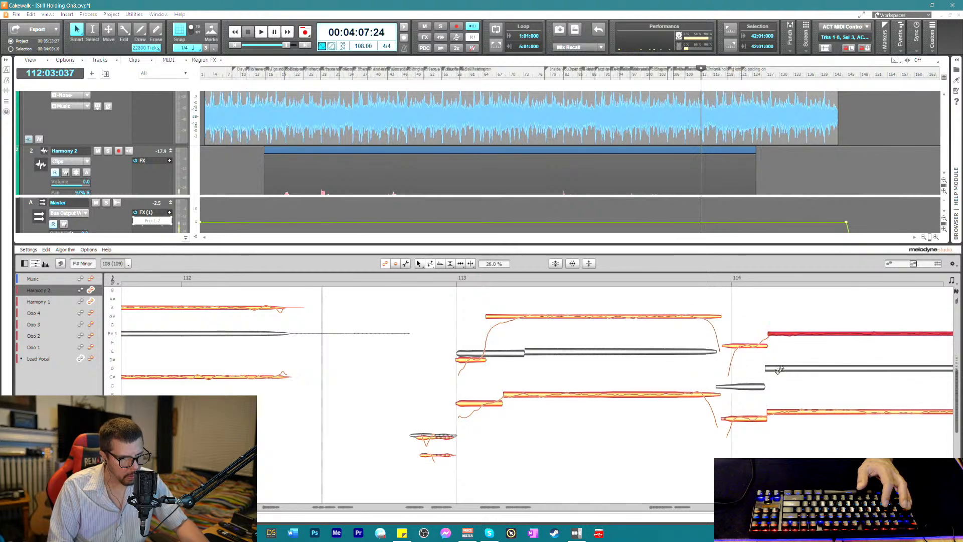
left_click(789, 412)
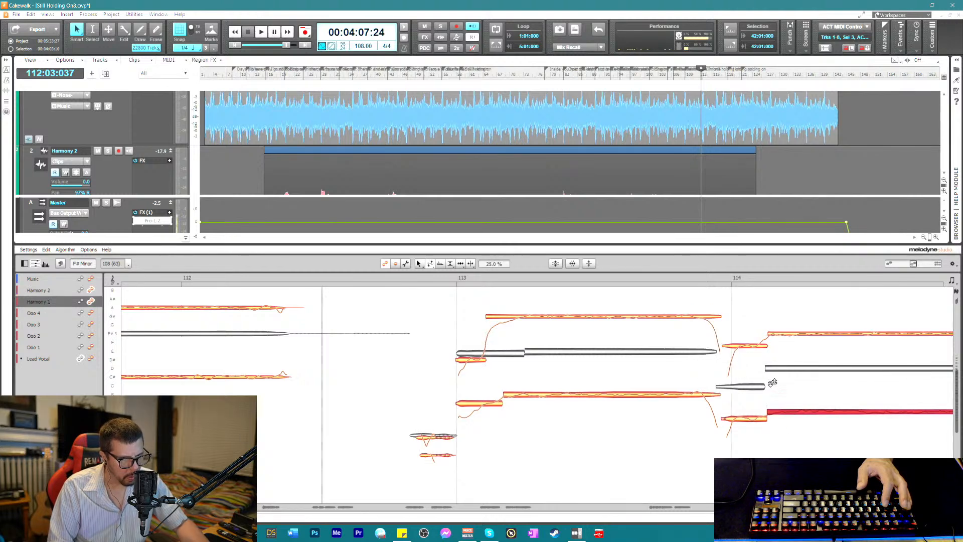
left_click(686, 275)
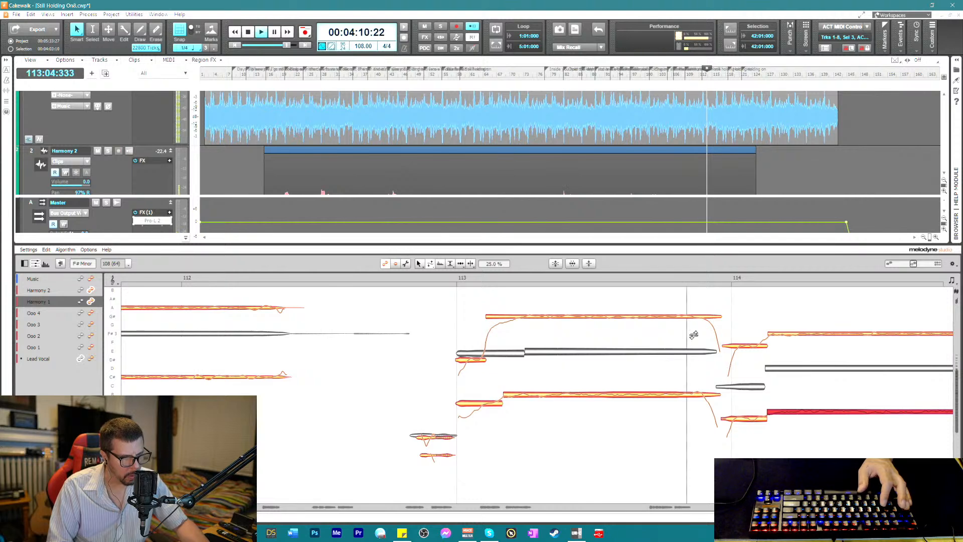
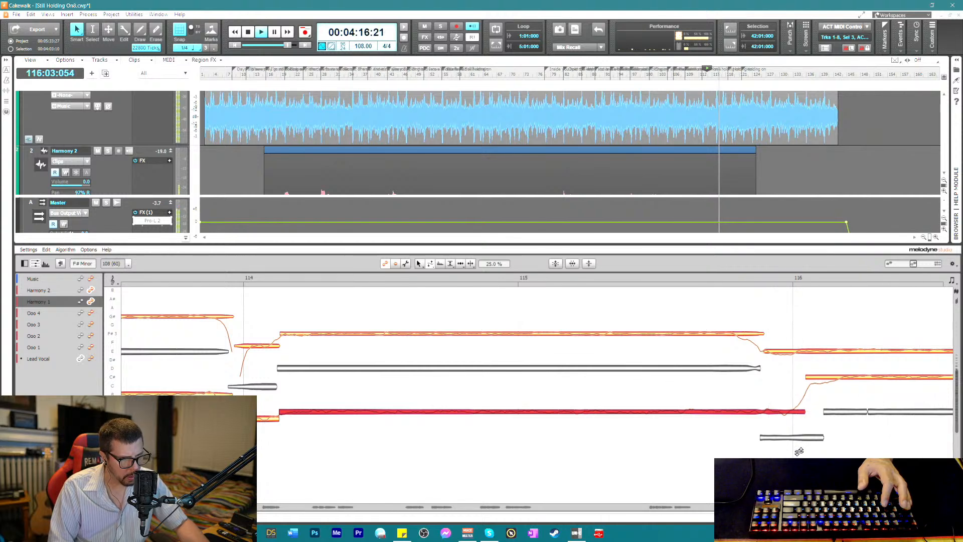
key("space")
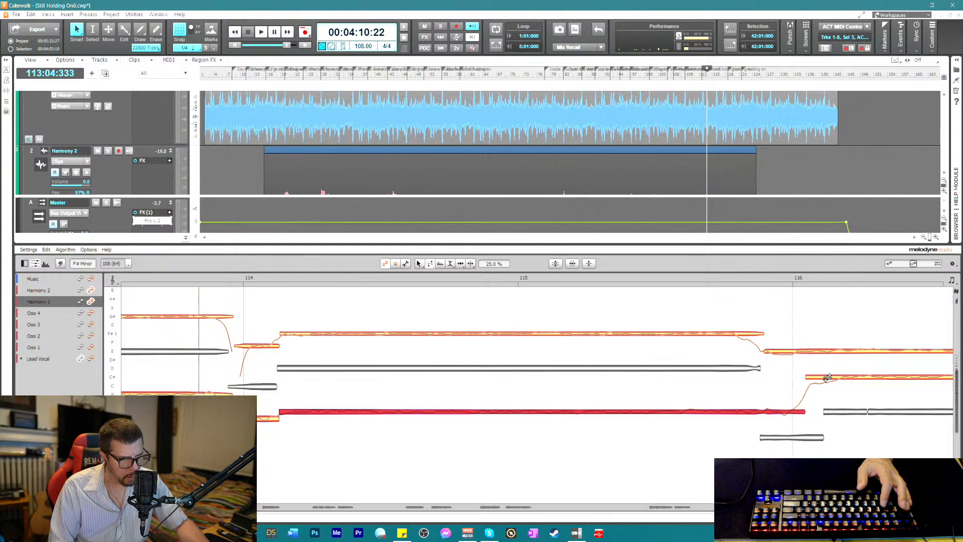
- Separate the opening of the Harmony 1 note just after bar 116 into its own short note
right_click(784, 392)
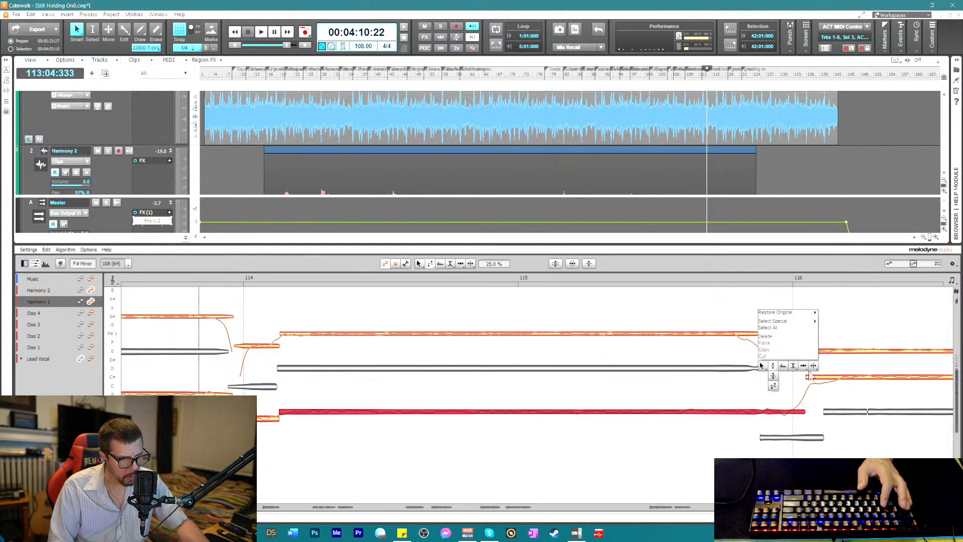
left_click(839, 374)
left_click(833, 376)
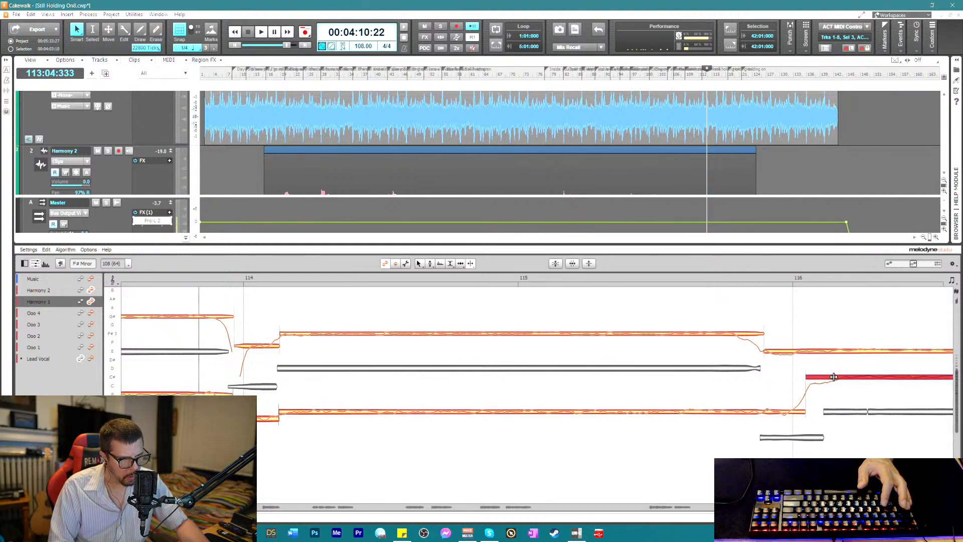
right_click(810, 382)
left_click(803, 382)
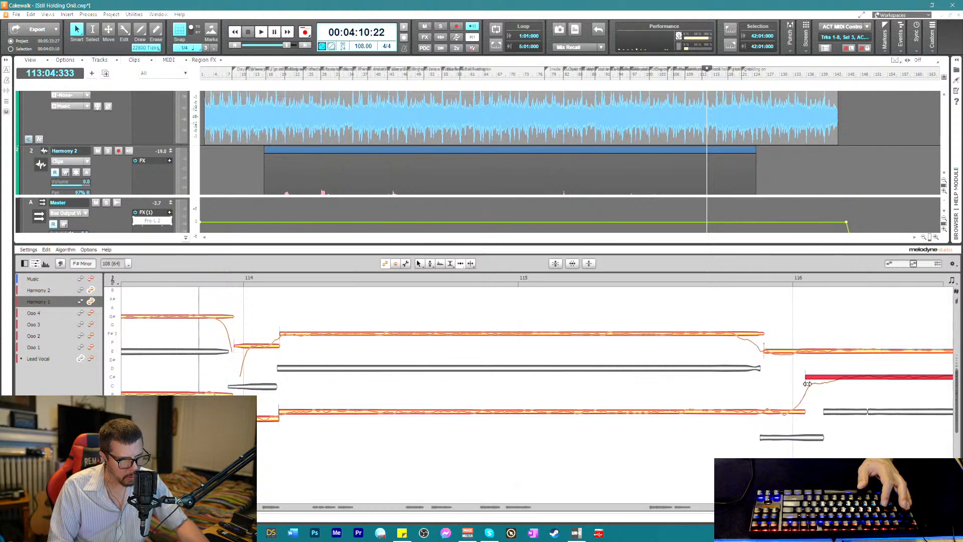
right_click(844, 385)
left_click(844, 384)
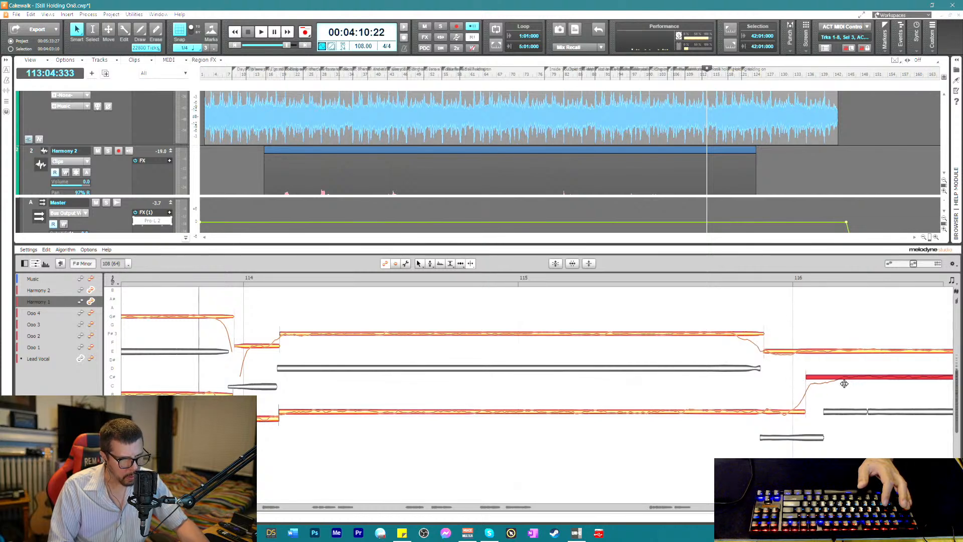
right_click(833, 377)
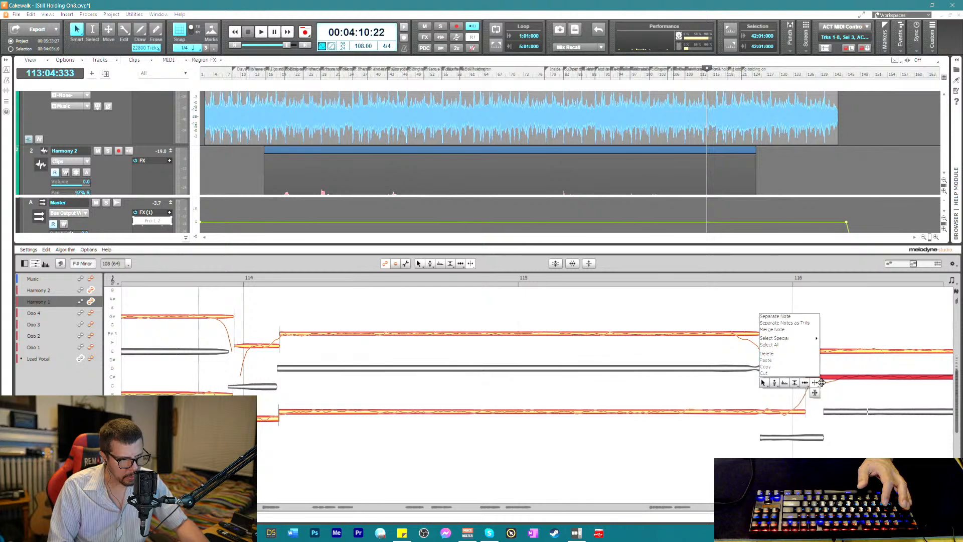
left_click(837, 388)
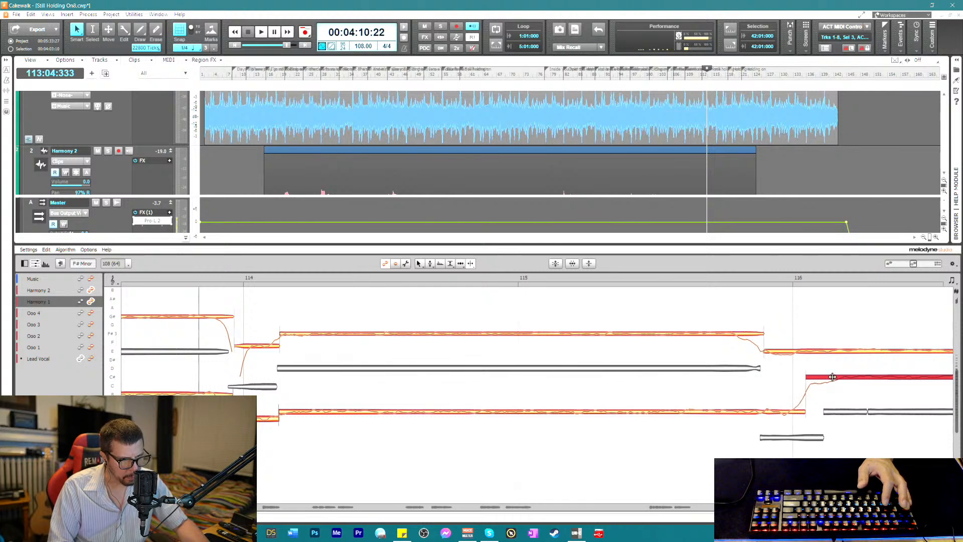
left_click(832, 376)
- Set the pitch modulation of the long Harmony 2 note starting just before bar 116 to -42%
right_click(808, 394)
left_click(799, 395)
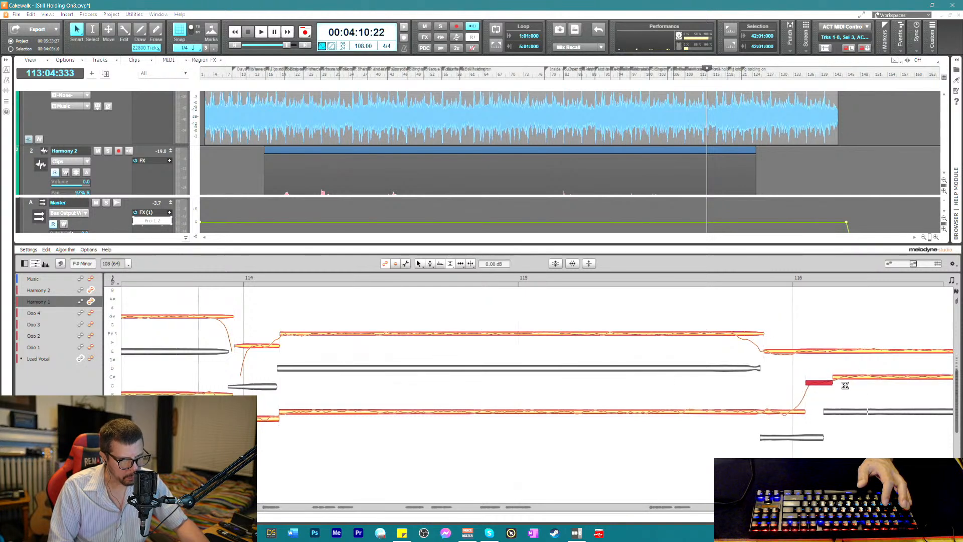
right_click(787, 351)
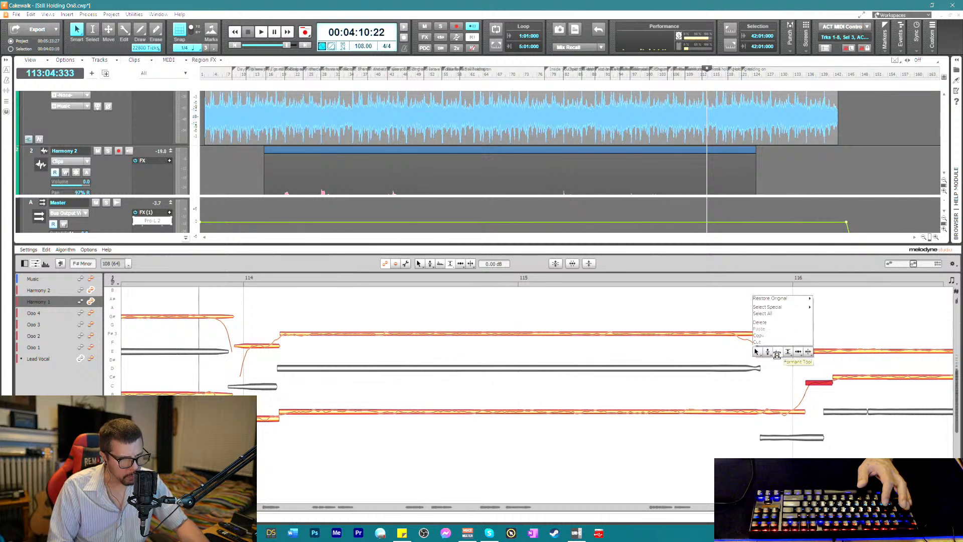
left_click(768, 367)
left_click(791, 357)
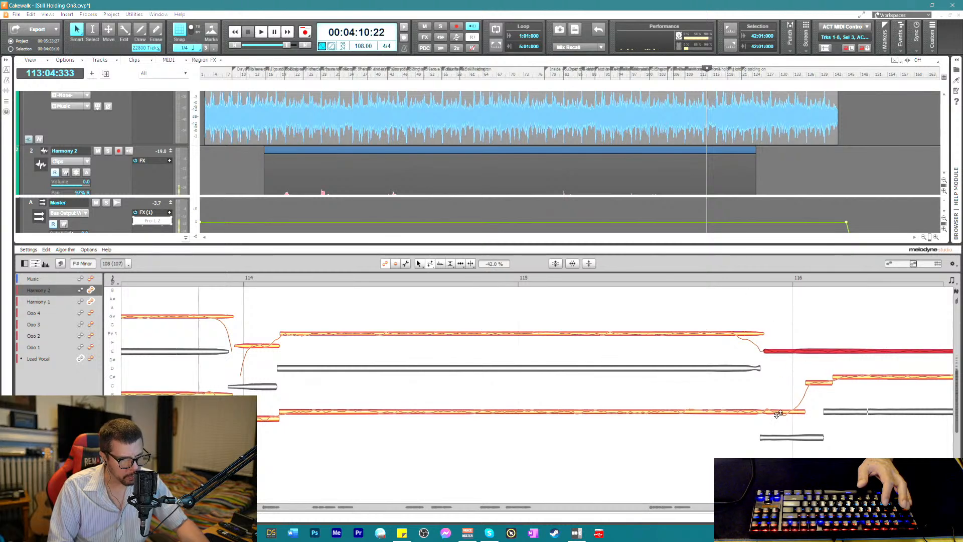
- Audition the passage around bar 116 and examine the pitch and timing of the long Harmony 1 and Harmony 2 notes through bar 118
left_click(740, 281)
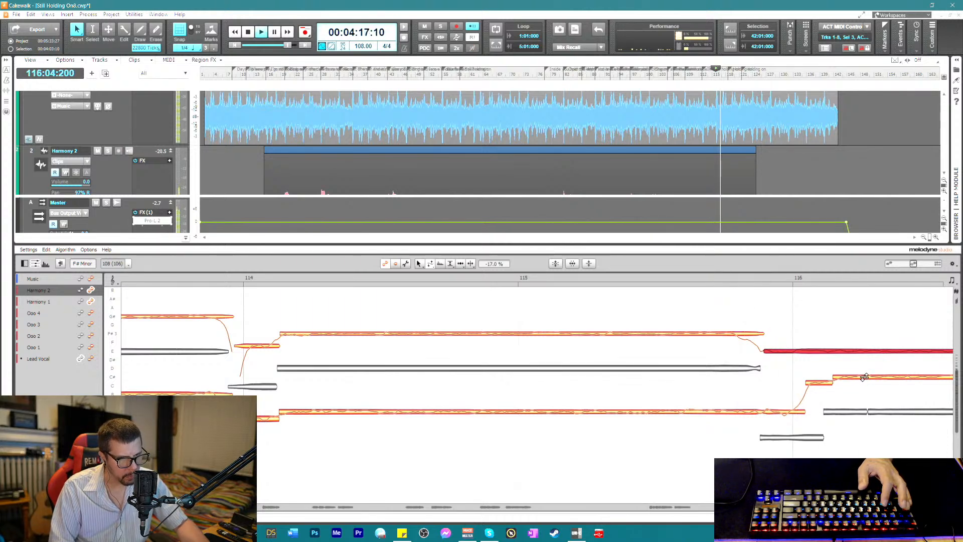
key("space")
right_click(863, 377)
left_click(863, 357)
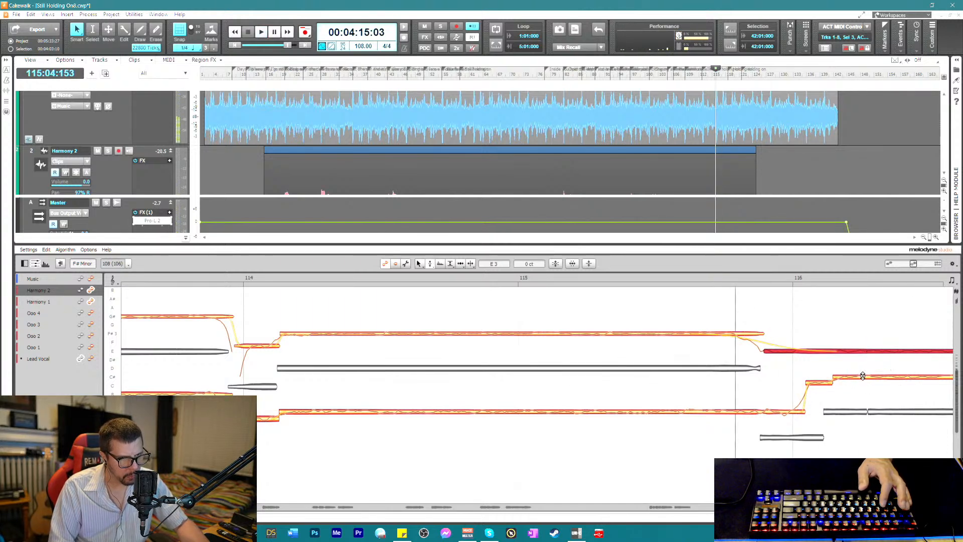
left_click(863, 376)
scroll(537, 366, "right", 10)
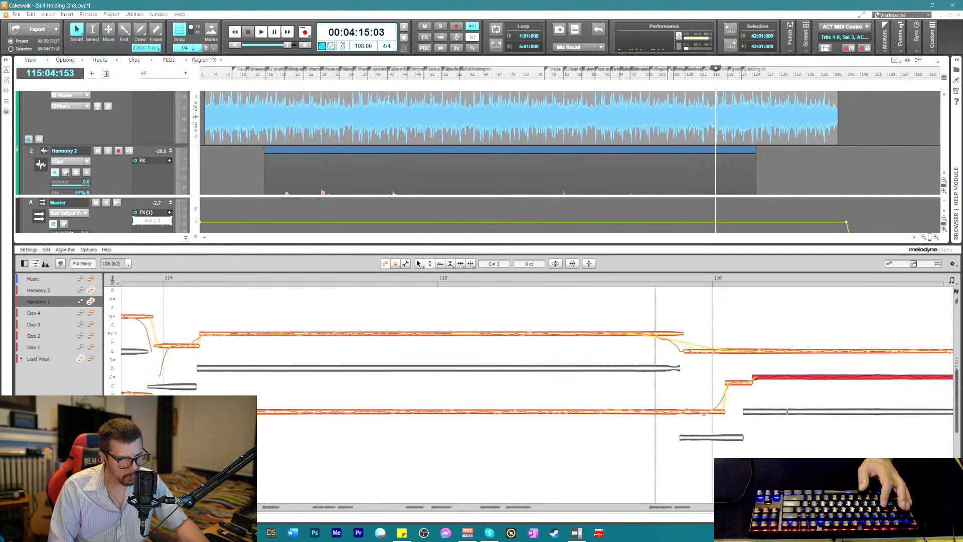
right_click(783, 383)
left_click(812, 393)
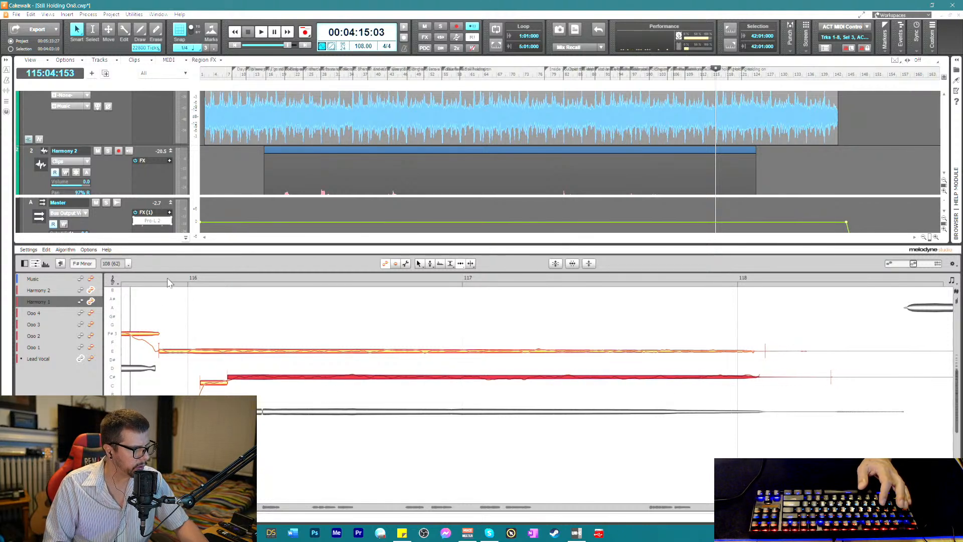
key("space")
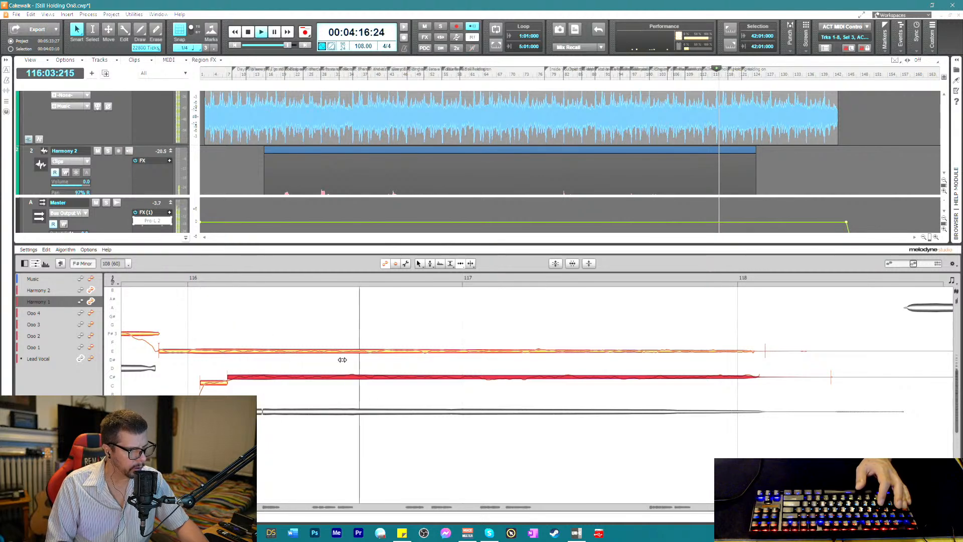
key("space")
- Reduce the pitch modulation of the long Harmony 1 note after bar 116 to well below zero and play the passage
right_click(383, 384)
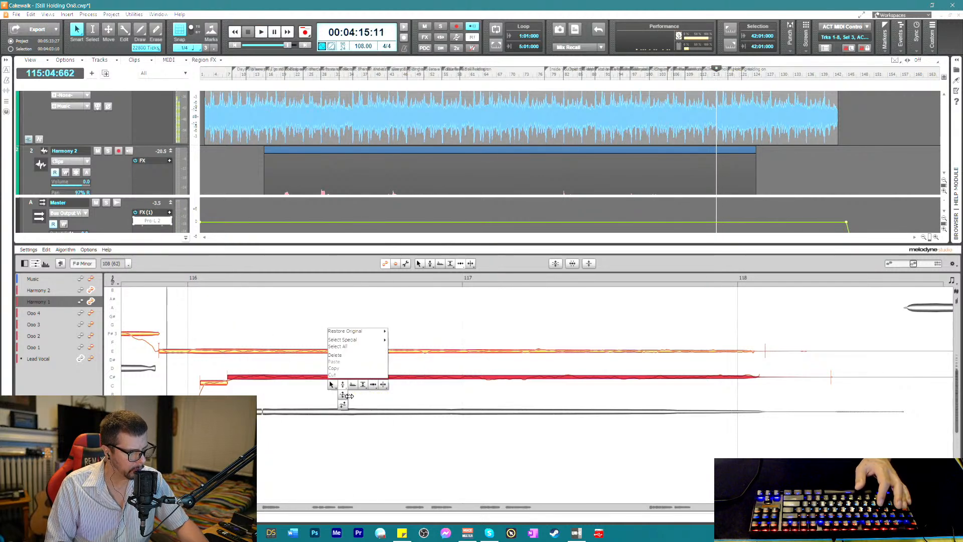
left_click(345, 404)
left_click(365, 382)
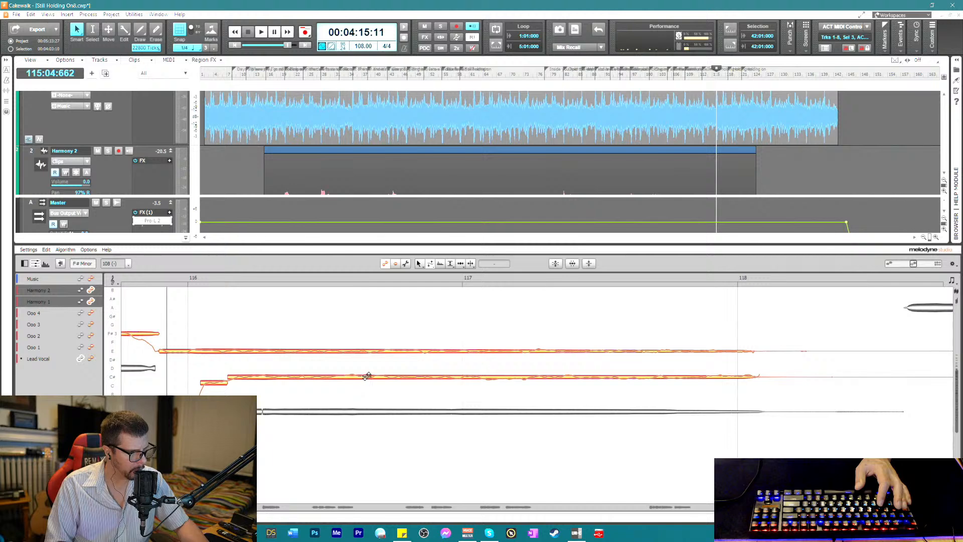
left_click_drag(366, 376, 364, 394)
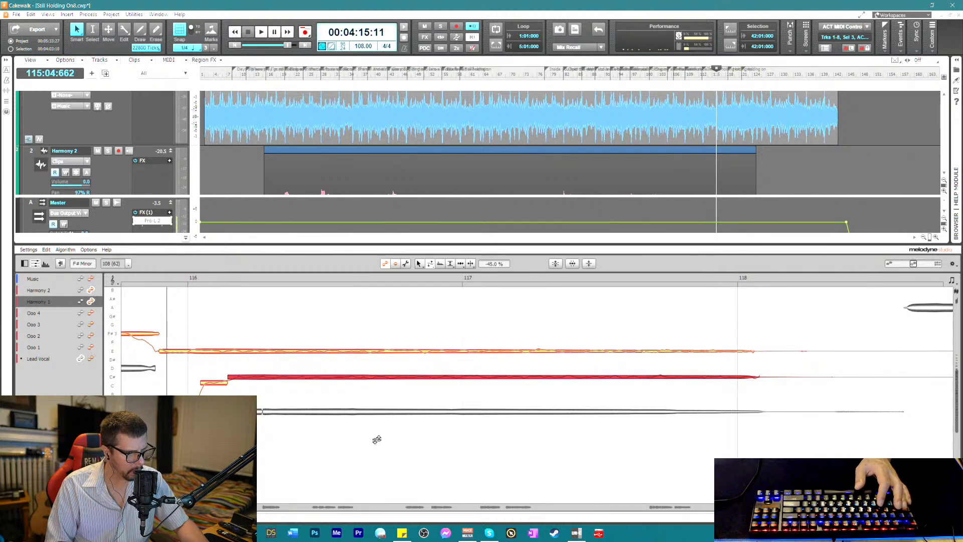
key("space")
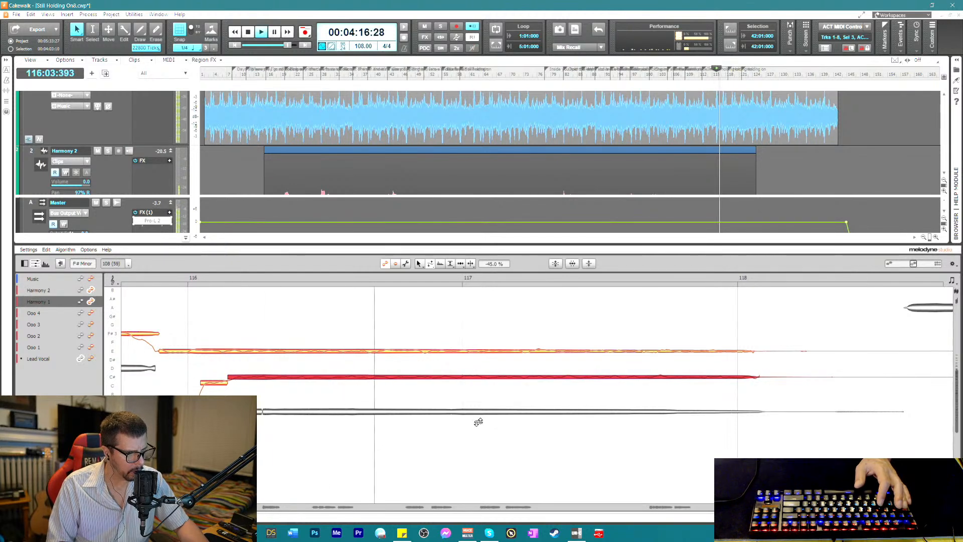
key("space")
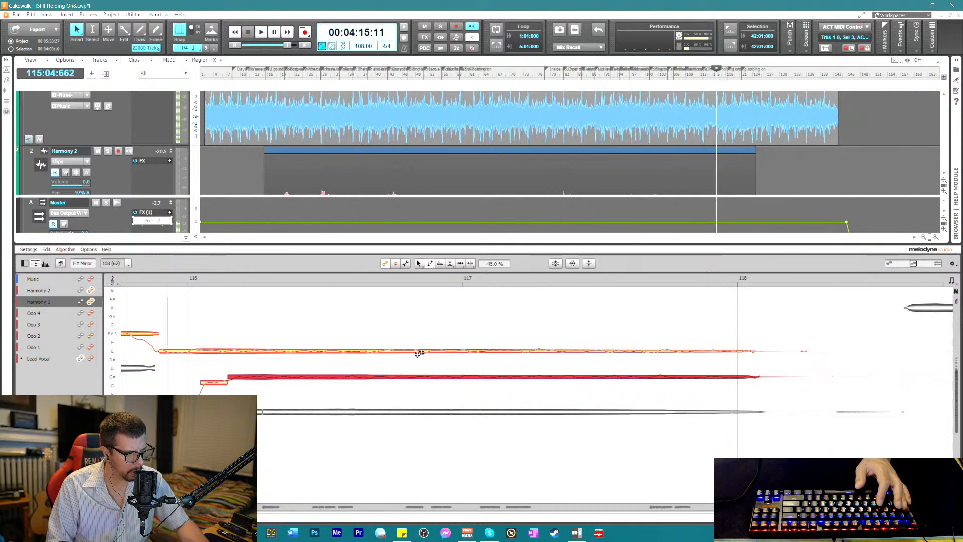
- Set the pitch modulation of the long Harmony 2 note starting just before bar 116 to 4% and play through bar 118
left_click(419, 352)
left_click_drag(422, 364, 428, 343)
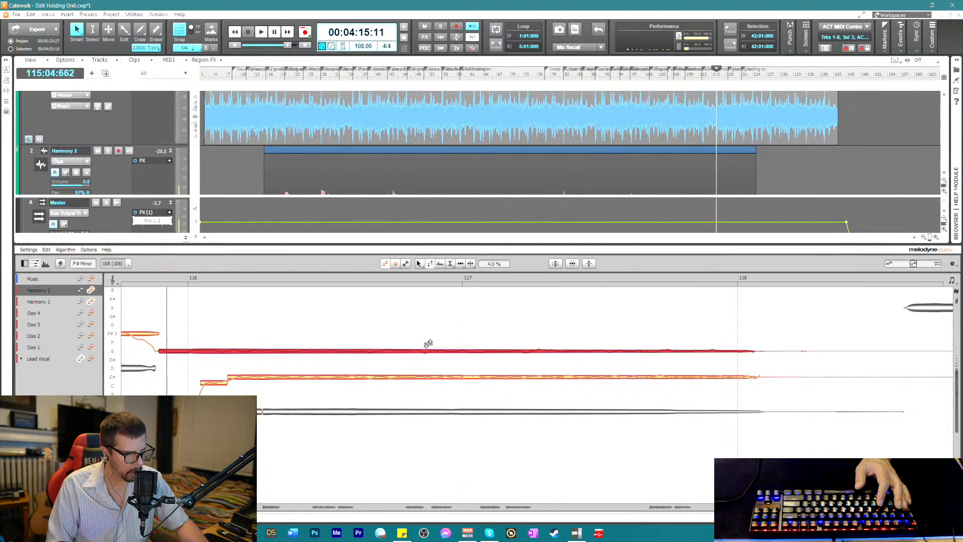
key("space")
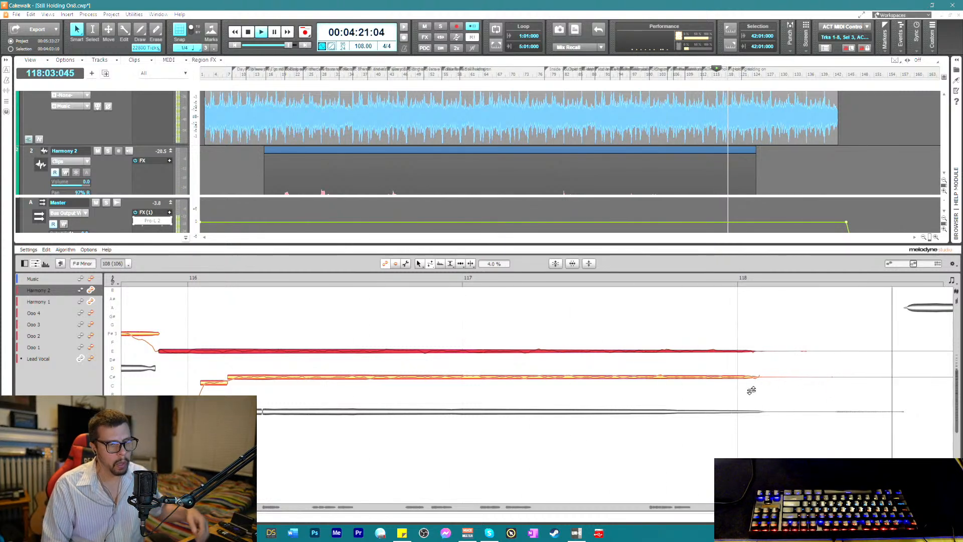
key("space")
- Move the tail ends of the long Harmony 1 and Harmony 2 notes after bar 118 slightly earlier with the Time tool
right_click(763, 357)
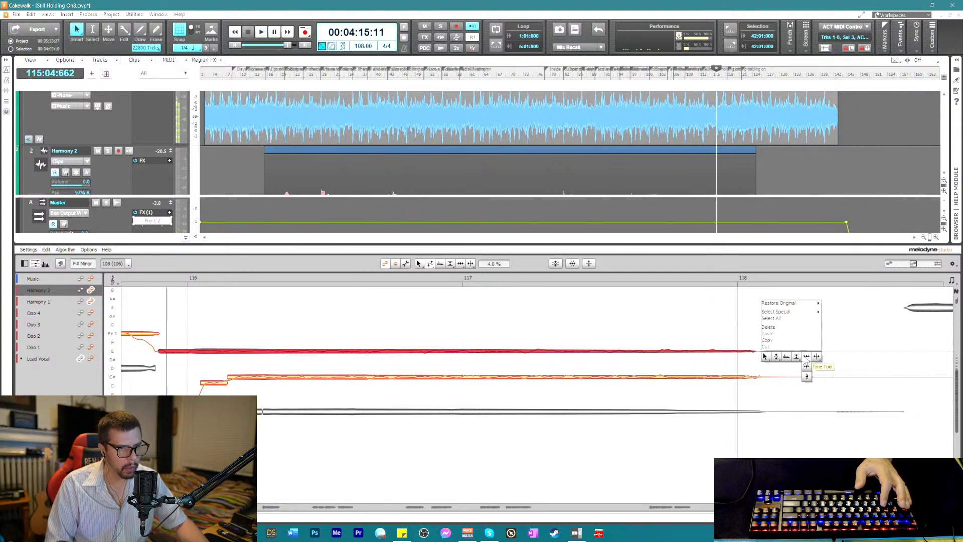
left_click(806, 365)
left_click(823, 377)
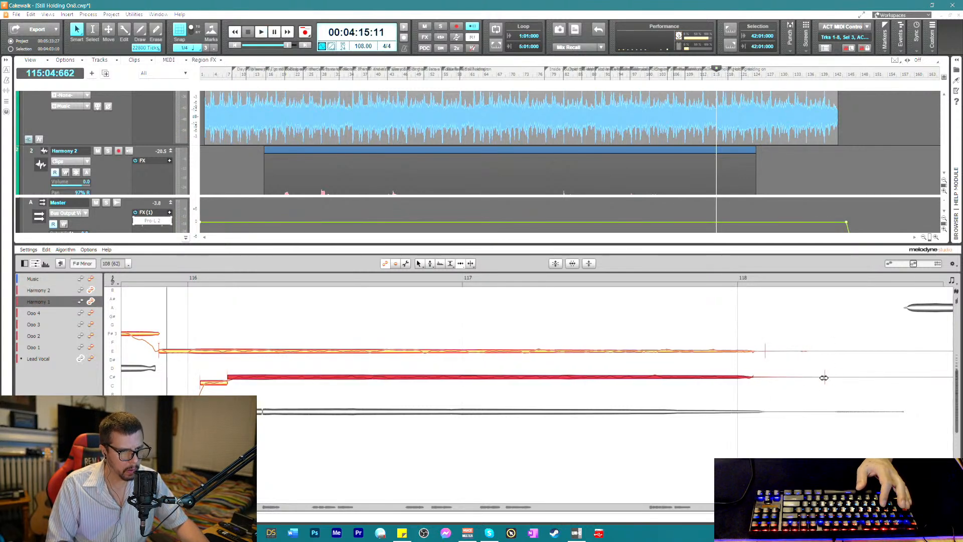
left_click_drag(824, 377, 825, 377)
left_click(805, 350)
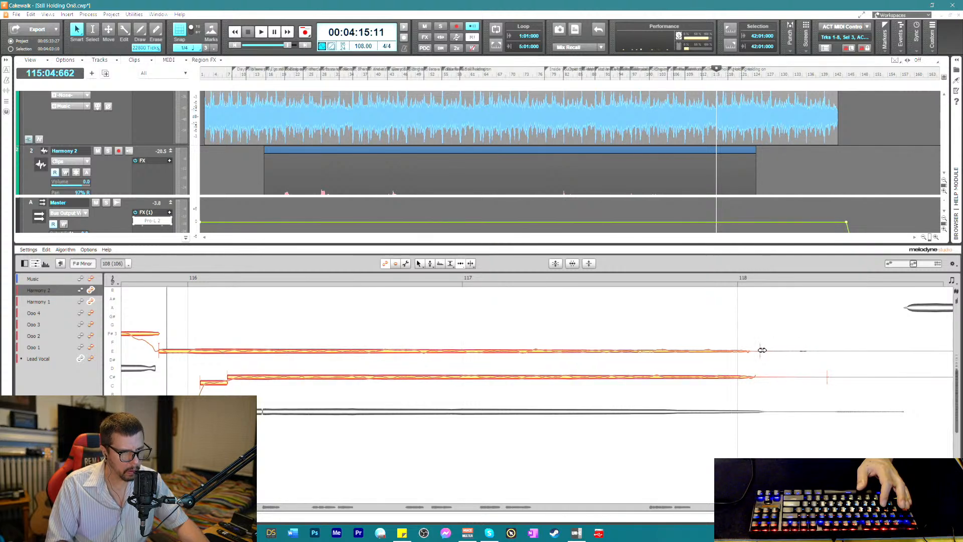
key("space")
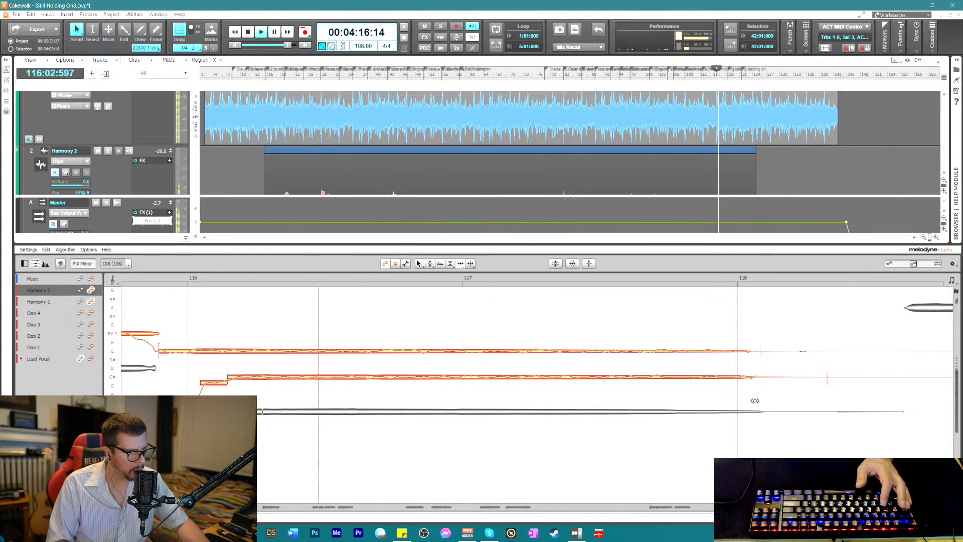
key("space")
- Shift the starts of the long Harmony 2 note and the short and long Harmony 1 notes around bar 116 slightly earlier
left_click(160, 352)
key("space")
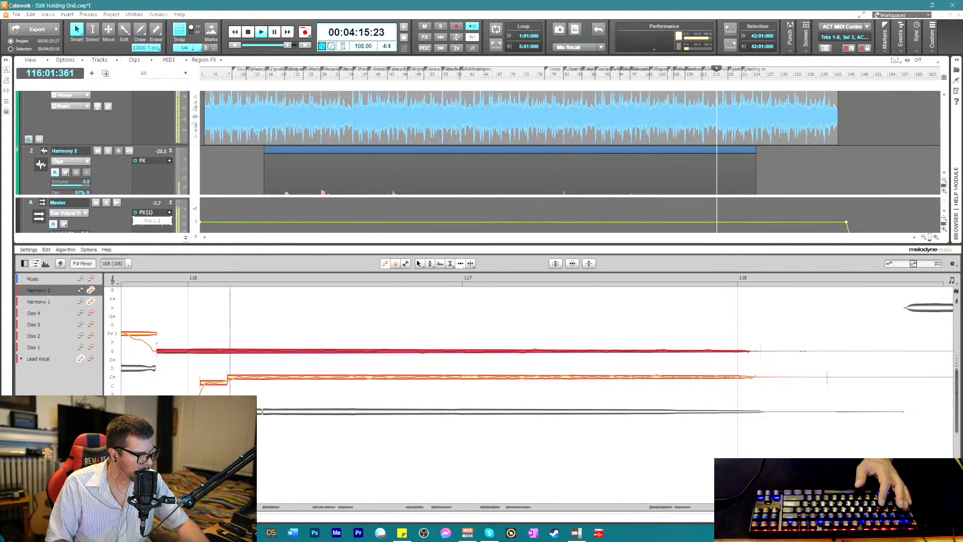
key("space")
left_click(230, 377)
key("space")
key("space")
left_click(208, 383)
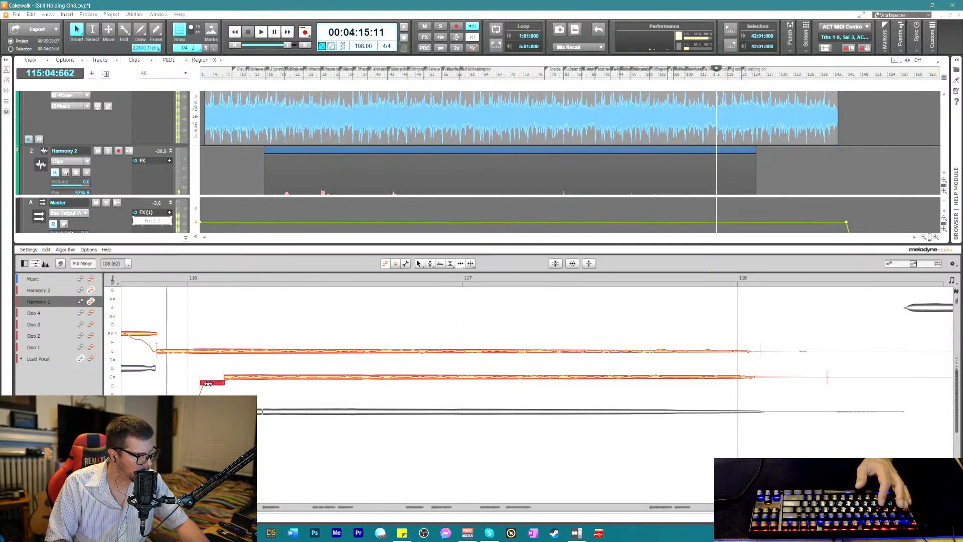
key("space")
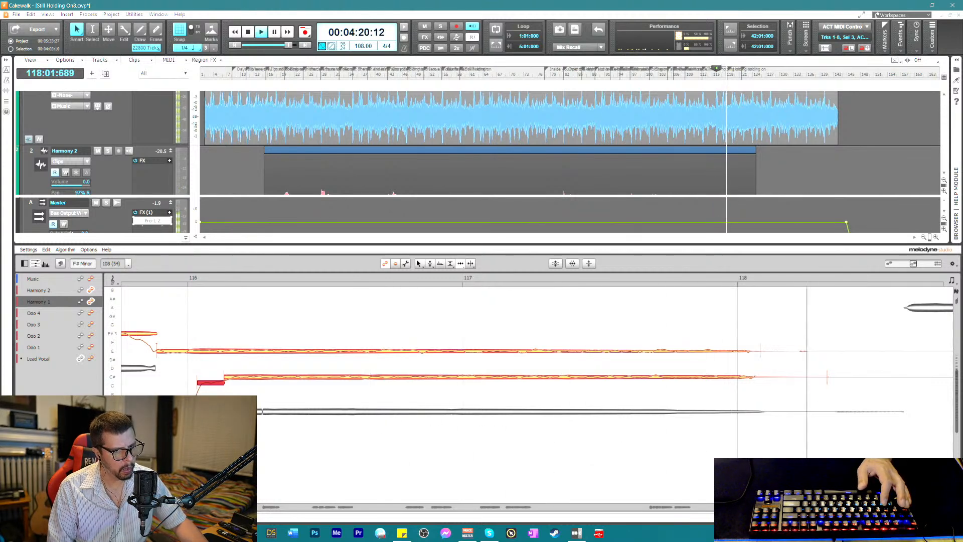
key("space")
- Raise the level of the long Harmony 1 note after bar 116 by 1.80 dB and audition it
right_click(262, 378)
left_click(253, 353)
key("space")
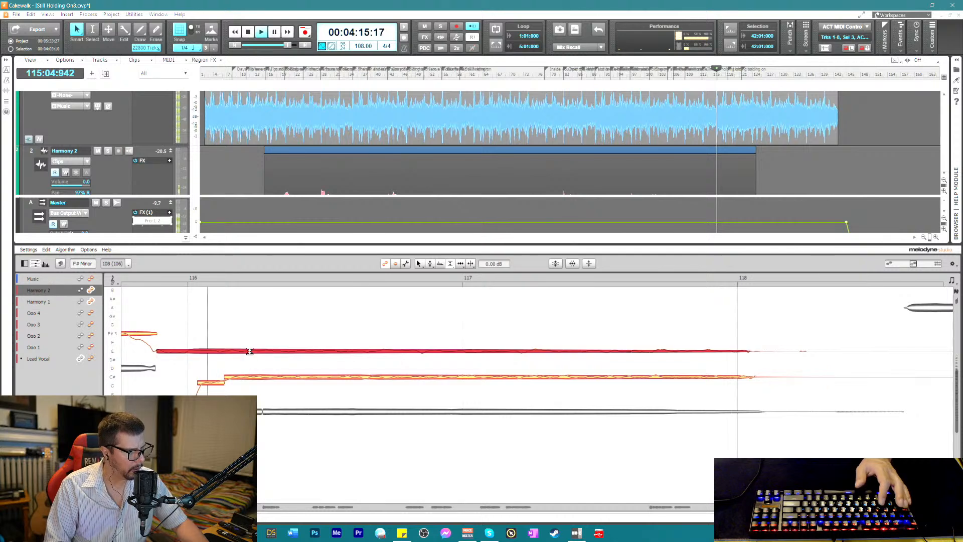
key("space")
left_click(257, 371)
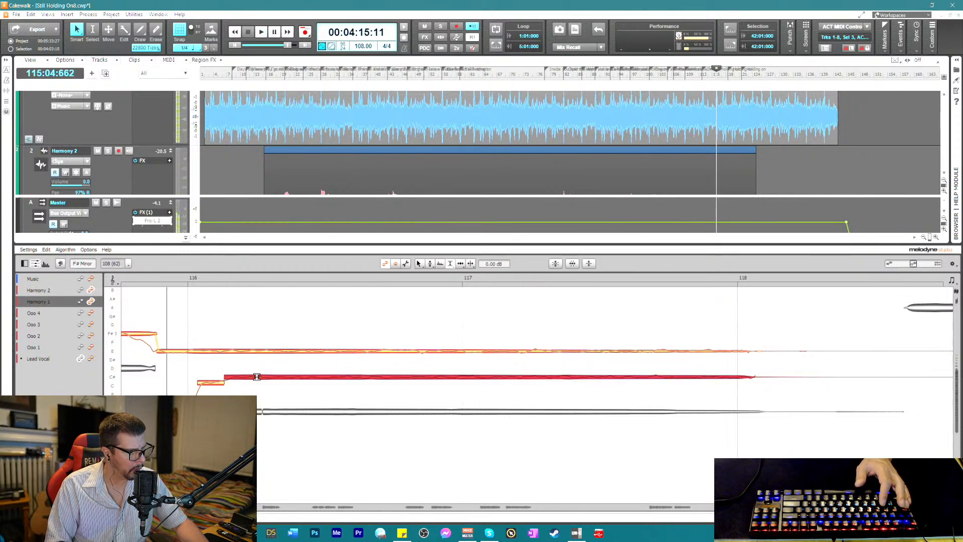
key("space")
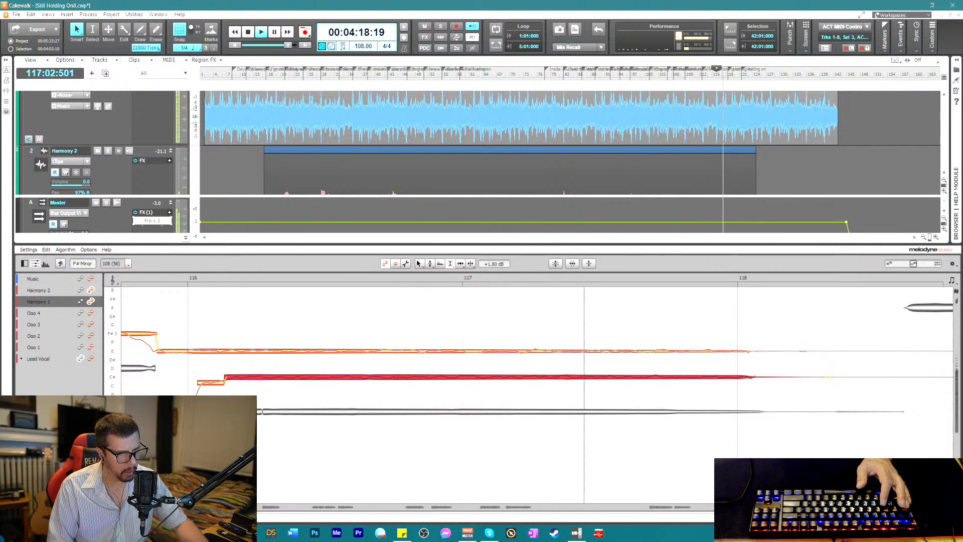
key("space")
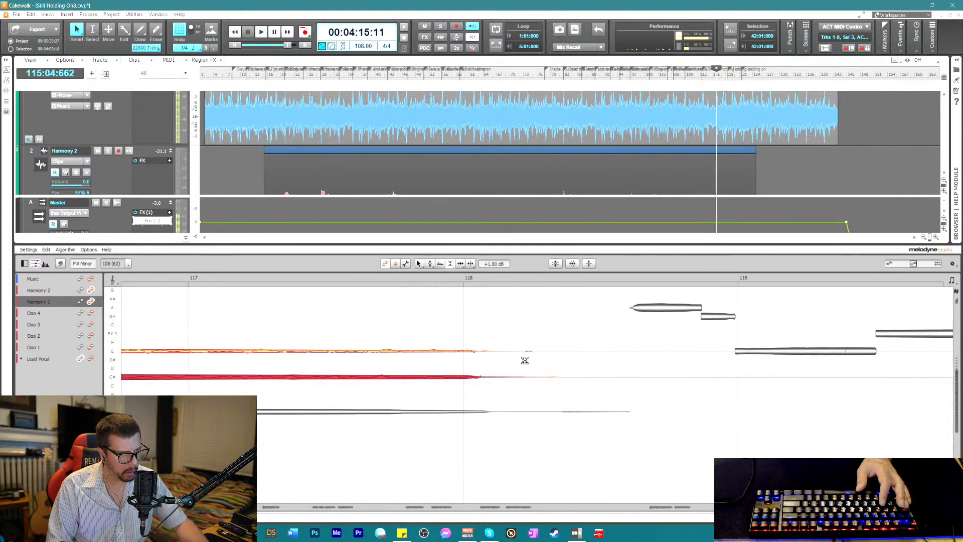
- Separate the faint tails of the Harmony 1 and Harmony 2 notes just after bar 118 and delete them
left_click_drag(522, 329, 567, 406)
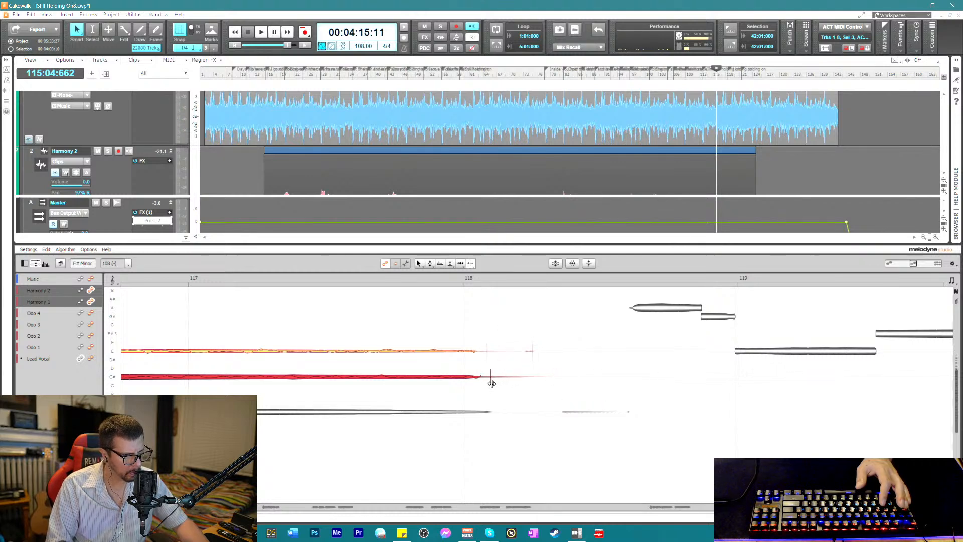
left_click_drag(509, 329, 567, 382)
key("Delete")
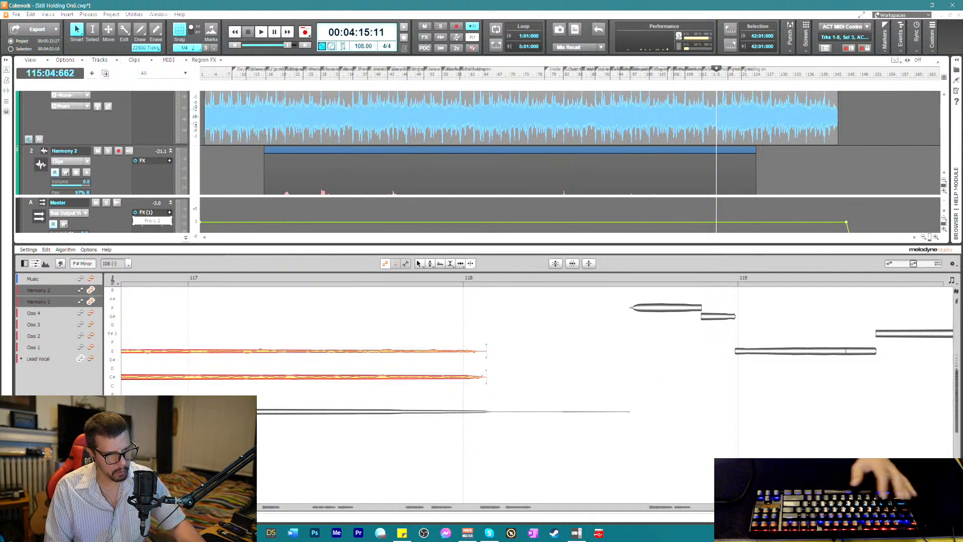
- Play the phrase leading into bar 122 and move the start of the long Harmony 2 note earlier, onto the bar line
scroll(671, 380, "right", 10)
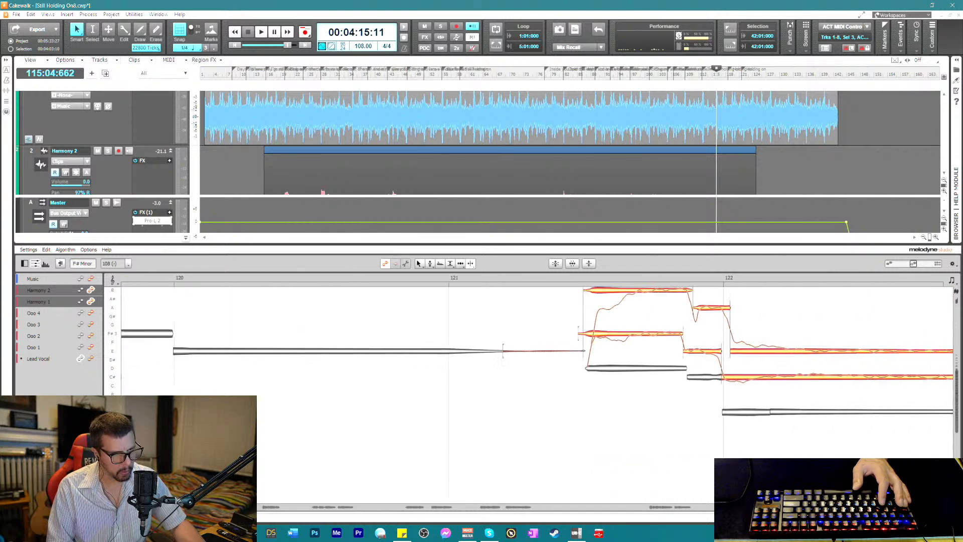
scroll(671, 380, "up", 2)
left_click(592, 285)
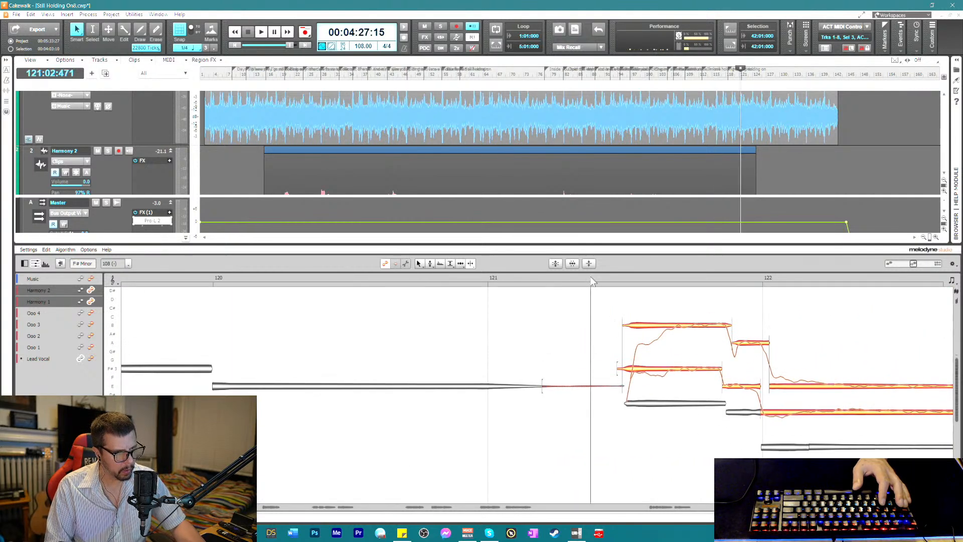
key("space")
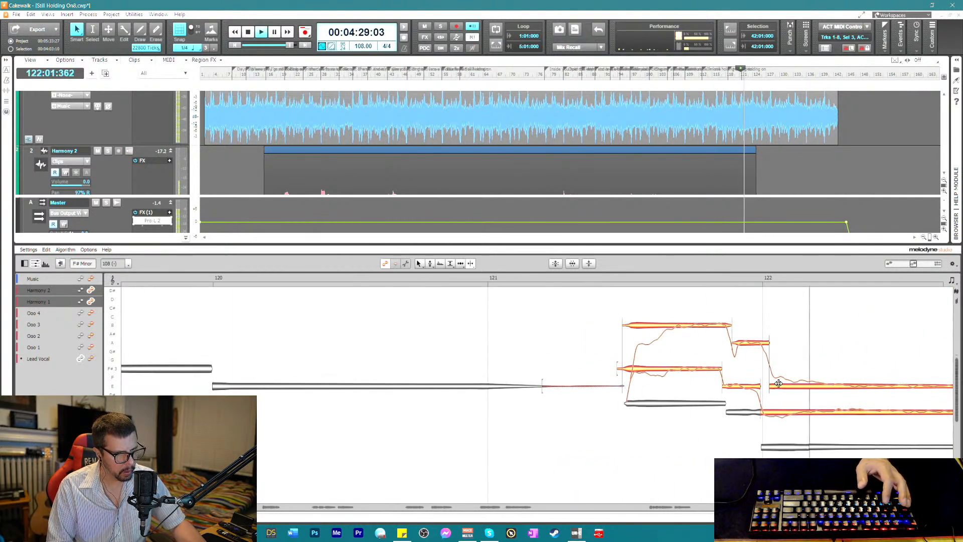
key("space")
right_click(796, 378)
left_click(797, 378)
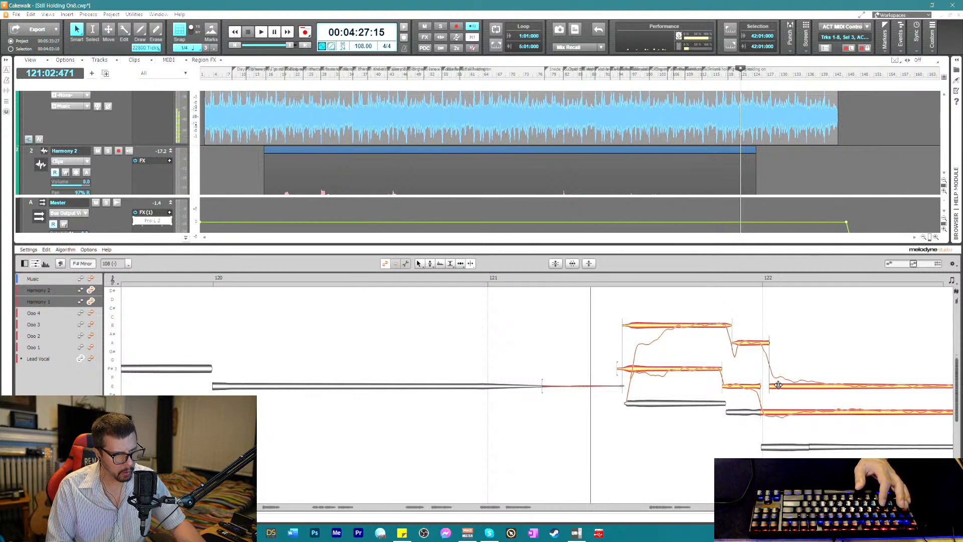
right_click(778, 384)
left_click(777, 385)
left_click_drag(777, 386, 771, 386)
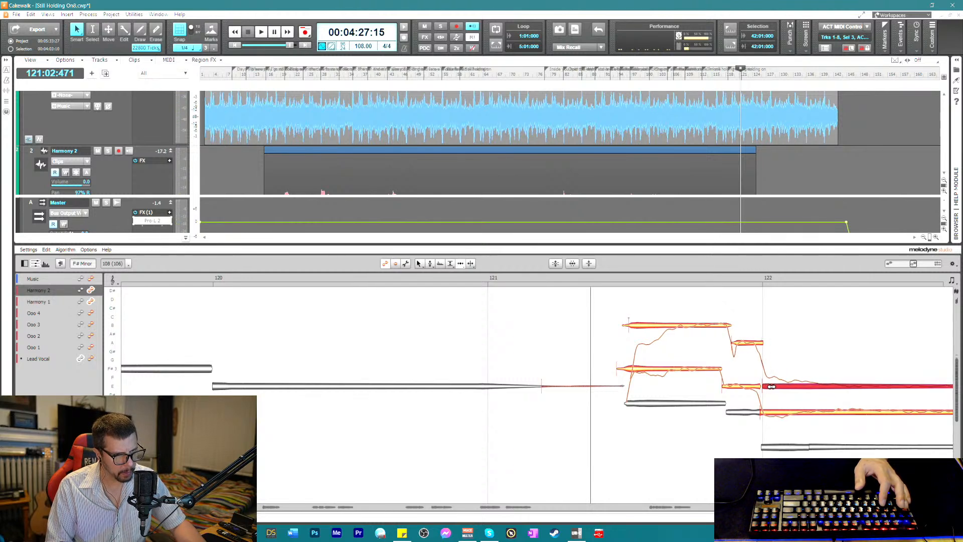
- Shift the starts of the two Harmony 2 notes before bar 122 slightly earlier
key("space")
left_click(746, 342)
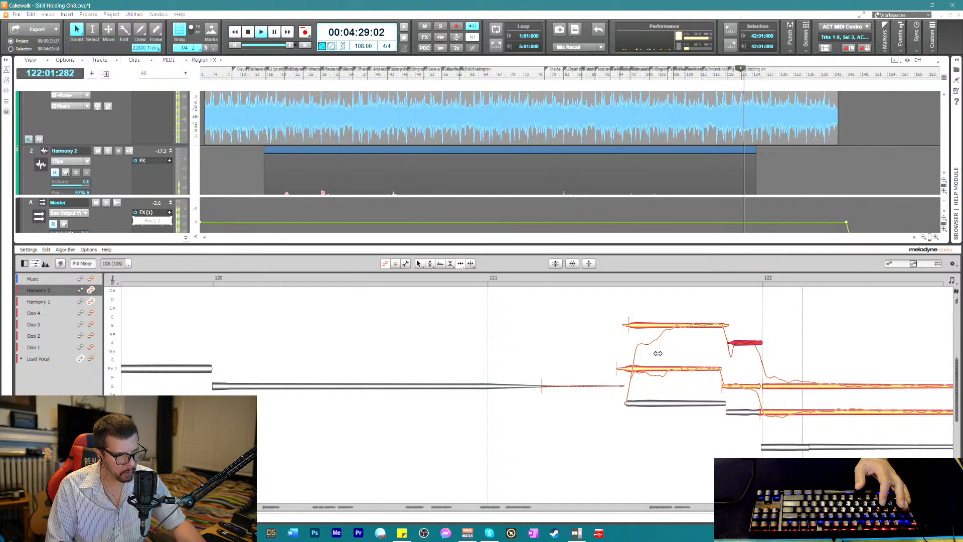
key("Left")
key("space")
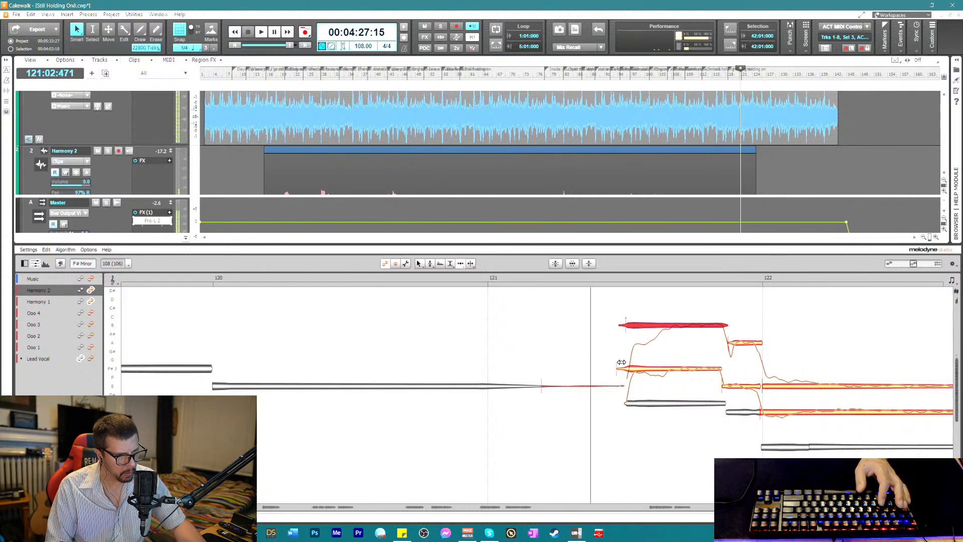
- Adjust the start of the Harmony 1 note before bar 122 and delete the faint leftover harmony note preceding it
left_click(620, 370)
left_click_drag(549, 375, 584, 405)
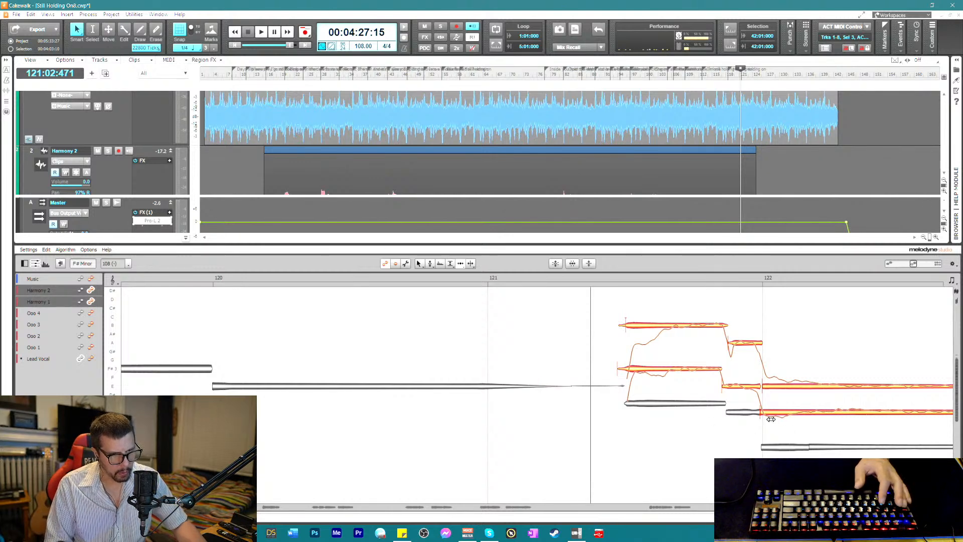
key("space")
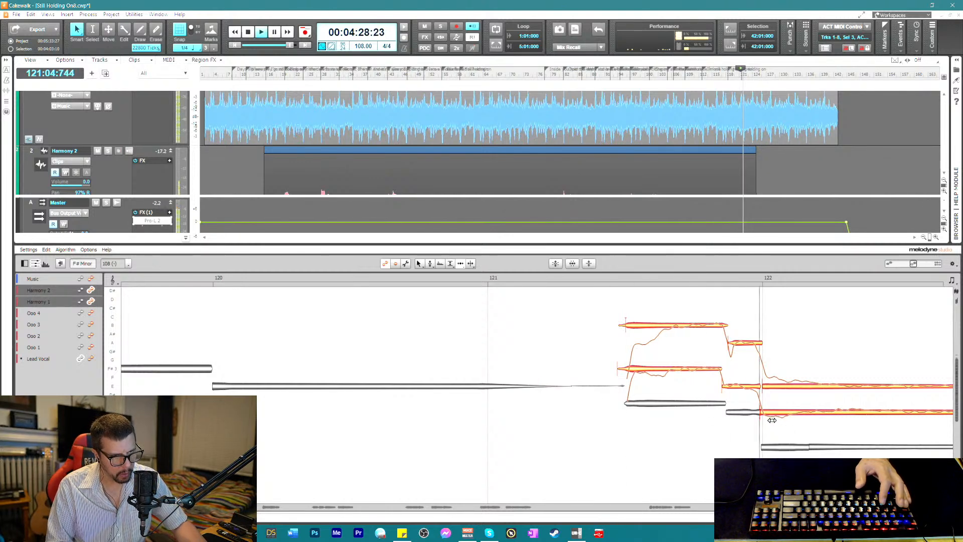
key("space")
- Separate the long Harmony 2 note shortly after bar 122 to isolate its opening segment
right_click(796, 376)
left_click(797, 374)
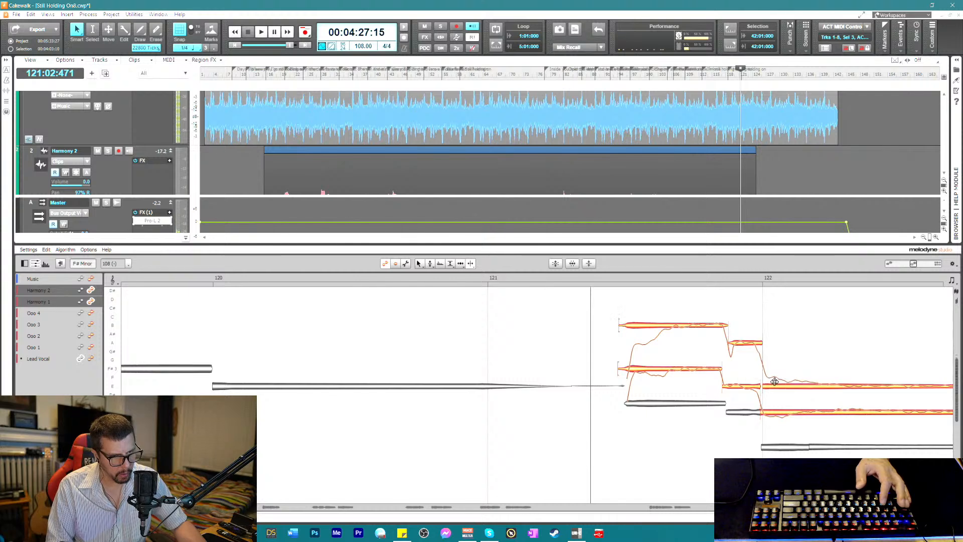
double_click(817, 383)
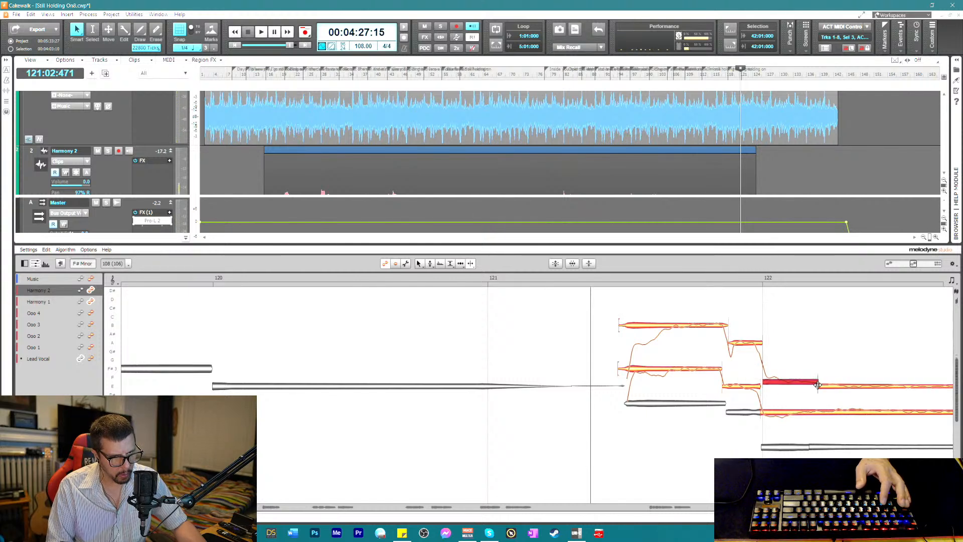
- Reduce the pitch drift of the long Harmony 1 note starting at bar 122 to 6.0 %
right_click(792, 412)
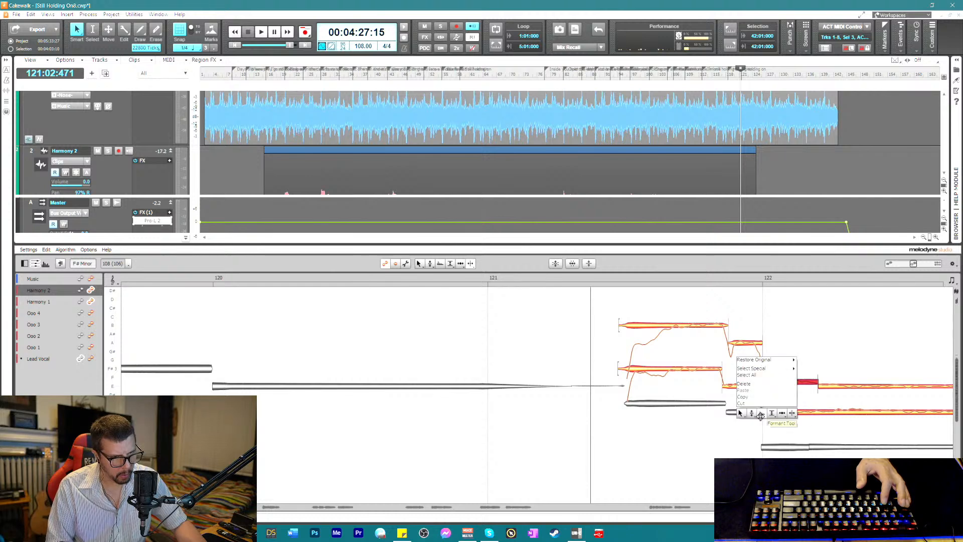
left_click(752, 426)
left_click_drag(780, 413, 781, 455)
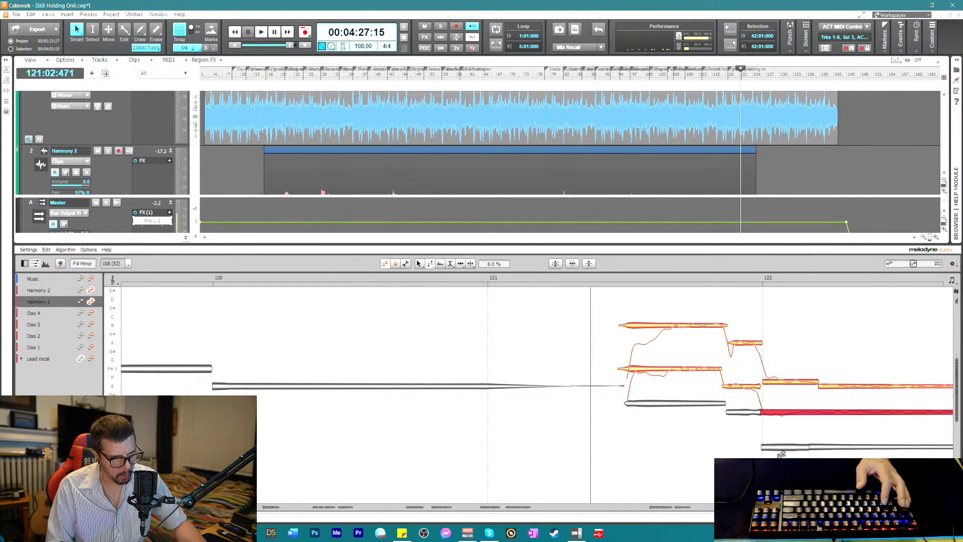
- Tune the short Harmony 2 segment starting at bar 122 to E3 +9 ct, level with the note that follows it
left_click(771, 345)
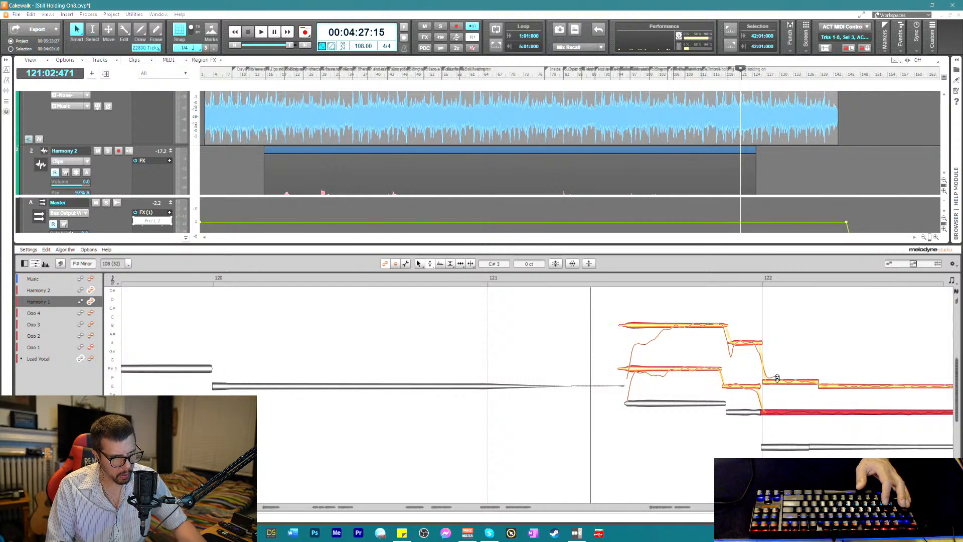
left_click_drag(777, 378, 778, 387)
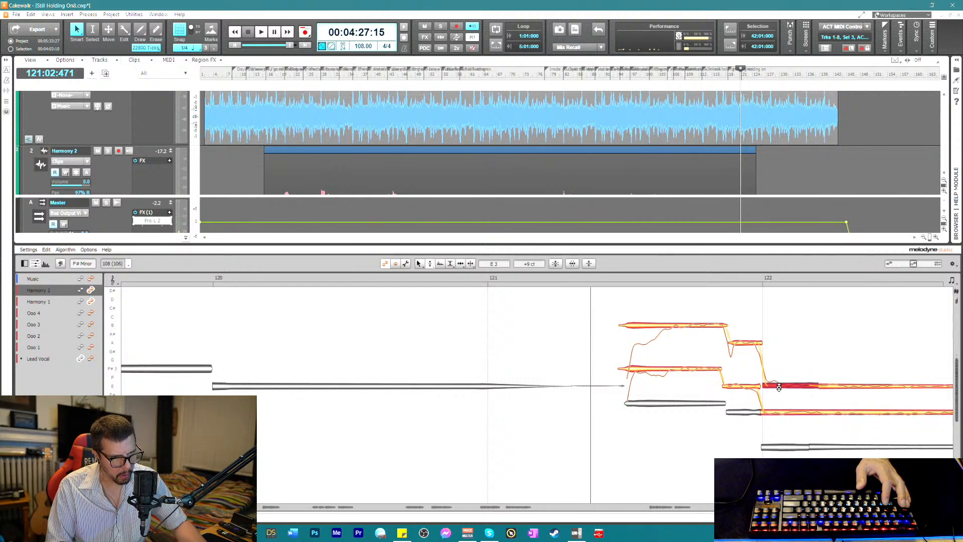
left_click(824, 381)
- Separate the scooped opening of the high Harmony 2 note between bars 121 and 122 and play the phrase to check it
right_click(655, 329)
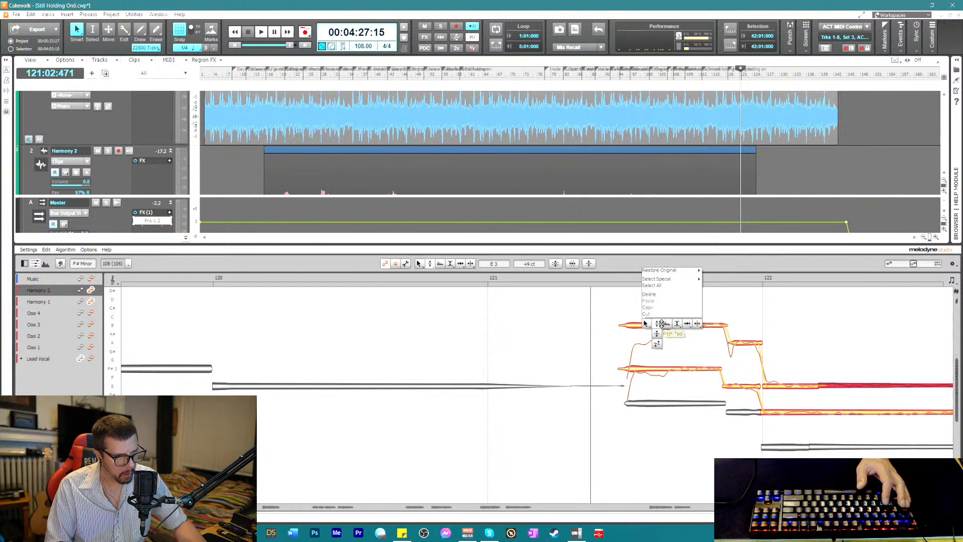
left_click(670, 329)
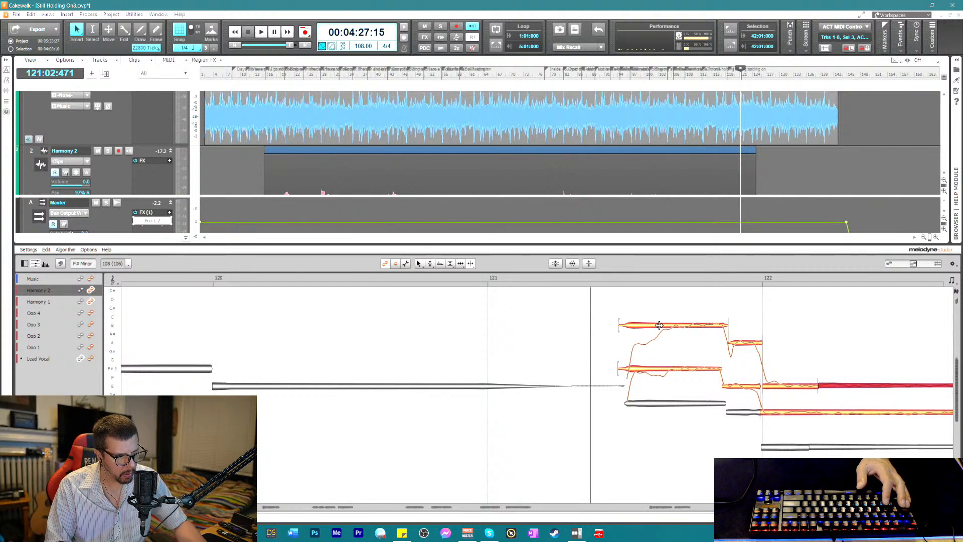
left_click_drag(662, 326, 663, 365)
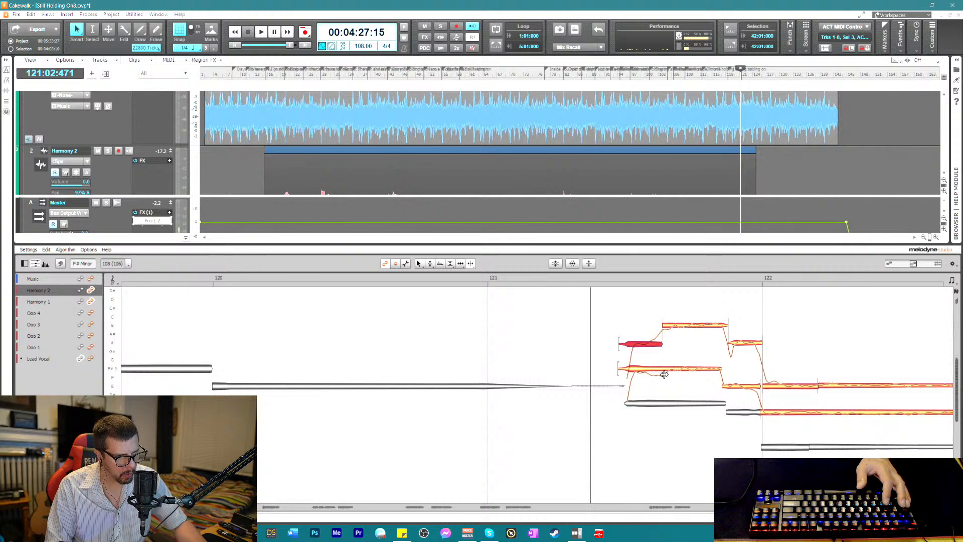
left_click(597, 277)
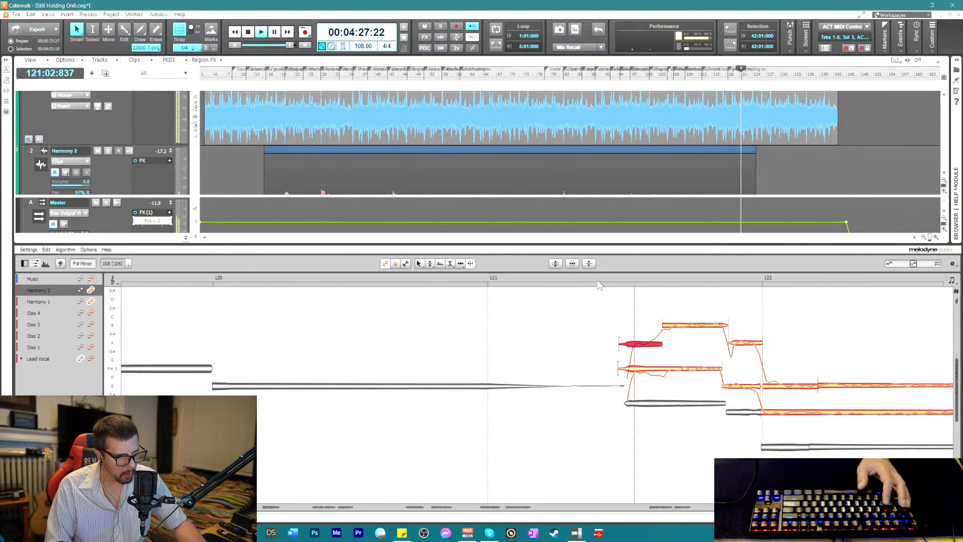
key("space")
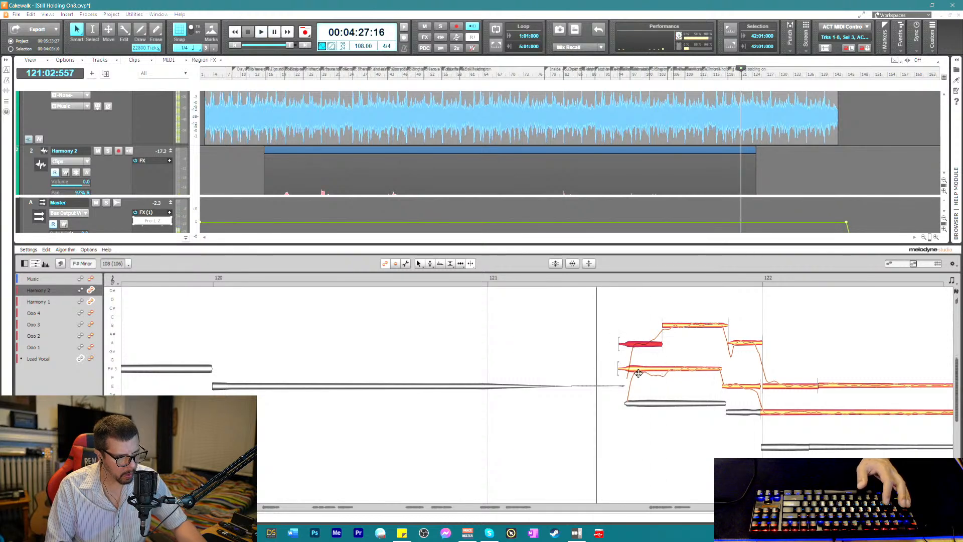
key("space")
- Separate the opening of the Harmony 1 note between bars 121 and 122 and set the remaining part's pitch drift to -106 %
left_click(637, 371)
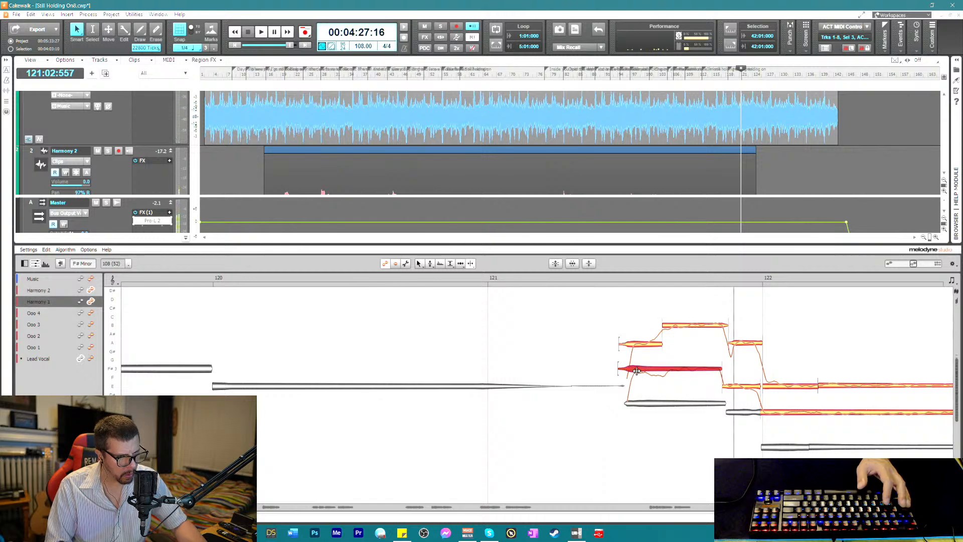
double_click(637, 371)
right_click(600, 384)
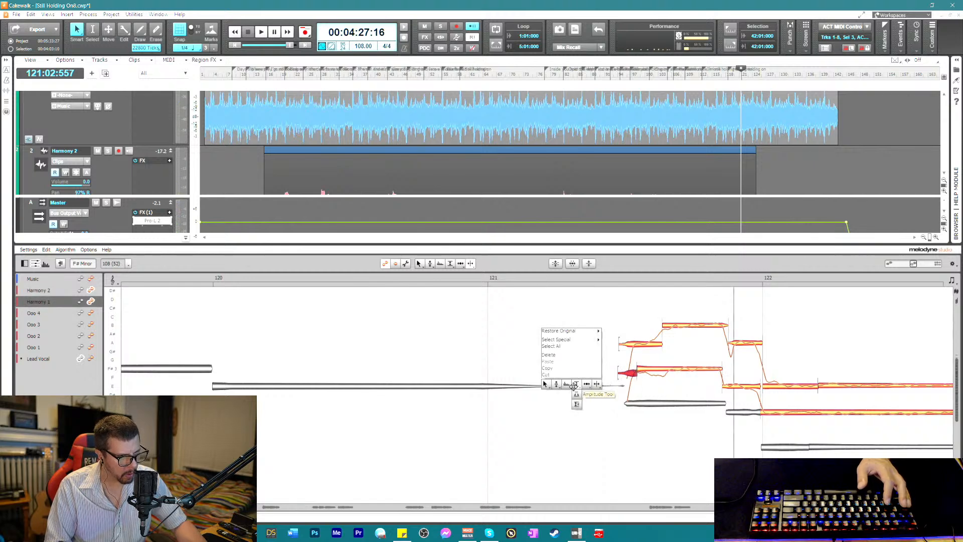
left_click(558, 403)
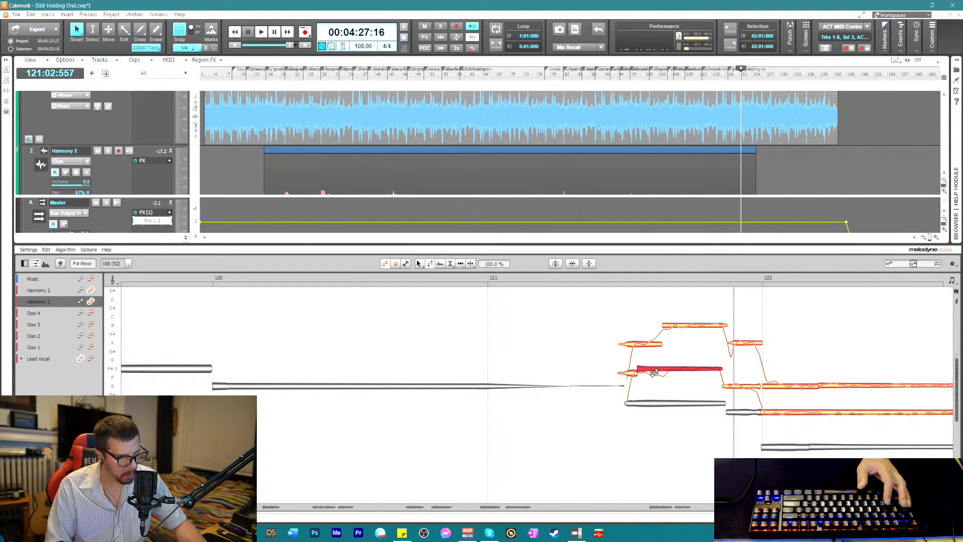
key("space")
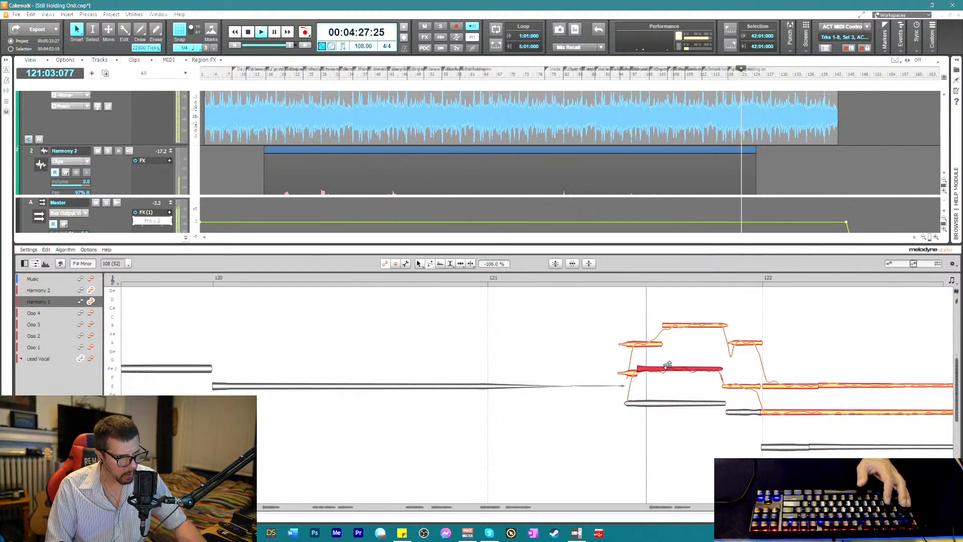
key("space")
- Shift the start of the short Harmony 2 note just before bar 122 slightly earlier while playing the phrase
right_click(748, 345)
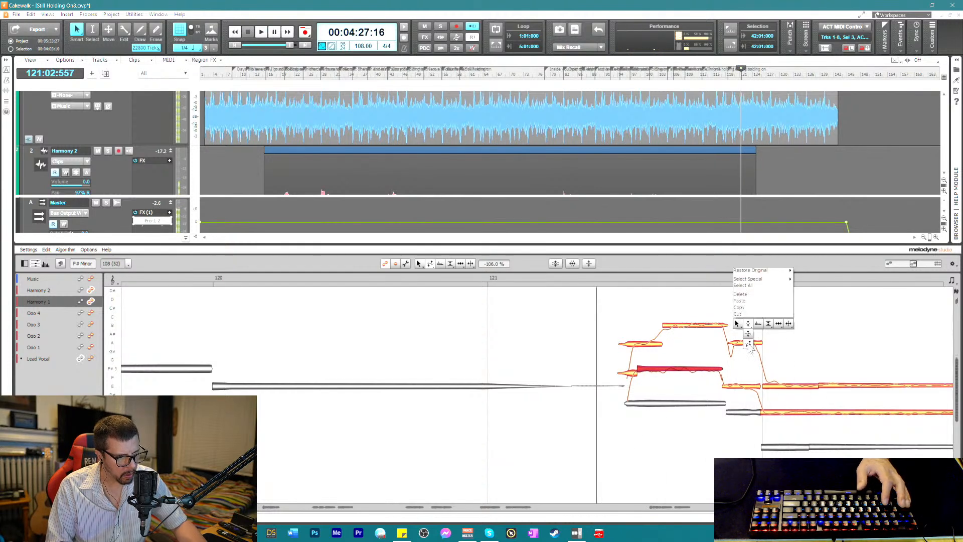
left_click(747, 325)
left_click(747, 343)
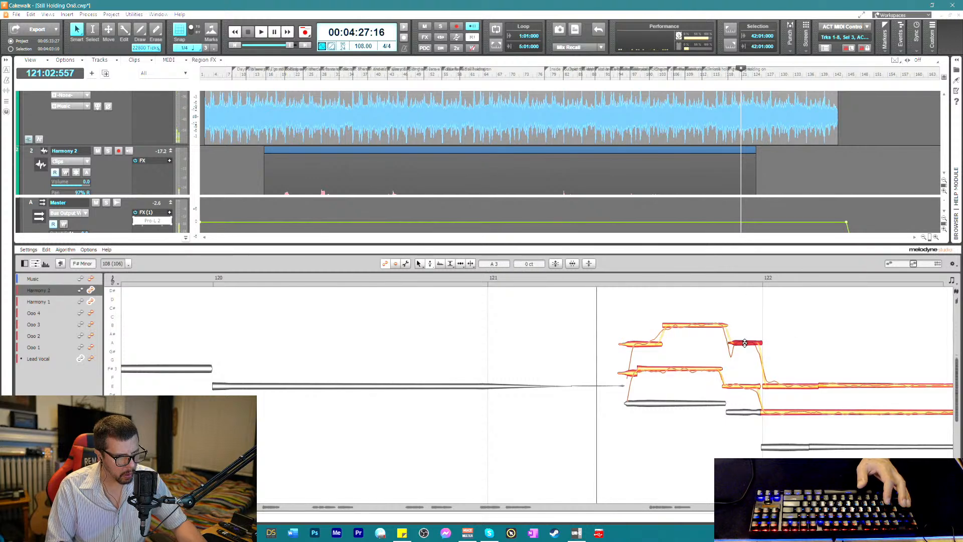
right_click(745, 343)
left_click(738, 347)
key("space")
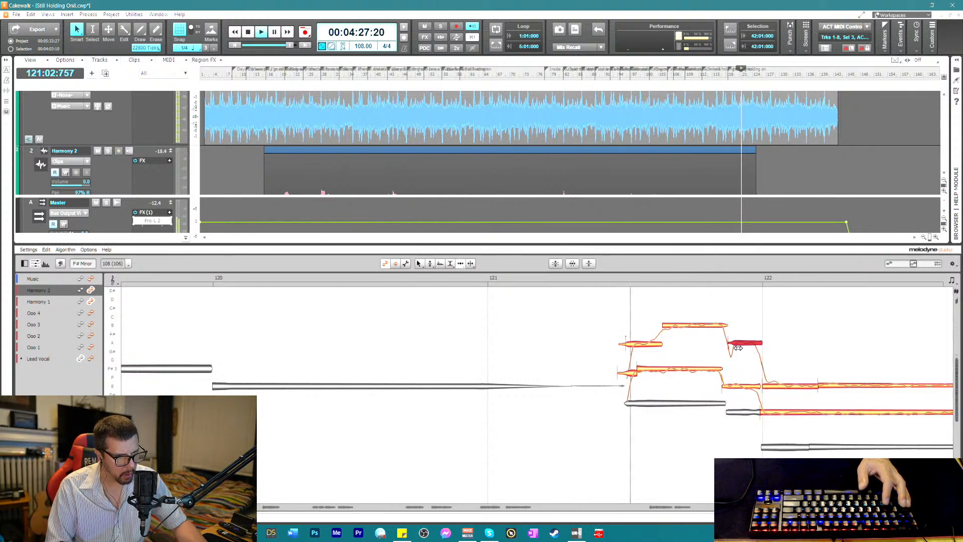
left_click_drag(738, 347, 734, 347)
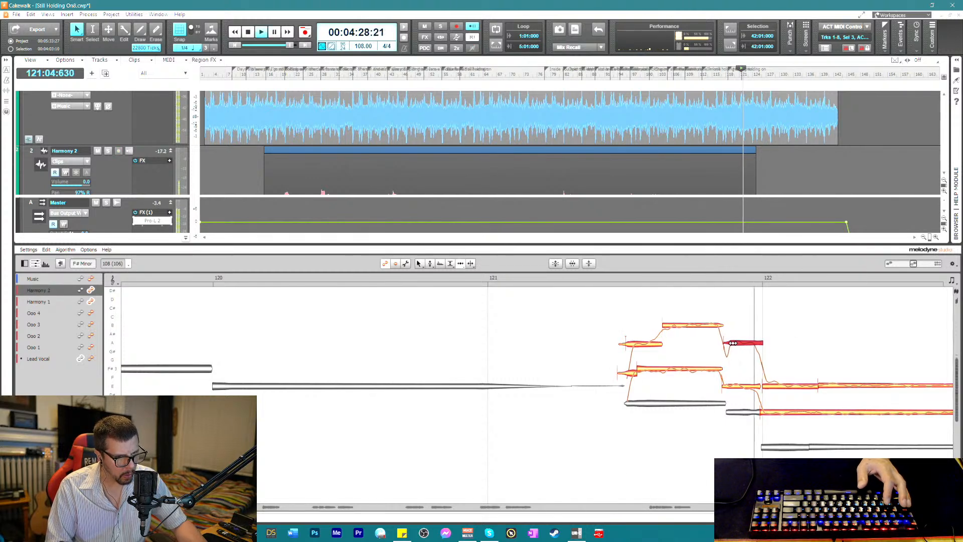
- Move the boundary between the opening segment and the high Harmony 2 note before bar 122 slightly earlier, then replay the phrase
left_click(769, 412)
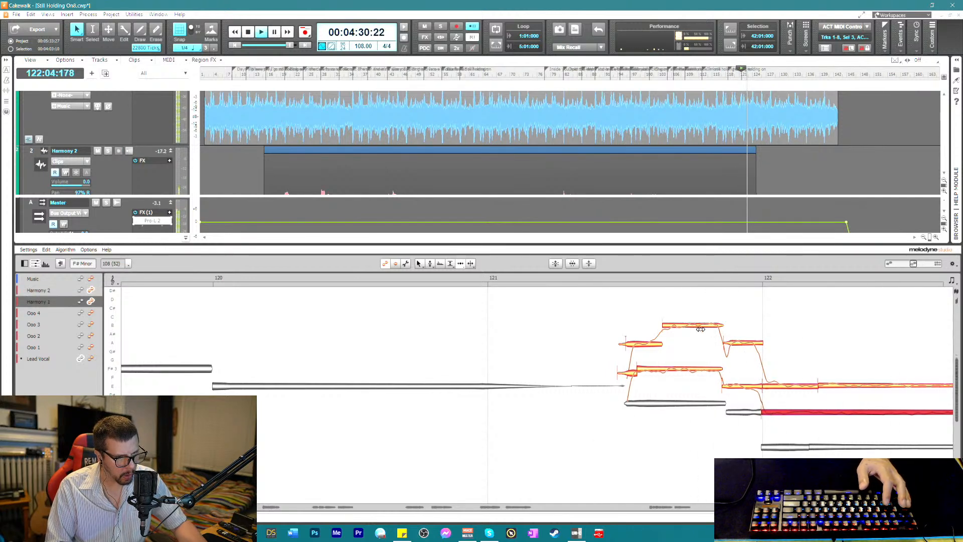
key("space")
left_click_drag(674, 324, 669, 324)
key("space")
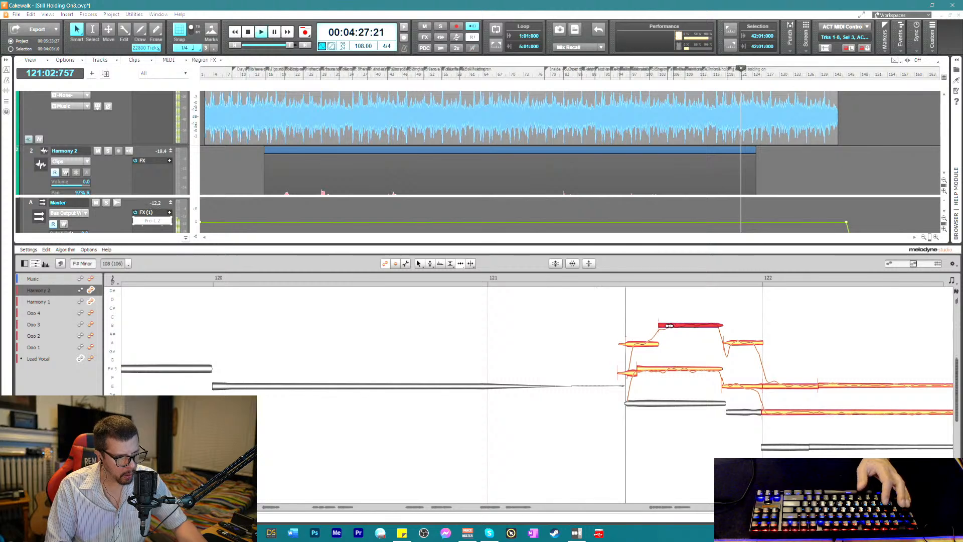
- Set the pitch drift of the high Harmony 2 note before bar 122 to -70 %
right_click(670, 325)
mouse_move(638, 325)
left_click(639, 346)
key("space")
key("space")
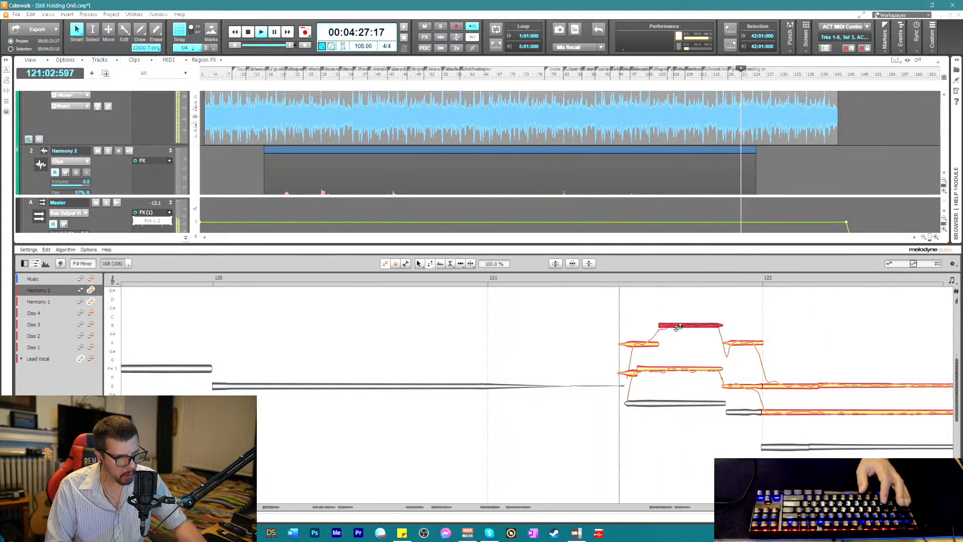
key("space")
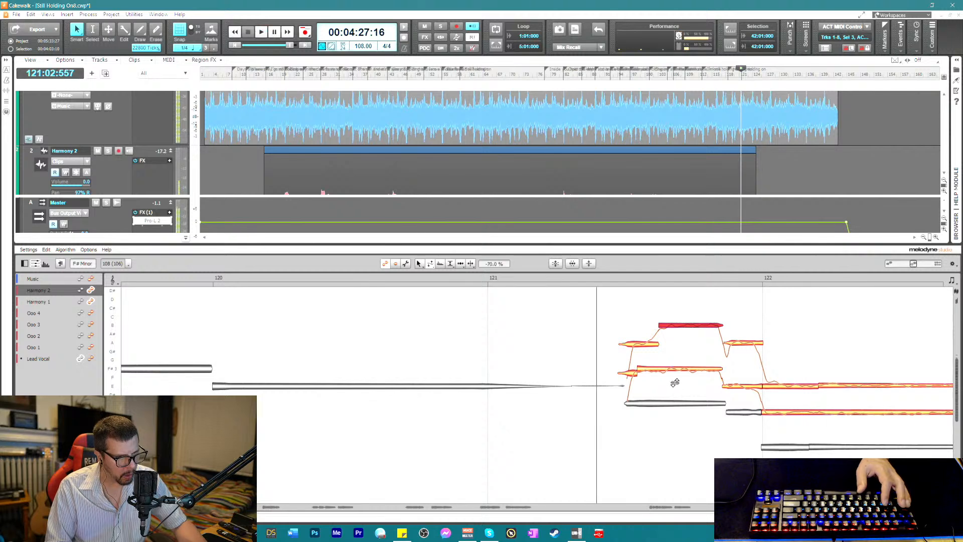
- Set the pitch drift of the longer Harmony 1 note before bar 122 to -114 % and play the phrase
left_click(668, 369)
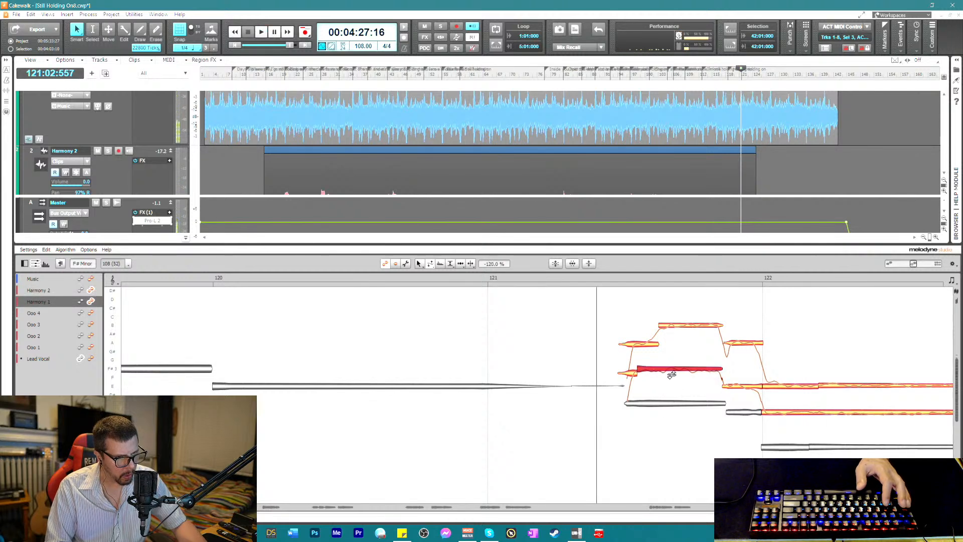
right_click(675, 365)
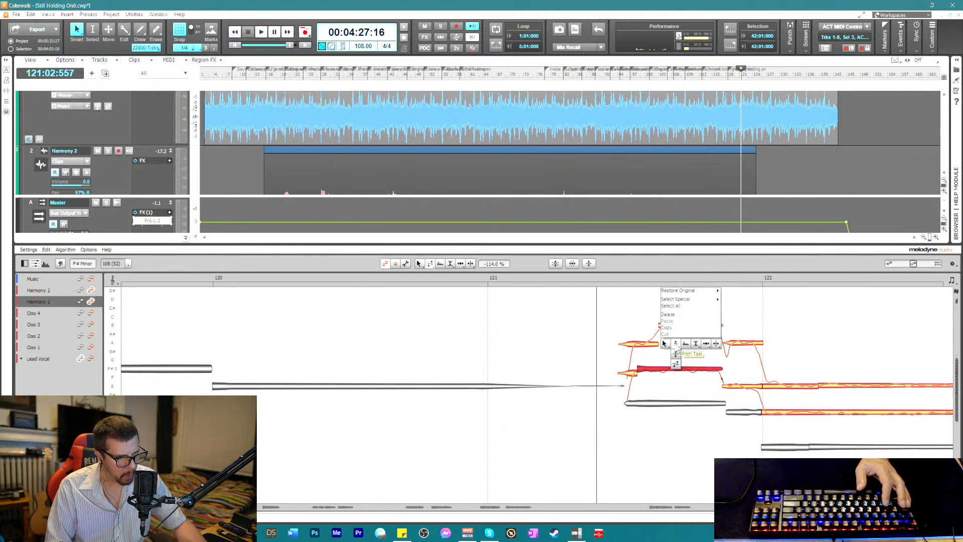
left_click(677, 351)
key("space")
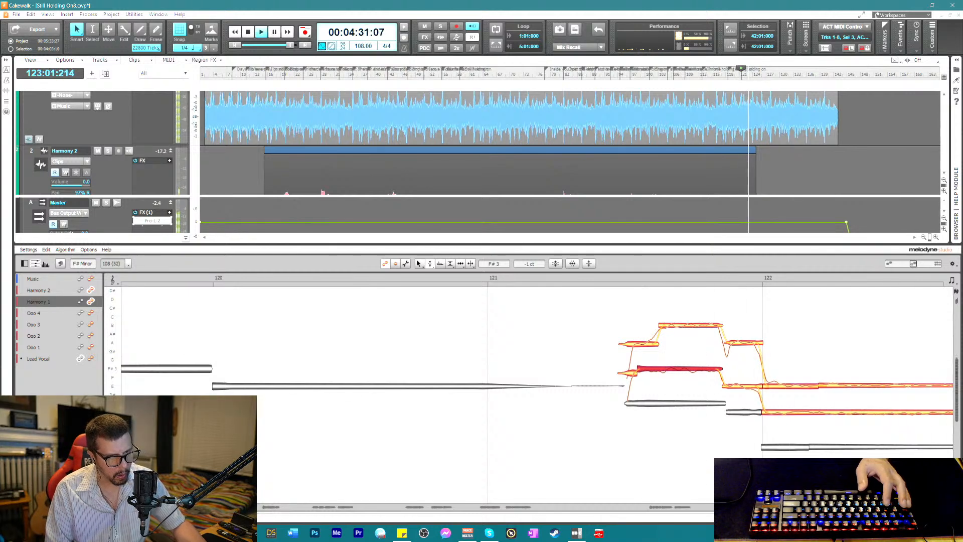
- Lower the level of the three Harmony 2 notes before bar 122 to -1.56 dB
key("space")
left_click_drag(608, 318, 742, 357)
right_click(685, 340)
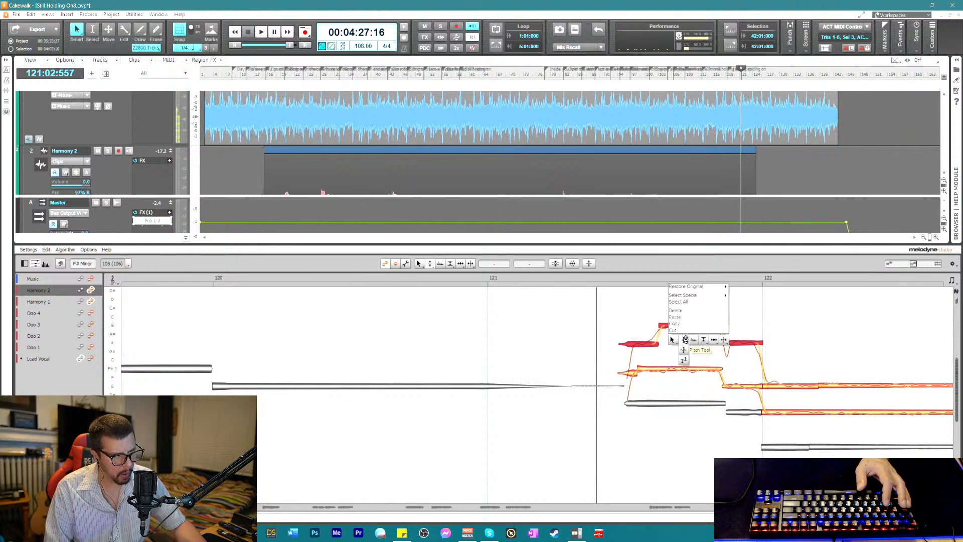
left_click(693, 339)
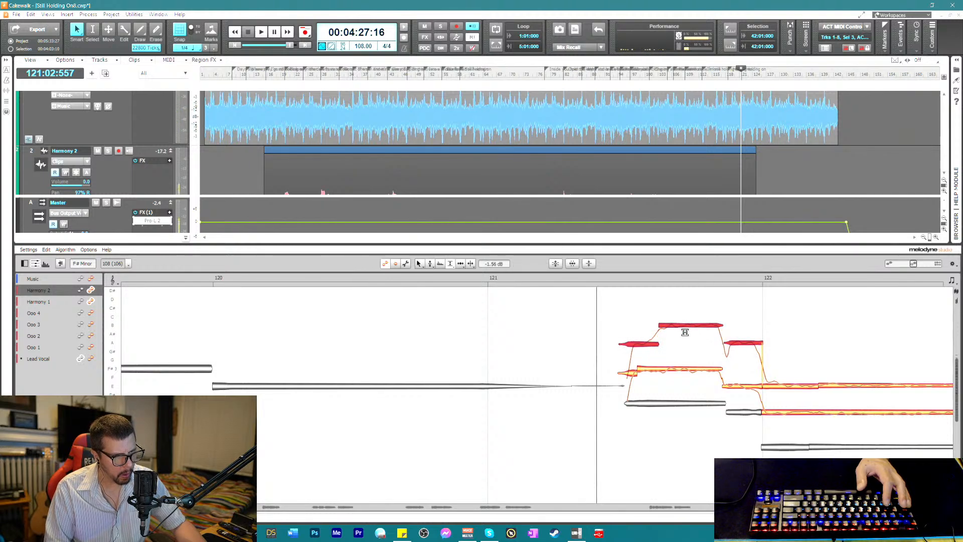
- Raise the level of the longer Harmony 1 note before bar 122 to +2.64 dB and tune it to F#3 +9 ct
left_click(661, 367)
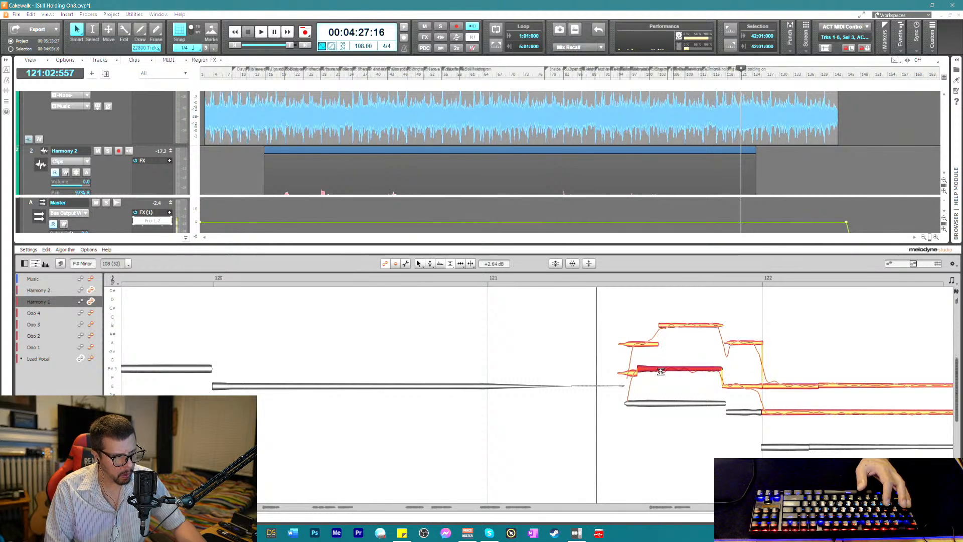
right_click(661, 371)
left_click(664, 370)
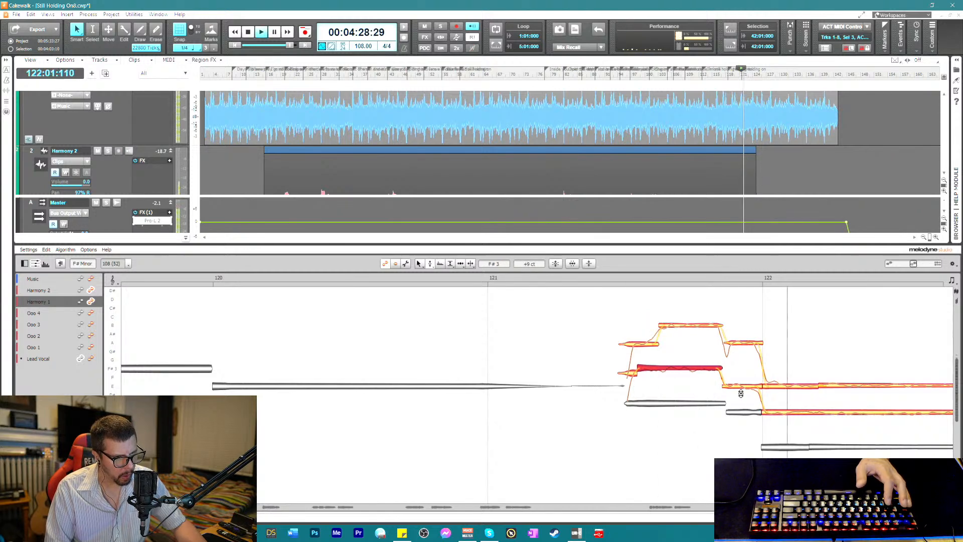
- Shift the start of the short Harmony 1 note just before bar 122 slightly later to line up with the lead vocal
right_click(725, 396)
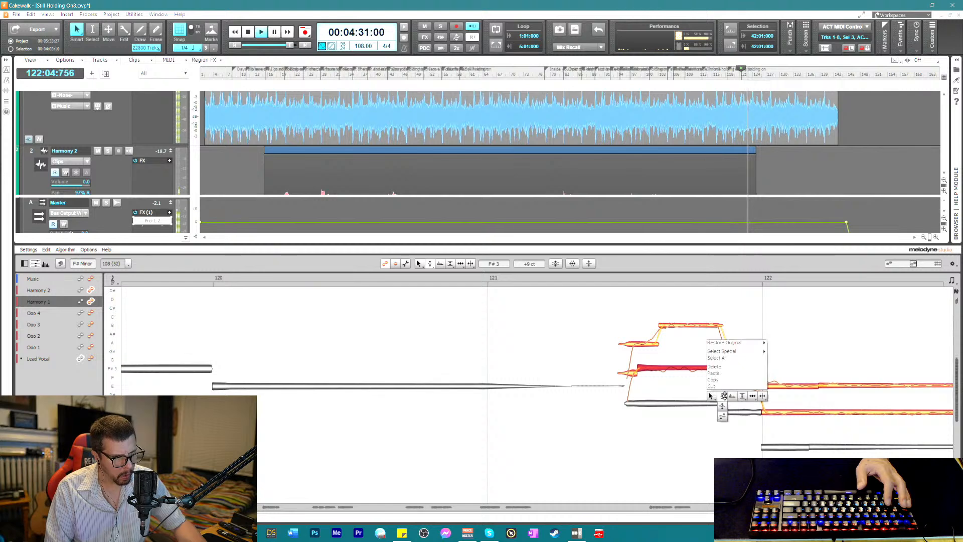
left_click(750, 397)
left_click(731, 386)
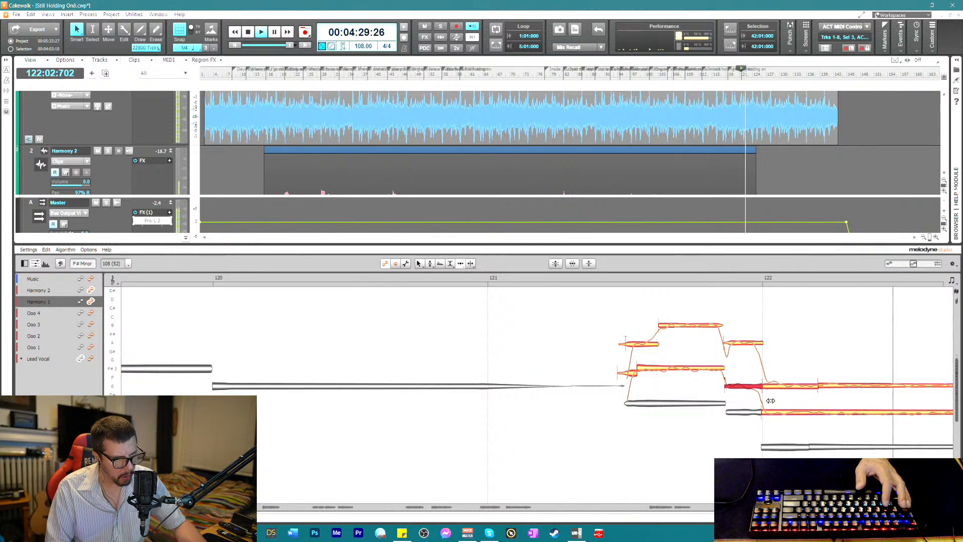
- Set the pitch drift of the short Harmony 2 segment starting at bar 122 to -221 % and play through to bar 124
left_click(774, 384)
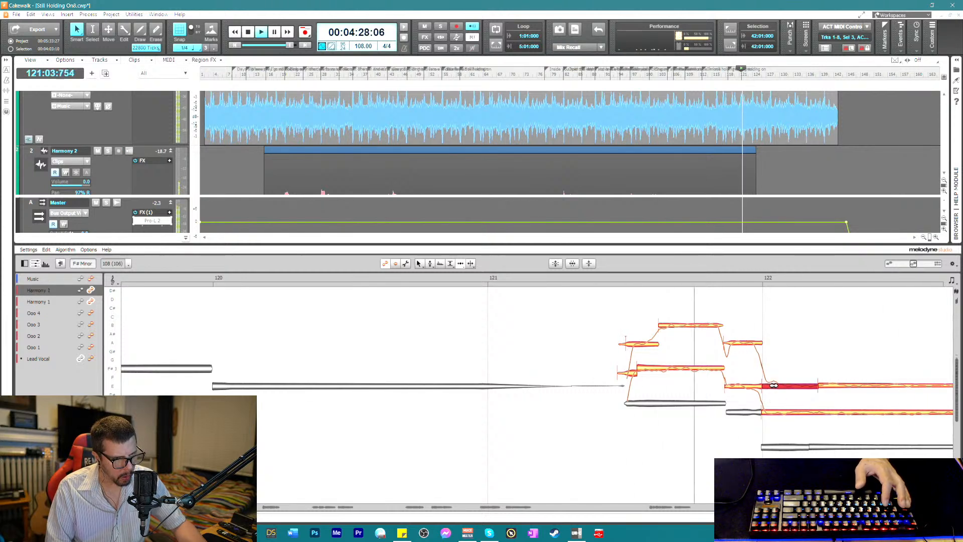
right_click(774, 384)
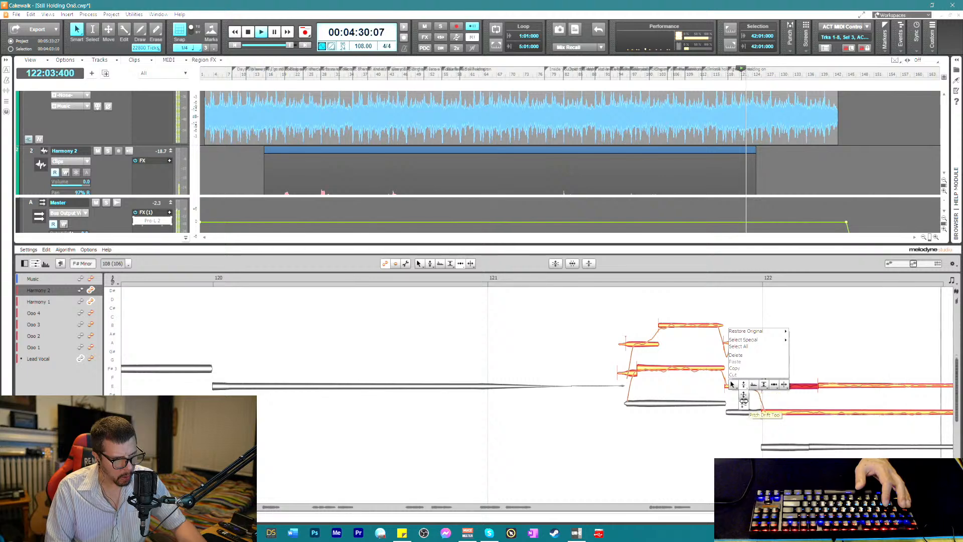
left_click(766, 393)
left_click_drag(766, 394, 766, 476)
key("space")
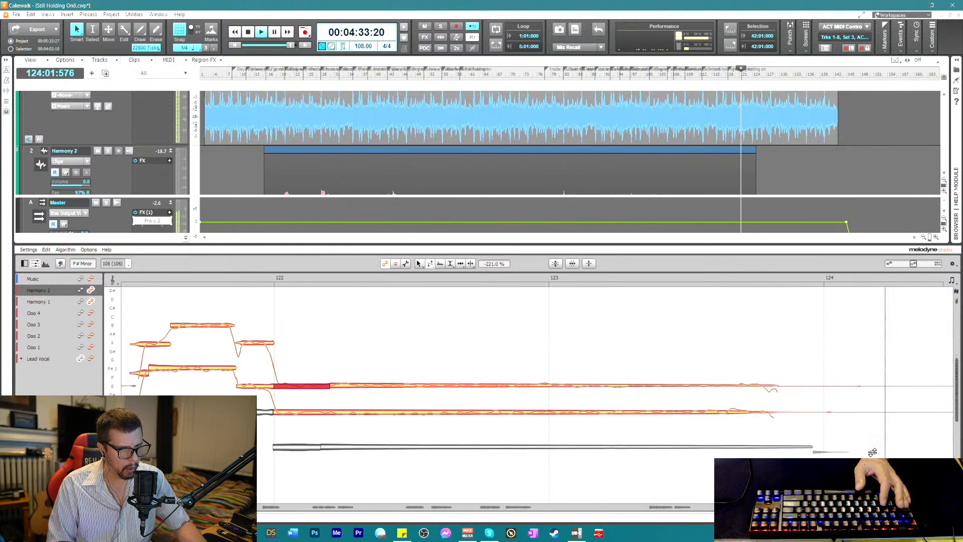
- Stop playback and delete the leftover note fragments after the sustained Harmony 1 and Harmony 2 notes near bar 124
key("space")
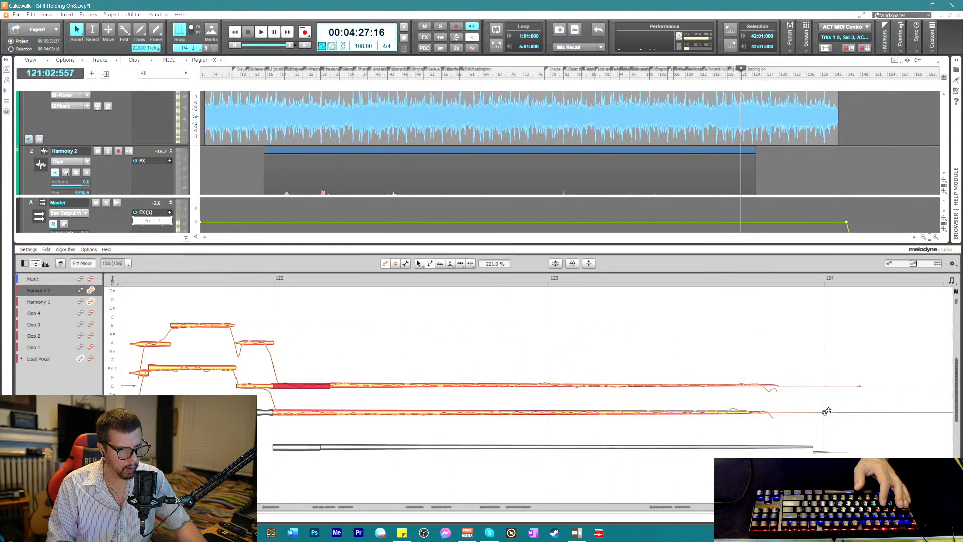
right_click(799, 376)
left_click(815, 375)
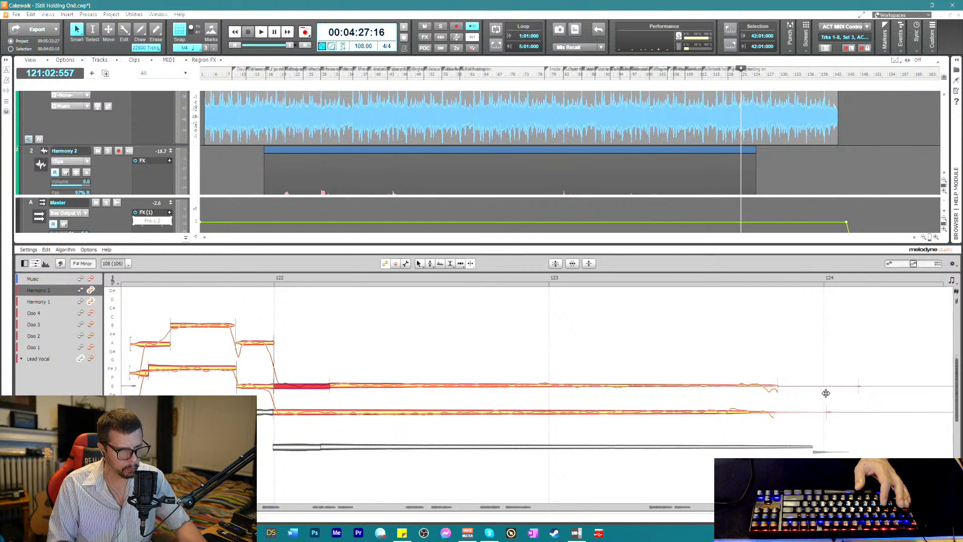
mouse_move(780, 357)
left_mouse_down()
mouse_move(858, 391)
mouse_move(870, 435)
left_mouse_up()
key("Delete")
key("Delete")
left_click(828, 413)
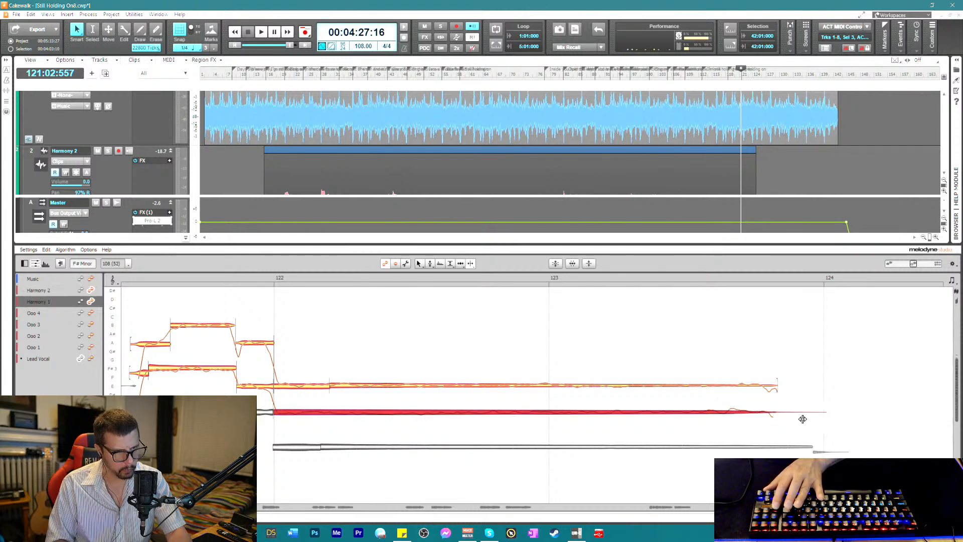
- Lengthen the ends of the sustained Harmony 1 and Harmony 2 notes to about bar 124, close to the lead vocal's ending
right_click(760, 422)
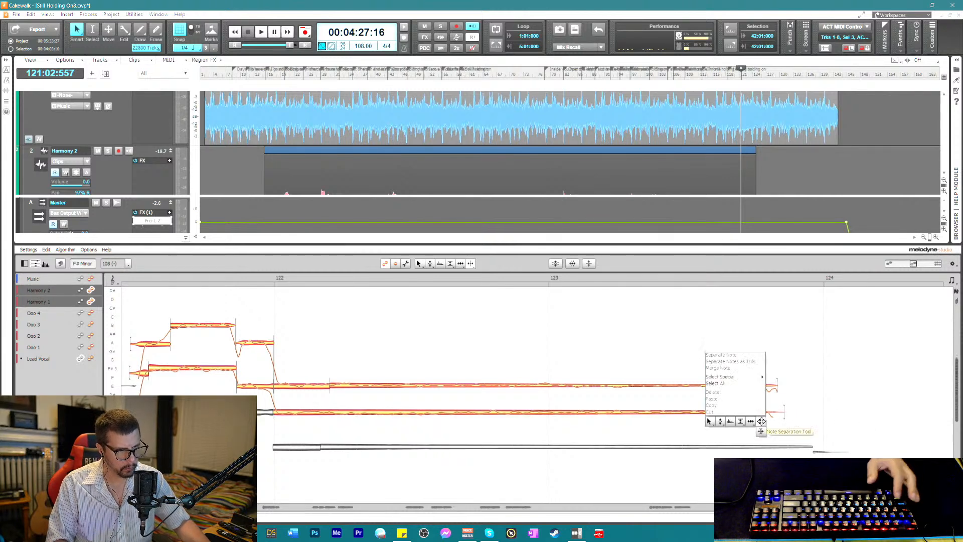
left_click(761, 420)
key("space")
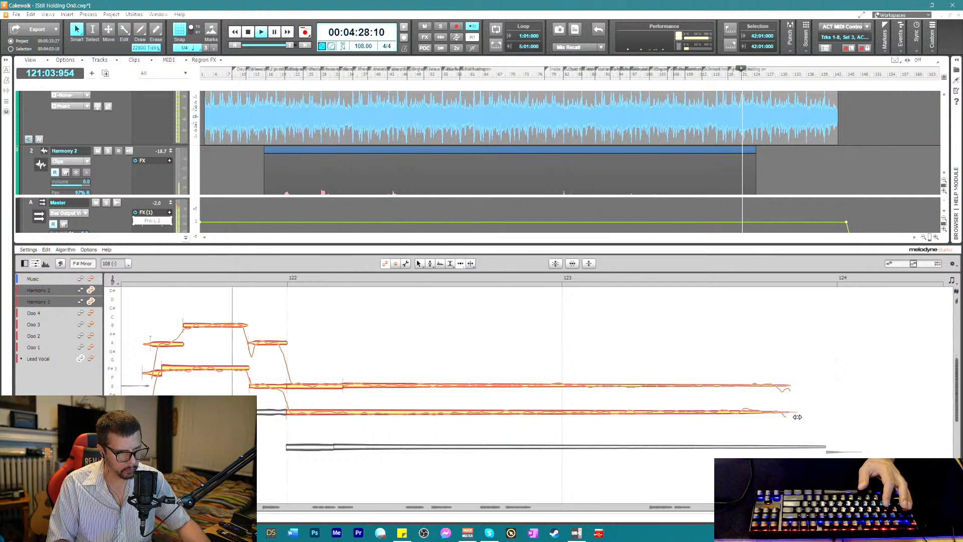
left_click_drag(794, 413, 840, 412)
left_click_drag(797, 386, 834, 386)
key("space")
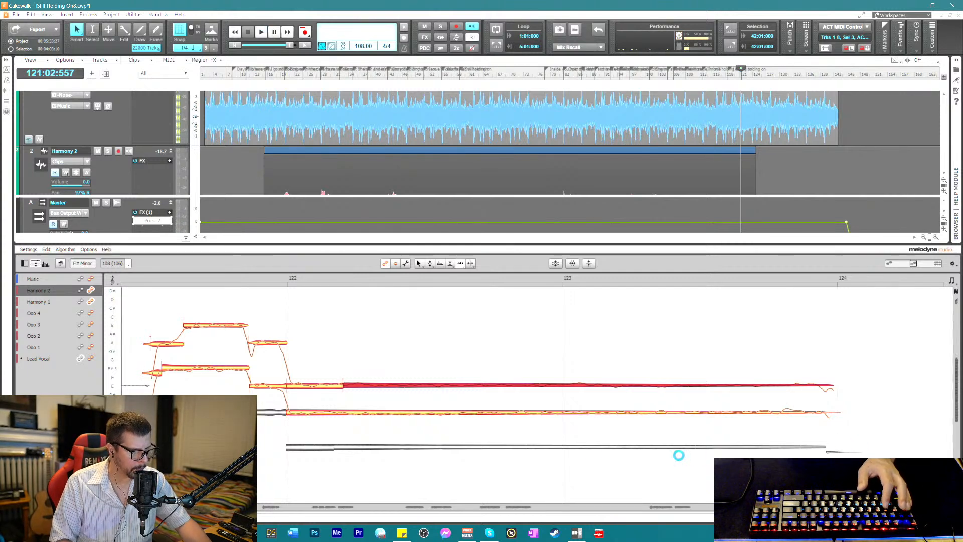
- Set the pitch drift of the sustained Harmony 1 note starting at bar 122 to -19 % and listen to the passage
right_click(393, 419)
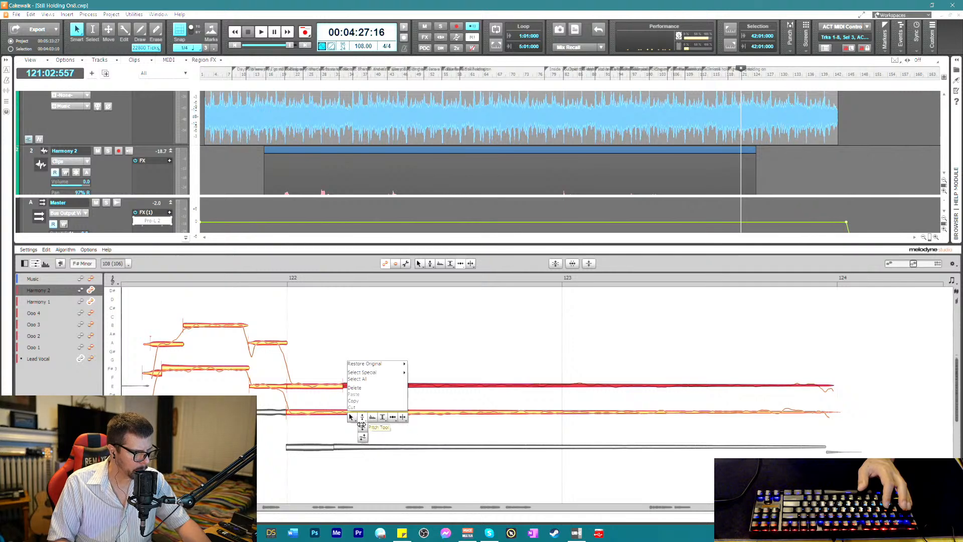
left_click(362, 436)
left_click(376, 411)
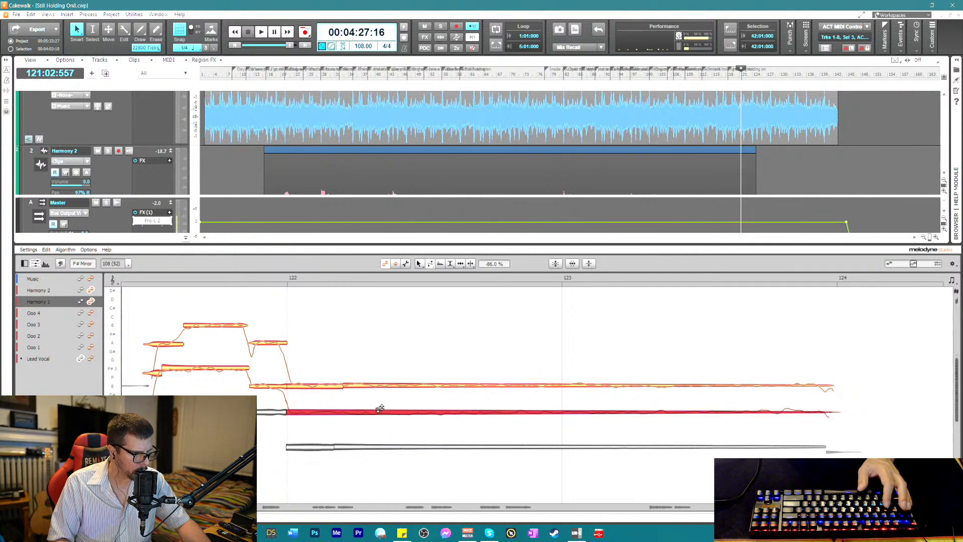
left_click_drag(393, 375, 391, 380)
key("space")
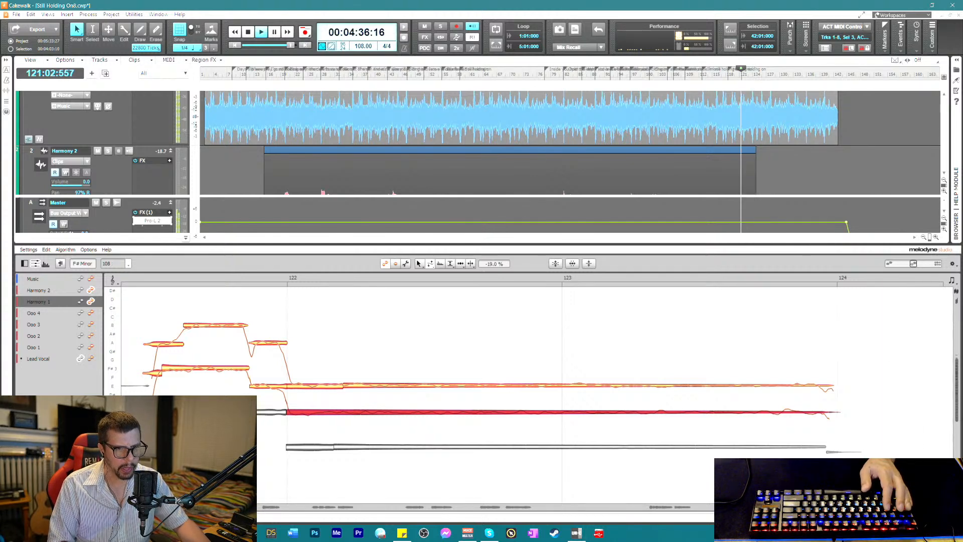
key("space")
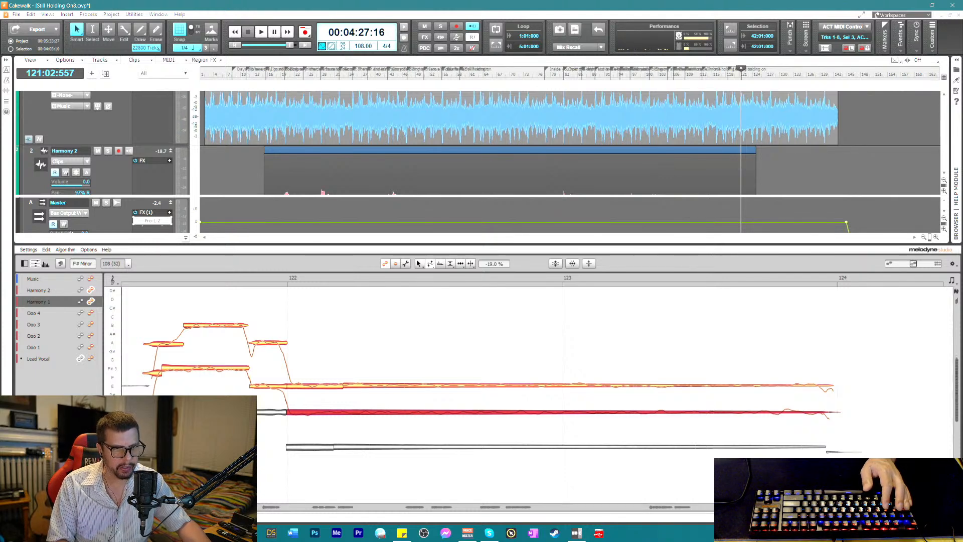
- Hide the Melodyne editor, place the playhead at bar 6 and select the clips on the Ooo 1 to Ooo 4 tracks
key("d")
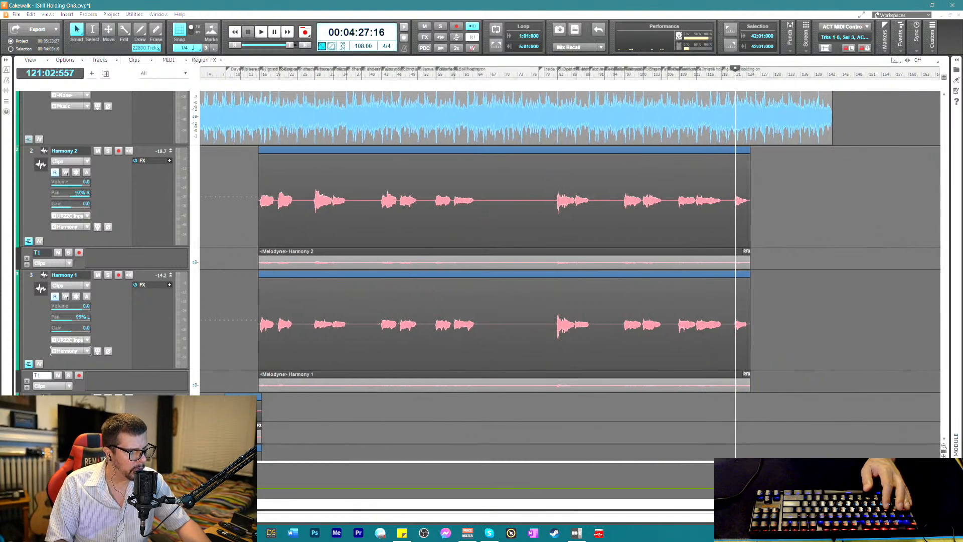
left_click(224, 75)
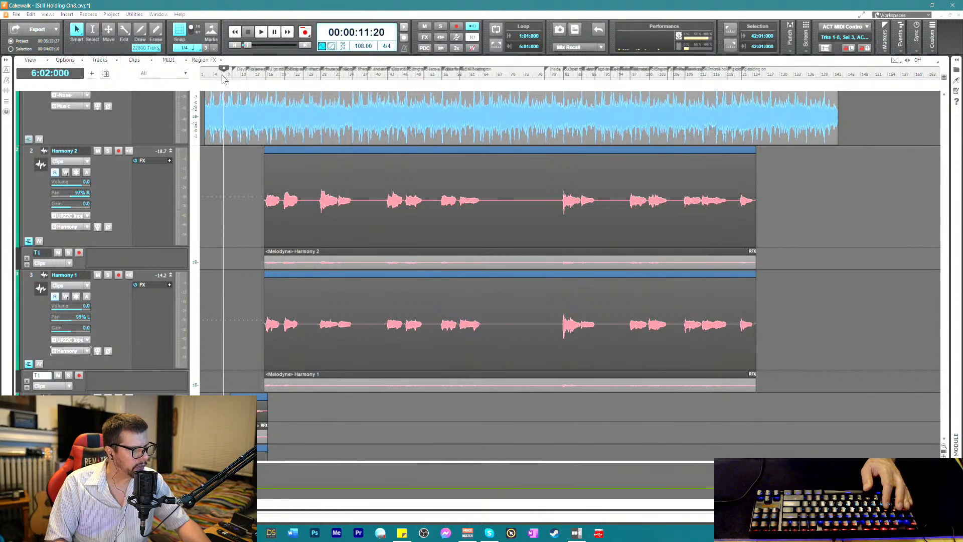
scroll(269, 347, "down", 5)
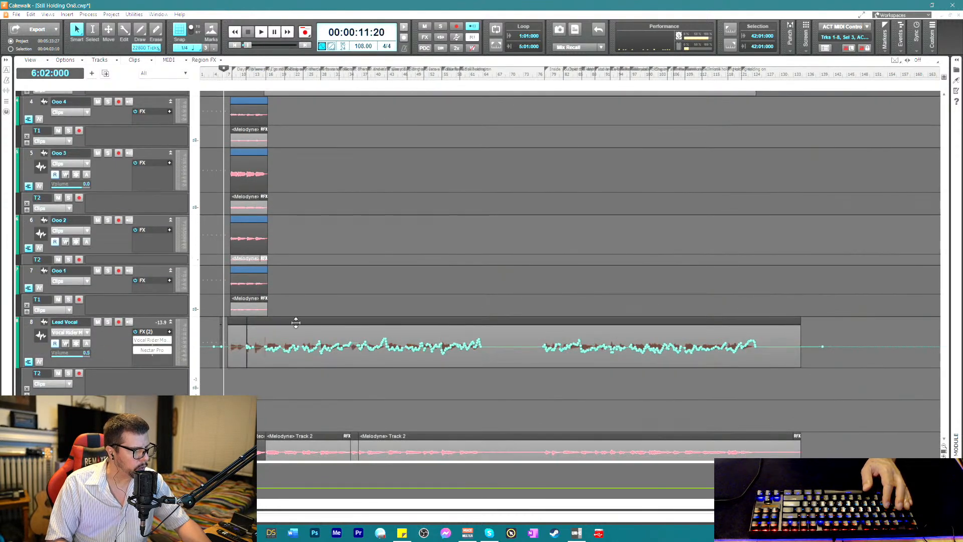
scroll(291, 331, "up", 2)
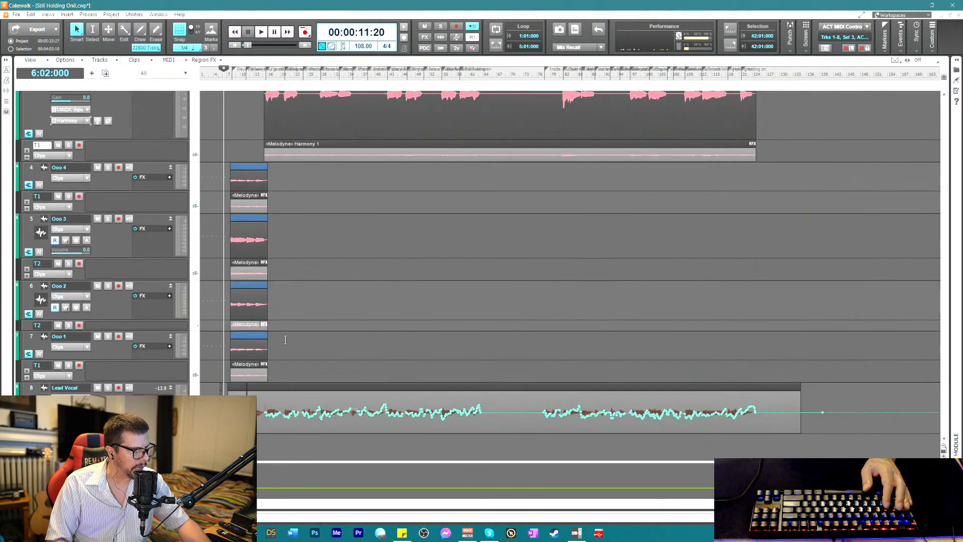
left_click_drag(290, 365, 245, 192)
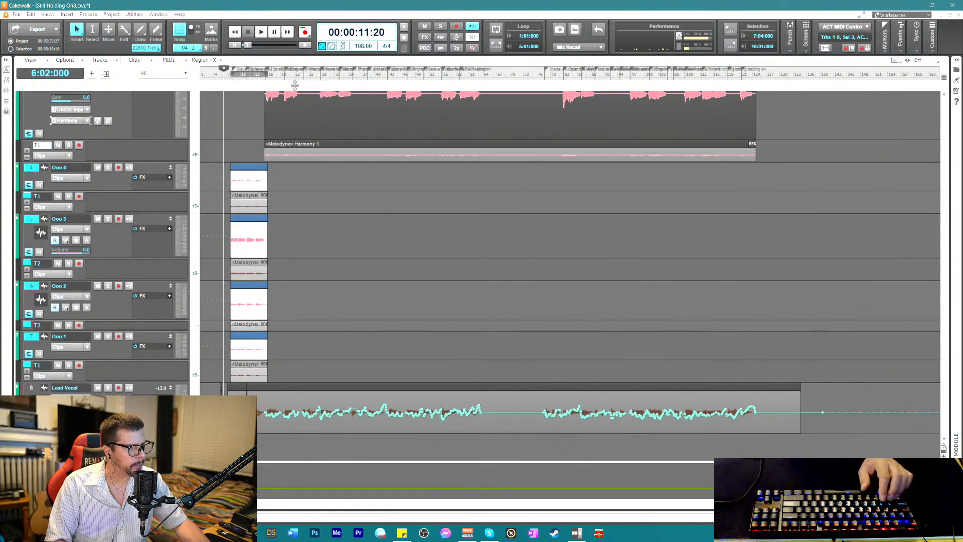
- Play the song from bar 16 with the bus pane shown to check the harmonies in the mix
key("space")
key("space")
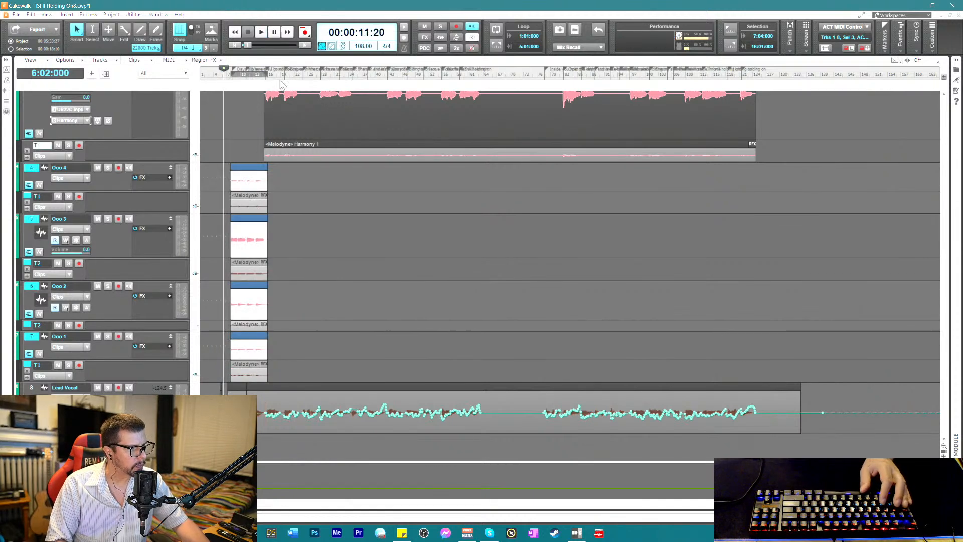
left_click(269, 76)
key("space")
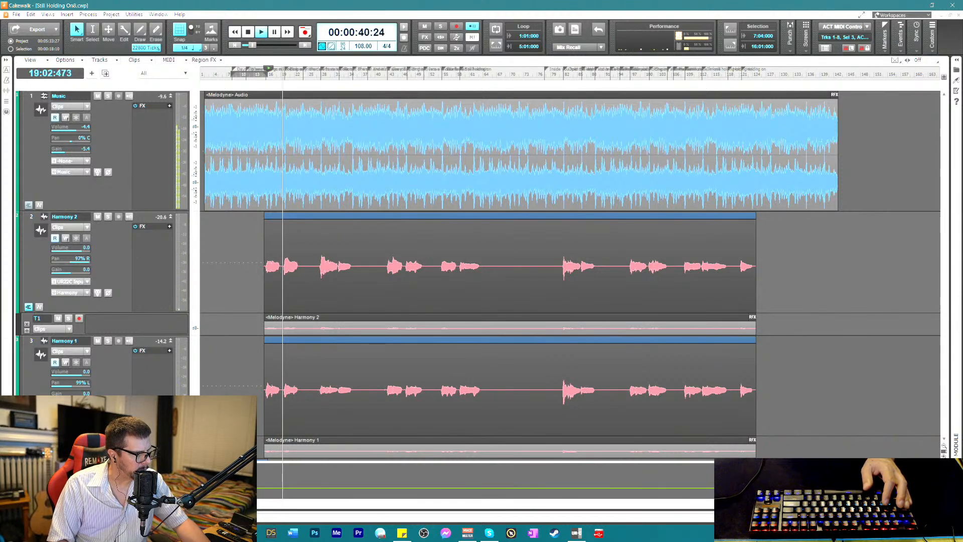
key("b")
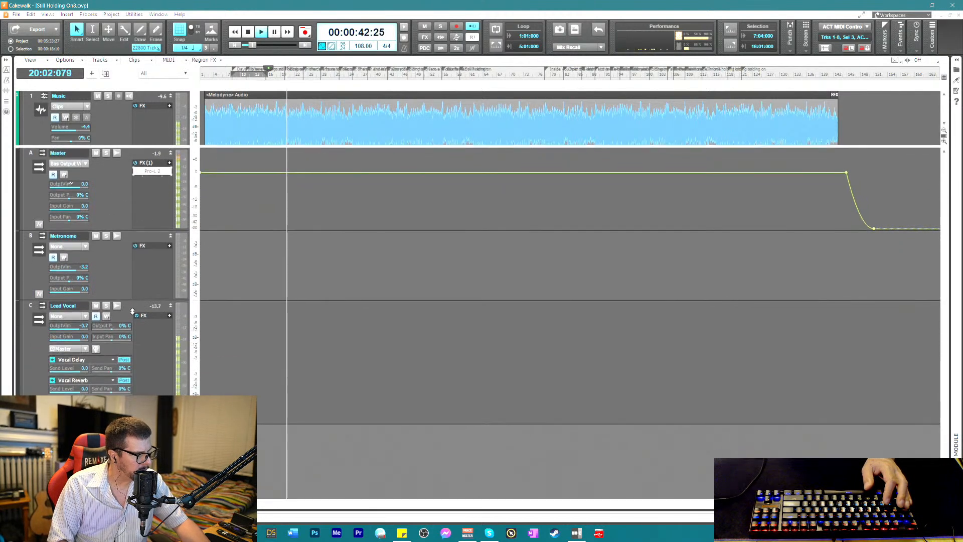
scroll(146, 370, "down", 6)
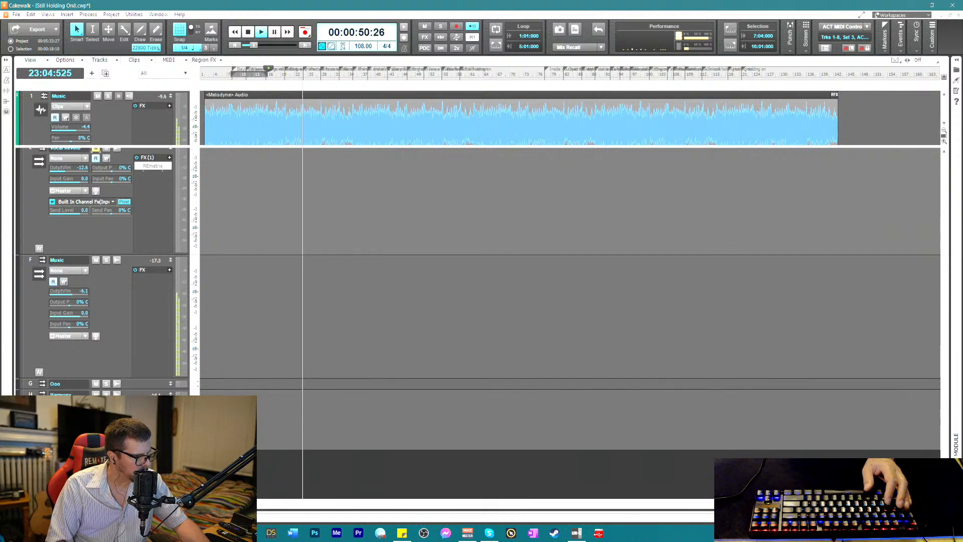
key("space")
- Shrink the bus pane so the track pane fills most of the view, and bring the Ooo and Lead Vocal tracks into view
scroll(289, 248, "up", 5)
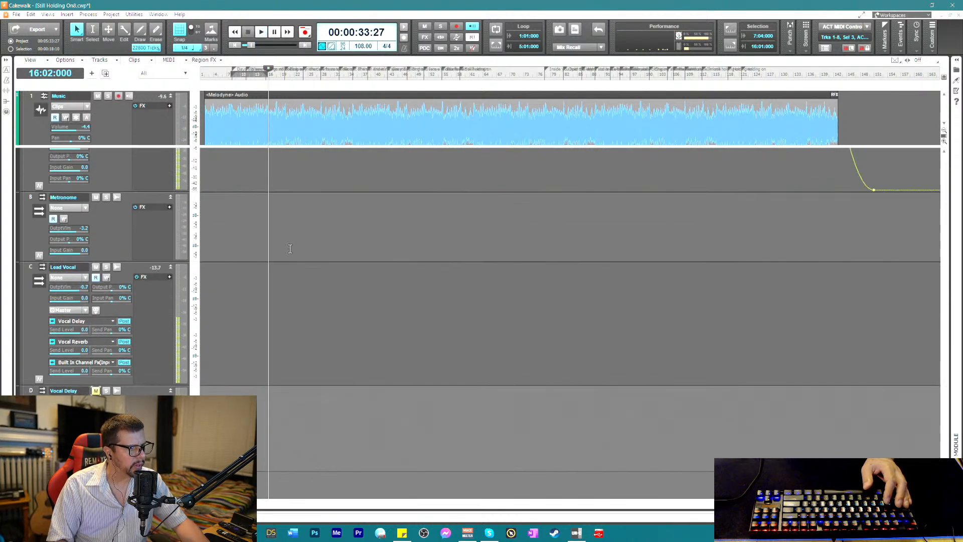
scroll(247, 185, "up", 2)
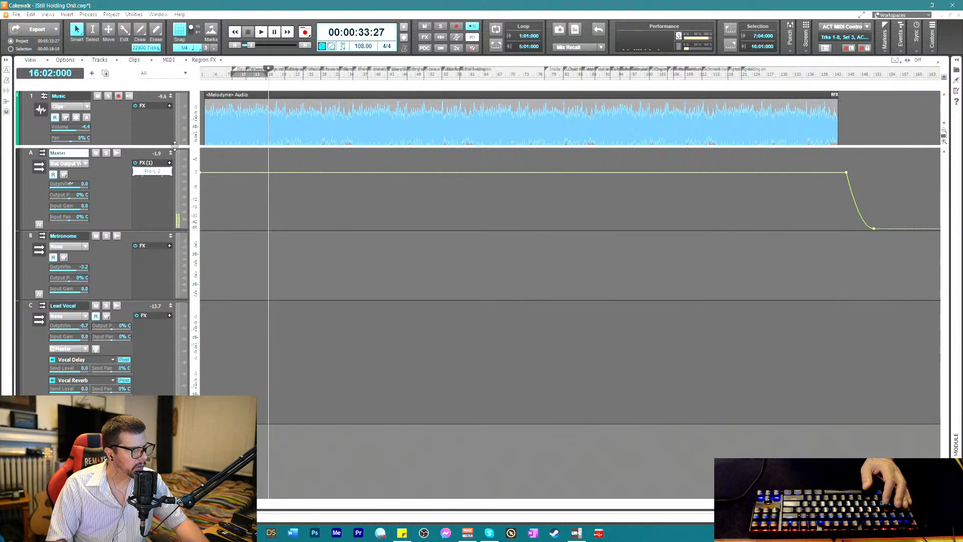
left_click_drag(174, 146, 175, 454)
scroll(258, 391, "down", 4)
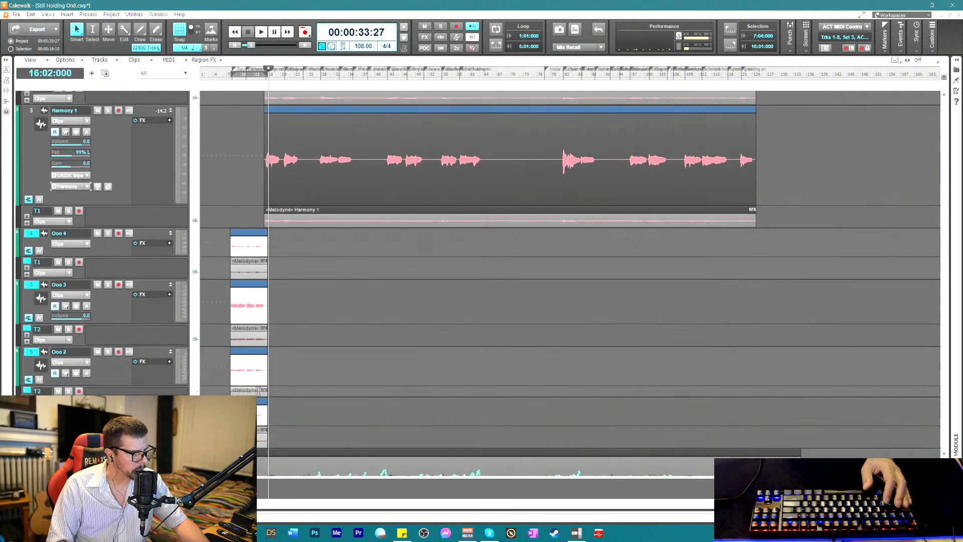
scroll(257, 391, "down", 4)
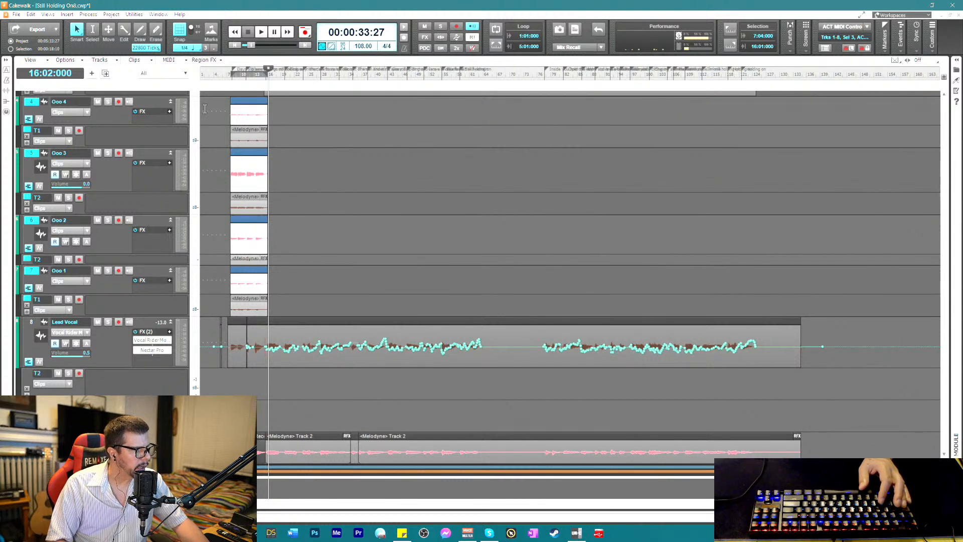
- Try to paste copies of the four Ooo clips at bar 26
left_click(313, 80)
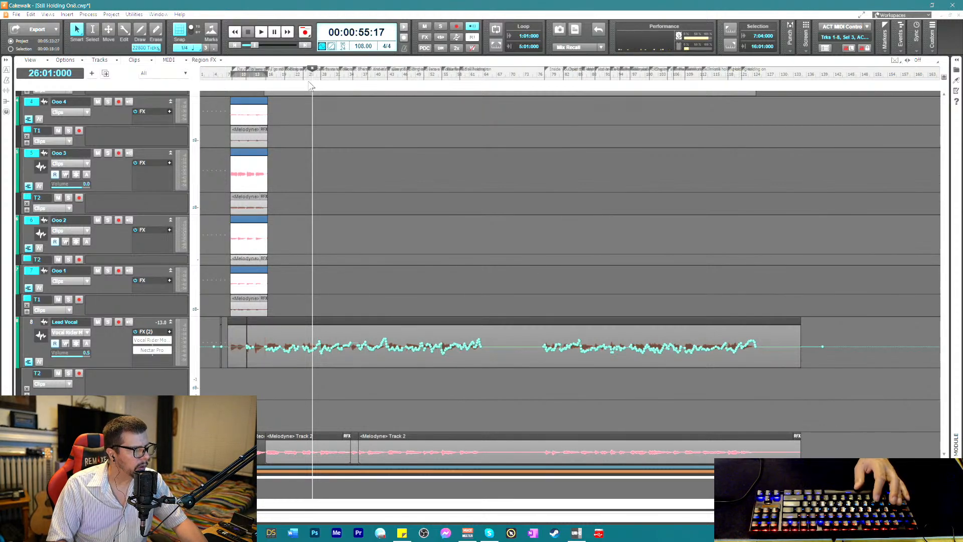
scroll(281, 127, "up", 4)
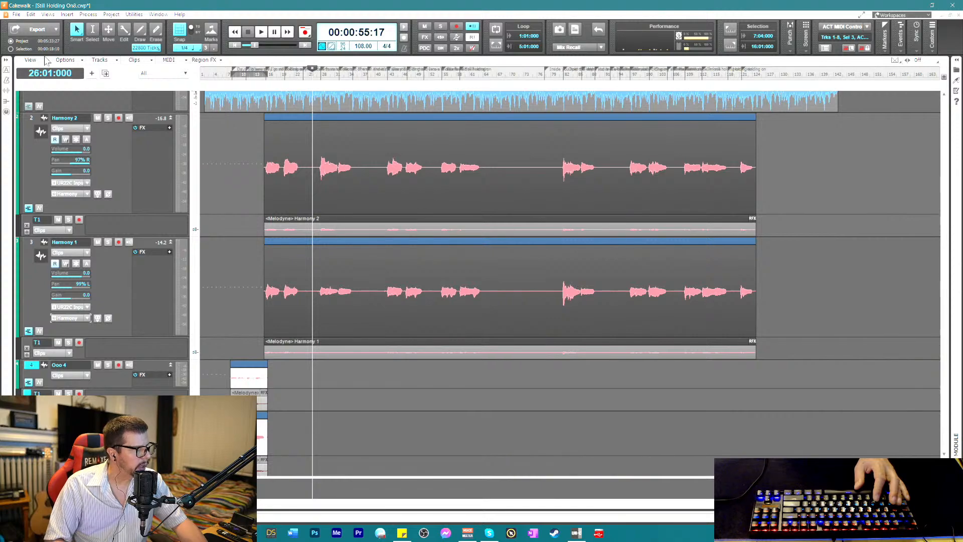
left_click(47, 14)
mouse_move(30, 14)
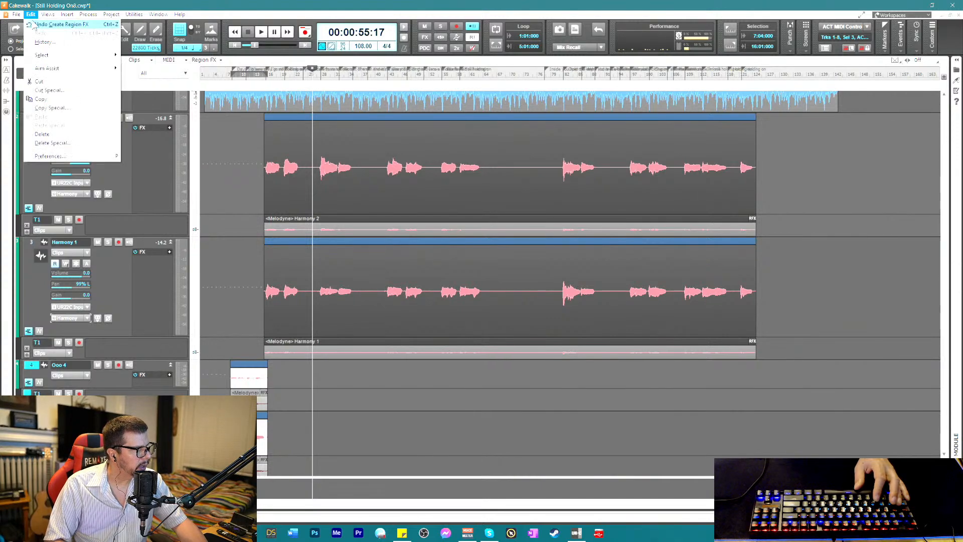
left_click(185, 9)
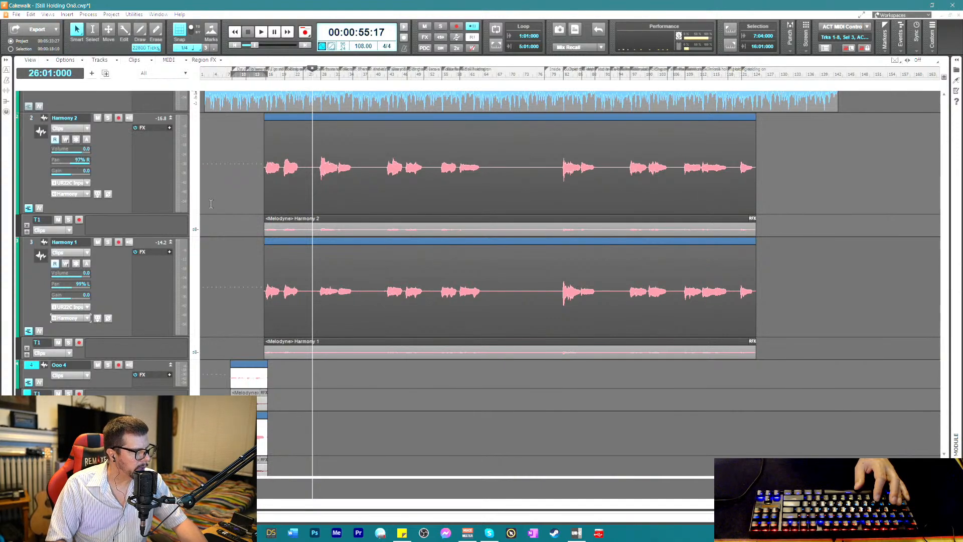
scroll(211, 204, "down", 3)
left_click_drag(211, 205, 292, 405)
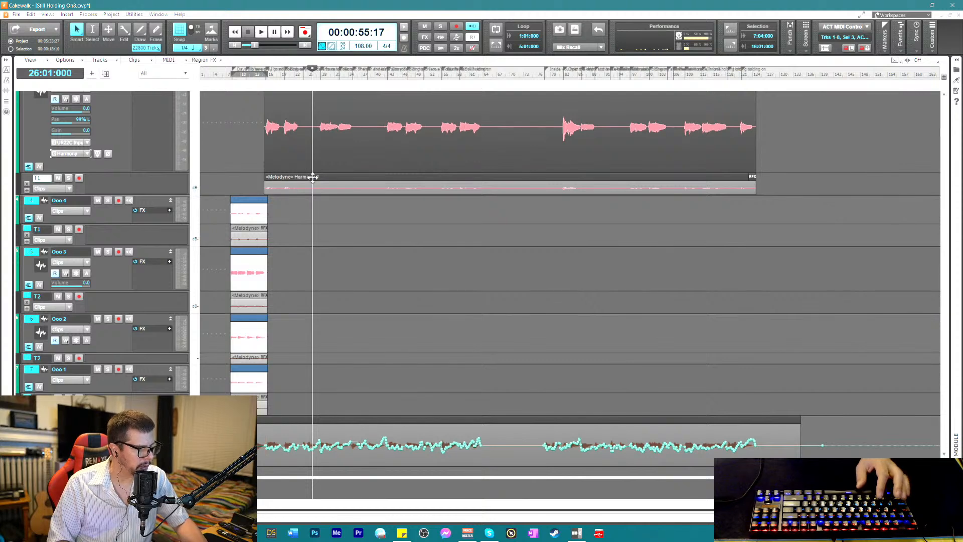
key("ctrl+v")
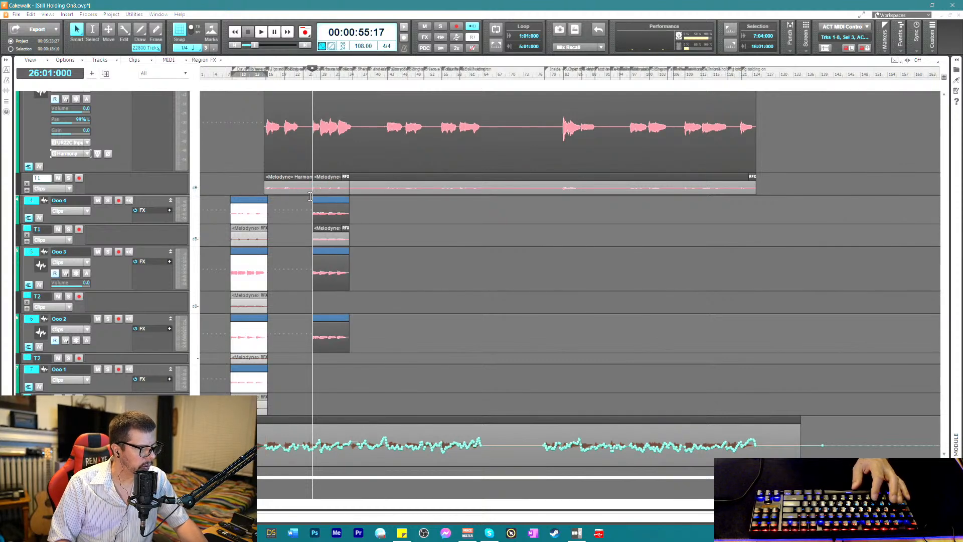
- Undo the paste of the Ooo clips and clear the clip selection
left_click(31, 14)
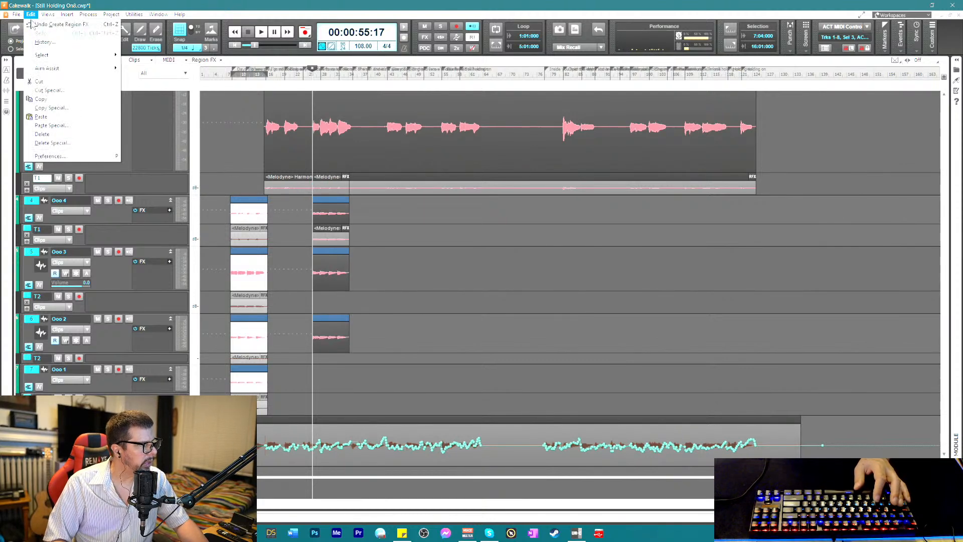
left_click(44, 24)
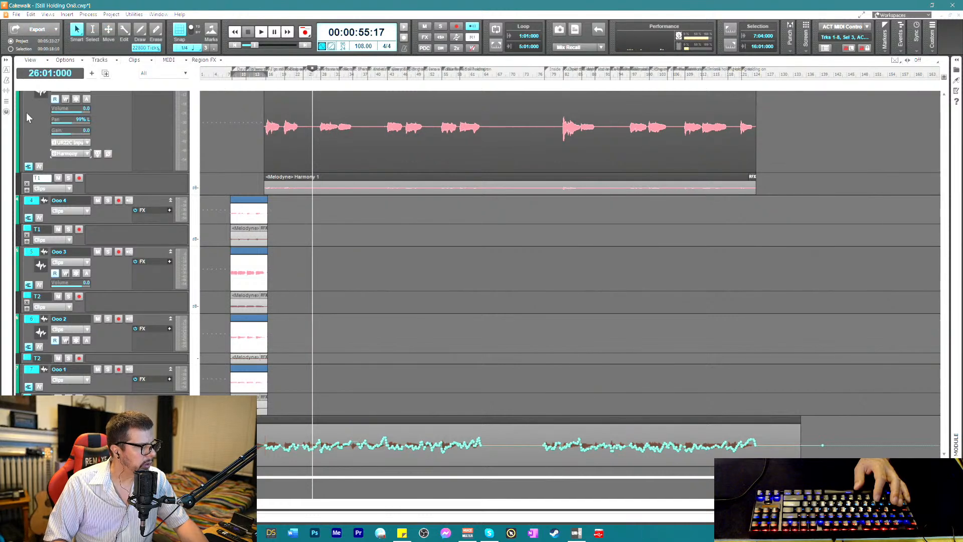
left_click(30, 14)
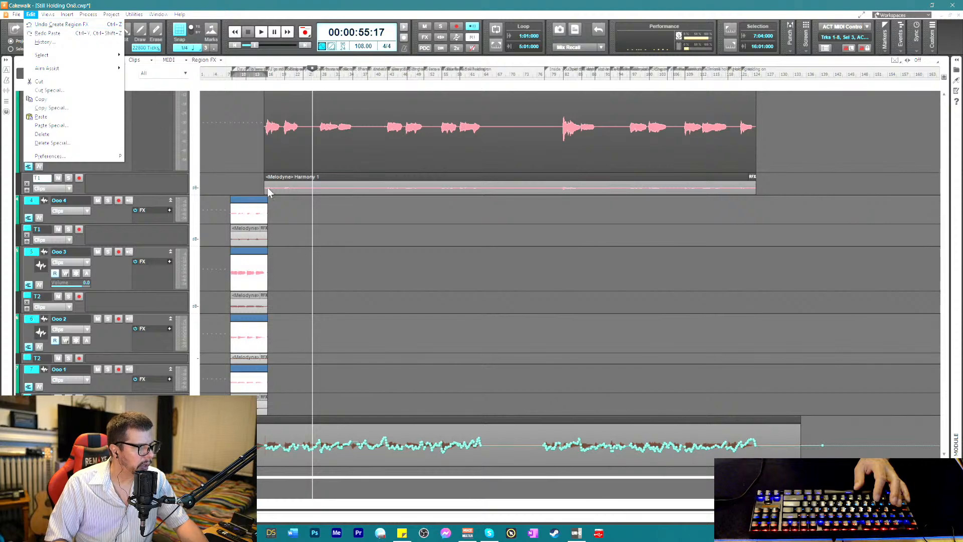
left_click(215, 127)
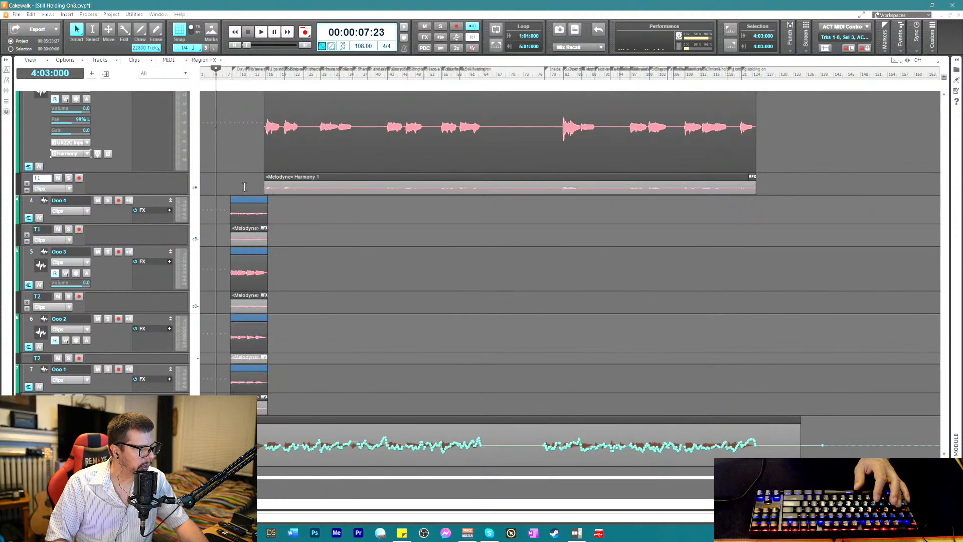
scroll(370, 306, "down", 10)
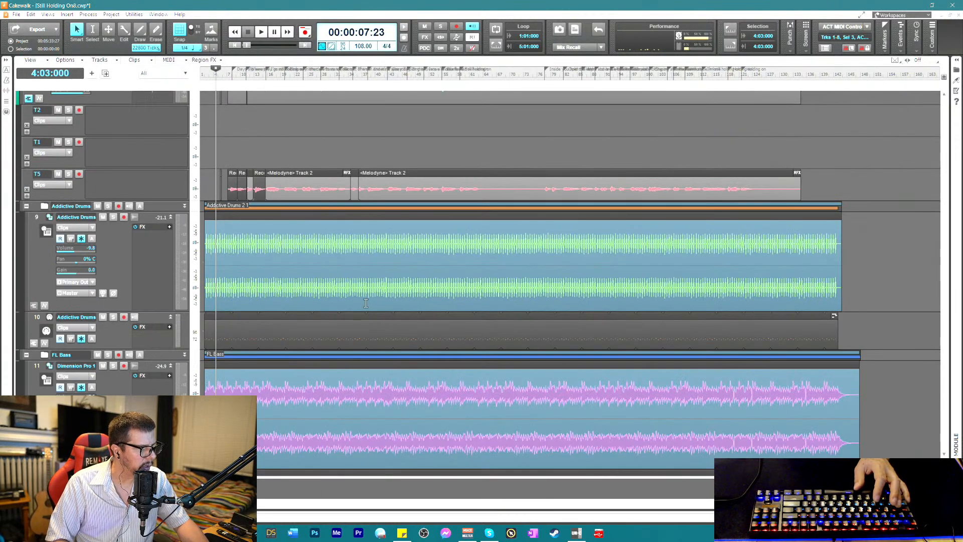
scroll(361, 286, "down", 10)
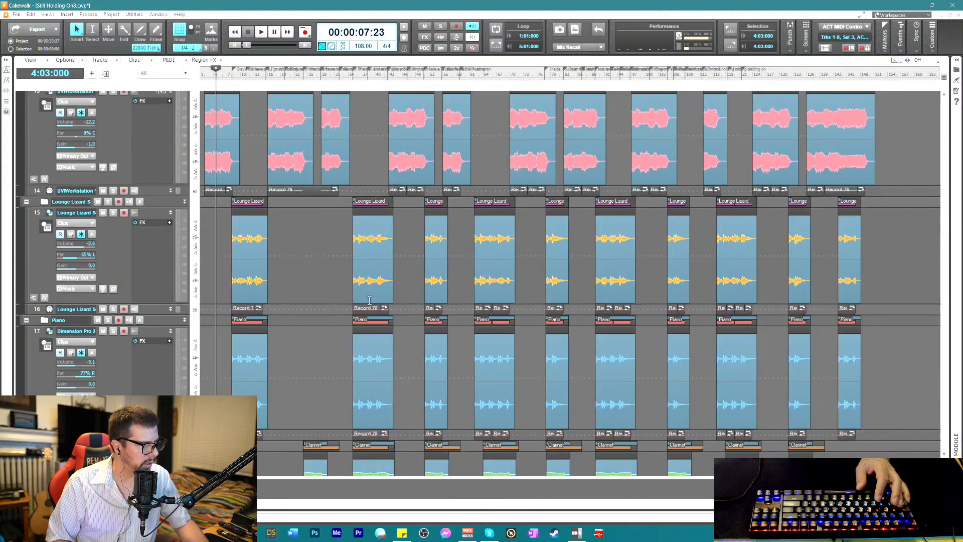
- Look over the instrument tracks' clip arrangement and return to the Ooo and Lead Vocal tracks
scroll(373, 299, "down", 10)
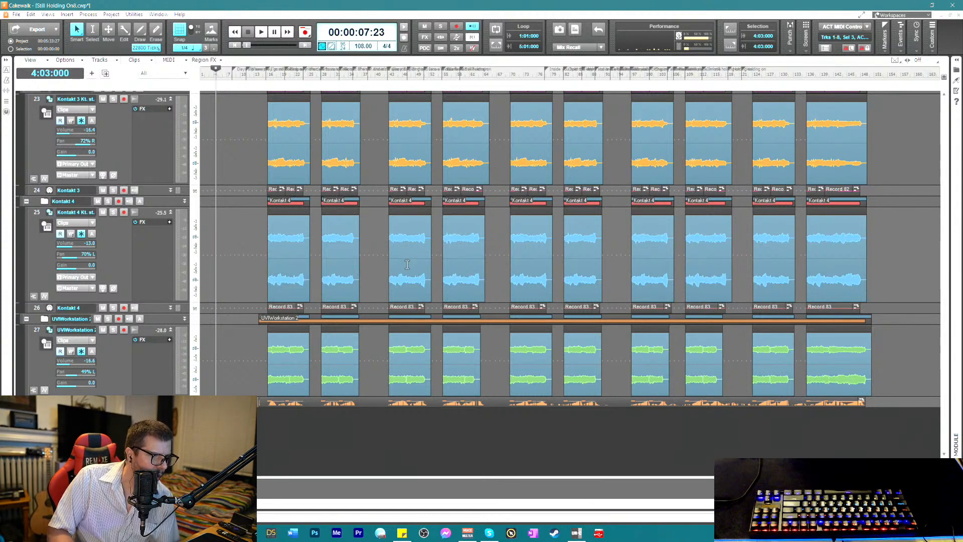
scroll(386, 271, "up", 12)
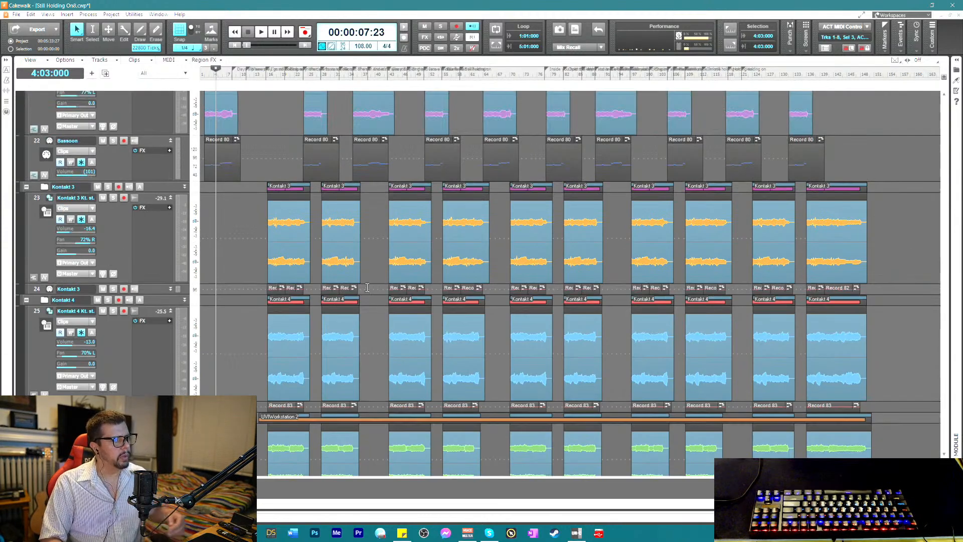
scroll(384, 258, "up", 10)
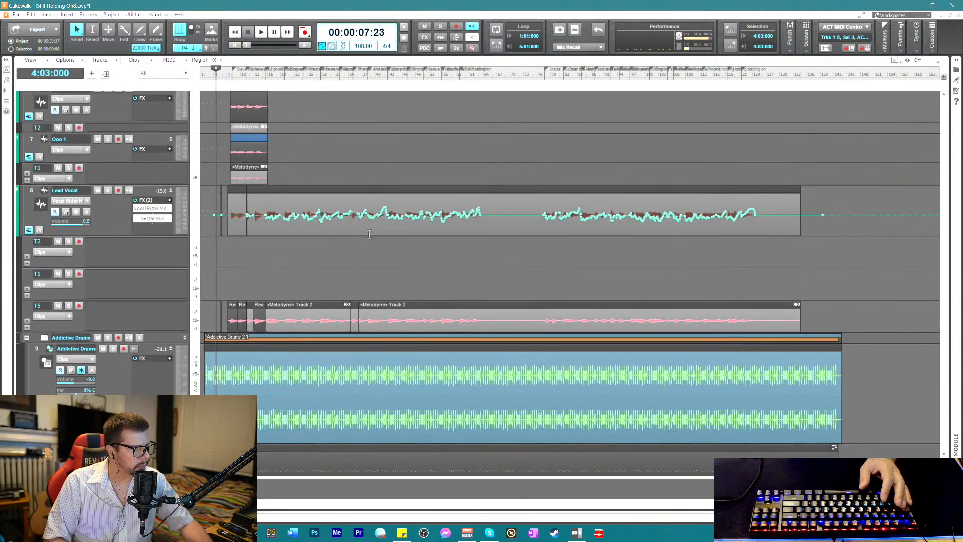
key("space")
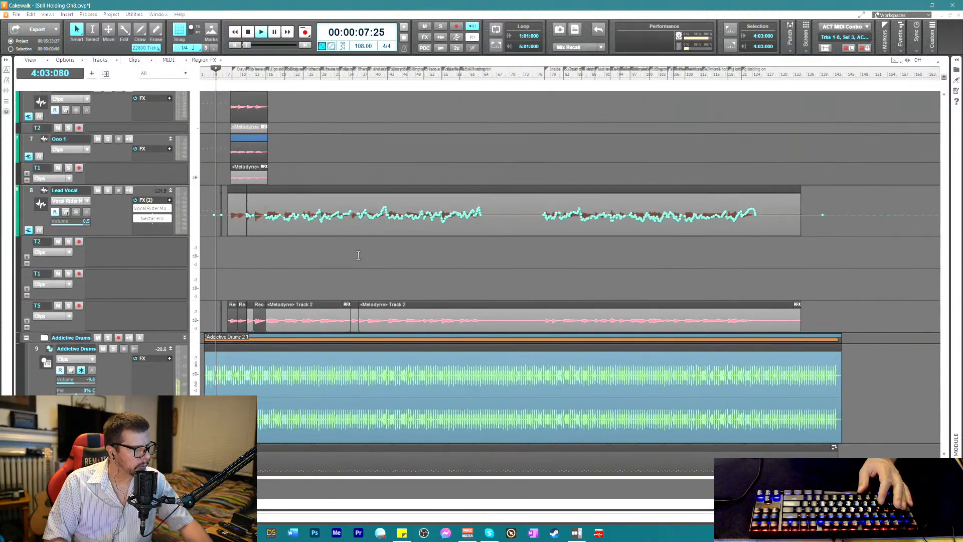
- Play the song from 24:04:000, and paste copies of the four Ooo clips into the Ooo tracks at that point
left_click(307, 80)
scroll(301, 195, "up", 5)
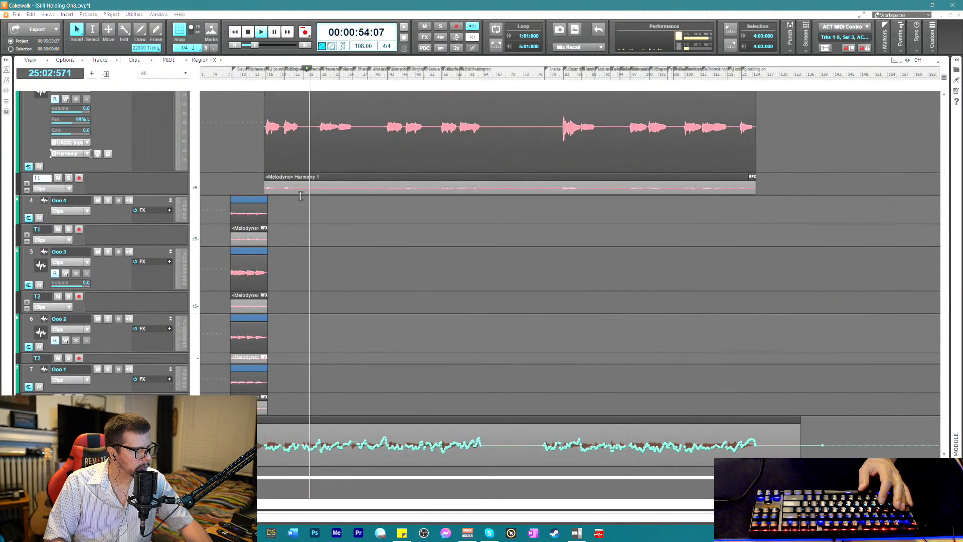
scroll(319, 196, "up", 2)
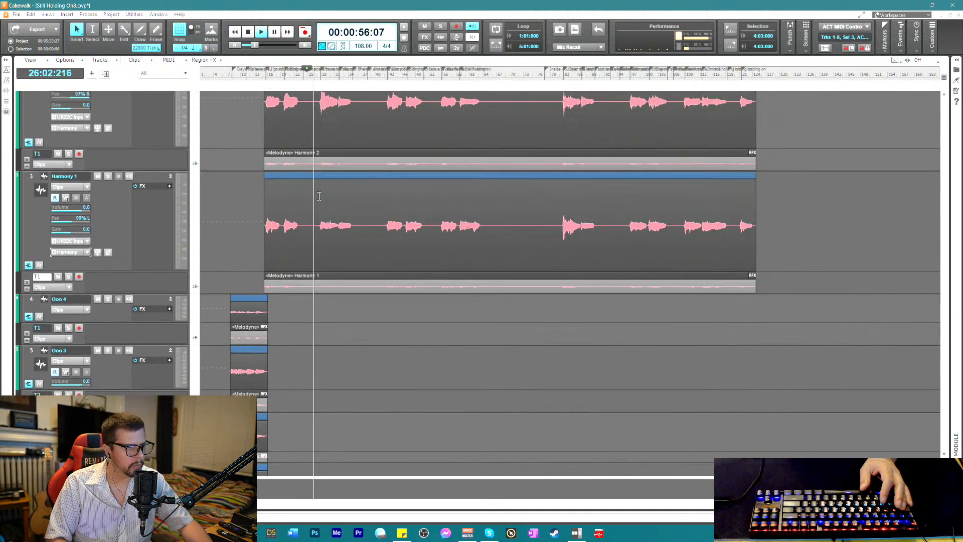
scroll(319, 196, "up", 3)
key("space")
scroll(316, 220, "down", 6)
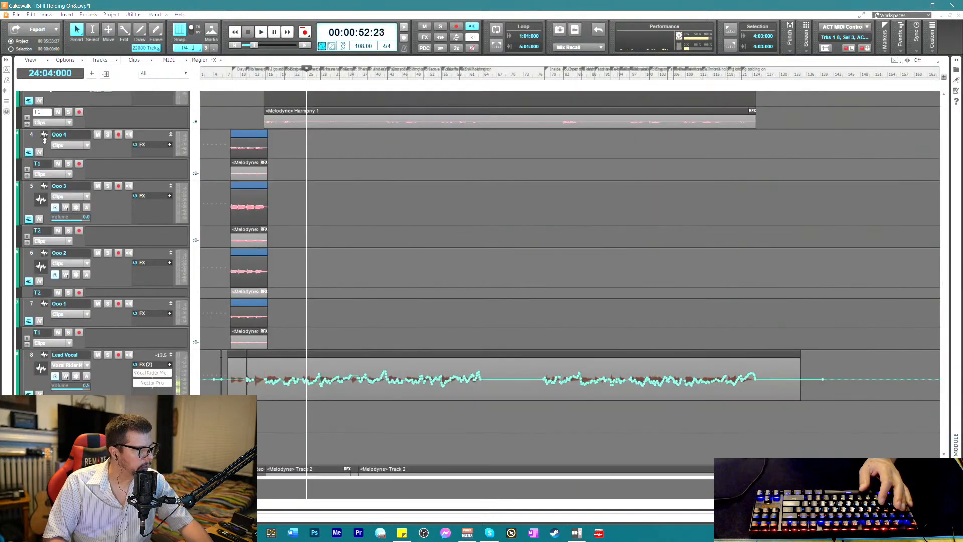
left_click(31, 134)
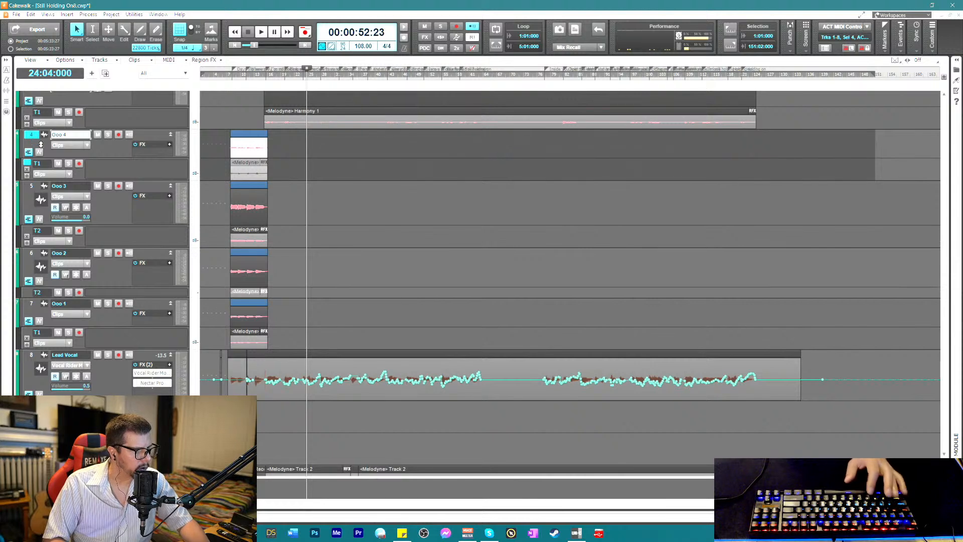
key("ctrl+v")
left_click_drag(290, 147, 369, 341)
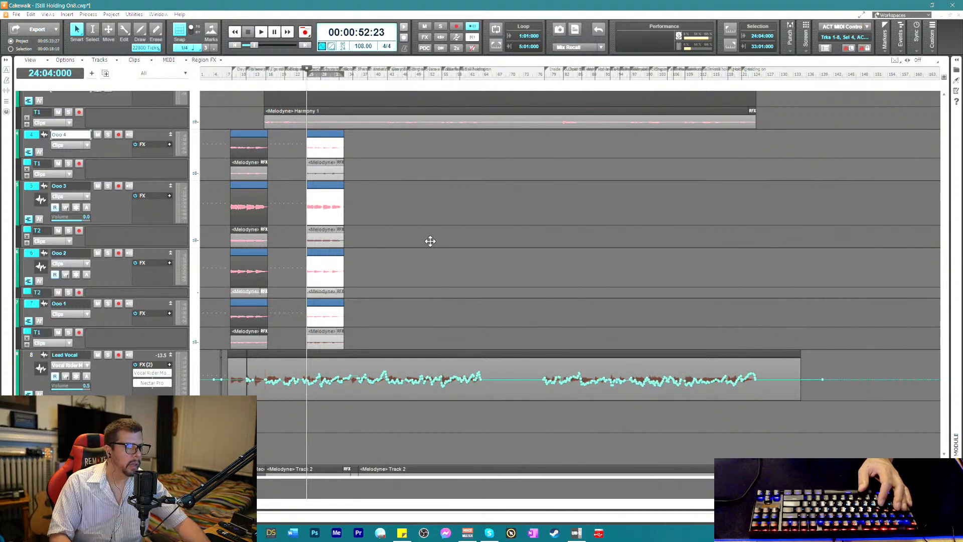
- Play the song from around bar 19 into the pasted Ooo clips to check their timing against the lead vocal
key("space")
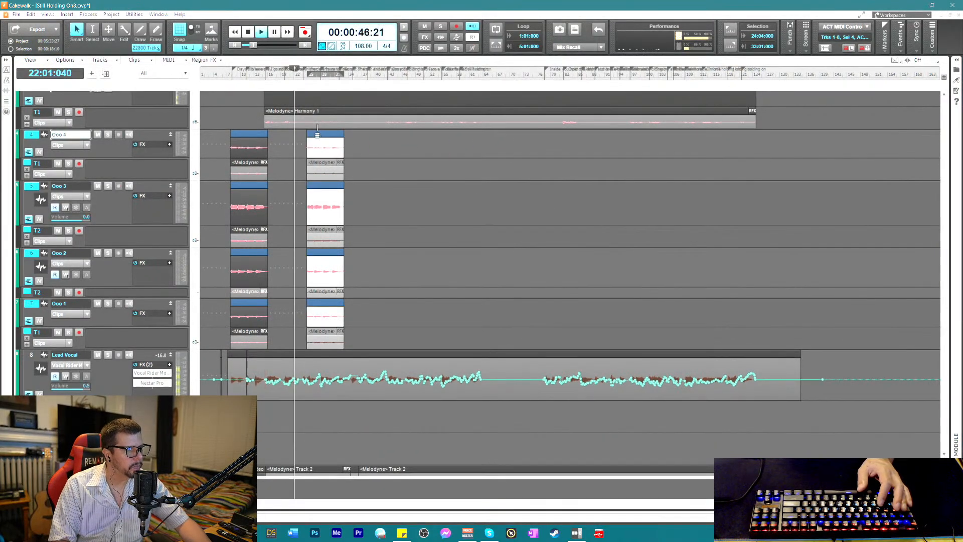
key("space")
left_click(300, 80)
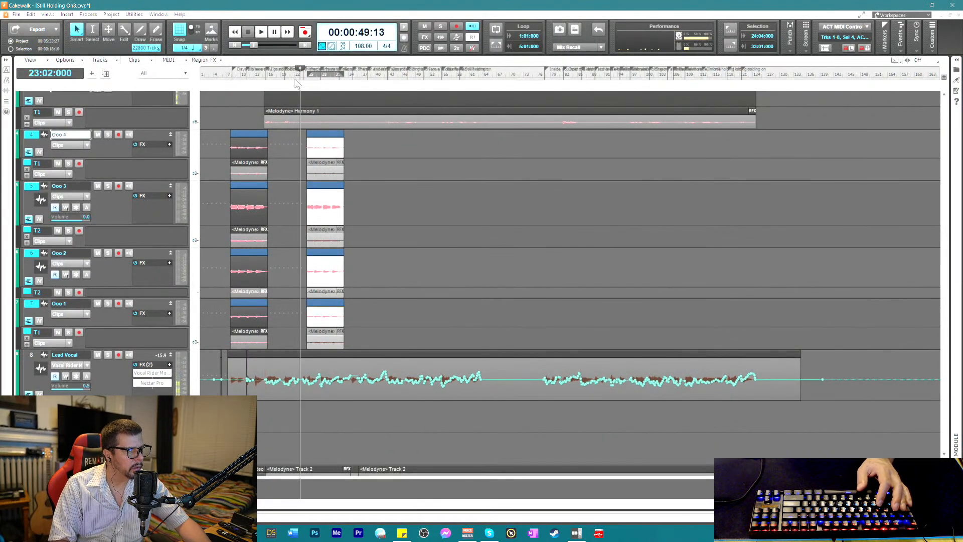
left_click(280, 79)
key("space")
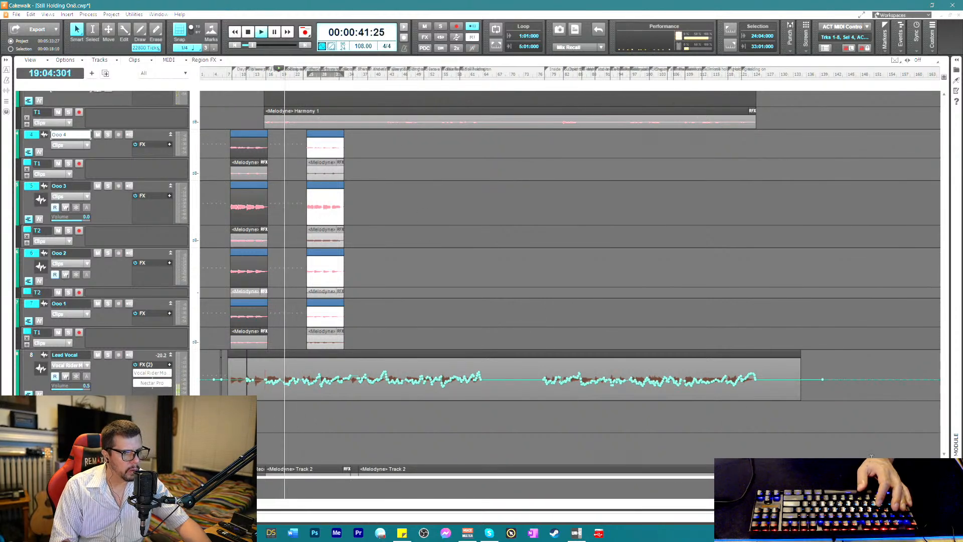
key("ctrl+Left")
key("ctrl+Left")
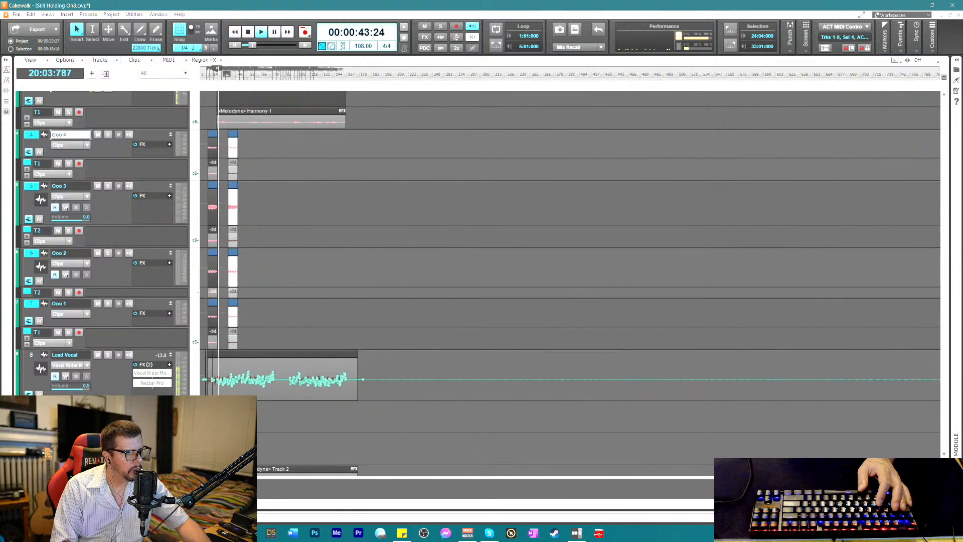
key("ctrl+Right")
key("ctrl+Right")
key("ctrl+Right")
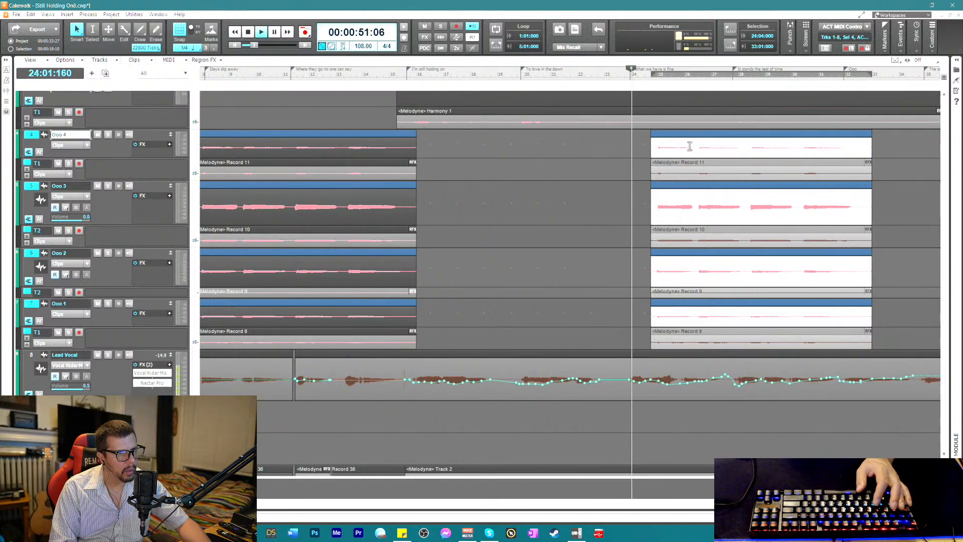
- Shift the four pasted Ooo clips earlier to start at 23:04:000 and play the passage from bar 24
left_click_drag(696, 137, 666, 145)
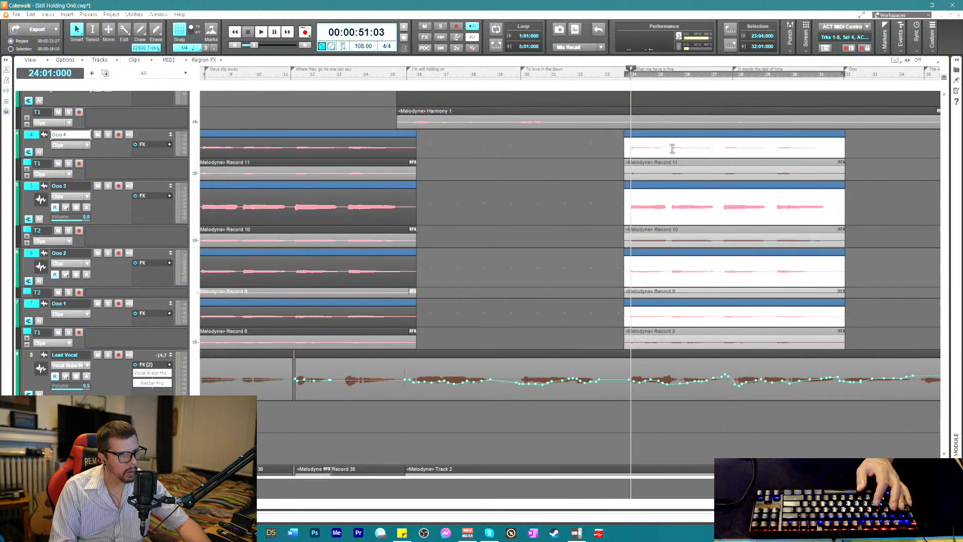
key("space")
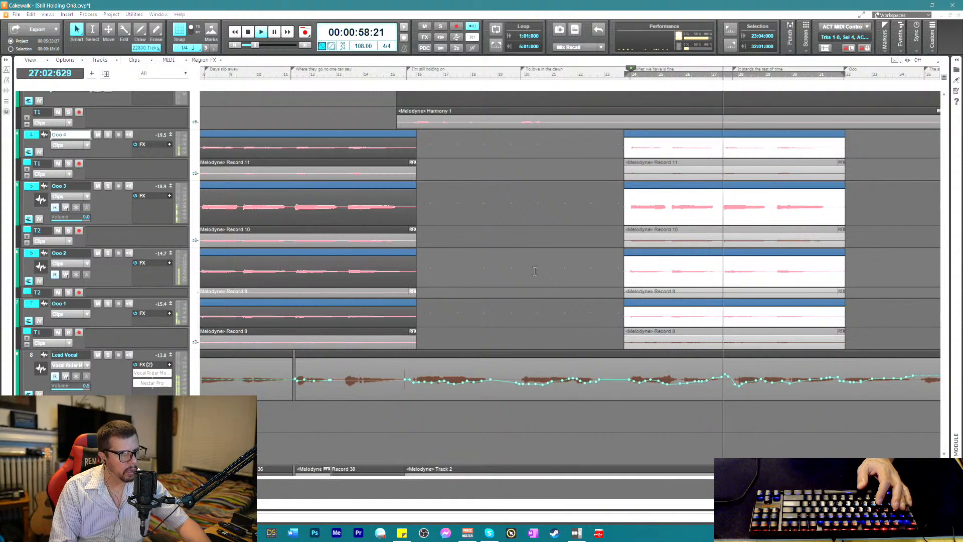
key("space")
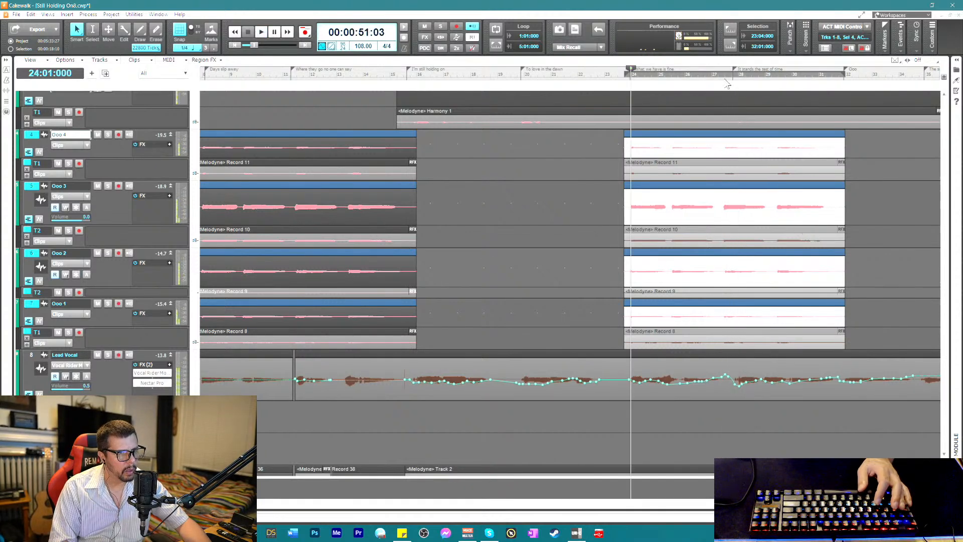
key("t")
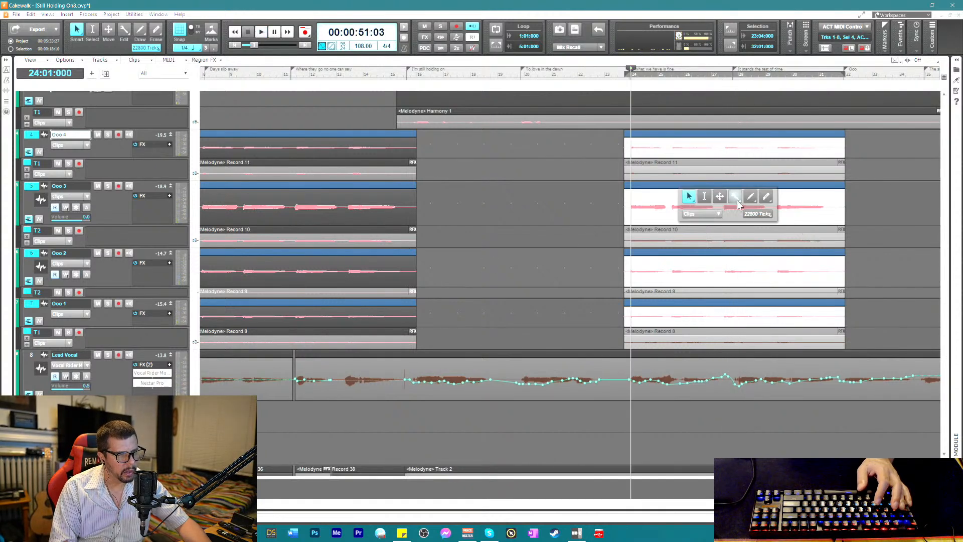
left_click(737, 203)
left_click(725, 240)
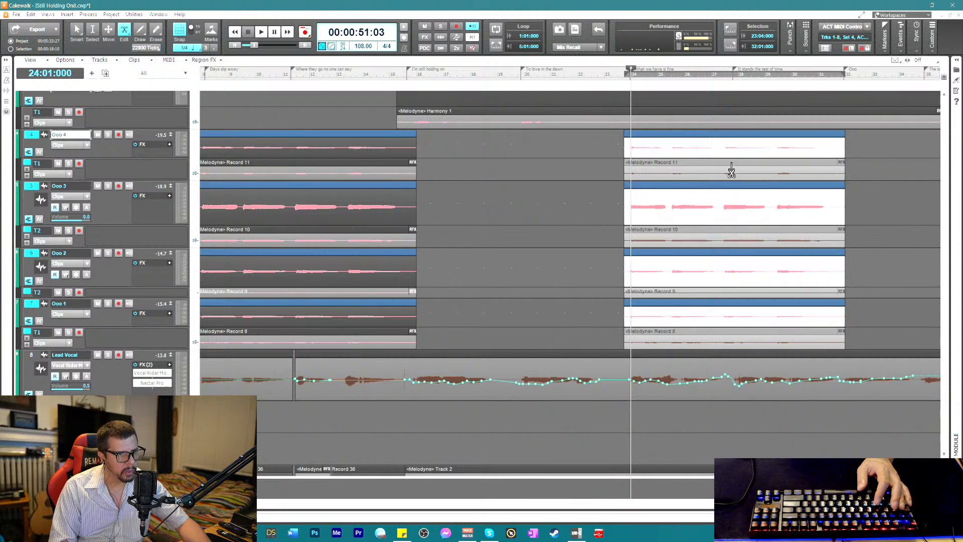
left_click_drag(719, 175, 896, 188)
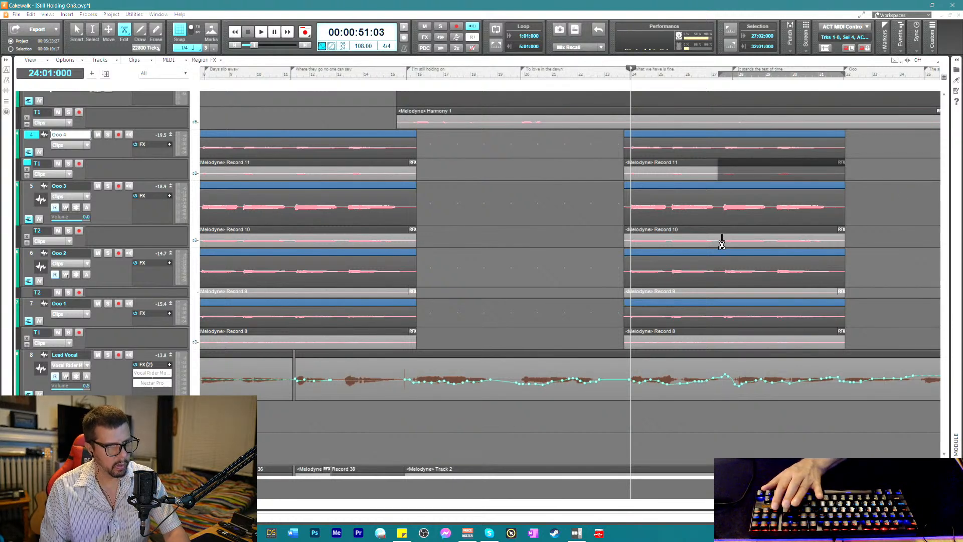
key("t")
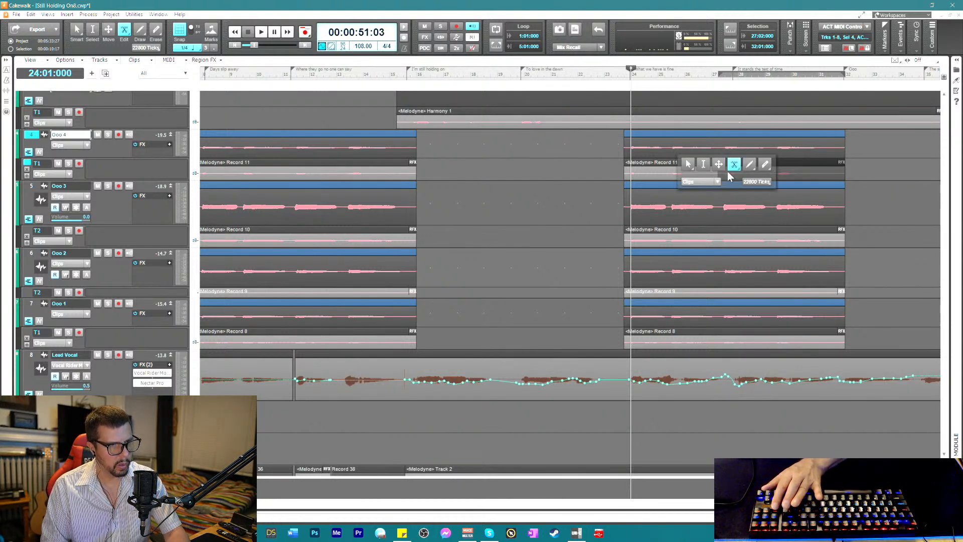
right_click(689, 167)
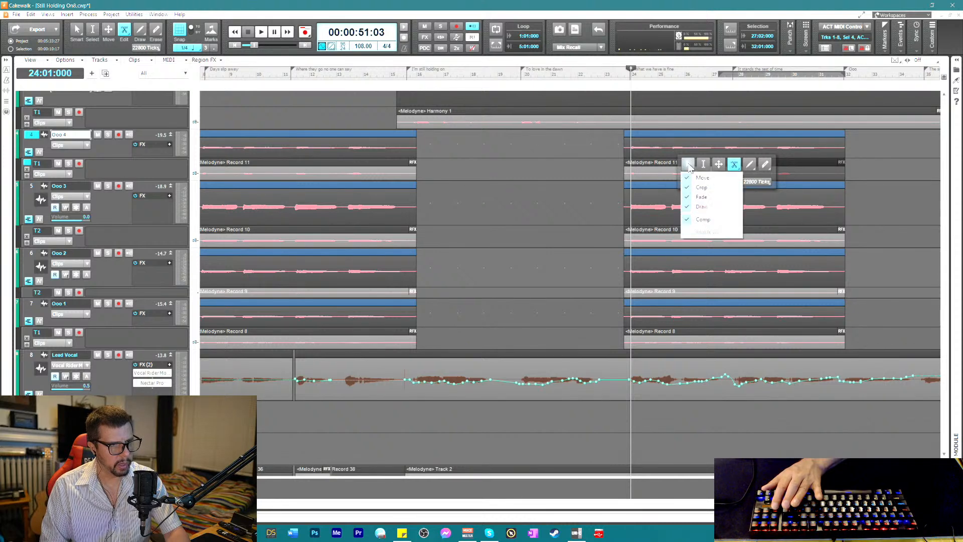
left_click(31, 14)
left_click(35, 24)
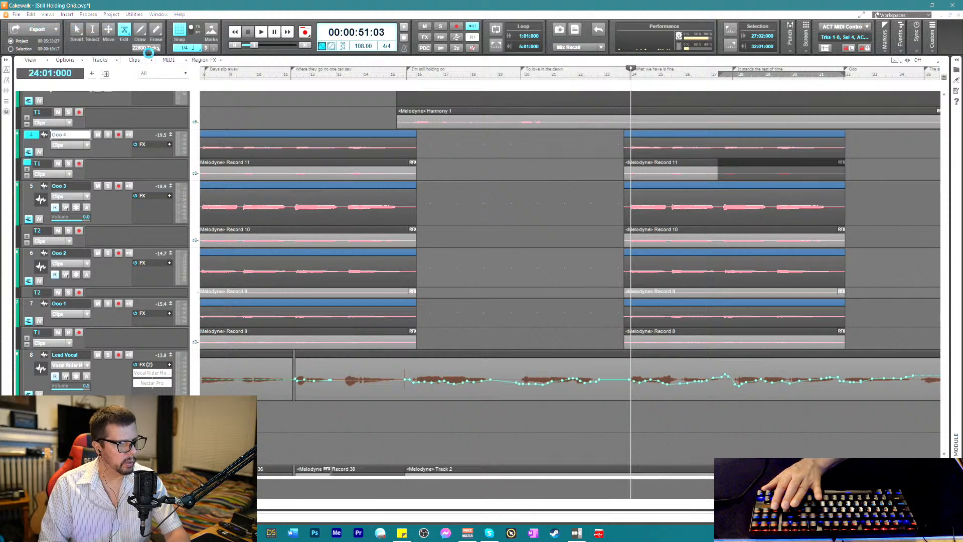
key("t")
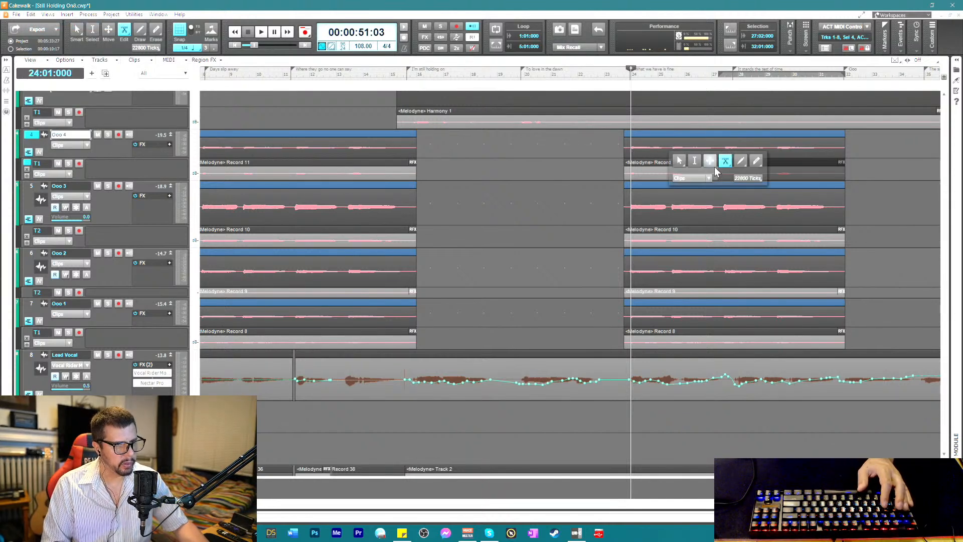
left_click(679, 162)
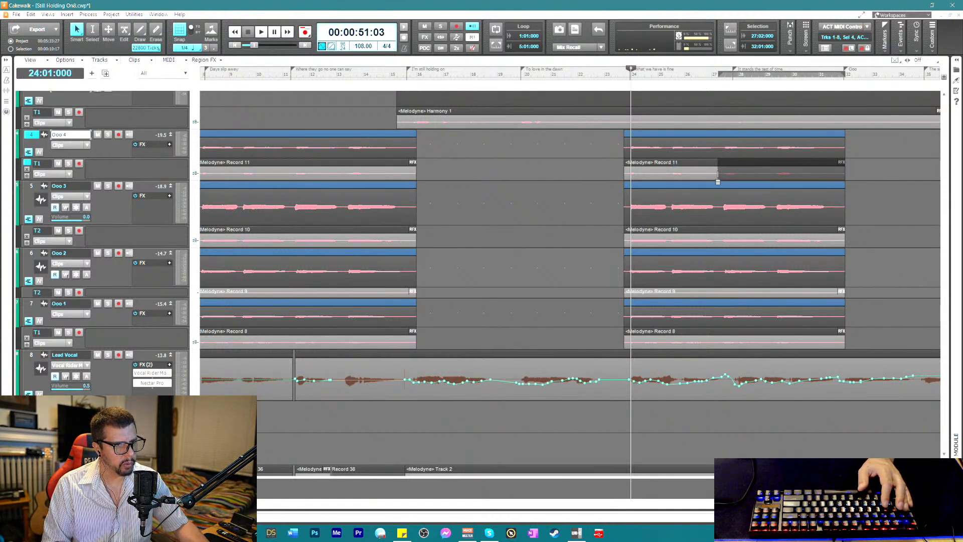
- Remove the part of the pasted Ooo 4 clip from 27:02:000 onward and play the passage from bar 24
left_click_drag(722, 175, 812, 182)
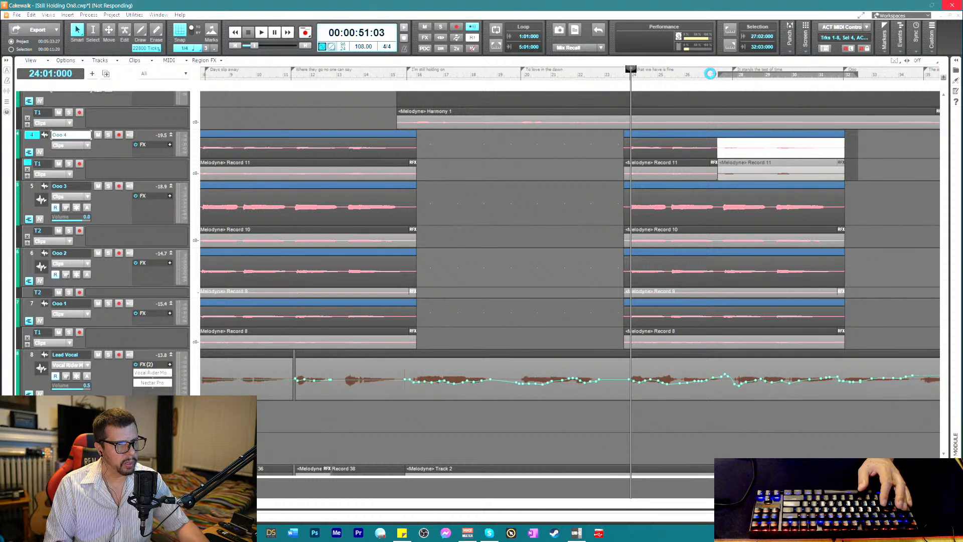
key("space")
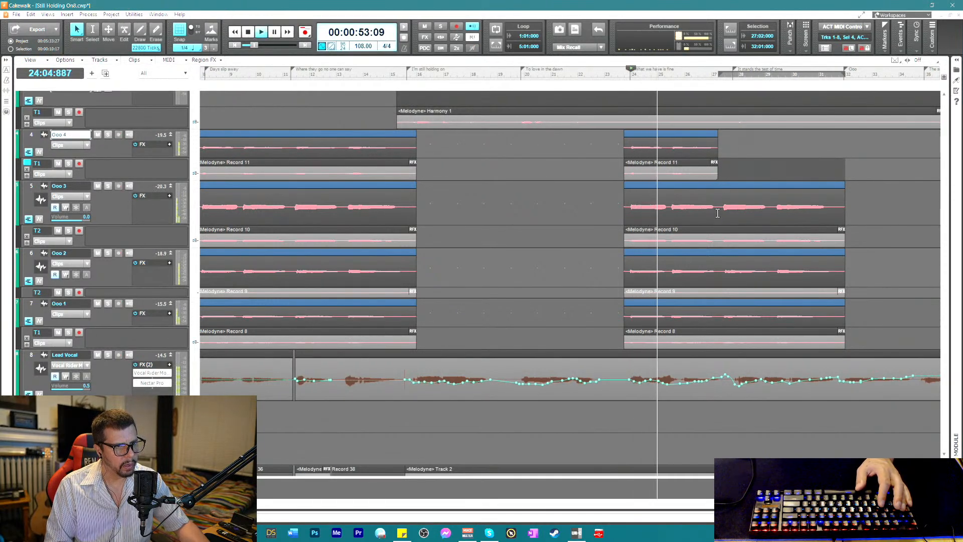
key("space")
- Delete the parts of the pasted Ooo 3 and Ooo 2 clips from 27:02:000 to their ends
left_click_drag(718, 245, 825, 246)
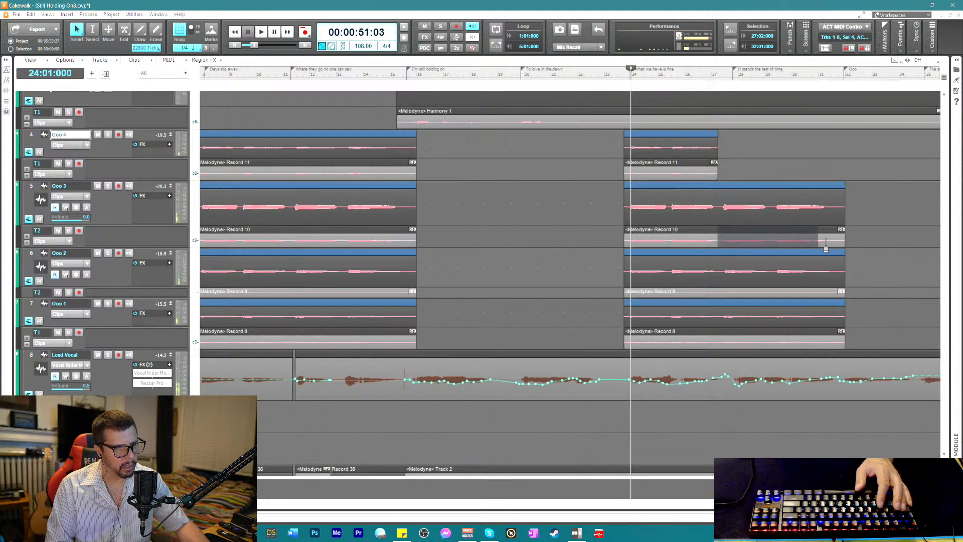
key("Delete")
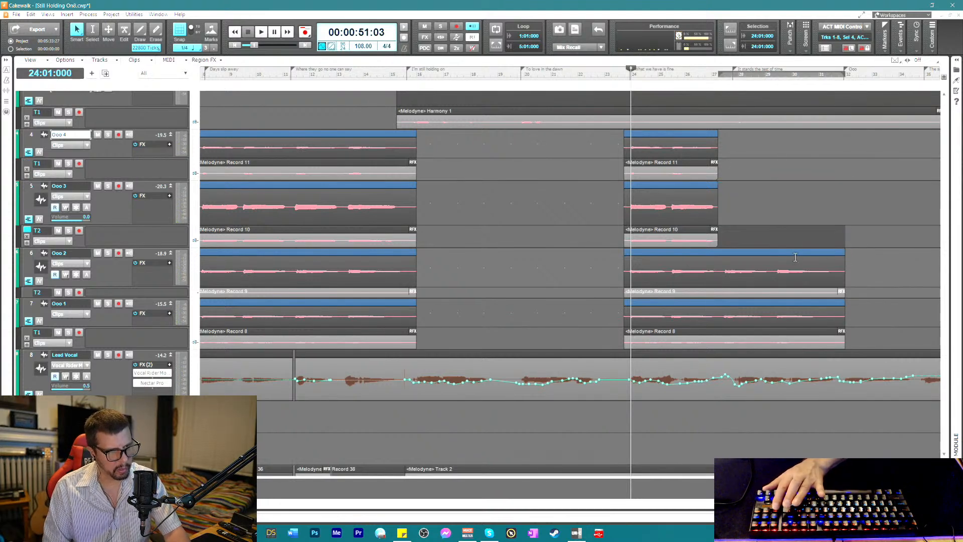
left_click_drag(717, 301, 766, 297)
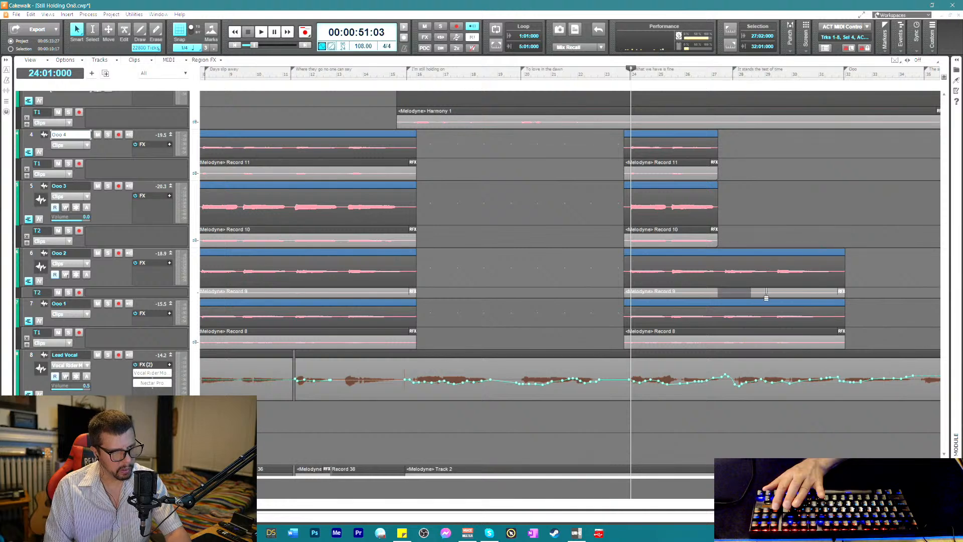
left_click_drag(849, 292, 845, 292)
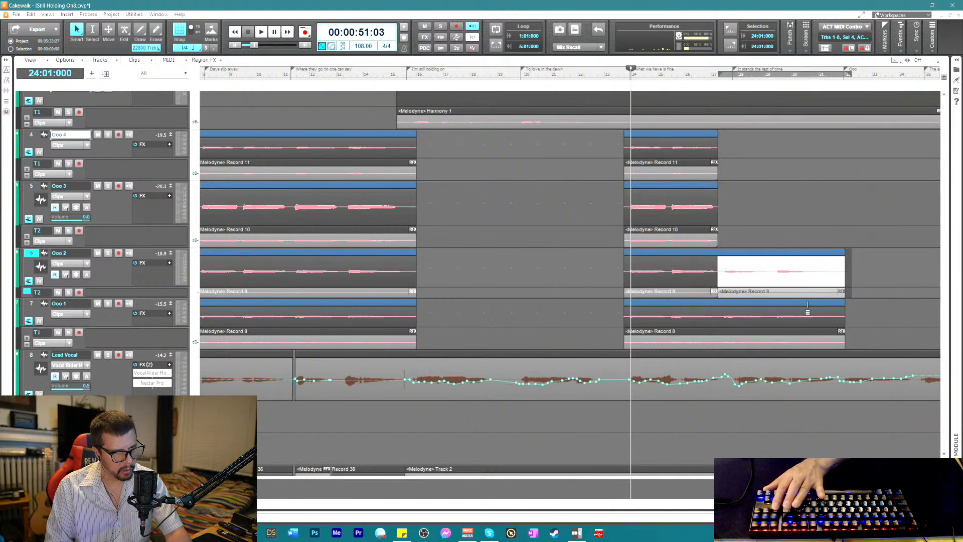
key("Delete")
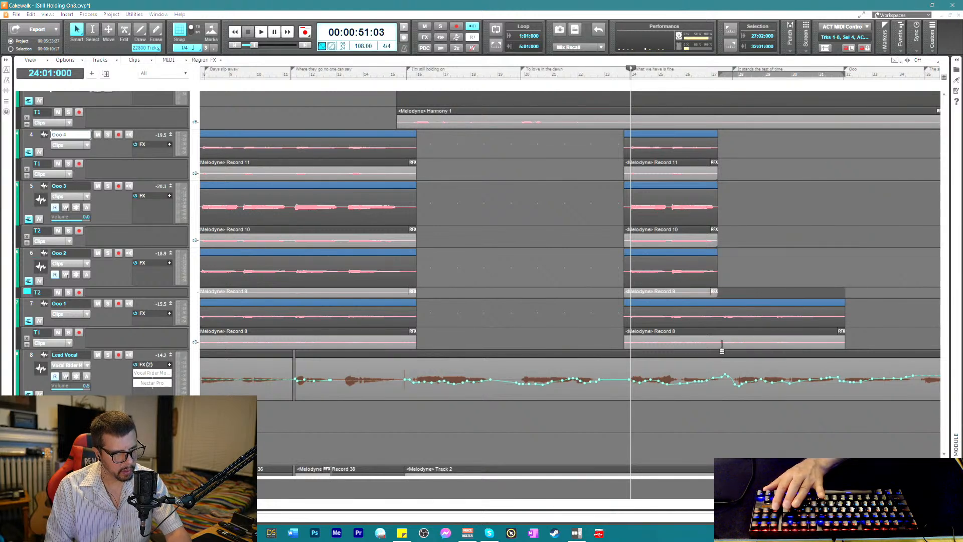
- Delete the pasted Ooo 1 clip from 27:03:000 onward, trim its end to match the other Ooo clips, and play from bar 24
left_click_drag(722, 344, 823, 343)
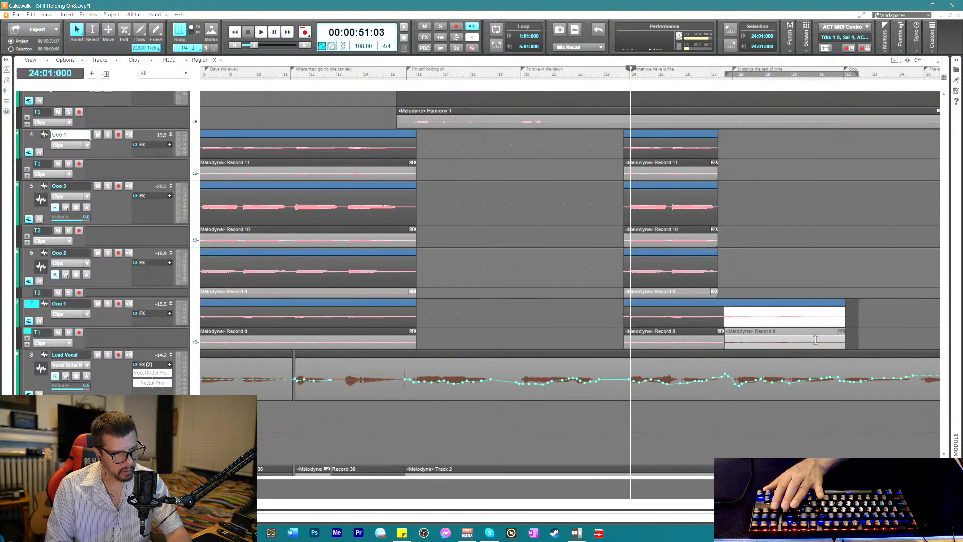
key("Delete")
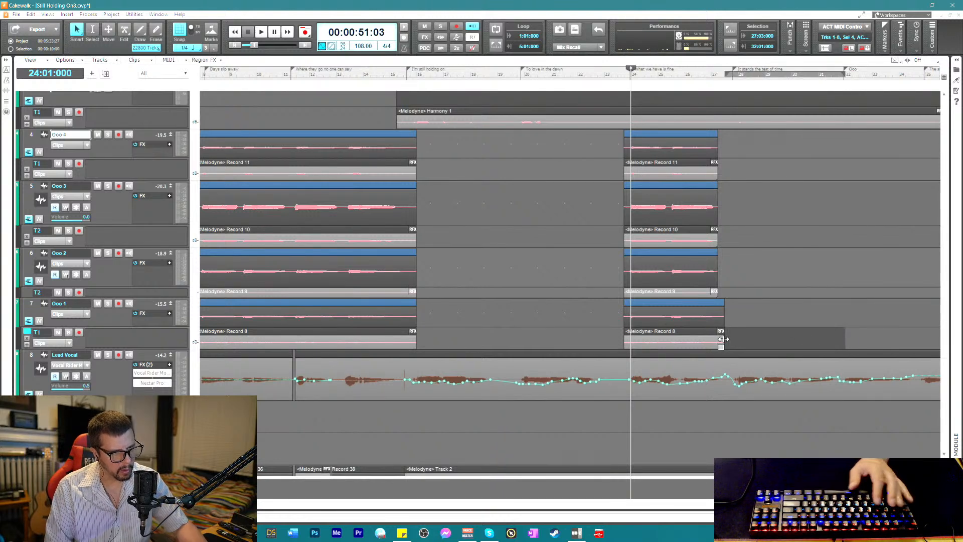
left_click_drag(720, 339, 718, 341)
key("space")
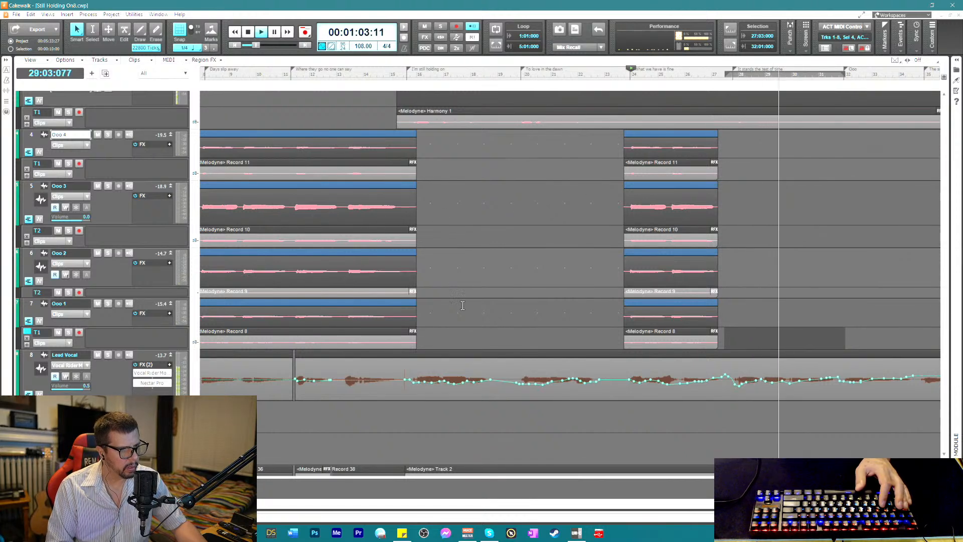
- Copy the four full-length Ooo clips that start at 7:04:000 and paste them onto their Ooo tracks at 35:01:000
left_click_drag(446, 337, 233, 150)
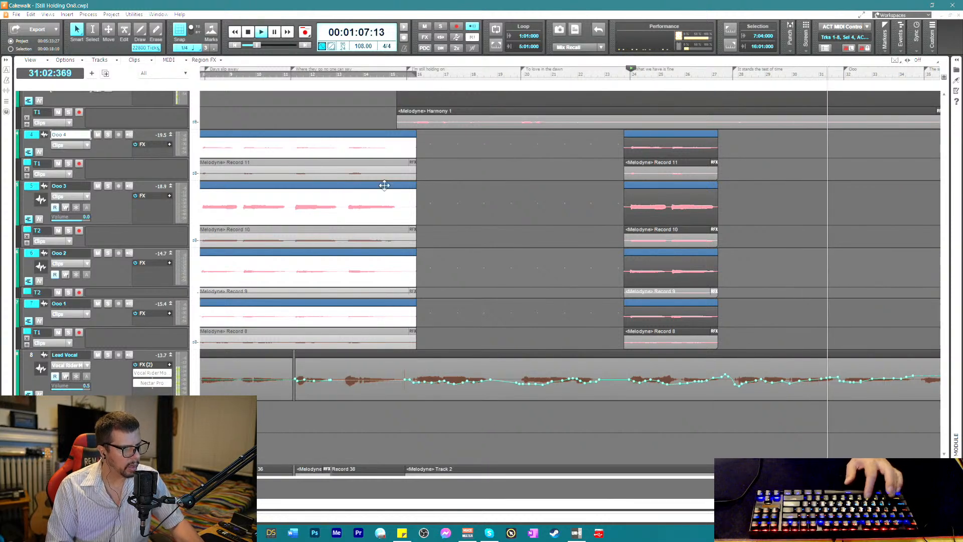
key("space")
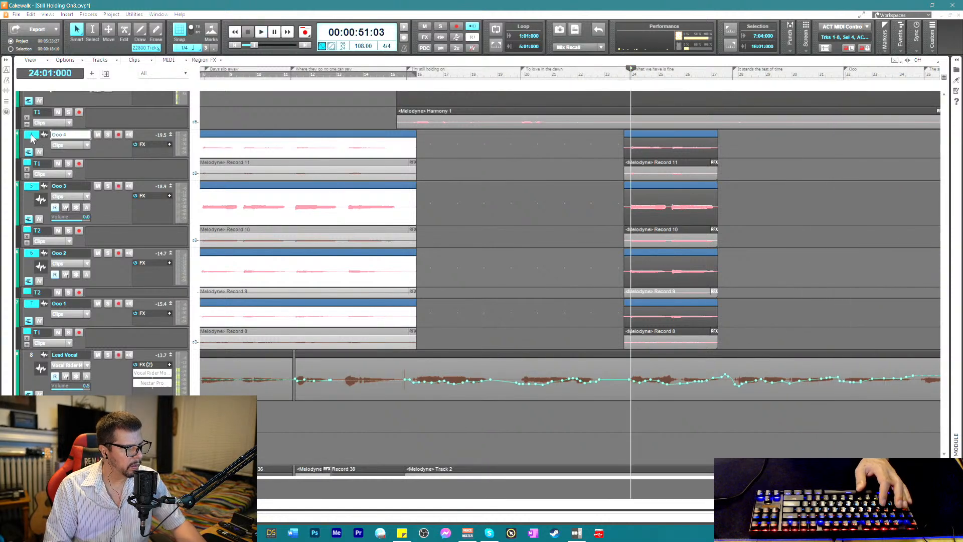
left_click(31, 135)
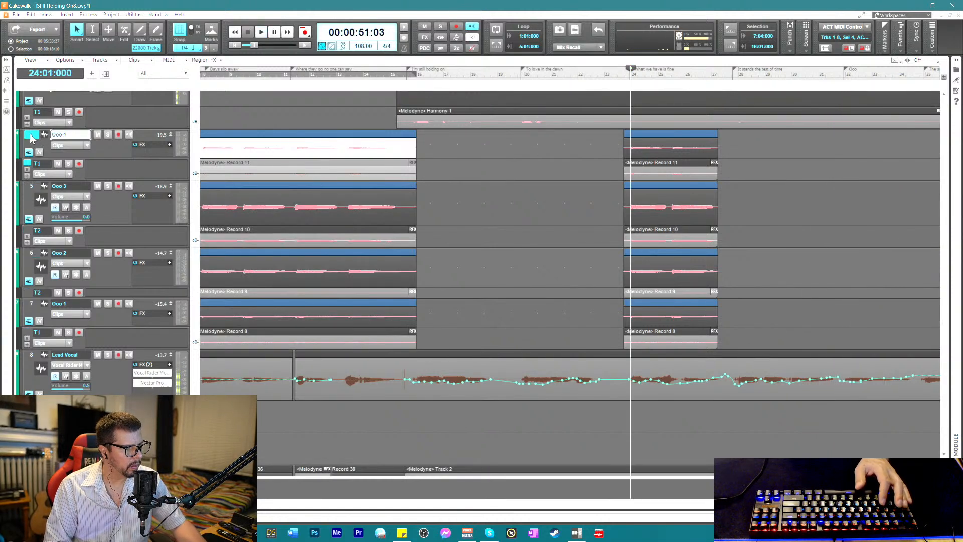
left_click(834, 76)
key("space")
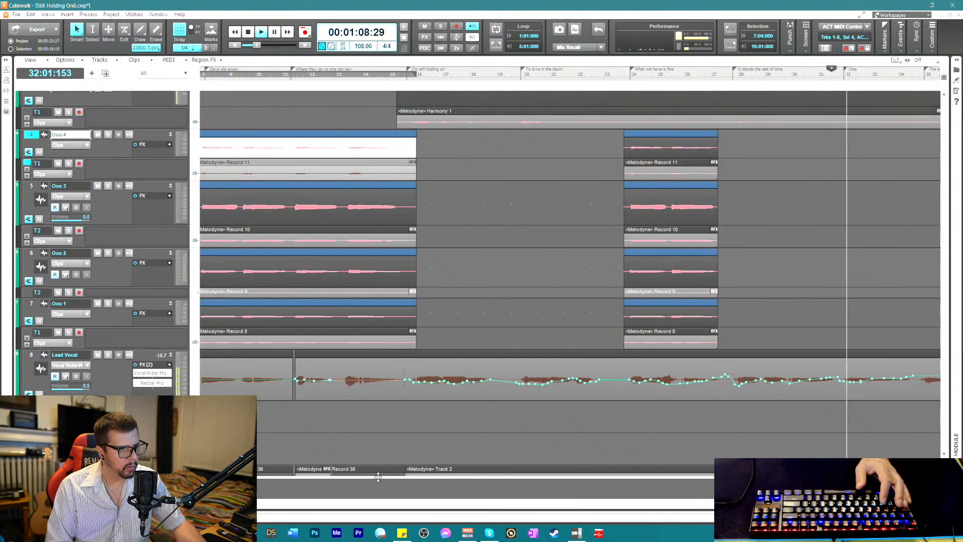
scroll(295, 512, "right", 10)
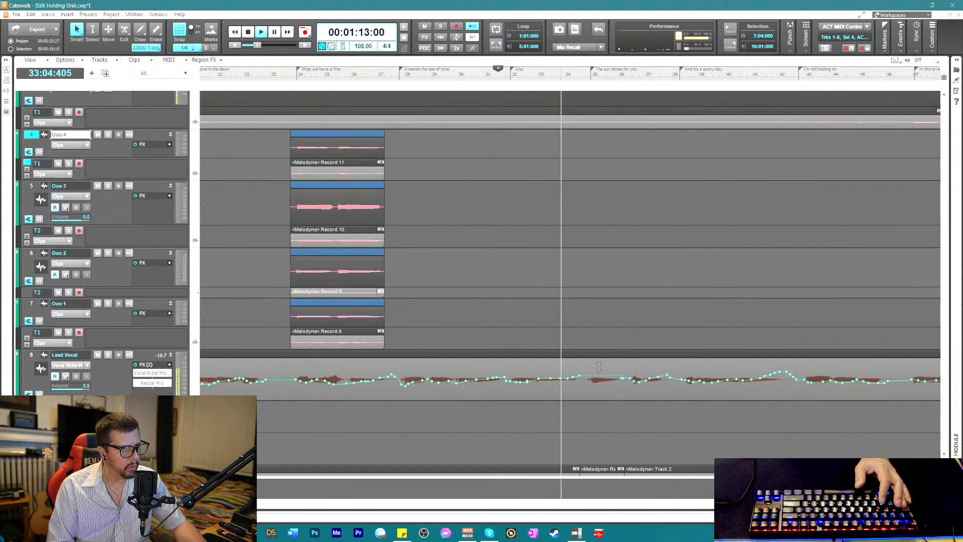
left_click(592, 80)
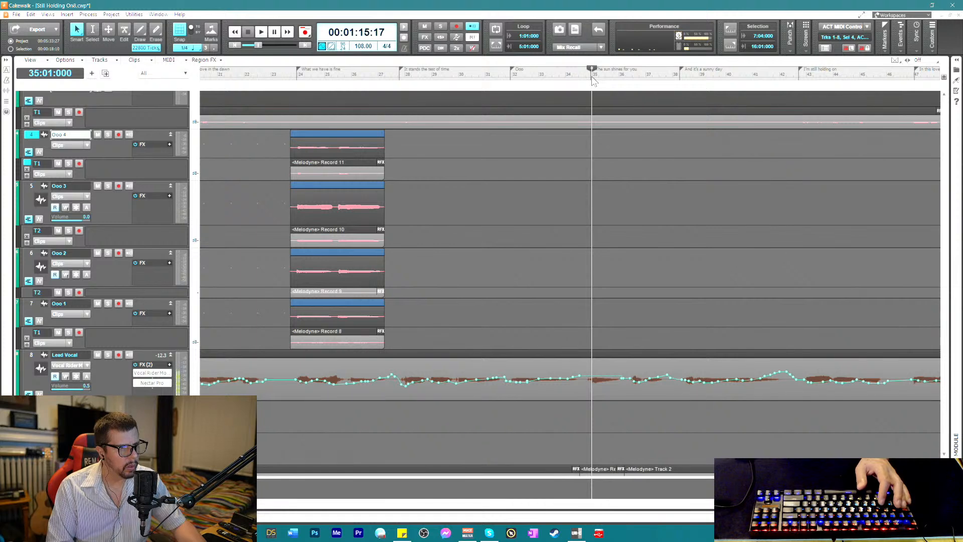
key("ctrl+v")
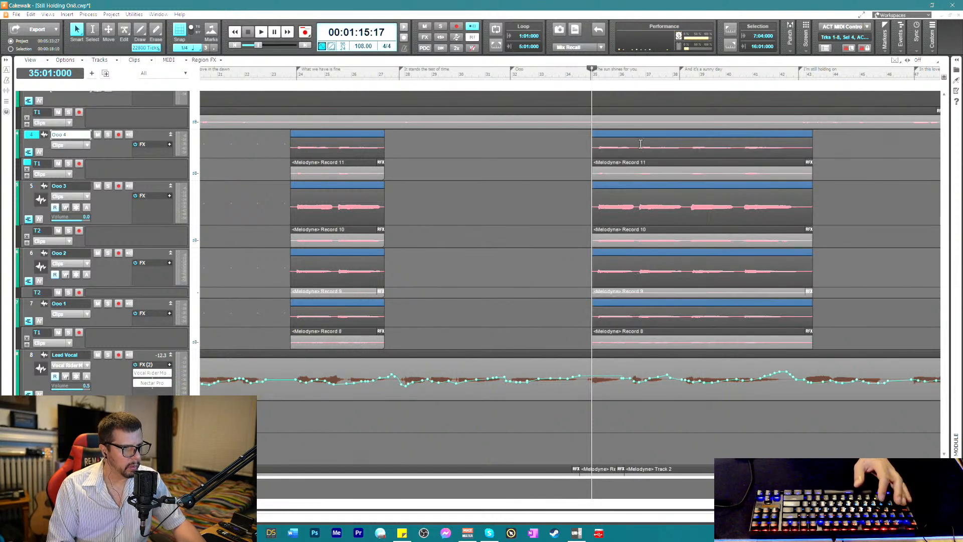
- Shift the four clips pasted at bar 35 earlier to start at 34:04:000 and play from bar 35
left_click_drag(561, 146, 679, 343)
left_click_drag(627, 132, 620, 134)
key("space")
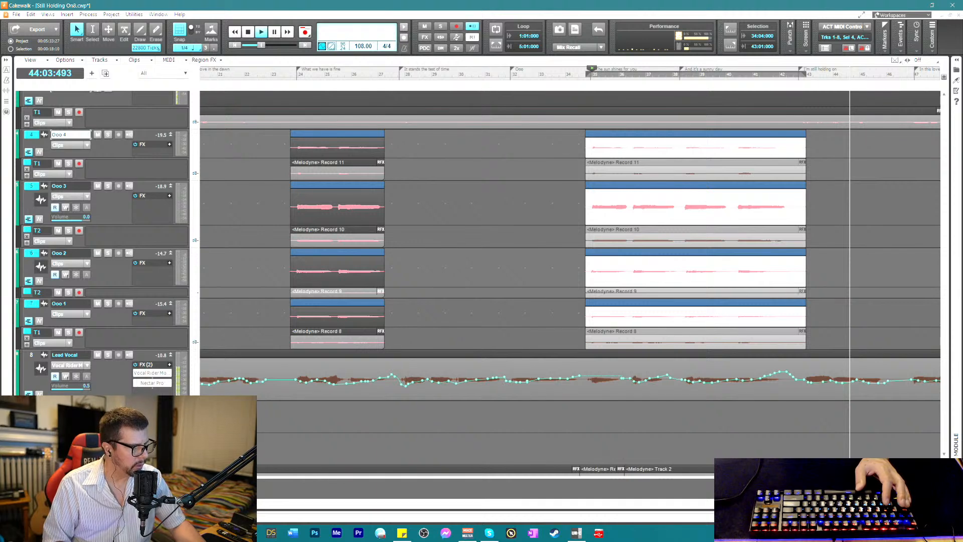
- Enlarge the bus pane, adjust the Vocal Delay bus's output volume during playback, and look over the Vocal Reverb and Music buses
left_click_drag(155, 458, 155, 120)
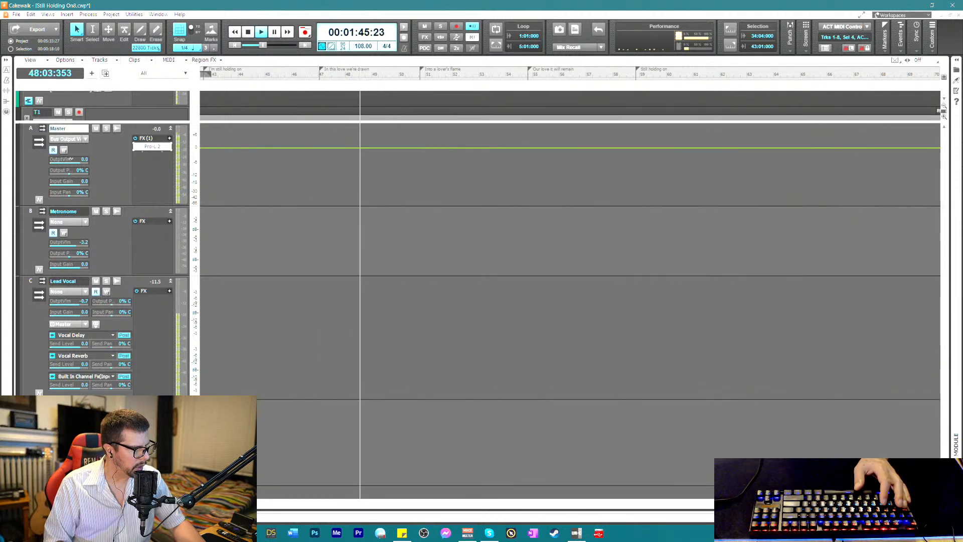
scroll(71, 159, "down", 3)
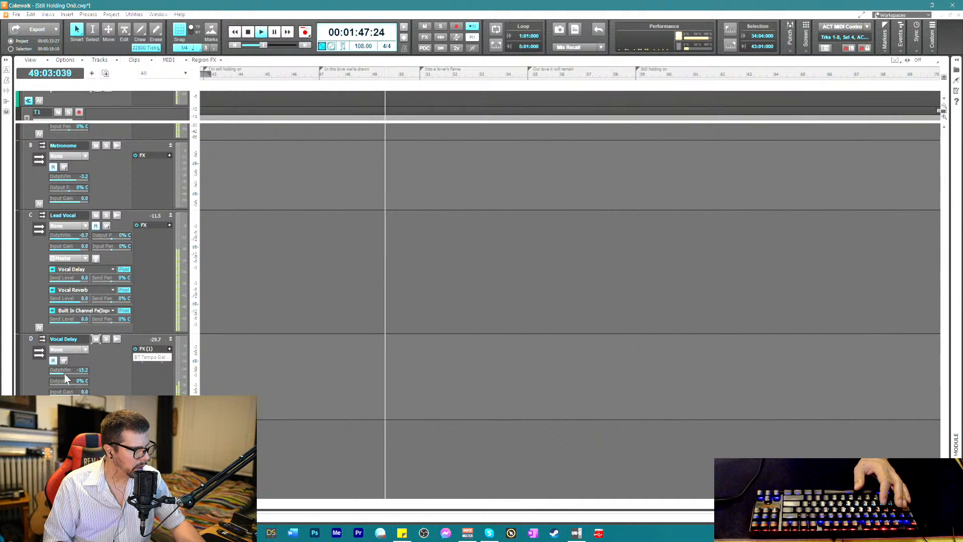
key("ctrl+shift+Page_Up")
key("ctrl+shift+Page_Up")
key("ctrl+shift+Page_Up")
key("ctrl+shift+Page_Up")
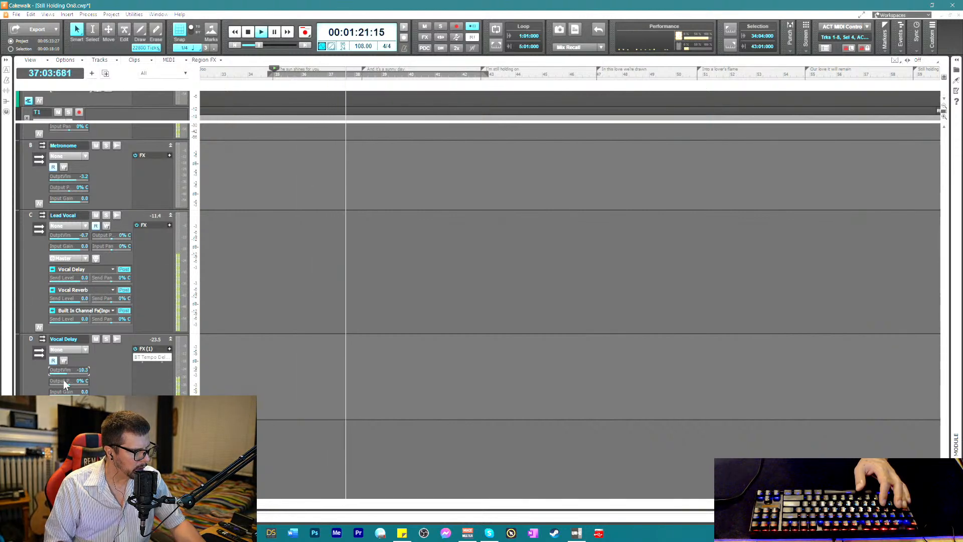
scroll(105, 378, "down", 5)
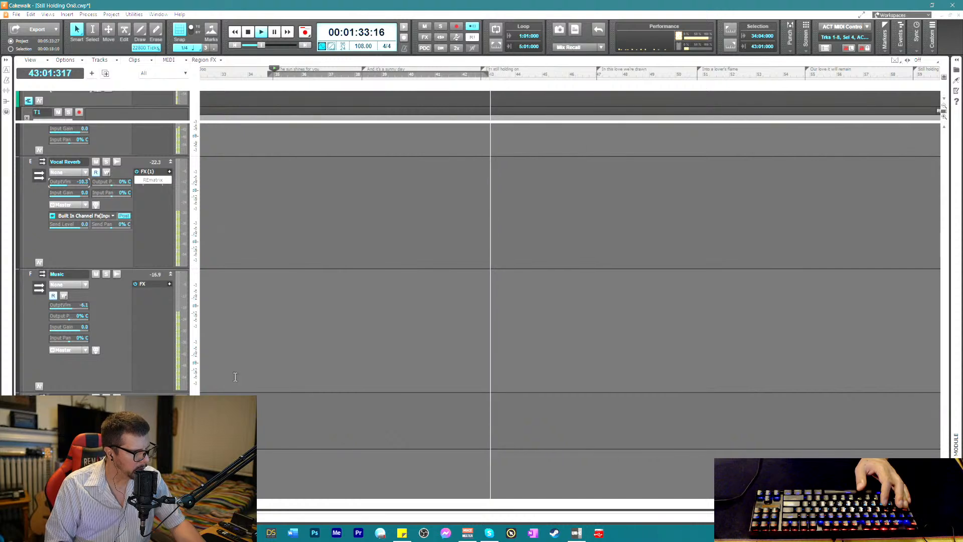
scroll(350, 288, "up", 5)
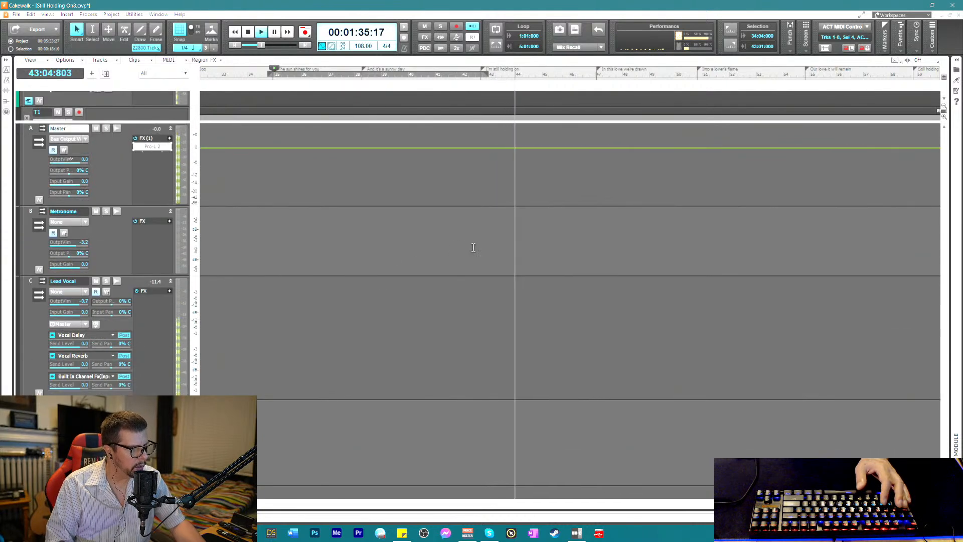
- Shrink the bus pane to show the Ooo tracks, set the Lead Vocal track's volume to 1.1, and stop playback
left_click_drag(179, 122, 179, 391)
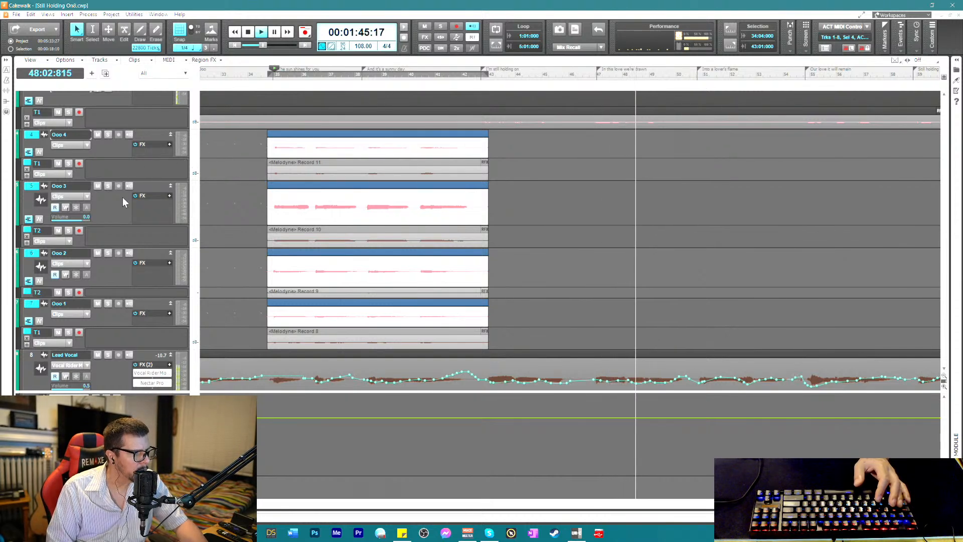
key("F2")
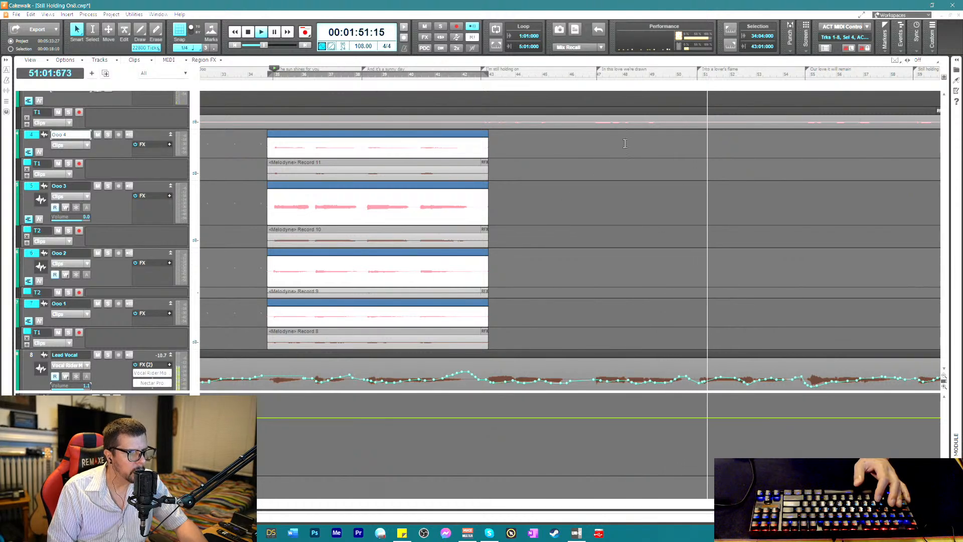
key("space")
- Copy the four Ooo clips starting at 34:04:000 and paste them onto their Ooo tracks at 50:03:000
left_click_drag(248, 146, 398, 338)
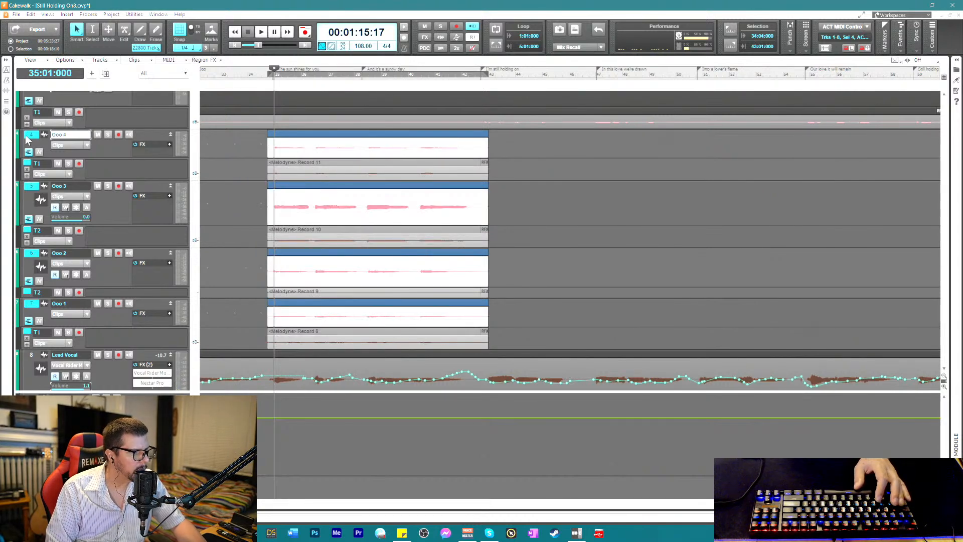
left_click(28, 135)
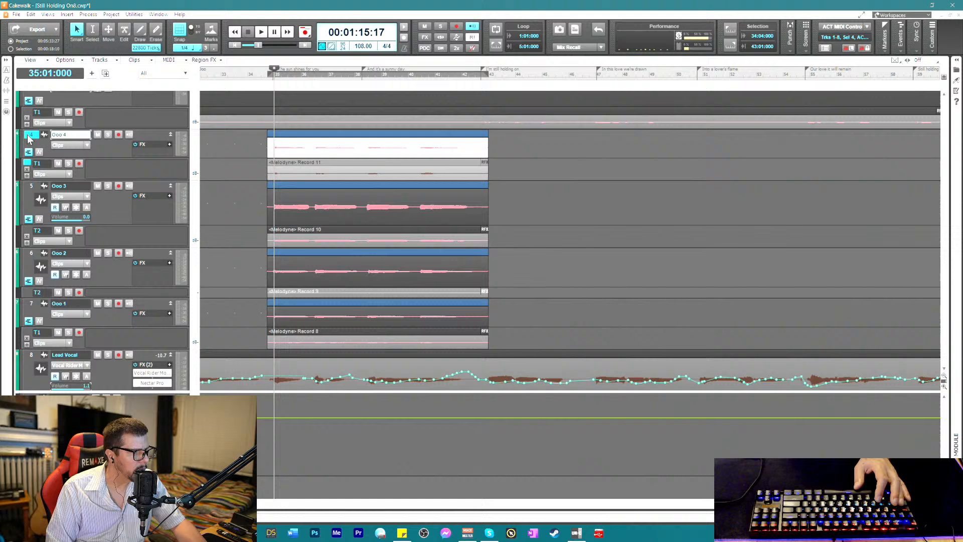
left_click(690, 75)
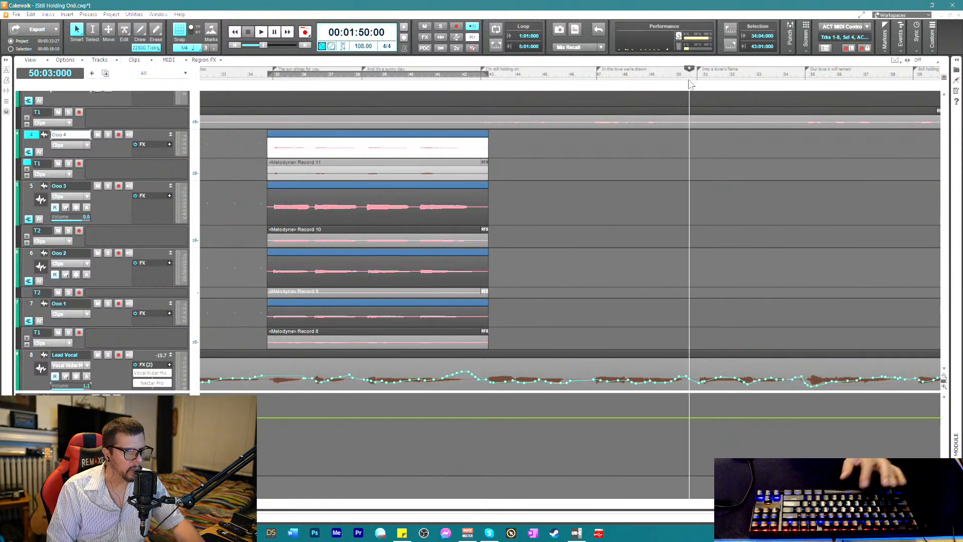
key("ctrl+v")
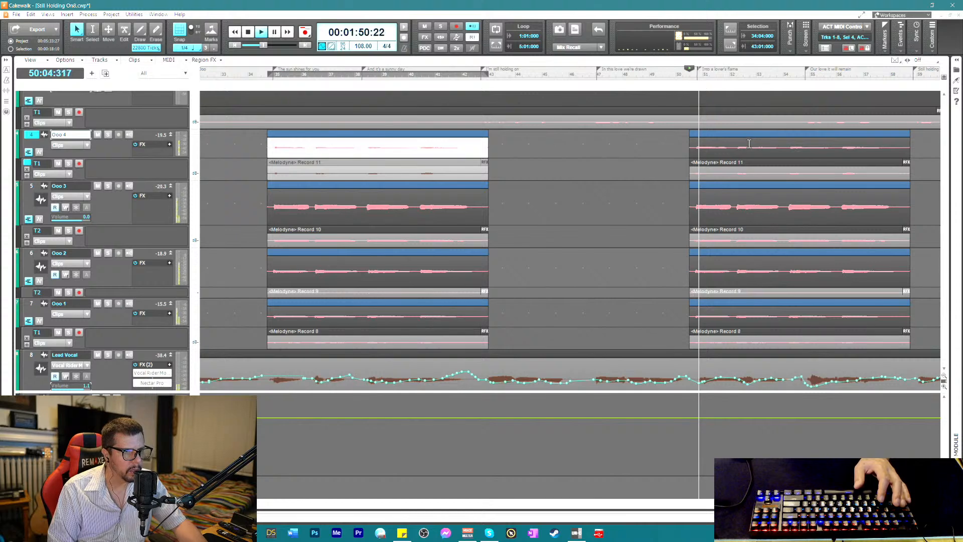
- Shift the four clips pasted at 50:03:000 later to start at 50:04:000 and play the passage
key("space")
left_click_drag(672, 152, 767, 347)
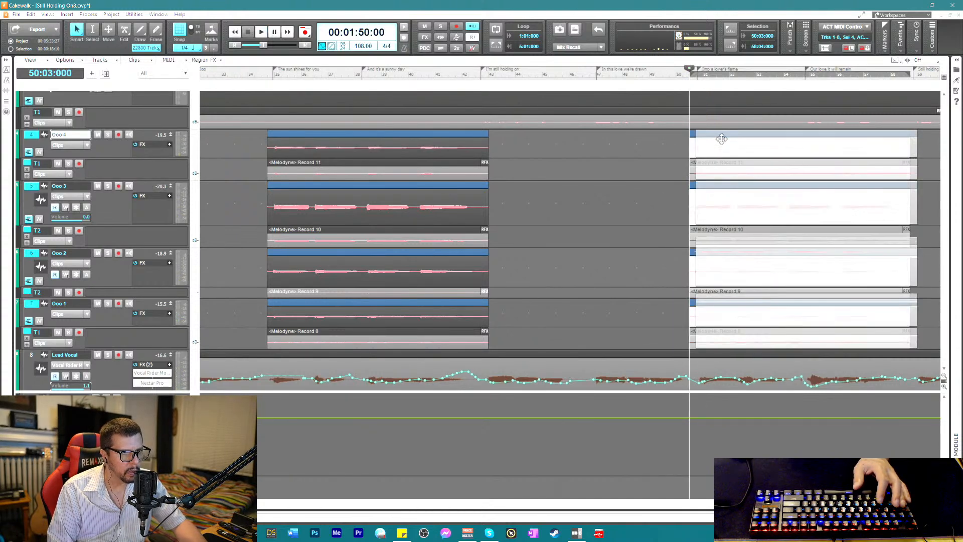
left_click_drag(716, 138, 738, 150)
key("space")
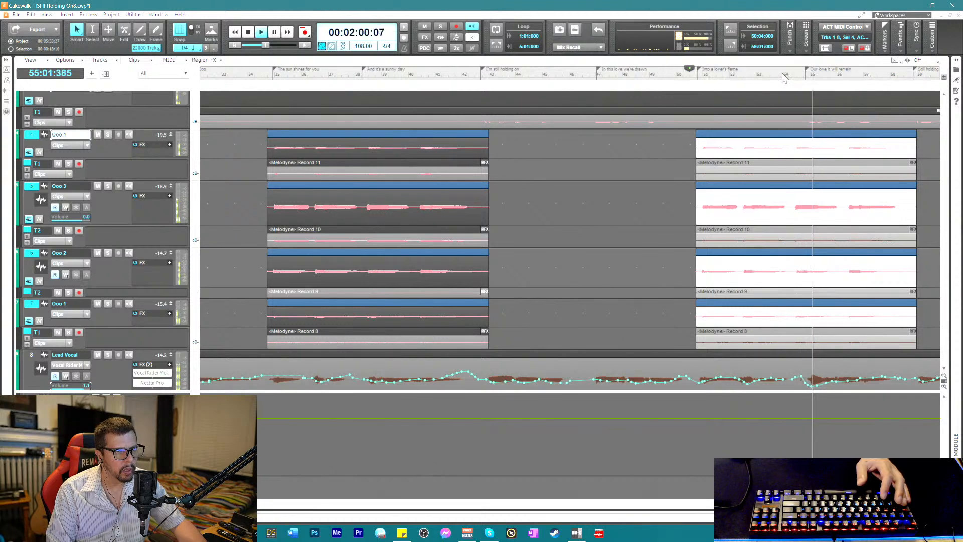
- Trim the ends of the four Ooo clips starting at 50:04:000 back to just past bar 54, and play from bar 54
key("space")
left_click(781, 73)
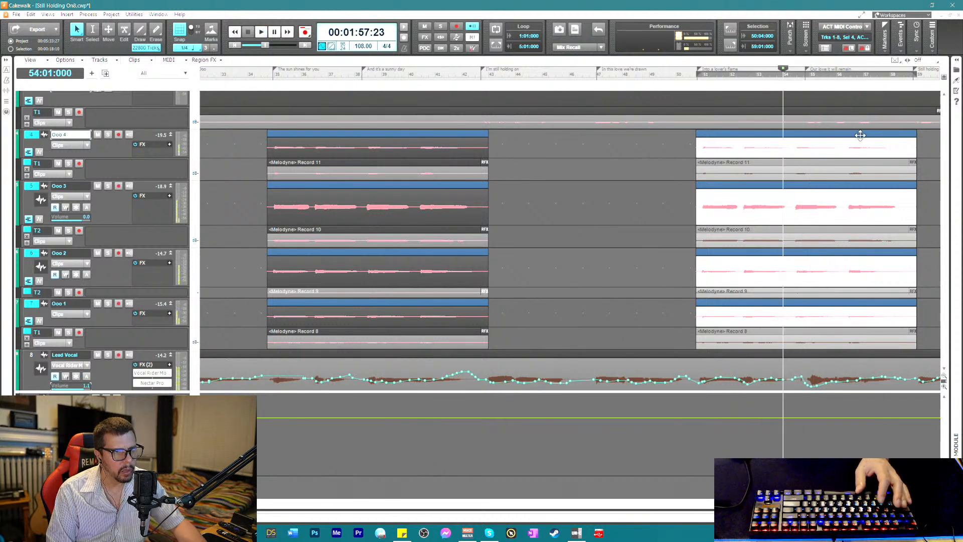
left_click_drag(913, 170, 790, 181)
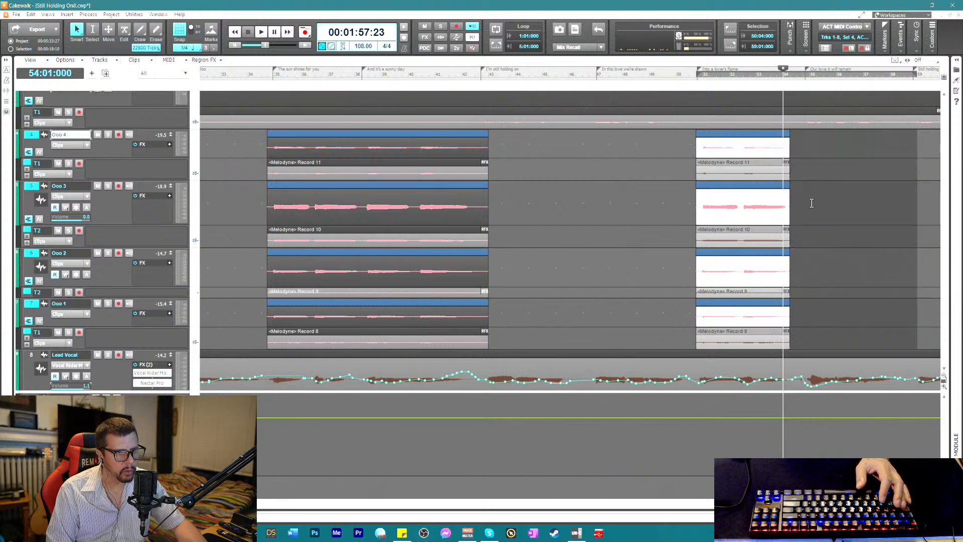
key("space")
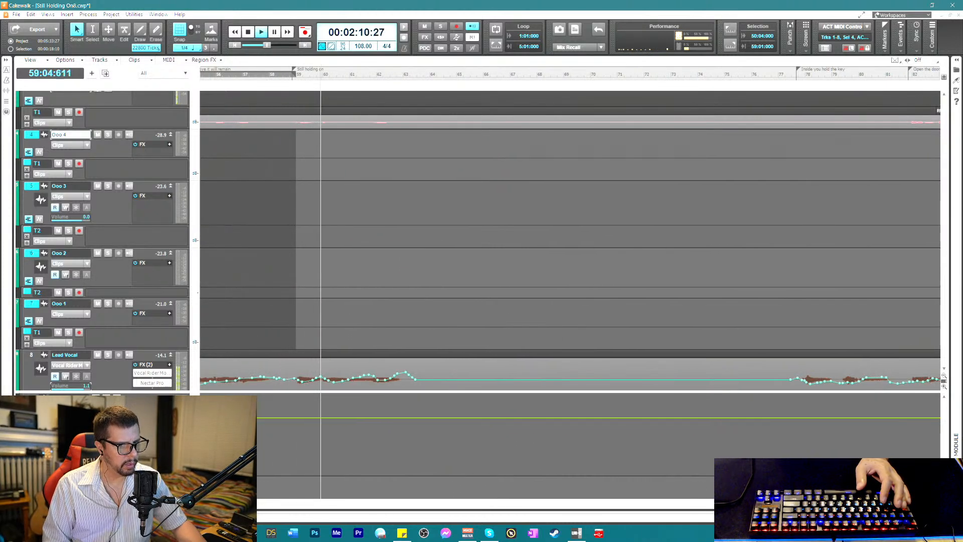
- Copy the four full-length Ooo clips starting at 34:04:000, paste them onto their Ooo tracks at 61:03:000, and play from there
key("ctrl+Left")
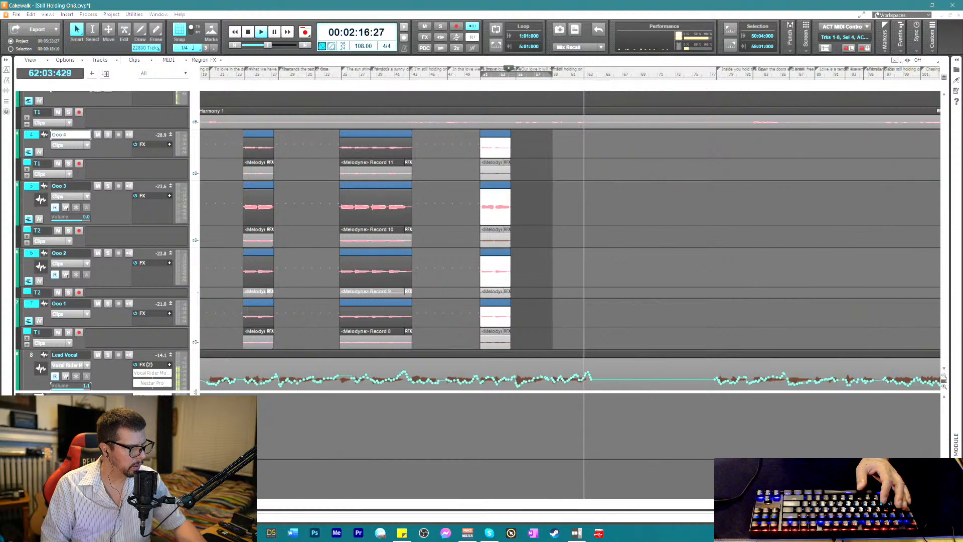
scroll(572, 229, "up", 6)
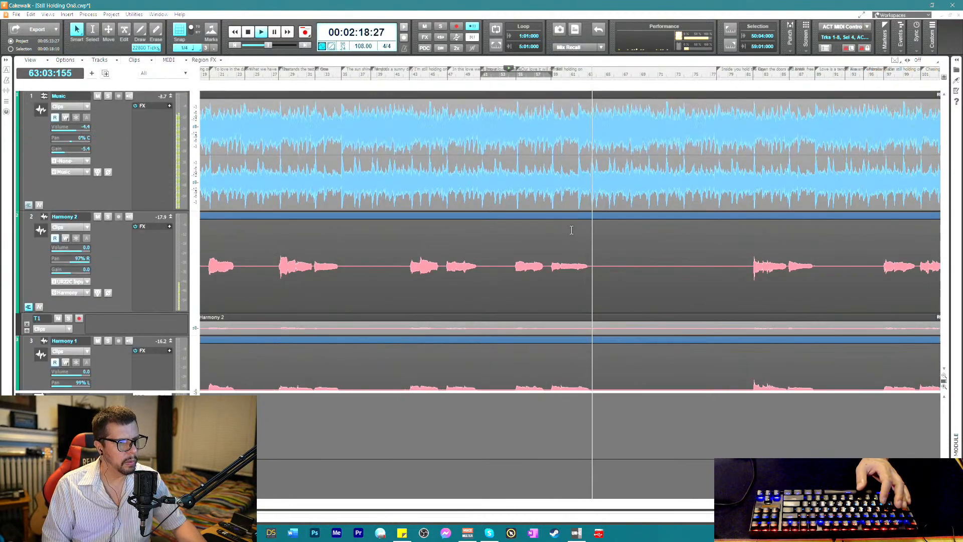
scroll(573, 229, "down", 2)
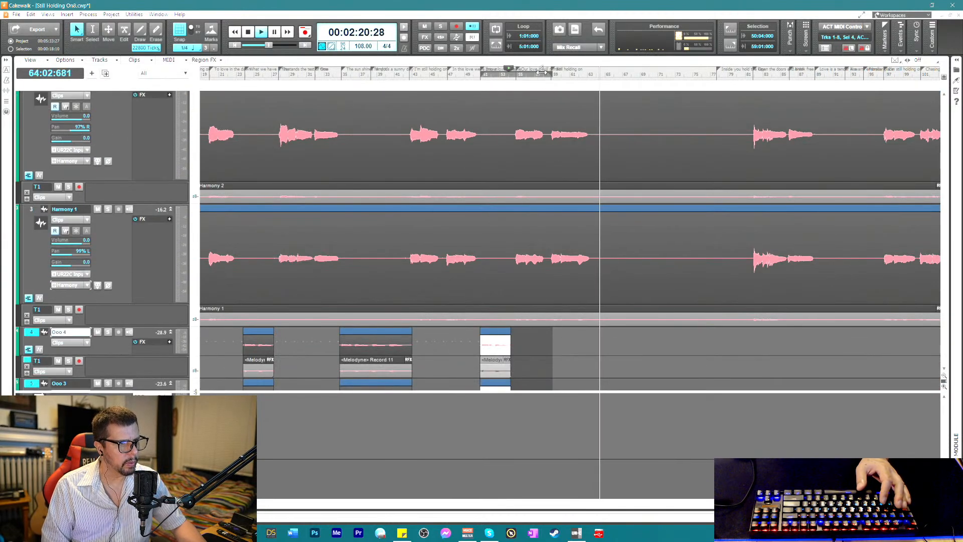
scroll(552, 117, "down", 2)
scroll(581, 210, "up", 2)
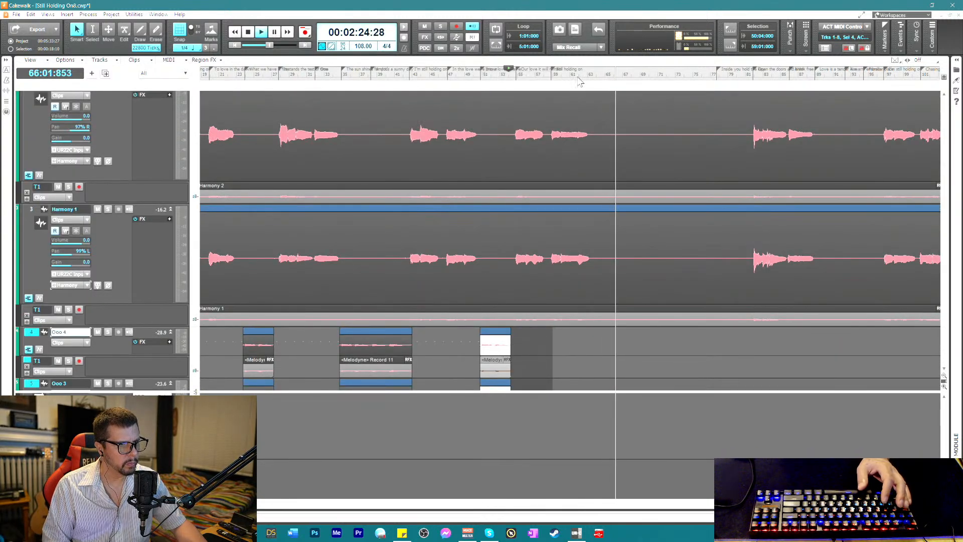
left_click(575, 83)
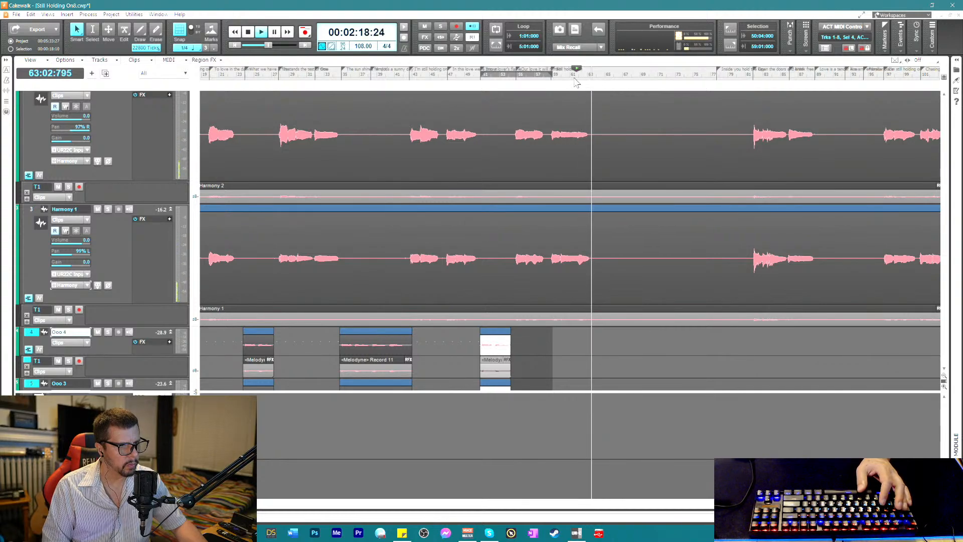
left_click(575, 82)
scroll(483, 273, "down", 5)
key("space")
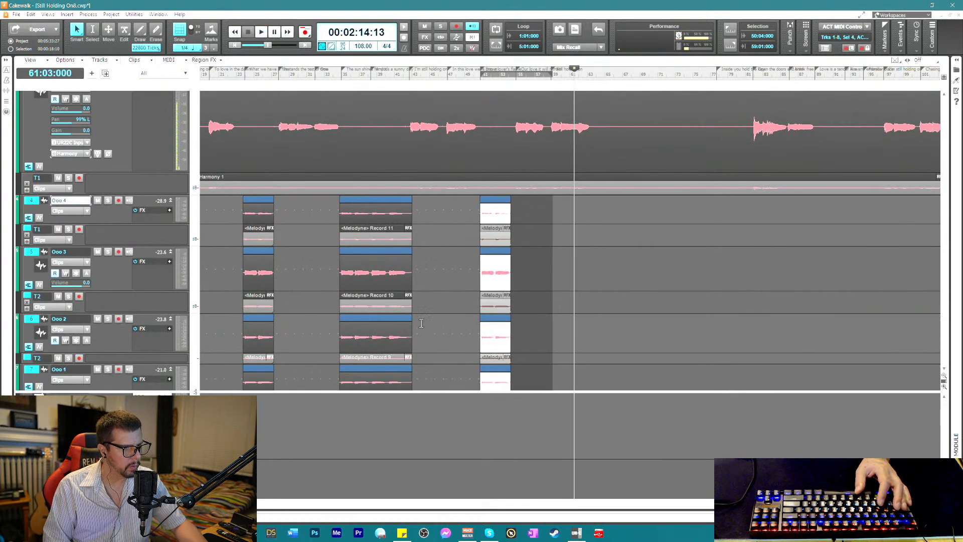
left_click_drag(316, 119, 407, 299)
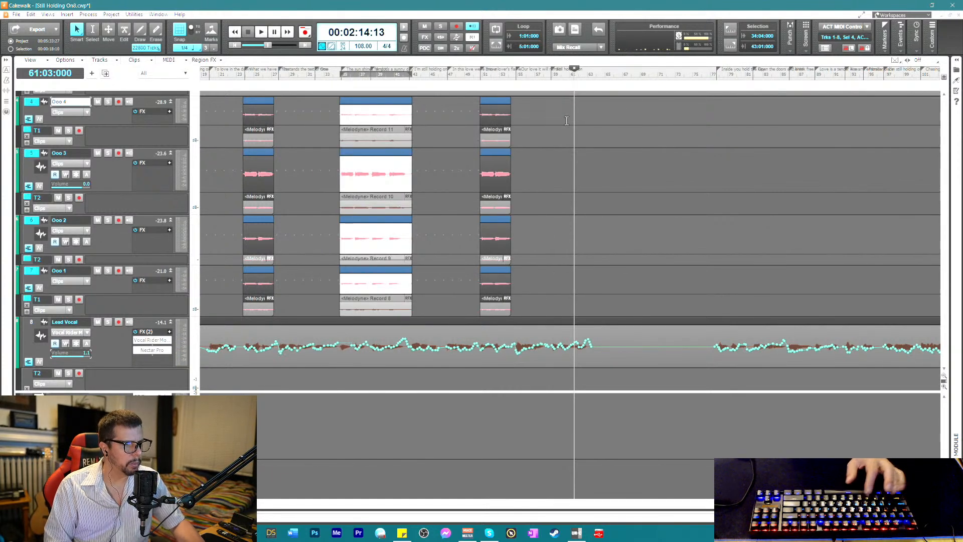
left_click(26, 98)
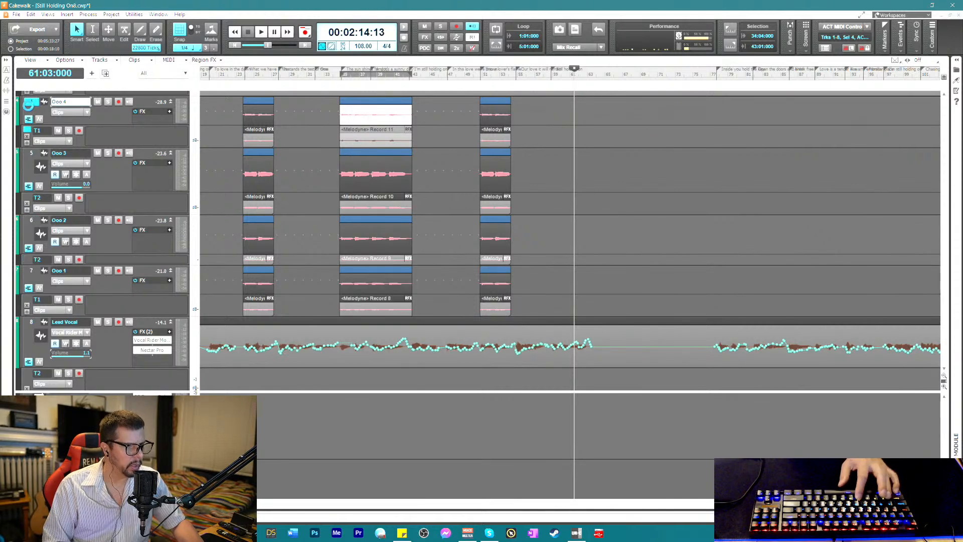
key("ctrl+v")
key("space")
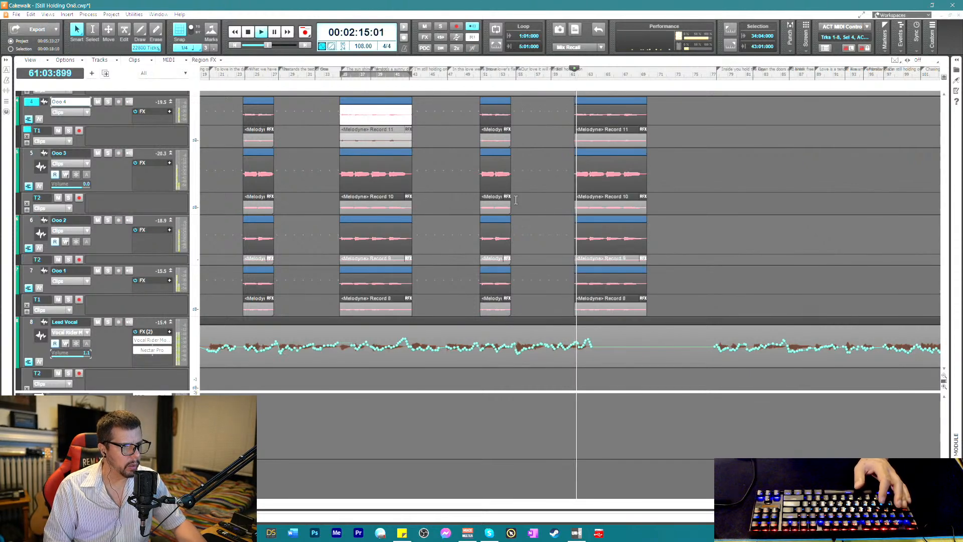
- Shift the four Ooo clips pasted at 61:03:000 later to start at 62:01:000 and play from 61:03:000
key("space")
left_click_drag(557, 111, 649, 308)
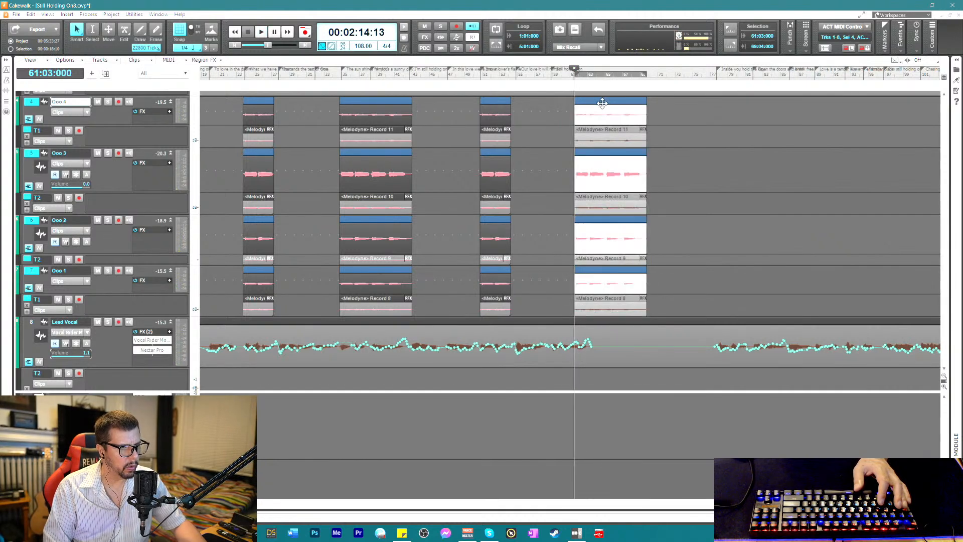
left_click_drag(601, 102, 606, 103)
key("space")
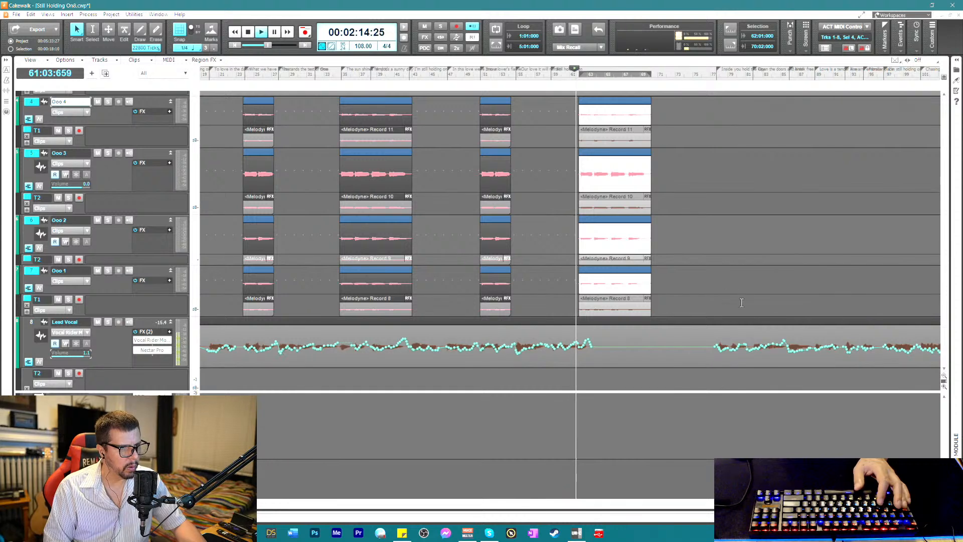
- Shift the four Ooo clips at 62:01:000 earlier to start at 61:04:000 and play from 61:03:000
key("space")
key("ctrl+Right")
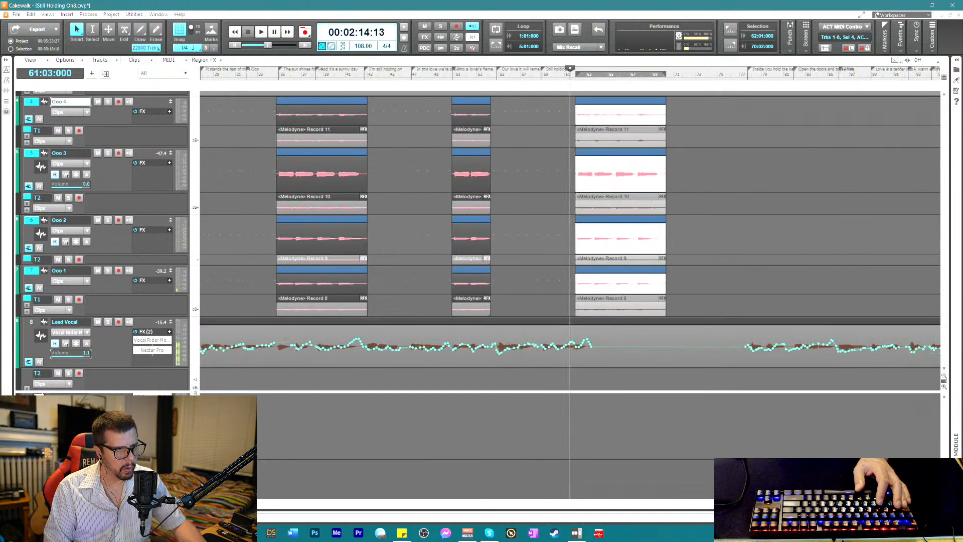
key("ctrl+Right")
key("ctrl+Right")
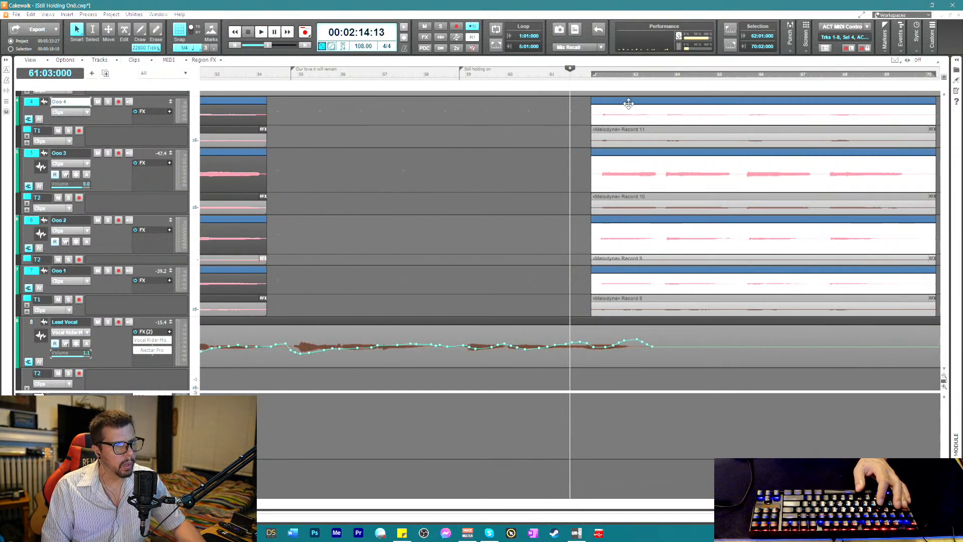
left_click_drag(629, 103, 622, 105)
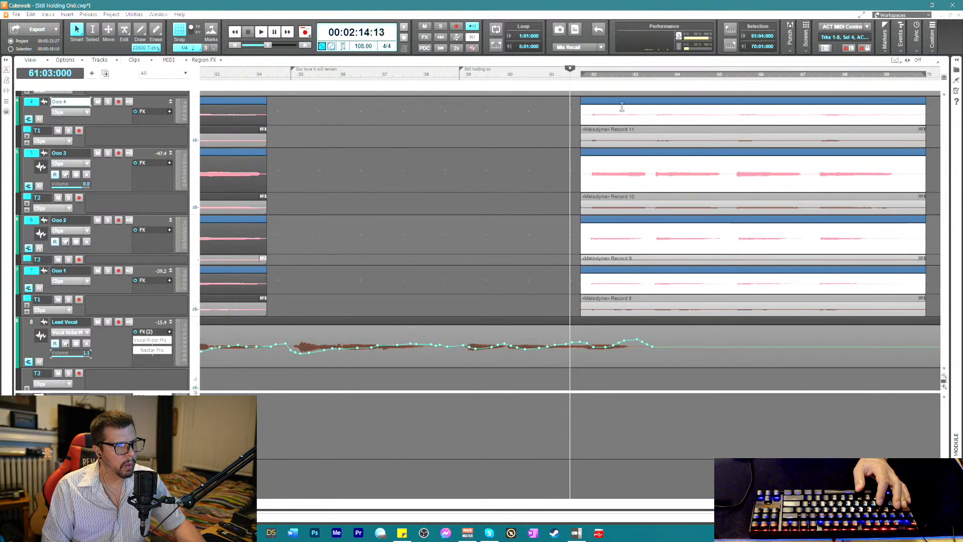
key("space")
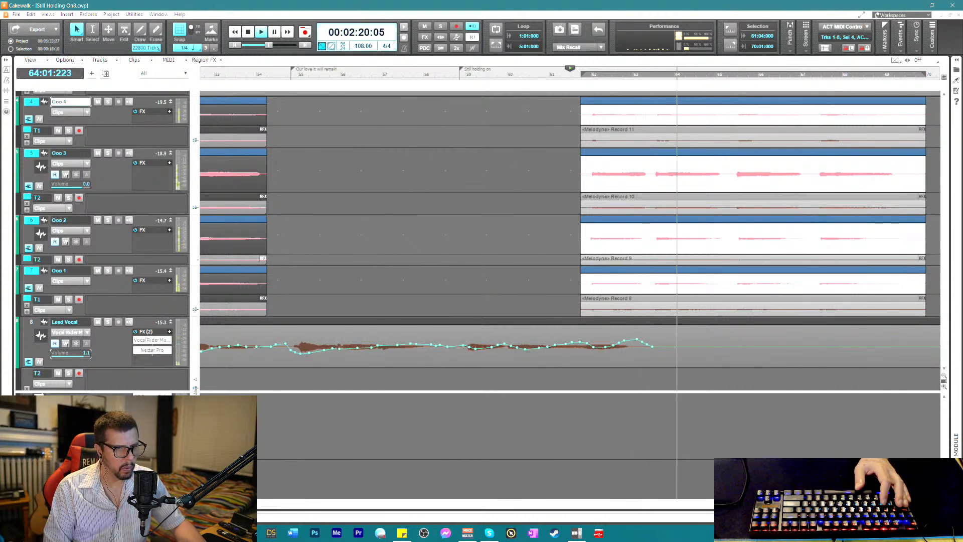
- Listen on past the shifted Ooo clips, and play from 76:04:000 to find where the next Ooo entry belongs
key("ctrl+Left")
key("ctrl+Left")
key("ctrl+Left")
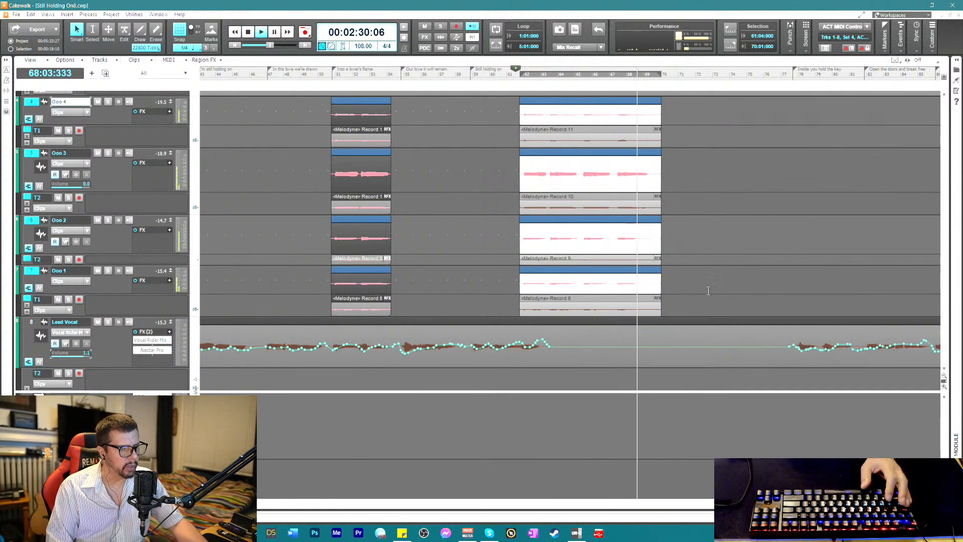
scroll(749, 200, "up", 2)
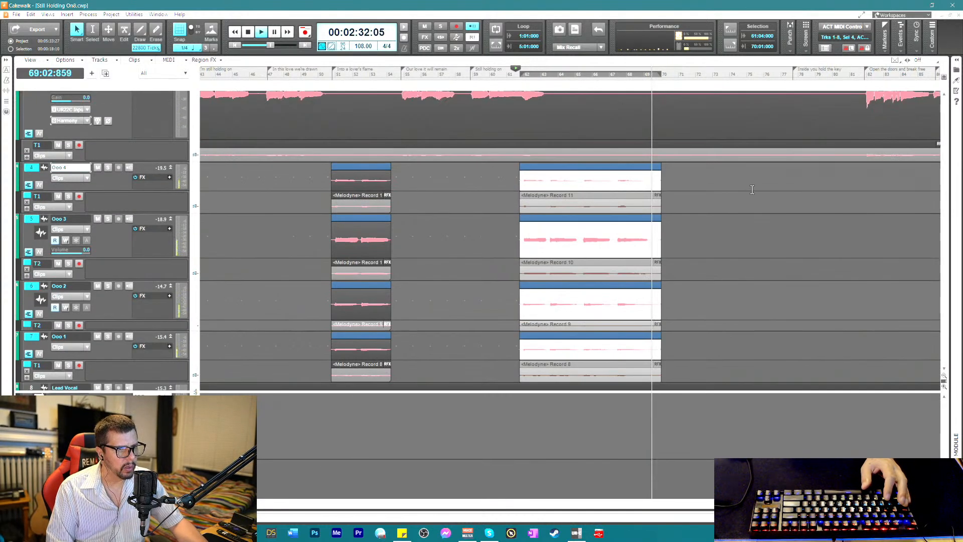
scroll(756, 188, "down", 1)
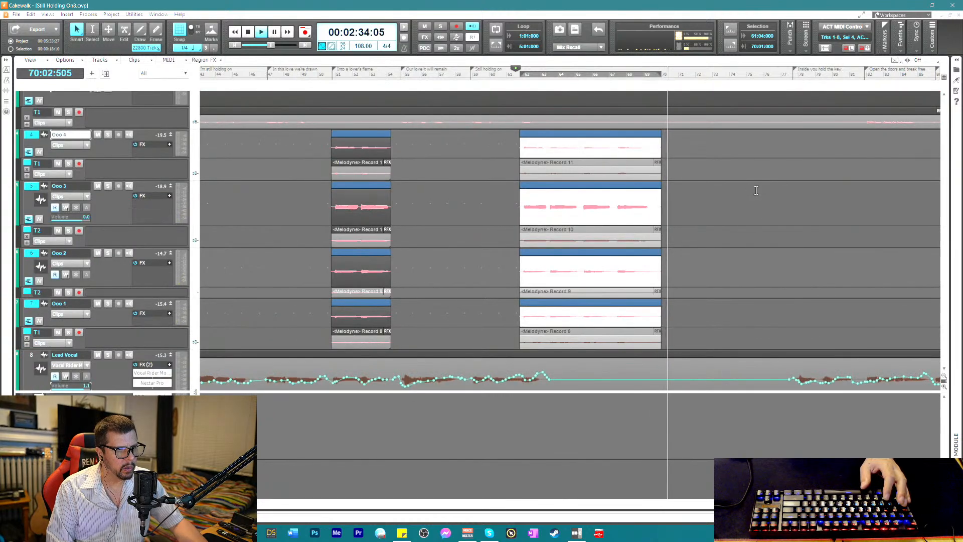
scroll(763, 196, "up", 3)
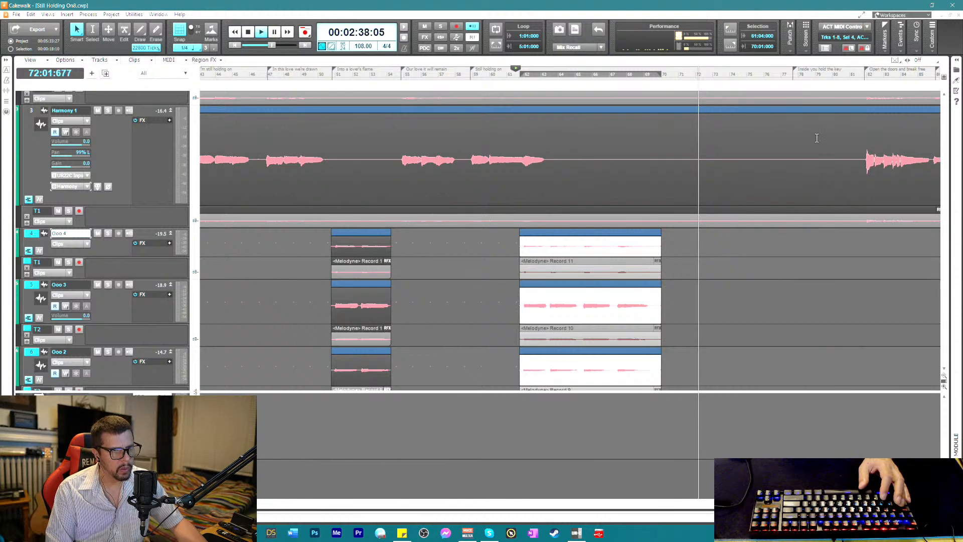
left_click(777, 72)
left_click(777, 73)
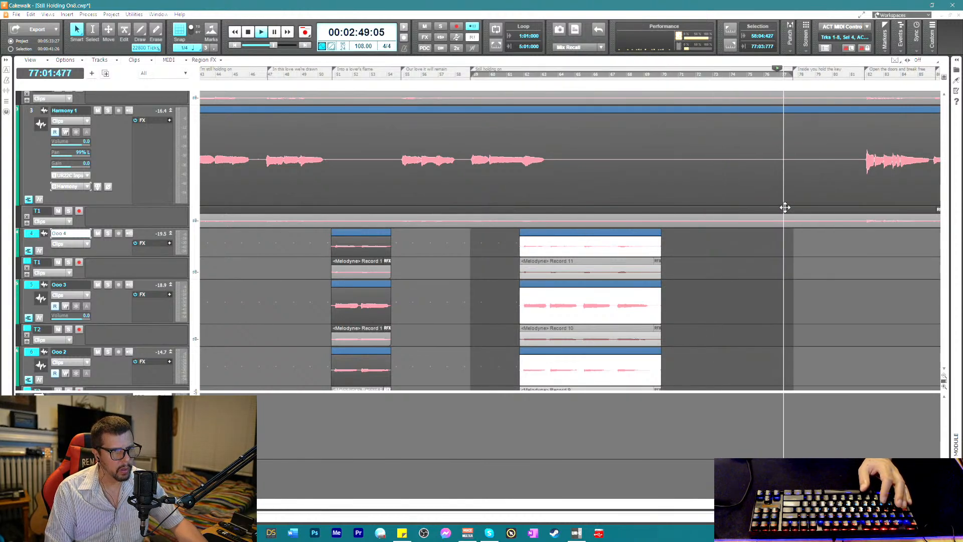
scroll(781, 210, "down", 1)
scroll(782, 210, "down", 3)
scroll(778, 216, "up", 2)
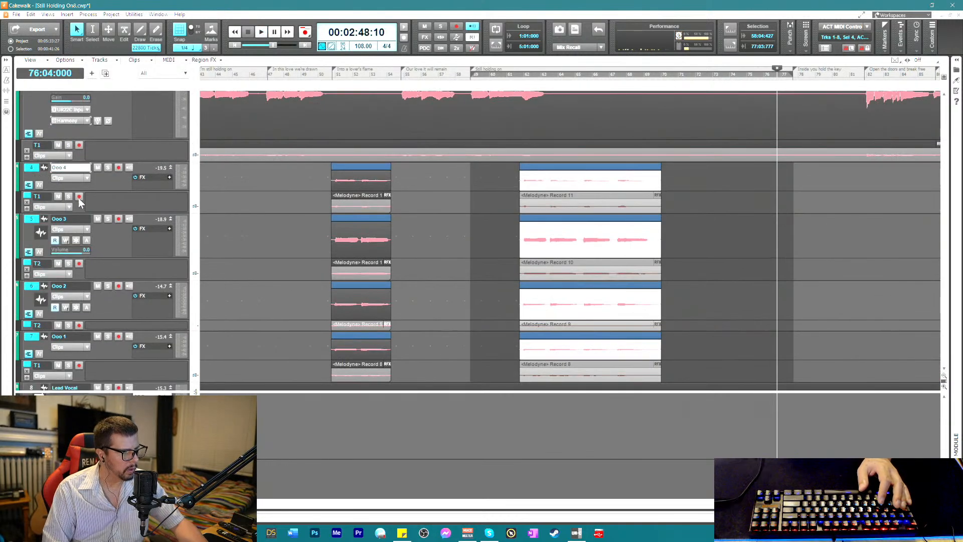
left_click(28, 168)
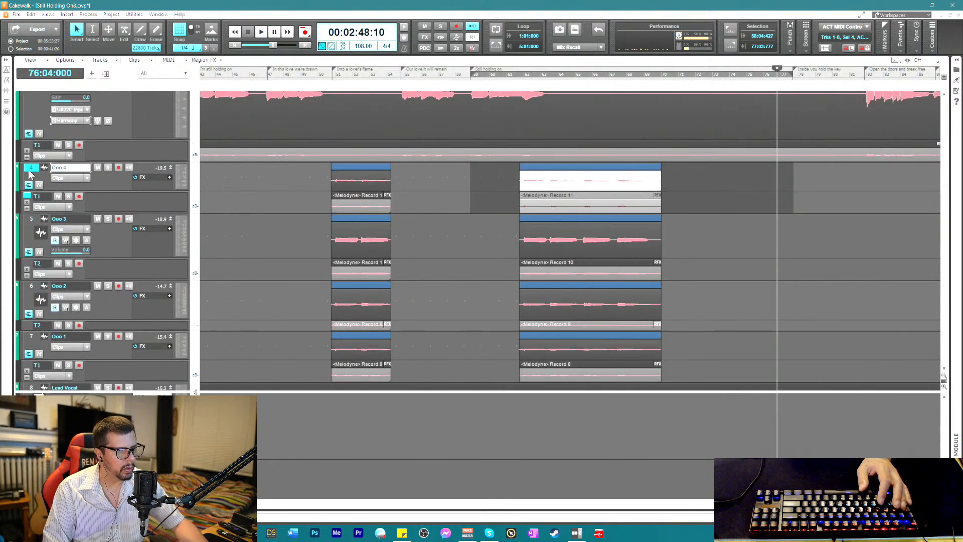
key("space")
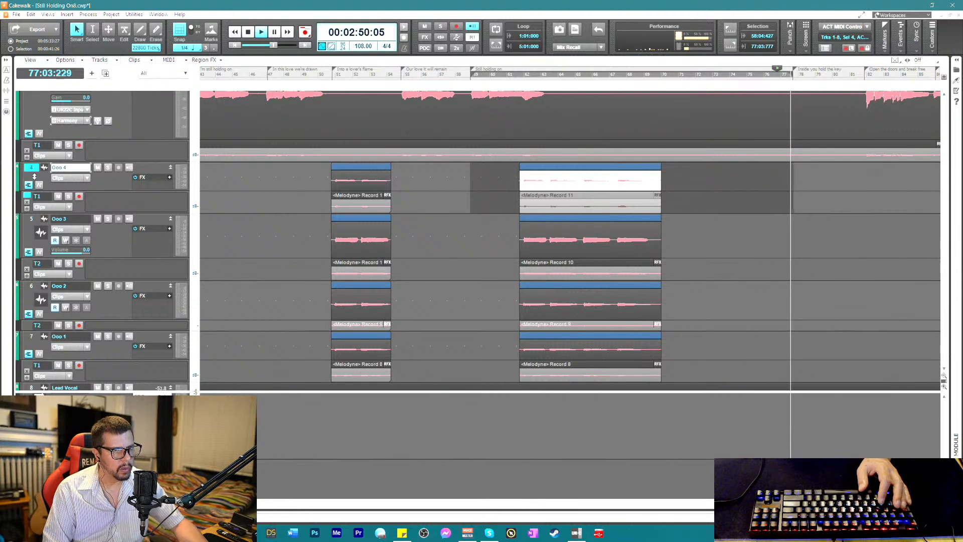
key("space")
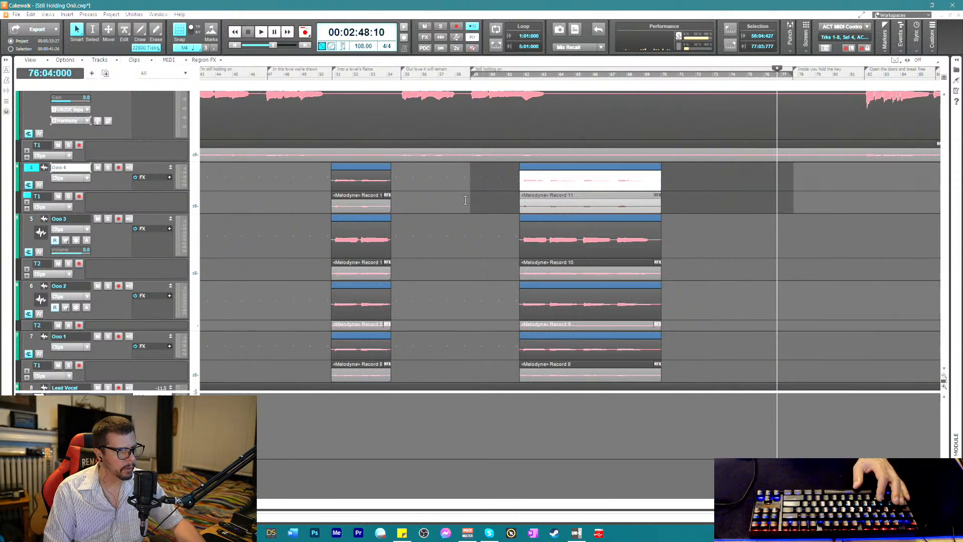
- Copy the four Ooo clips starting at 61:04:000 and paste them onto their Ooo tracks at 77:01:000
scroll(502, 211, "down", 2)
scroll(602, 232, "up", 1)
left_click(682, 340)
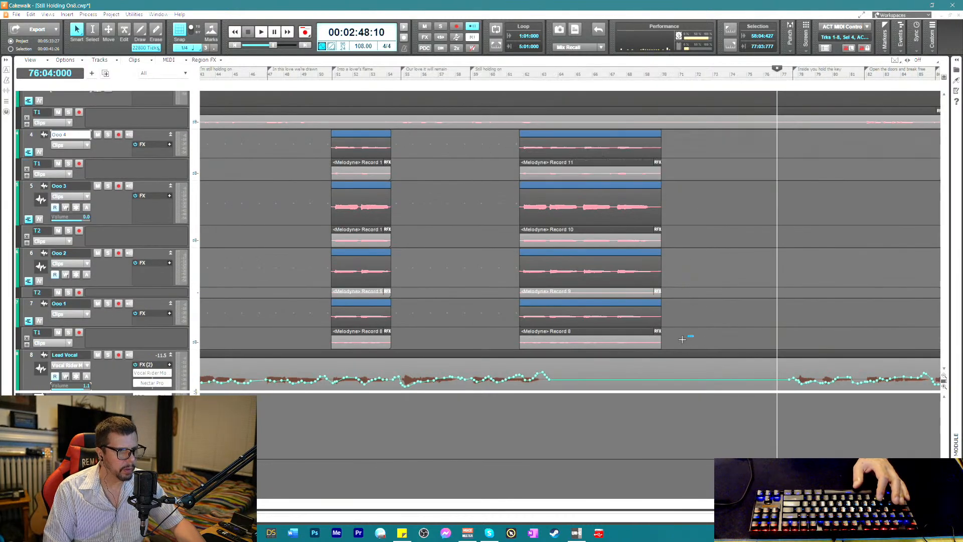
left_click_drag(565, 329, 493, 145)
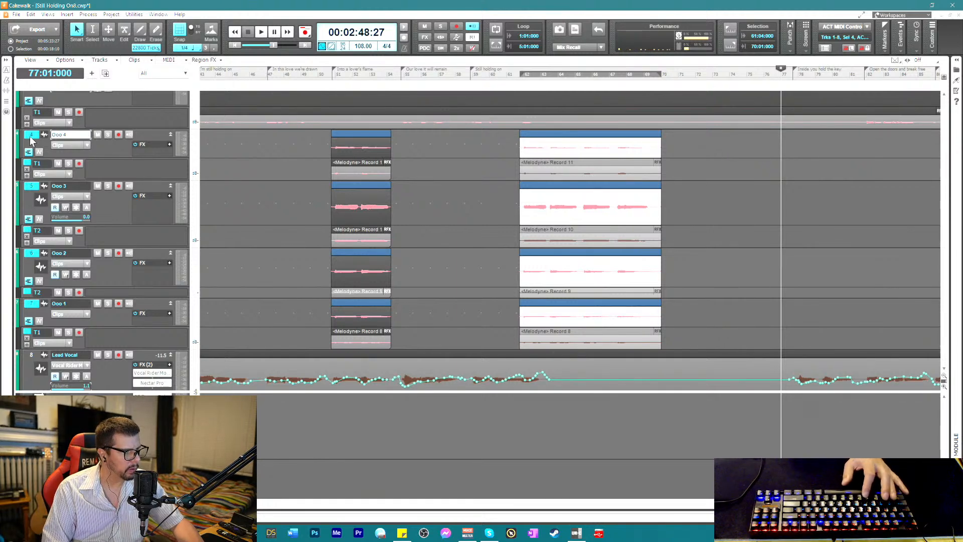
left_click(30, 137)
key("ctrl+v")
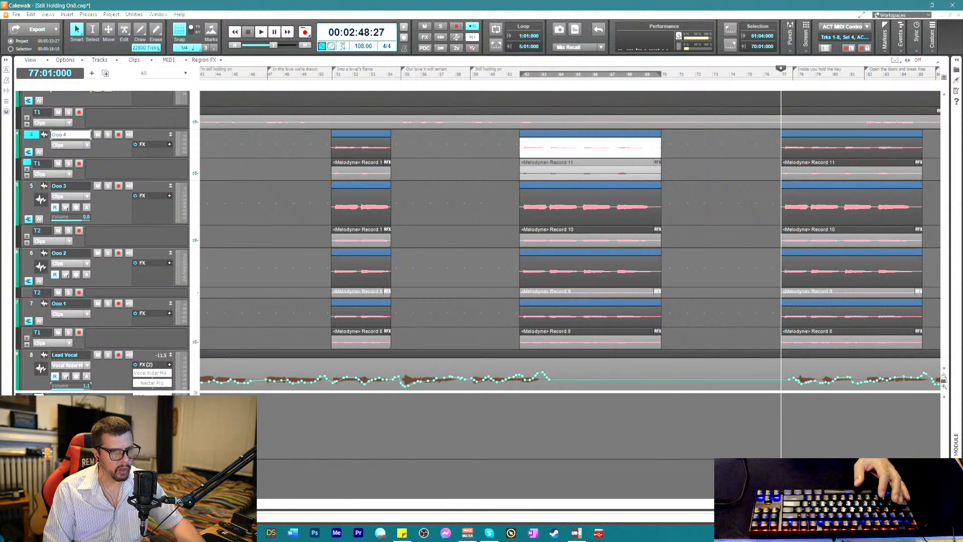
- Select the four Ooo clips pasted at 77:01:000 and play the passage from 77:03:000
scroll(831, 310, "up", 5, "ctrl")
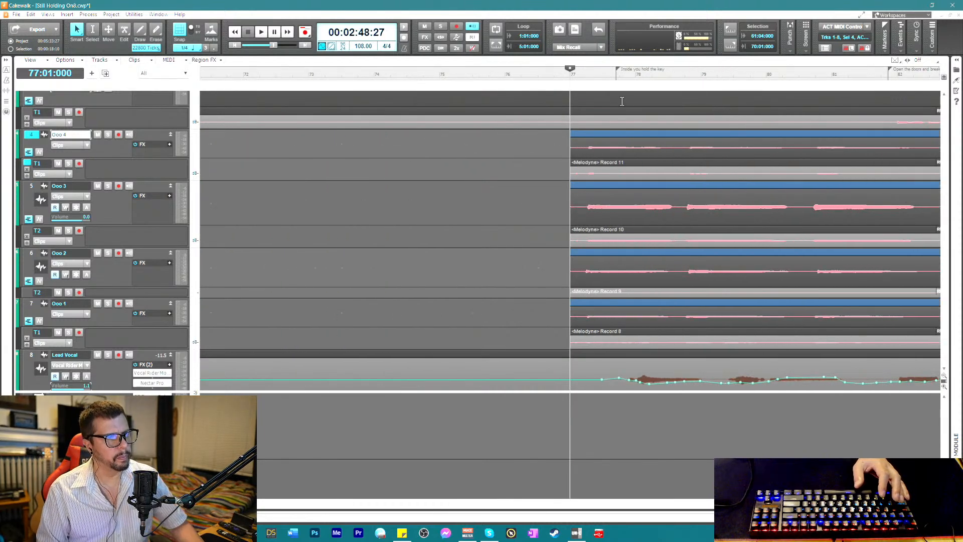
left_click_drag(560, 148, 663, 338)
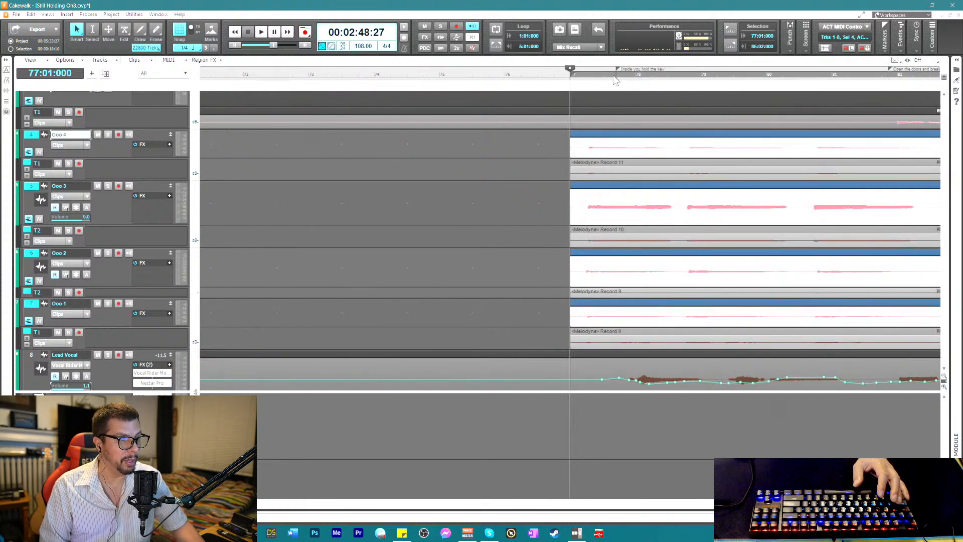
key("space")
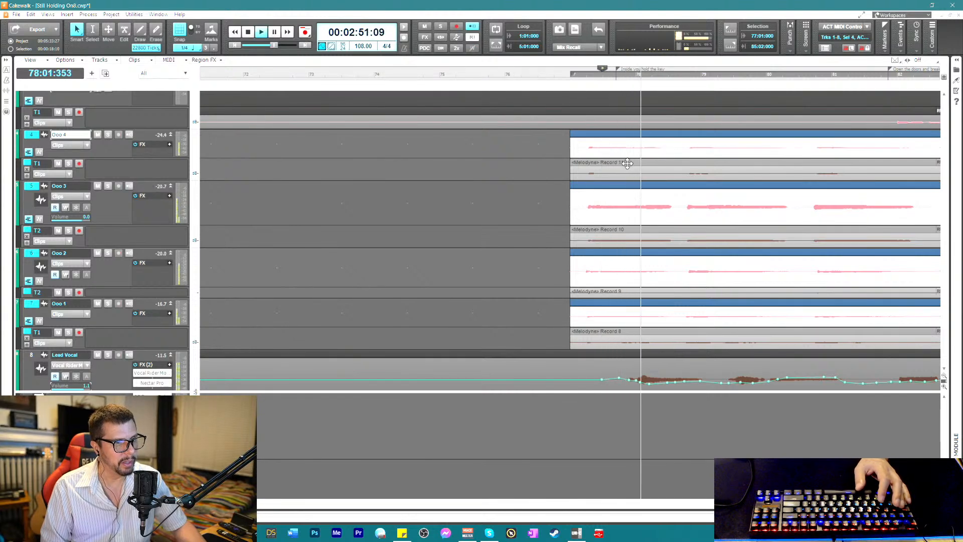
key("space")
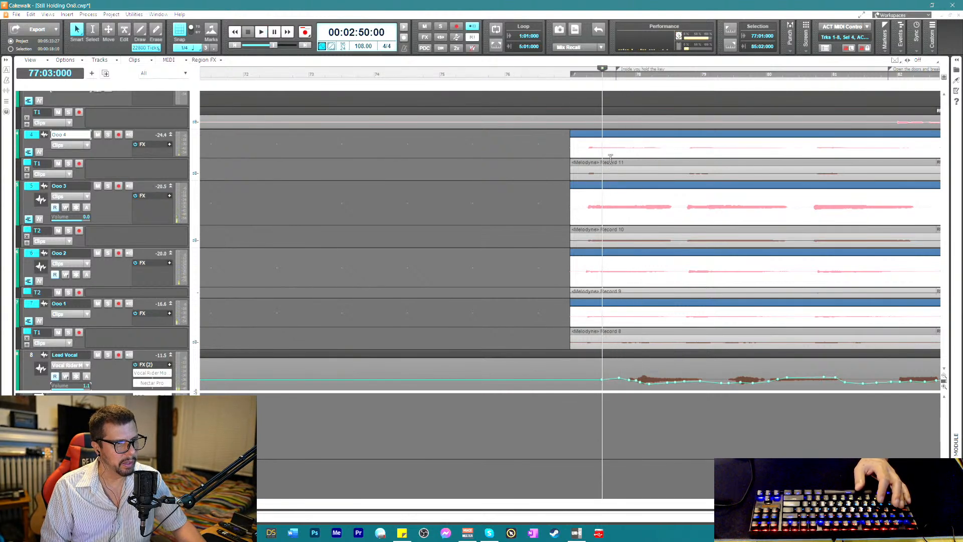
- Try to remove the part of the four pasted Ooo clips from 77:03:000 onward, and undo the change
key("Delete")
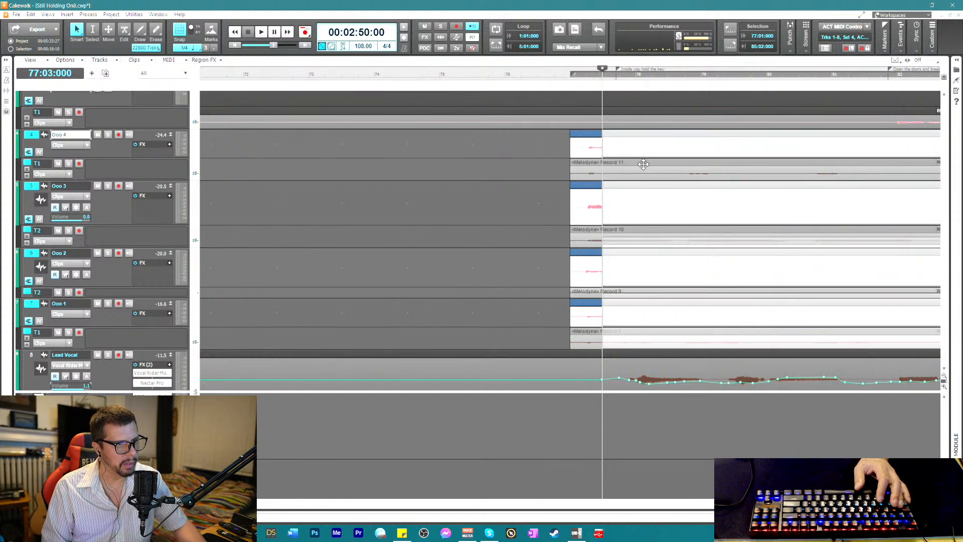
key("ctrl+z")
key("ctrl+z")
key("ctrl+z")
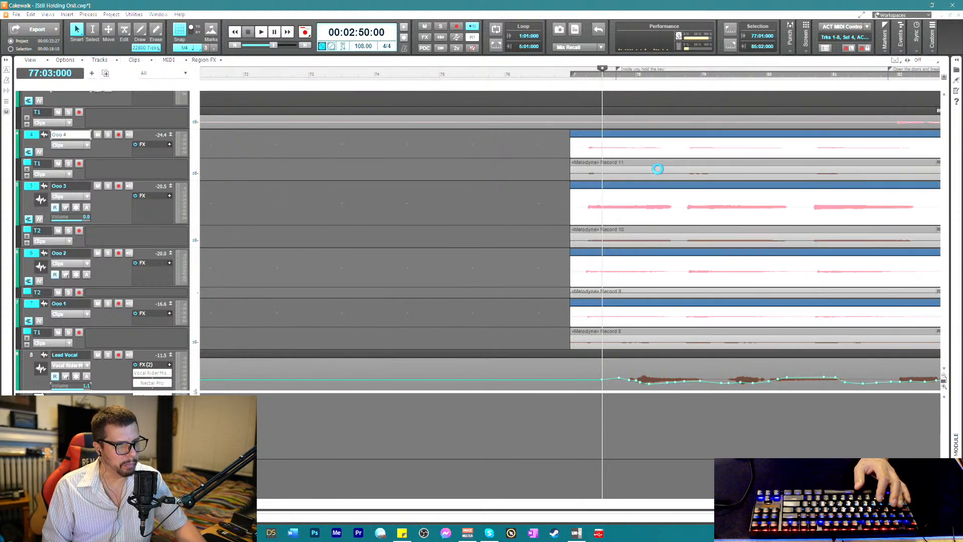
- Shift the four pasted Ooo clips to start at 77:04:000, play from there, and trim their ends back to just past bar 81
left_click(617, 76)
key("space")
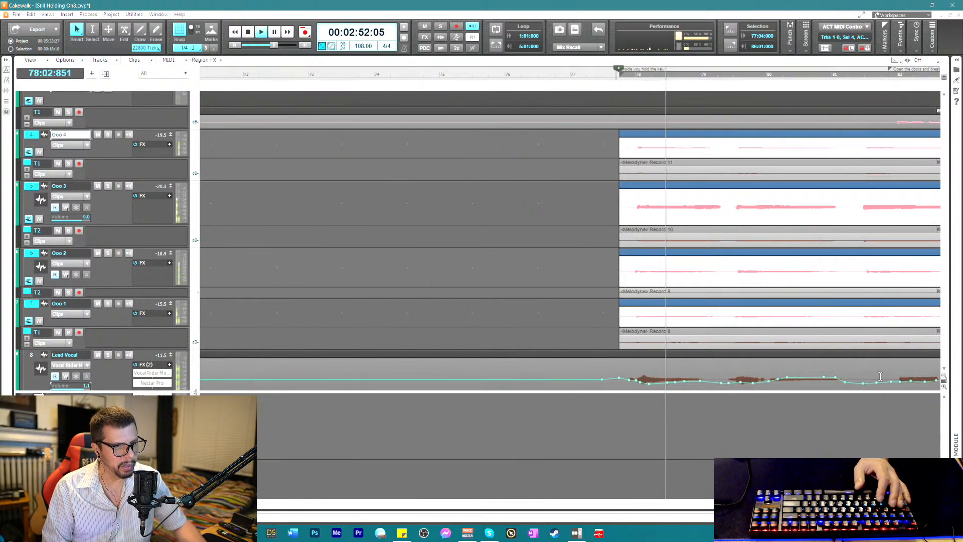
scroll(670, 272, "down", 3)
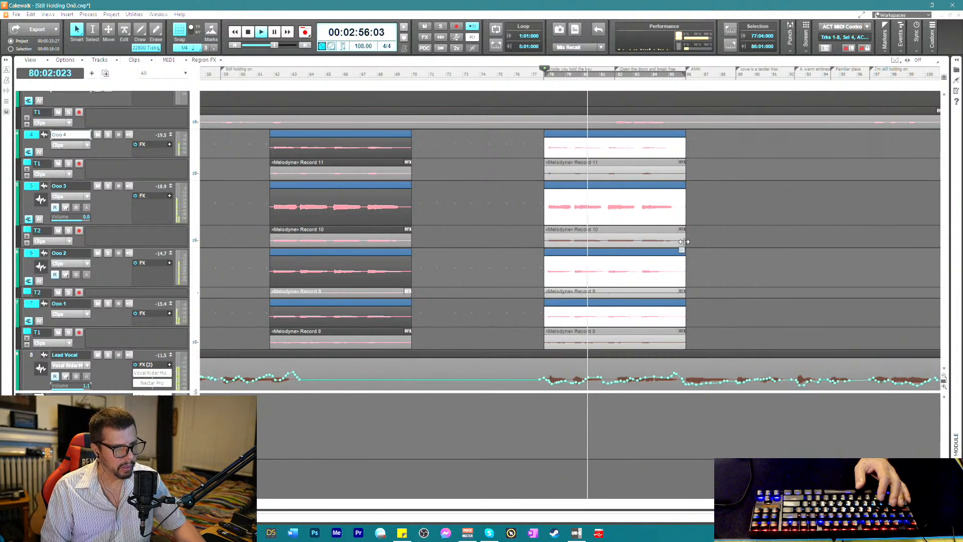
left_click_drag(684, 241, 603, 251)
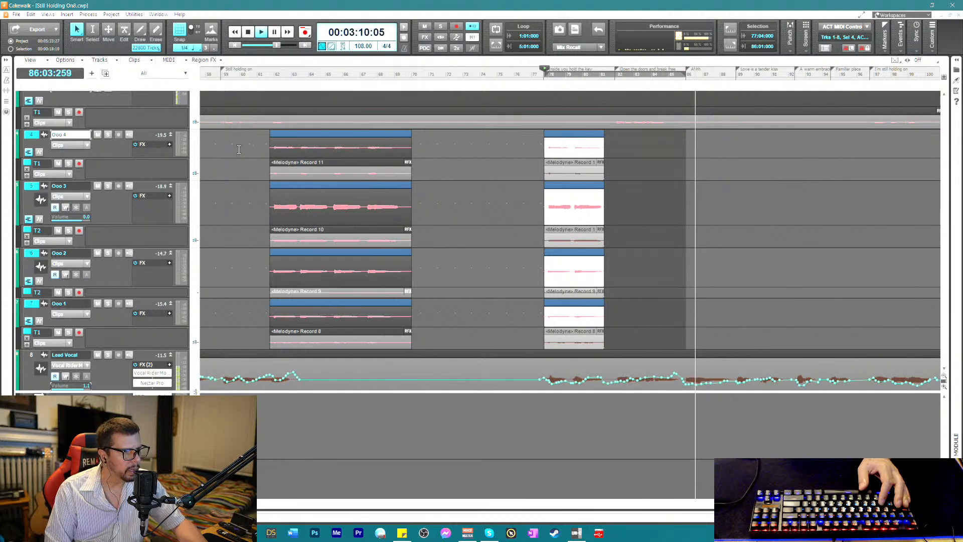
- Copy the four full-length Ooo clips starting at 61:04:000 and paste them onto their Ooo tracks at 88:03:000
left_click_drag(242, 147, 431, 335)
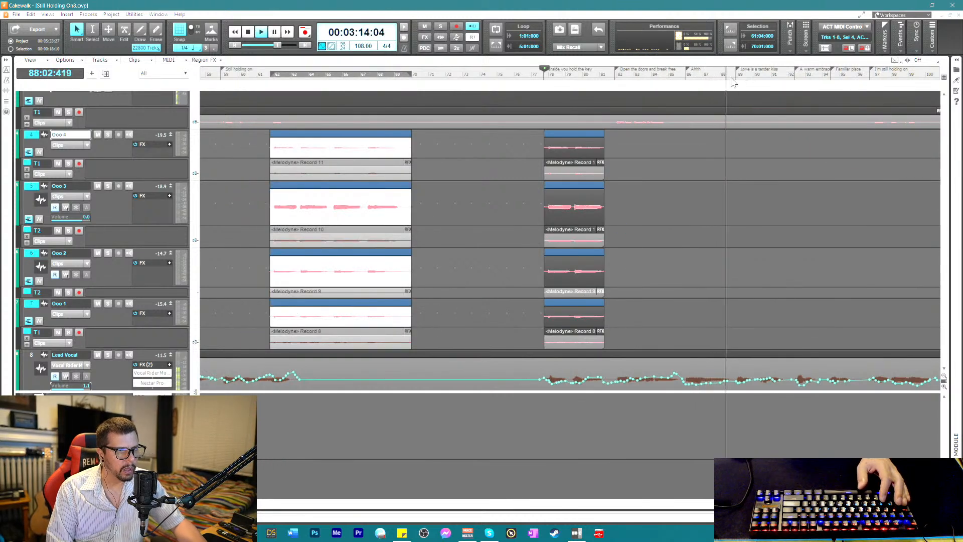
key("space")
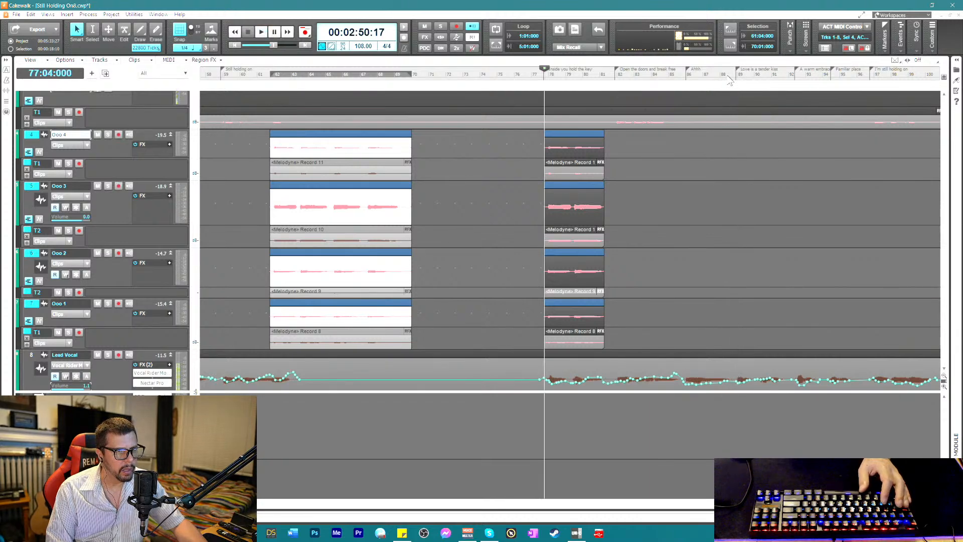
left_click(728, 76)
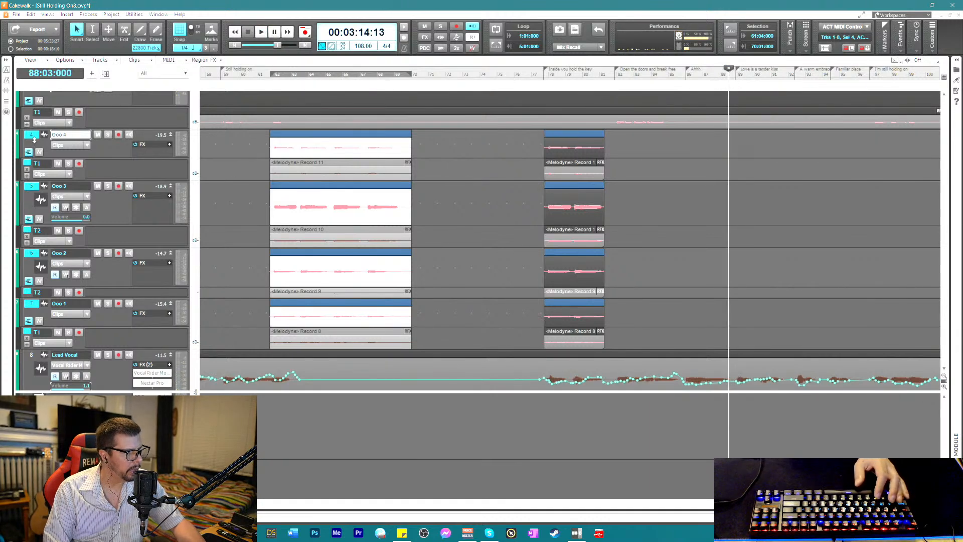
left_click(33, 140)
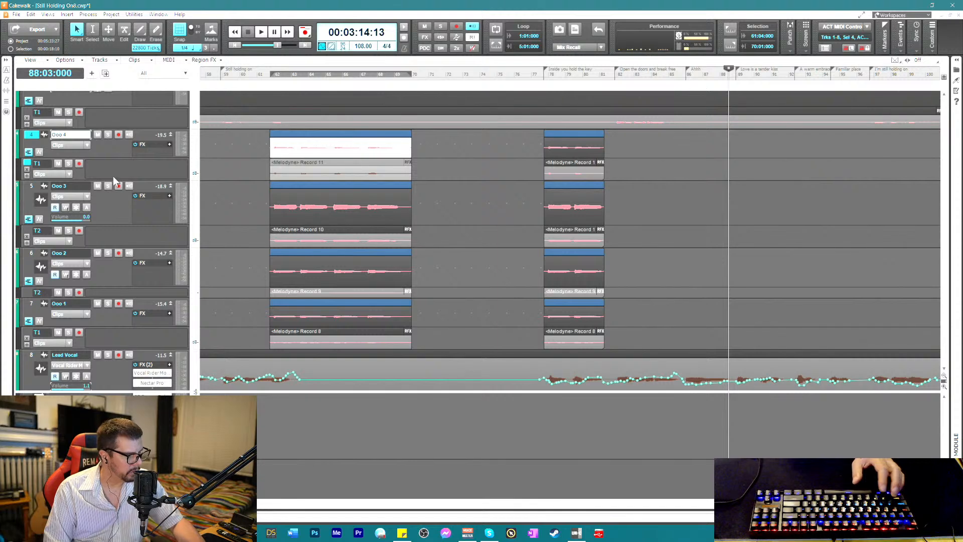
left_click(127, 186)
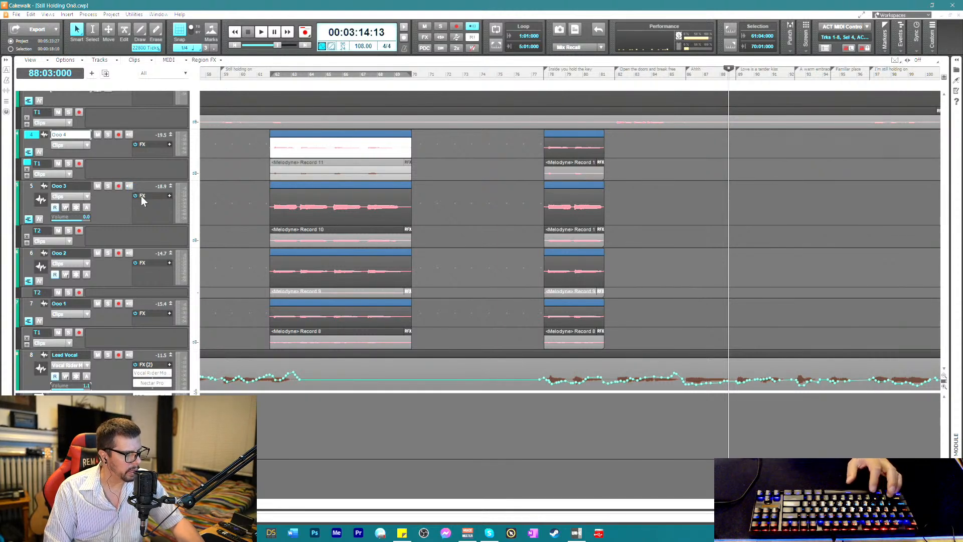
key("ctrl+v")
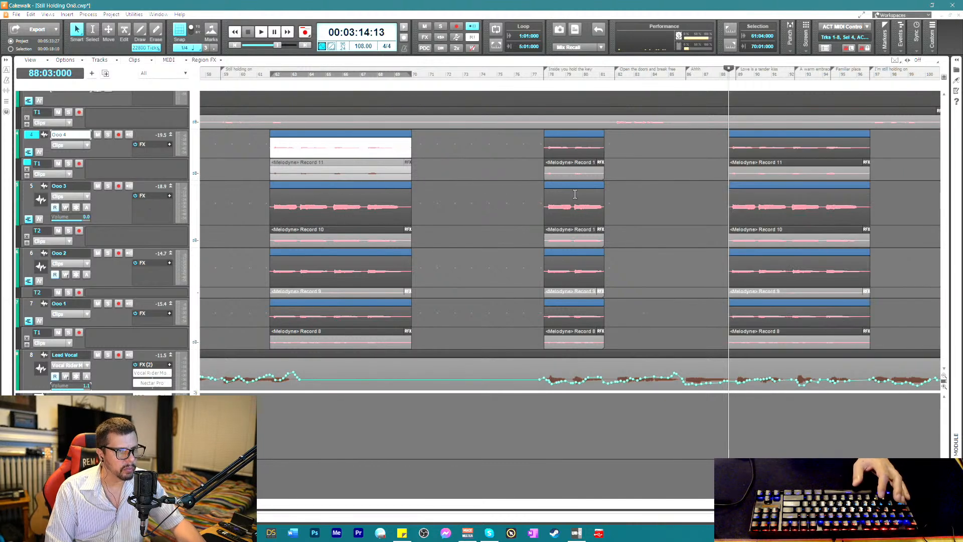
- Shift the Ooo 4, Ooo 3 and Ooo 2 clips pasted at 88:03:000 later to start at 88:04:000 and play the passage
left_click_drag(720, 150, 873, 320)
key("space")
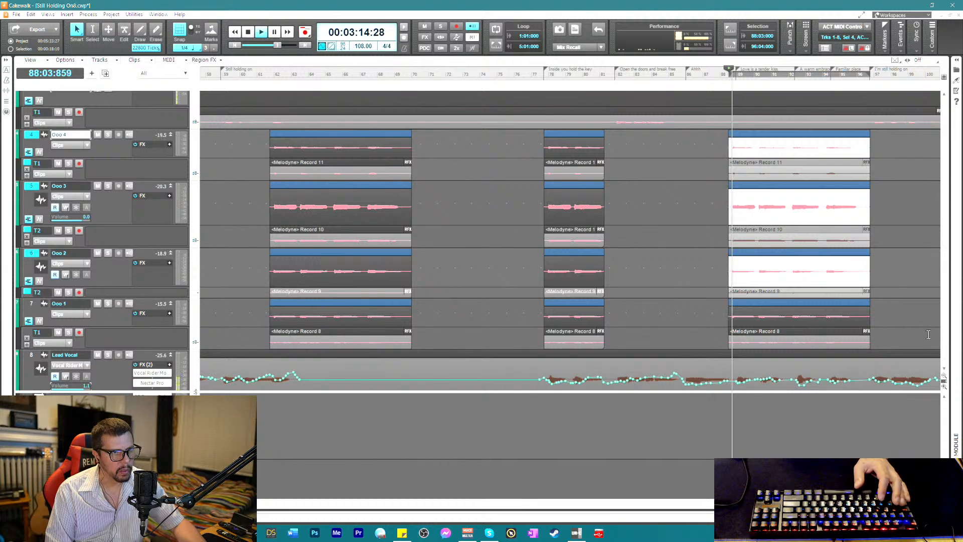
key("space")
key("ctrl+Right")
key("ctrl+Right")
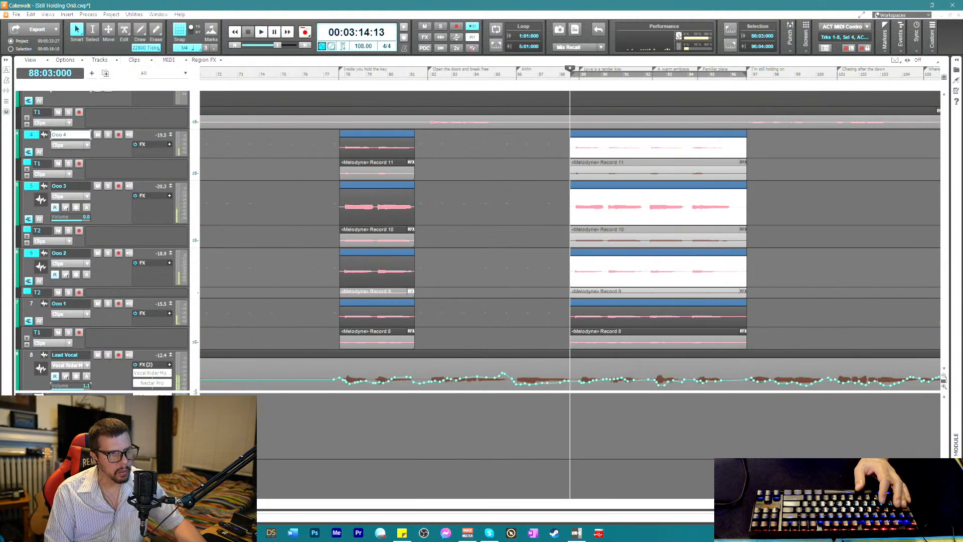
left_click_drag(587, 137, 630, 166)
key("space")
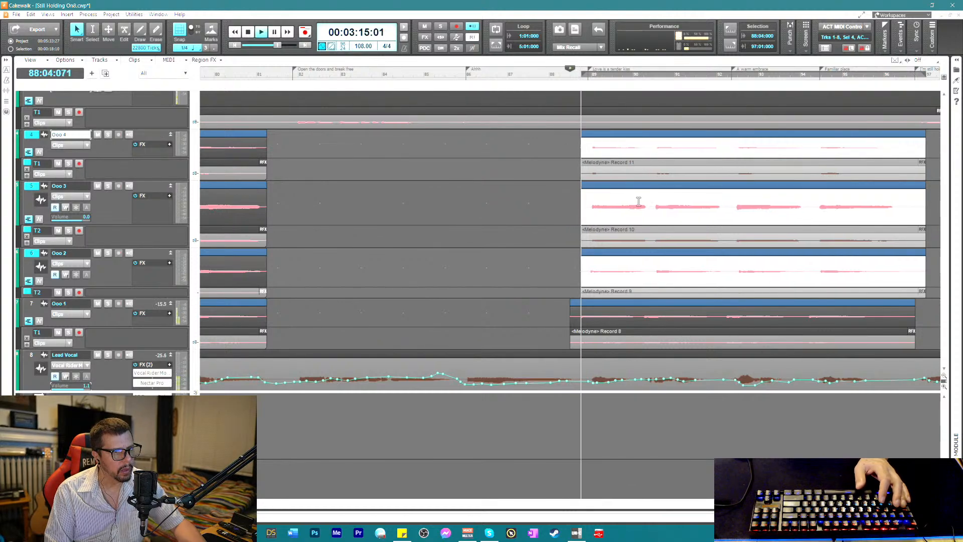
- Shift the Ooo 1 clip at 88:03:000 to start at 88:04:000, aligned with the other Ooo clips, and play the passage
key("space")
scroll(548, 261, "down", 3)
left_click_drag(544, 215, 596, 212)
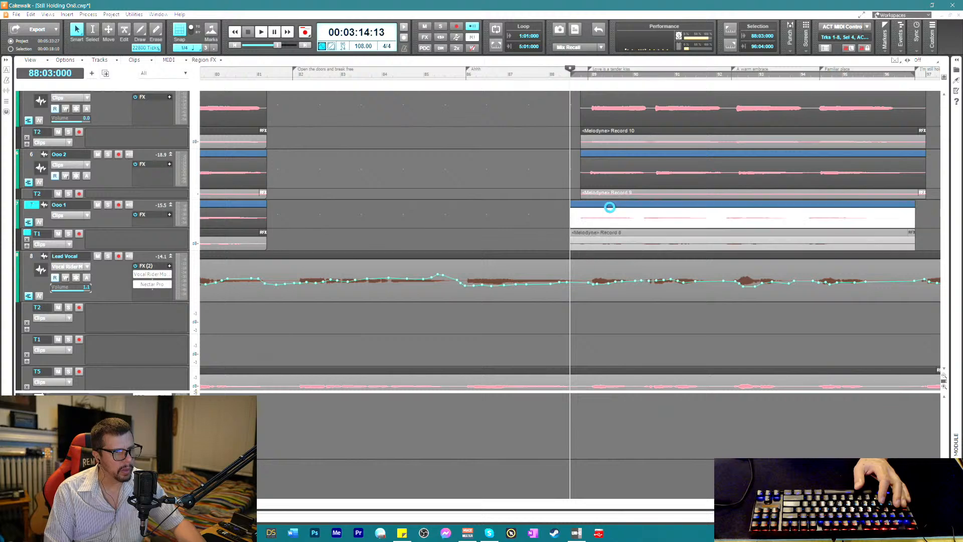
left_click_drag(610, 206, 620, 206)
scroll(595, 235, "up", 3)
key("space")
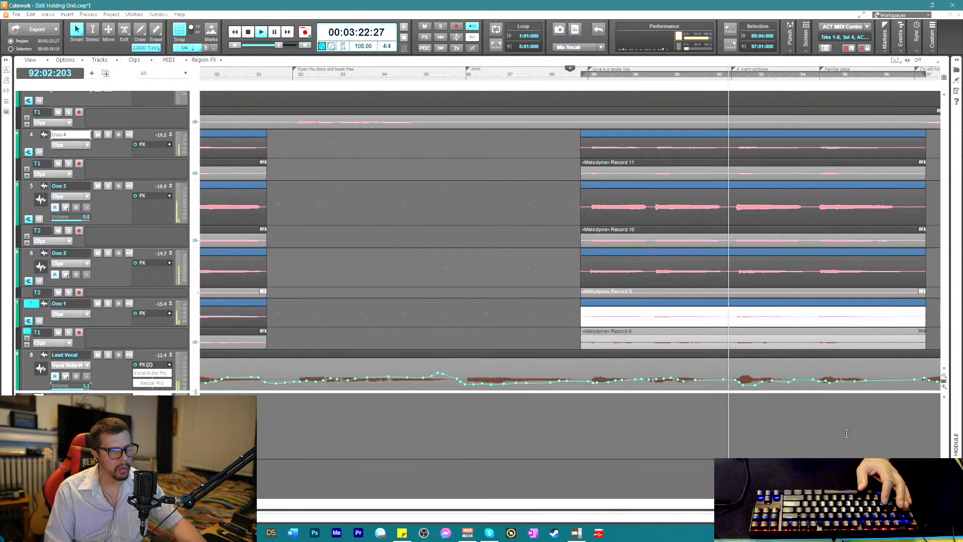
- Copy the four Ooo clips starting at 88:04:000 and paste them onto their Ooo tracks at 104:02:000
key("ctrl+Left")
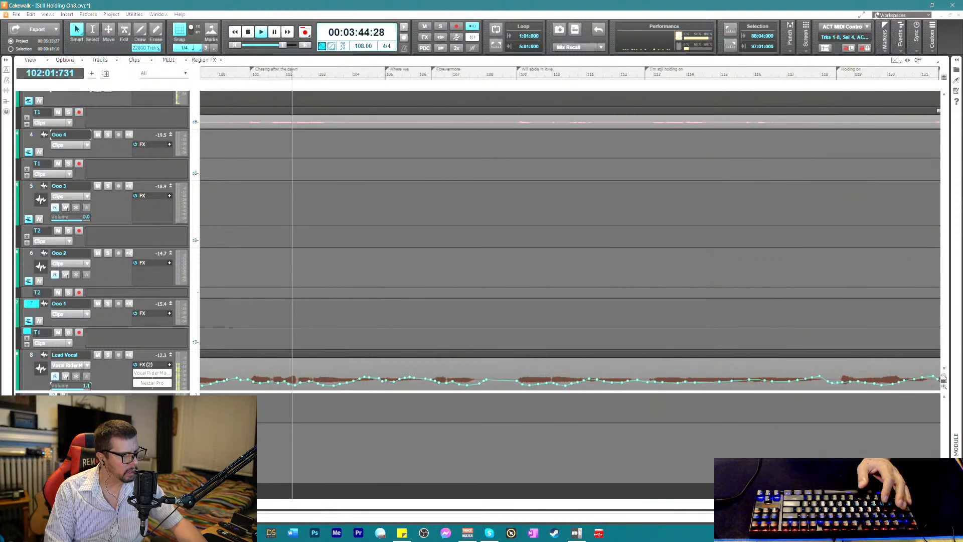
scroll(386, 185, "up", 3)
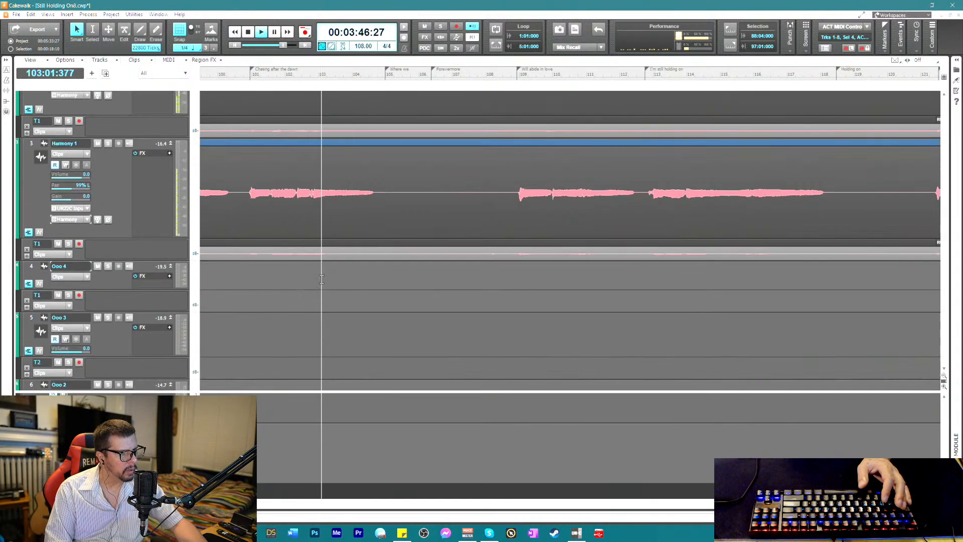
left_click(359, 75)
key("space")
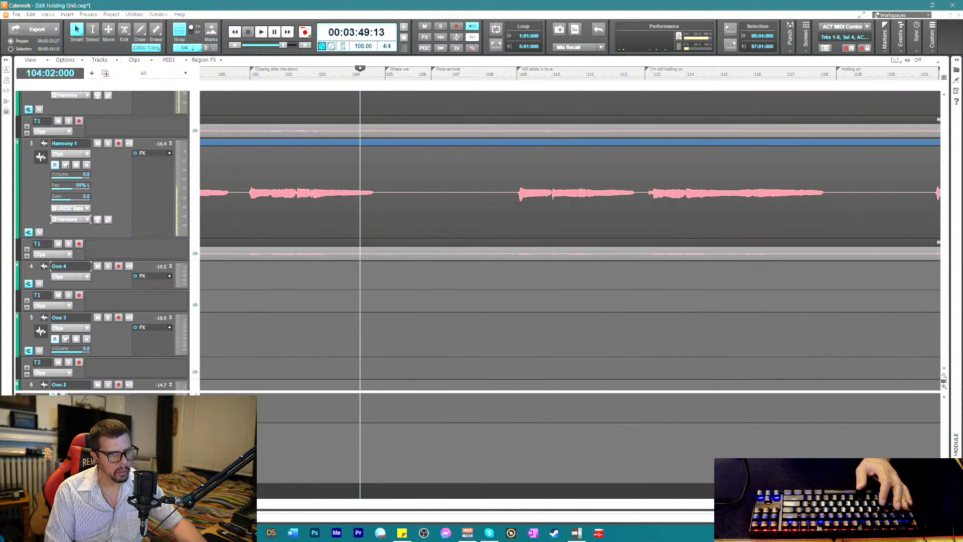
key("ctrl+Left")
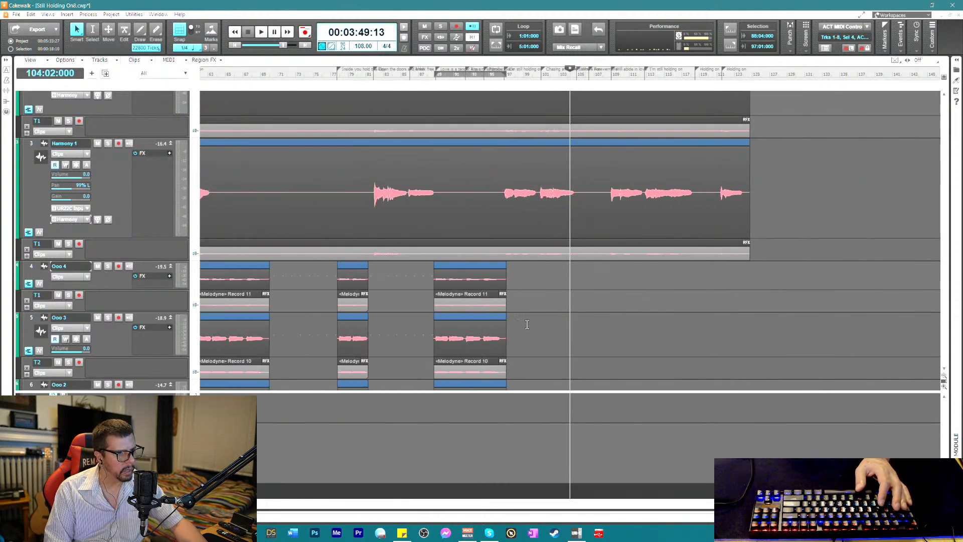
scroll(527, 325, "down", 3)
scroll(409, 198, "down", 1)
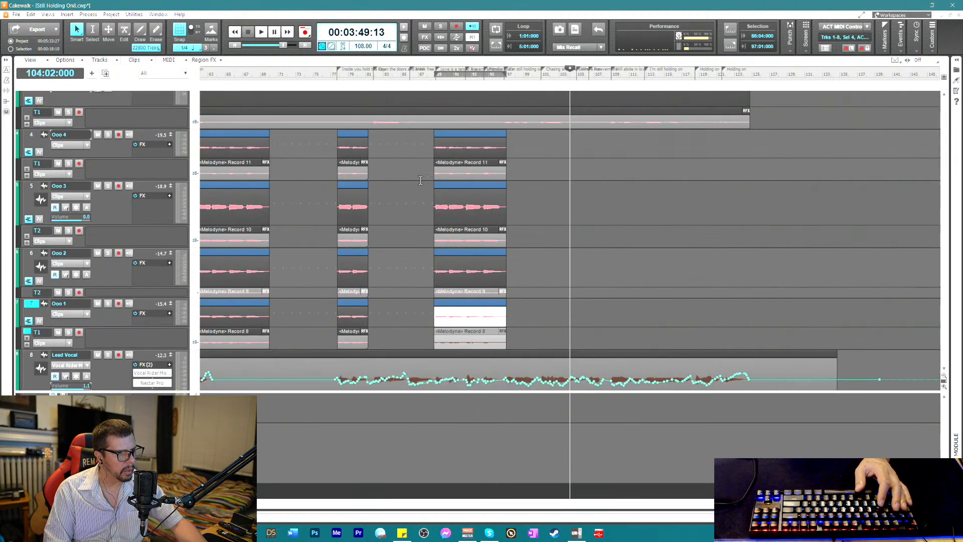
left_click_drag(416, 149, 542, 334)
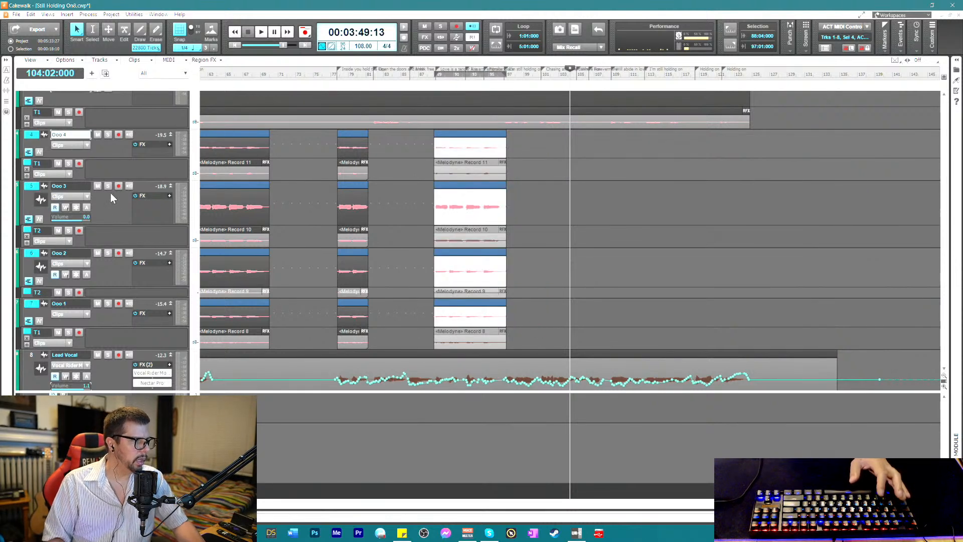
left_click(33, 136)
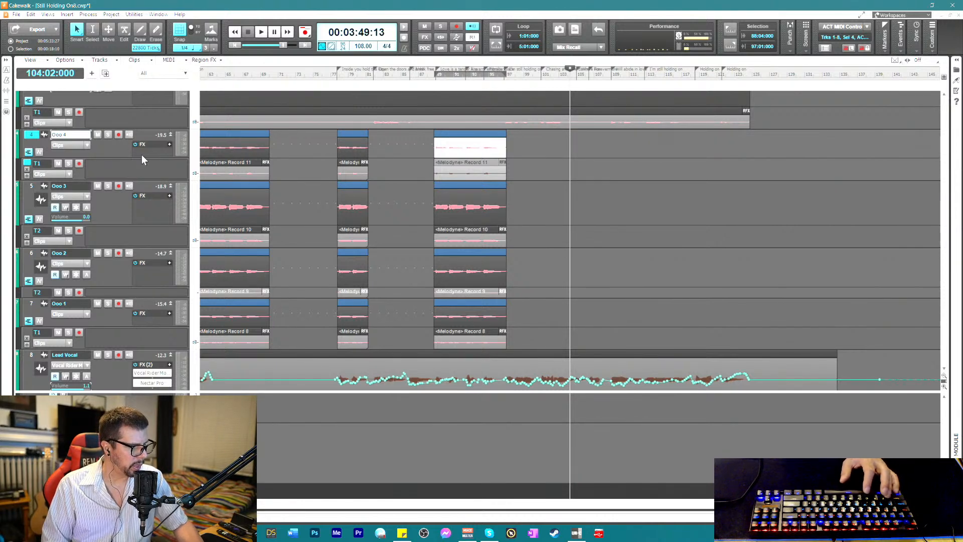
key("ctrl+v")
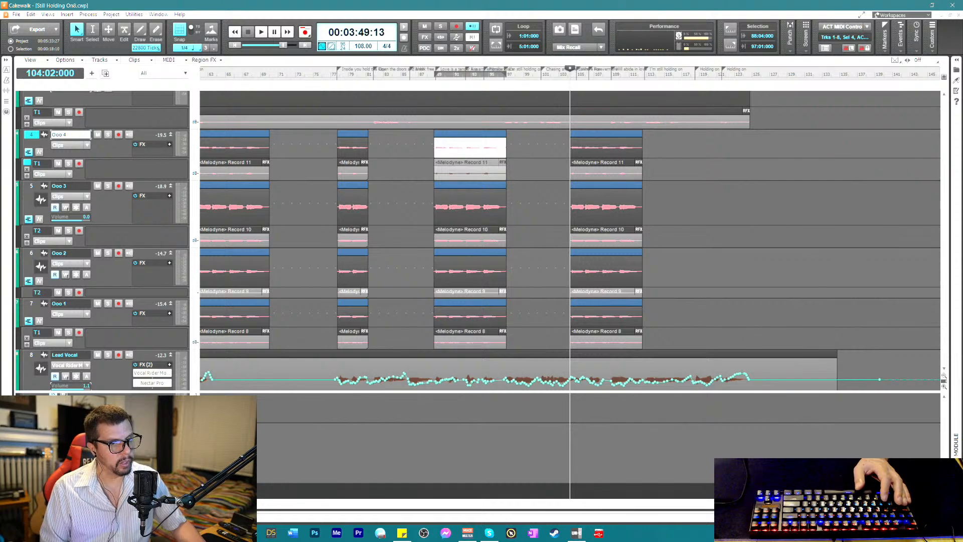
- Shift the four Ooo clips pasted at 104:02:000 to start at 104:04:000, checking their timing by playing from 104:01:000
key("ctrl+Right")
key("ctrl+Right")
key("ctrl+Right")
key("ctrl+Right")
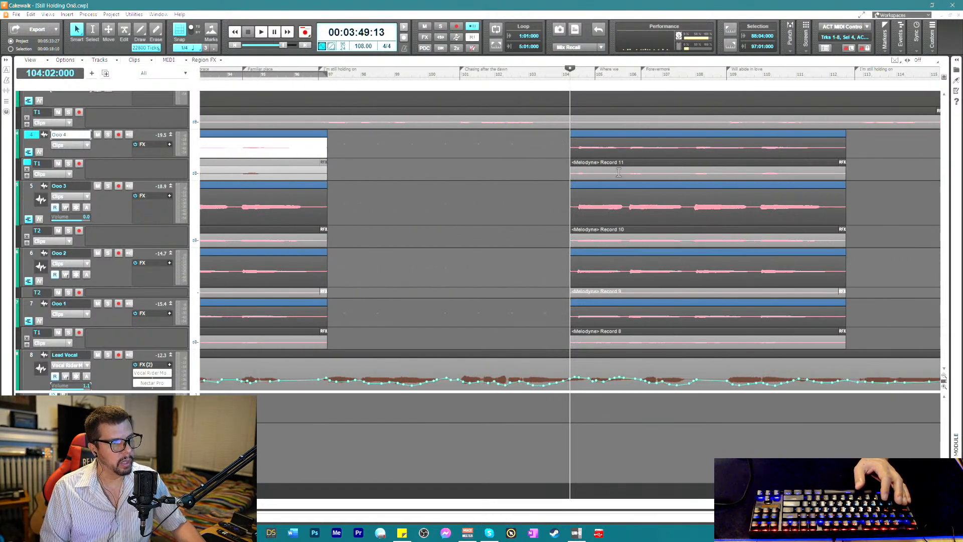
left_click(564, 78)
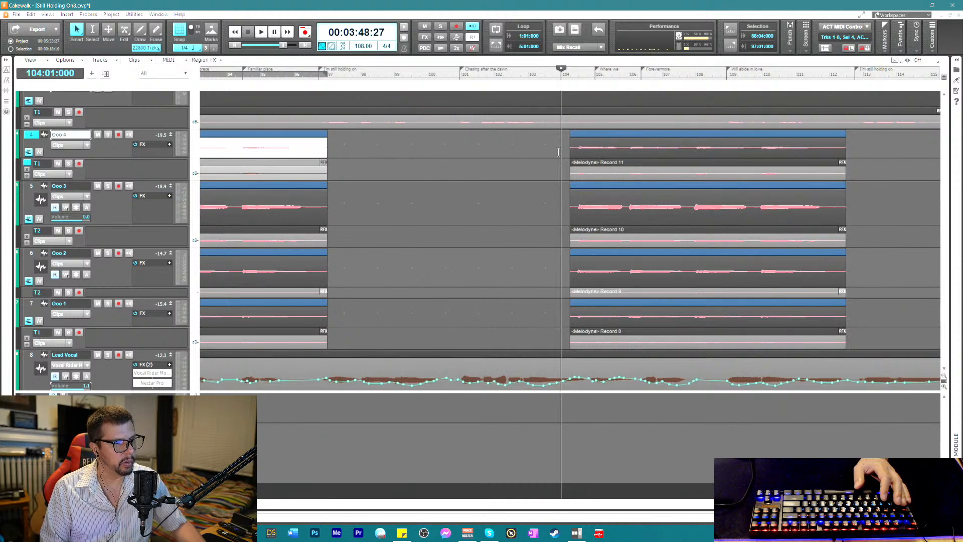
left_click_drag(547, 156, 665, 344)
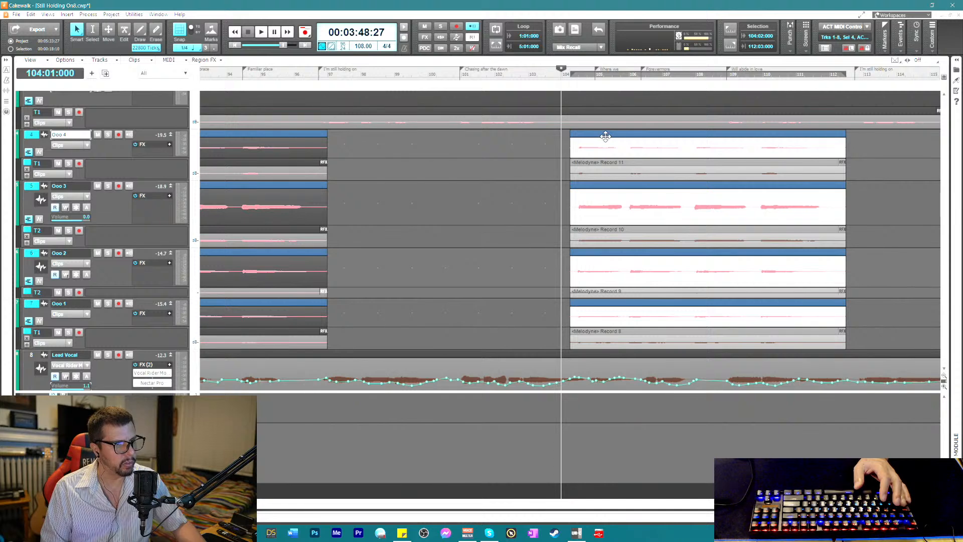
left_click_drag(607, 134, 619, 136)
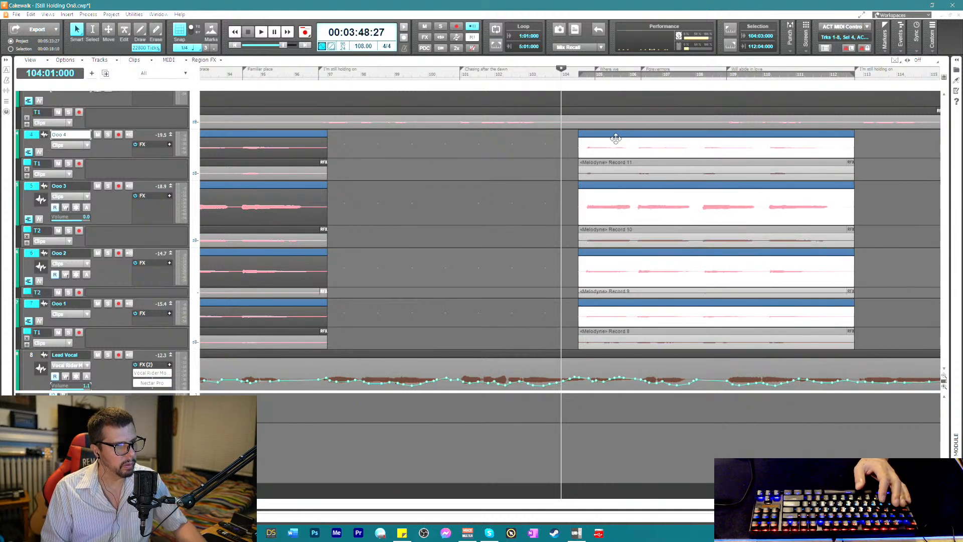
key("space")
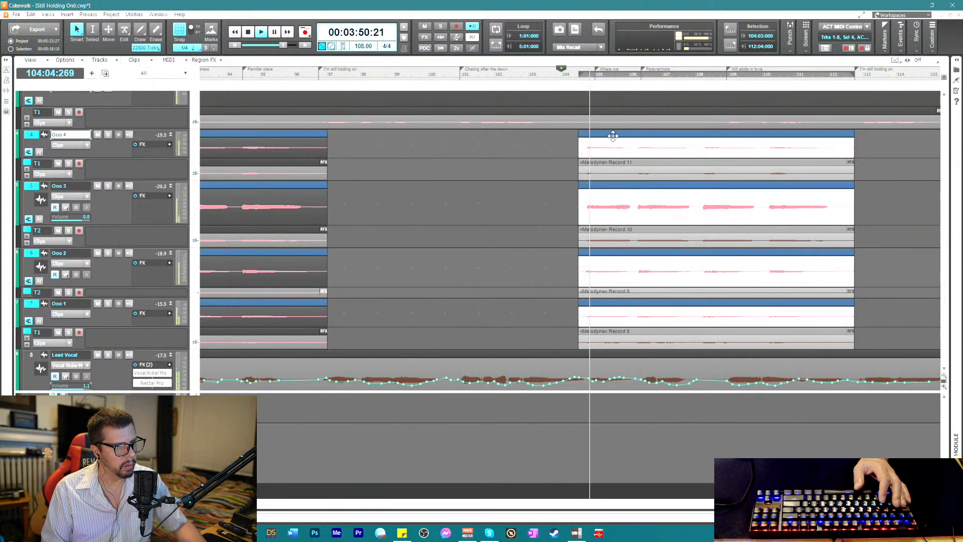
key("space")
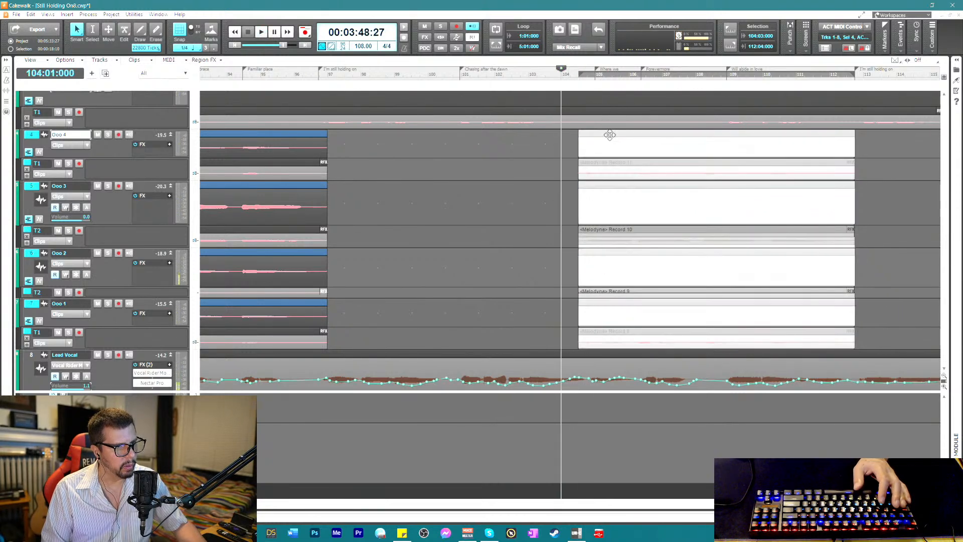
left_click_drag(605, 134, 614, 134)
key("space")
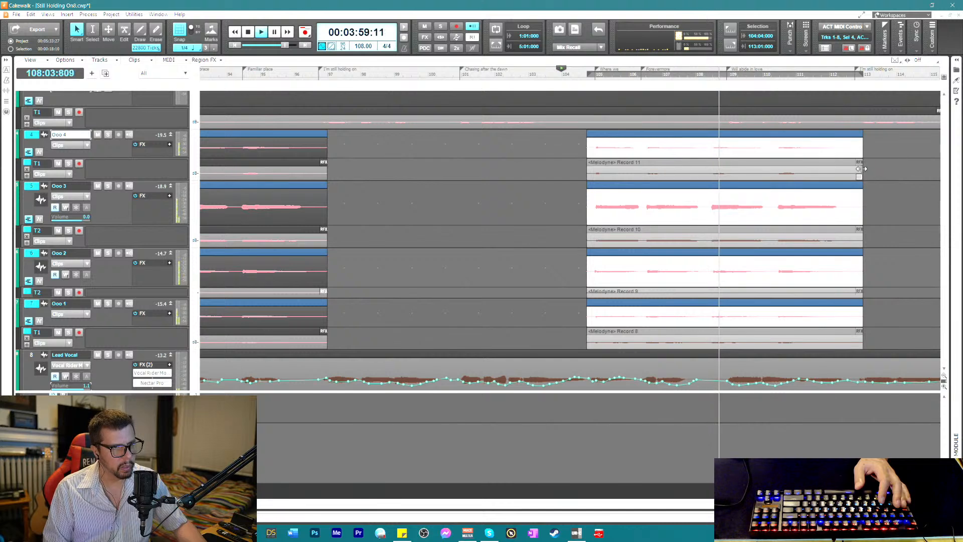
- Trim the ends of the four Ooo clips starting at 104:04:000 back to about the middle of bar 108 and save the project
key("space")
left_click_drag(861, 169, 703, 183)
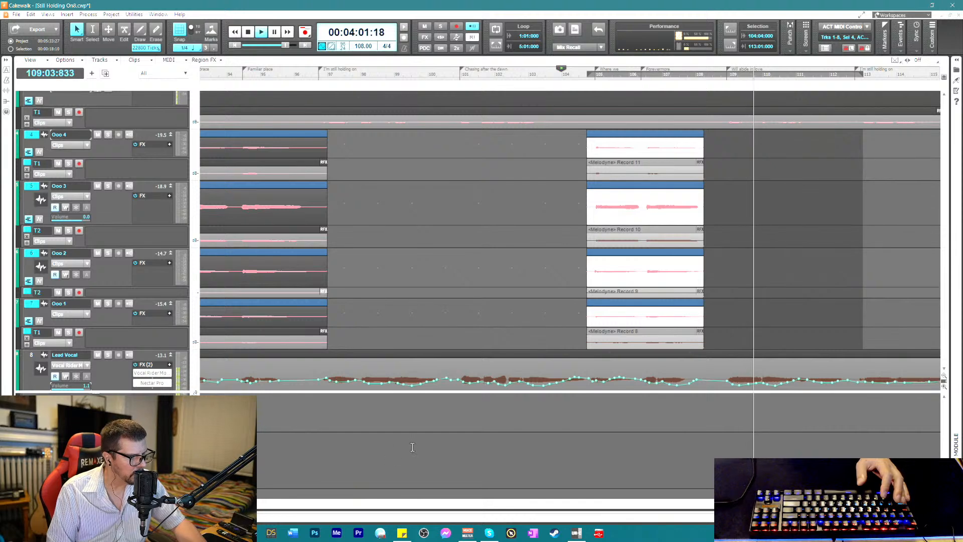
key("ctrl+s")
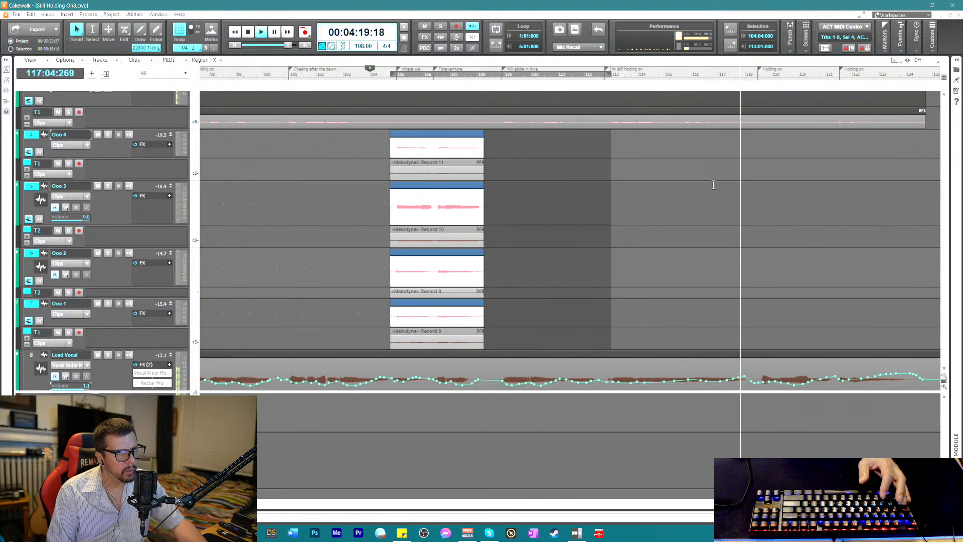
- Audition the song around bars 115 and 116 and set the paste position to 116:01:000
left_click(700, 78)
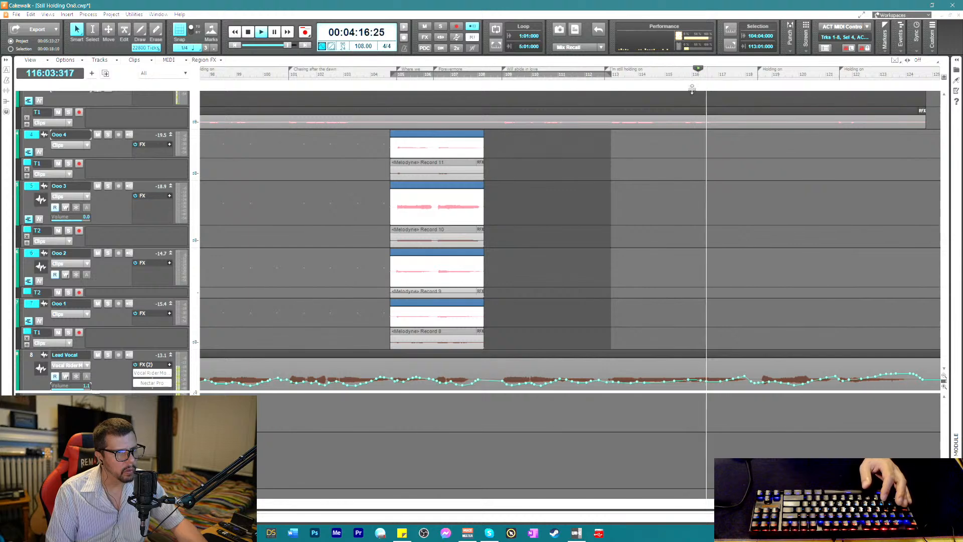
key("space")
left_click(677, 80)
key("space")
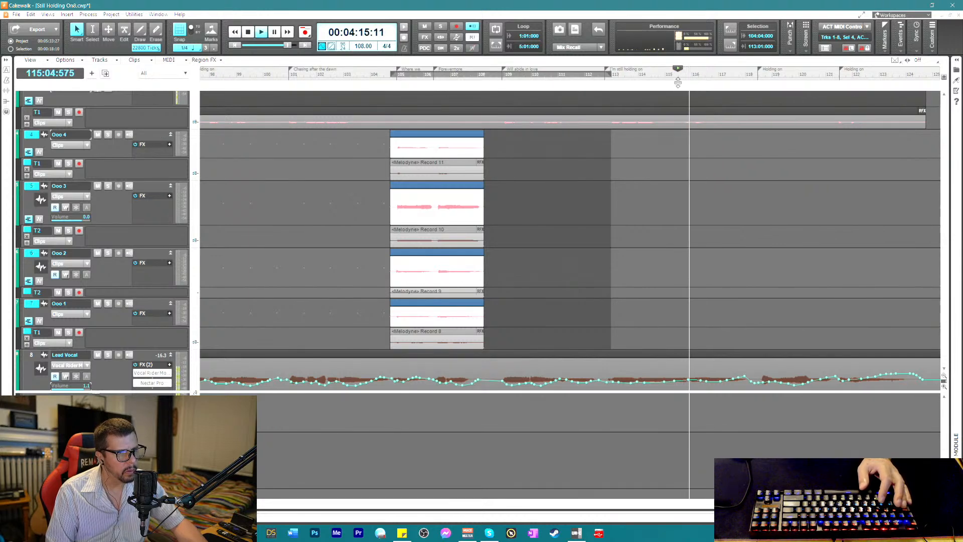
key("space")
left_click(691, 77)
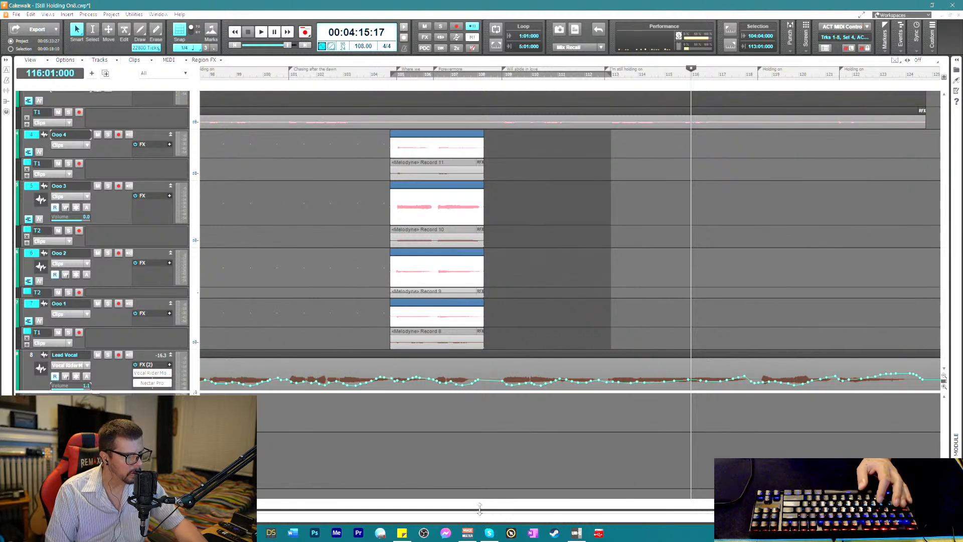
- Copy the four full-length Ooo clips starting at 88:04:000 and paste them onto their Ooo tracks at 116:01:000
left_click_drag(627, 511, 585, 511)
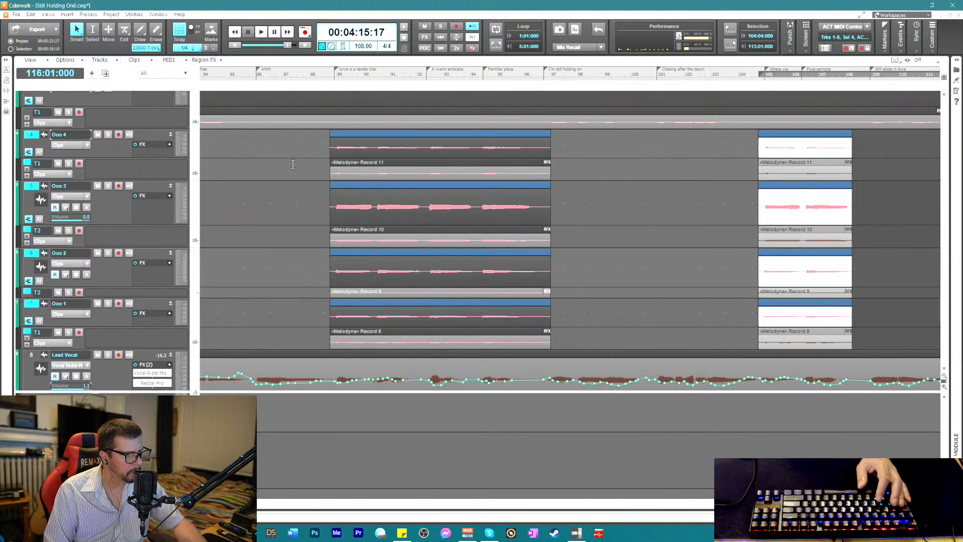
left_click_drag(294, 147, 567, 341)
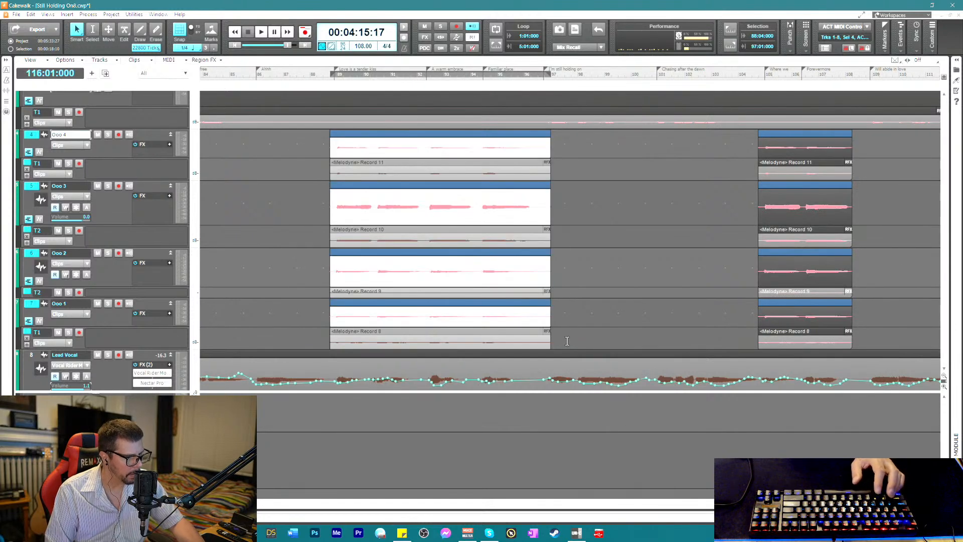
left_click(32, 135)
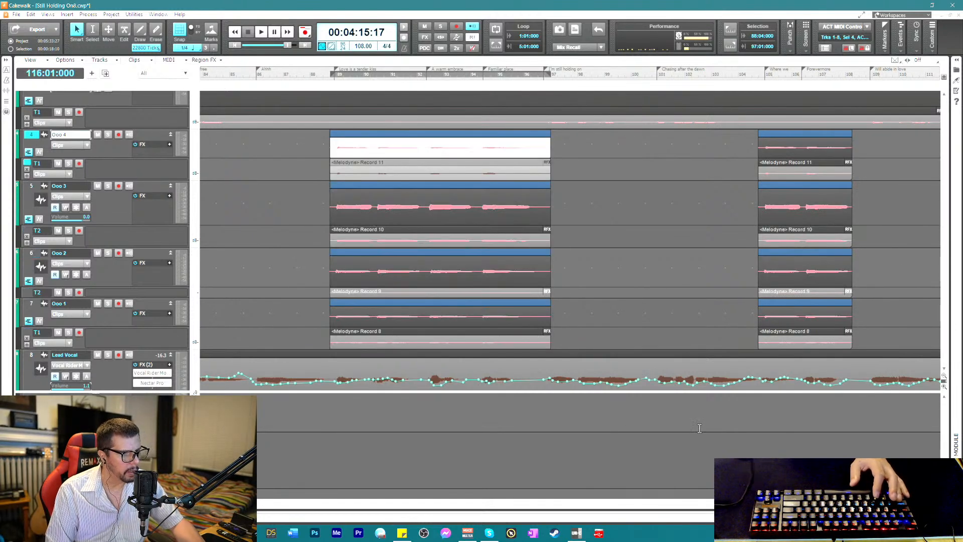
left_click_drag(567, 508, 613, 517)
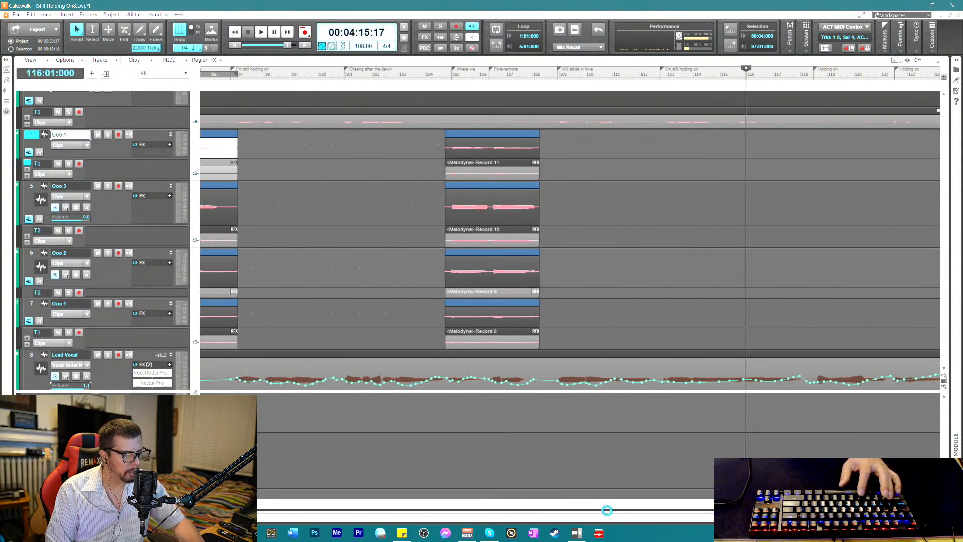
key("ctrl+v")
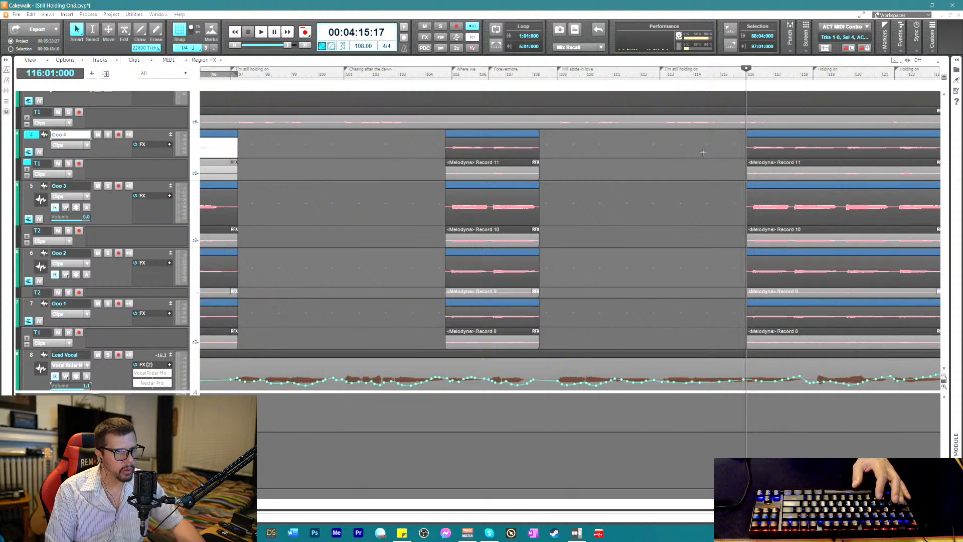
- Shift the four Ooo clips pasted at 116:01:000 earlier to start at 115:04:000 and play from bar 113
left_click_drag(702, 152, 837, 335)
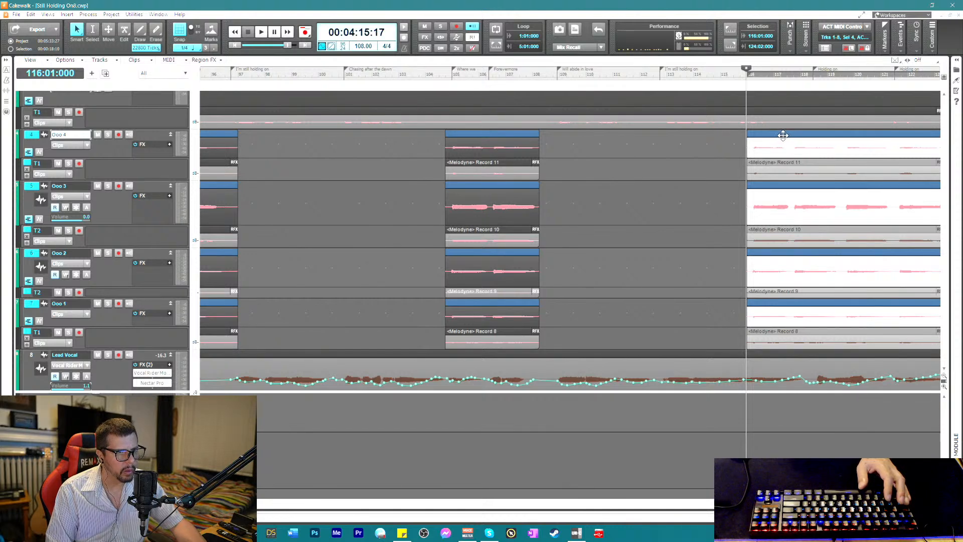
left_click_drag(783, 135, 778, 138)
key("space")
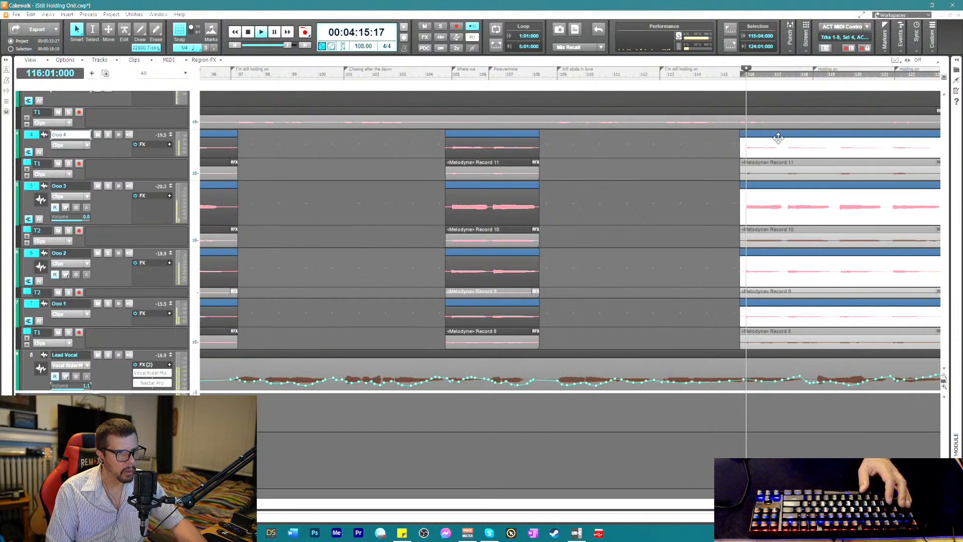
key("space")
left_click(674, 76)
key("space")
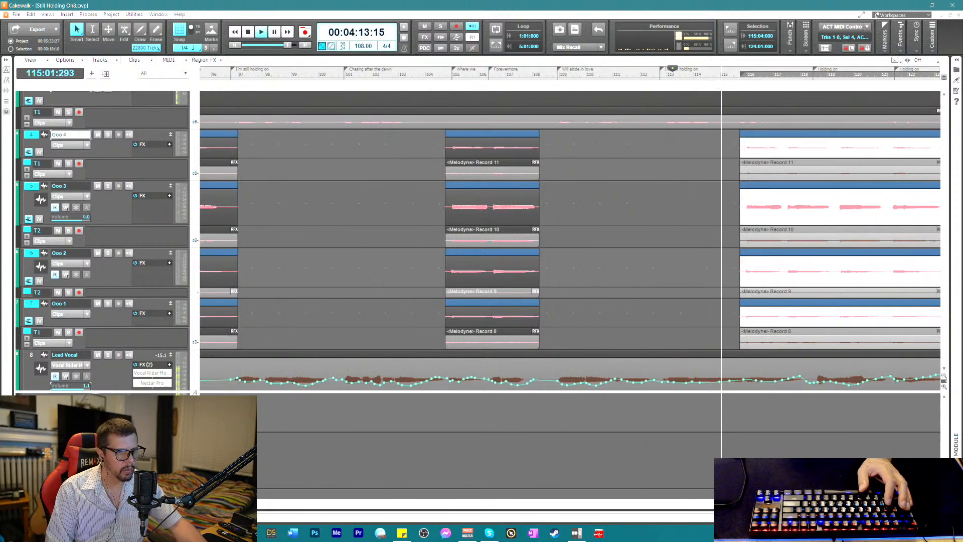
- Follow playback through the final Ooo clips and examine how the Ooo and Lead Vocal tracks finish at the end of the song
scroll(631, 506, "right", 3)
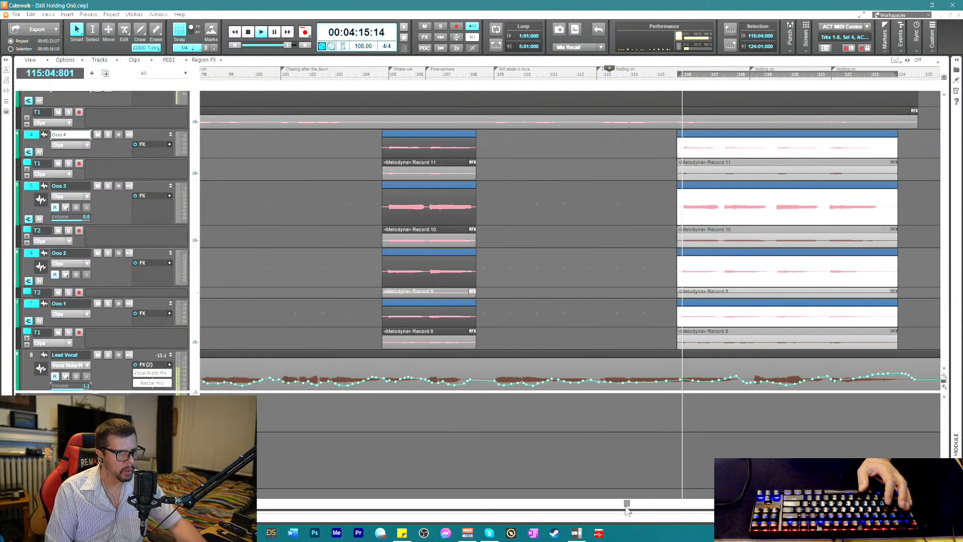
scroll(631, 511, "right", 5)
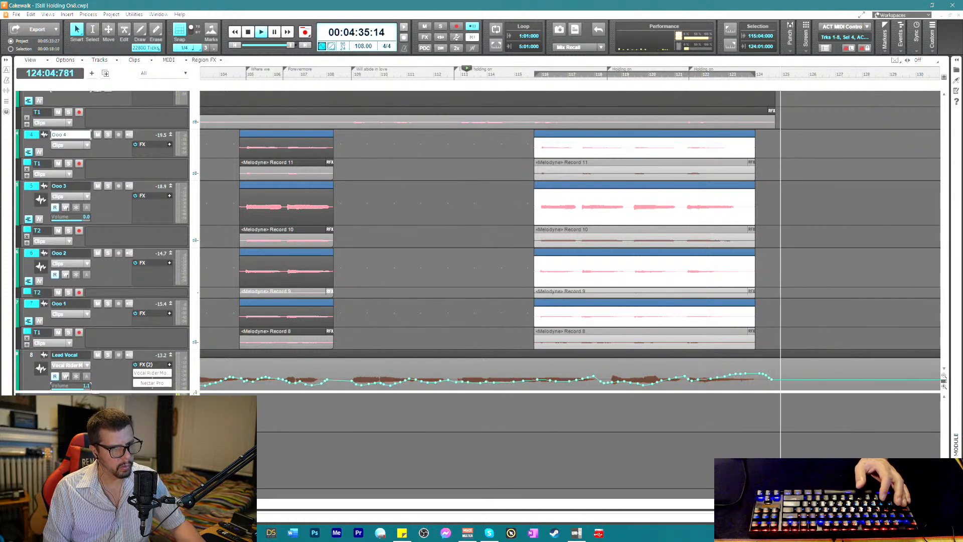
scroll(789, 416, "down", 3)
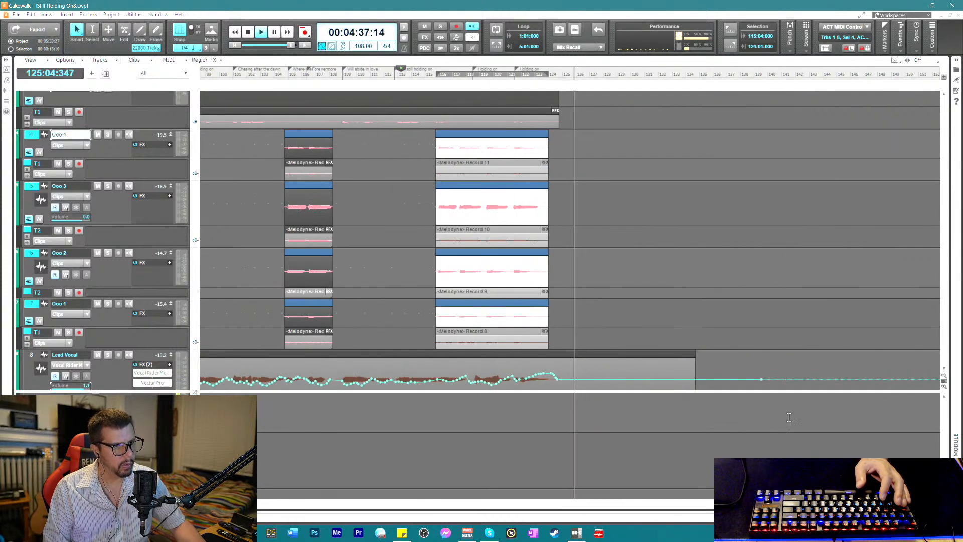
scroll(454, 196, "down", 1)
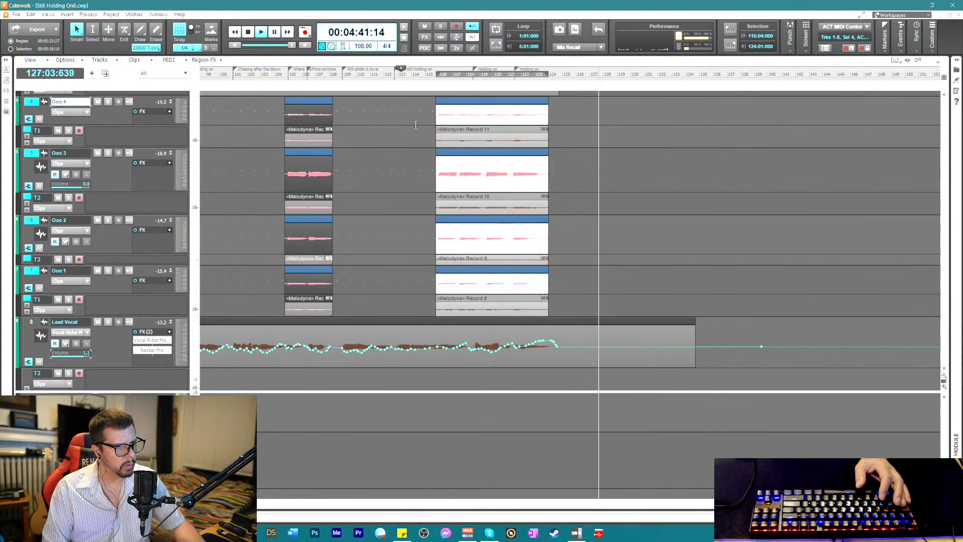
left_click_drag(422, 119, 565, 305)
scroll(564, 281, "up", 2)
scroll(566, 273, "down", 1)
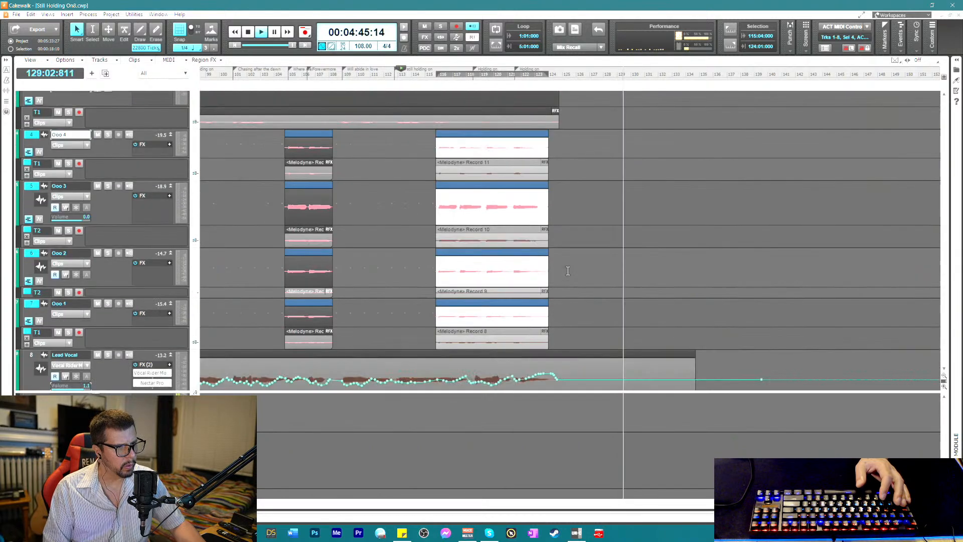
scroll(567, 270, "down", 1)
scroll(571, 268, "up", 2)
scroll(576, 266, "down", 1)
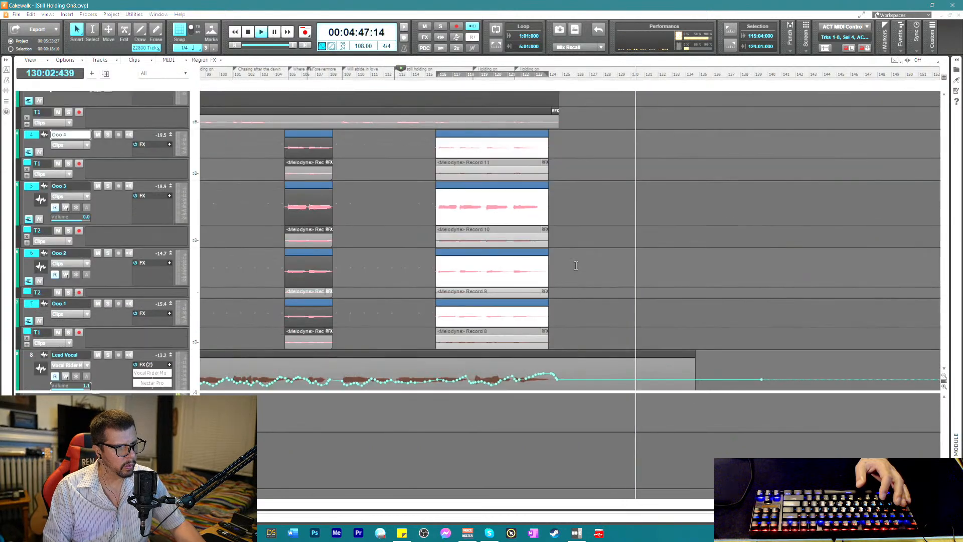
scroll(576, 266, "down", 2)
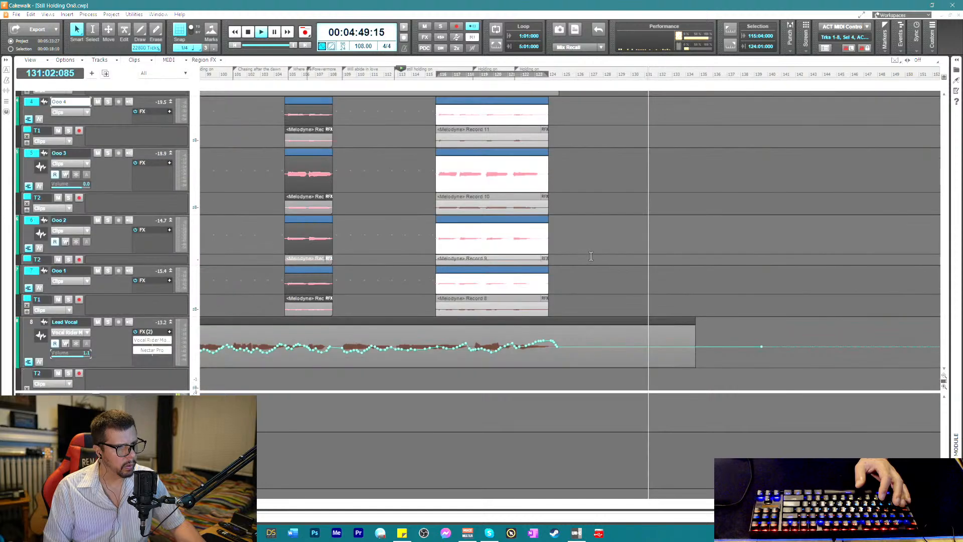
- Copy the four Ooo clips that start at measure 115 to 131:03:000 on the same tracks
scroll(594, 255, "up", 1)
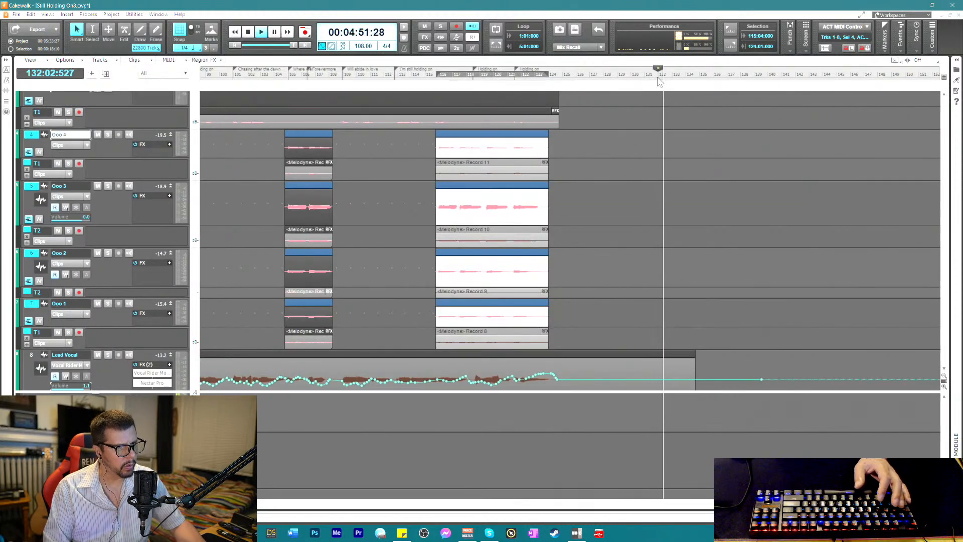
left_click(658, 72)
left_click_drag(414, 161, 551, 340)
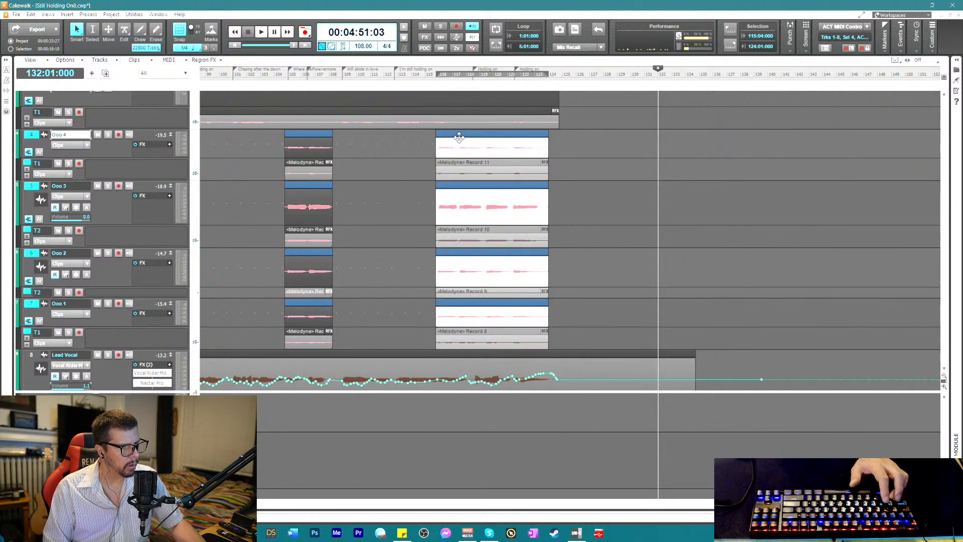
left_click_drag(504, 136, 676, 144)
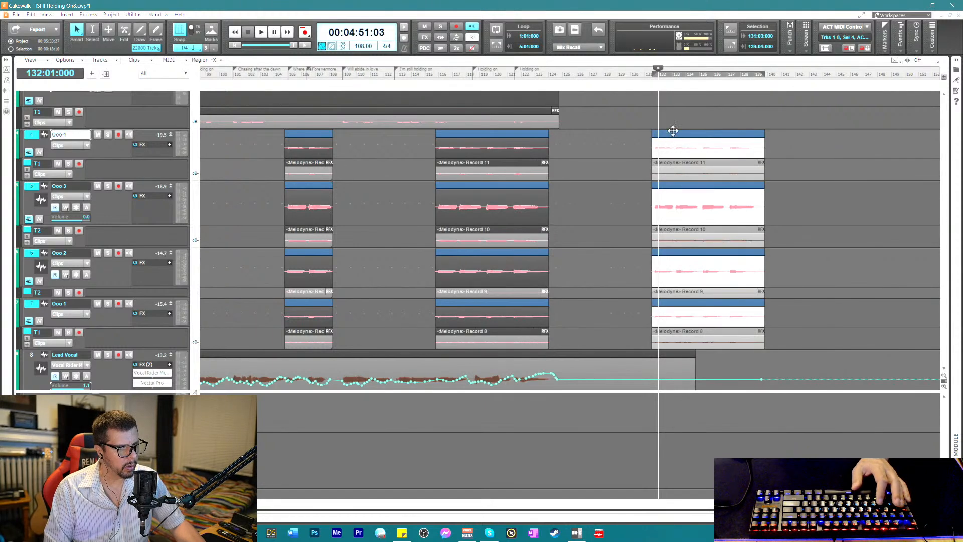
- Play the copied Ooo clips from measure 131, and move them to start at 131:04:000
key("space")
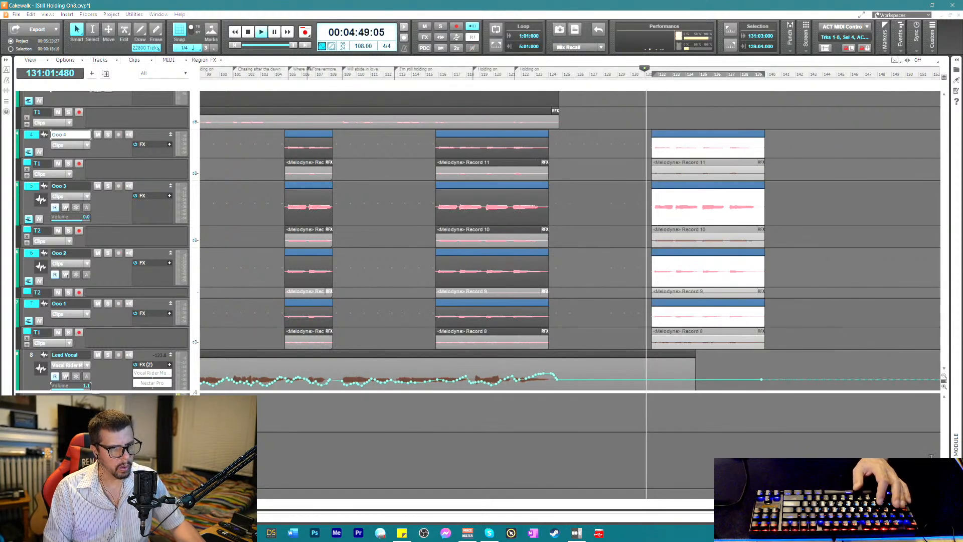
key("ctrl+Right")
key("ctrl+Right")
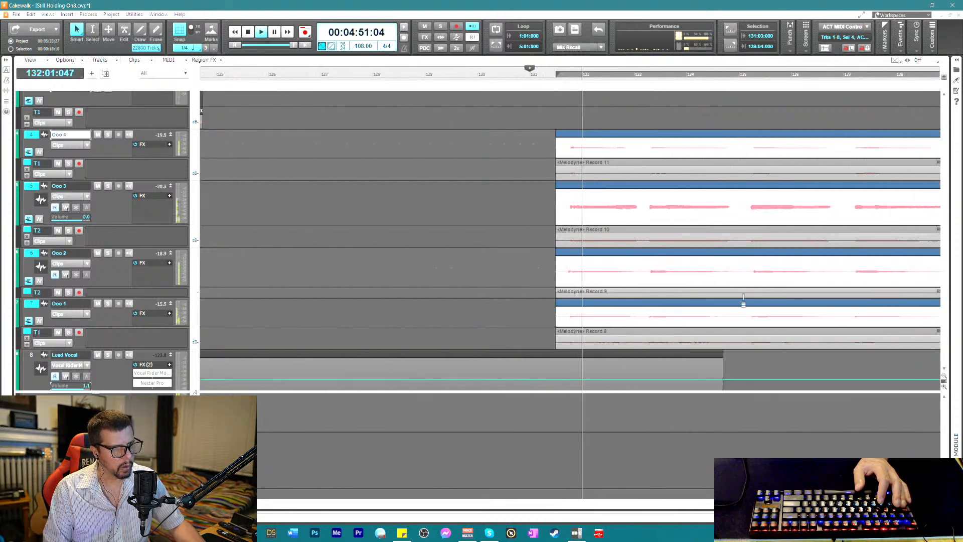
key("space")
left_click_drag(598, 136, 611, 137)
- Play back the repositioned Ooo clips, and trim their ends to about measure 135, keeping only the first two phrases
key("space")
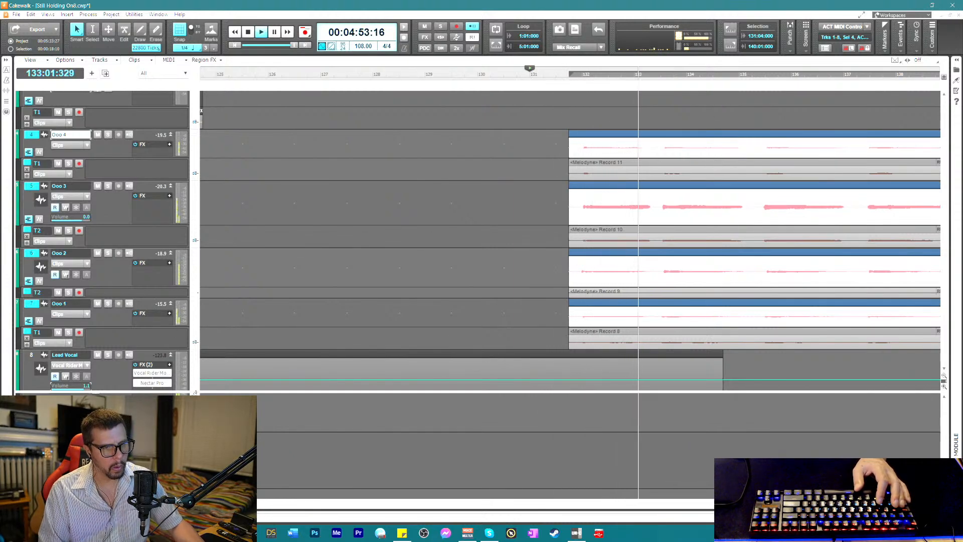
scroll(816, 370, "down", 3)
scroll(728, 296, "down", 3)
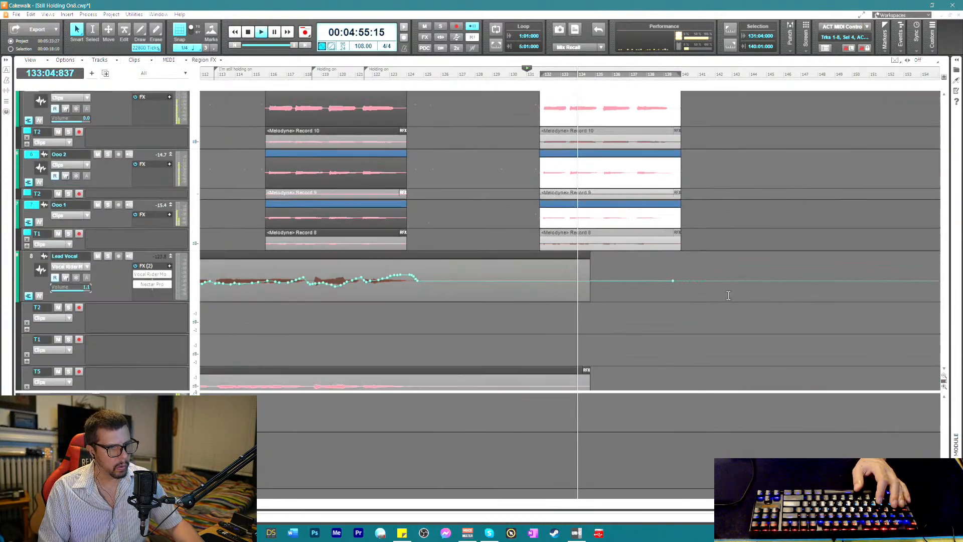
scroll(728, 295, "down", 1)
scroll(606, 411, "down", 1)
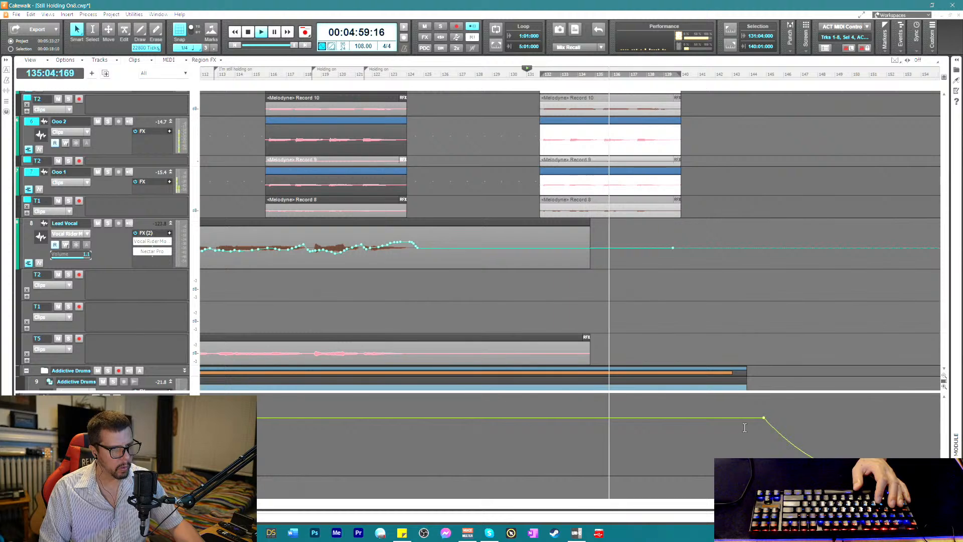
key("space")
scroll(637, 147, "up", 2)
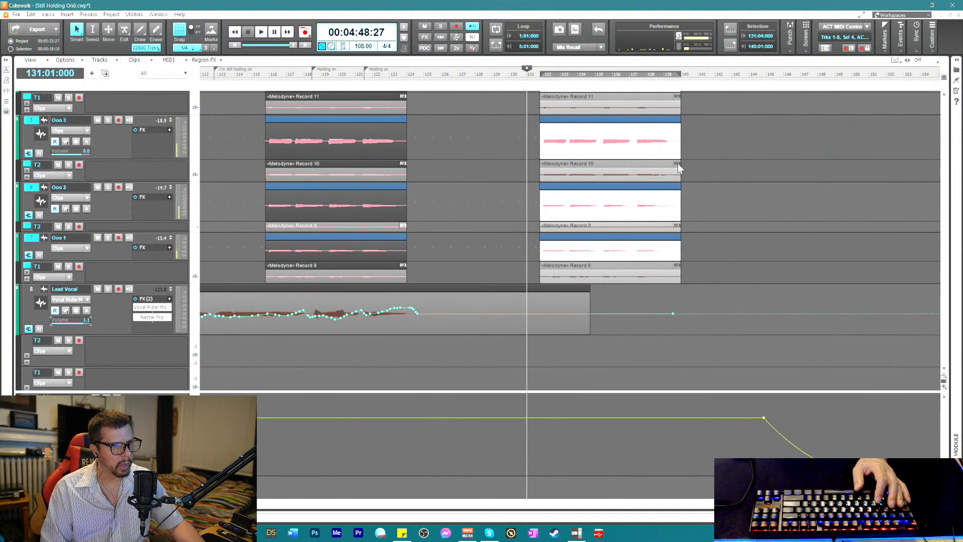
left_click_drag(678, 170, 601, 186)
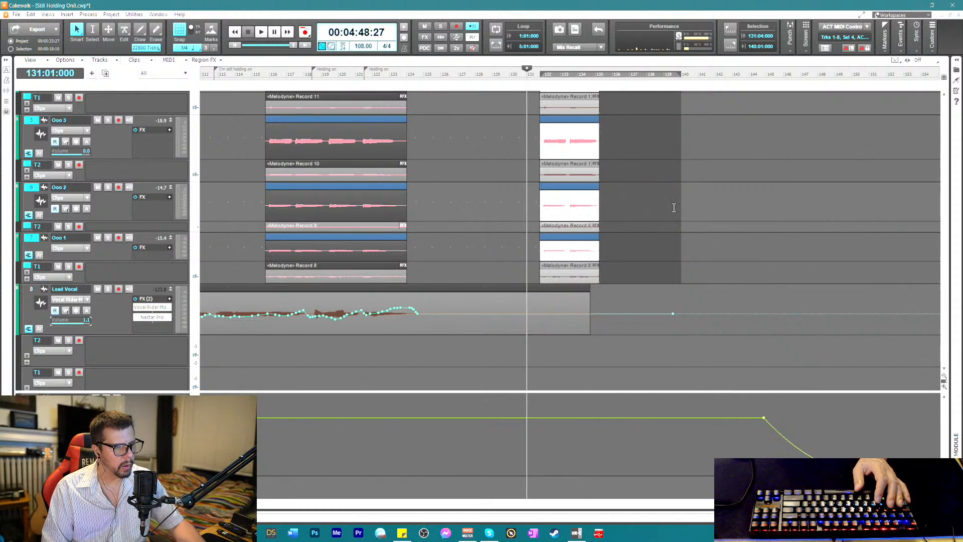
- Play the song from measure 131 to about measure 141 to check the trimmed Ooo clips and the passage following them
key("space")
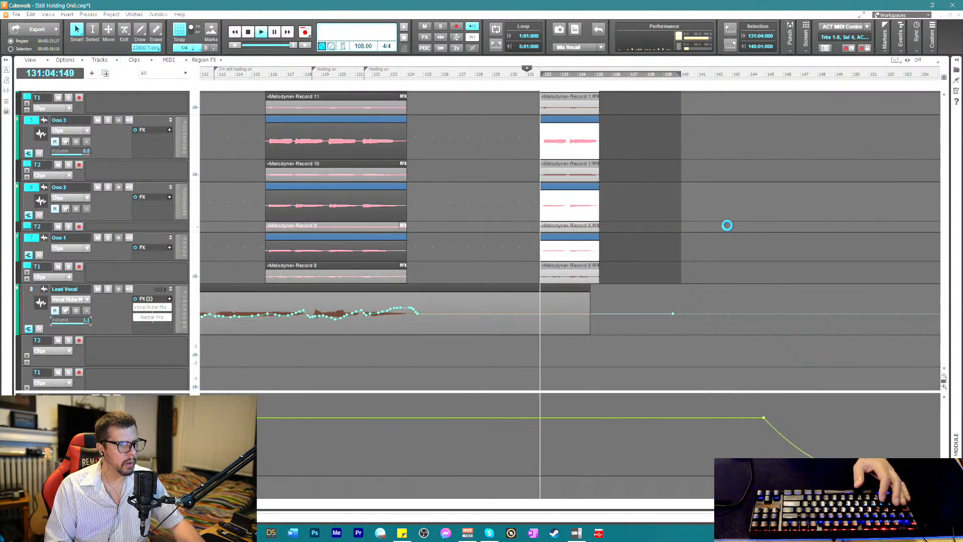
scroll(731, 205, "up", 2)
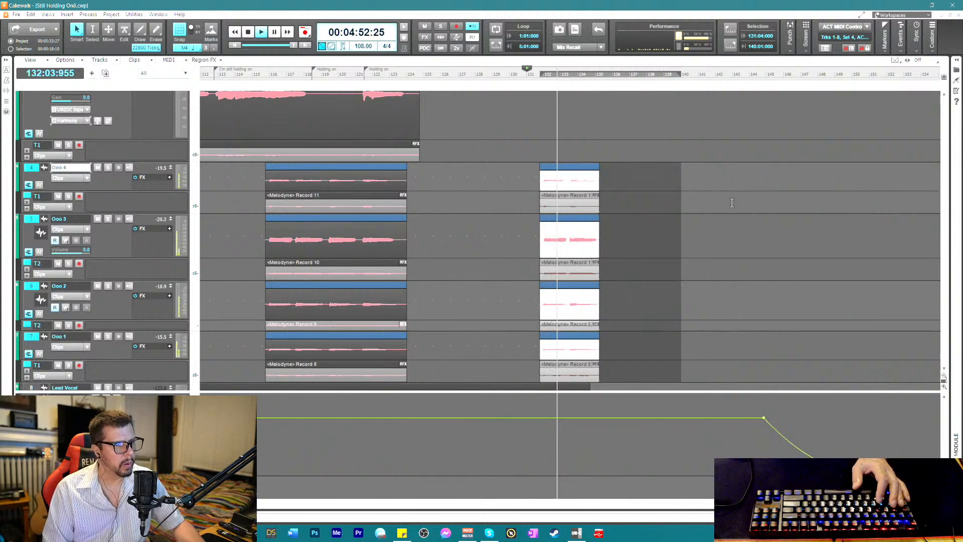
scroll(722, 206, "down", 2)
scroll(718, 206, "up", 1)
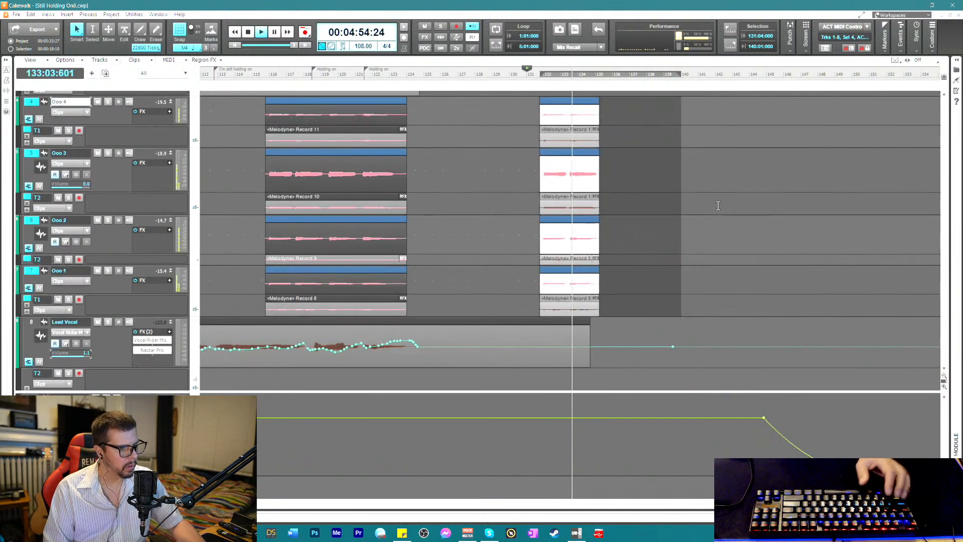
scroll(718, 206, "up", 2)
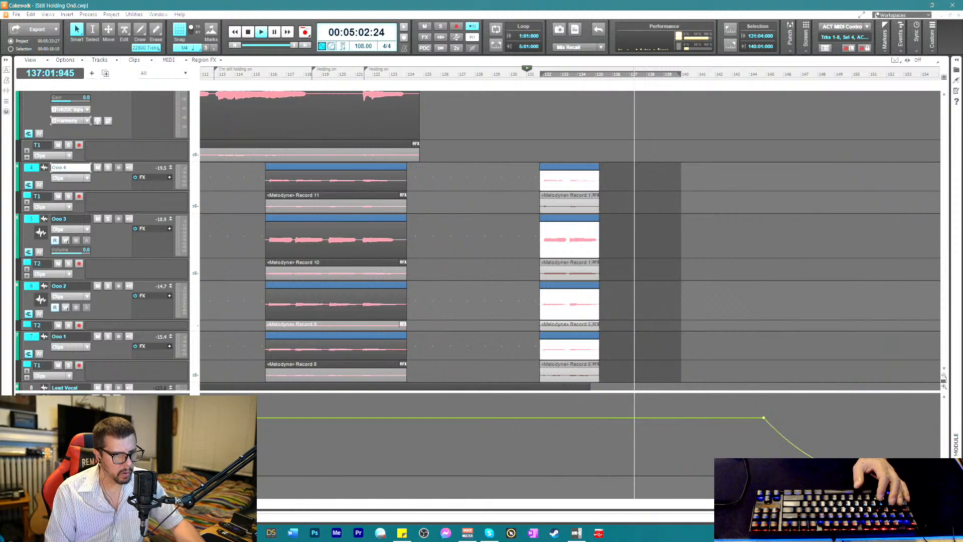
key("ctrl+Left")
key("ctrl+Left")
scroll(771, 307, "down", 3)
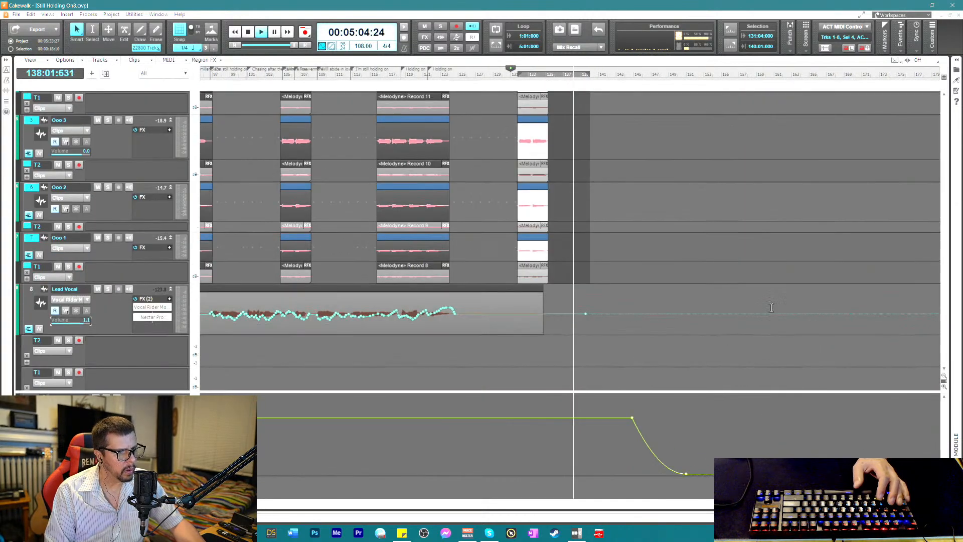
scroll(771, 307, "up", 2)
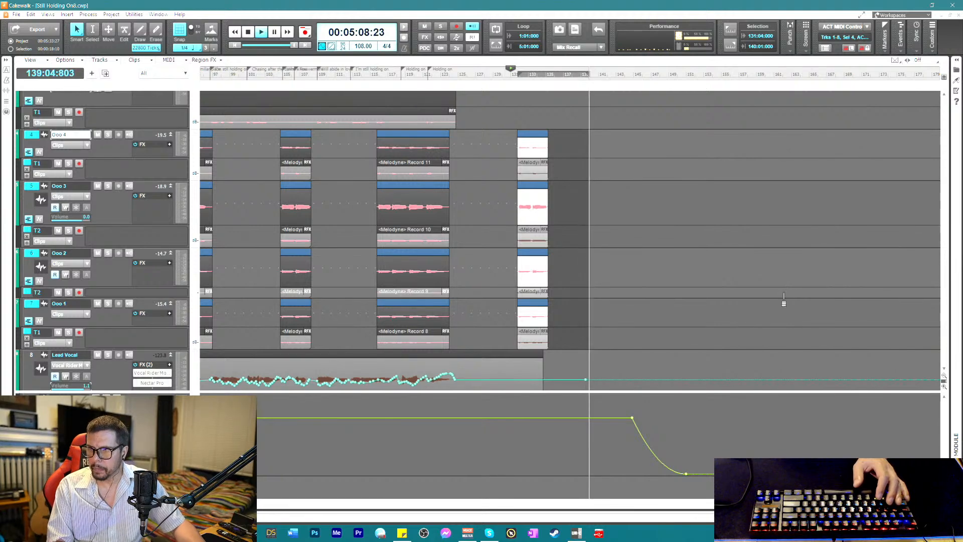
scroll(781, 295, "down", 3)
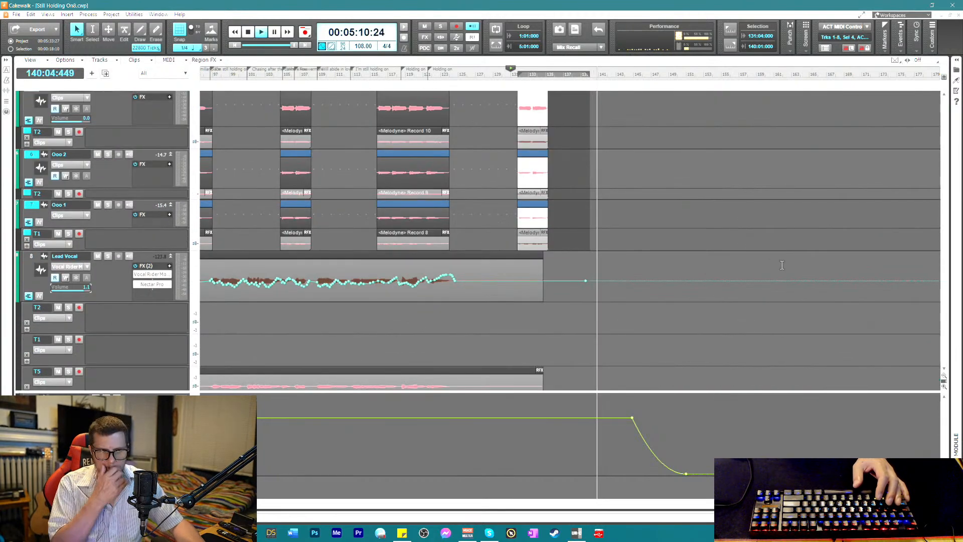
scroll(618, 202, "up", 4)
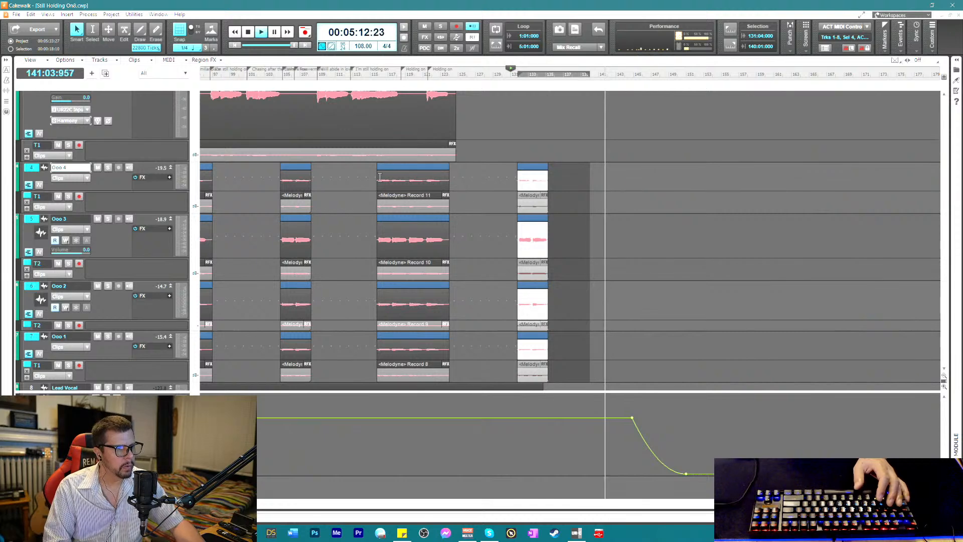
- Copy the four-phrase Ooo clips that start at measure 115 to 139:03:000 on the same tracks
left_click_drag(346, 188, 470, 363)
key("space")
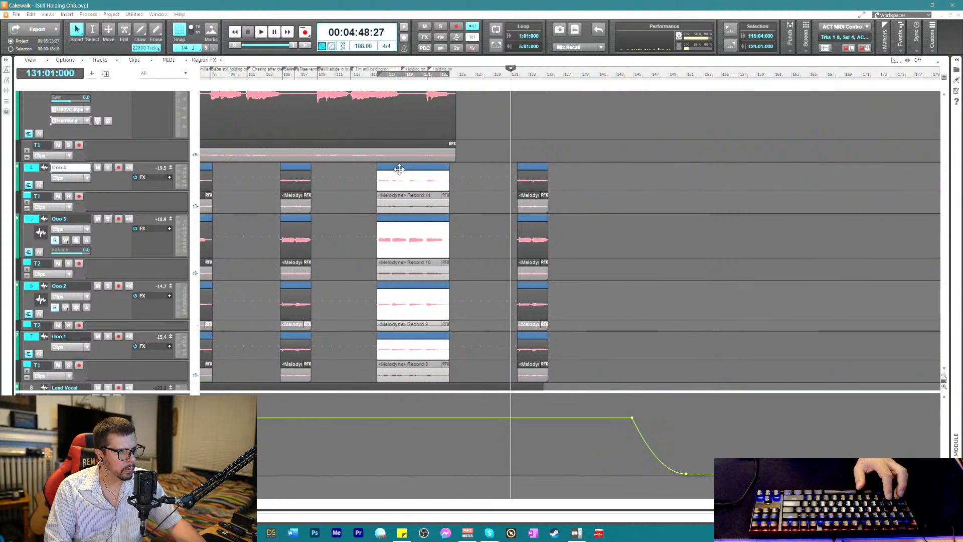
left_click_drag(399, 169, 604, 192)
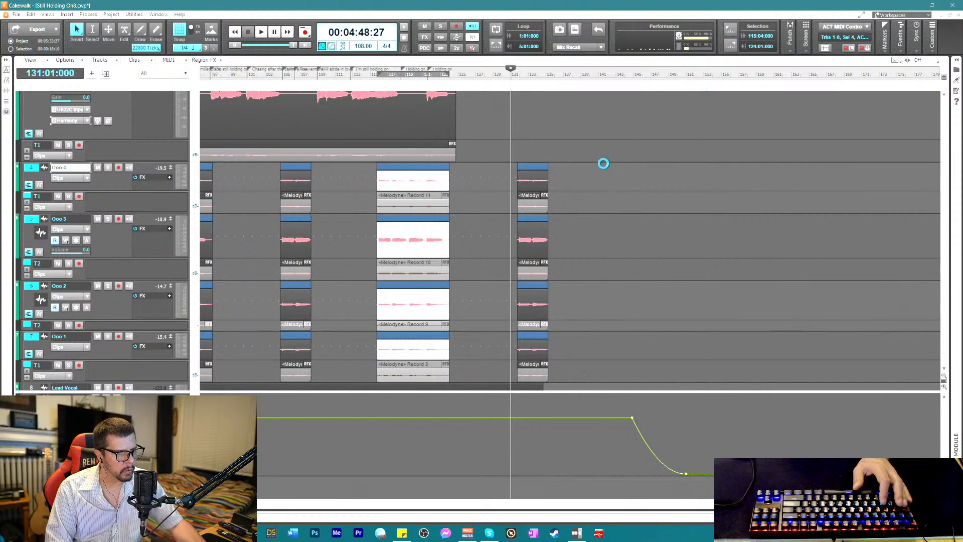
- Play the new Ooo clips from measure 139, move them to start at 142:04:000, and play them back from measure 143
left_click(581, 75)
key("space")
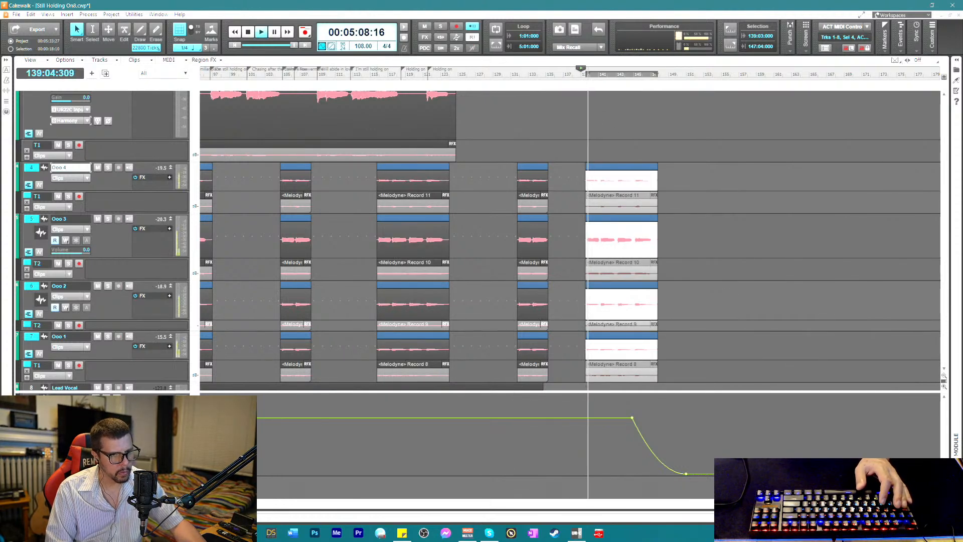
key("ctrl+Right")
key("ctrl+Right")
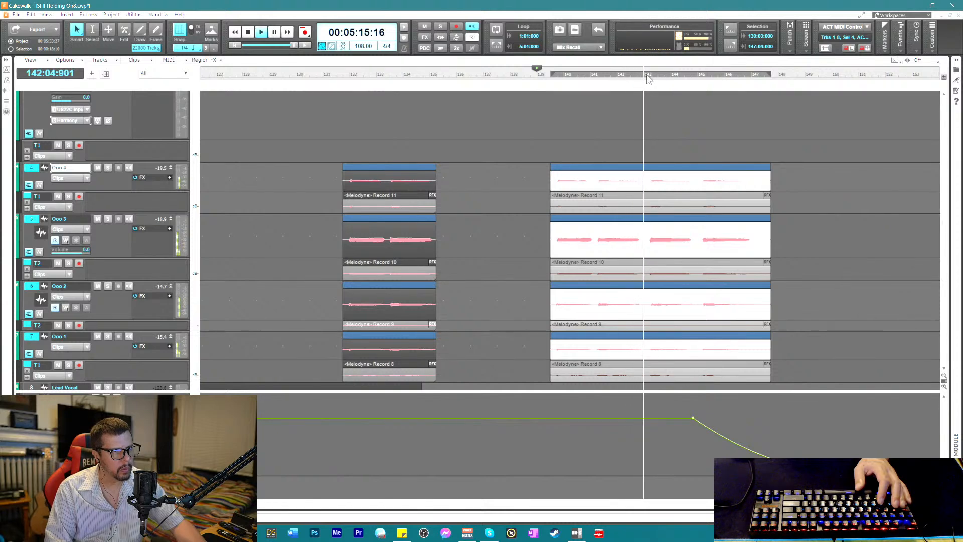
key("space")
left_click(645, 74)
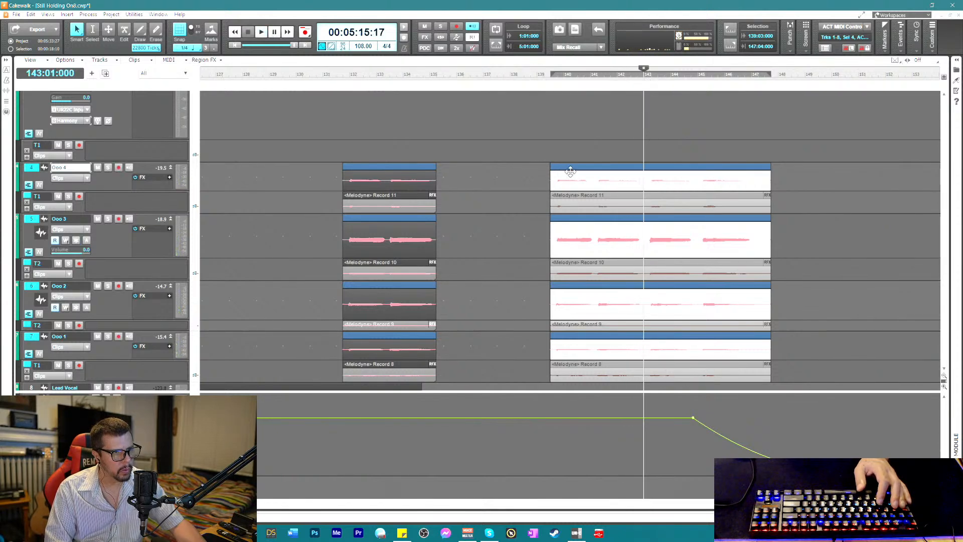
left_click_drag(570, 172, 671, 169)
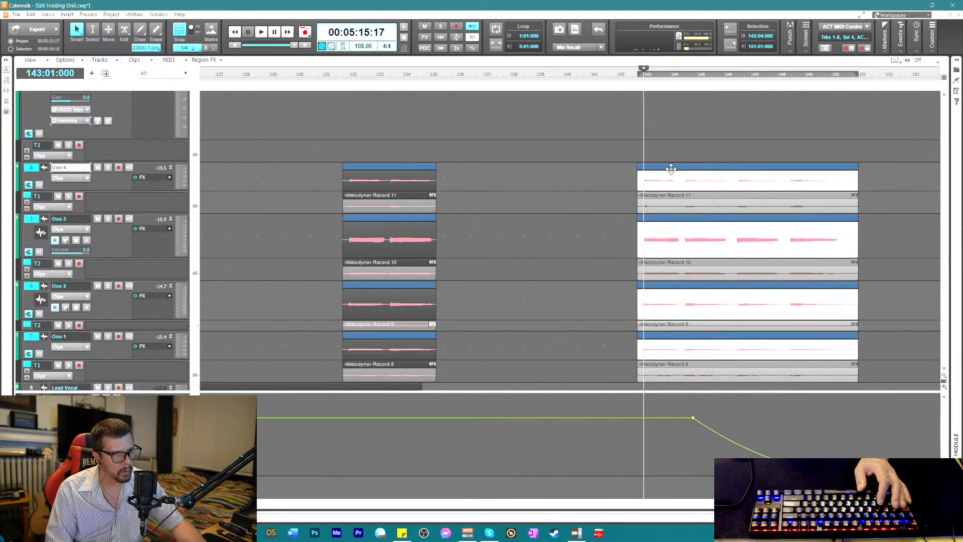
key("space")
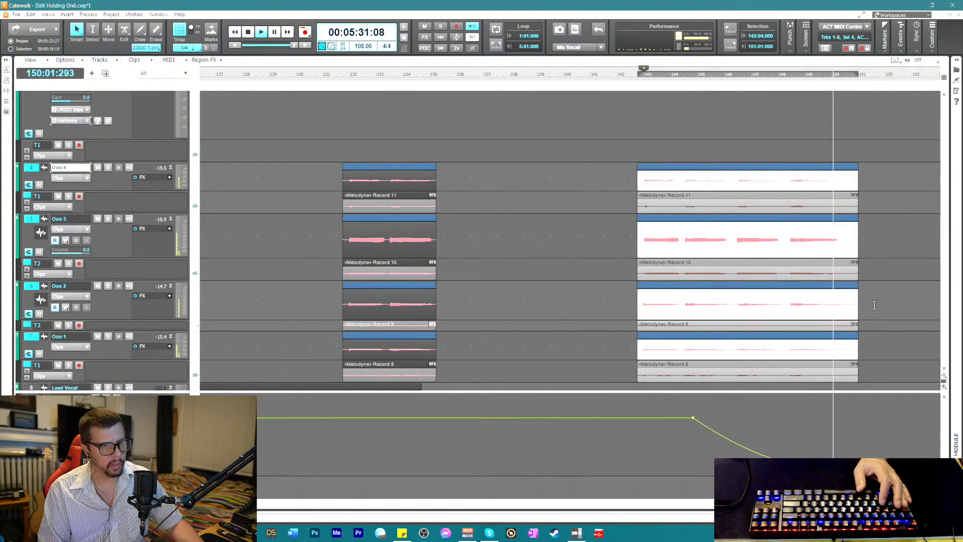
key("space")
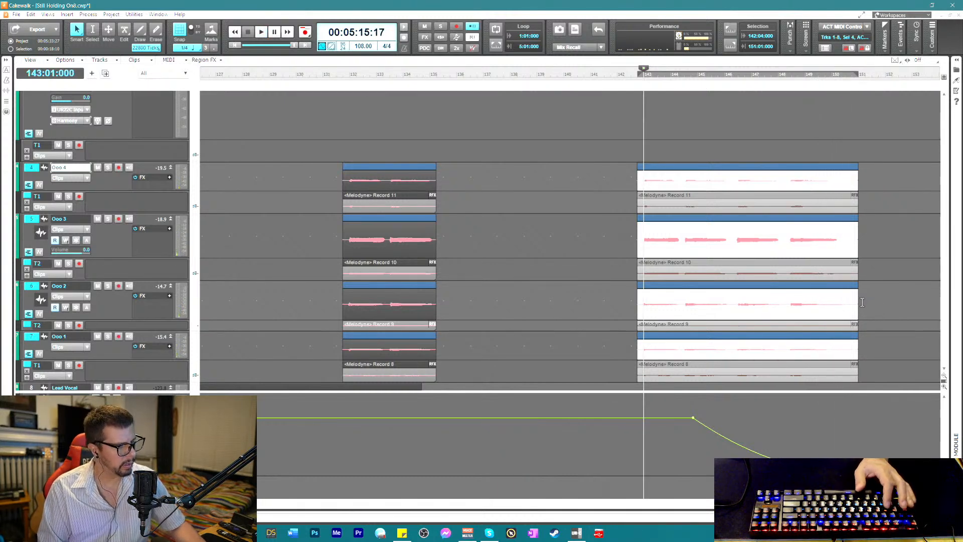
- Play the song from the beginning to about measure 16, and replay the vocal passage from 13:04:000
key("ctrl+Home")
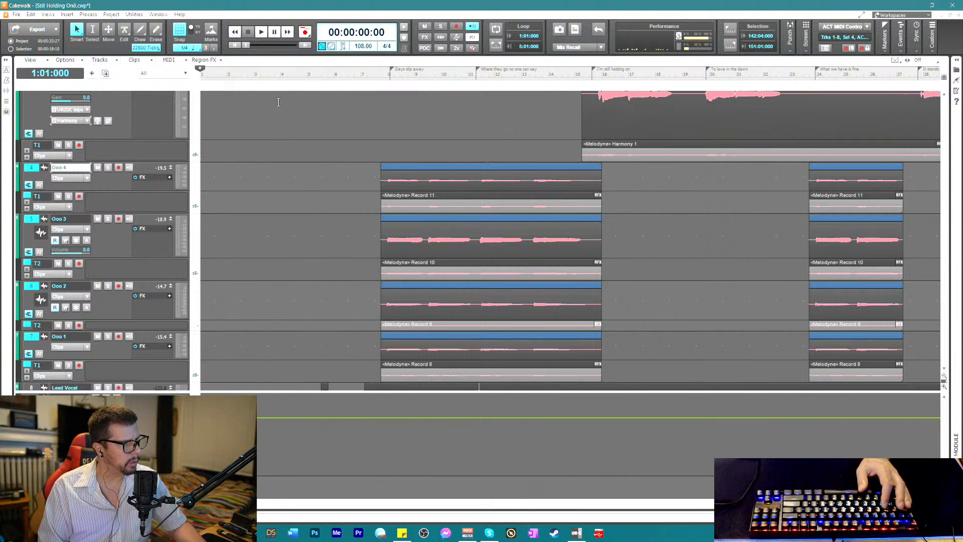
key("space")
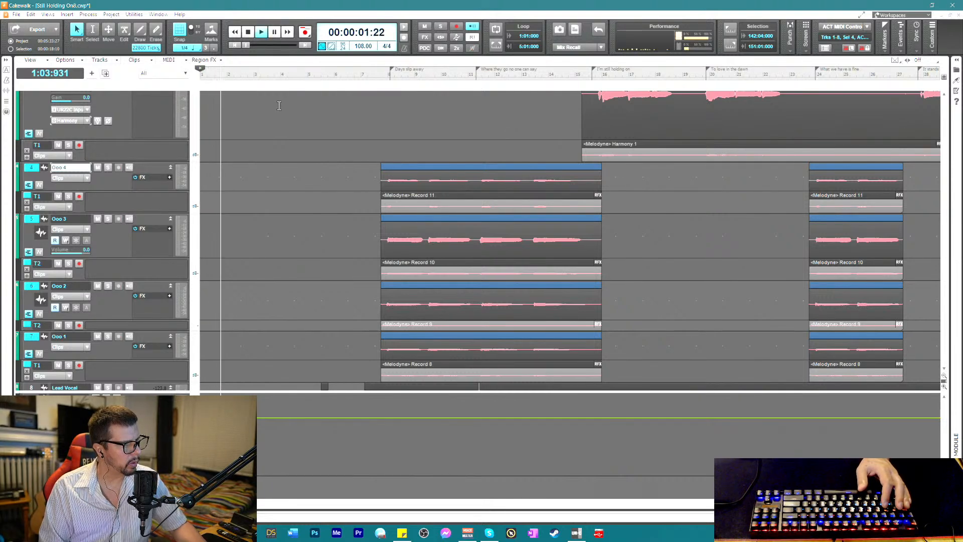
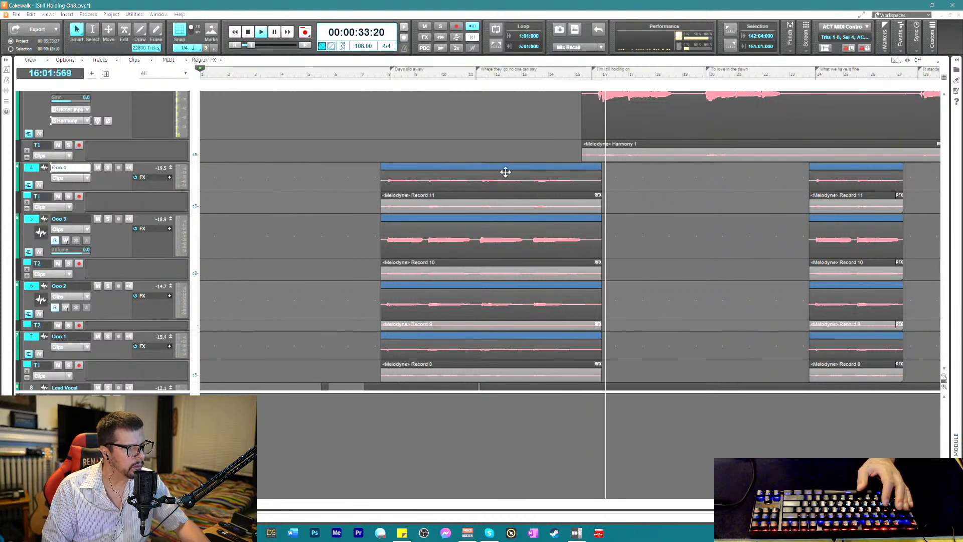
left_click(543, 75)
scroll(551, 251, "down", 6)
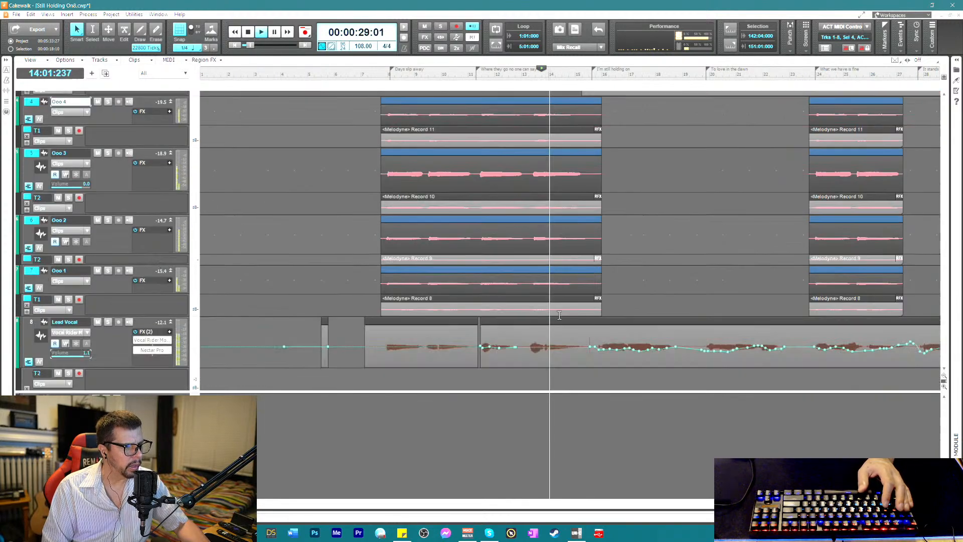
key("space")
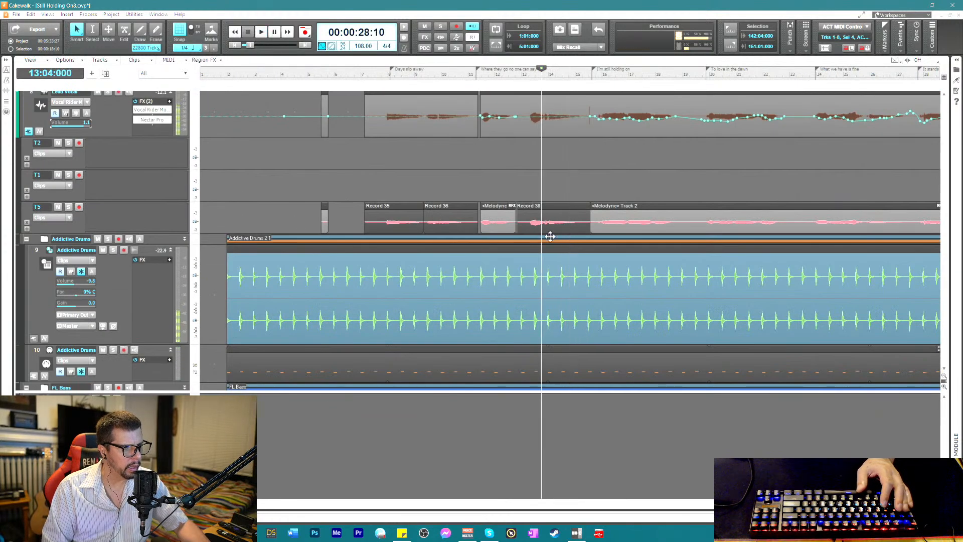
- Remove the Melodyne region effect from the Record 38 clip in the Lead Vocal track's T5 lane, and clear the selection
left_click(530, 230)
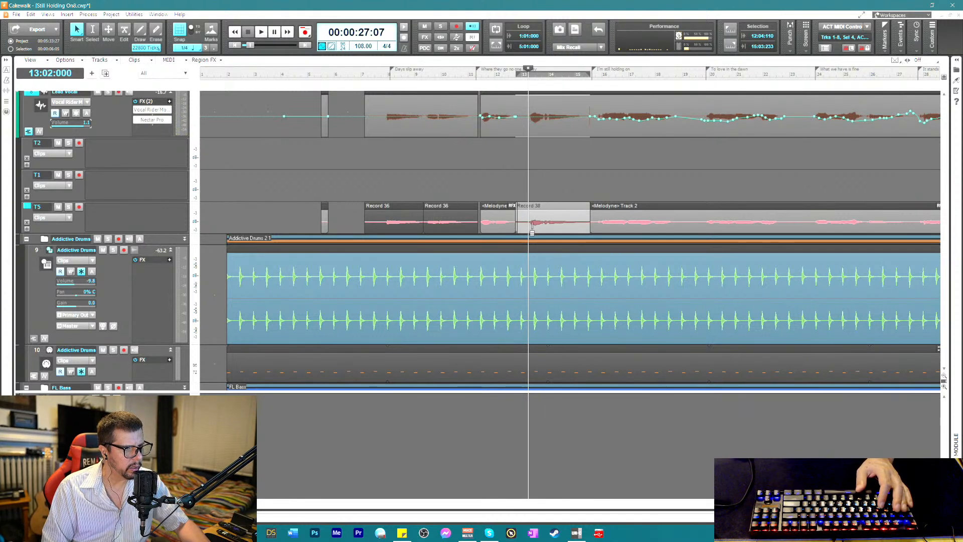
right_click(530, 228)
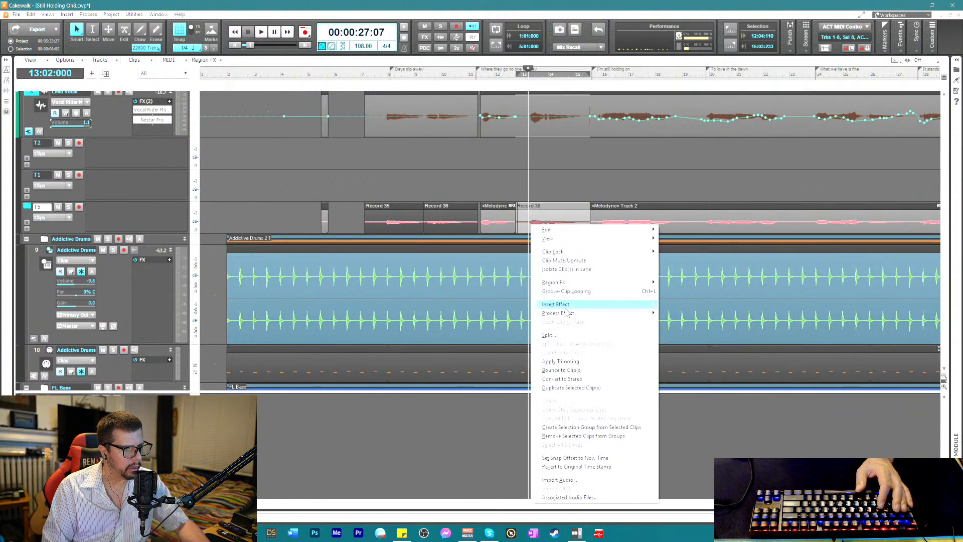
mouse_move(552, 282)
mouse_move(679, 297)
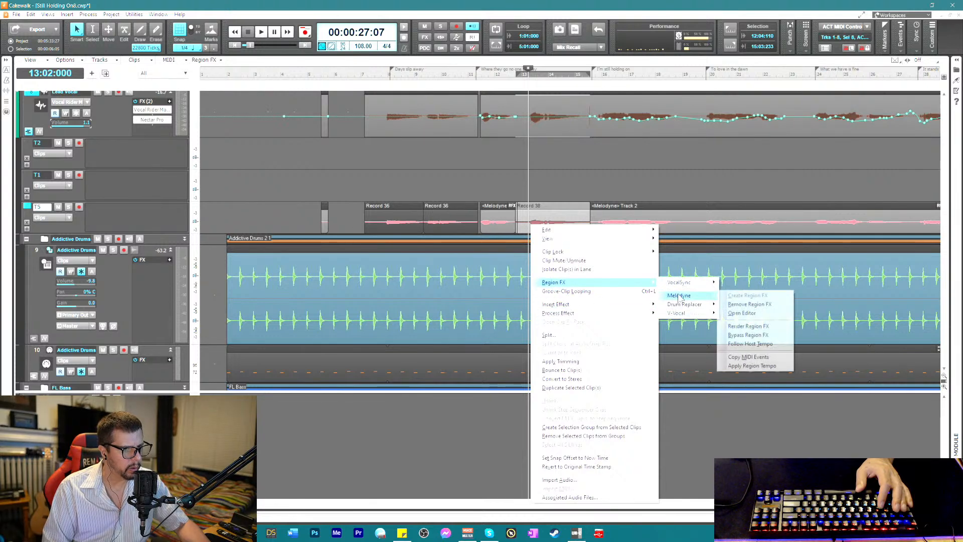
left_click(744, 305)
left_click(630, 161)
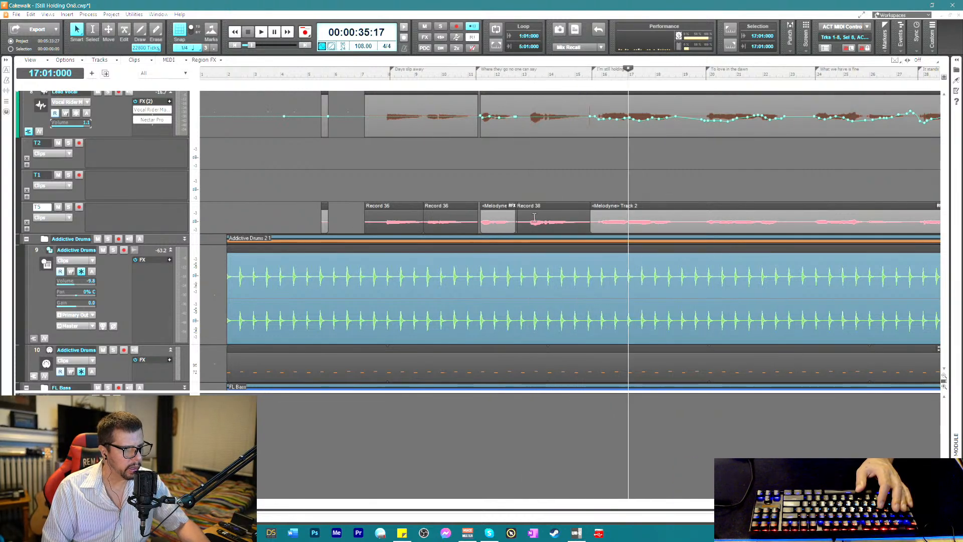
- Show the Inspector for the Record 38 clip in lane T5 and play the vocal from 13:02:000 and 12:04:000
left_click(530, 226)
key("i")
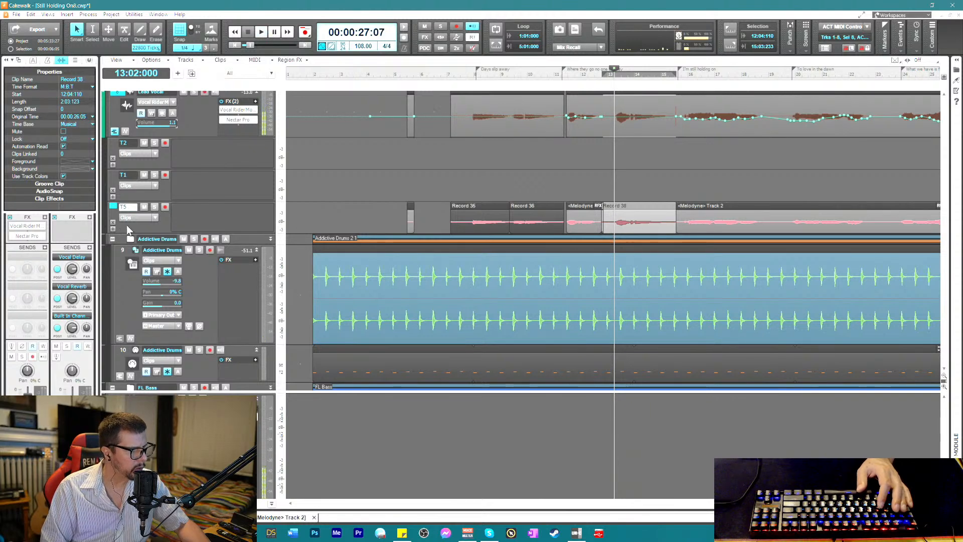
key("space")
key("space")
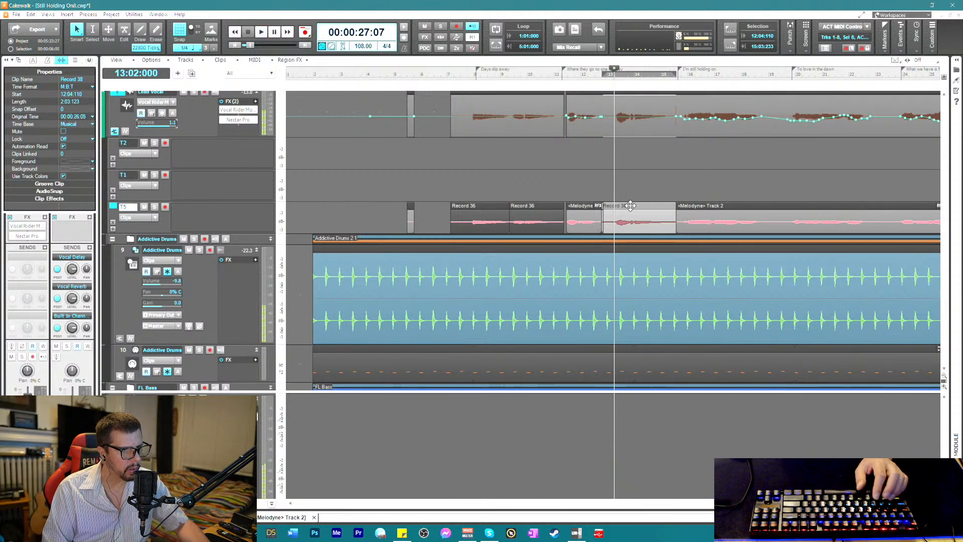
left_click(601, 83)
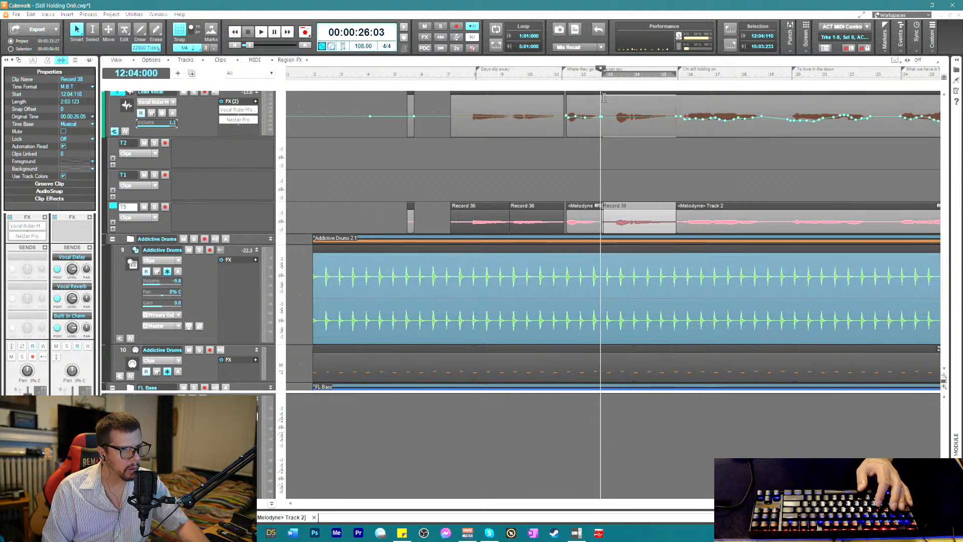
key("space")
key("space")
- Delete the short Melodyne clip at 12:04:110 overlapping the start of Record 38 in lane T5, and play from 12:04:000
key("ctrl+Right")
key("ctrl+Right")
key("ctrl+Right")
key("ctrl+Right")
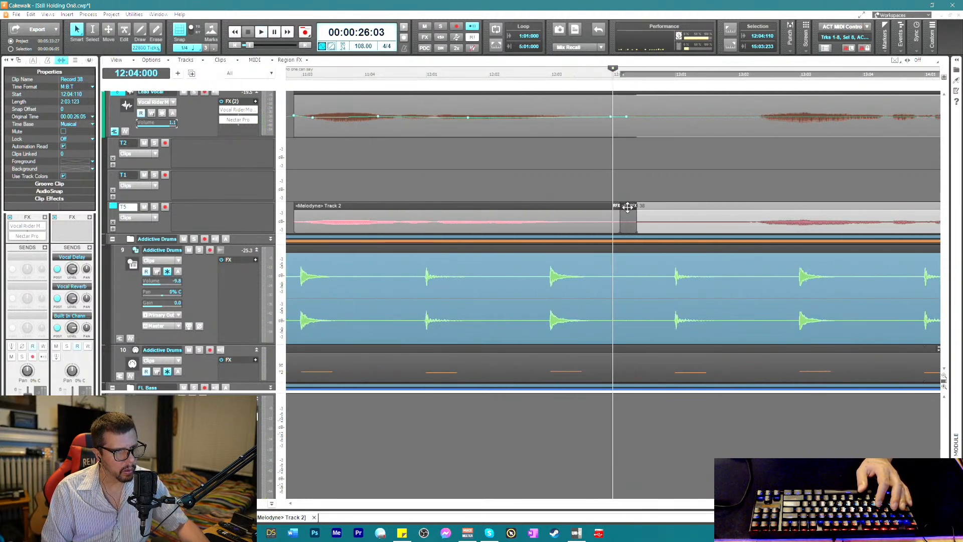
left_click(626, 207)
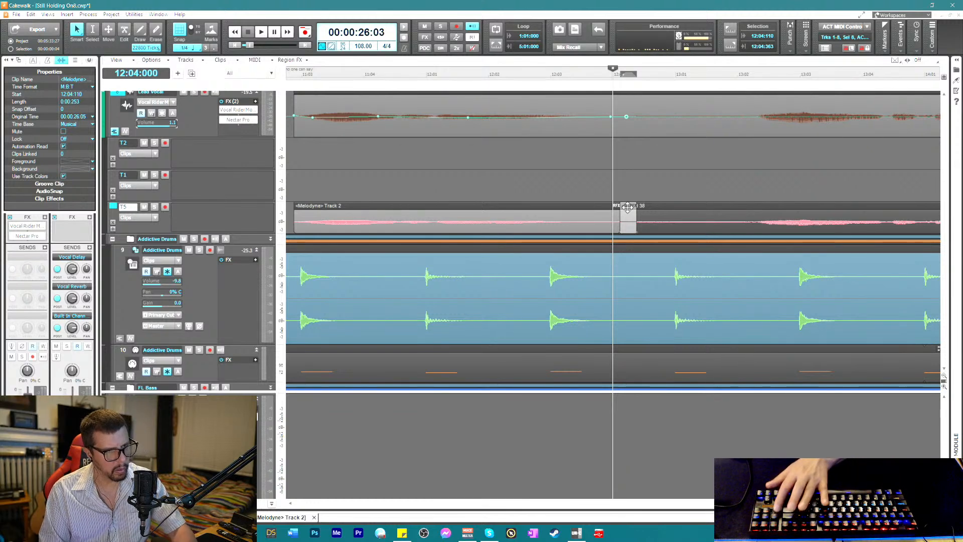
key("Delete")
key("space")
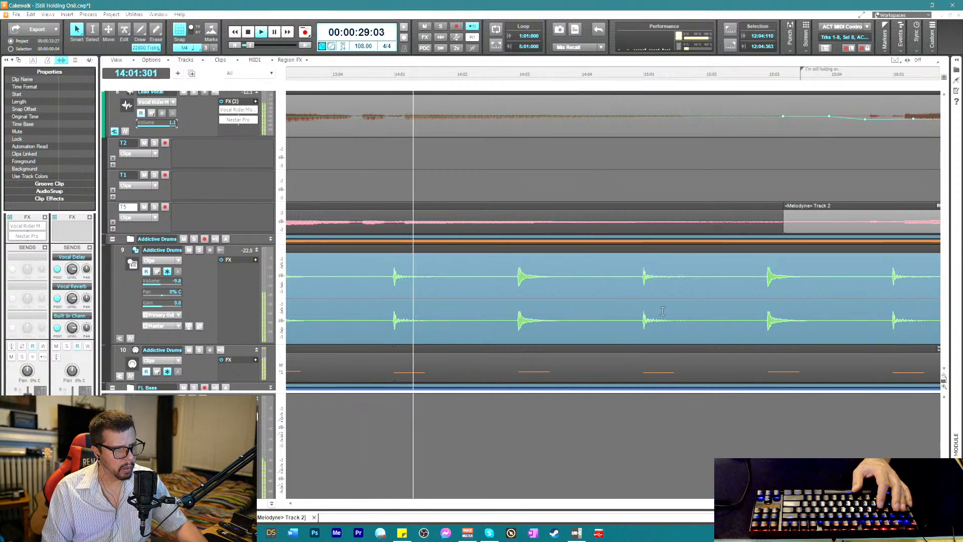
key("space")
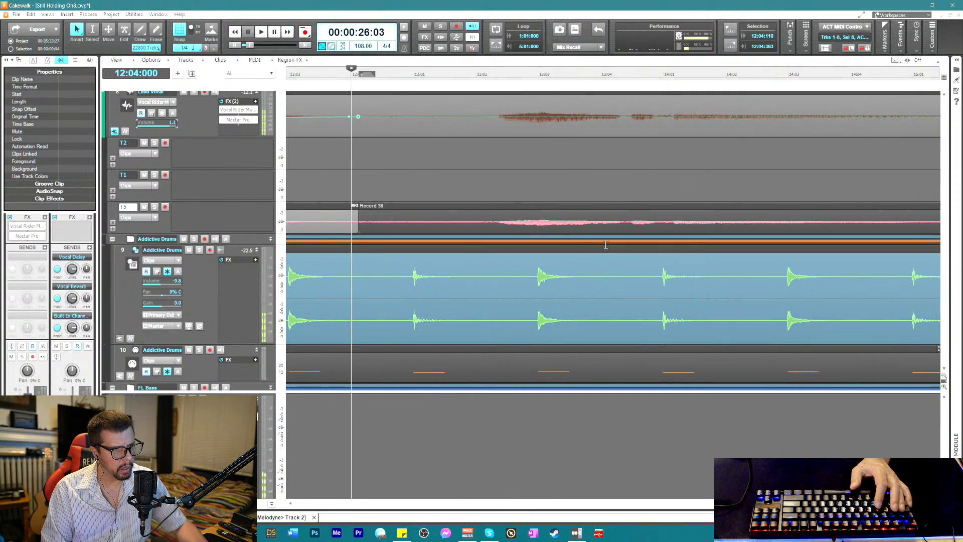
- Create a Melodyne region effect on the Record 38 clip in lane T5
left_click(400, 220)
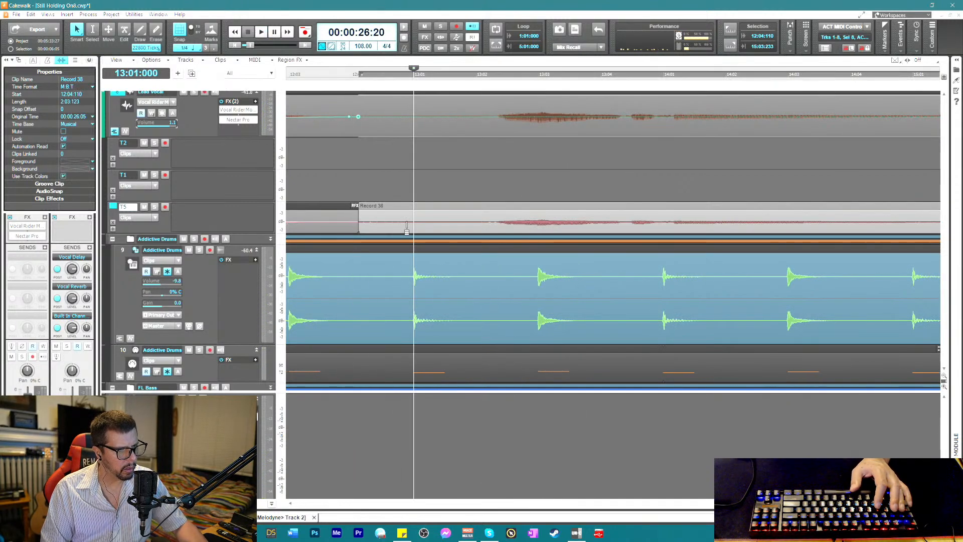
right_click(407, 226)
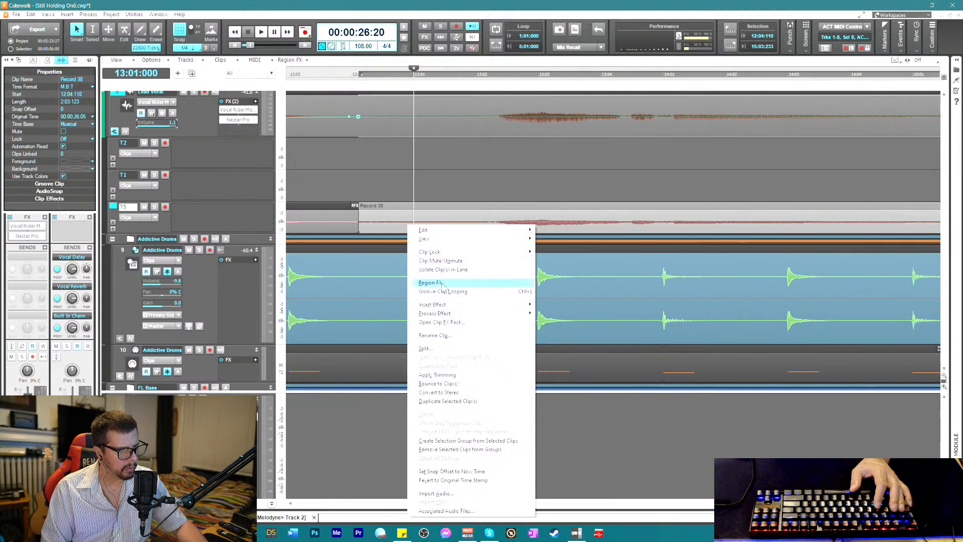
mouse_move(444, 284)
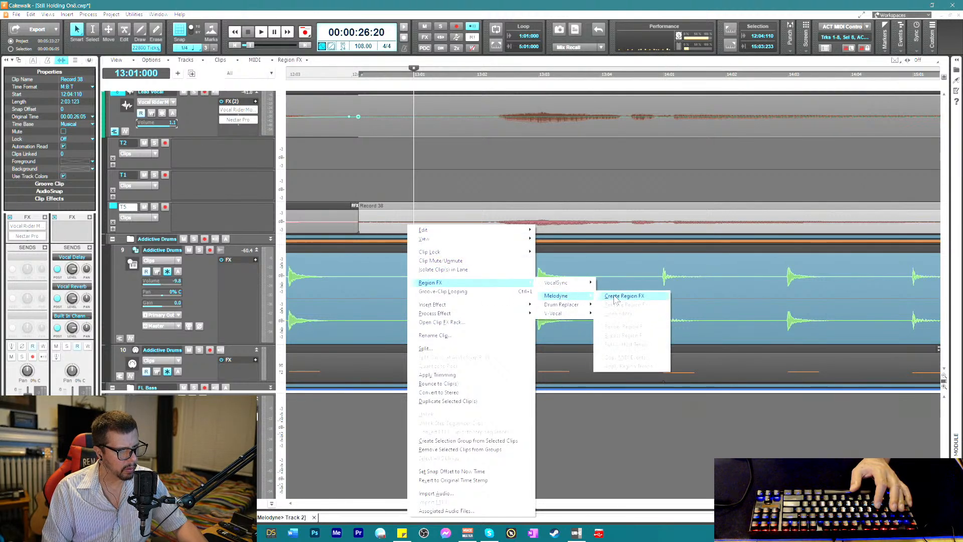
left_click(615, 297)
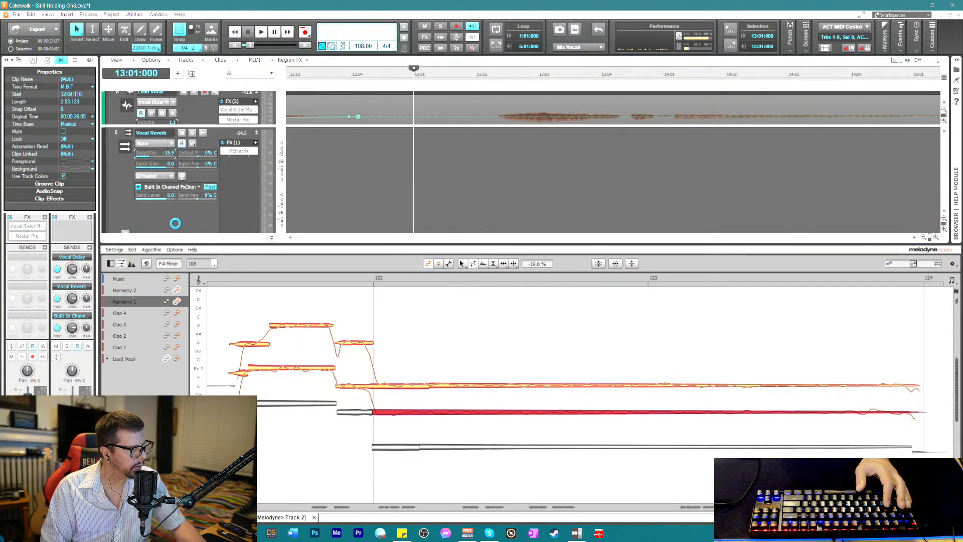
- Make Lead Vocal the edited track in Melodyne and play its phrase from 13:01:000
left_click(177, 358)
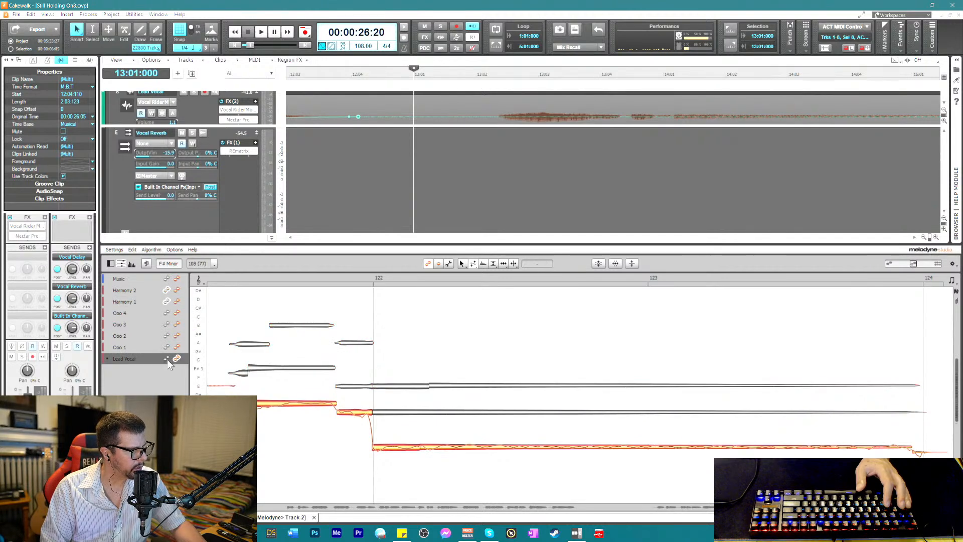
key("space")
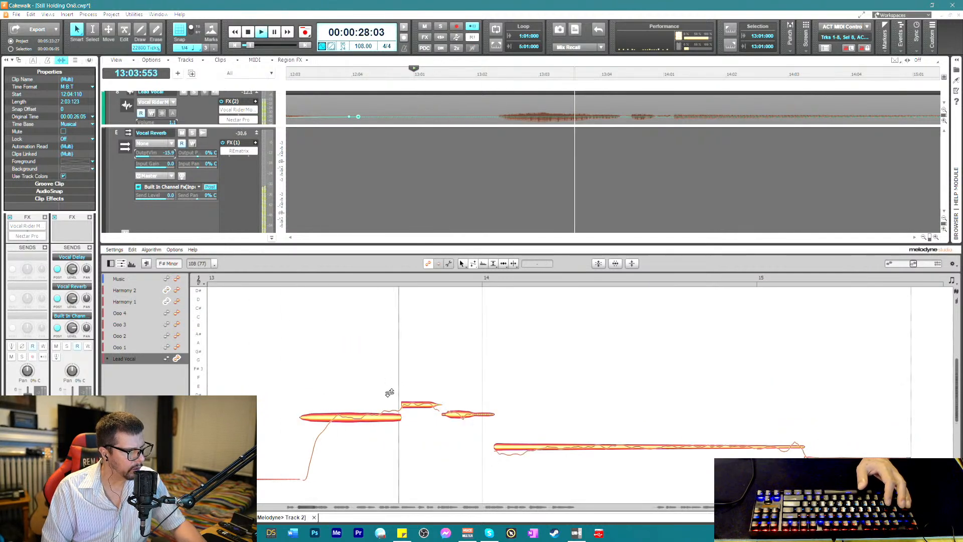
key("space")
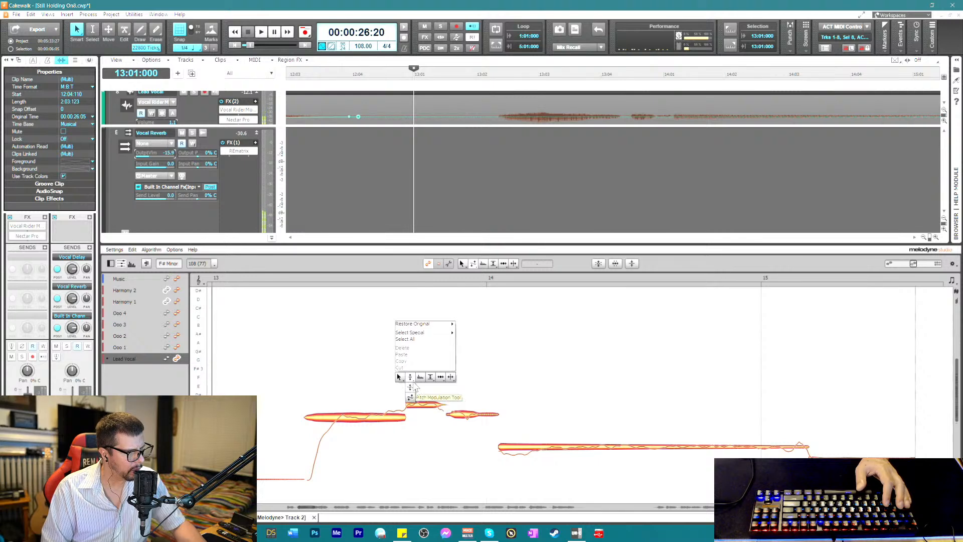
- Select the phrase's first three notes in measure 13, set their amplitude to -1.92 dB with the Amplitude tool, and play the result
left_click(411, 383)
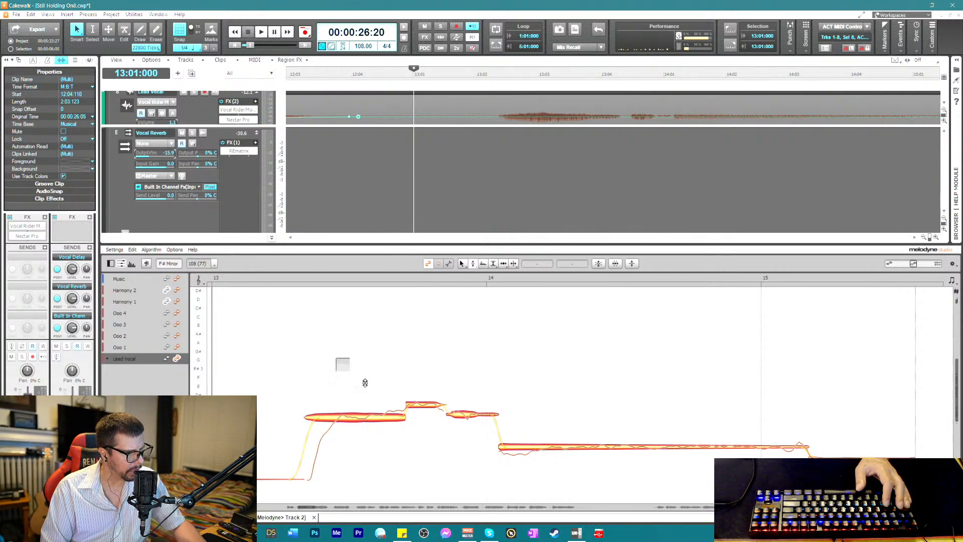
left_click_drag(365, 382, 480, 446)
right_click(376, 423)
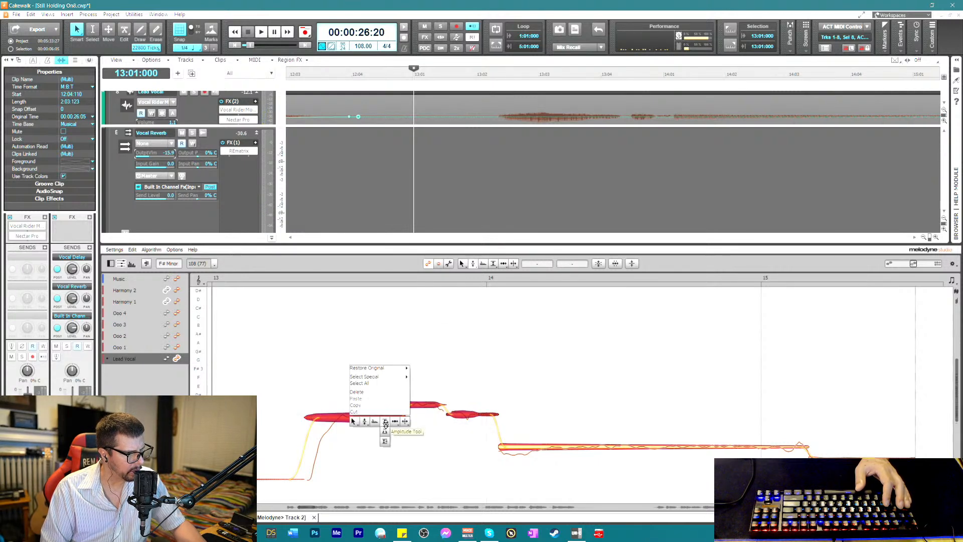
left_click(385, 422)
key("space")
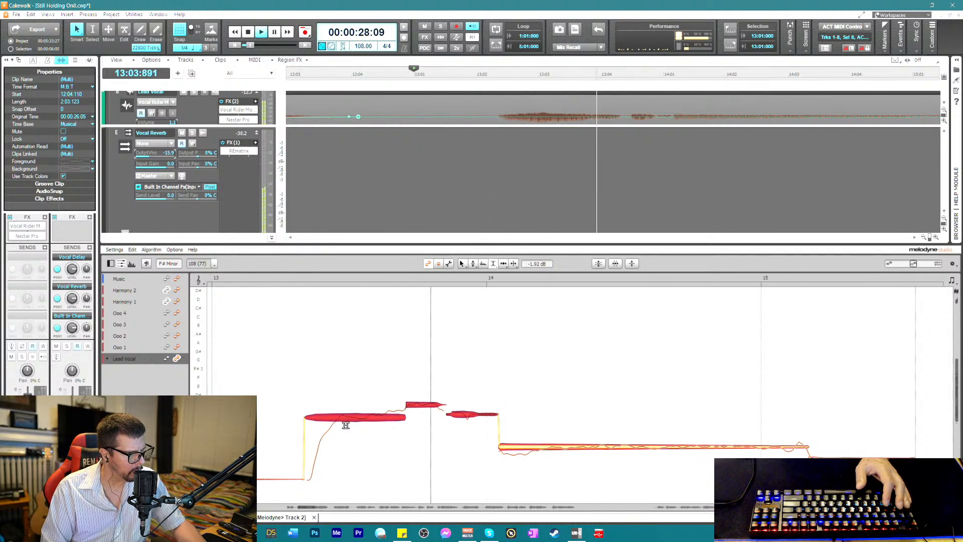
key("space")
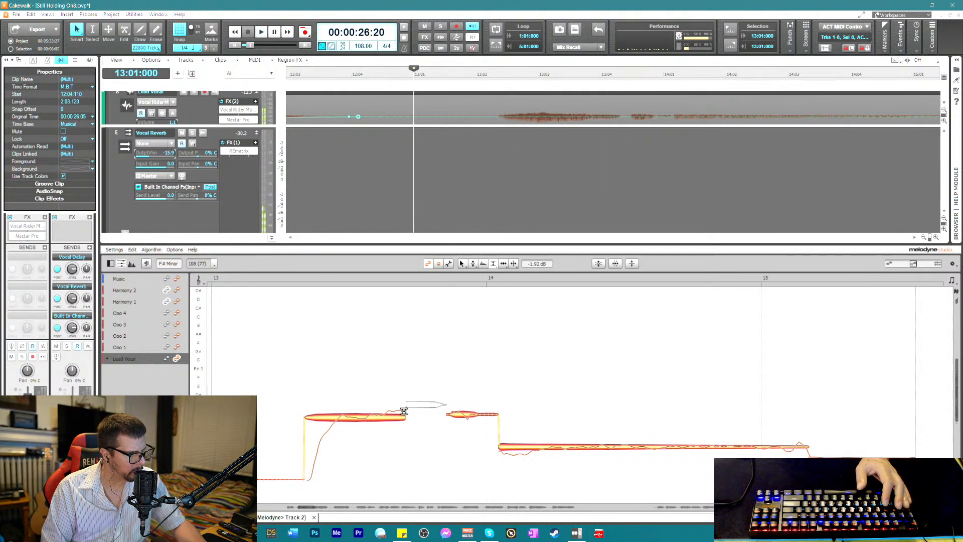
- Adjust the pitch of the phrase's first note with the Pitch tool, tune the second note to D3 at 0 ct, and play both
right_click(409, 406)
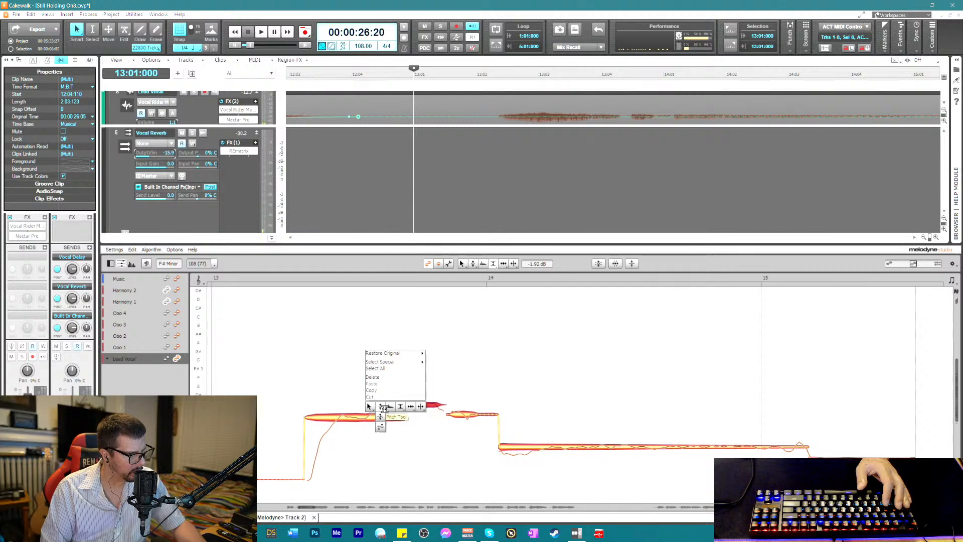
left_click(384, 407)
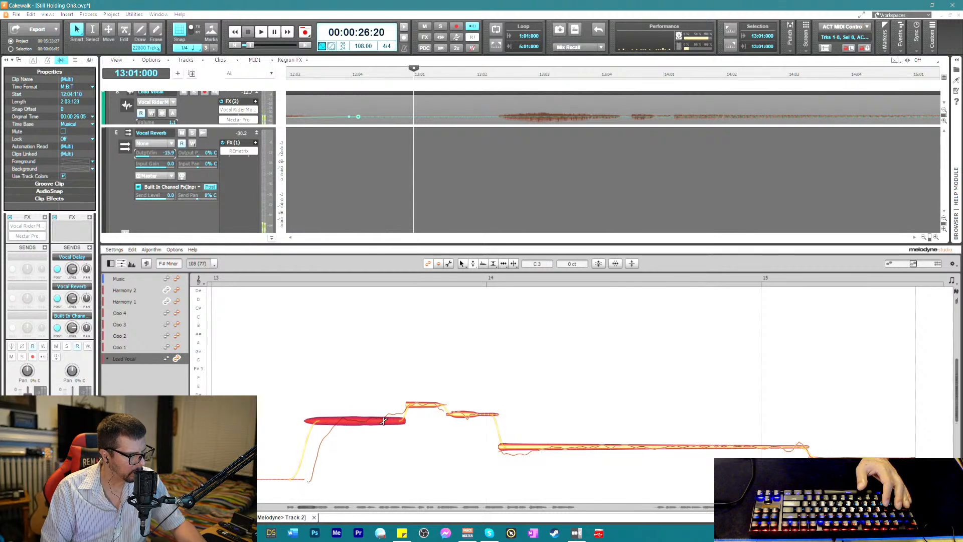
key("space")
key("space")
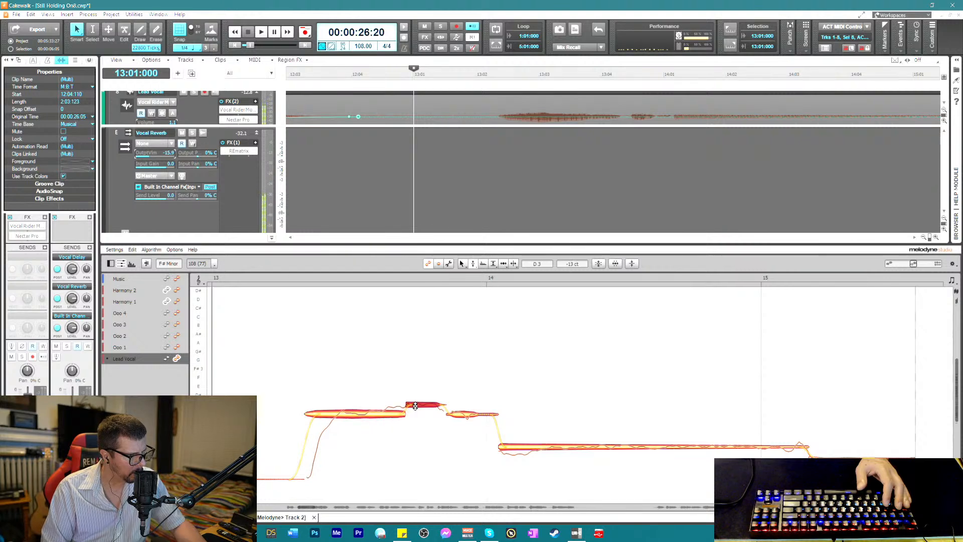
key("space")
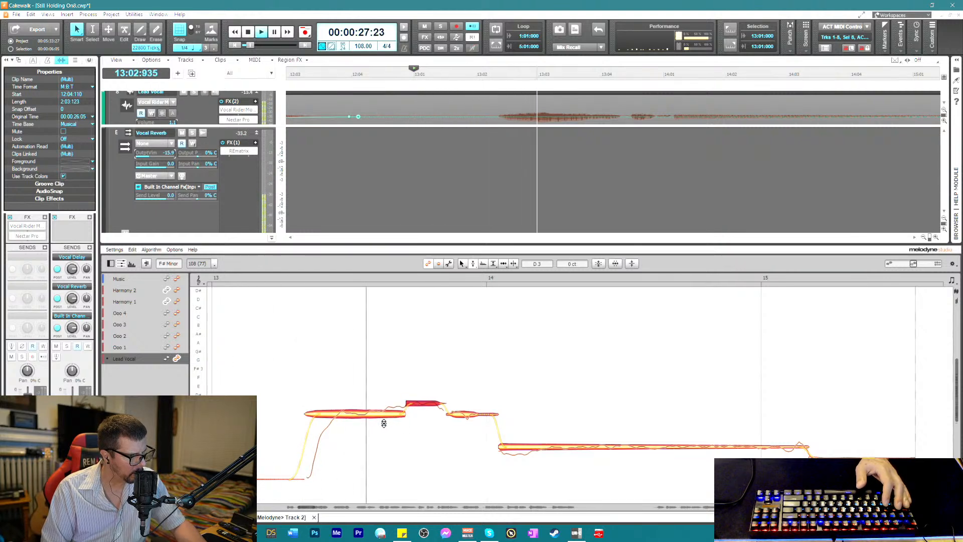
key("space")
- Lower the formants of the phrase's first two notes with the Formant tool, setting the first note to -56 ct, and check by playback
right_click(365, 415)
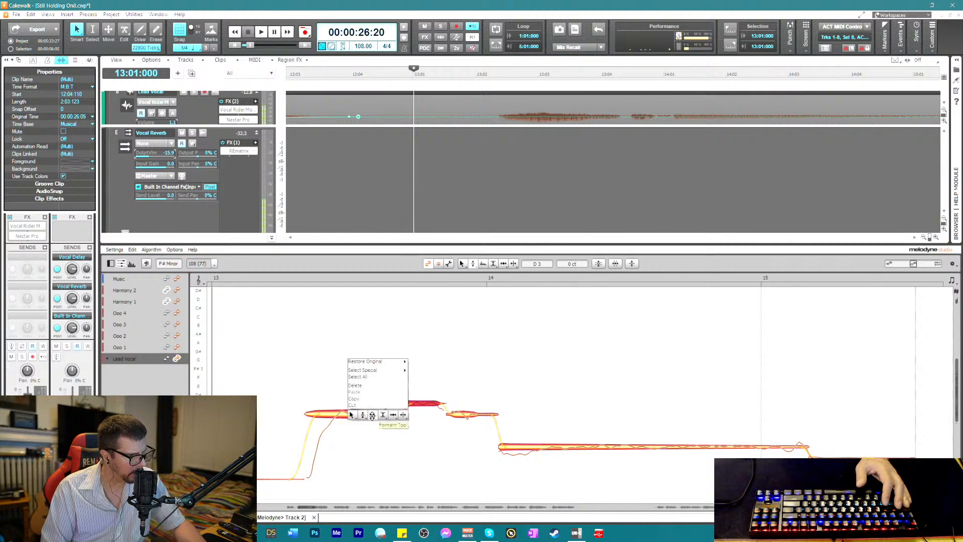
left_click(373, 415)
left_click(401, 414)
key("space")
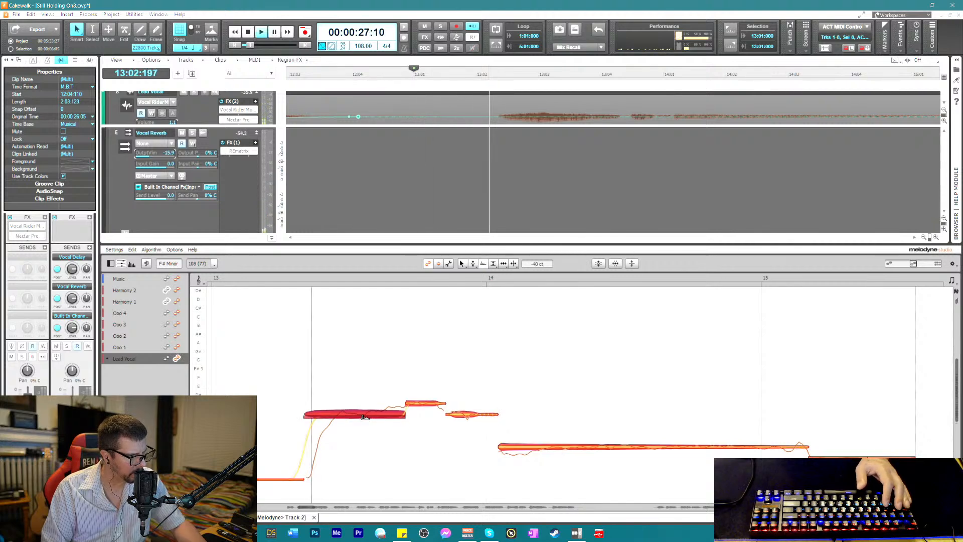
left_click(407, 403)
key("space")
key("space")
left_click(369, 415)
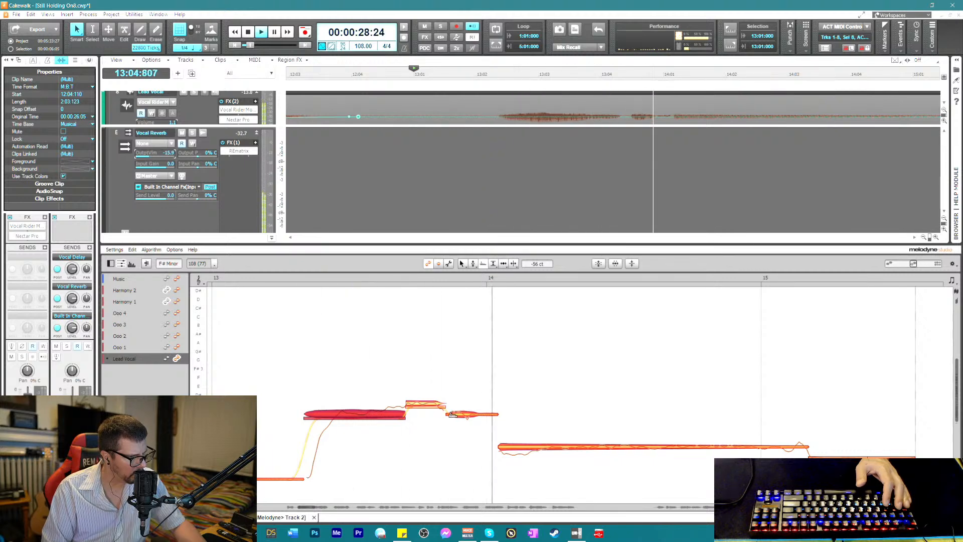
key("space")
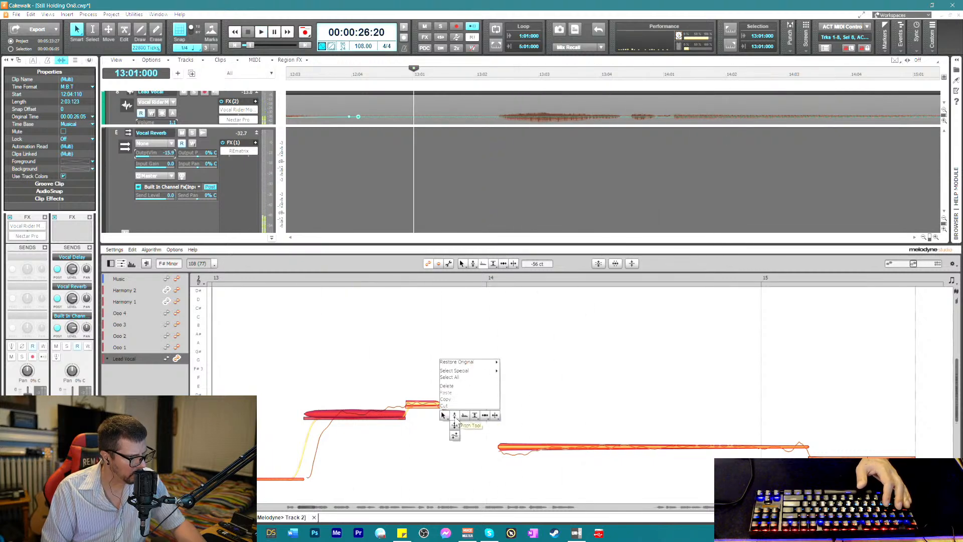
- Tune the third note, just before measure 14, to C#3 at 0 ct with the Pitch tool and play the phrase
left_click(455, 422)
key("space")
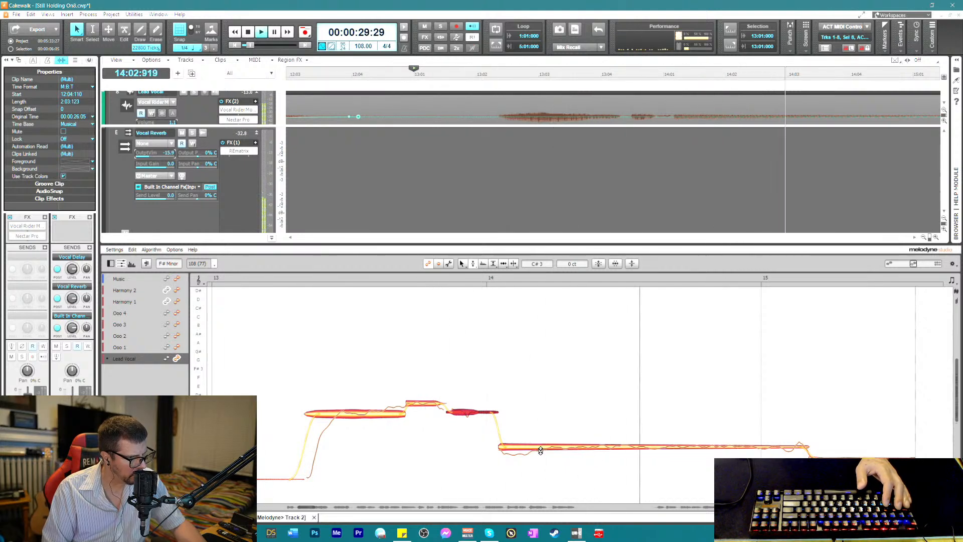
key("space")
- Split the long sustained note shortly after its start in measure 14, and tune its longer part to A2 at 0 ct
right_click(542, 446)
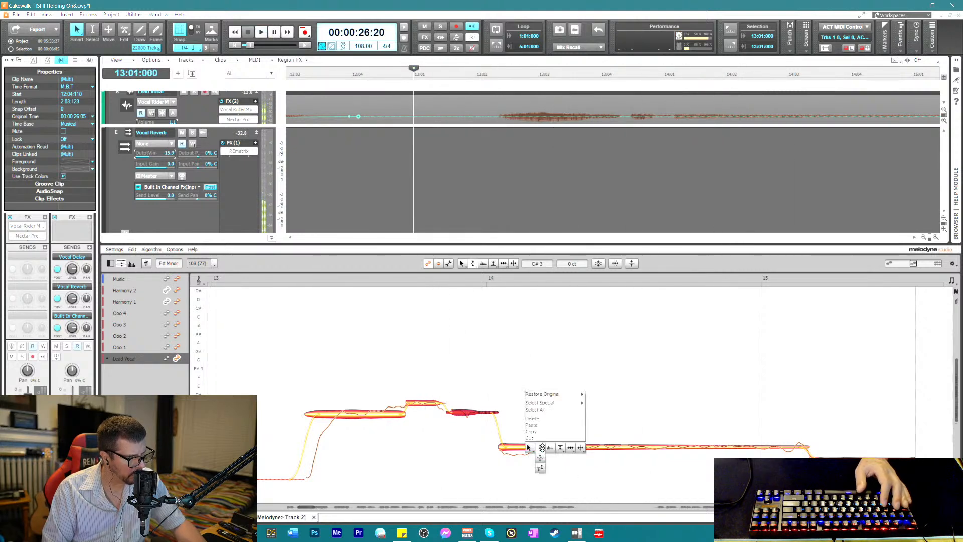
left_click(551, 446)
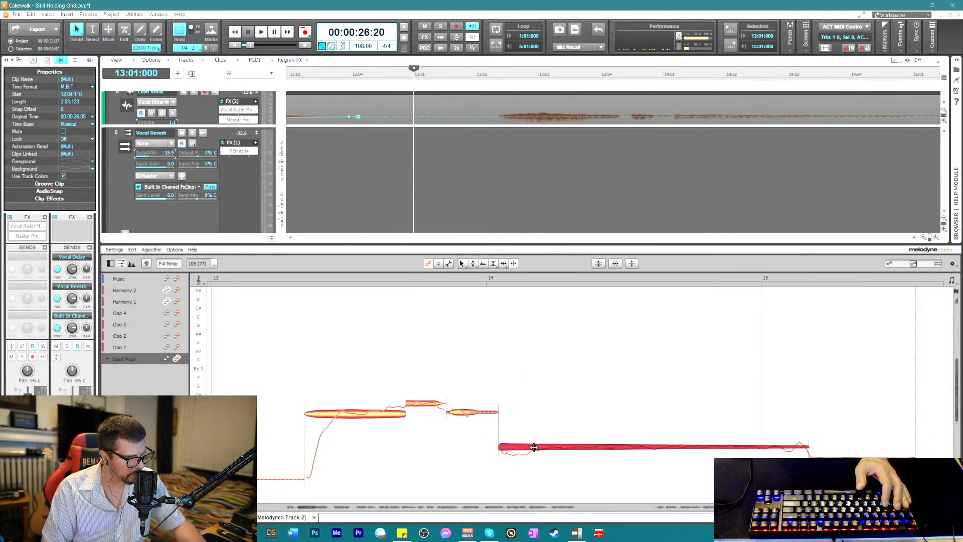
double_click(534, 446)
right_click(493, 435)
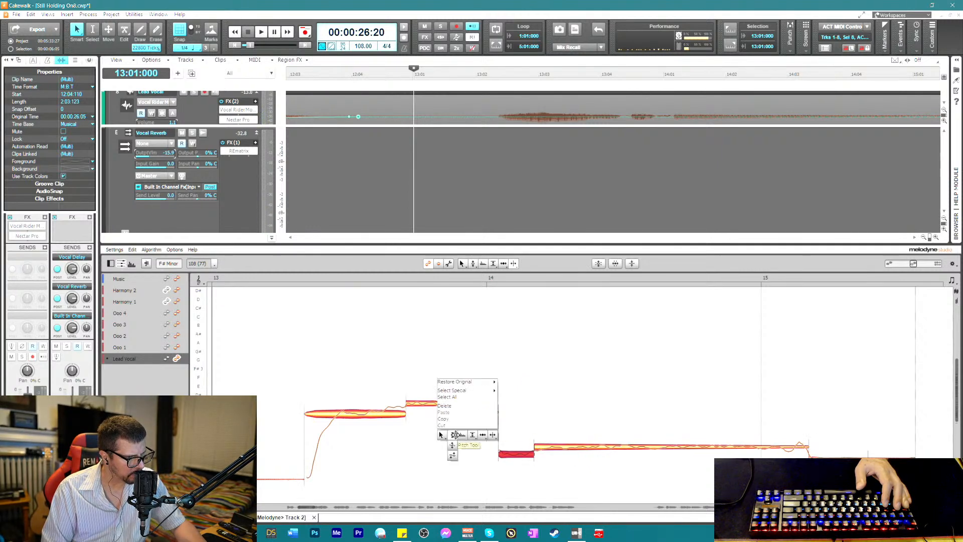
left_click(455, 435)
left_click(553, 445)
- Set the pitch modulation of the long sustained note to 2.0% and play the phrase
right_click(553, 446)
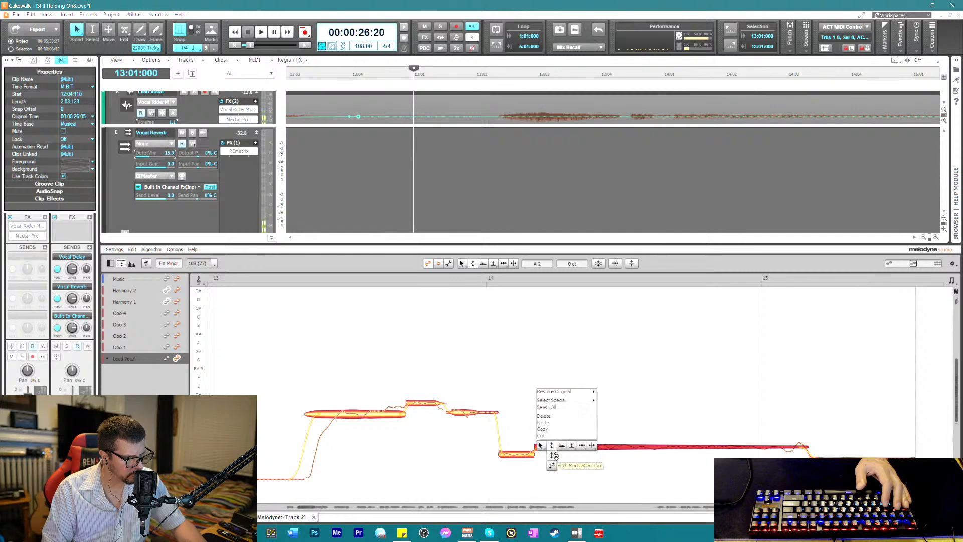
left_click(552, 464)
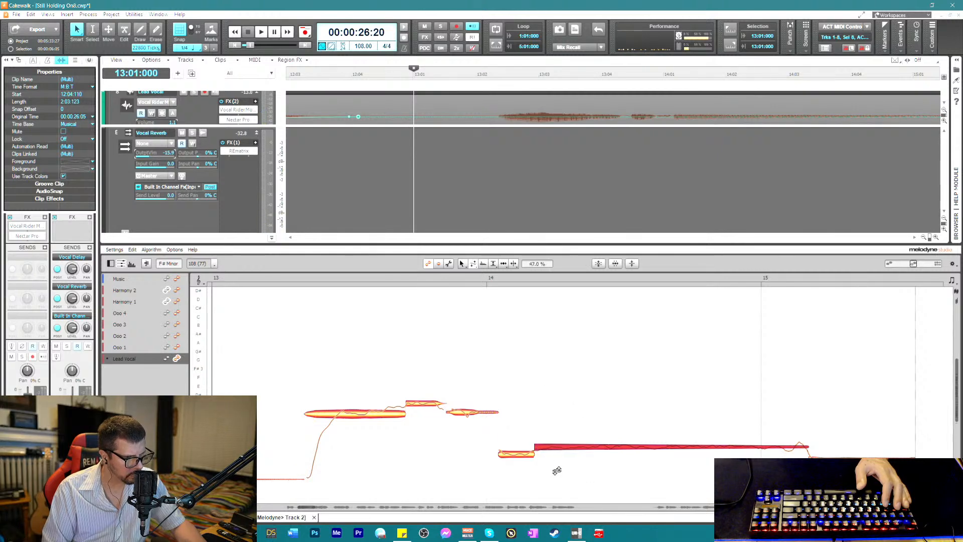
key("space")
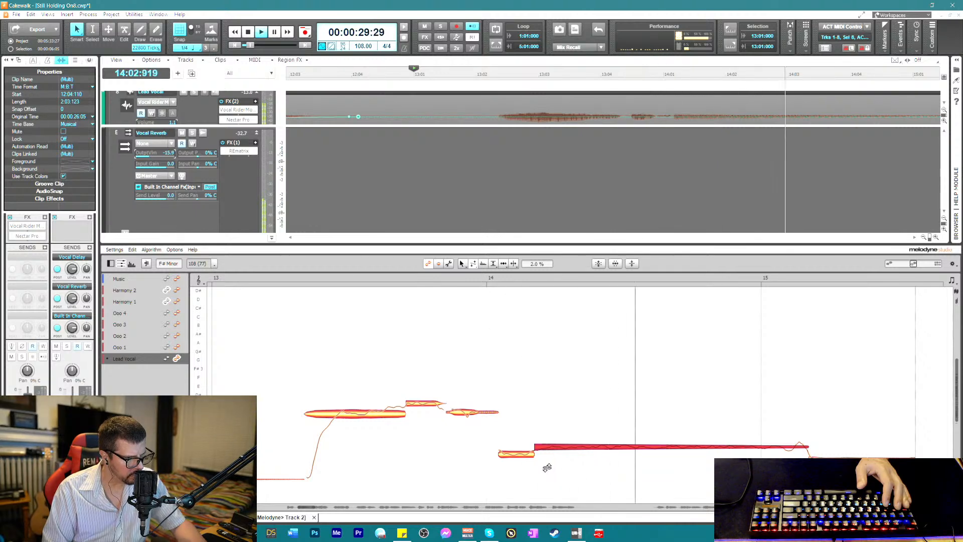
key("space")
- Raise the short split-off note at the start of measure 14 to A2 at +9 ct with the Pitch tool
right_click(488, 438)
left_click(487, 433)
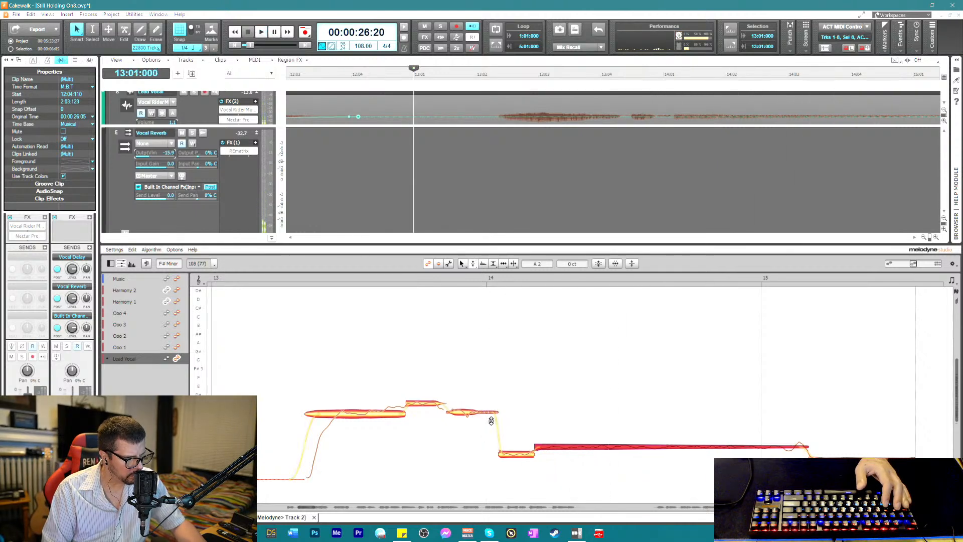
left_click(508, 450)
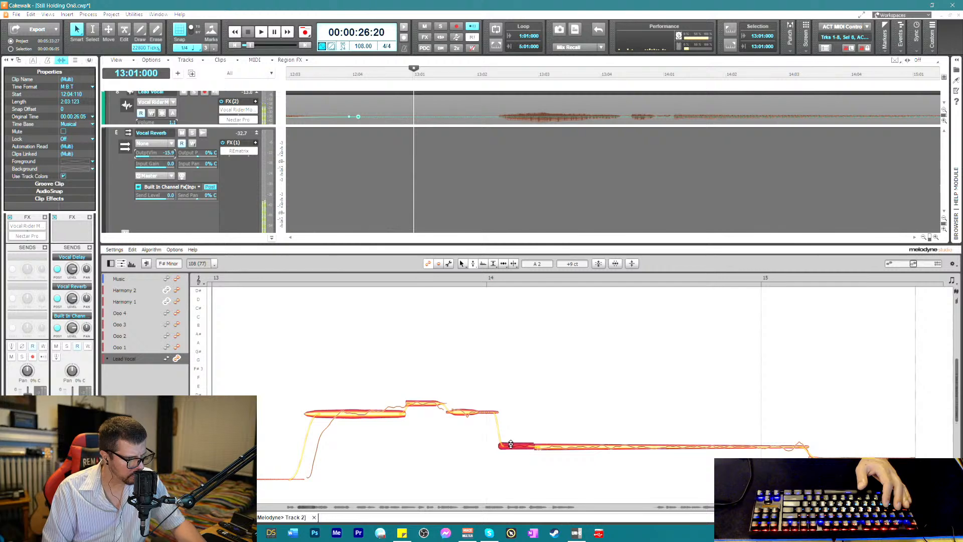
- Tune the short split-off note to A2 at 0 ct, and move its start back to the measure 14 line with the Timing tool
key("space")
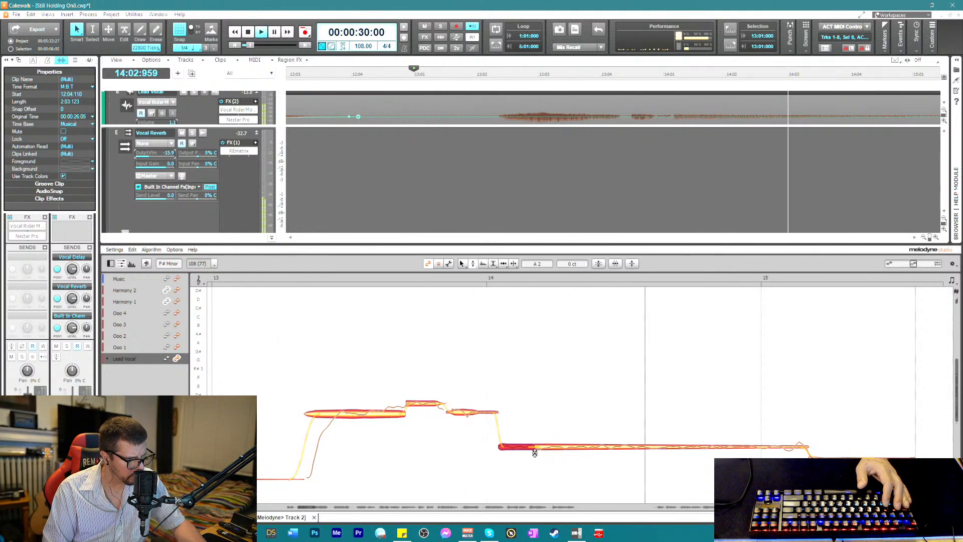
right_click(518, 421)
left_click(526, 419)
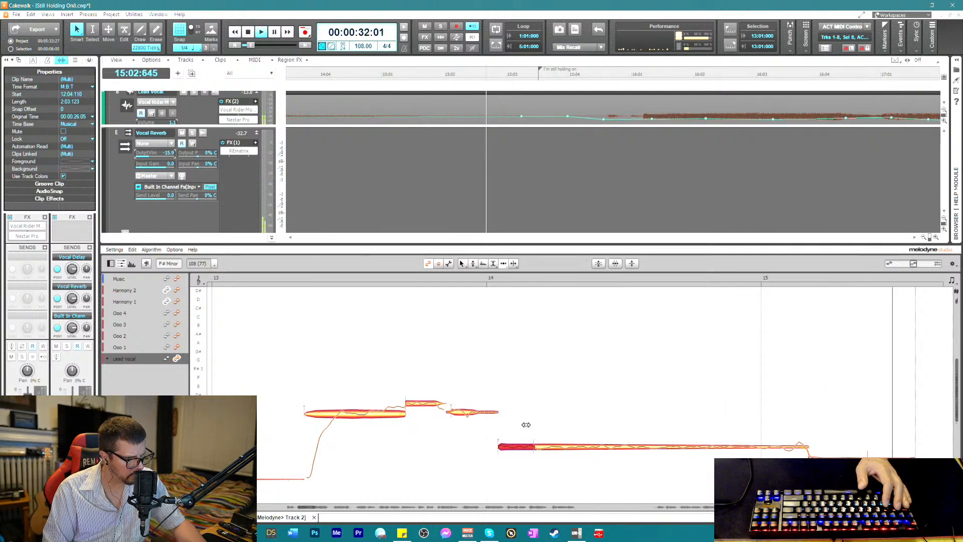
key("space")
key("space")
left_click_drag(506, 445, 499, 446)
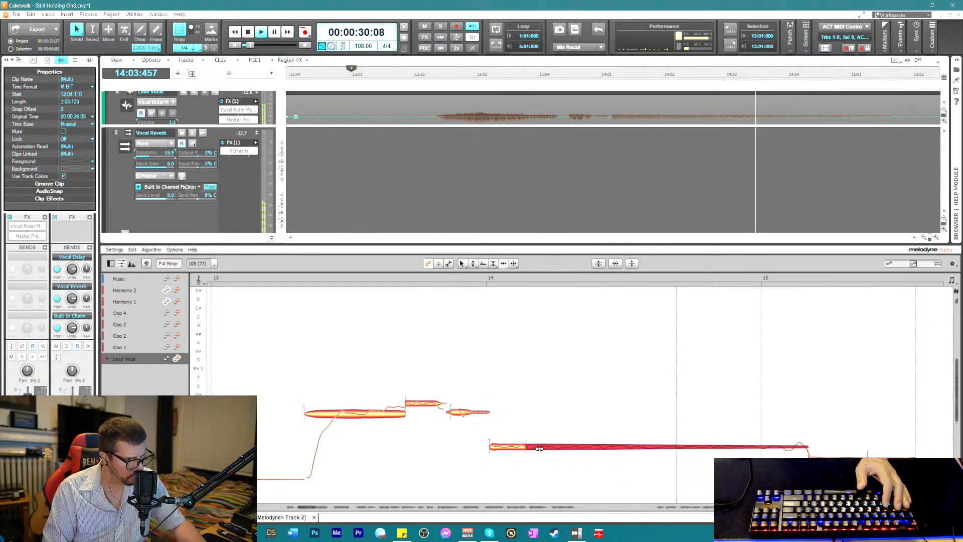
key("space")
left_click_drag(503, 446, 501, 446)
key("space")
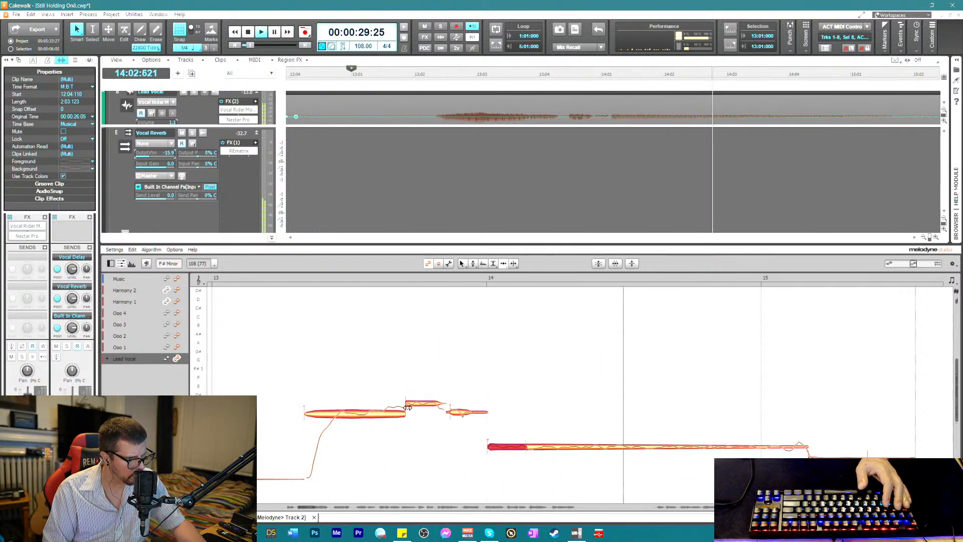
- Try to move the separation between the first two lead vocal notes in measure 13 earlier with the Note Separation tool, and play it
right_click(395, 415)
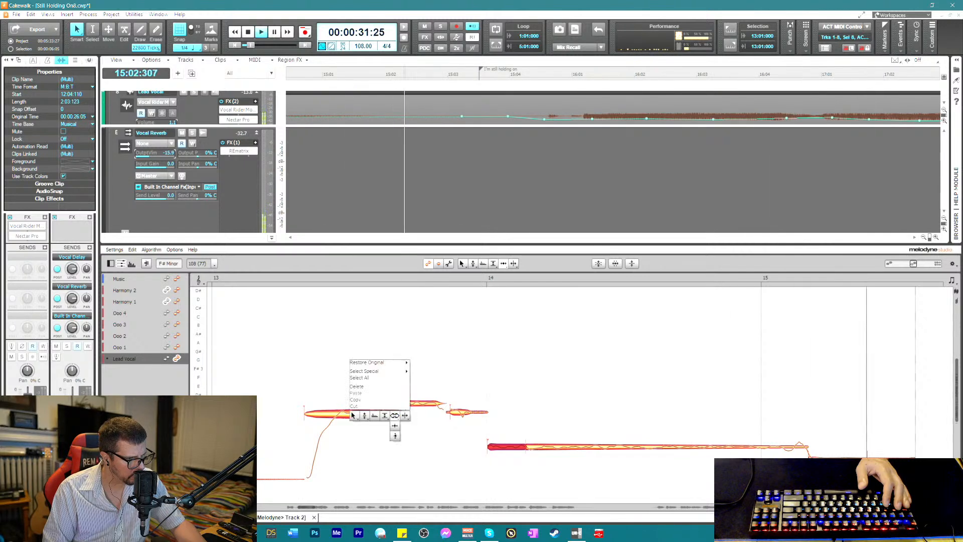
left_click(395, 415)
key("space")
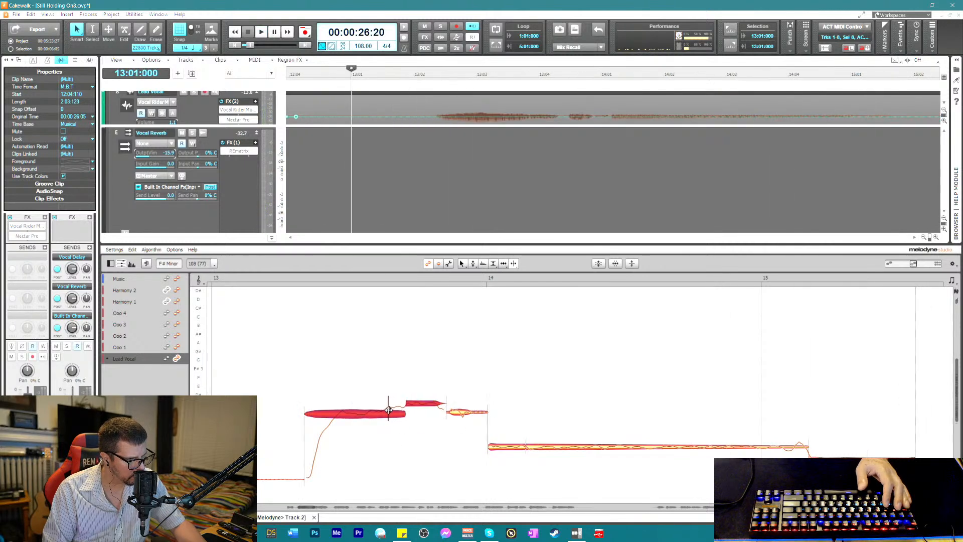
key("space")
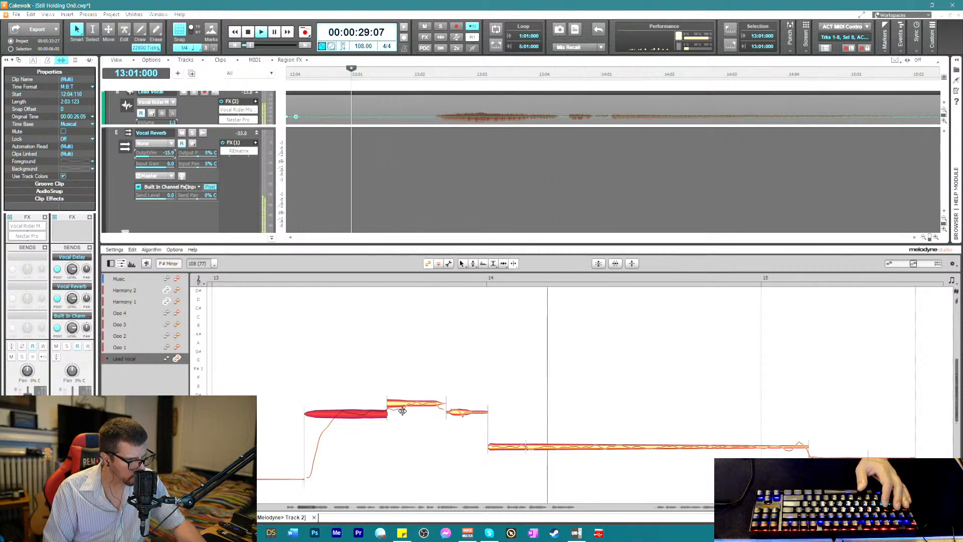
key("space")
- Undo the note separation change in measure 13 and play the phrase
left_click(132, 249)
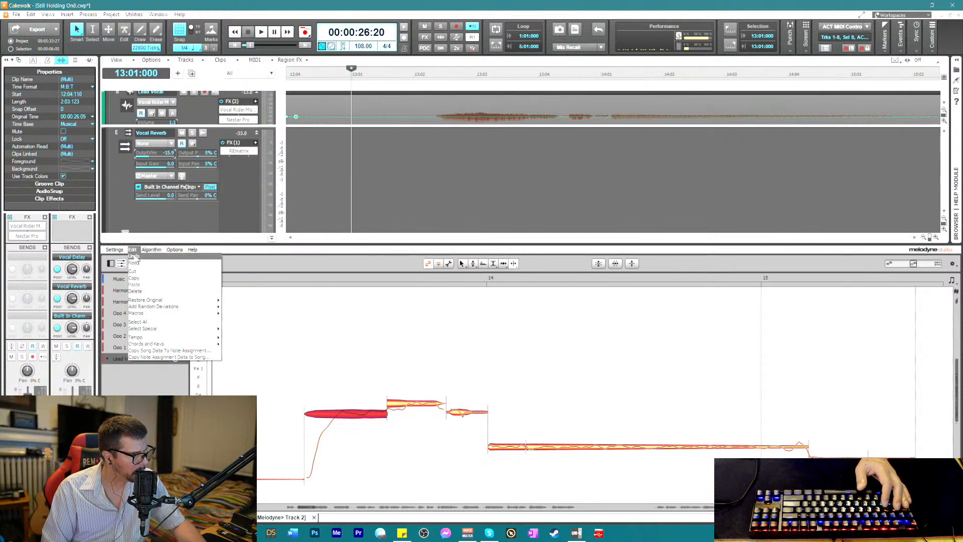
left_click(133, 256)
key("space")
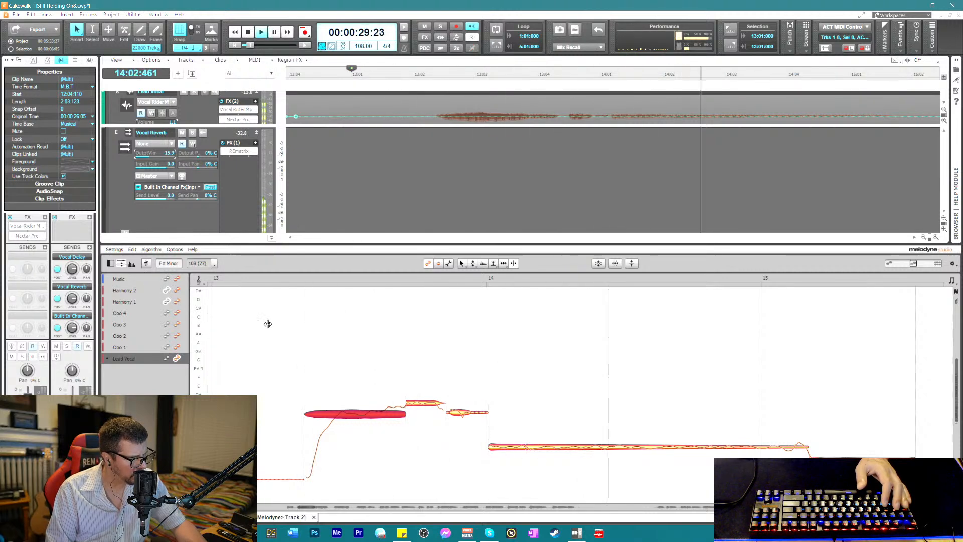
key("space")
- Move the start of the third note, just before measure 14, slightly earlier with the Timing tool and play the phrase
right_click(426, 350)
left_click(423, 350)
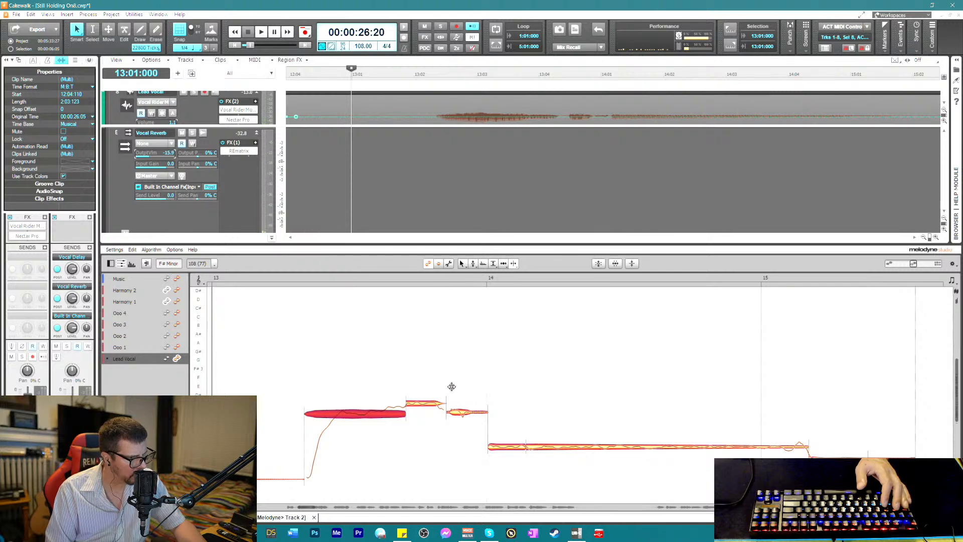
right_click(451, 410)
left_click(452, 408)
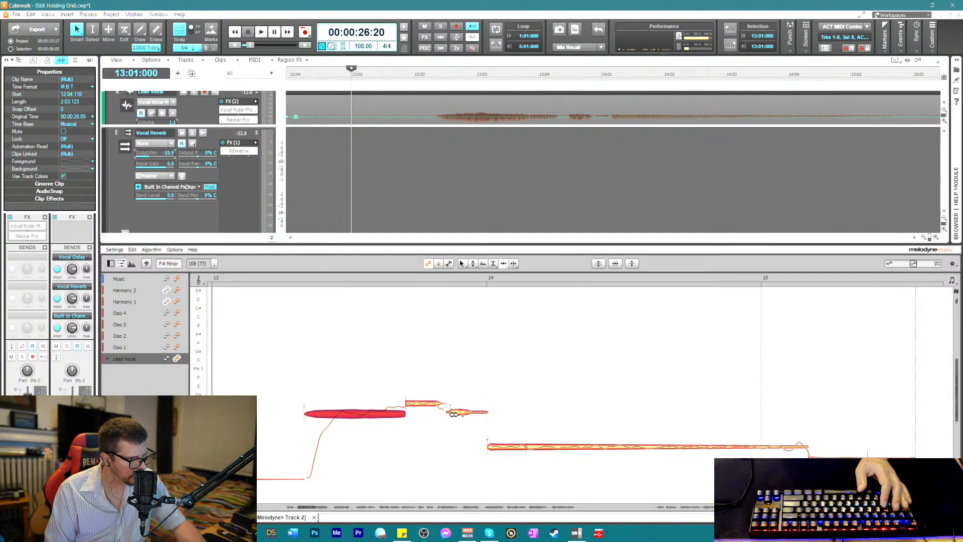
key("space")
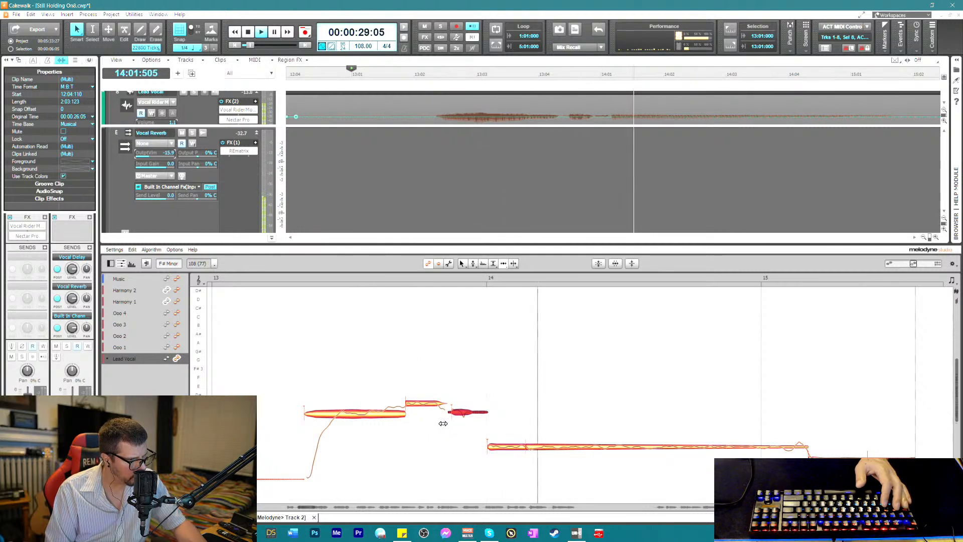
key("space")
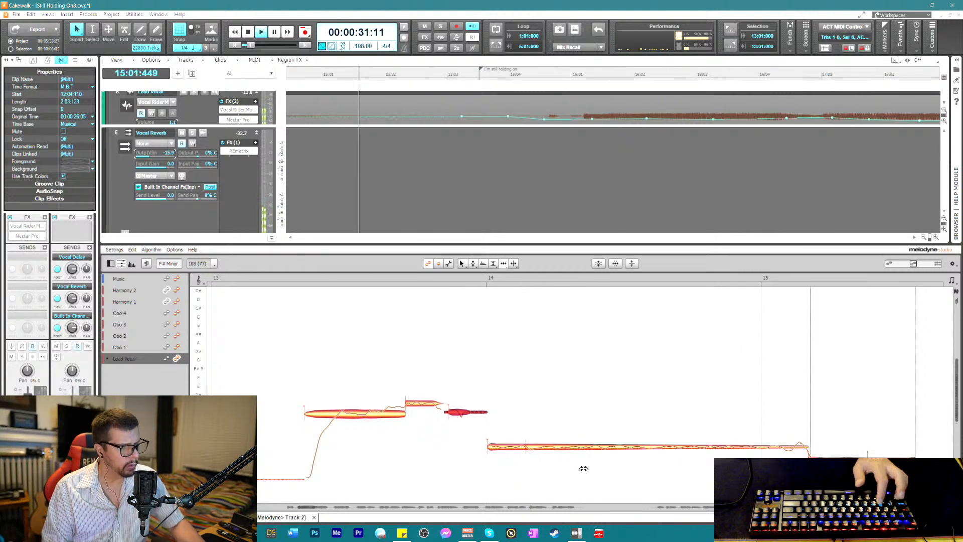
- Save the project and play the lead vocal phrase from measure 13
key("ctrl+s")
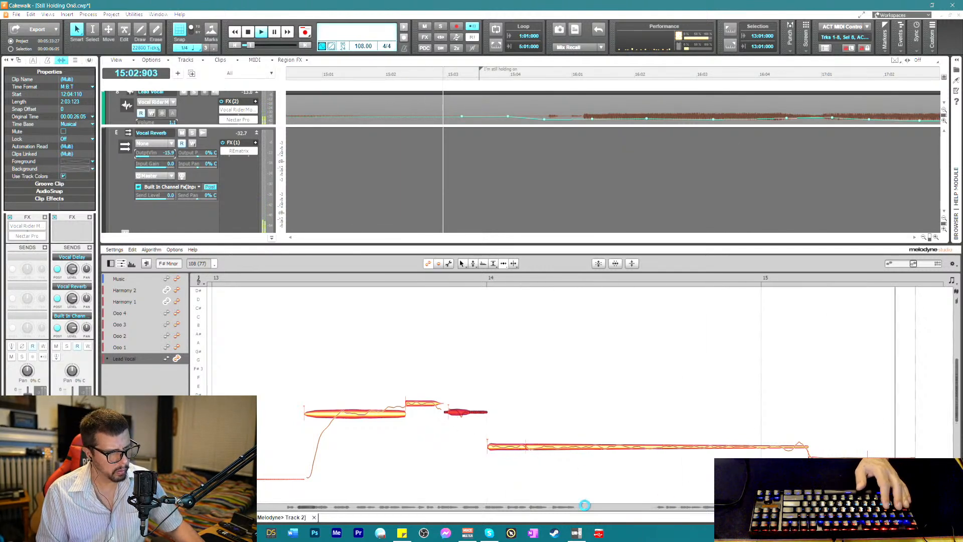
key("space")
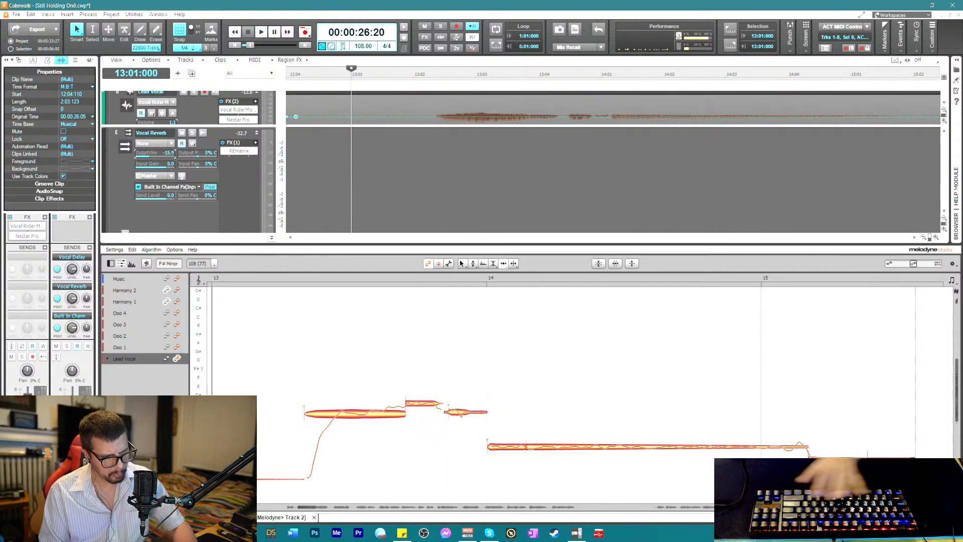
key("space")
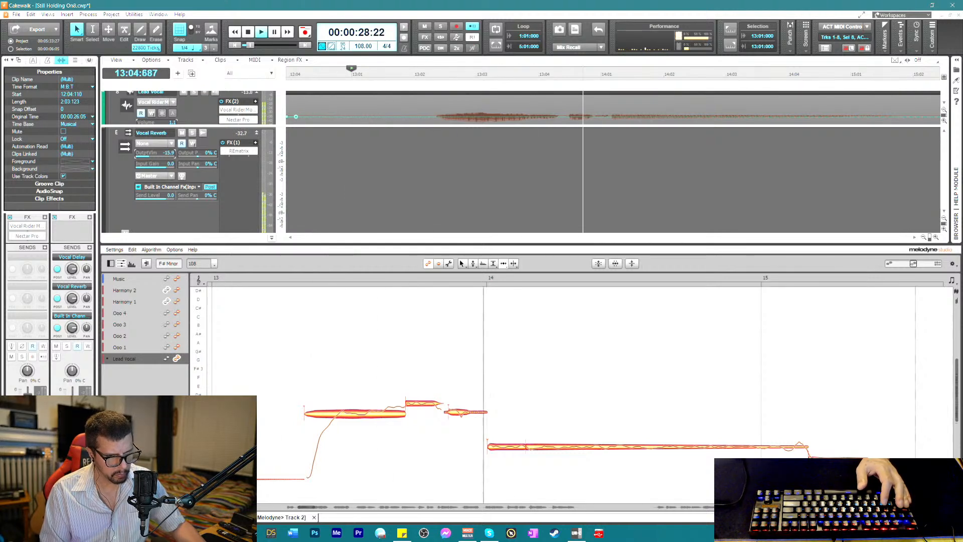
- Hide the Melodyne editor, find the Harmony 1 and Harmony 2 tracks in the arrangement, and play them from measure 19
key("d")
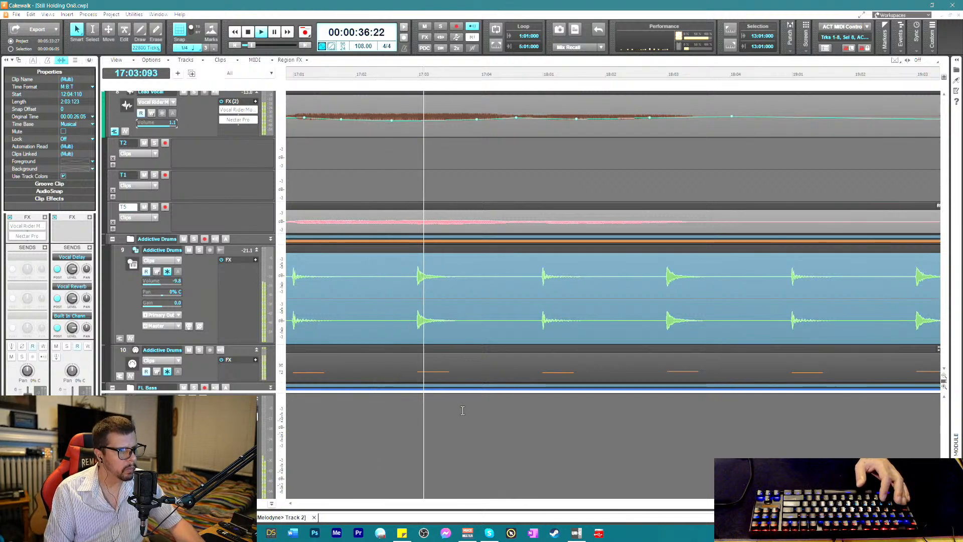
key("ctrl+Left")
key("ctrl+Left")
key("ctrl+Left")
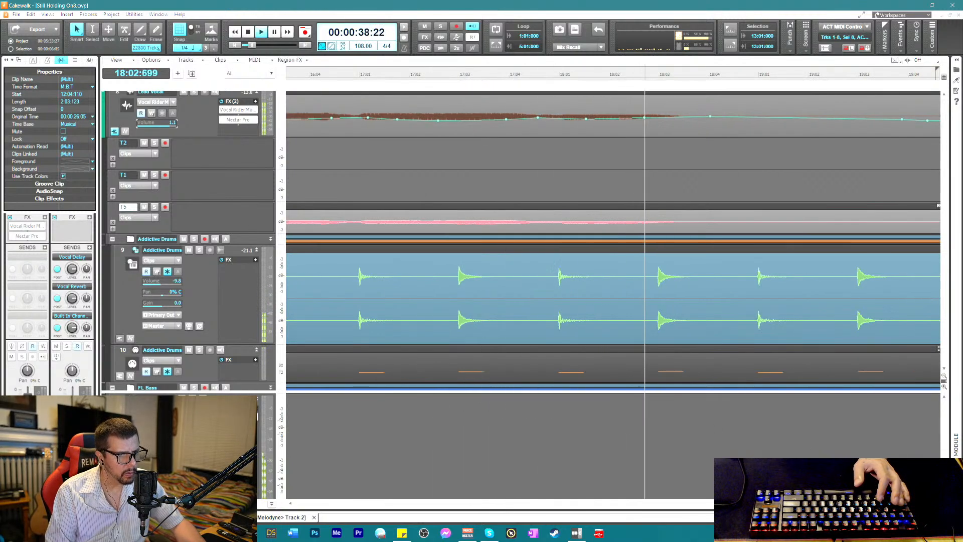
scroll(578, 209, "up", 4)
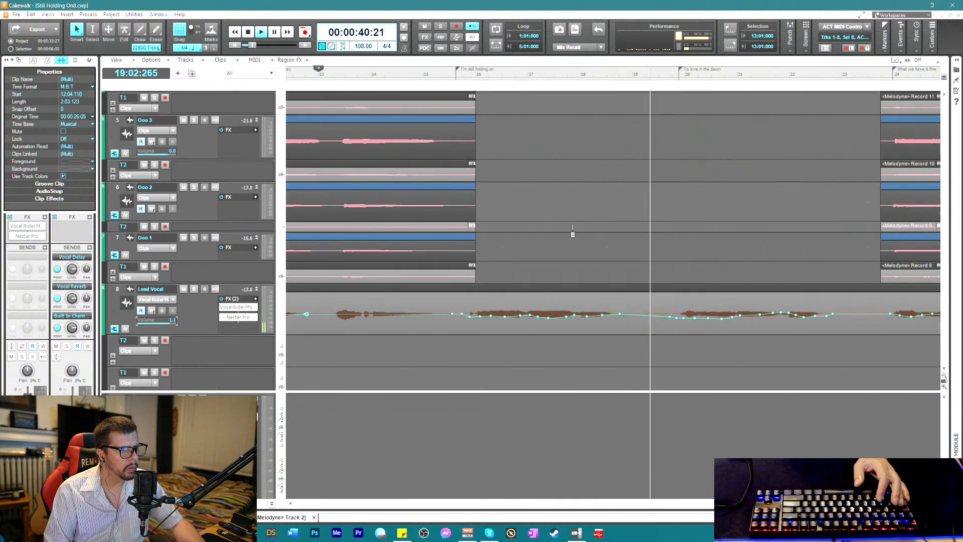
scroll(578, 210, "up", 4)
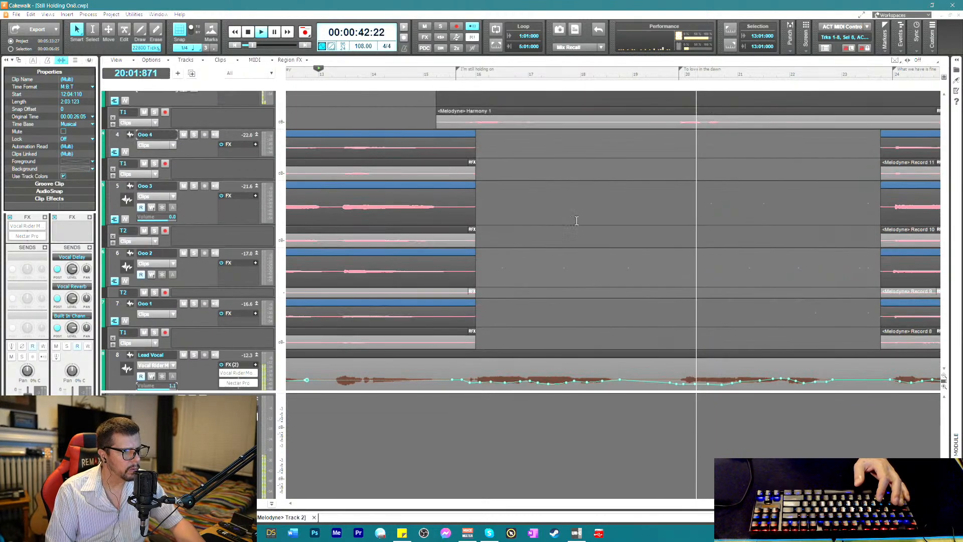
scroll(585, 226, "up", 3)
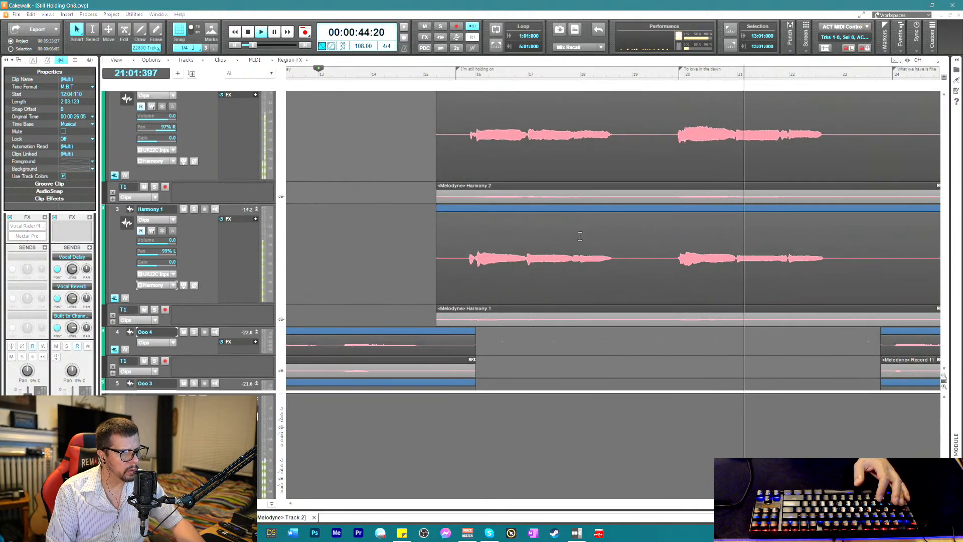
scroll(637, 86, "up", 3)
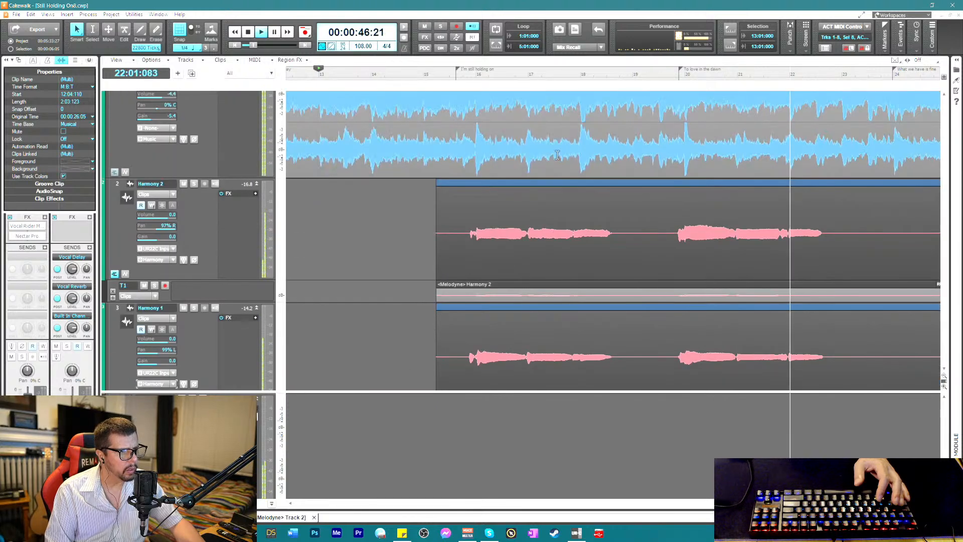
left_click(631, 75)
key("space")
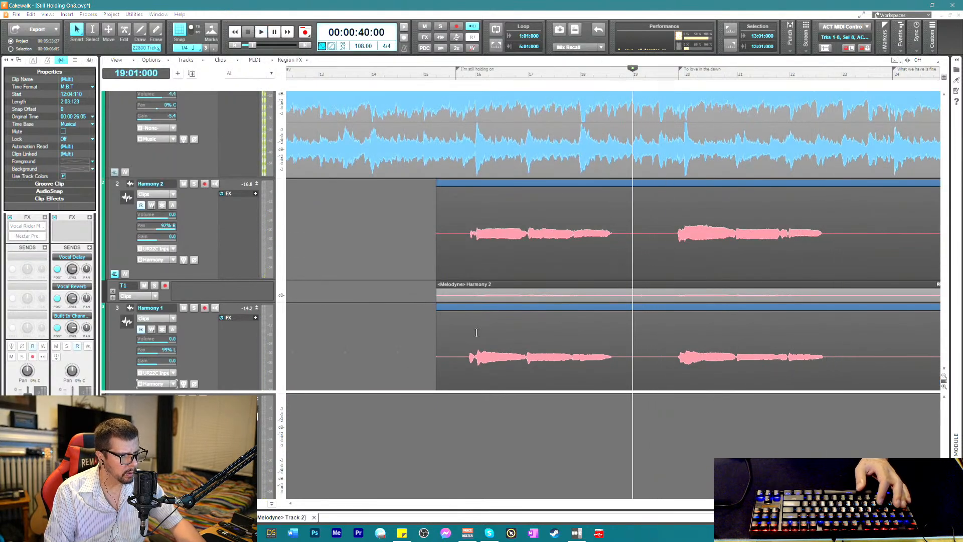
key("space")
- Reopen the Melodyne editor, make Harmony 2 editable, and restart playback from measure 19
key("d")
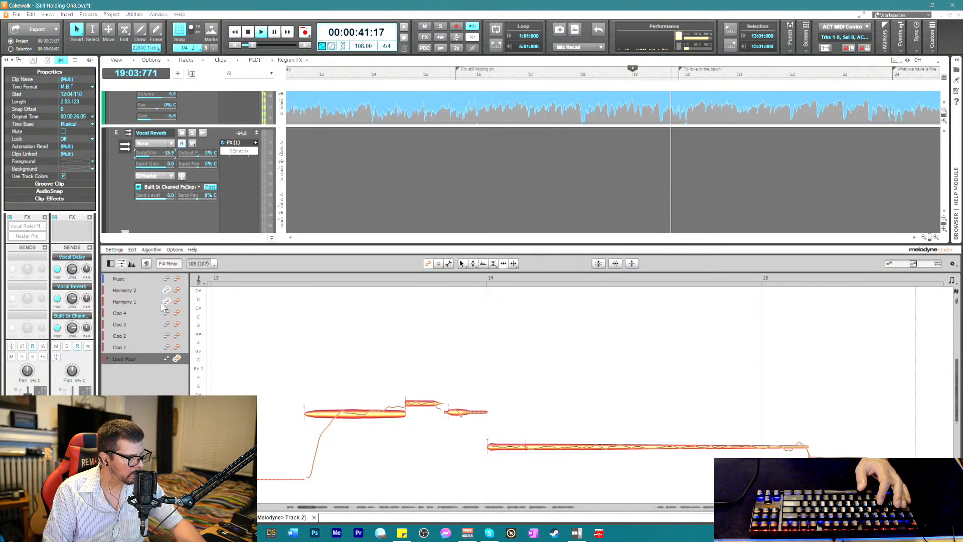
left_click(177, 291)
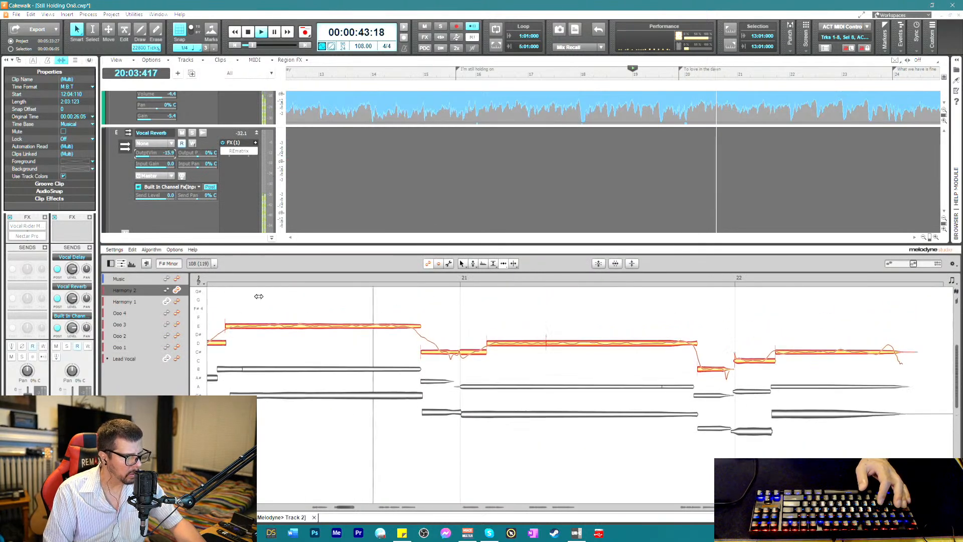
key("space")
key("space")
- Lower the volume of the high Harmony 2 notes in measure 20 with the Amplitude tool and play the phrase
left_click_drag(487, 289, 750, 357)
right_click(607, 328)
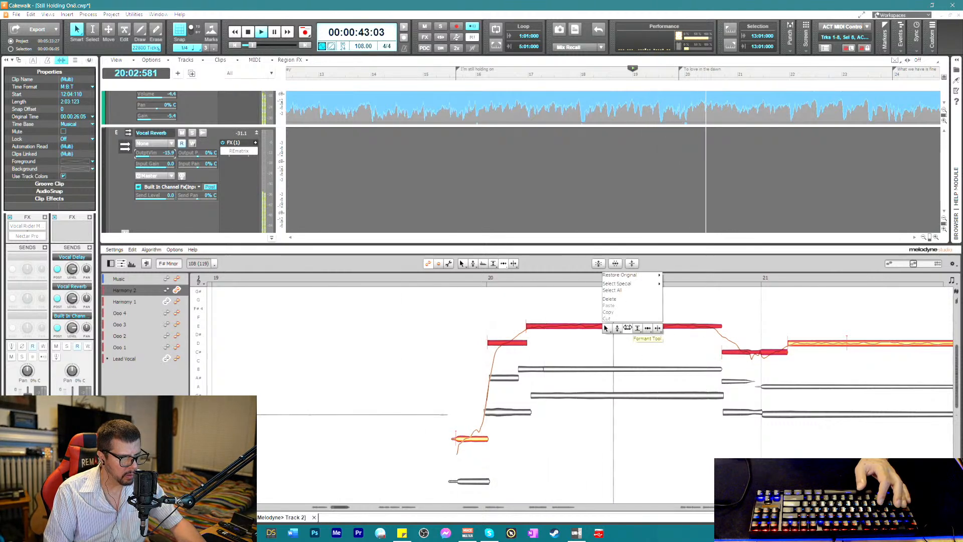
left_click(638, 329)
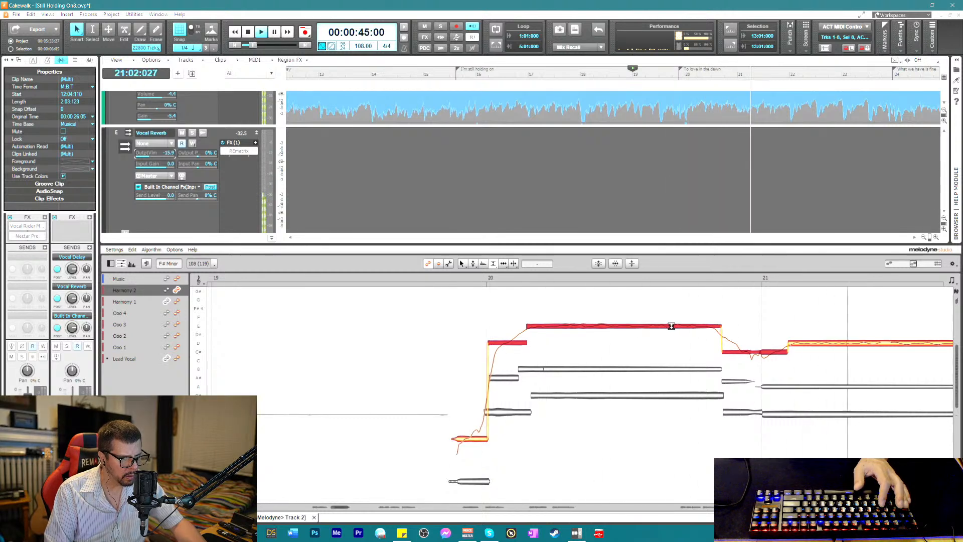
key("space")
key("space")
- Lower the long Harmony 2 note in measure 21 to -2.04 dB and the phrase's last three notes to -1.32 dB
left_click_drag(814, 316, 860, 357)
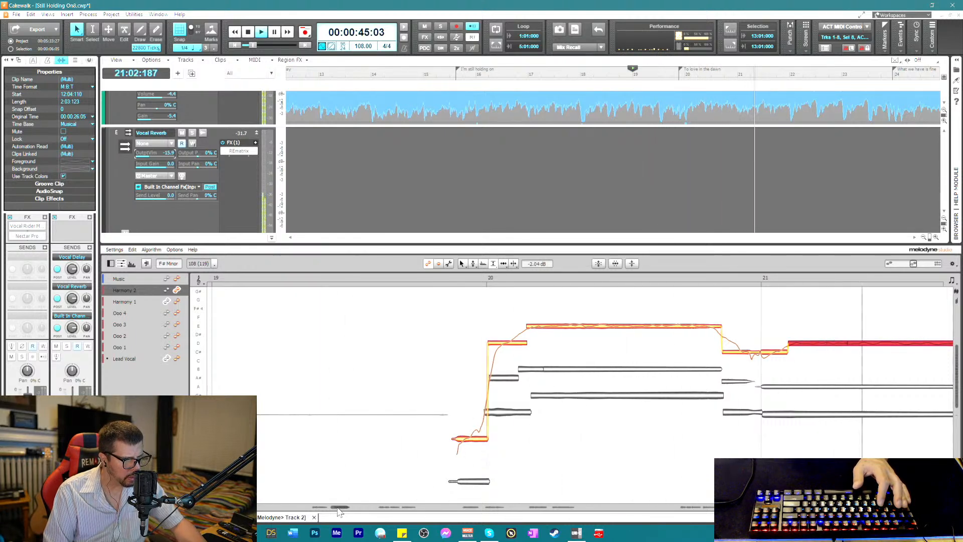
left_click_drag(625, 323, 687, 372)
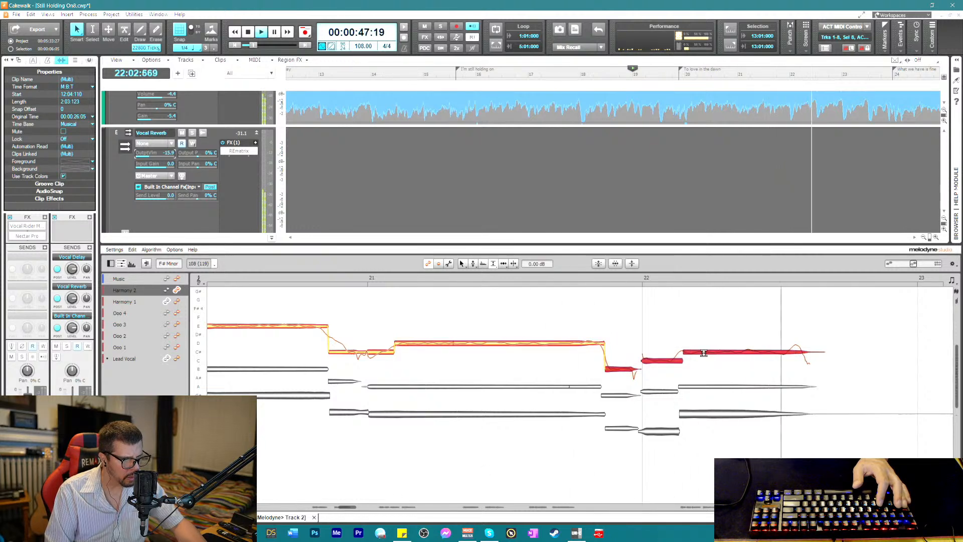
left_click(597, 279)
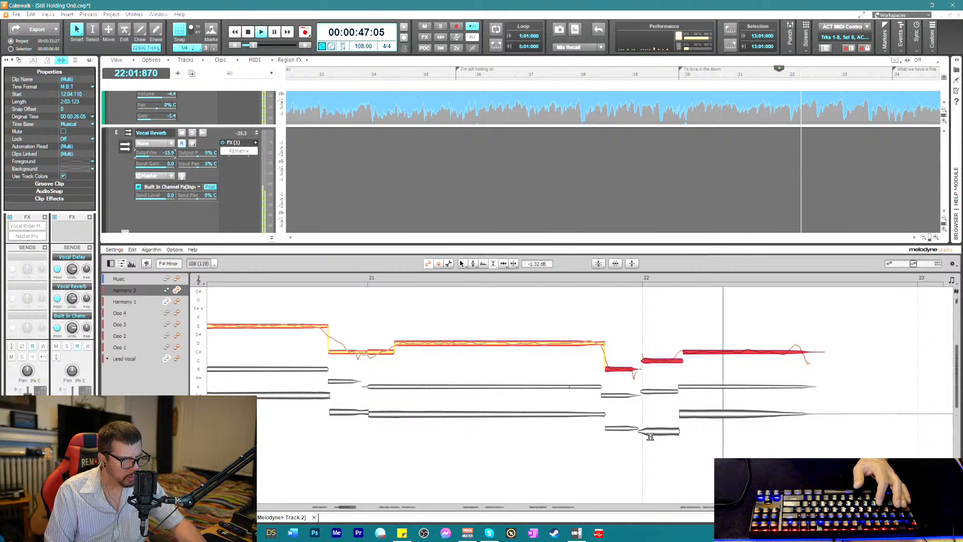
key("space")
- Move the last three Harmony 2 notes around measure 22 slightly earlier with the Timing tool and play them
right_click(801, 317)
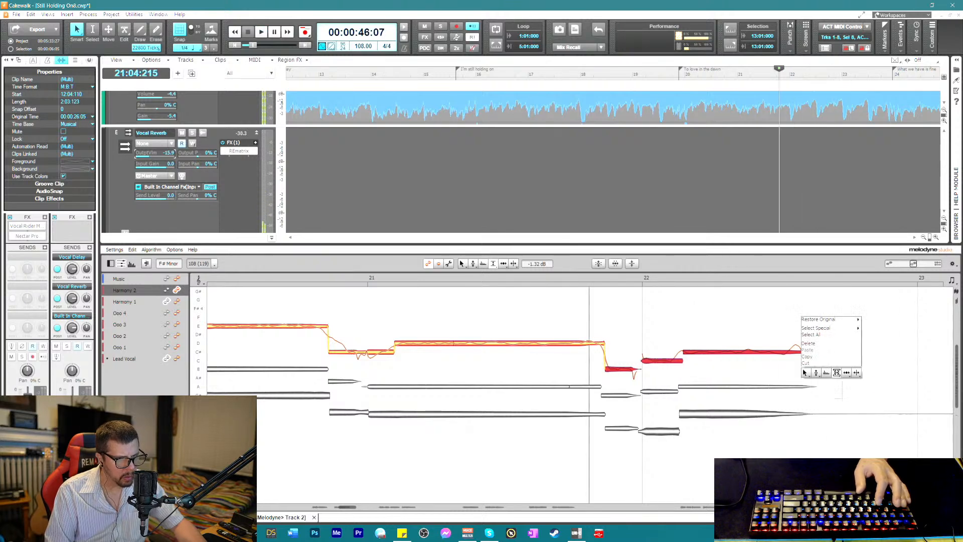
left_click(847, 373)
key("space")
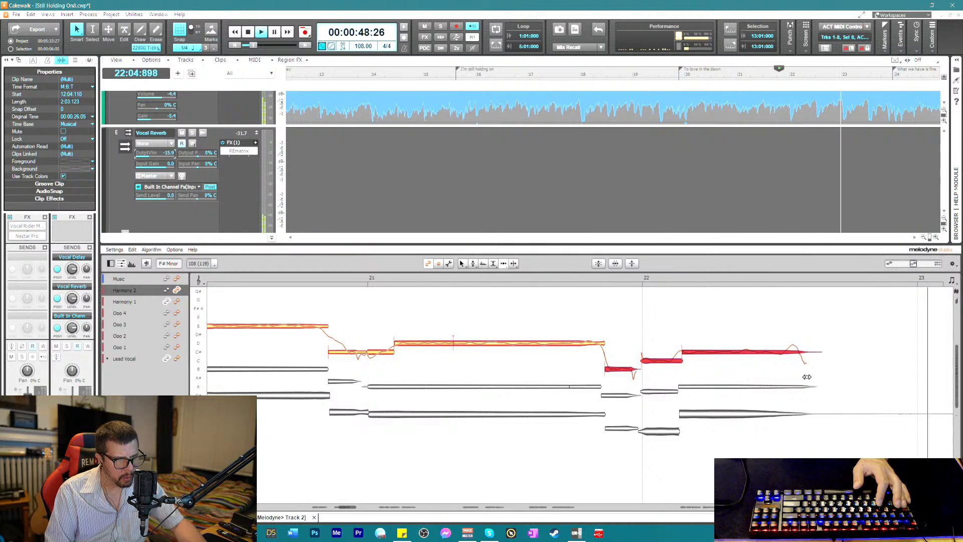
key("space")
- Split the tail off the last Harmony 2 note in measure 22 and set the separated tail's pitch to C#4
right_click(788, 351)
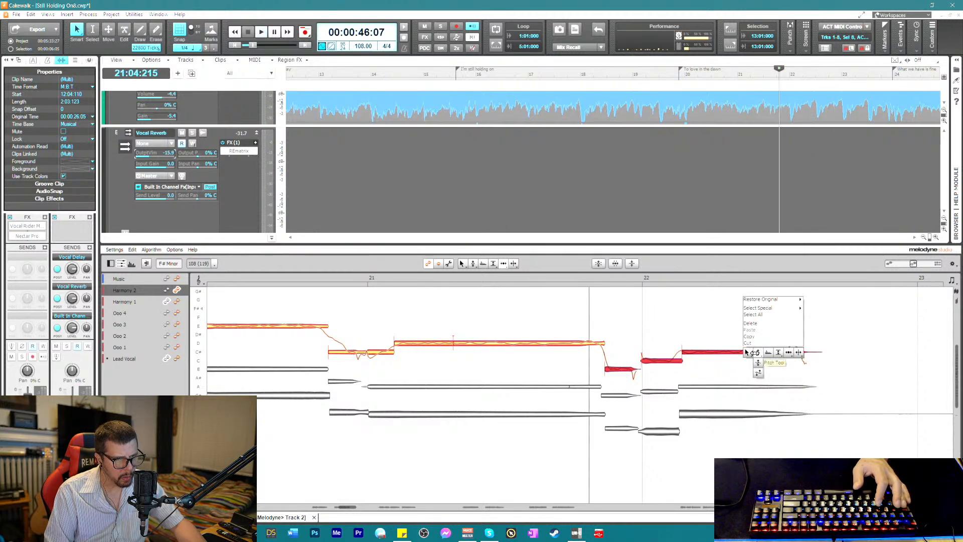
left_click(757, 373)
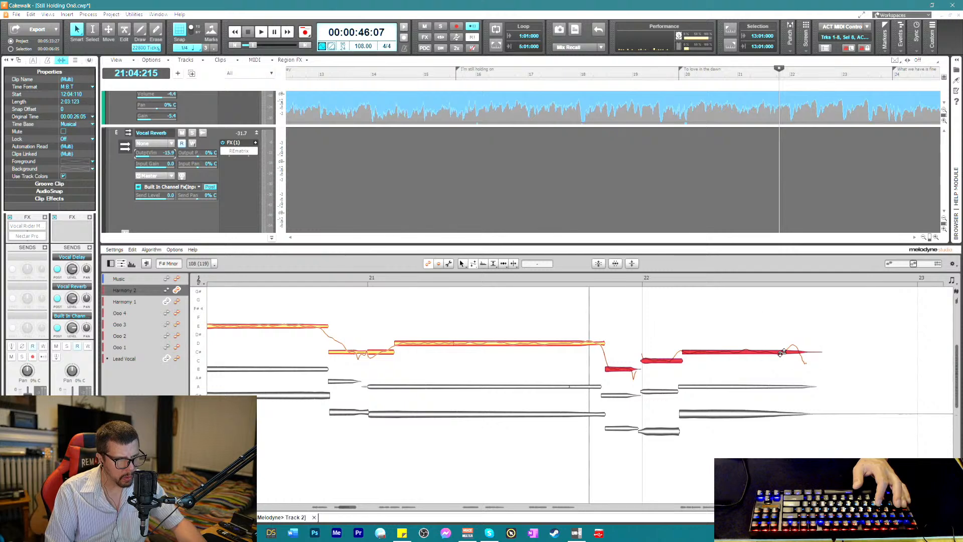
right_click(780, 352)
left_click(785, 333)
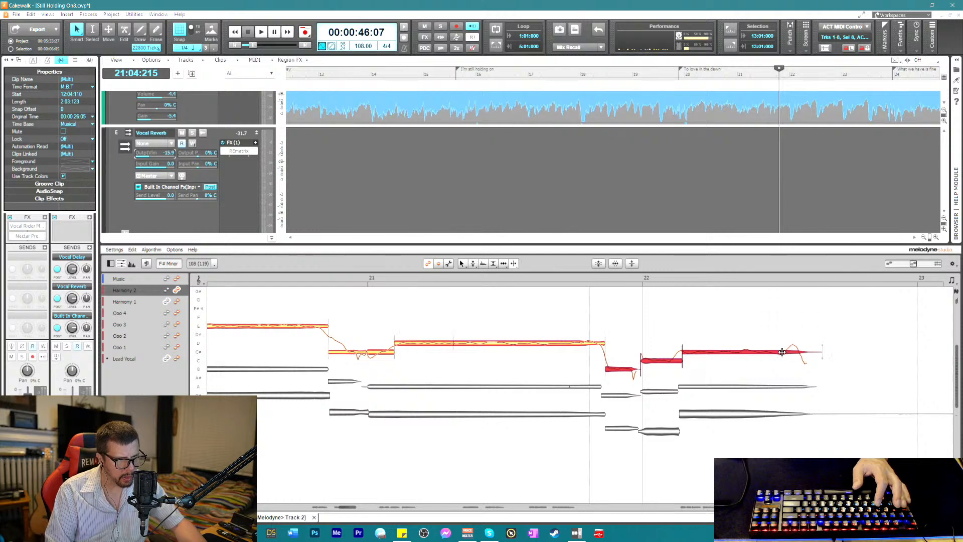
double_click(782, 354)
right_click(775, 372)
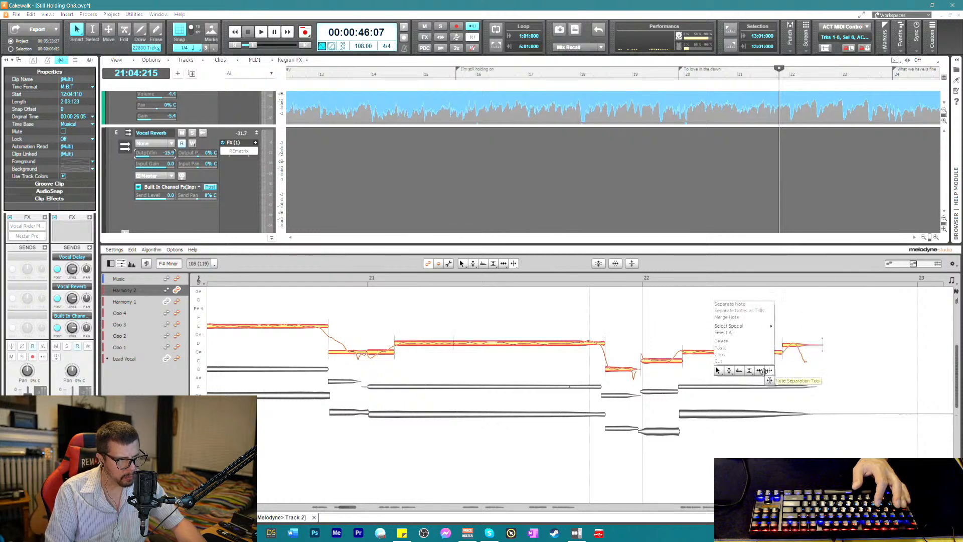
left_click(762, 371)
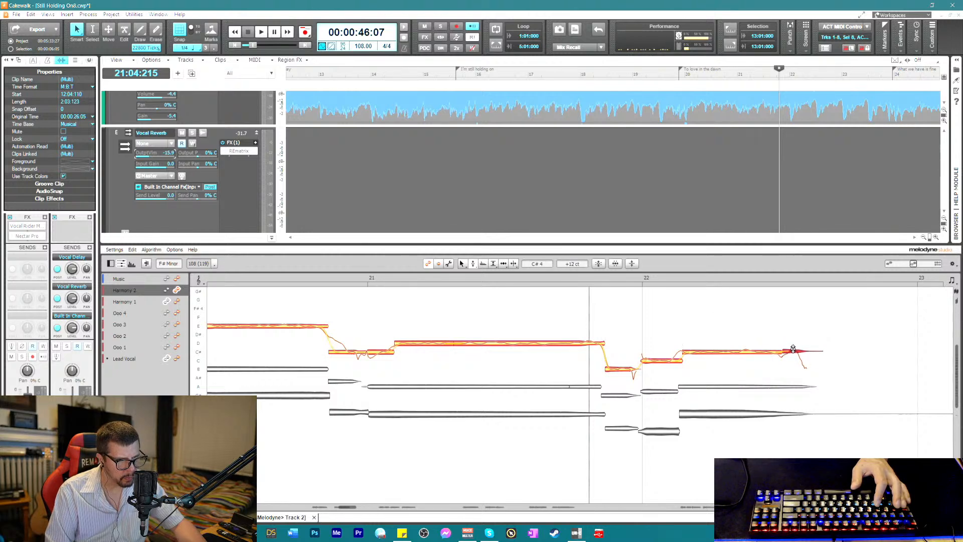
- Reduce the pitch modulation on the tail of the last Harmony 2 note in measure 22 and play the phrase
right_click(792, 351)
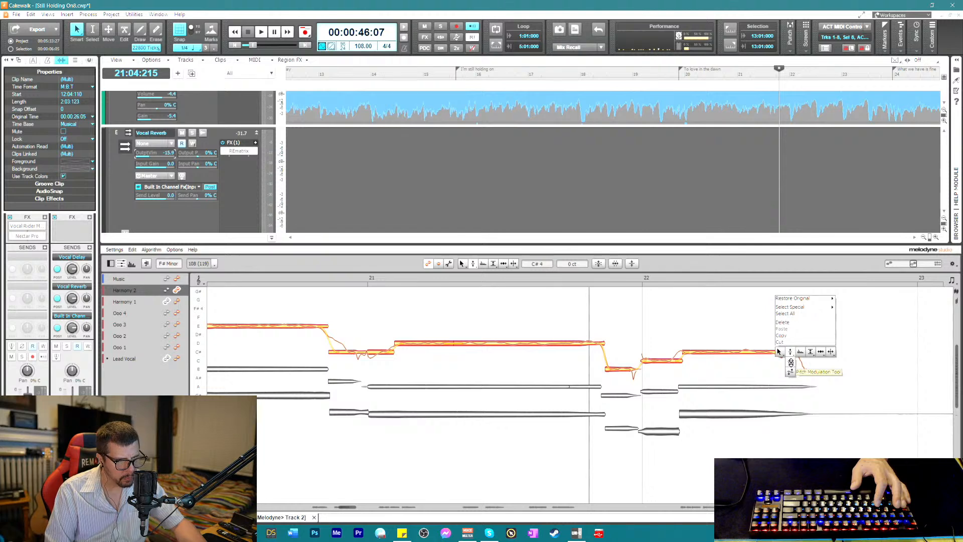
left_click(791, 362)
left_click(794, 353)
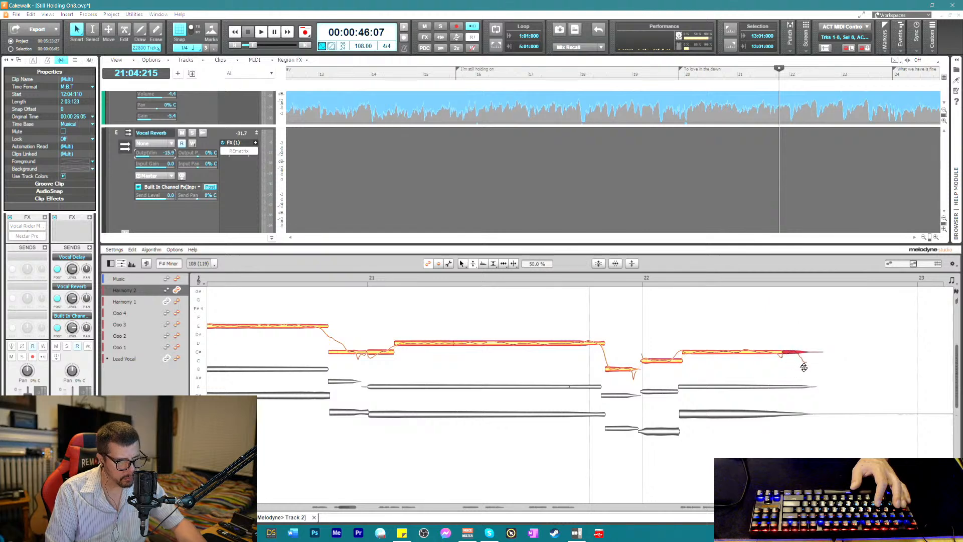
key("space")
left_click(774, 353)
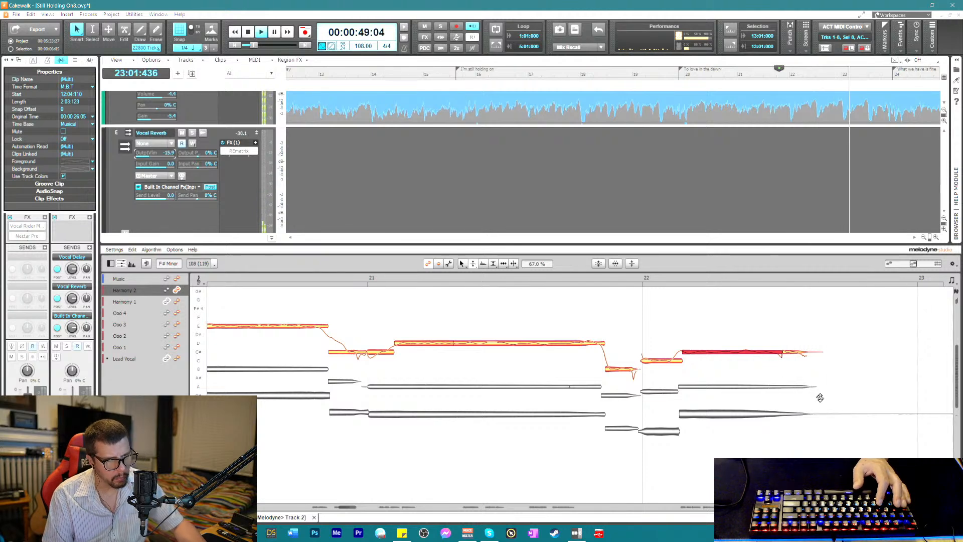
right_click(836, 383)
left_click(867, 362)
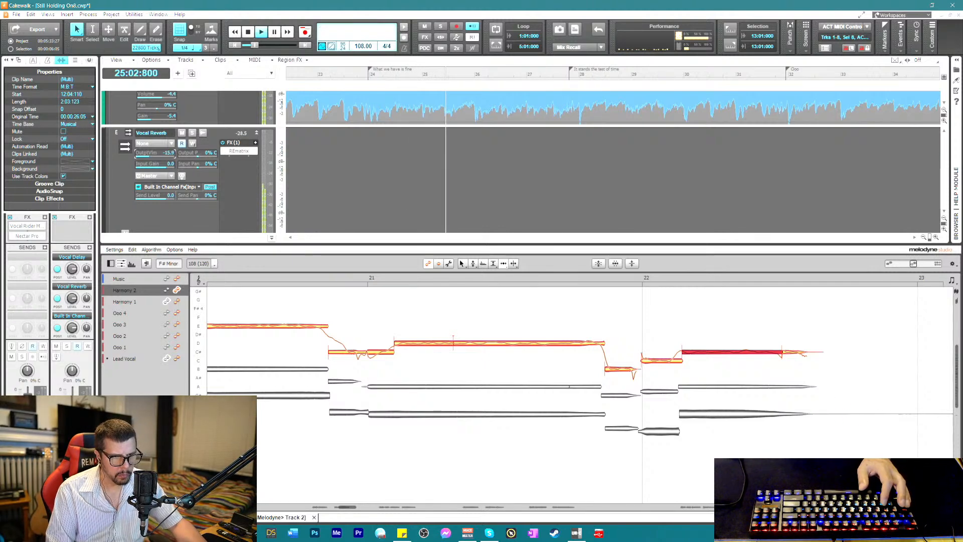
- Close the Melodyne editor and replay the harmonies from measure 21, continuing from late in measure 22
key("d")
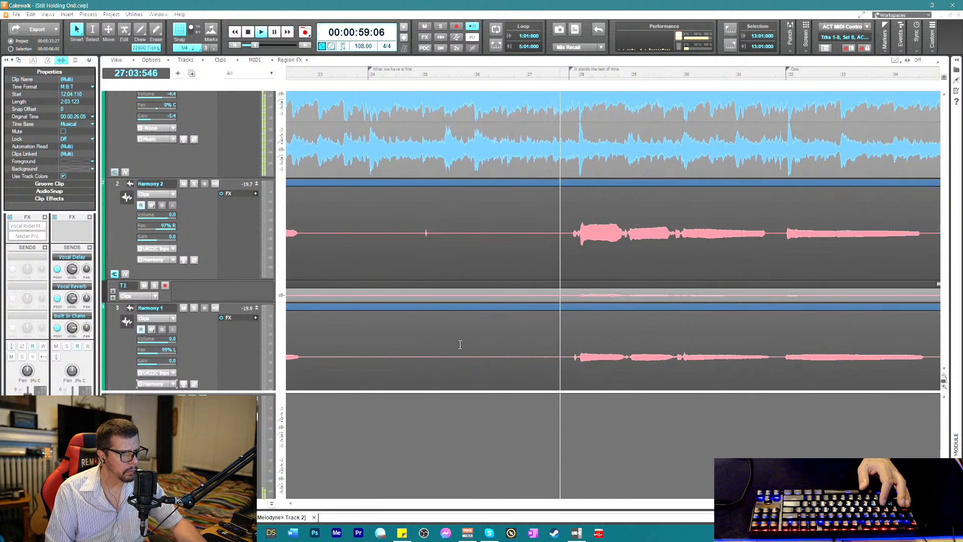
key("space")
key("space")
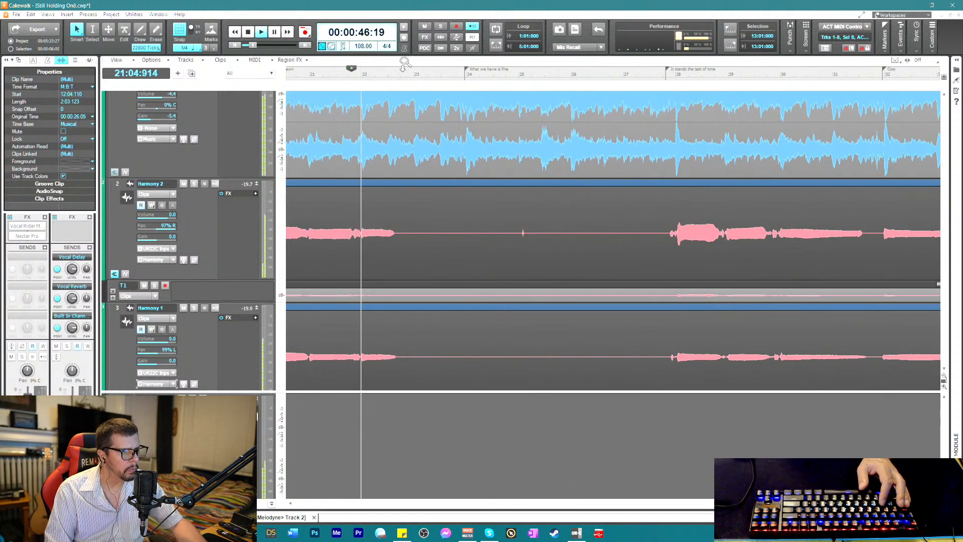
left_click(404, 69)
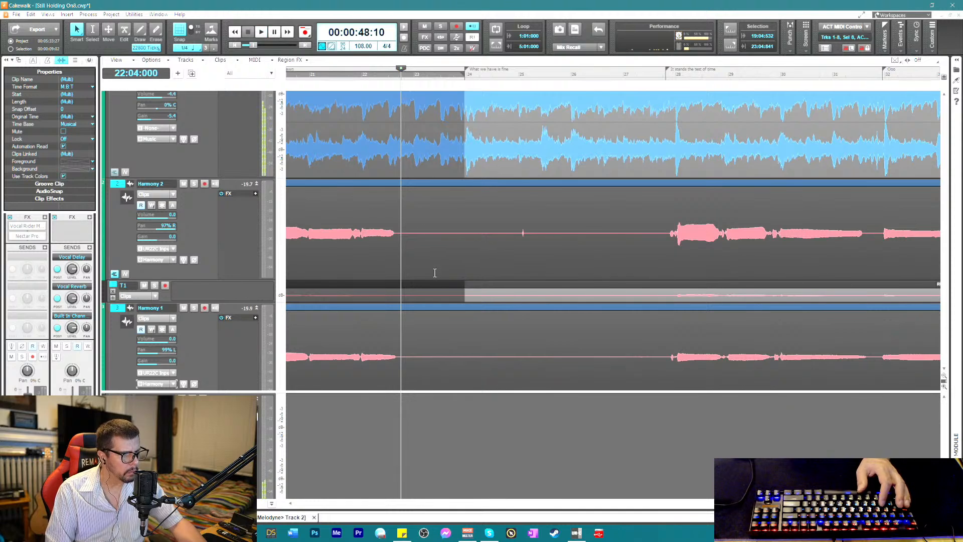
key("space")
- Reopen the Melodyne editor at measures 22 to 24, make Lead Vocal editable, and play from late in measure 23
left_click(400, 300)
double_click(400, 301)
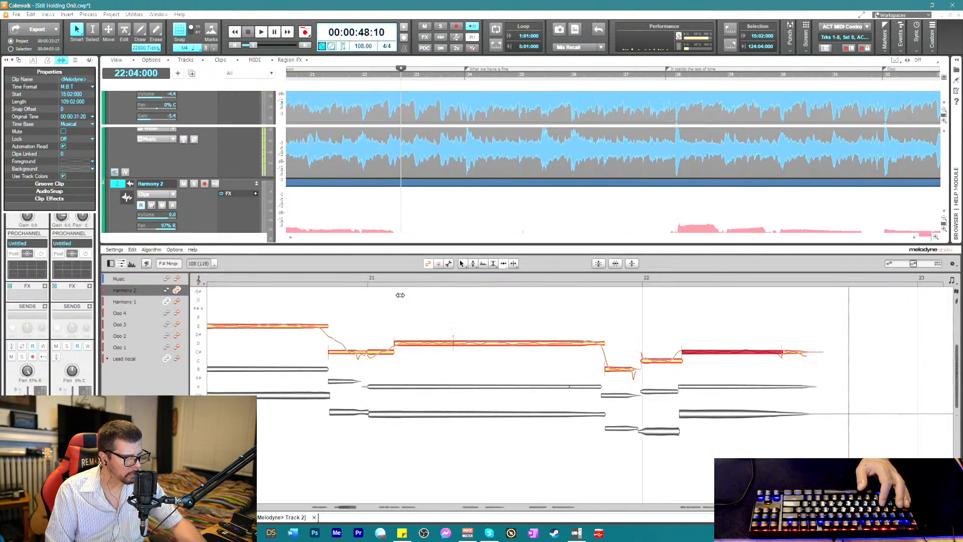
key("space")
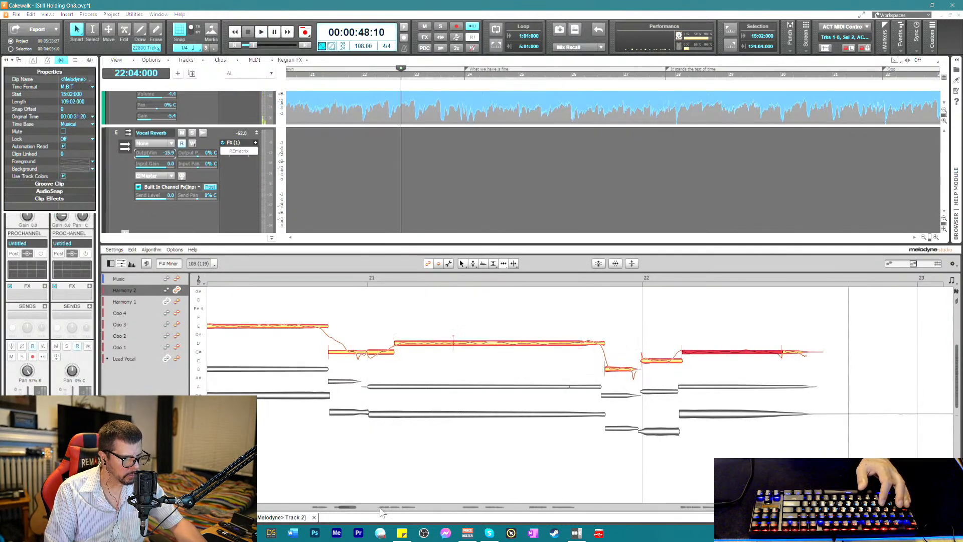
left_click_drag(350, 510, 358, 519)
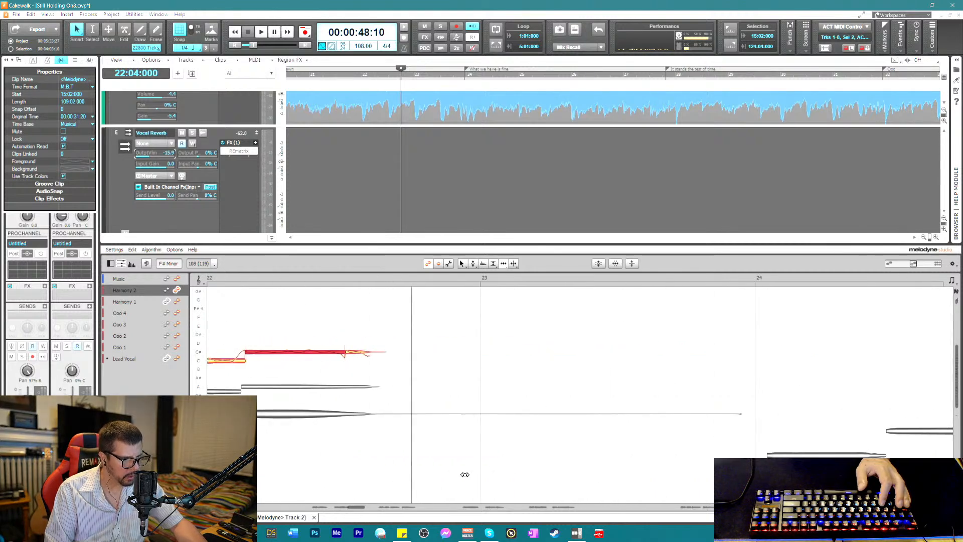
left_click(178, 358)
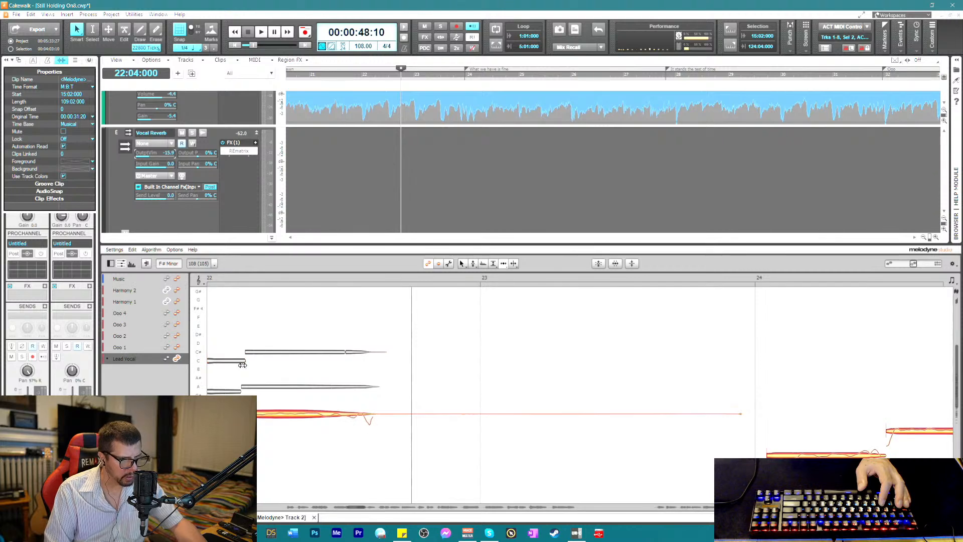
scroll(652, 421, "down", 2)
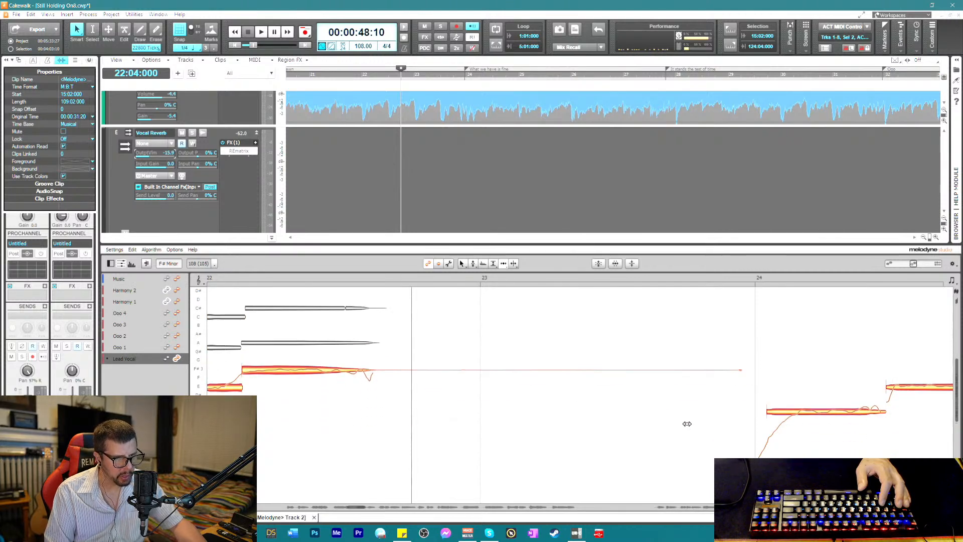
left_click(701, 277)
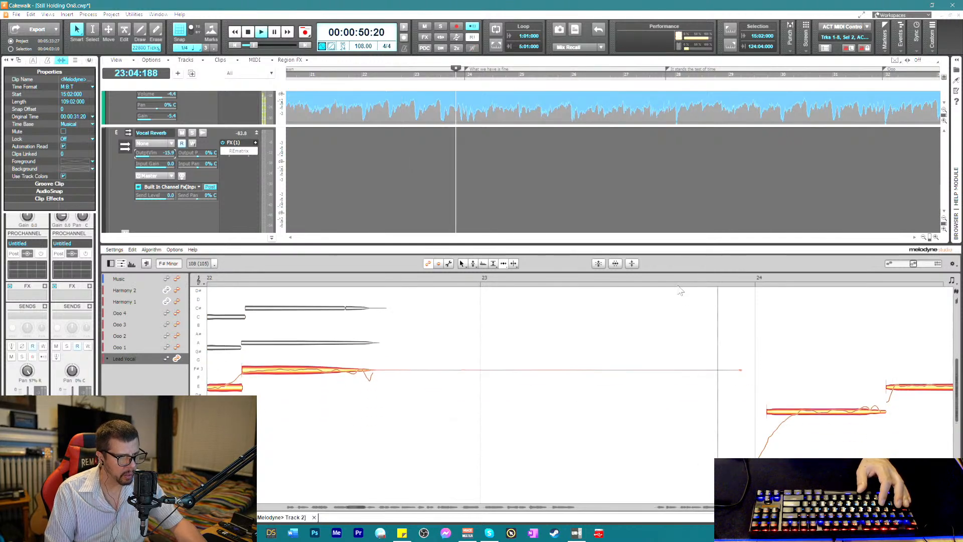
key("space")
- Move the Lead Vocal note separation just before measure 24 slightly earlier and play the transition
right_click(436, 364)
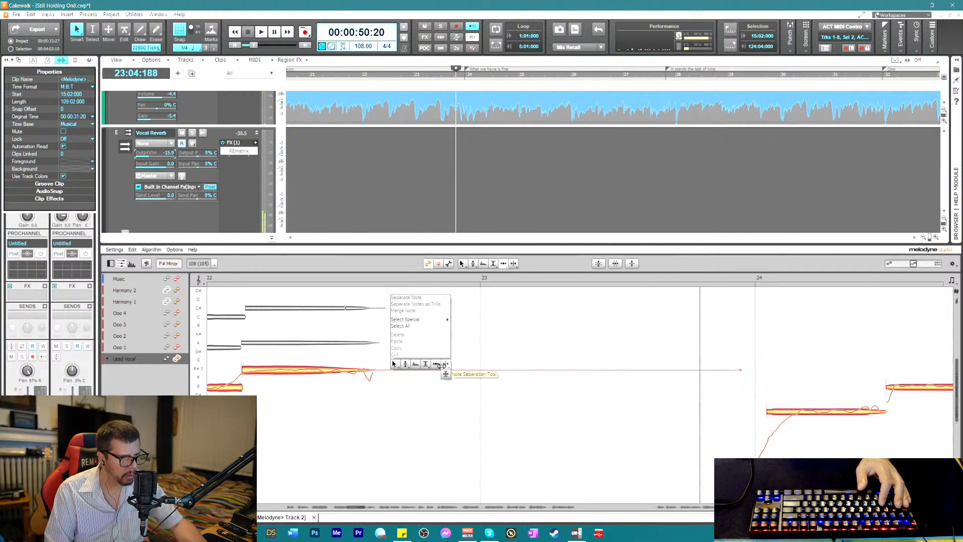
left_click(446, 366)
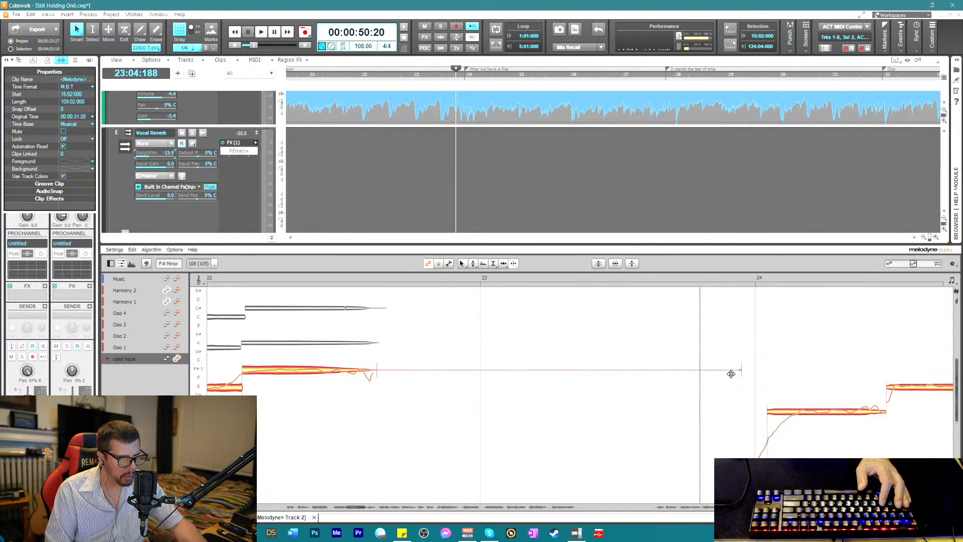
right_click(596, 384)
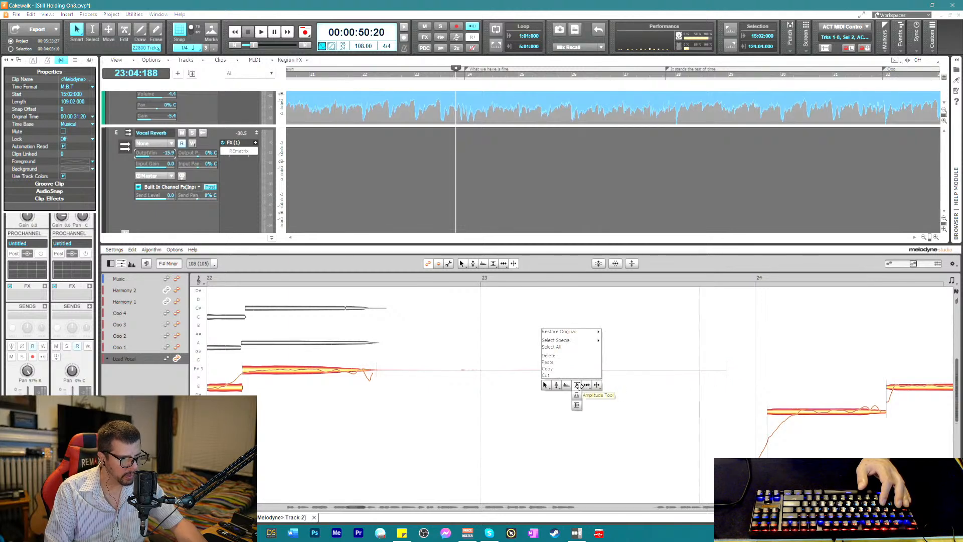
left_click(578, 385)
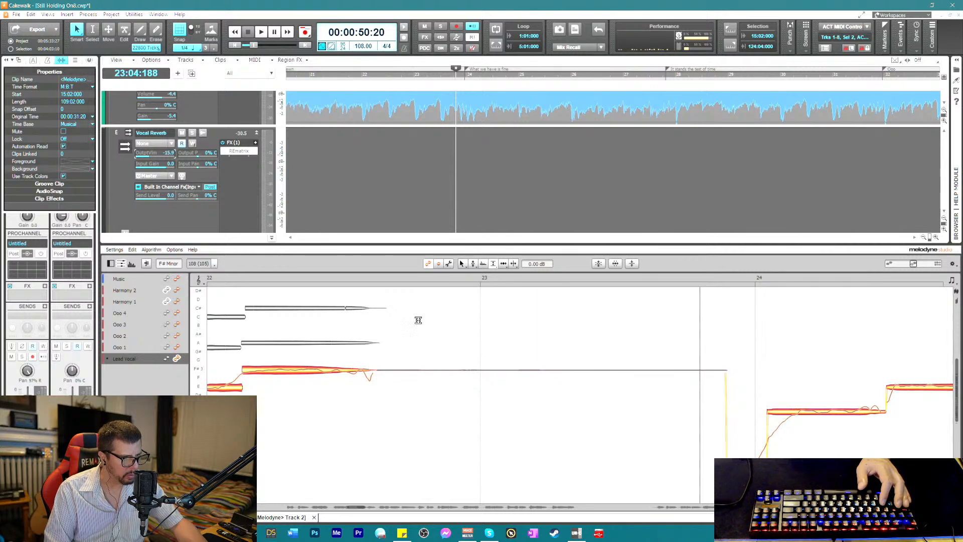
left_click(371, 278)
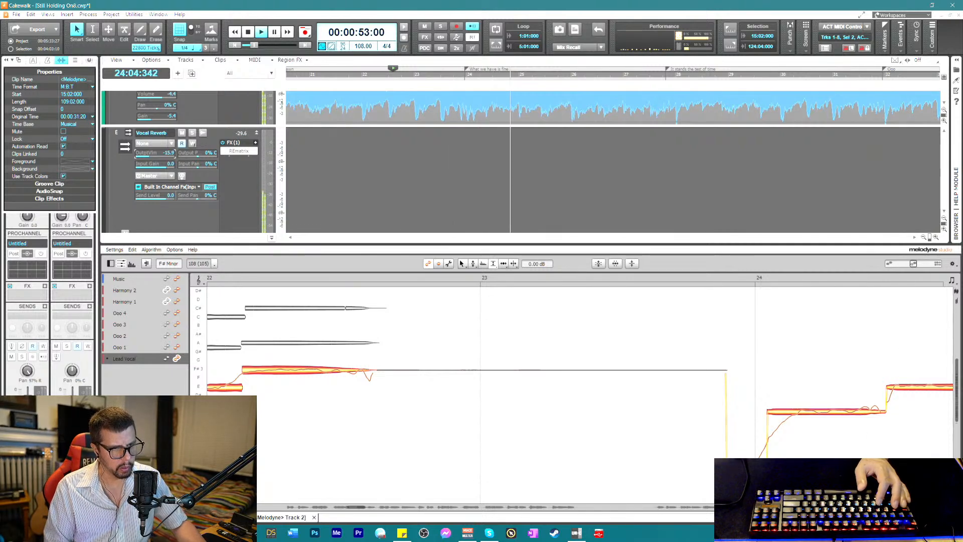
key("space")
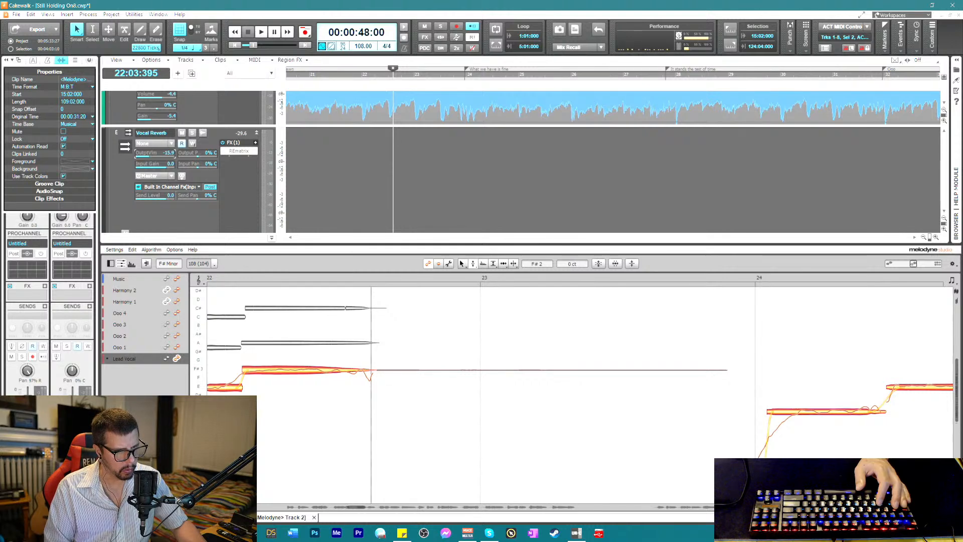
key("space")
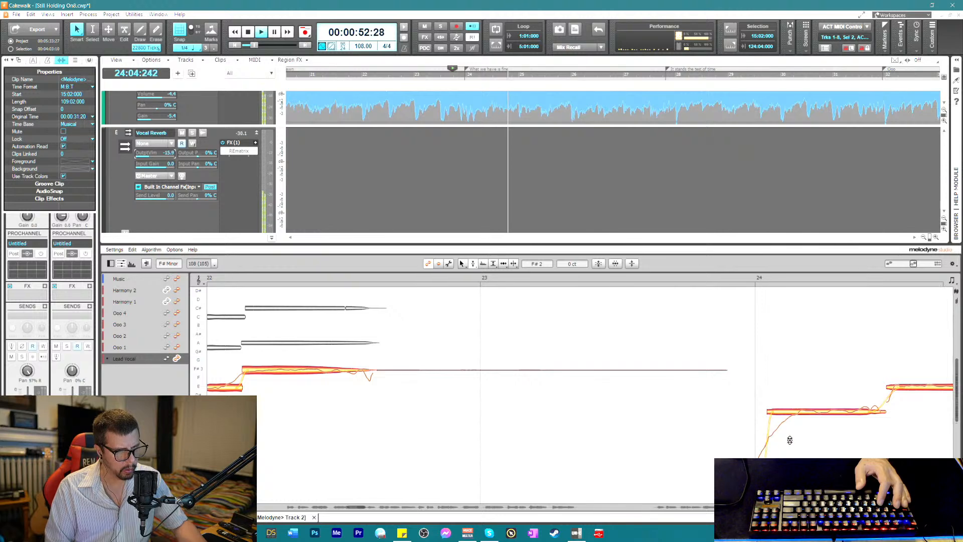
- Set the pitch drift of the Lead Vocal note at the start of measure 24 to 76% and play it
right_click(827, 411)
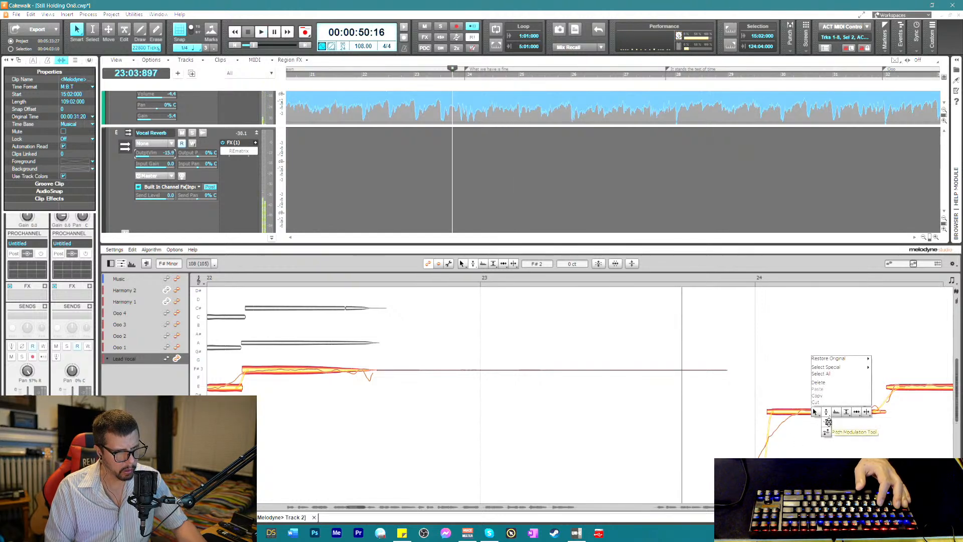
left_click(827, 430)
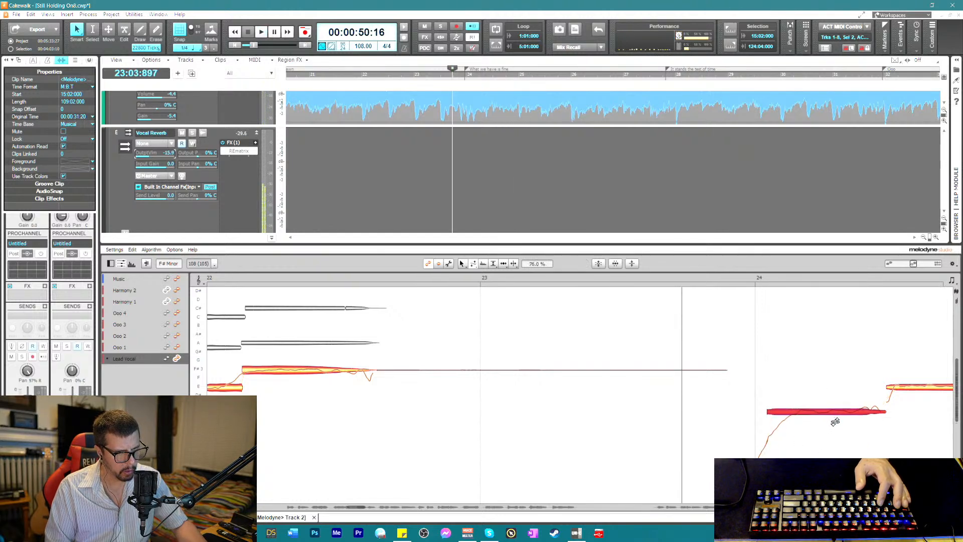
key("space")
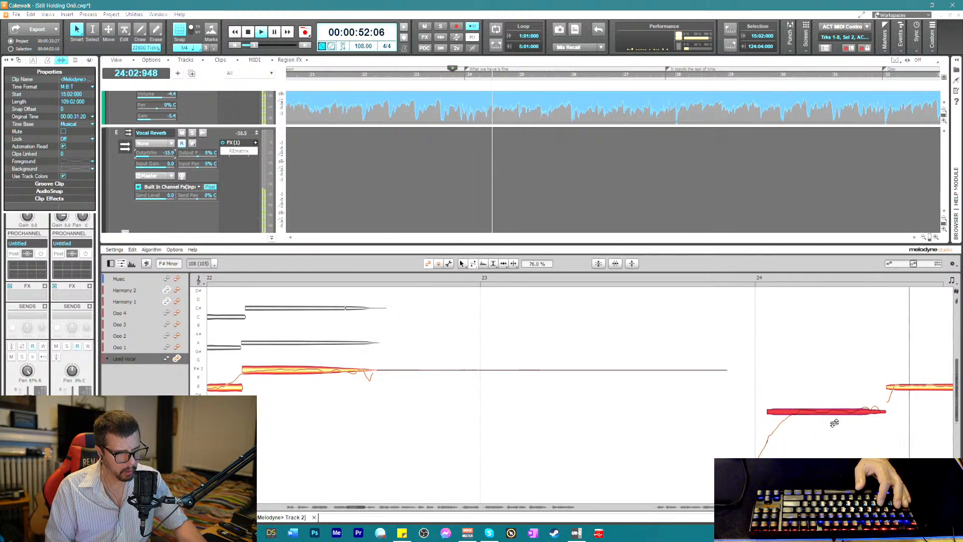
key("space")
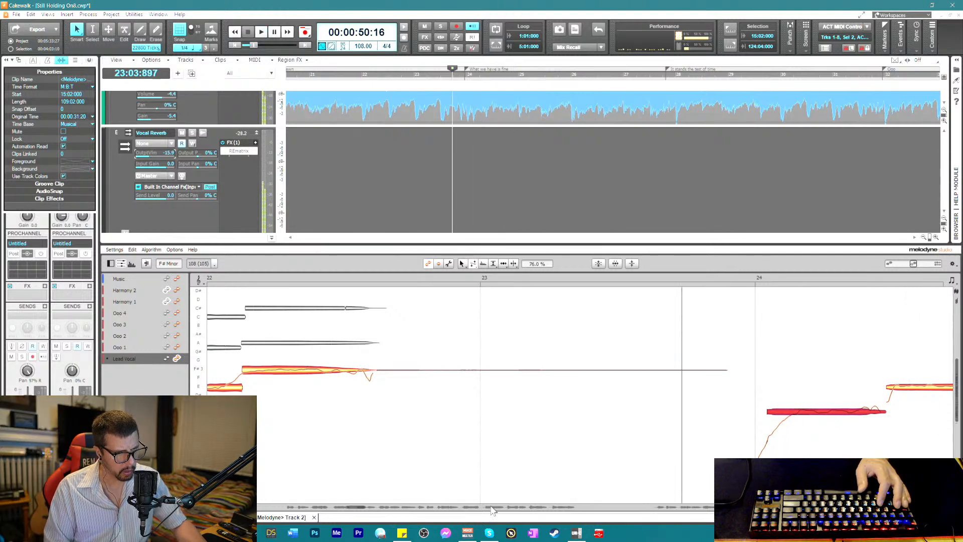
- Adjust the timing of the short Lead Vocal note at measure 25 while playing the phrase
left_click_drag(357, 512, 361, 514)
right_click(819, 432)
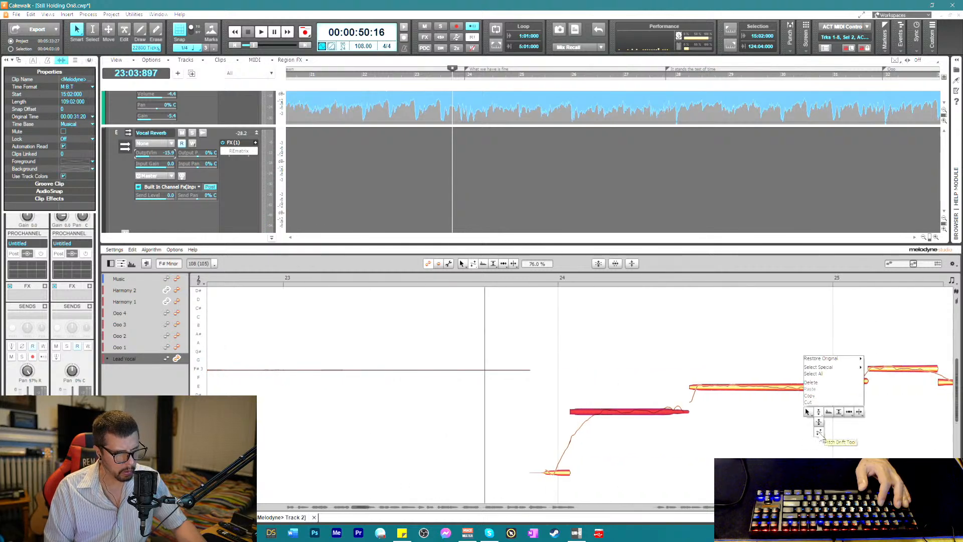
left_click(844, 410)
key("space")
left_click_drag(836, 382, 834, 382)
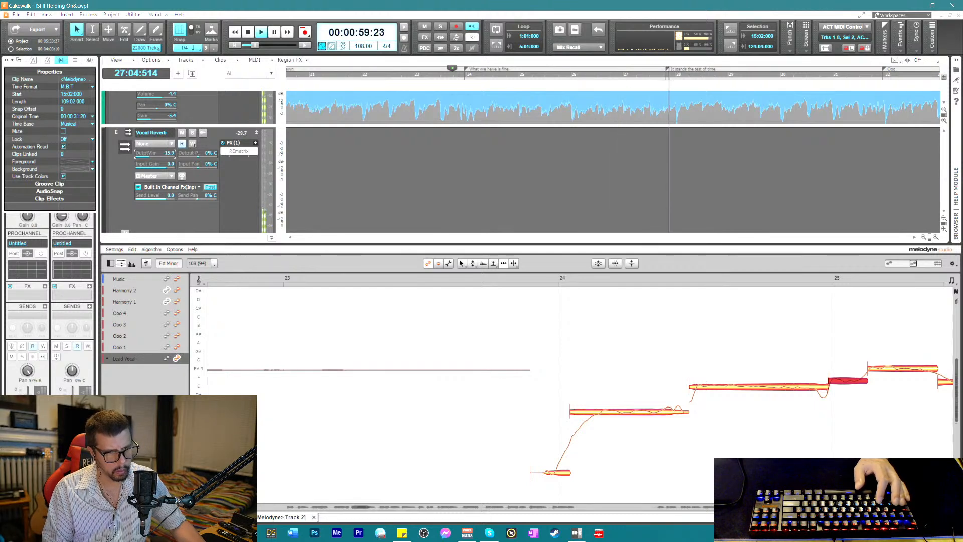
- Close the Melodyne editor, save the project, and replay the vocals from just before measure 32
key("d")
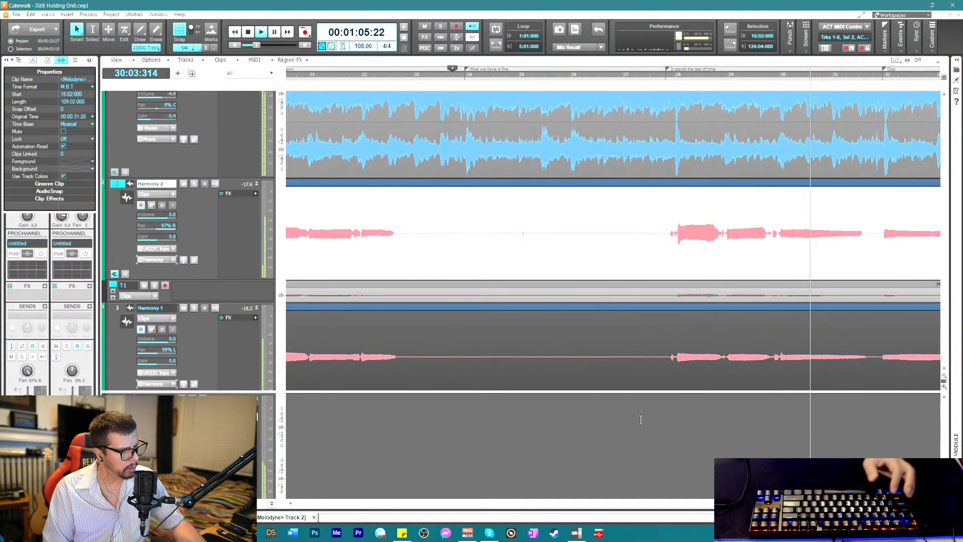
key("ctrl+s")
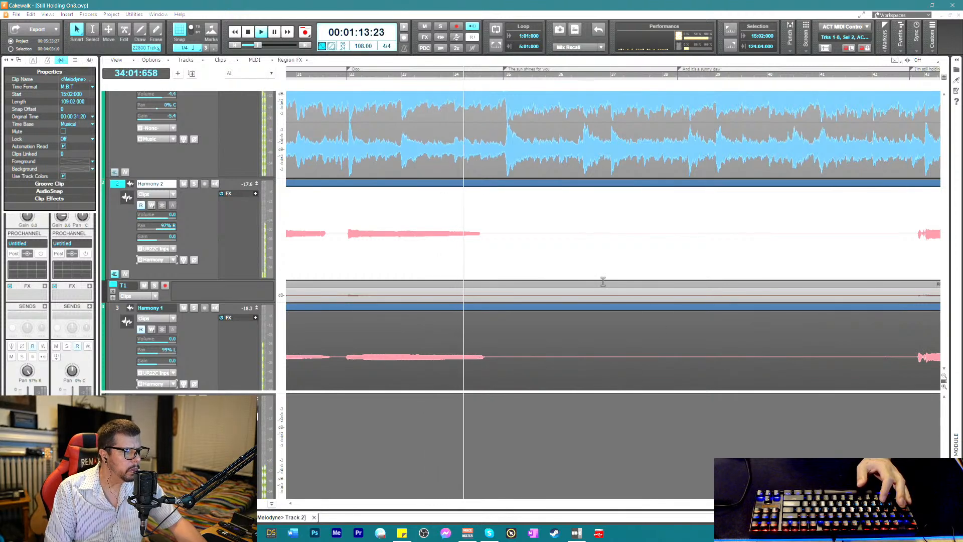
left_click(333, 79)
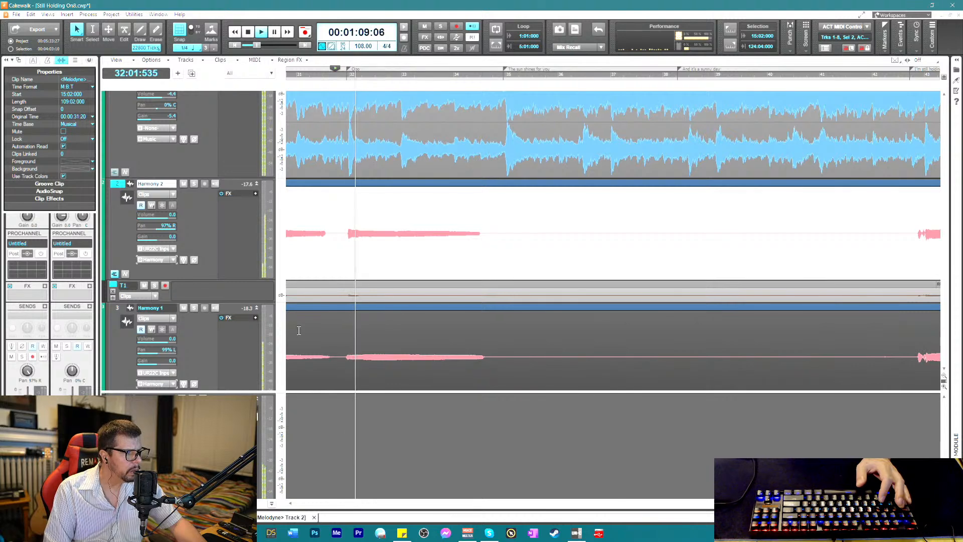
scroll(197, 235, "up", 1)
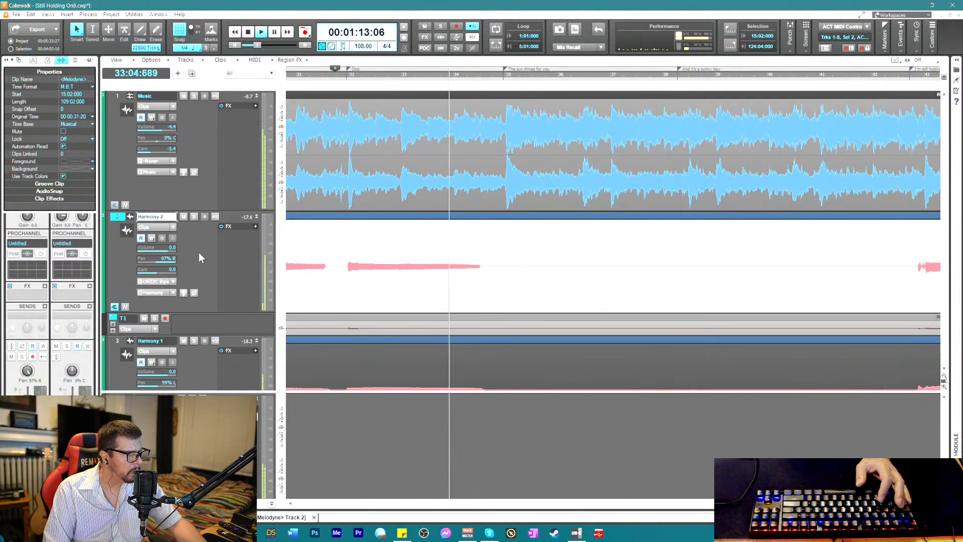
- Display the ProChannel modules, expand the bus pane, and check the QuadCurve Equalizer before closing it
left_click(89, 61)
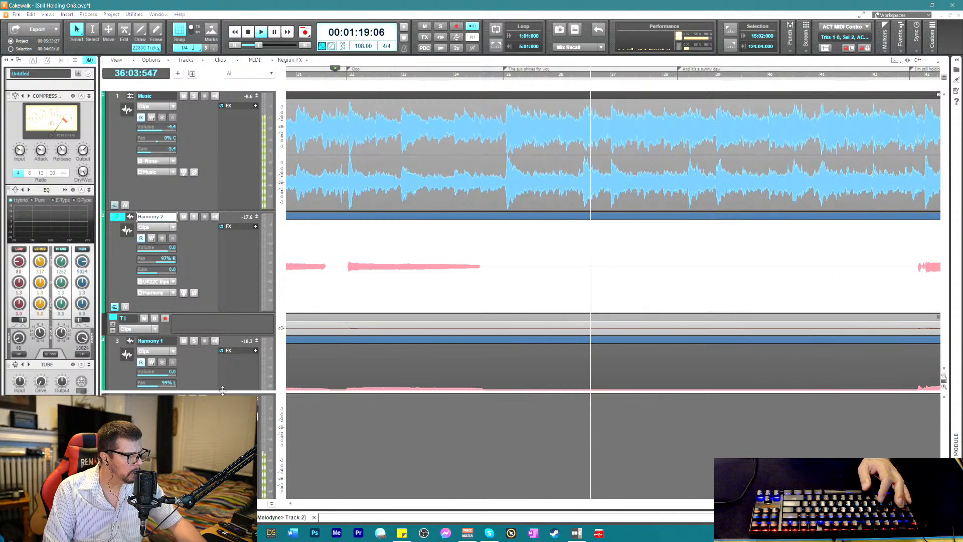
left_click_drag(185, 394, 185, 125)
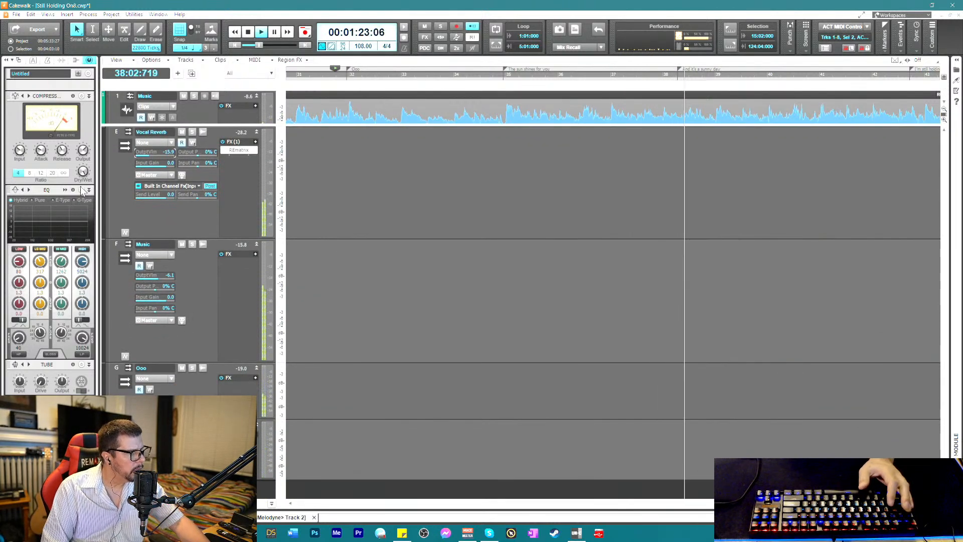
double_click(80, 216)
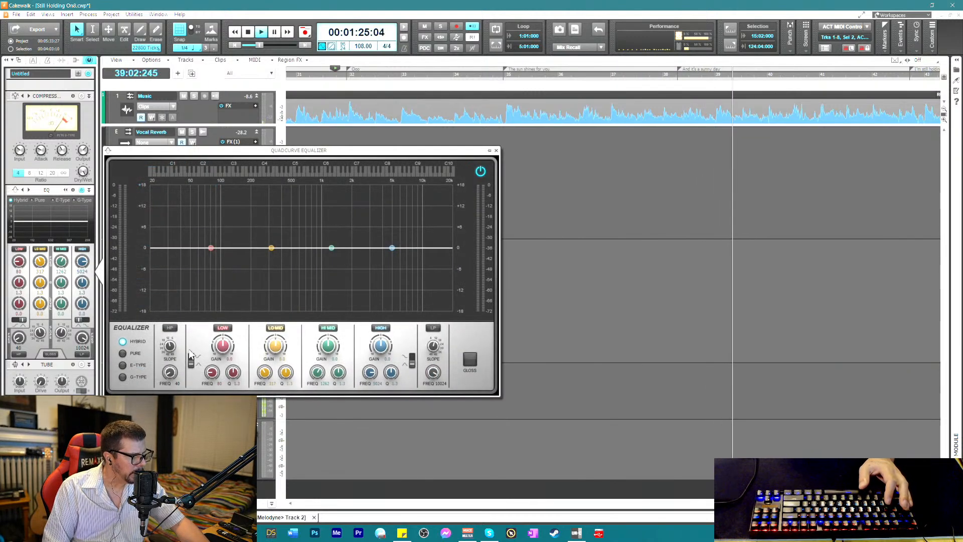
left_click(495, 151)
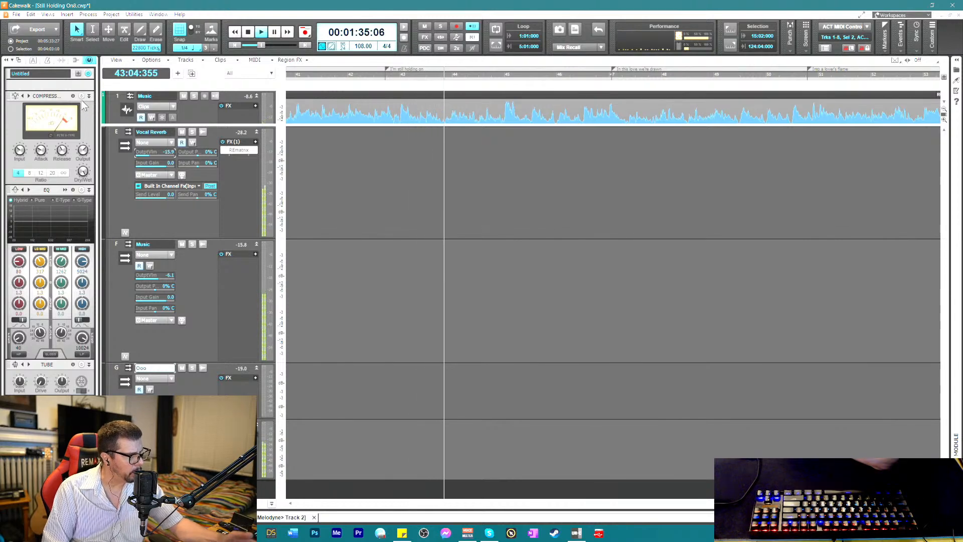
- Enable the ProChannel EQ on the Ooo bus and switch on its high-pass filter
left_click(81, 189)
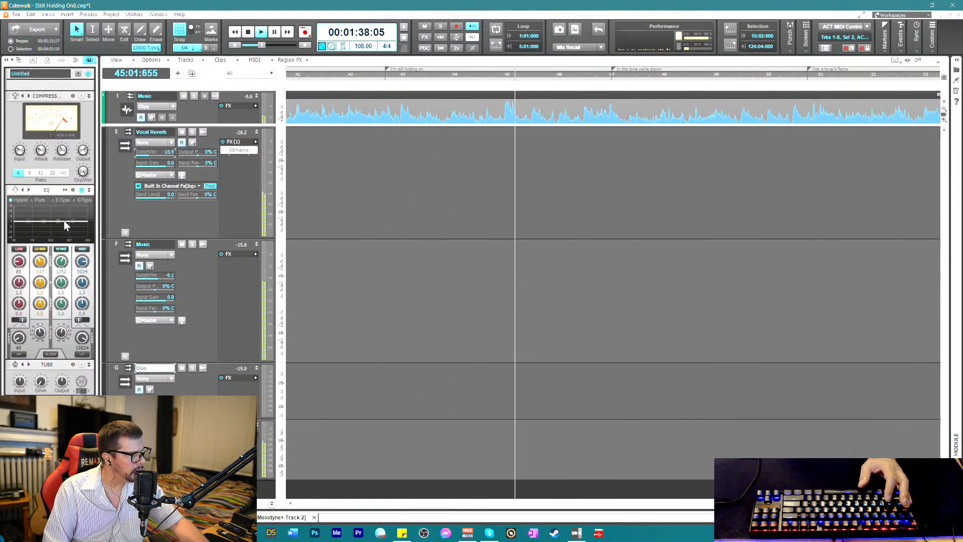
left_click(65, 190)
left_click(170, 374)
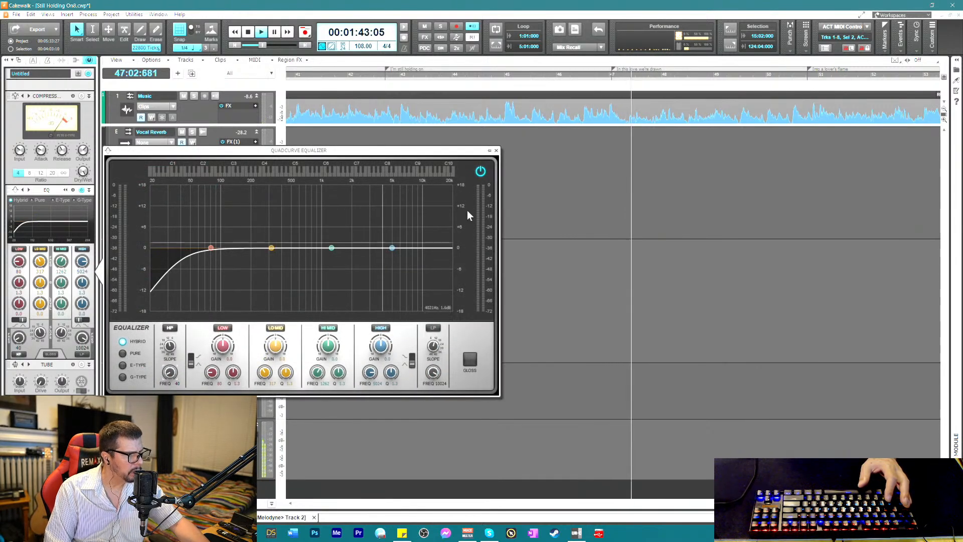
left_click(496, 151)
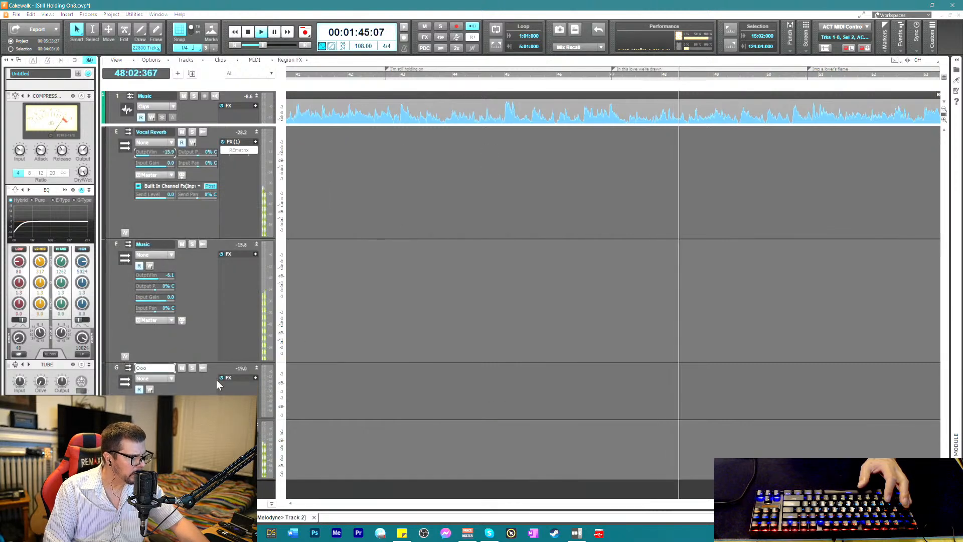
- Enable the Harmony bus EQ and set its high-pass filter to 131 Hz while replaying from just before measure 32
left_click(73, 189)
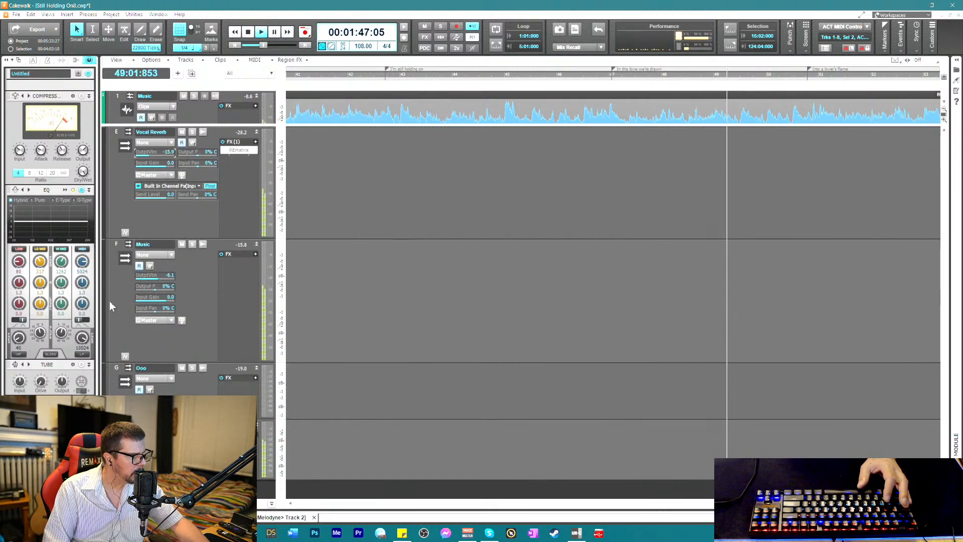
left_click(65, 190)
left_click(170, 372)
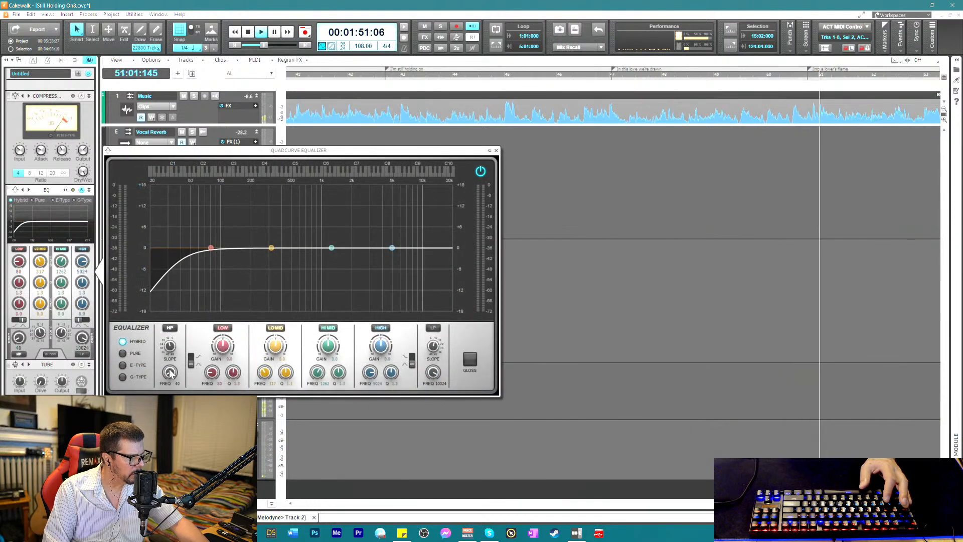
key("space")
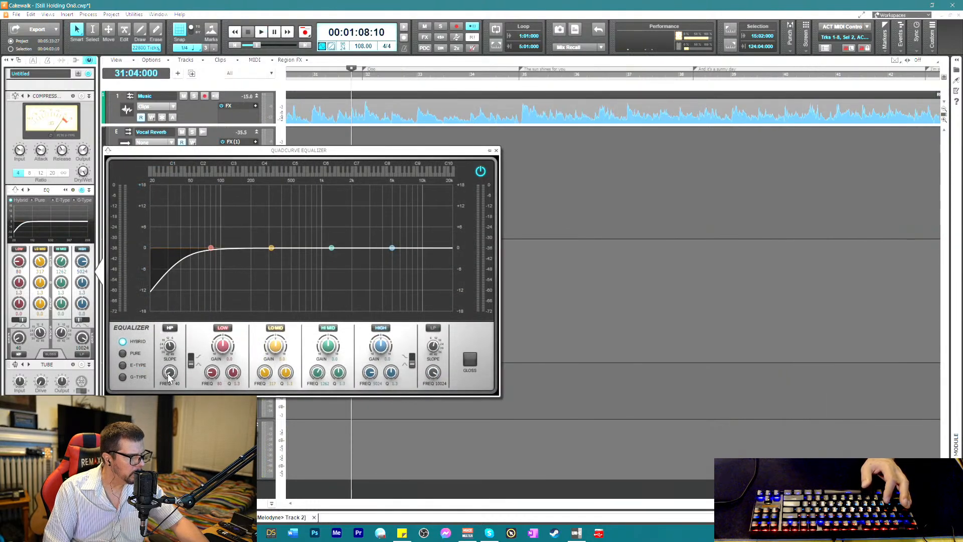
key("space")
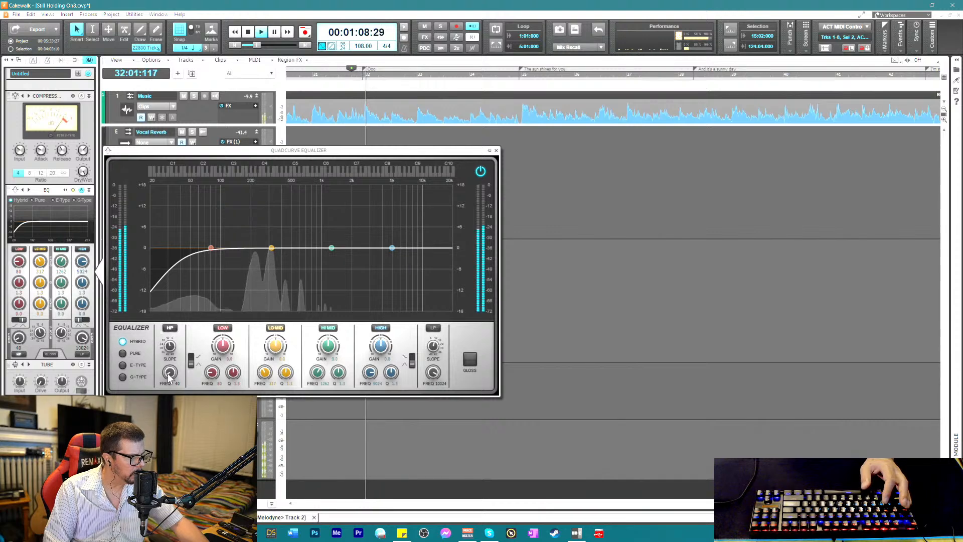
left_click_drag(168, 373, 167, 348)
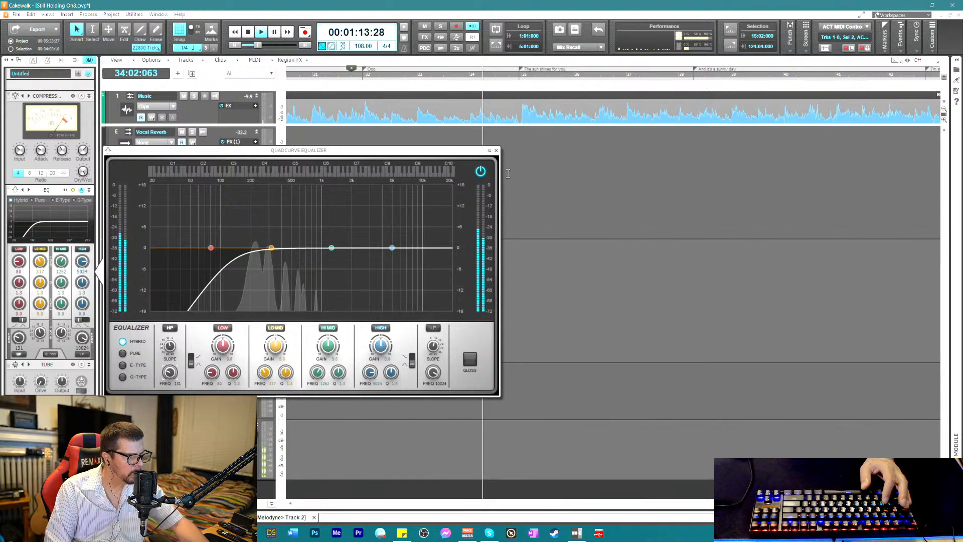
left_click(495, 151)
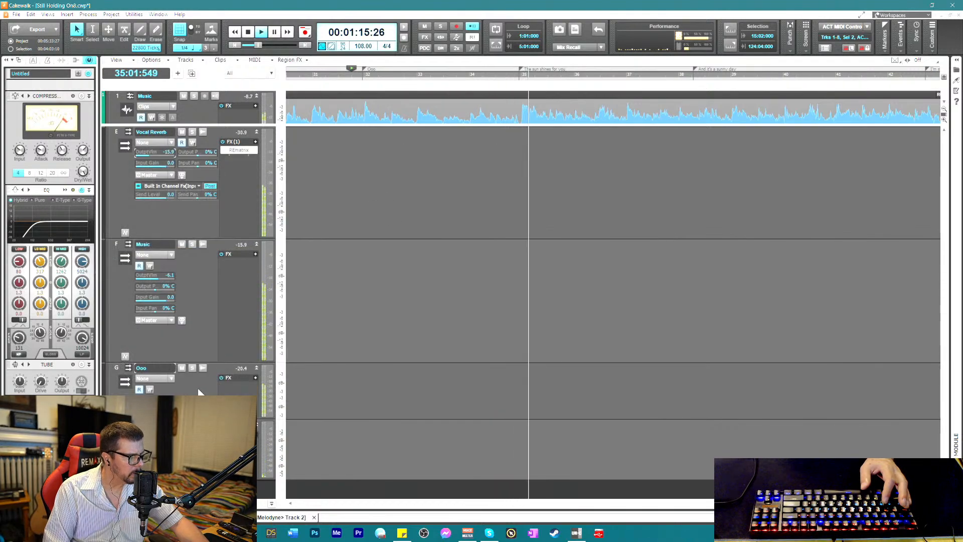
- Set the Ooo bus EQ's high-pass frequency to 100 Hz
left_click(65, 191)
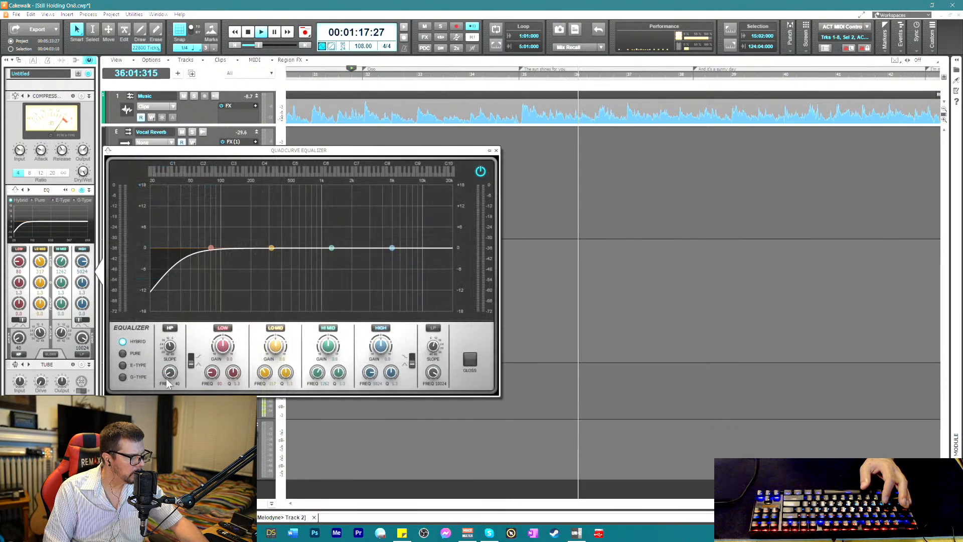
left_click_drag(167, 383, 167, 375)
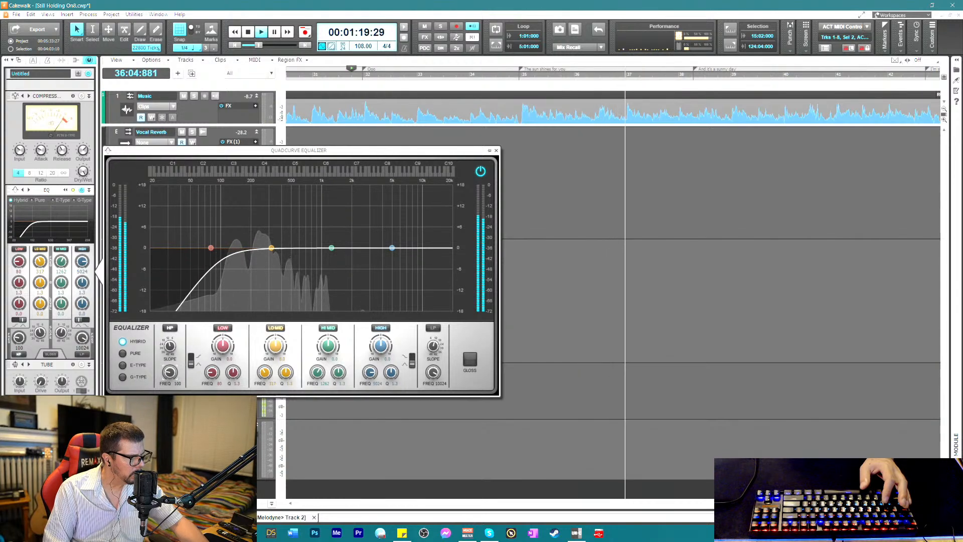
left_click(496, 151)
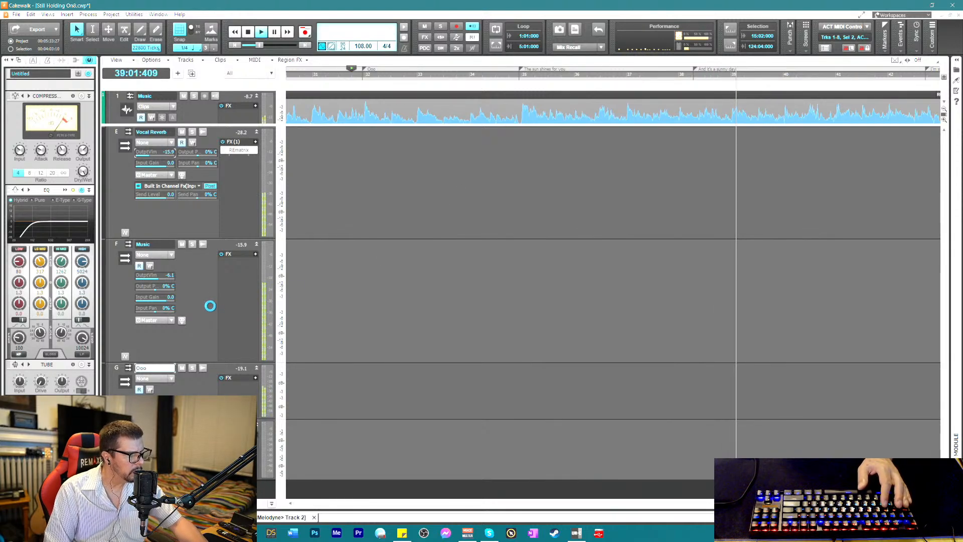
- Set the Vocal Delay bus output volume to -15.6 dB and the Vocal Reverb bus output volume to -8.9 dB during playback
scroll(218, 295, "up", 3)
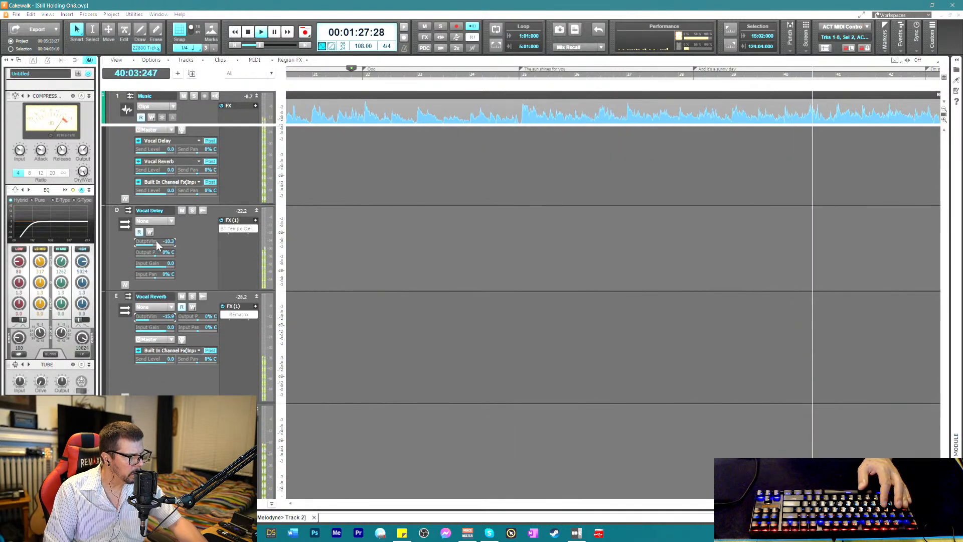
left_click_drag(155, 240, 165, 249)
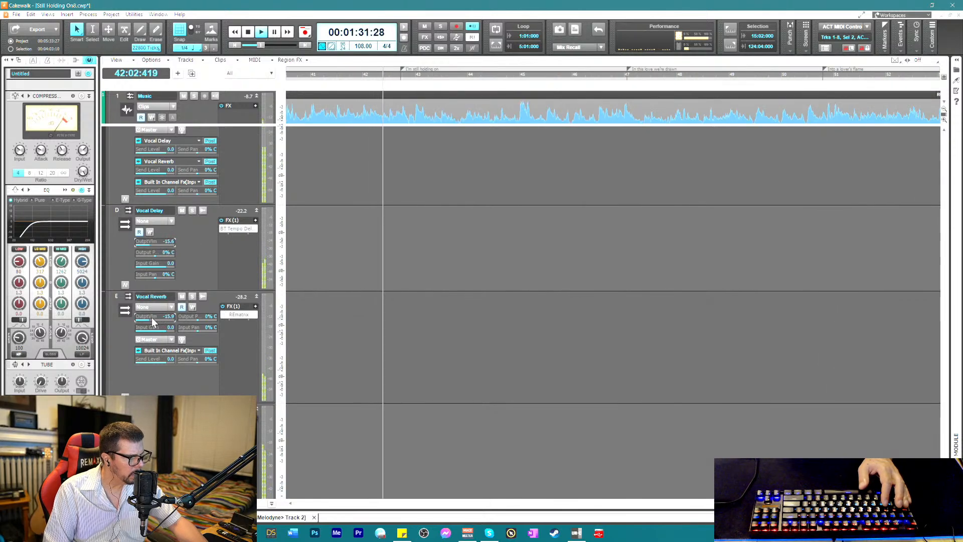
mouse_move(151, 317)
left_mouse_down()
mouse_move(151, 295)
mouse_move(159, 322)
left_mouse_up()
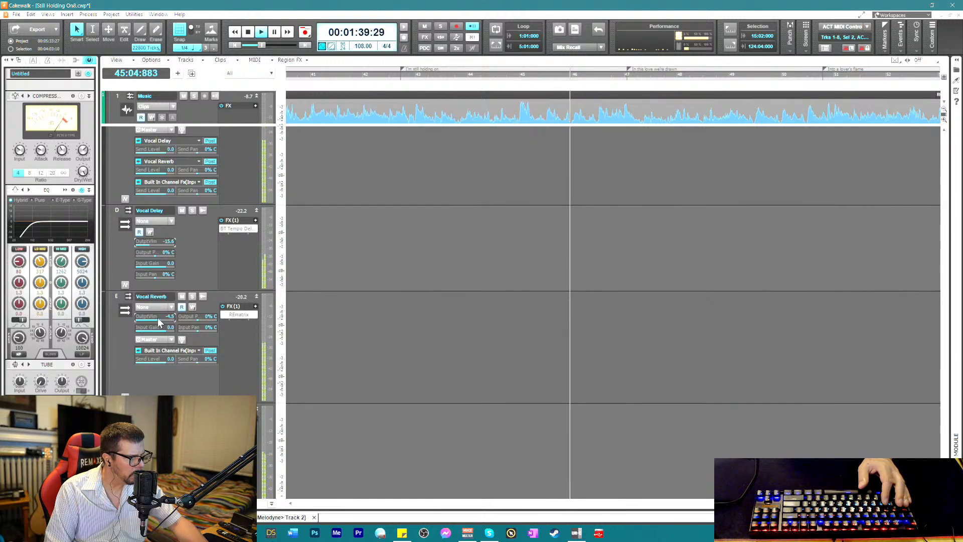
left_click_drag(158, 317, 157, 320)
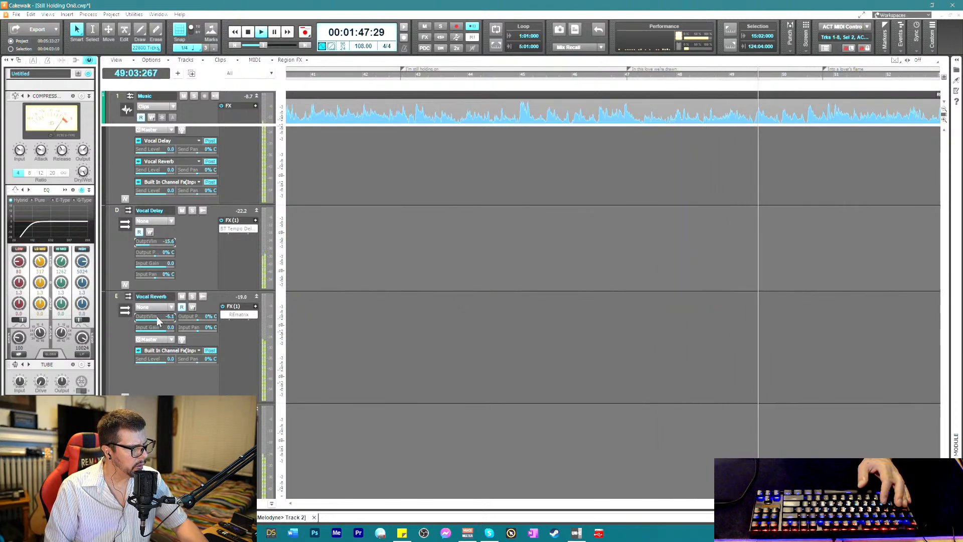
left_click_drag(157, 323, 157, 330)
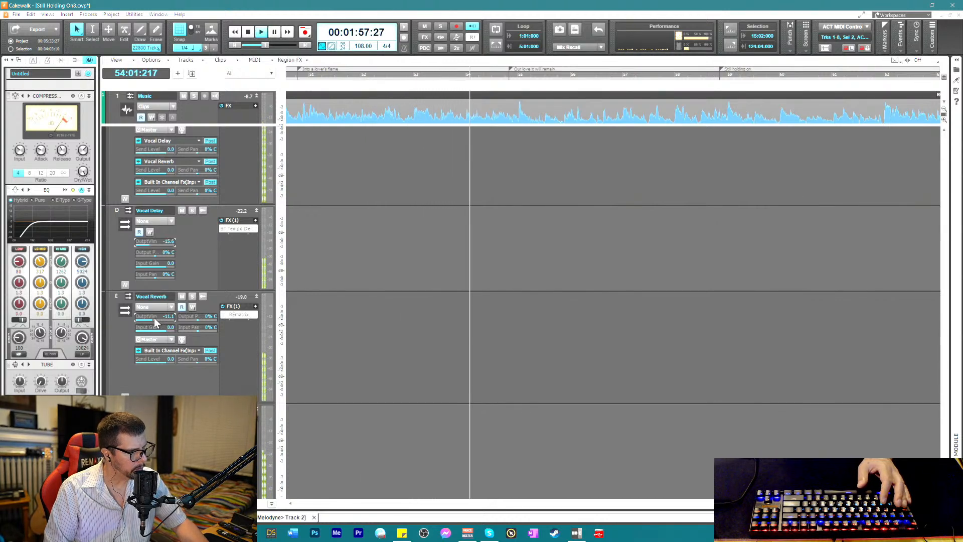
scroll(175, 381, "down", 2)
scroll(178, 377, "down", 1)
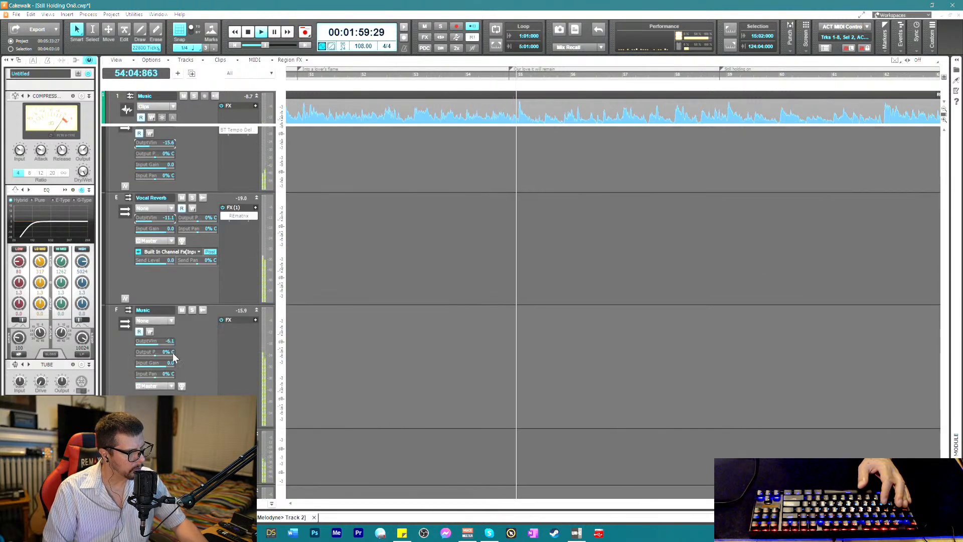
mouse_move(142, 223)
left_mouse_down()
mouse_move(165, 220)
mouse_move(139, 218)
left_mouse_up()
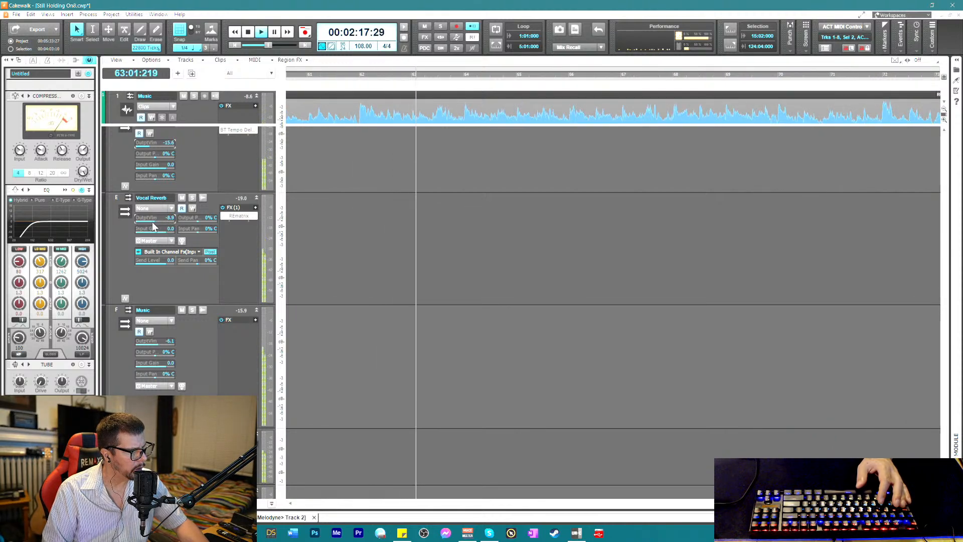
- Stop playback and save the project
scroll(197, 369, "down", 2)
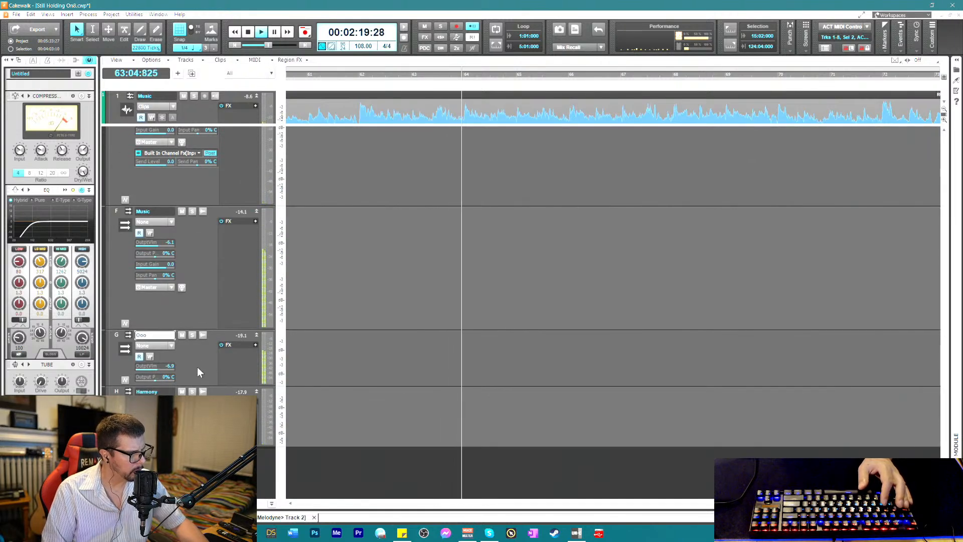
key("space")
key("ctrl+s")
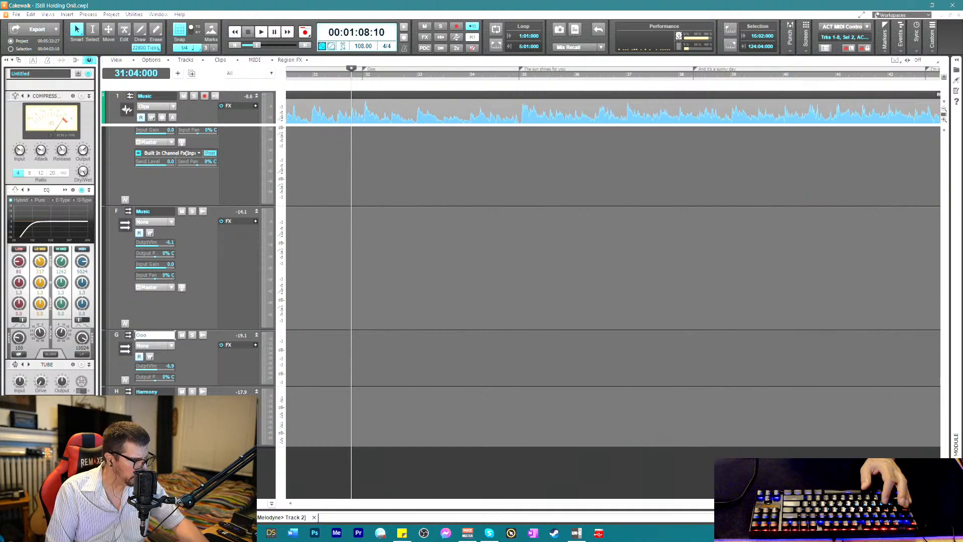
- Insert a stereo bus below the Harmony bus and heighten the new bus and Harmony strips to show their controls
scroll(520, 283, "down", 2)
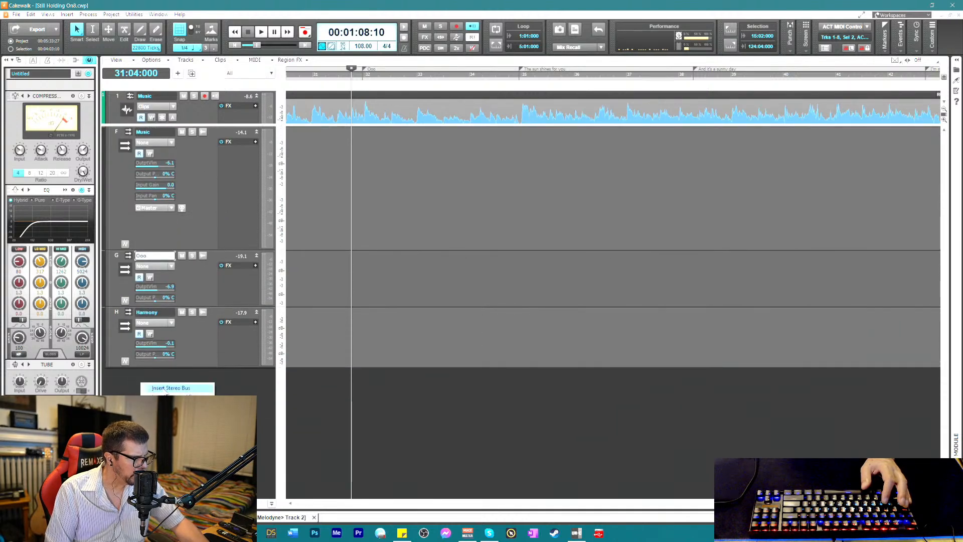
left_click(162, 388)
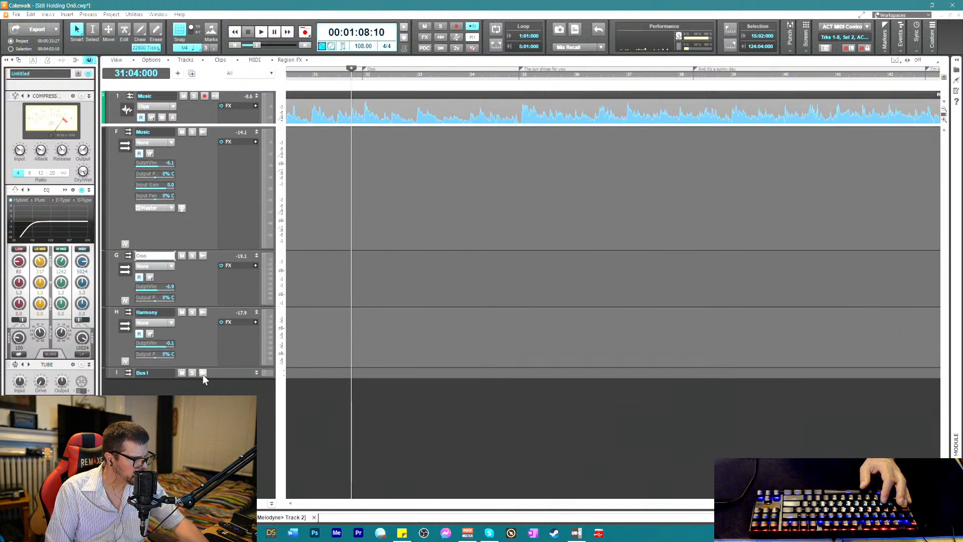
left_click_drag(220, 378, 219, 434)
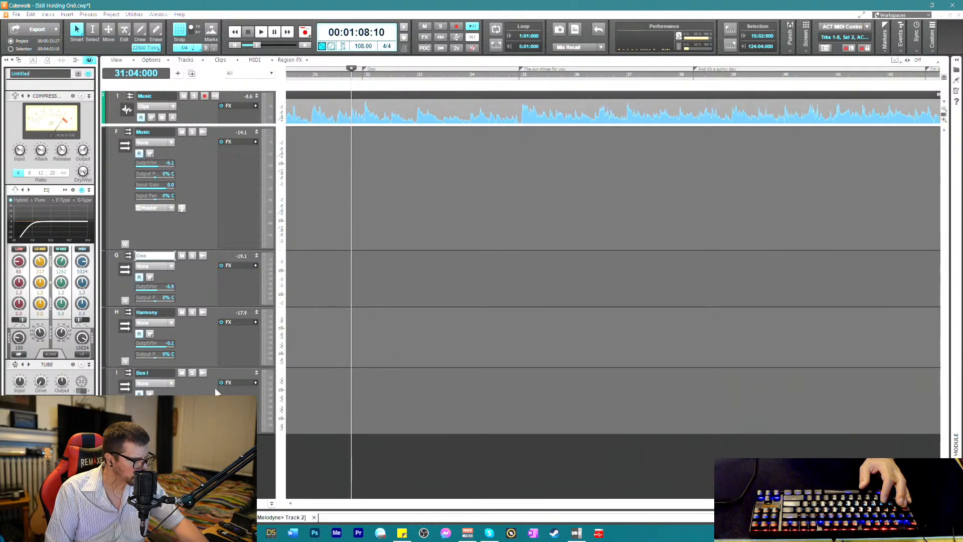
left_click_drag(215, 367, 214, 390)
scroll(203, 367, "down", 2)
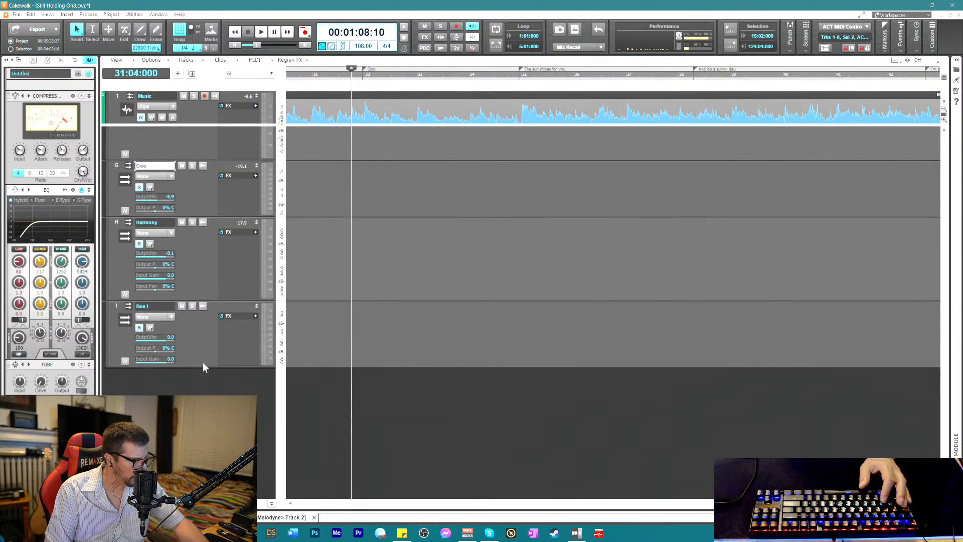
- Insert the Overloud REmatrix reverb into the new stereo bus's effects rack
right_click(225, 331)
mouse_move(269, 228)
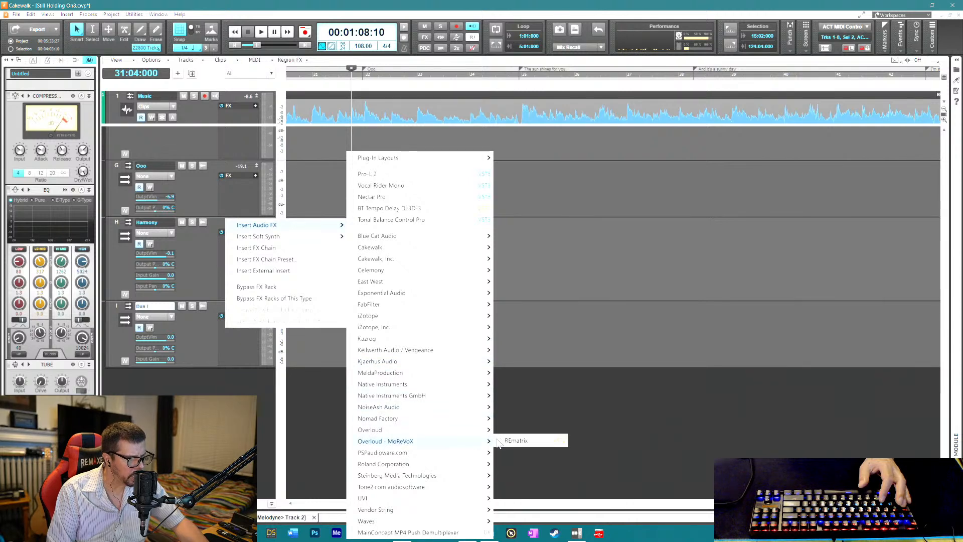
left_click(517, 441)
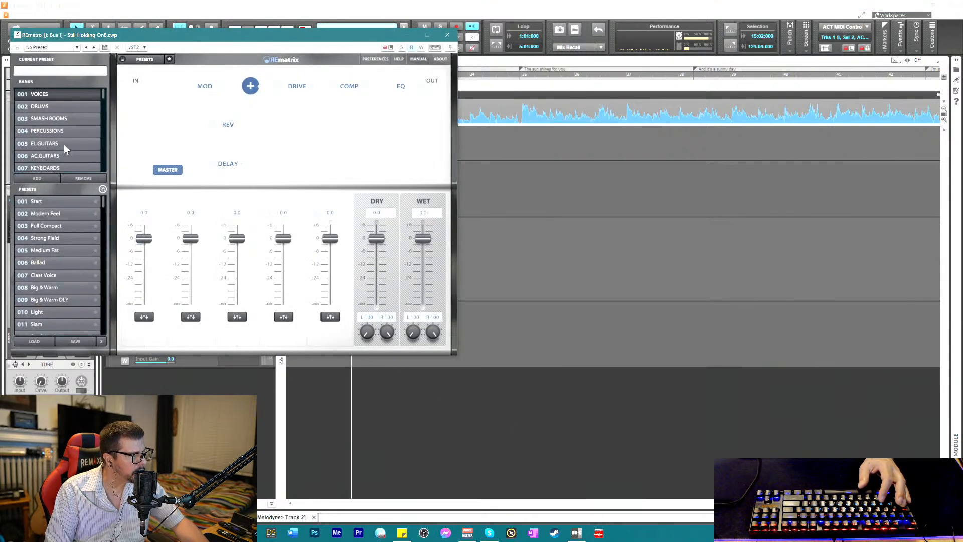
- Load the Rich Ballad preset from REmatrix's JPVerbs Vocals bank
scroll(50, 166, "down", 15)
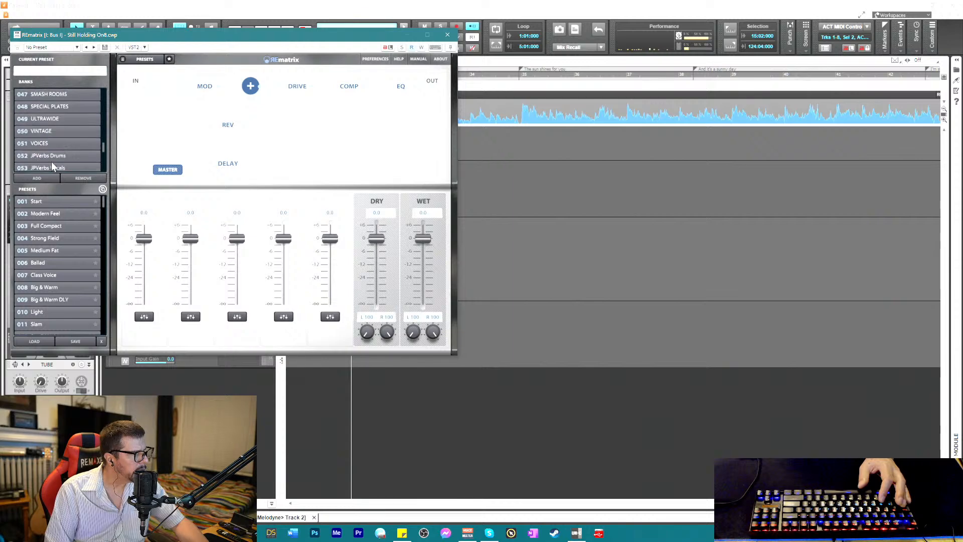
scroll(51, 162, "down", 1)
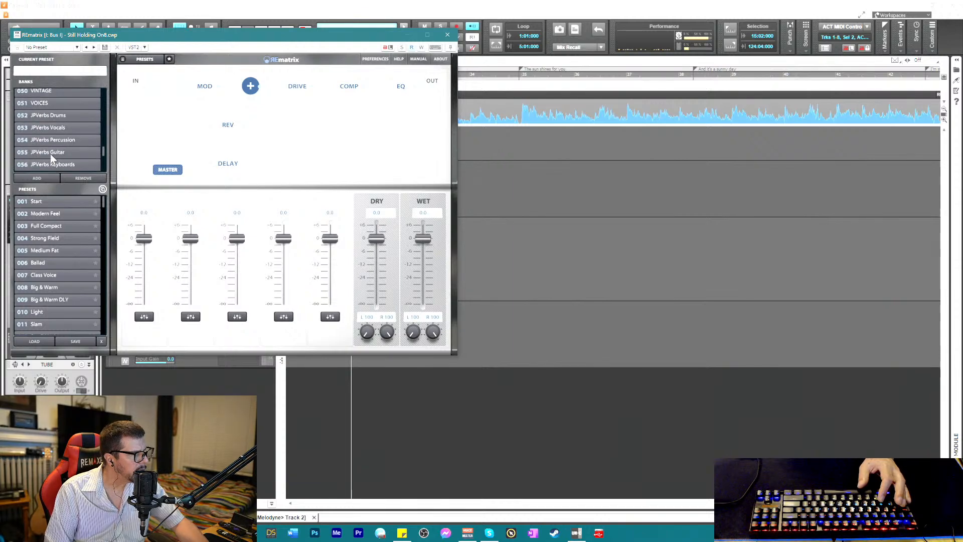
left_click(49, 129)
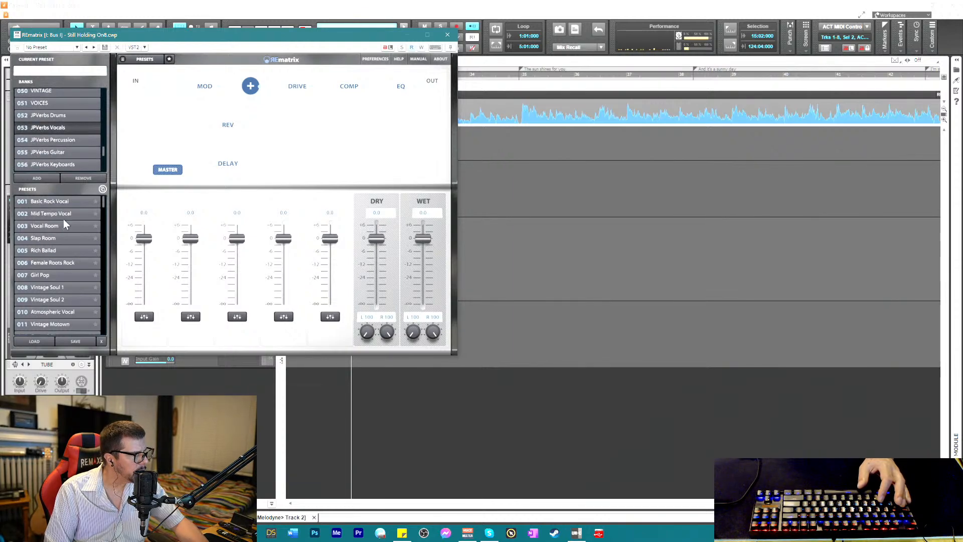
left_click(36, 249)
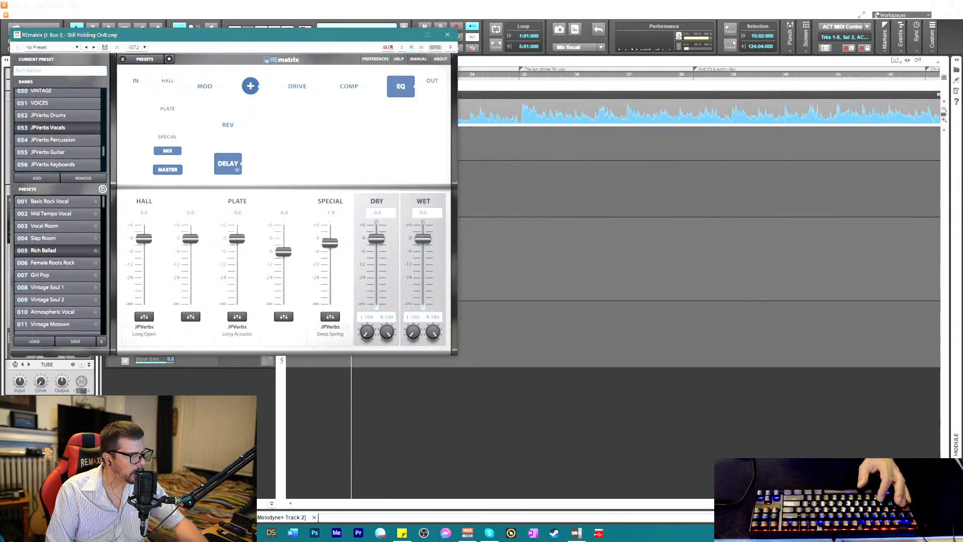
- Close the reverb window, heighten the Ooo bus strip, and rename the new reverb bus Back Voc Reverb
left_click(447, 35)
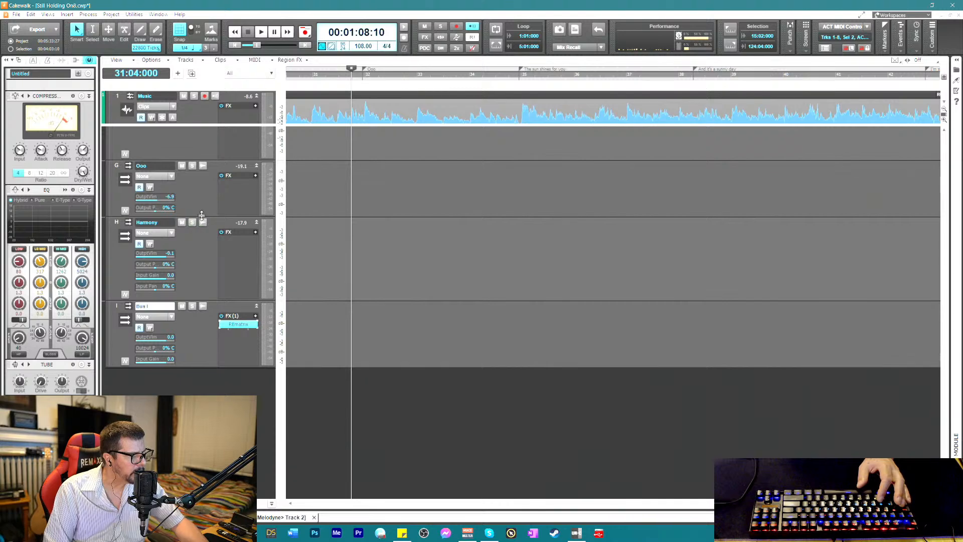
left_click_drag(201, 215, 201, 288)
right_click(142, 257)
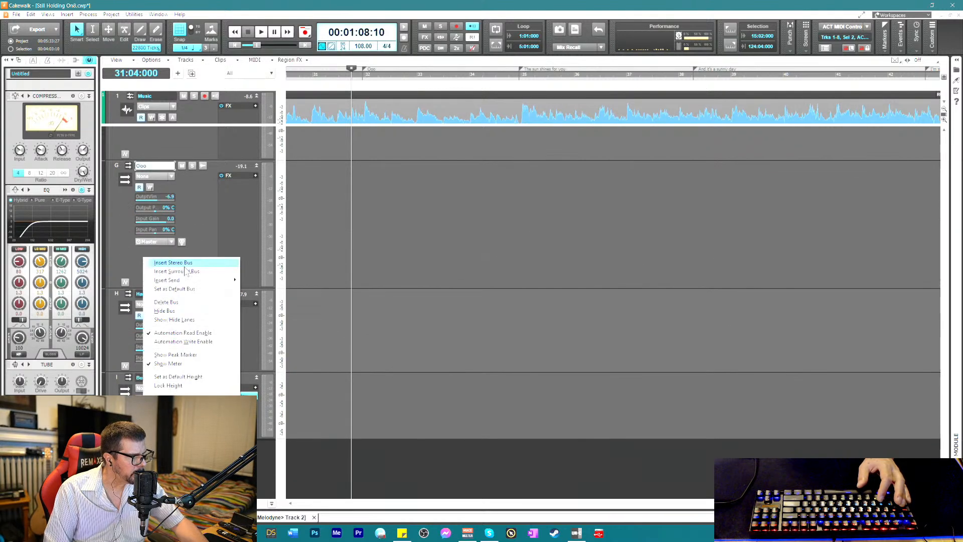
mouse_move(228, 280)
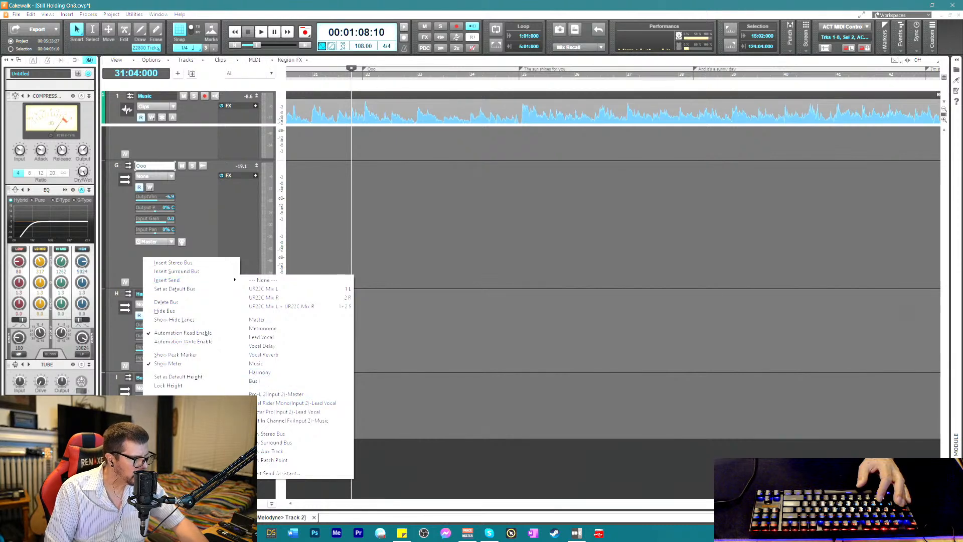
left_click(259, 380)
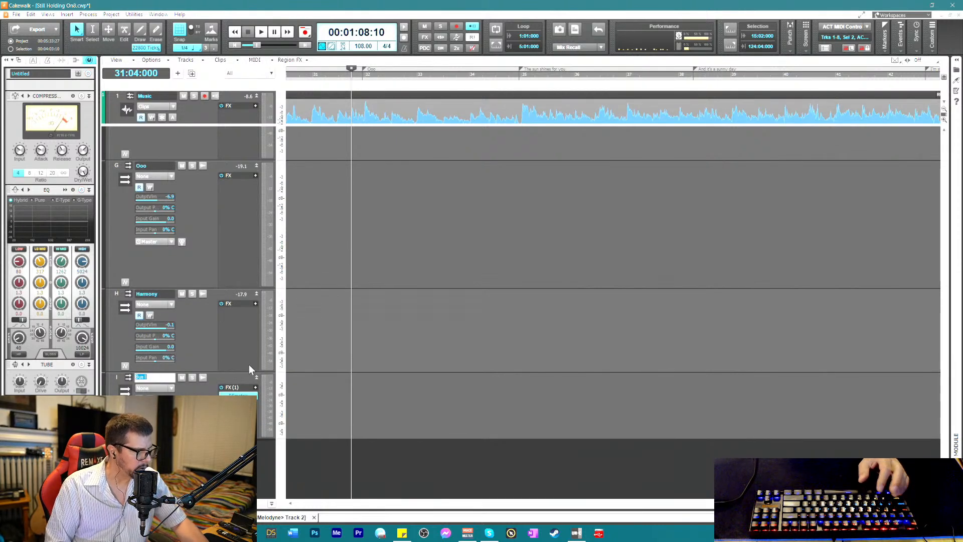
key("ctrl+a")
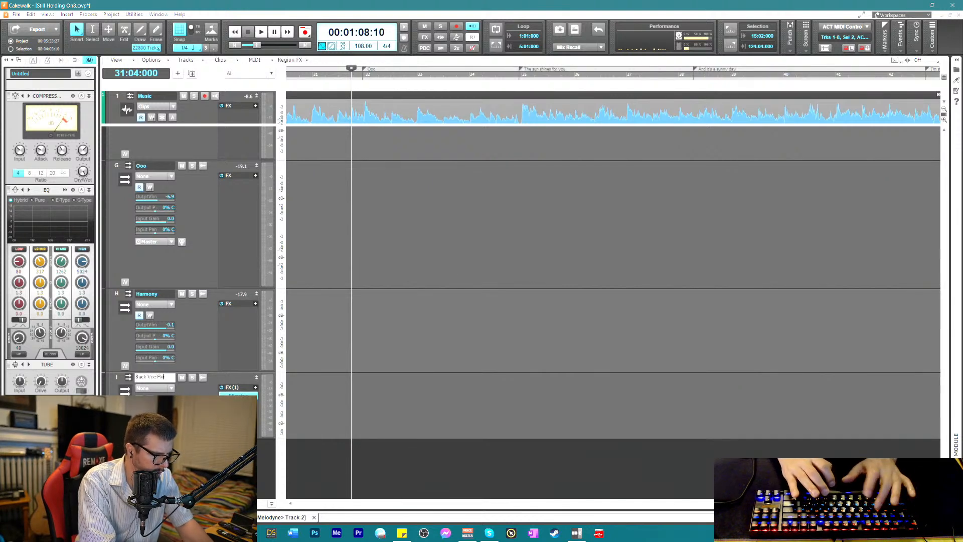
type("rb")
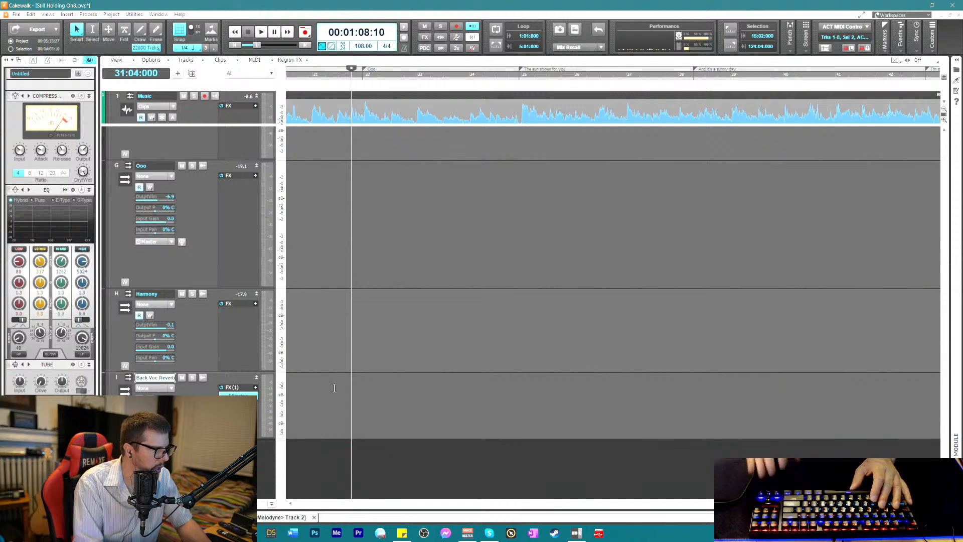
- Insert a send to Back Voc Reverb on both the Ooo bus and the Harmony bus
right_click(161, 259)
mouse_move(220, 281)
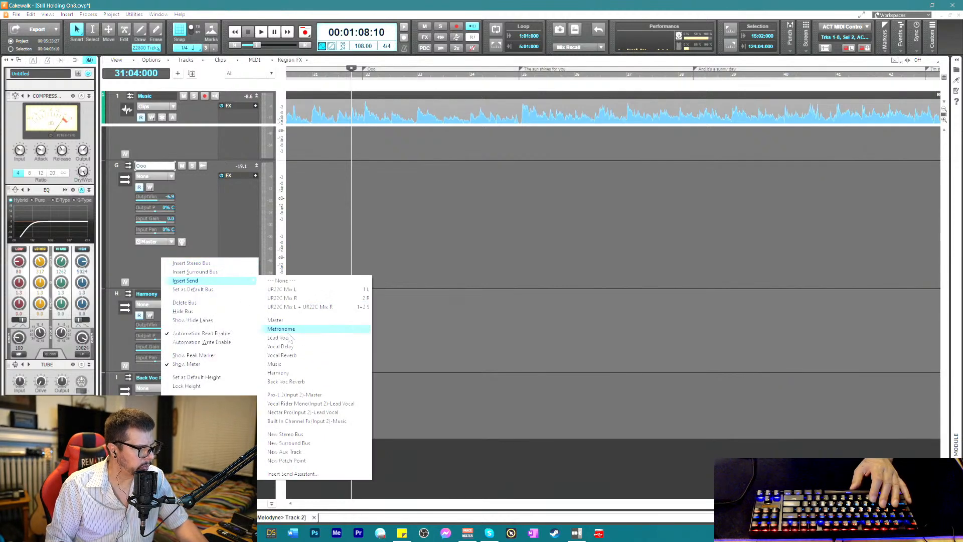
left_click(295, 381)
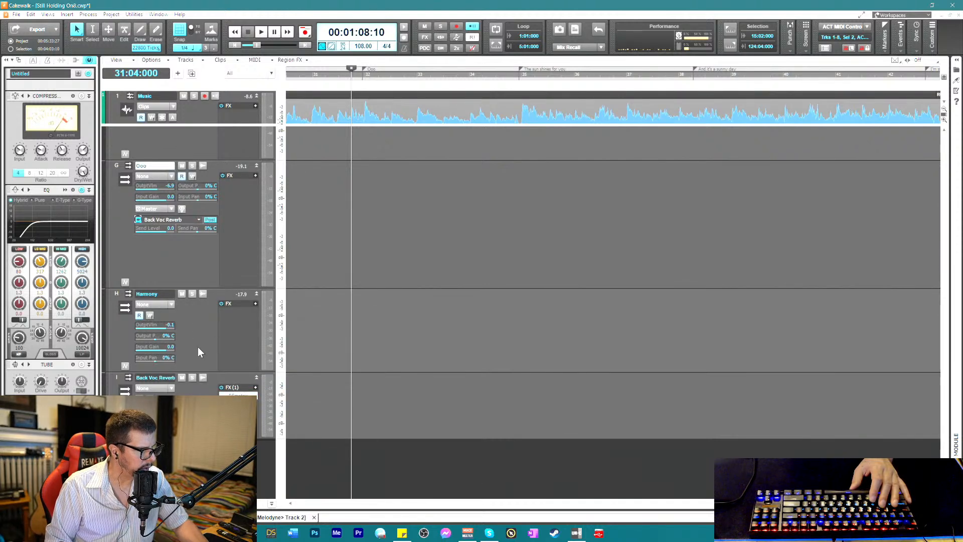
right_click(198, 347)
mouse_move(249, 369)
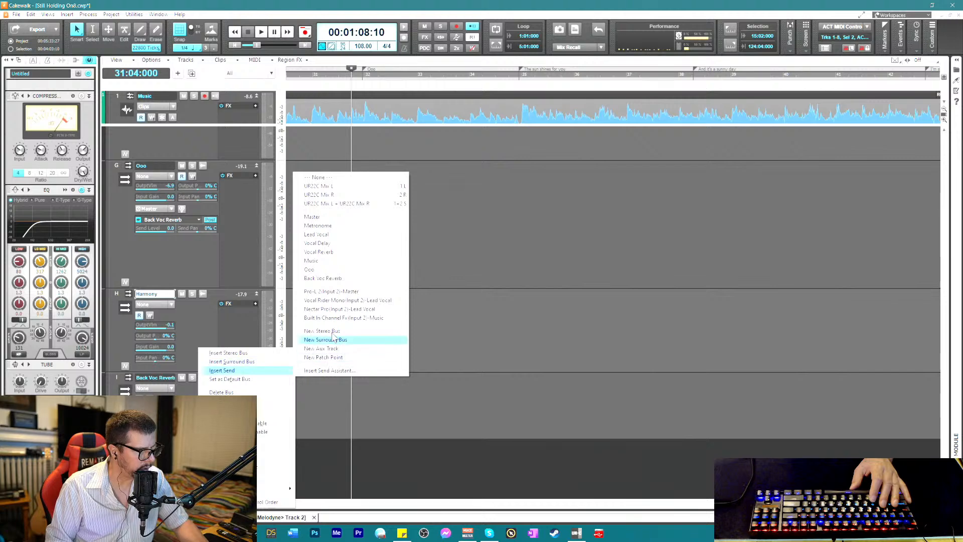
left_click(331, 278)
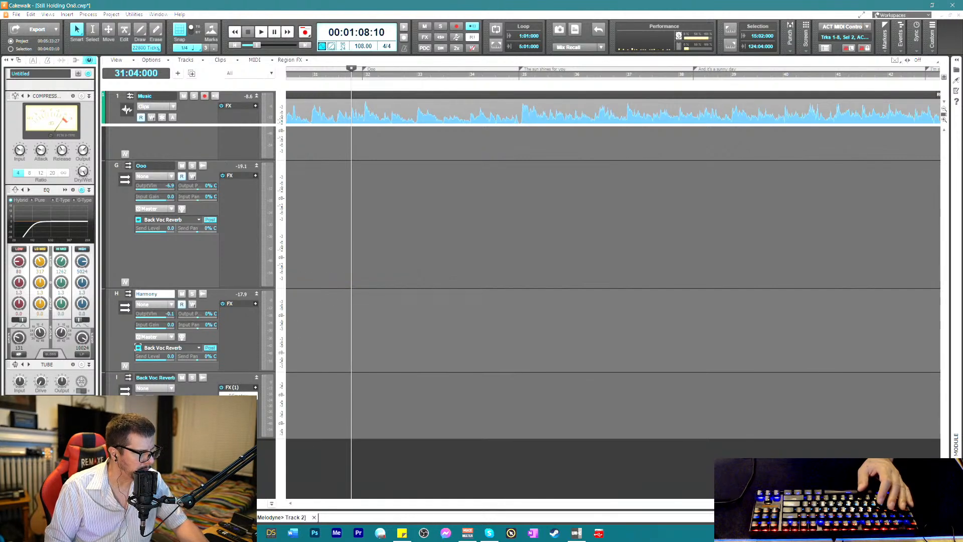
- While playing the song, set the output volume to -13.4 on Vocal Delay and -6.5 on Vocal Reverb, and save the project
key("space")
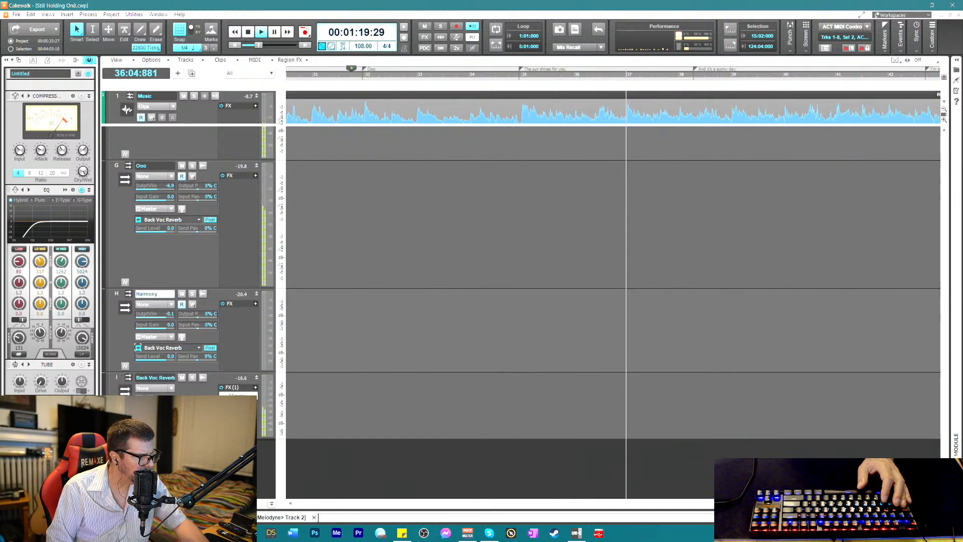
scroll(170, 244, "up", 2)
scroll(174, 253, "up", 5)
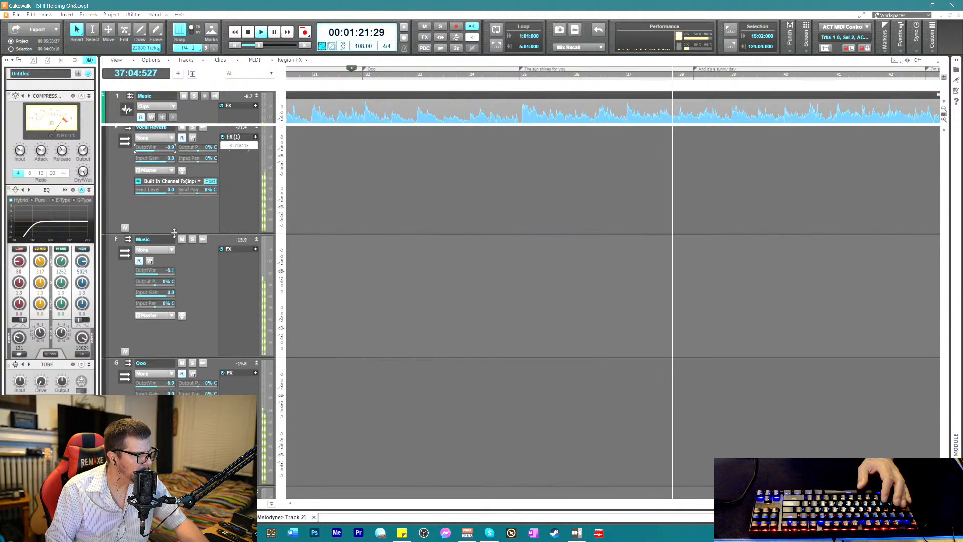
scroll(159, 279, "down", 5)
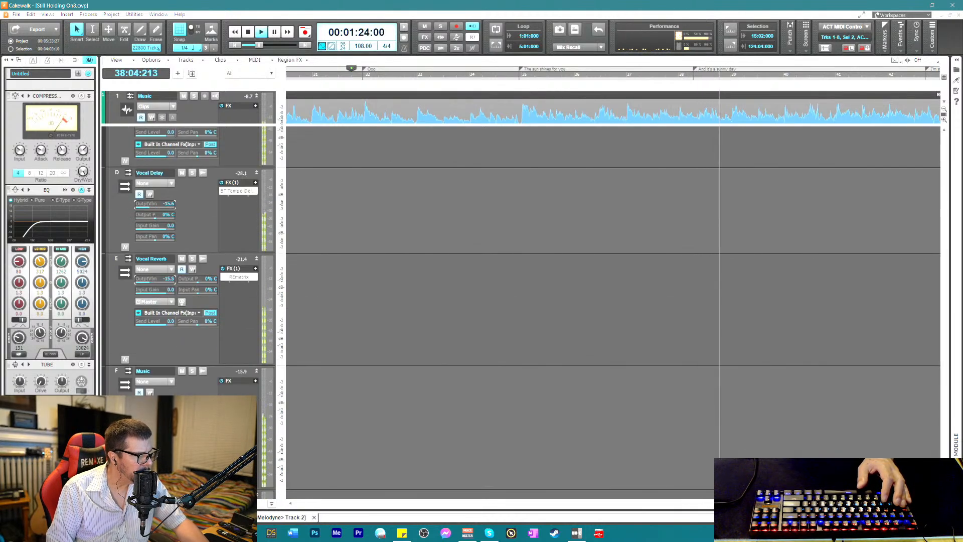
scroll(155, 278, "up", 2)
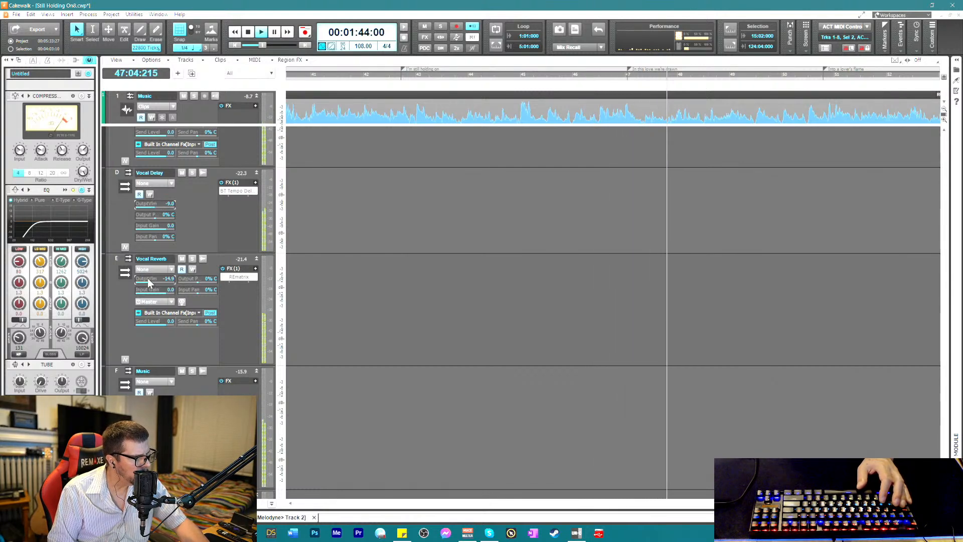
left_click_drag(148, 282, 167, 282)
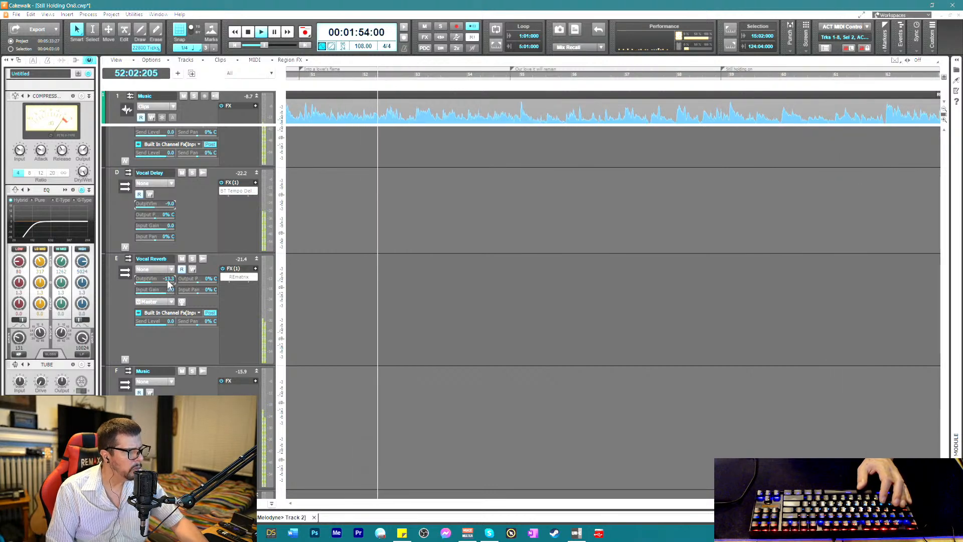
left_click_drag(172, 277, 155, 273)
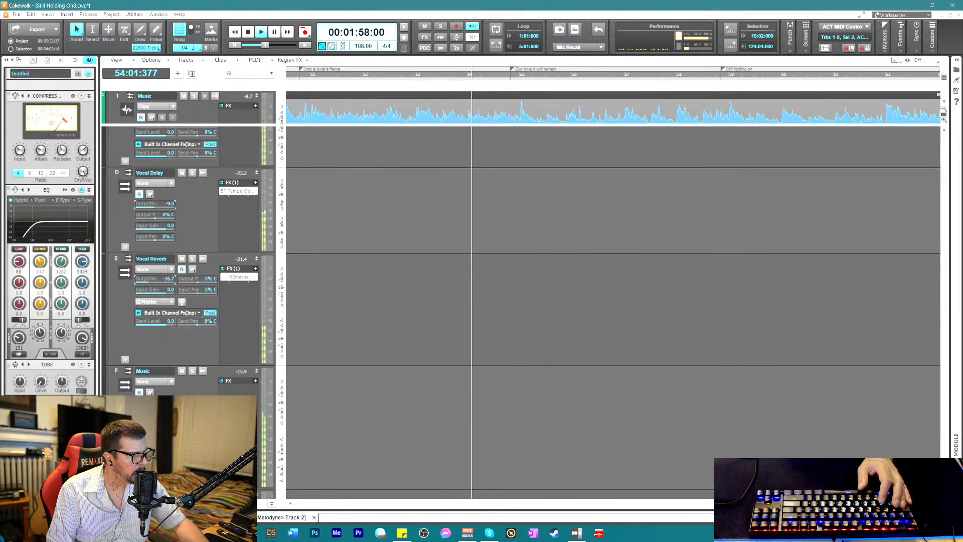
left_click_drag(149, 280, 181, 285)
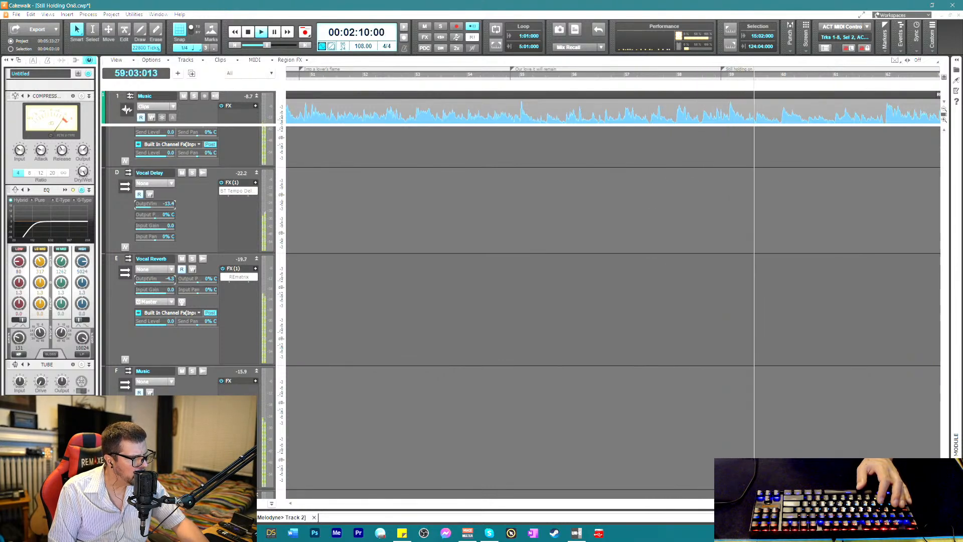
left_click_drag(156, 285, 160, 280)
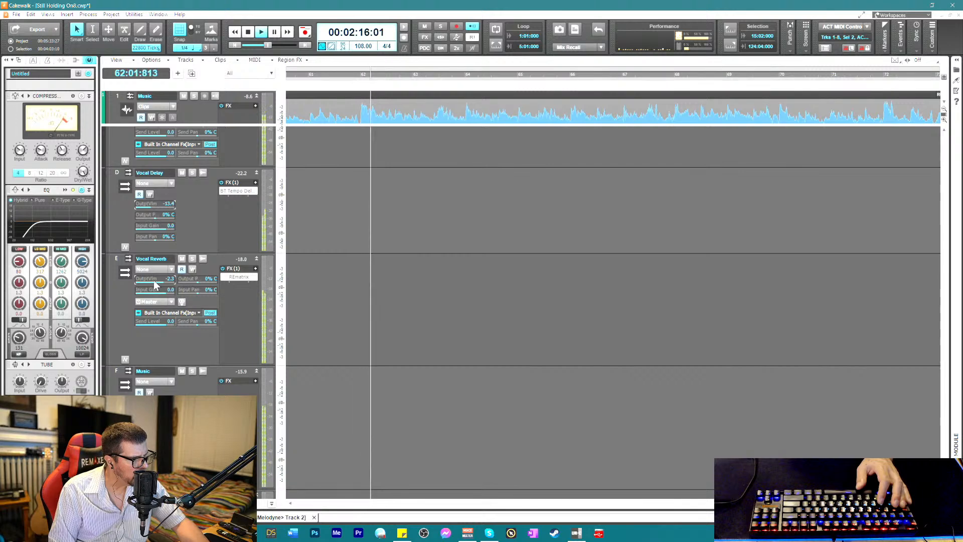
left_click_drag(159, 281, 150, 281)
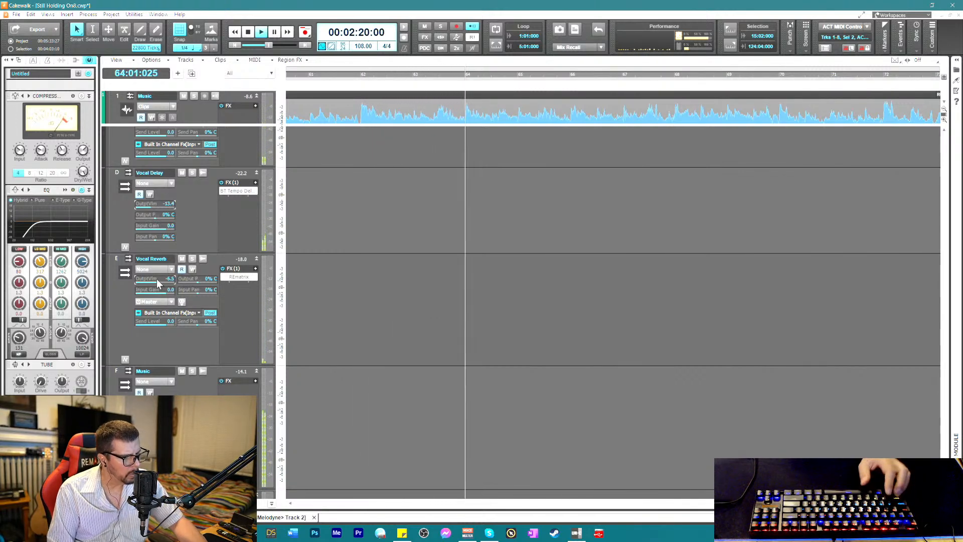
key("ctrl+s")
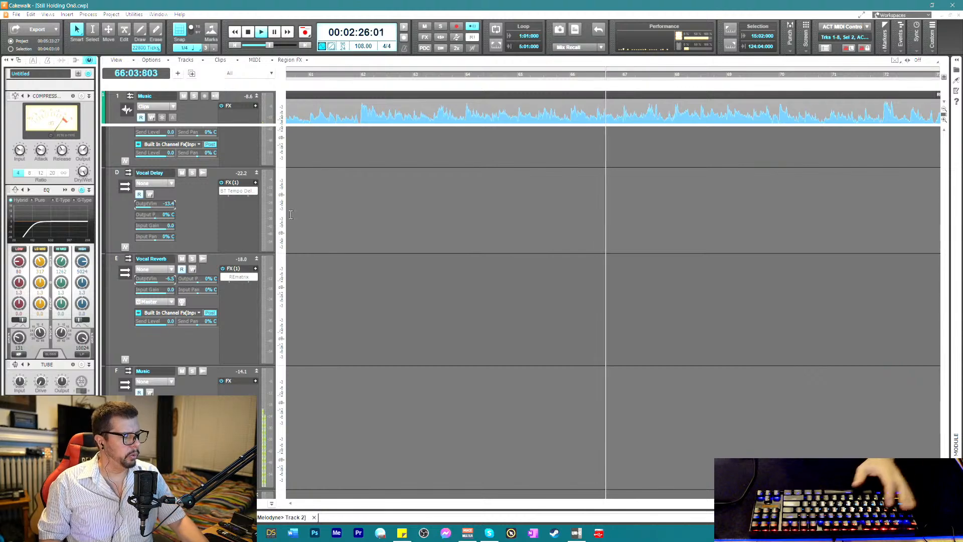
key("space")
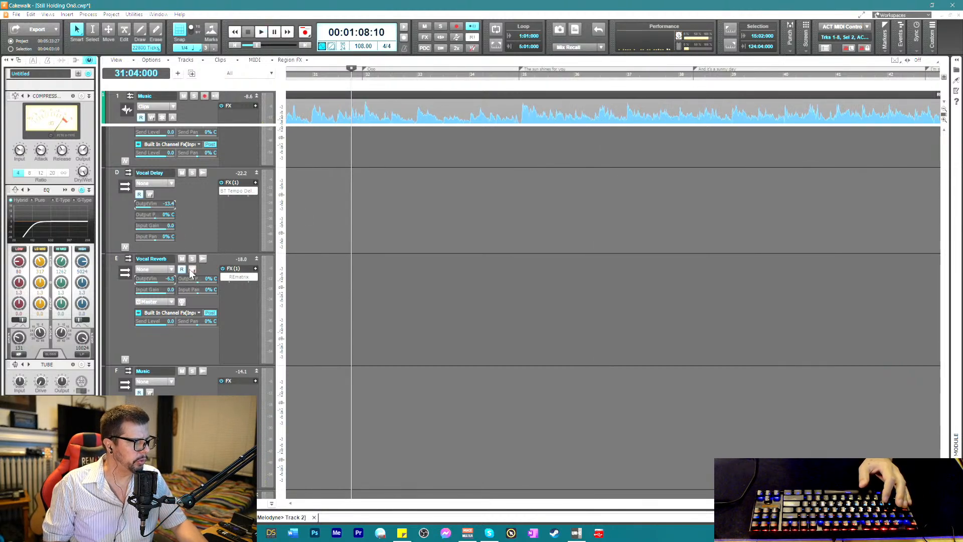
- Enable automation writing on the Vocal Reverb bus and start playback from 1:04:000
key("w")
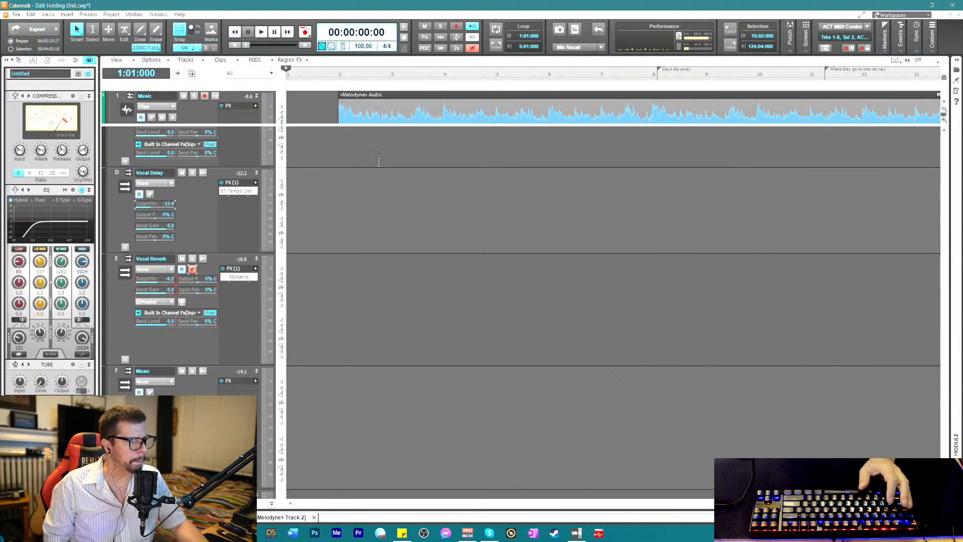
left_click(327, 78)
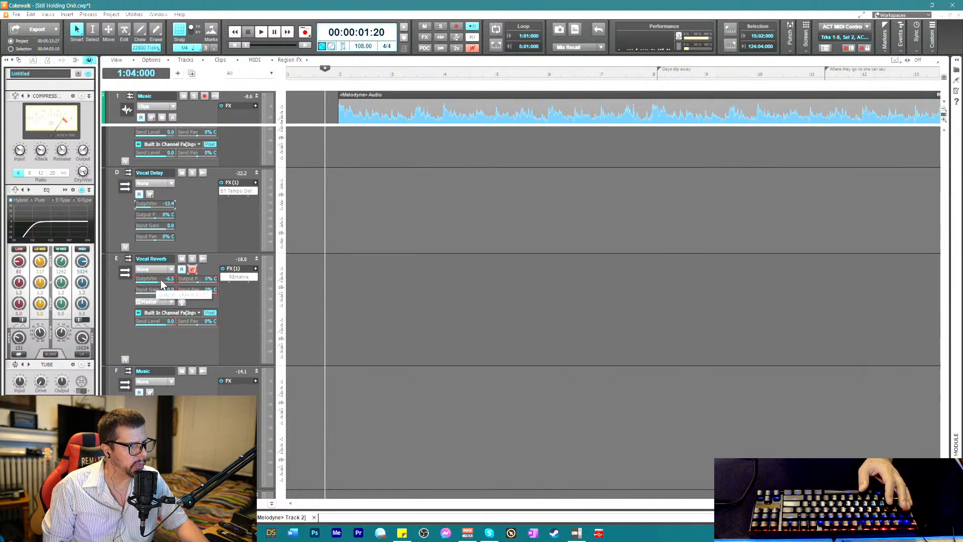
key("space")
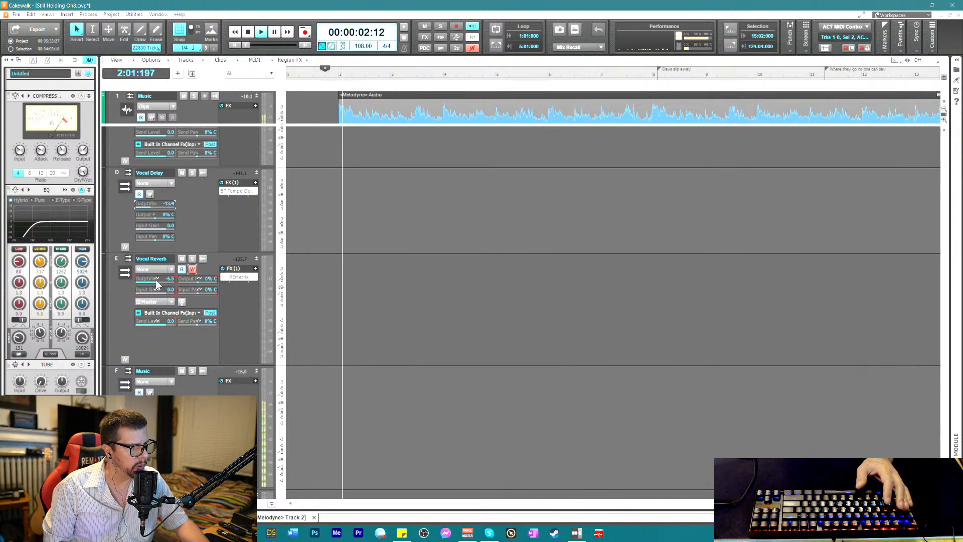
- Record Vocal Reverb output volume automation by riding it to about -13.5 by bar 8, -3.9 near bar 32 and -9.1 at bar 36
left_click_drag(155, 279, 148, 279)
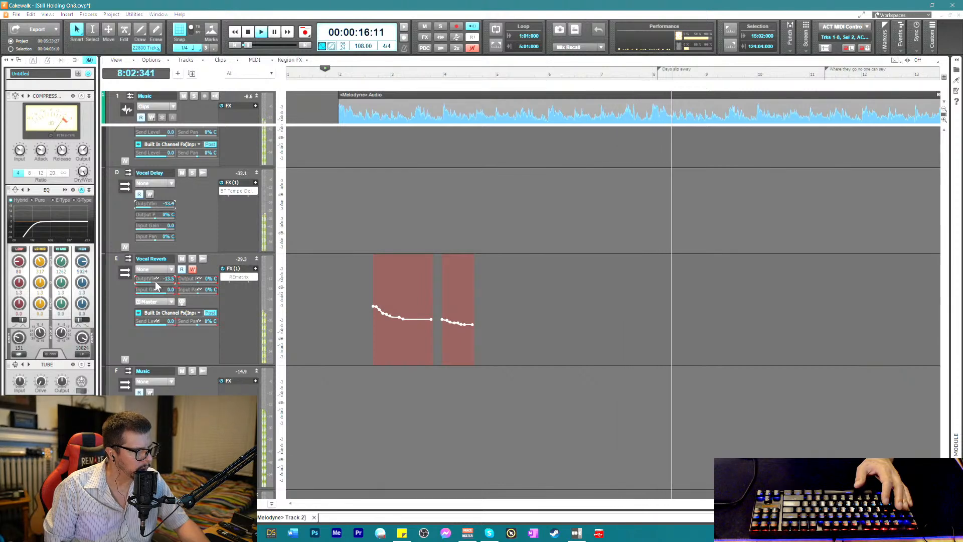
left_click_drag(155, 281, 155, 281)
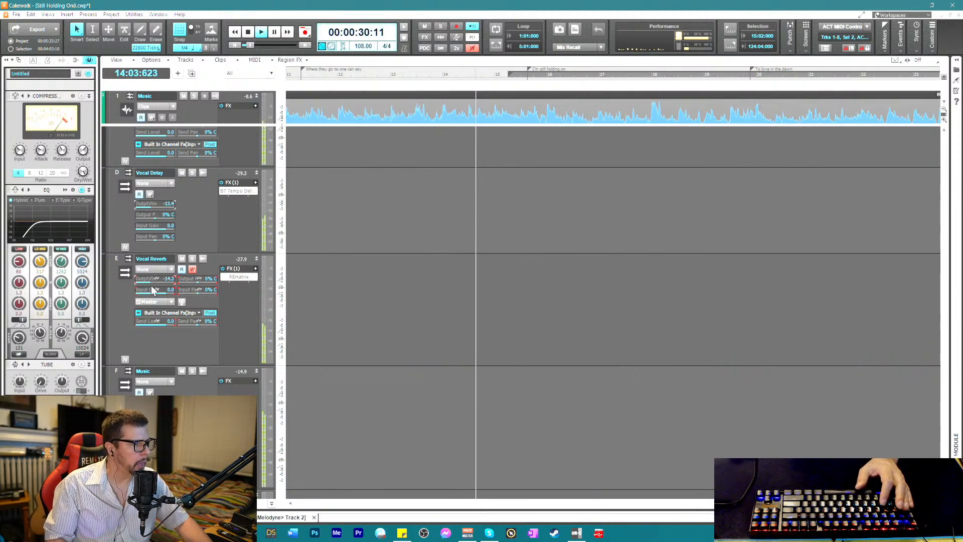
left_click_drag(151, 280, 165, 281)
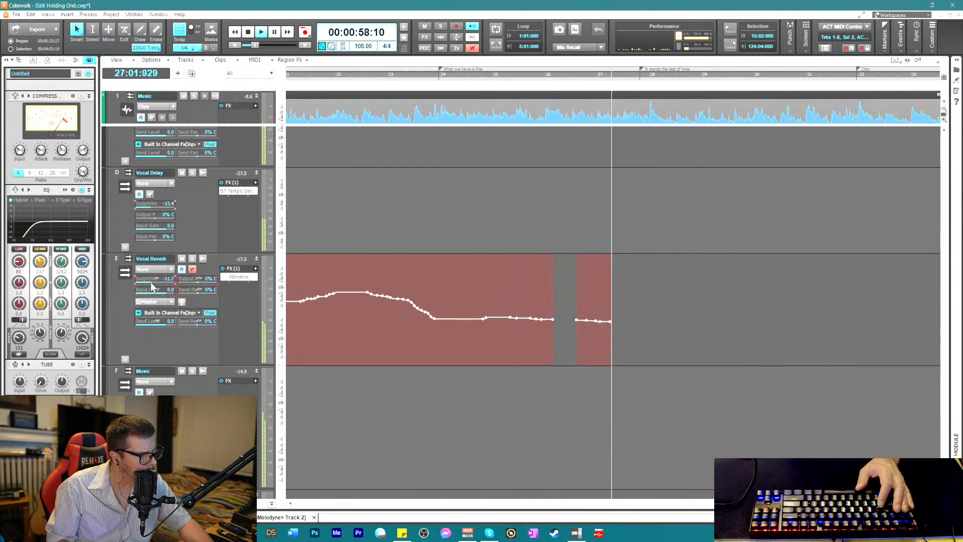
left_click_drag(149, 282, 166, 282)
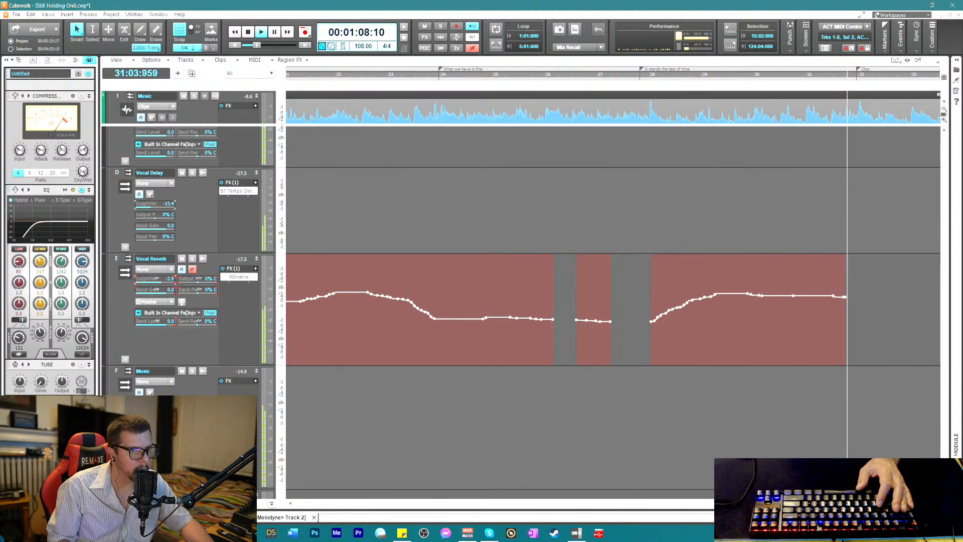
left_click_drag(166, 281, 157, 282)
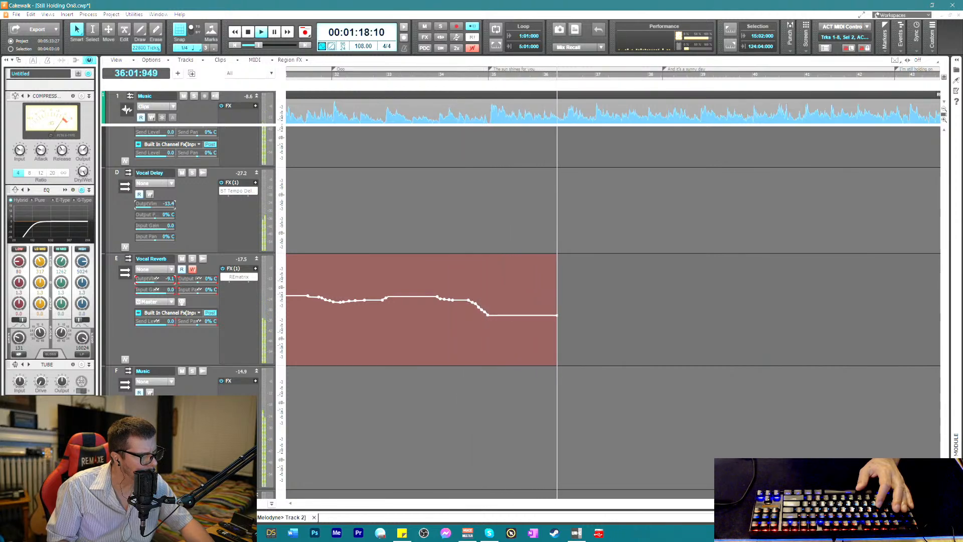
left_click_drag(157, 281, 149, 283)
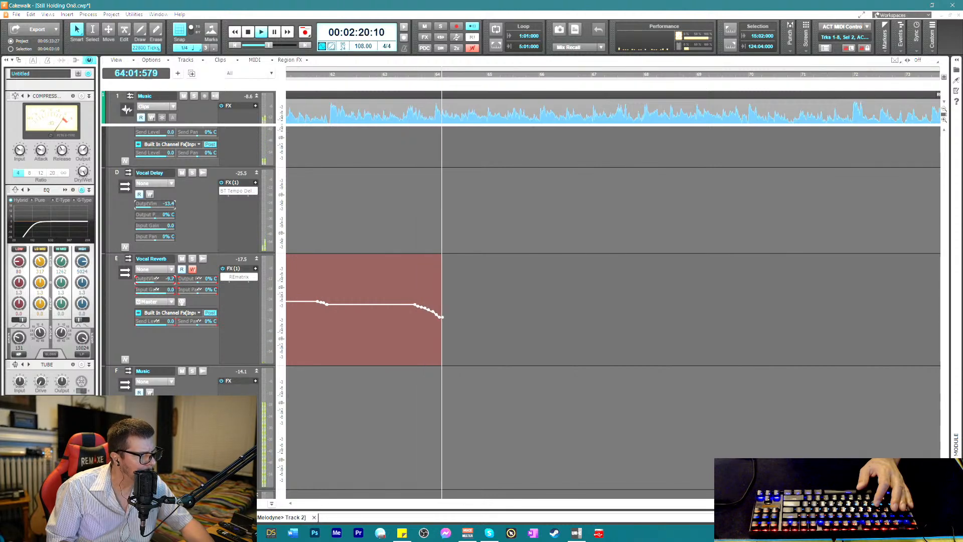
left_click(156, 289)
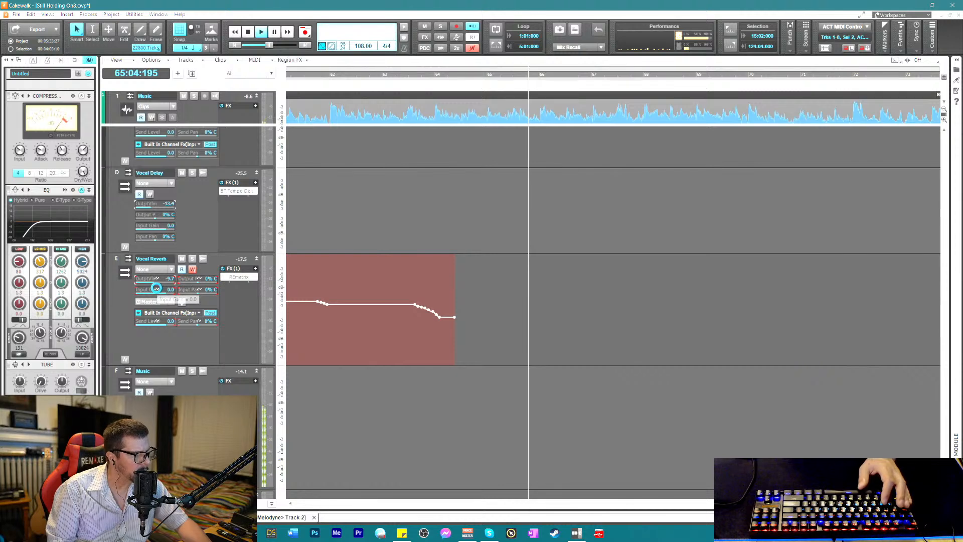
- Save and stop the automation pass, turn off automation writing on the Vocal Reverb bus, and play the song from 1:04:000
key("ctrl+s")
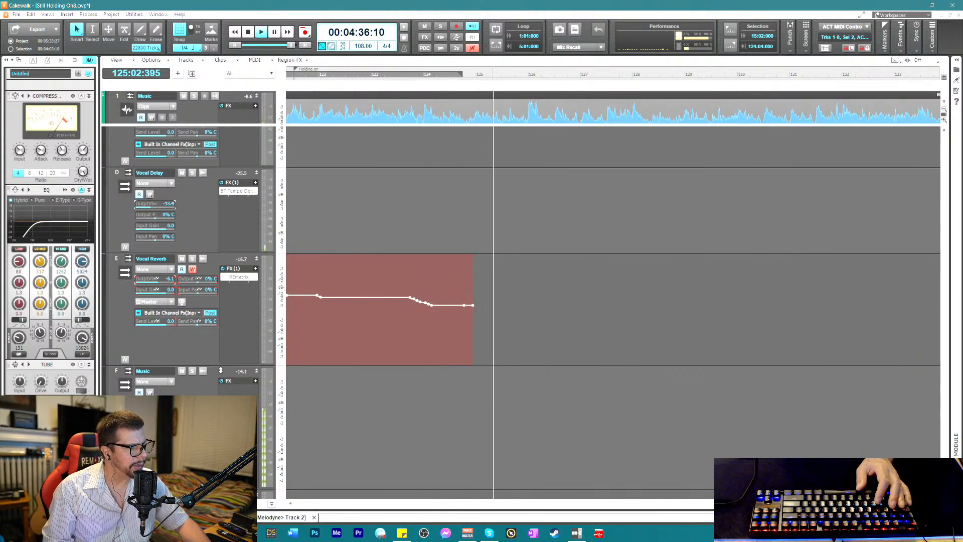
key("space")
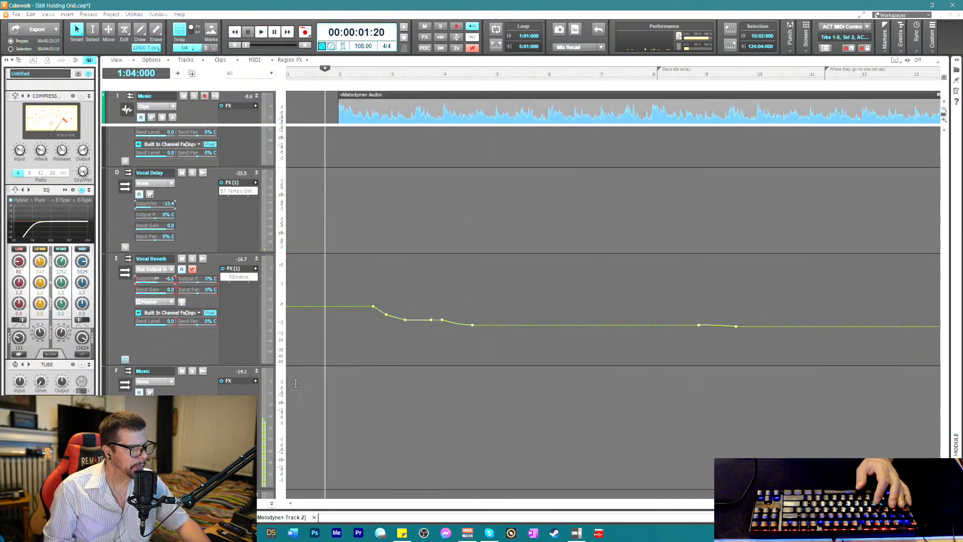
left_click(192, 270)
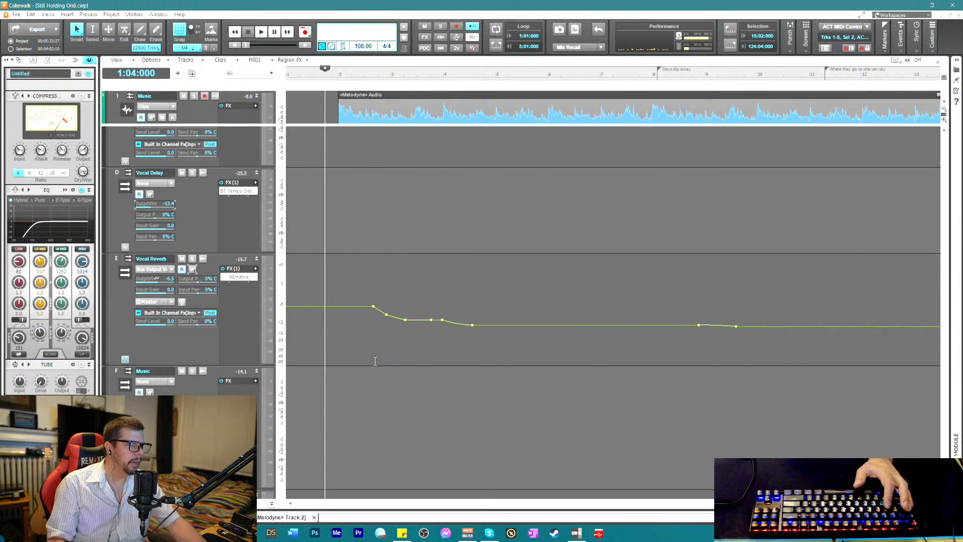
key("space")
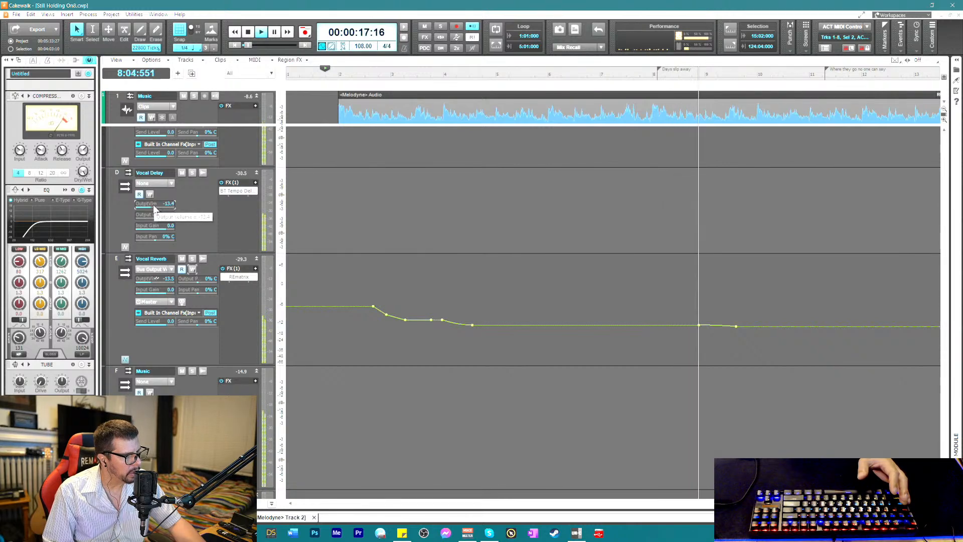
- Lower the Vocal Delay bus output volume to -17.6 during playback, and stop the song
left_click_drag(154, 209, 151, 209)
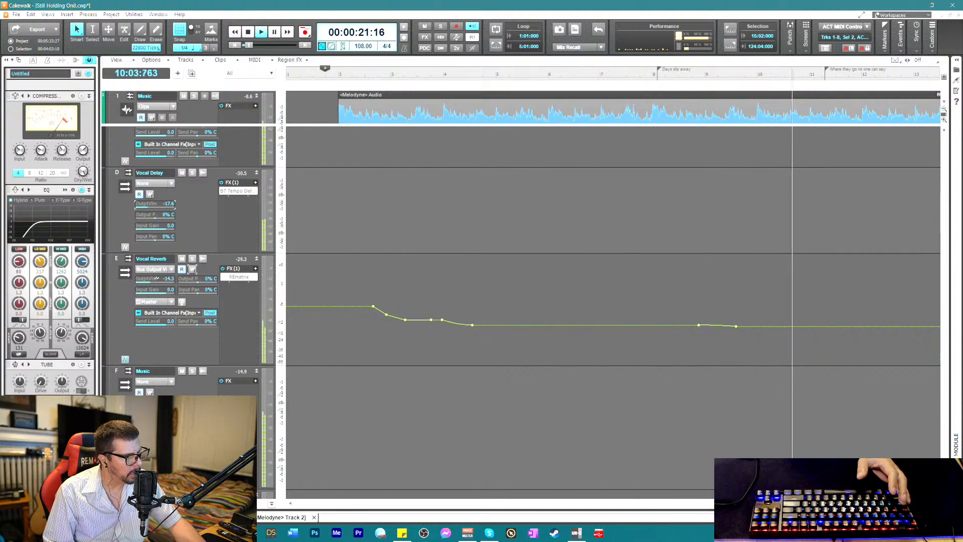
key("space")
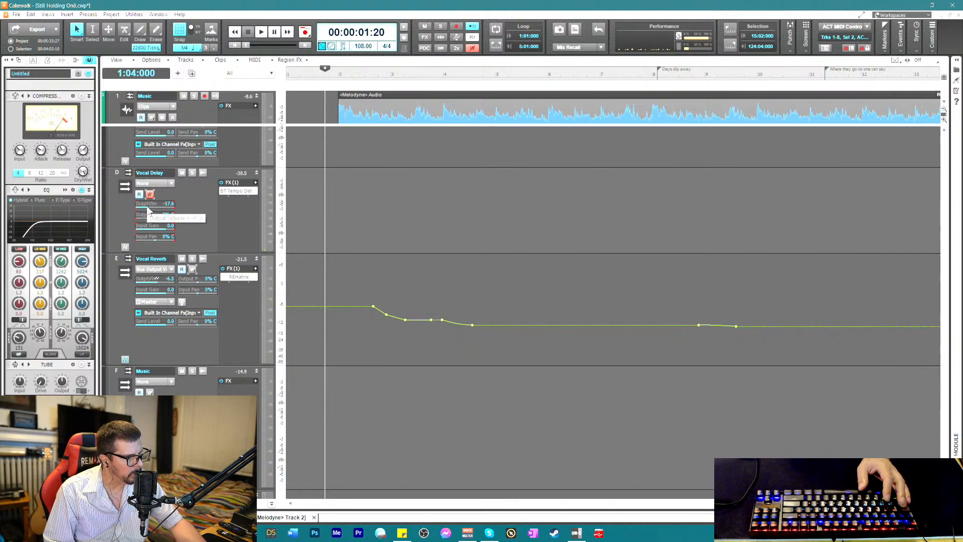
- Write output volume automation on the Vocal Delay bus from 1:04:000, riding it to -18.8 by bar 11 and up to about -16.2
key("space")
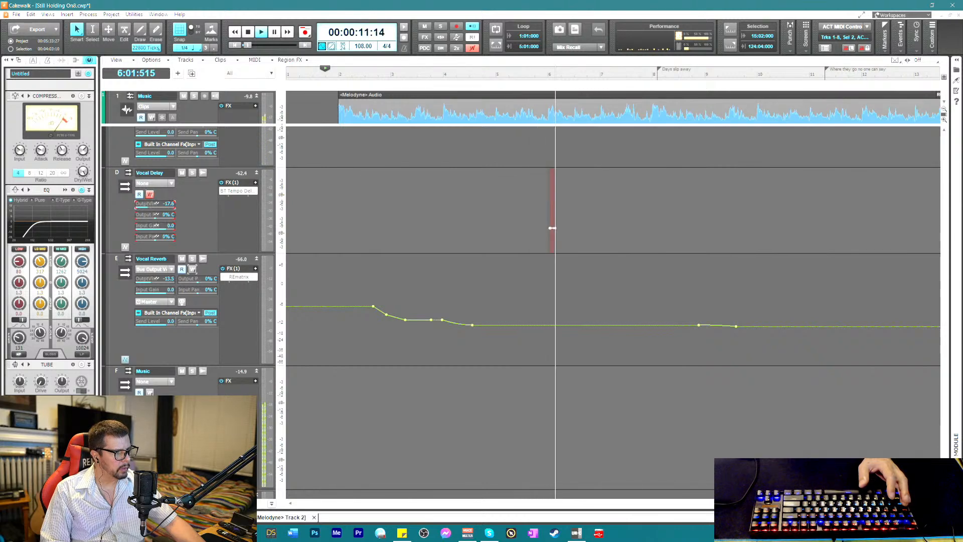
mouse_move(155, 203)
left_mouse_down()
mouse_move(159, 215)
mouse_move(152, 206)
left_mouse_up()
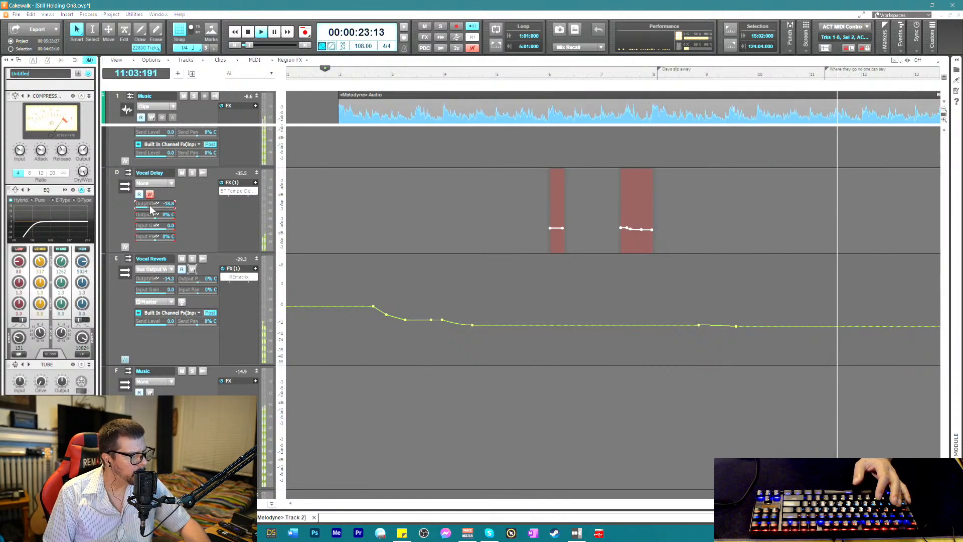
left_click_drag(150, 210, 159, 210)
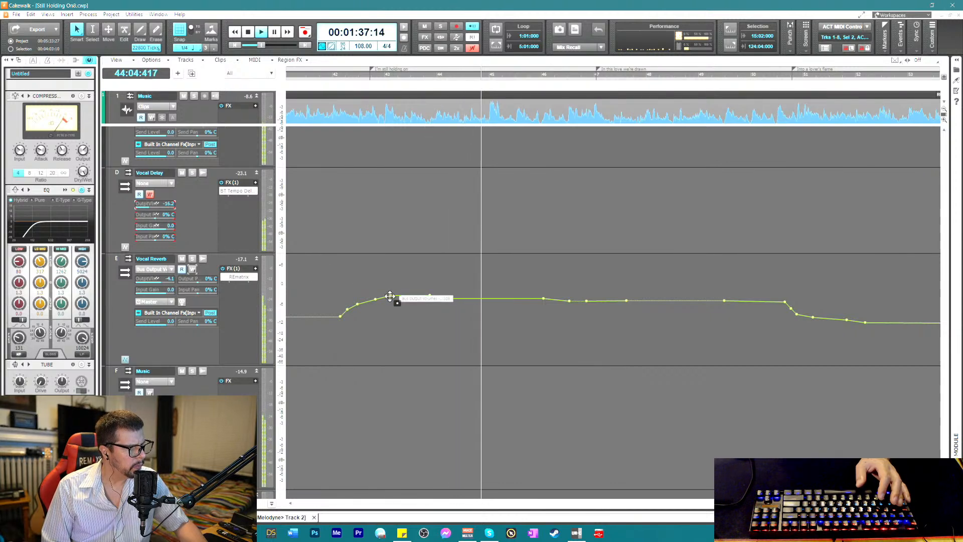
- Reshape the Vocal Reverb output volume envelope during playback by adjusting the nodes near bars 43, 50, 55, 58 and 61
left_click_drag(391, 296, 424, 298)
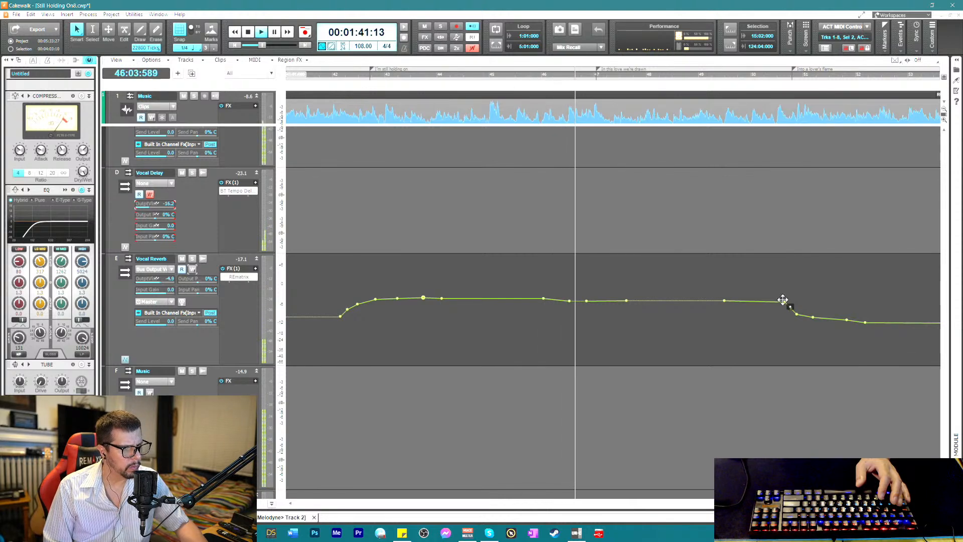
mouse_move(785, 301)
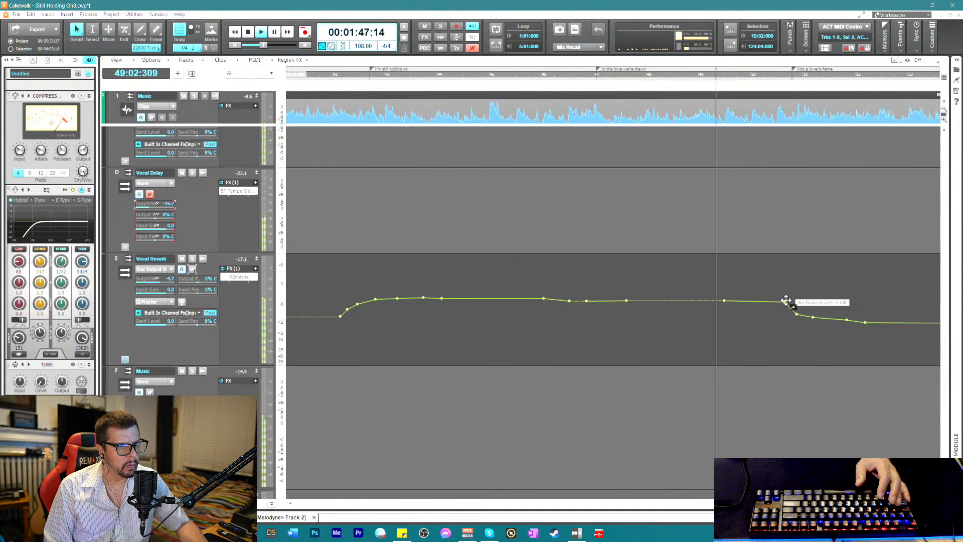
left_click_drag(784, 302, 777, 303)
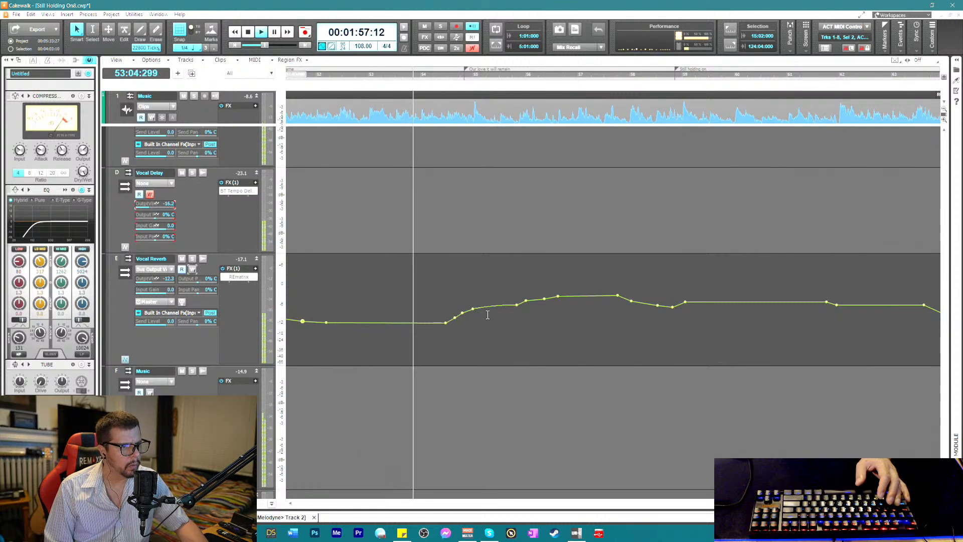
left_click_drag(516, 304, 511, 301)
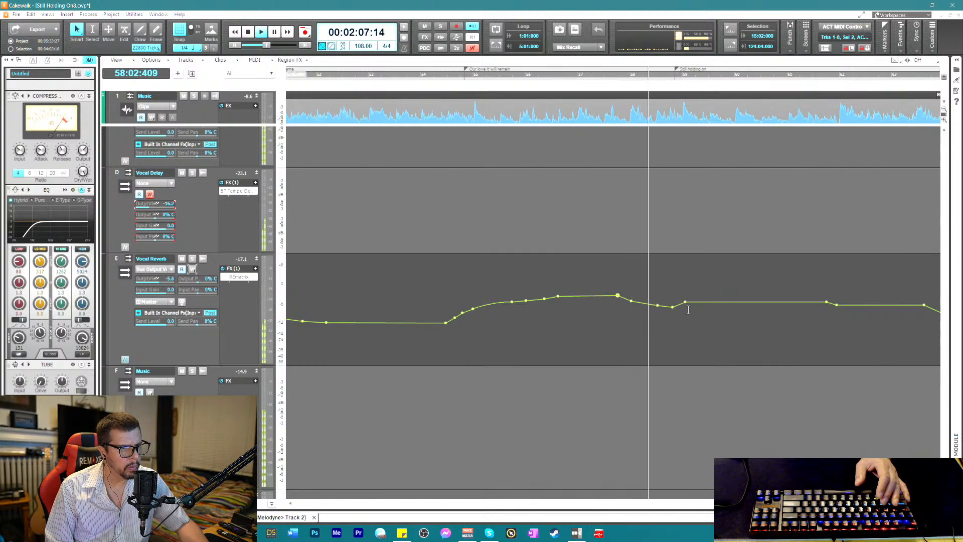
left_click_drag(674, 306, 668, 306)
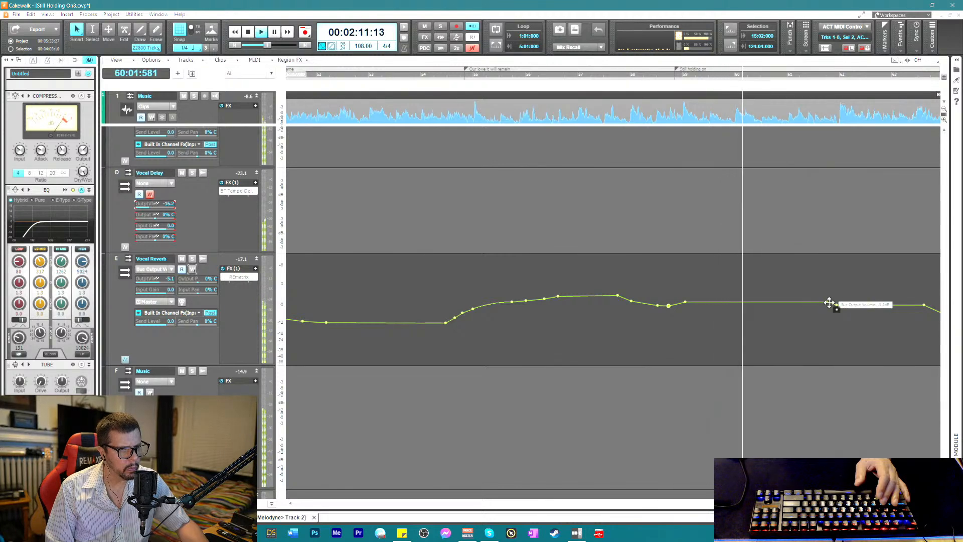
left_click_drag(827, 302, 825, 299)
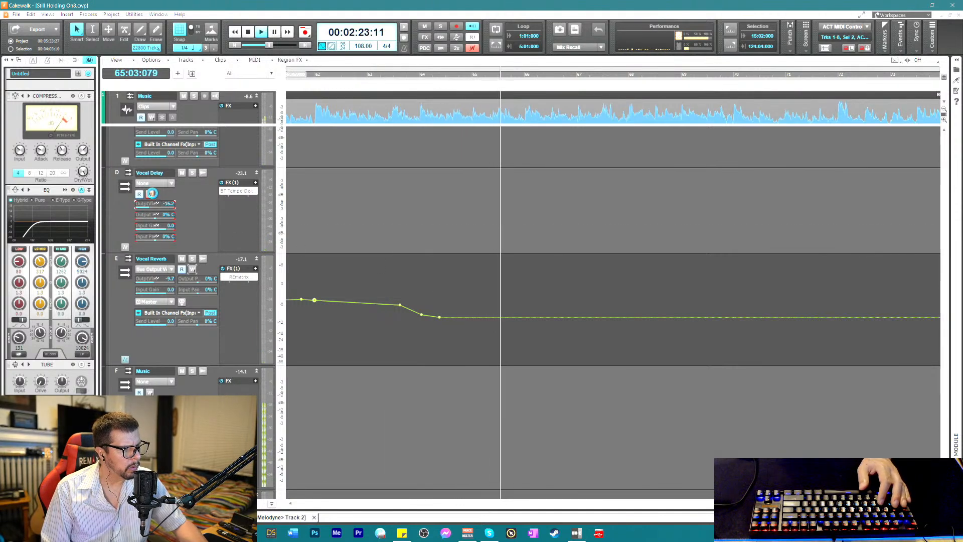
- Stop the pass, turn off automation writing on the Vocal Delay bus and delete its output volume envelope
key("space")
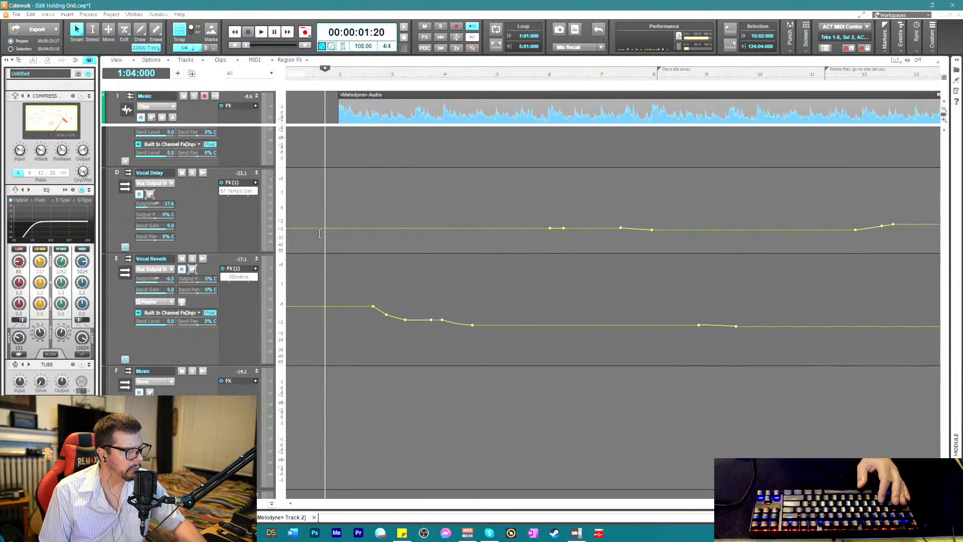
right_click(334, 224)
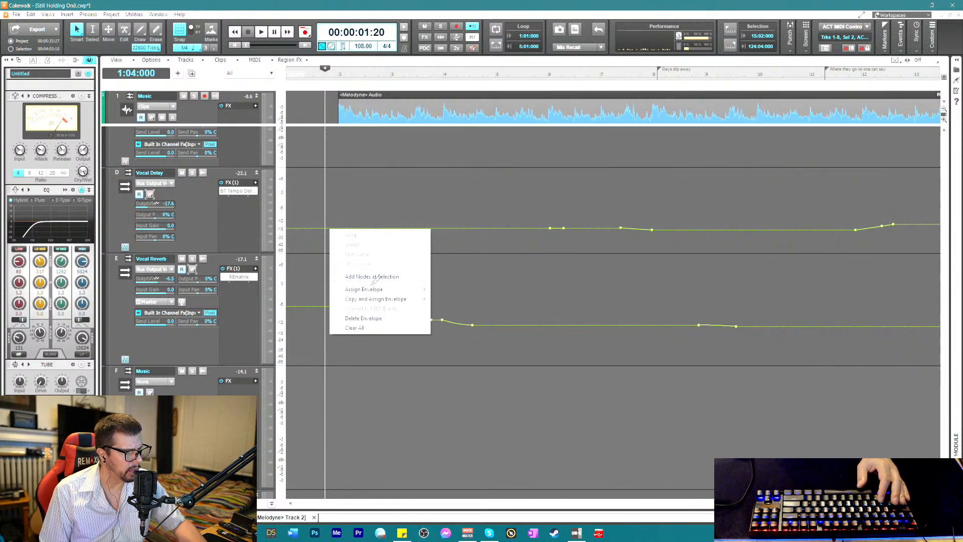
left_click(371, 318)
- Play the song from 1:04:000, set the Vocal Delay output volume to -17.0 and check the bus's tempo delay effect
key("space")
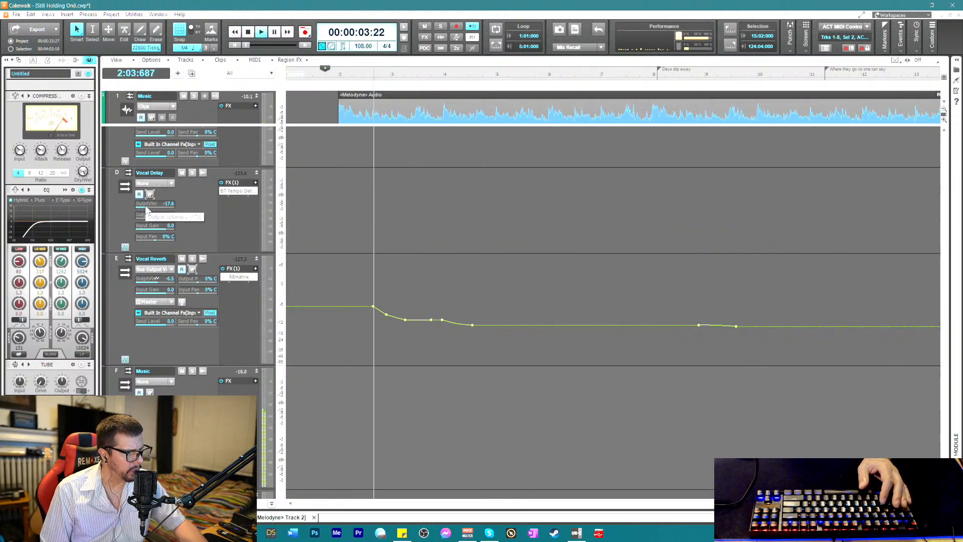
scroll(146, 209, "up", 4)
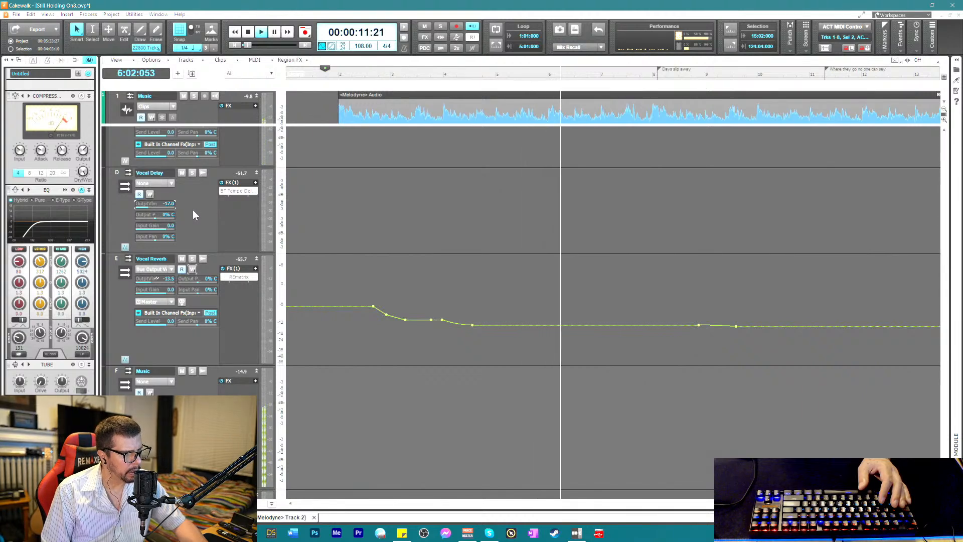
double_click(223, 191)
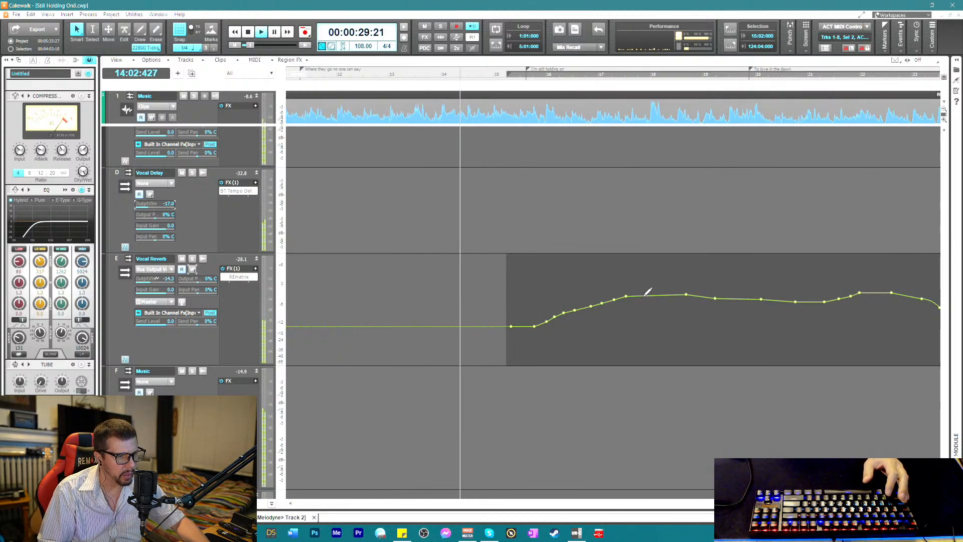
- Lower the Vocal Reverb output volume envelope peaks near bars 17, 18 and 22 while the song plays
left_click_drag(625, 297, 624, 299)
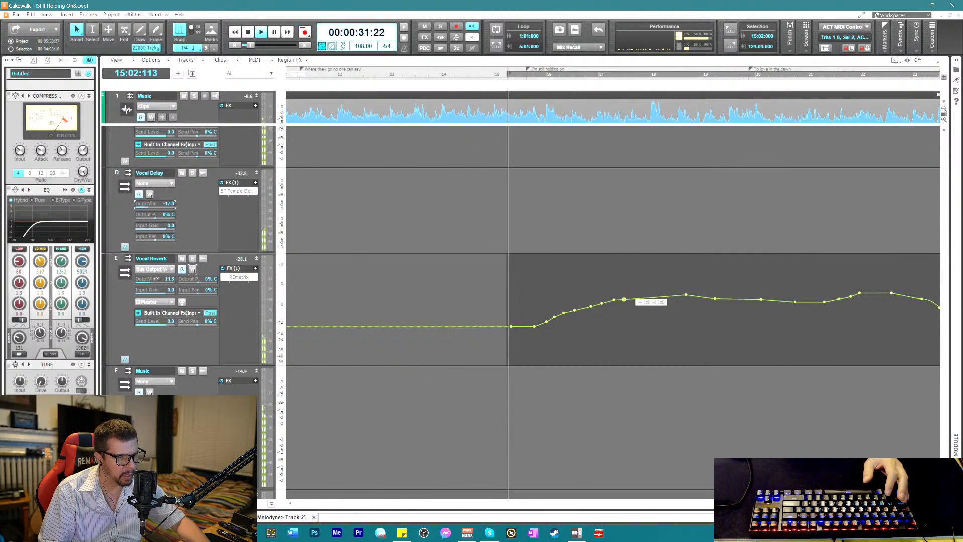
left_click_drag(685, 294, 689, 298)
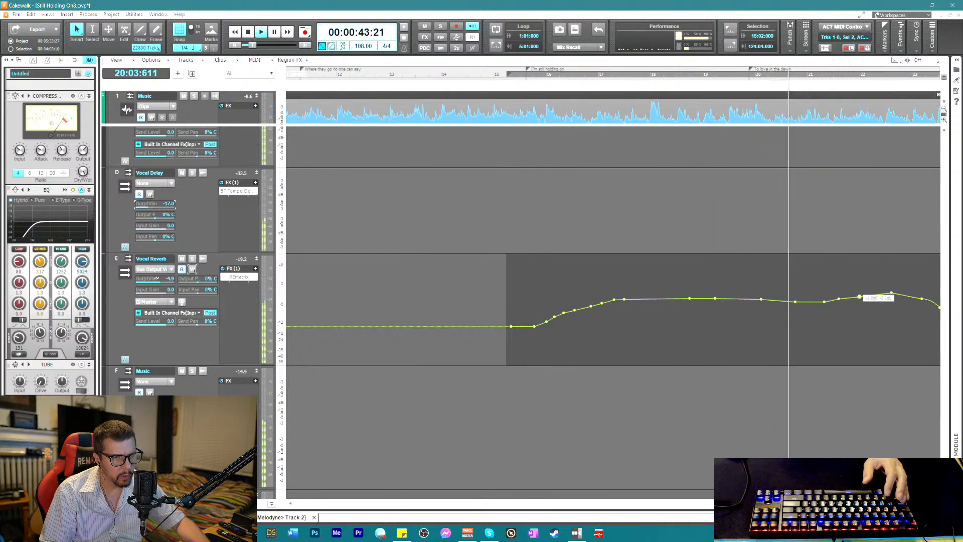
left_click_drag(891, 292, 885, 294)
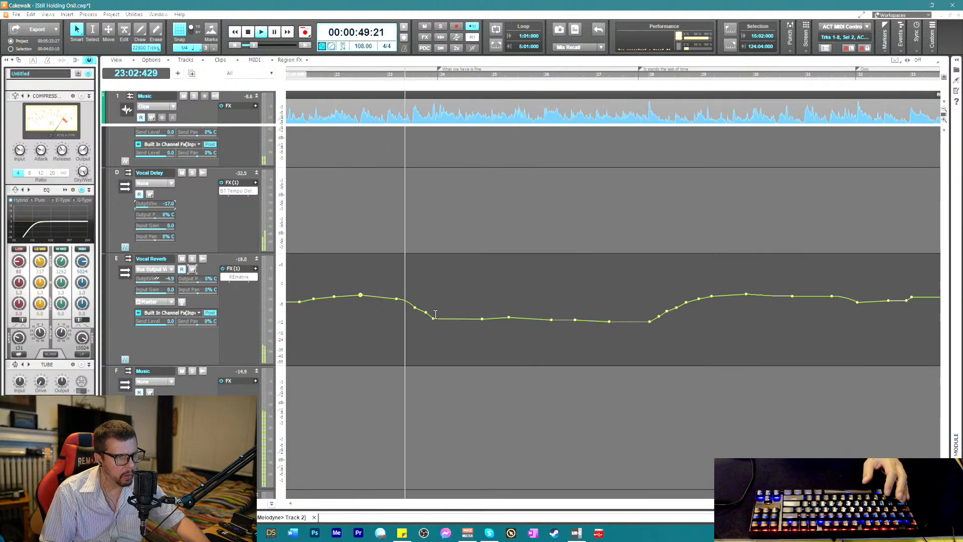
- Lower the Vocal Reverb output volume envelope nodes around bars 24 and 25 to smooth the dip
mouse_move(432, 312)
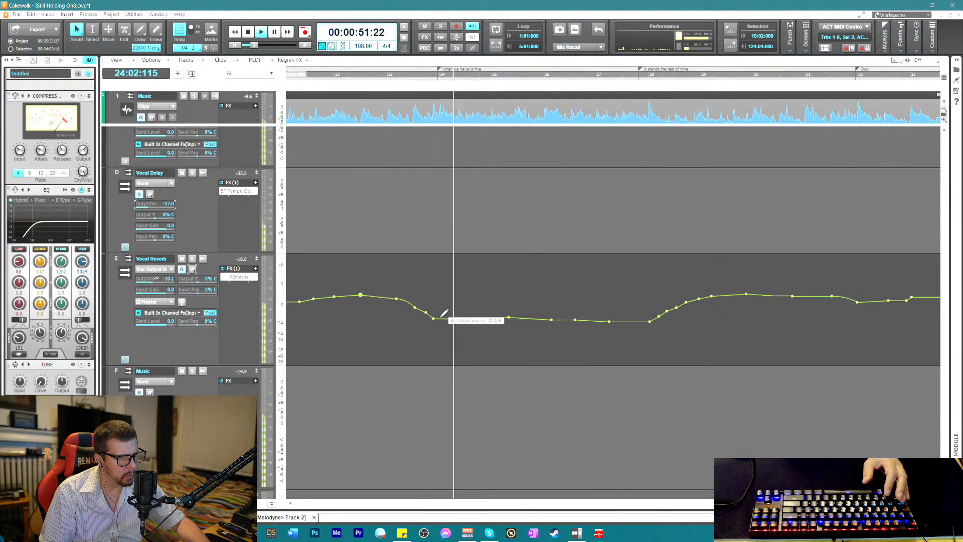
left_click_drag(433, 317, 478, 320)
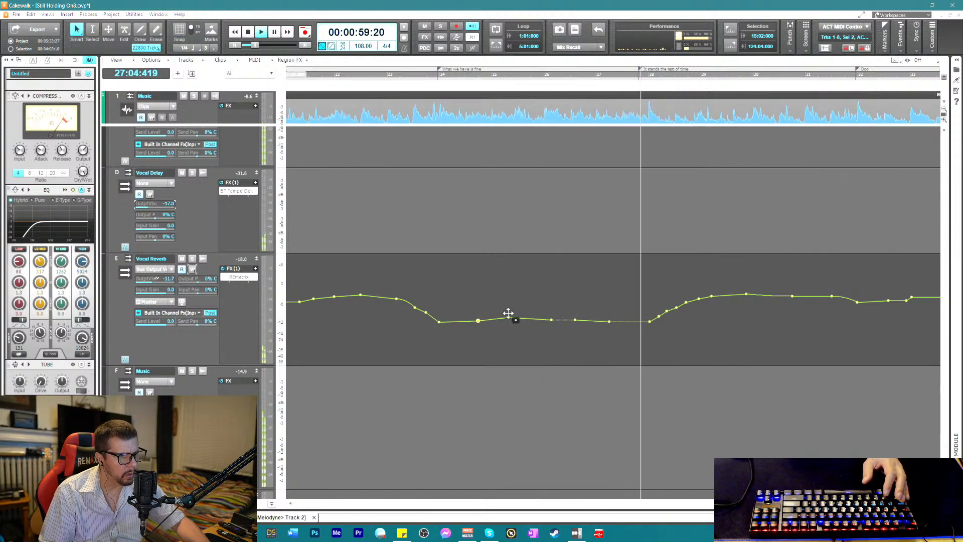
left_click_drag(509, 317, 510, 319)
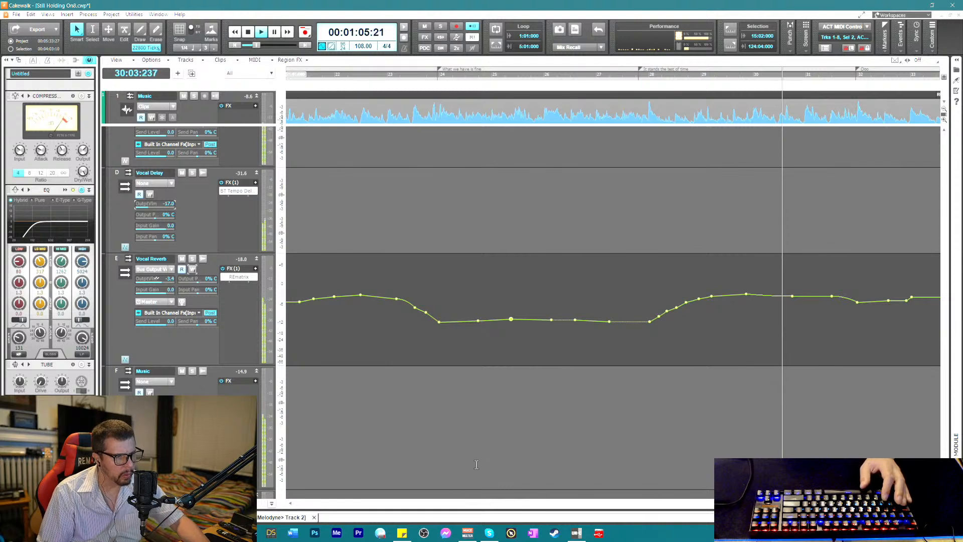
- Replay the song's opening from 1:04:000 and lower the first Vocal Reverb volume nodes around bar 2 to about -9.4
left_click_drag(377, 503, 350, 495)
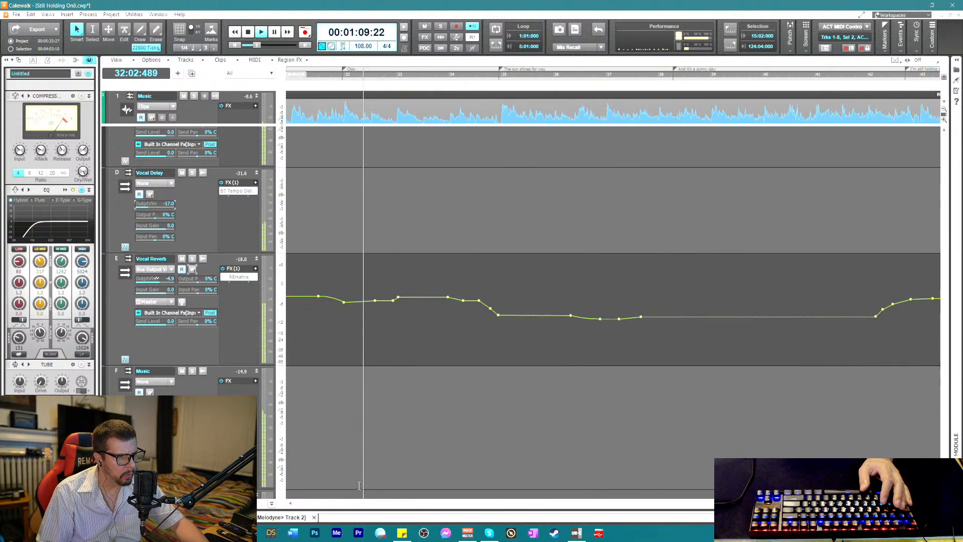
key("space")
key("space")
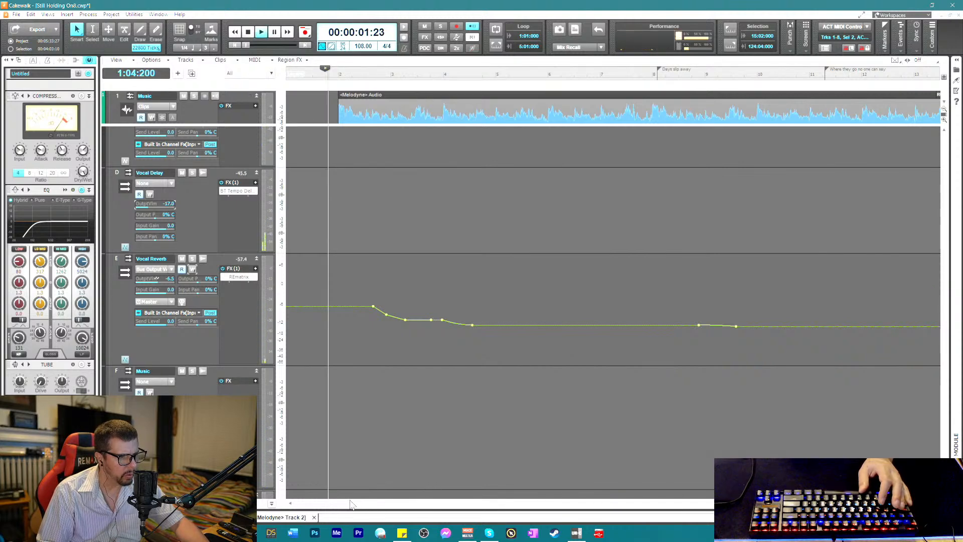
scroll(313, 382, "right", 2)
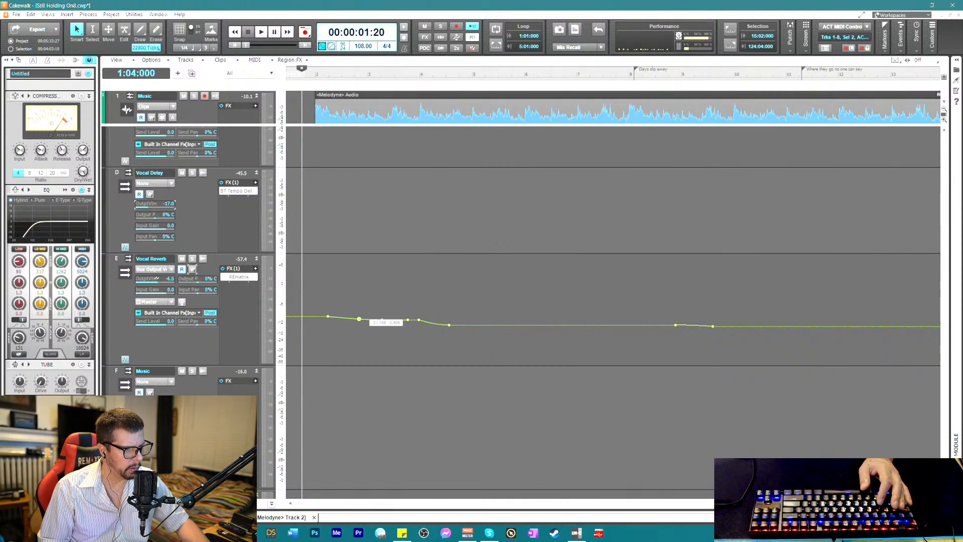
key("space")
key("space")
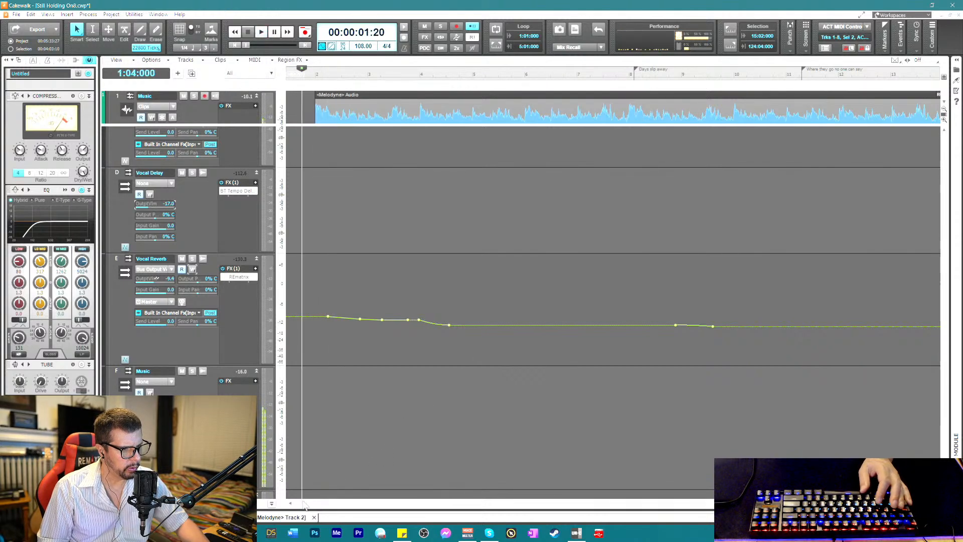
- Play from the start of bar 15 and raise the Vocal Reverb output volume envelope nodes near bars 17 and 18
scroll(303, 504, "right", 5)
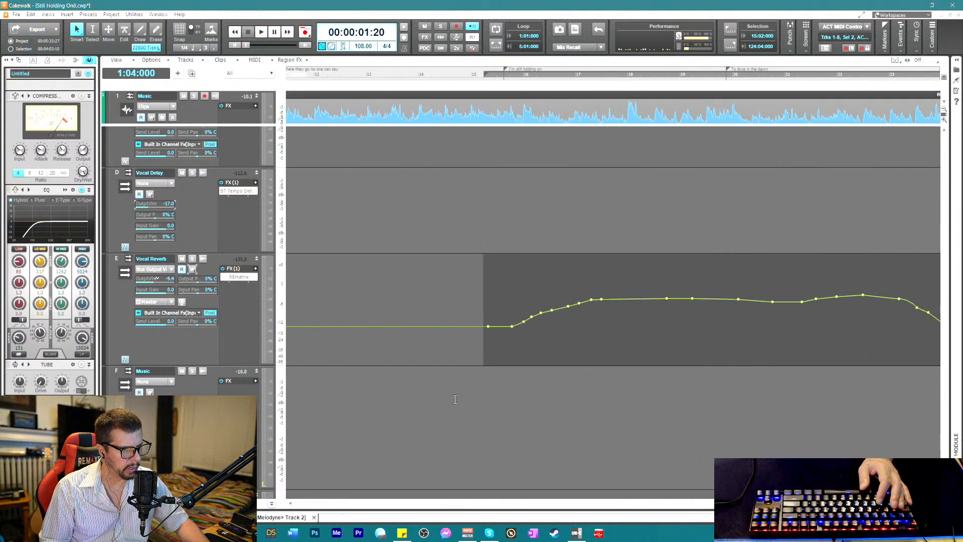
left_click(479, 82)
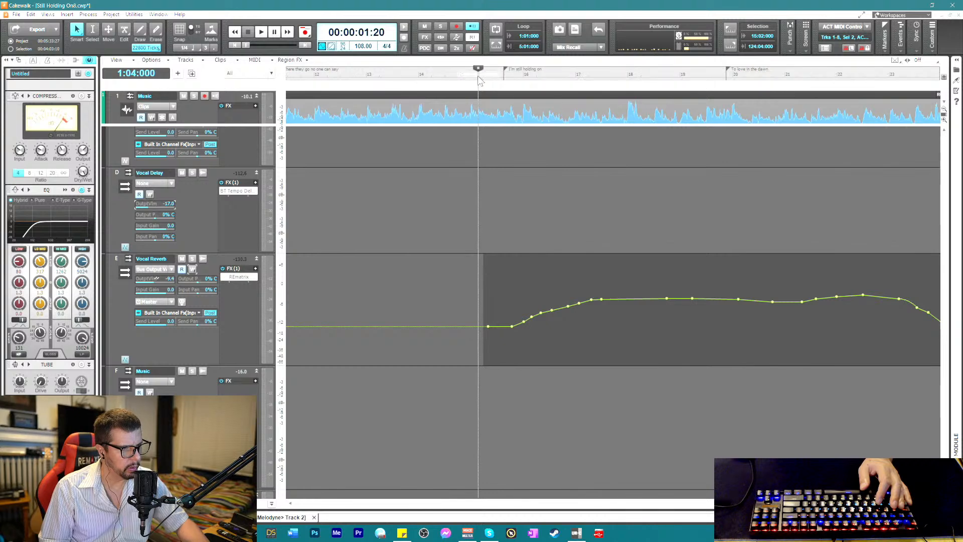
key("space")
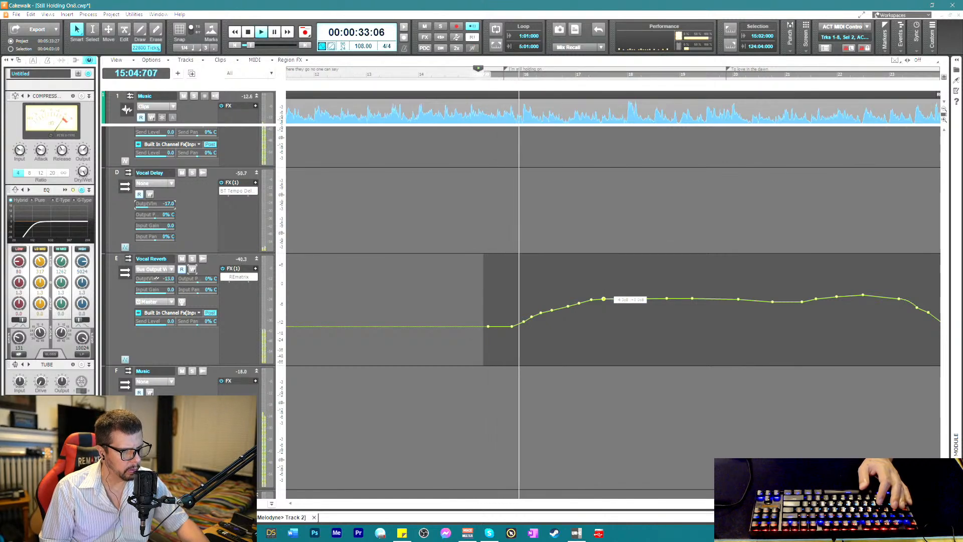
left_click_drag(601, 298, 605, 295)
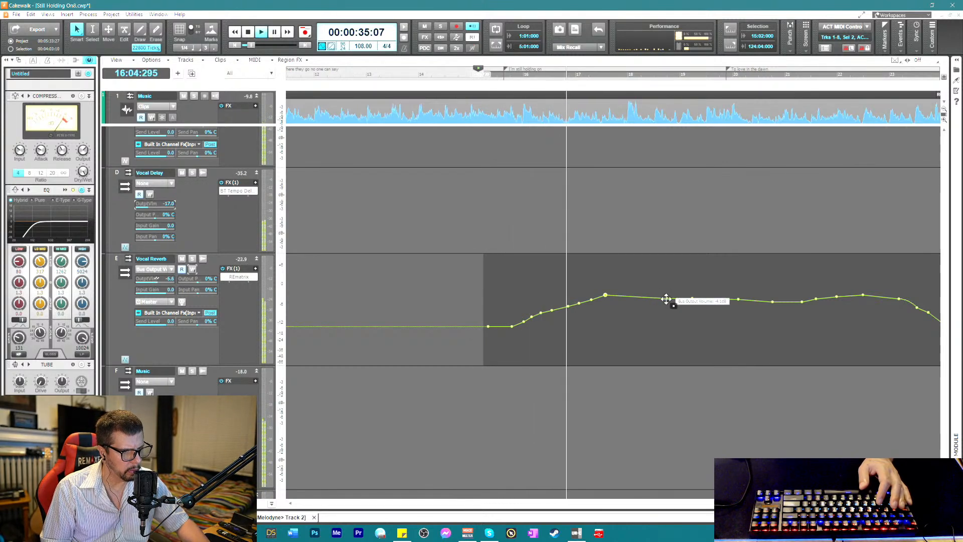
left_click_drag(666, 298, 665, 293)
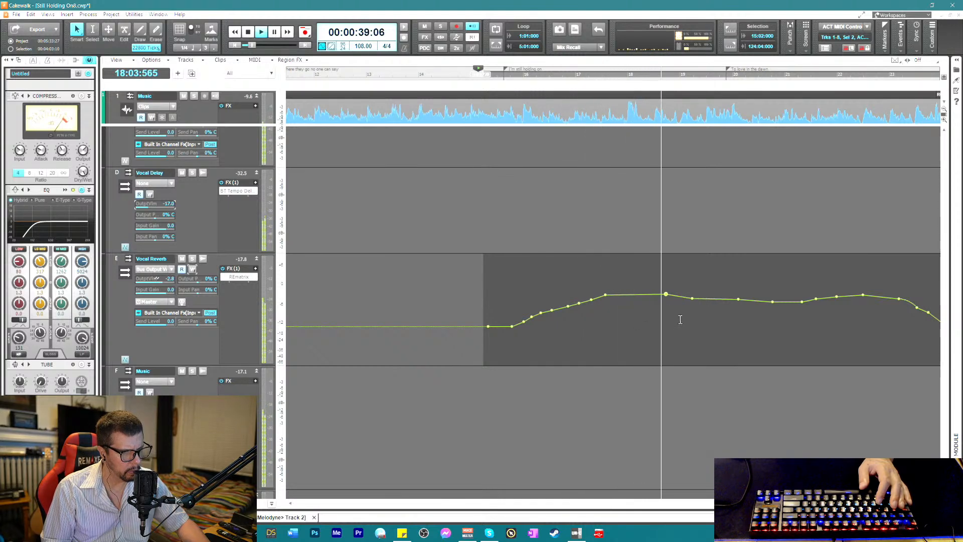
- Raise the two Vocal Reverb output volume envelope nodes around bar 22 during playback
left_click(837, 297)
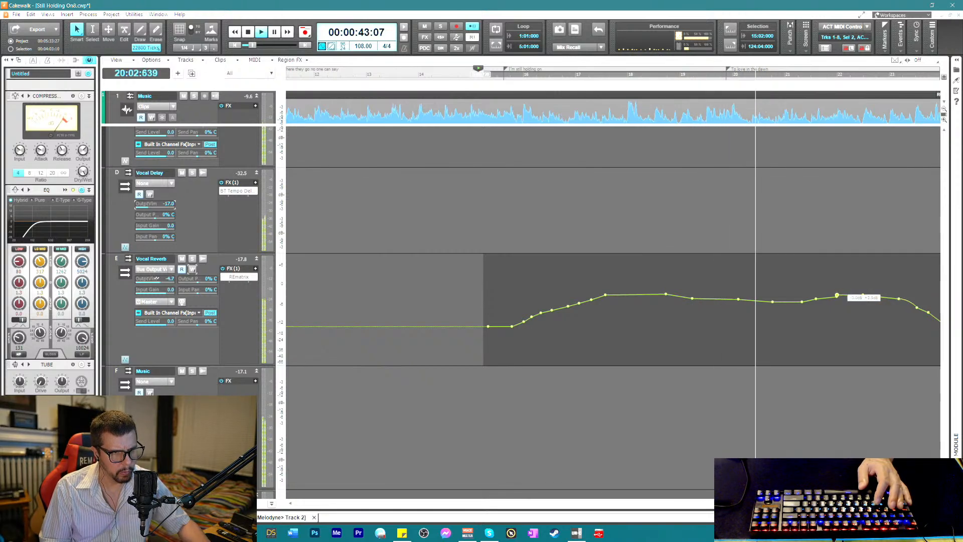
left_click_drag(836, 299, 831, 299)
left_click(863, 296)
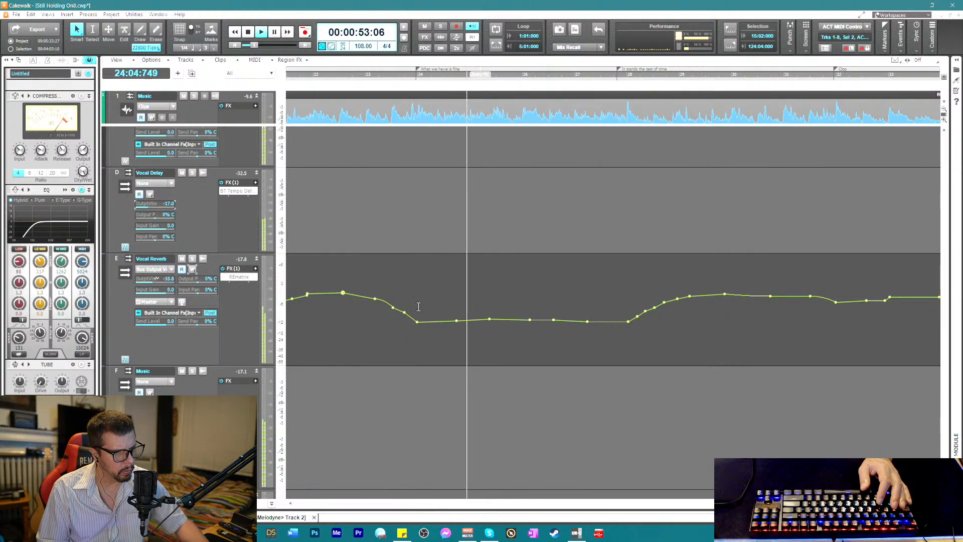
- Replay from bar 23, make the Vocal Reverb volume drop earlier before bar 24, and move the node at bar 28 slightly earlier
left_click(366, 85)
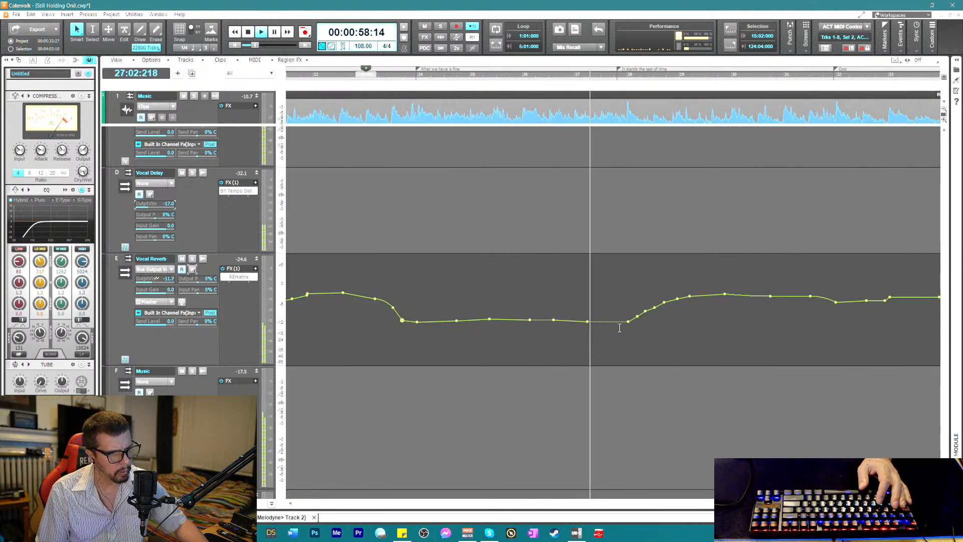
left_click_drag(628, 321, 620, 322)
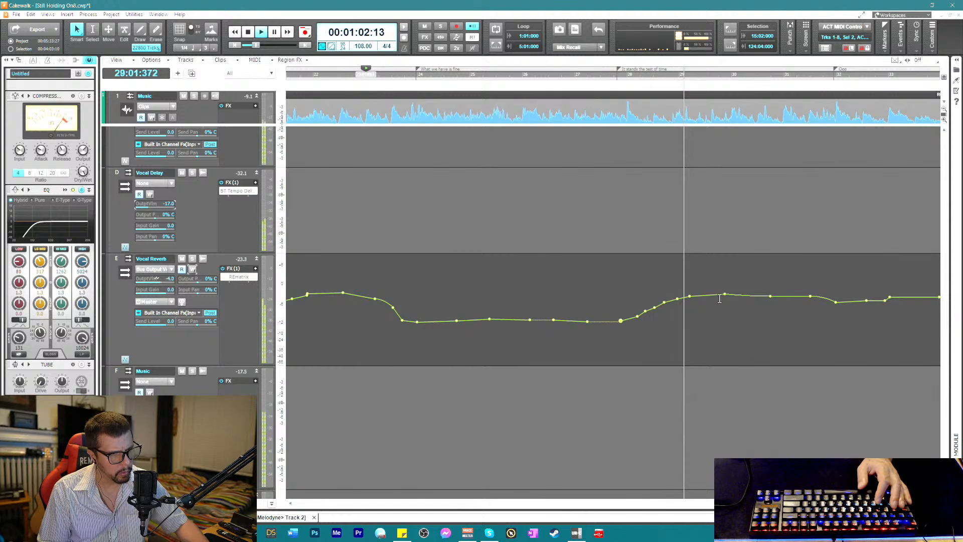
- Raise the Vocal Reverb output volume nodes between bars 30 and 33 during playback and delete the extra node just before bar 33
left_click_drag(770, 295, 769, 291)
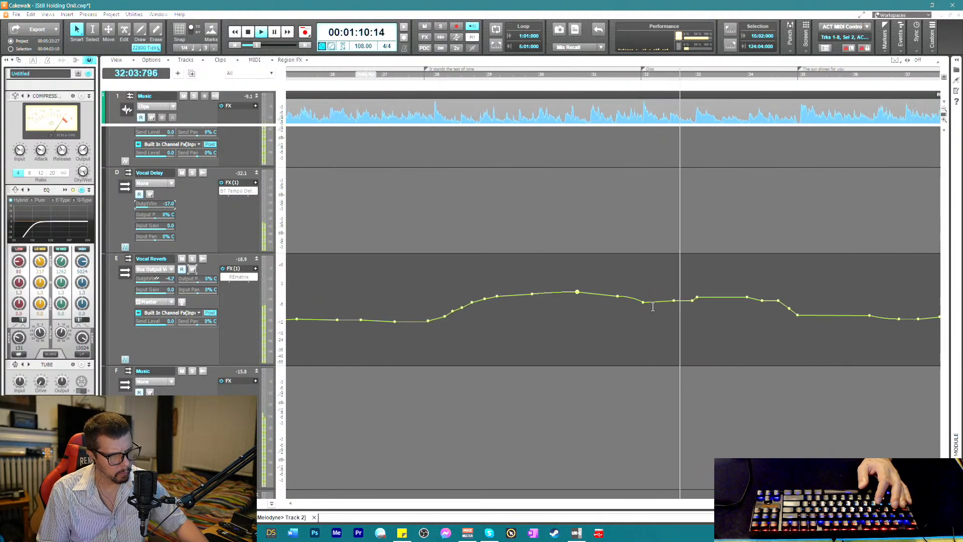
left_click_drag(642, 301, 688, 298)
double_click(673, 298)
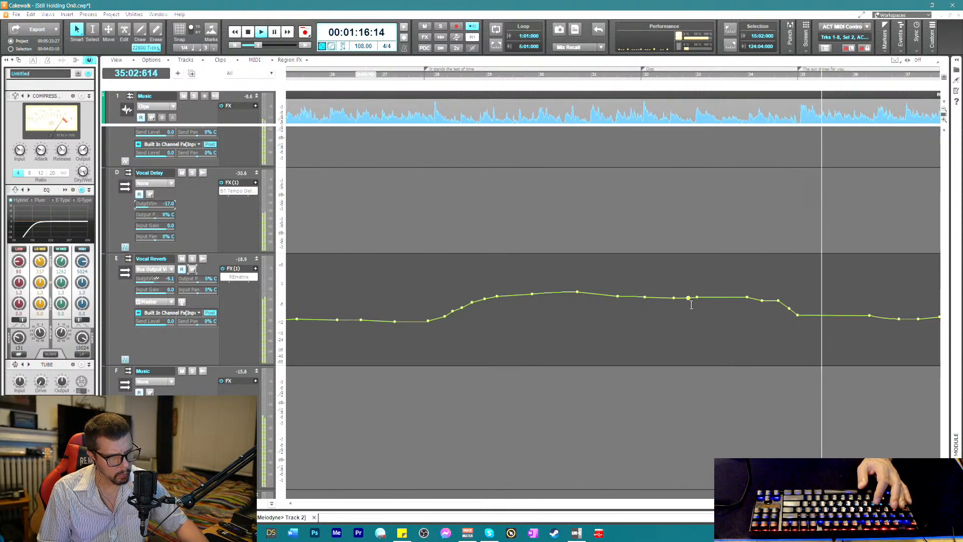
right_click(688, 297)
left_click(700, 313)
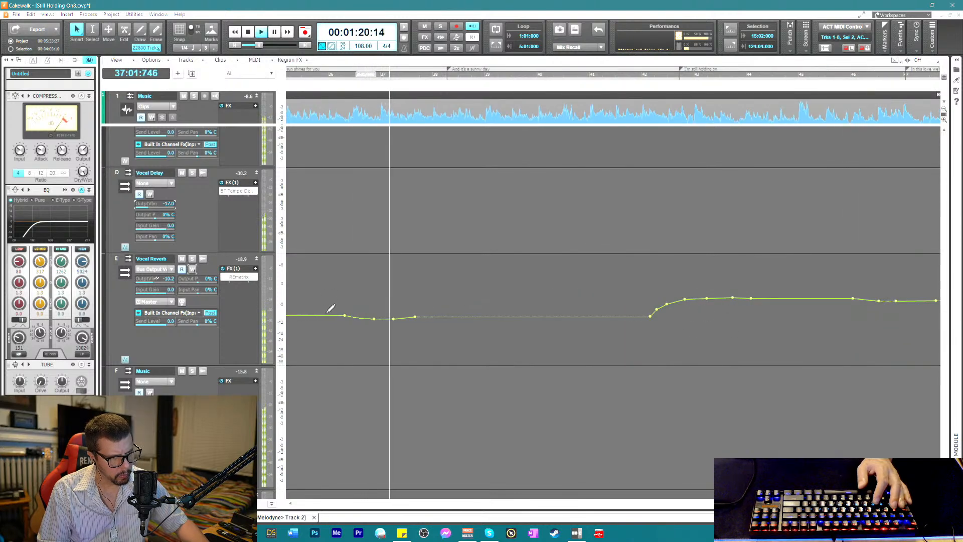
- Replay from just after the start of bar 35 and lower the Vocal Reverb volume nodes at bars 35 and 36
left_click(301, 83)
left_click_drag(431, 503, 427, 503)
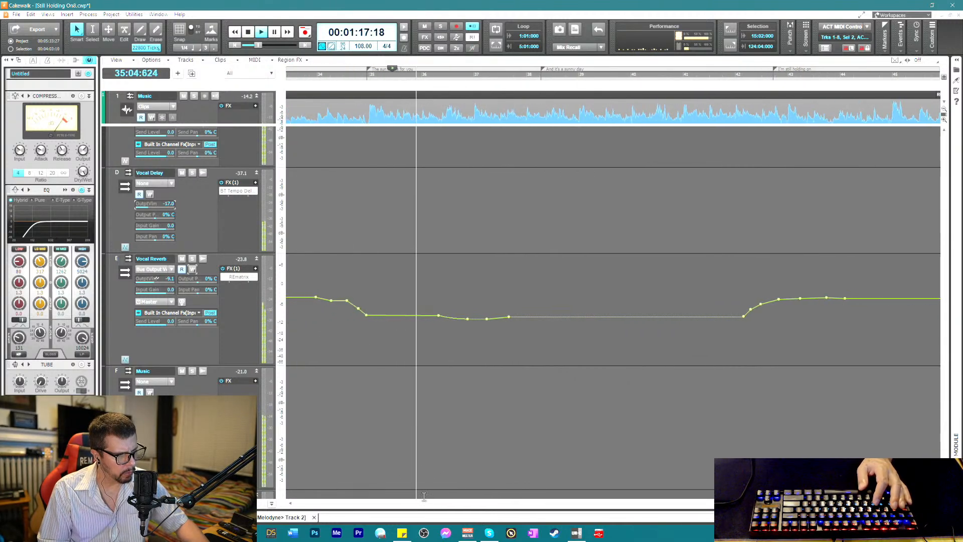
left_click(390, 306)
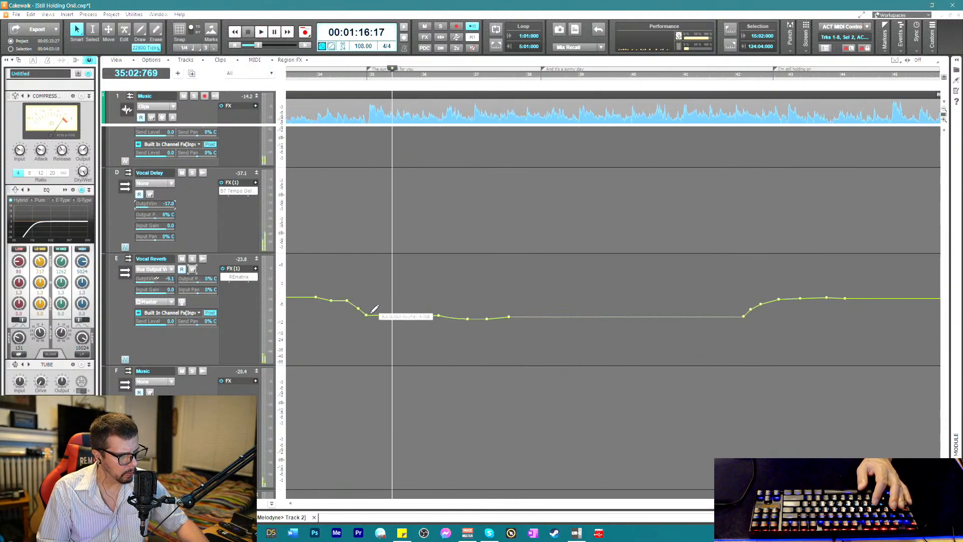
left_click_drag(367, 314, 368, 317)
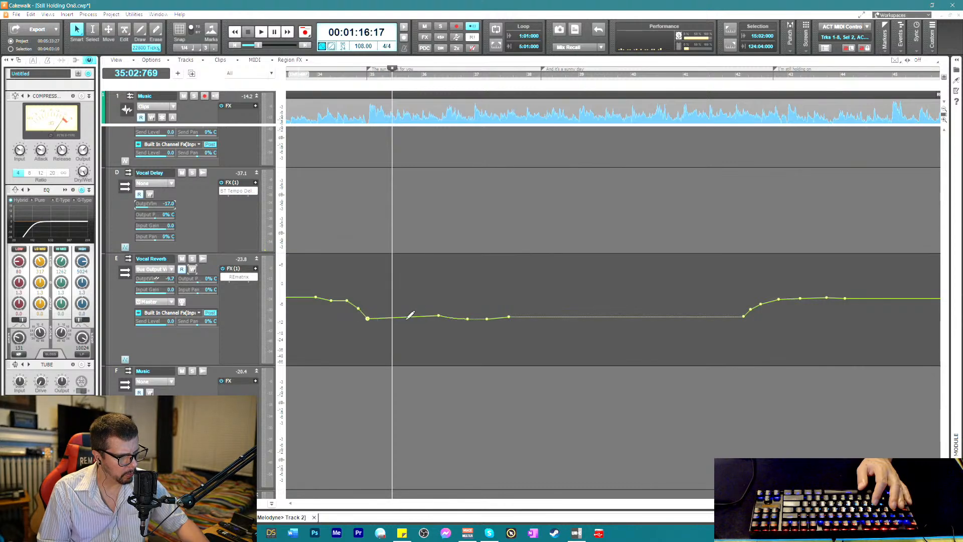
key("space")
left_click_drag(438, 315, 438, 320)
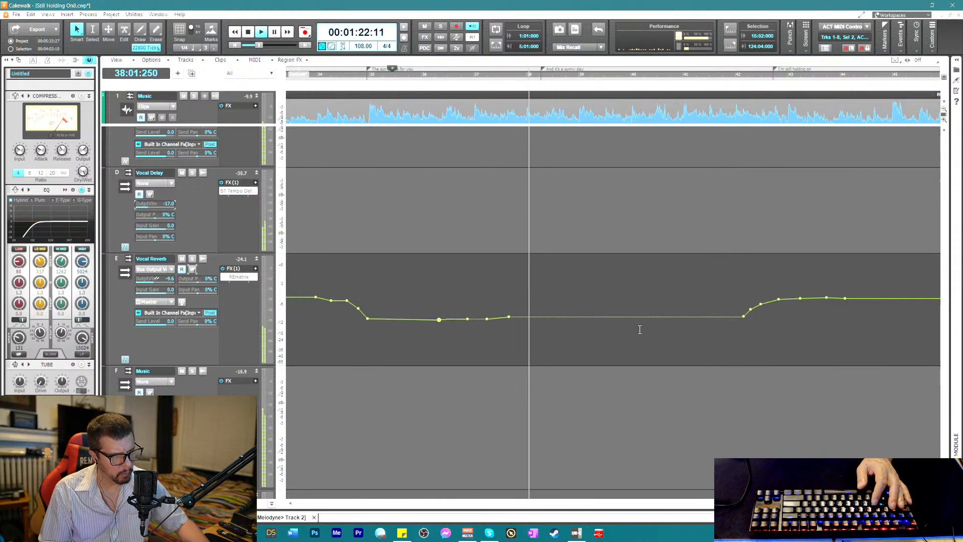
- Make the Vocal Reverb envelope segment between bars 37 and 42 linear, then move its end node earlier and raise the node near bar 43
right_click(584, 317)
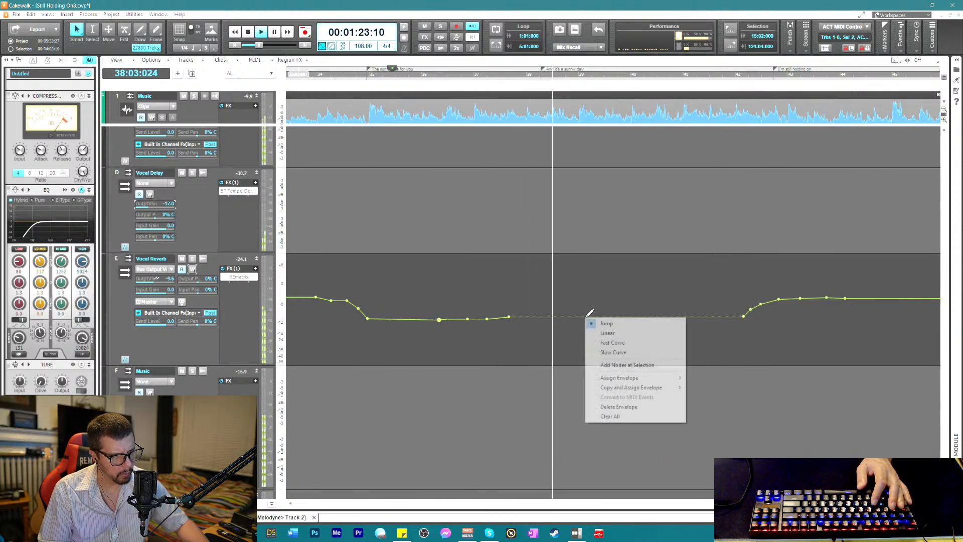
left_click(608, 332)
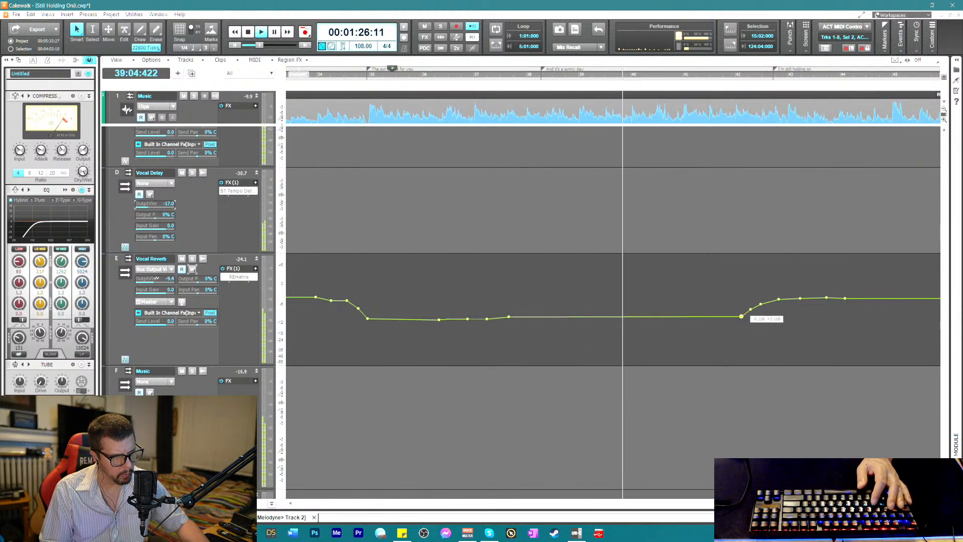
left_click_drag(741, 316, 731, 314)
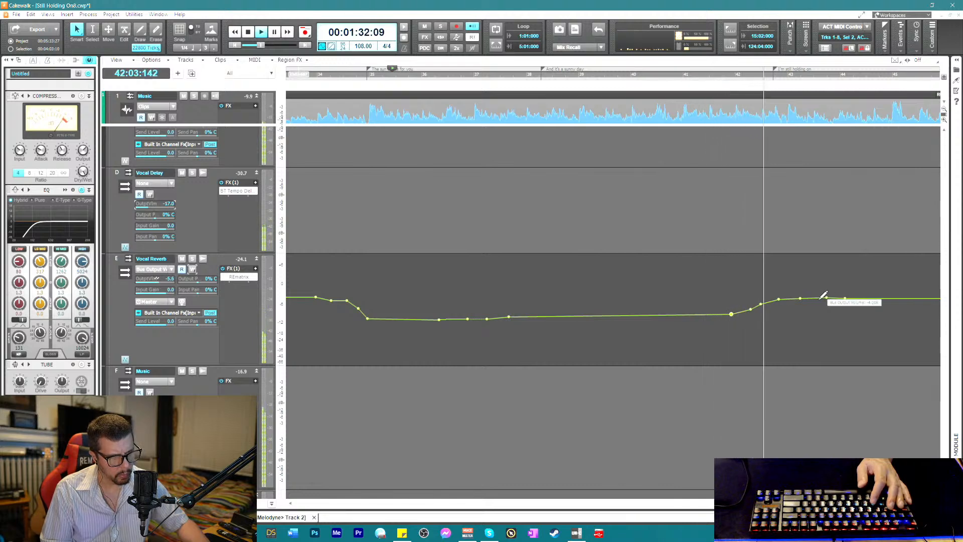
mouse_move(800, 299)
left_click_drag(801, 300, 801, 297)
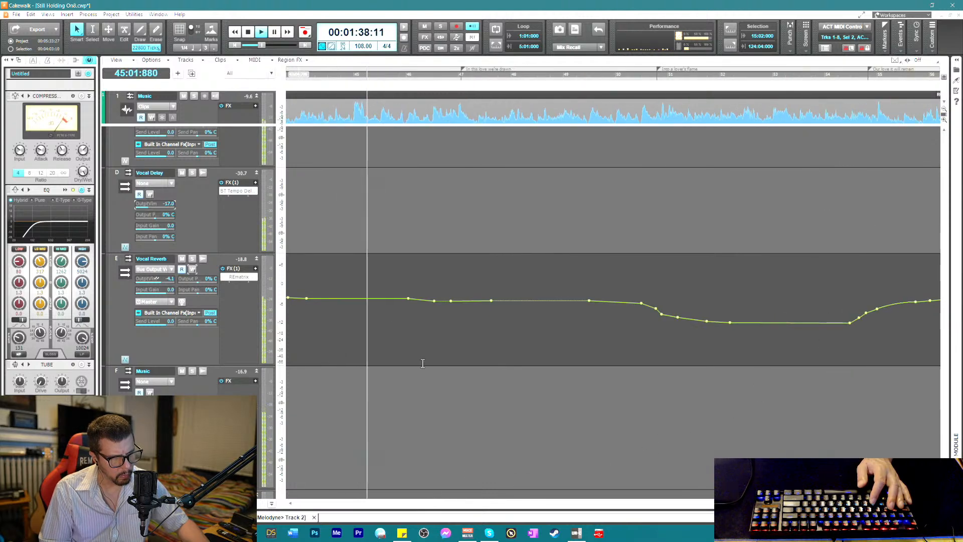
- Make the Vocal Reverb envelope segment between bars 47 and 49 linear and slightly raise its end node near bar 49
mouse_move(433, 300)
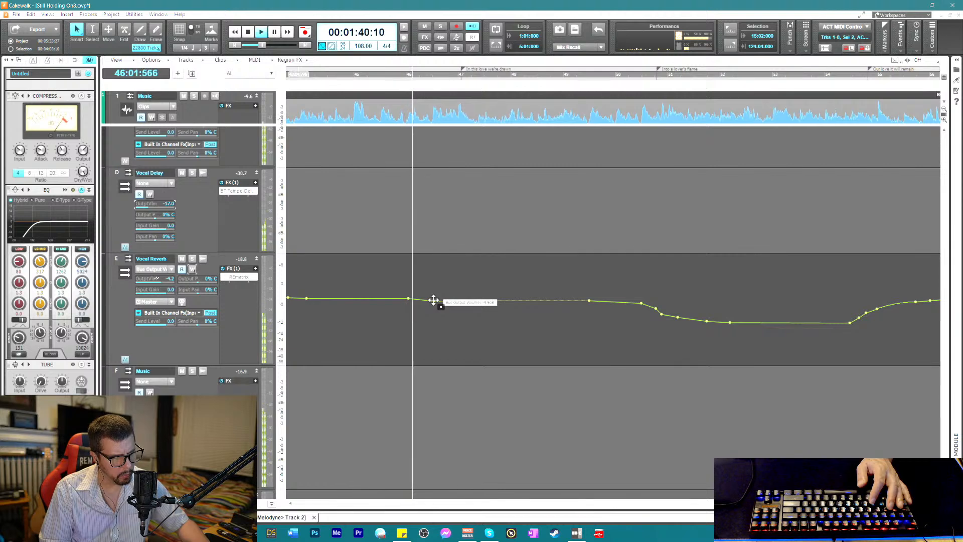
right_click(509, 302)
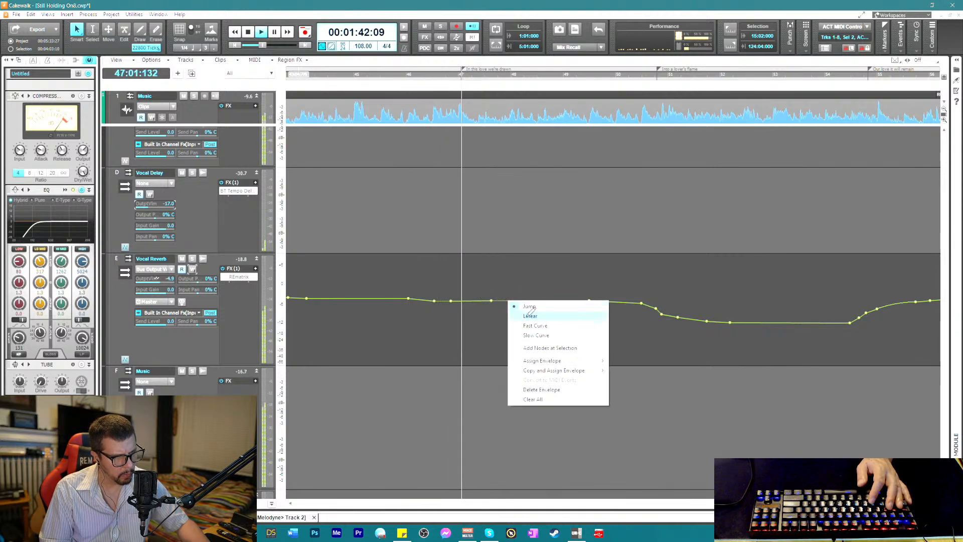
left_click(529, 315)
mouse_move(589, 297)
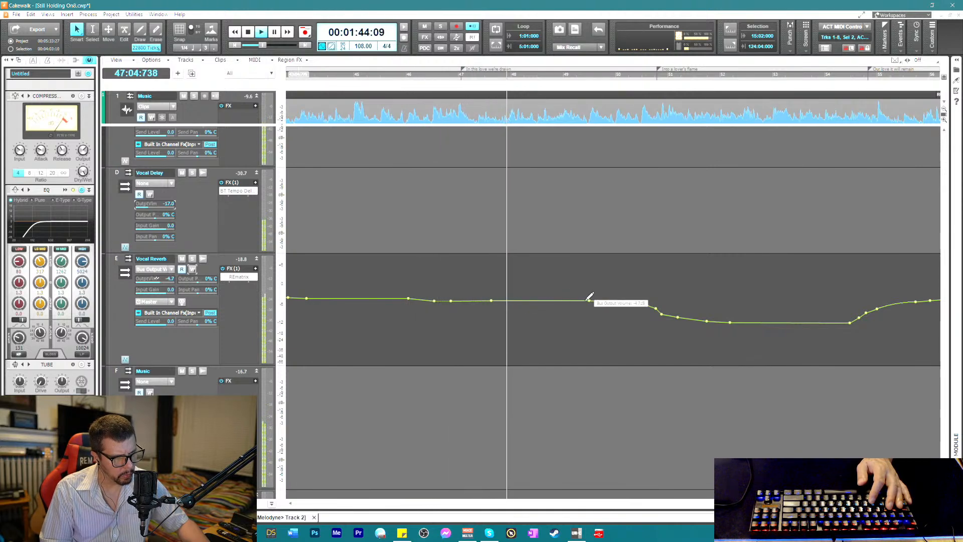
left_click_drag(589, 299, 585, 298)
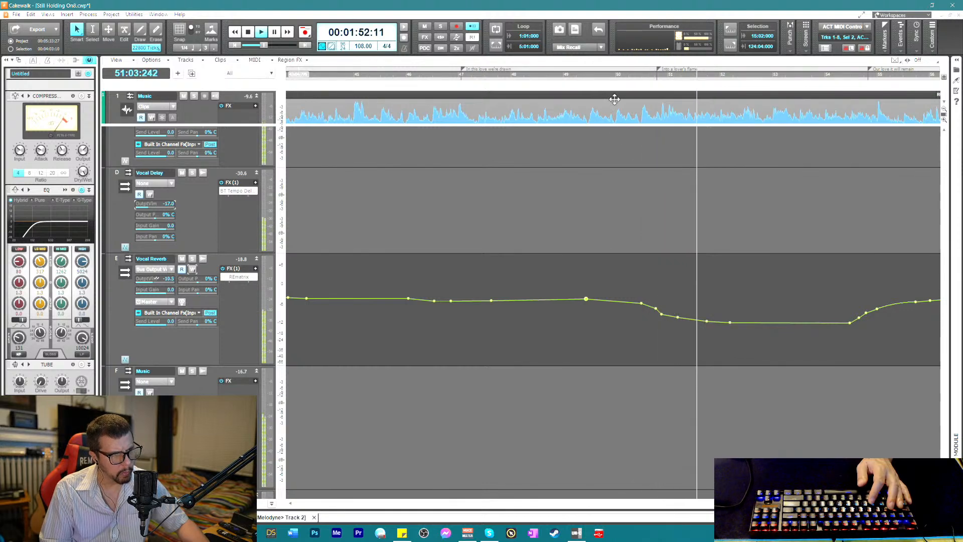
- Replay from the end of bar 49 and reshape the Vocal Reverb drop into bar 51, deleting its middle node and moving its start node earlier and higher
left_click(607, 76)
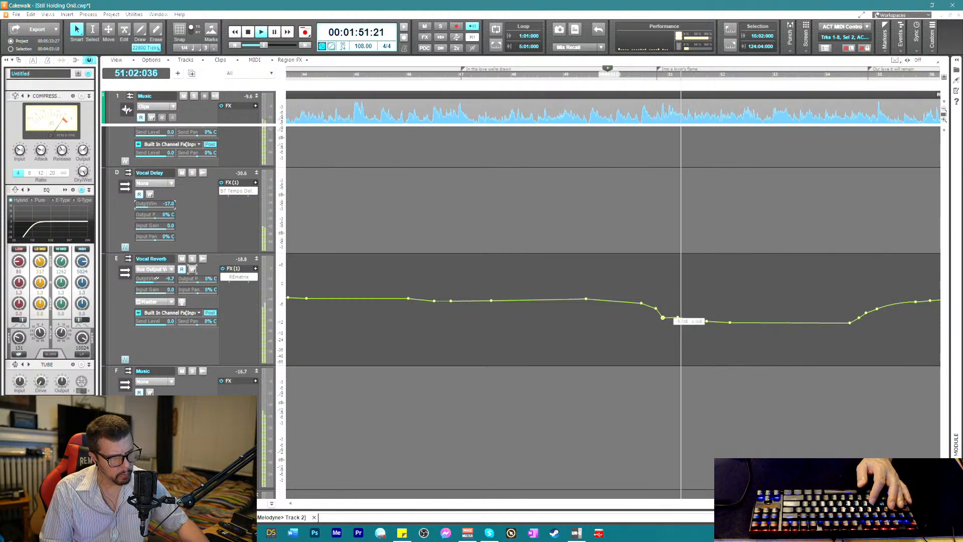
key("space")
right_click(657, 309)
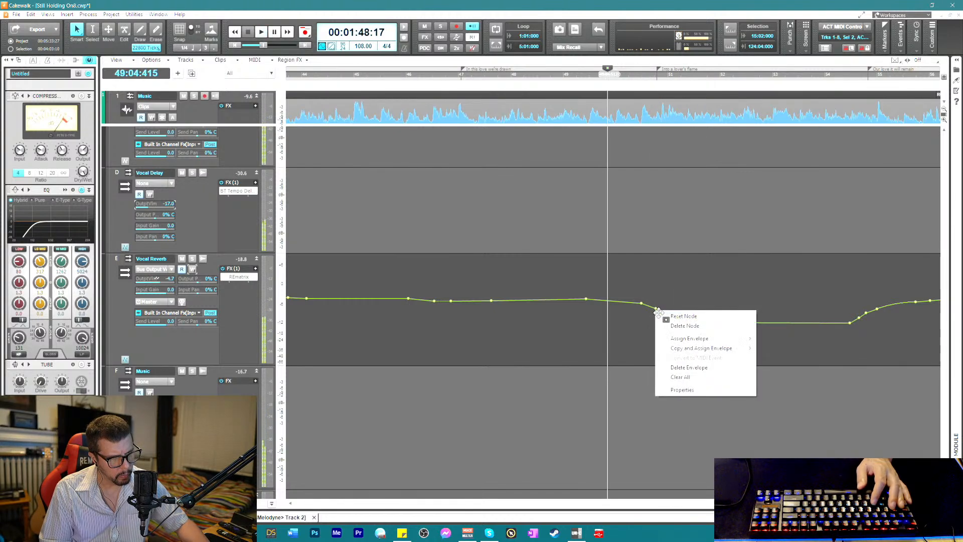
left_click(669, 326)
key("space")
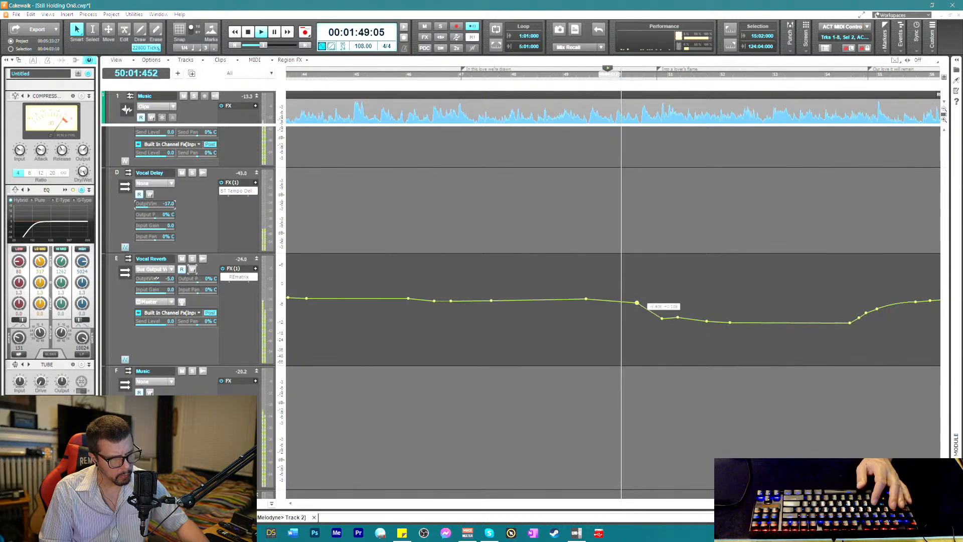
left_click_drag(635, 302, 634, 300)
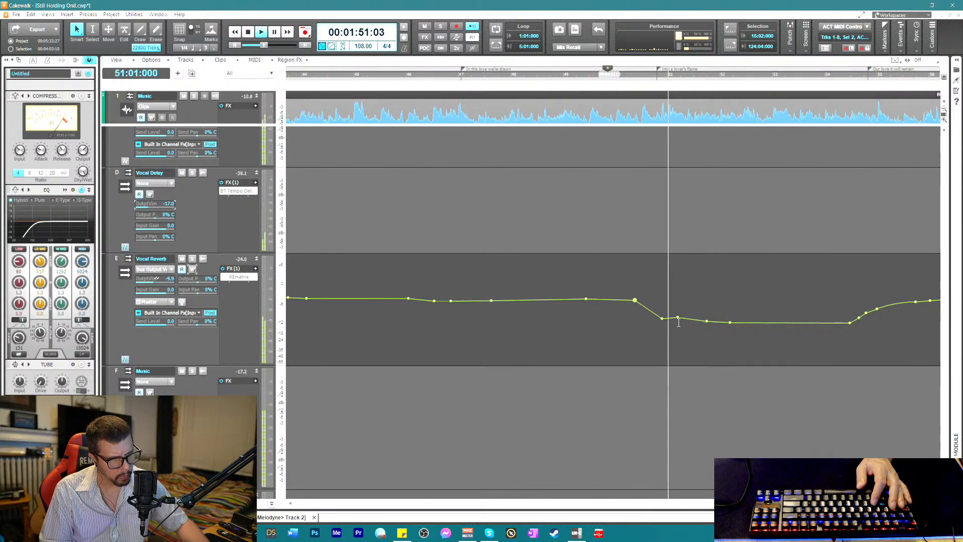
- Replay the drop into bar 51, shift its end node earlier and lower, delete the following node, and slightly raise the node near bar 52
key("space")
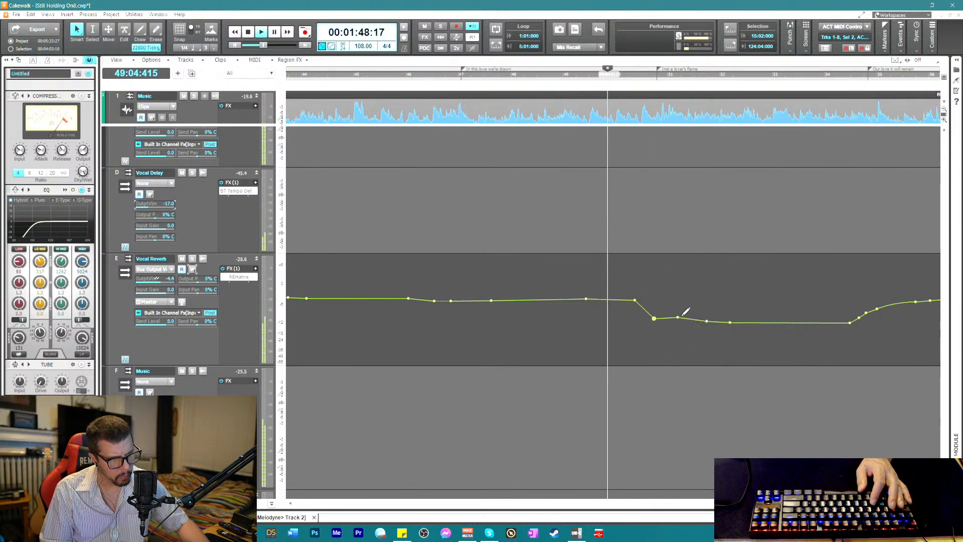
key("space")
right_click(678, 318)
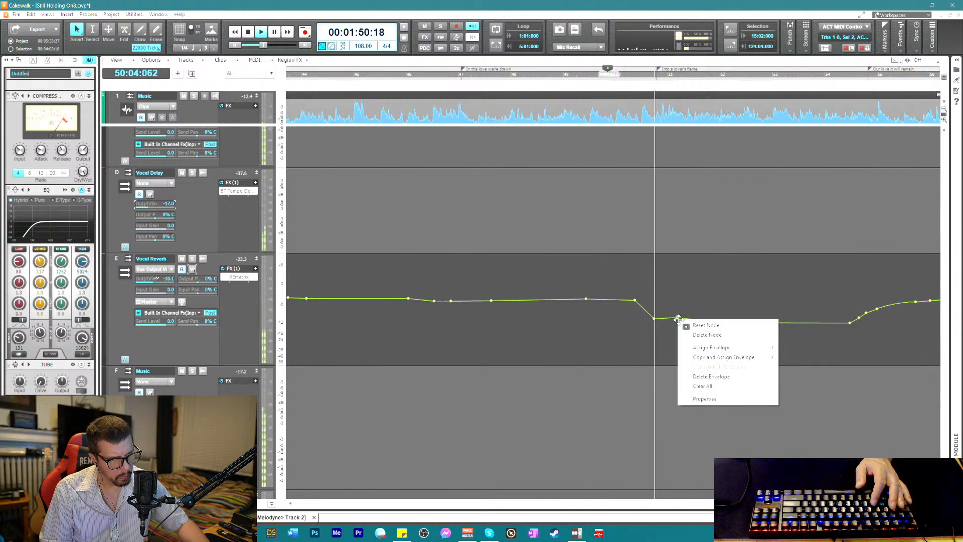
left_click(700, 334)
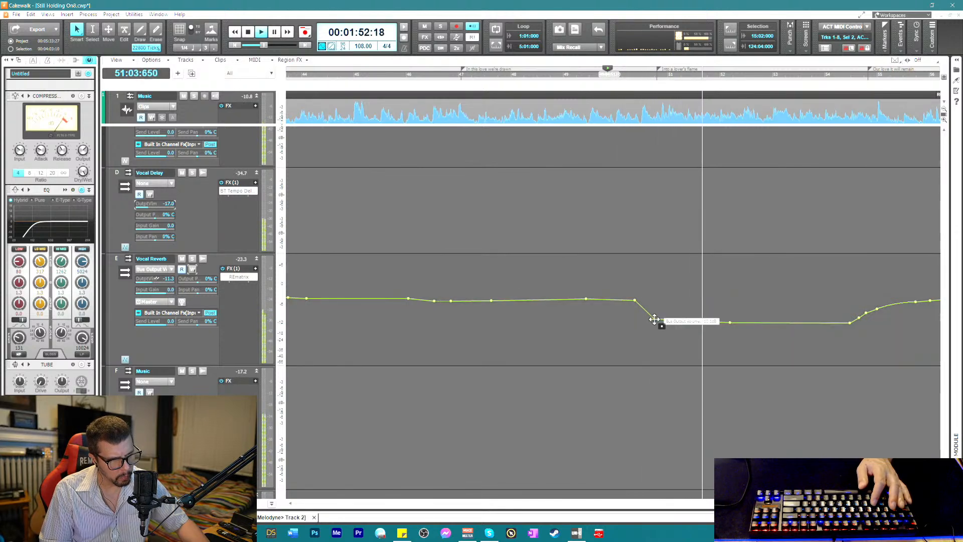
left_click_drag(654, 320, 654, 323)
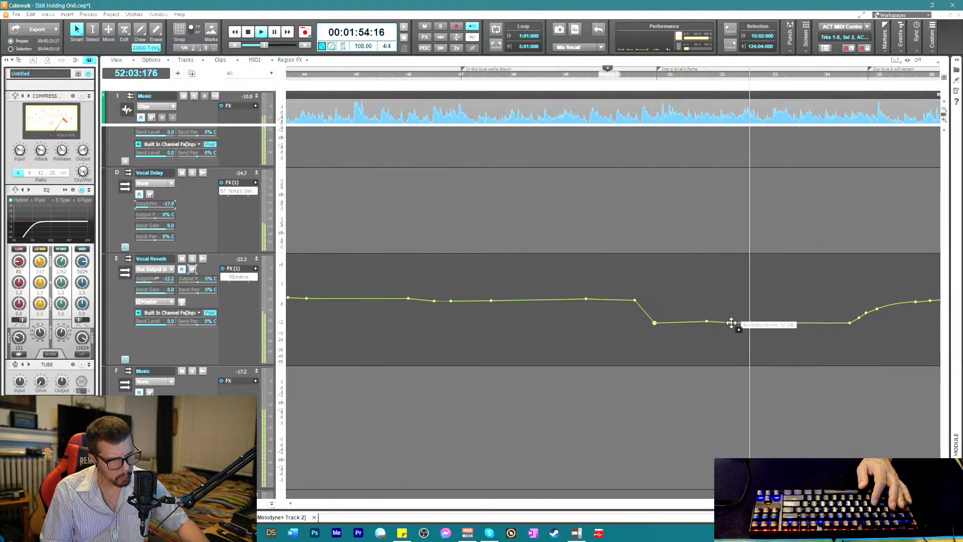
left_click_drag(731, 322, 732, 321)
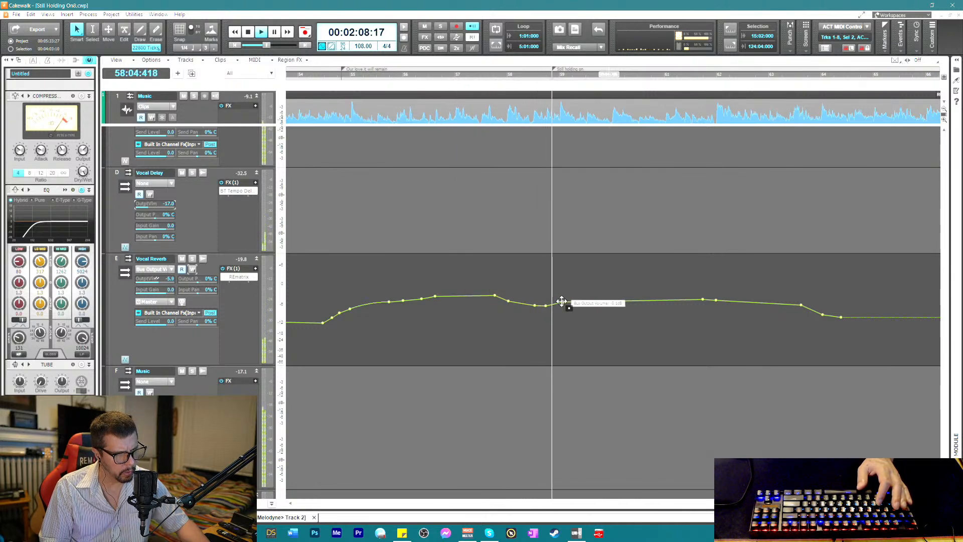
- Raise the Vocal Reverb volume nodes near bars 59, 61 and 62 while replaying the section, then save the project
left_click_drag(561, 302, 565, 299)
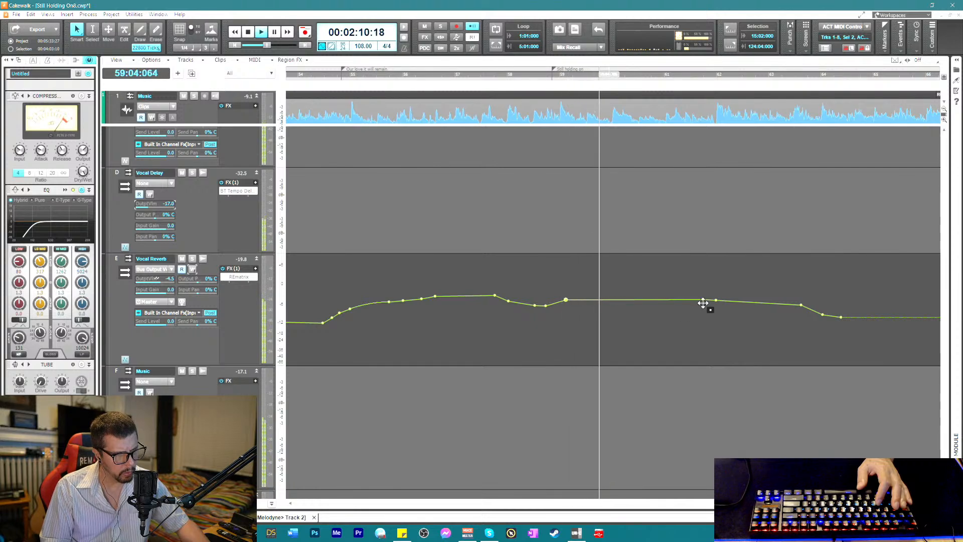
left_click_drag(702, 300, 699, 293)
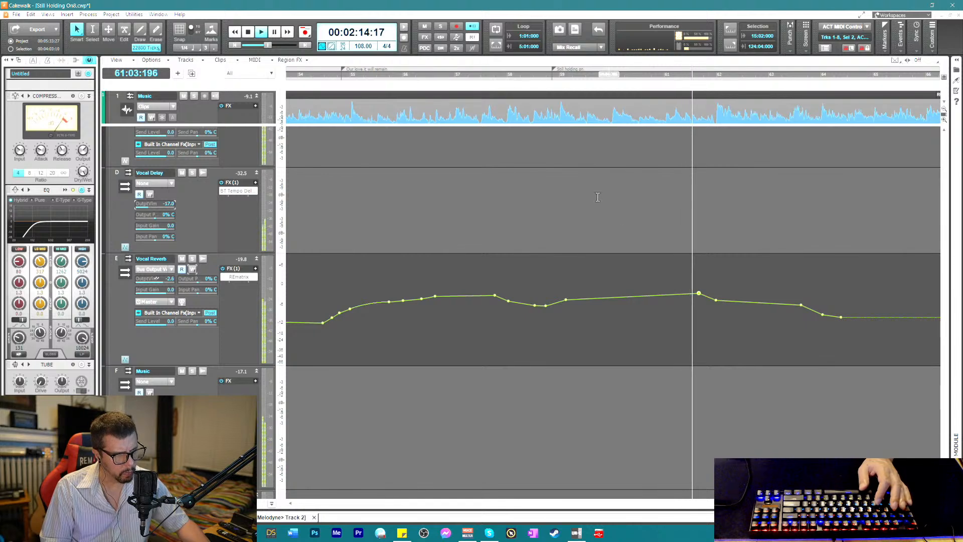
left_click(537, 83)
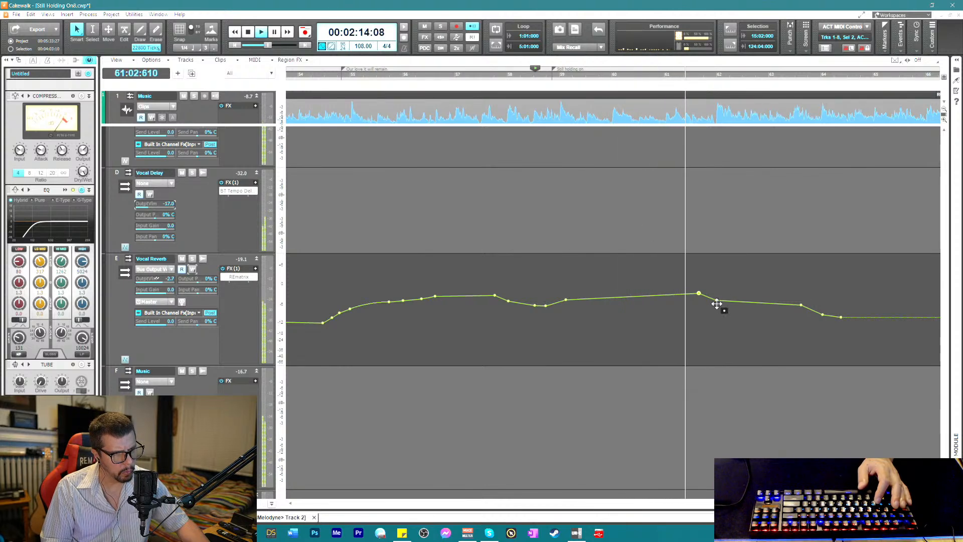
left_click_drag(716, 299, 724, 296)
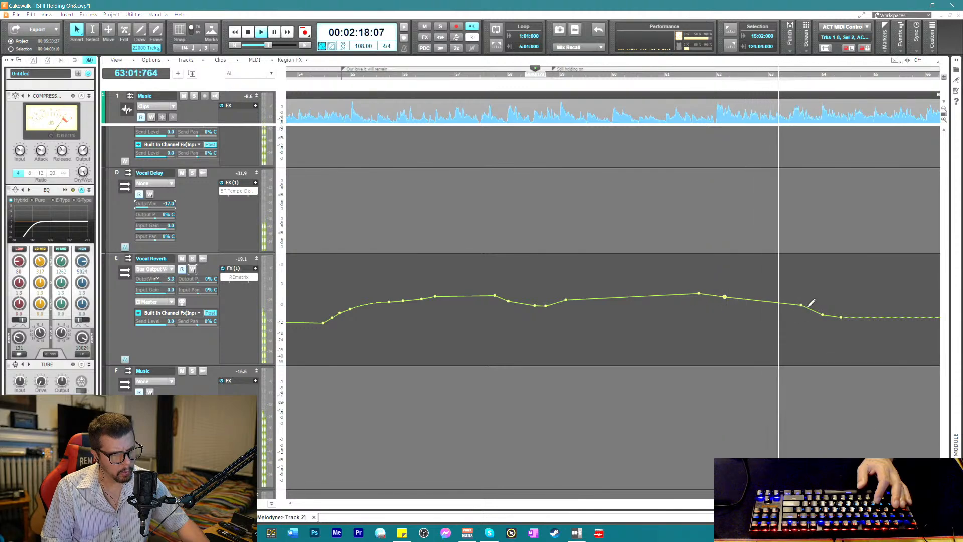
key("ctrl+s")
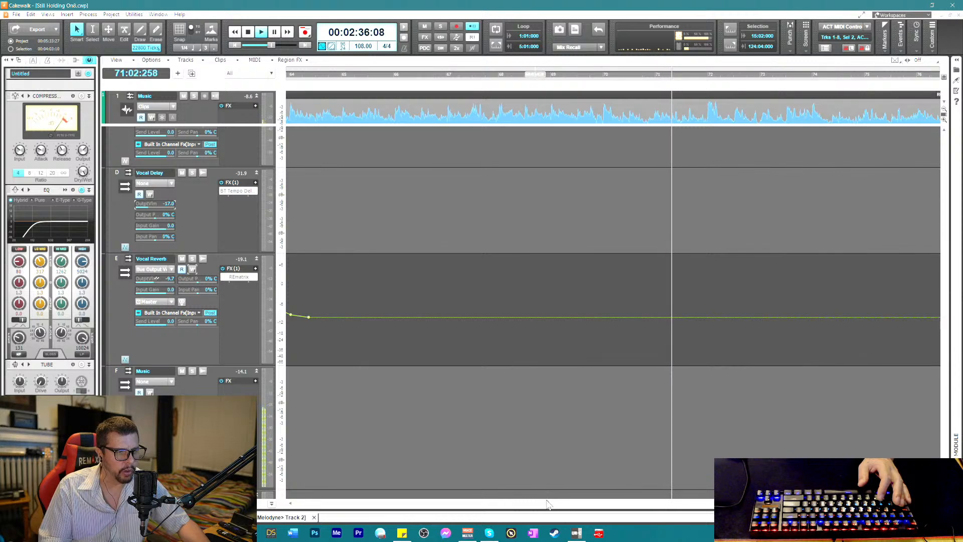
- Lower the Vocal Reverb volume node in bar 79 and raise the nodes near bars 83 and 84 during playback
left_click_drag(546, 504, 566, 507)
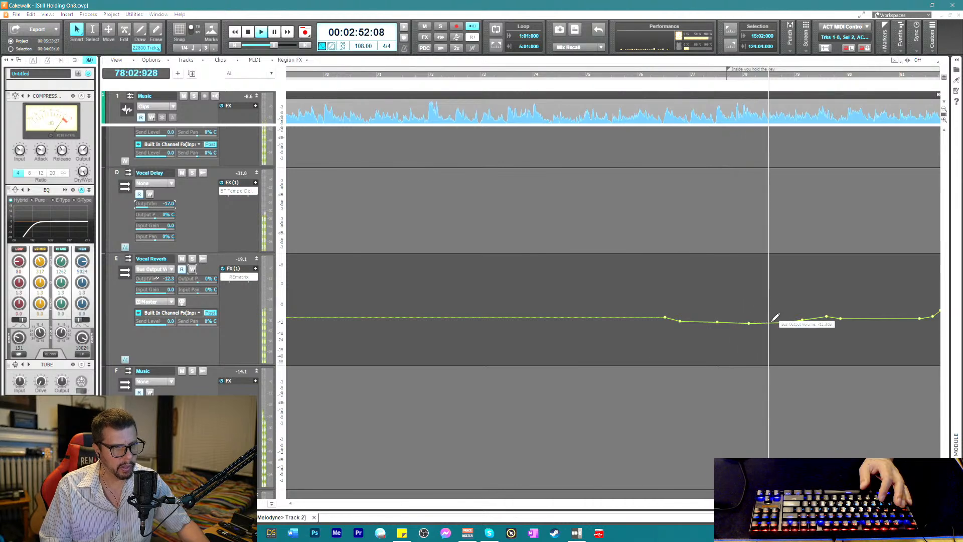
left_click_drag(827, 316, 824, 321)
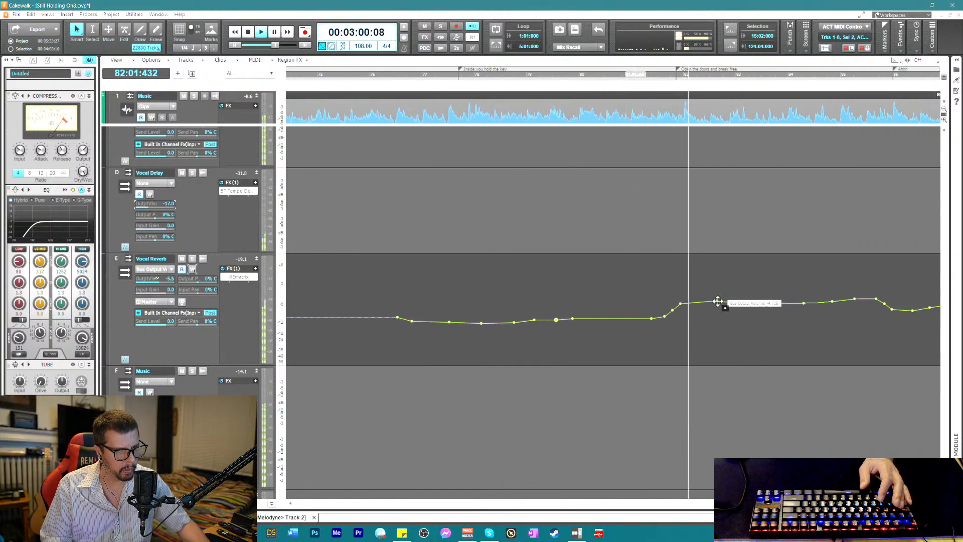
left_click_drag(732, 302, 732, 299)
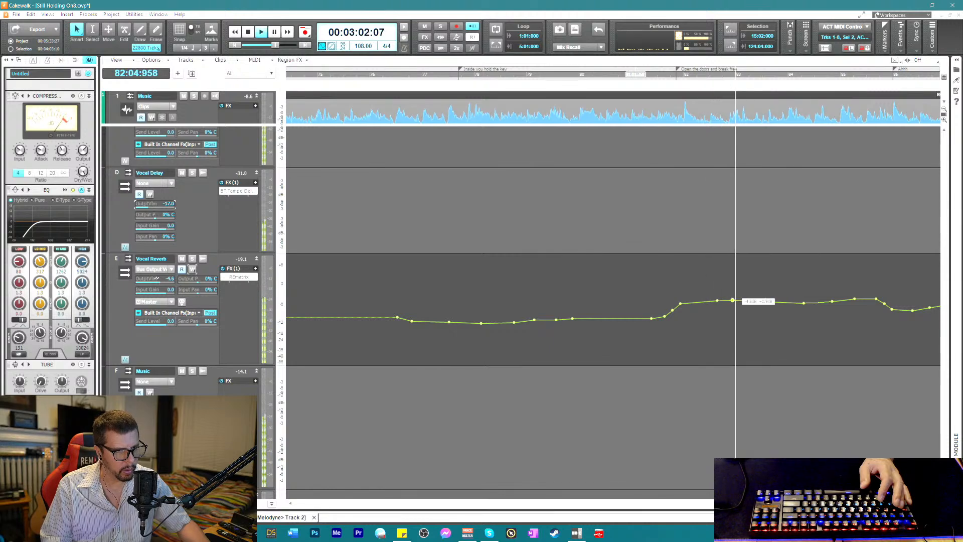
left_click_drag(804, 303, 802, 294)
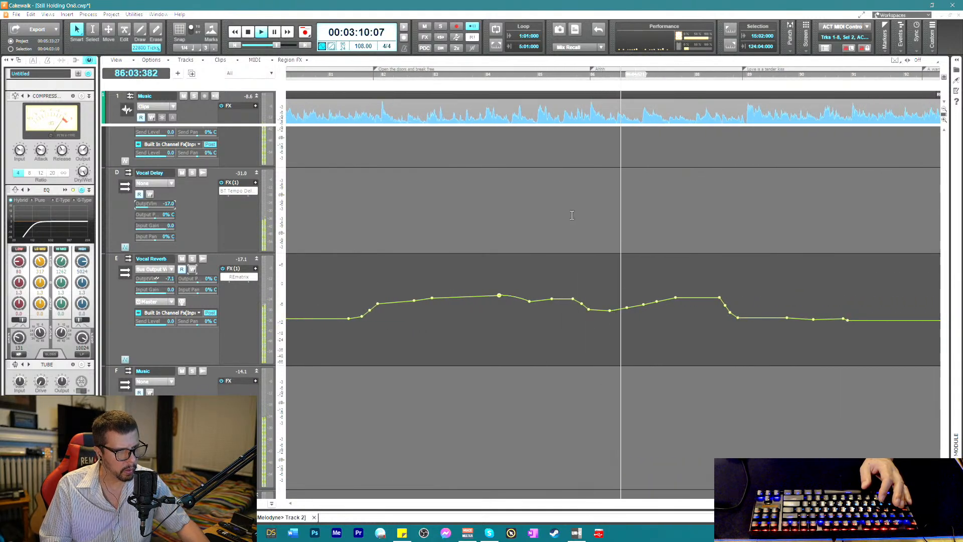
- Replay from before bar 85, raise the Vocal Reverb volume nodes between bars 86 and 88, and lower the nodes near bar 89
key("space")
key("space")
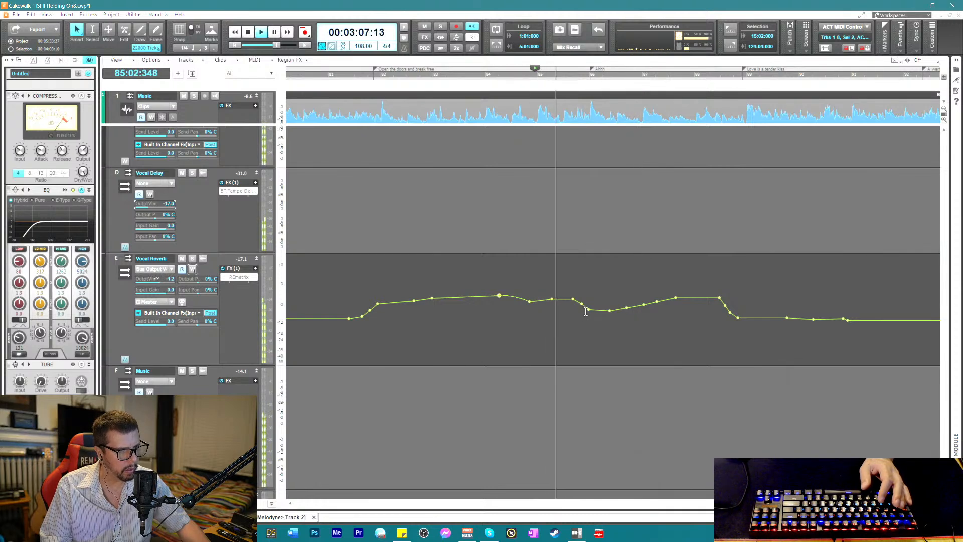
mouse_move(587, 309)
left_mouse_down()
mouse_move(596, 300)
mouse_move(627, 308)
mouse_move(645, 301)
mouse_move(639, 296)
mouse_move(645, 307)
mouse_move(644, 297)
mouse_move(661, 305)
mouse_move(657, 295)
mouse_move(722, 292)
mouse_move(736, 321)
left_mouse_up()
double_click(812, 318)
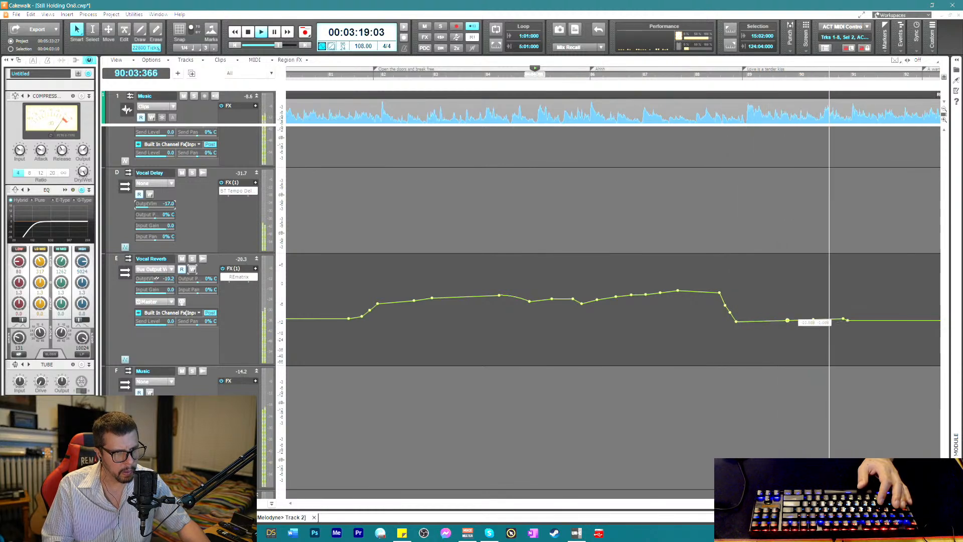
- Adjust the Vocal Reverb volume node near bar 91 and slightly raise the nodes near bars 96, 97 and 101 during playback
double_click(844, 319)
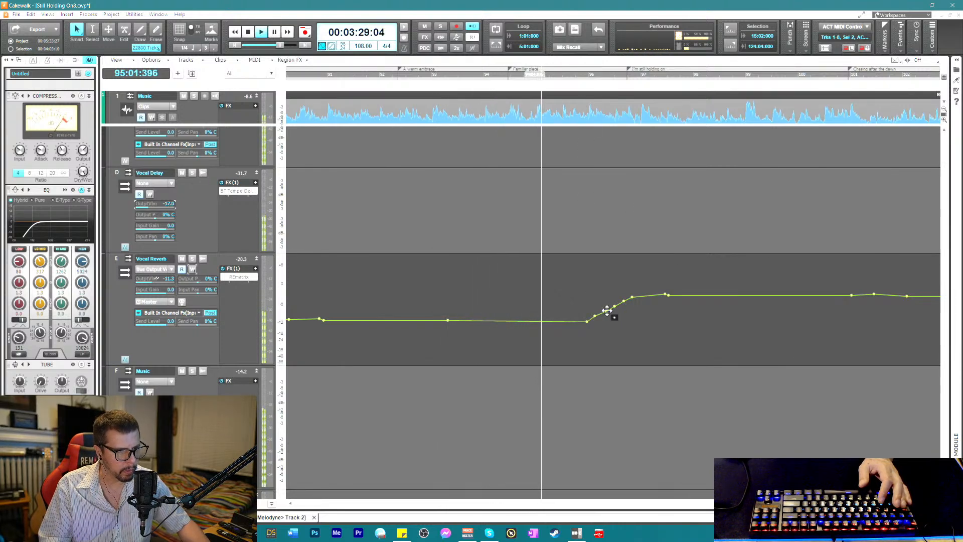
mouse_move(587, 319)
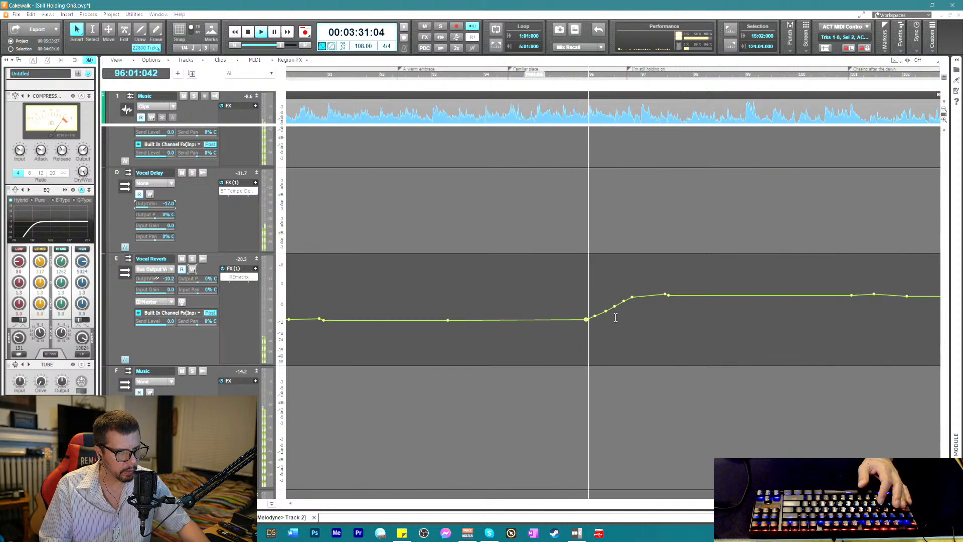
mouse_move(667, 294)
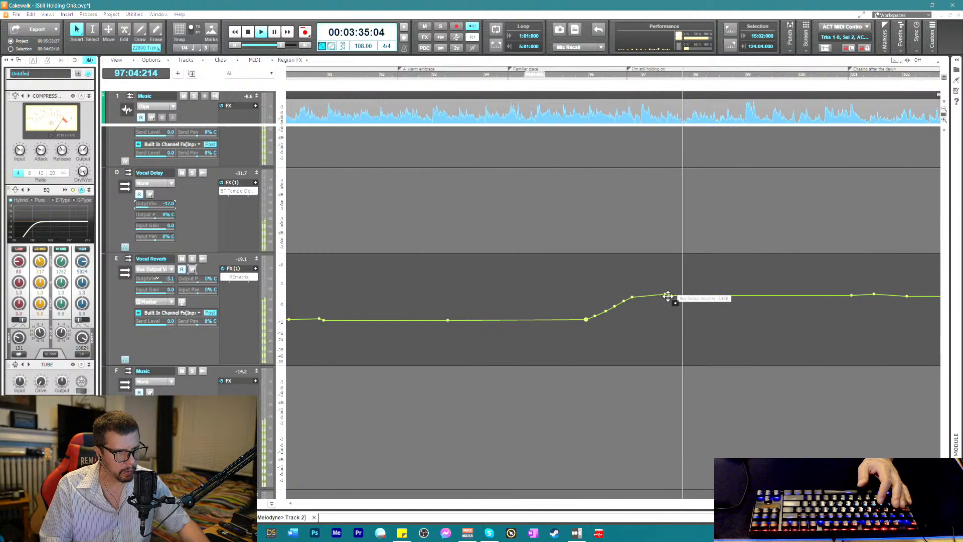
left_click_drag(671, 295, 679, 293)
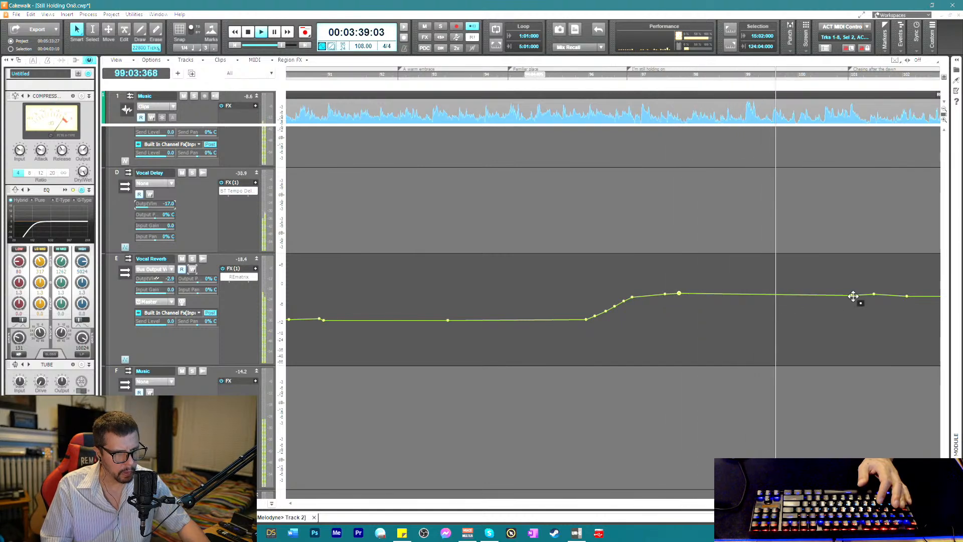
left_click_drag(853, 295, 849, 293)
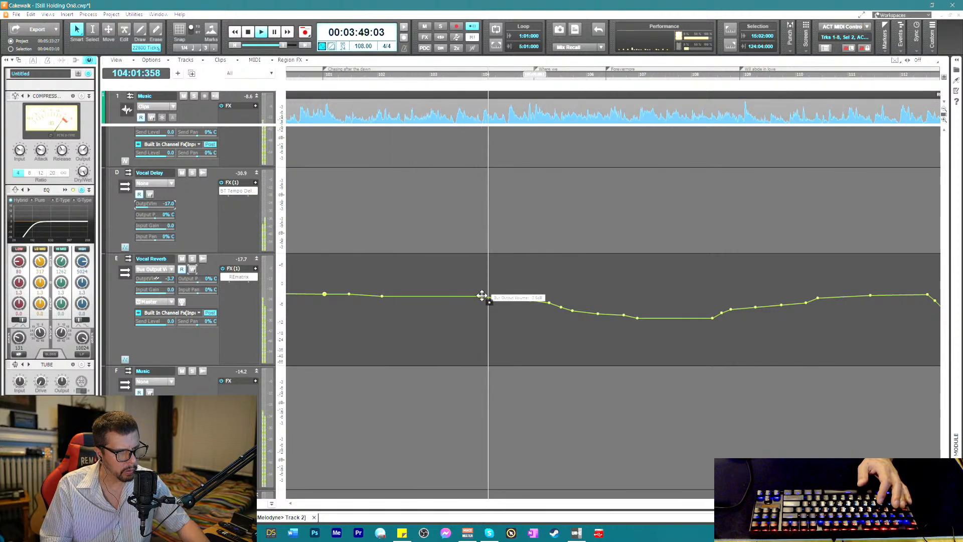
- Replay from bar 104 and lower the Vocal Reverb volume nodes between bars 105 and 107 into a dip
left_click_drag(481, 295, 563, 306)
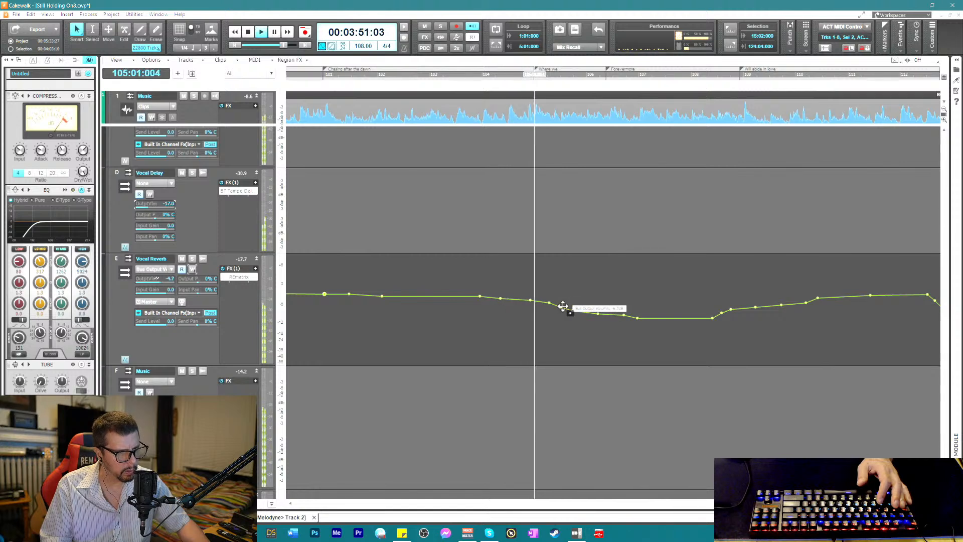
left_click(486, 82)
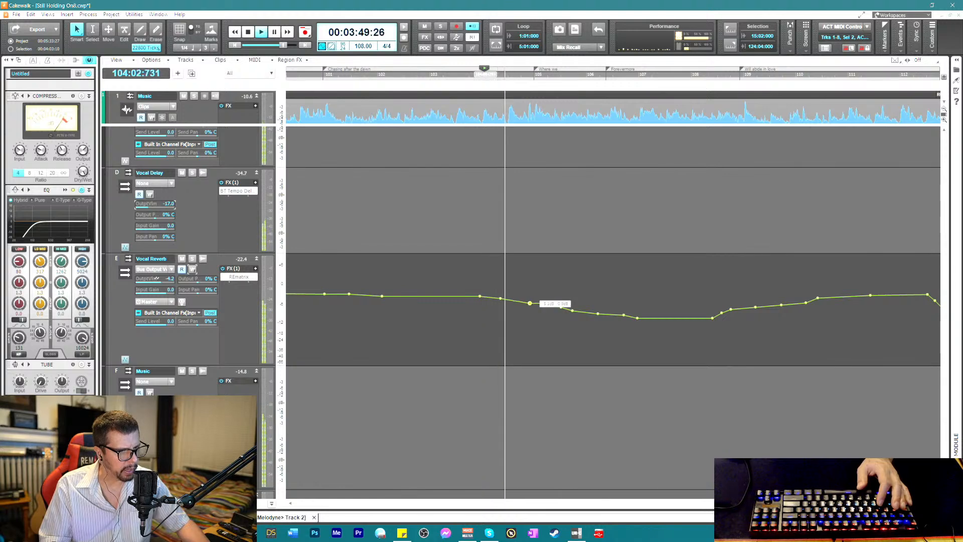
left_click_drag(530, 303, 547, 320)
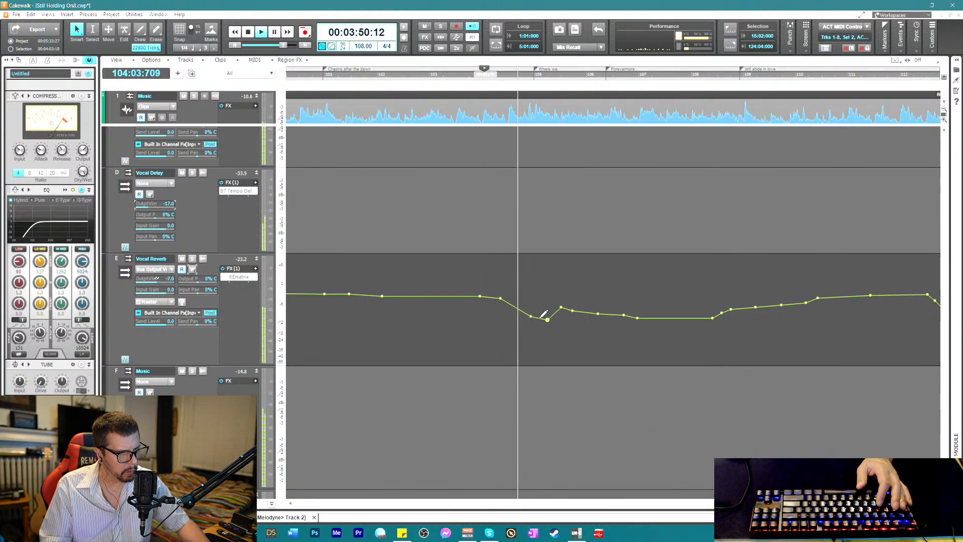
key("space")
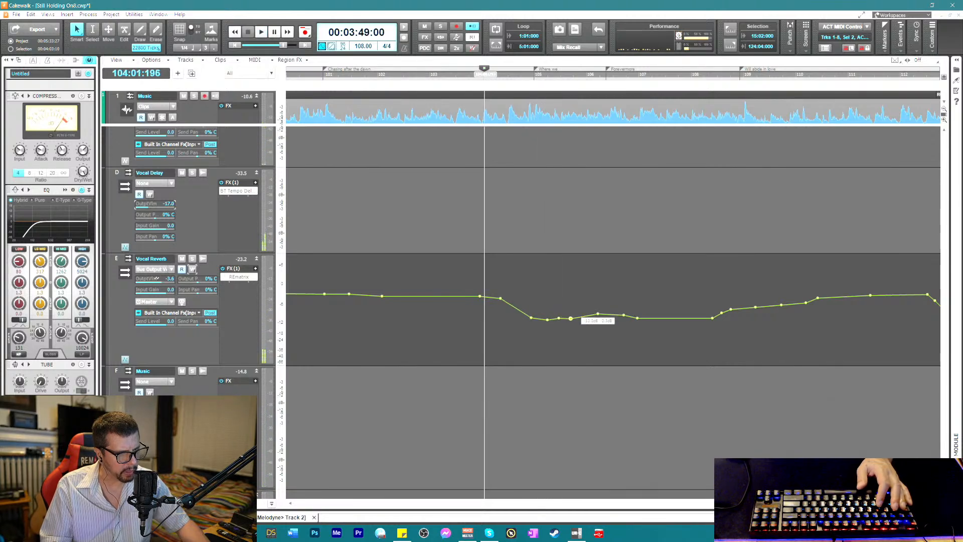
key("space")
left_click_drag(559, 318, 623, 318)
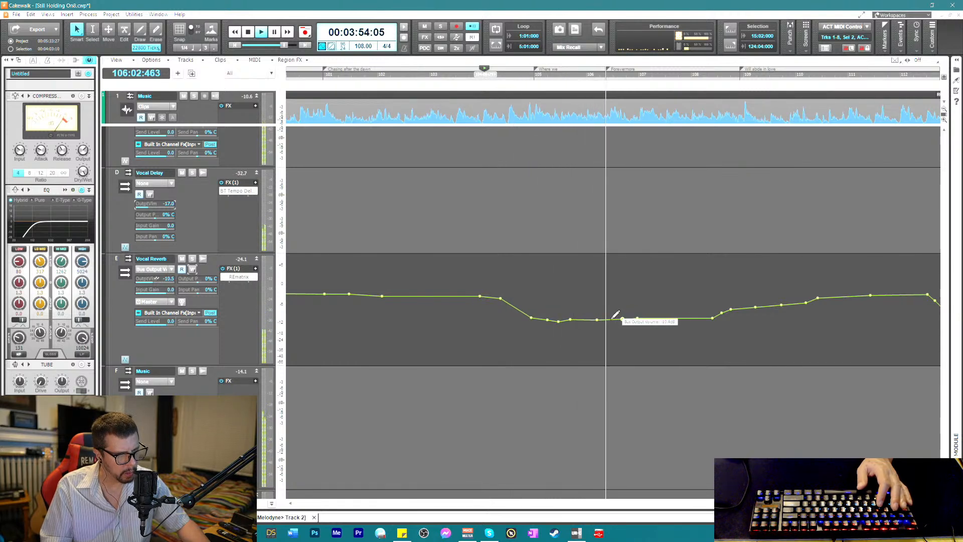
- Replay from bar 104 and shift the Vocal Reverb volume drop before bar 105 earlier and slightly lower
key("space")
key("space")
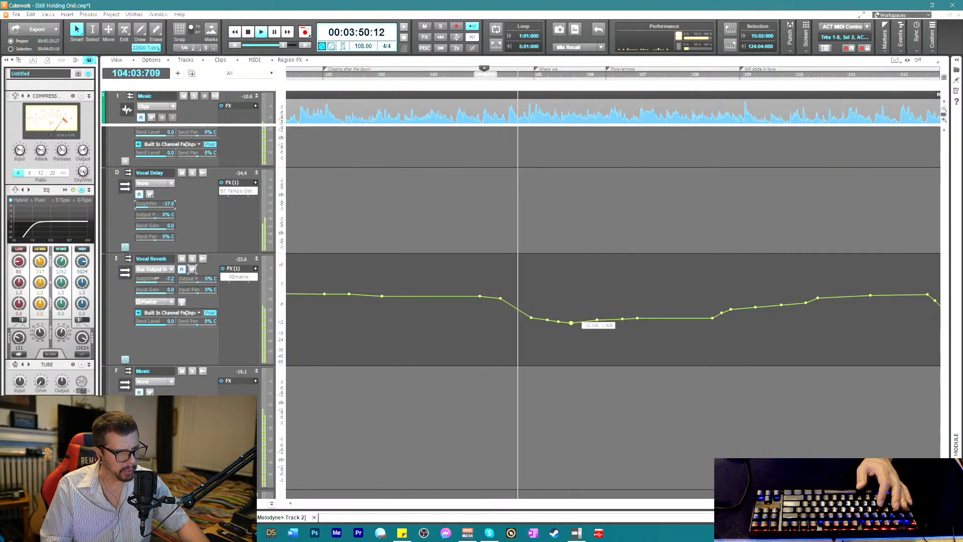
key("space")
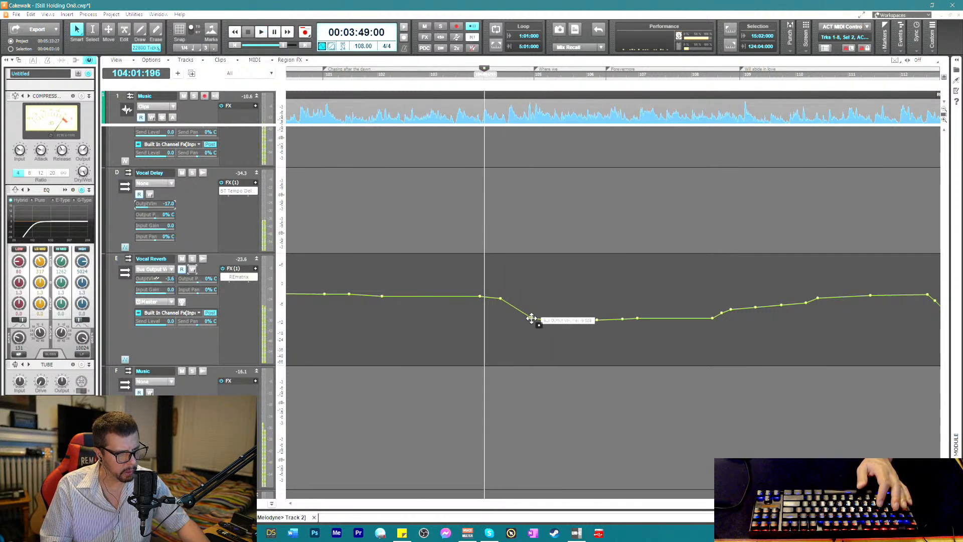
key("space")
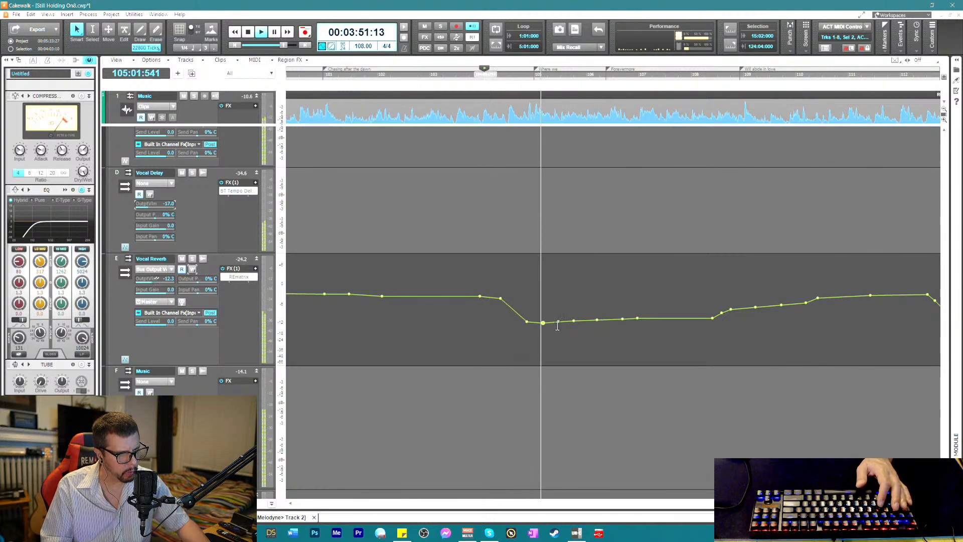
left_click_drag(500, 296, 521, 321)
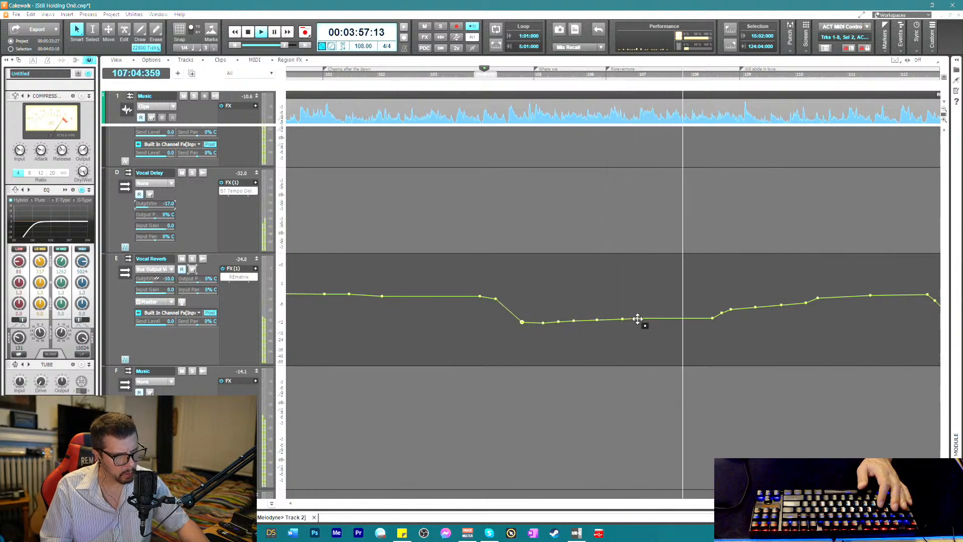
- Adjust the Vocal Reverb volume node near bar 107 and raise the nodes between bars 109 and 110, replaying from bar 107
double_click(637, 319)
left_click_drag(754, 306, 780, 301)
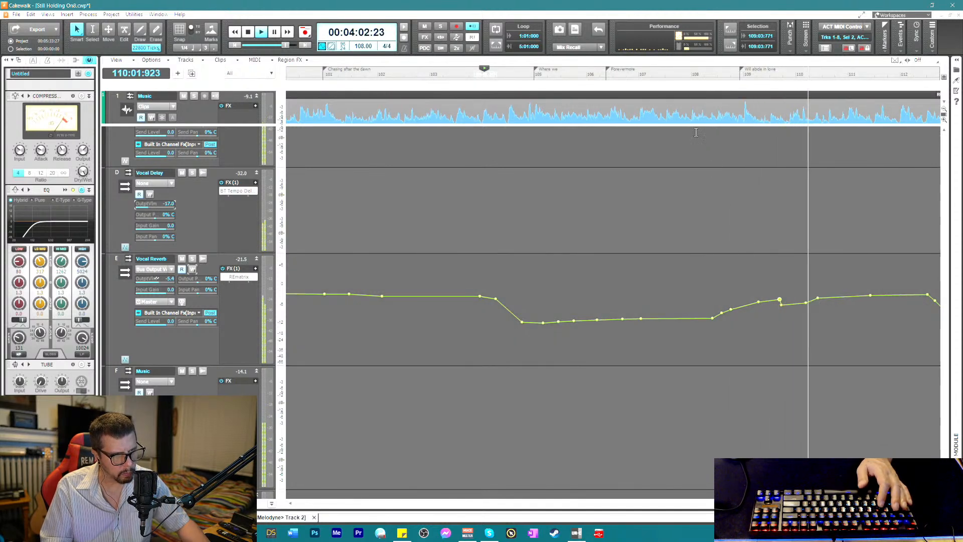
left_click(659, 76)
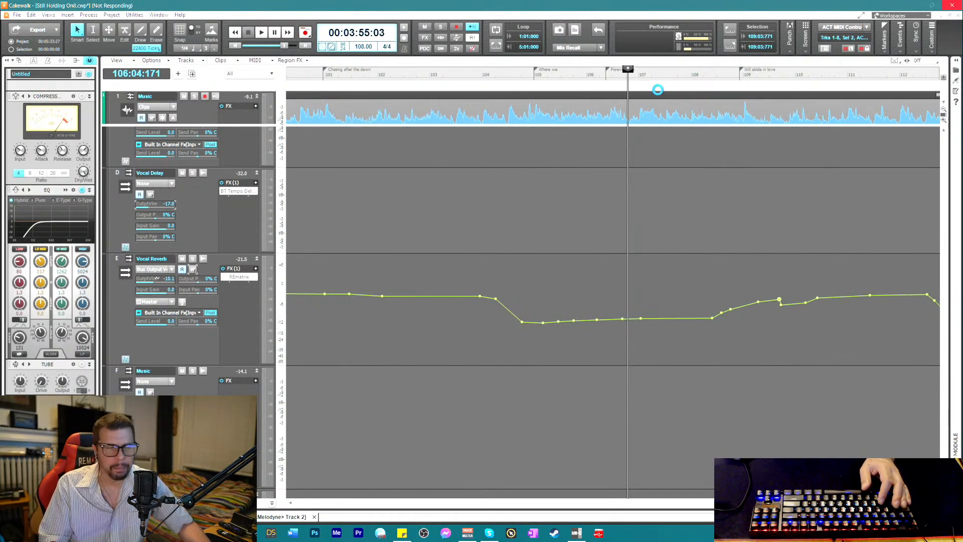
key("space")
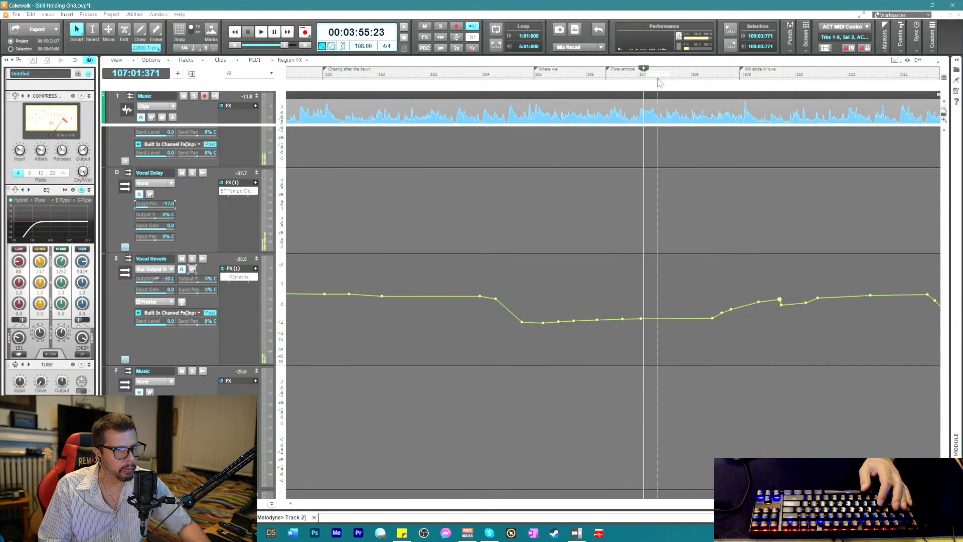
key("space")
left_click_drag(781, 305, 791, 295)
key("space")
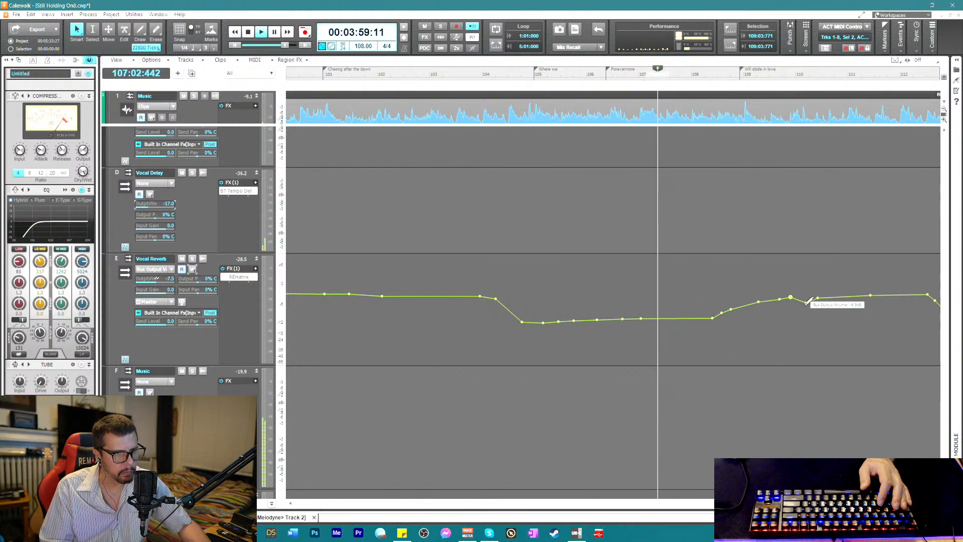
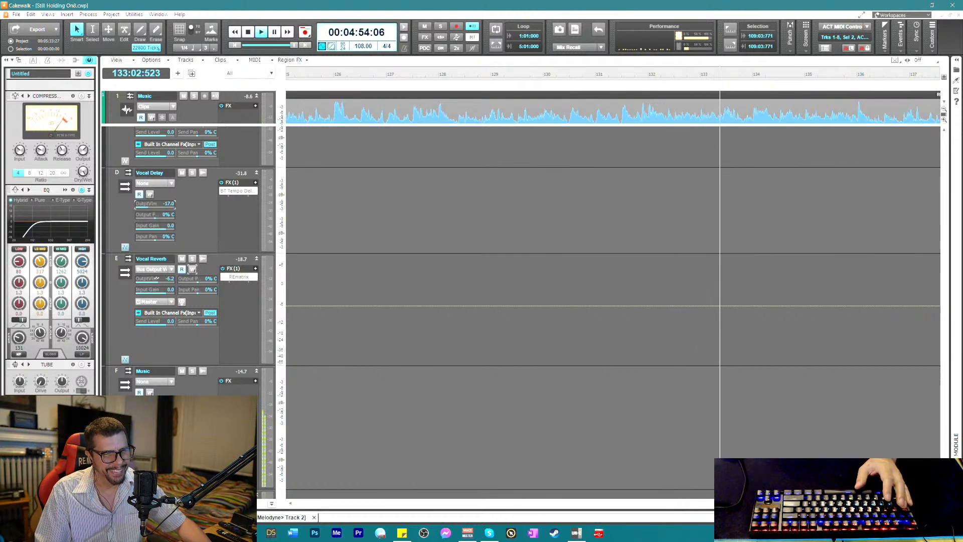
- Stop playback at the song's end, return to its beginning and enlarge the track area to show the Music and Harmony 2 tracks
key("ctrl+Left")
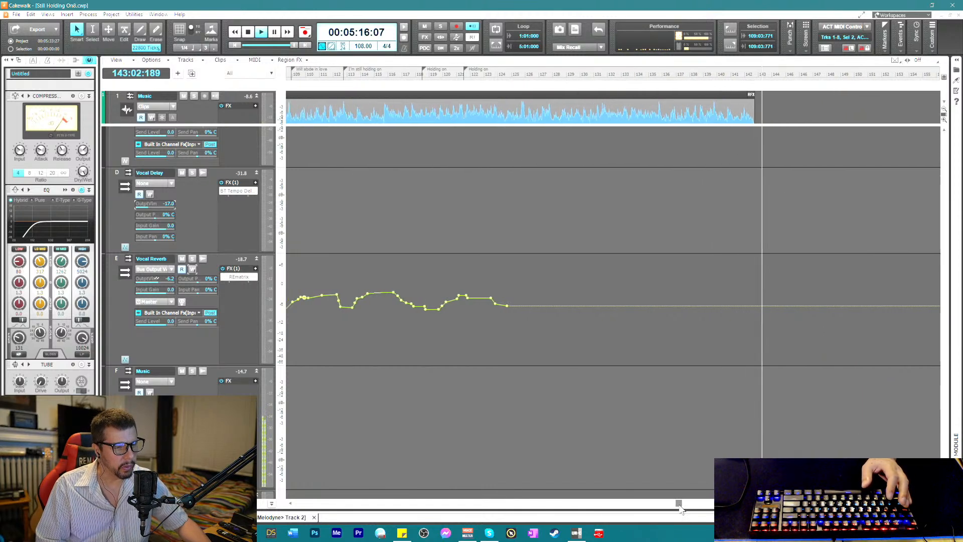
left_click_drag(687, 508, 732, 508)
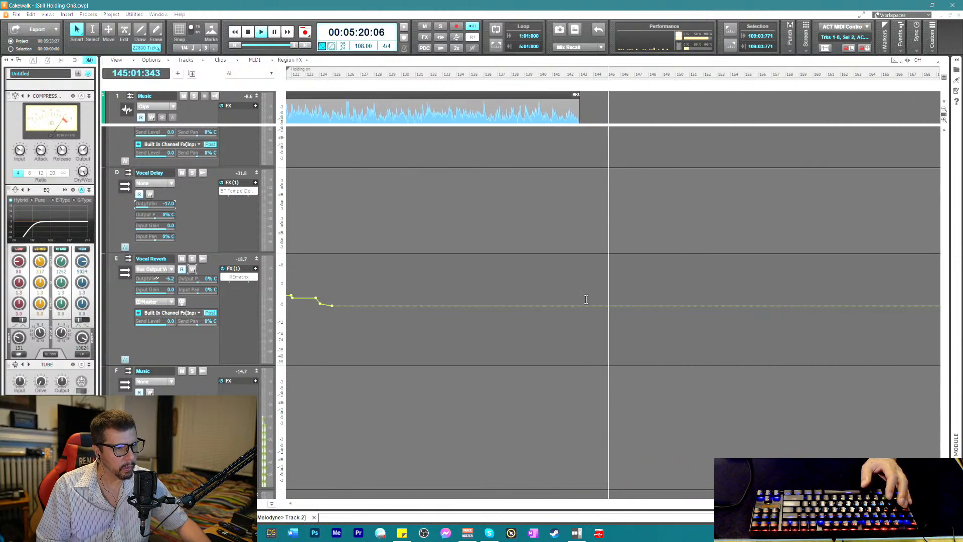
scroll(652, 341, "down", 5)
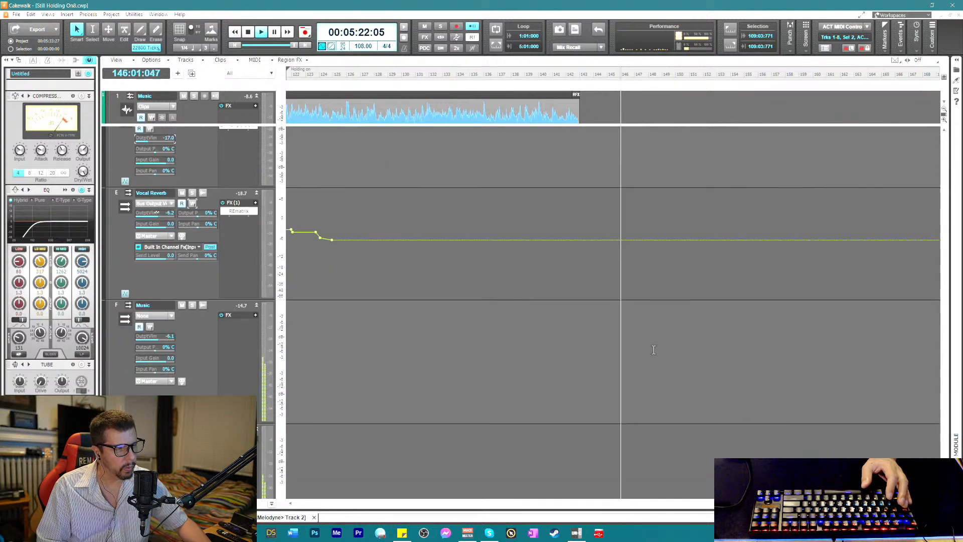
scroll(651, 456, "up", 3)
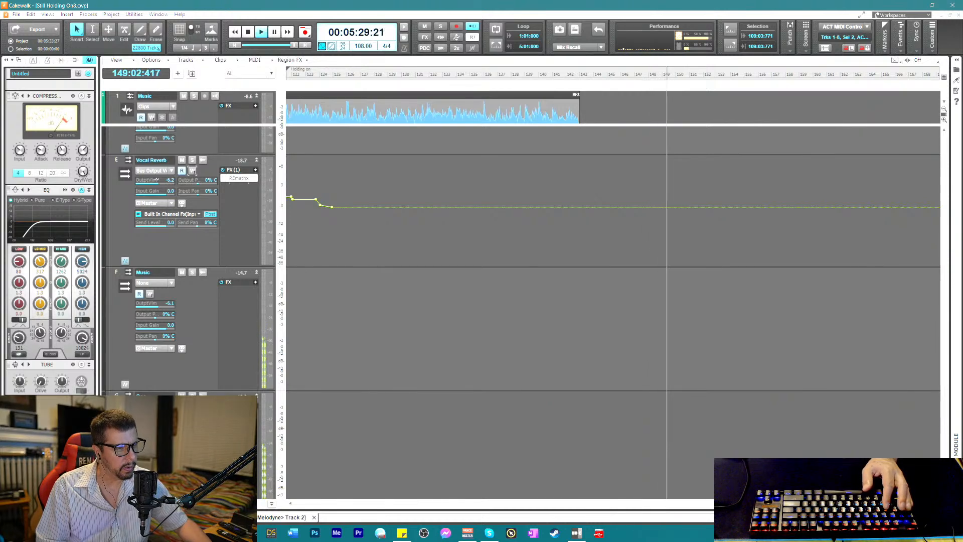
key("space")
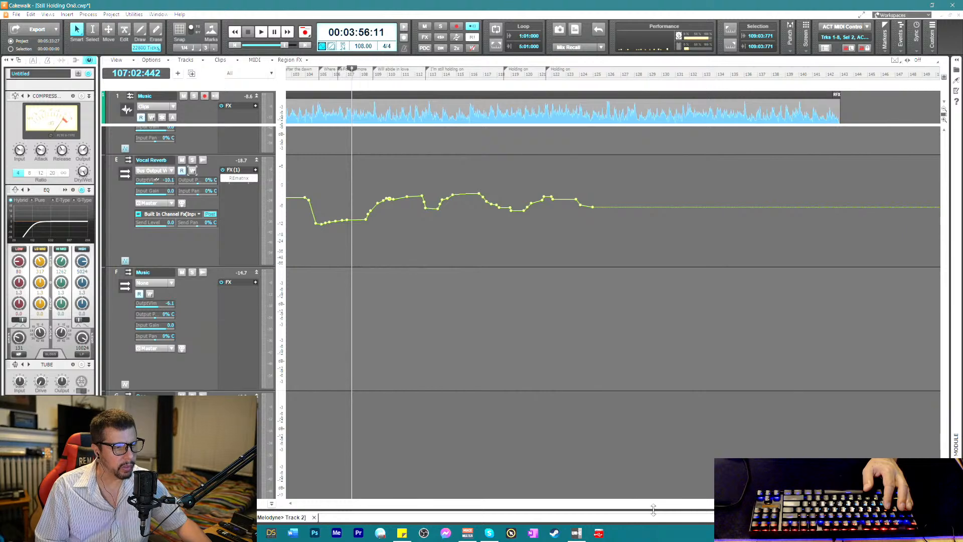
left_click_drag(659, 508, 281, 489)
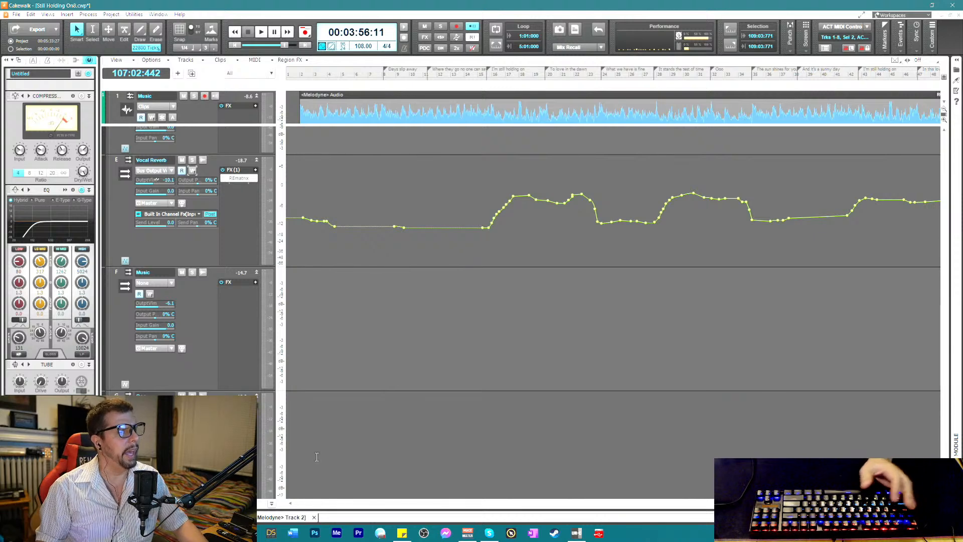
scroll(309, 311, "down", 1)
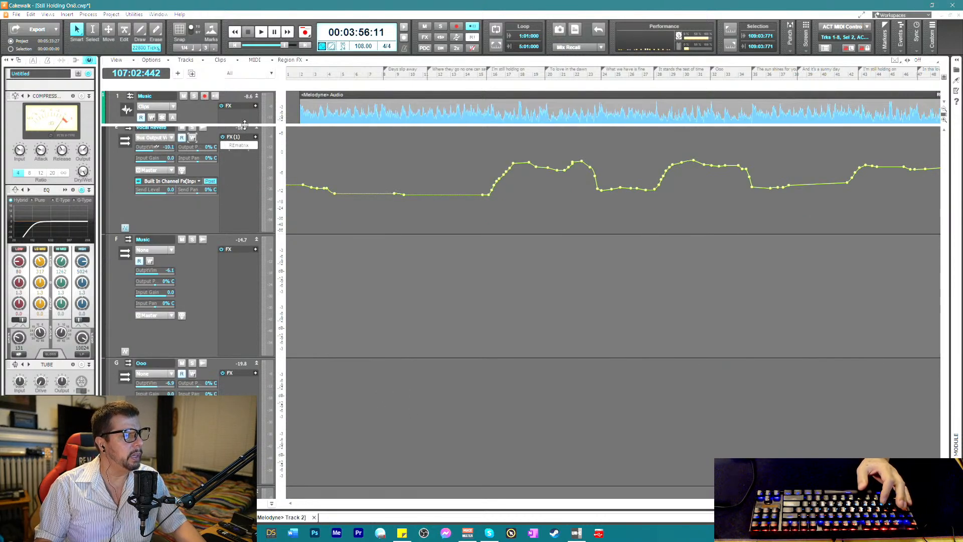
left_click_drag(244, 124, 244, 274)
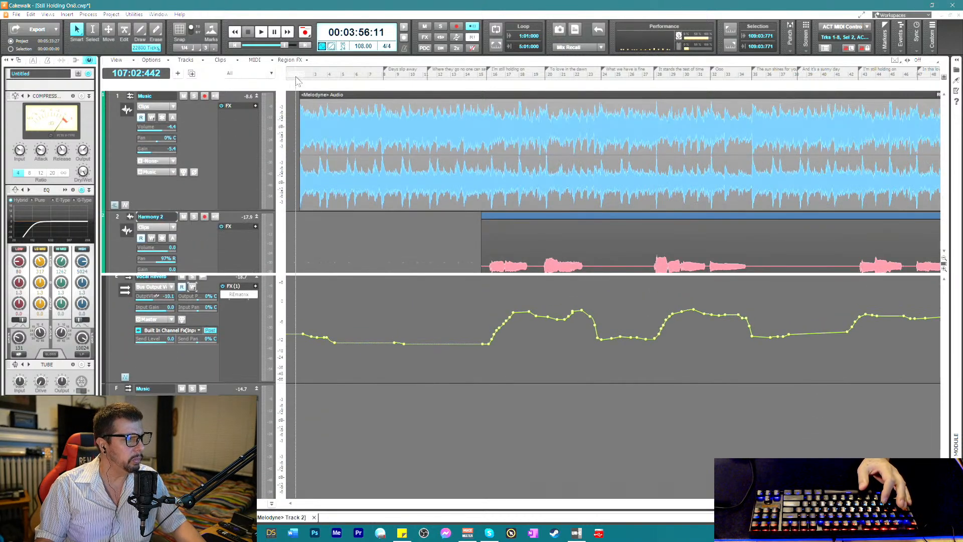
- Solo the Music track and audition it from the start and again from around bar 15
left_click(195, 98)
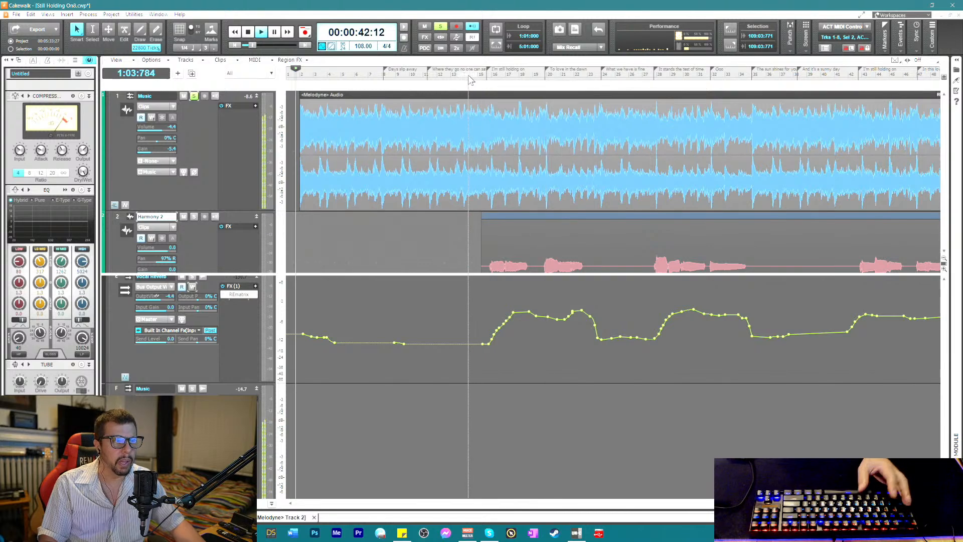
key("space")
left_click(468, 74)
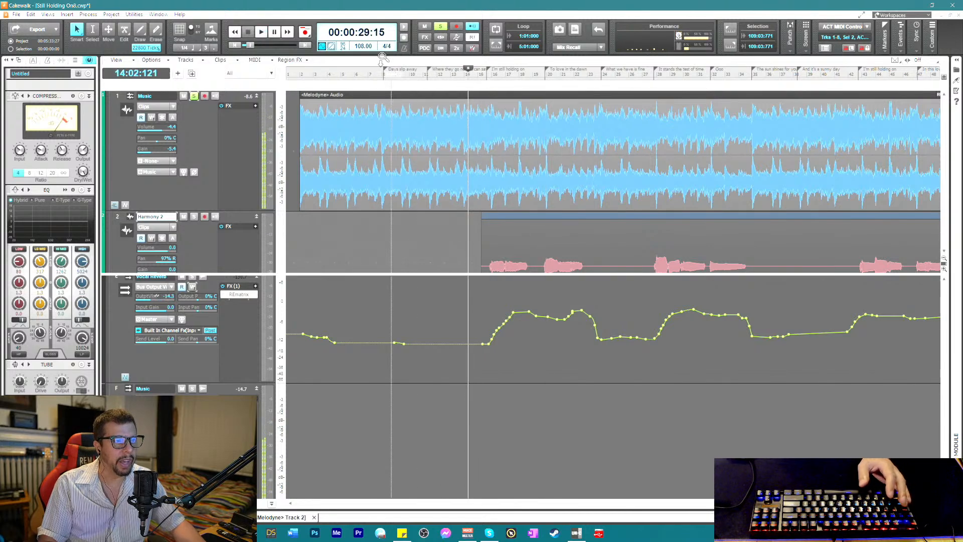
left_click(477, 74)
key("space")
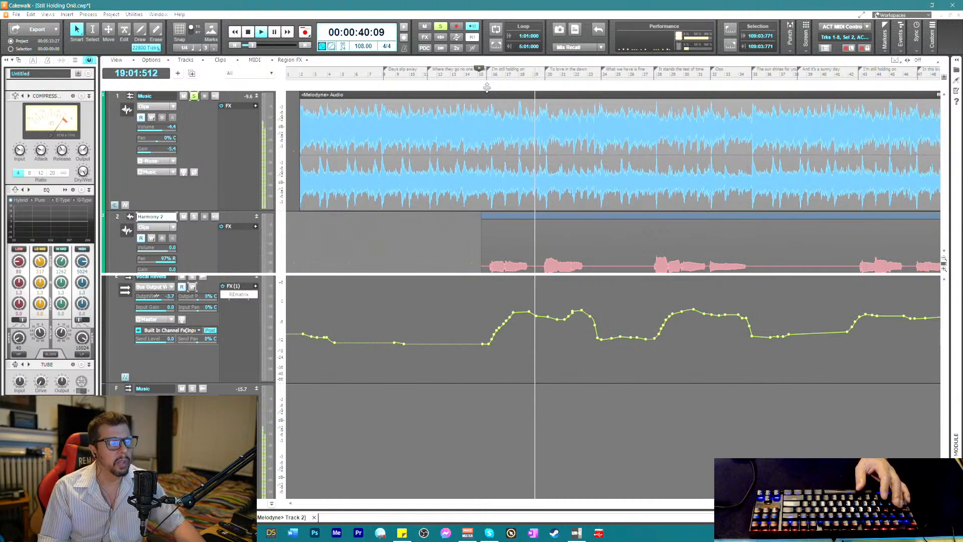
key("space")
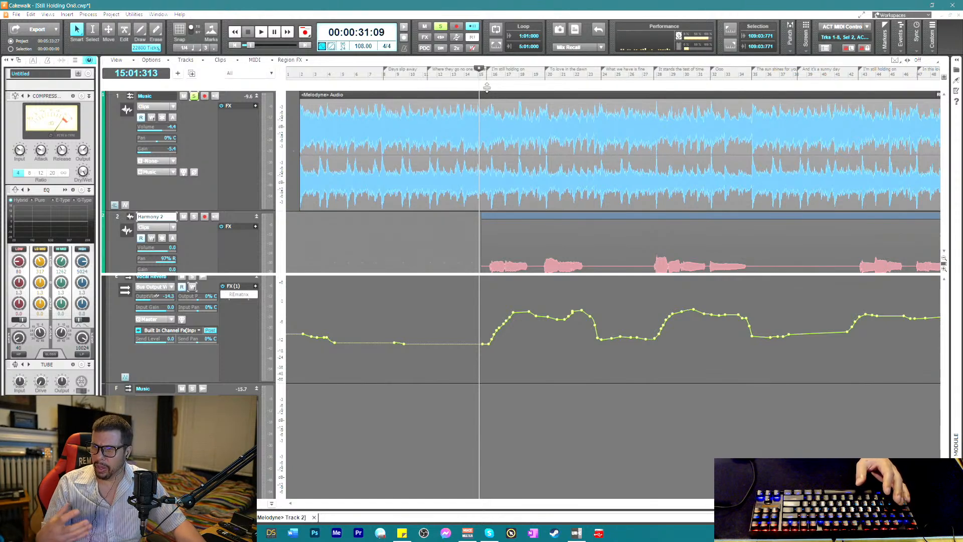
key("space")
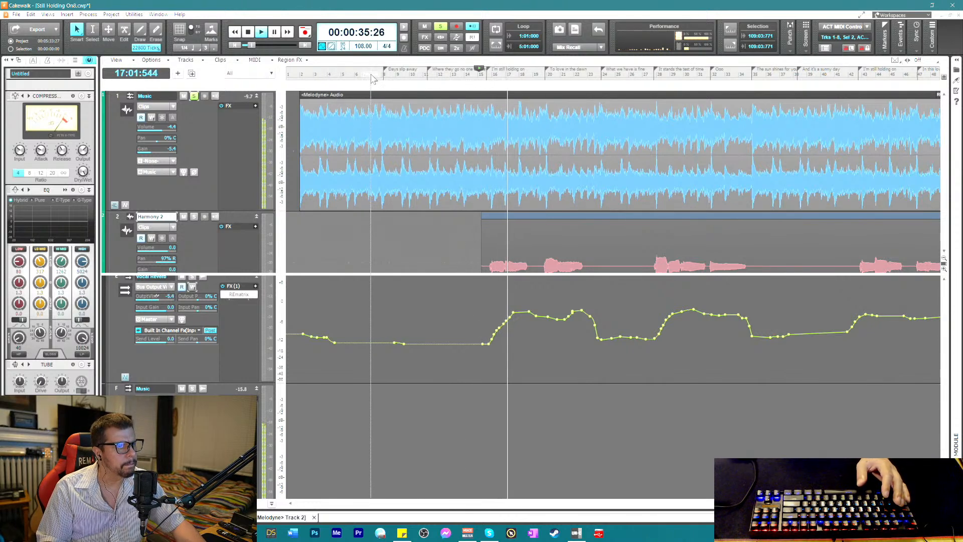
- Unsolo the Music track, replay the full mix from bar 14 and bring the Harmony 2 track fully into view
left_click(194, 96)
key("space")
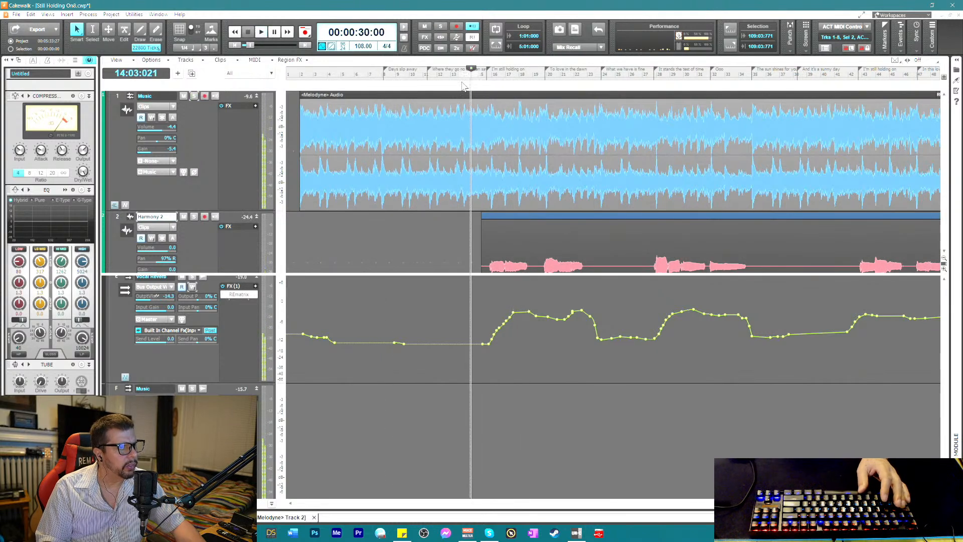
key("space")
key("space")
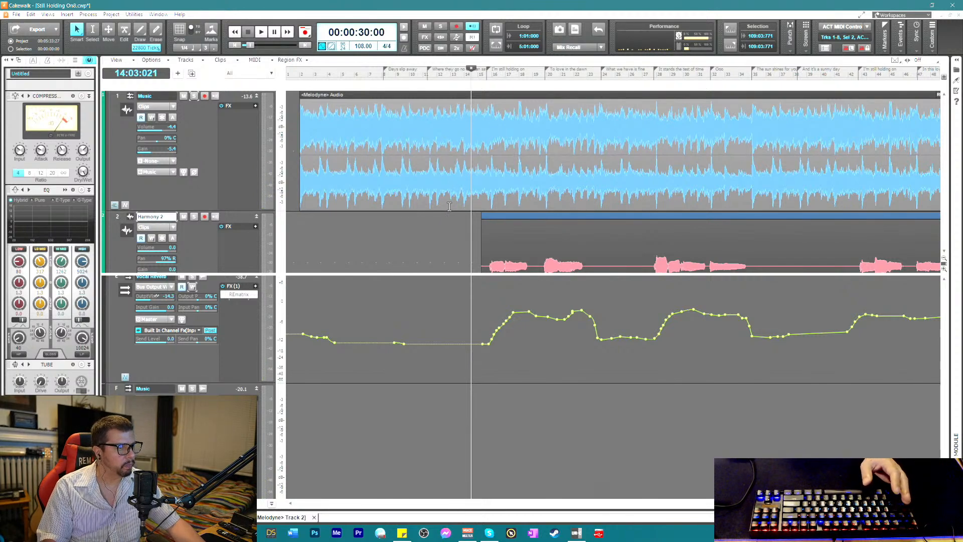
scroll(449, 206, "down", 2)
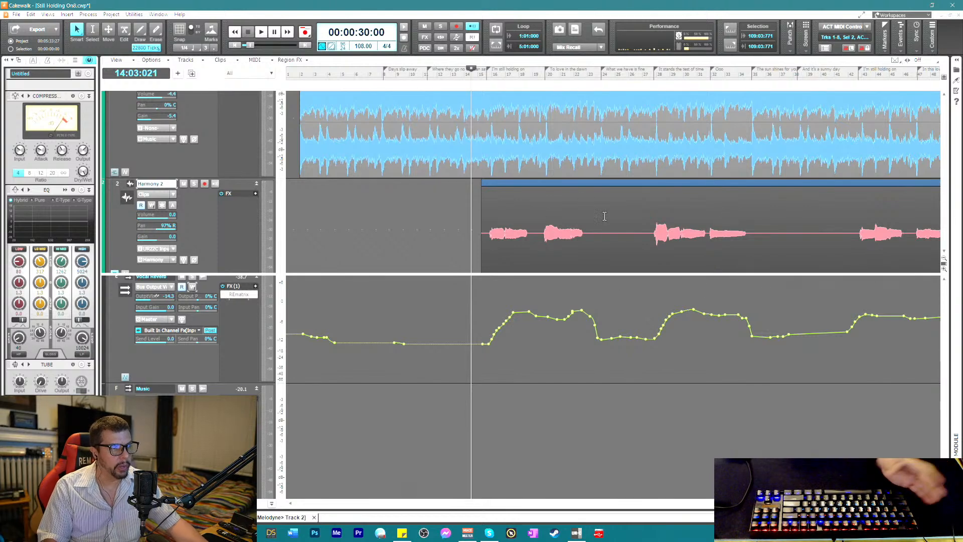
- Play the full mix from bar 14 through the opening Harmony 2 phrases around bar 20
scroll(577, 203, "down", 1)
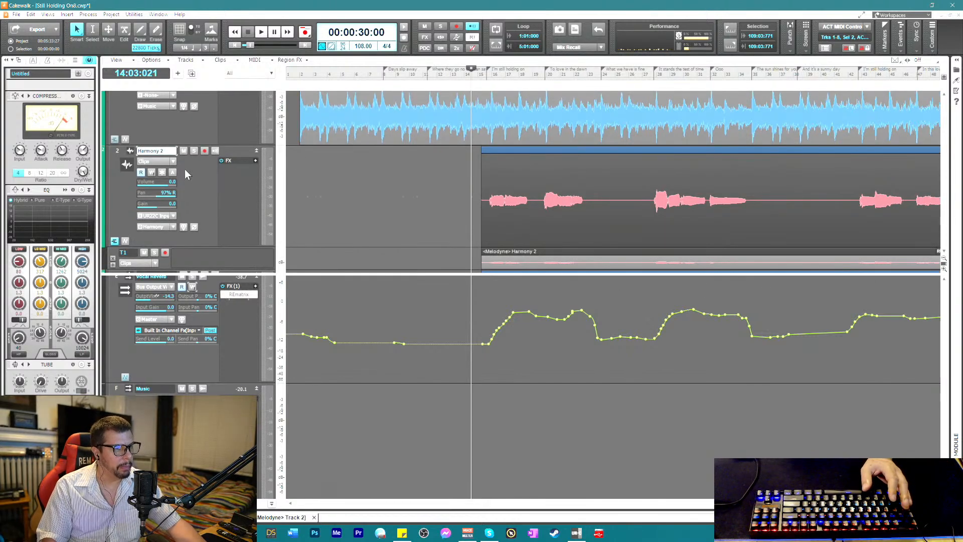
key("space")
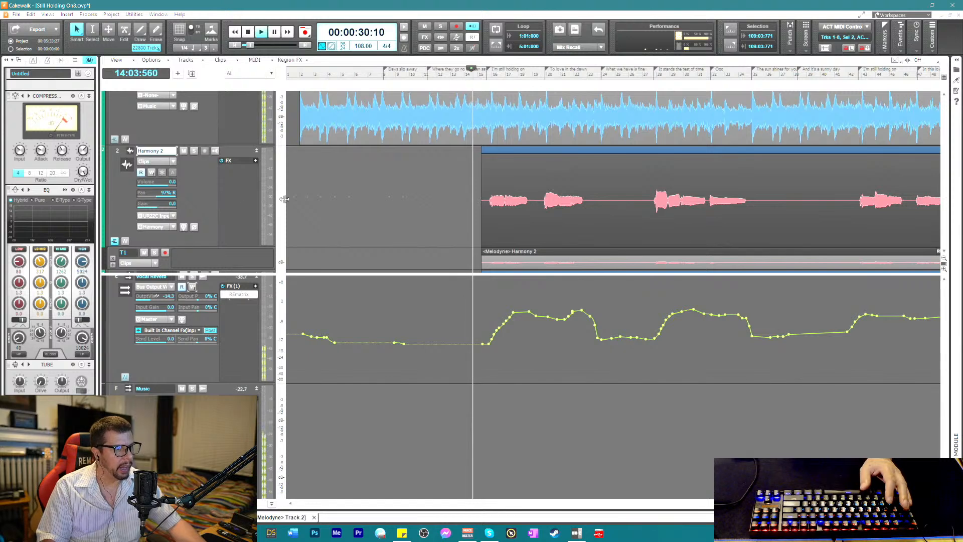
scroll(338, 209, "up", 1)
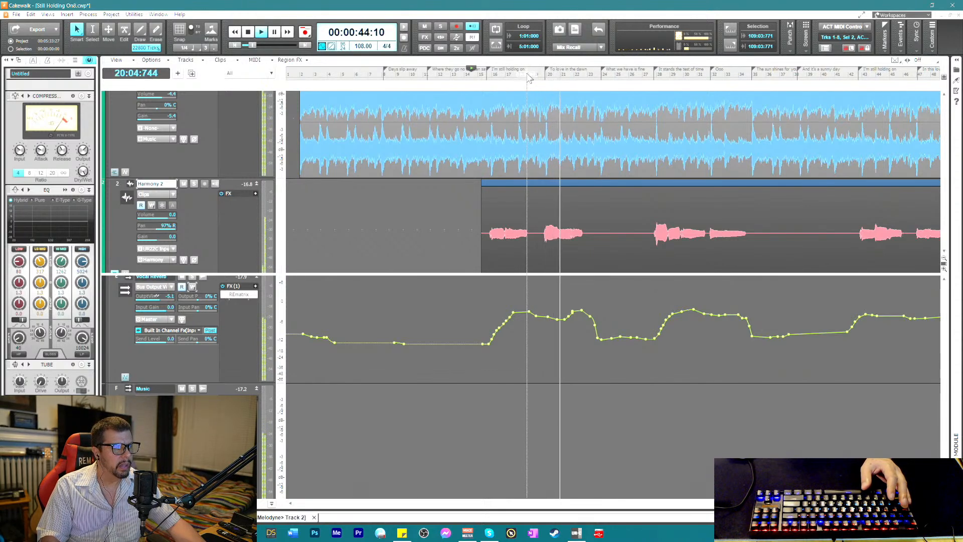
key("space")
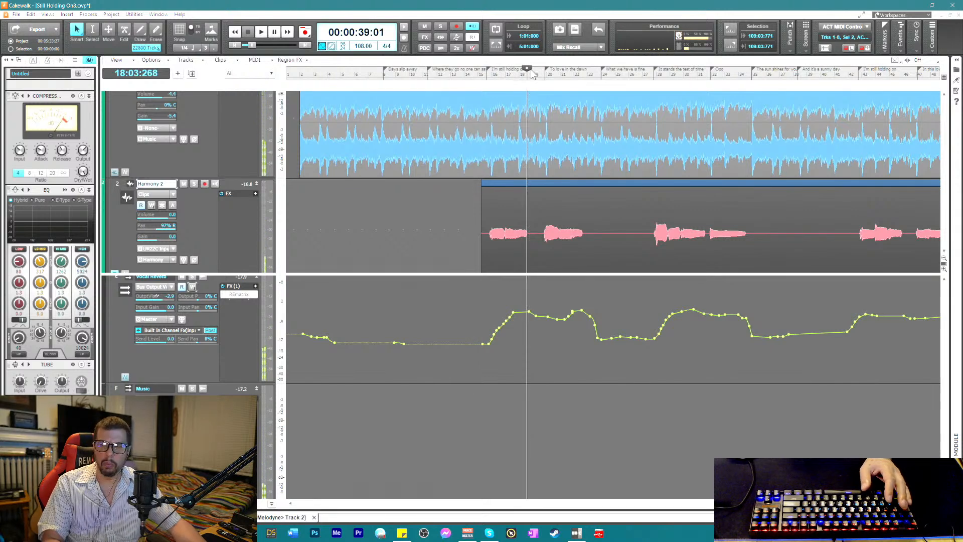
- Audition the mix from bar 18, replaying the passage to check the first two harmony phrases up to about bar 23
key("space")
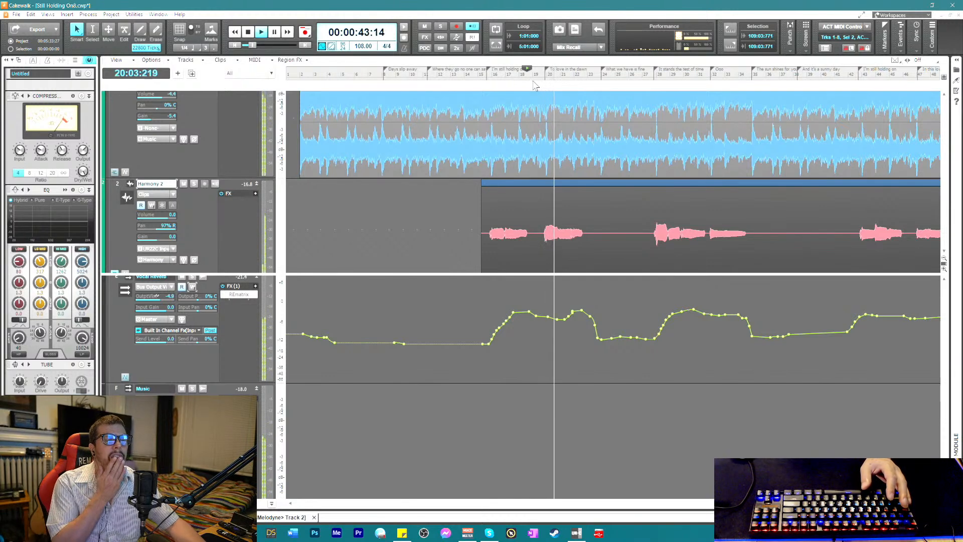
key("space")
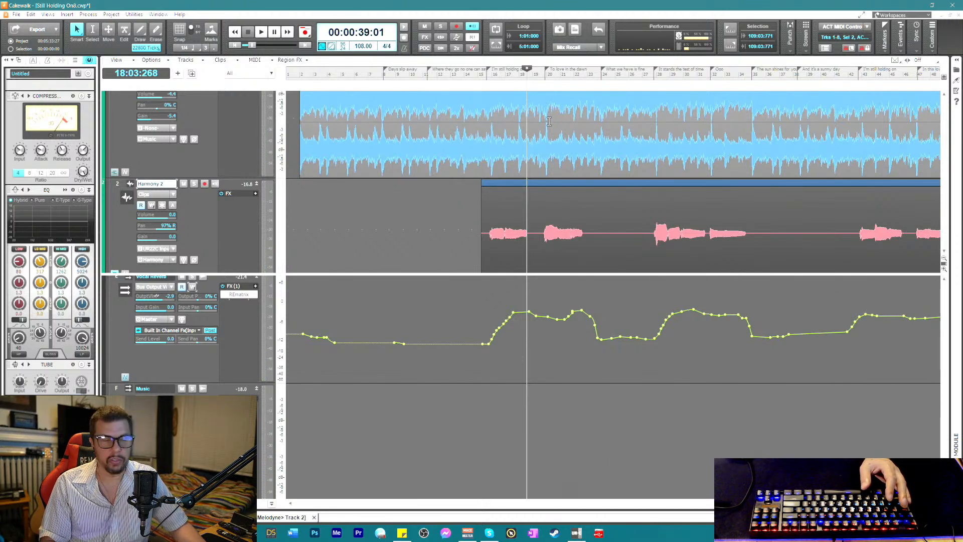
key("space")
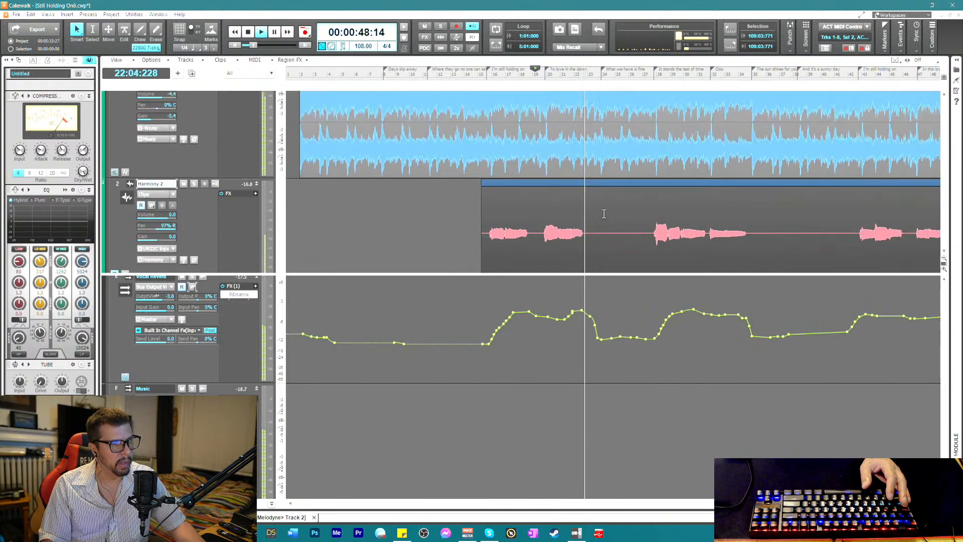
scroll(604, 209, "down", 2)
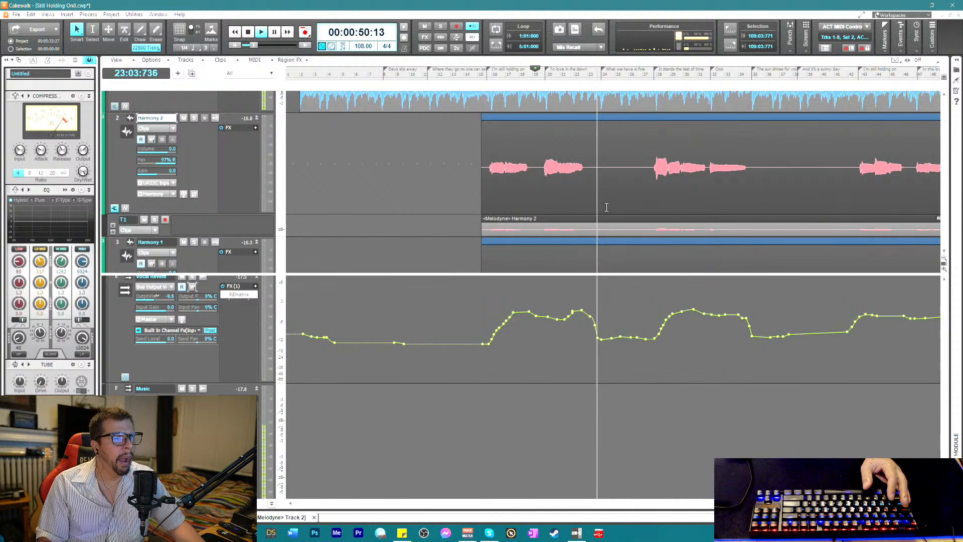
key("space")
- Audition the mix from bar 23 and again from bar 27, stopping with the playhead at bar 34
left_click(589, 80)
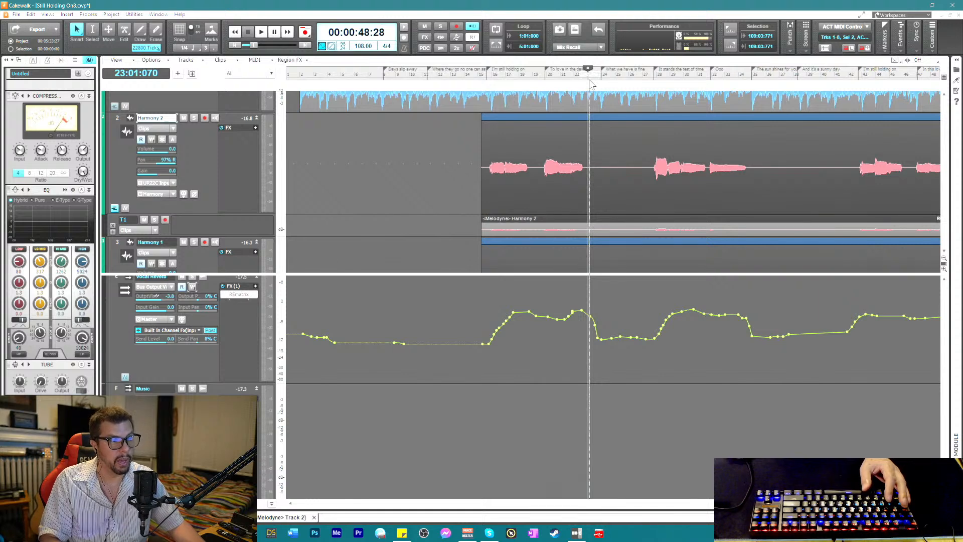
key("space")
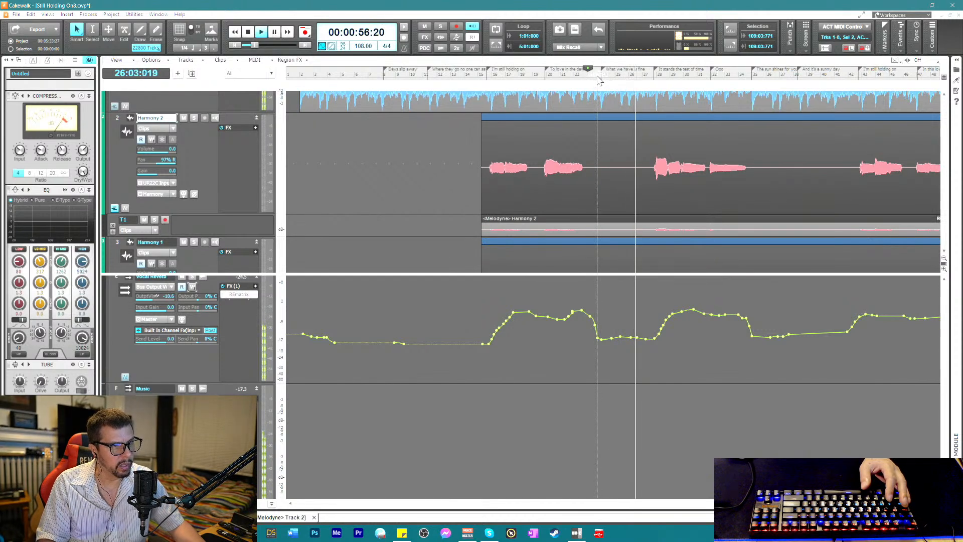
left_click(645, 83)
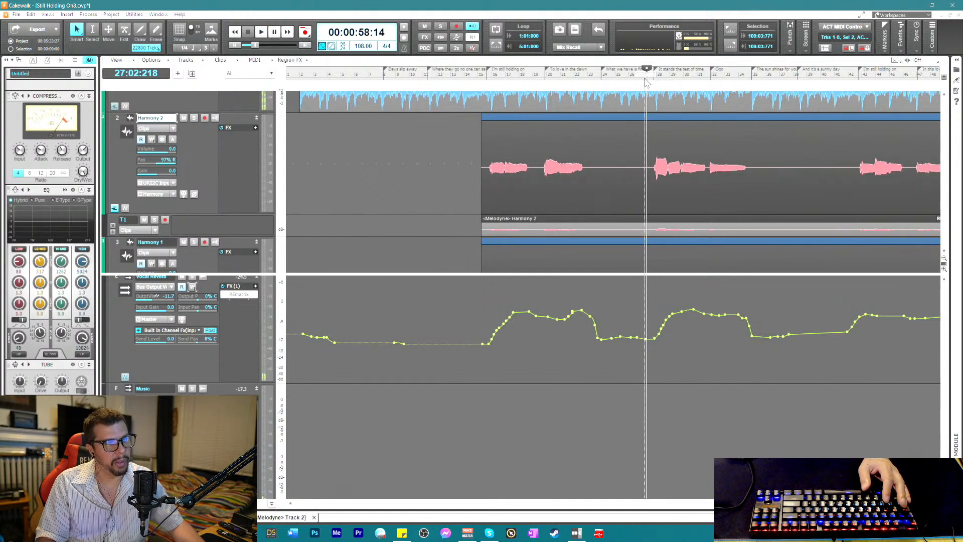
key("space")
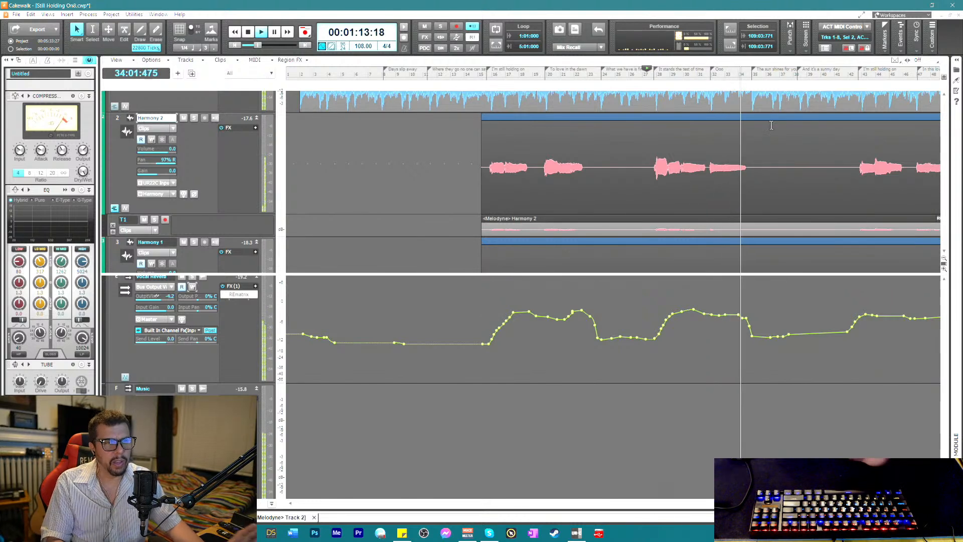
left_click(745, 75)
key("space")
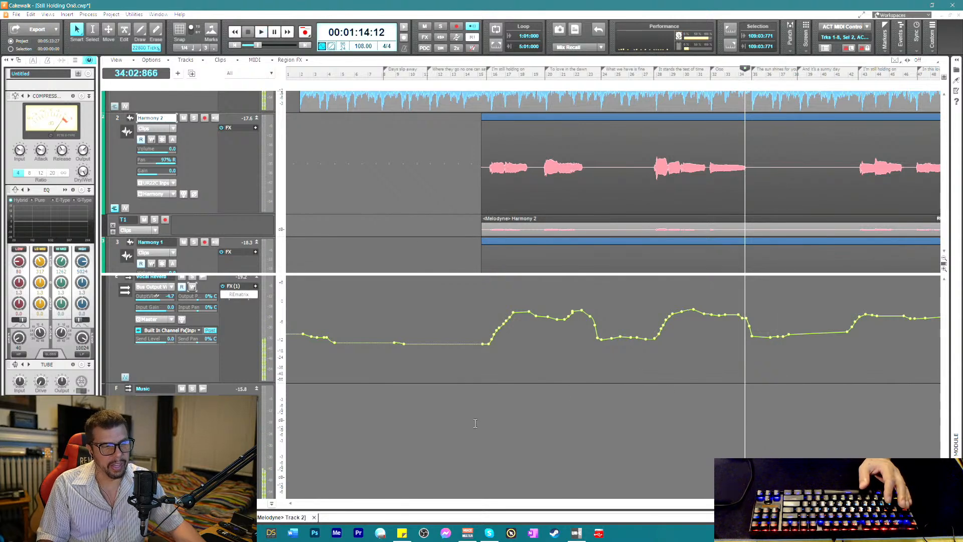
- Replay the end of the harmony phrase from bar 33 to check the drop in the Vocal Reverb volume
scroll(316, 496, "right", 3)
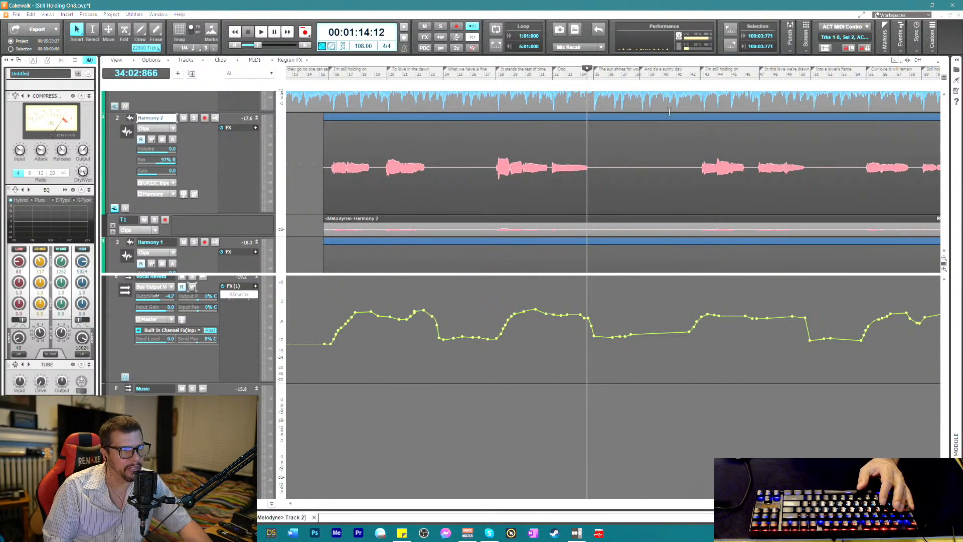
left_click(573, 77)
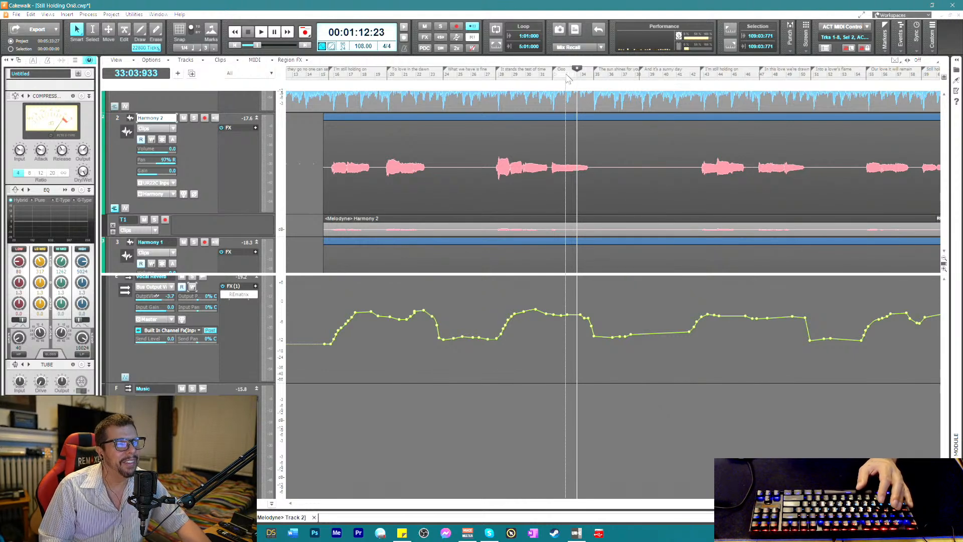
key("space")
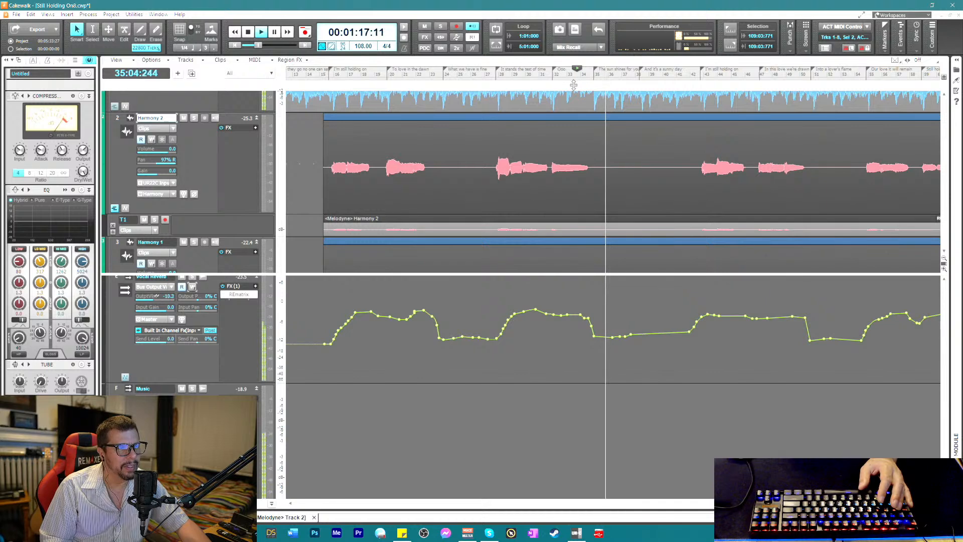
key("space")
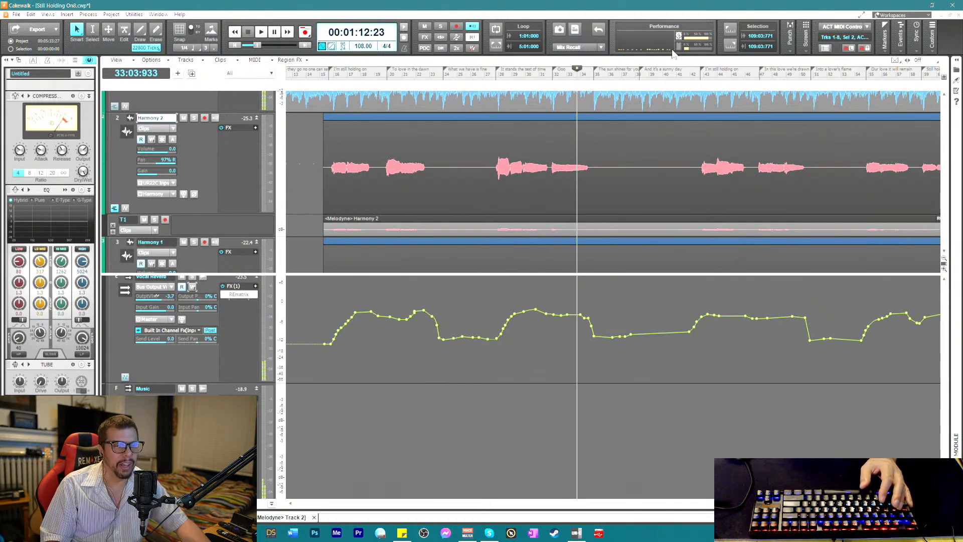
key("space")
key("space")
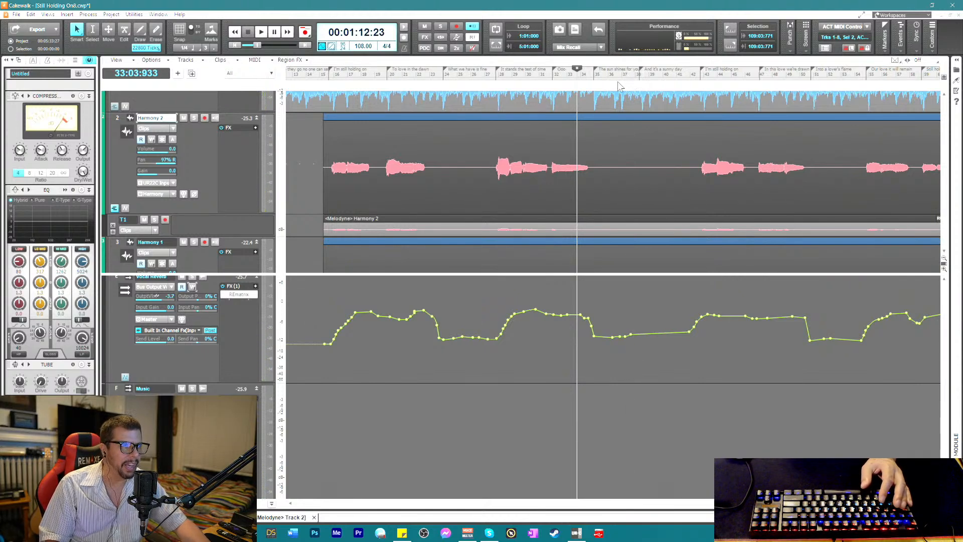
- Play the mix from bar 34 through the following verse and harmony section to around bar 50
left_click(589, 76)
key("space")
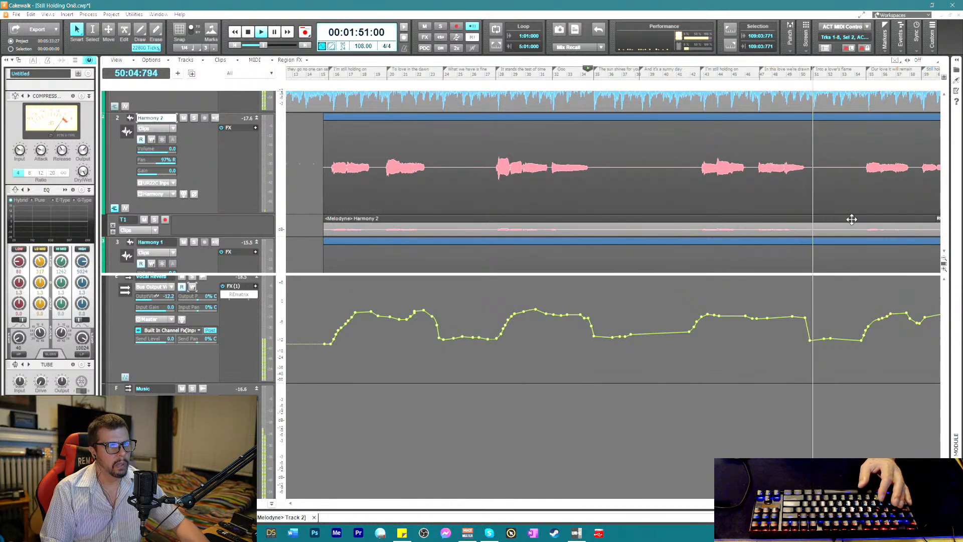
key("space")
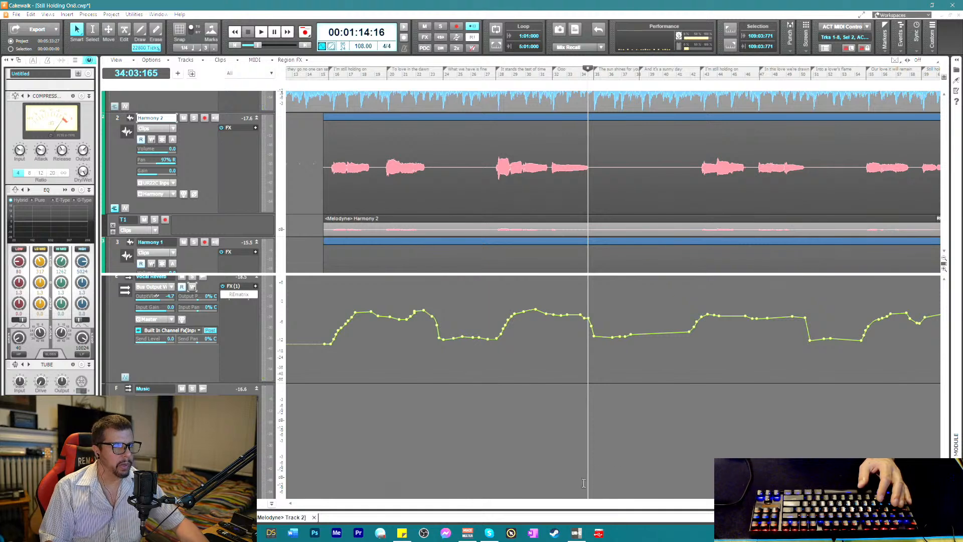
- Compare the Music, Harmony 2 and Harmony 1 waveforms with the Vocal Reverb volume automation between bars 28 and 74
scroll(339, 504, "right", 5)
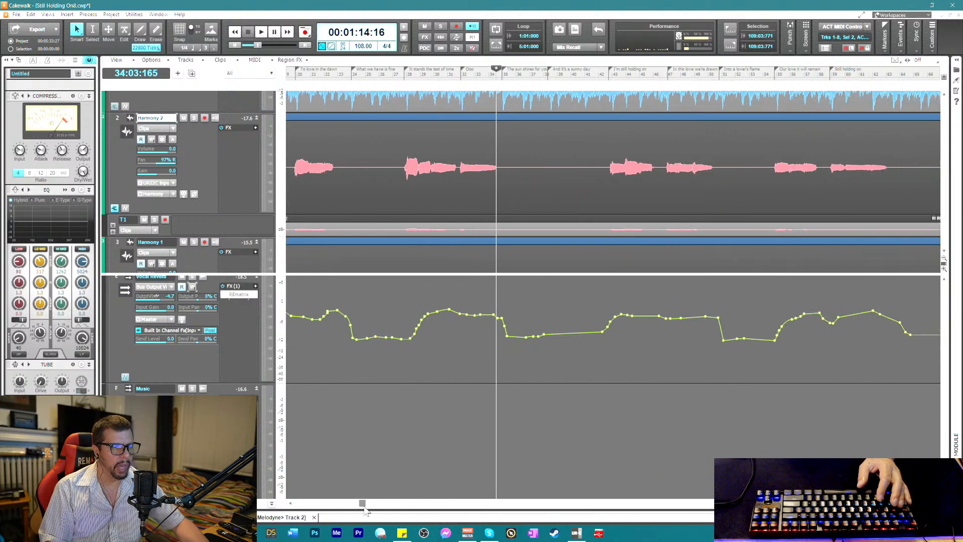
scroll(477, 164, "up", 2)
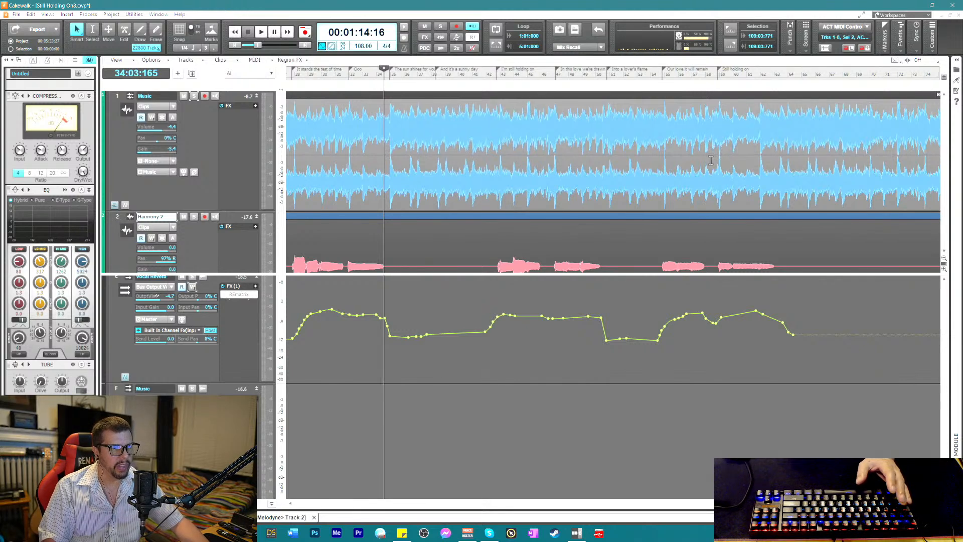
scroll(459, 221, "down", 3)
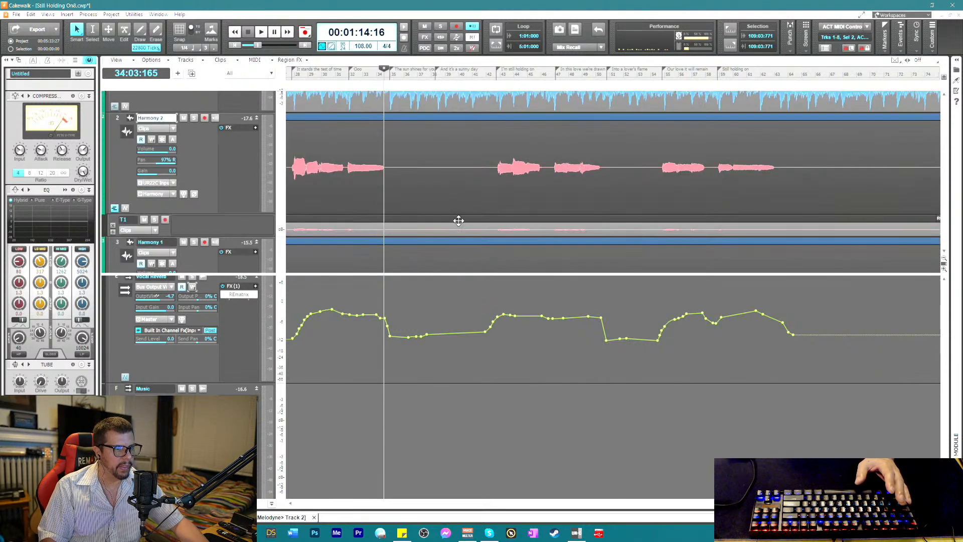
scroll(658, 165, "down", 1)
scroll(623, 178, "up", 1)
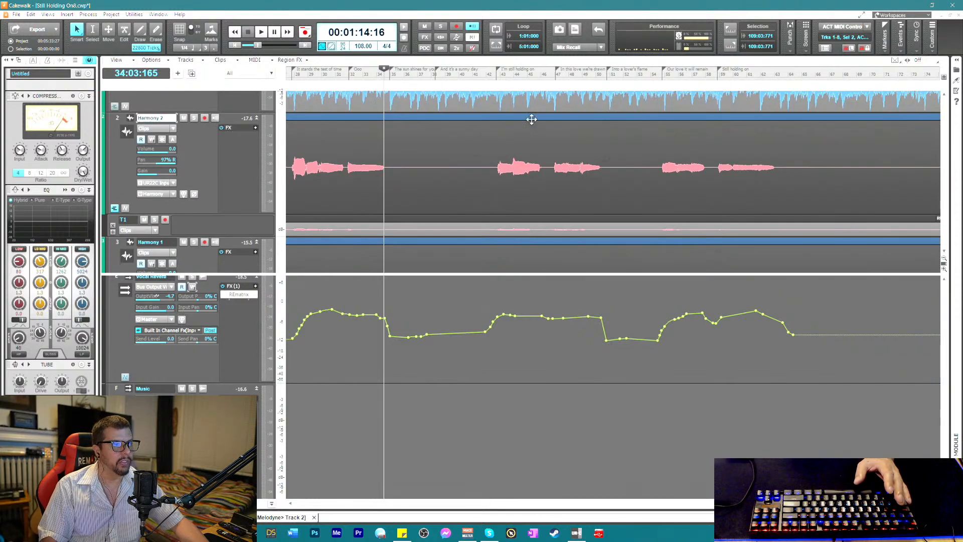
scroll(513, 193, "up", 2)
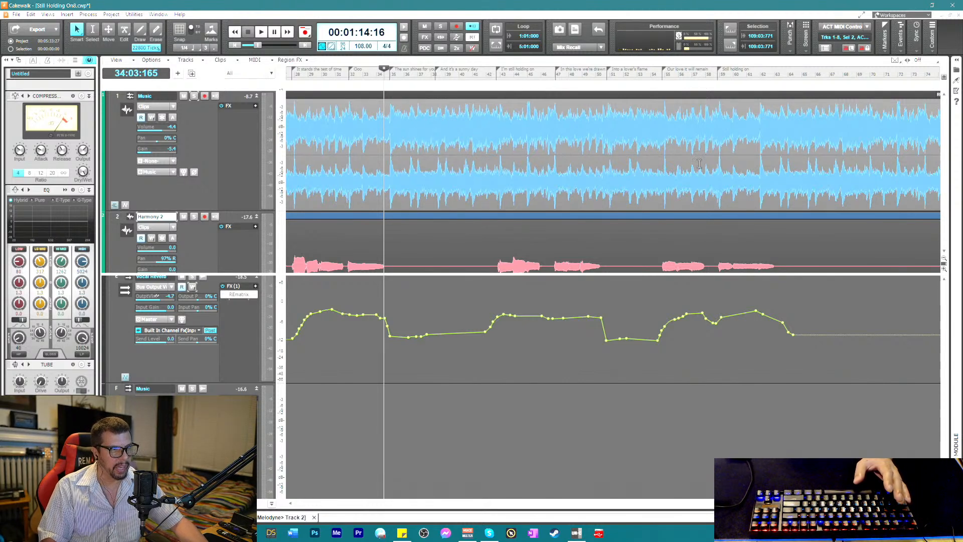
scroll(705, 204, "down", 2)
scroll(681, 241, "up", 3)
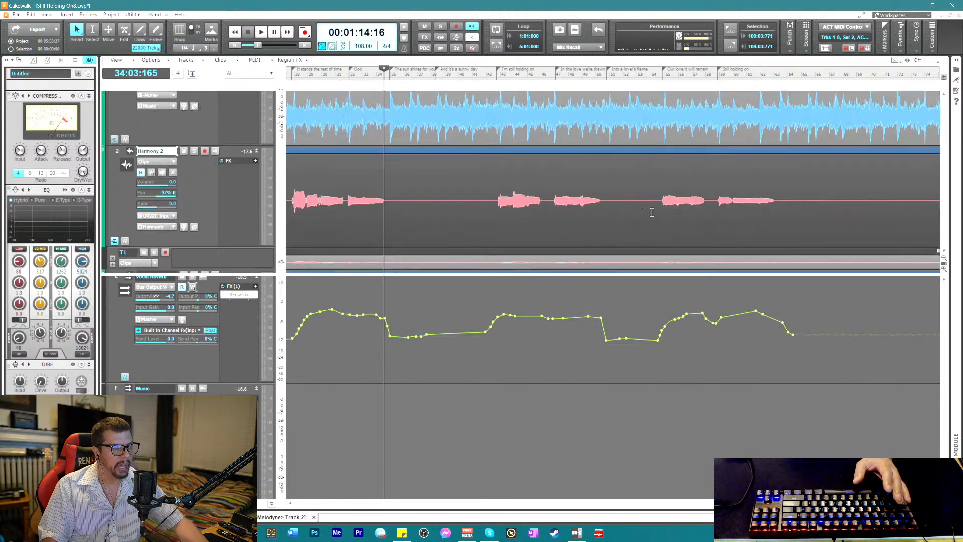
scroll(596, 204, "down", 2)
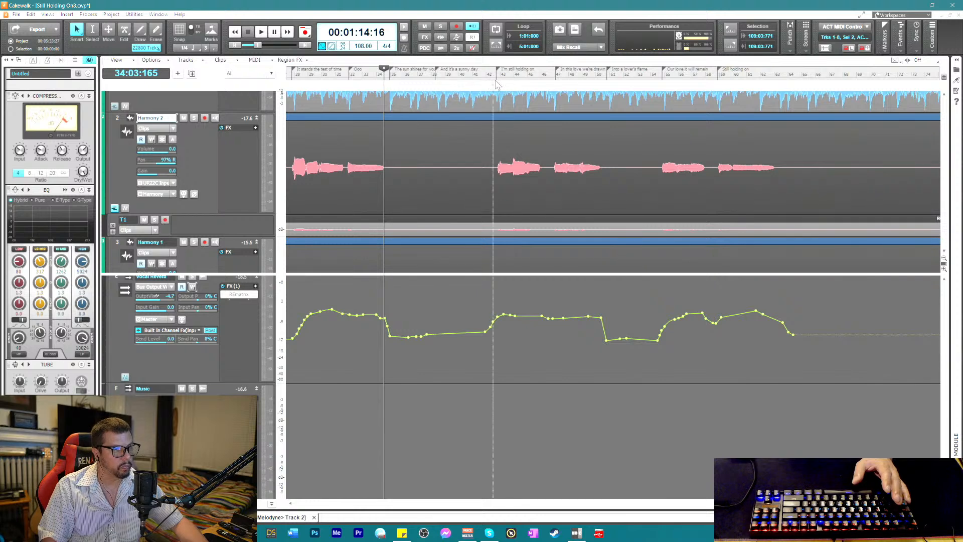
scroll(622, 166, "down", 2)
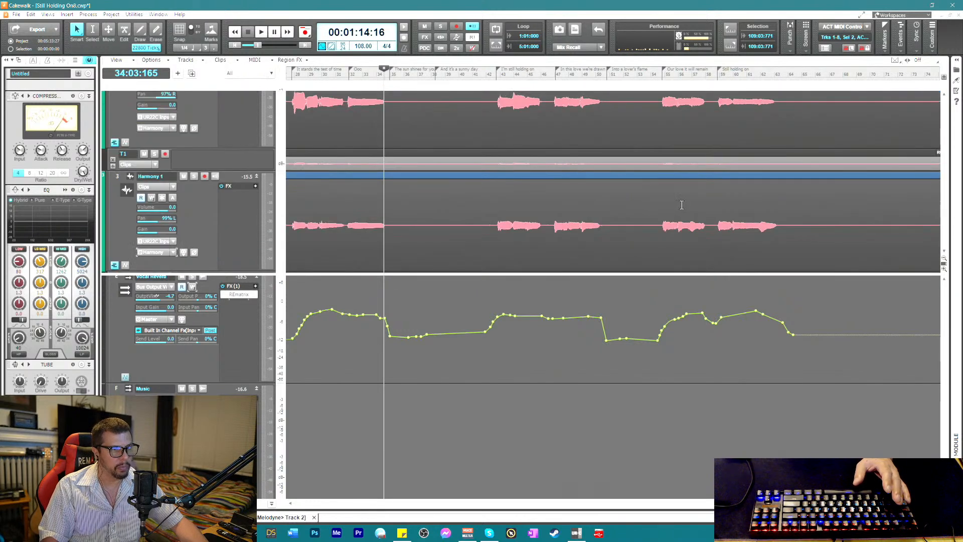
scroll(713, 271, "up", 1)
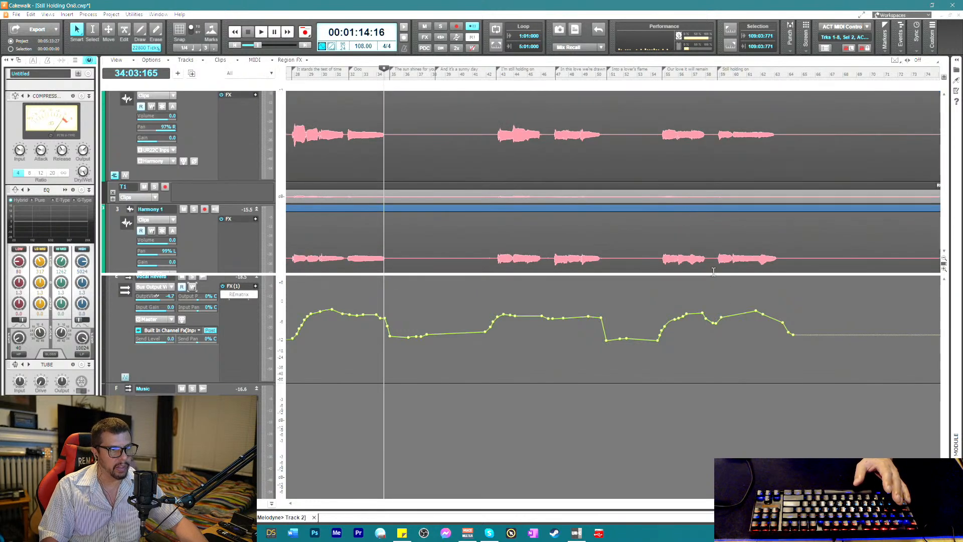
- Return to the song's opening, audition the mix from bar 6 into the first harmony entry and place the playhead at bar 15
left_click(399, 504)
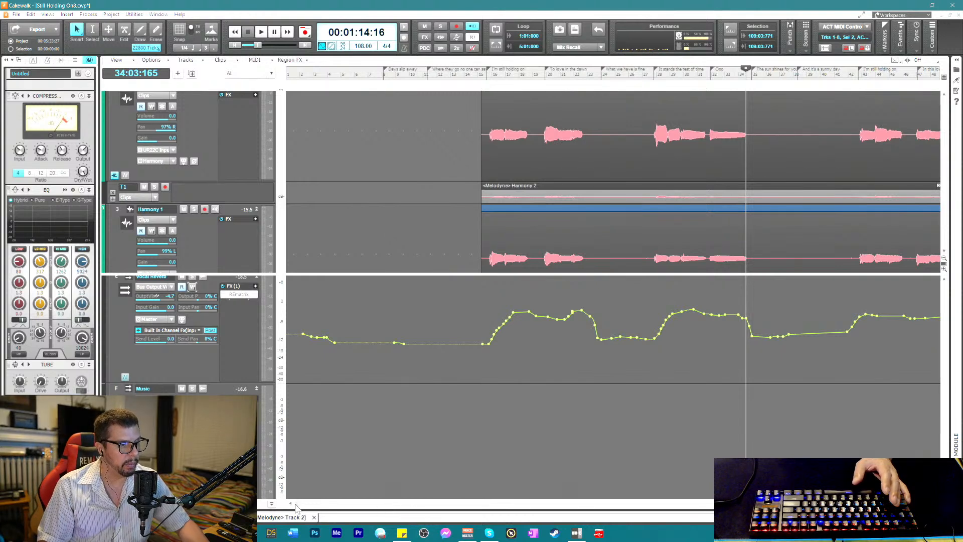
mouse_move(295, 505)
left_mouse_down()
mouse_move(305, 503)
mouse_move(296, 501)
left_mouse_up()
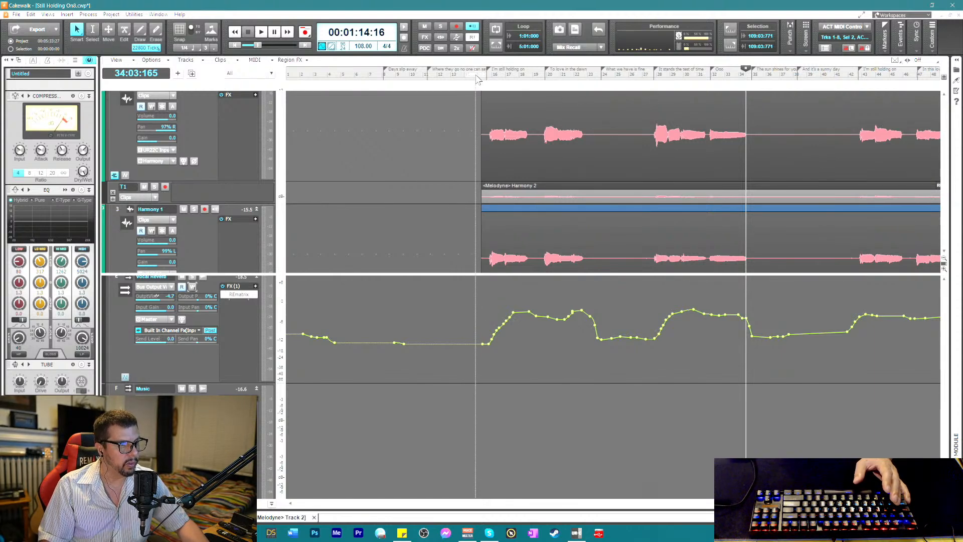
left_click(472, 82)
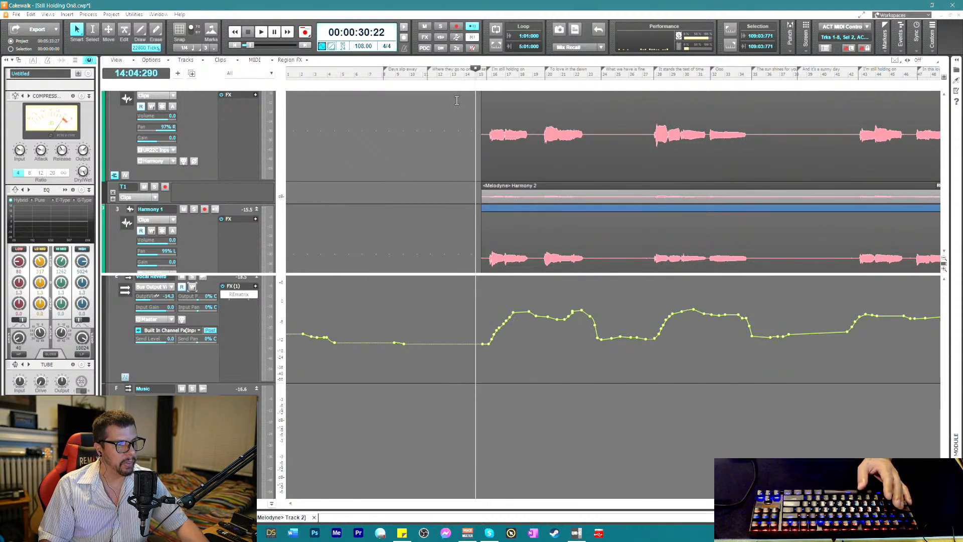
left_click(370, 83)
key("space")
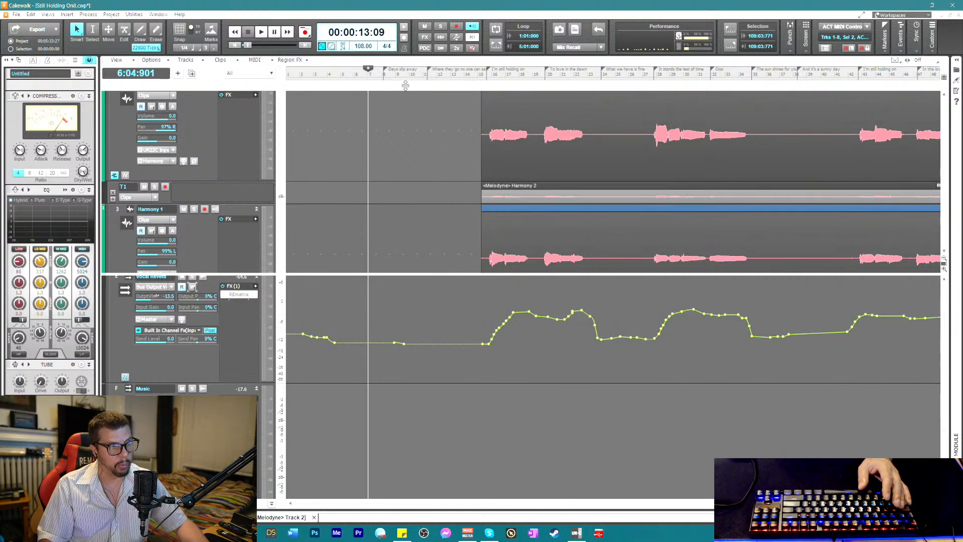
key("space")
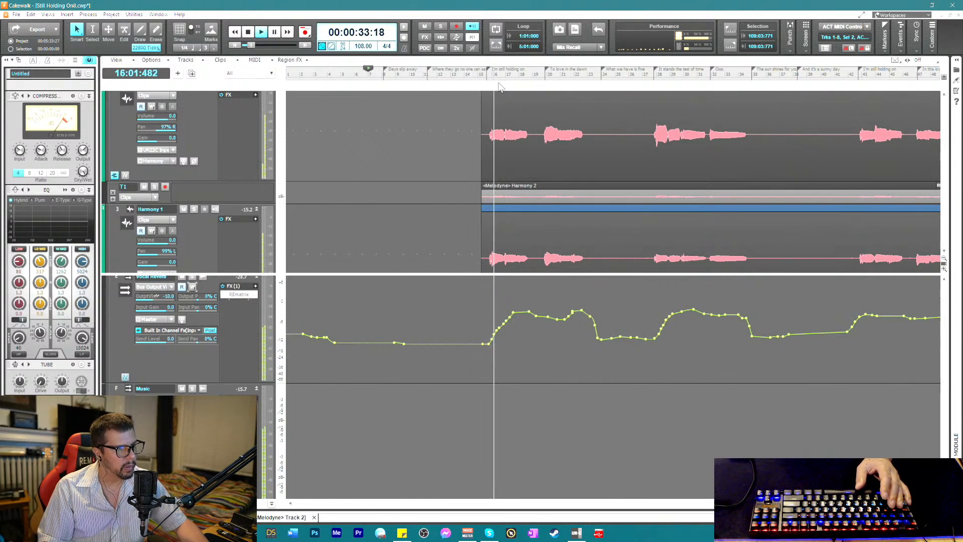
key("space")
left_click(486, 75)
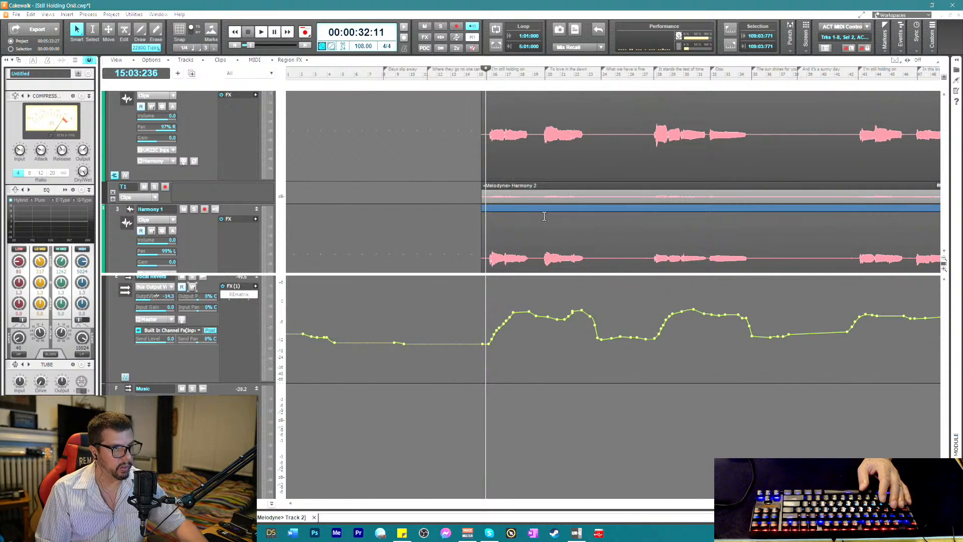
- Audition the first harmony entry from bar 15 to about bar 18, stop and return the playhead to the start of bar 15
key("space")
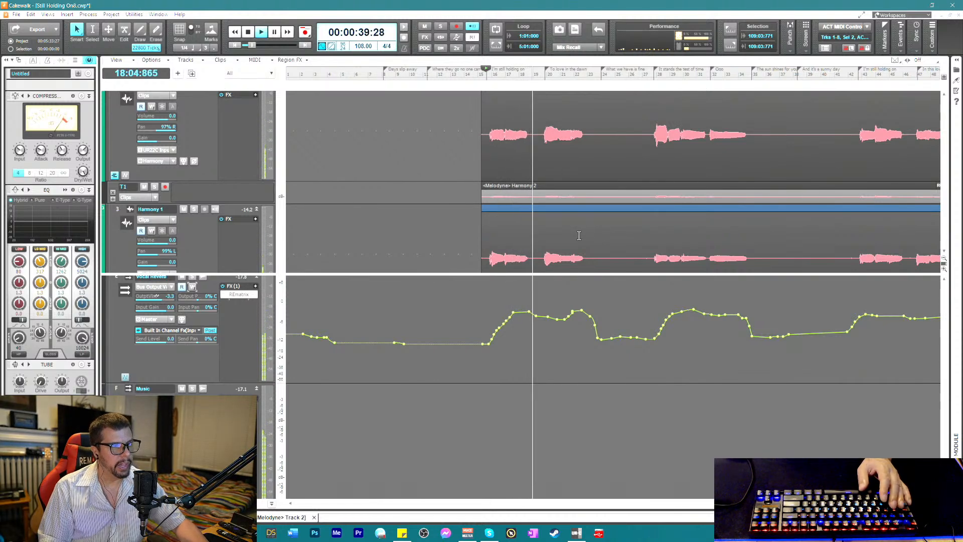
key("space")
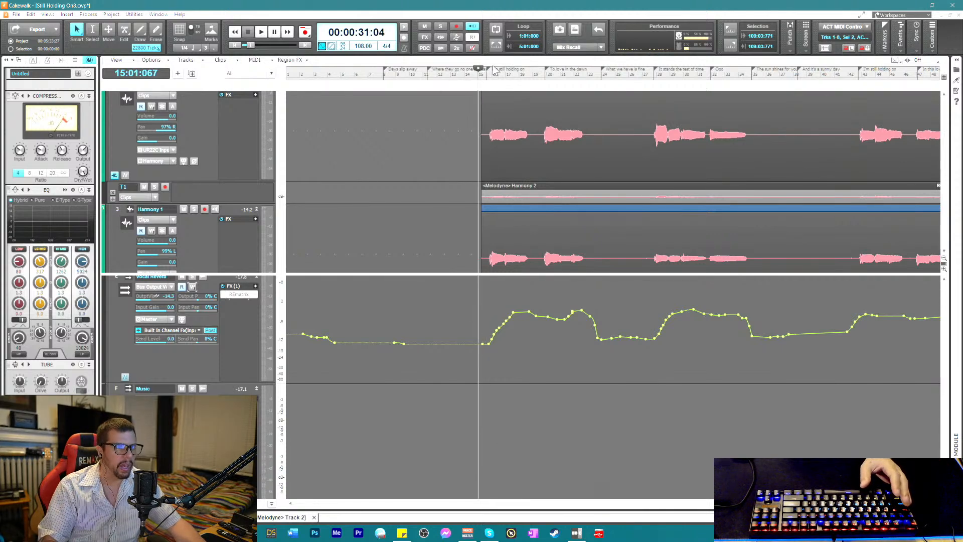
key("space")
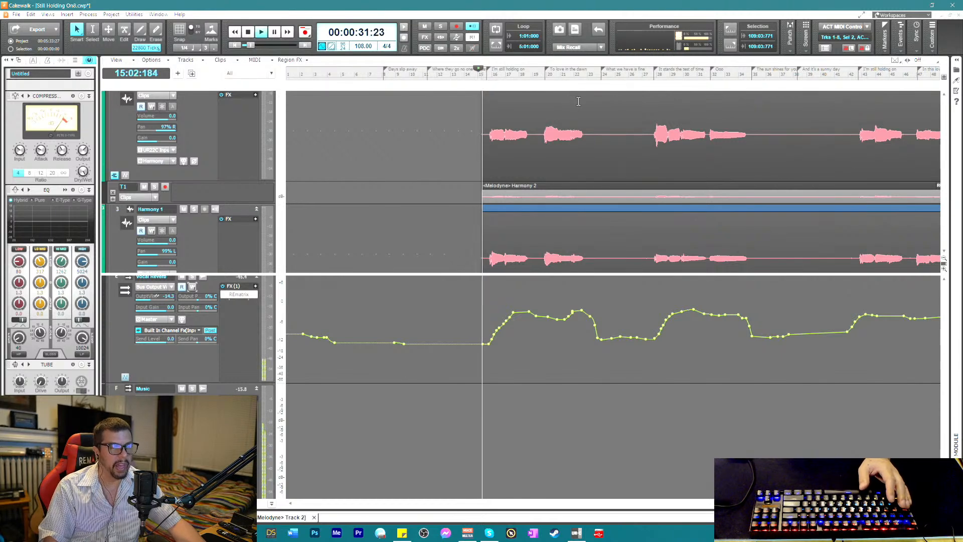
key("space")
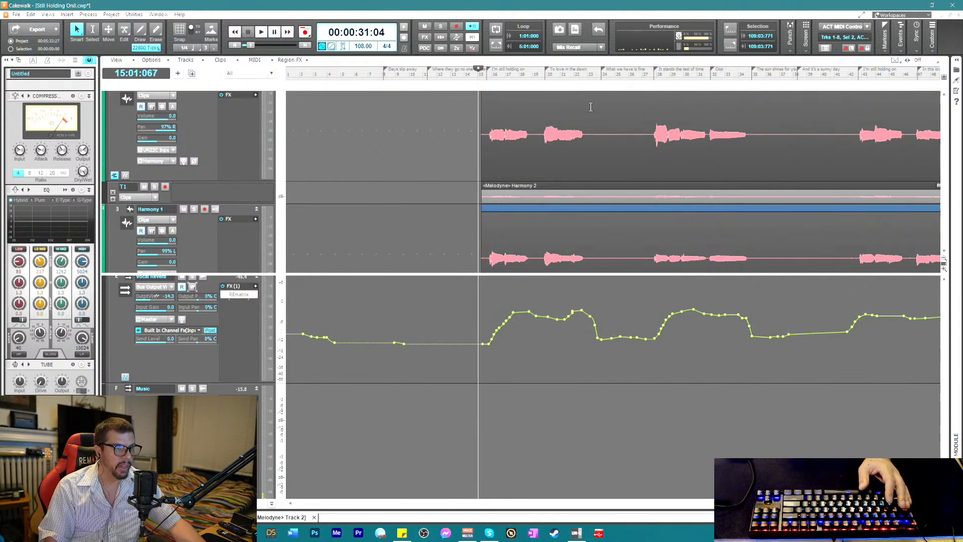
- Play the mix from bar 15 to about bar 30 and stop back at bar 15
key("space")
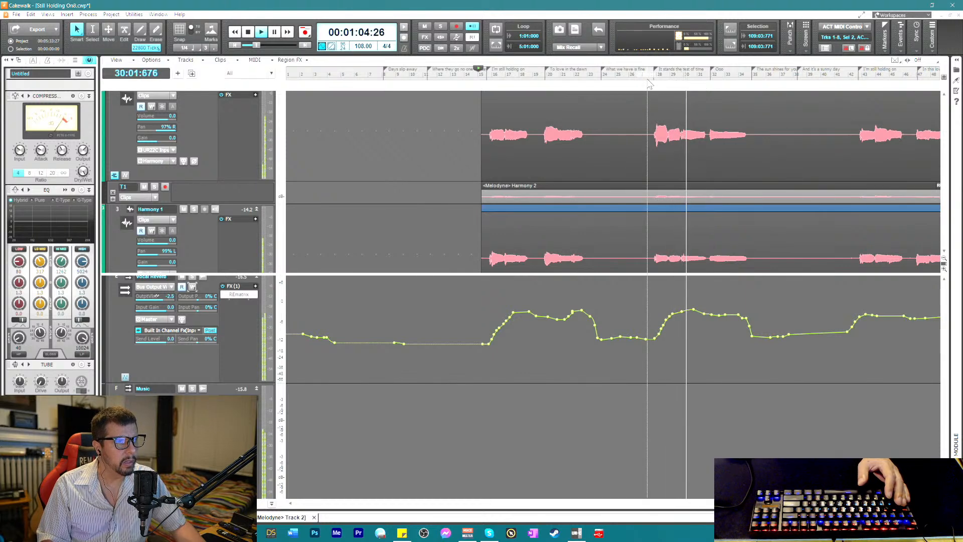
key("space")
key("space")
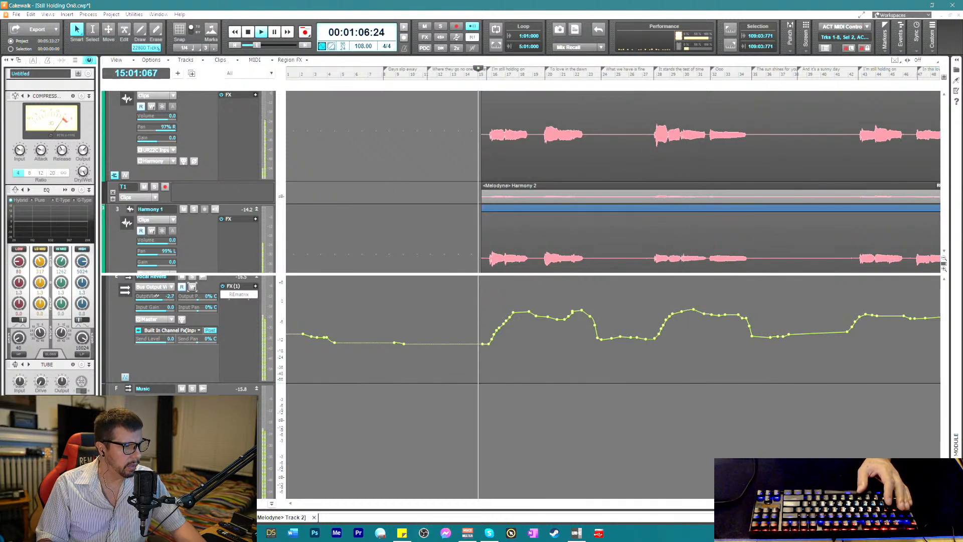
- Play the mix from bar 15 and slightly lower the Harmony bus output volume during the first harmony phrases
key("space")
scroll(181, 341, "down", 3)
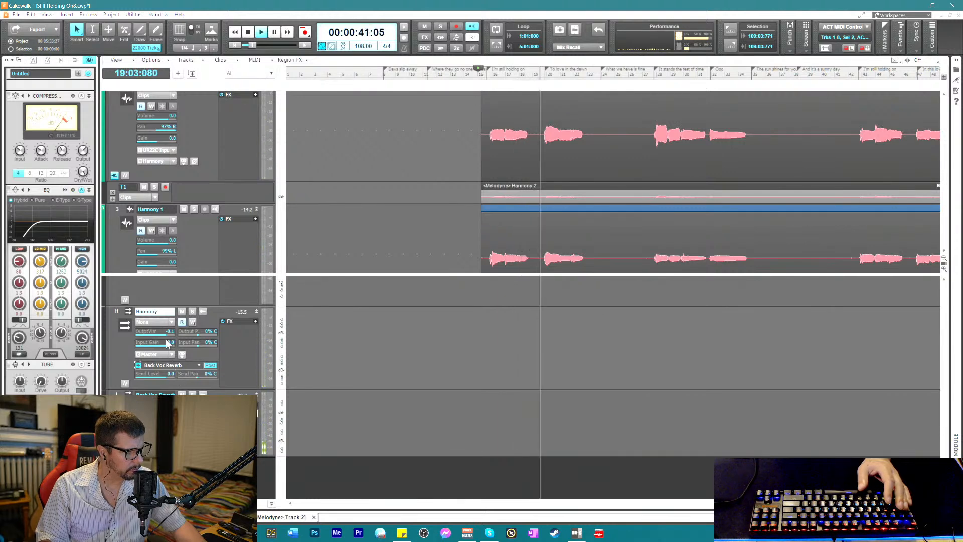
scroll(167, 335, "down", 5)
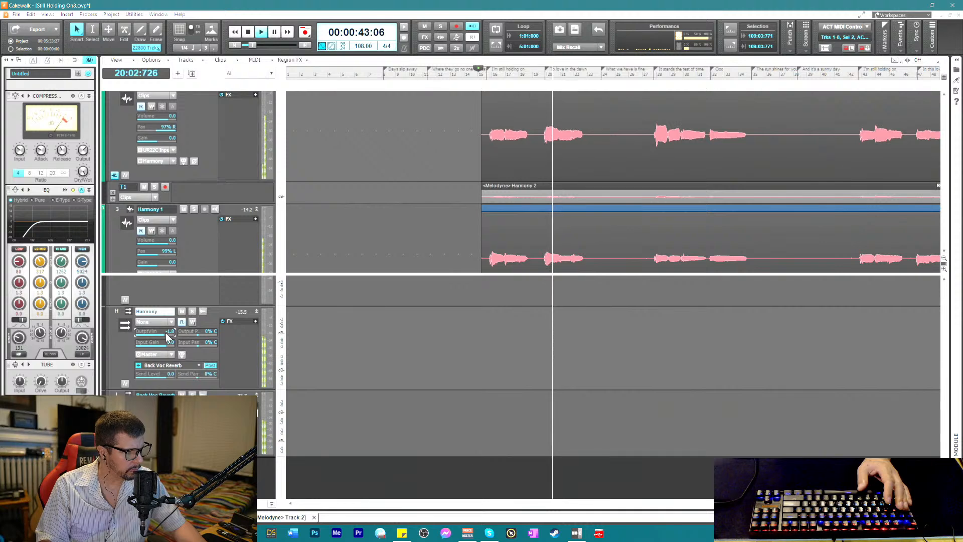
- Check the Ooo bus level and its Back Voc Reverb send while the mix plays on to about bar 29
scroll(167, 334, "up", 2)
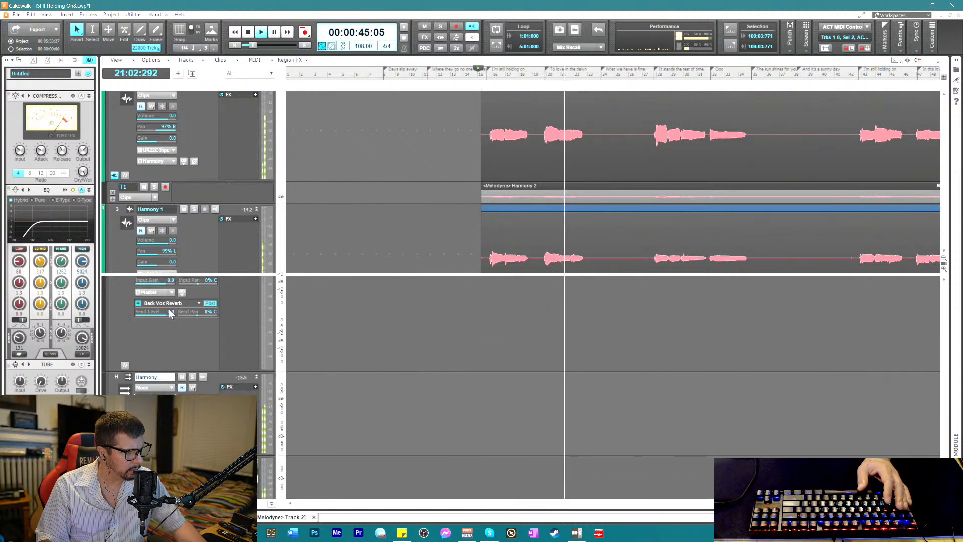
scroll(173, 373, "down", 1)
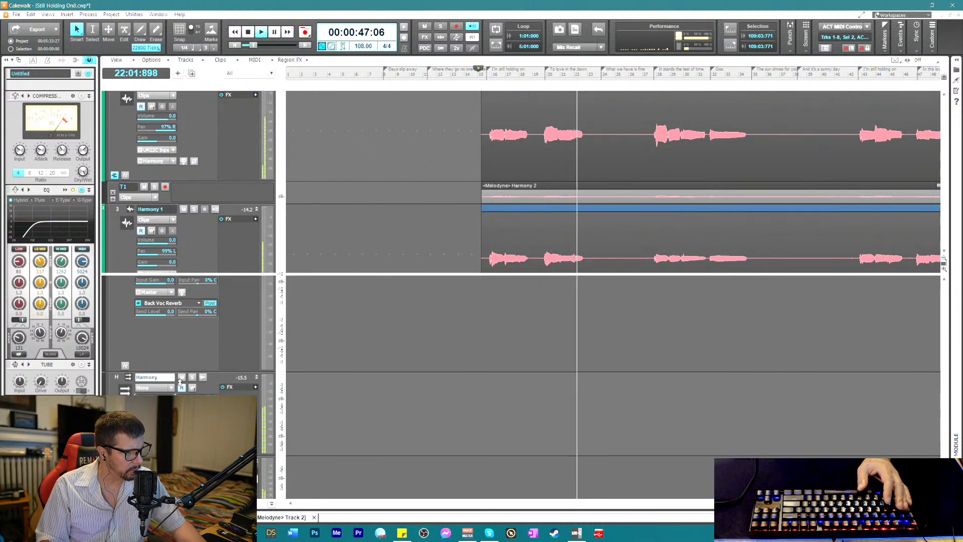
scroll(181, 387, "down", 1)
scroll(183, 384, "up", 2)
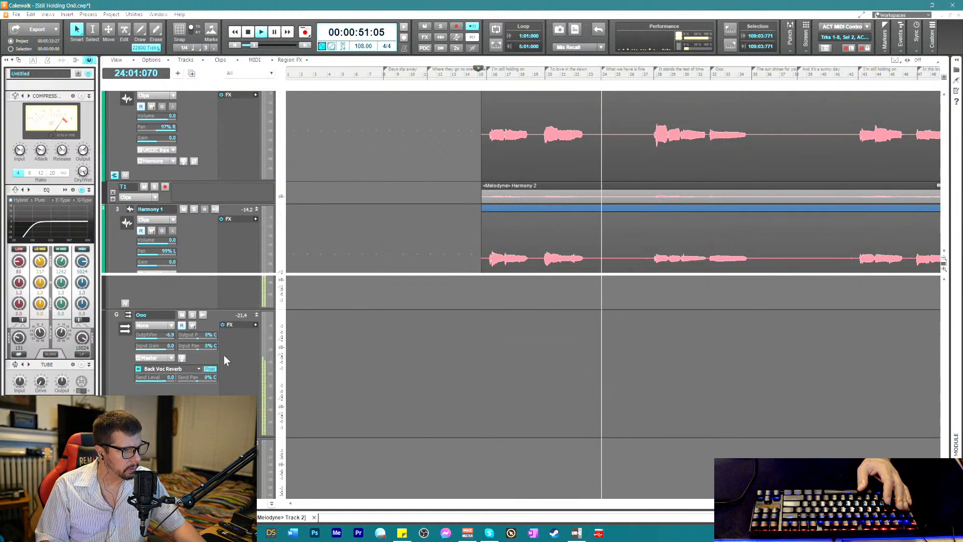
scroll(221, 326, "up", 1)
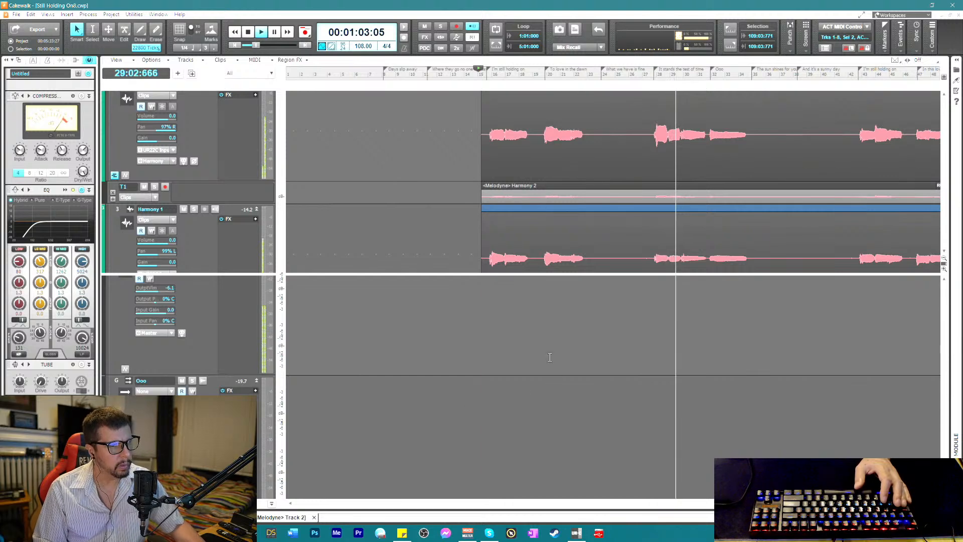
- Enlarge the track area over the buses and follow the Music, Harmony and Ooo tracks during playback to about bar 42
left_click_drag(399, 274, 397, 386)
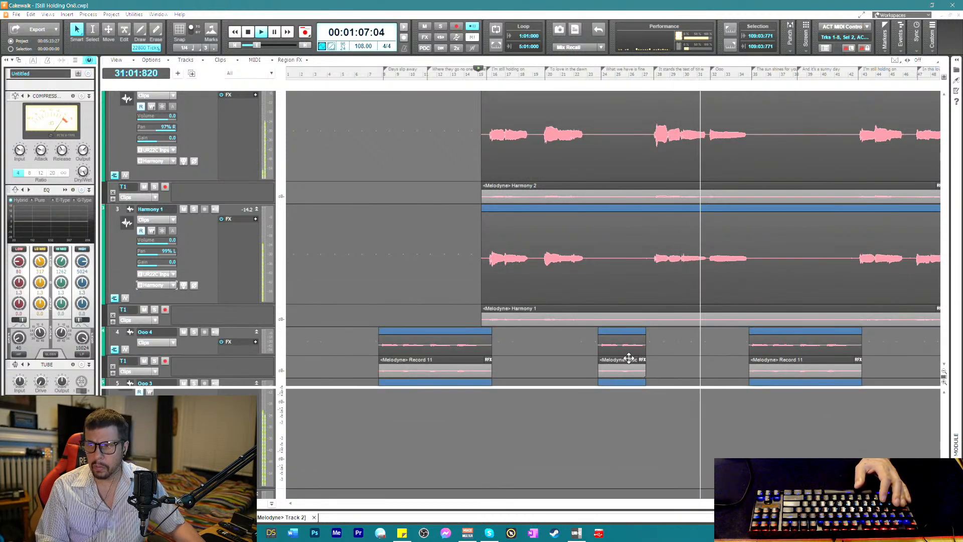
scroll(629, 357, "up", 2)
scroll(652, 211, "up", 2)
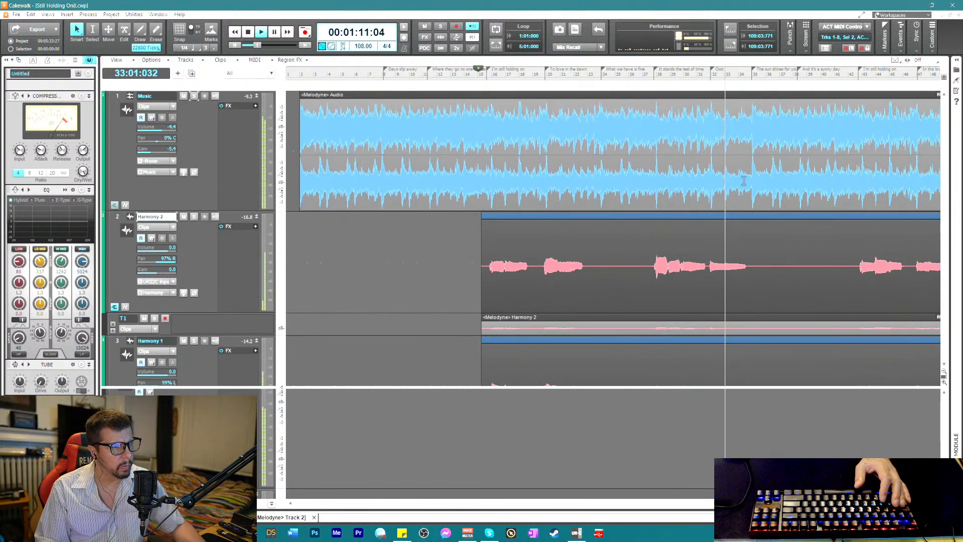
scroll(721, 262, "down", 6)
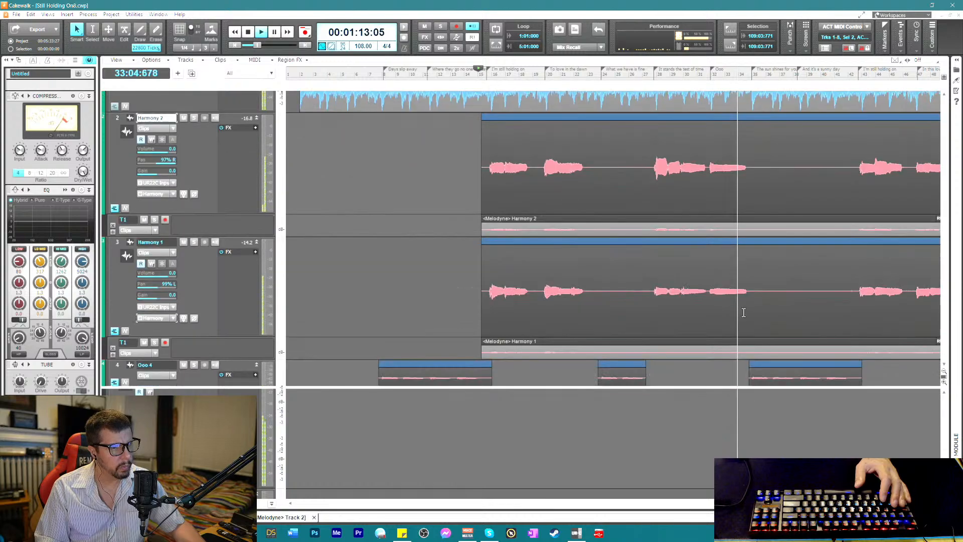
scroll(742, 318, "down", 2)
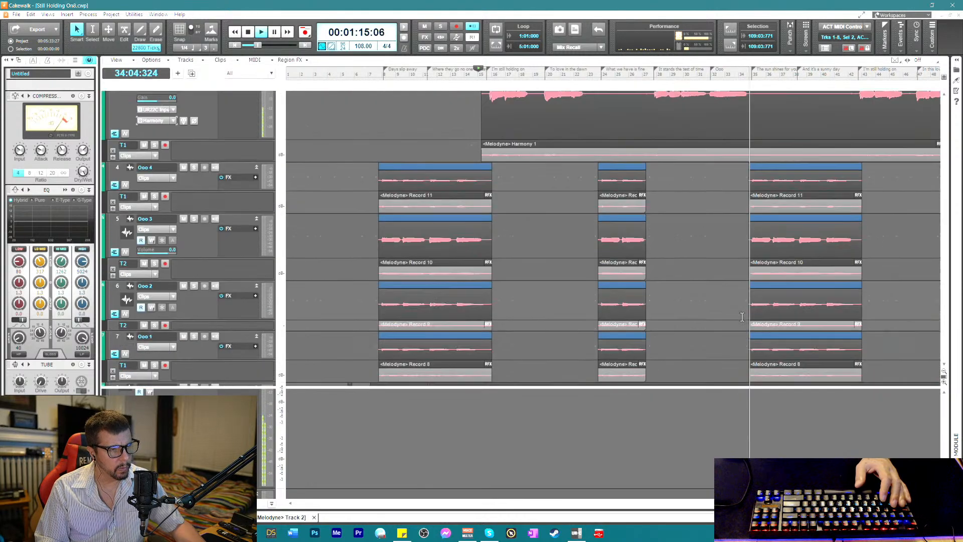
scroll(709, 310, "up", 3)
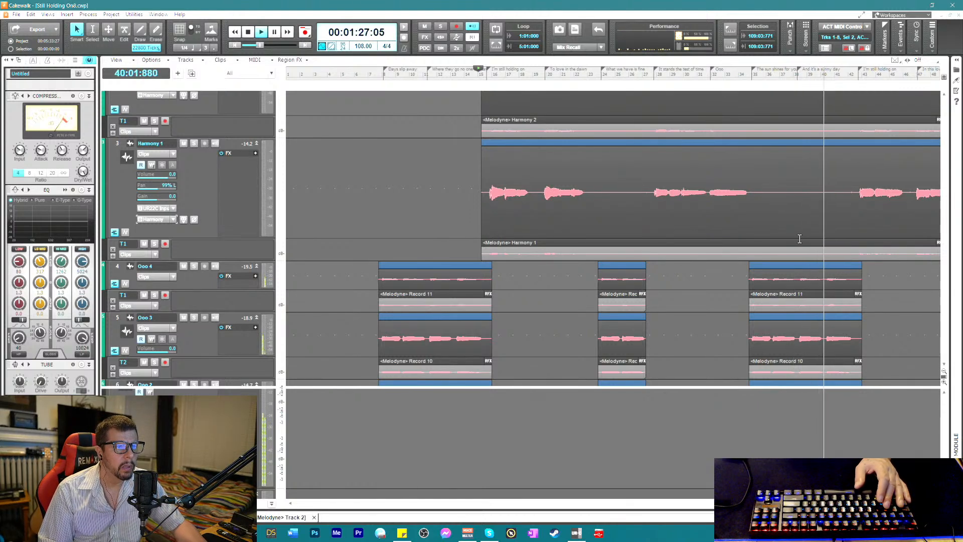
scroll(799, 239, "up", 3)
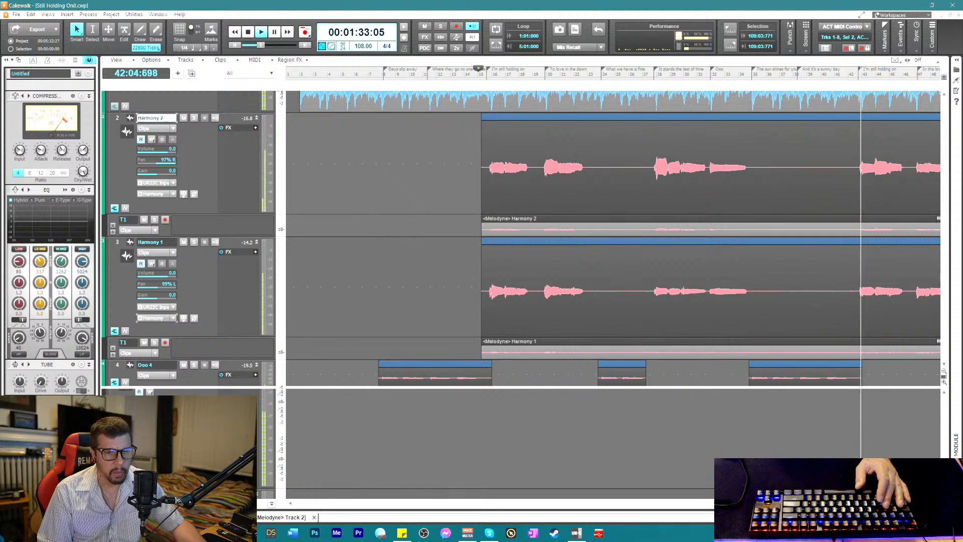
- Follow the remaining harmony phrases on the timeline while the mix plays to around bar 52, and stop playback
key("ctrl+Left")
key("ctrl+Left")
key("ctrl+Left")
key("ctrl+Left")
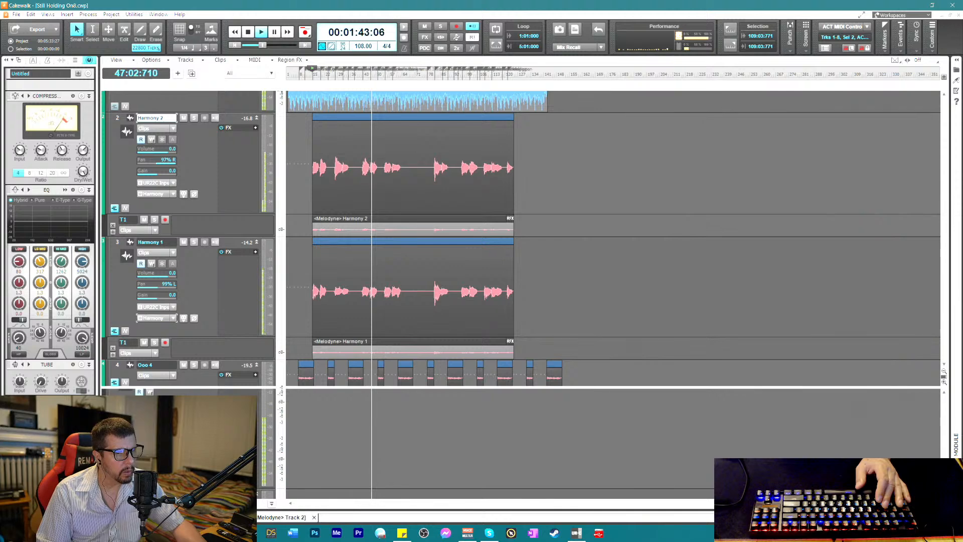
key("ctrl+Right")
key("ctrl+Right")
key("ctrl+Right")
key("ctrl+Right")
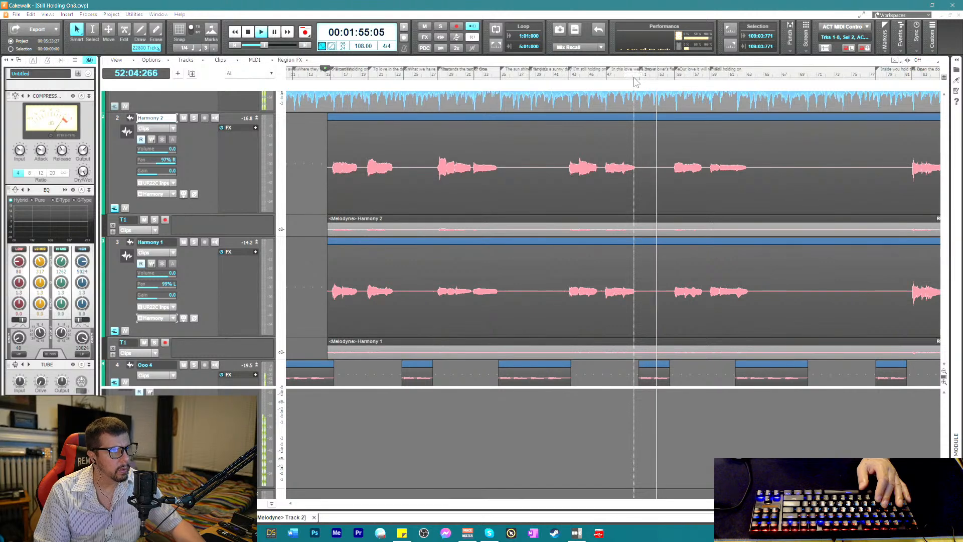
key("space")
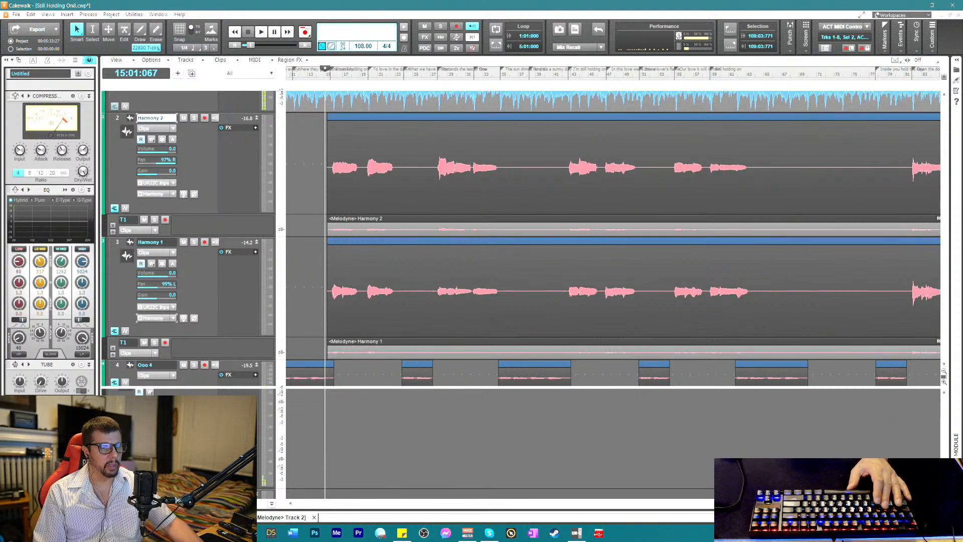
- Fit the whole song in view and examine the arrangement from the Music and Harmony tracks down to Lead Vocal and Addictive Drums
key("ctrl+Left")
key("ctrl+Left")
key("ctrl+Left")
key("ctrl+Left")
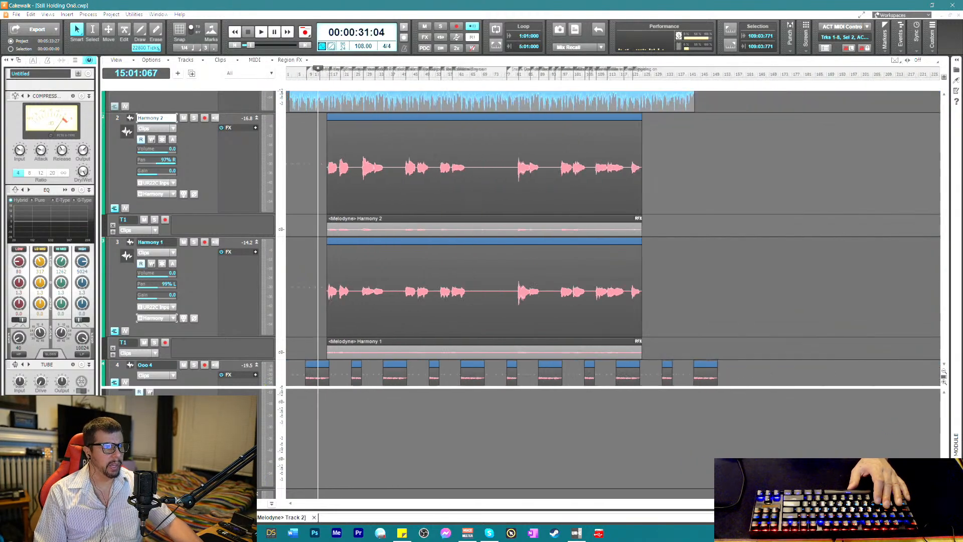
scroll(648, 295, "up", 2)
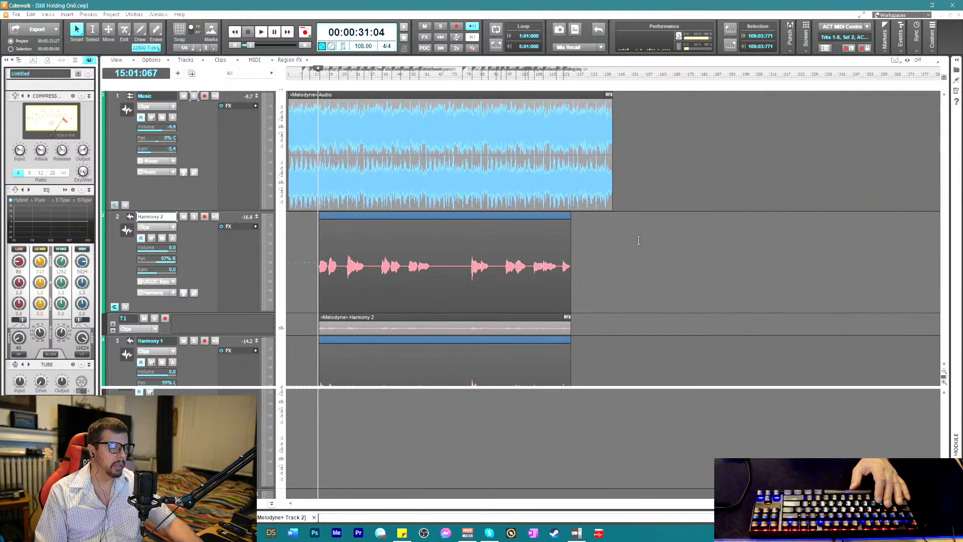
scroll(635, 243, "down", 3)
scroll(647, 258, "down", 5)
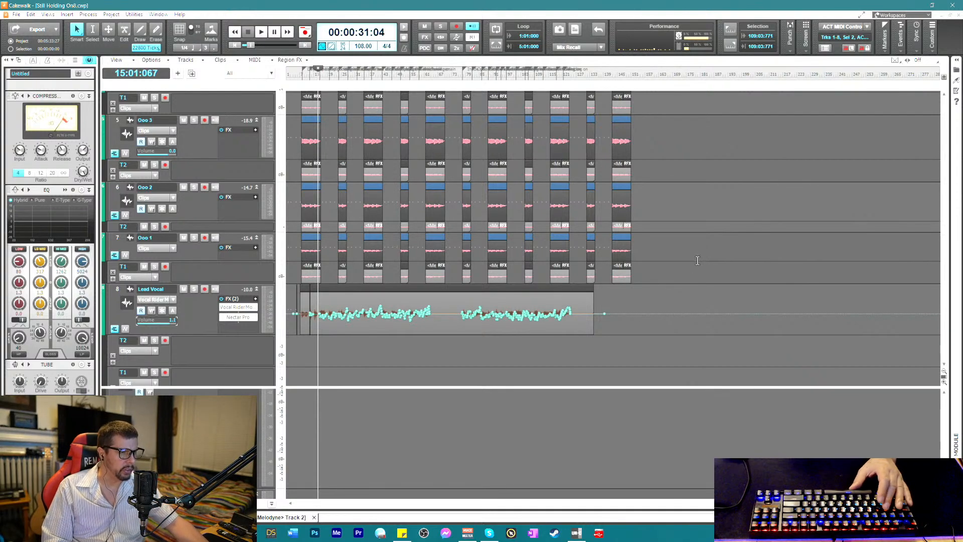
scroll(702, 283, "down", 3)
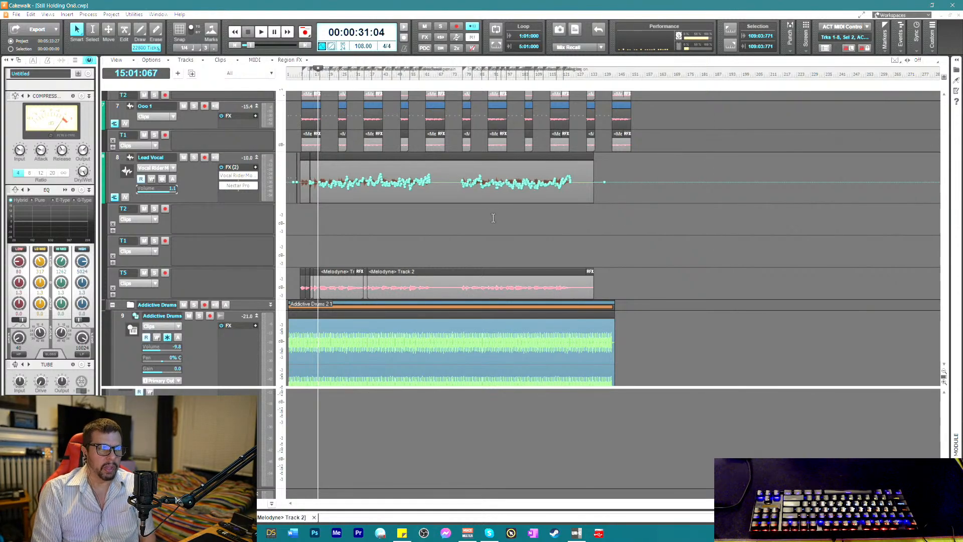
scroll(493, 217, "up", 10)
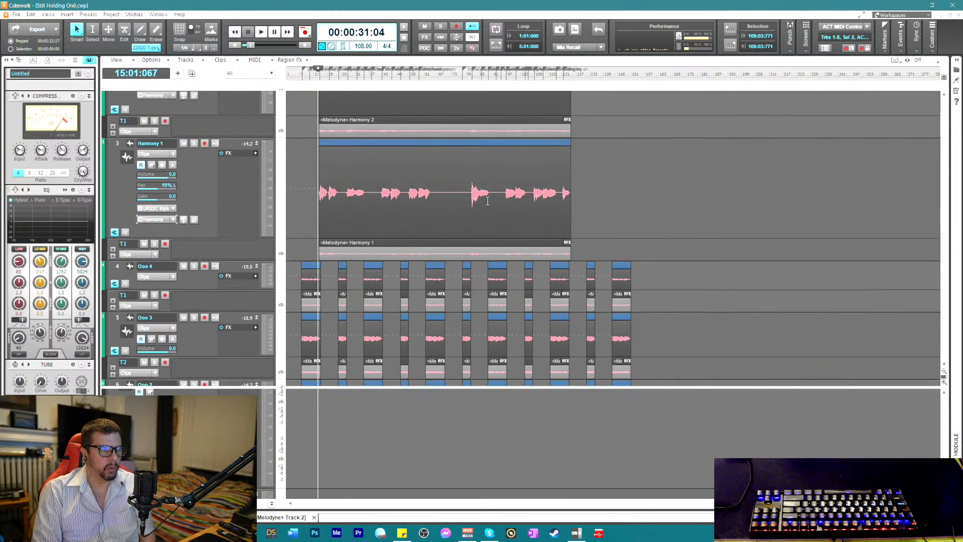
scroll(489, 198, "up", 5)
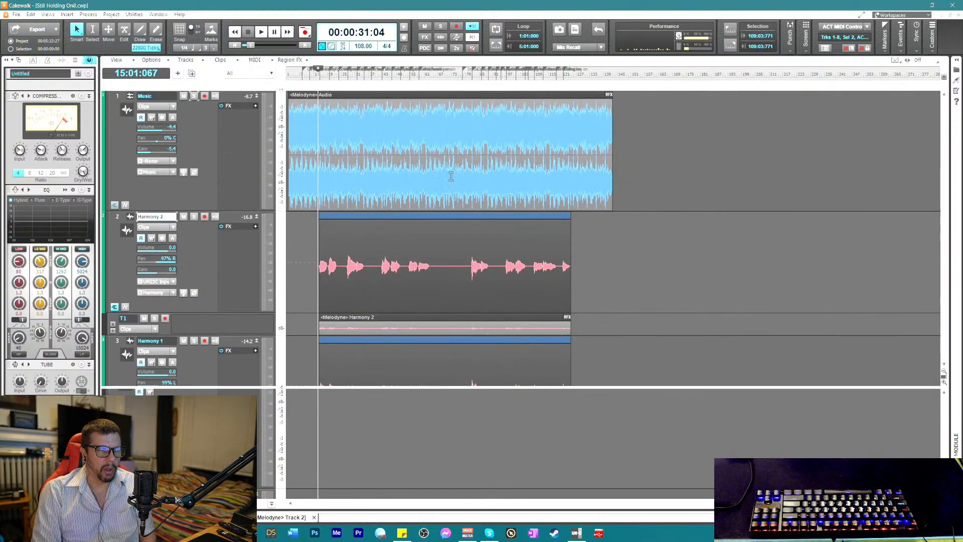
scroll(672, 236, "down", 4)
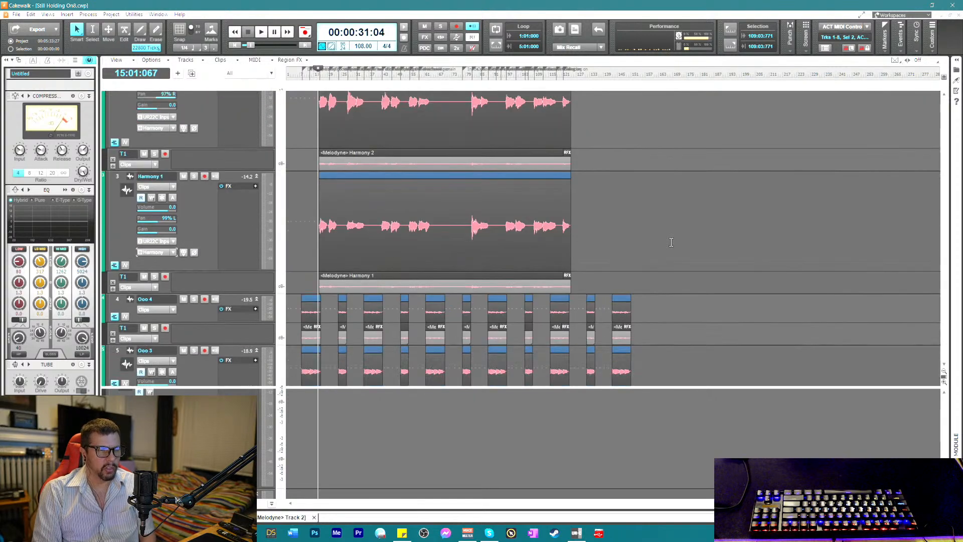
scroll(672, 242, "down", 6)
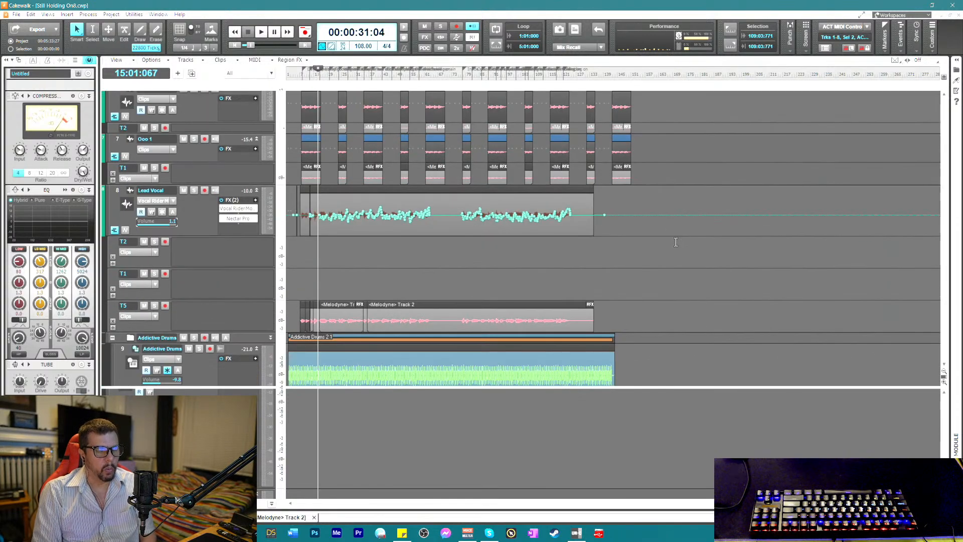
scroll(675, 242, "up", 2)
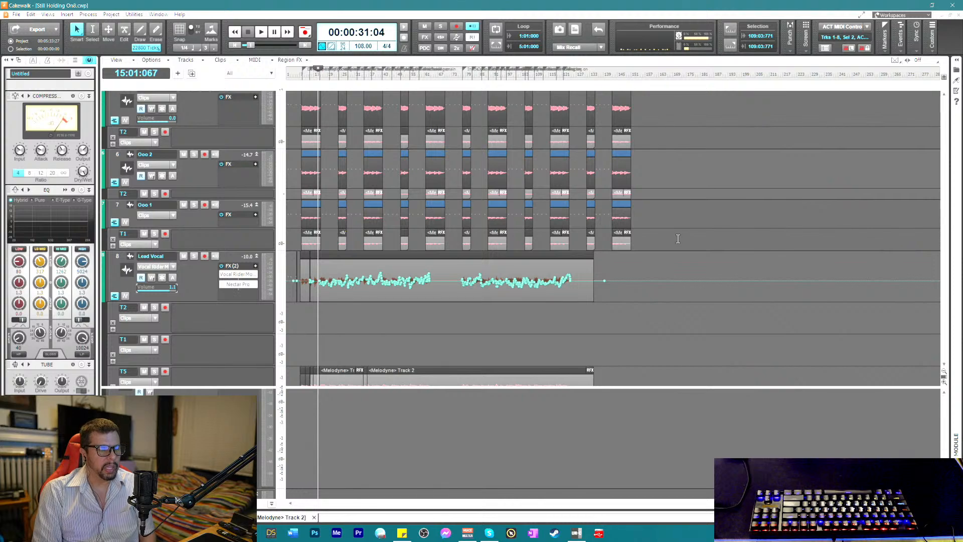
scroll(682, 236, "up", 5)
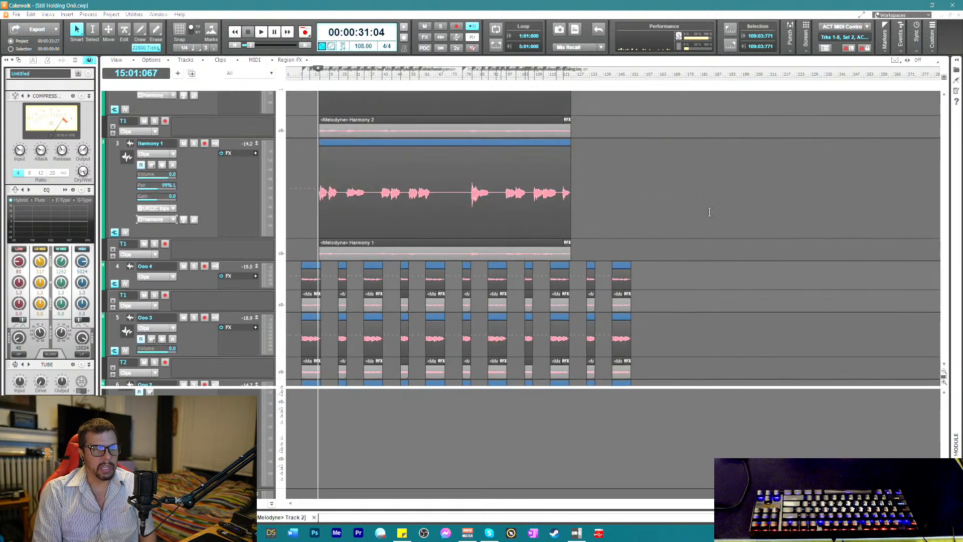
scroll(702, 206, "up", 2)
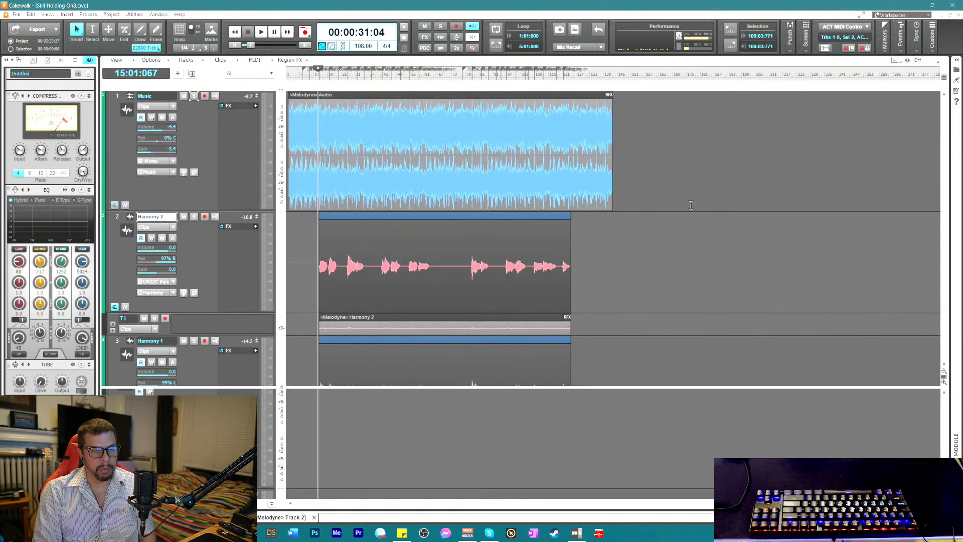